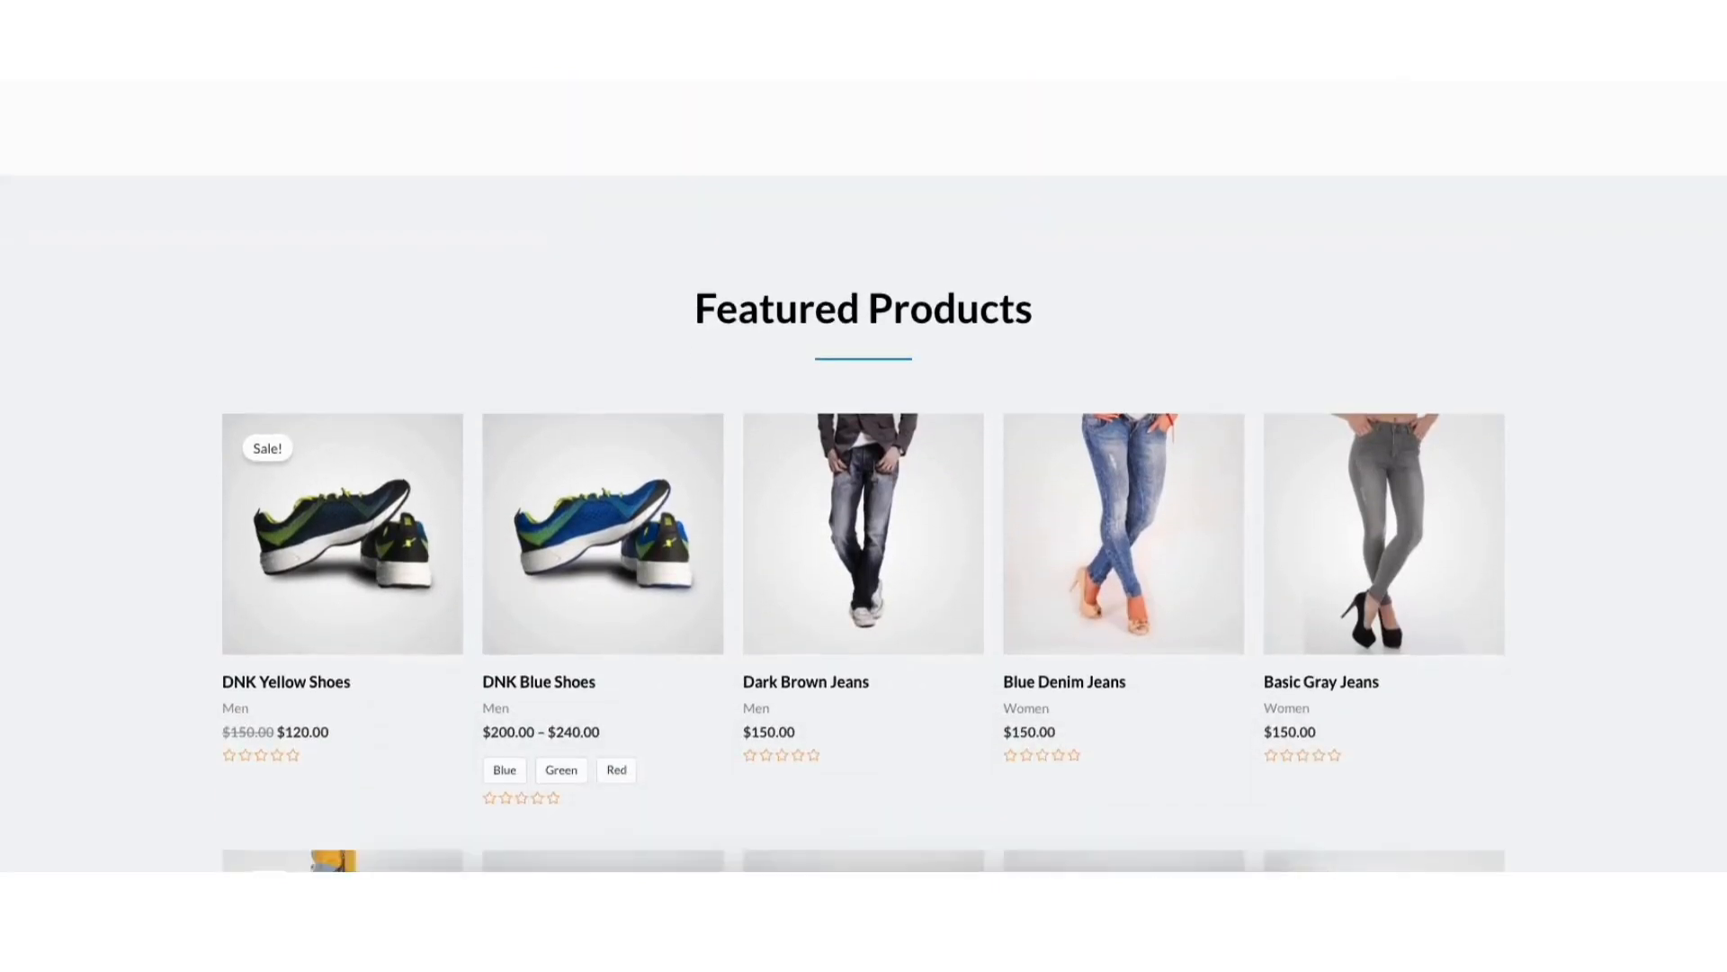
scroll(863, 476, down, 3)
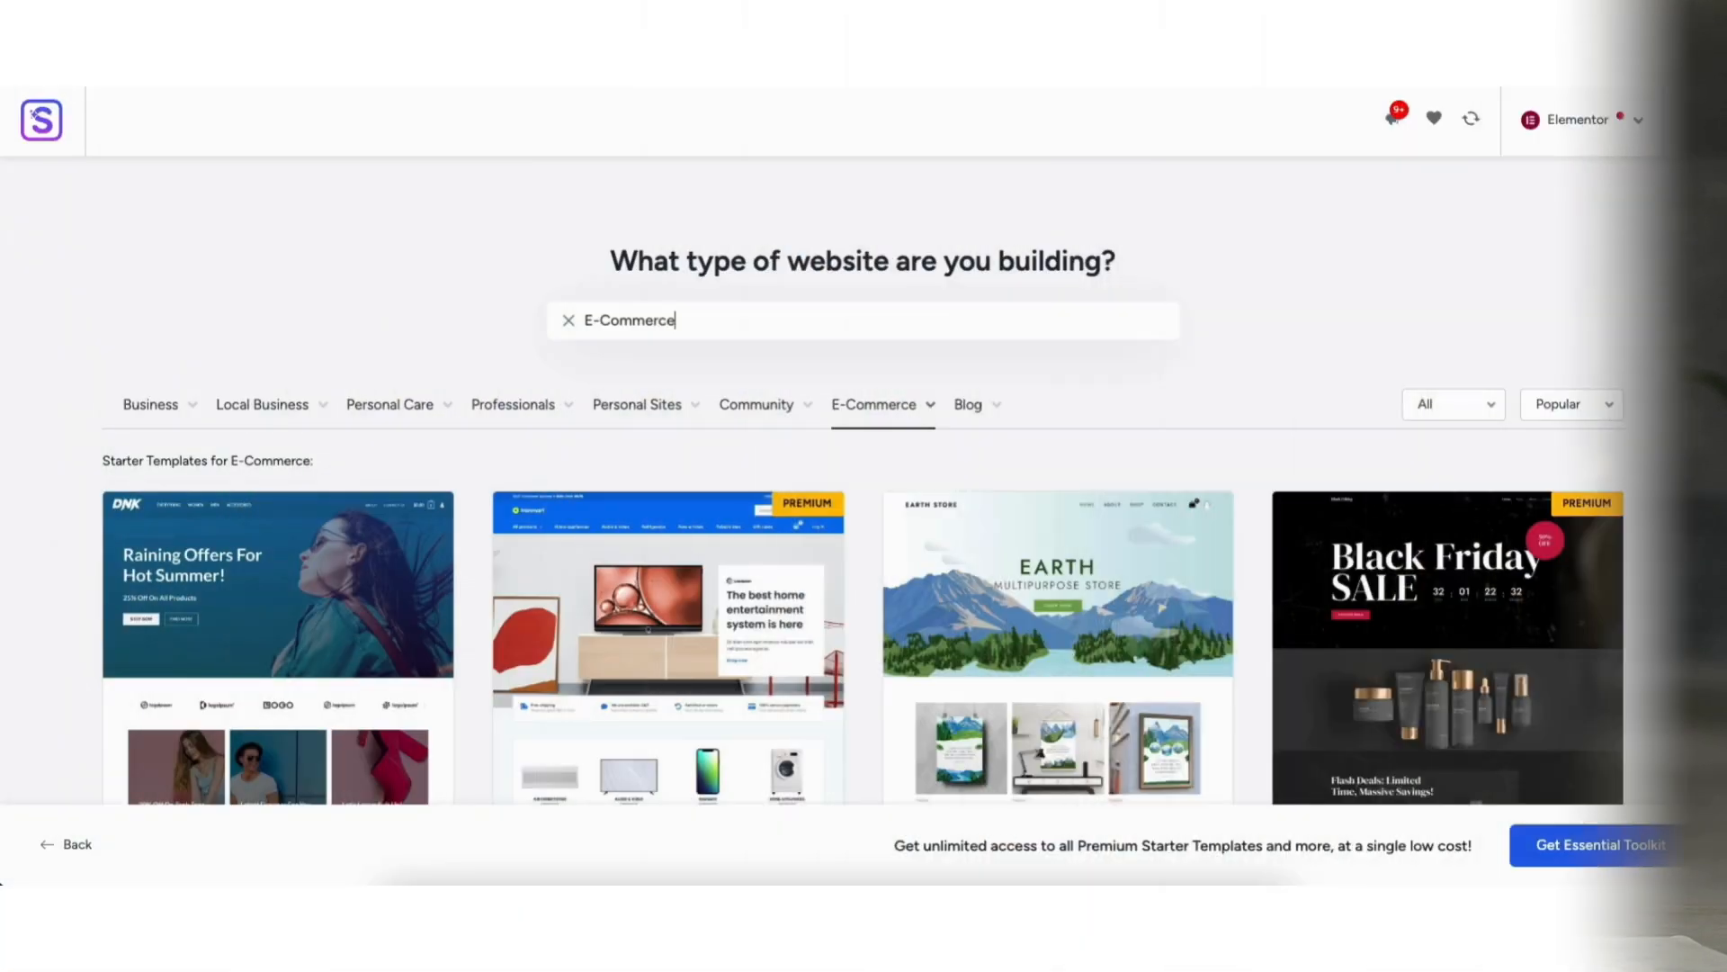
scroll(864, 540, down, 2)
scroll(863, 539, down, 3)
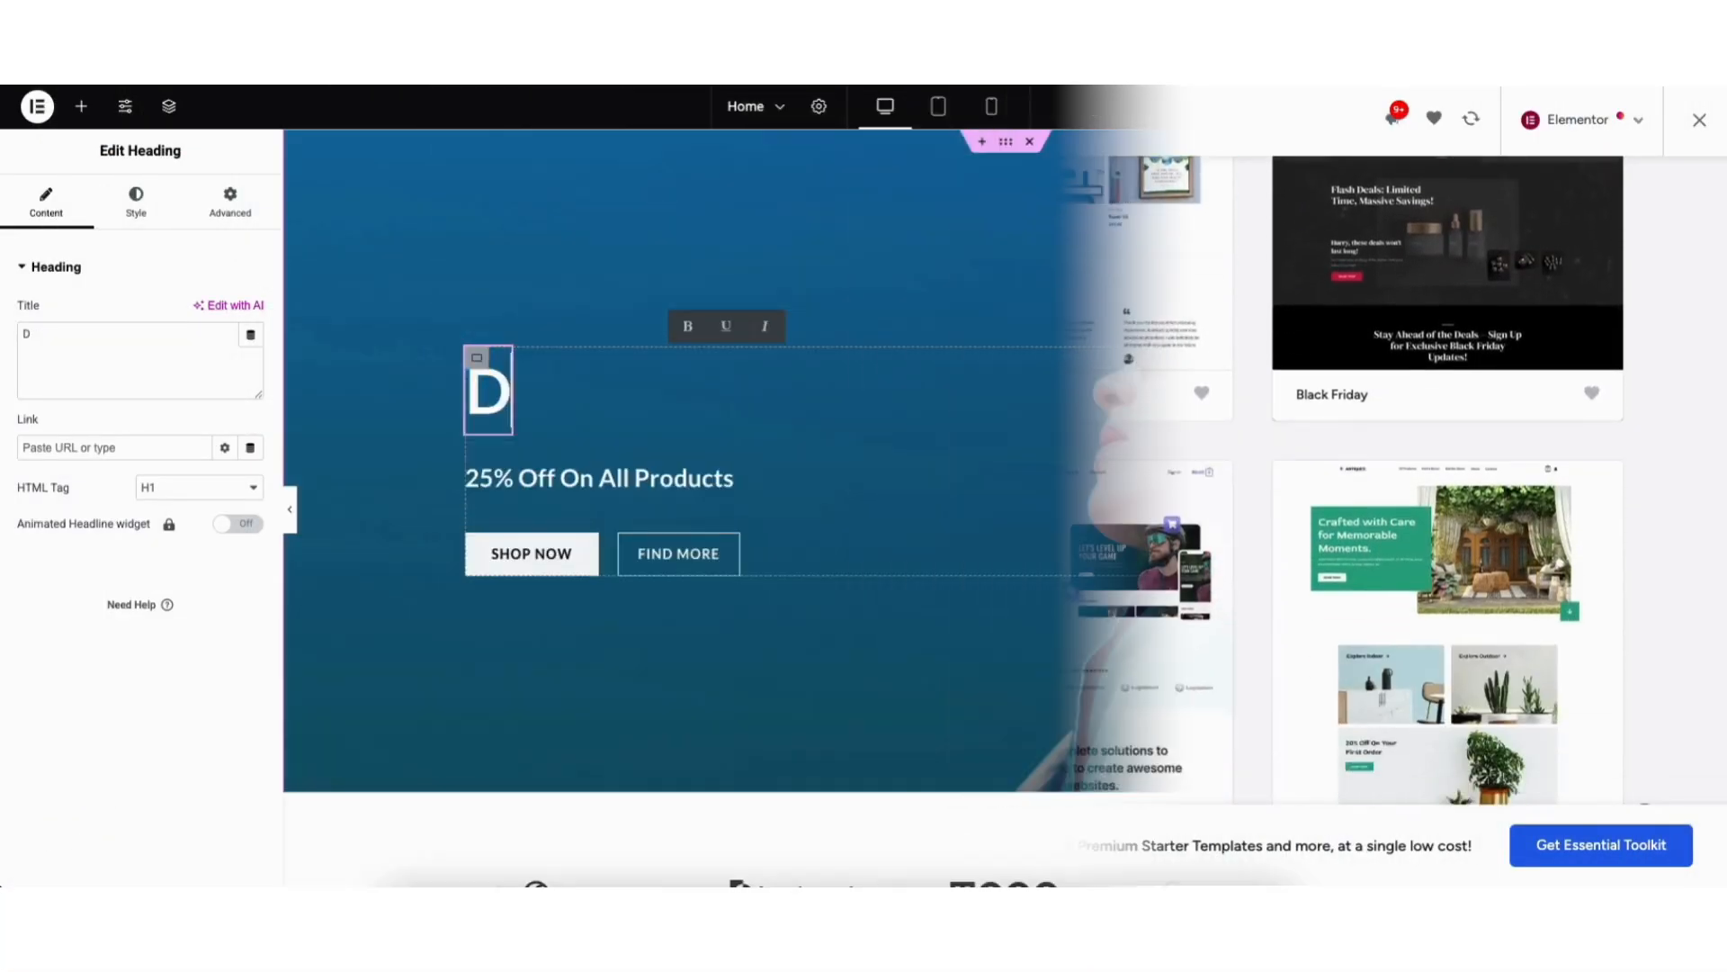
- Replace the hero heading's text with a title starting "Demo Ec" and place a Text Editor widget in the Featured Products section
text(emo)
text(Ec)
drag(65, 600, 367, 531)
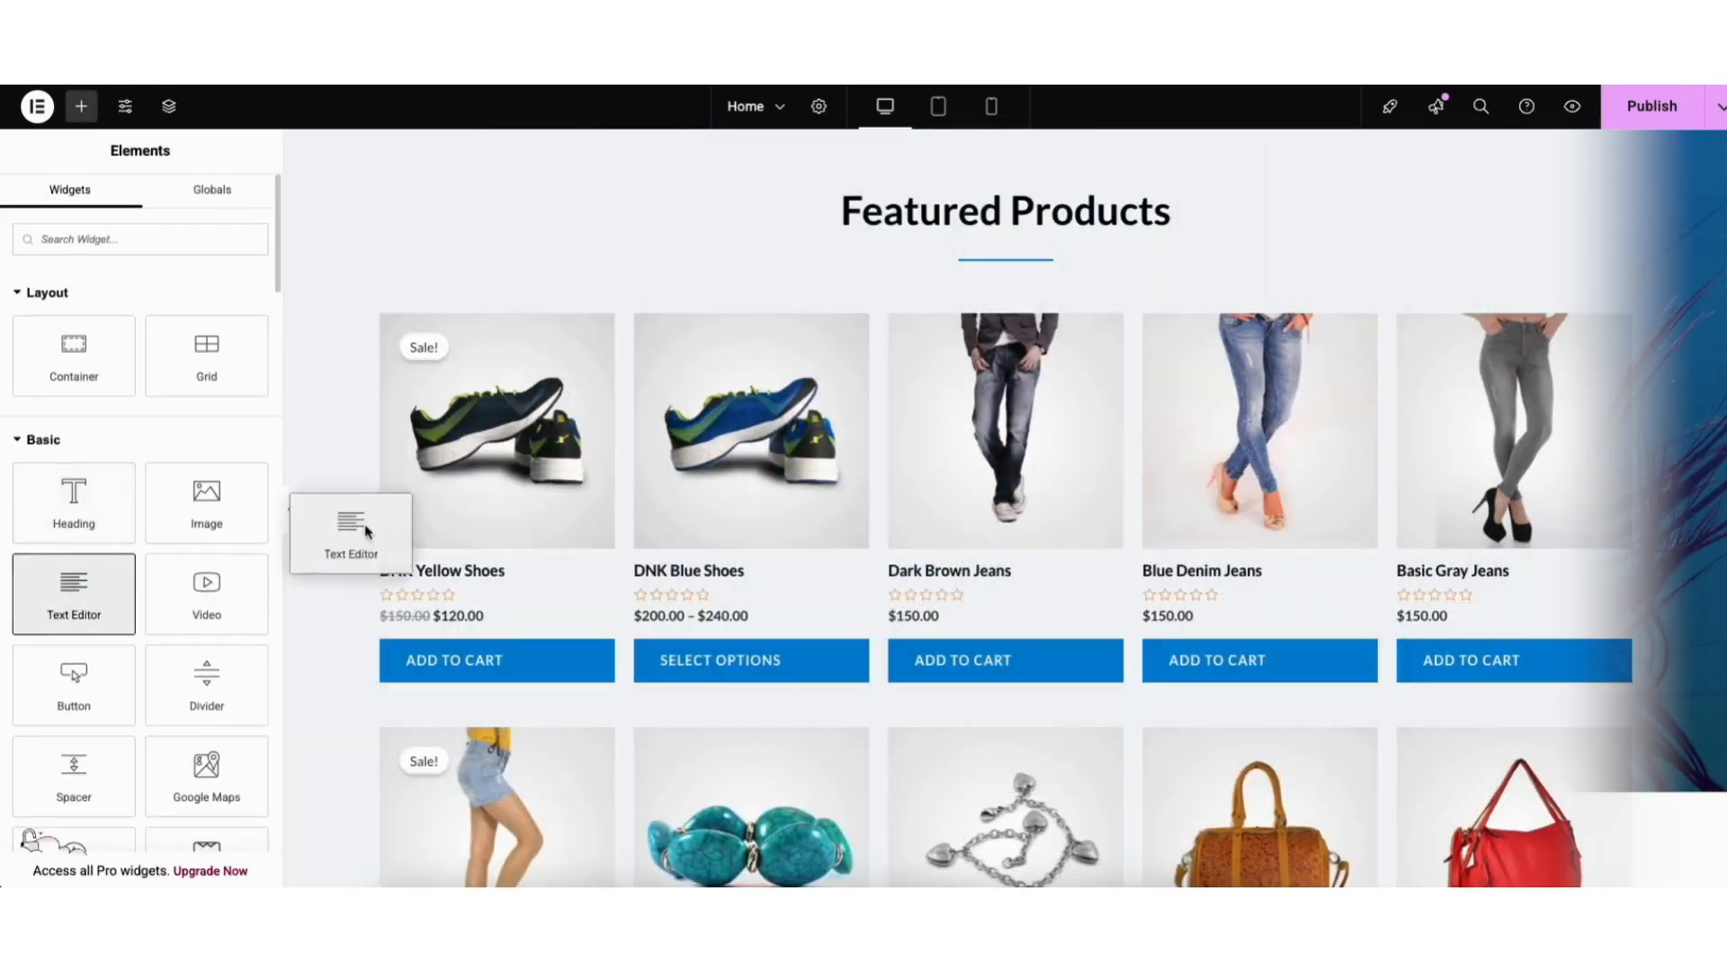
drag(936, 321, 940, 310)
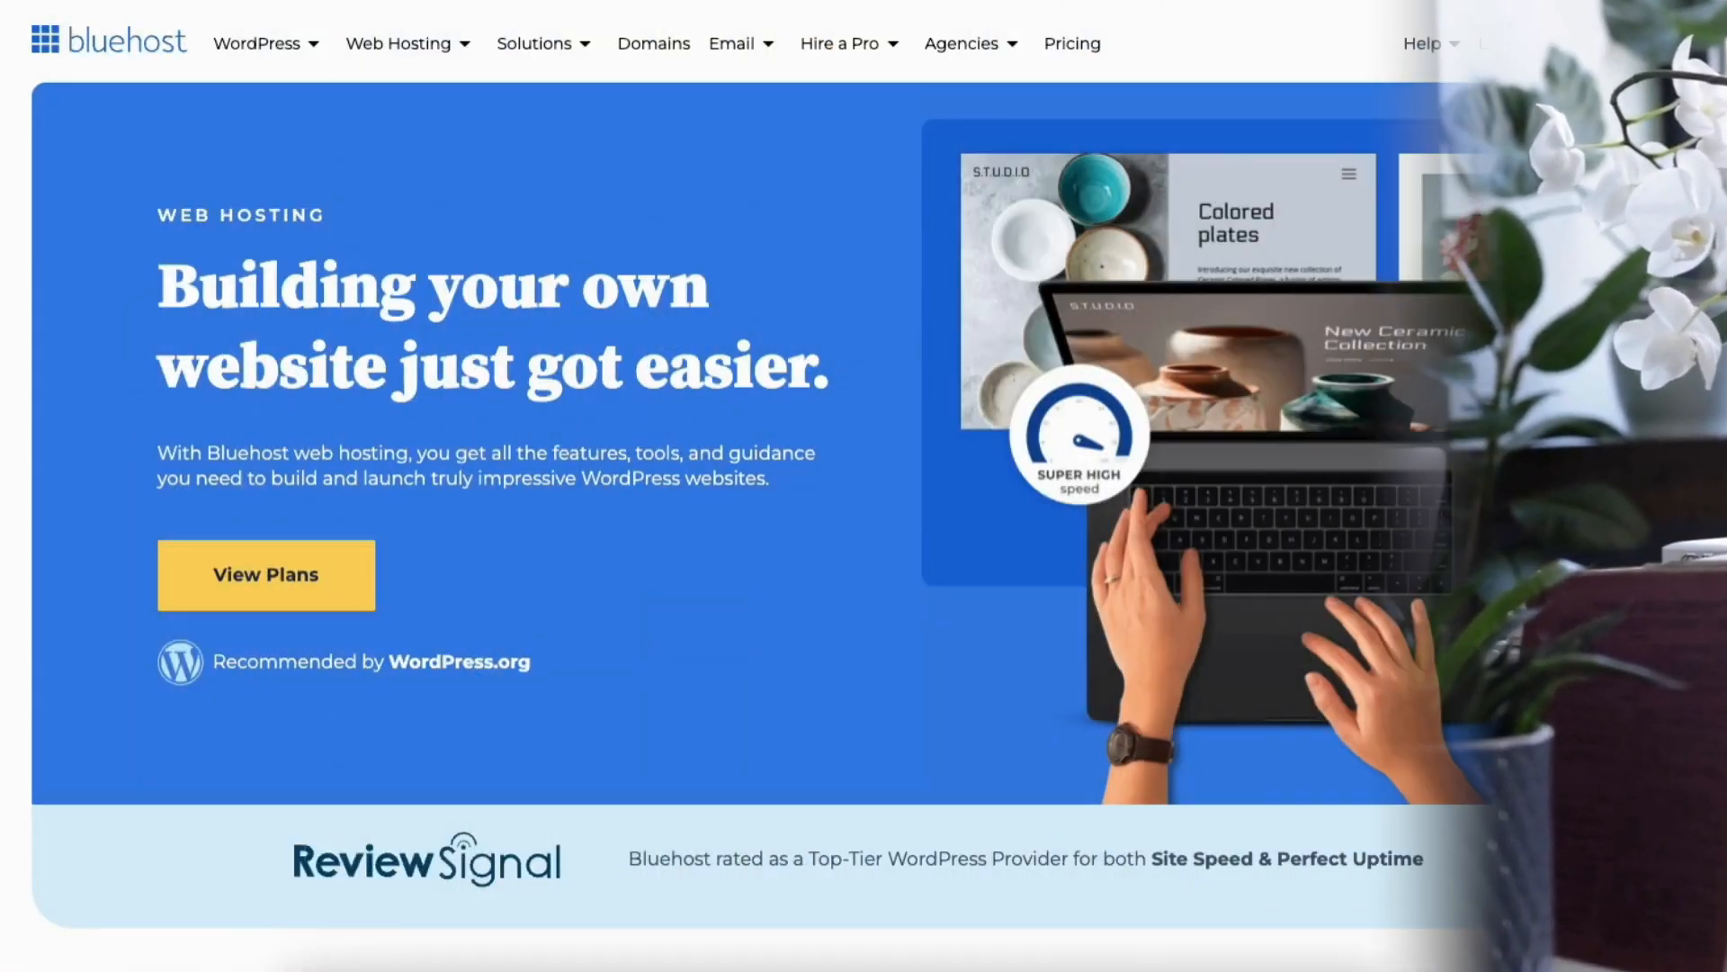
- Look through Bluehost's web hosting plans and the features presented on its home page
scroll(862, 486, down, 12)
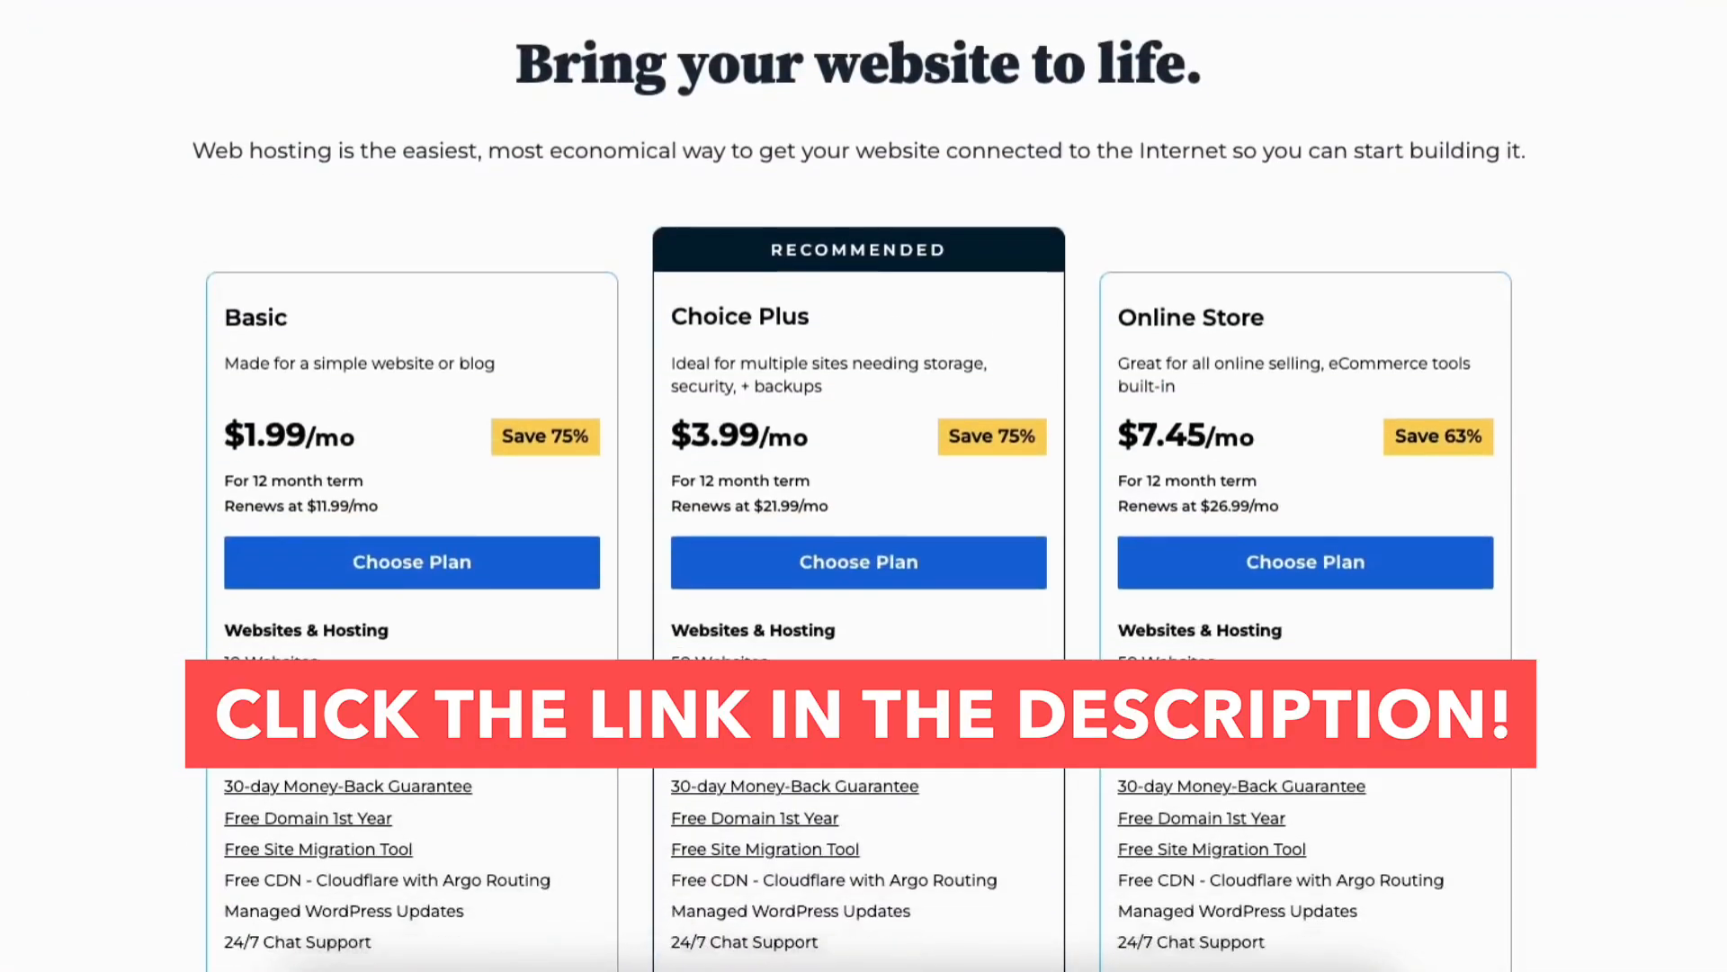
scroll(864, 486, down, 8)
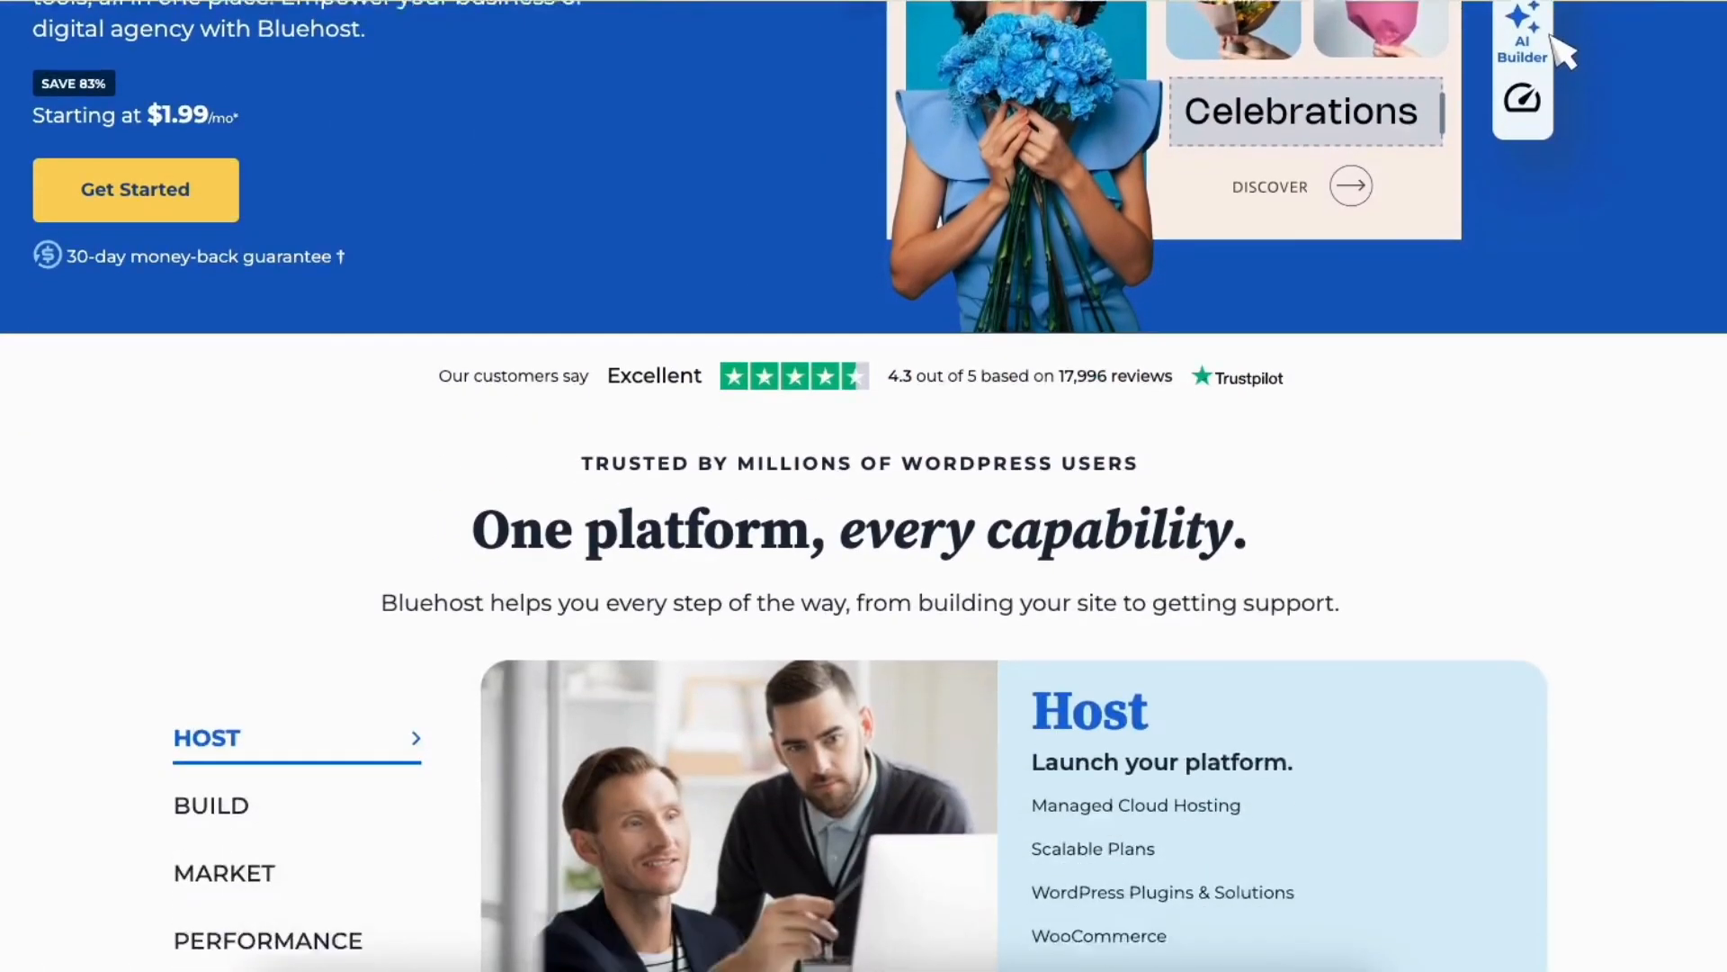
scroll(863, 486, down, 15)
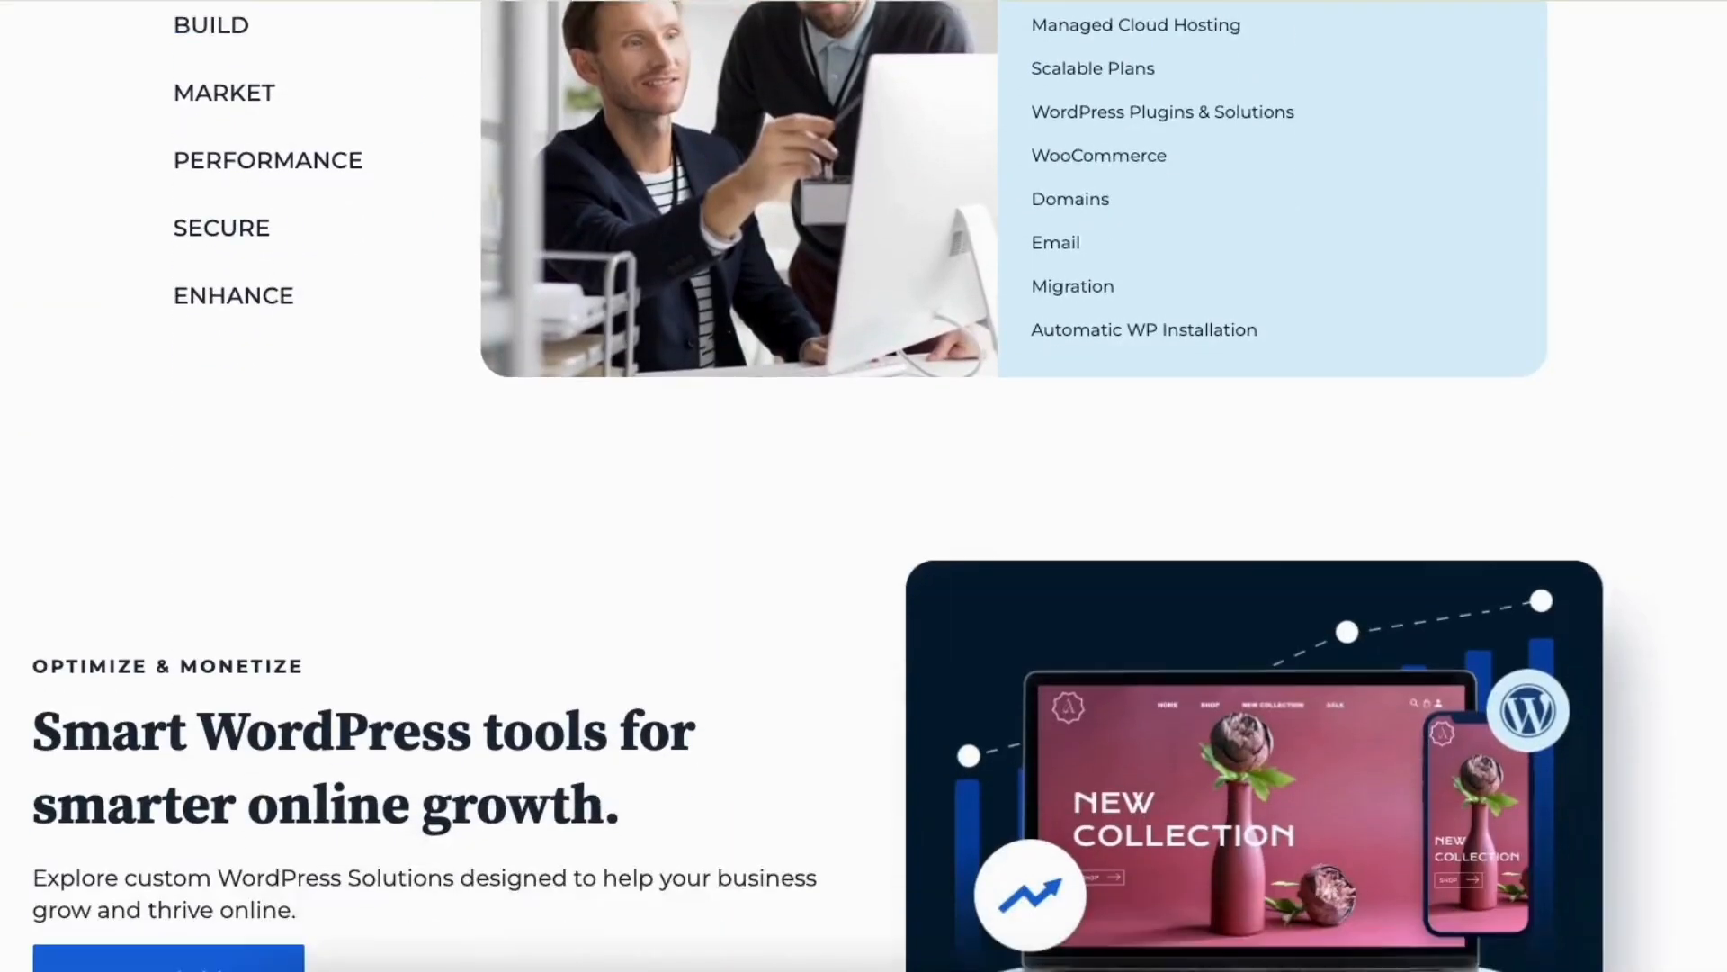
scroll(864, 485, down, 20)
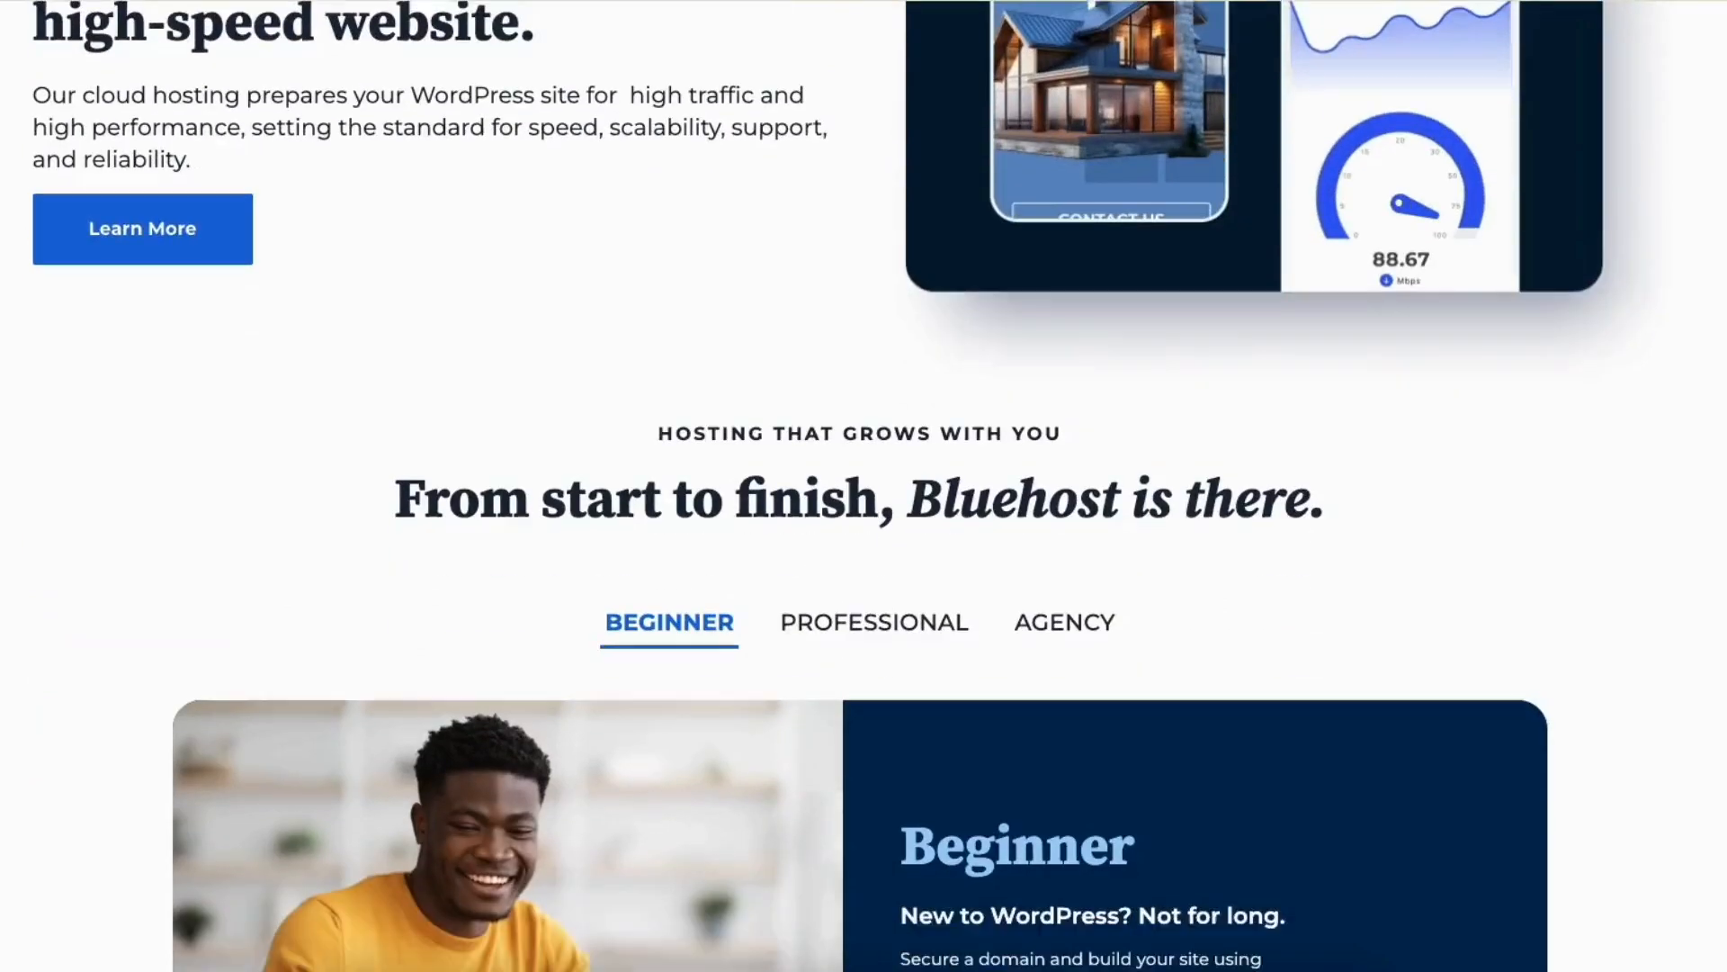
scroll(864, 485, down, 10)
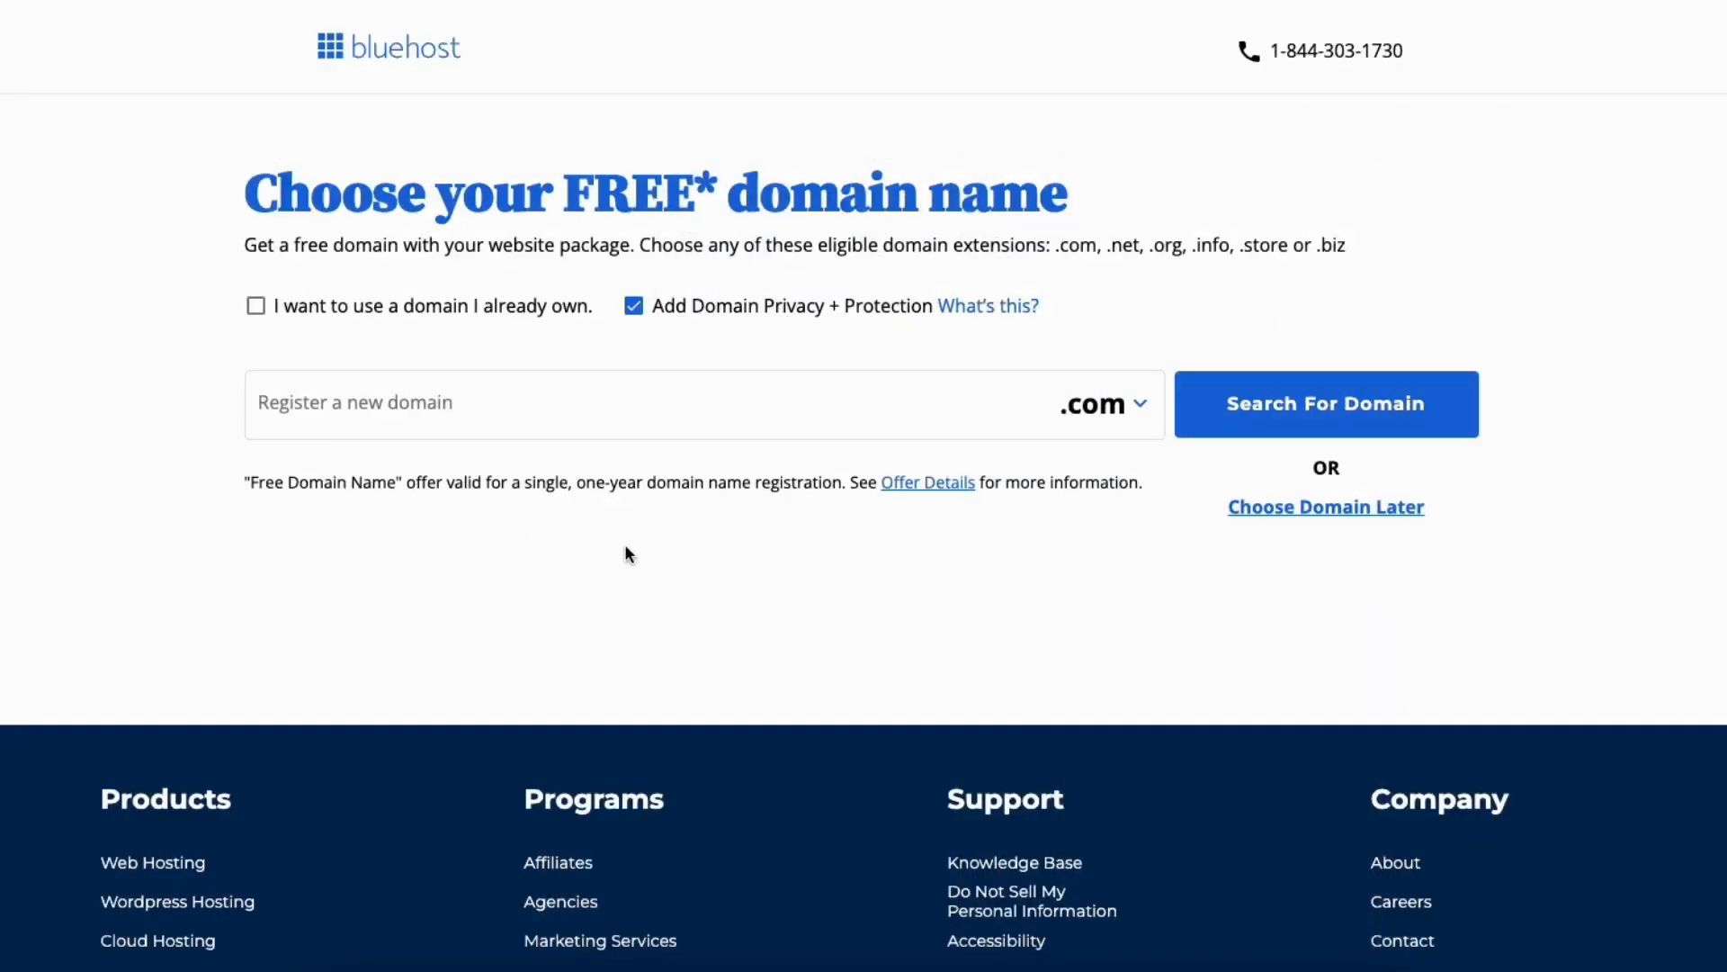
- Examine the extension choices for registering a new domain and the option to use a domain already owned
click(431, 405)
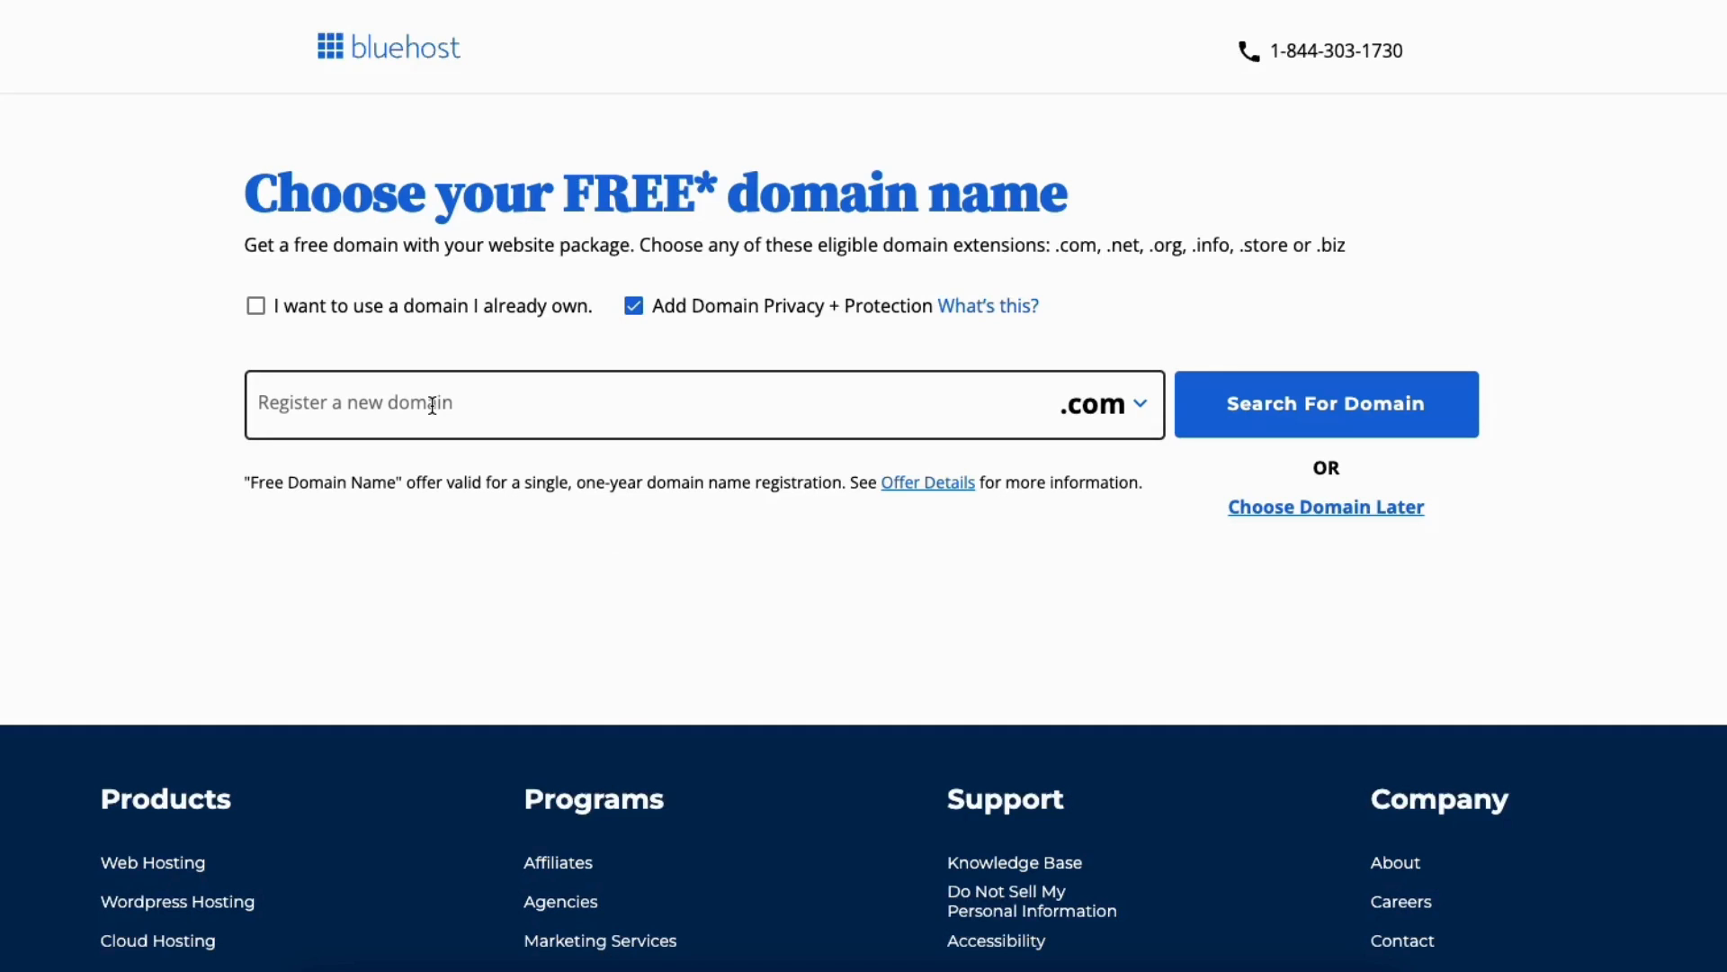
click(431, 405)
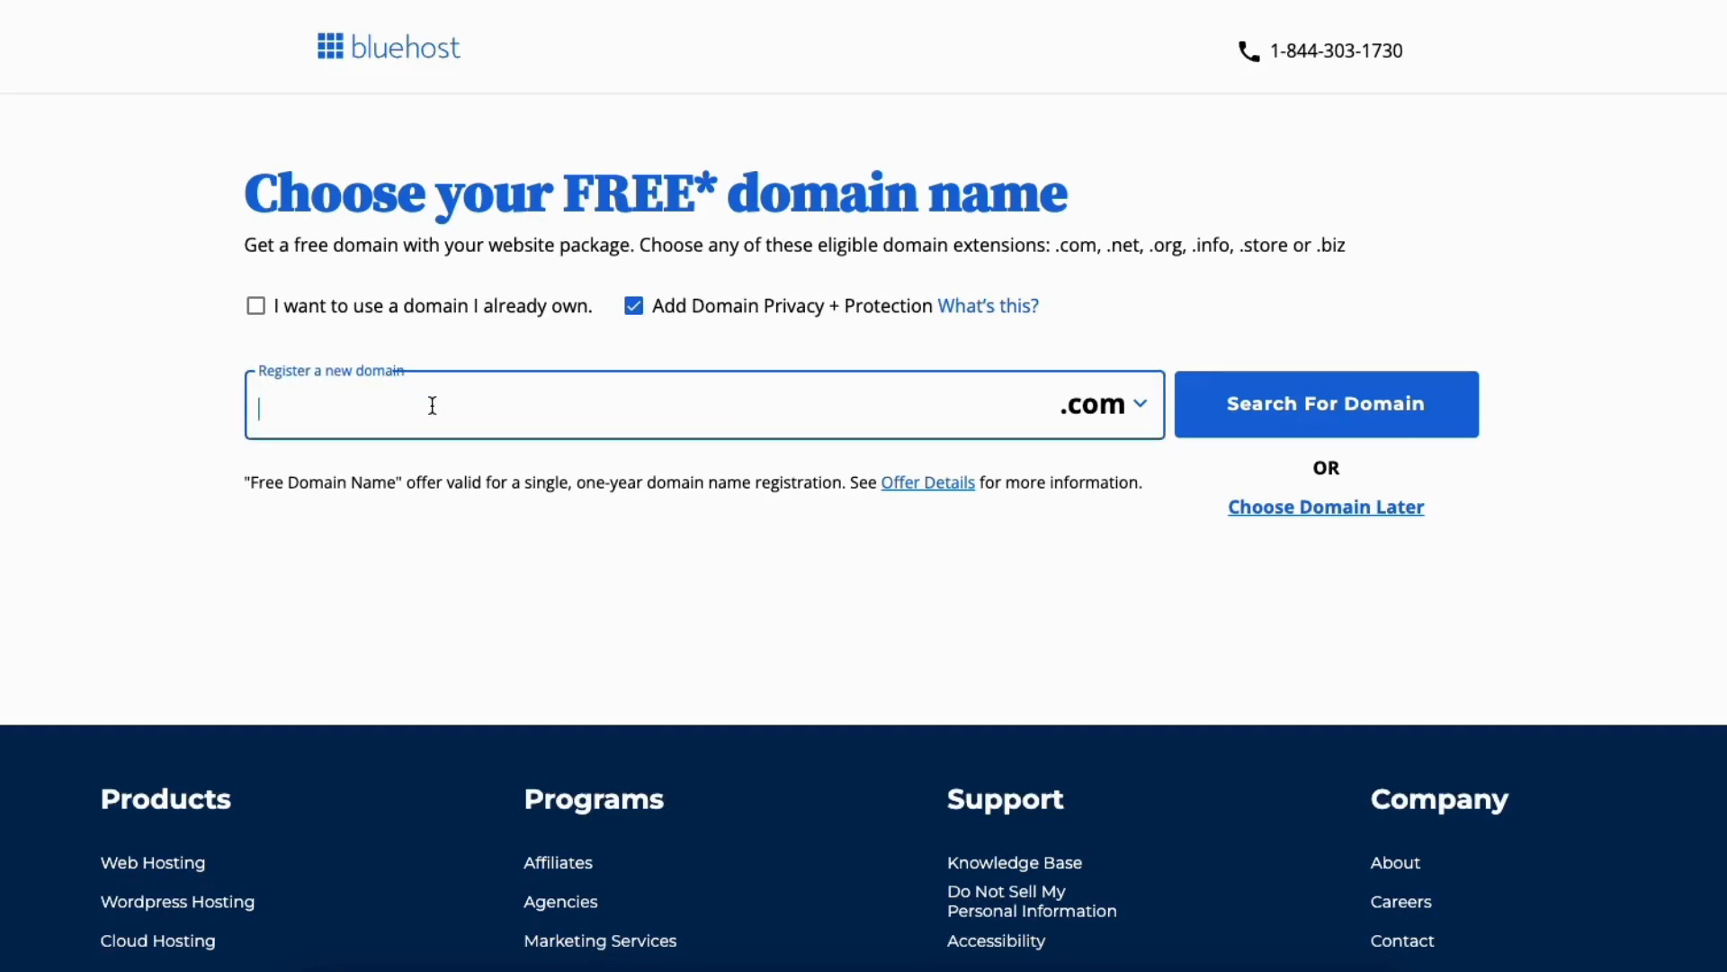
click(1116, 419)
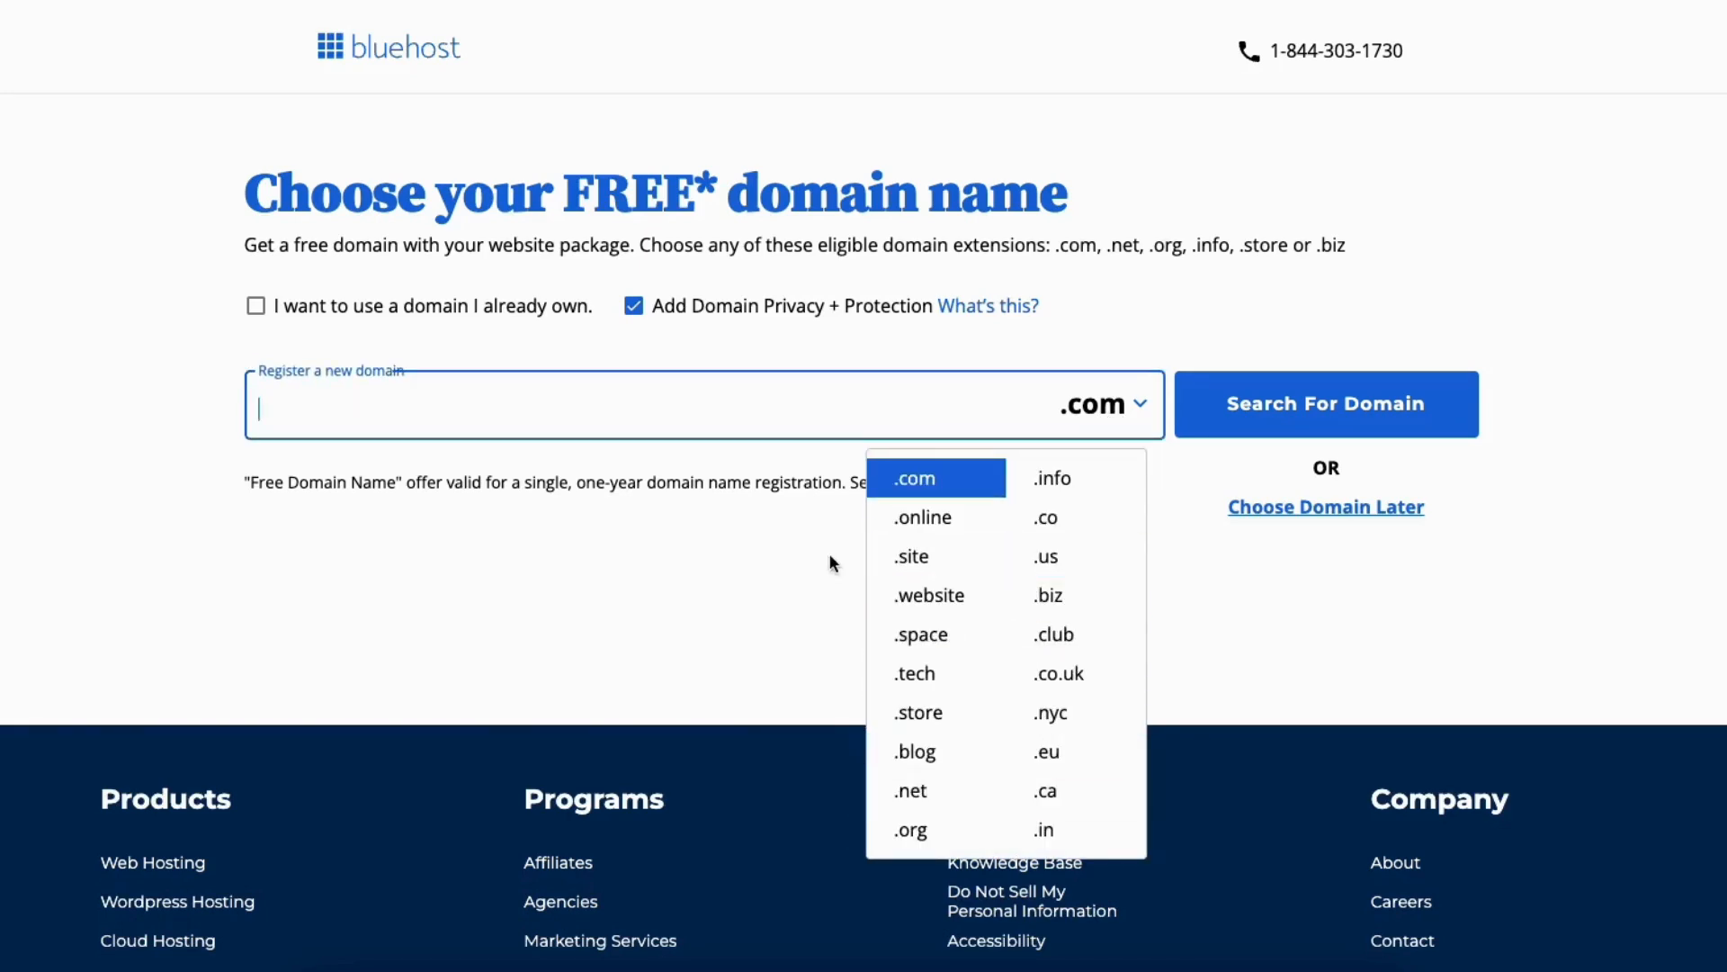
click(802, 563)
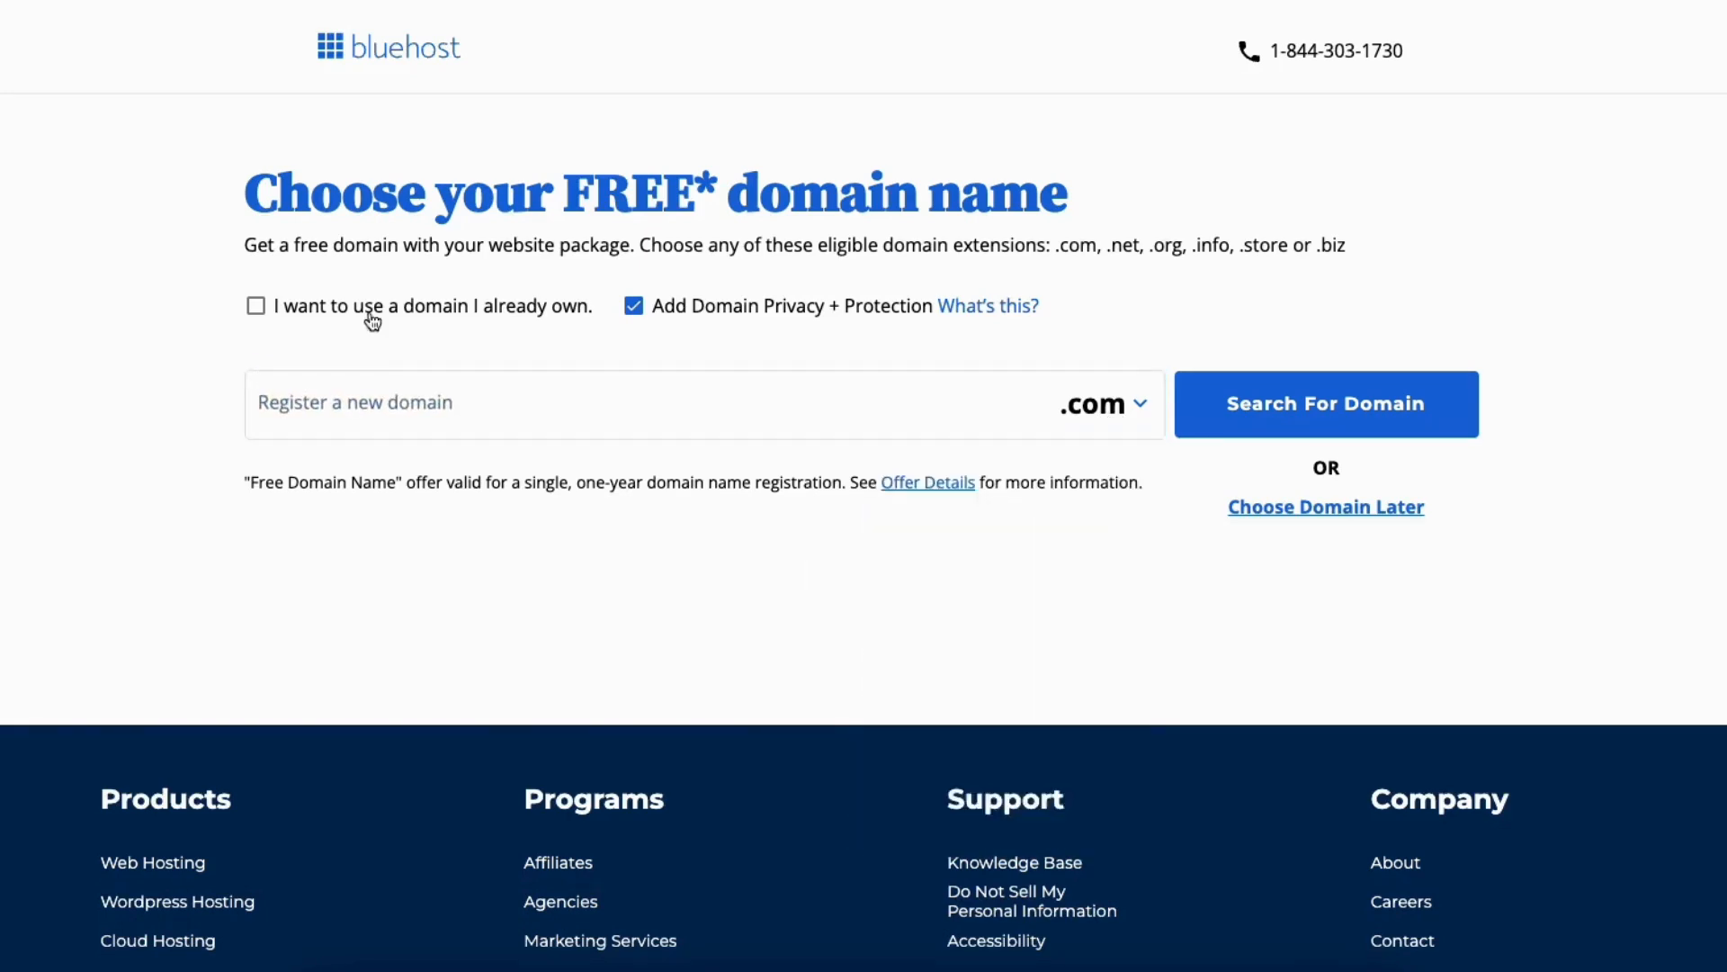
click(256, 307)
click(349, 441)
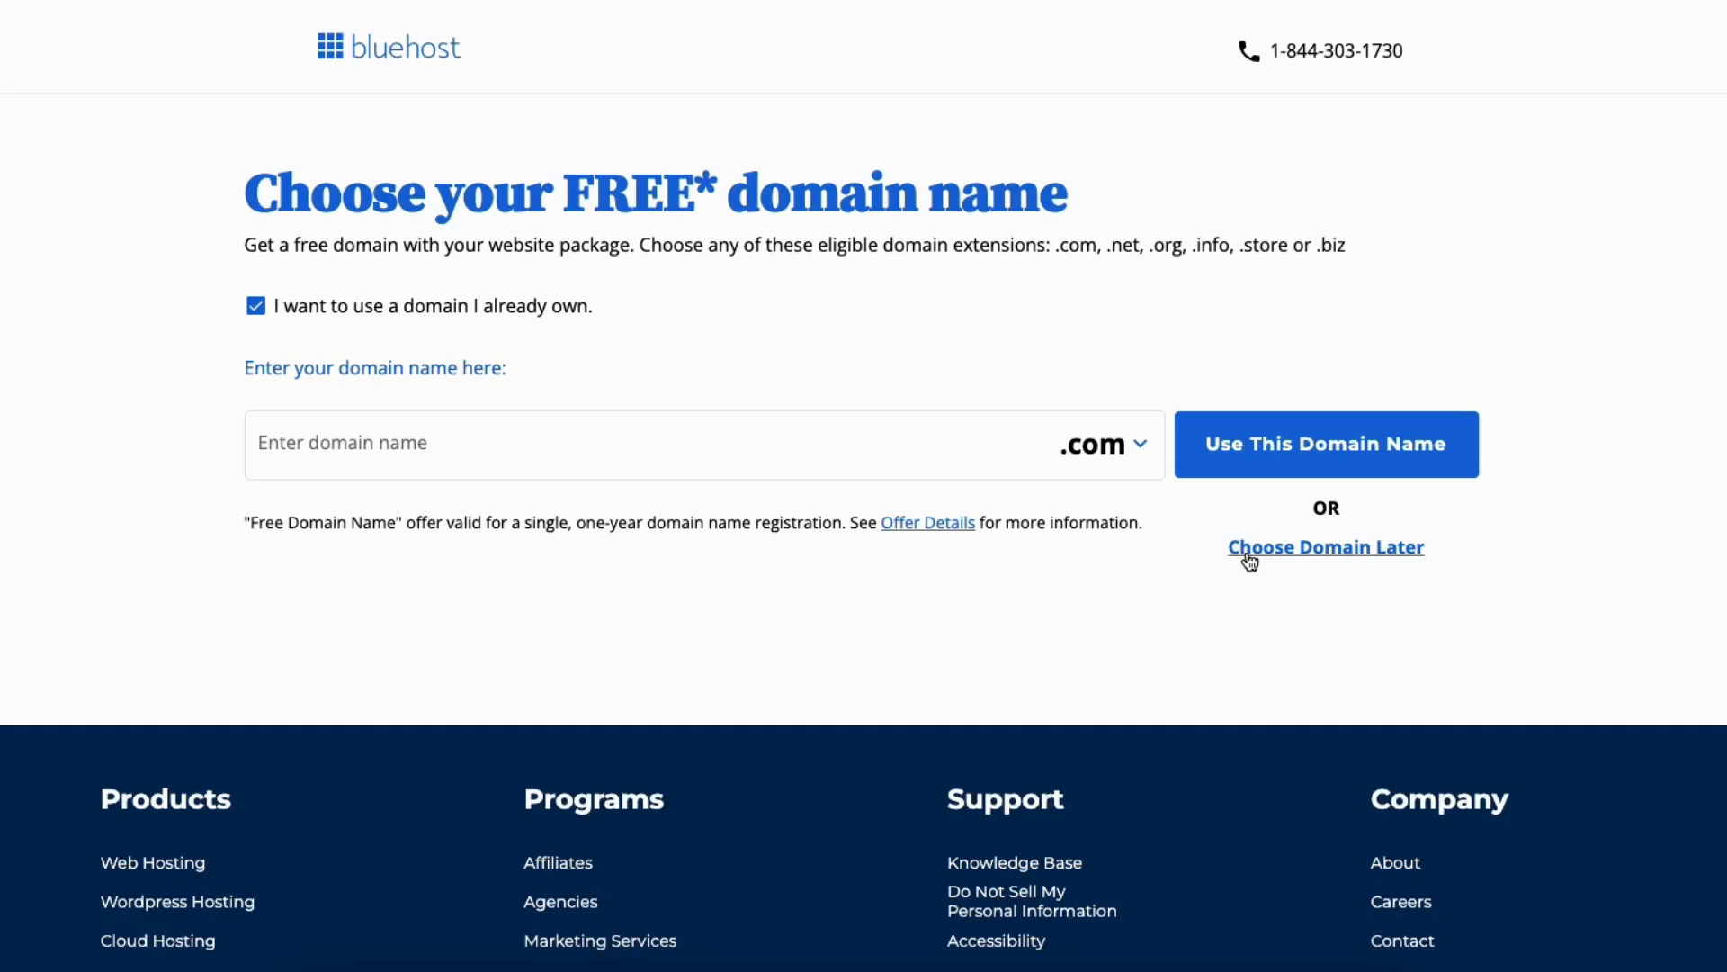
click(256, 306)
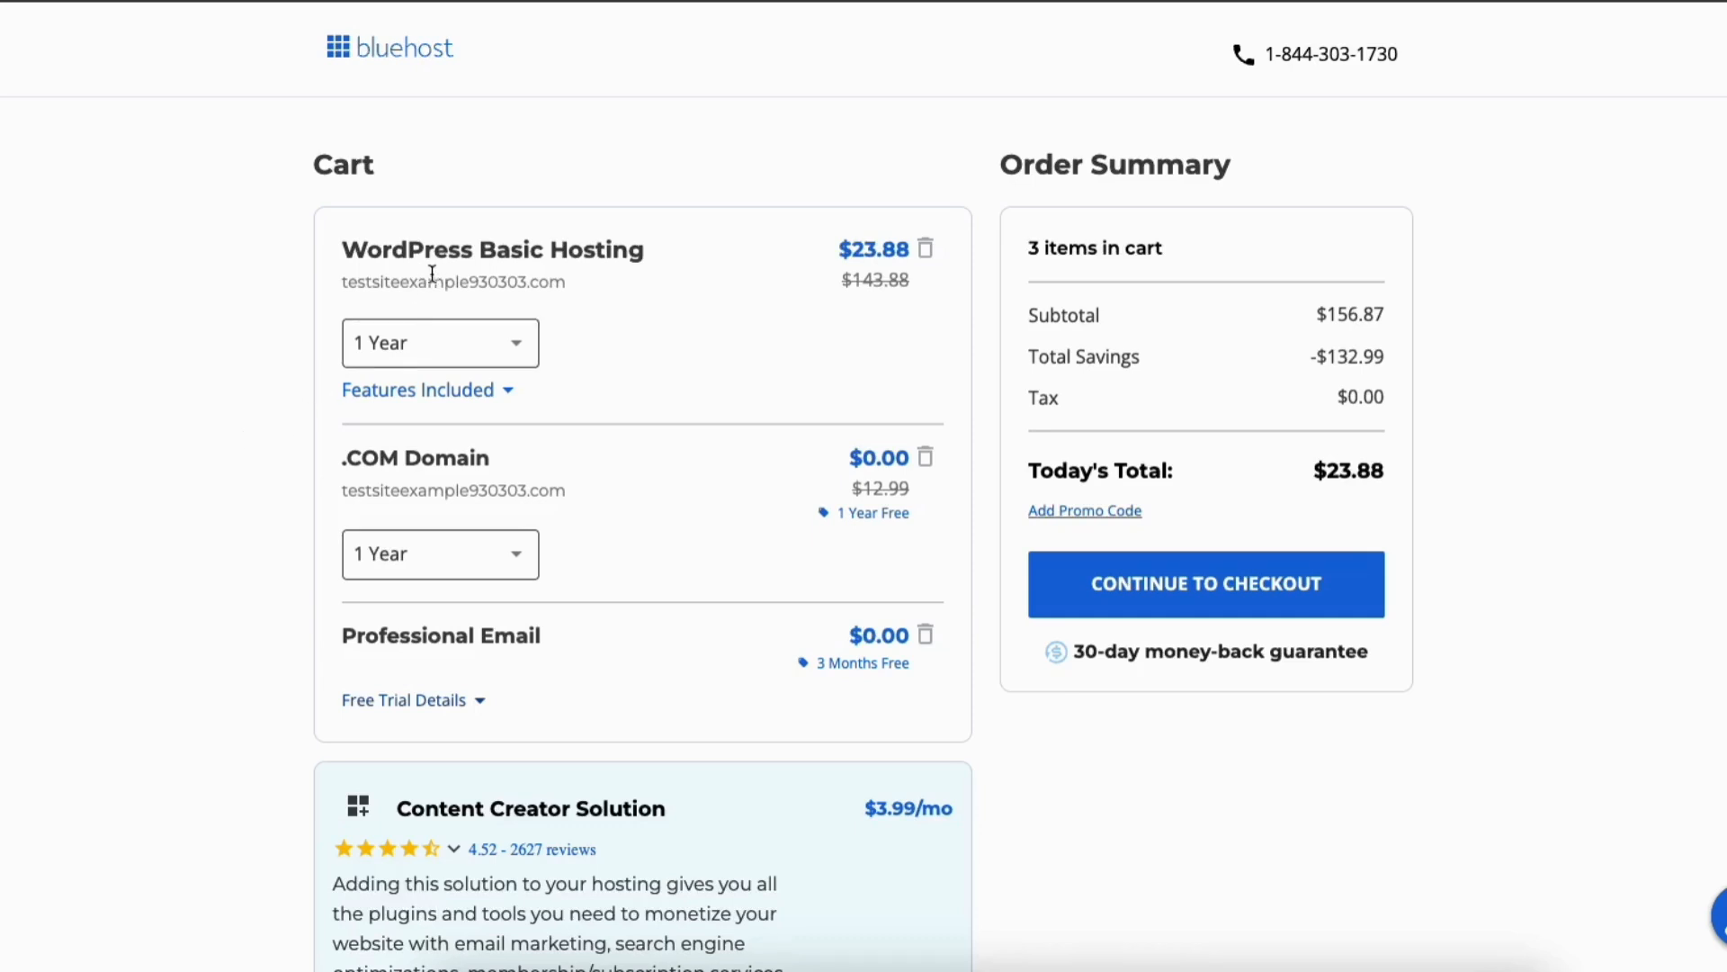
- Keep the 1 Year term for WordPress Basic Hosting in the cart and continue to checkout
click(475, 338)
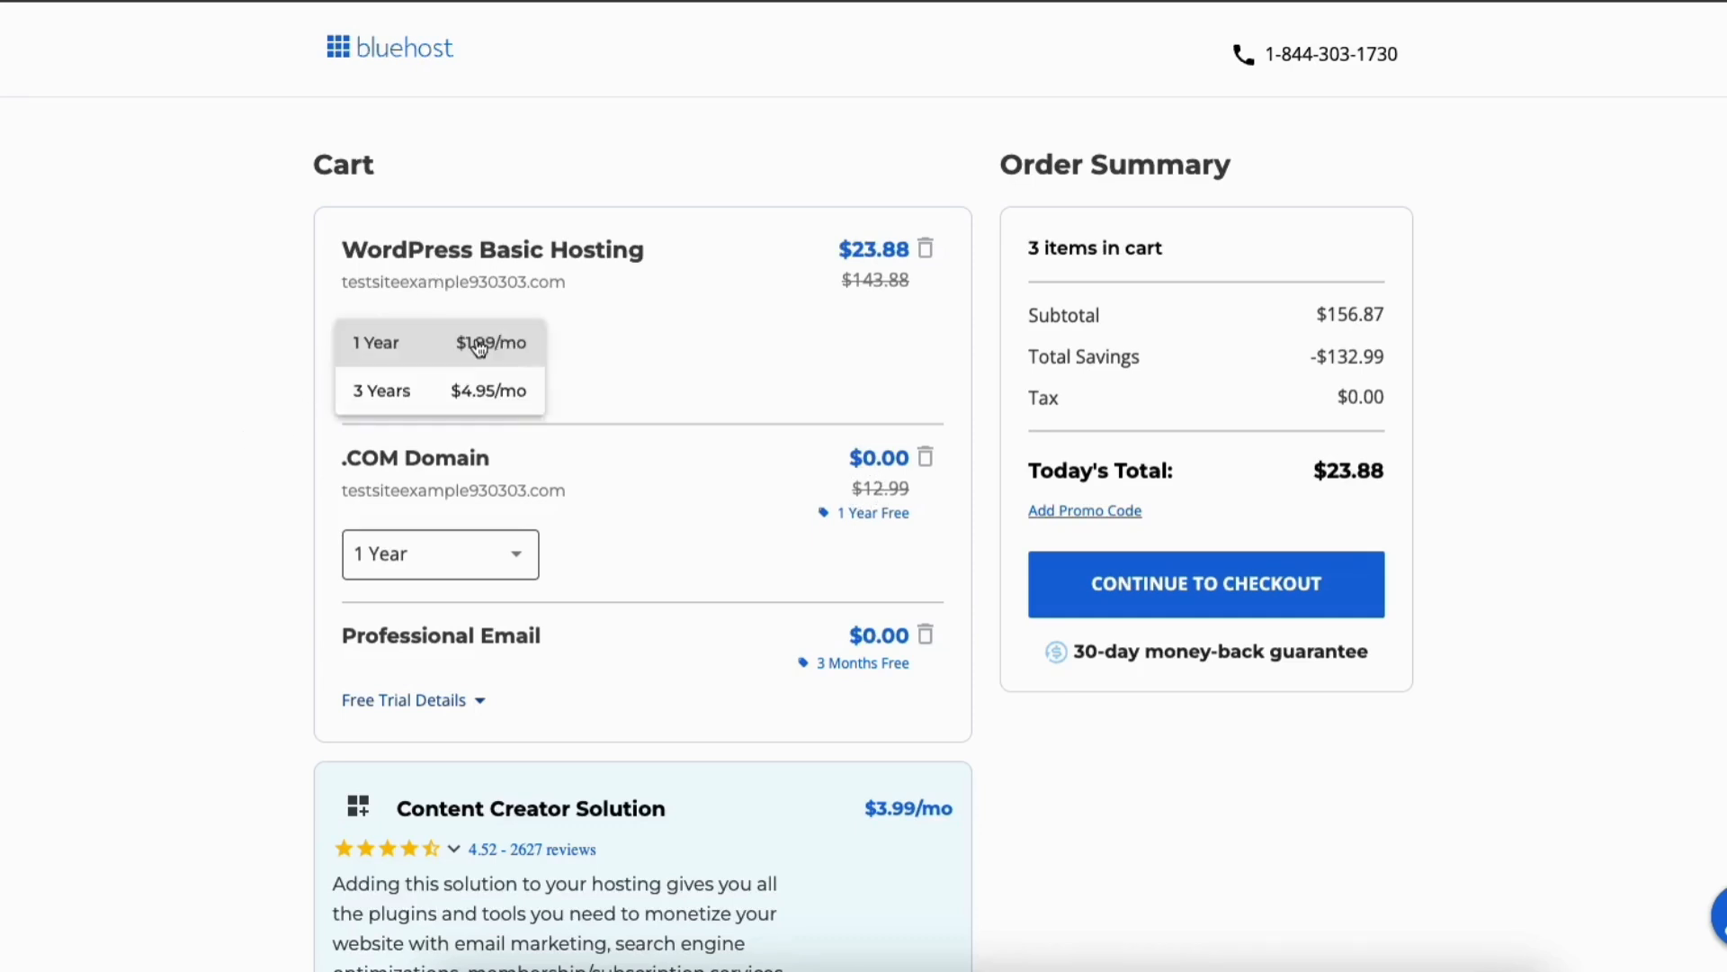
click(424, 360)
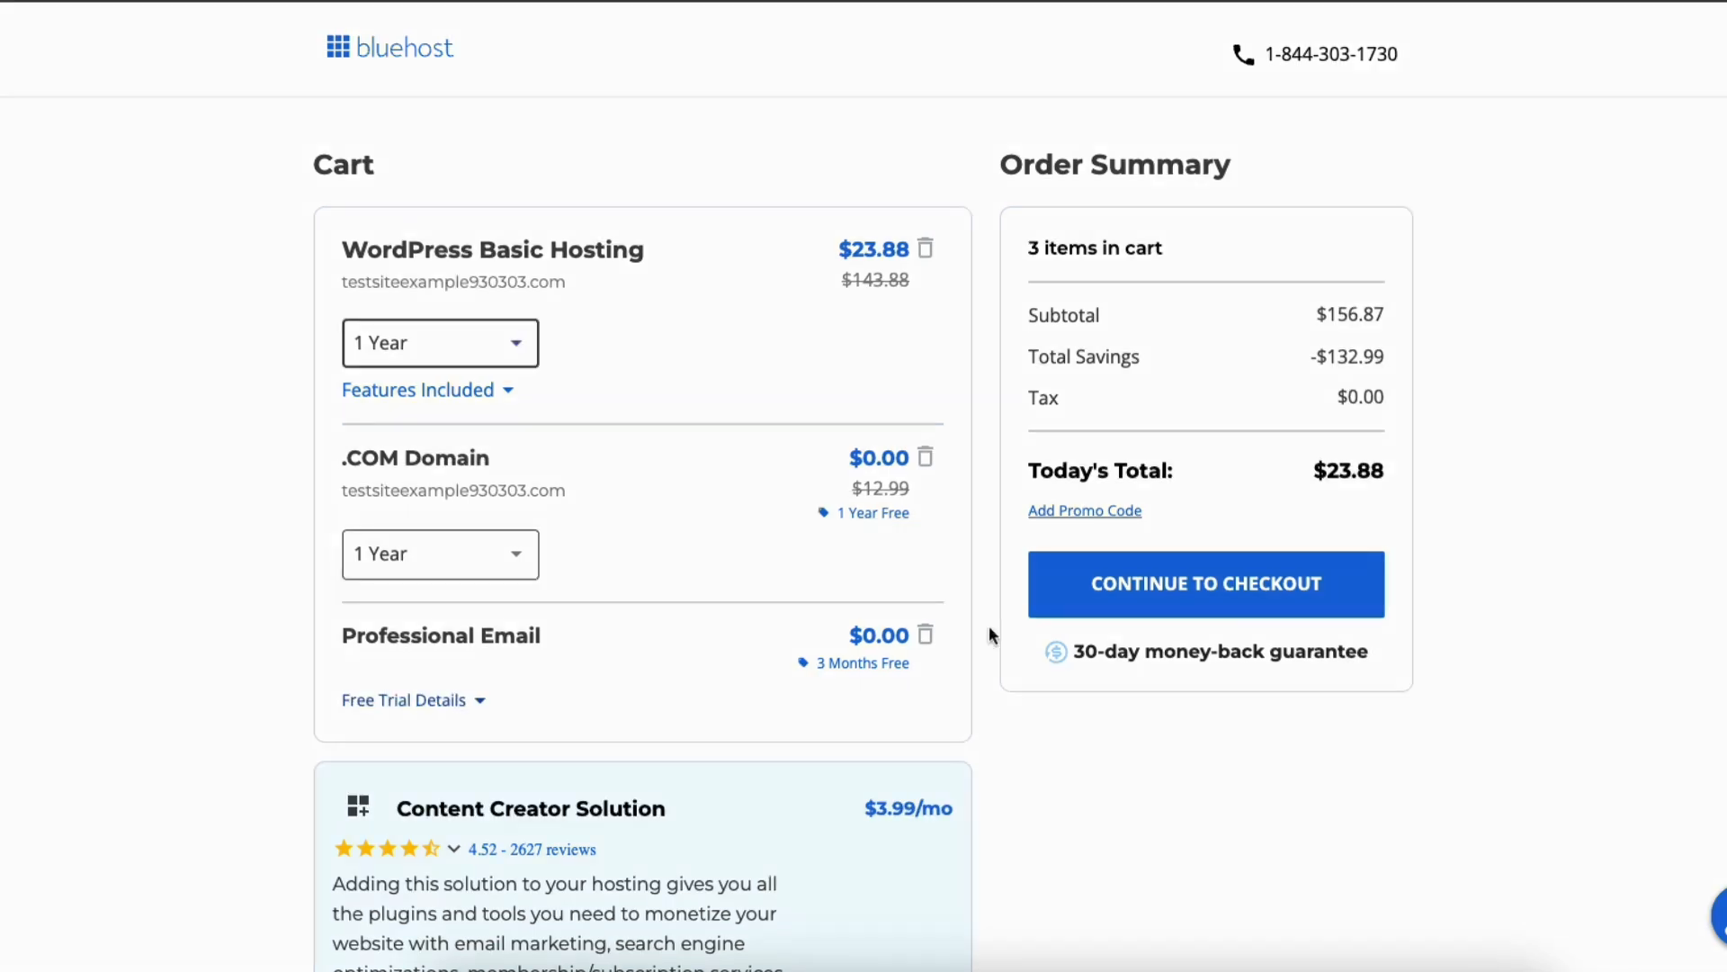
click(1113, 591)
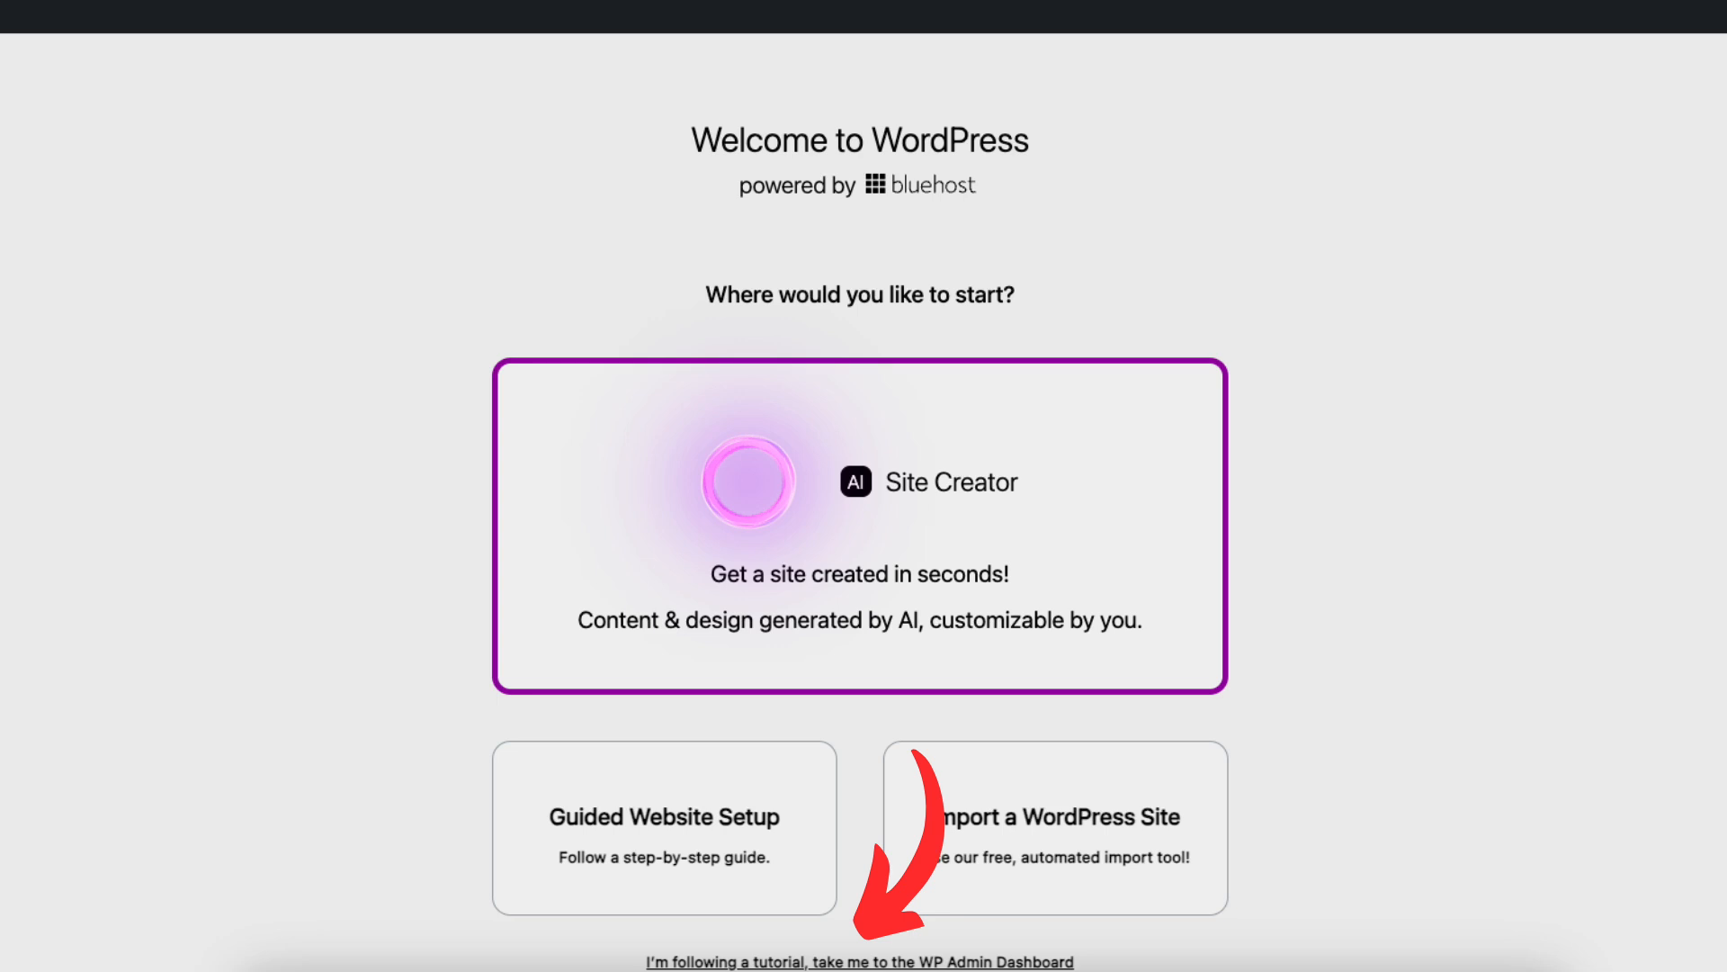
- Skip the site creation options and go straight to the WP Admin Dashboard
click(859, 961)
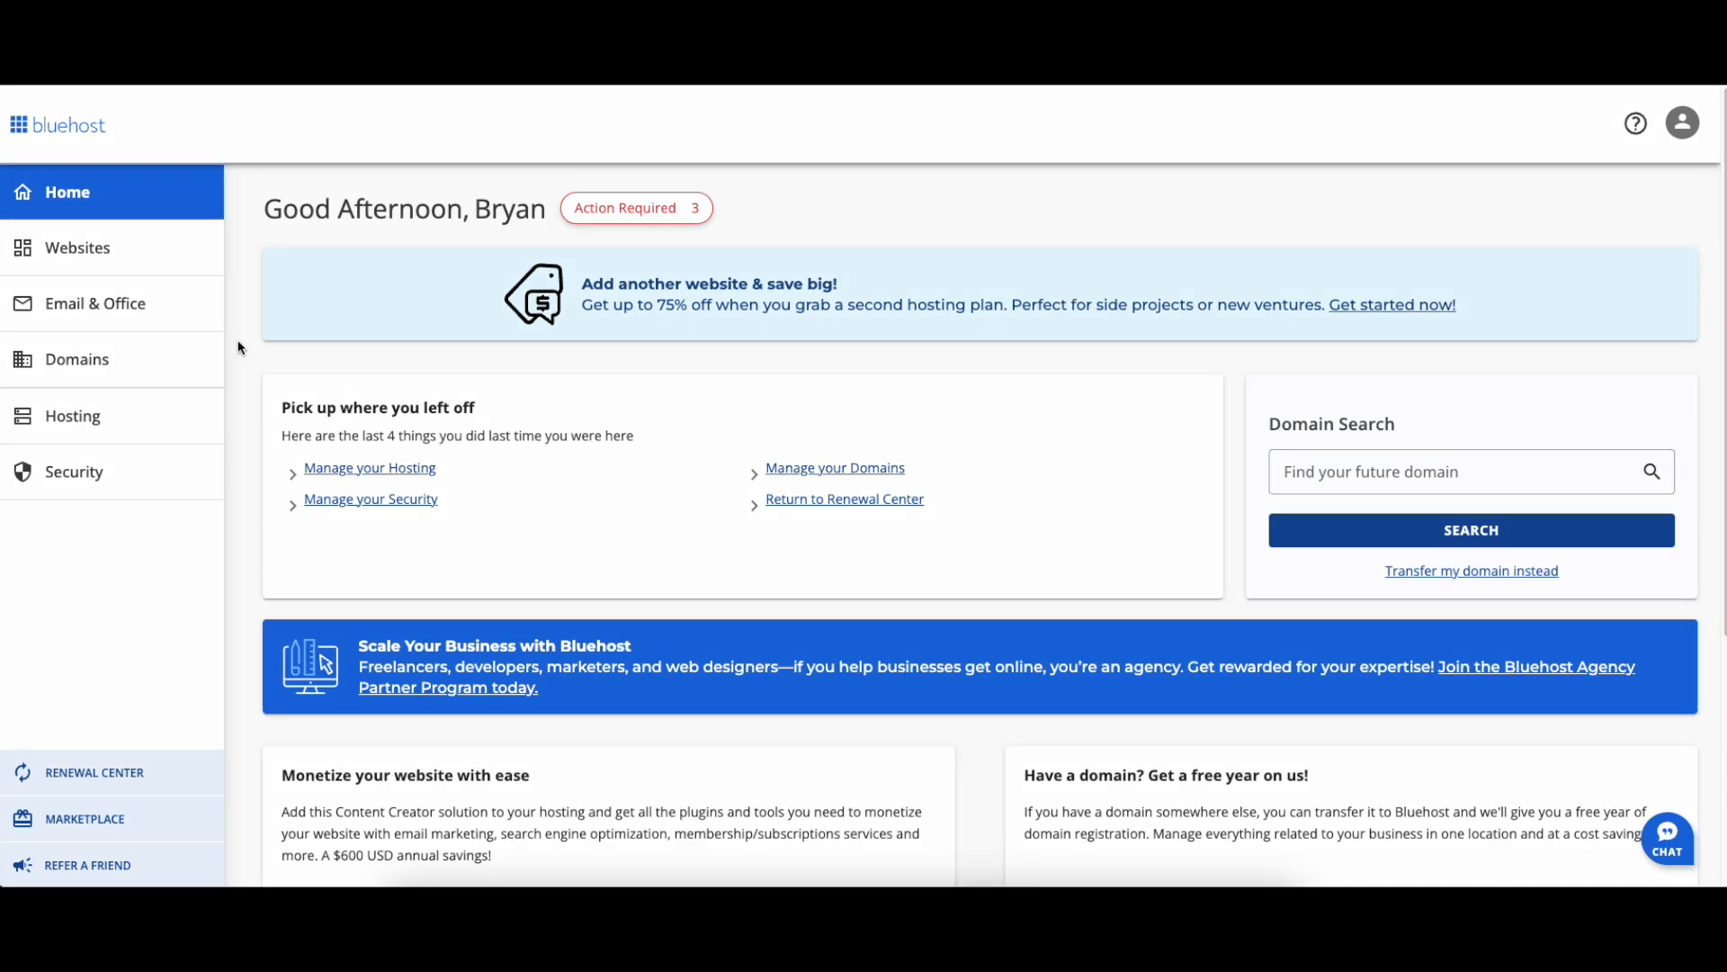
- Open Demo Website's overview in the Bluehost account's list of websites and enter its WordPress admin from there
click(76, 252)
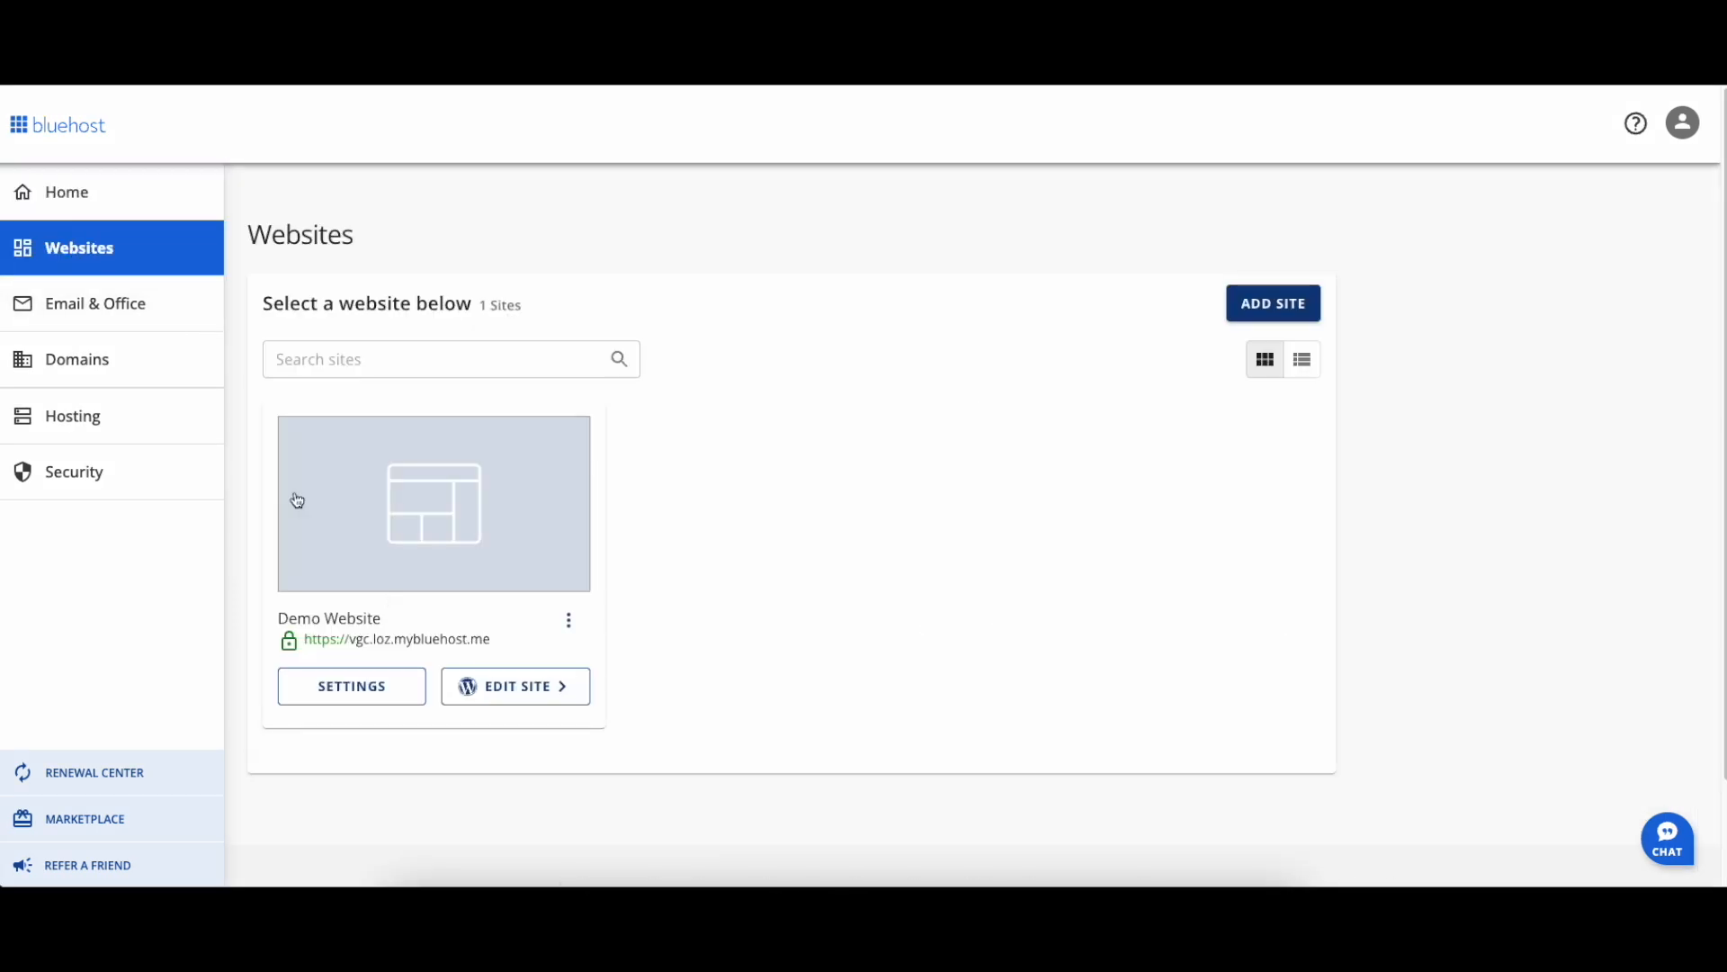
click(496, 697)
click(351, 688)
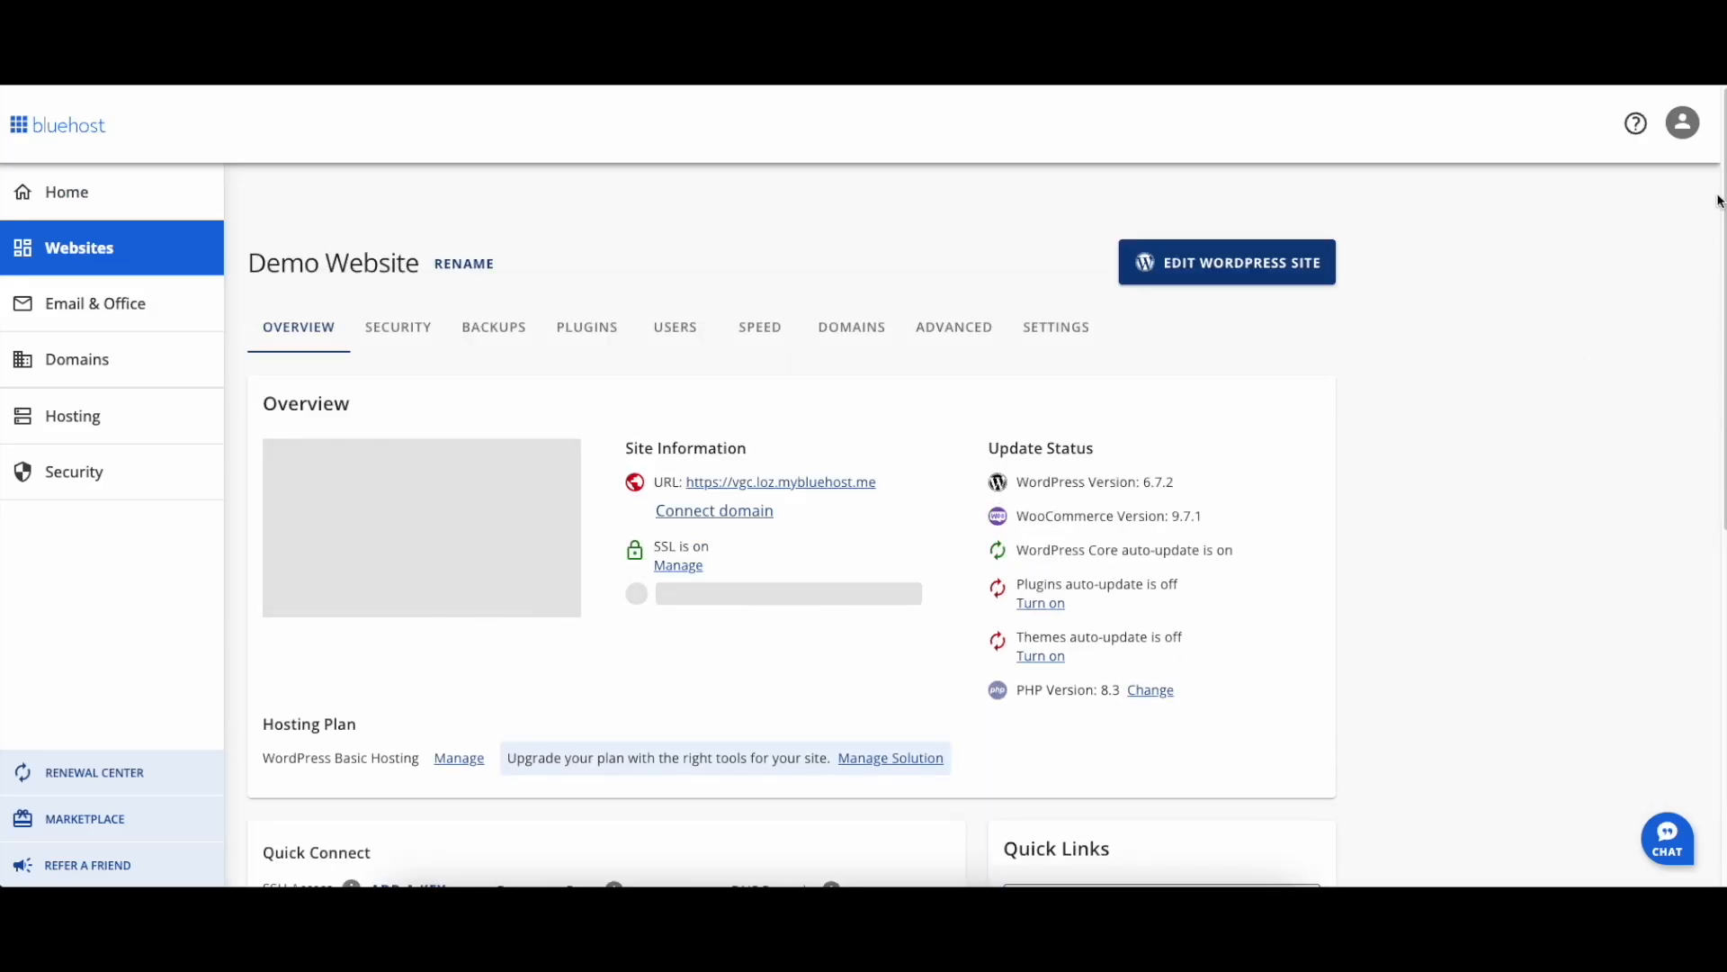
scroll(1265, 423, down, 4)
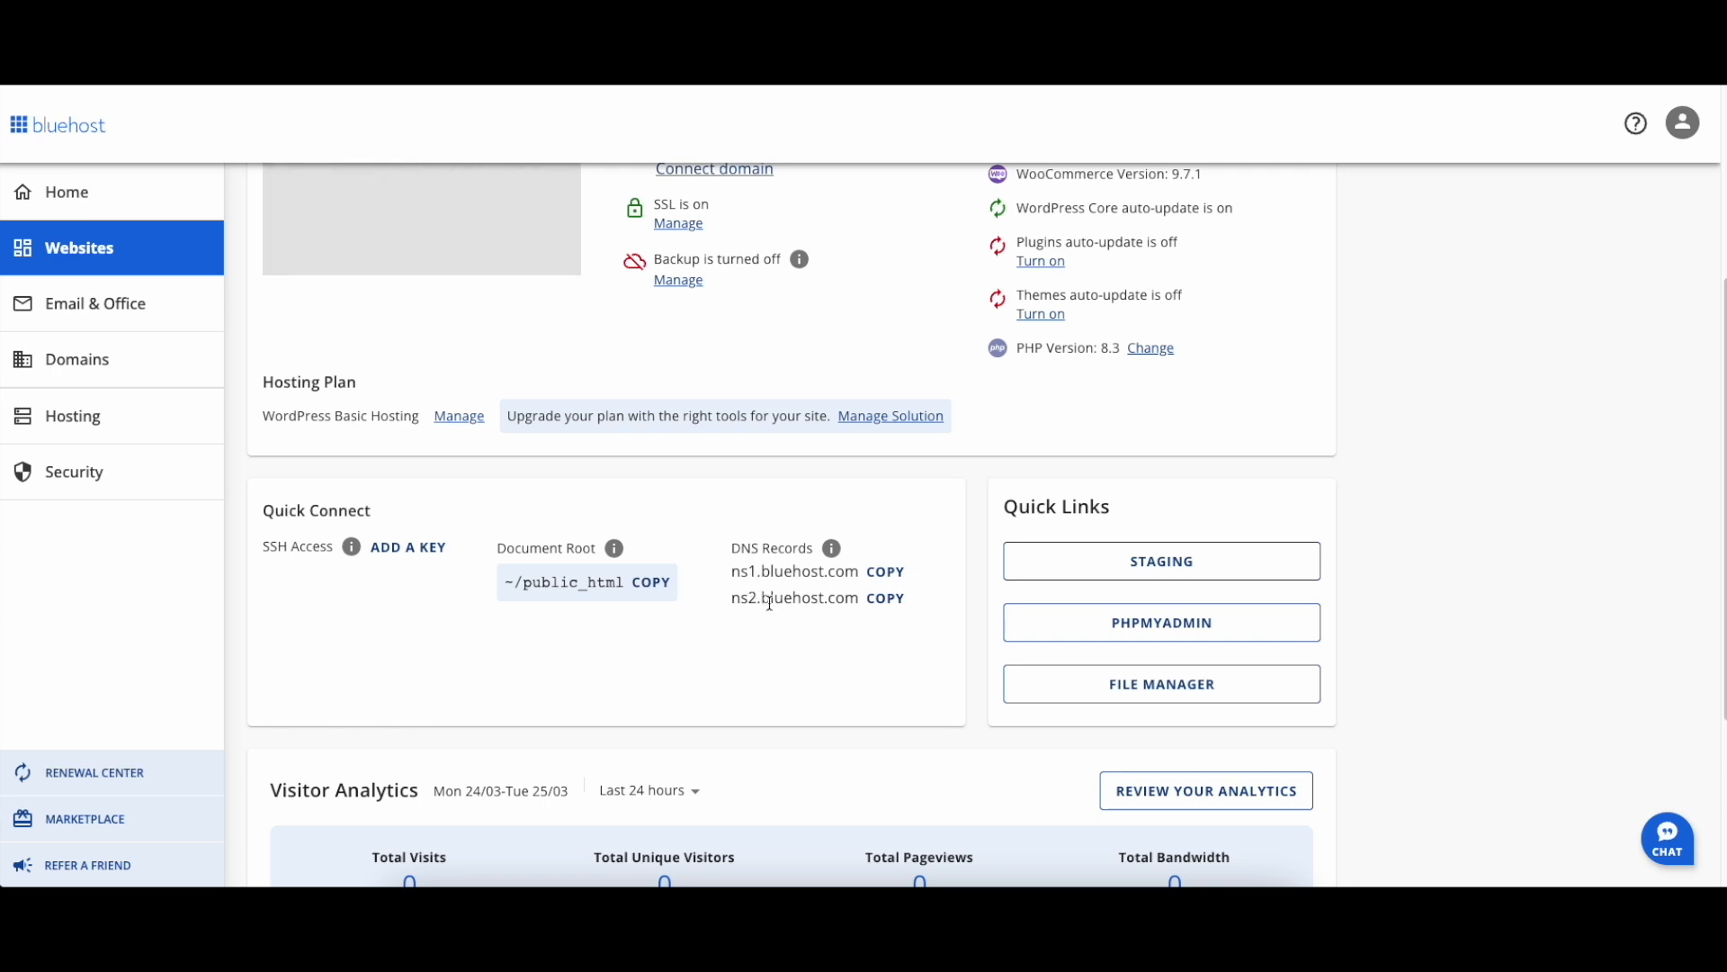
scroll(1697, 382, up, 4)
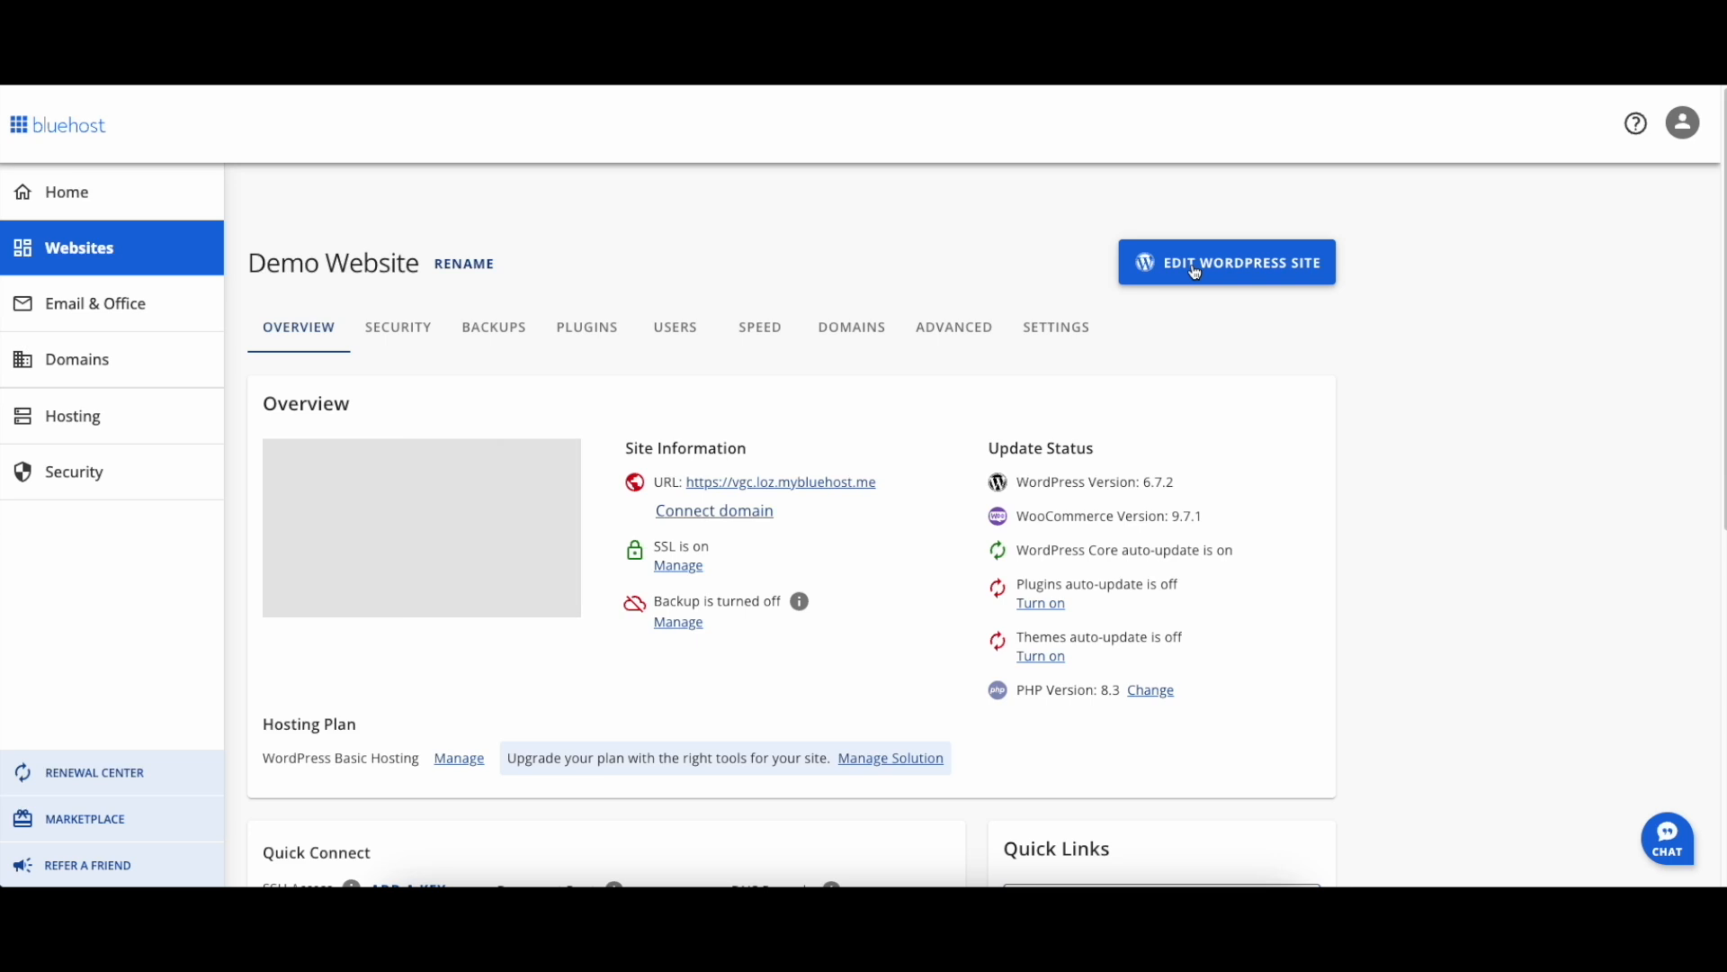
click(1196, 272)
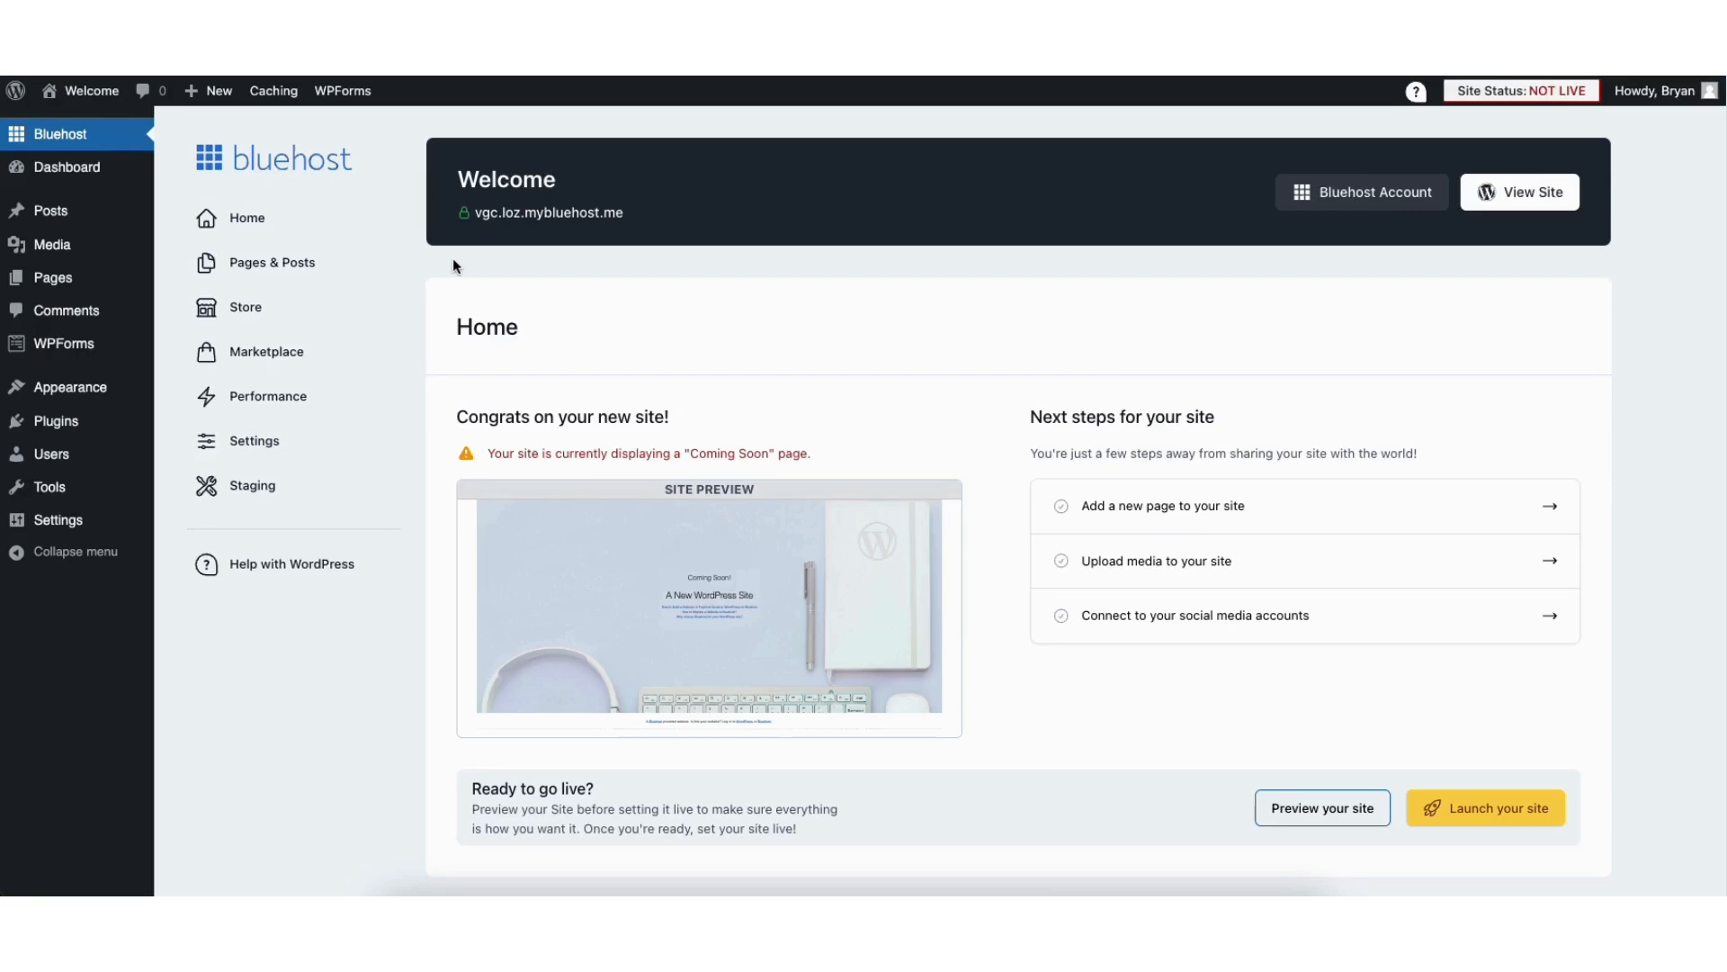
mouse_move(56, 526)
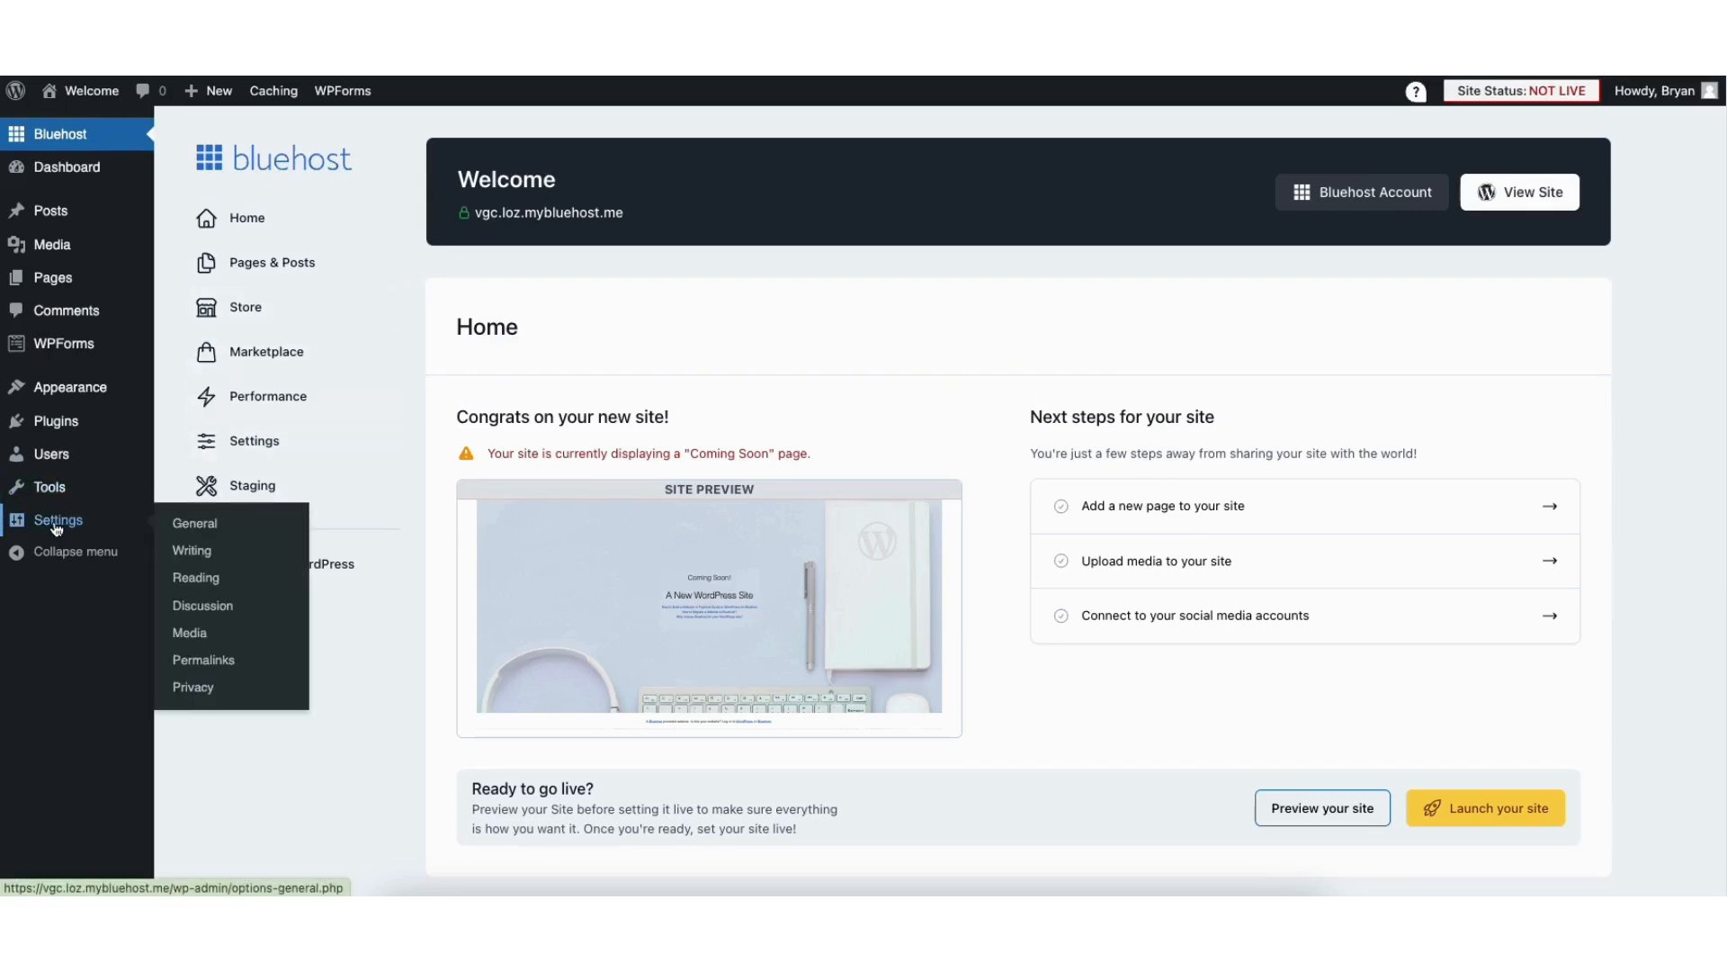
click(210, 526)
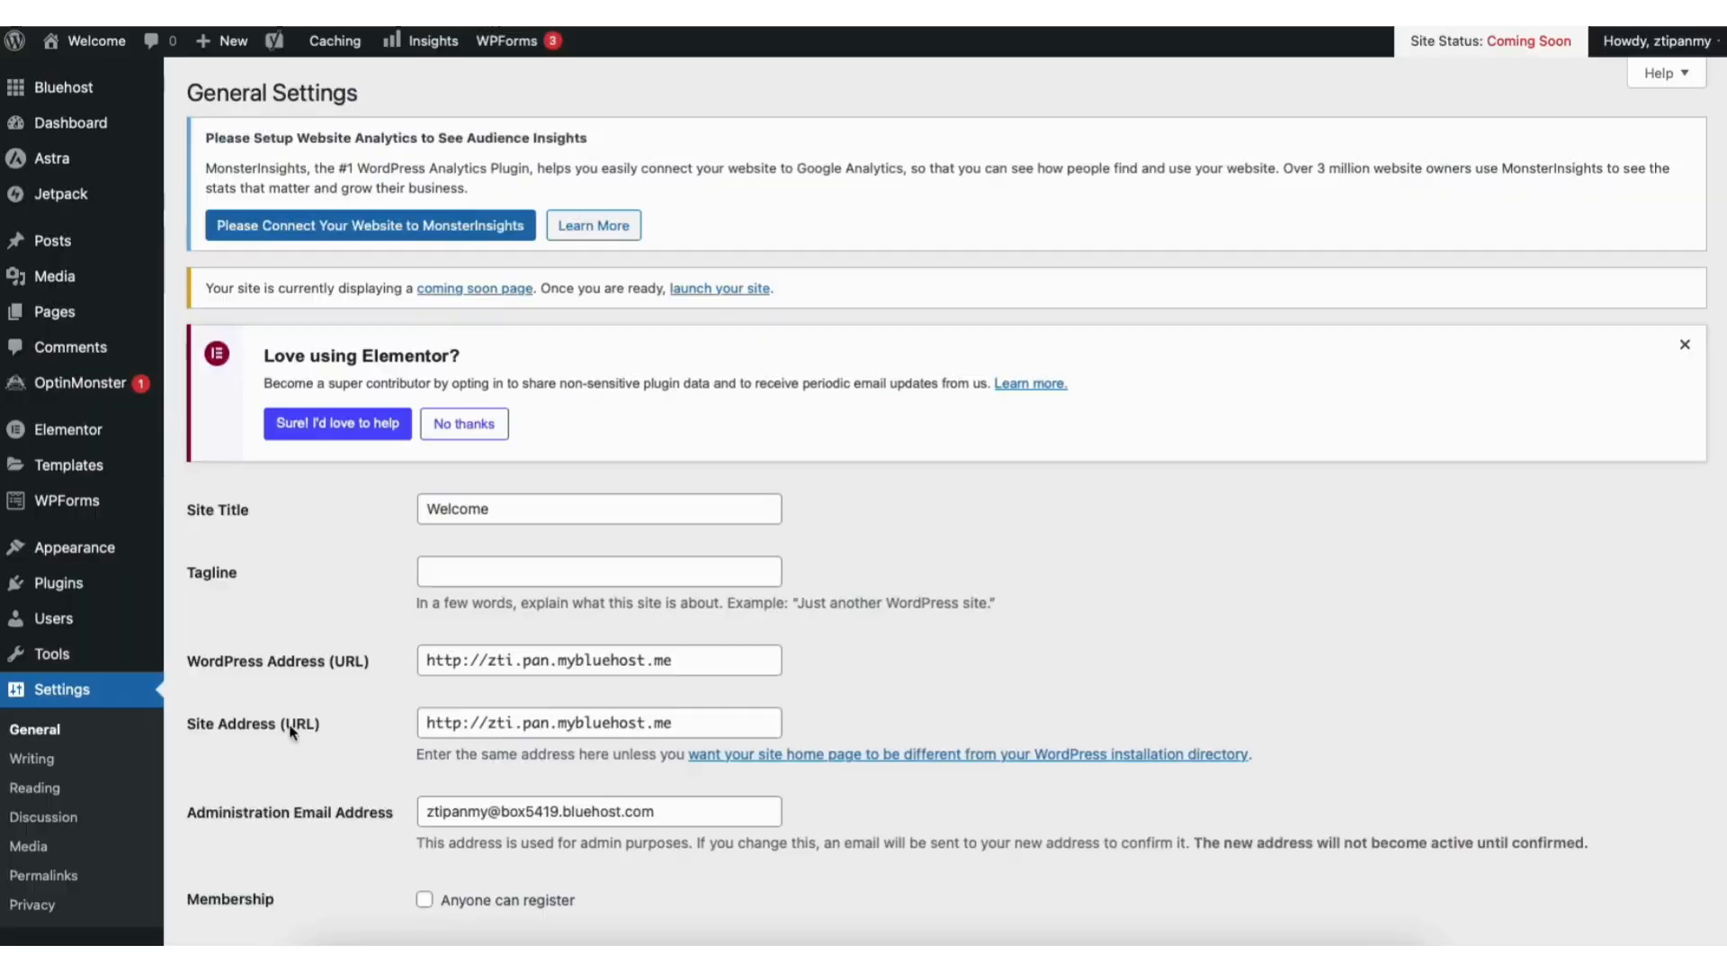
click(461, 661)
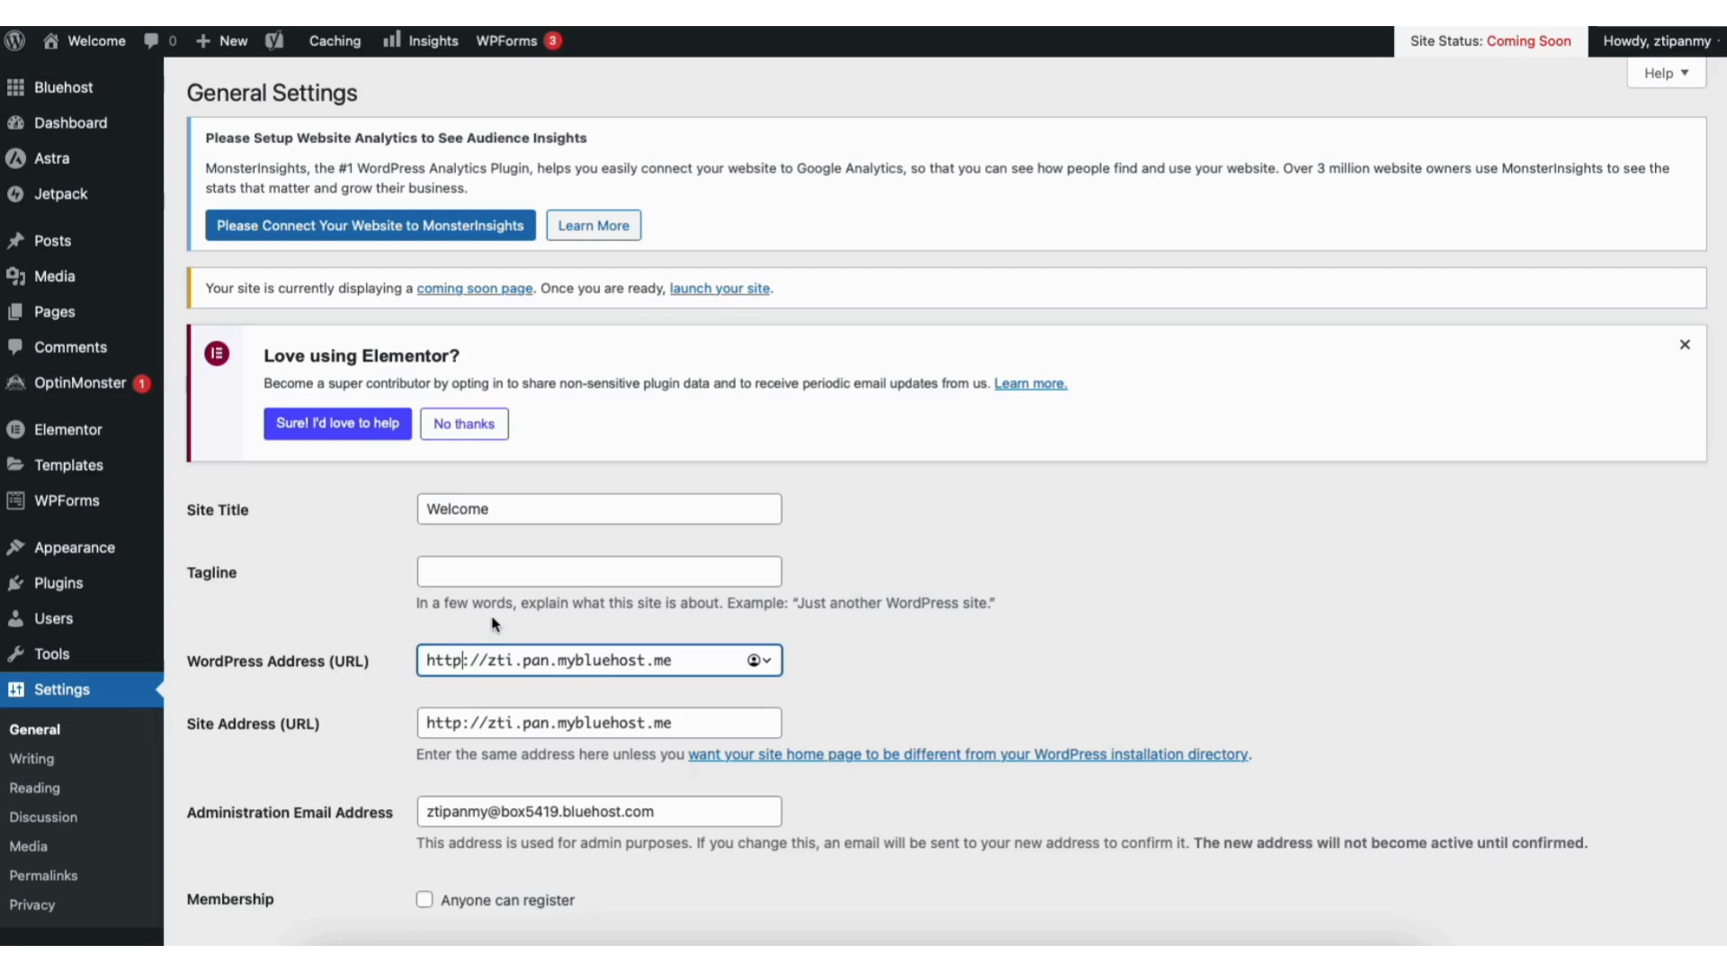
text(s)
click(464, 722)
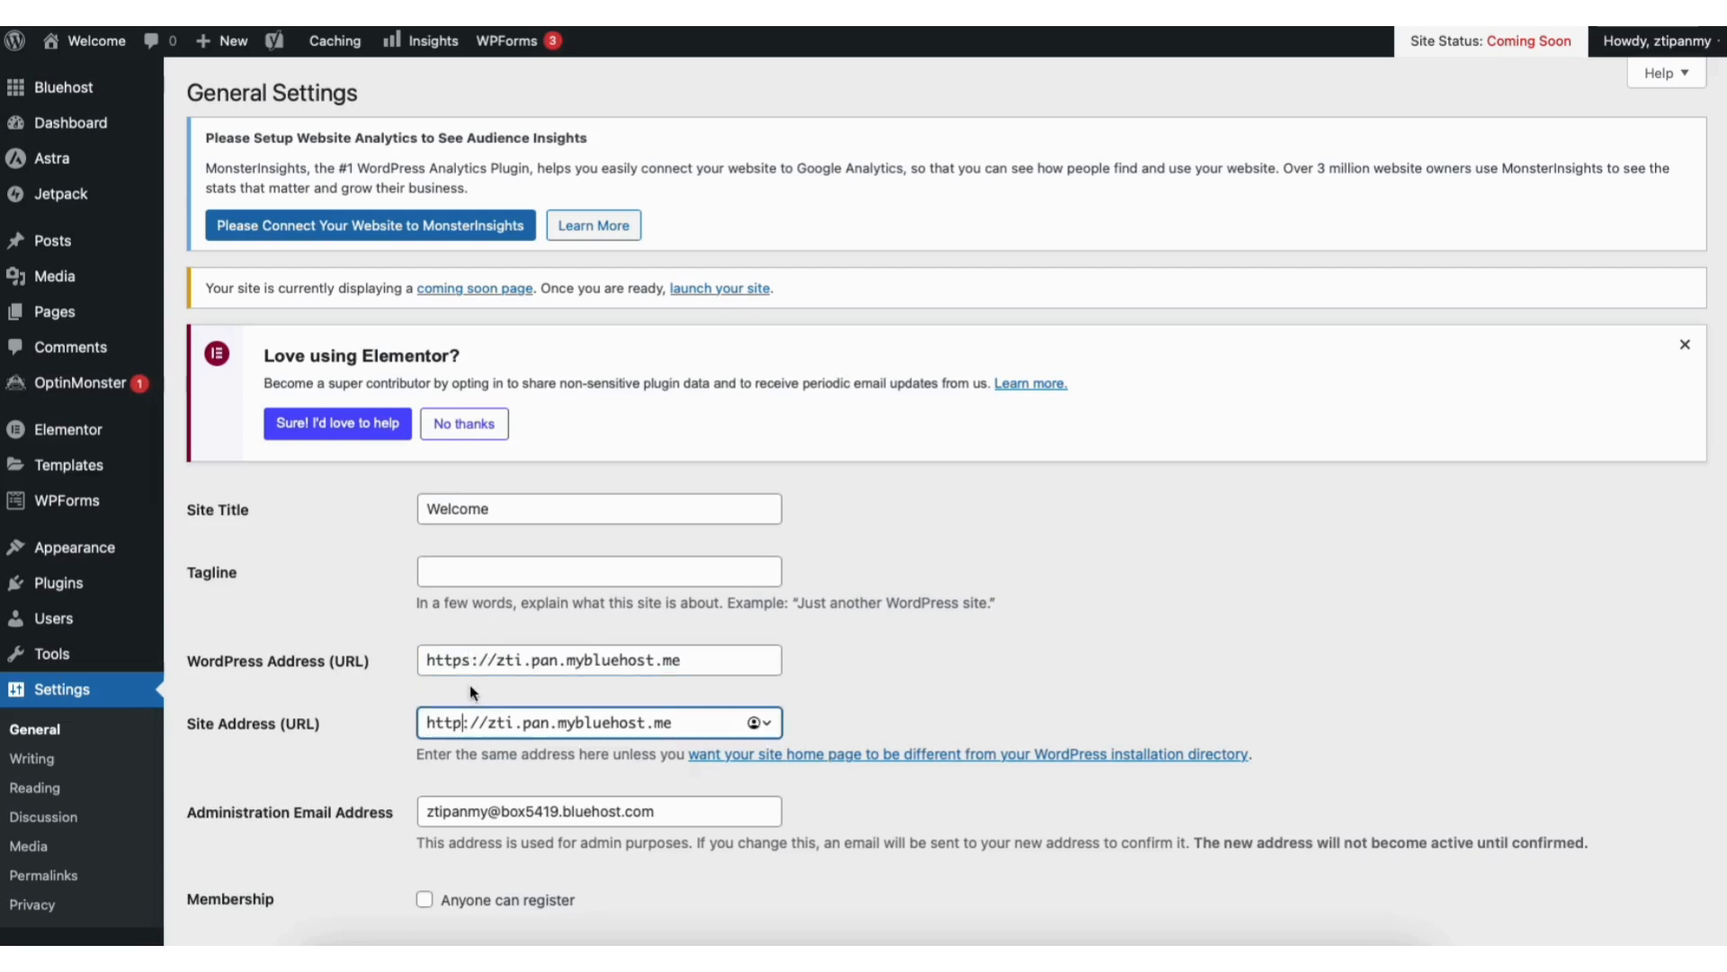
text(s)
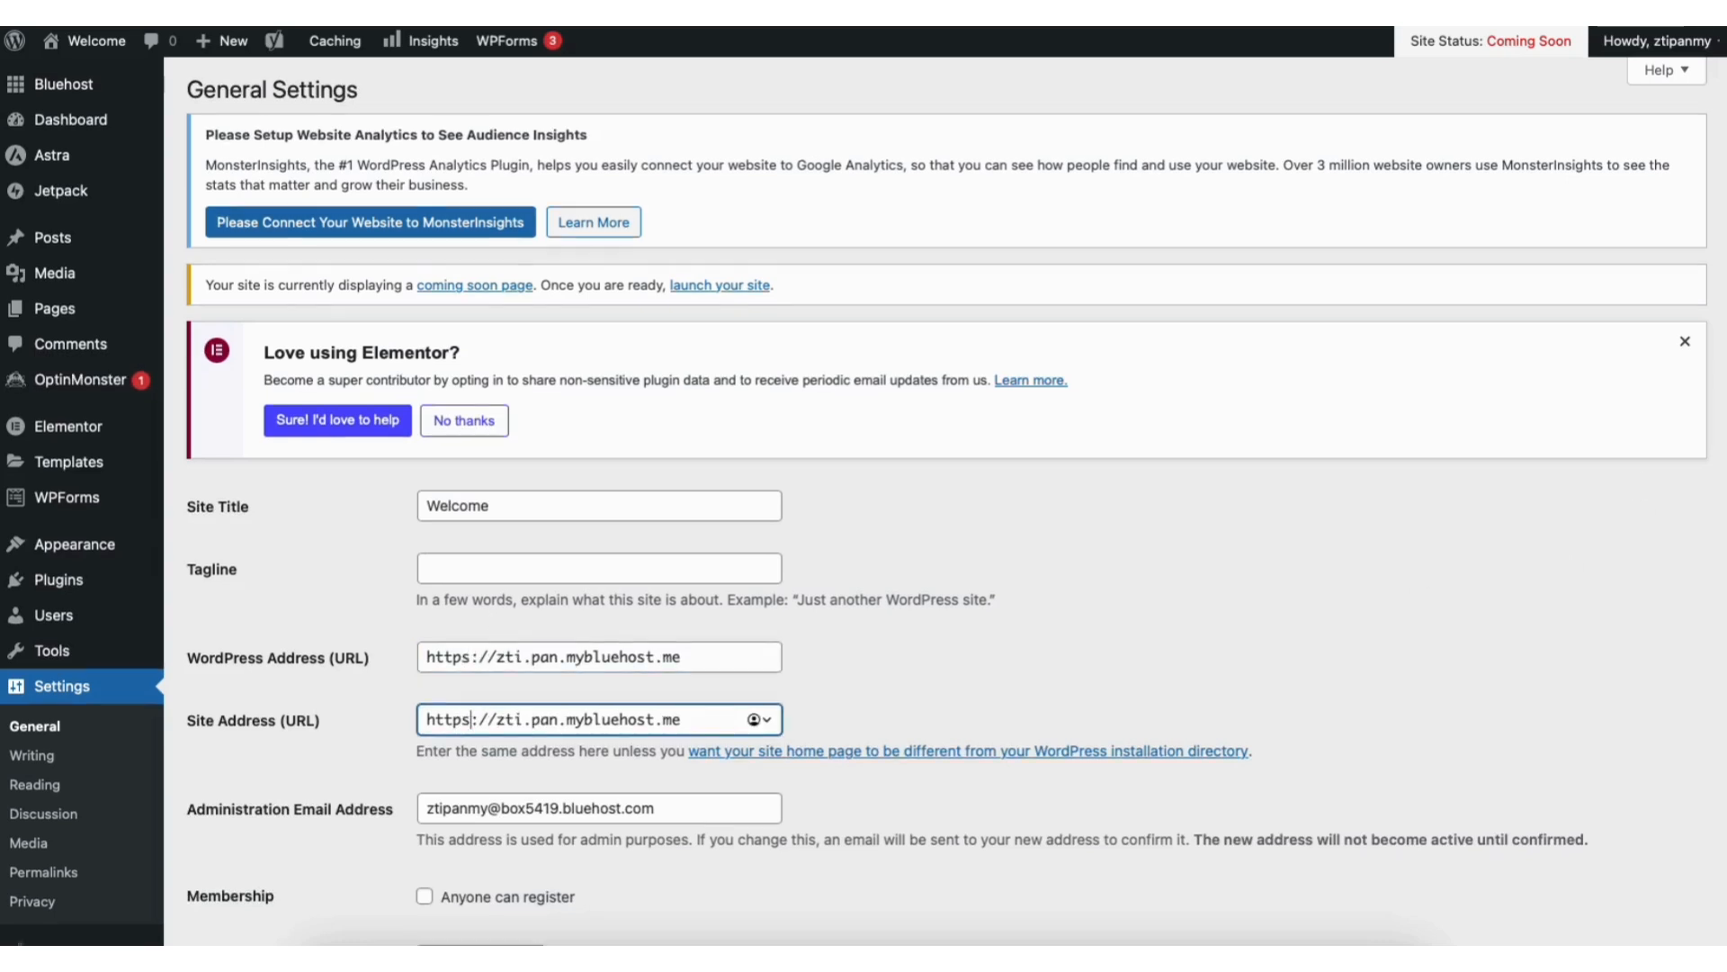
scroll(1706, 778, down, 10)
scroll(1707, 778, down, 4)
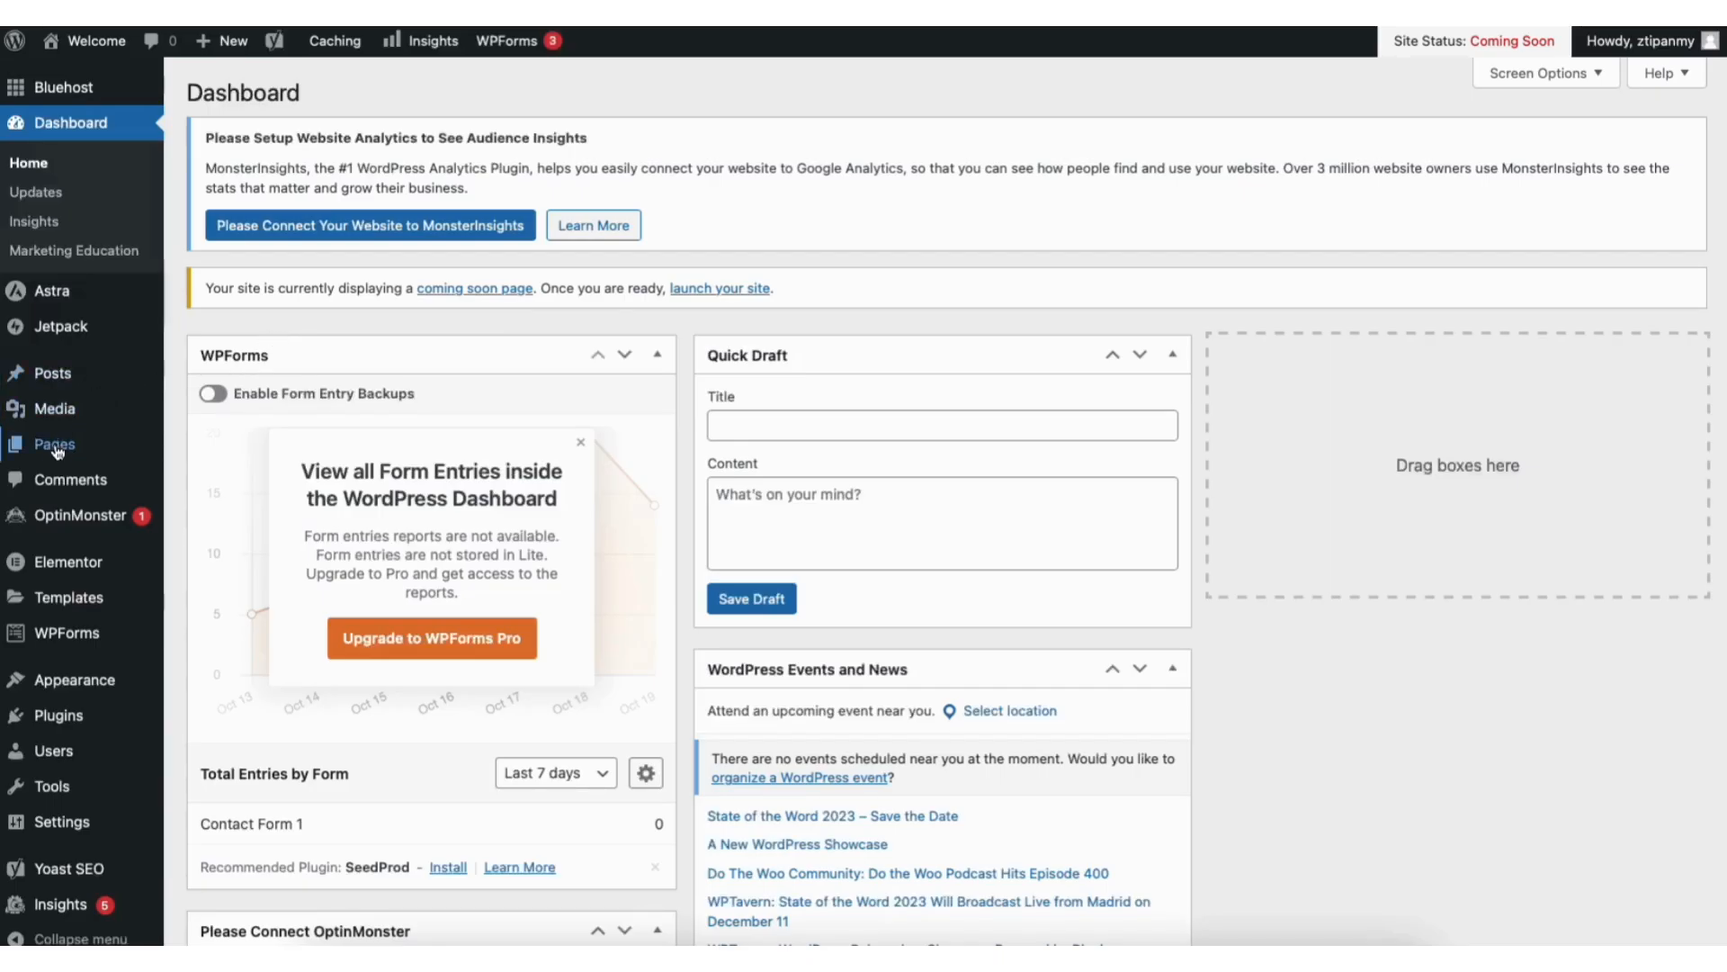
- Go to the site's installed themes, start adding a new theme and browse the popular themes on offer
mouse_move(75, 684)
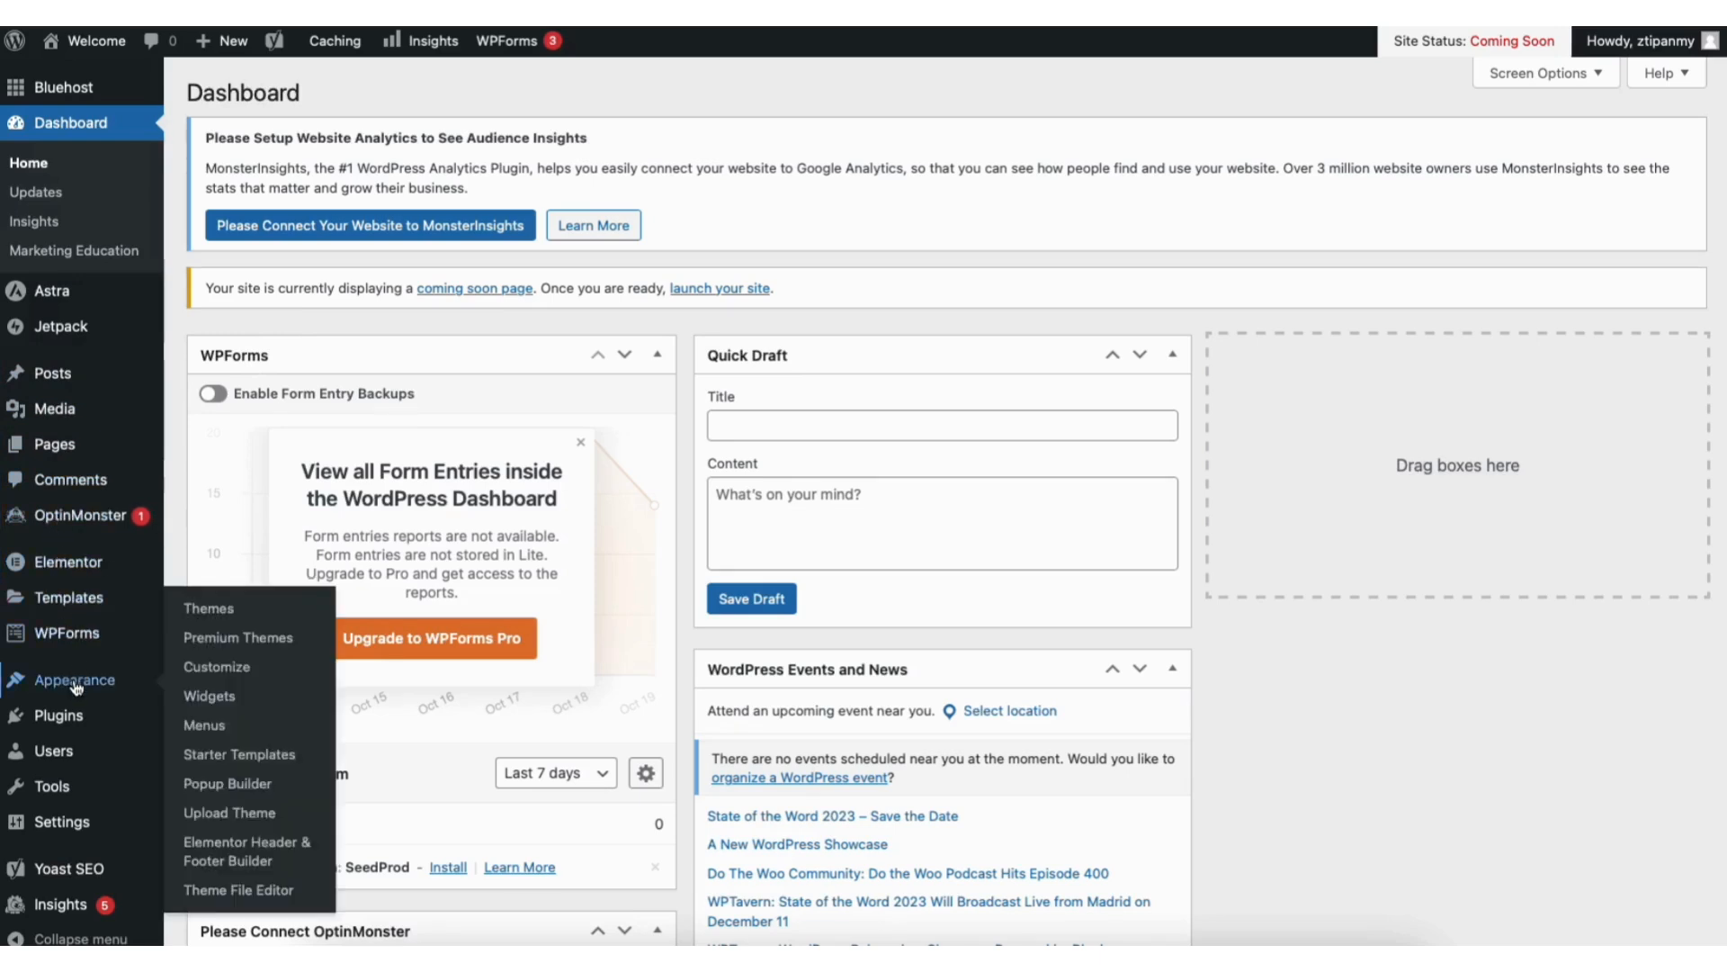
click(219, 617)
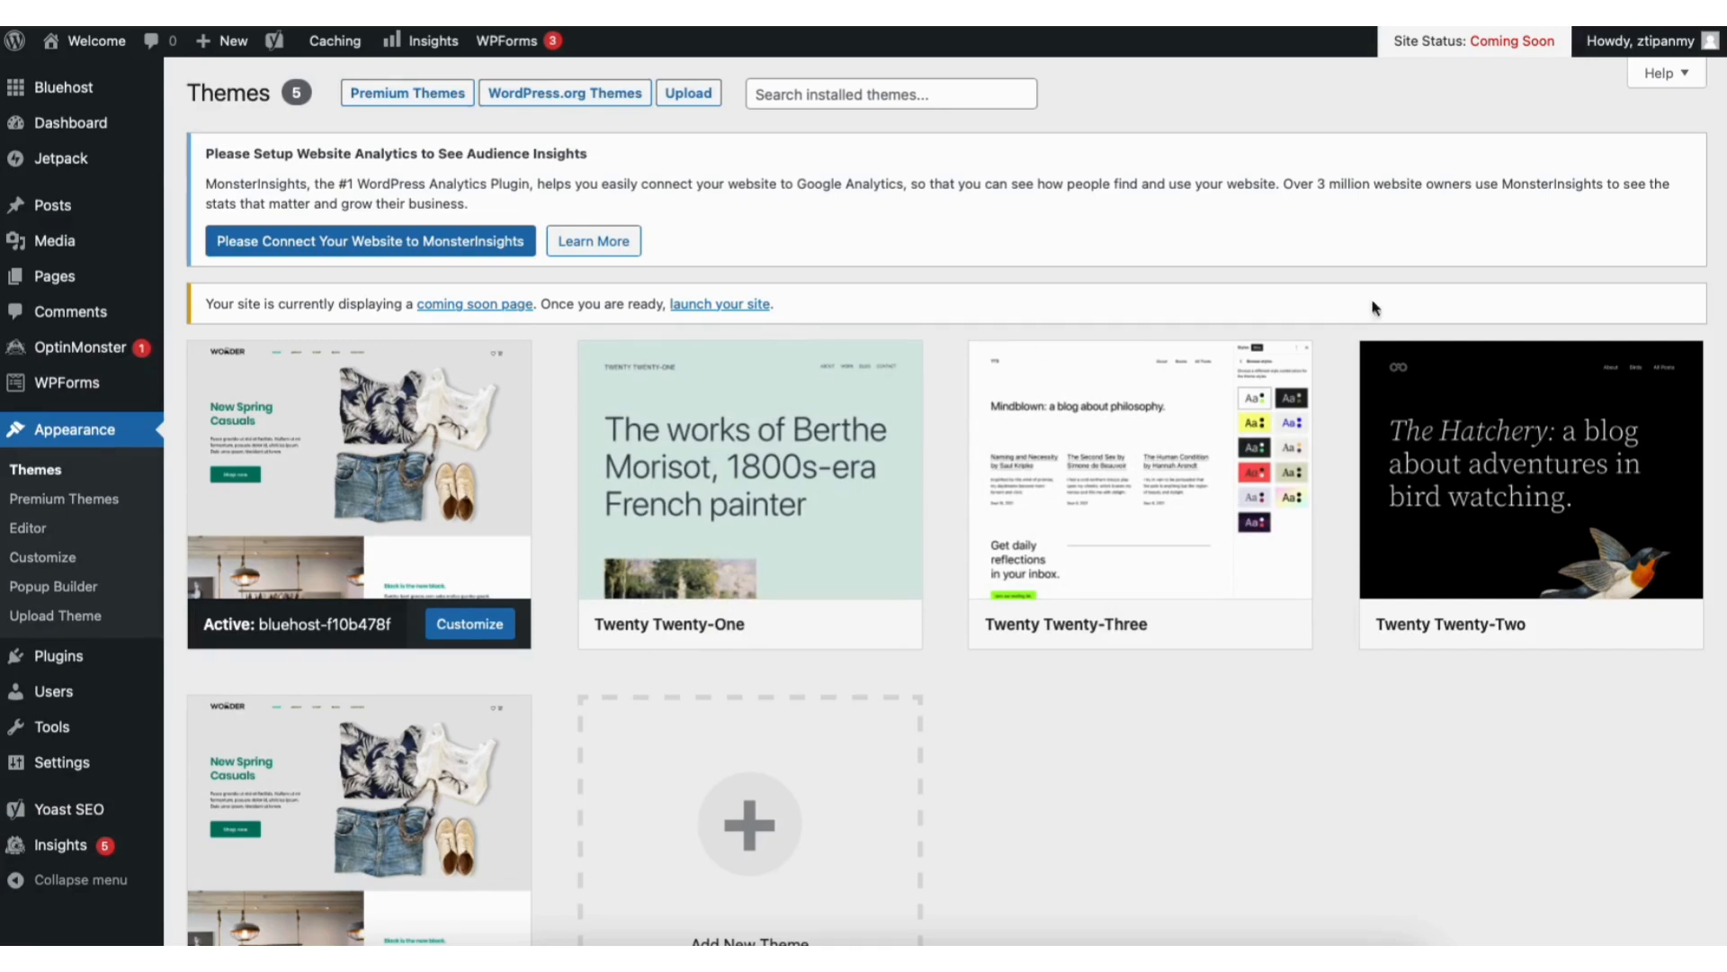
scroll(1720, 254, down, 3)
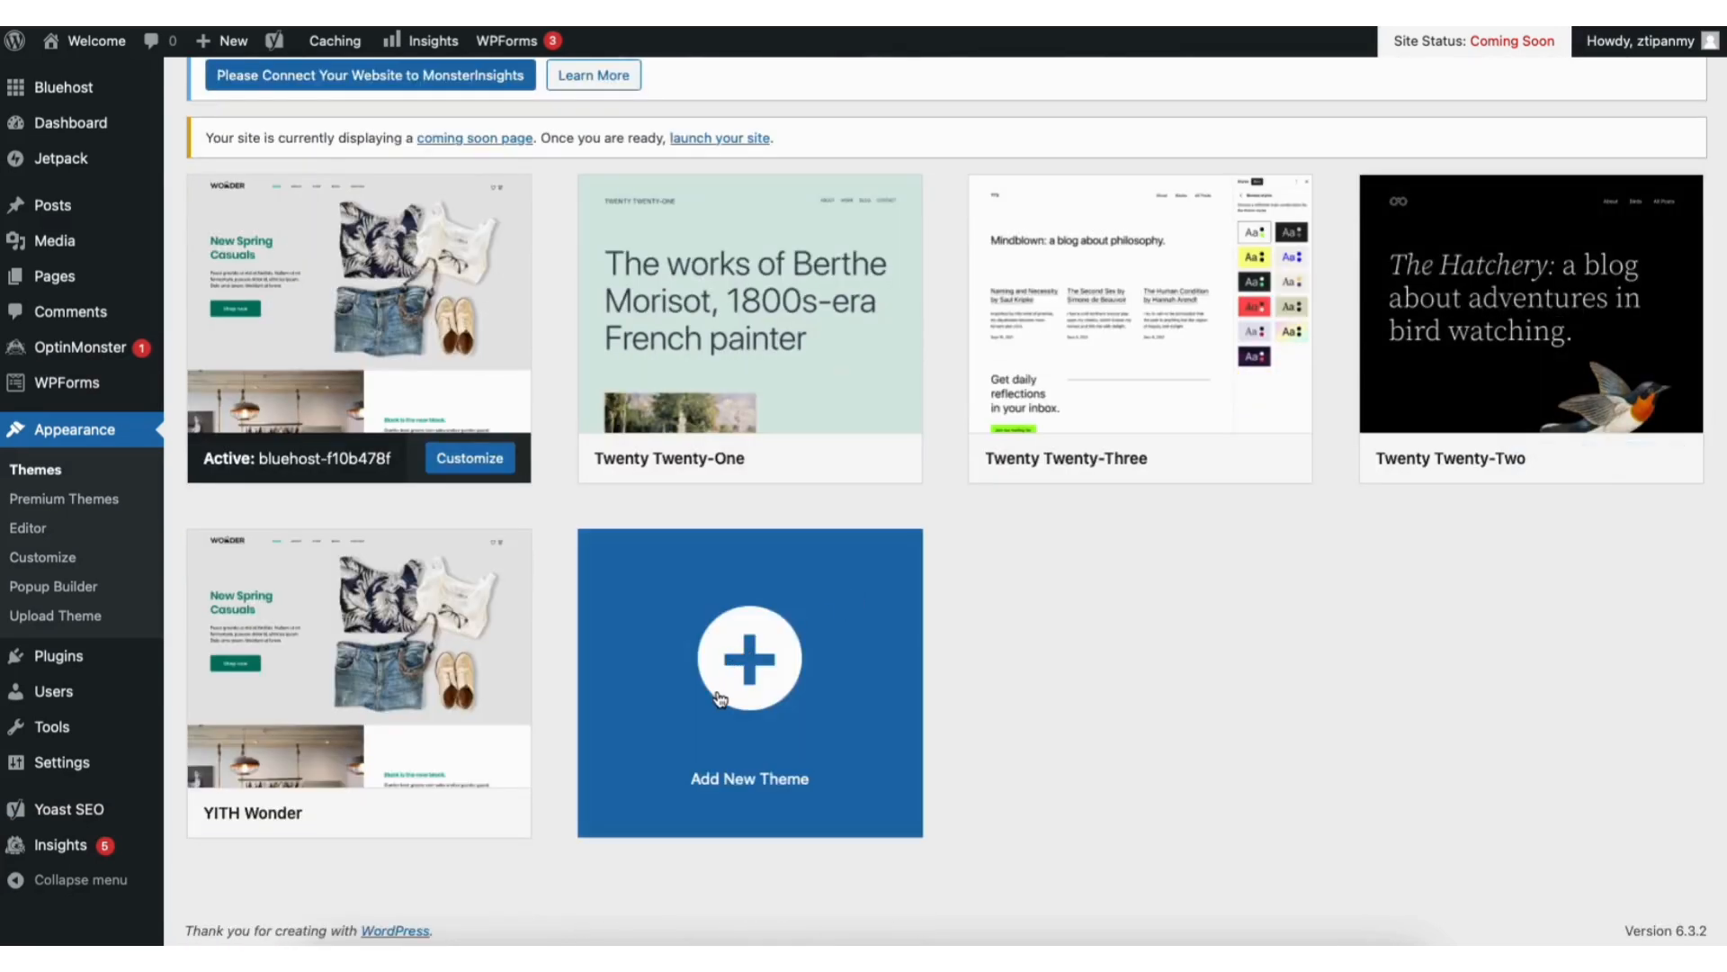
click(720, 697)
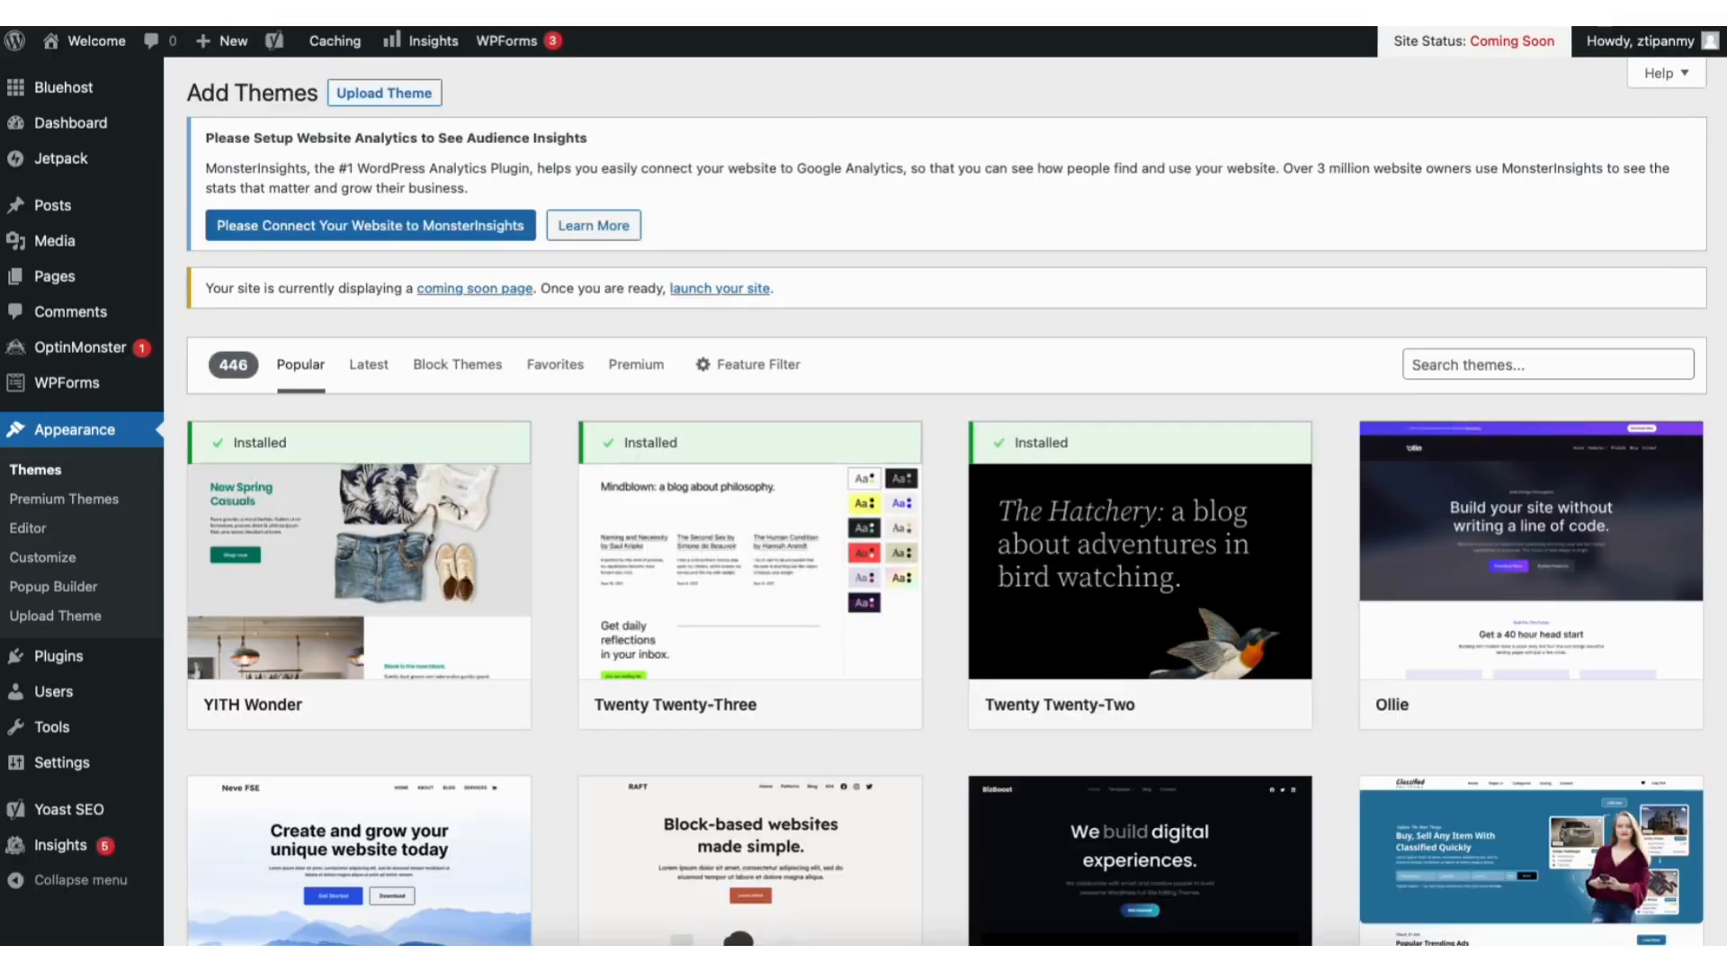
scroll(947, 502, down, 9)
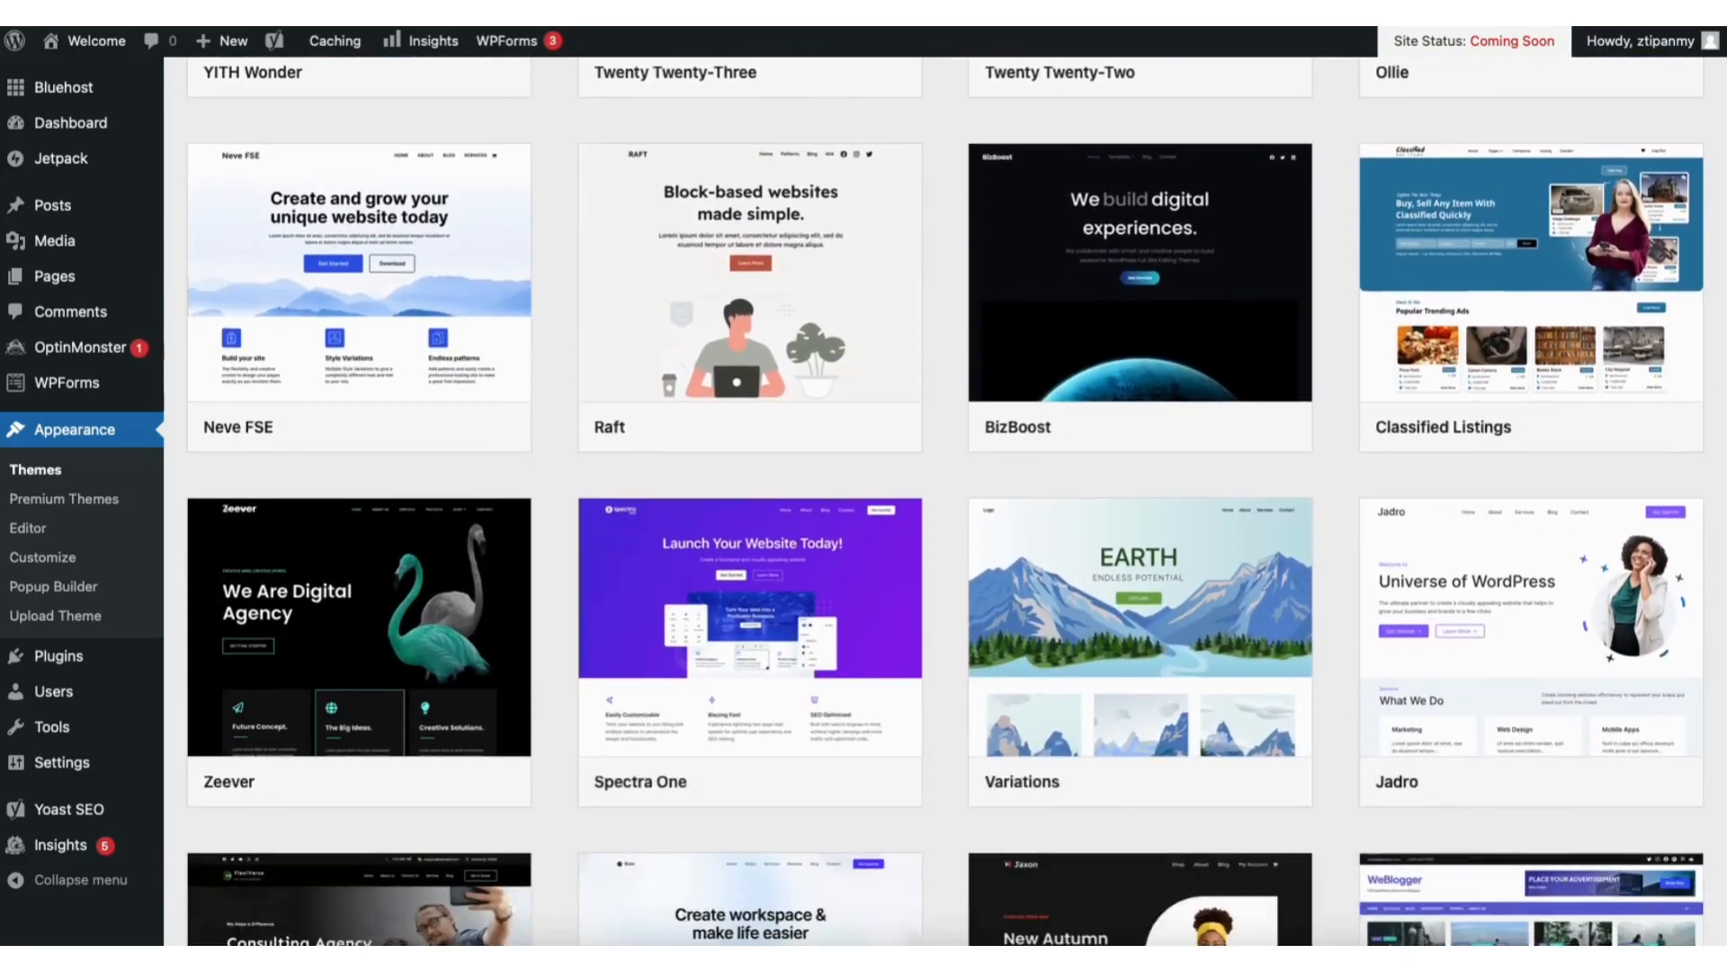
scroll(947, 502, down, 10)
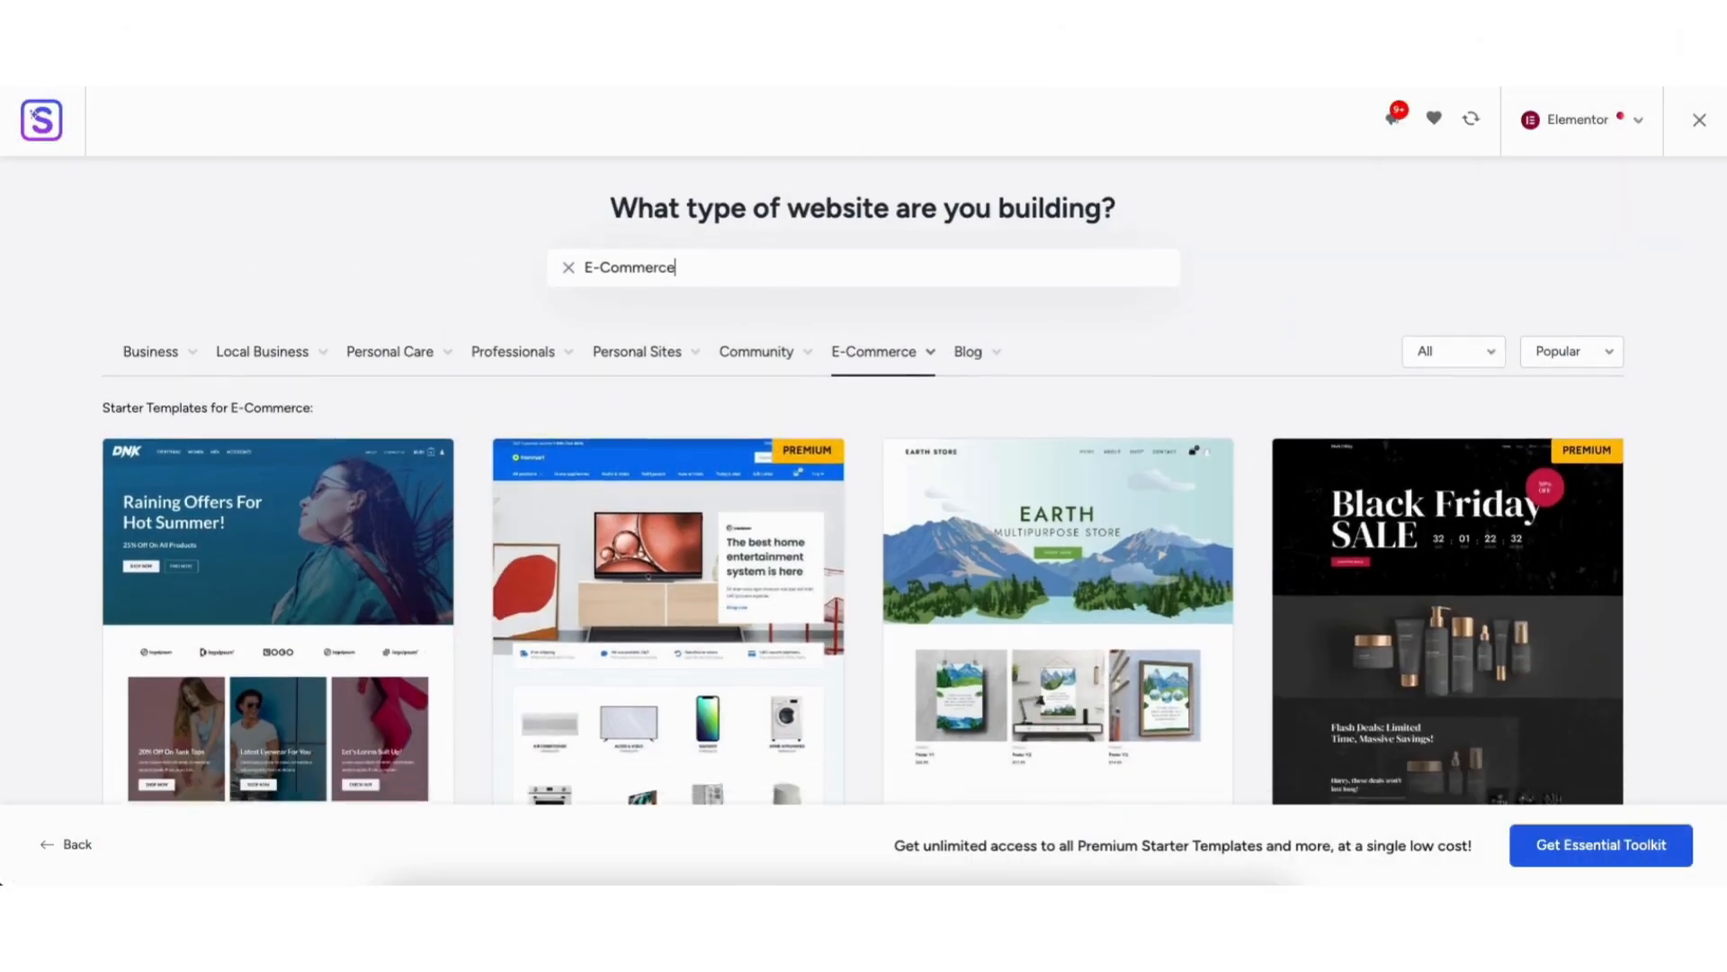
- Look through the E-Commerce starter templates available for Elementor
scroll(864, 477, down, 5)
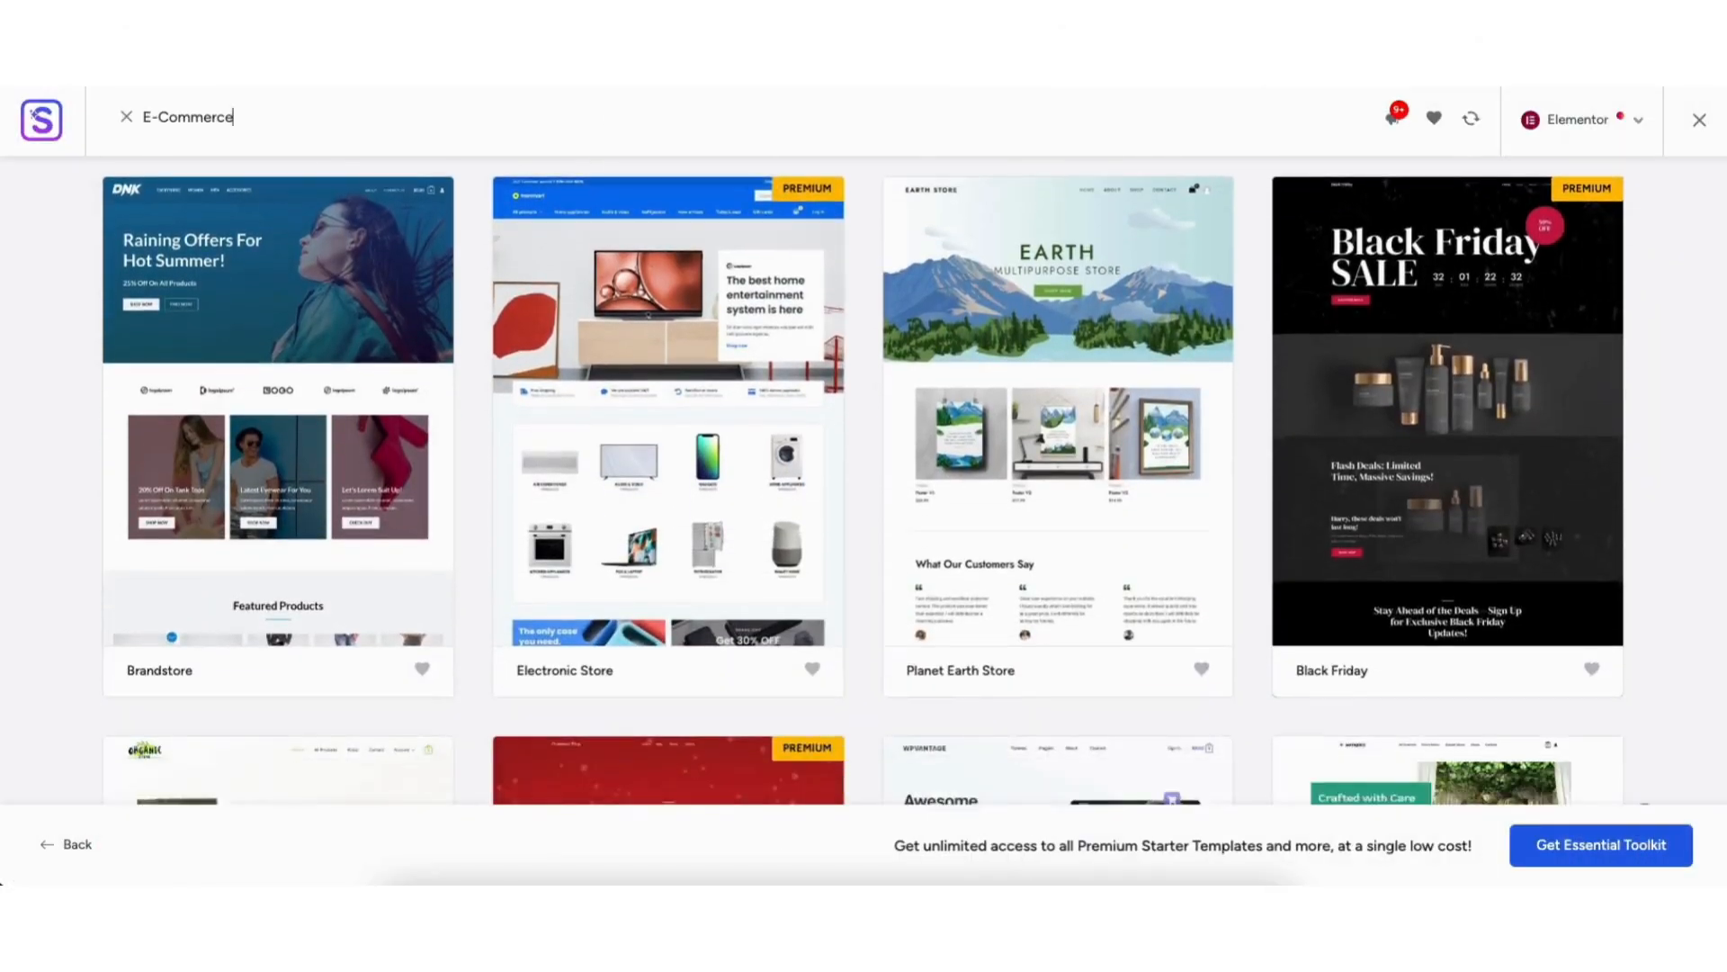
scroll(864, 477, down, 7)
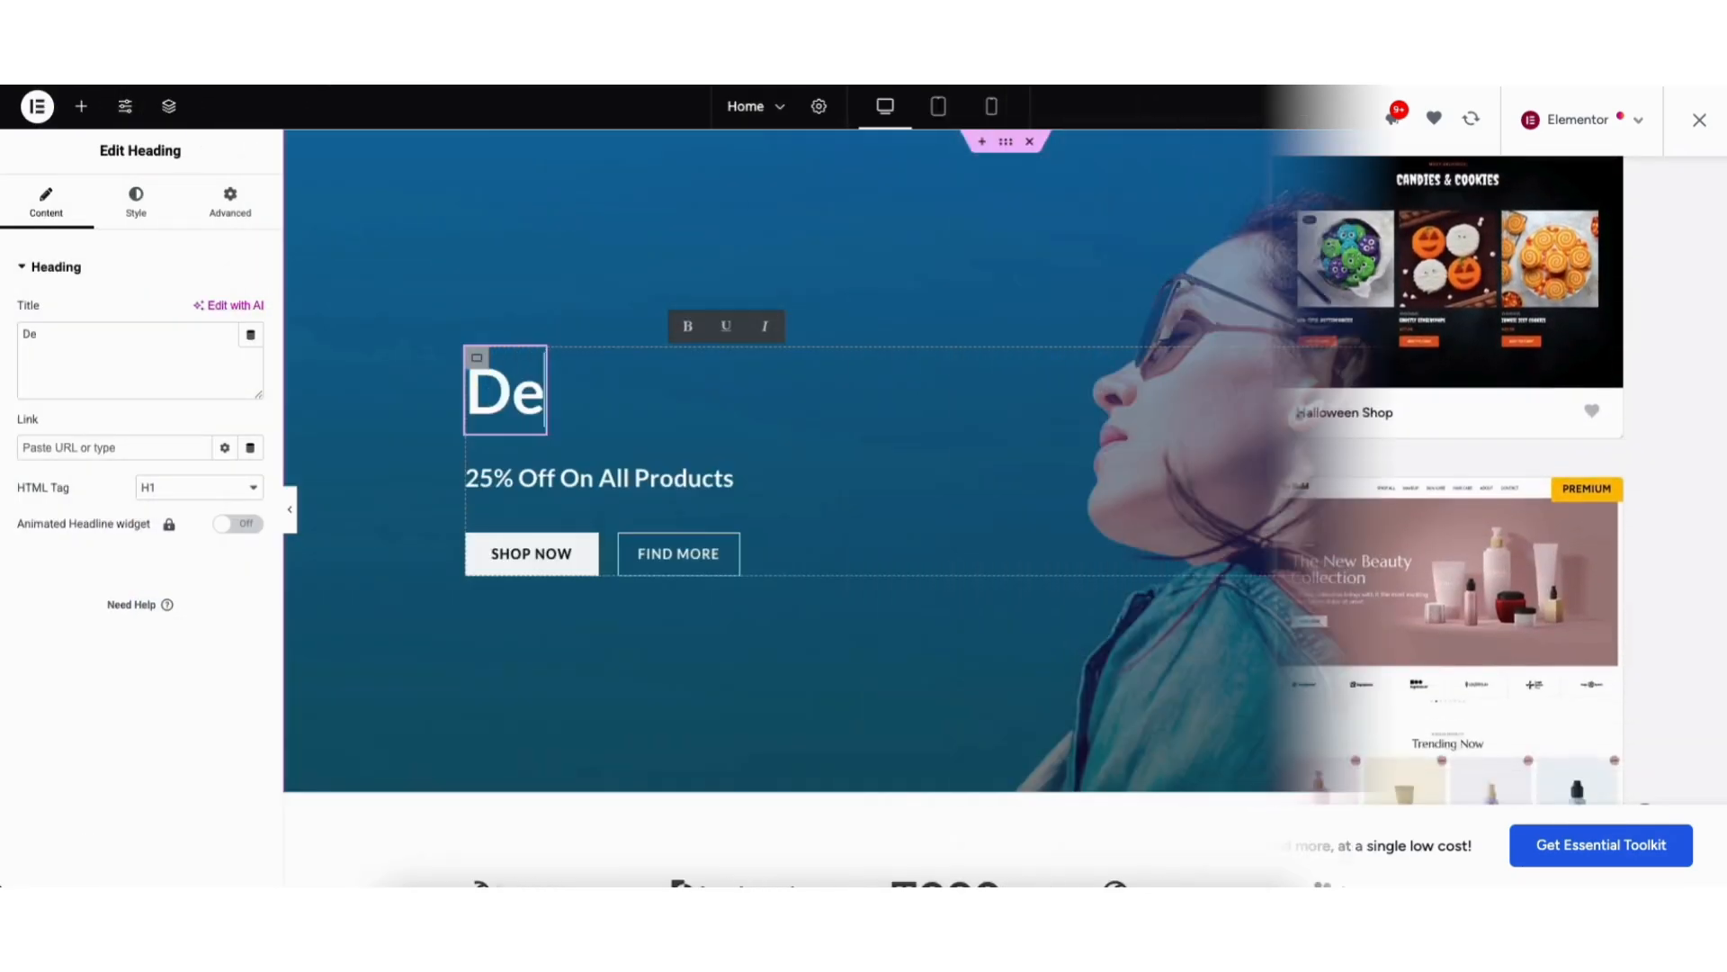
- Complete the home page's main hero heading as "Demo Ecommerce"
text(mo Ecom)
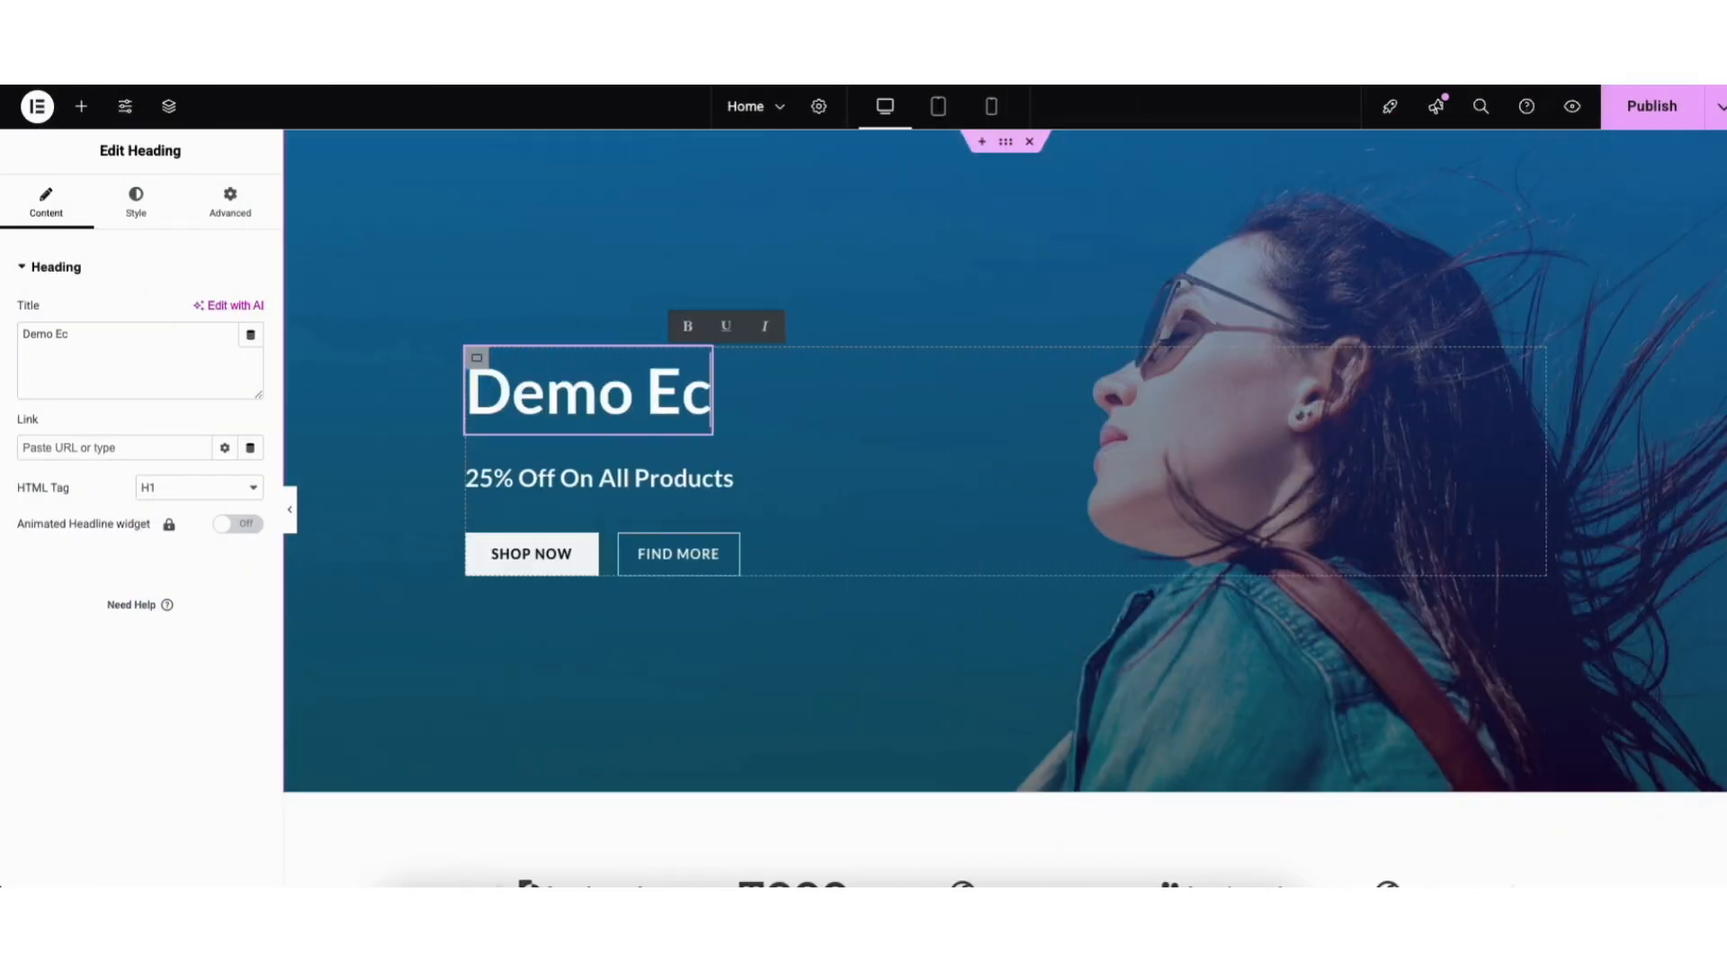
text(merce)
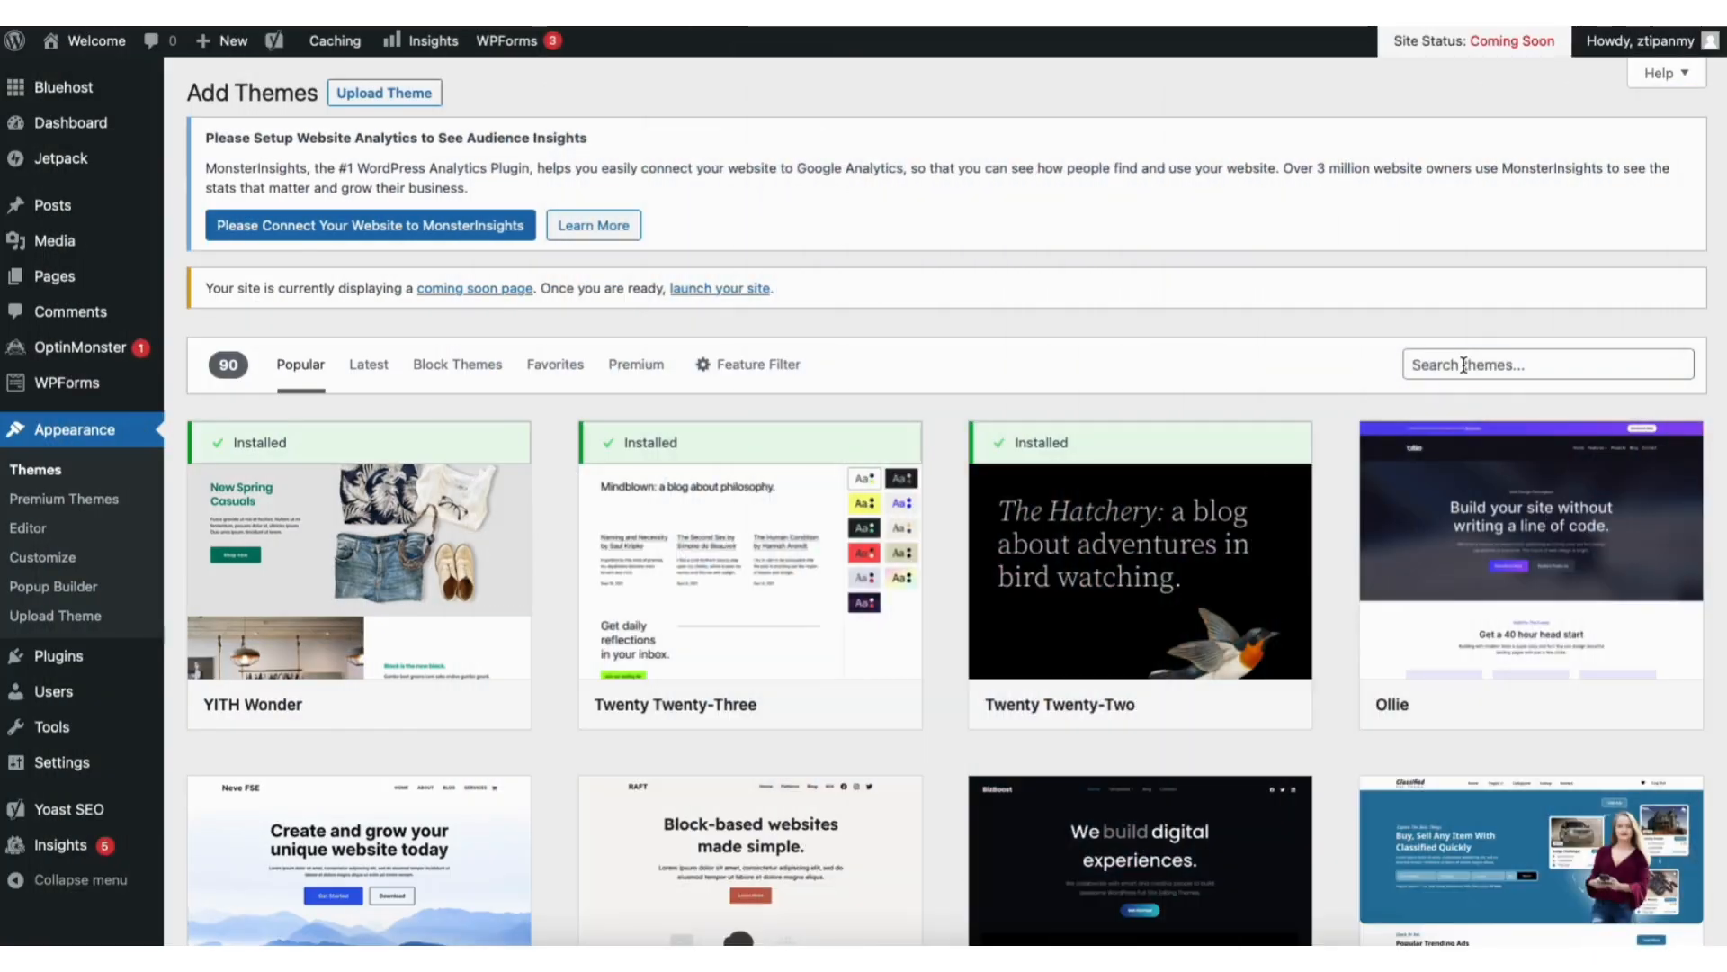
- Search the theme catalogue for "astra", then install and activate the Astra theme
click(1464, 365)
text(astra)
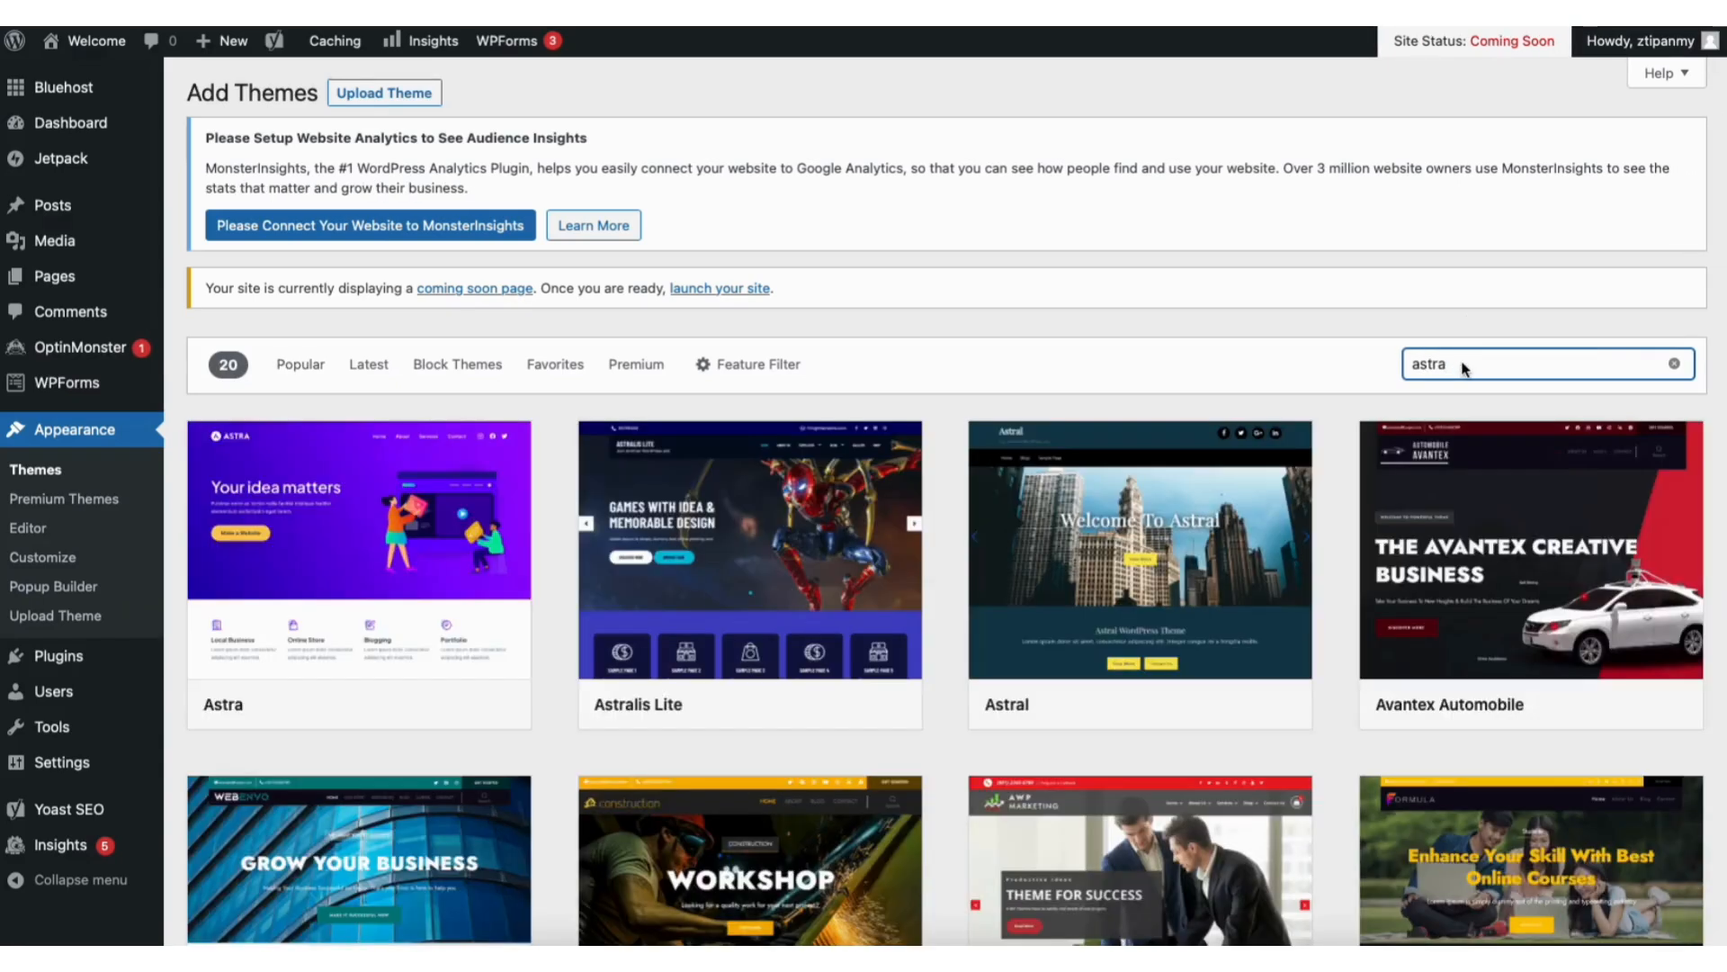
mouse_move(324, 585)
click(396, 703)
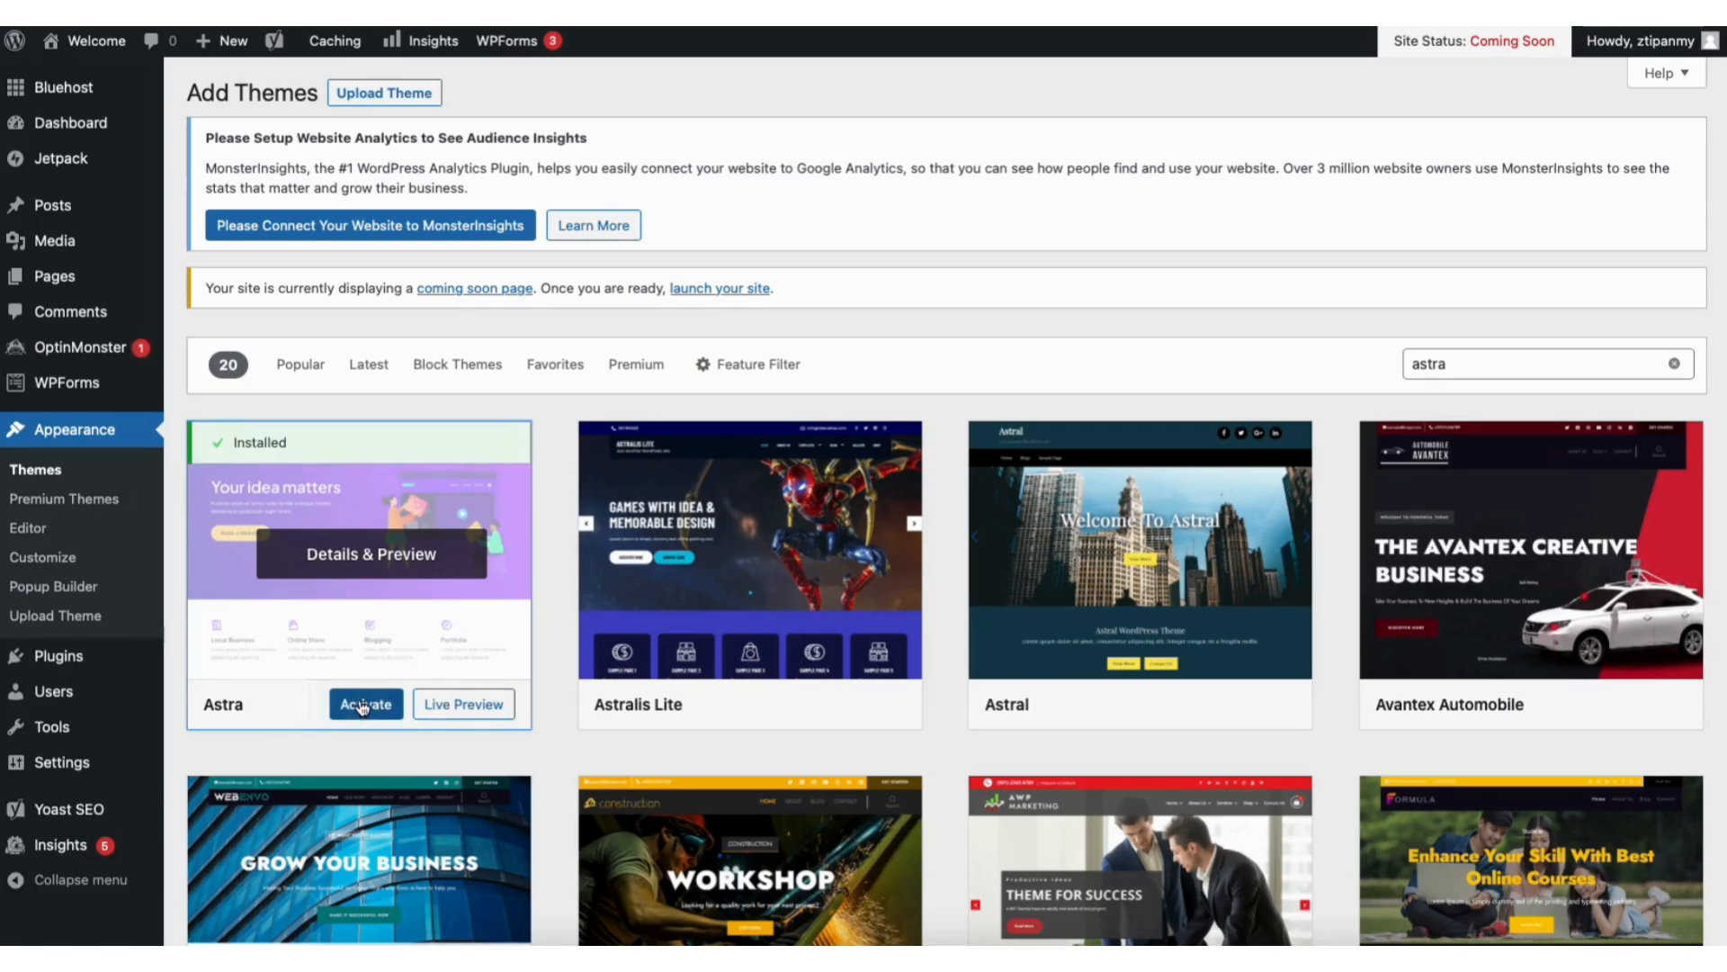
click(361, 706)
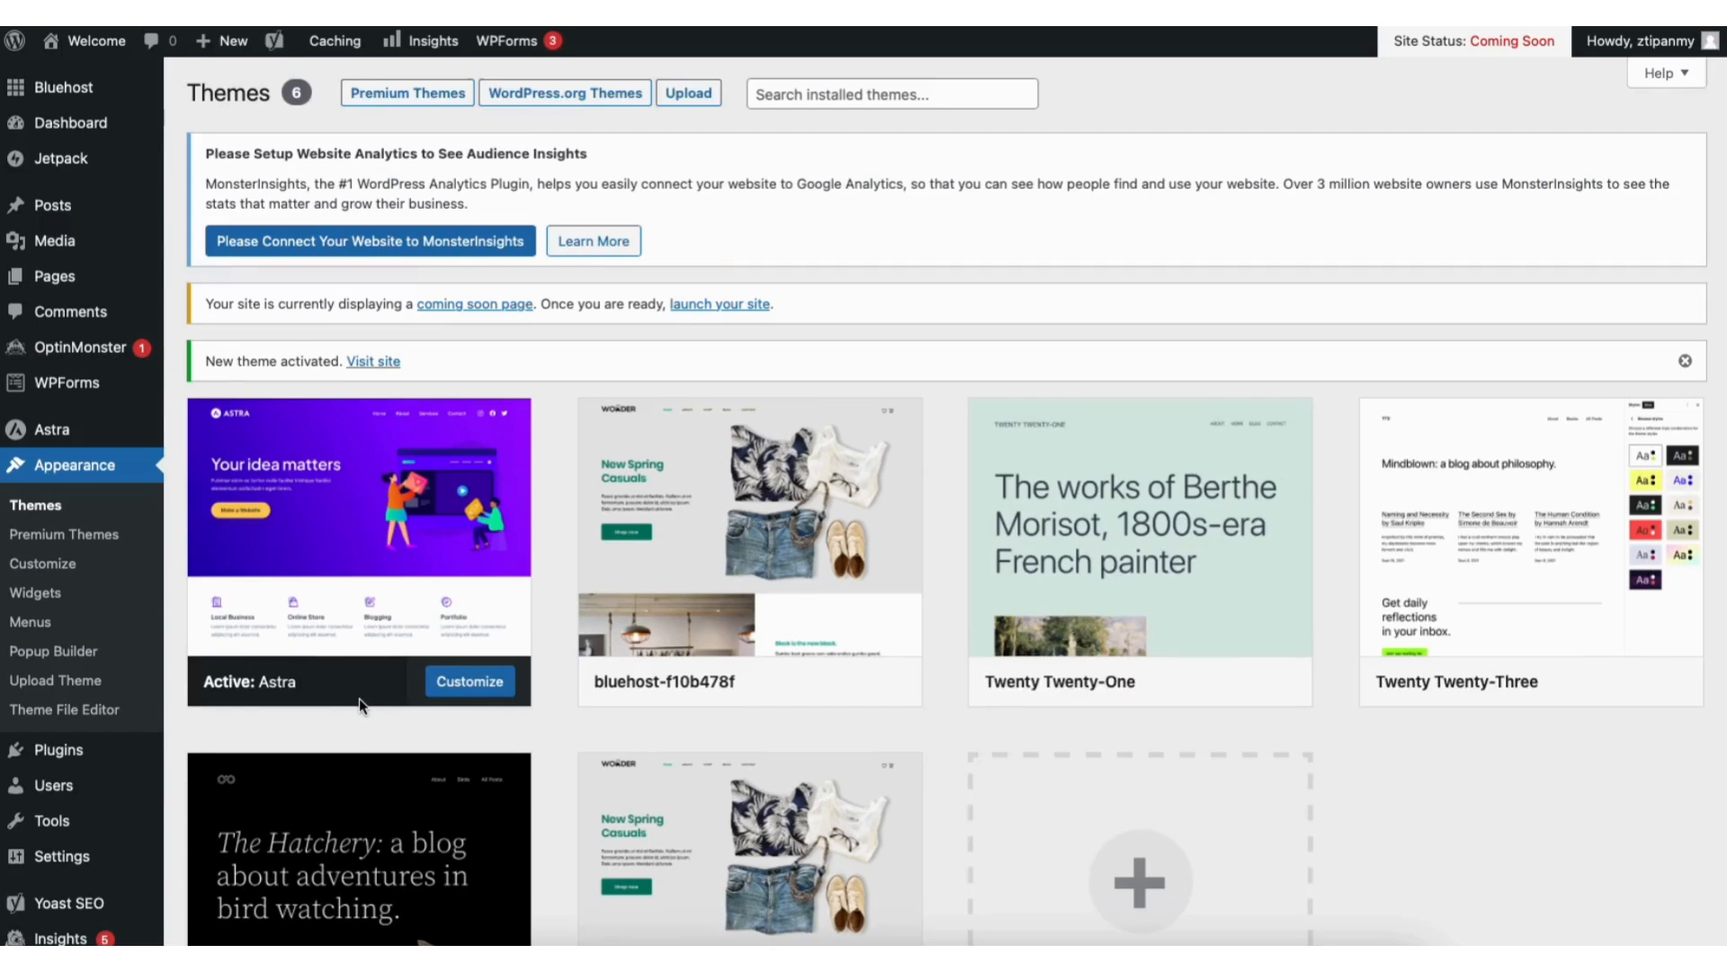
- Find the Starter Templates plugin by Brainstorm Force with the search "starter templates", then install and activate it
mouse_move(59, 754)
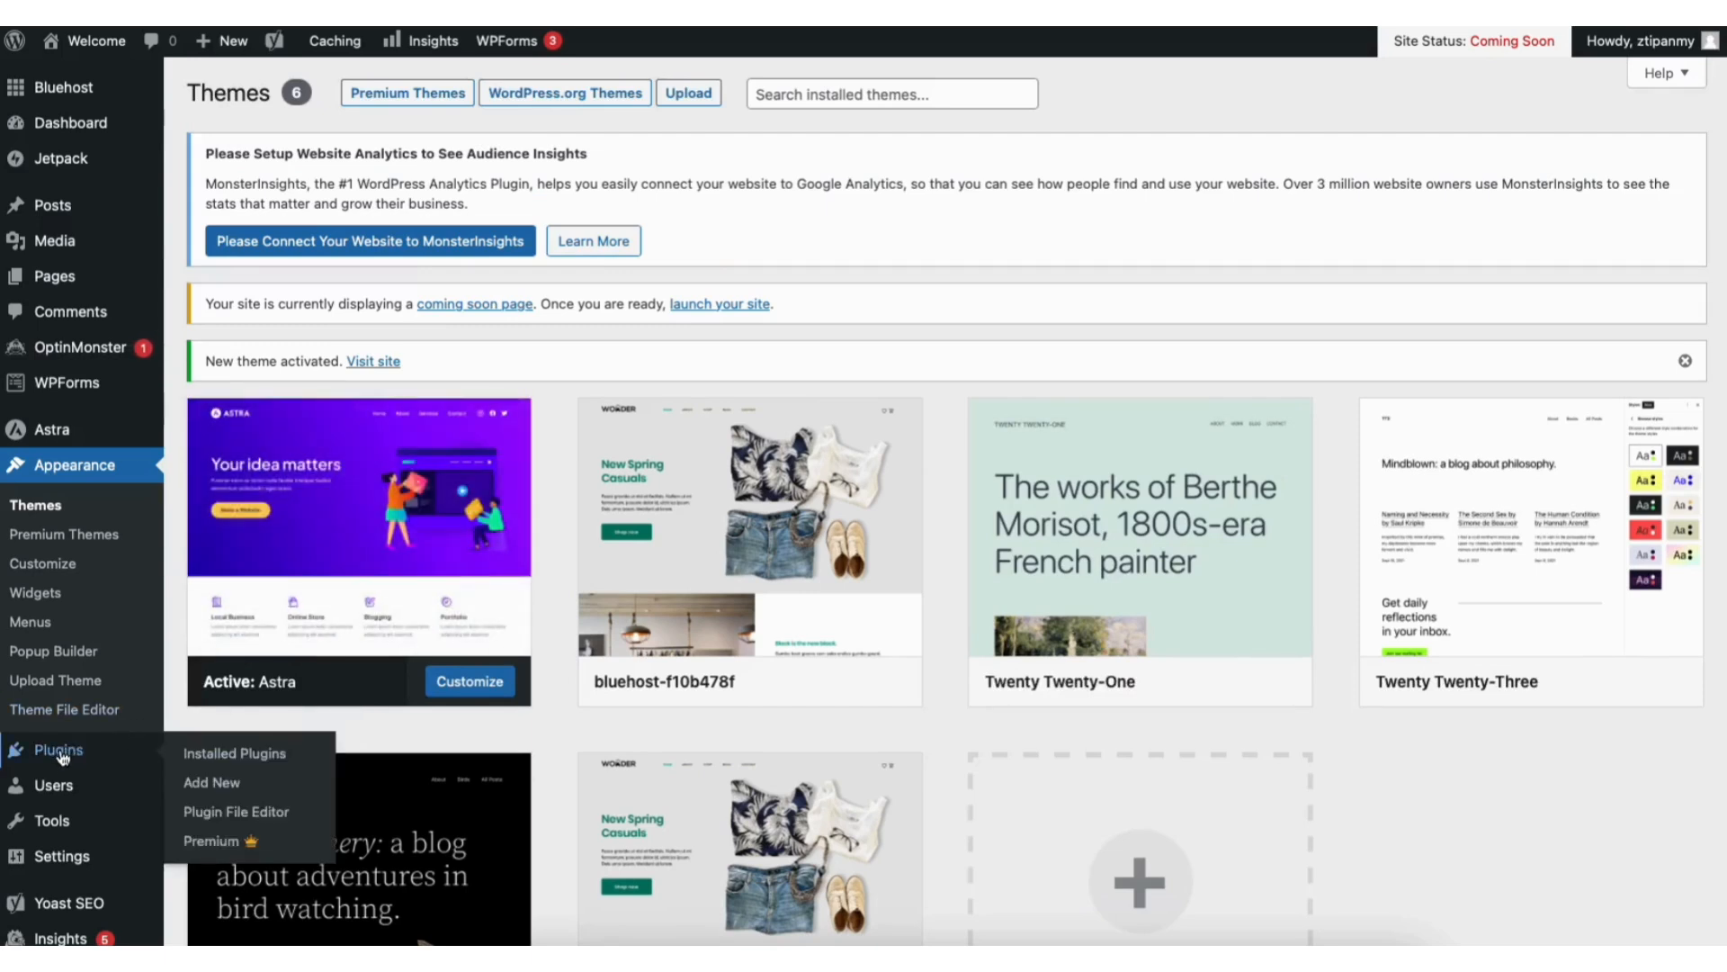
click(216, 781)
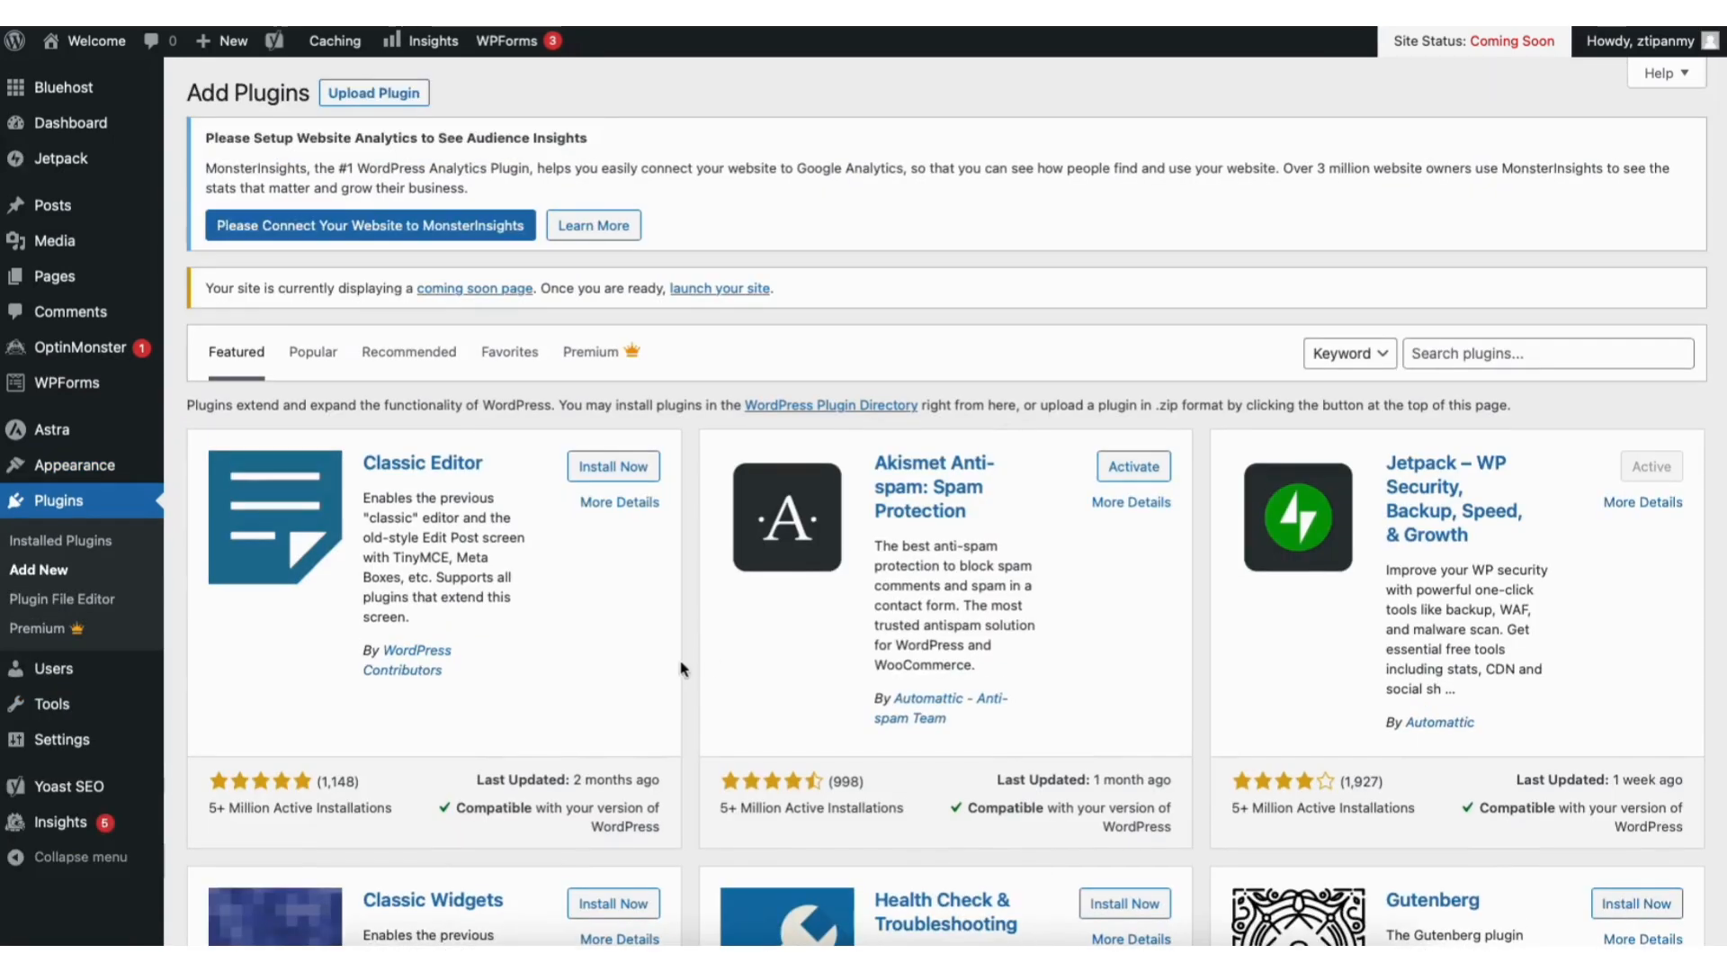
click(1472, 348)
text(starter templates)
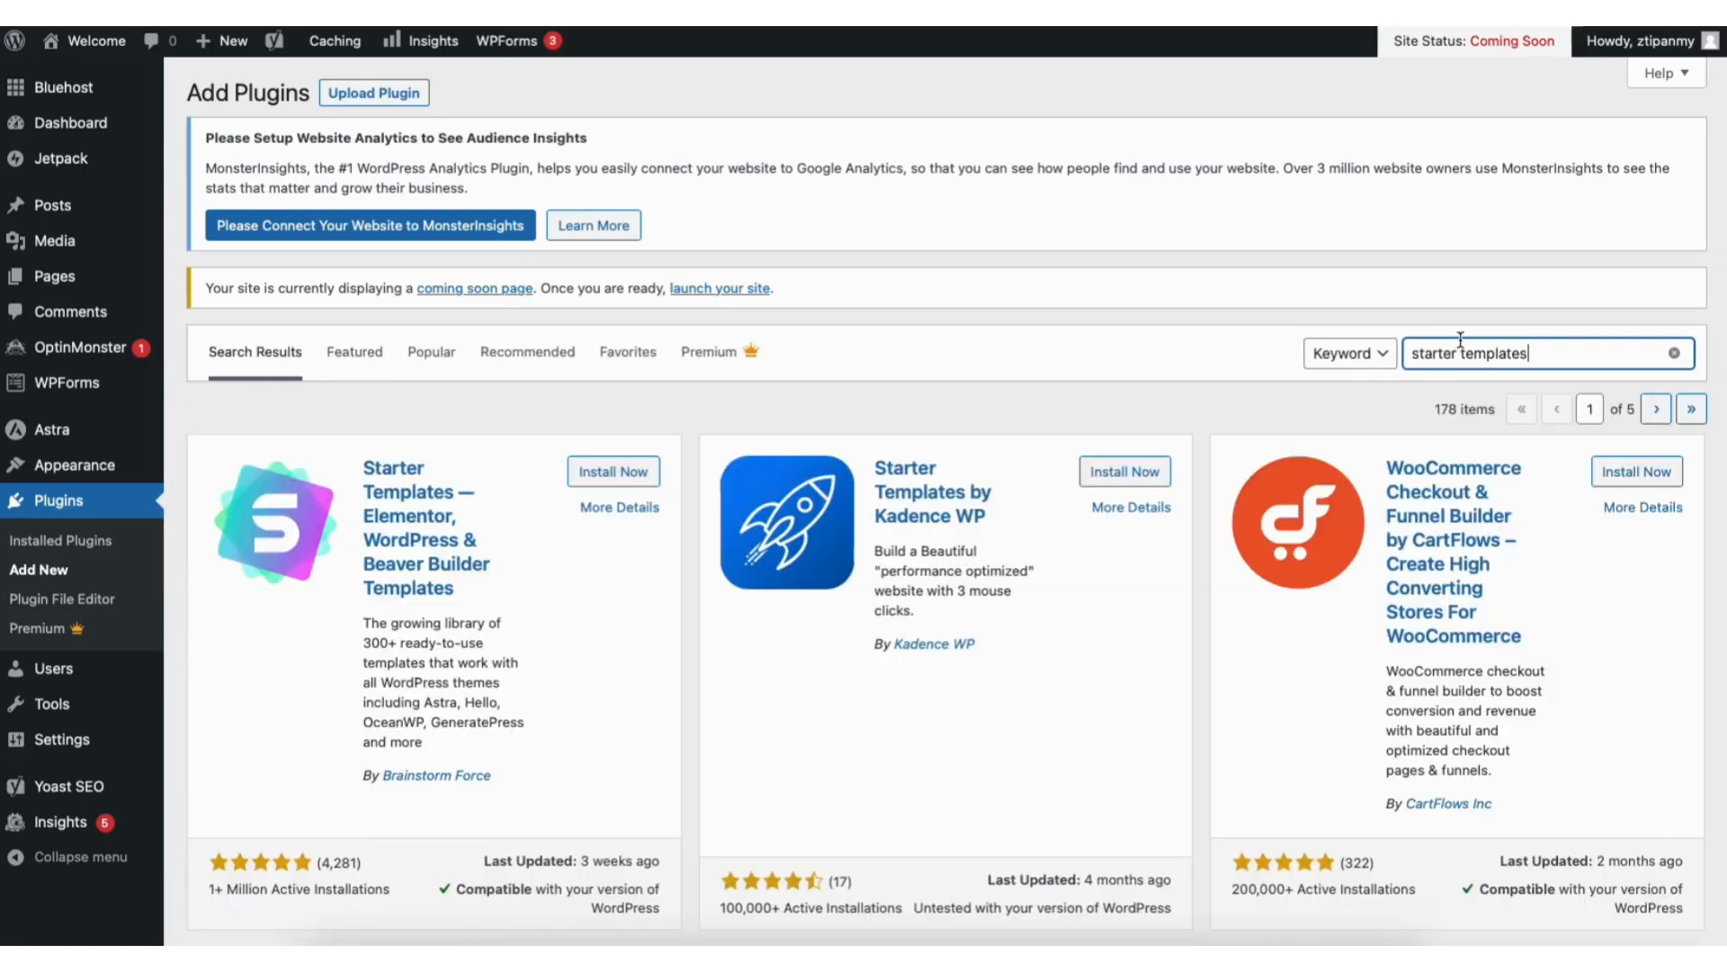
click(601, 475)
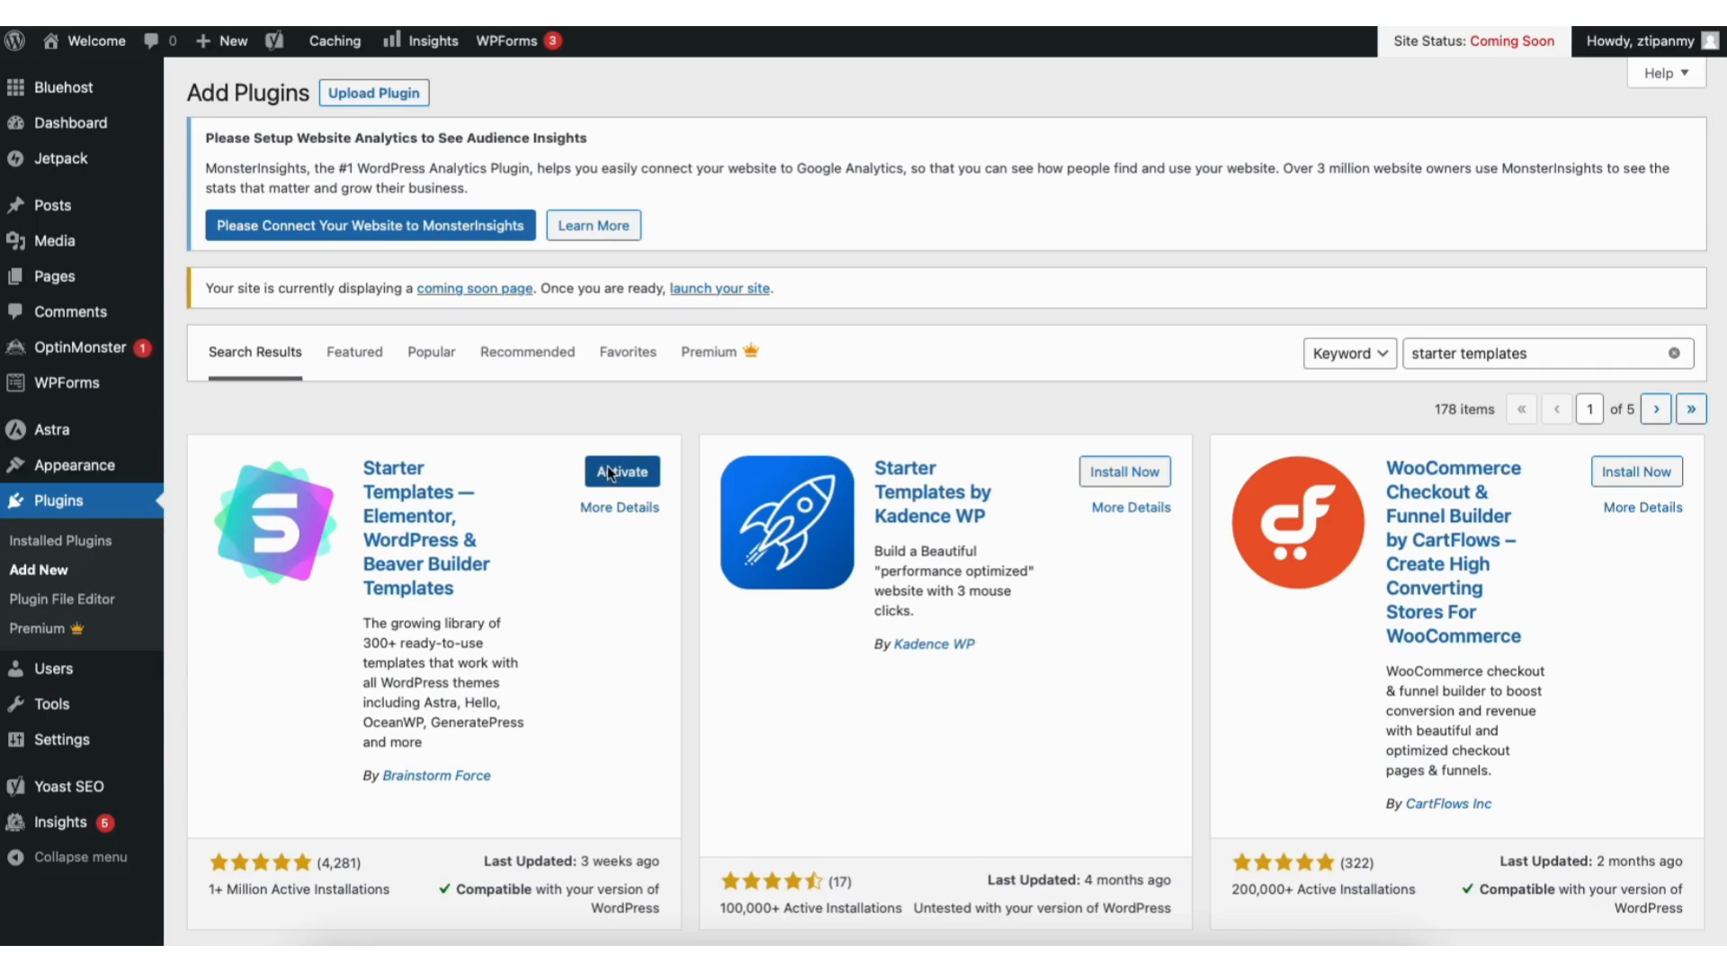
click(608, 470)
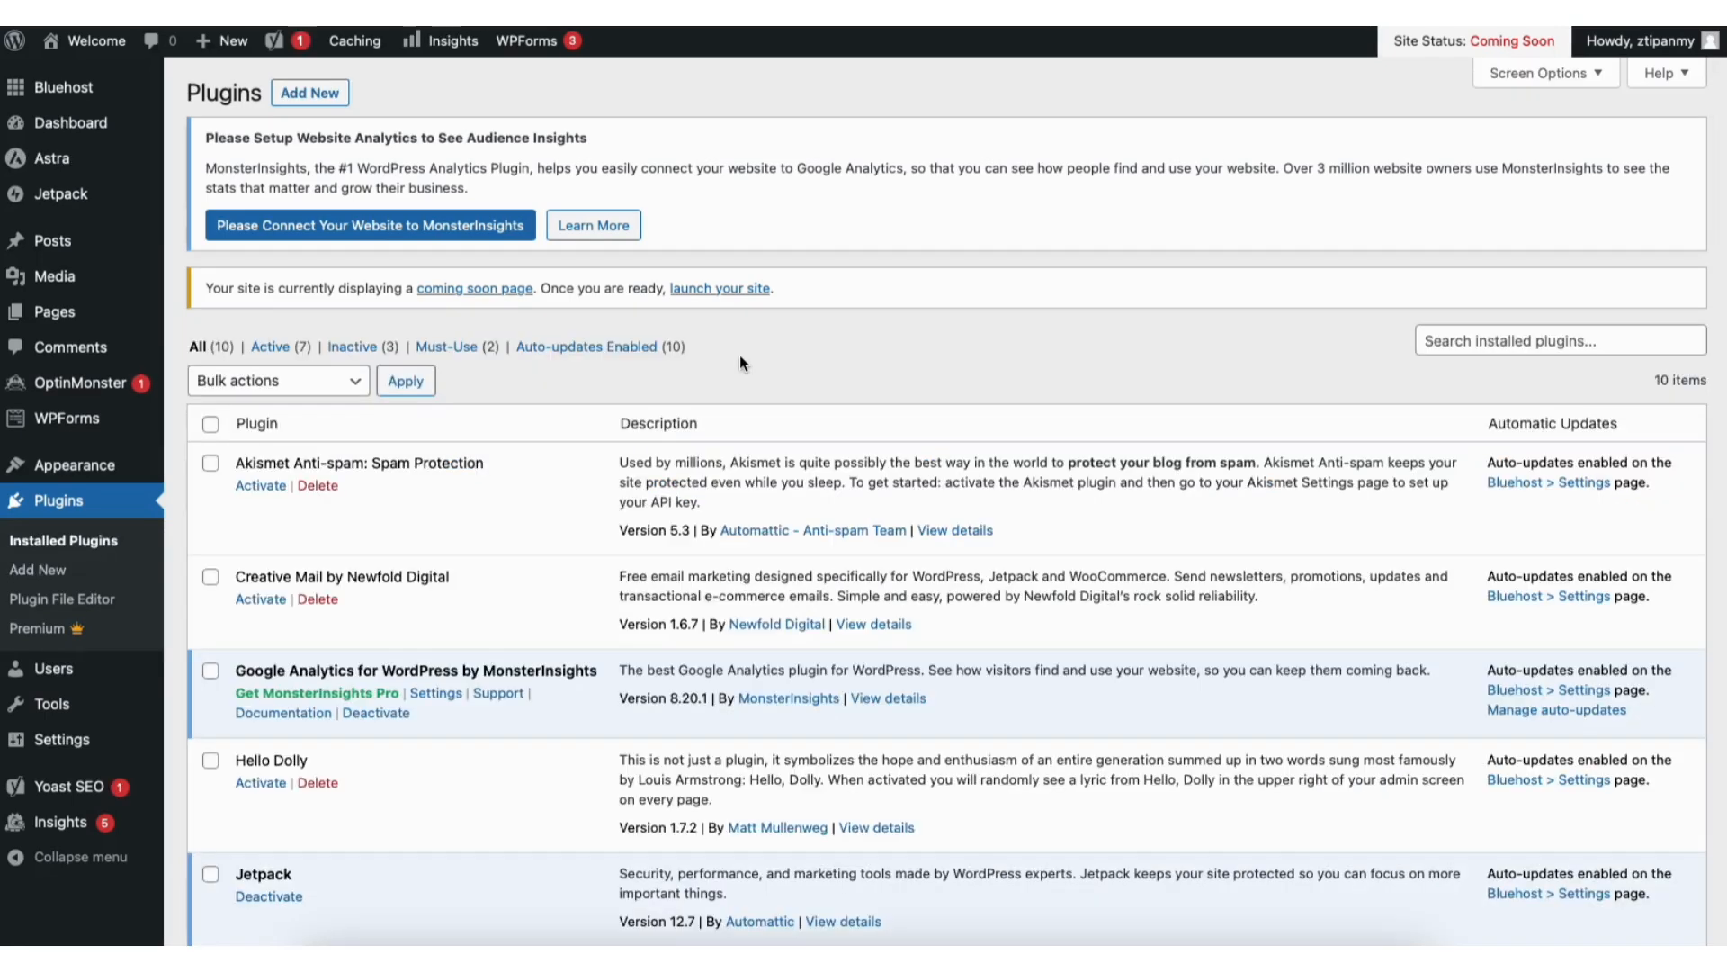
- Open the Starter Templates library and choose Elementor as the page builder
mouse_move(91, 467)
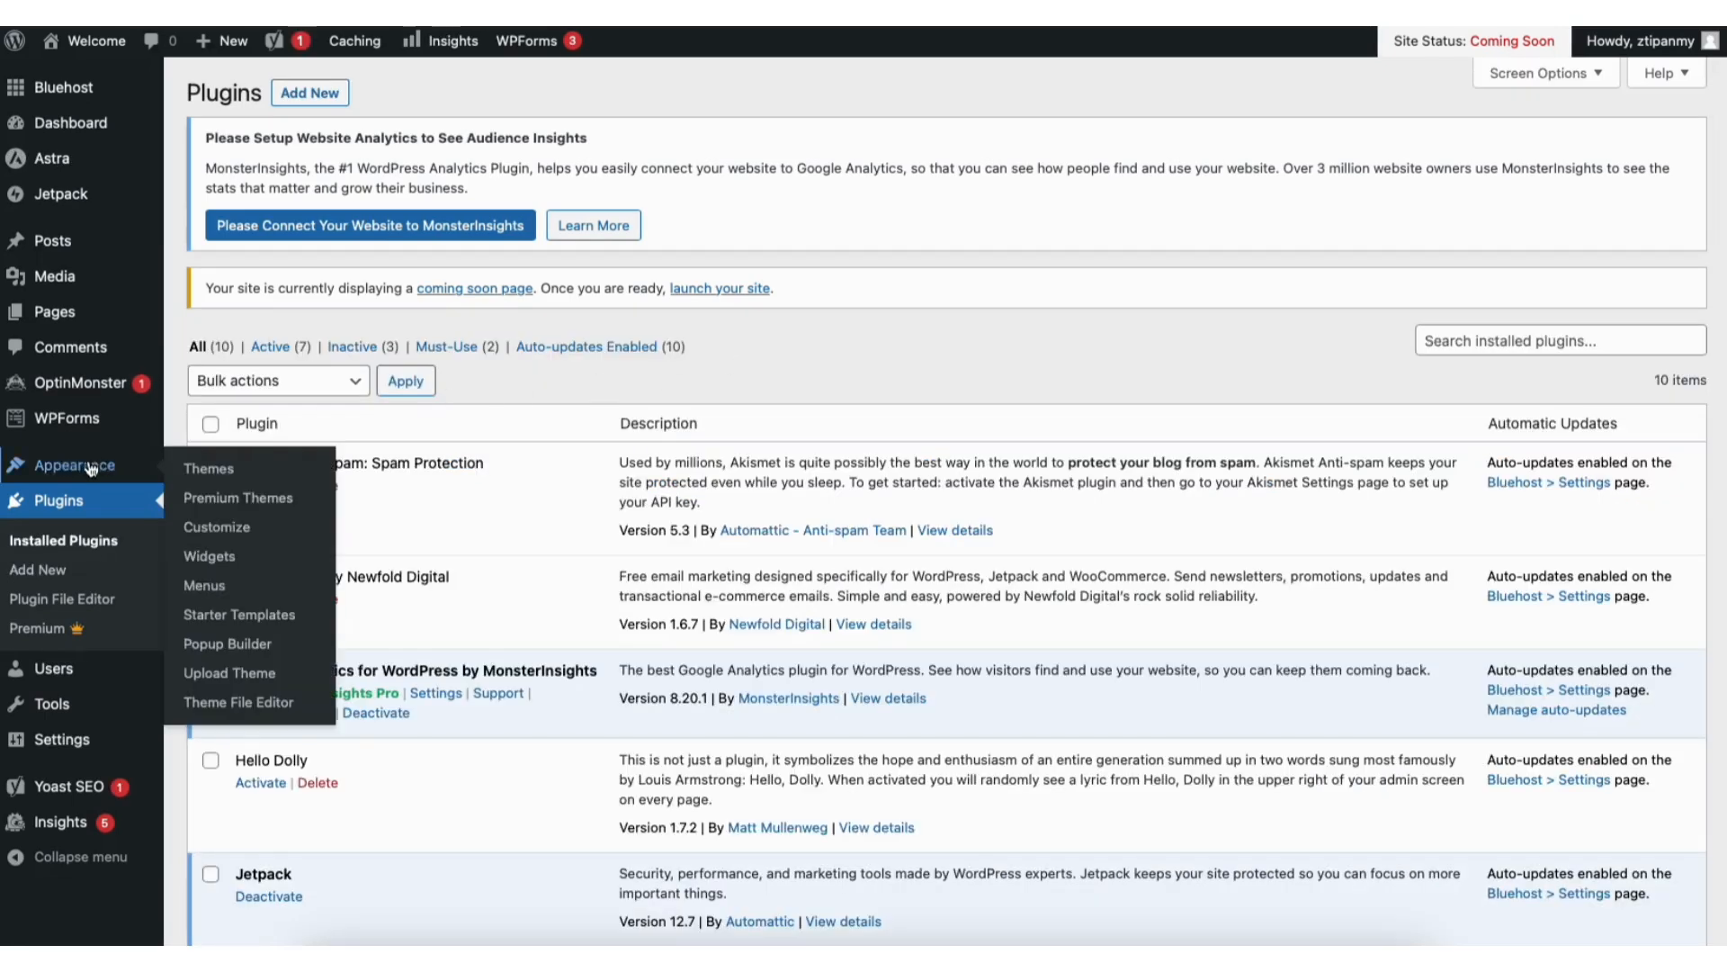
click(224, 617)
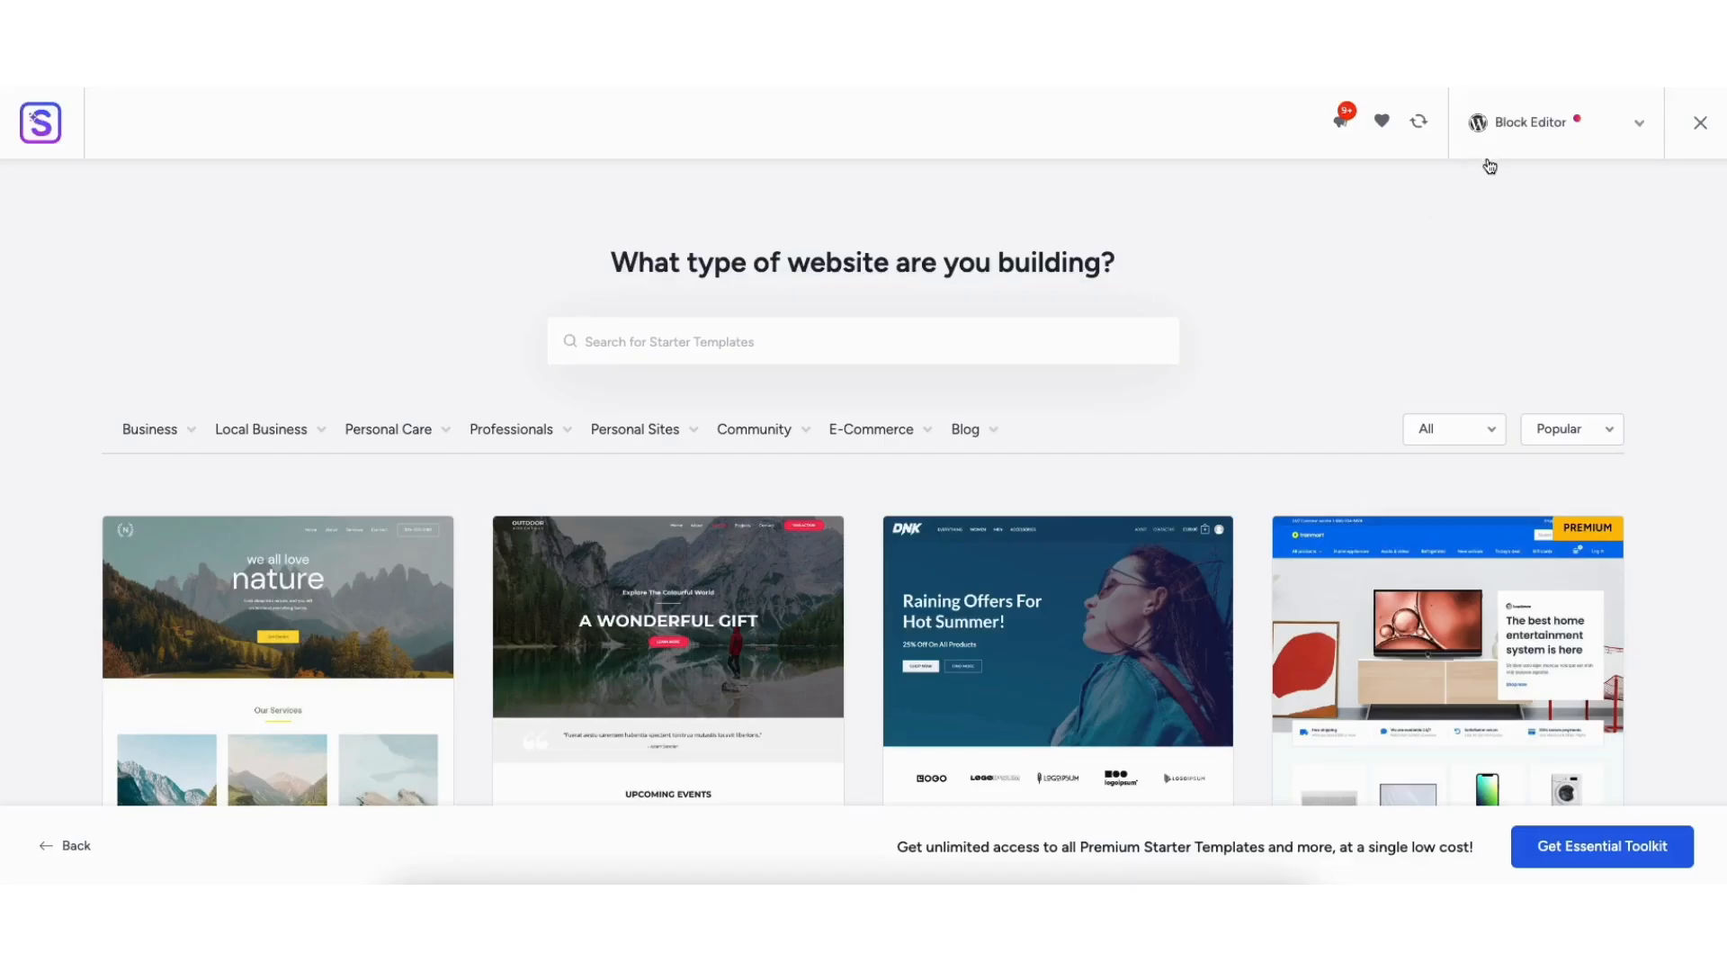
click(1525, 130)
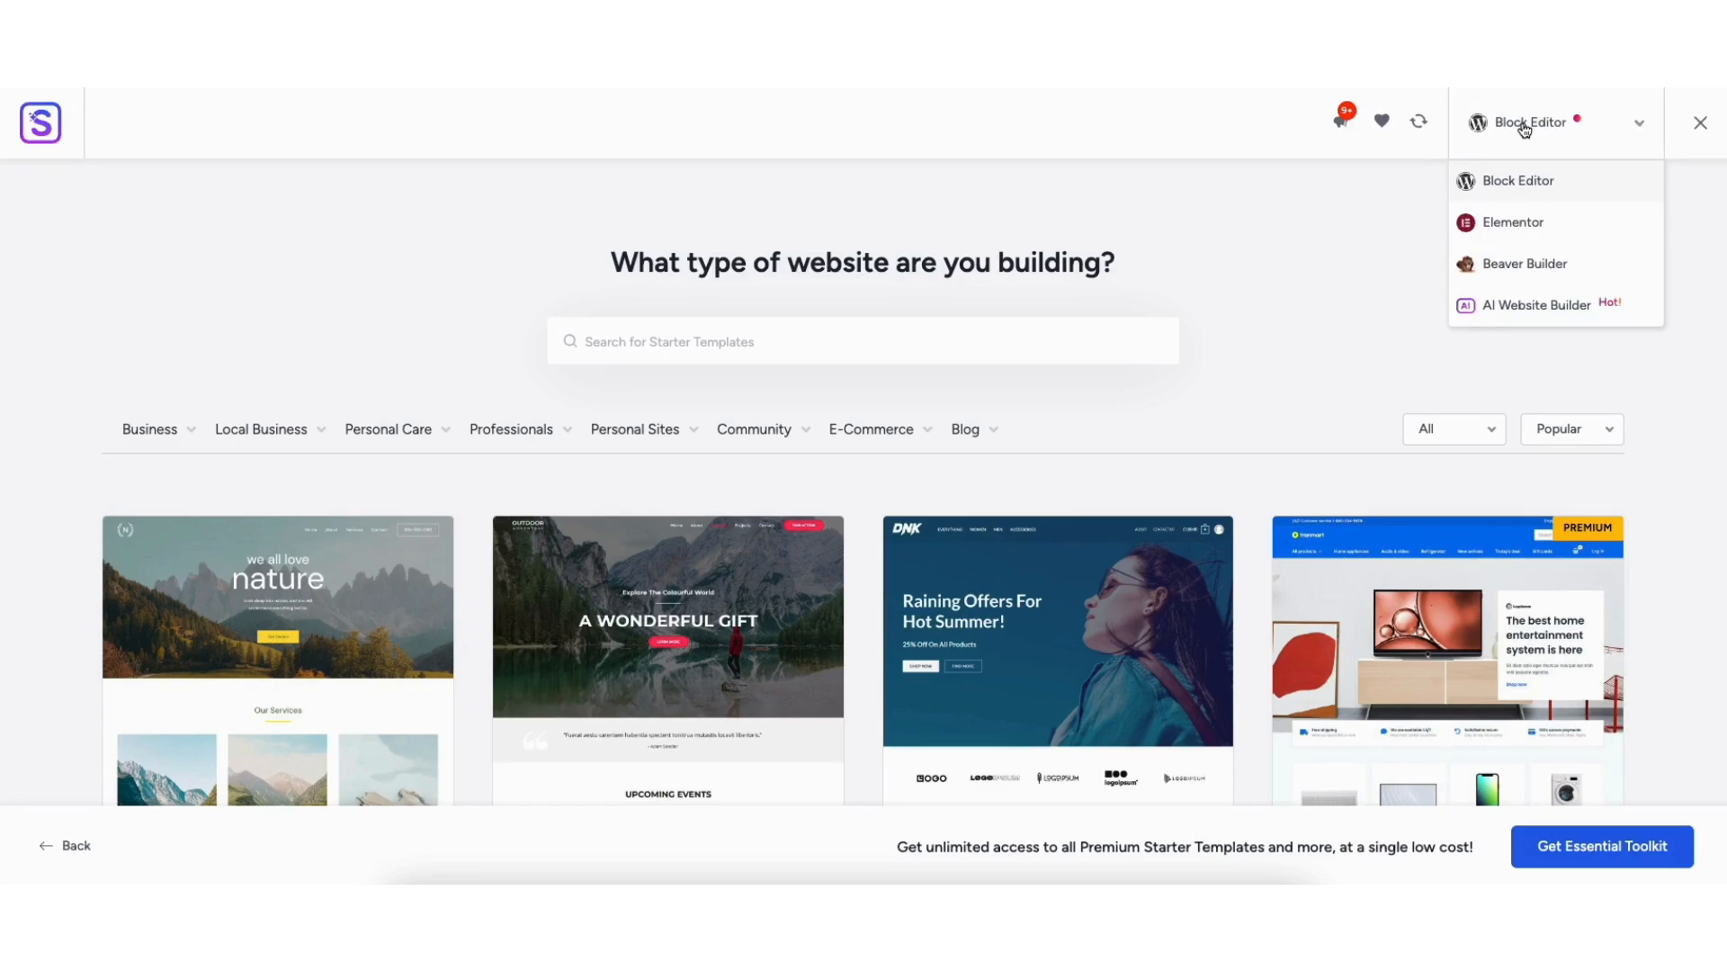
click(1504, 223)
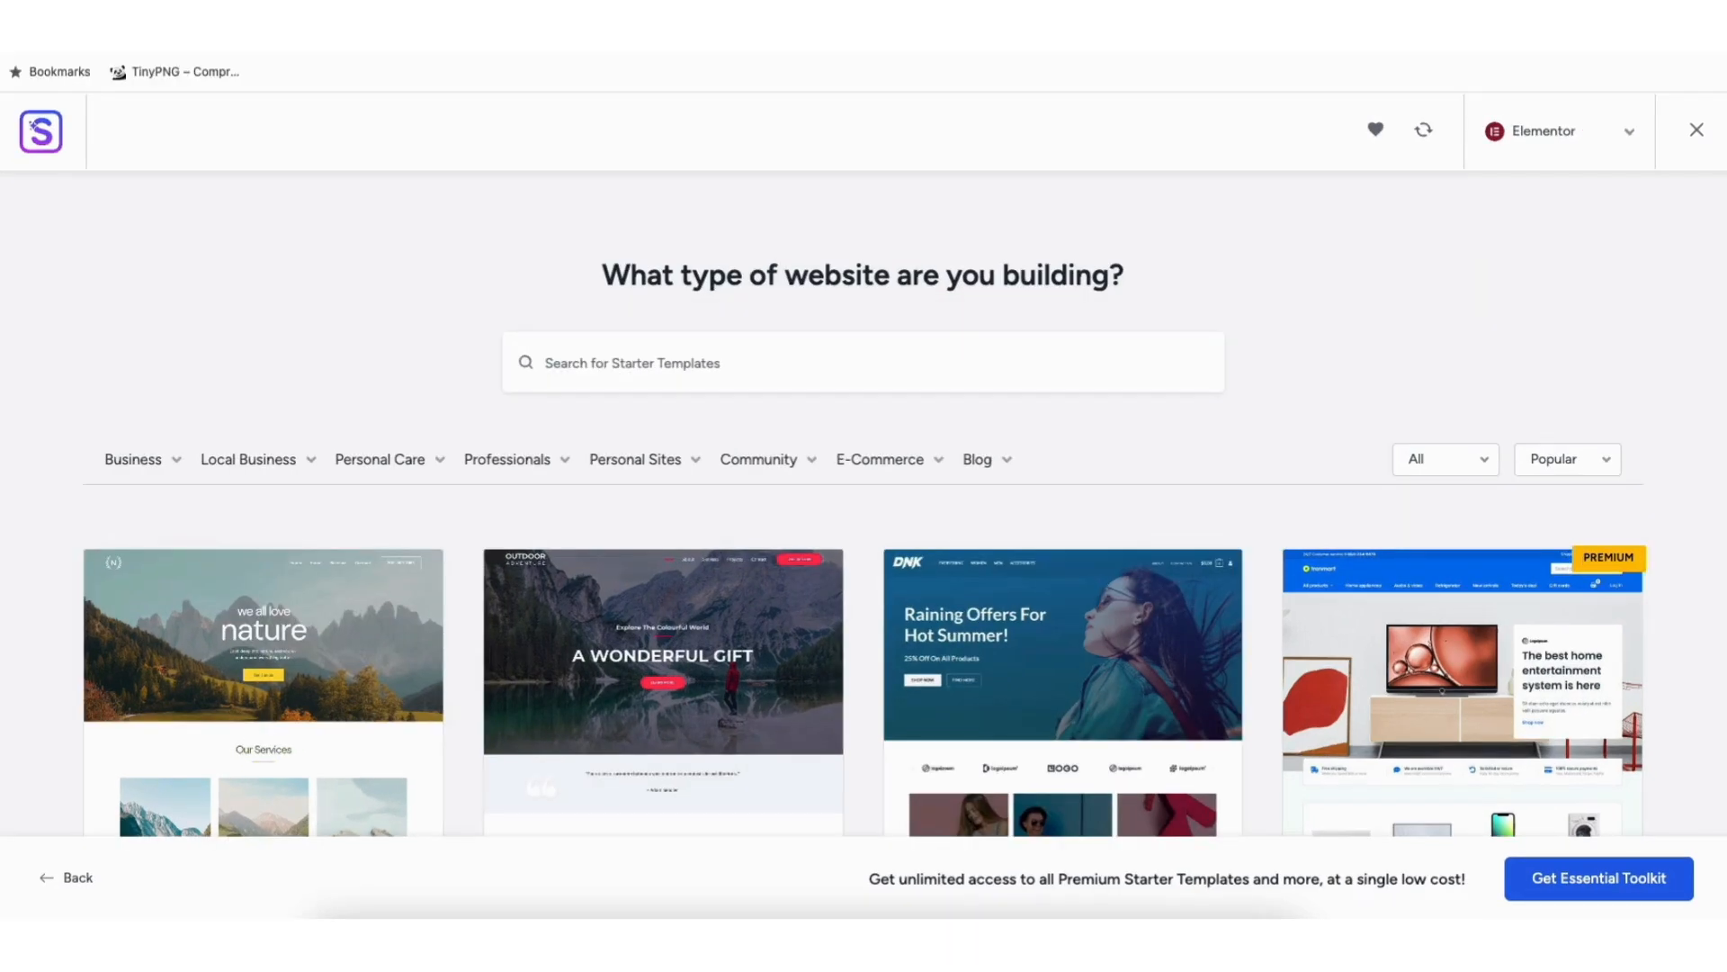
- Browse the Elementor starter templates and examine the website categories, including Local Business and Personal Sites
scroll(866, 537, down, 5)
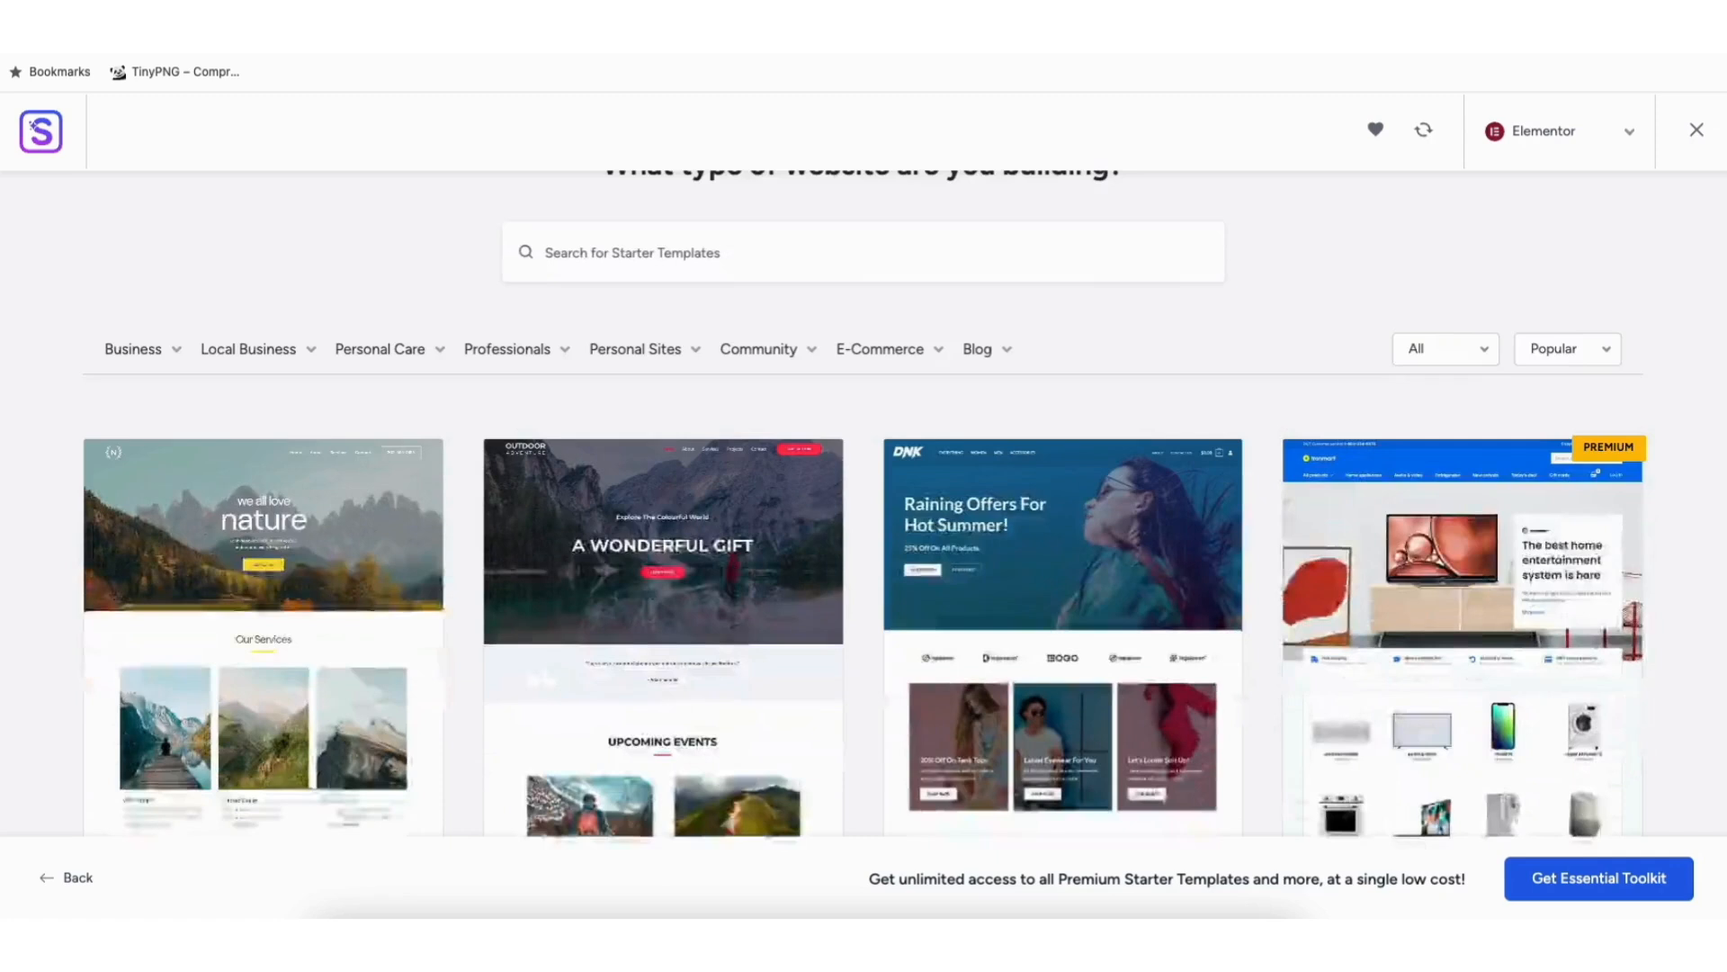
scroll(867, 504, down, 10)
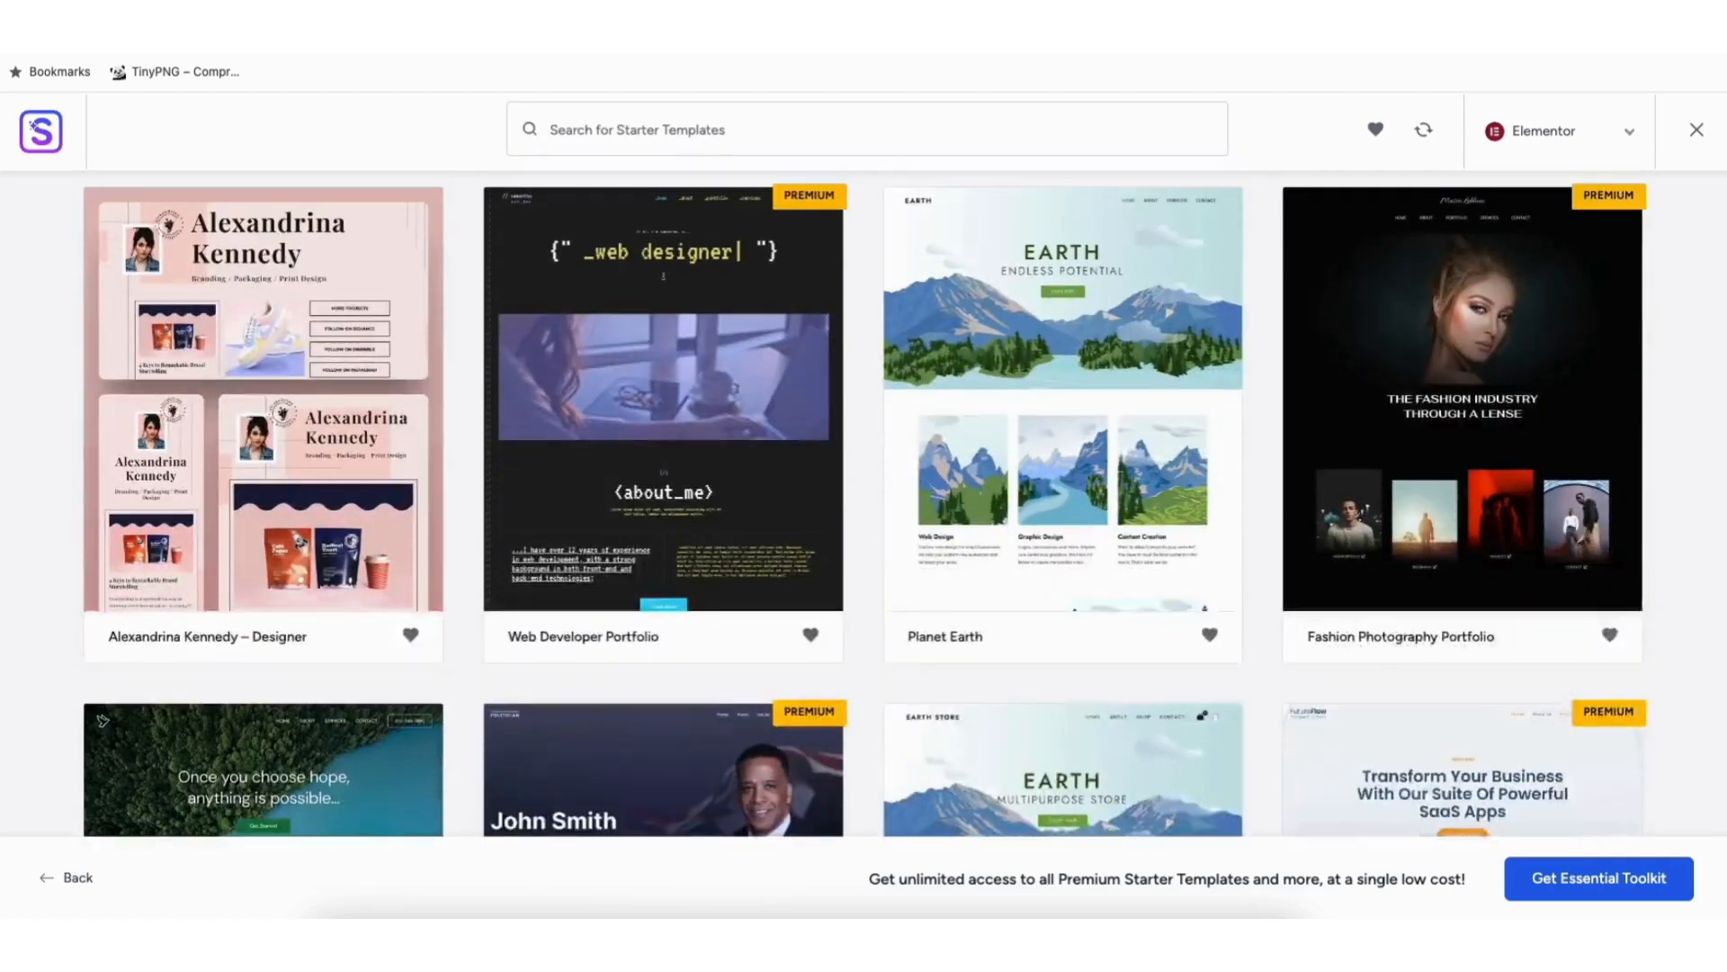
scroll(864, 504, down, 12)
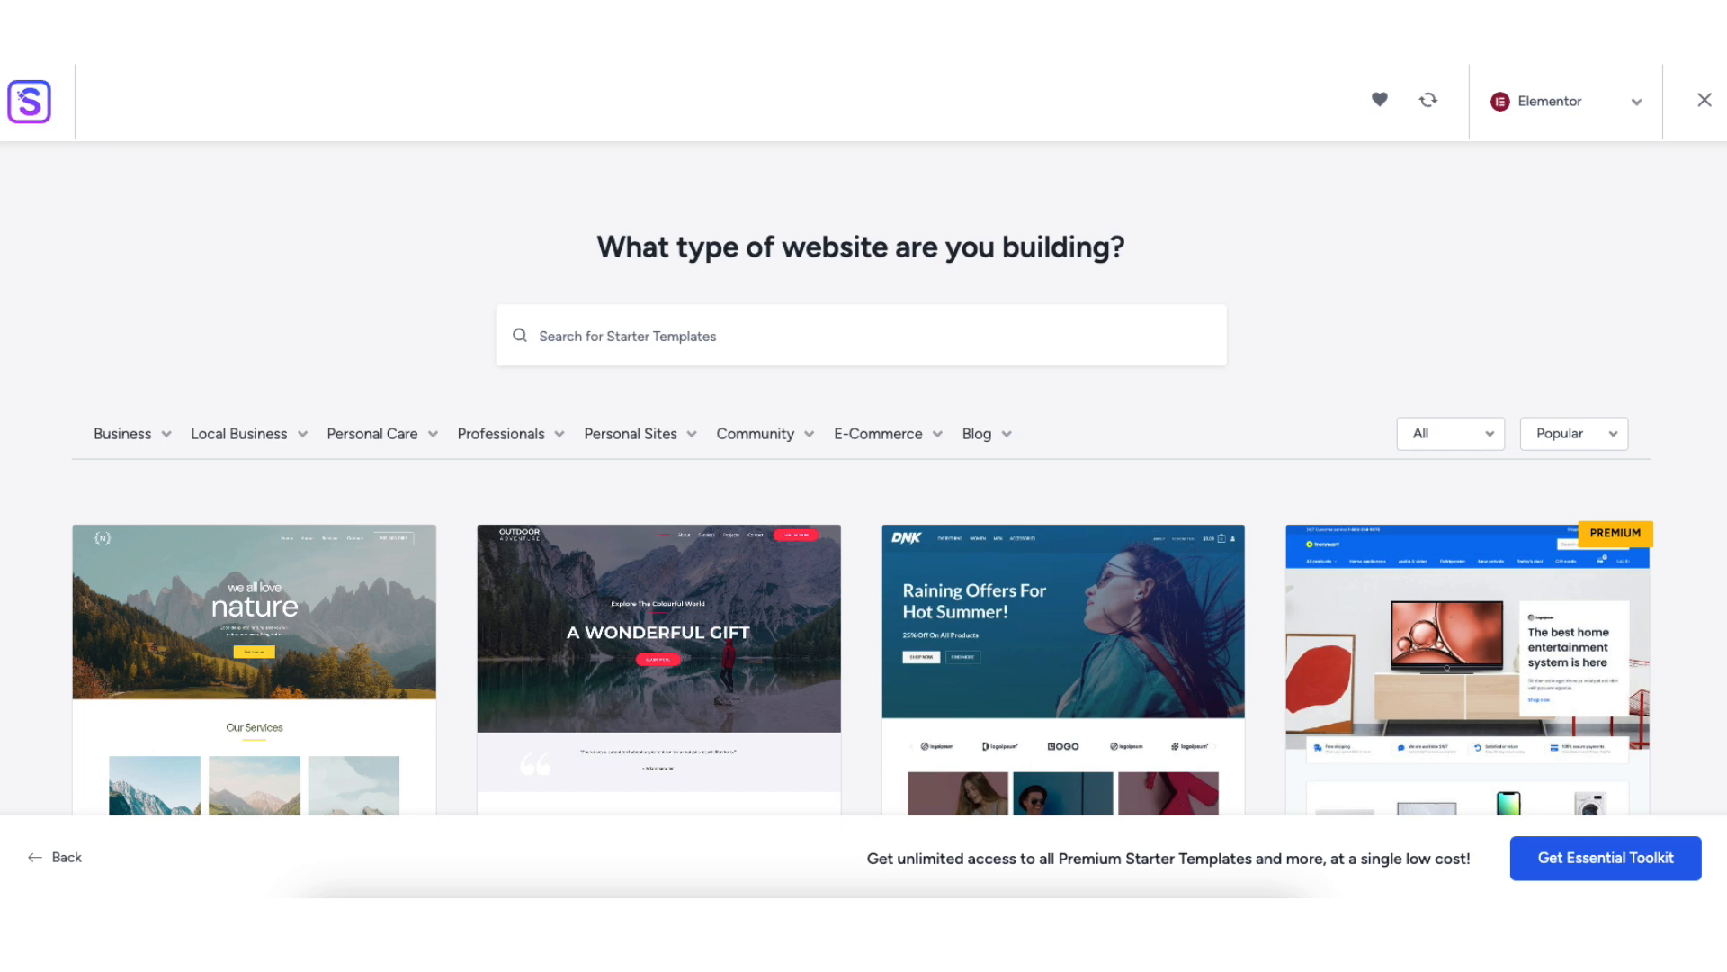
click(129, 438)
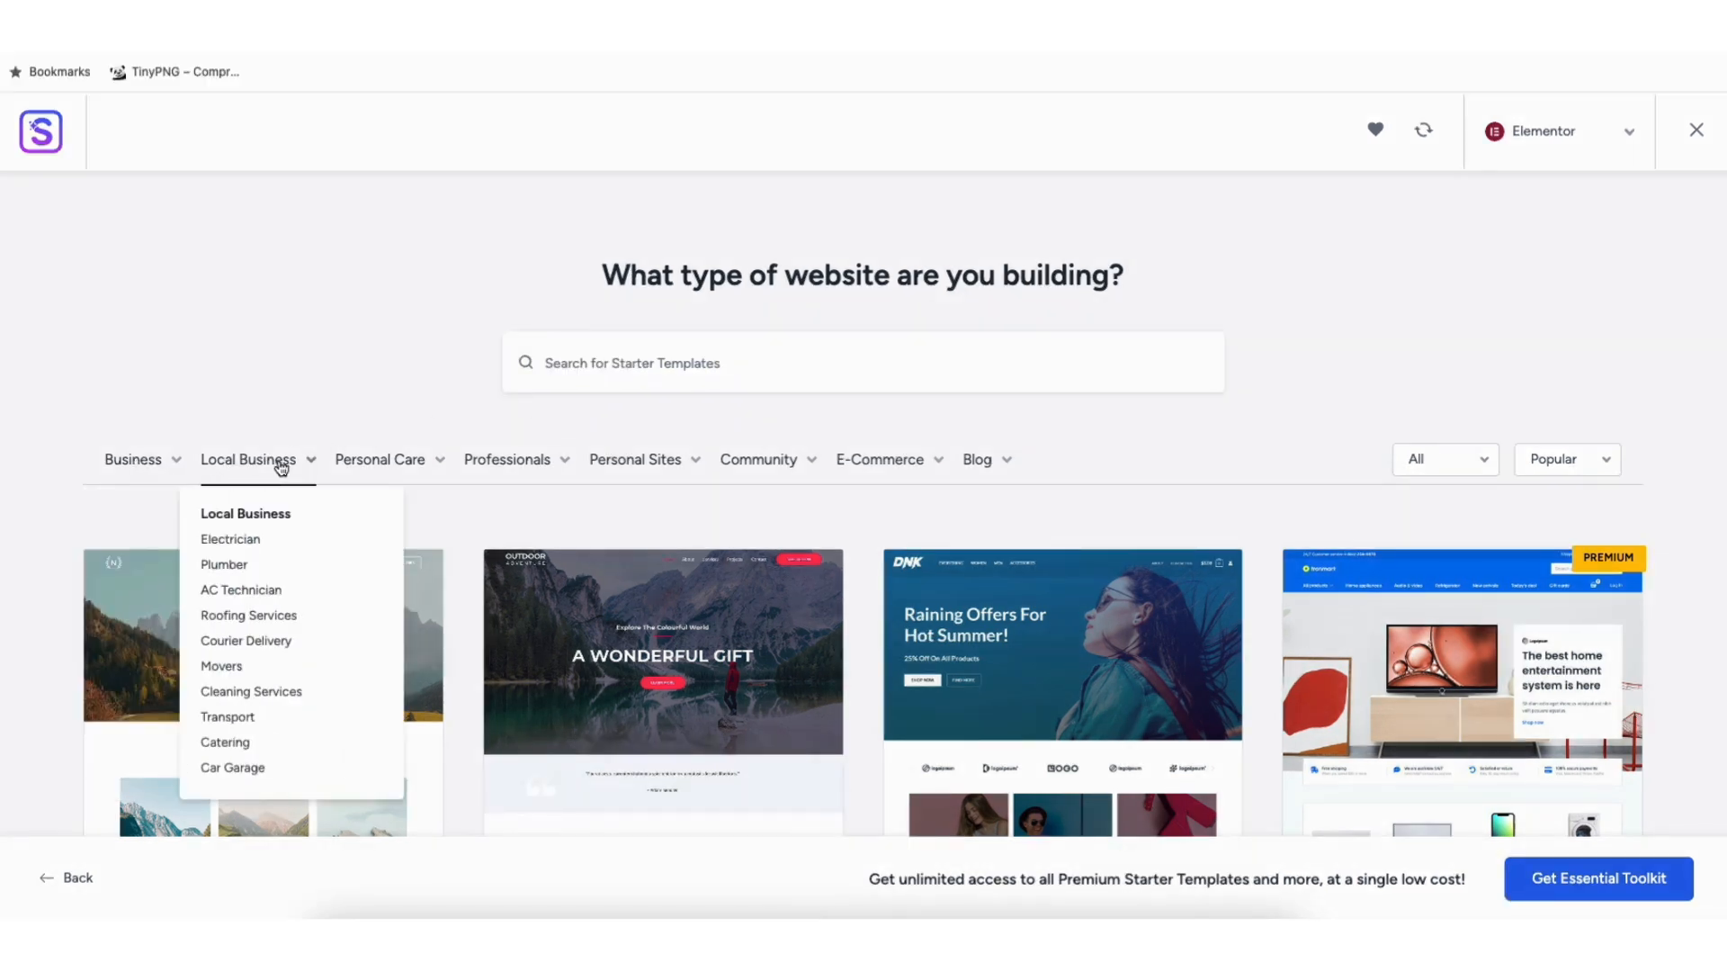
mouse_move(374, 466)
mouse_move(631, 468)
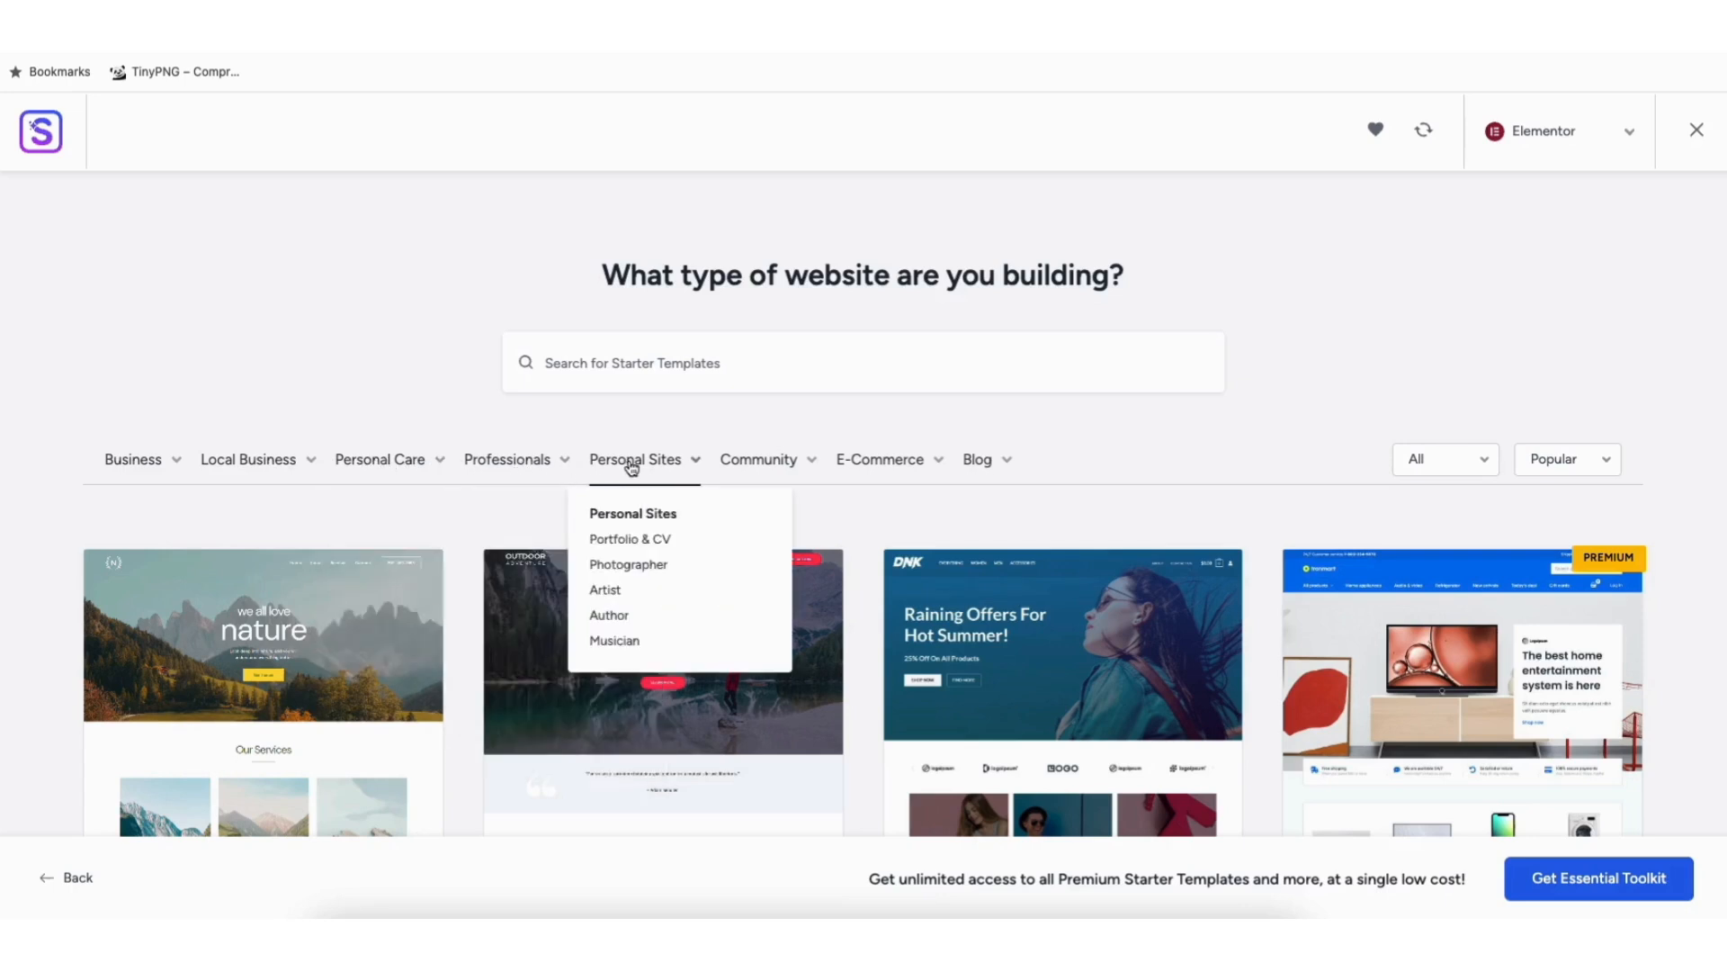
- Preview the Love Nature template's page content and close the preview to return to the template library
click(252, 661)
scroll(1034, 504, down, 4)
scroll(1034, 504, down, 9)
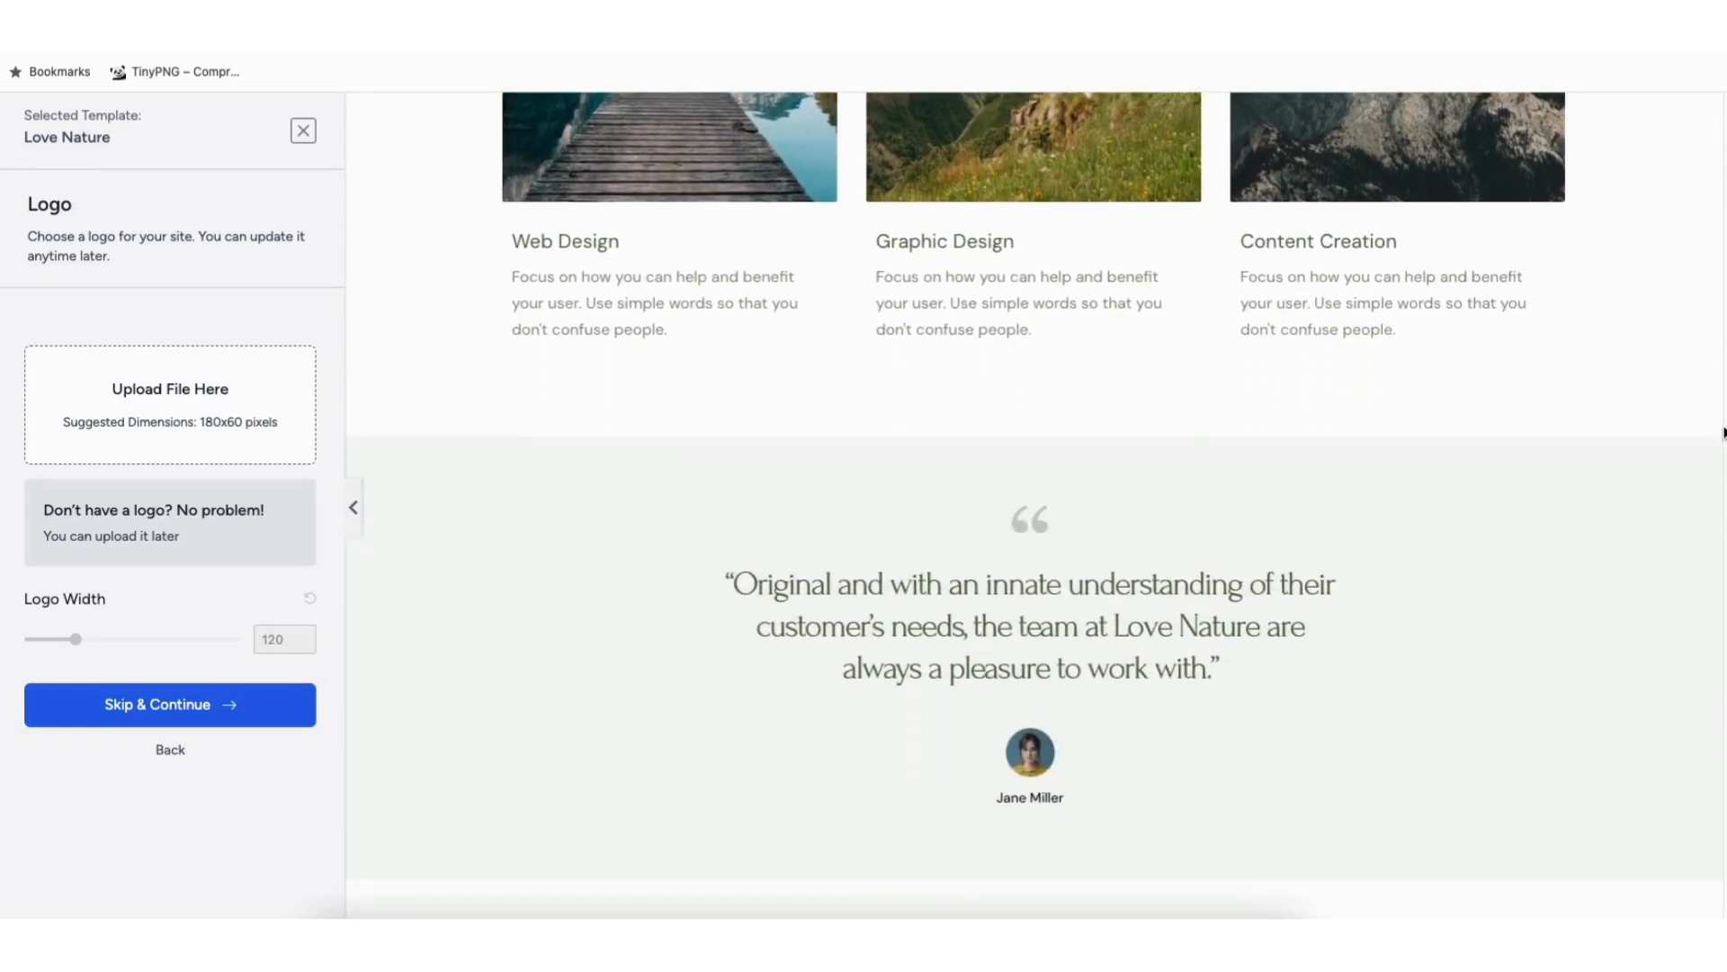
click(303, 132)
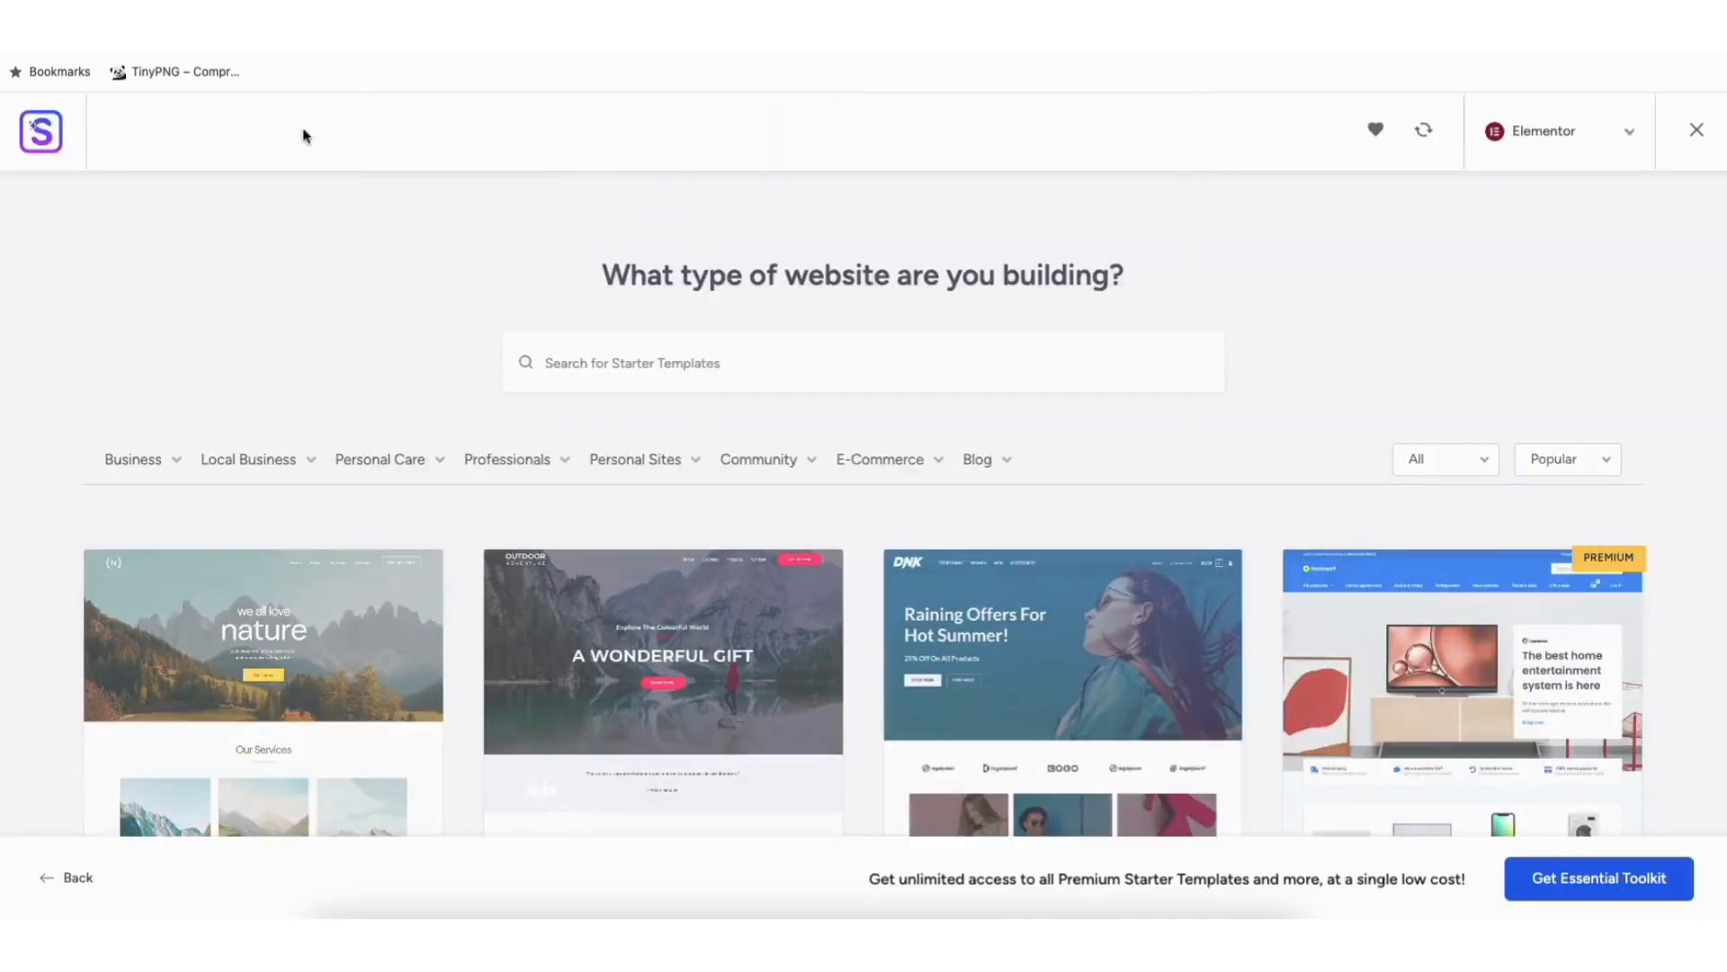
- Look further down the full list of Elementor templates to compare the free and premium designs
scroll(863, 504, down, 7)
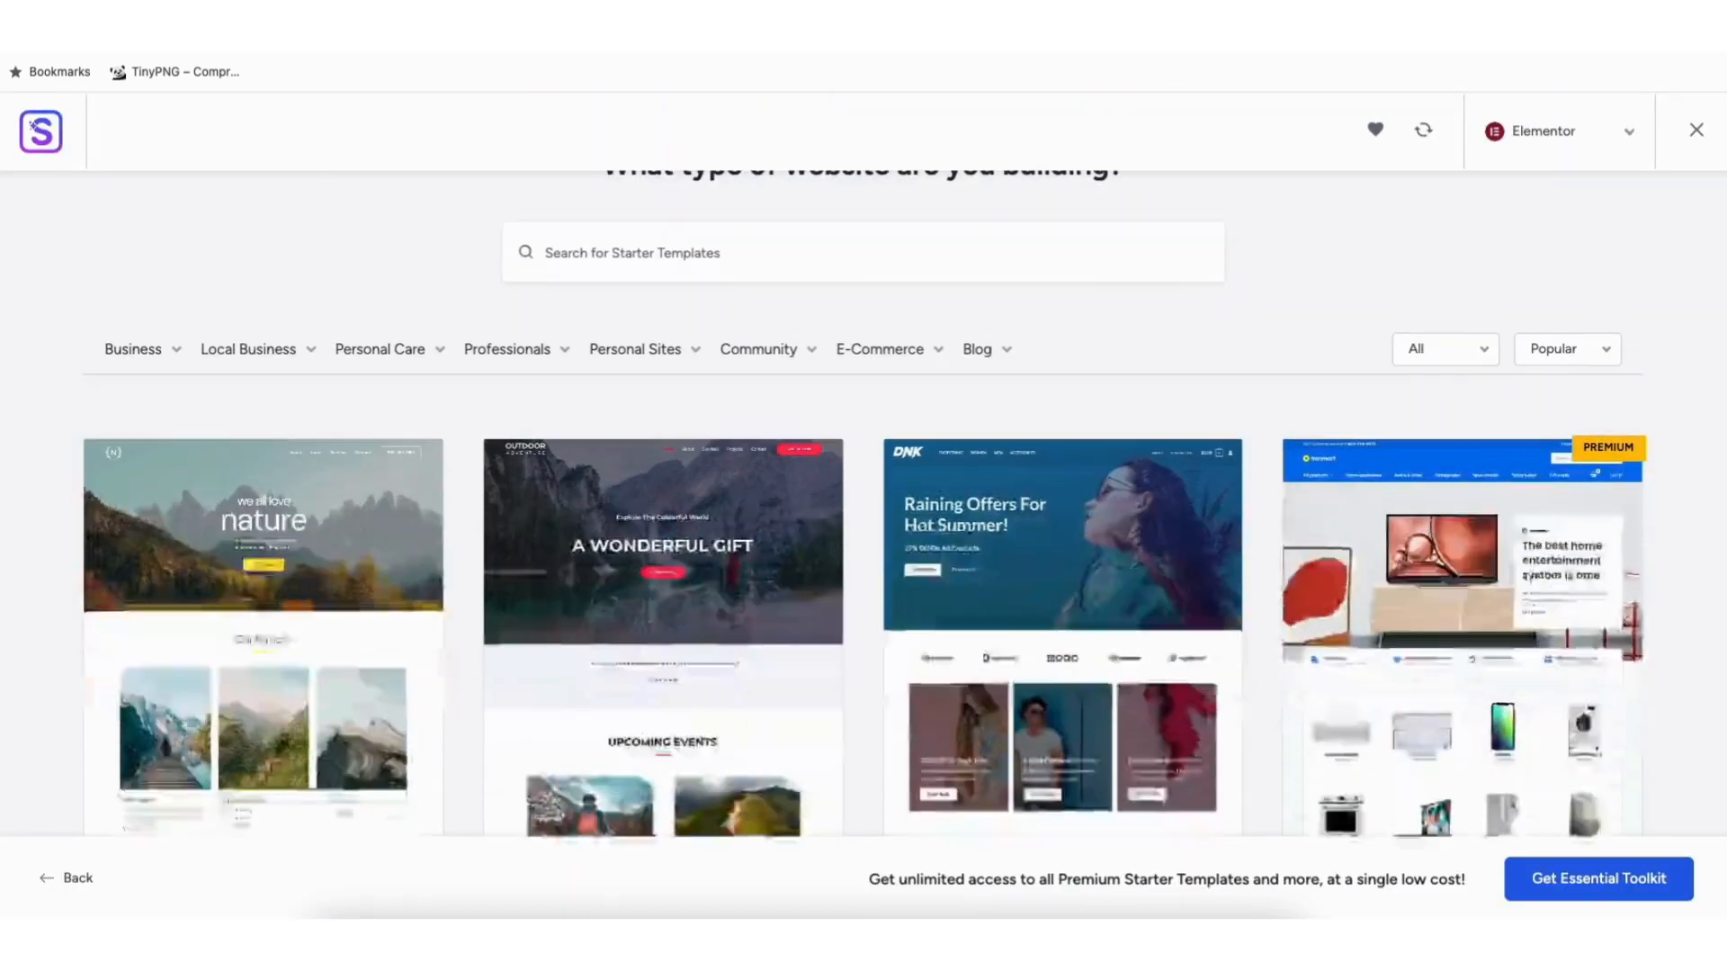
scroll(864, 504, down, 10)
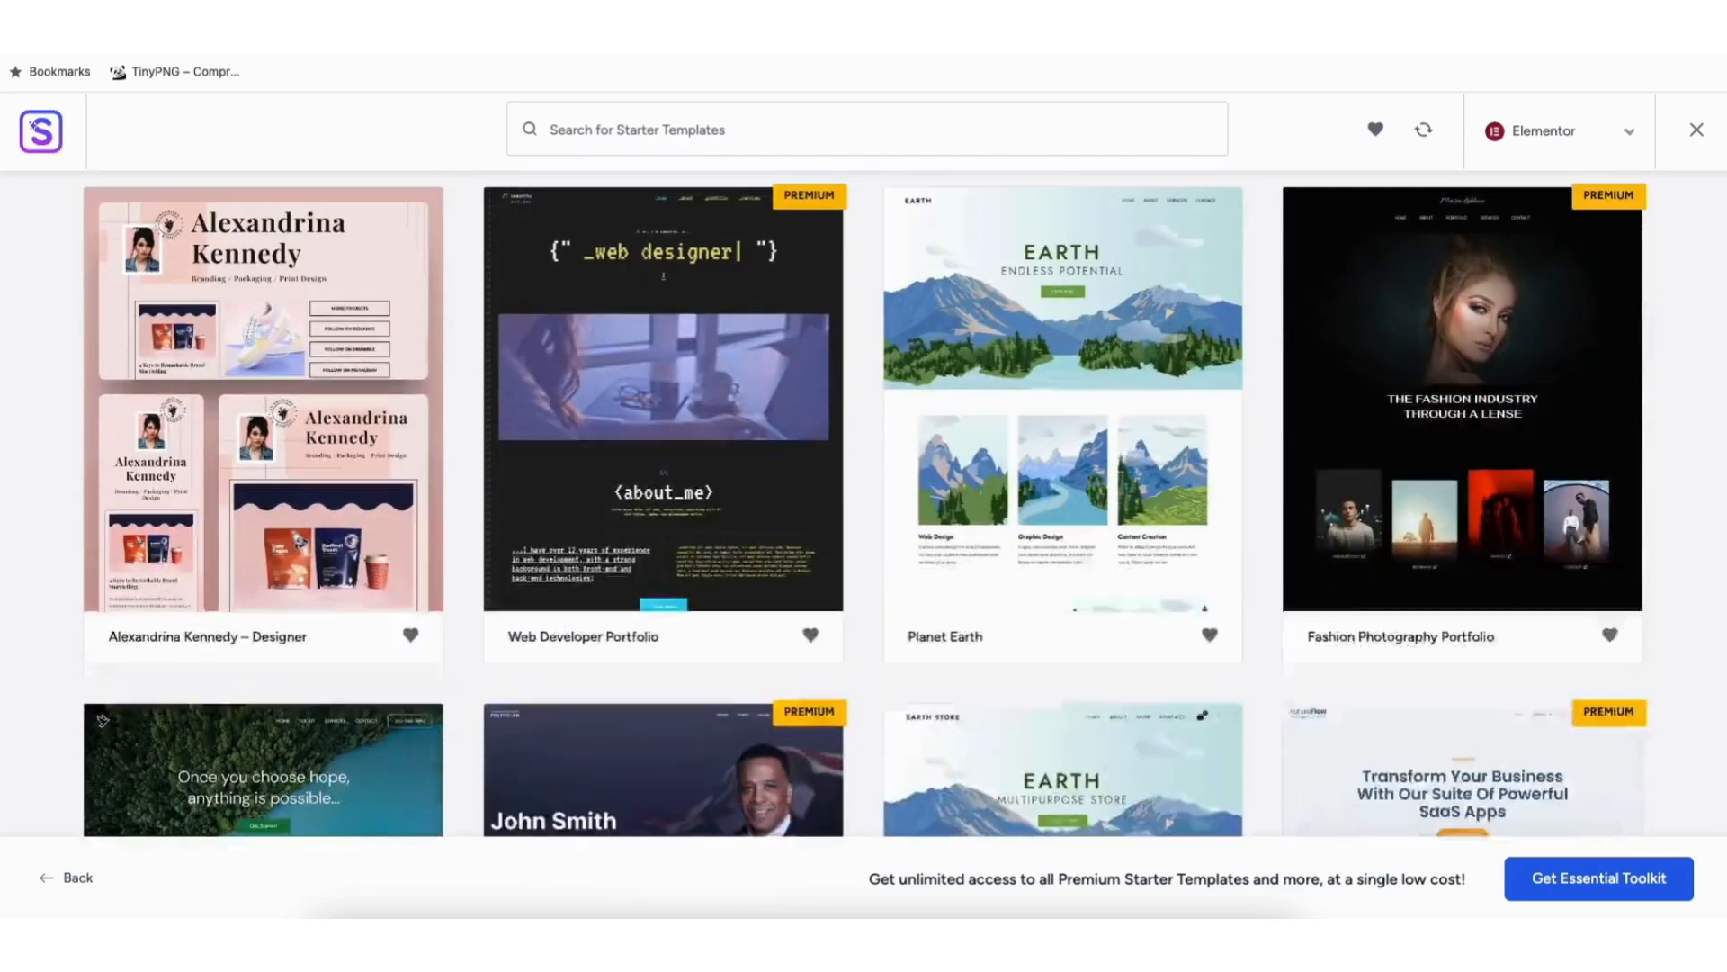
scroll(864, 504, down, 8)
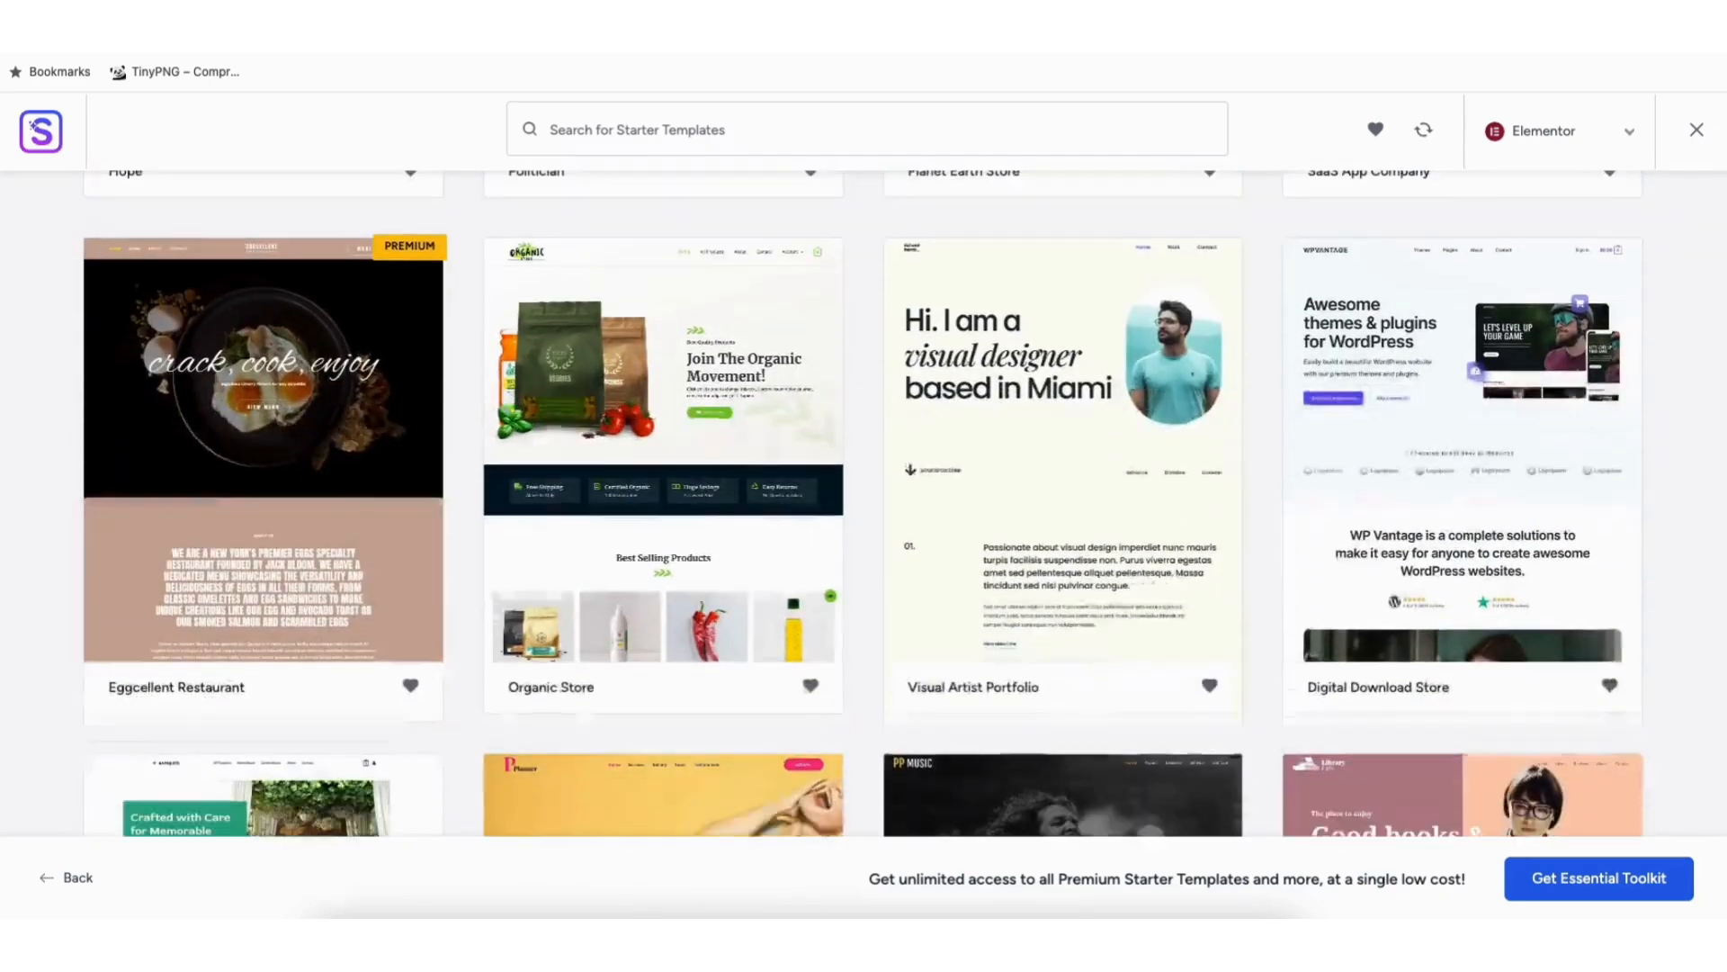
scroll(864, 503, down, 12)
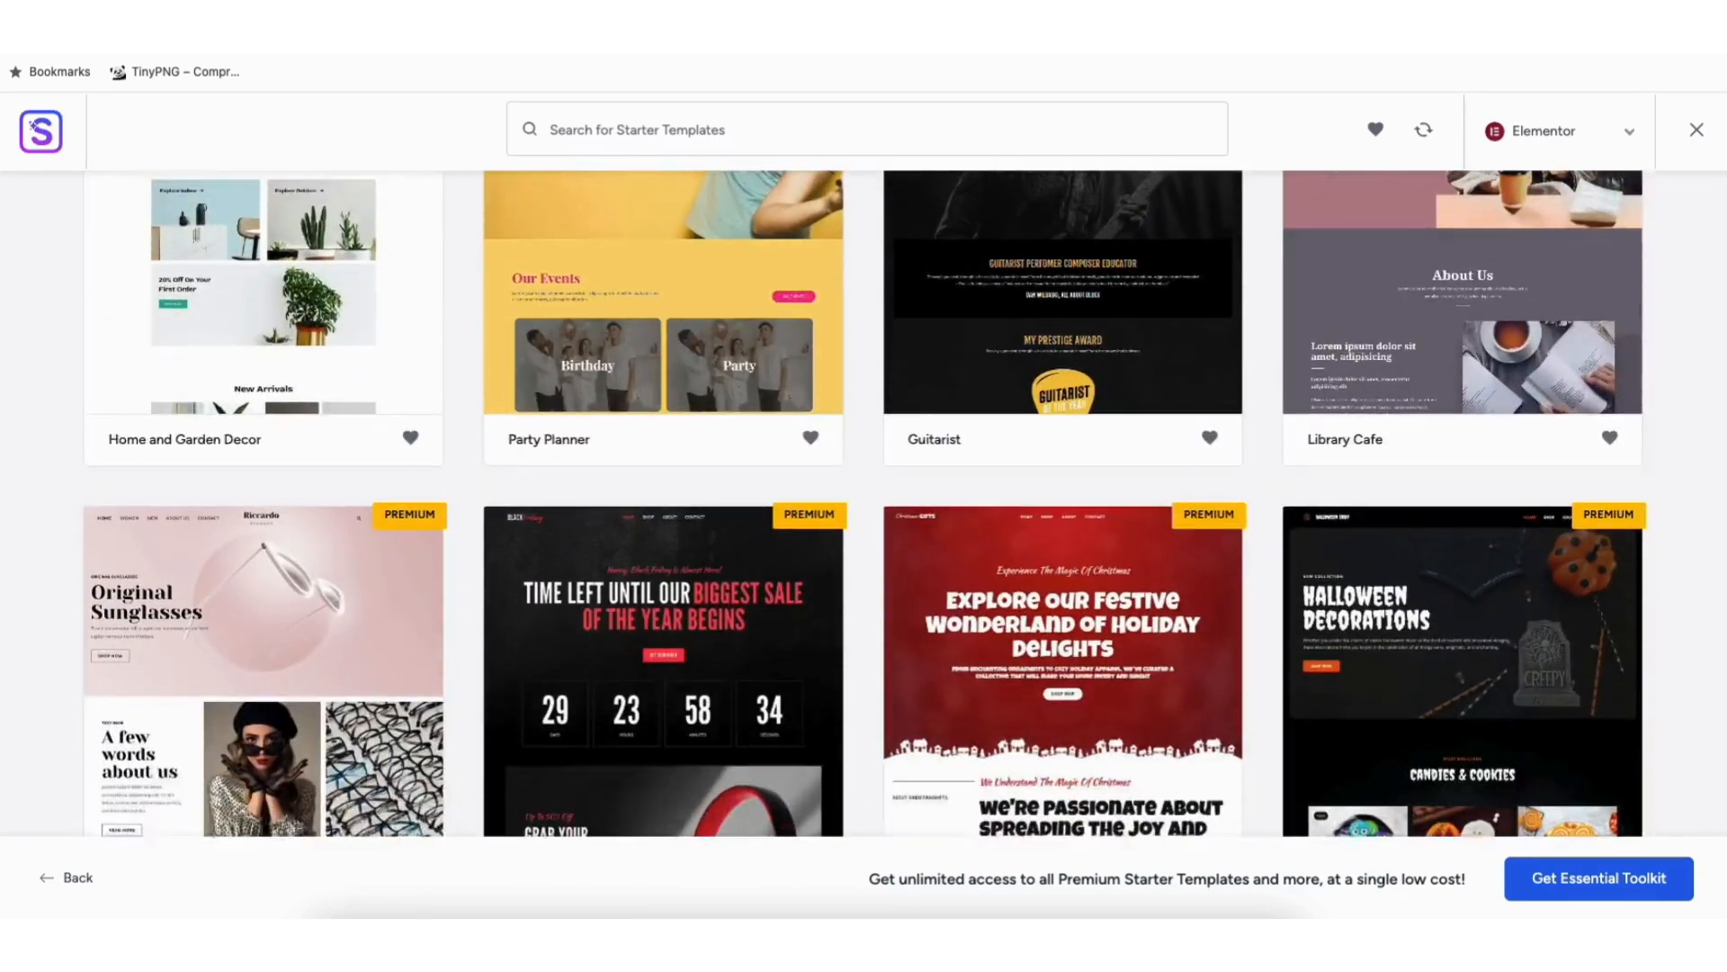
scroll(864, 504, down, 12)
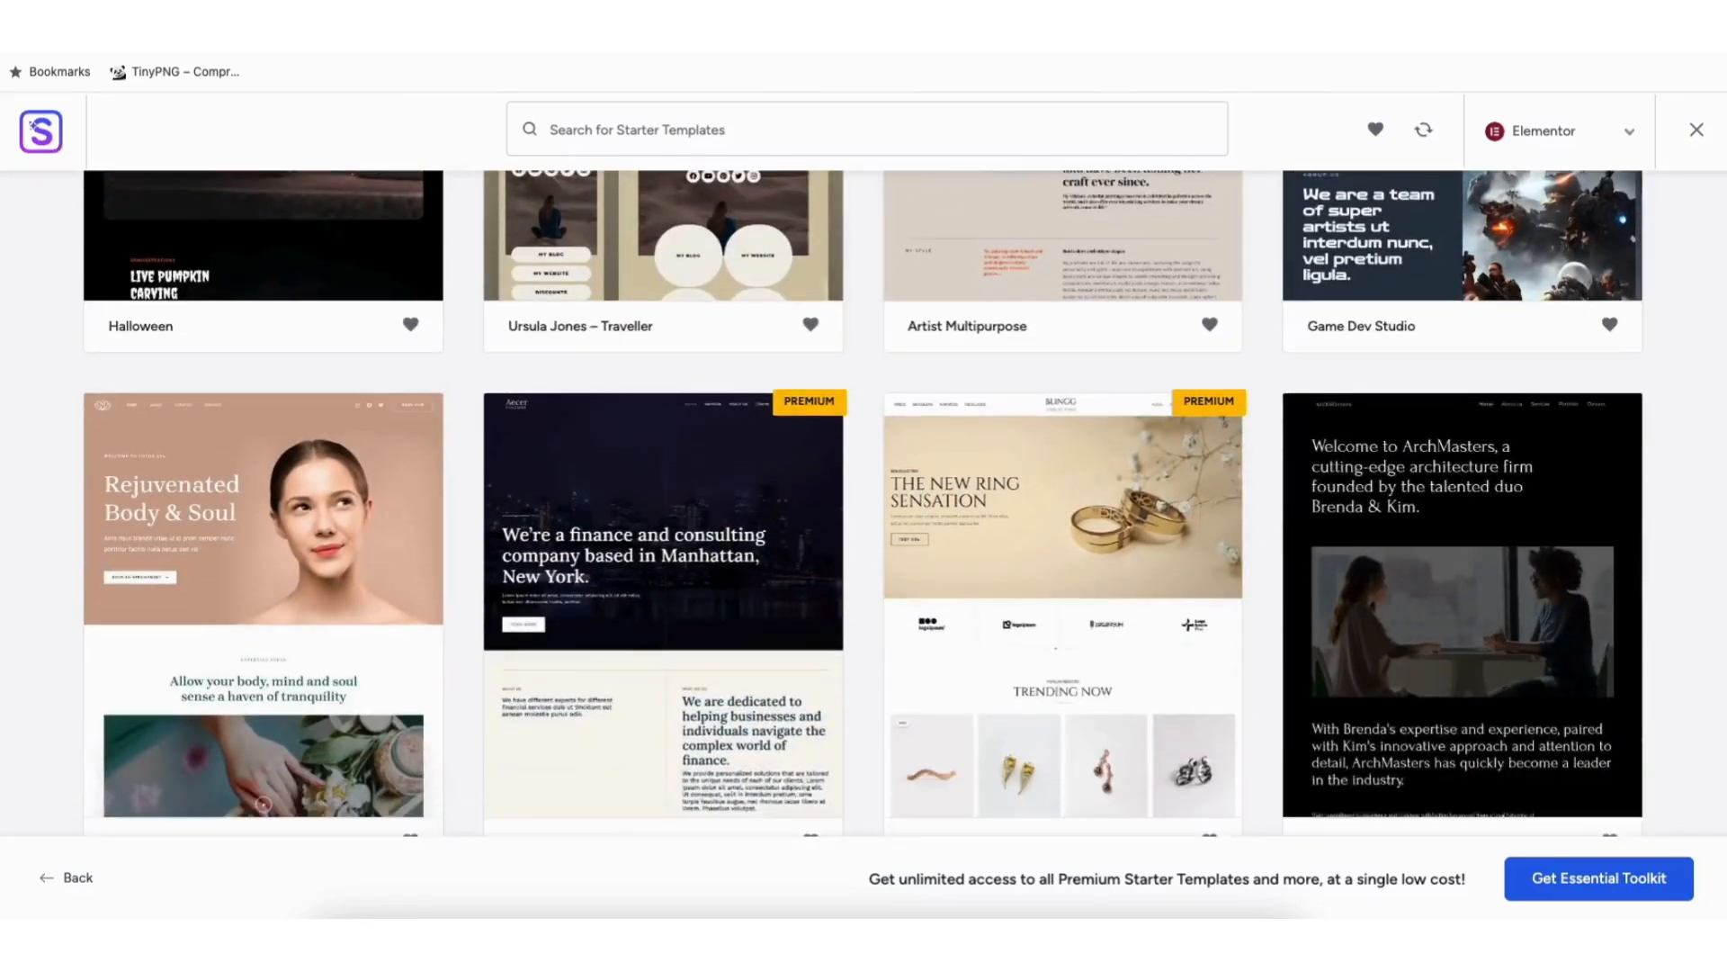
scroll(863, 504, down, 10)
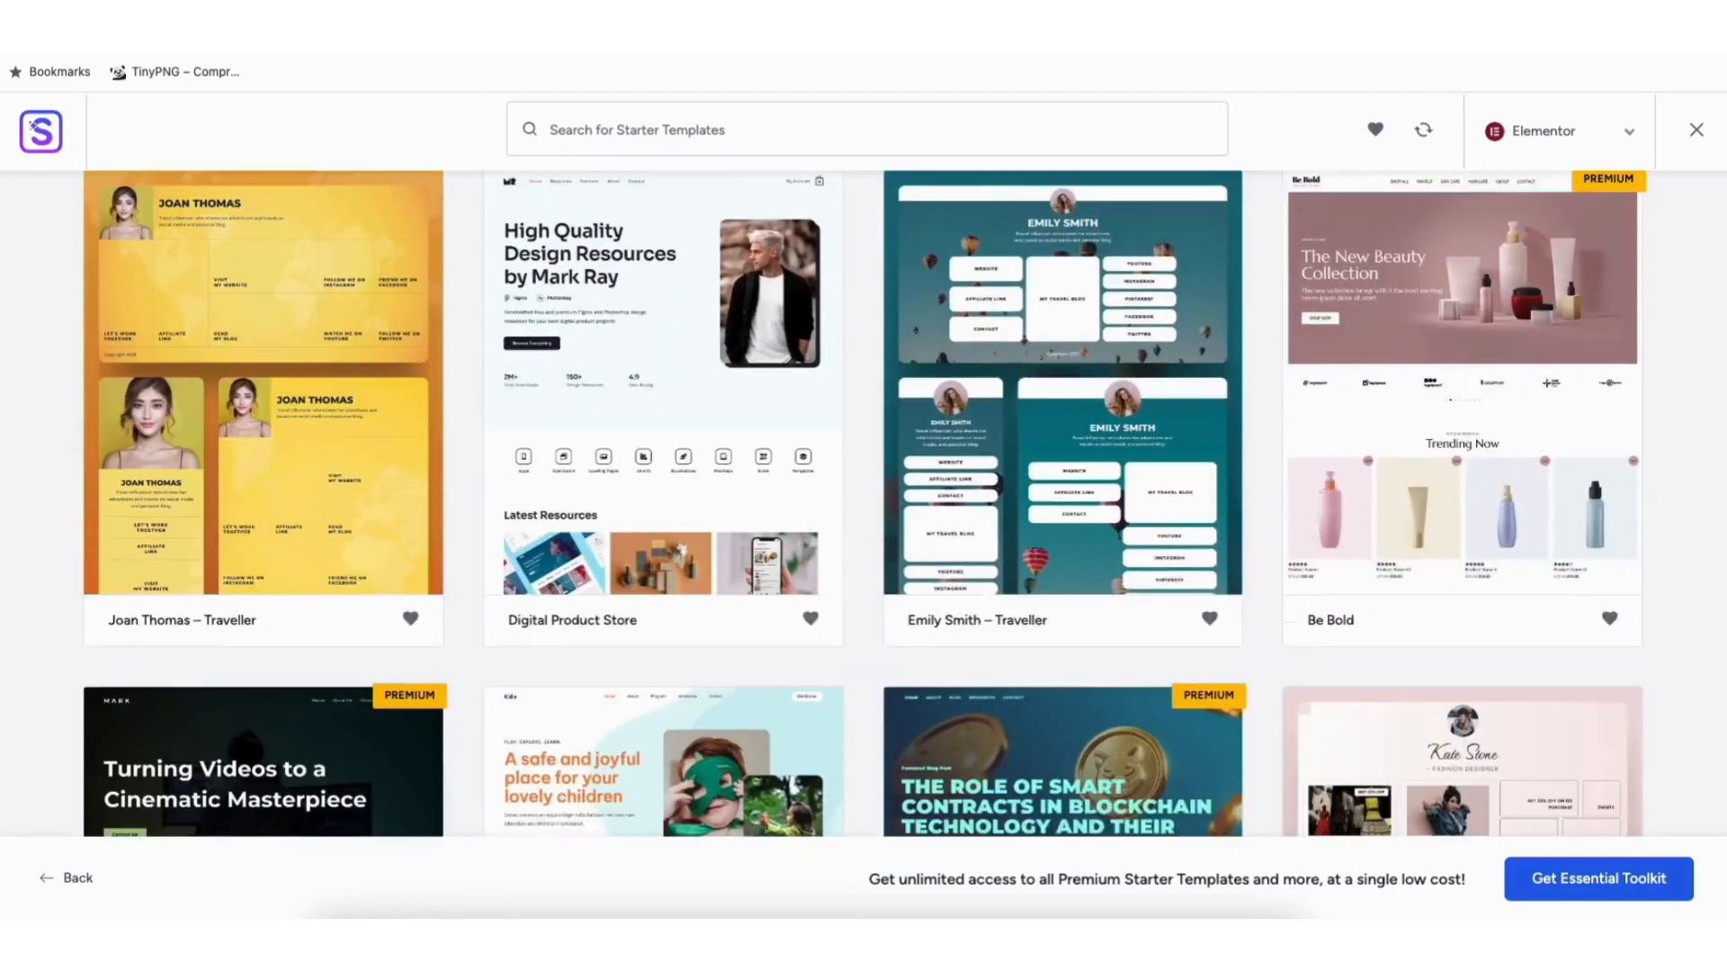
- Filter the Elementor starter templates by the E-Commerce category
scroll(864, 503, down, 8)
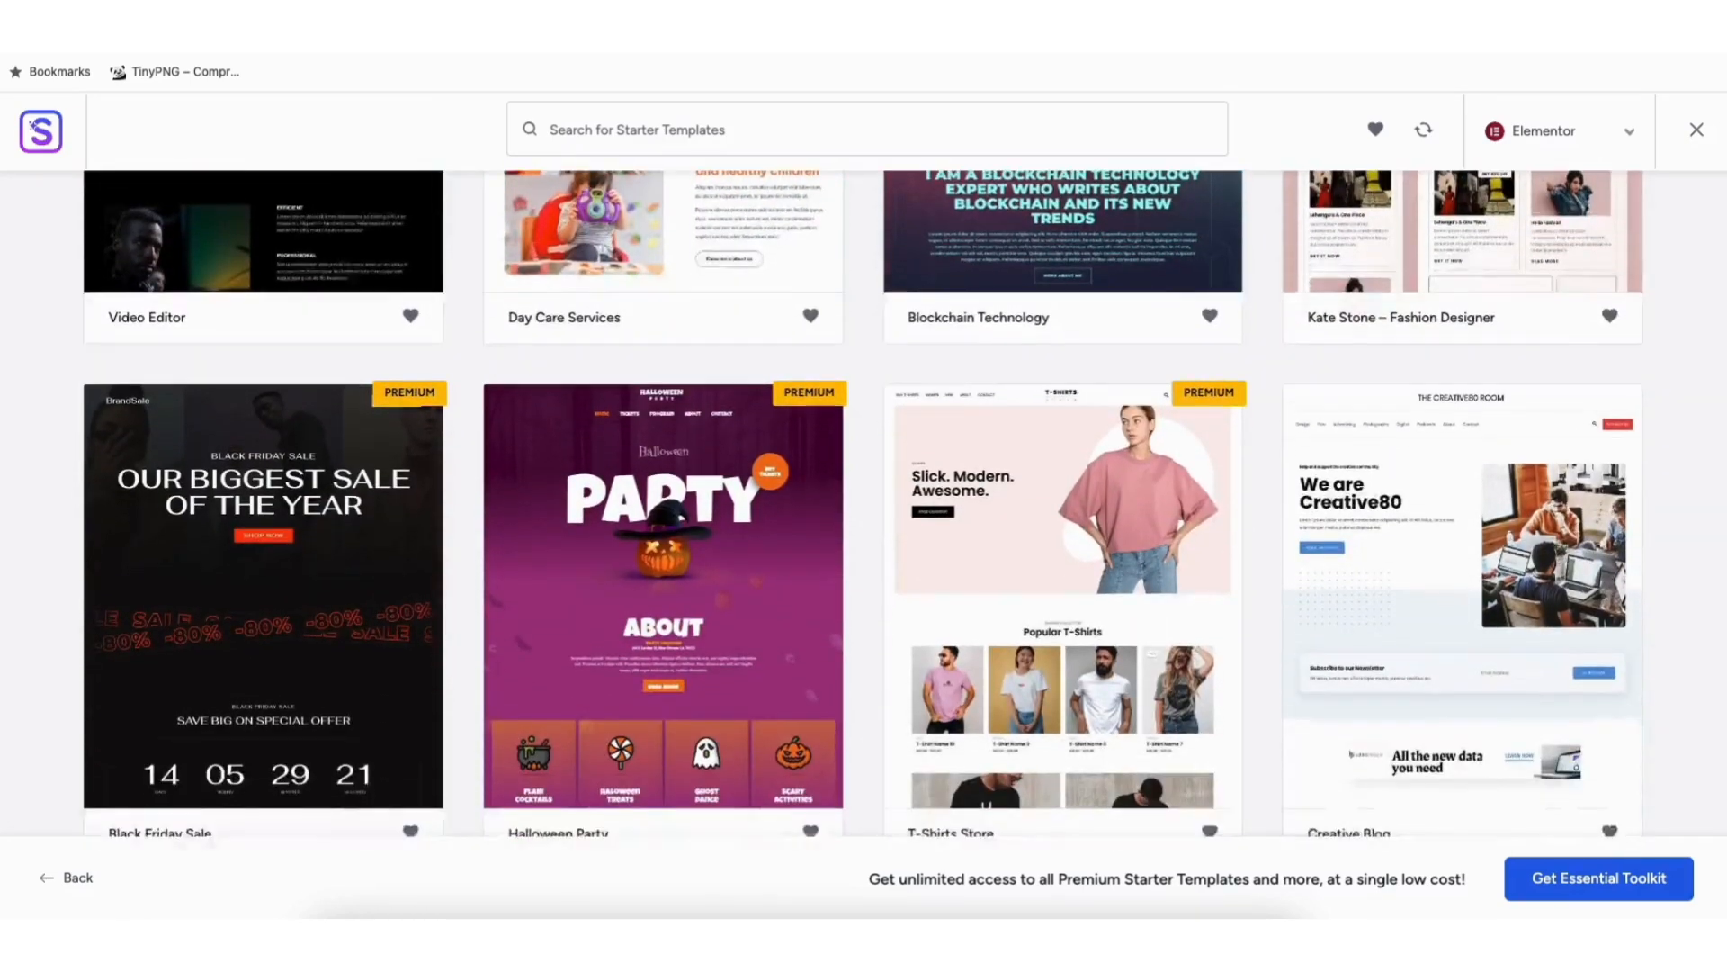
scroll(864, 504, down, 9)
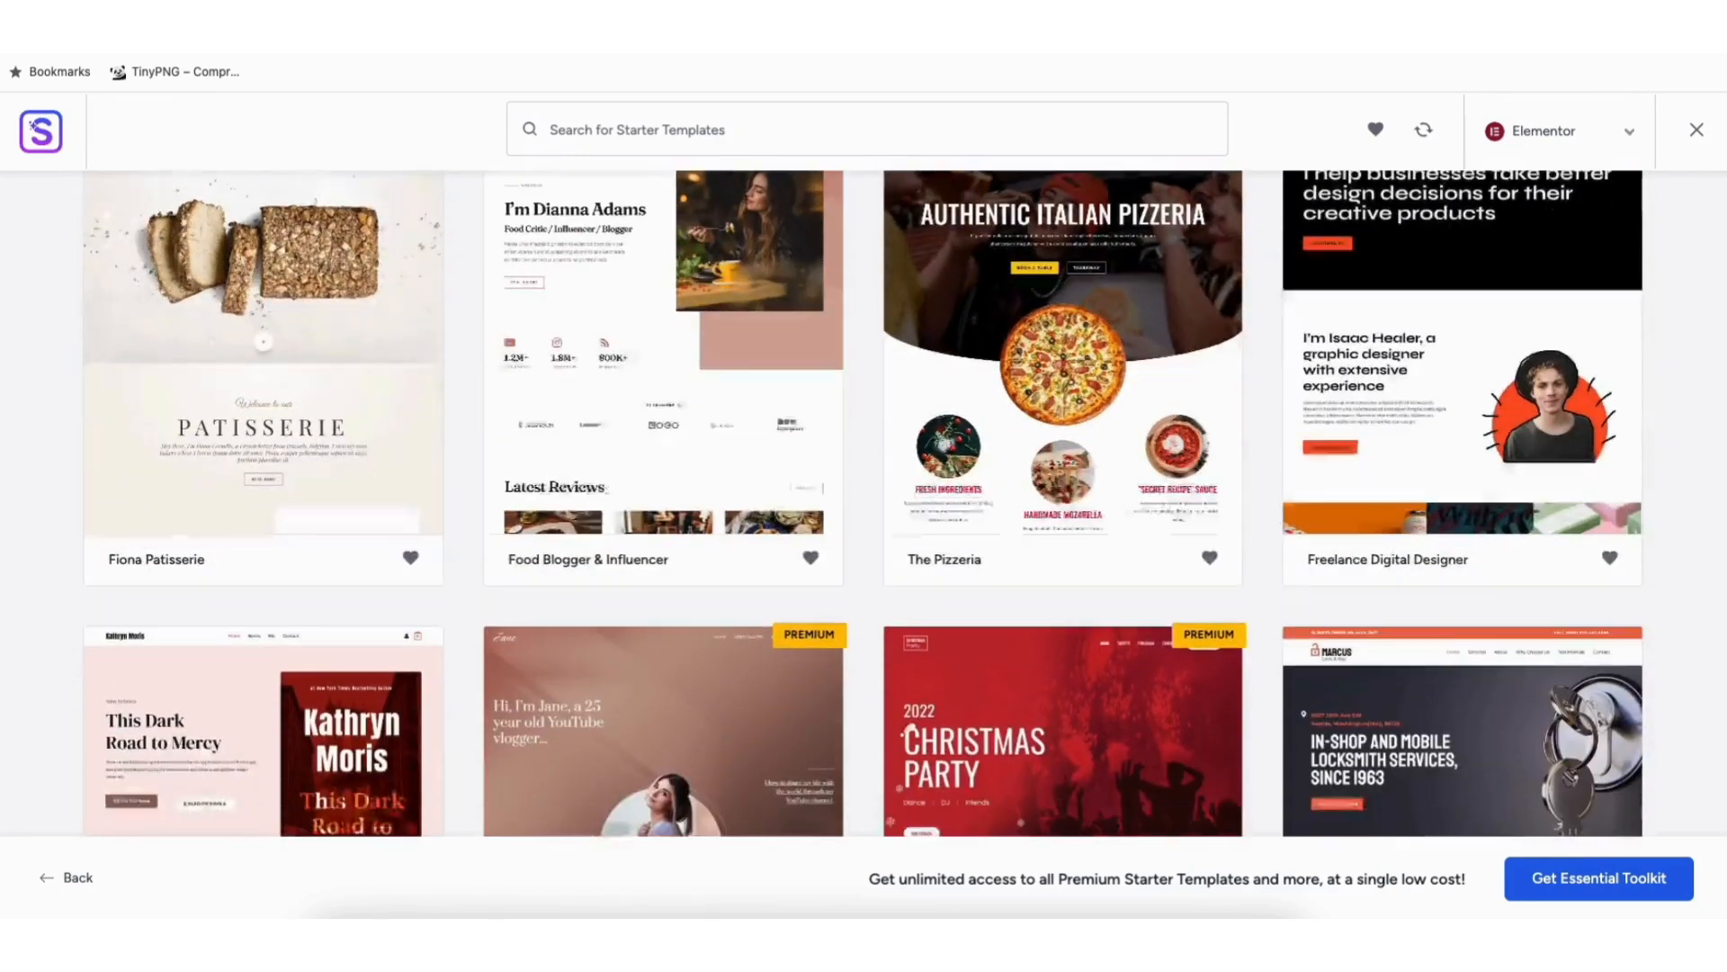
scroll(976, 409, down, 10)
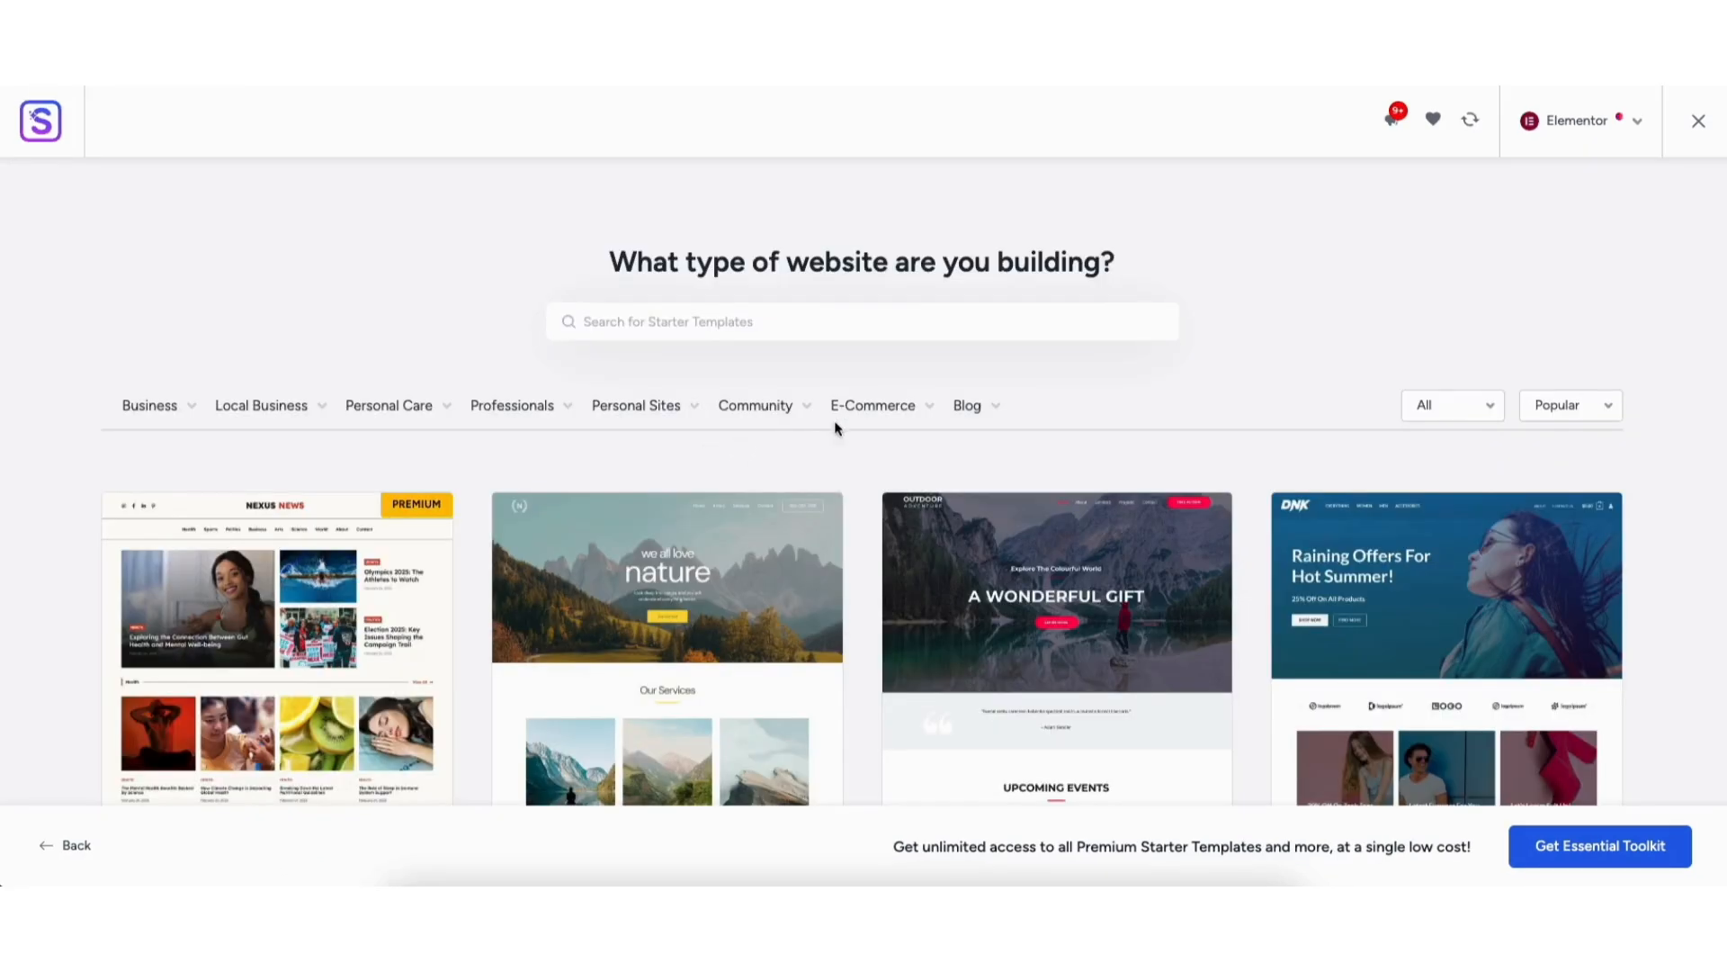
mouse_move(873, 414)
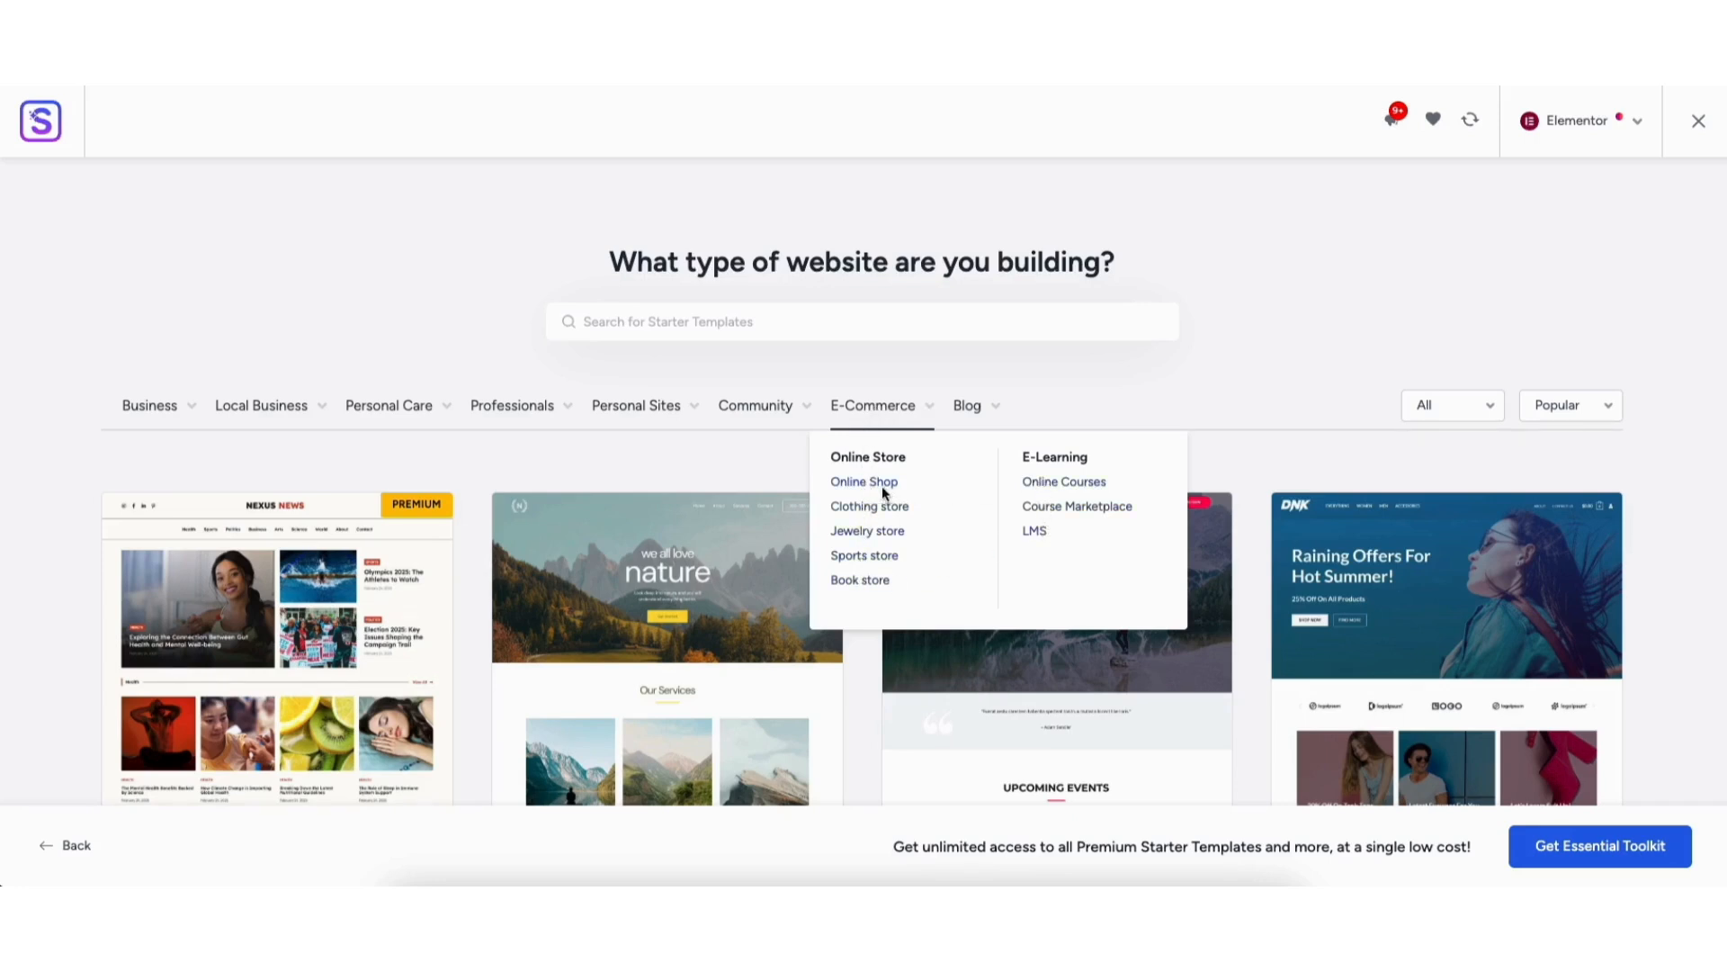
click(857, 404)
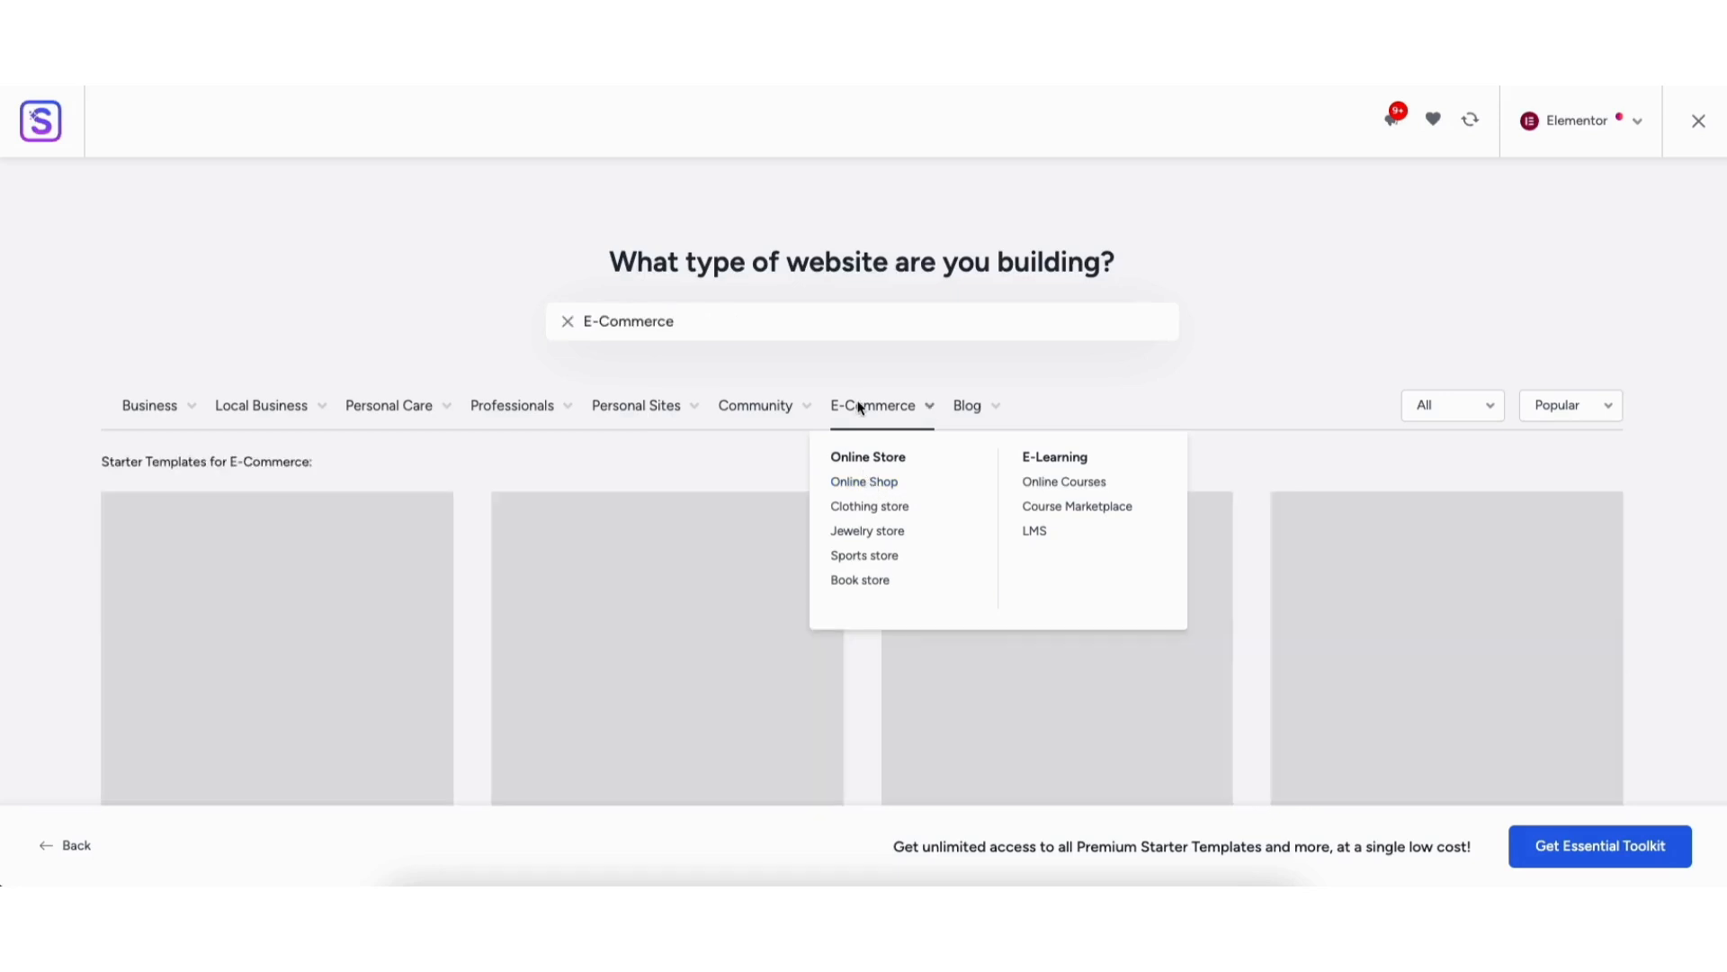
- Browse the E-Commerce starter templates and select the Brandstore template
scroll(862, 517, down, 10)
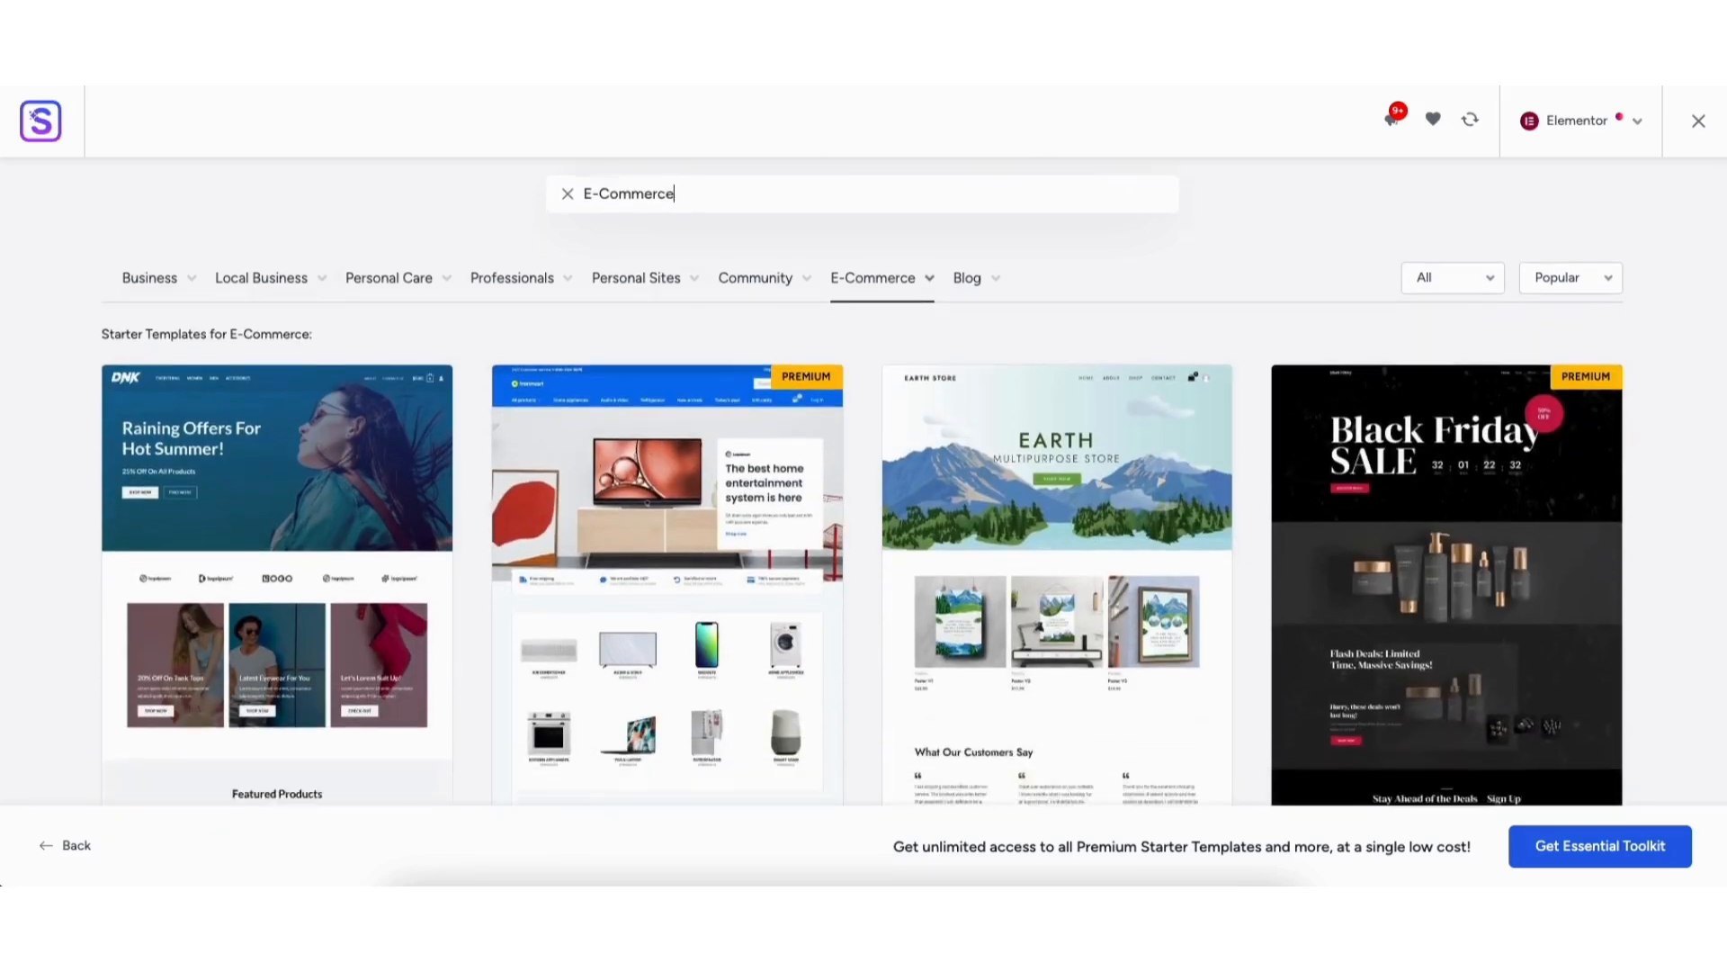
scroll(862, 481, down, 10)
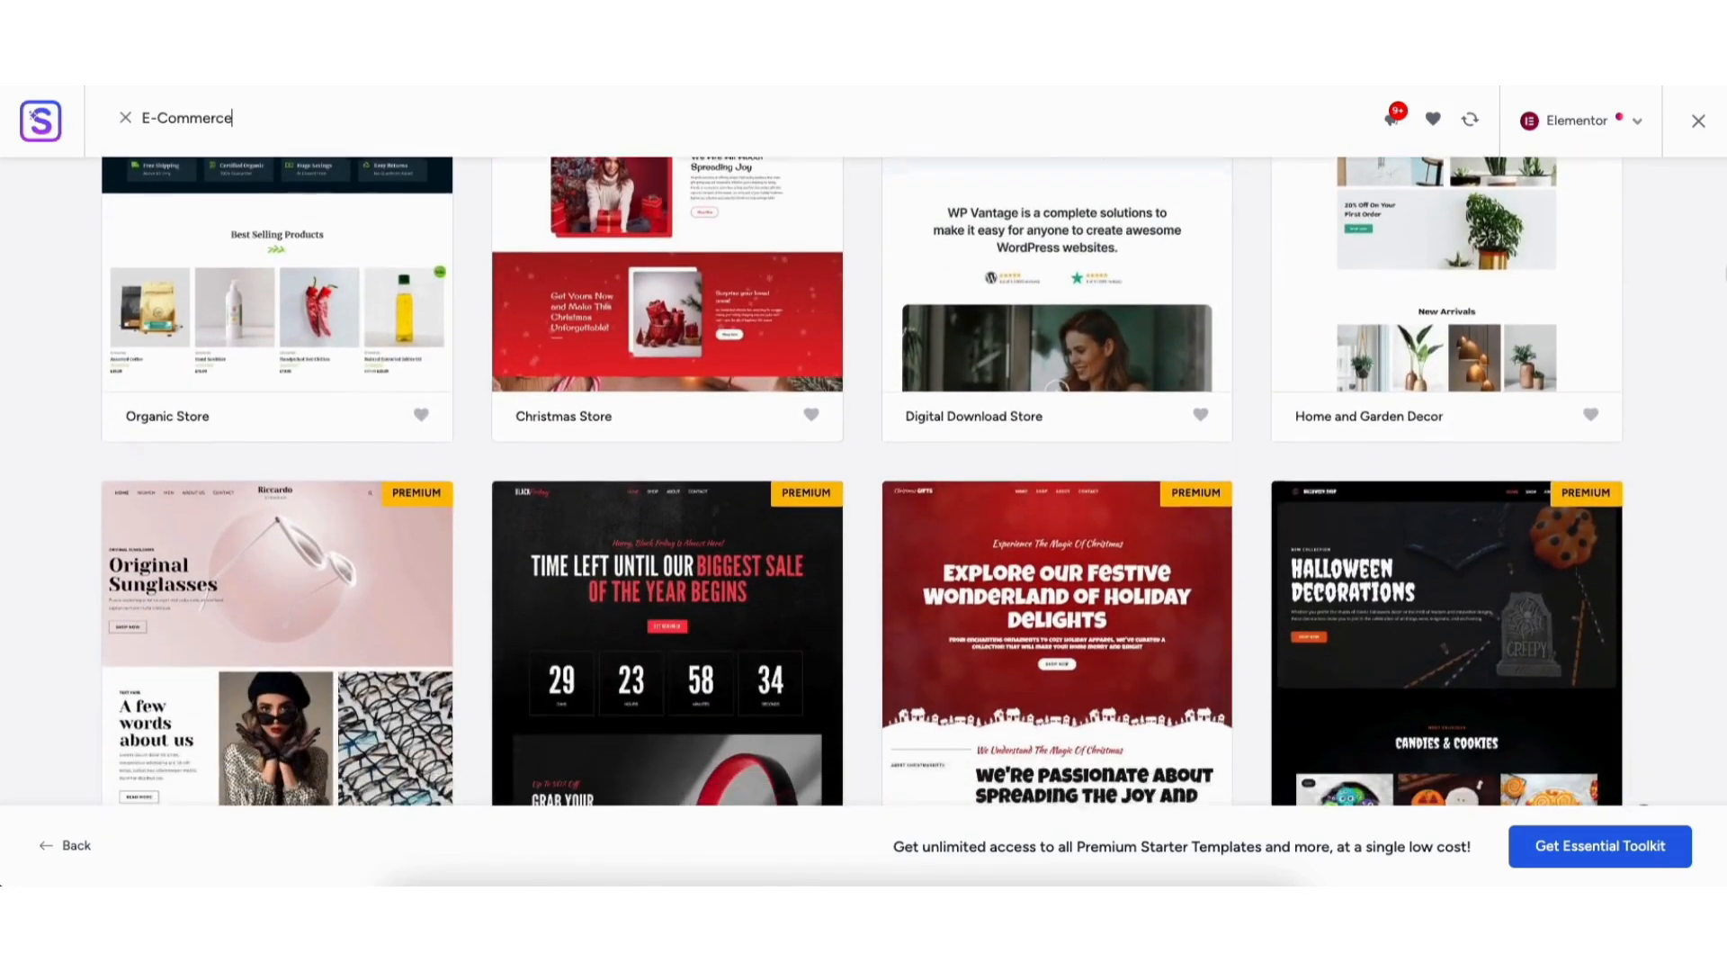
scroll(862, 481, down, 12)
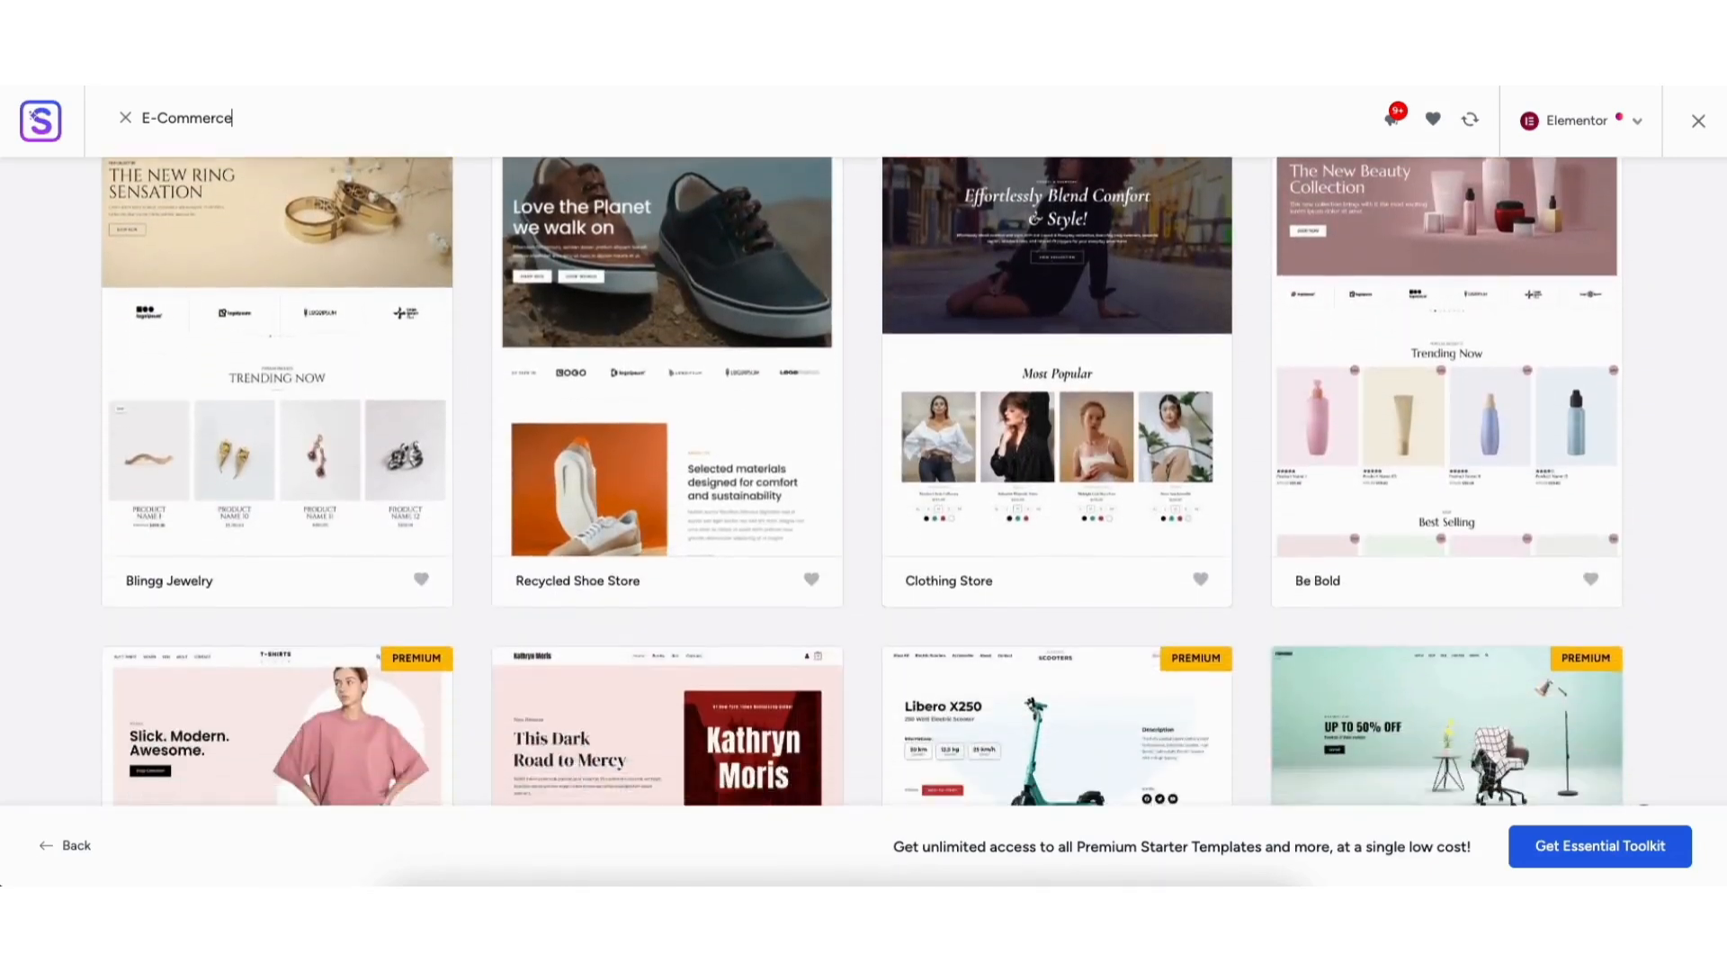
scroll(862, 481, down, 10)
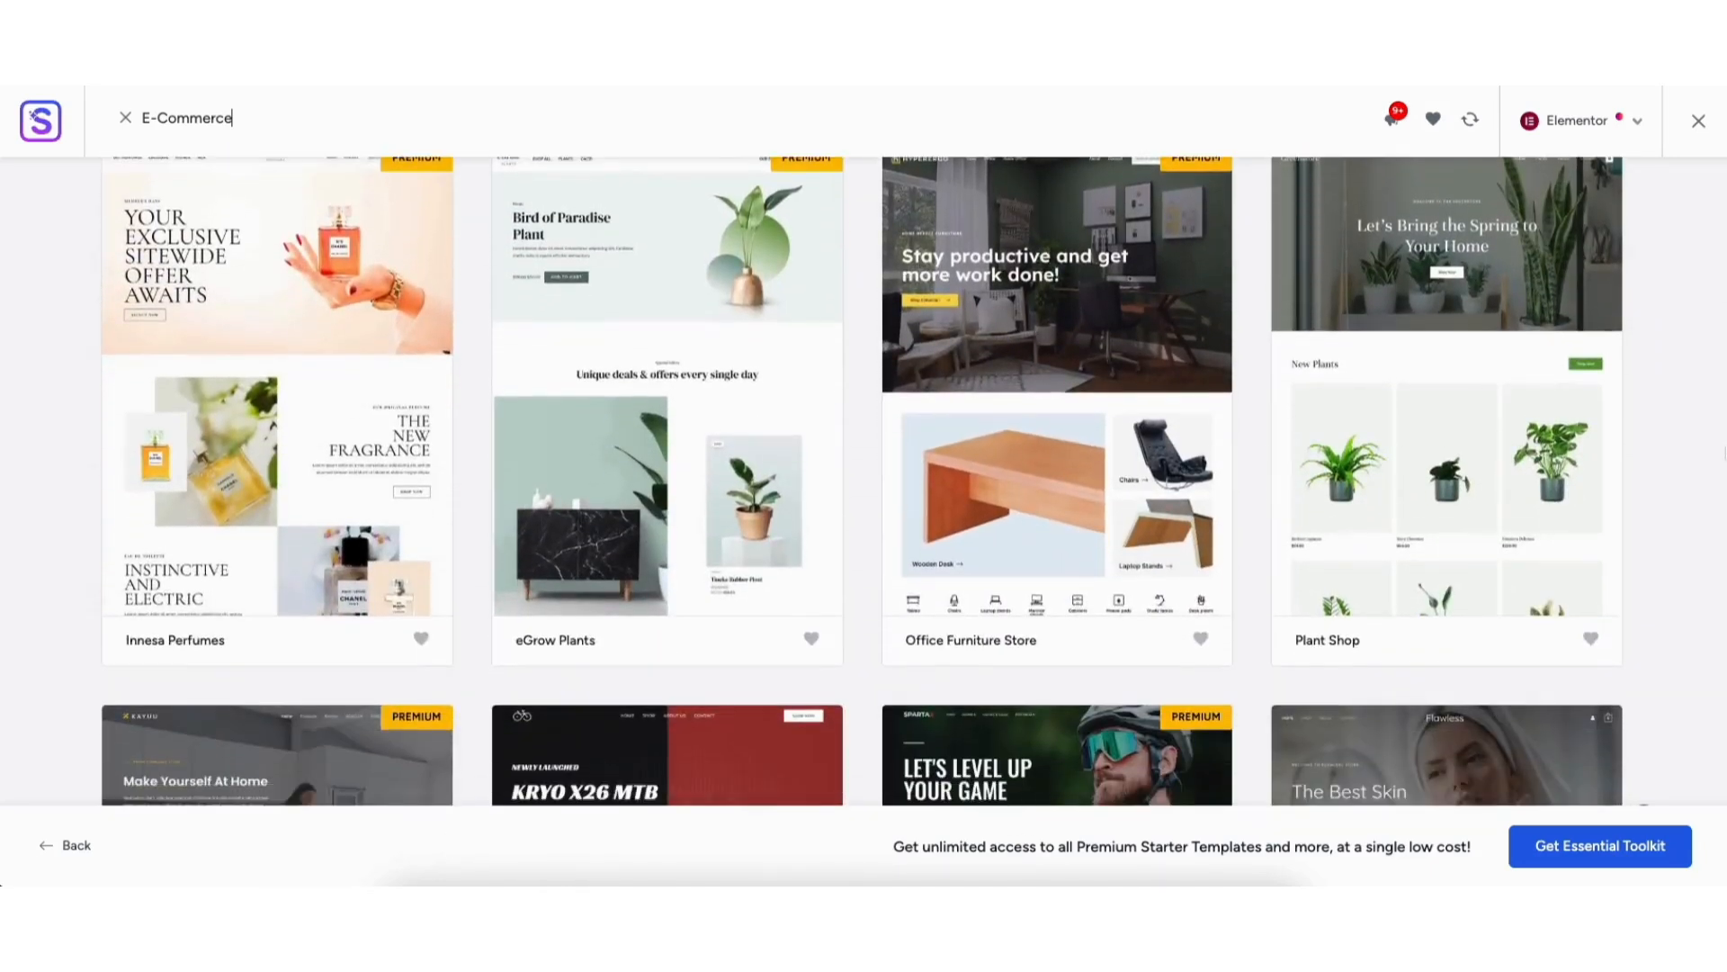
scroll(861, 481, up, 20)
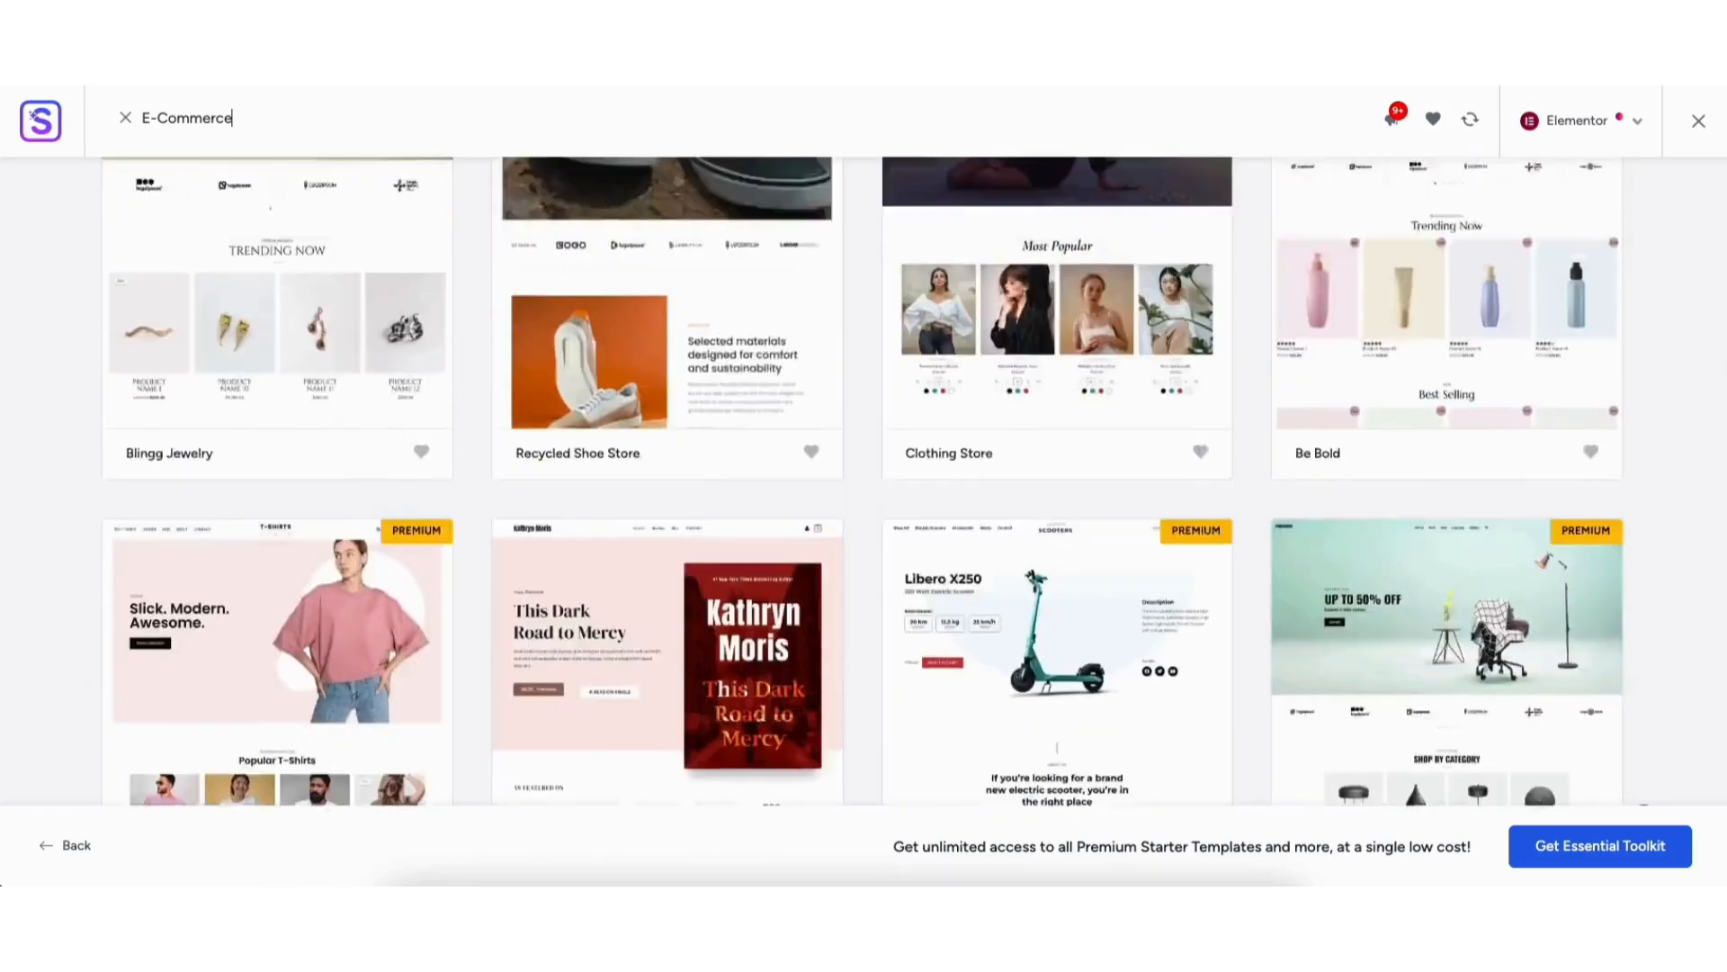
scroll(862, 481, down, 2)
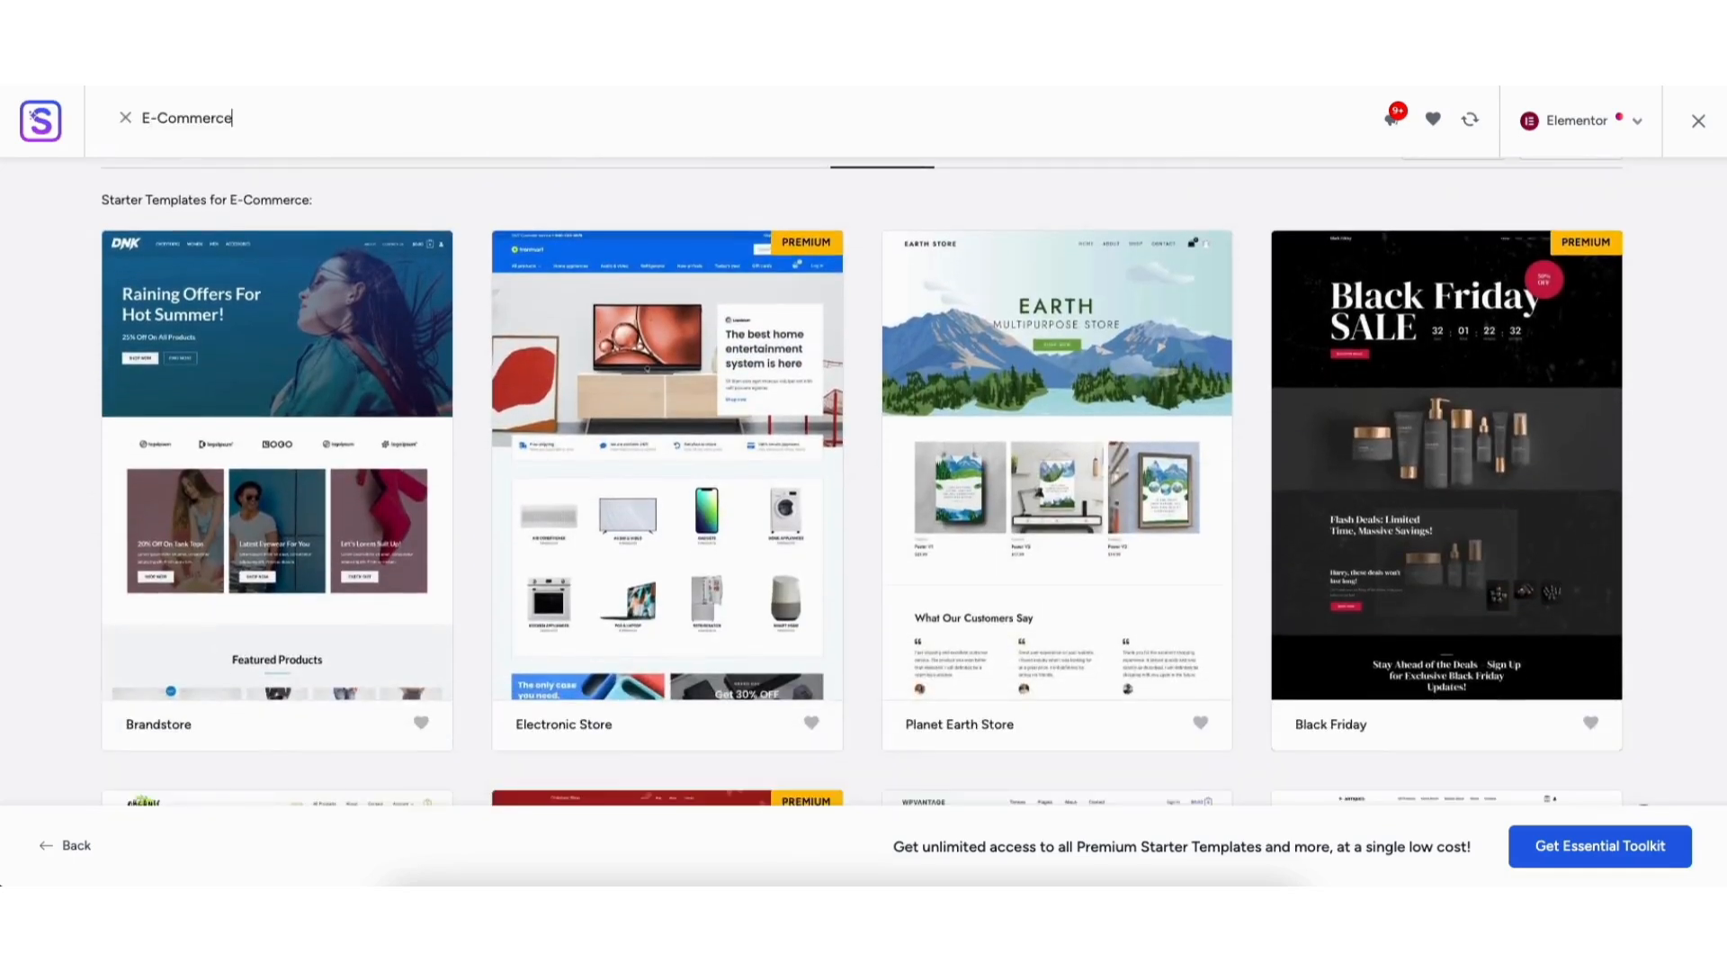
click(211, 442)
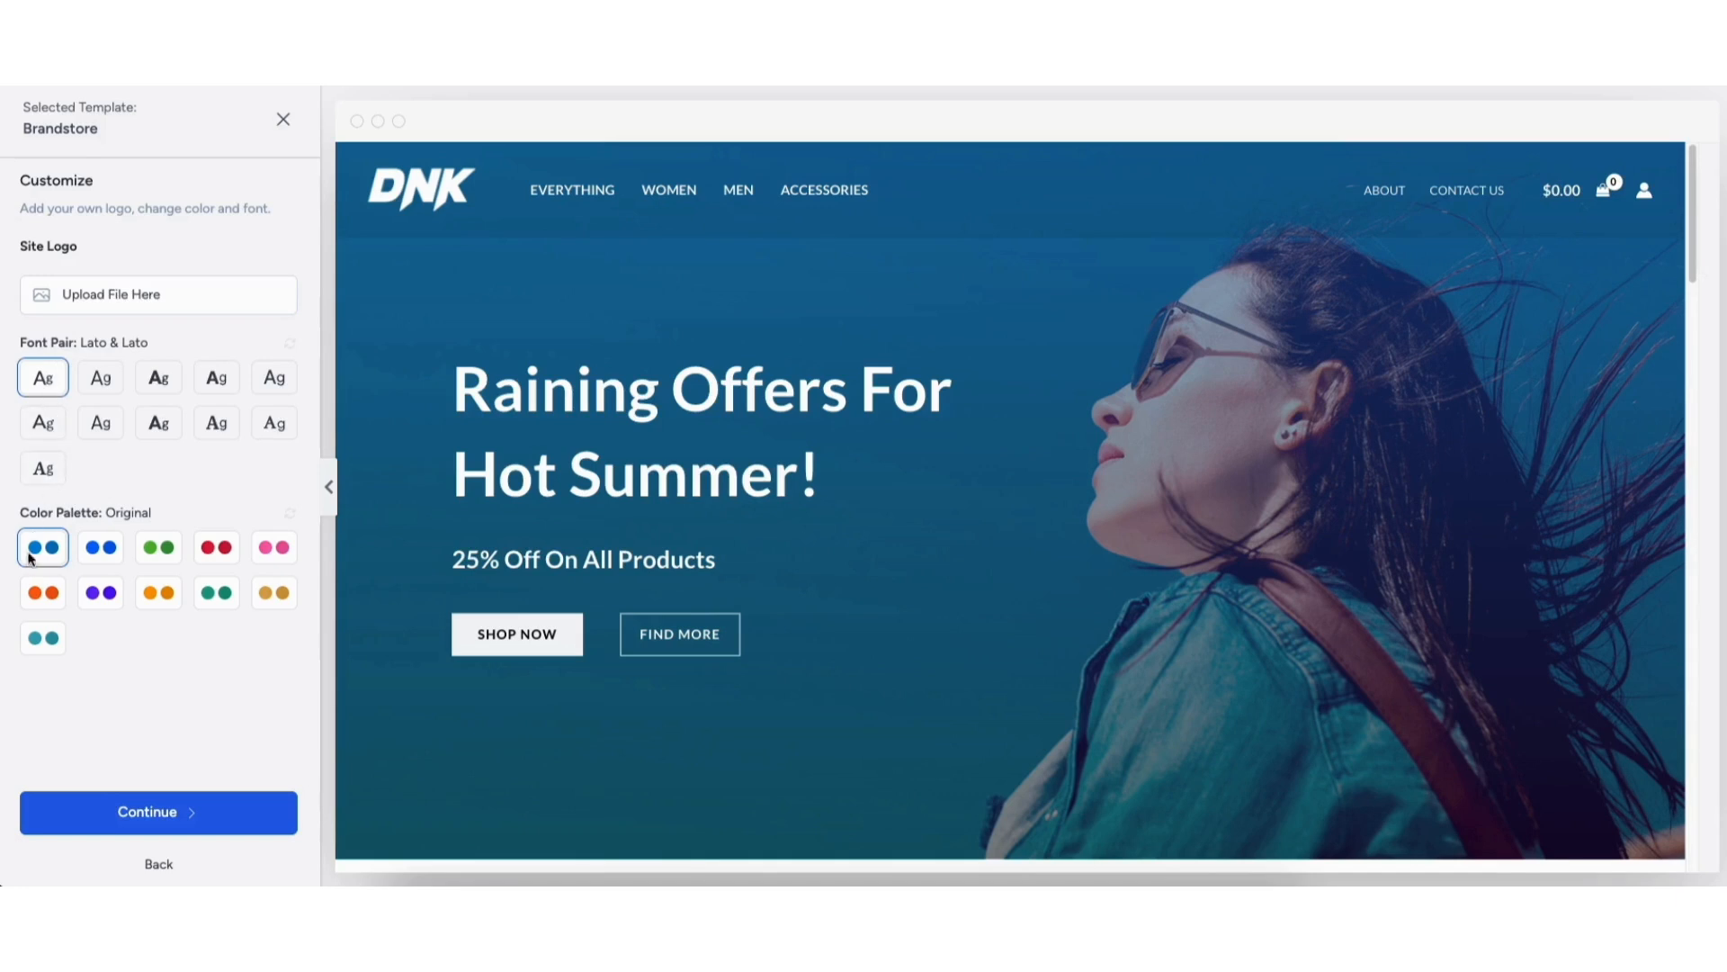
- Try the alternative color palettes on the Brandstore template and go back to the Original palette
click(106, 551)
click(164, 551)
click(234, 554)
click(267, 552)
click(267, 591)
click(230, 593)
click(162, 596)
click(104, 596)
click(45, 596)
click(45, 637)
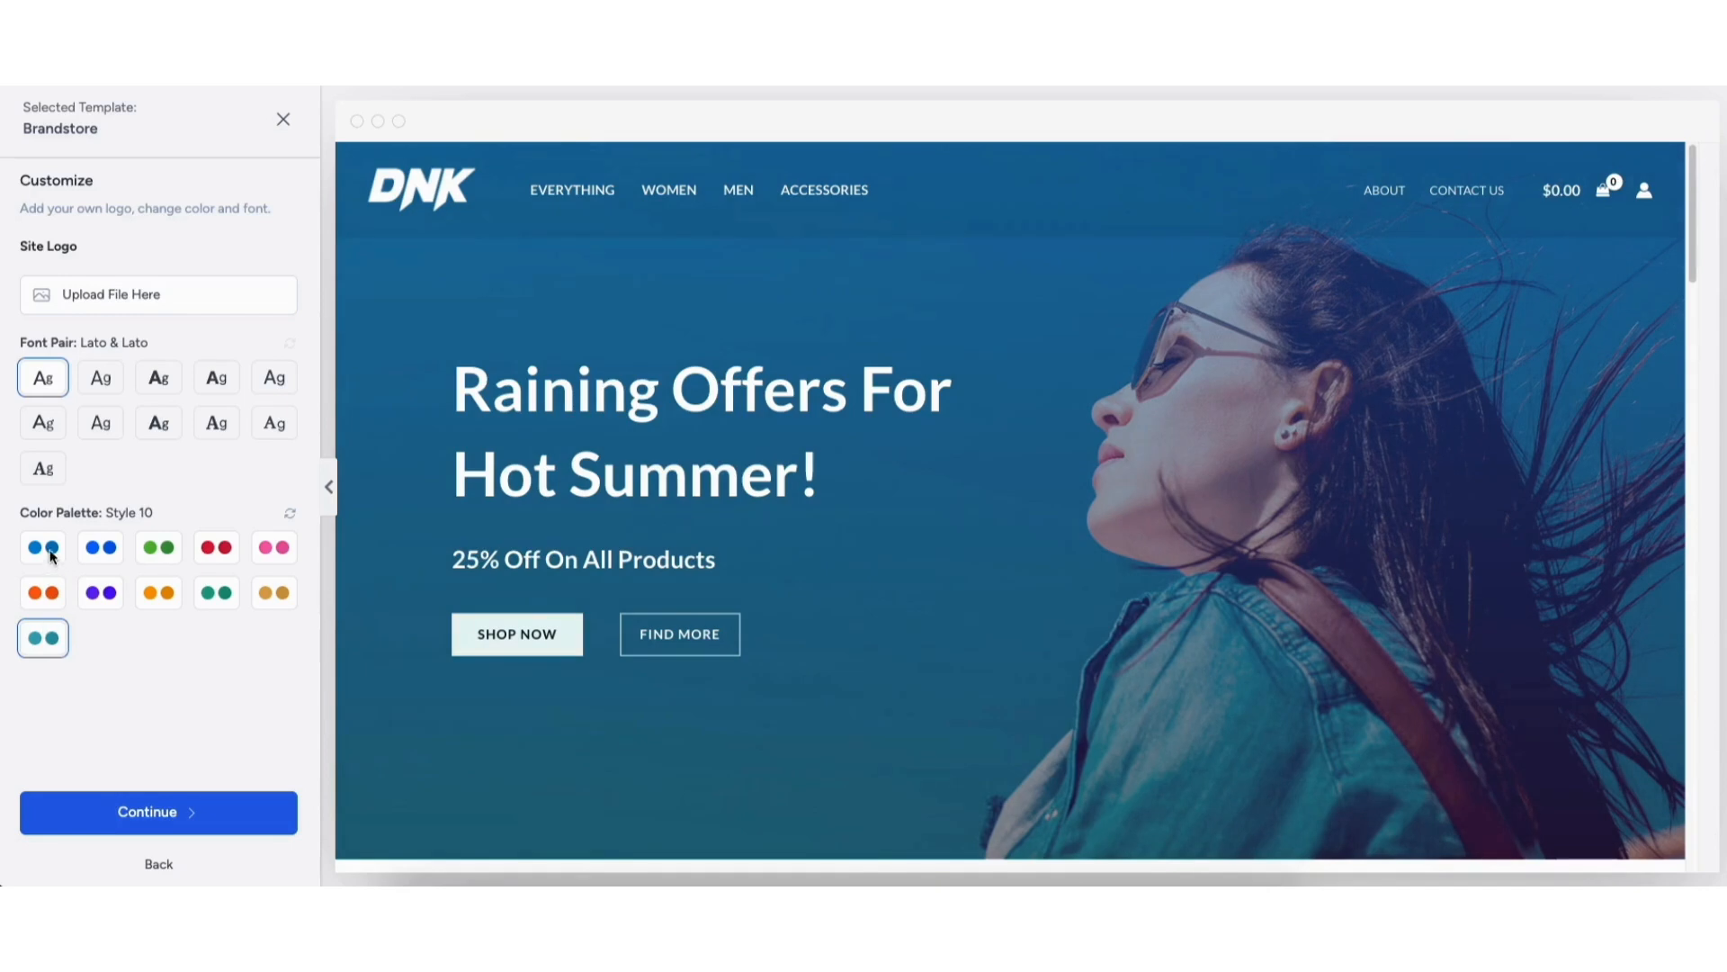
click(51, 551)
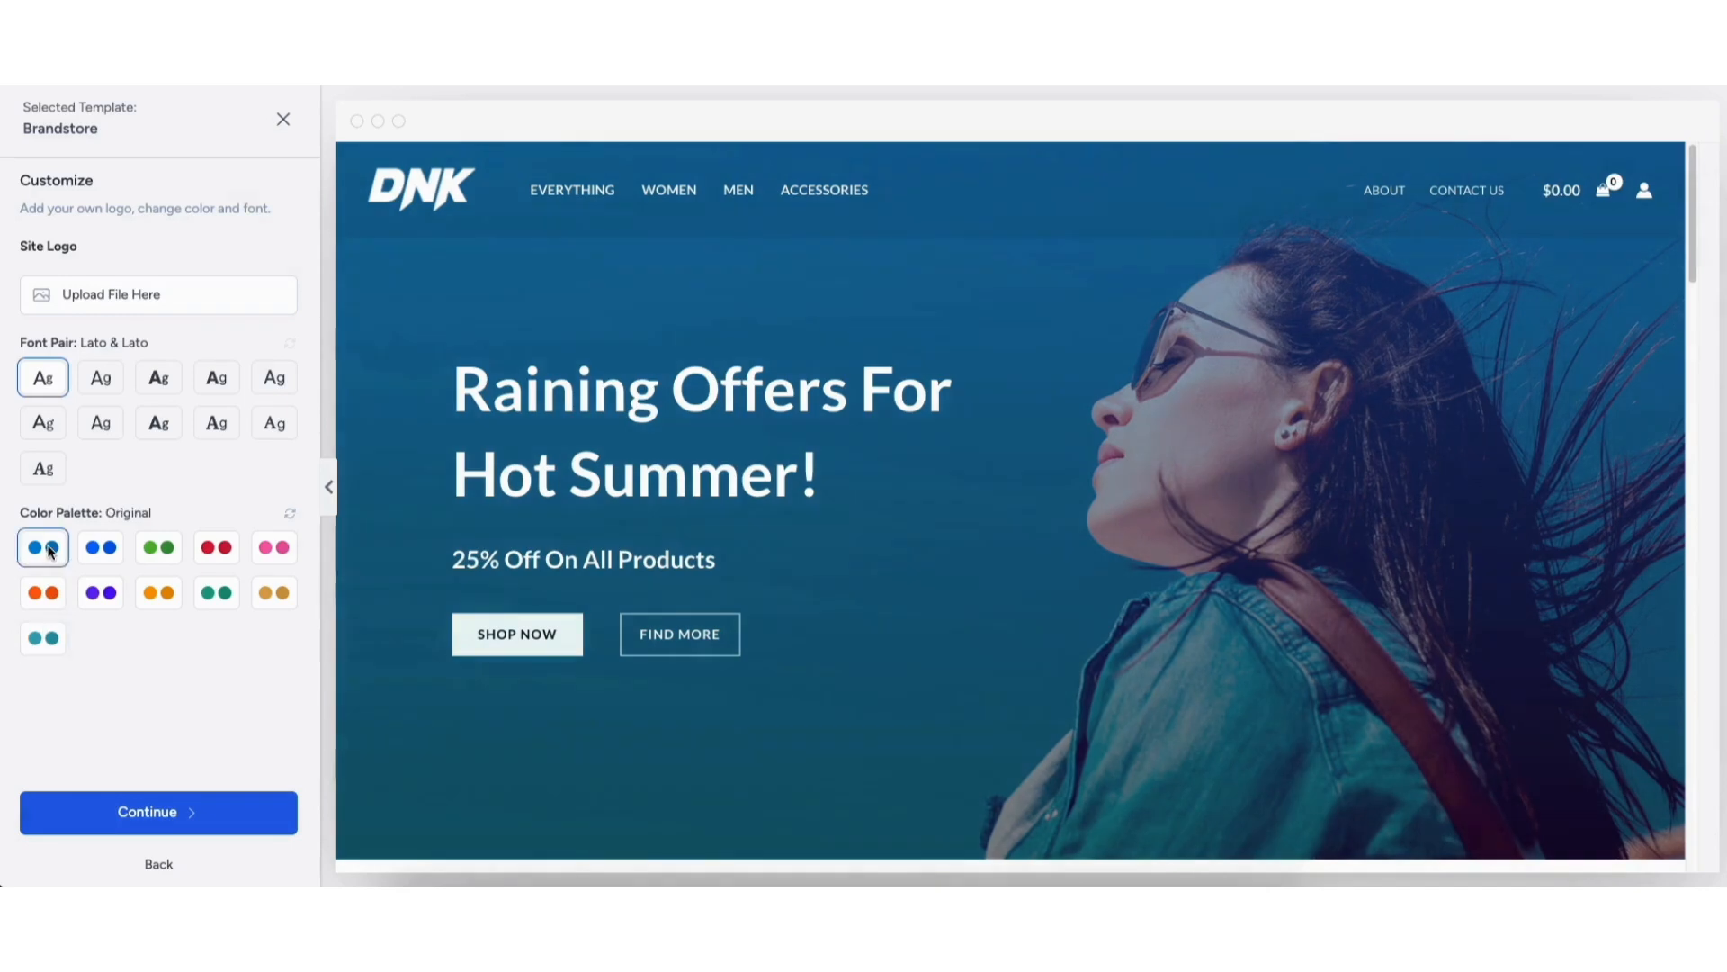
- Accept the template's logo, font and color settings and confirm the preselected website features with WooCommerce for eCommerce
click(143, 815)
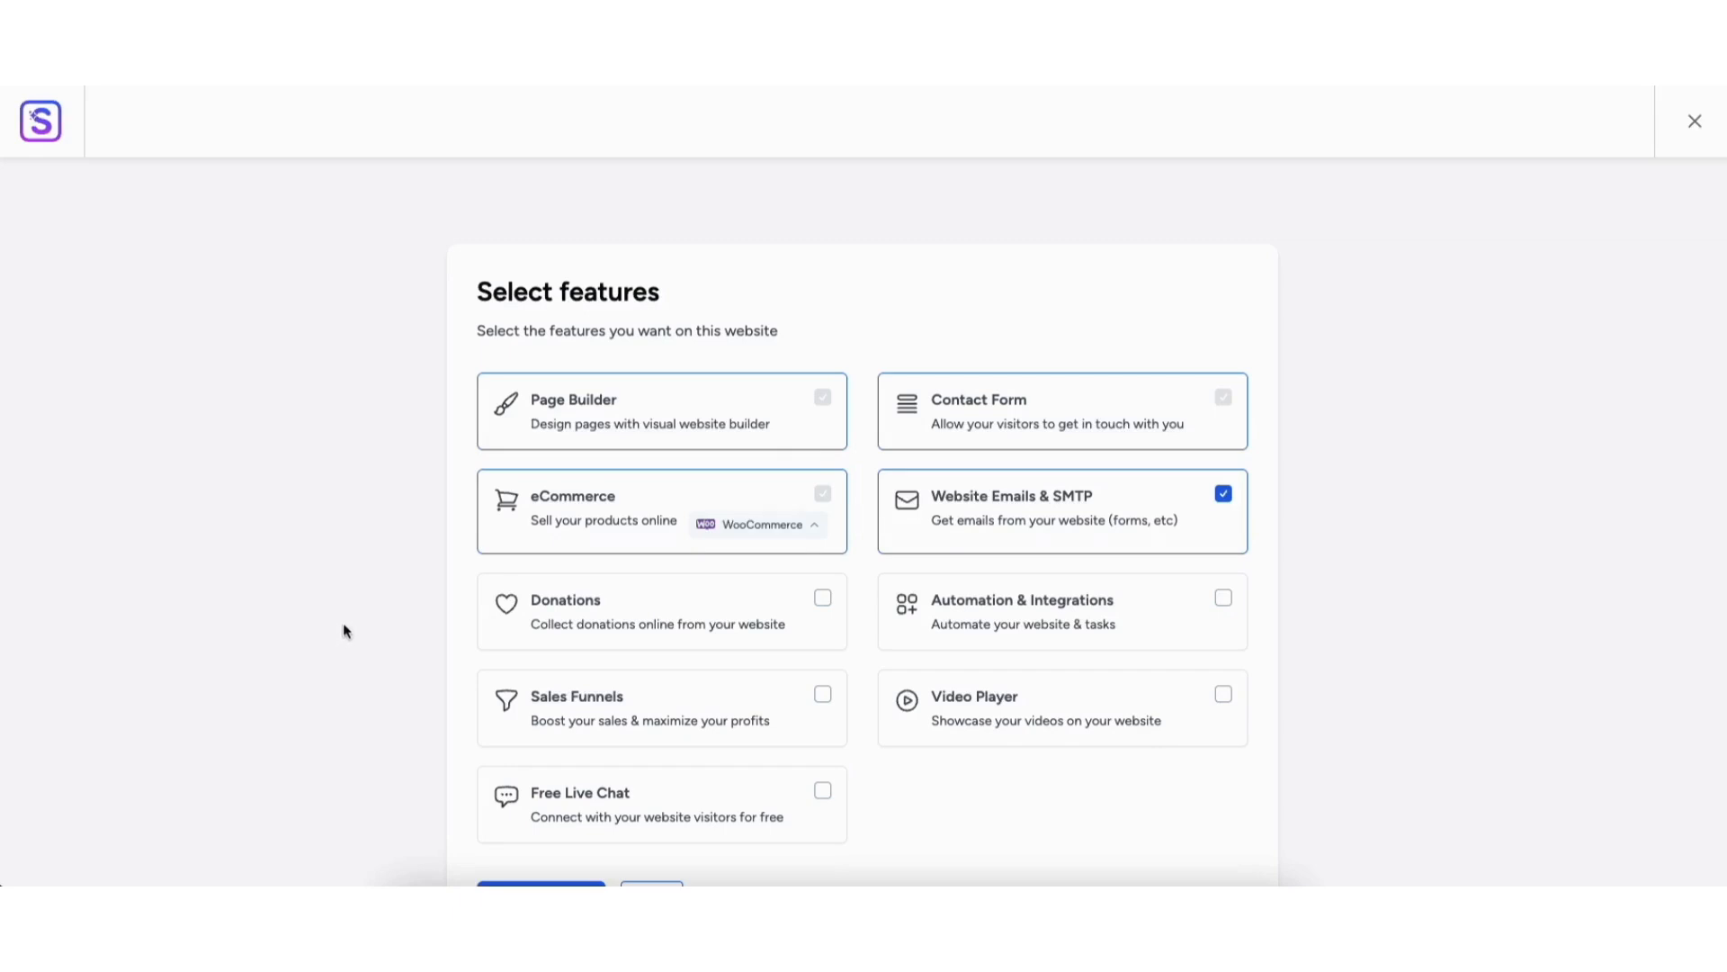
click(819, 604)
click(825, 604)
click(803, 529)
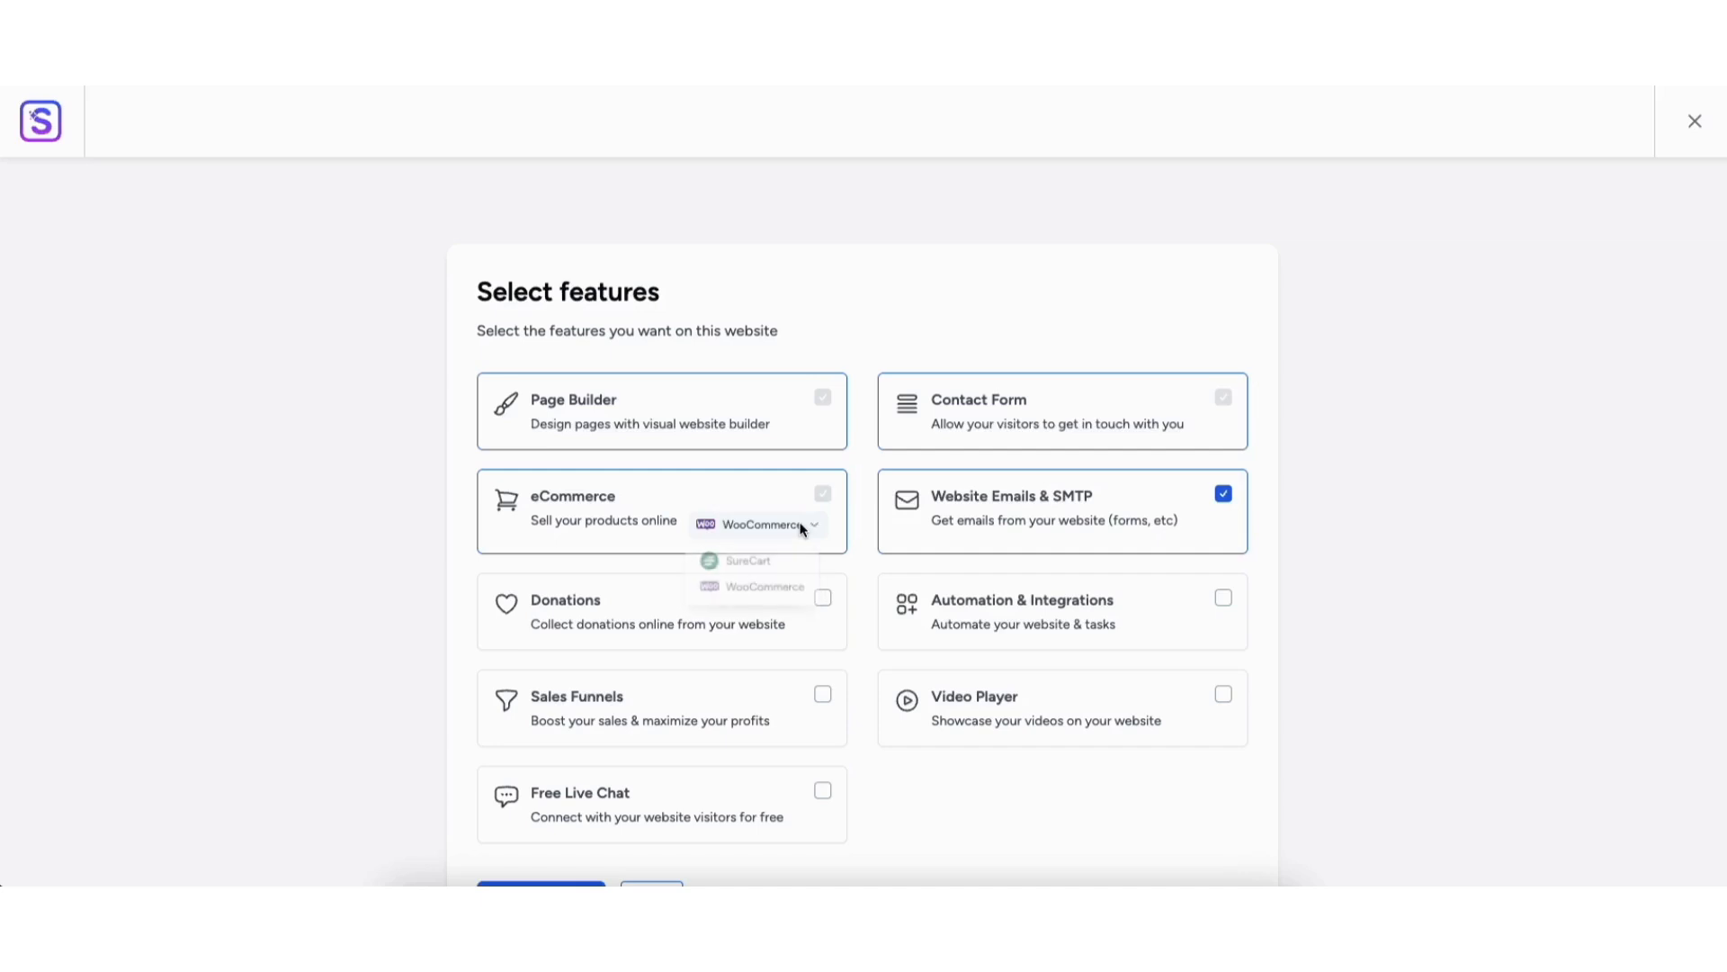
click(779, 589)
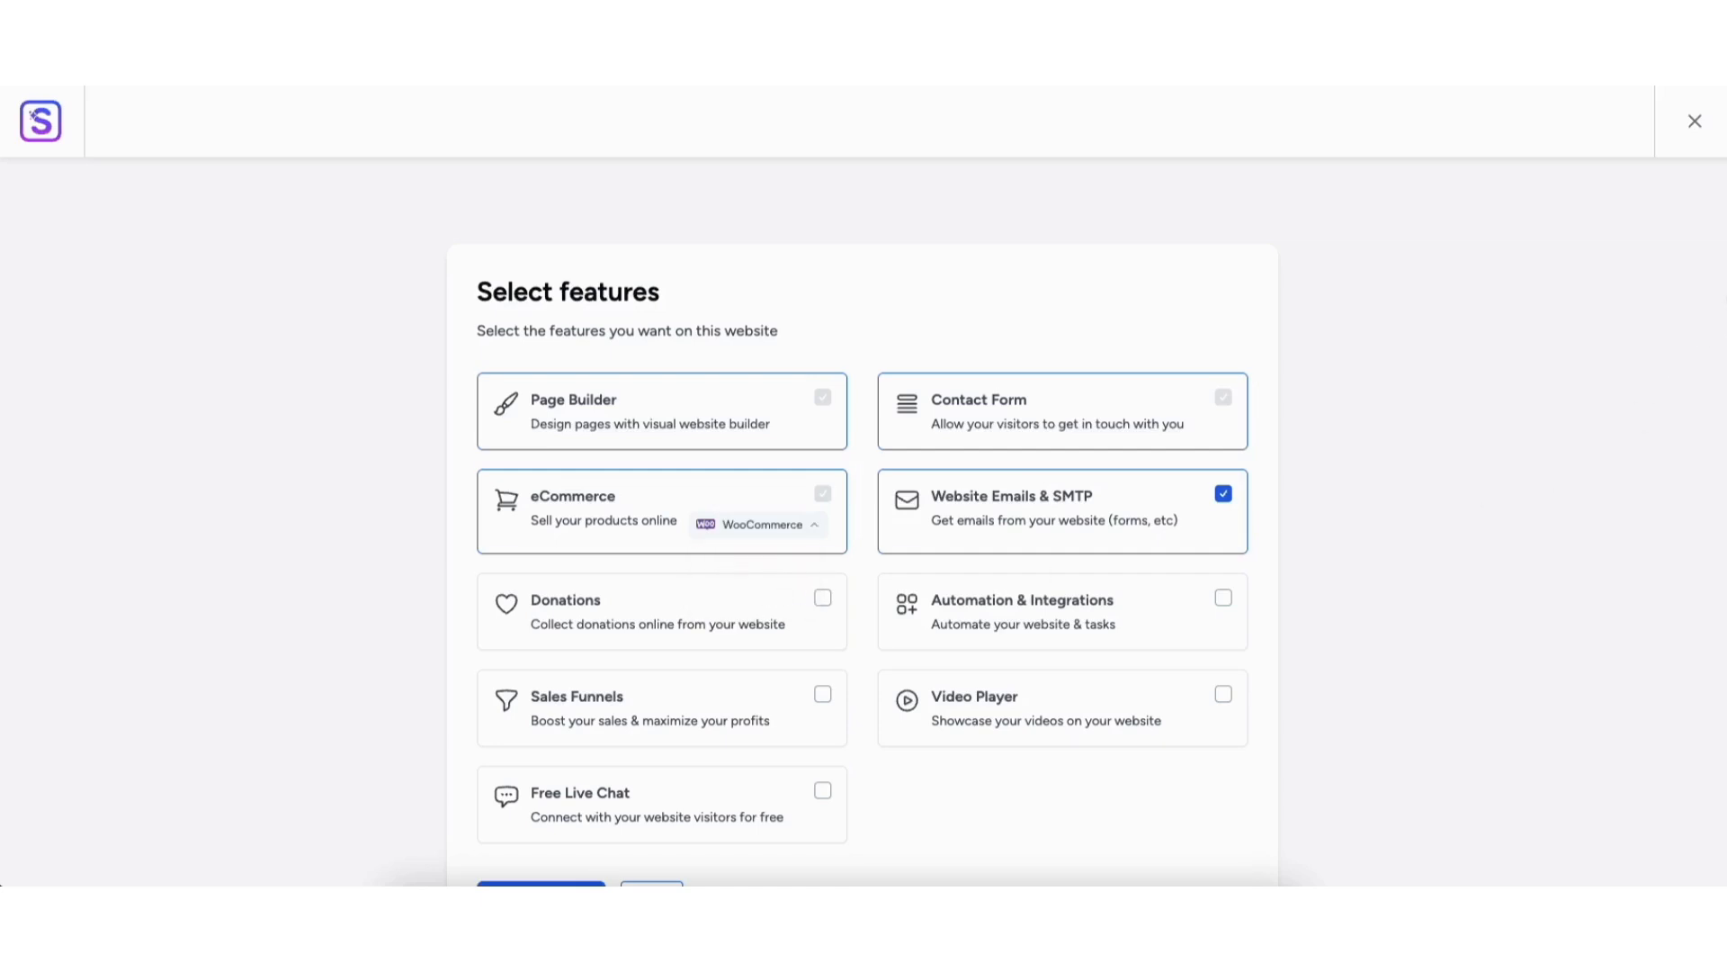
scroll(1720, 374, down, 1)
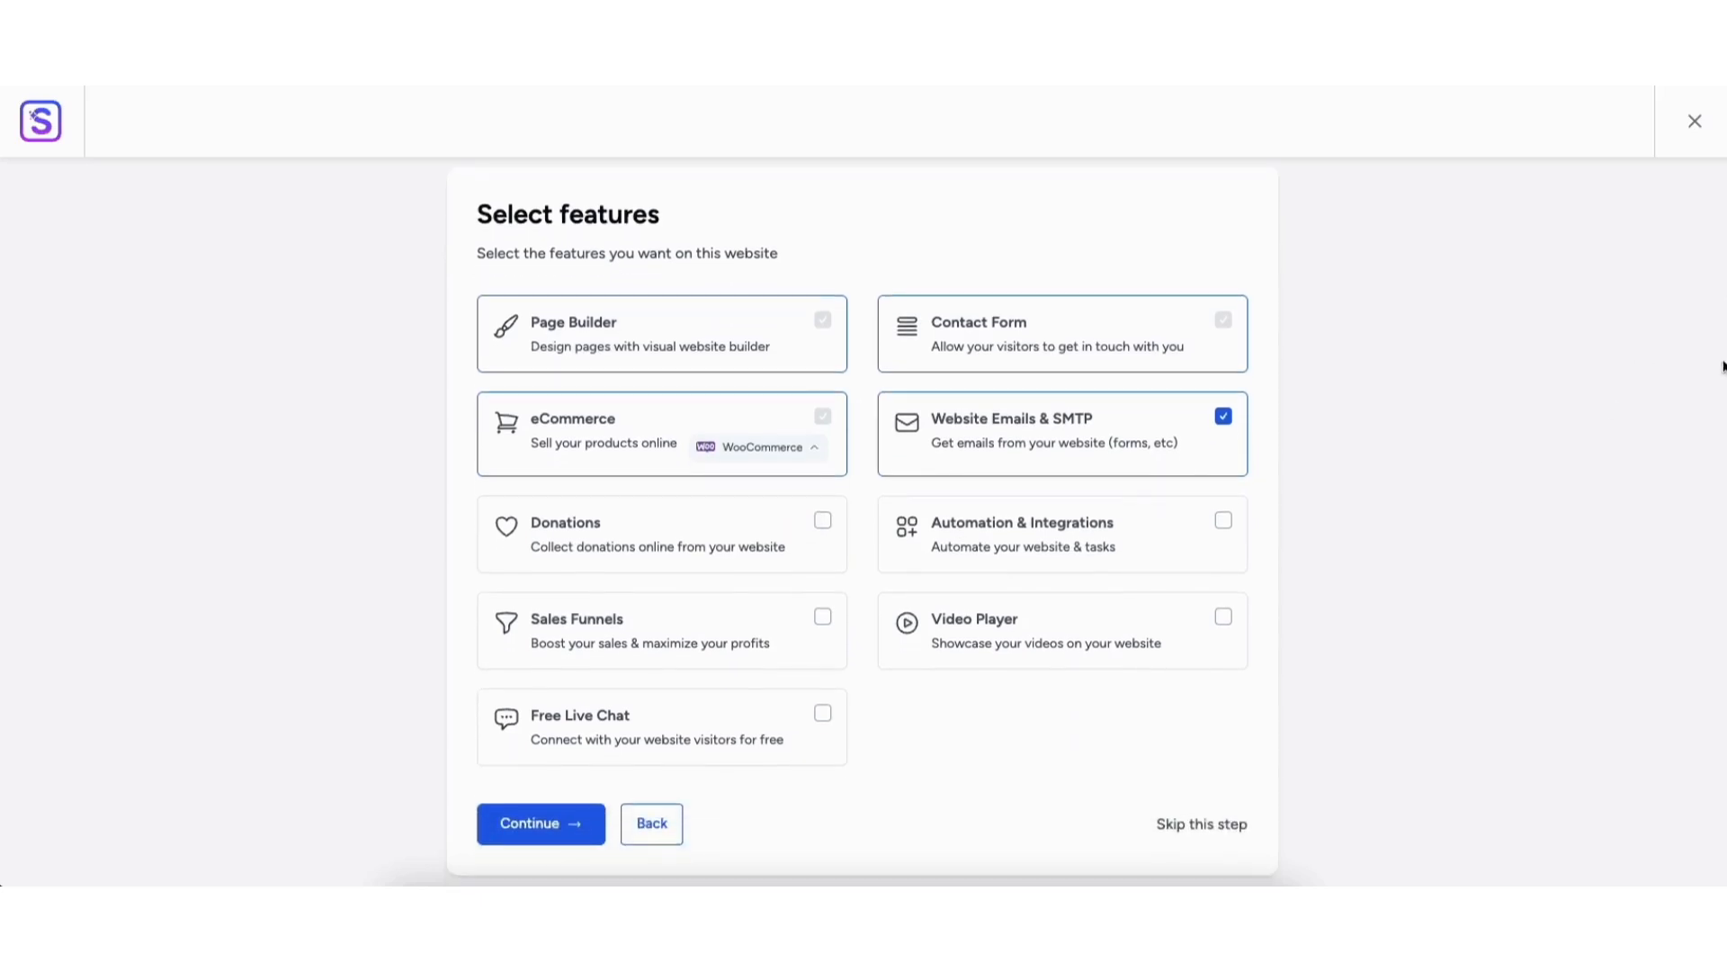
click(534, 832)
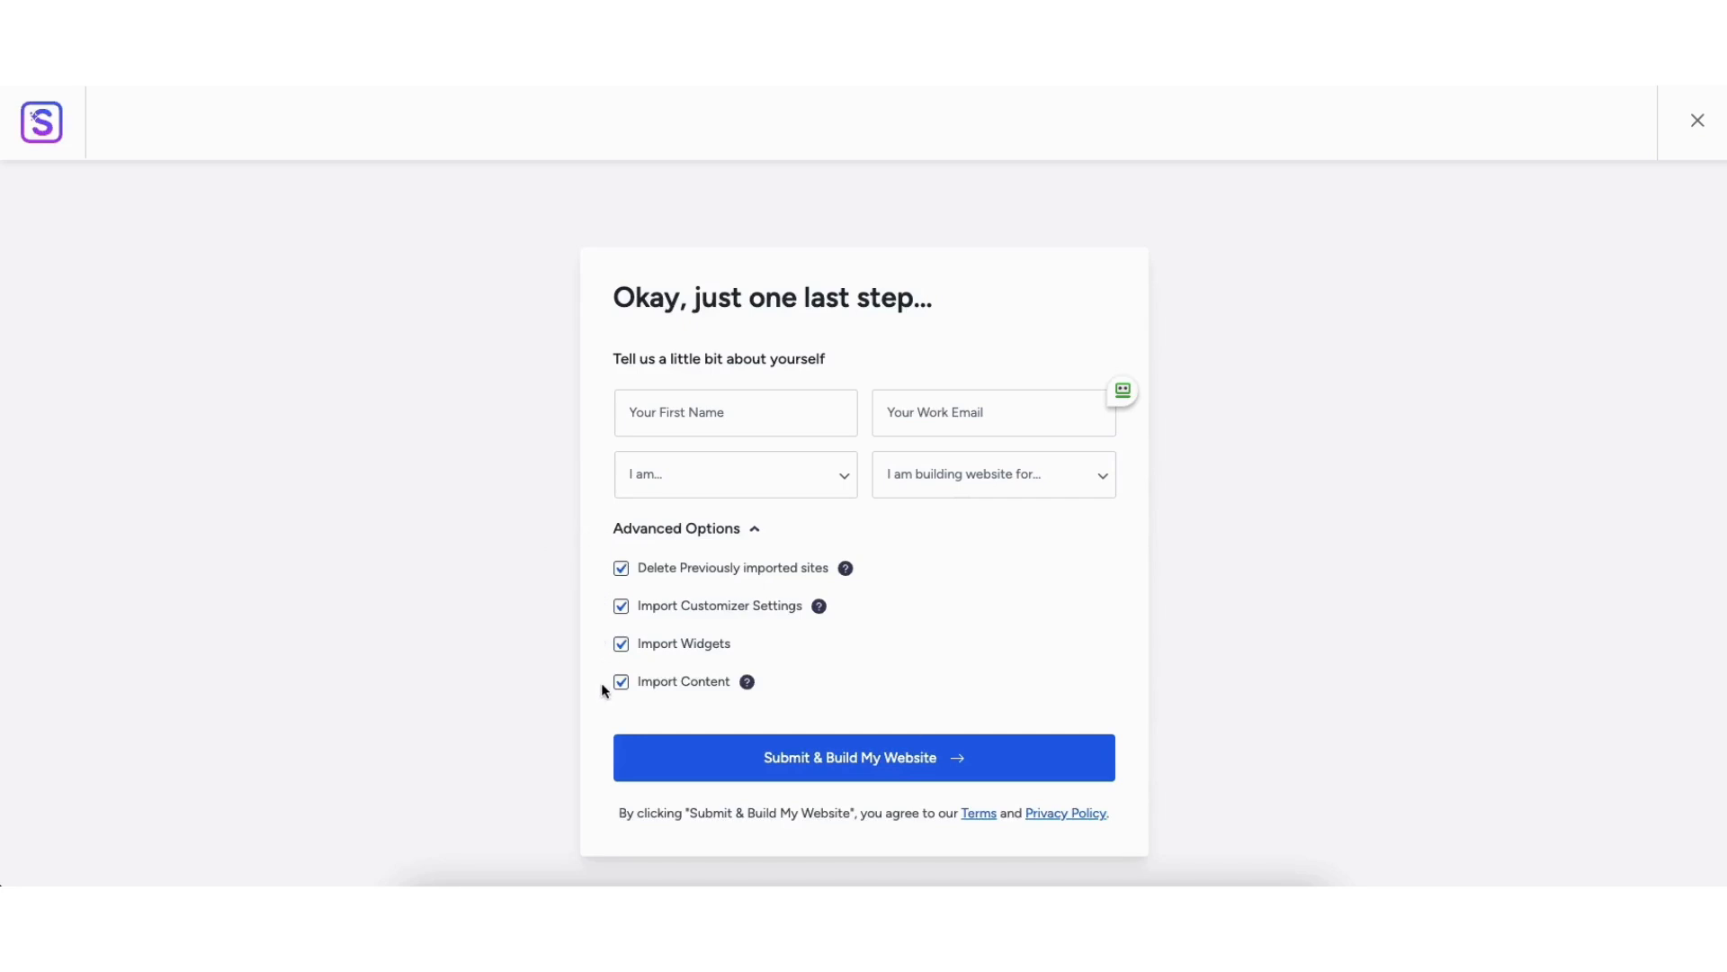
- Build the website with all the import options enabled and review the new home page down to its footer
click(850, 761)
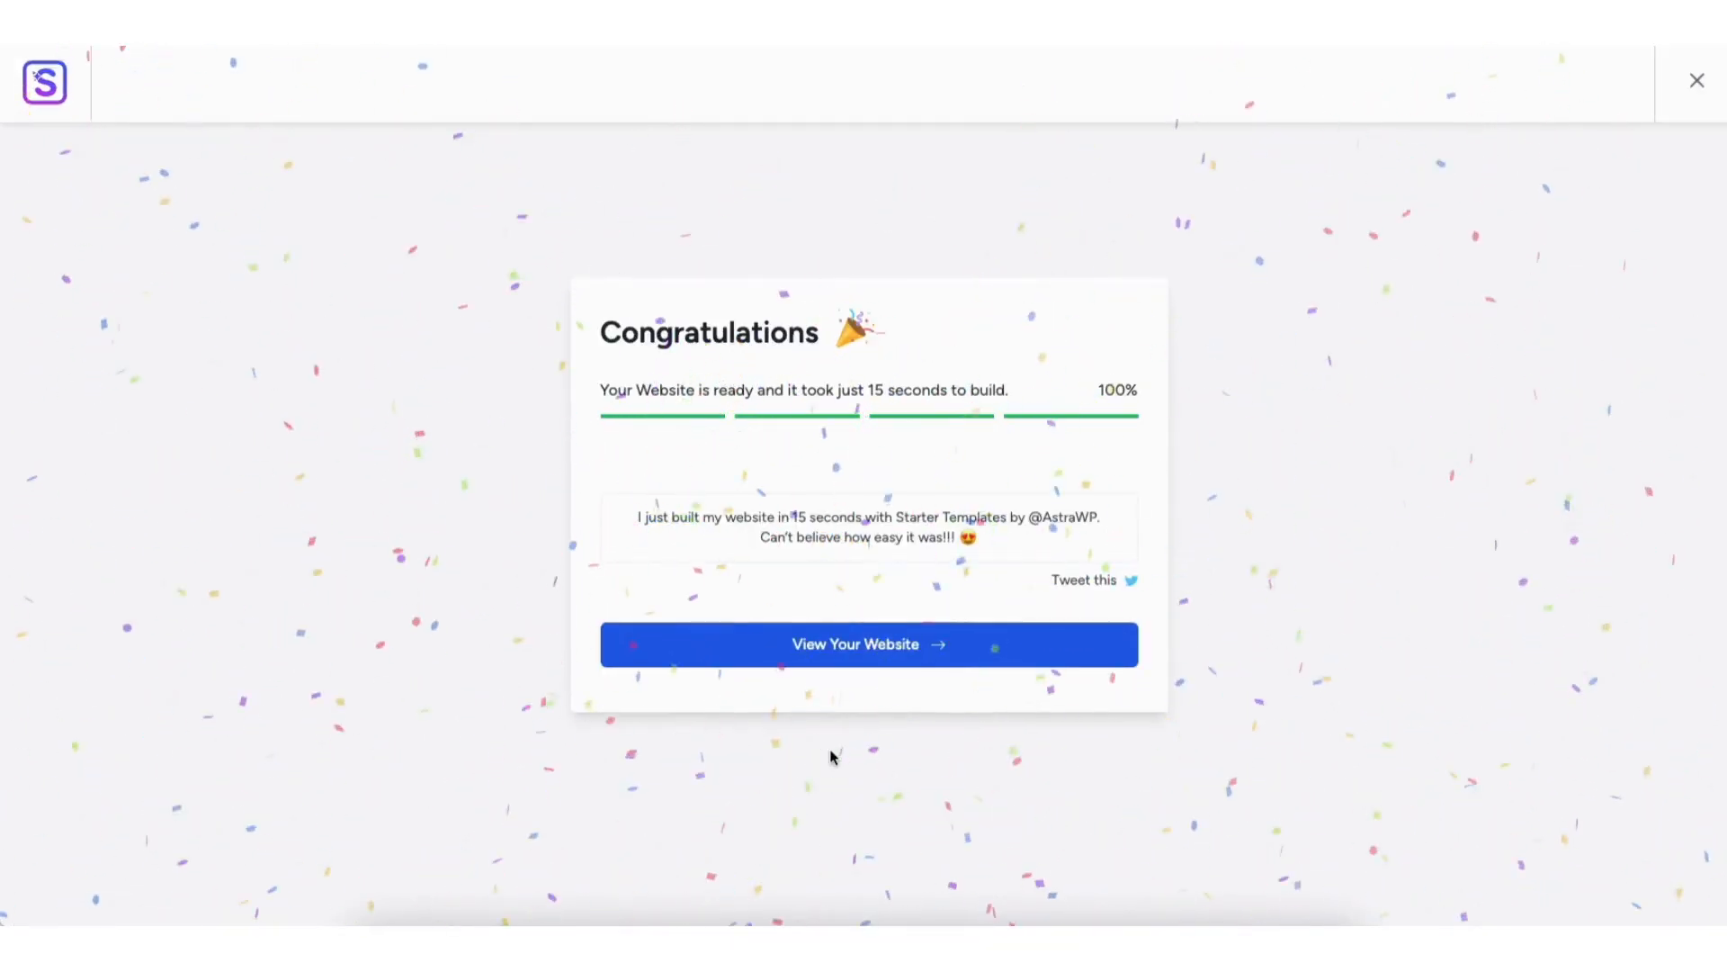
click(837, 644)
scroll(861, 500, down, 9)
scroll(862, 500, down, 9)
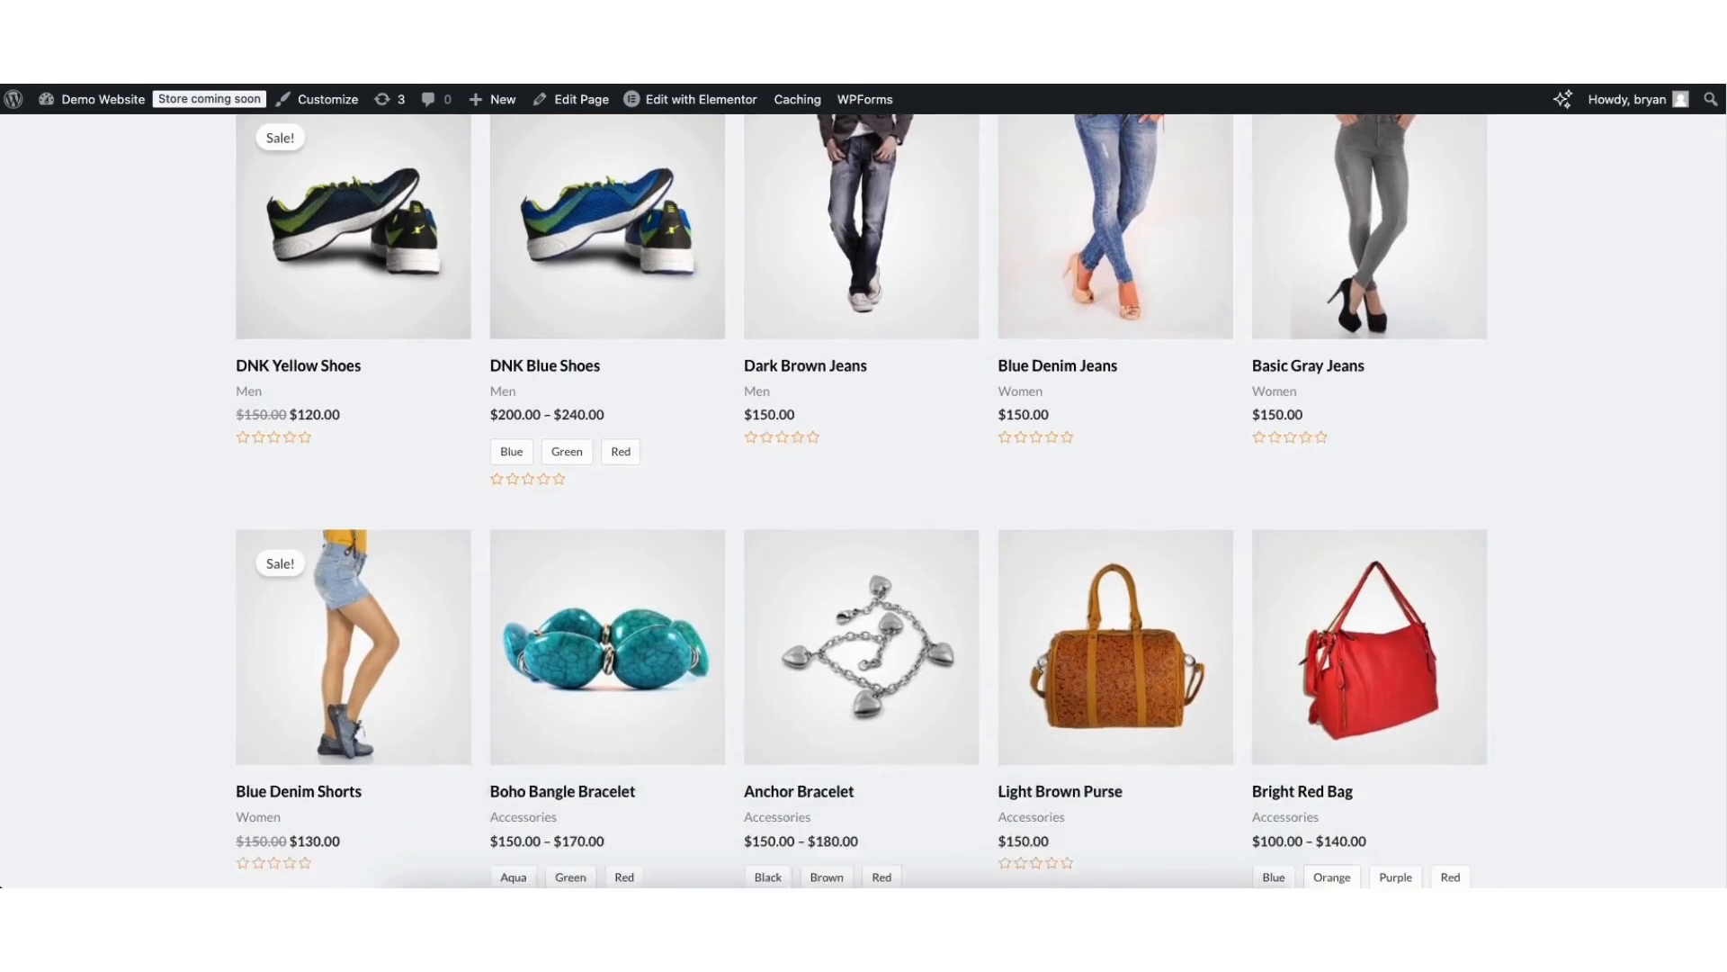
scroll(862, 500, down, 10)
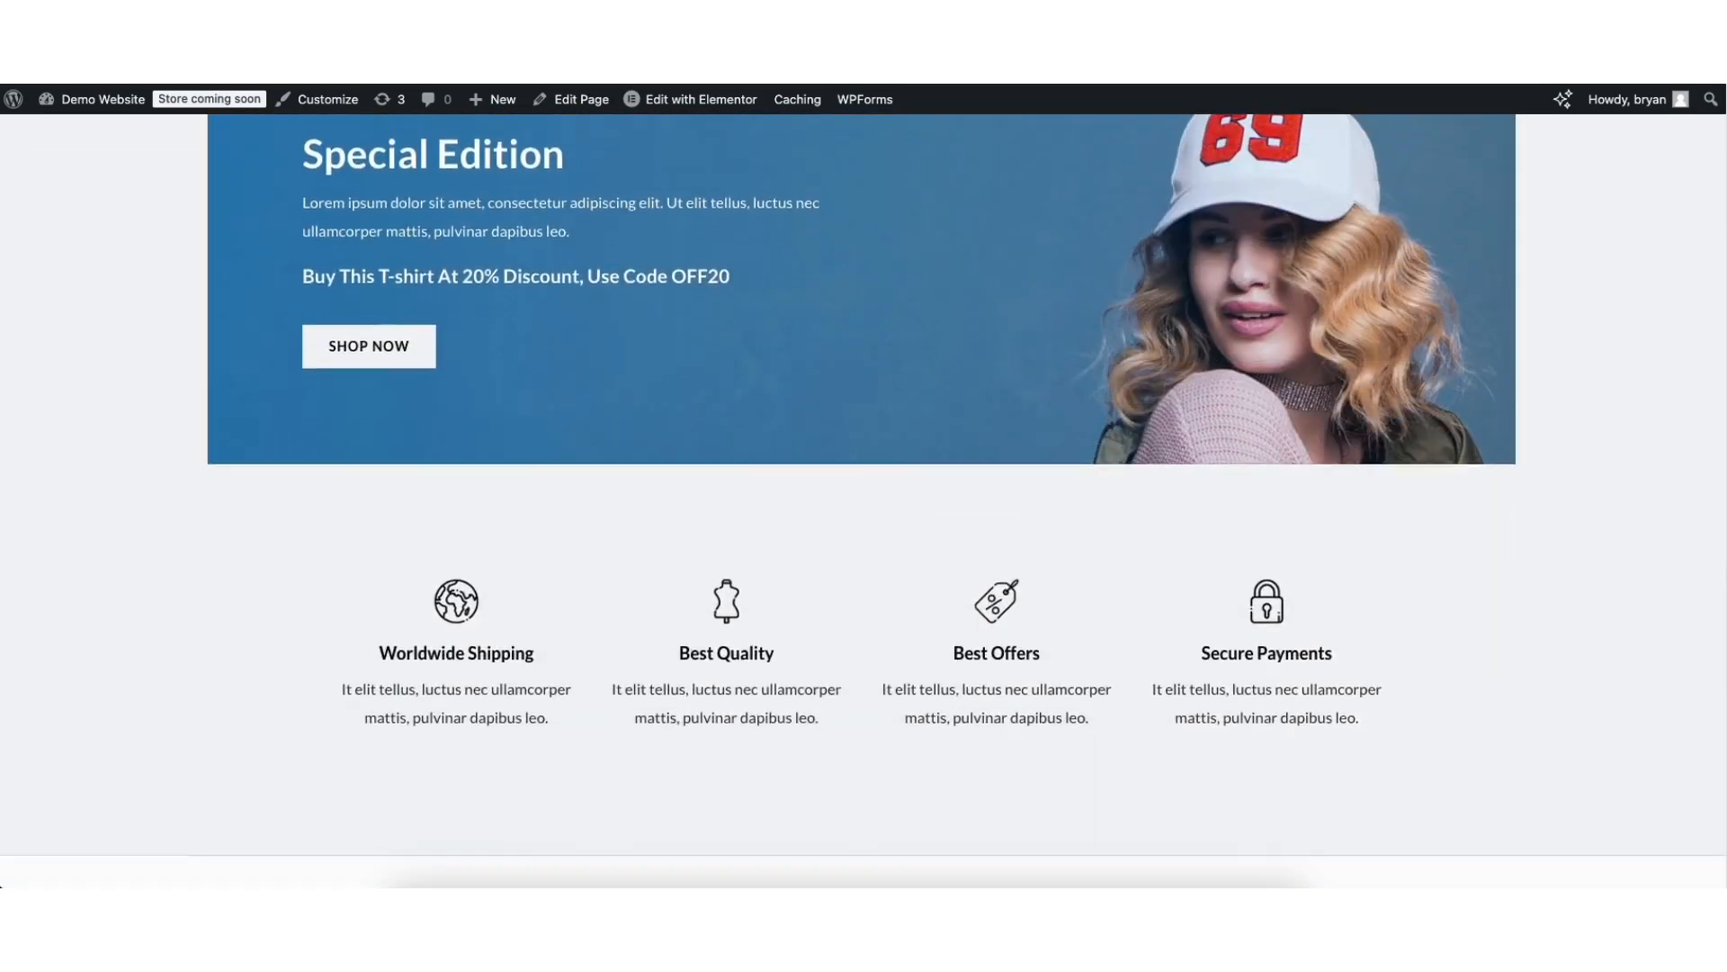
scroll(1721, 774, down, 6)
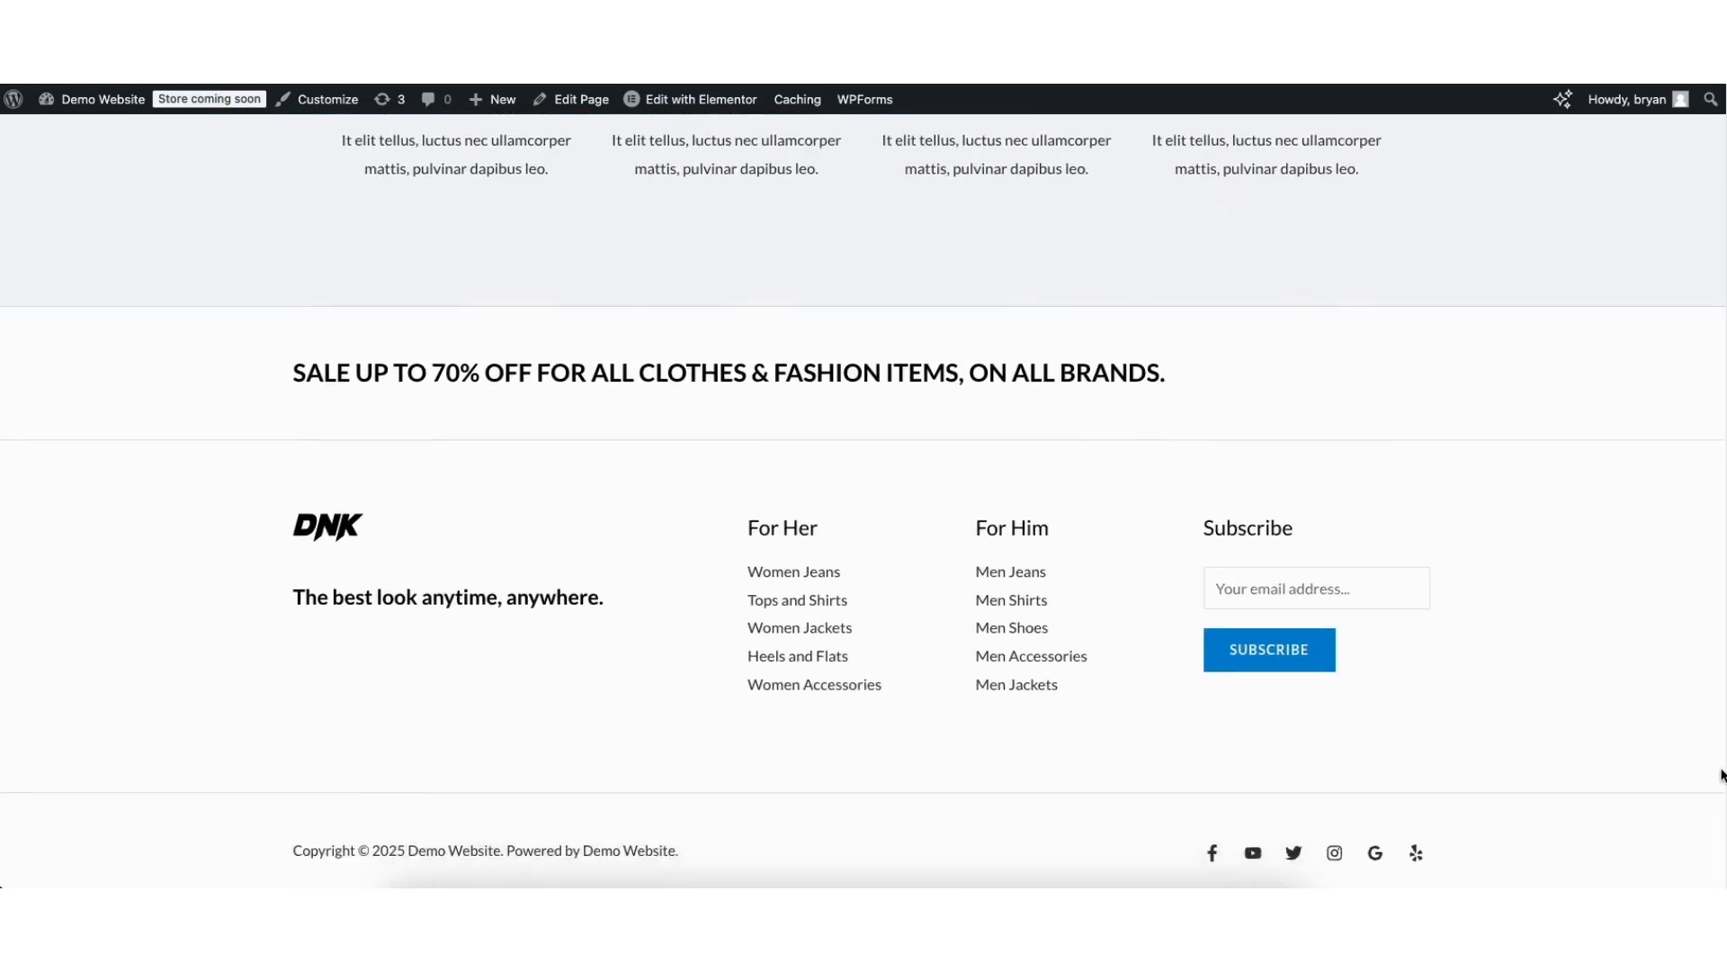
drag(1722, 771, 1720, 780)
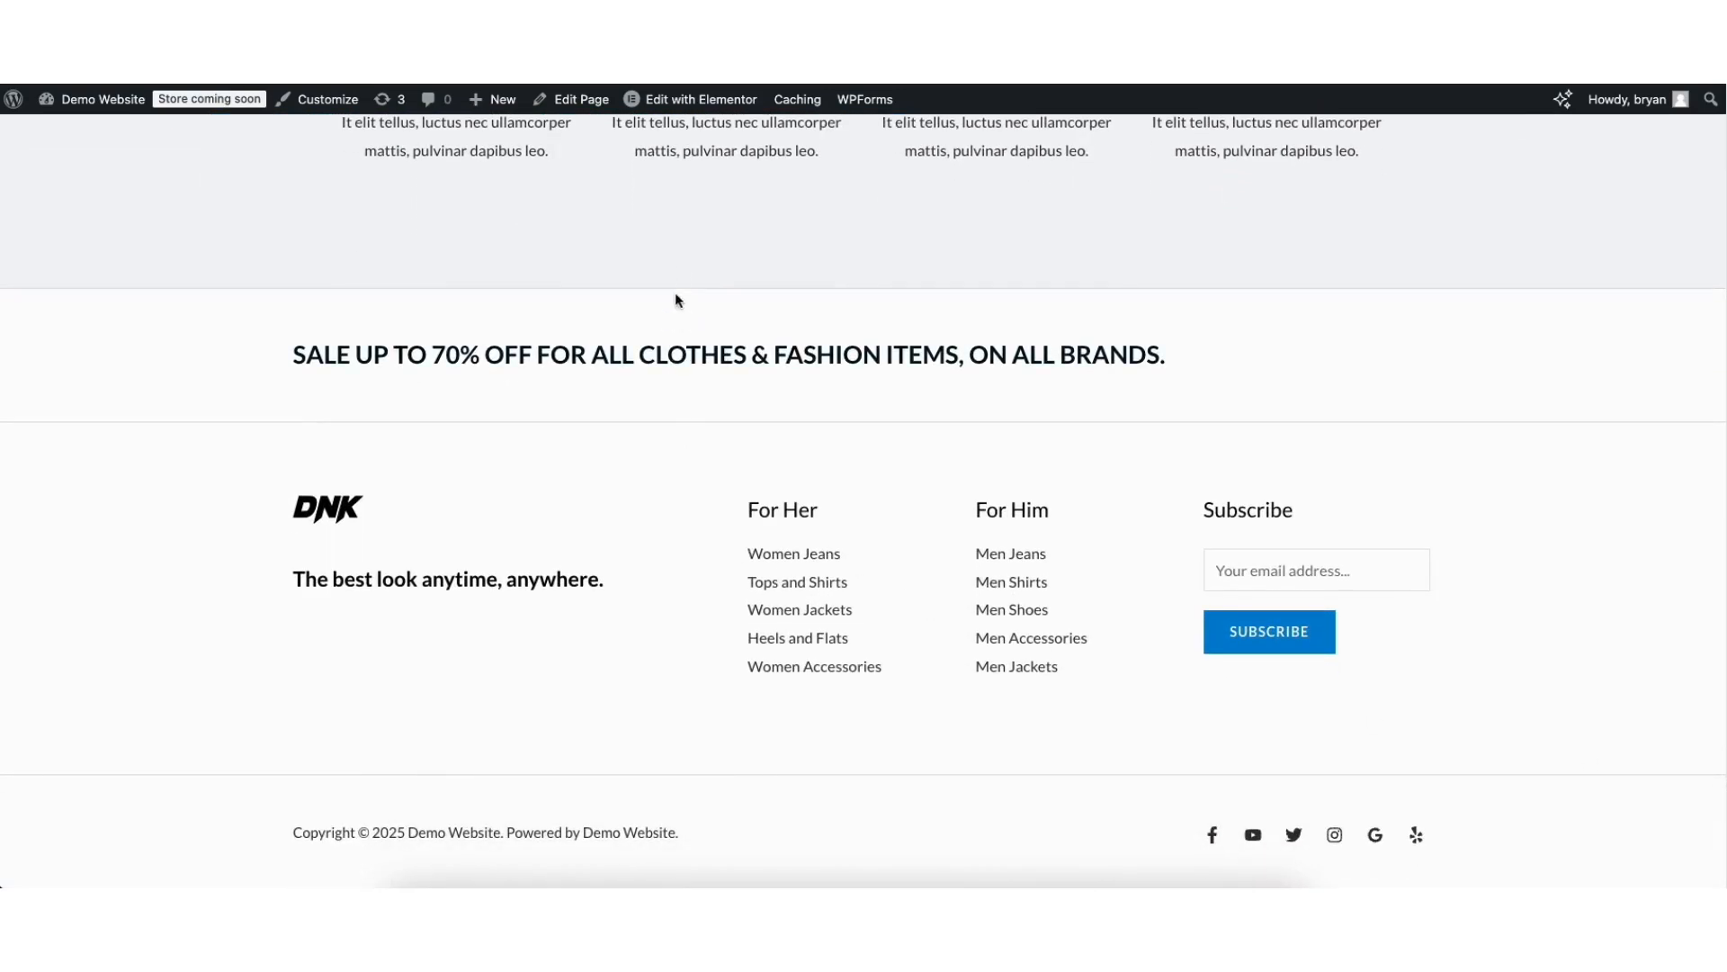
- Open the home page in the Elementor editor and change the hero heading to "Demo Ecommerce Website"
mouse_move(677, 101)
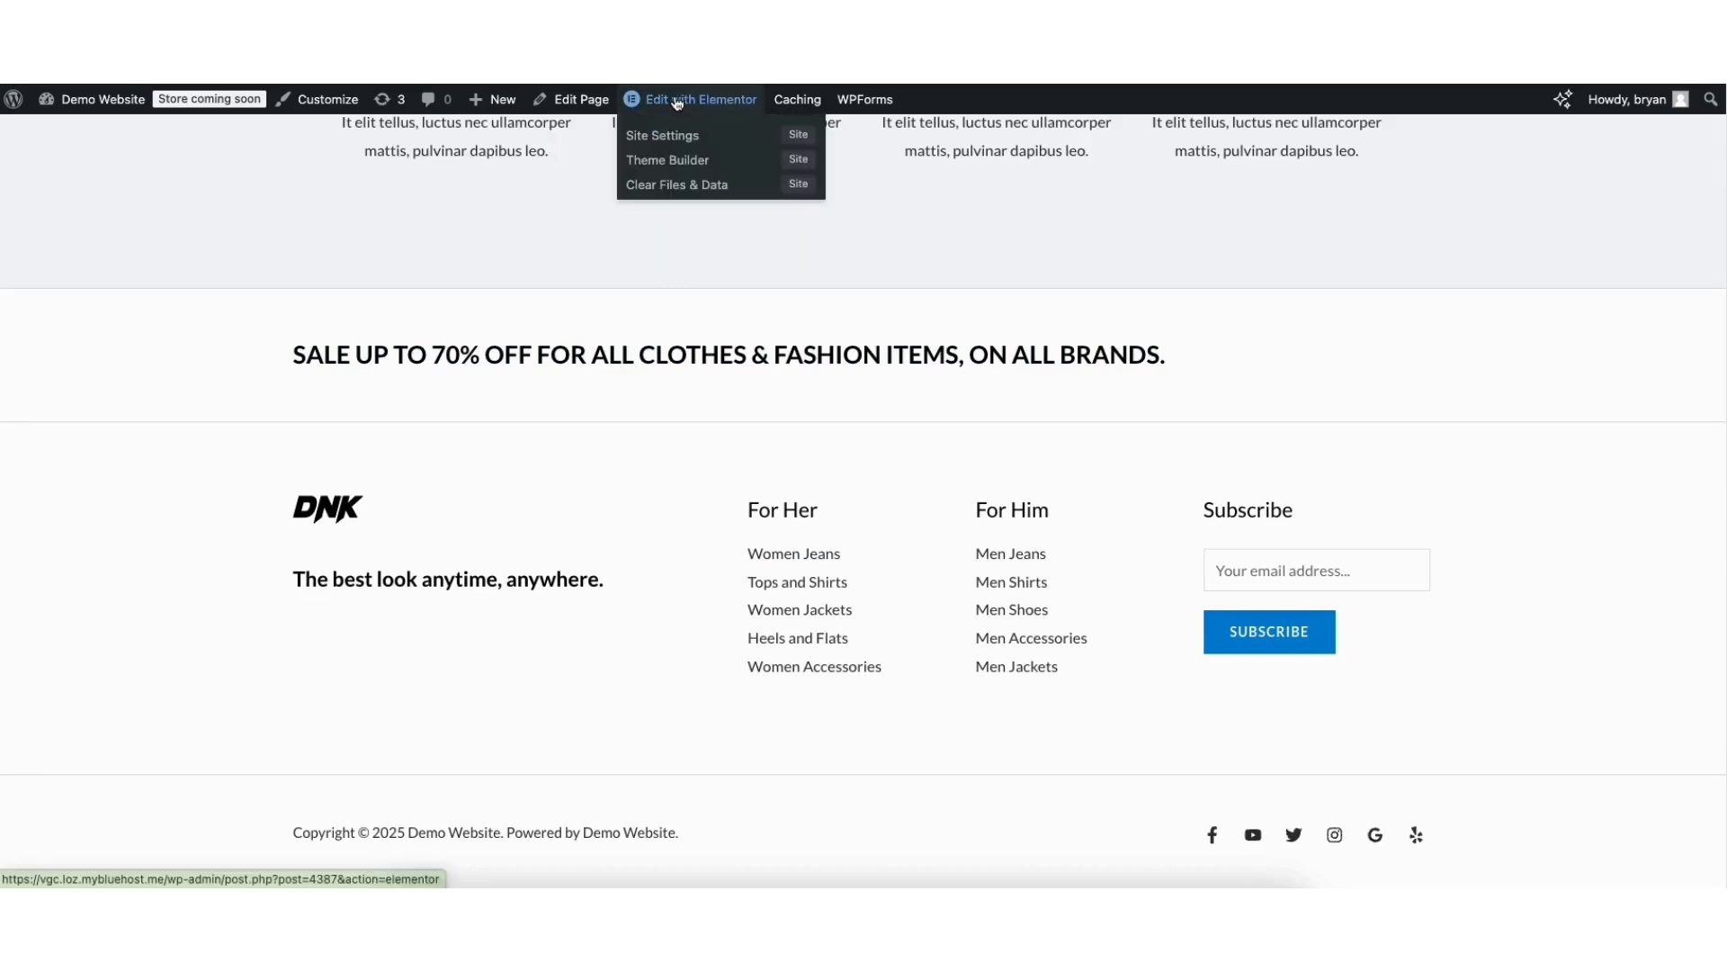
click(677, 102)
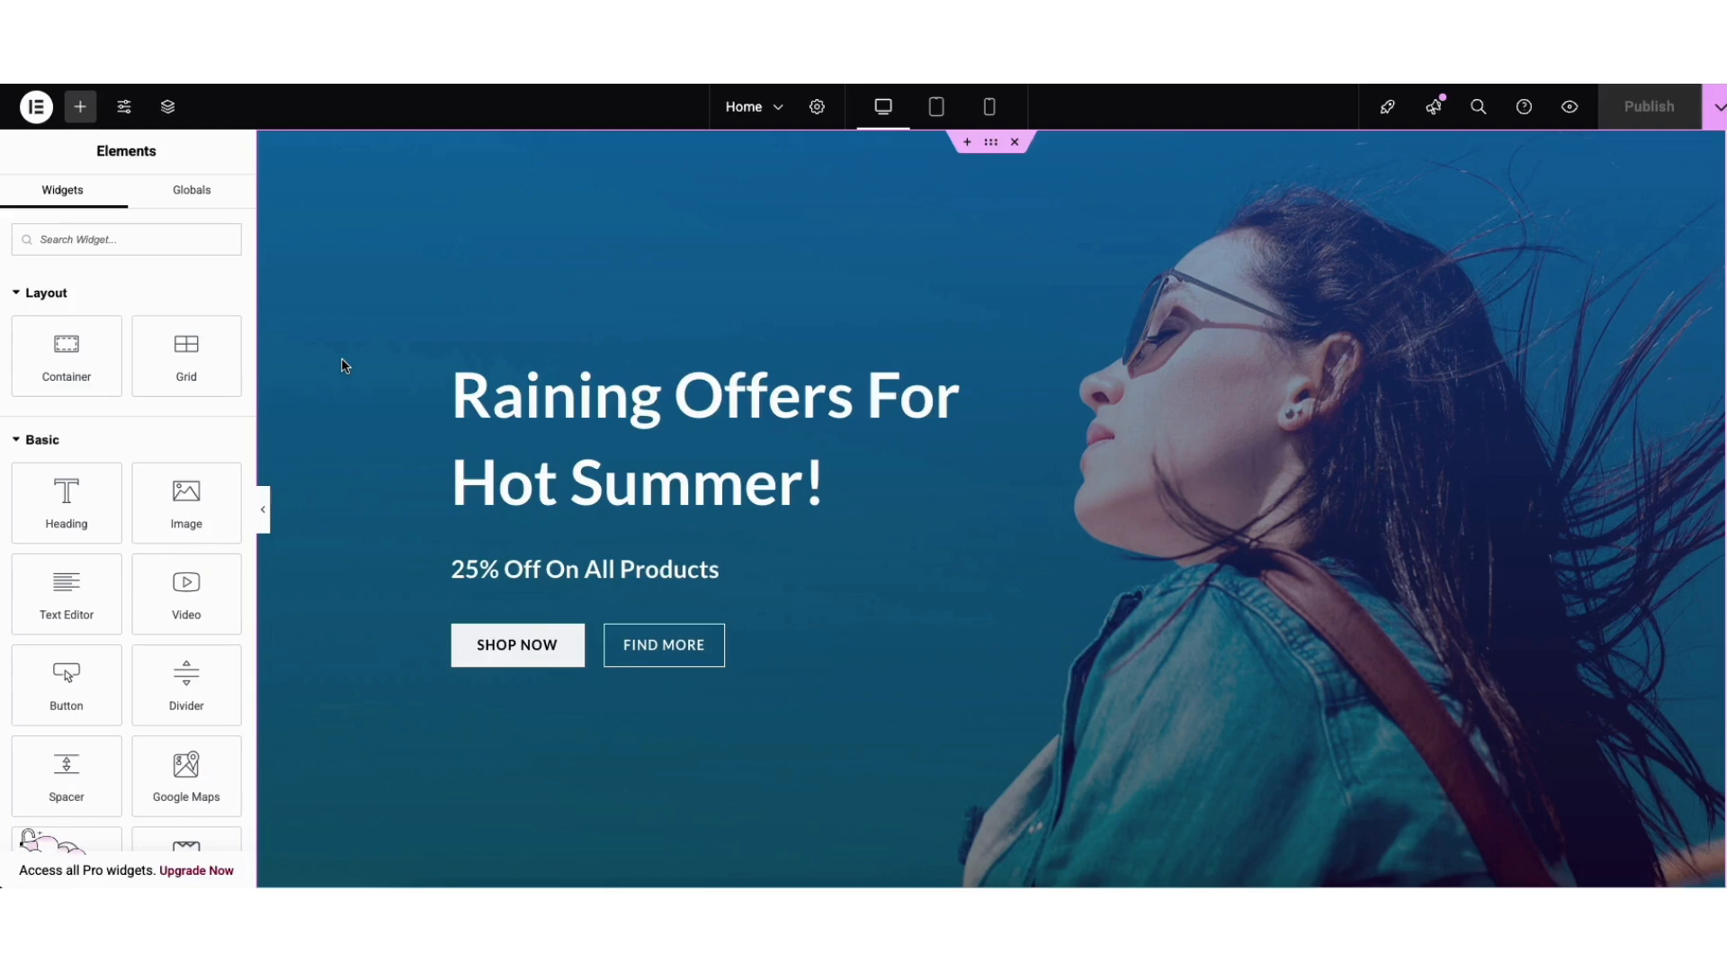
click(464, 402)
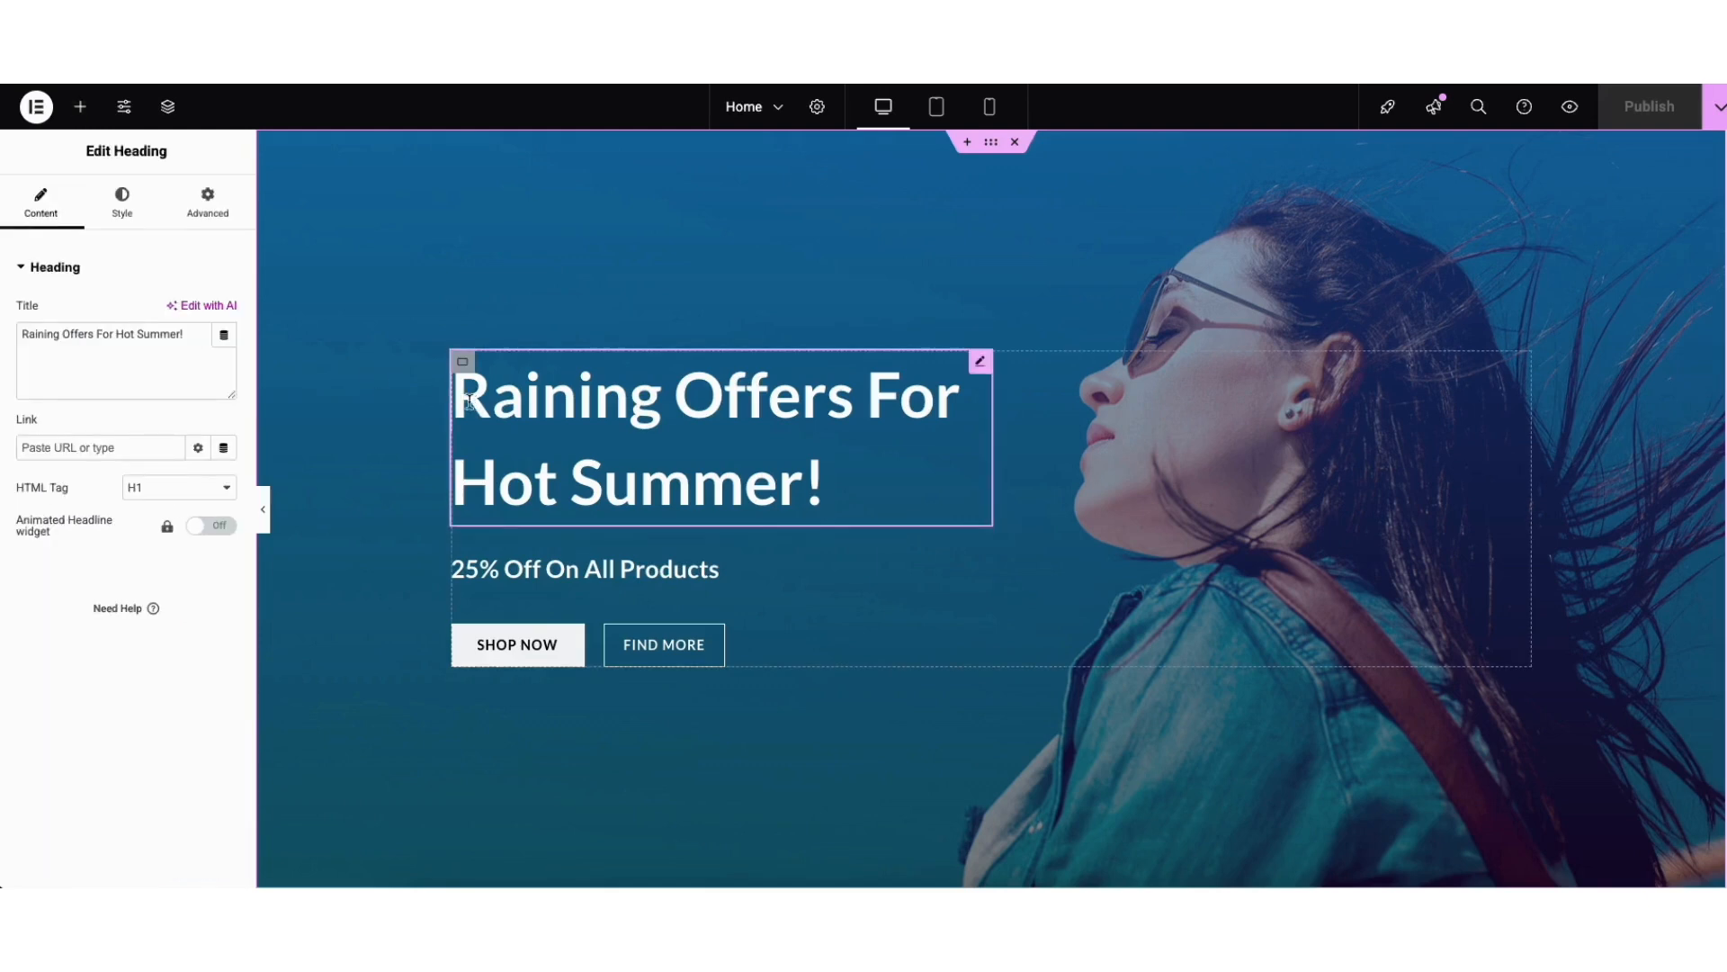
drag(457, 402, 518, 412)
click(385, 412)
drag(458, 396, 825, 459)
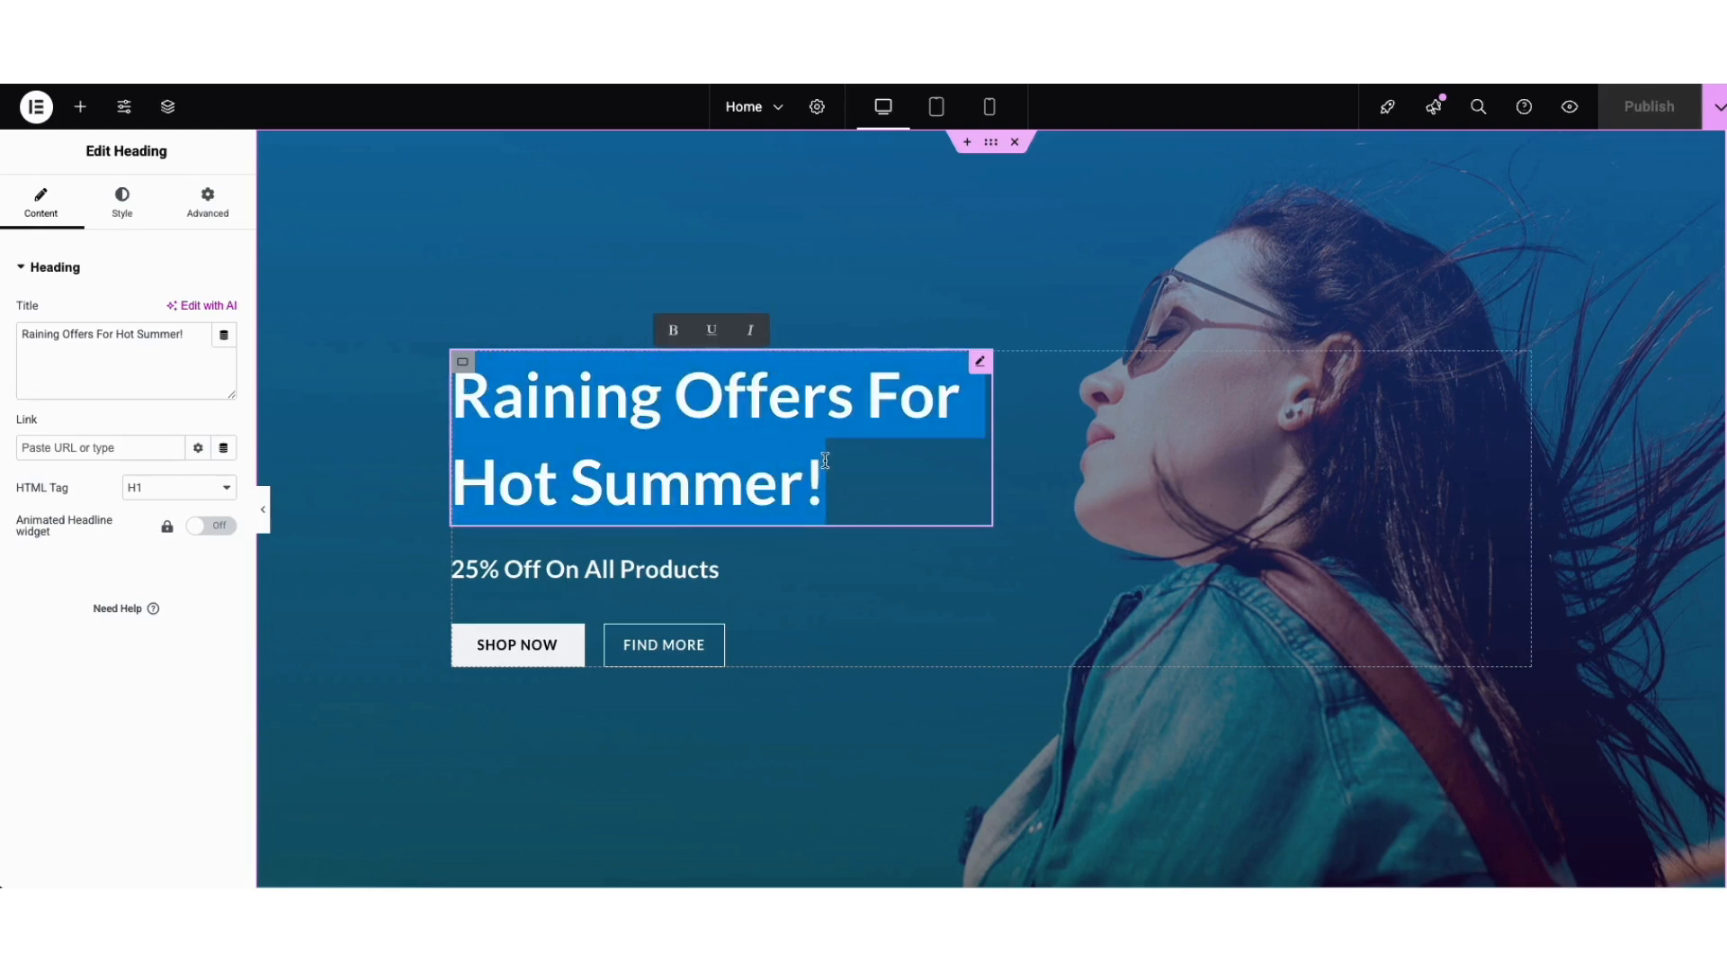
text(Demo)
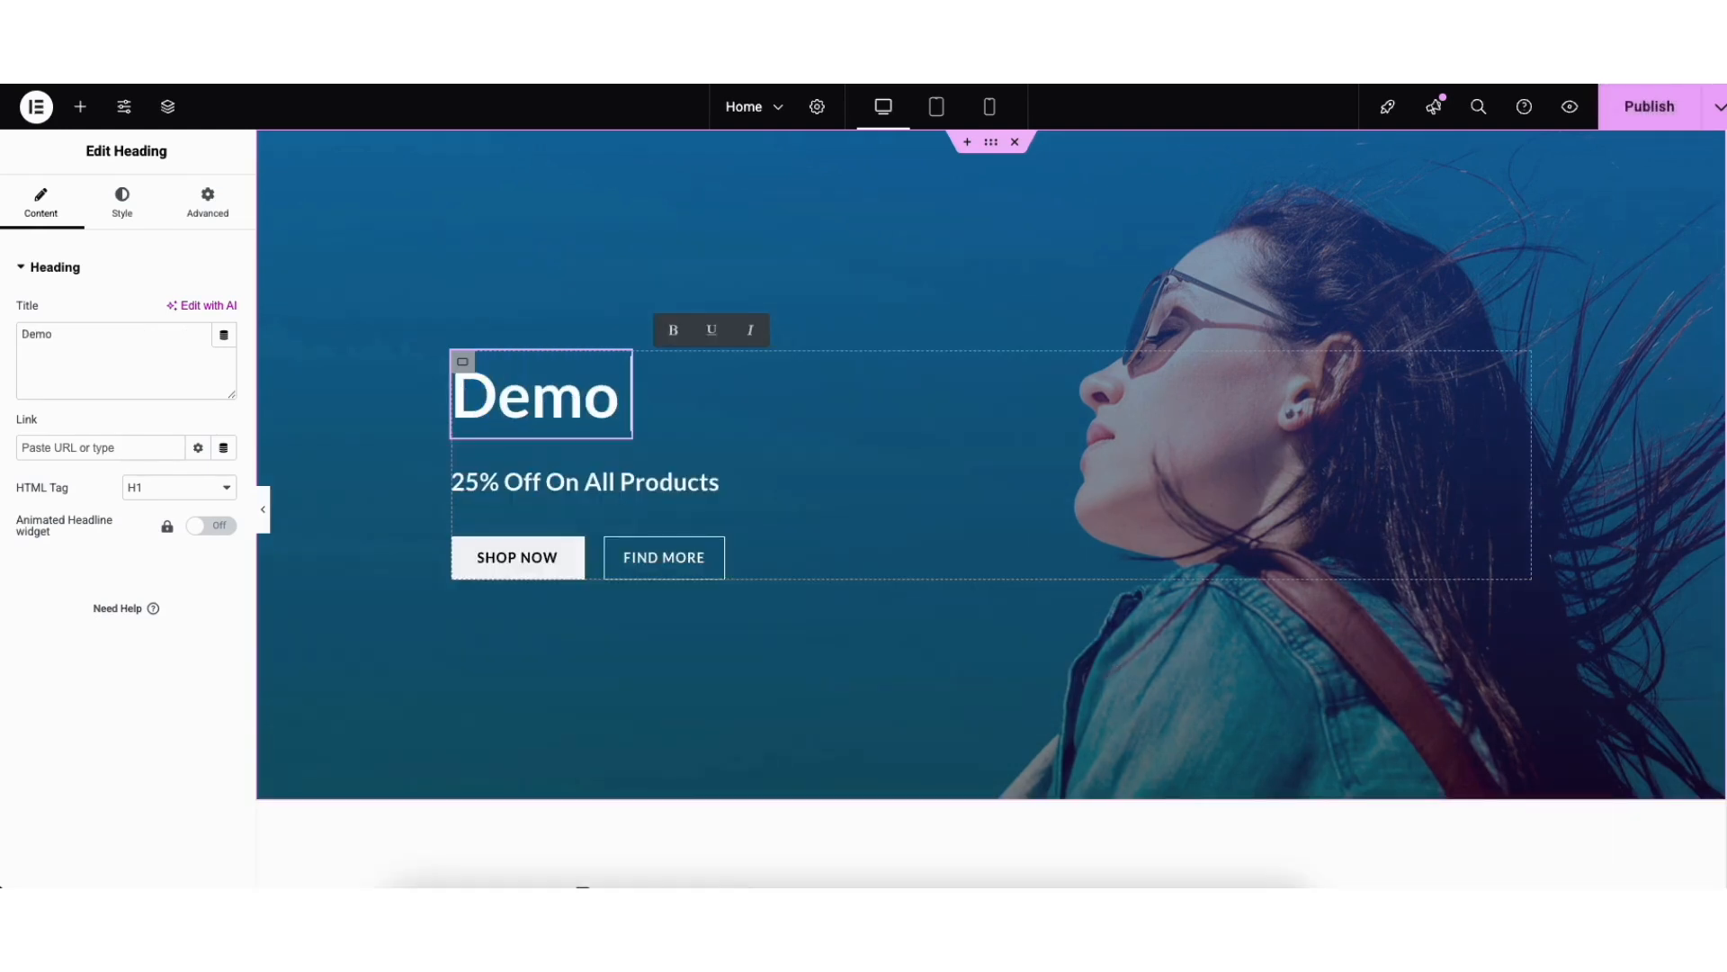
text( Ecommerce)
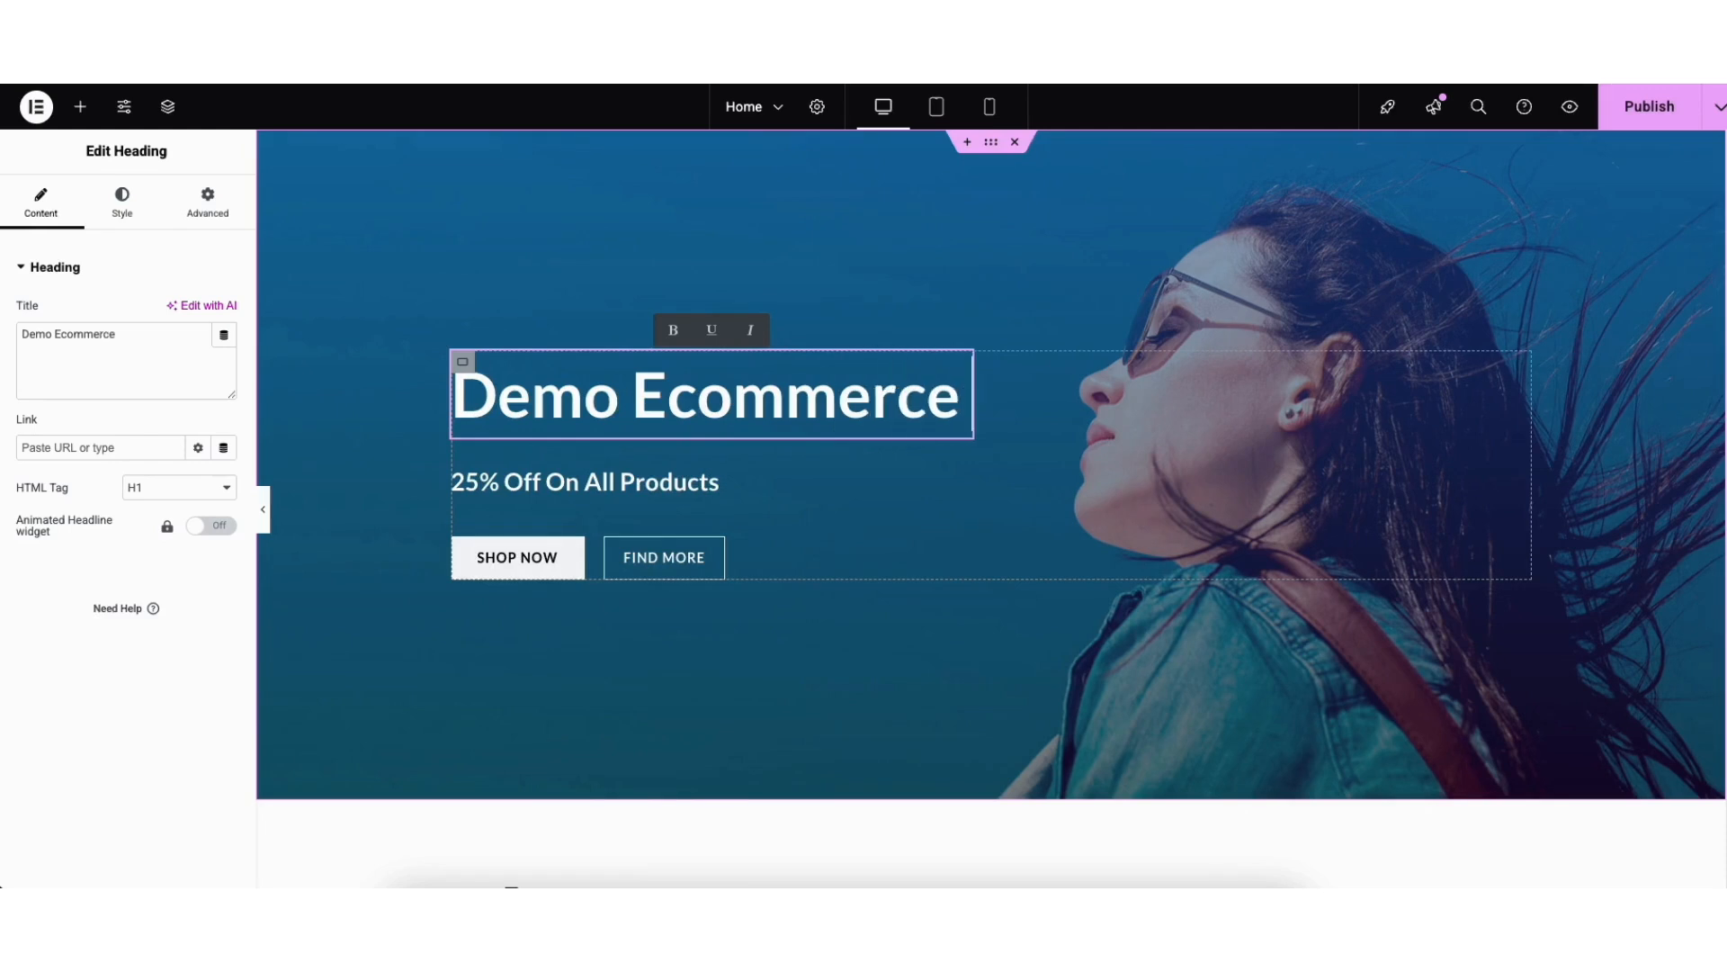
text( Website)
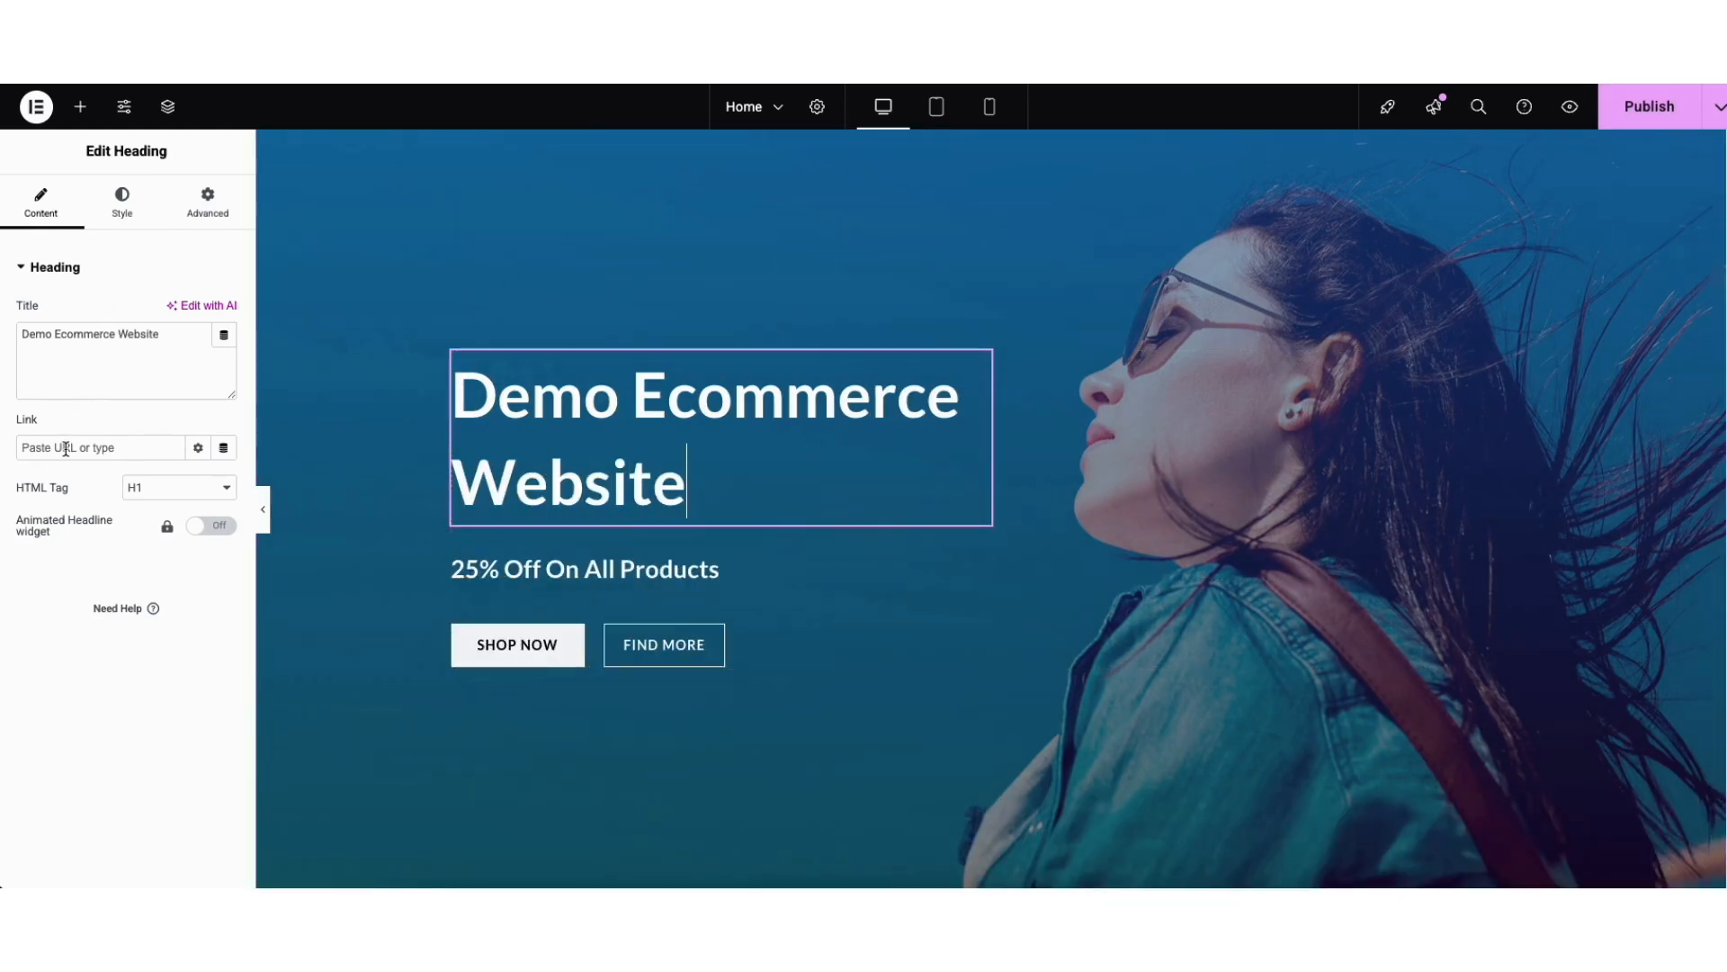
- Examine the hero heading's HTML tag choices, its style options and its typography settings, including the font family and size
click(174, 487)
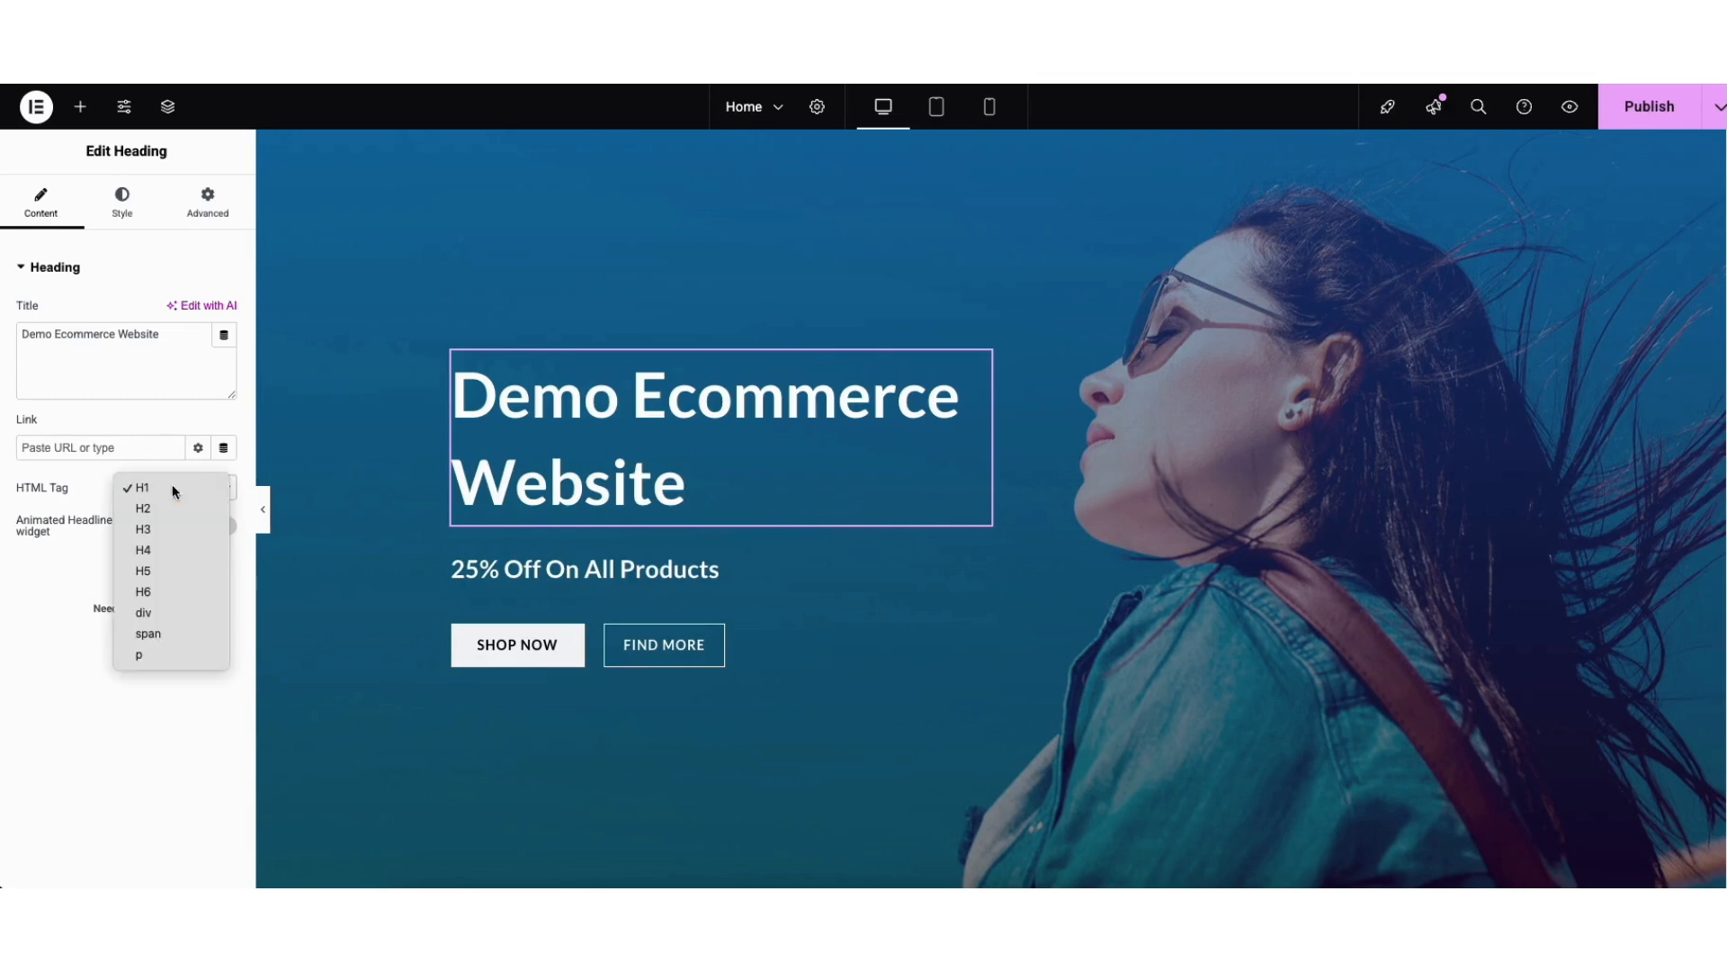
click(174, 488)
click(124, 202)
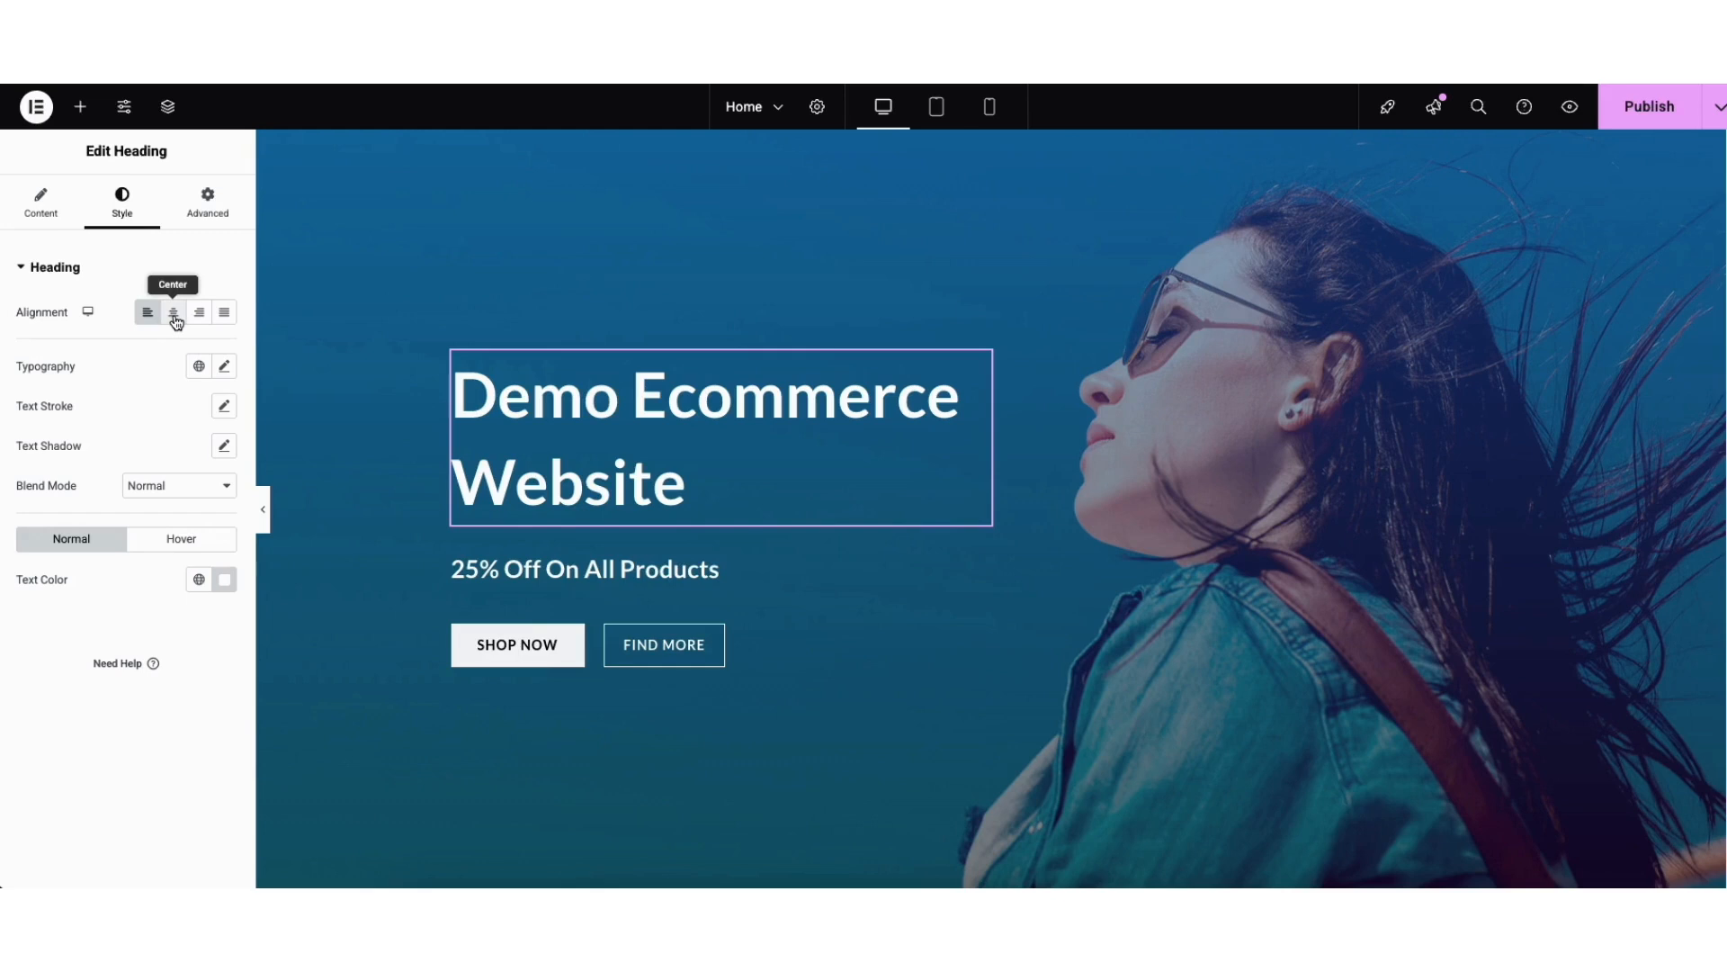
click(227, 369)
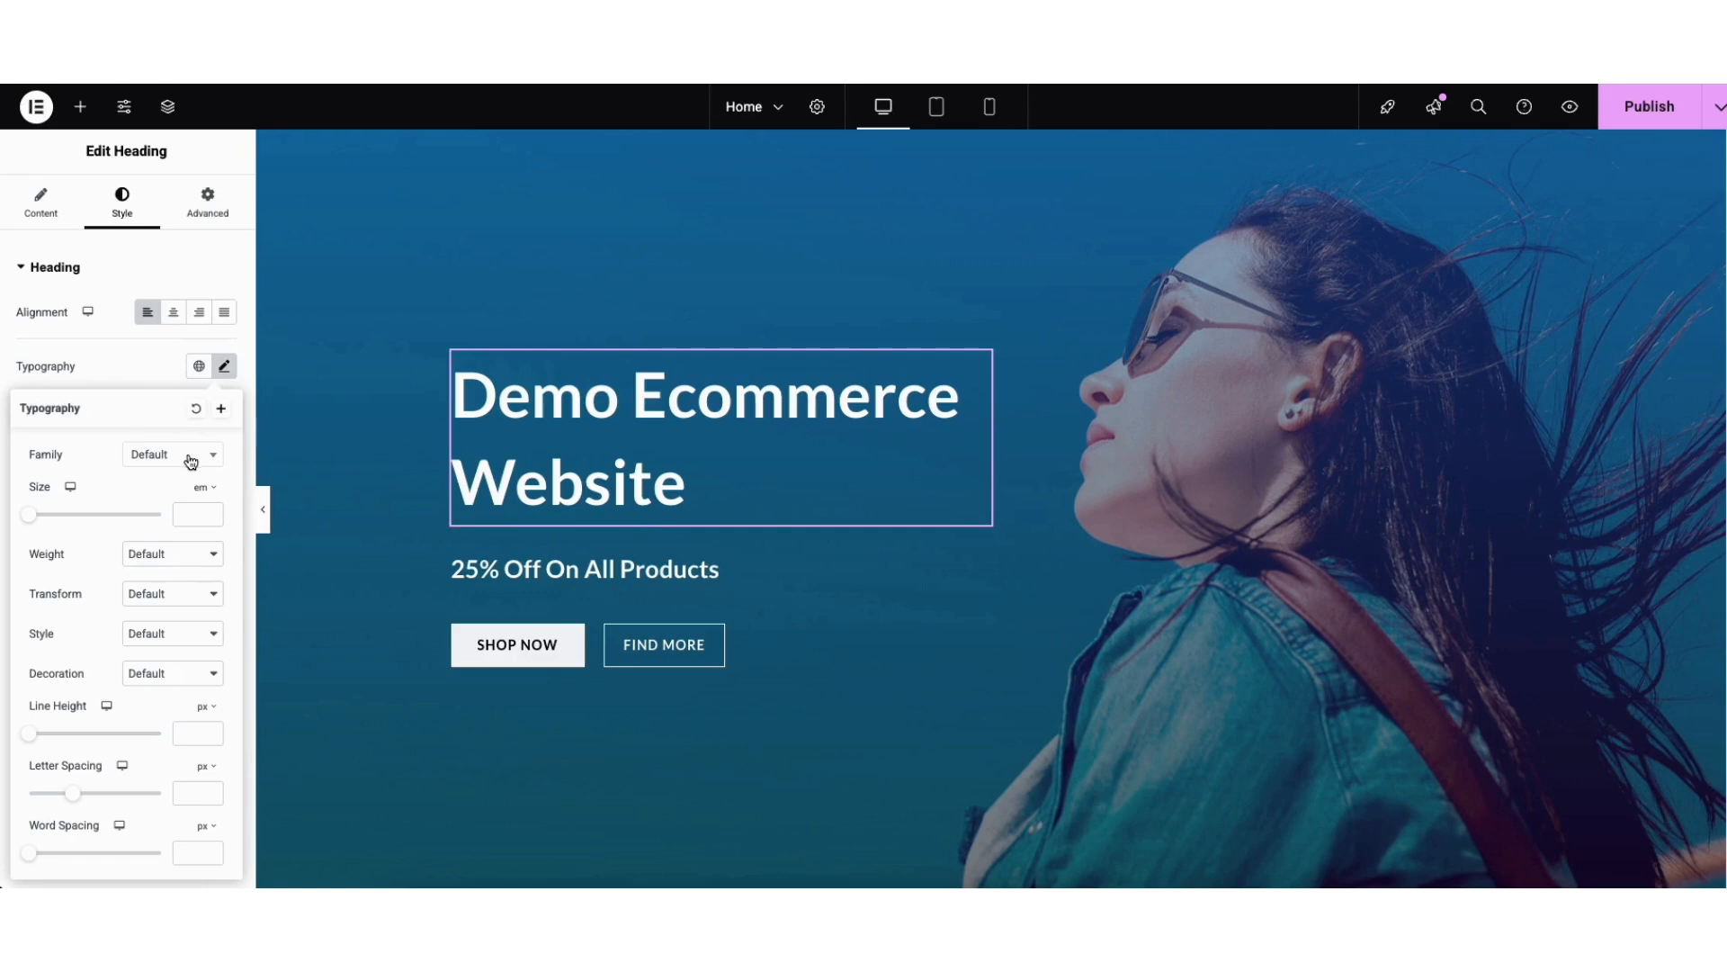
click(196, 456)
drag(213, 501, 214, 522)
click(105, 469)
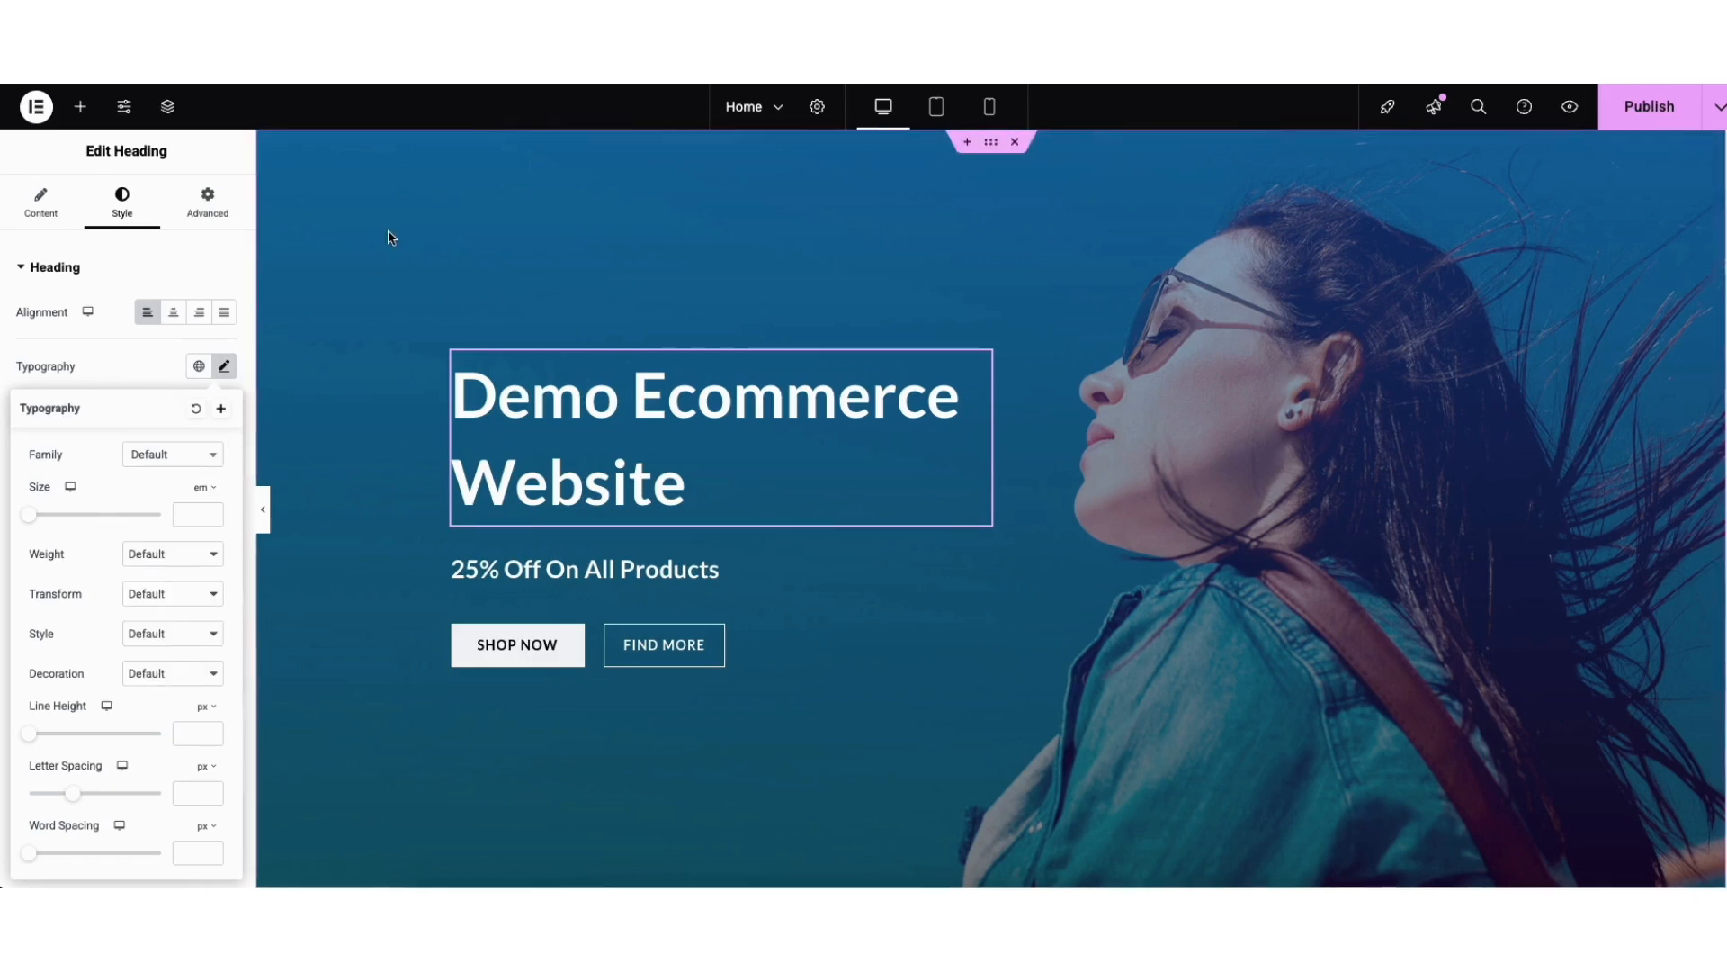
- Open the hero container's background settings and reselect home-new-bg-free-img-2.jpg from the media library as its image
right_click(333, 220)
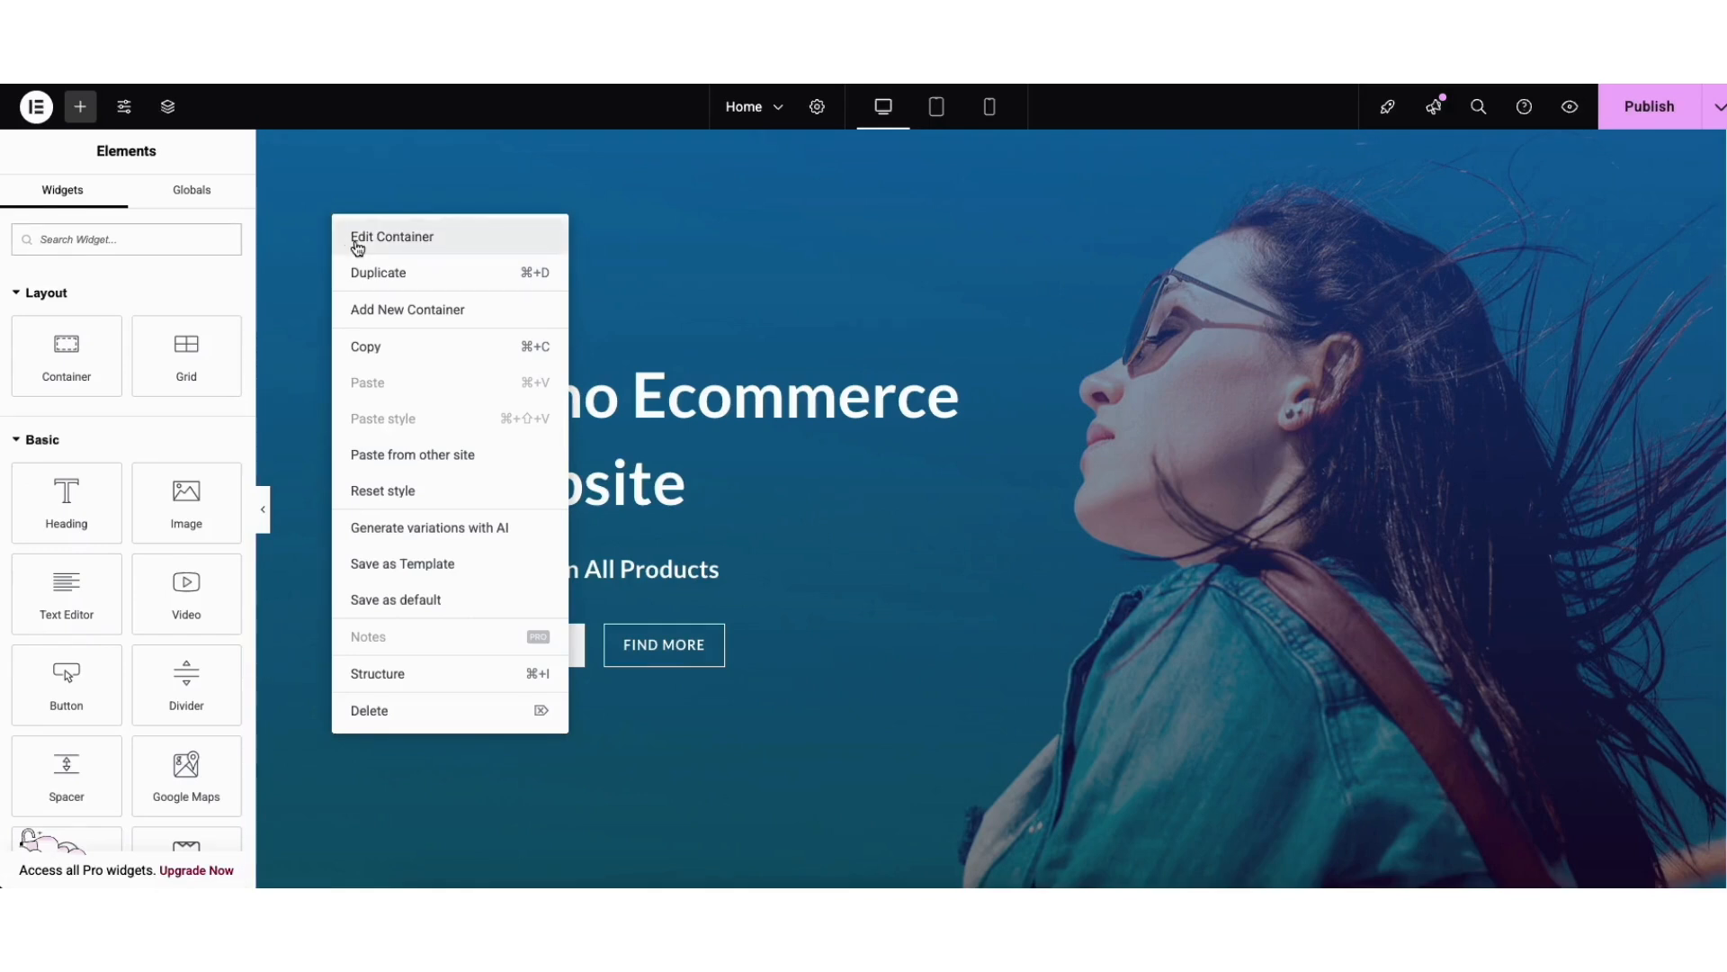
click(357, 241)
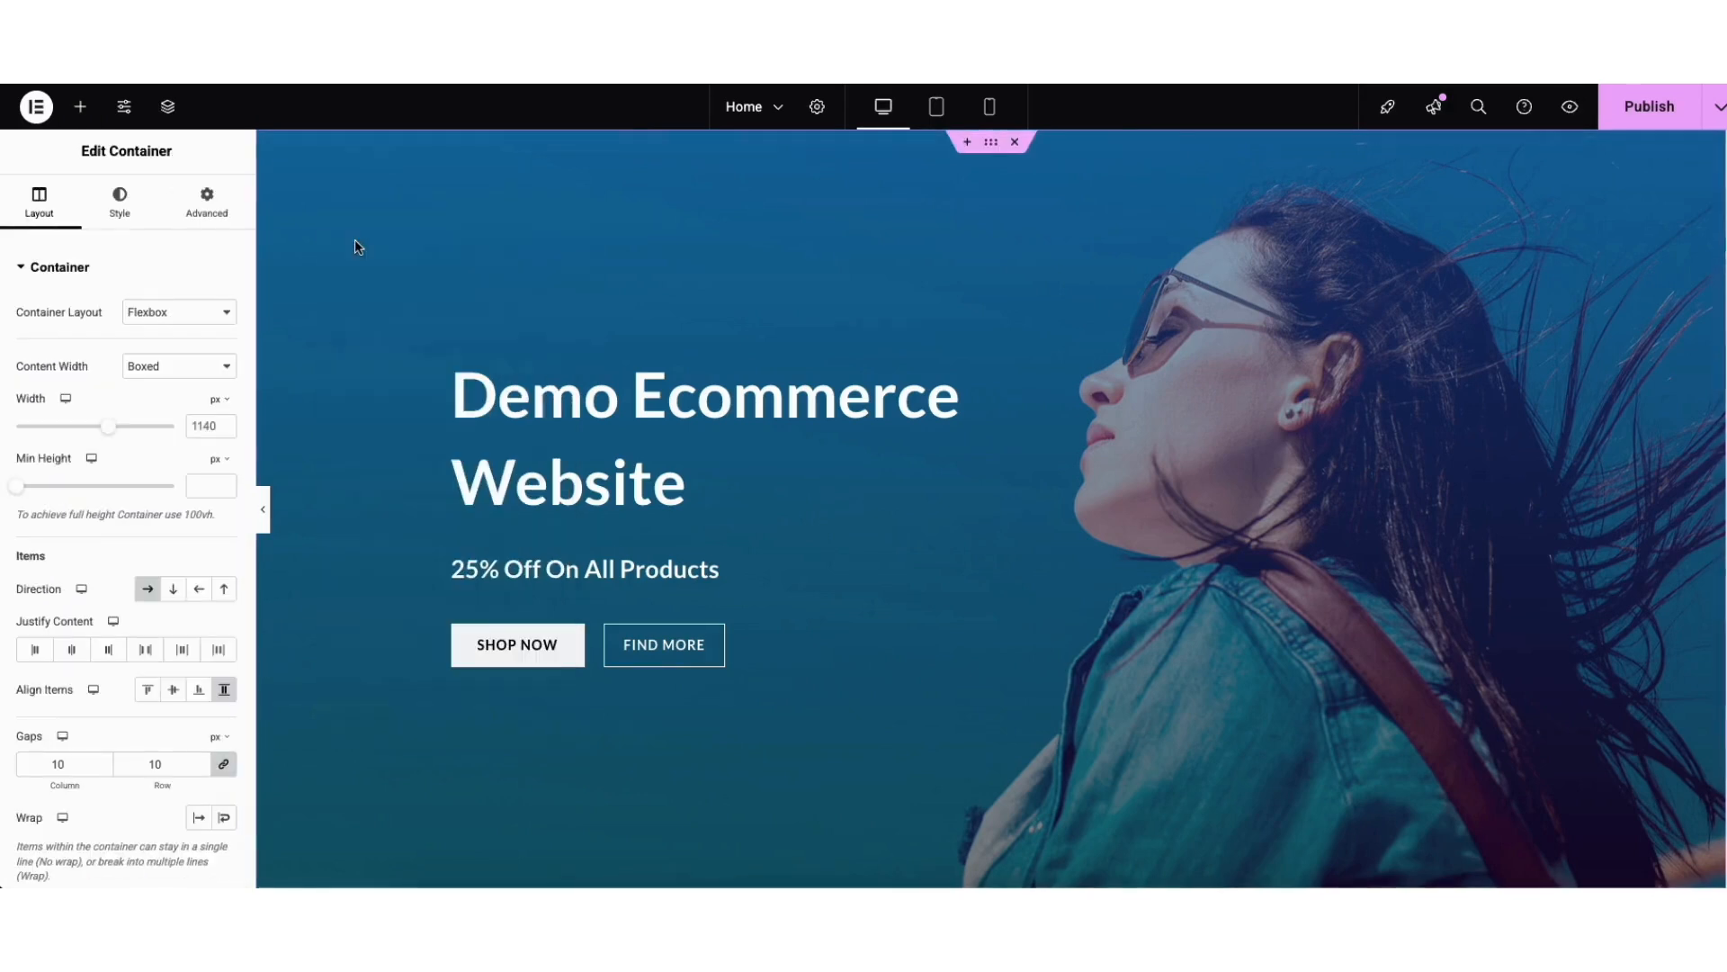
click(129, 206)
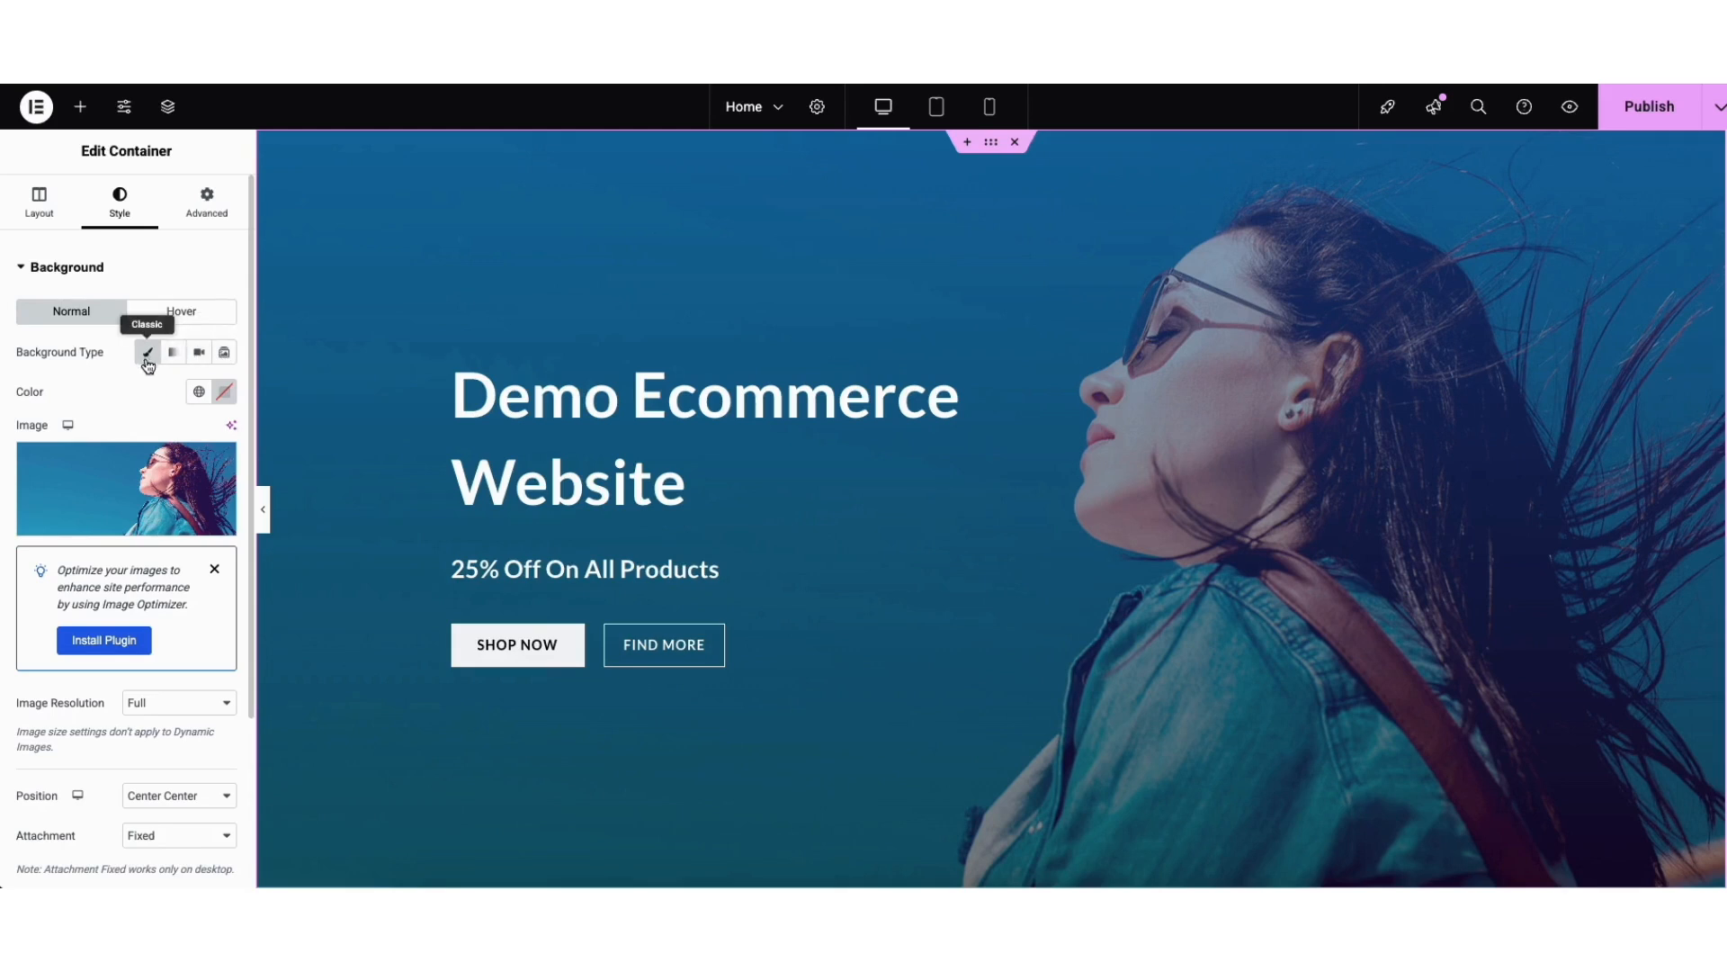
mouse_move(129, 494)
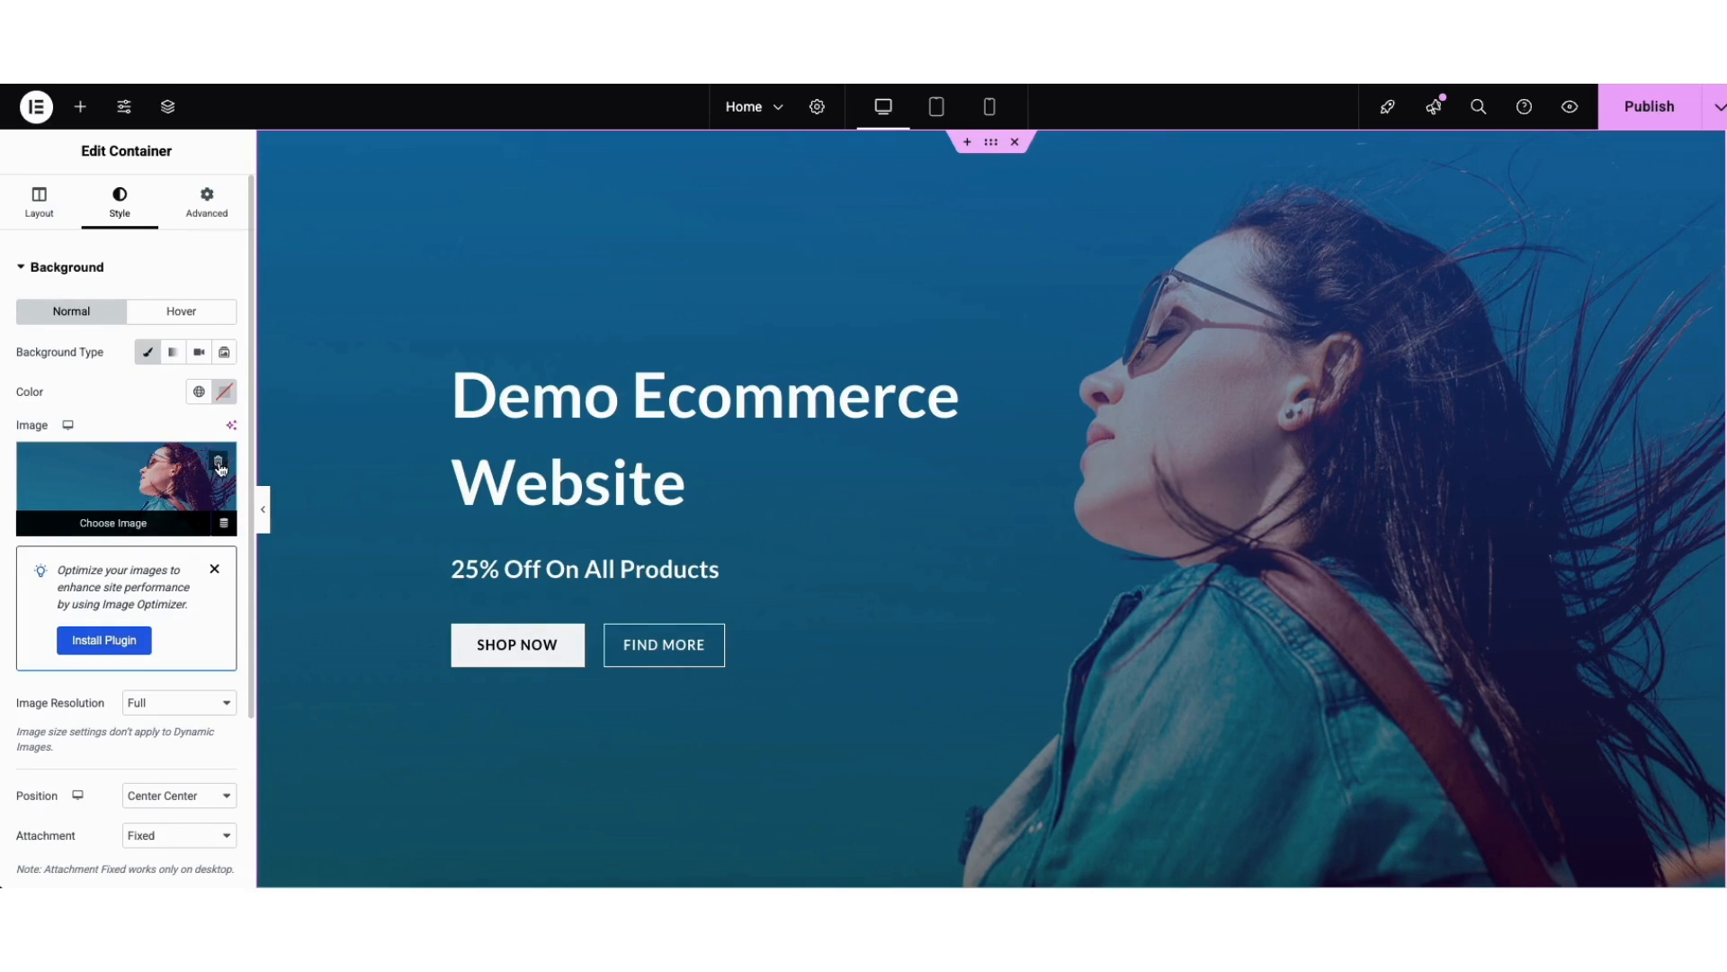
click(130, 502)
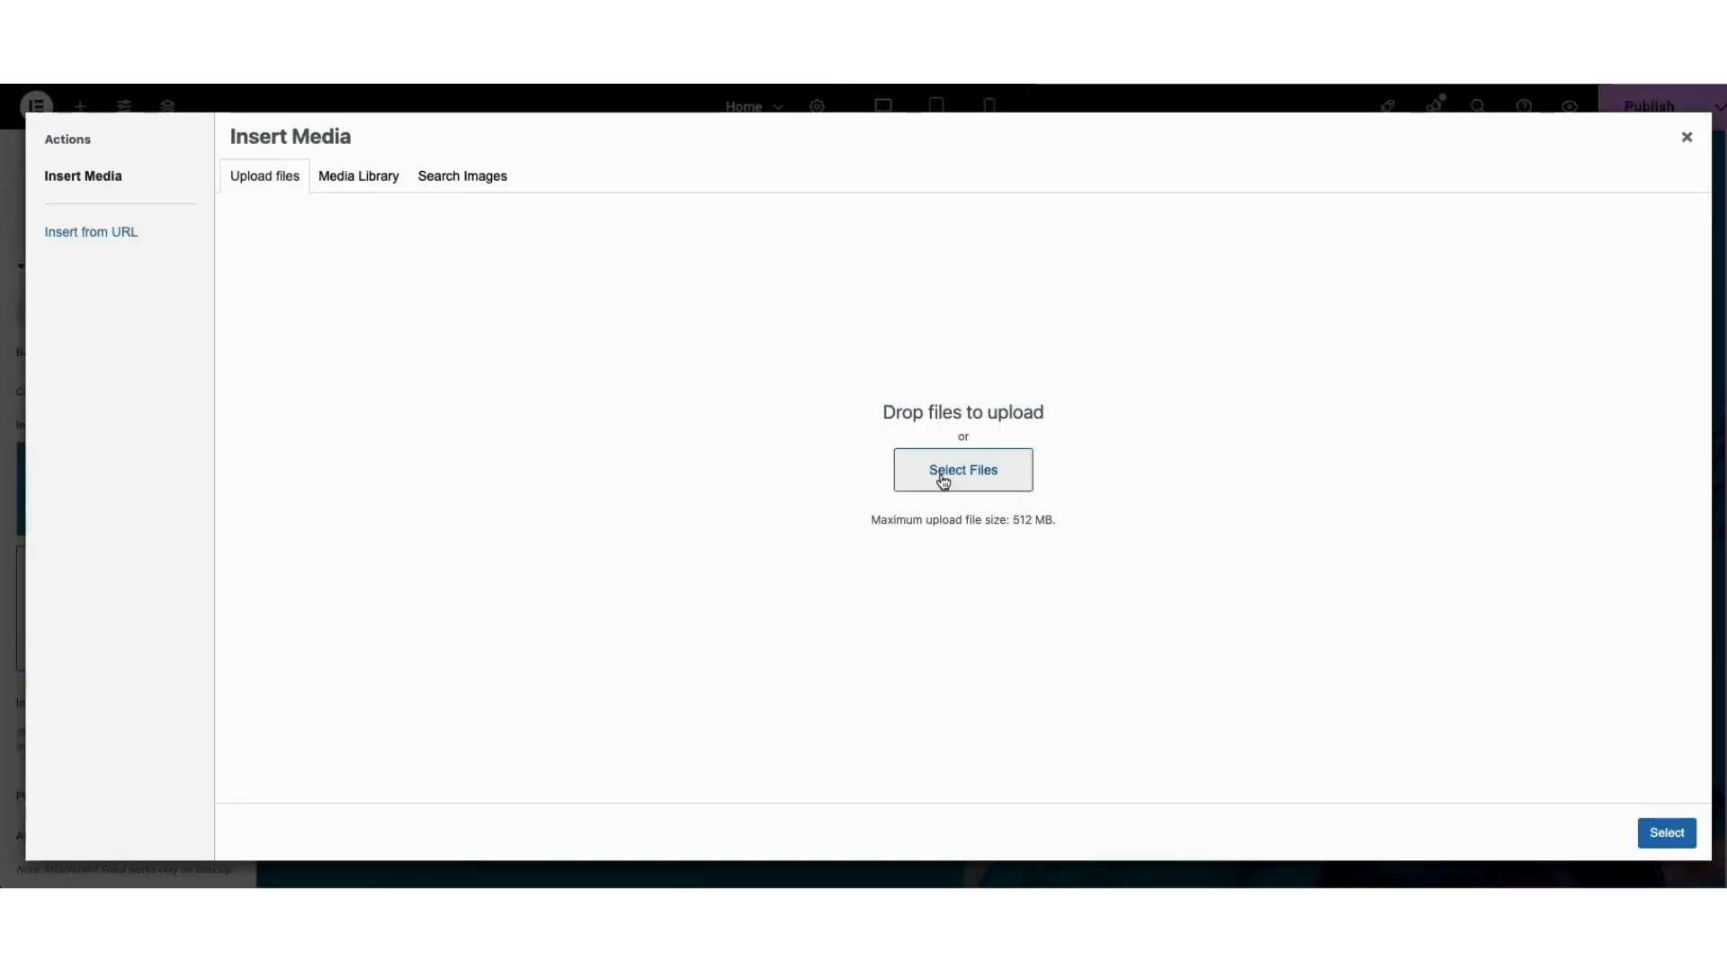
click(341, 185)
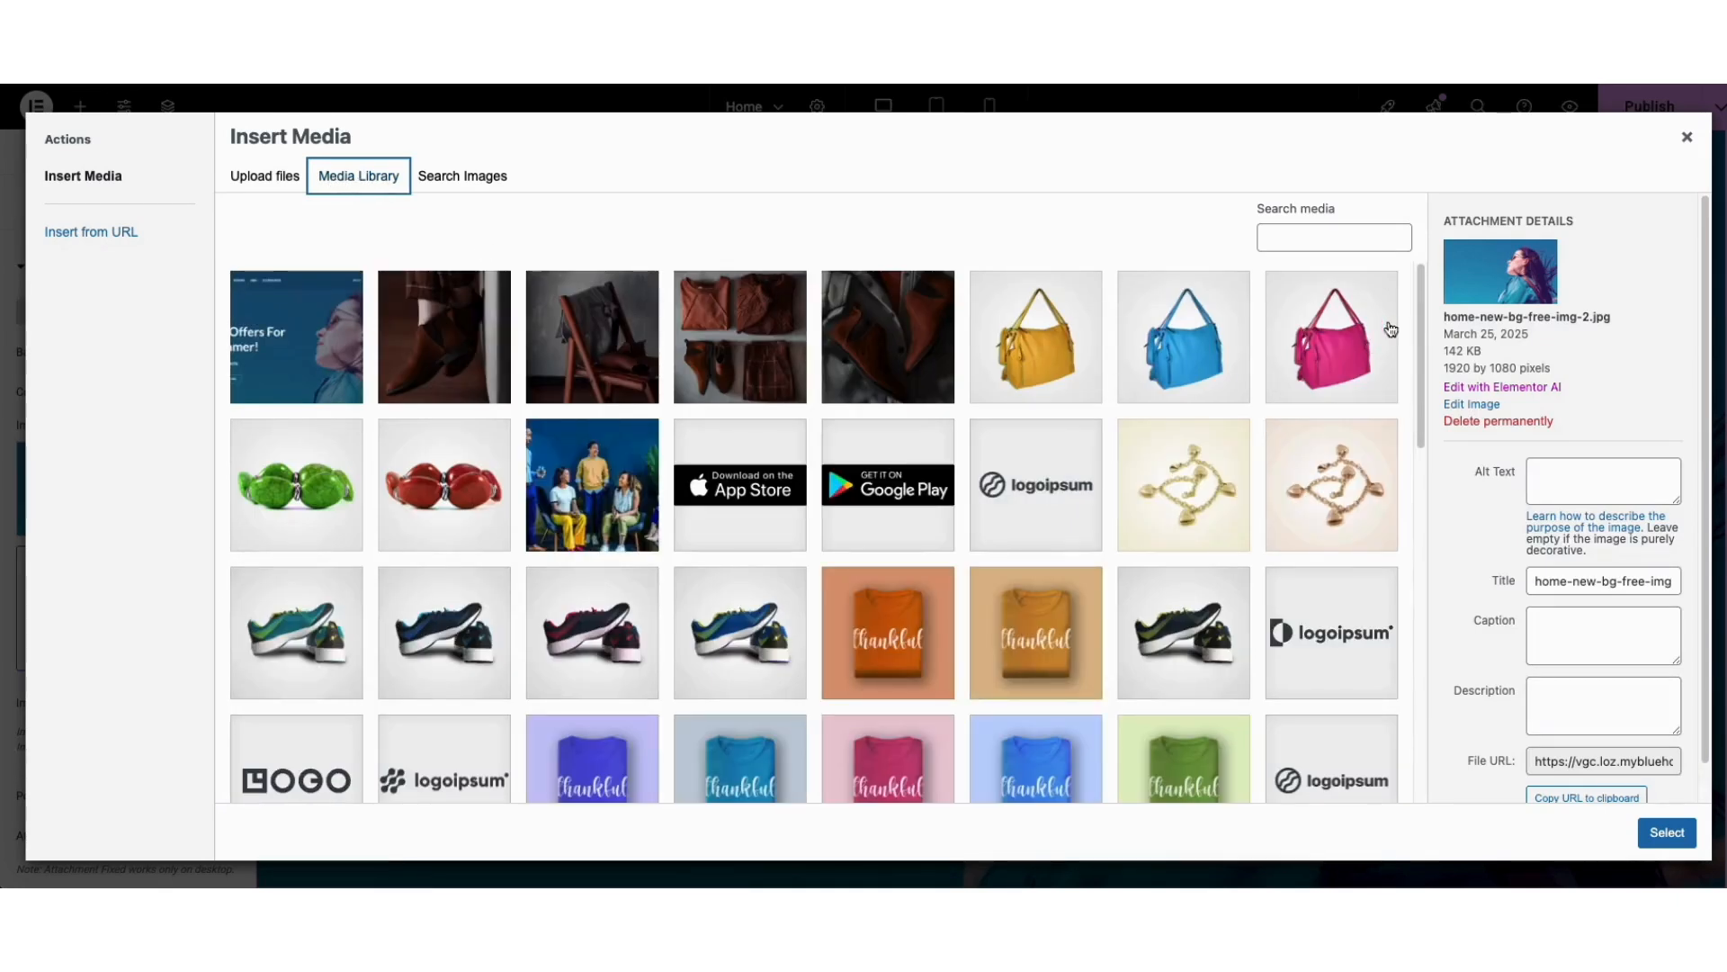
drag(1419, 295, 1424, 583)
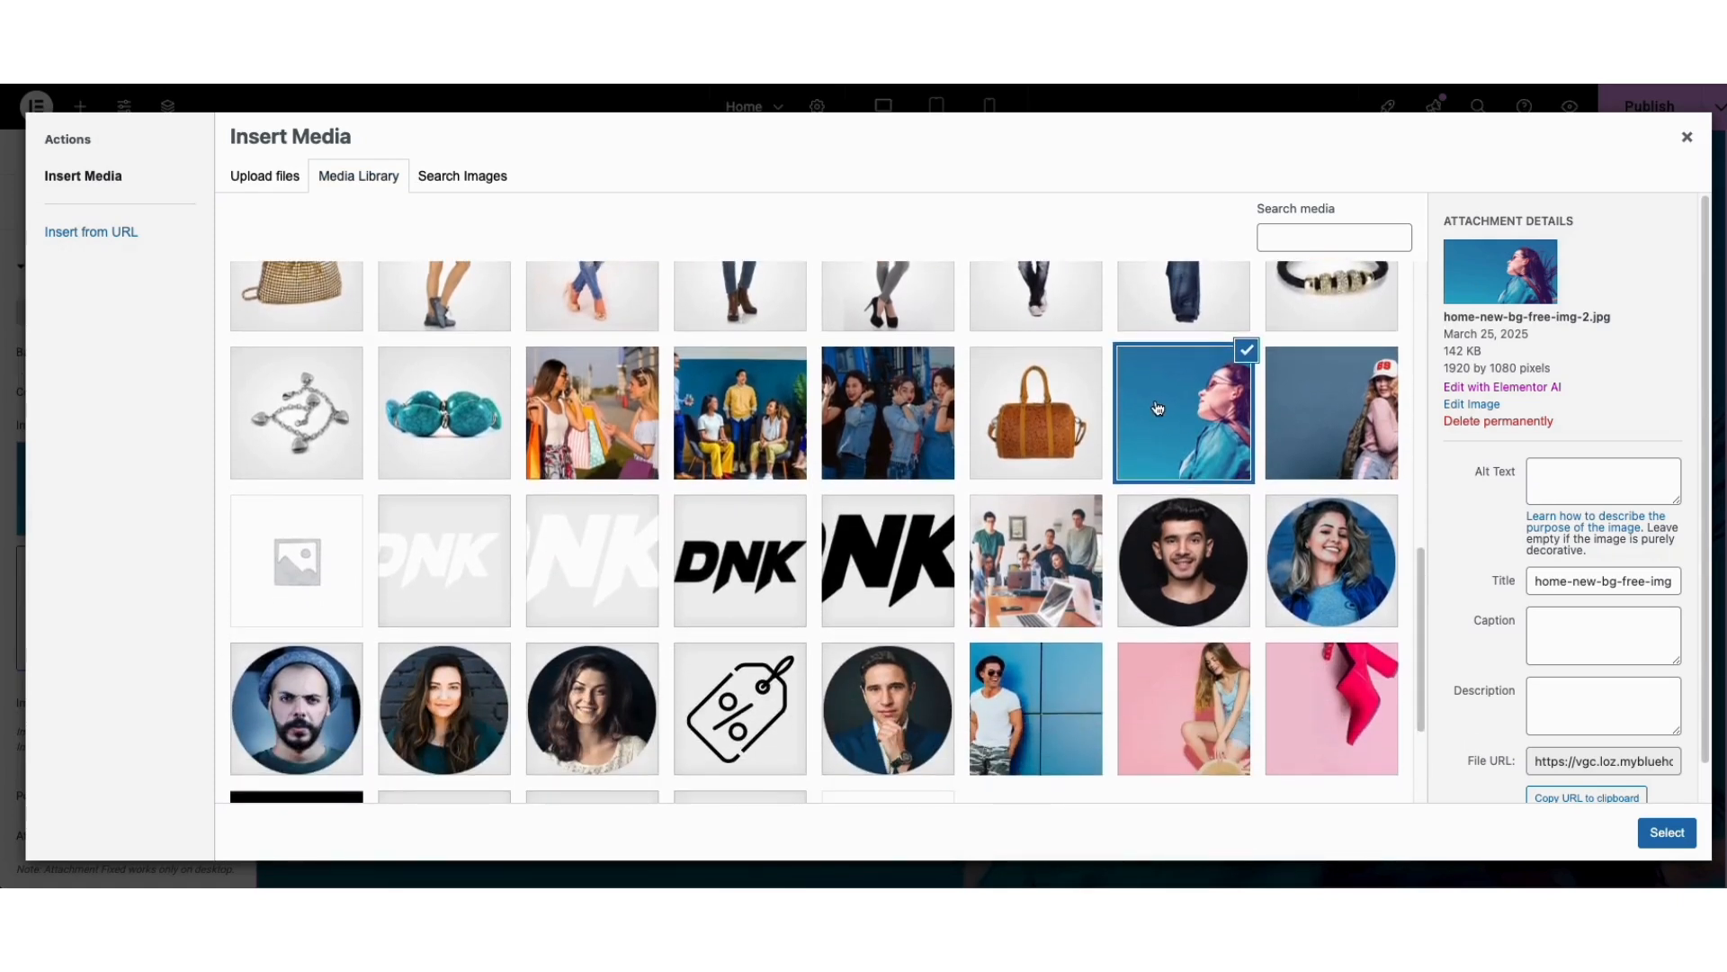
click(1664, 832)
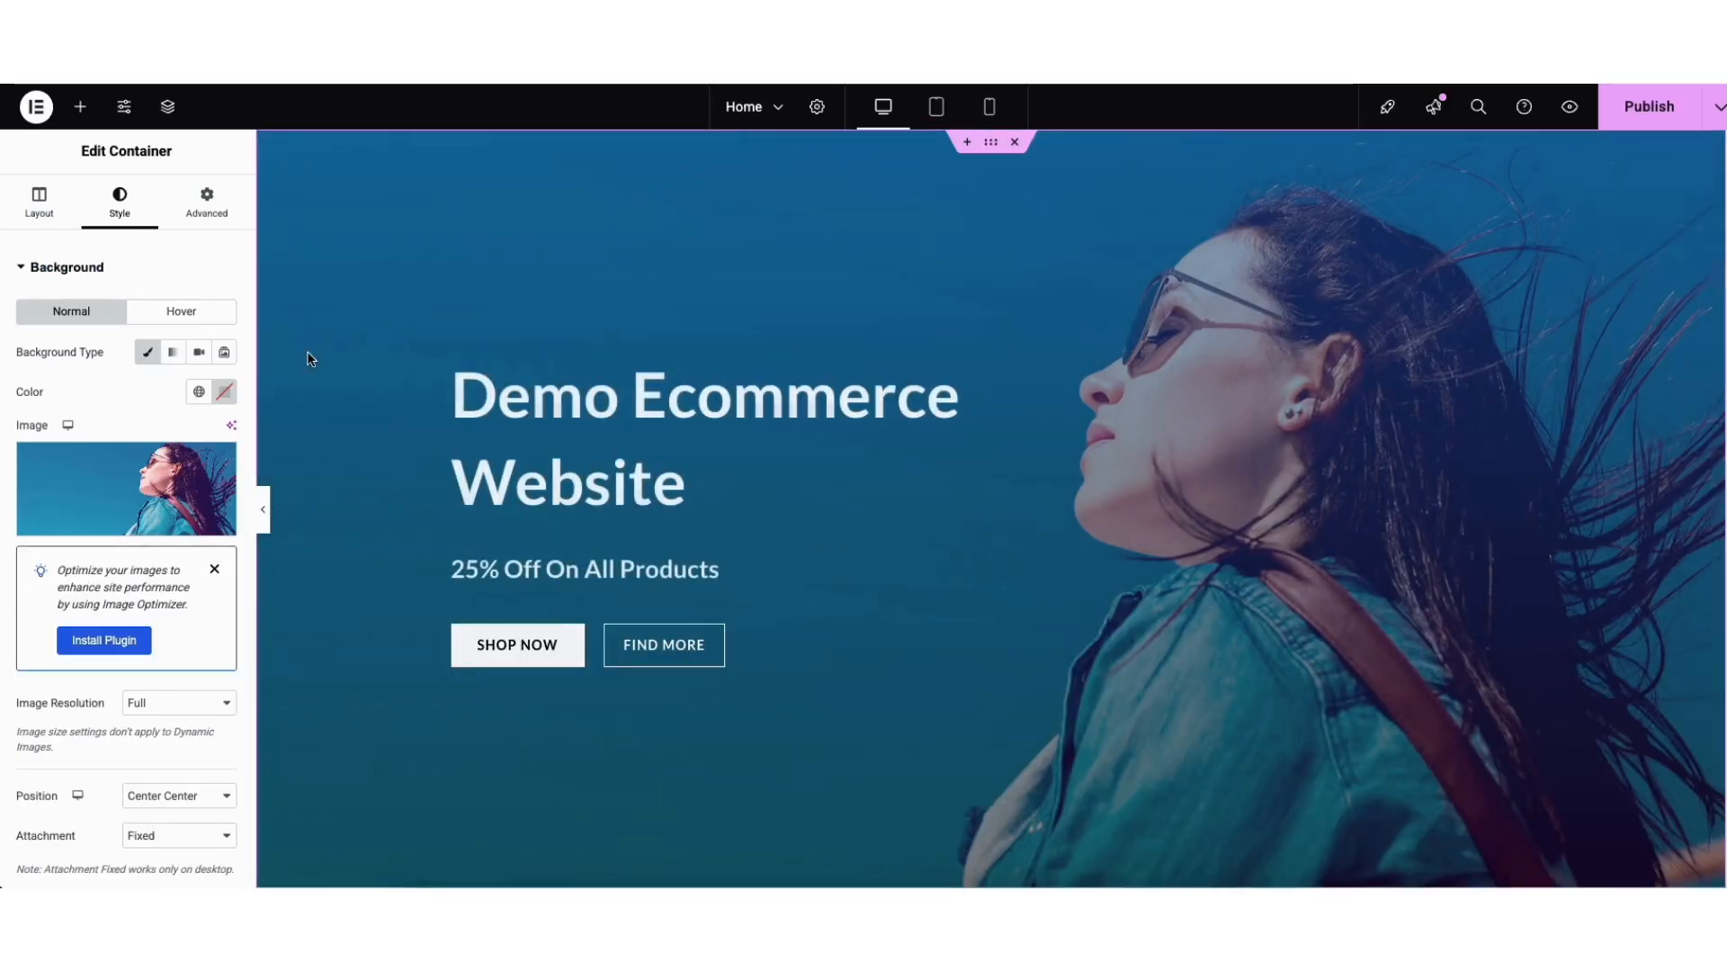
- Adjust the first gradient color of the hero container's background overlay to a slightly different blue
drag(246, 441, 249, 661)
click(109, 729)
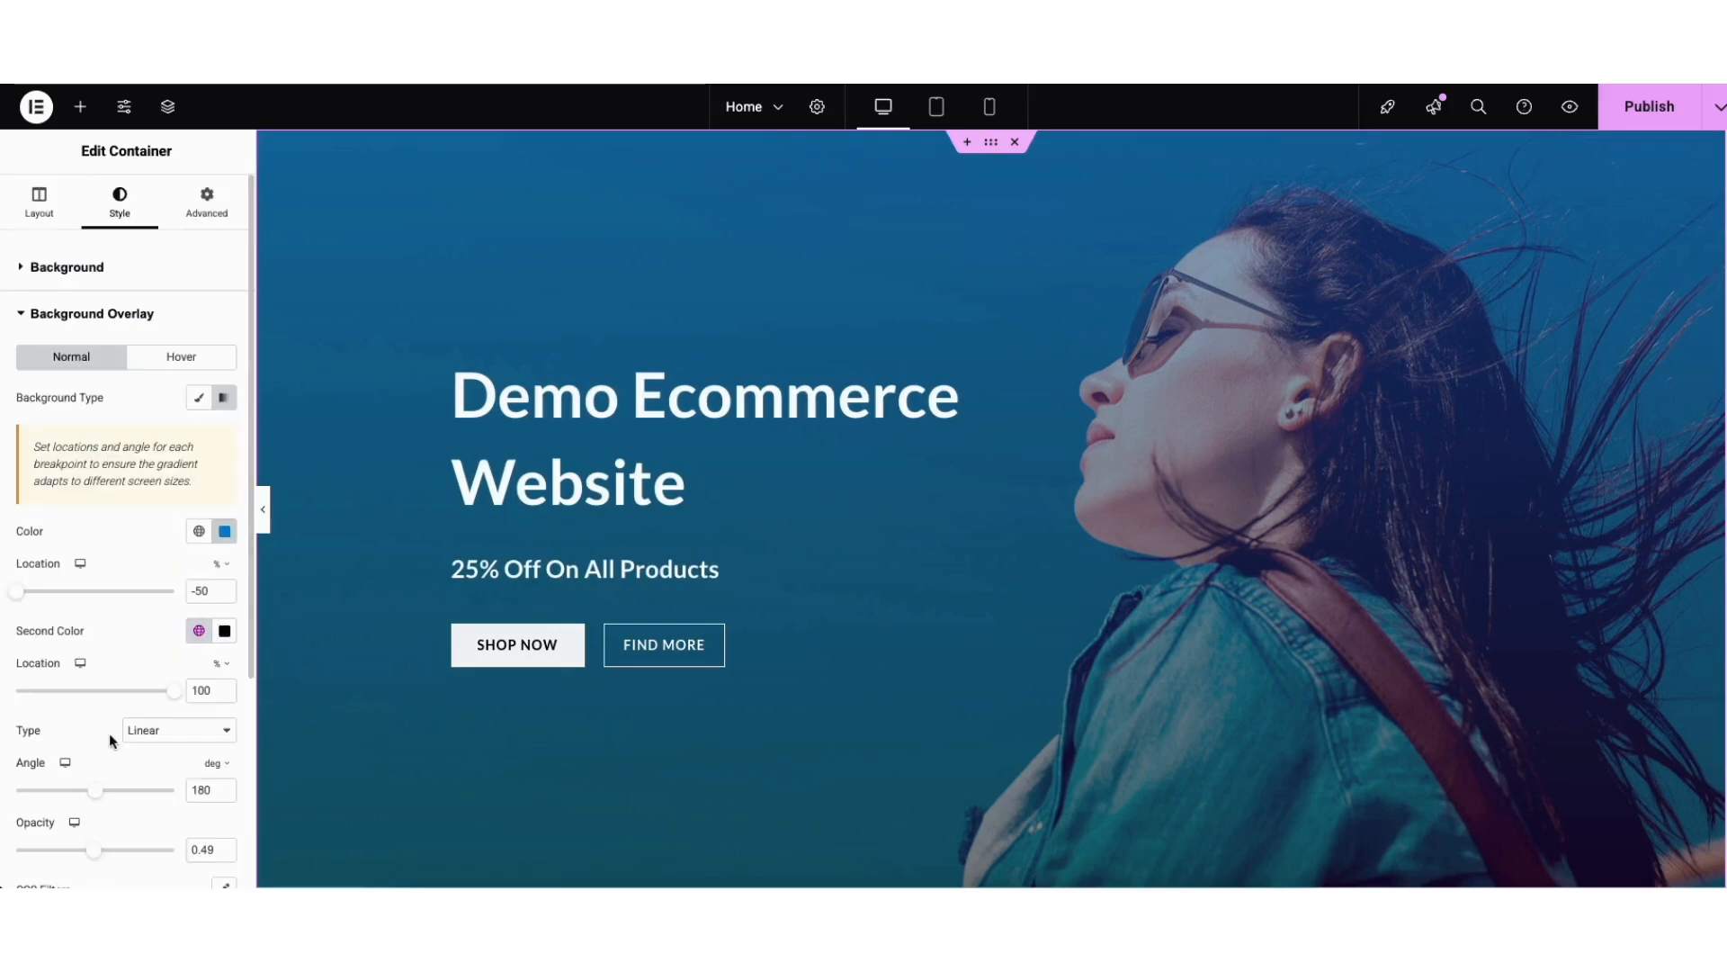
click(224, 530)
mouse_move(327, 641)
mouse_down()
mouse_move(143, 636)
mouse_move(116, 702)
mouse_move(322, 627)
mouse_up()
click(153, 530)
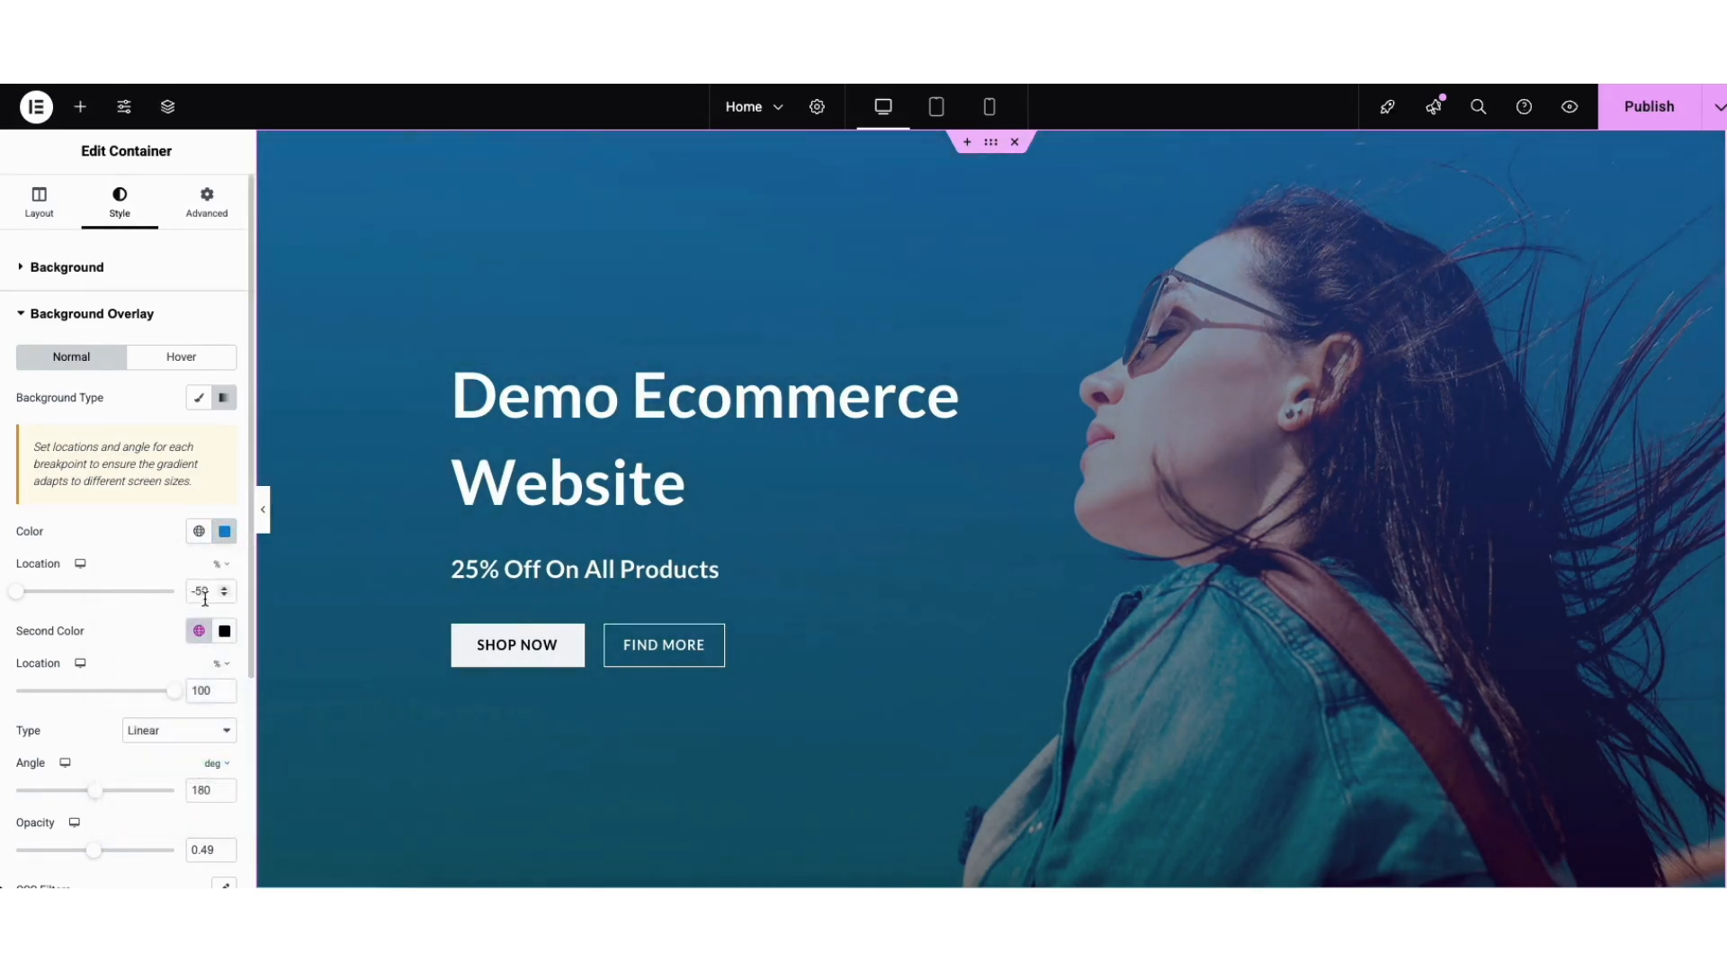
- Set the overlay's second gradient color to #141414 and its opacity to 0.44
click(225, 630)
drag(206, 500, 83, 530)
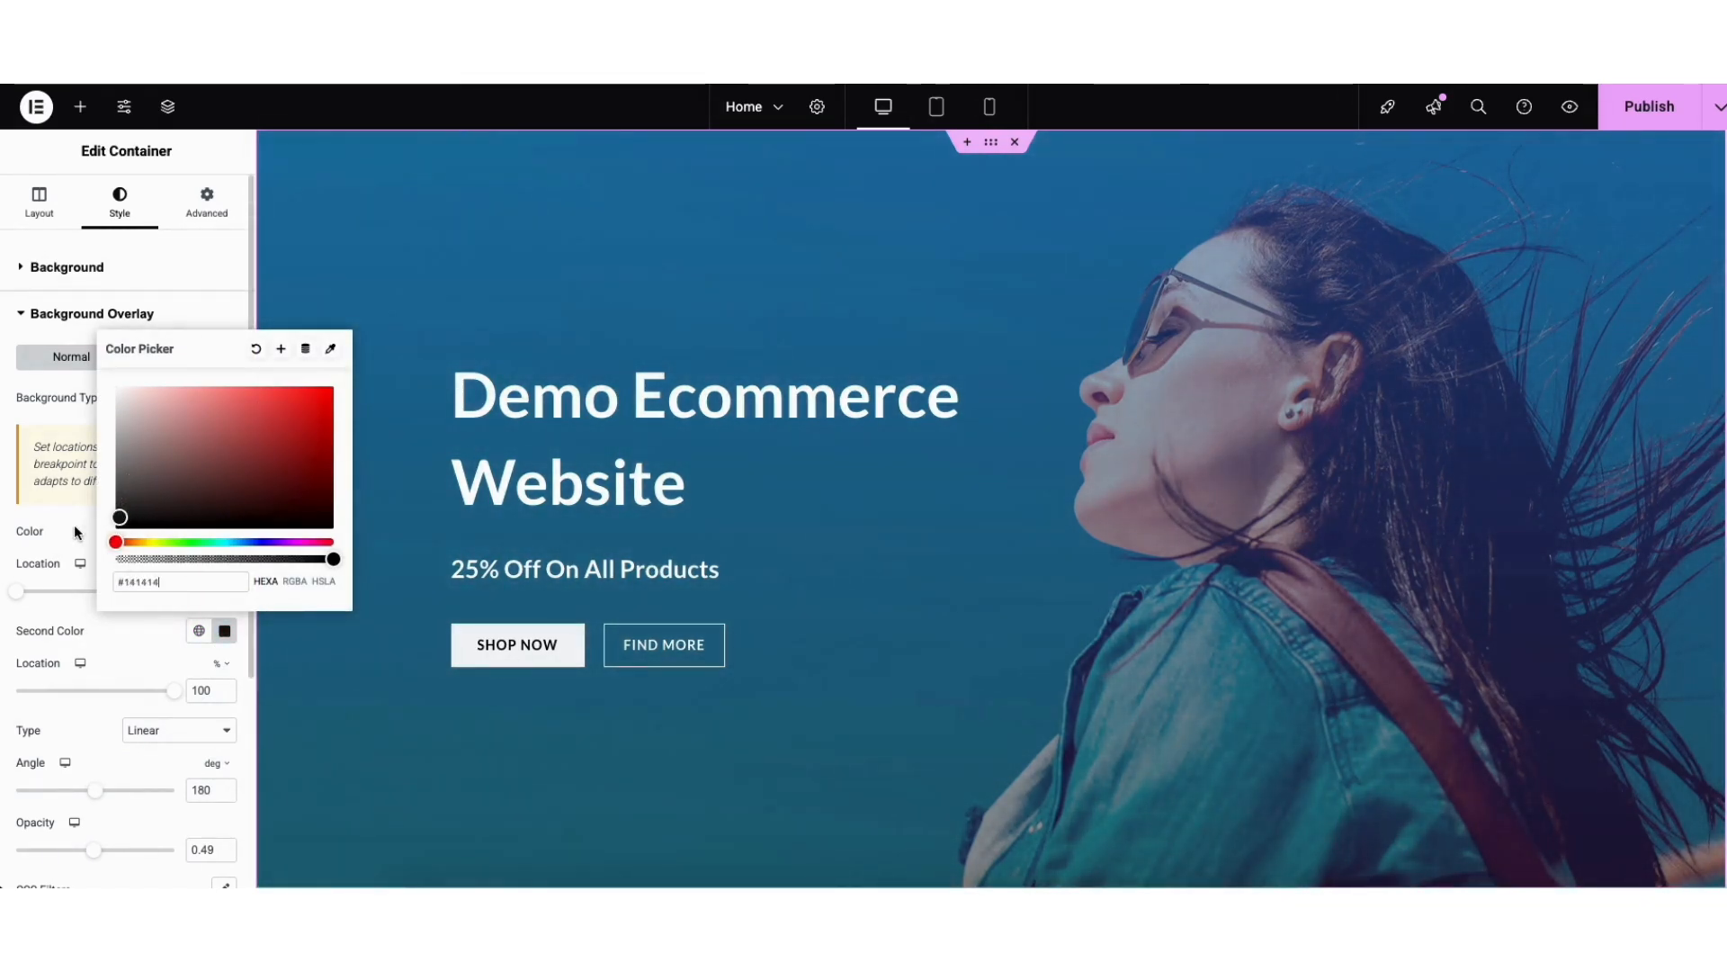
click(73, 526)
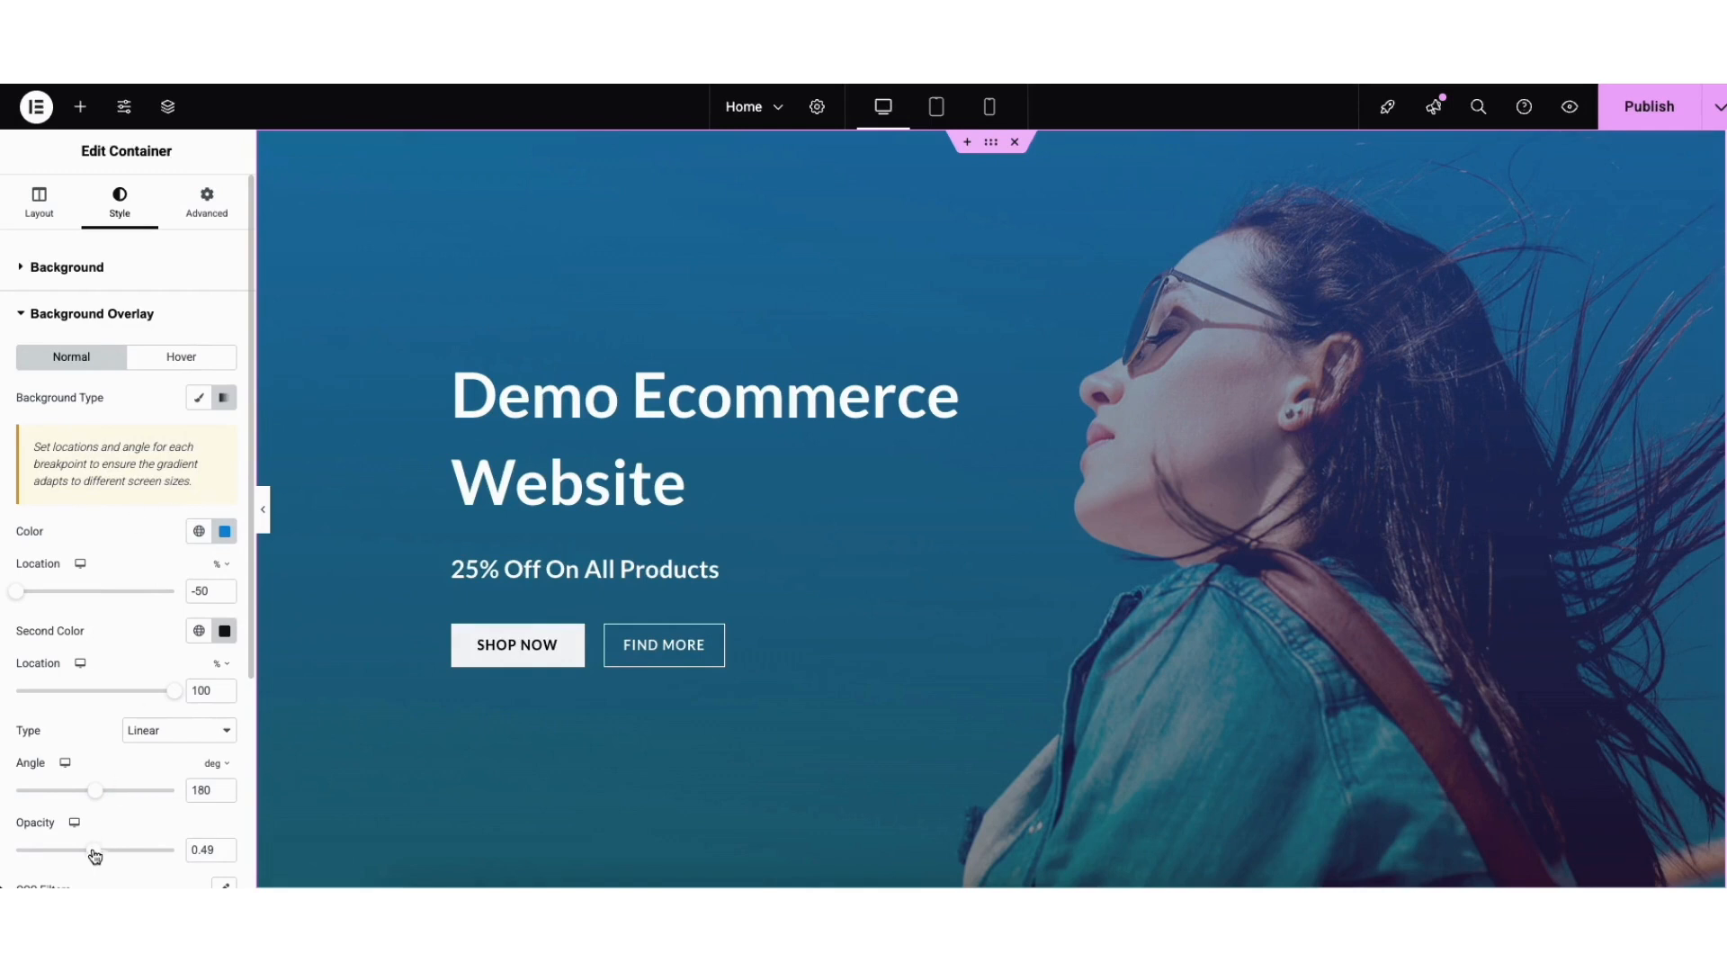
mouse_move(94, 856)
mouse_down()
mouse_move(40, 857)
mouse_move(168, 872)
mouse_move(86, 876)
mouse_up()
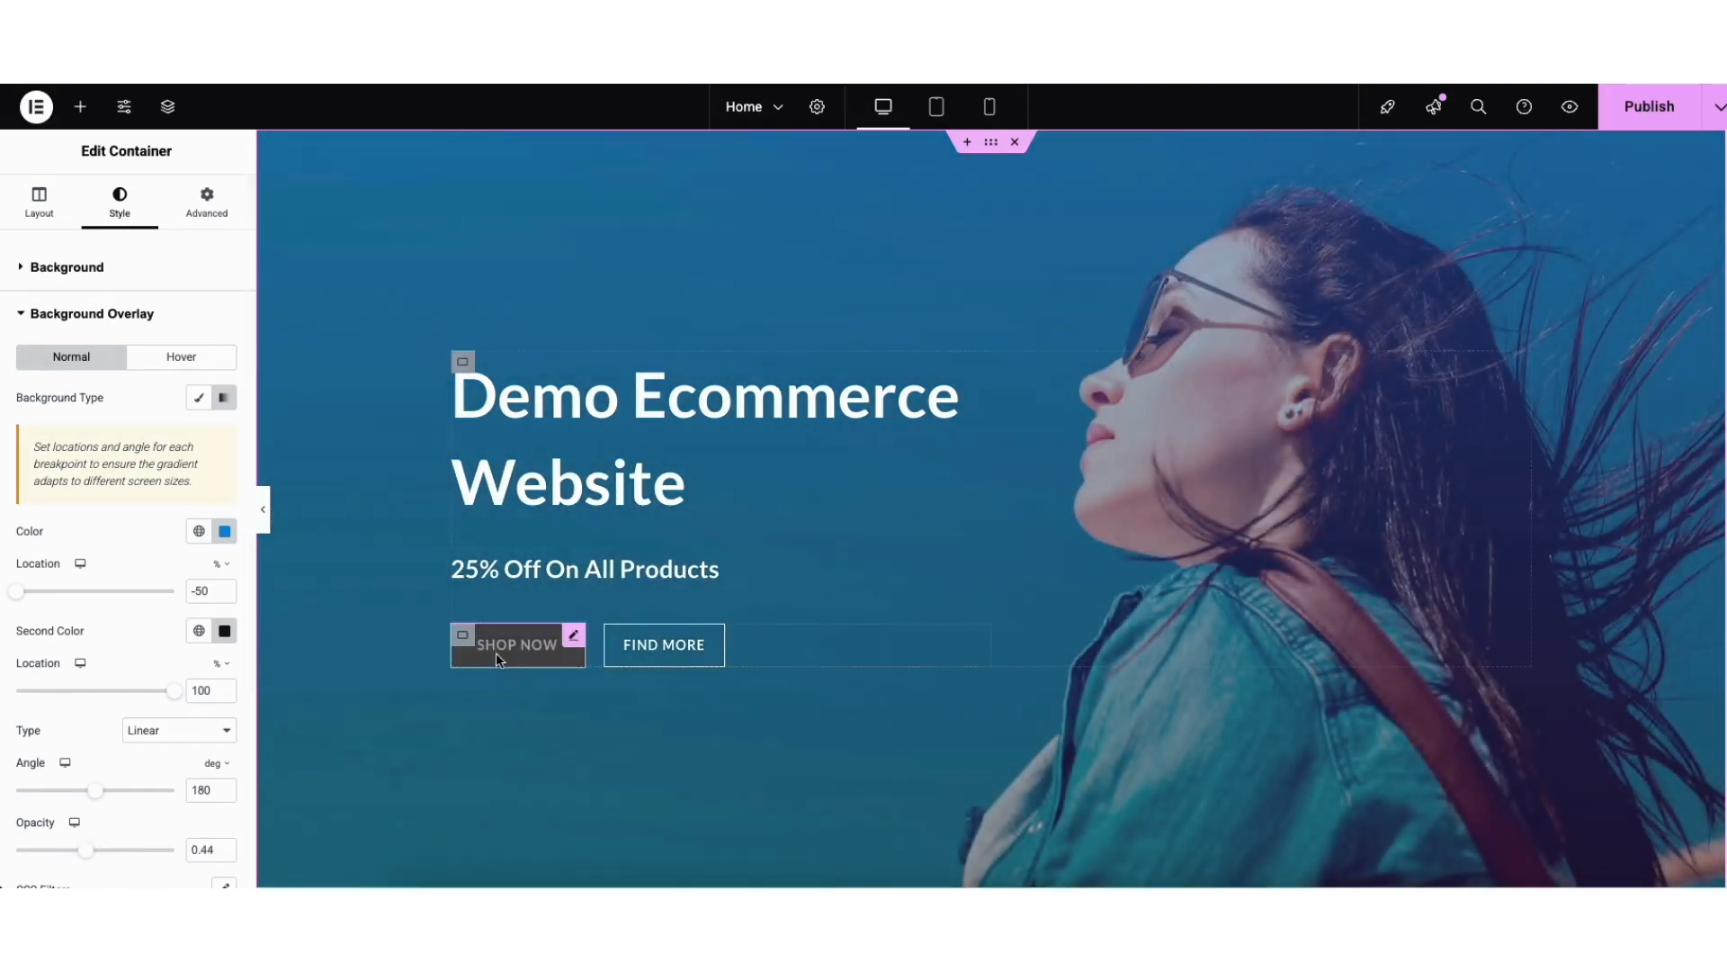
- Examine the Shop Now button's text, link options, icon library and its normal and hover style settings
click(570, 640)
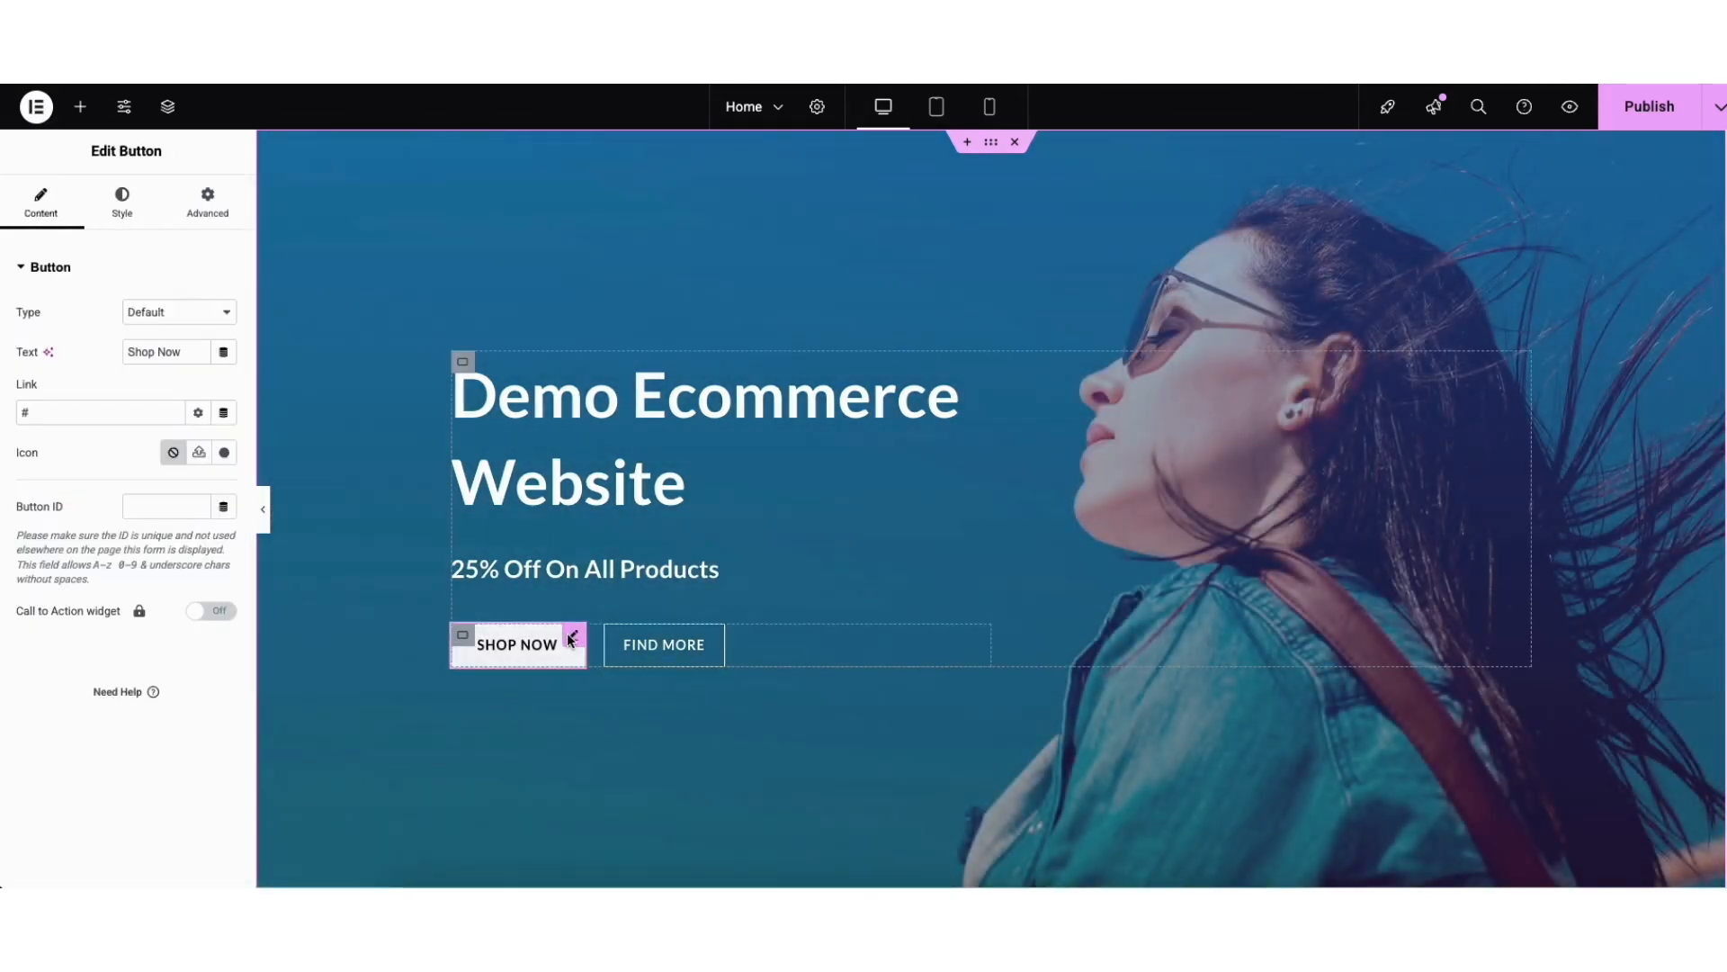
drag(128, 351, 155, 354)
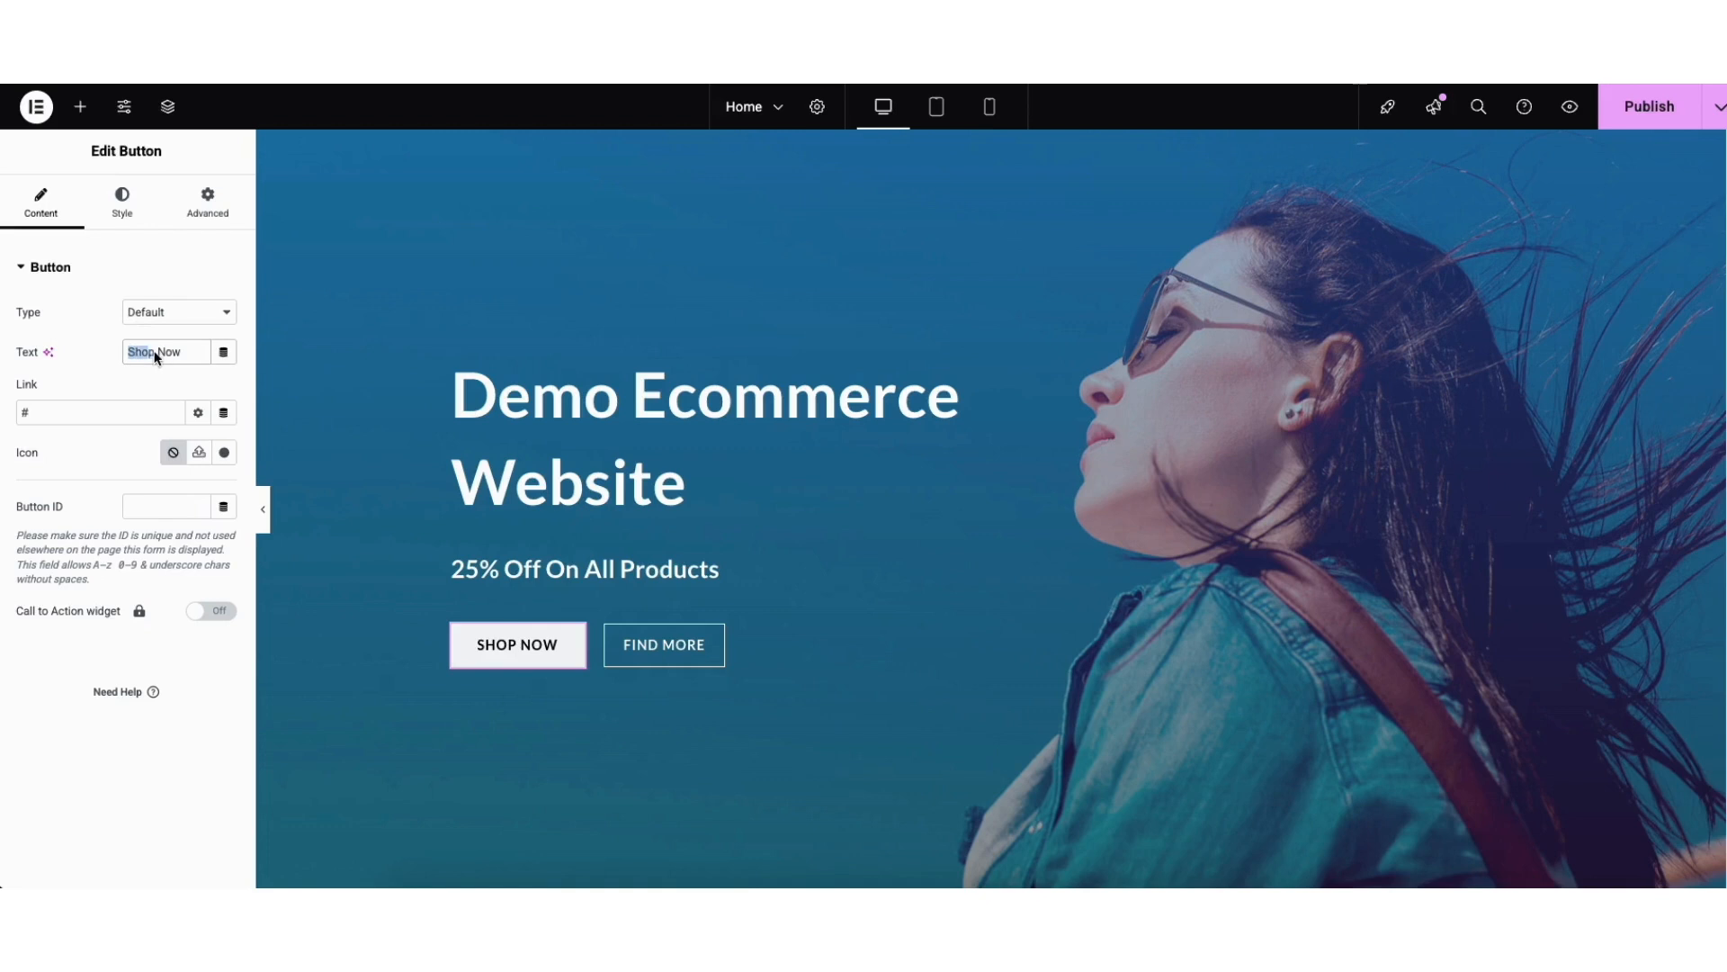
click(158, 378)
click(198, 413)
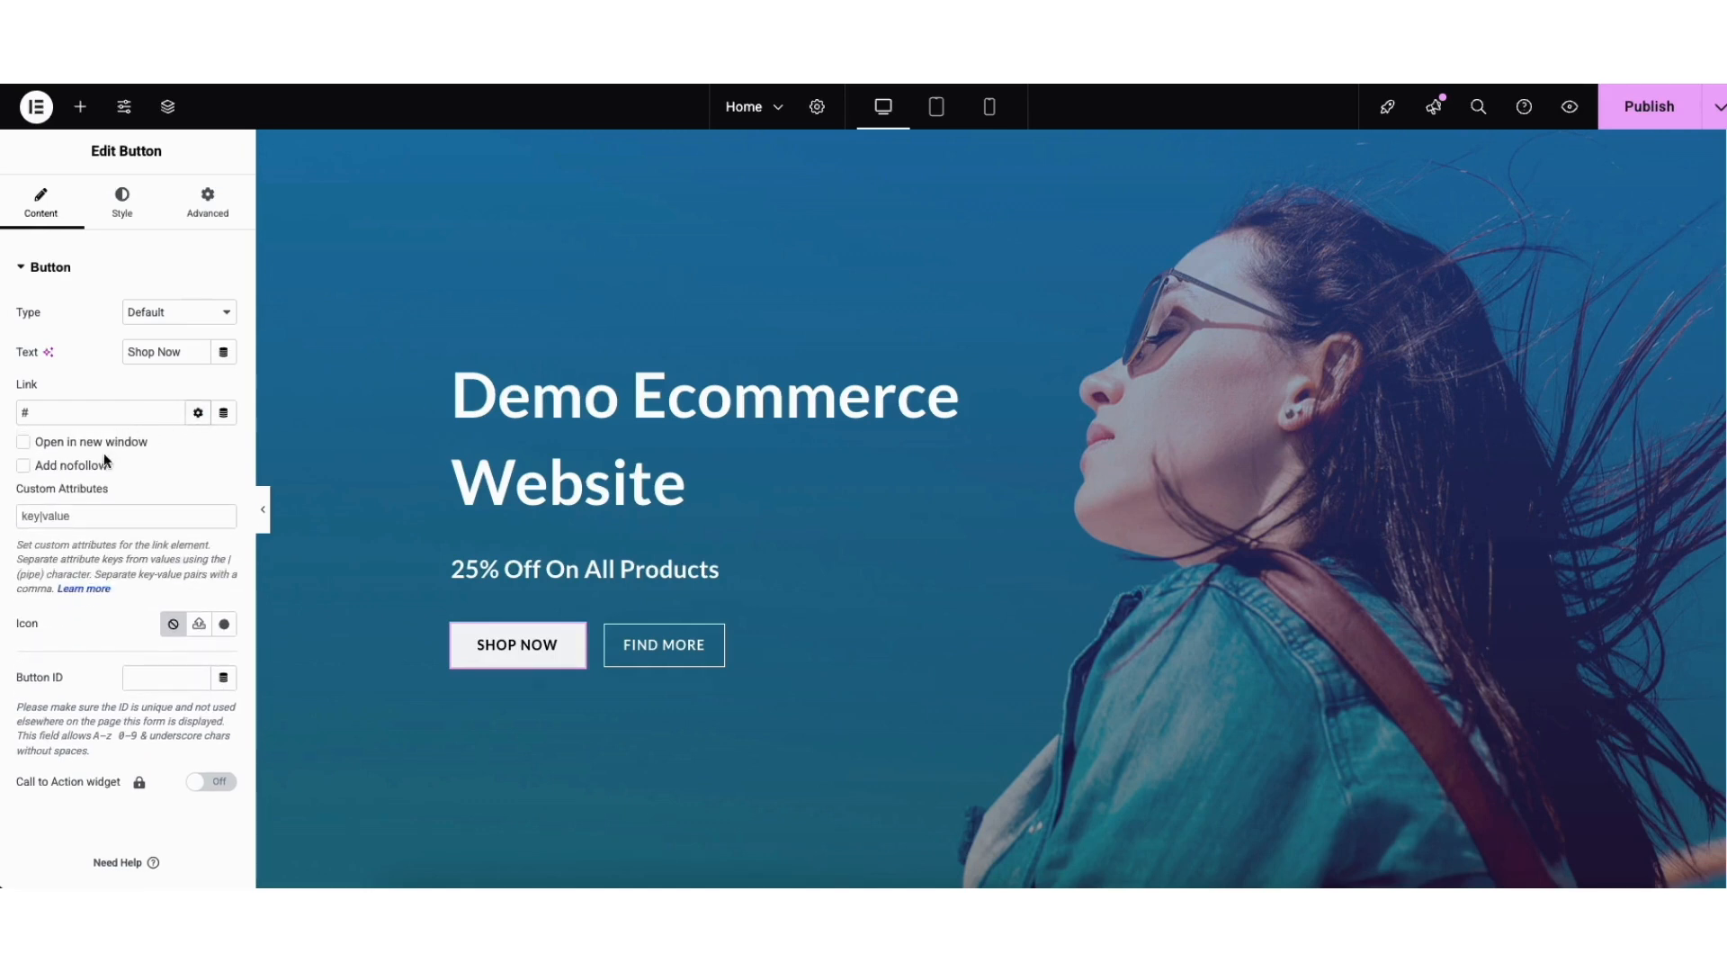
click(198, 414)
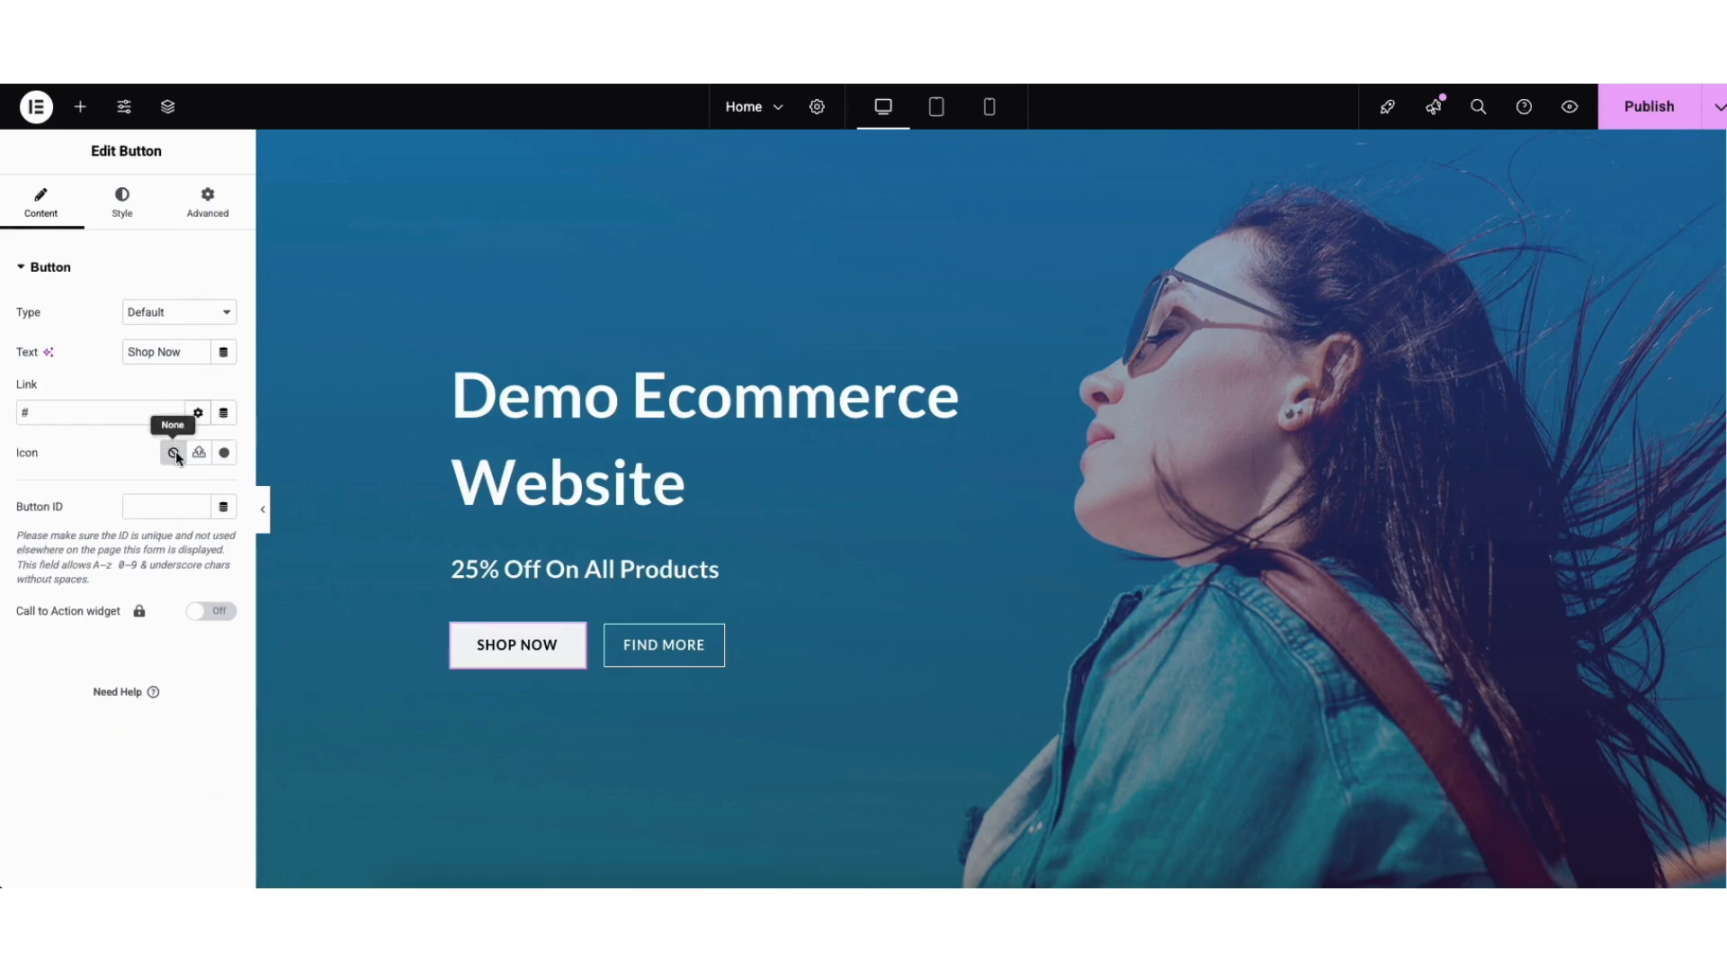
click(226, 454)
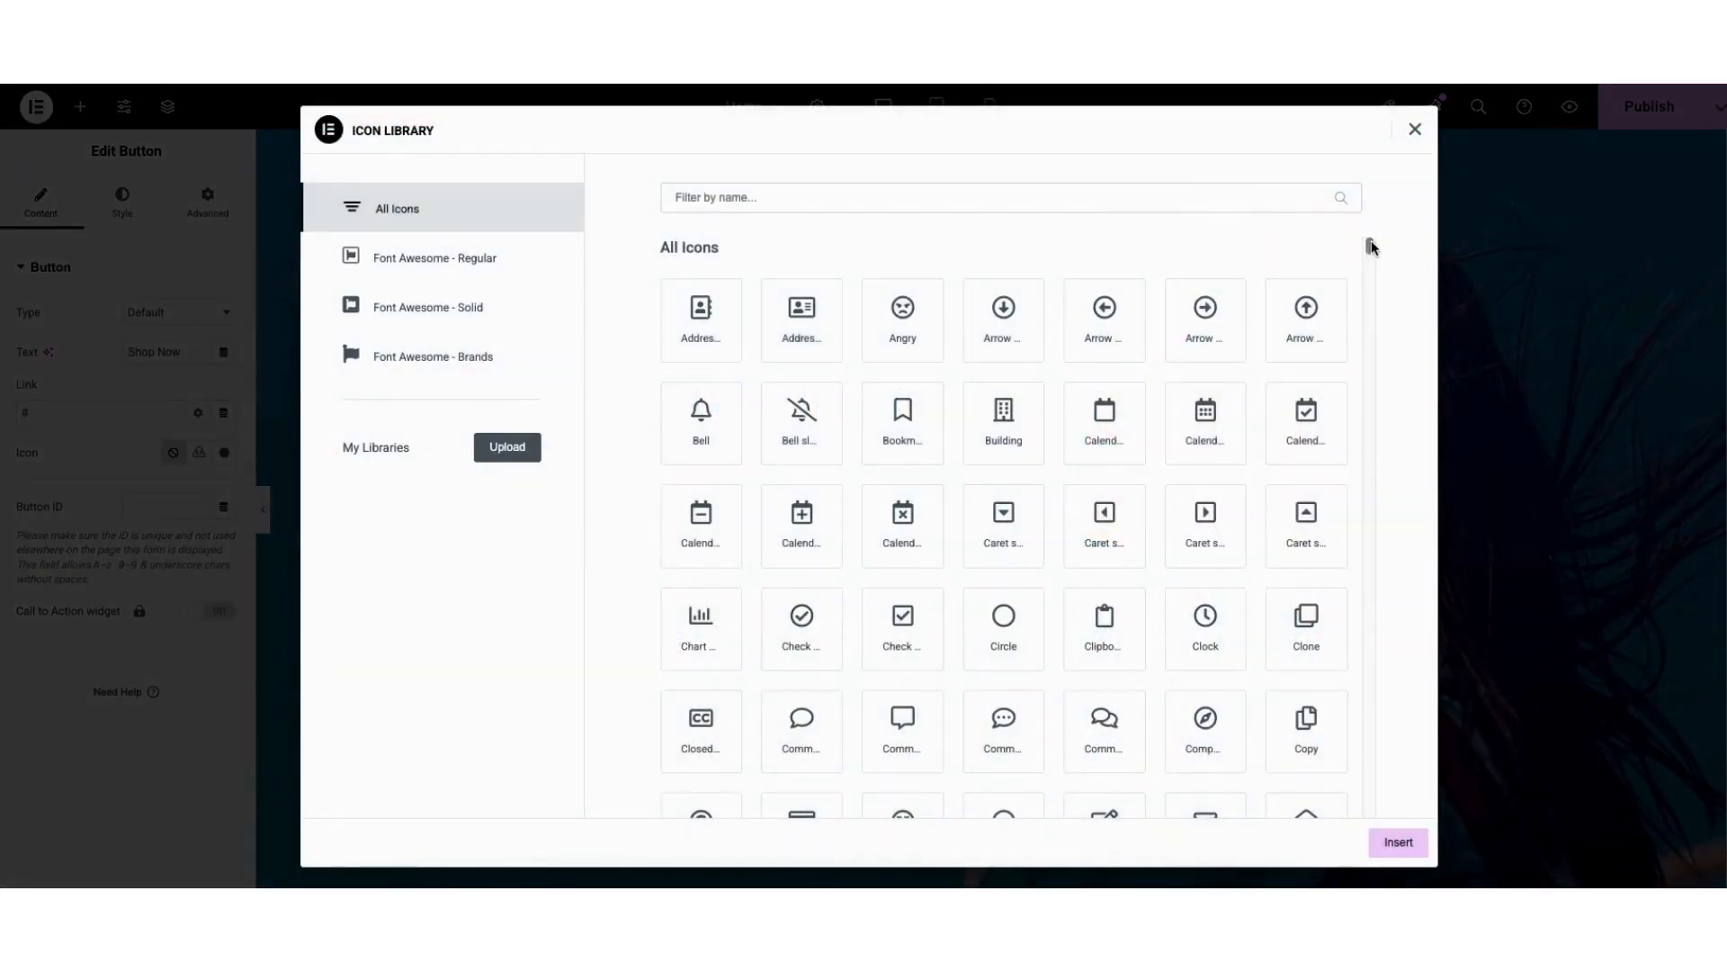
drag(1369, 248, 1369, 284)
click(1415, 130)
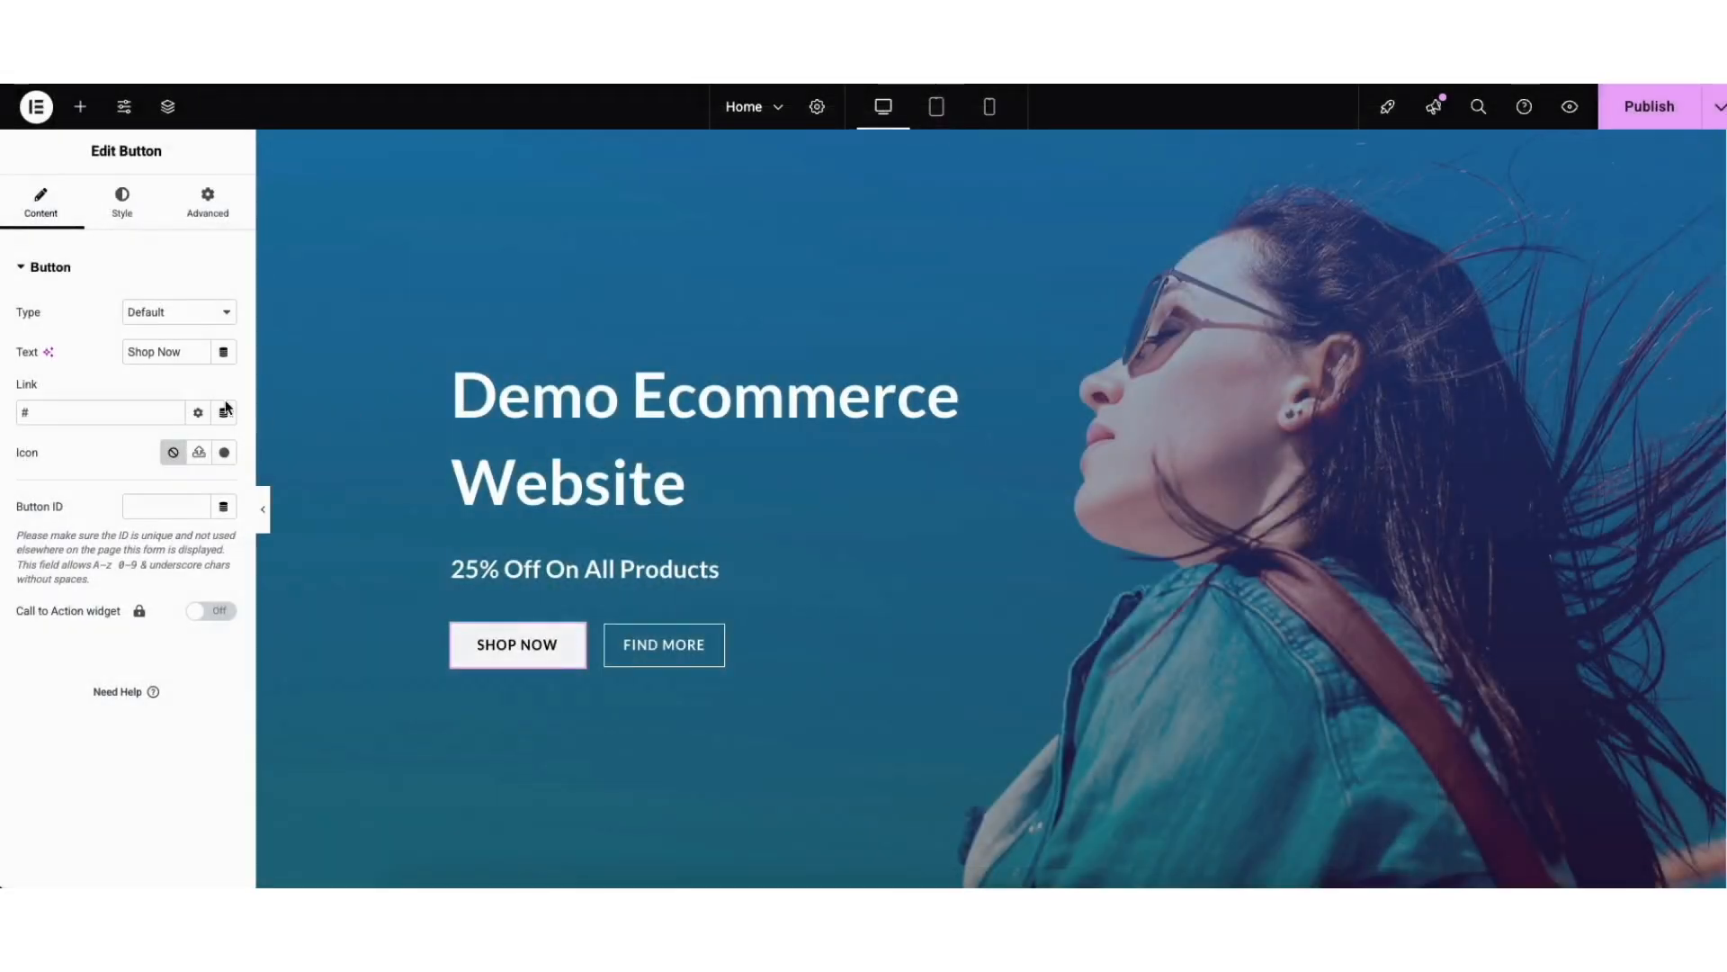
click(115, 209)
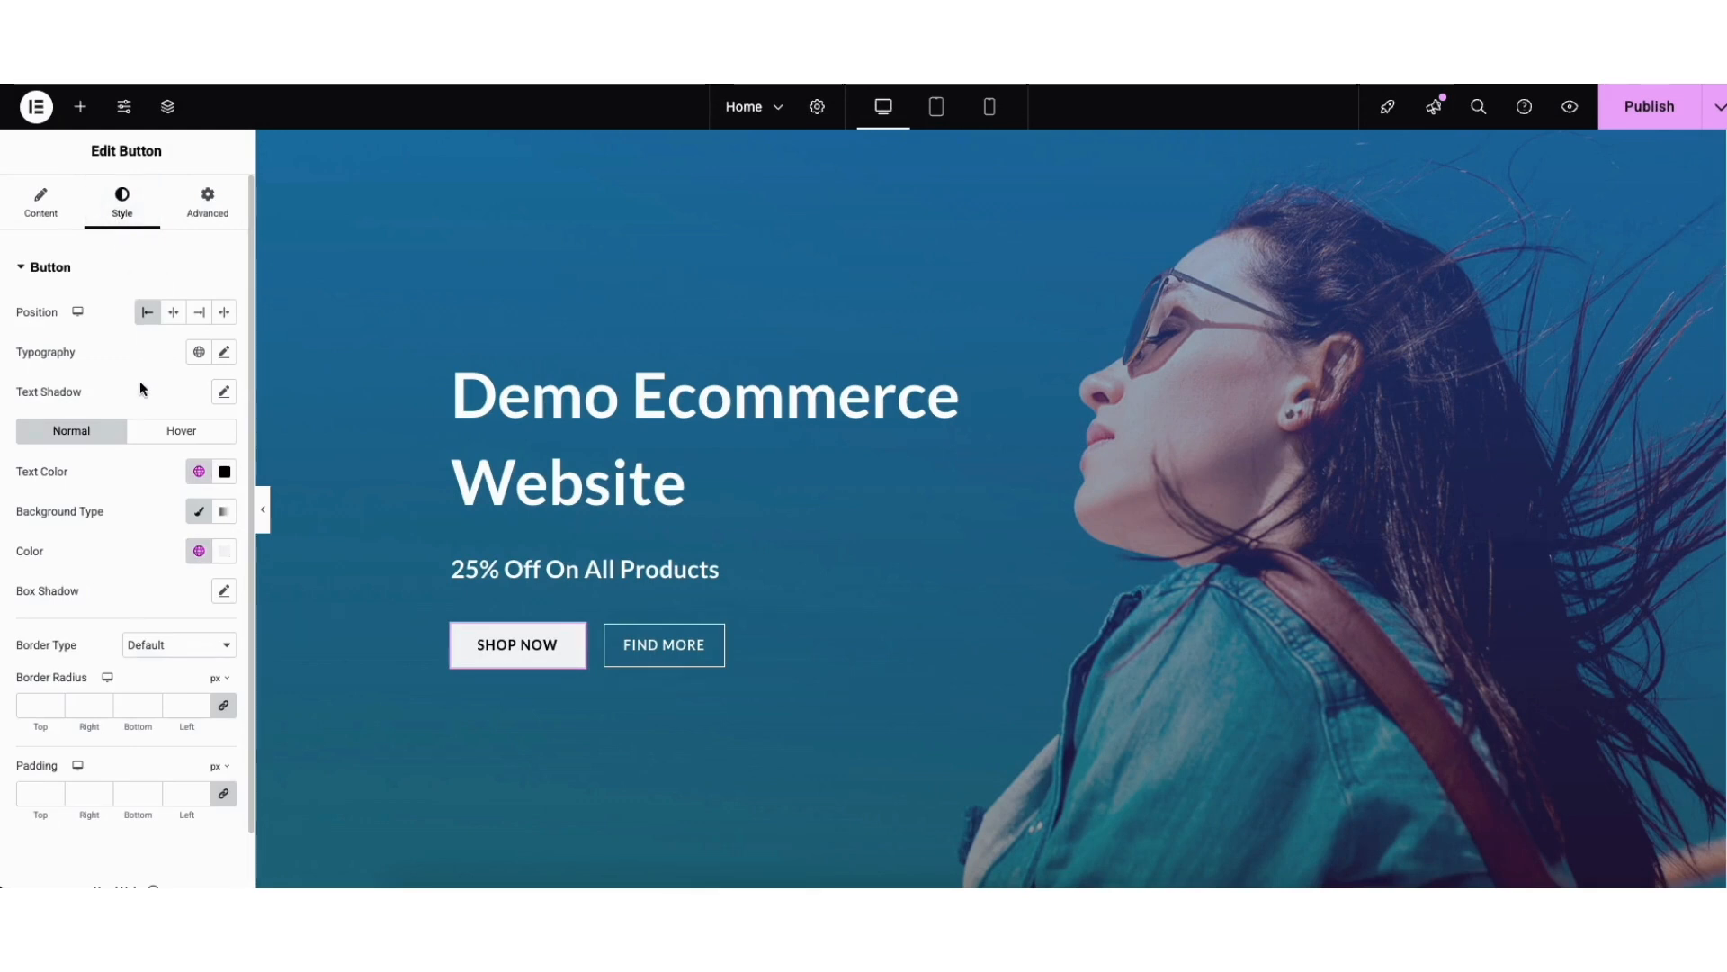
click(148, 431)
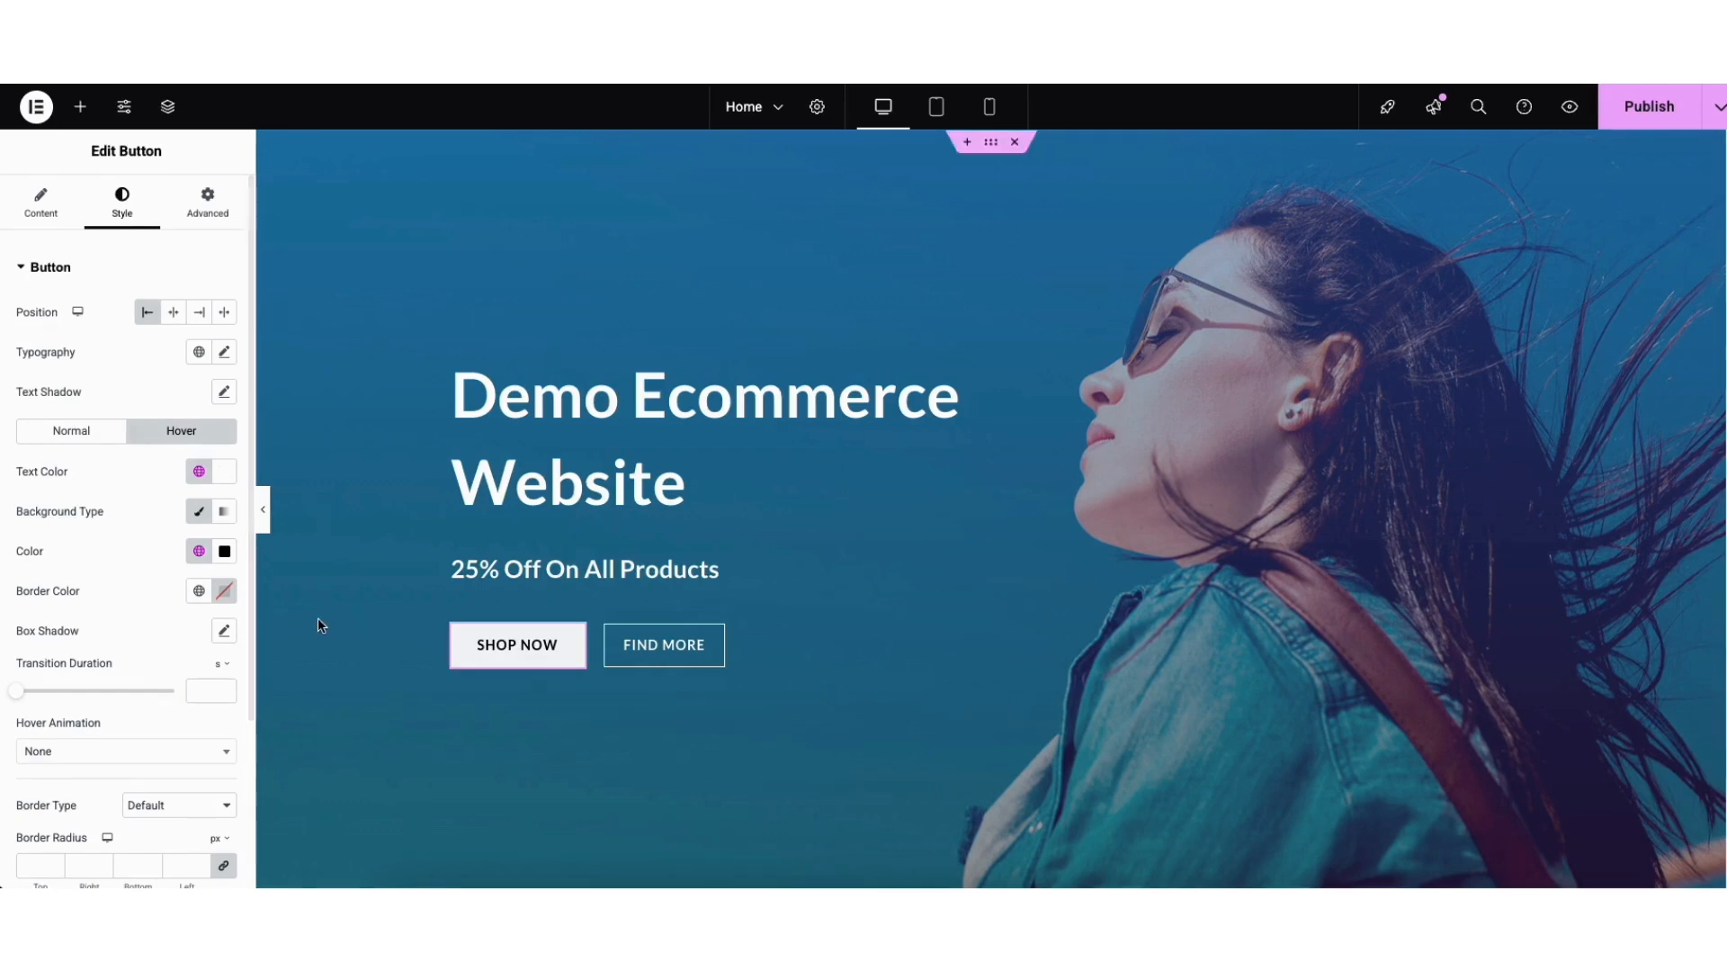
- Delete the Find More button from the hero section
right_click(659, 652)
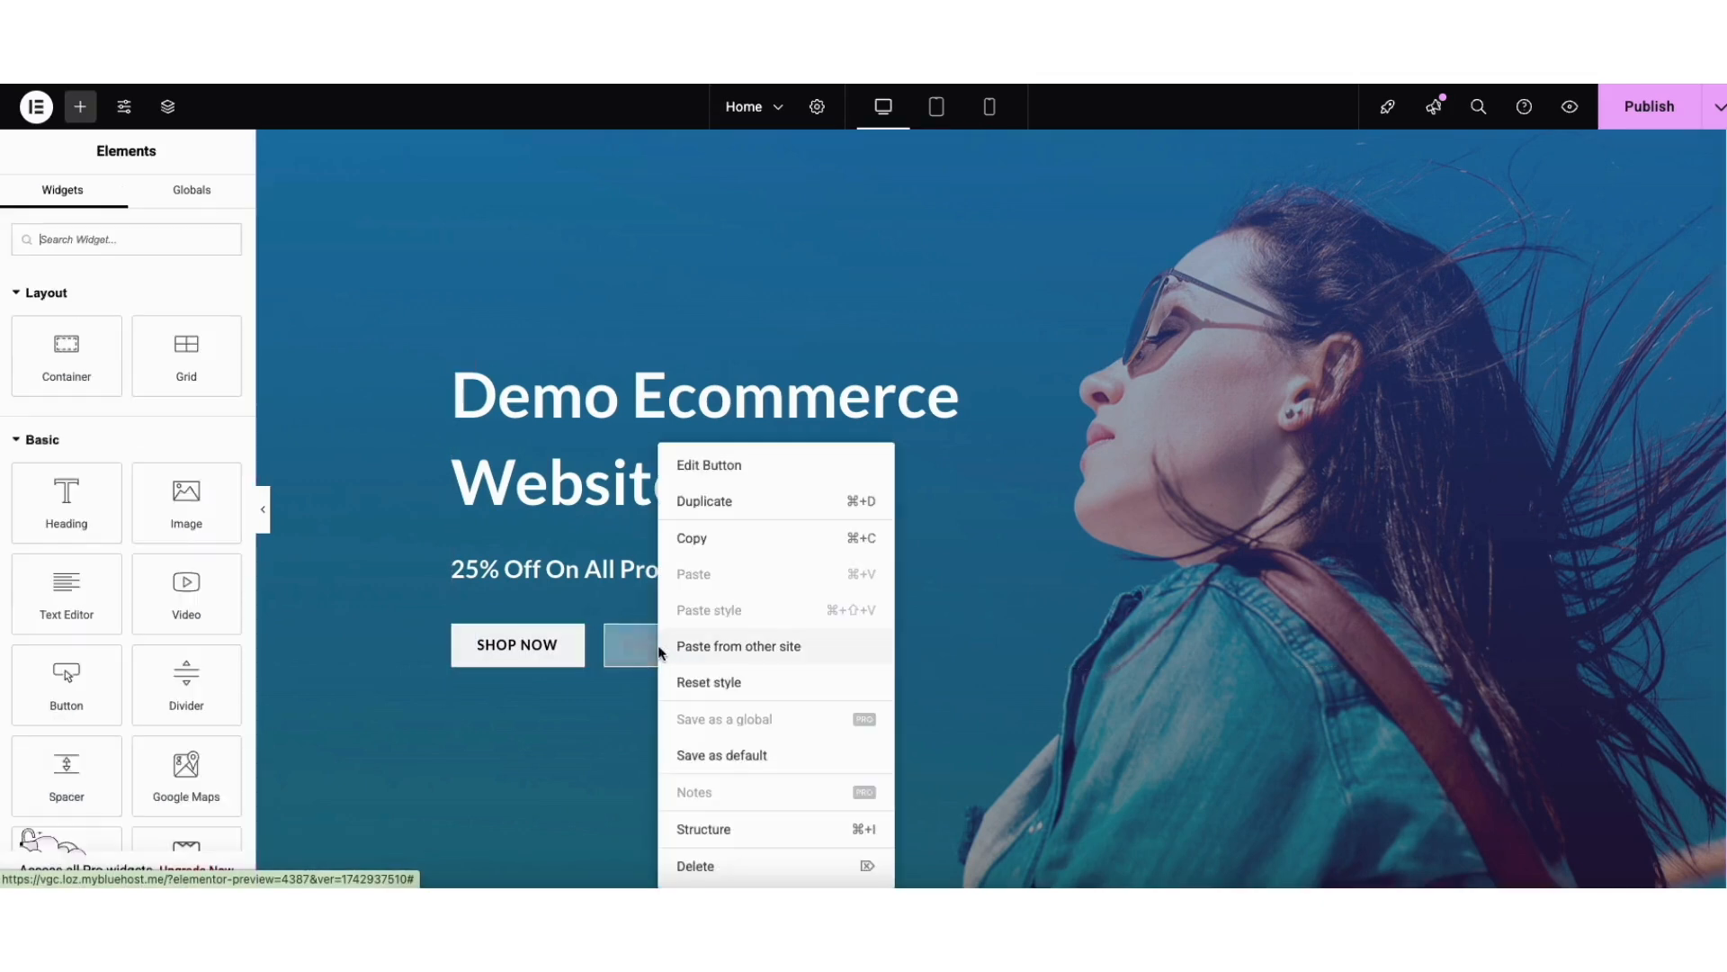
click(700, 864)
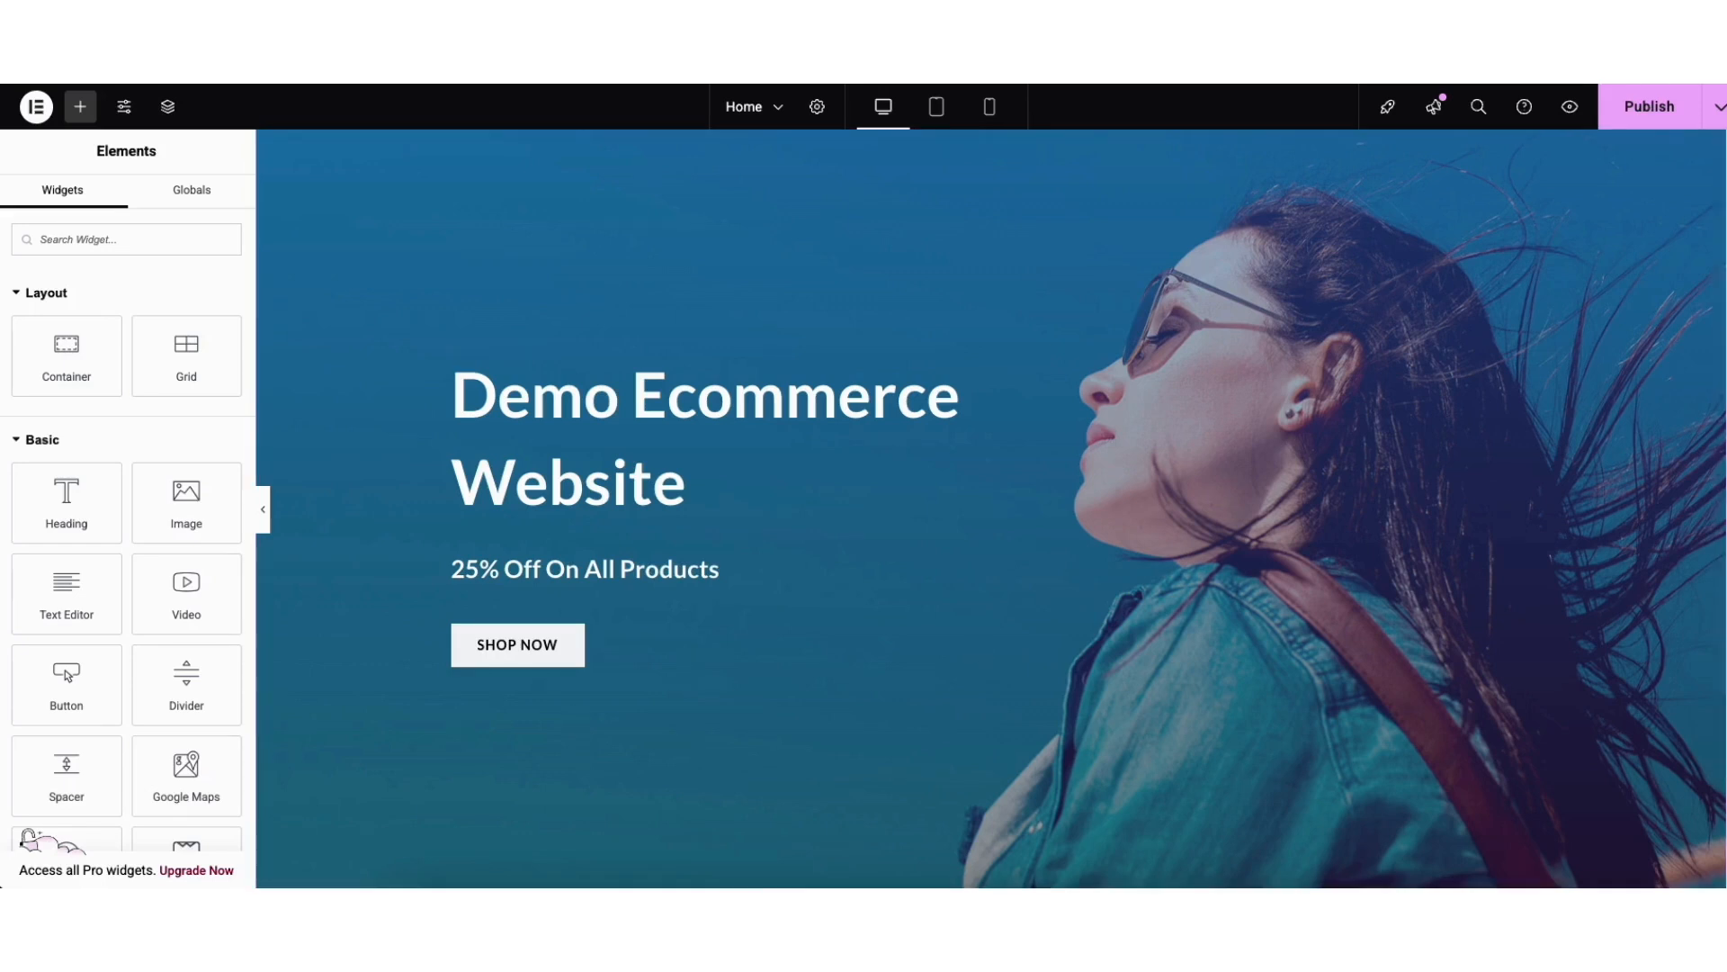
- Add a Heading widget between the Featured Products divider line and the product grid
scroll(1705, 360, down, 15)
scroll(1703, 385, down, 3)
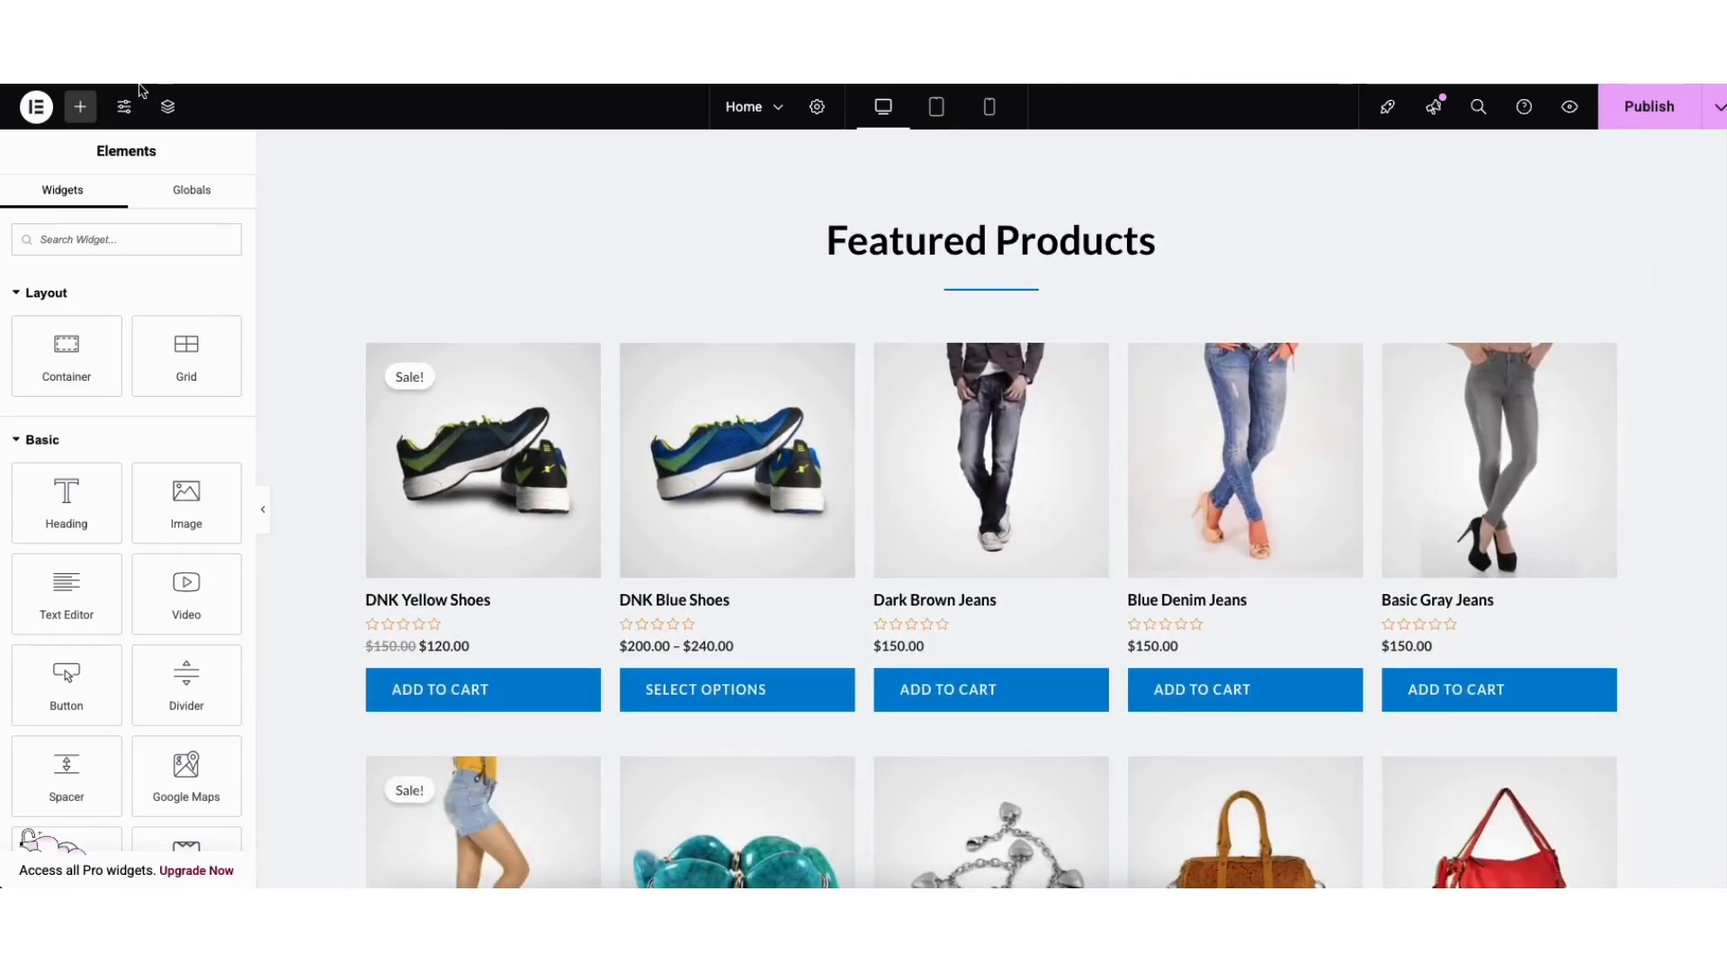
click(80, 108)
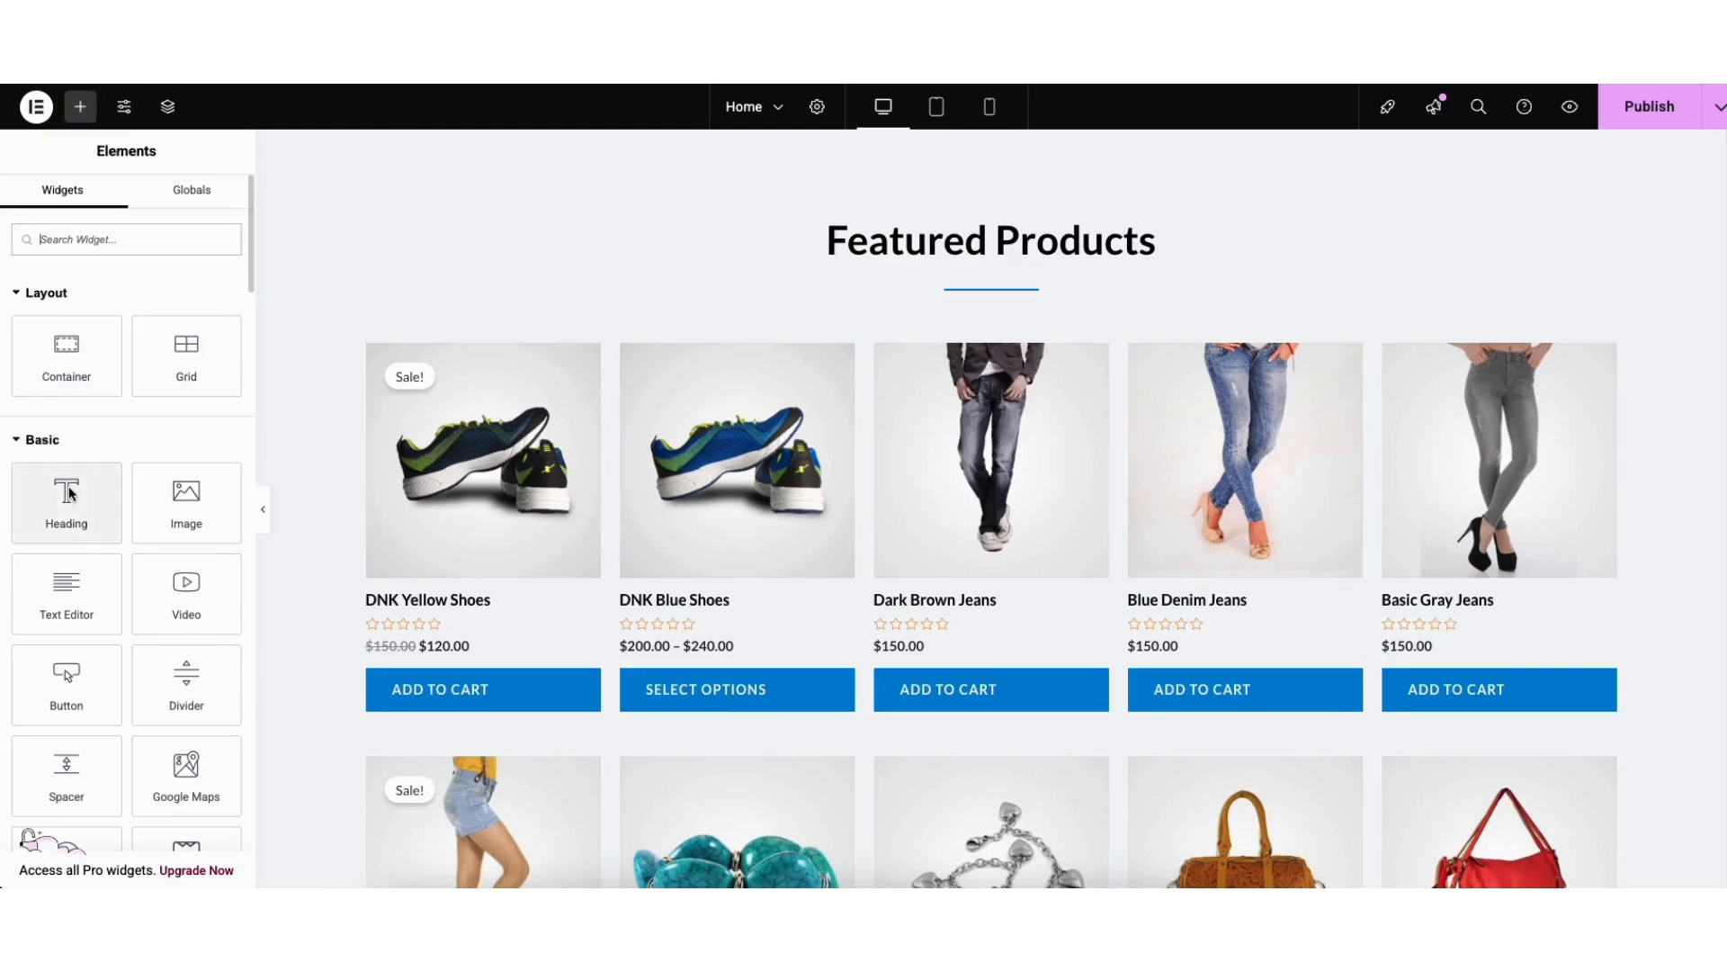
drag(64, 511, 899, 342)
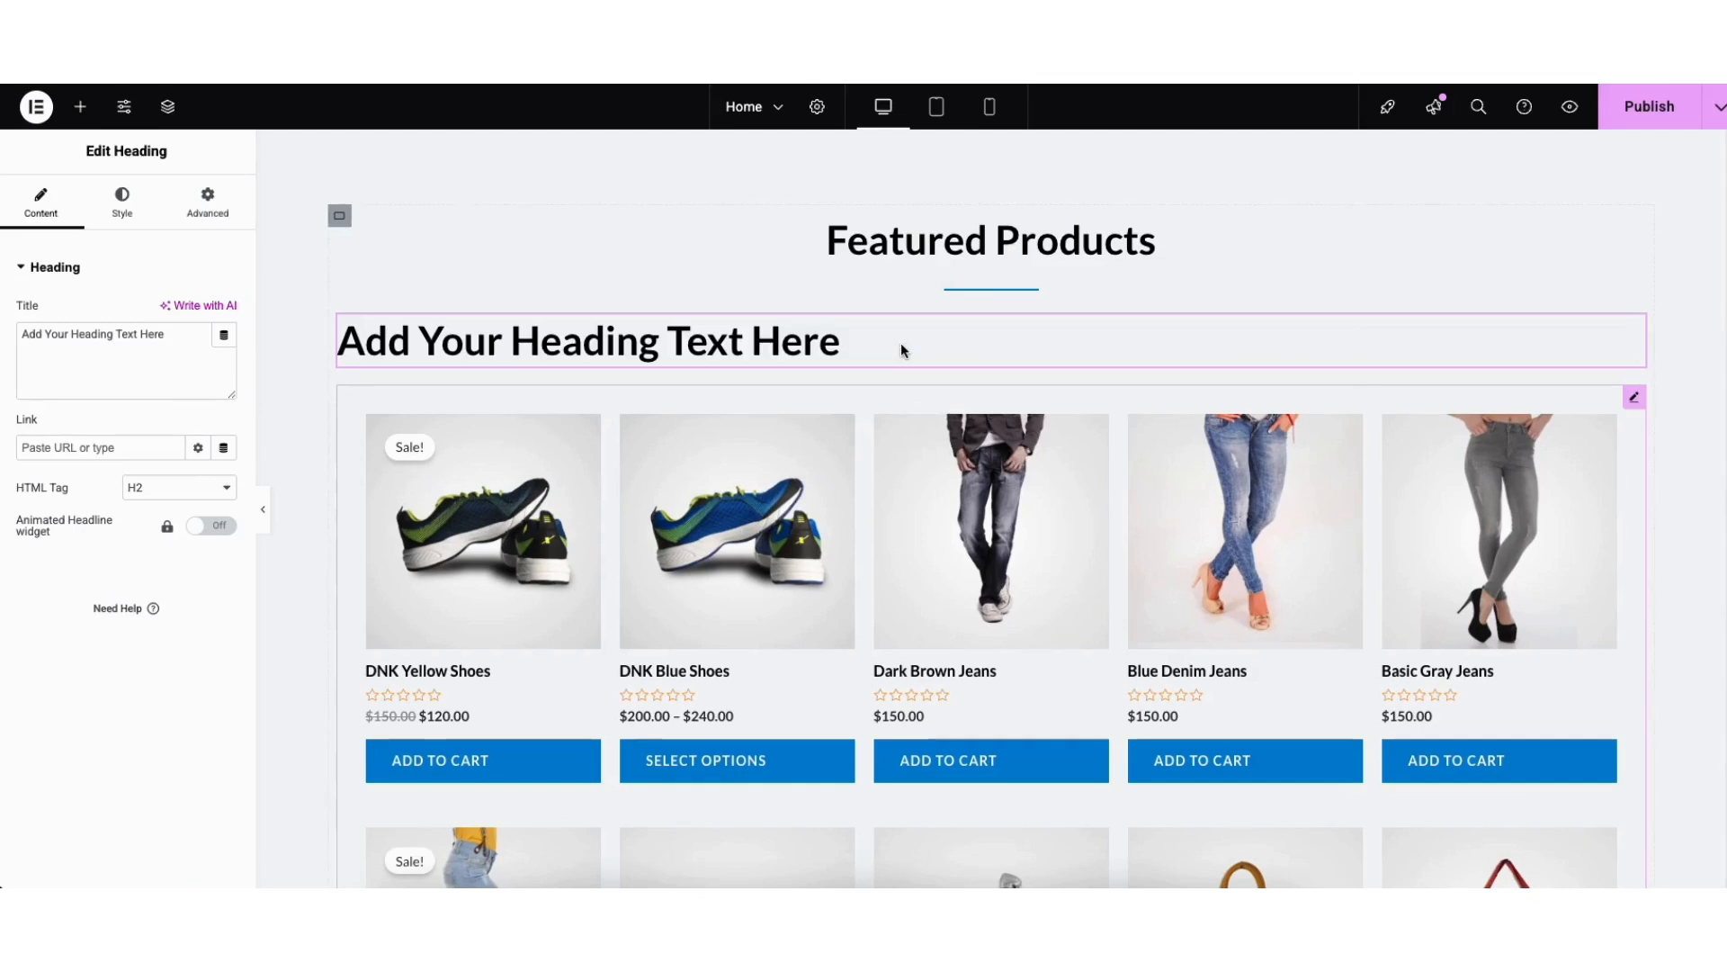
- Move the new heading above the Featured Products title and back below the divider line
right_click(581, 346)
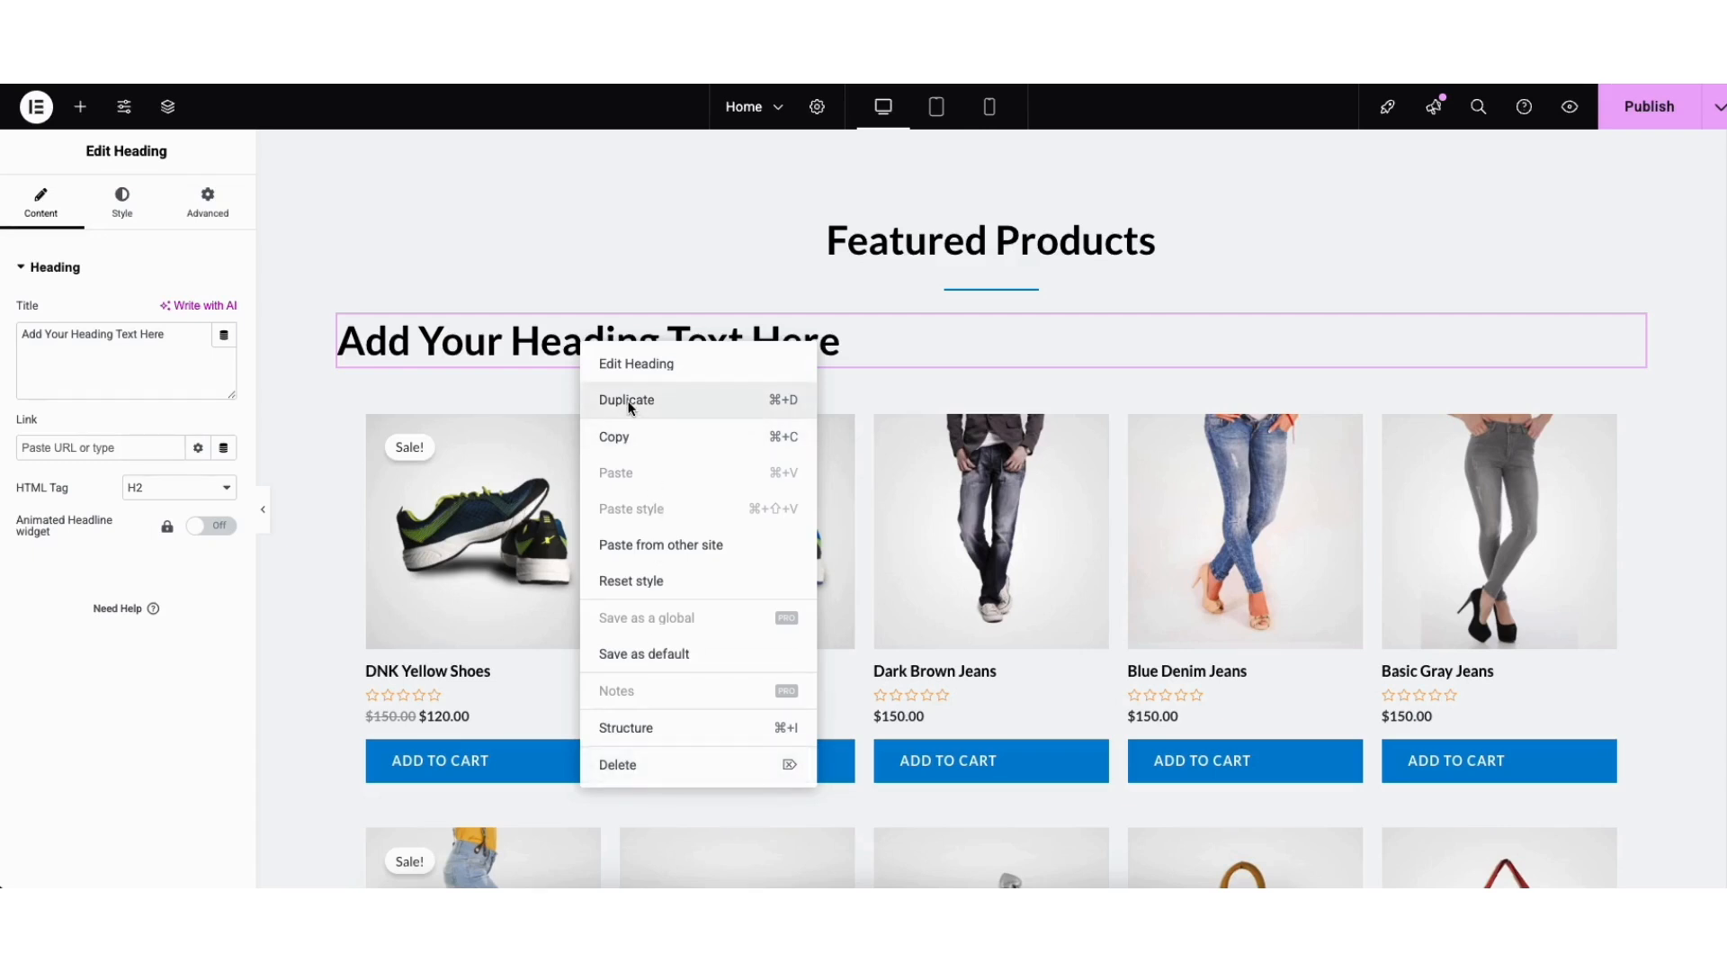
click(1497, 340)
drag(1635, 325, 1147, 218)
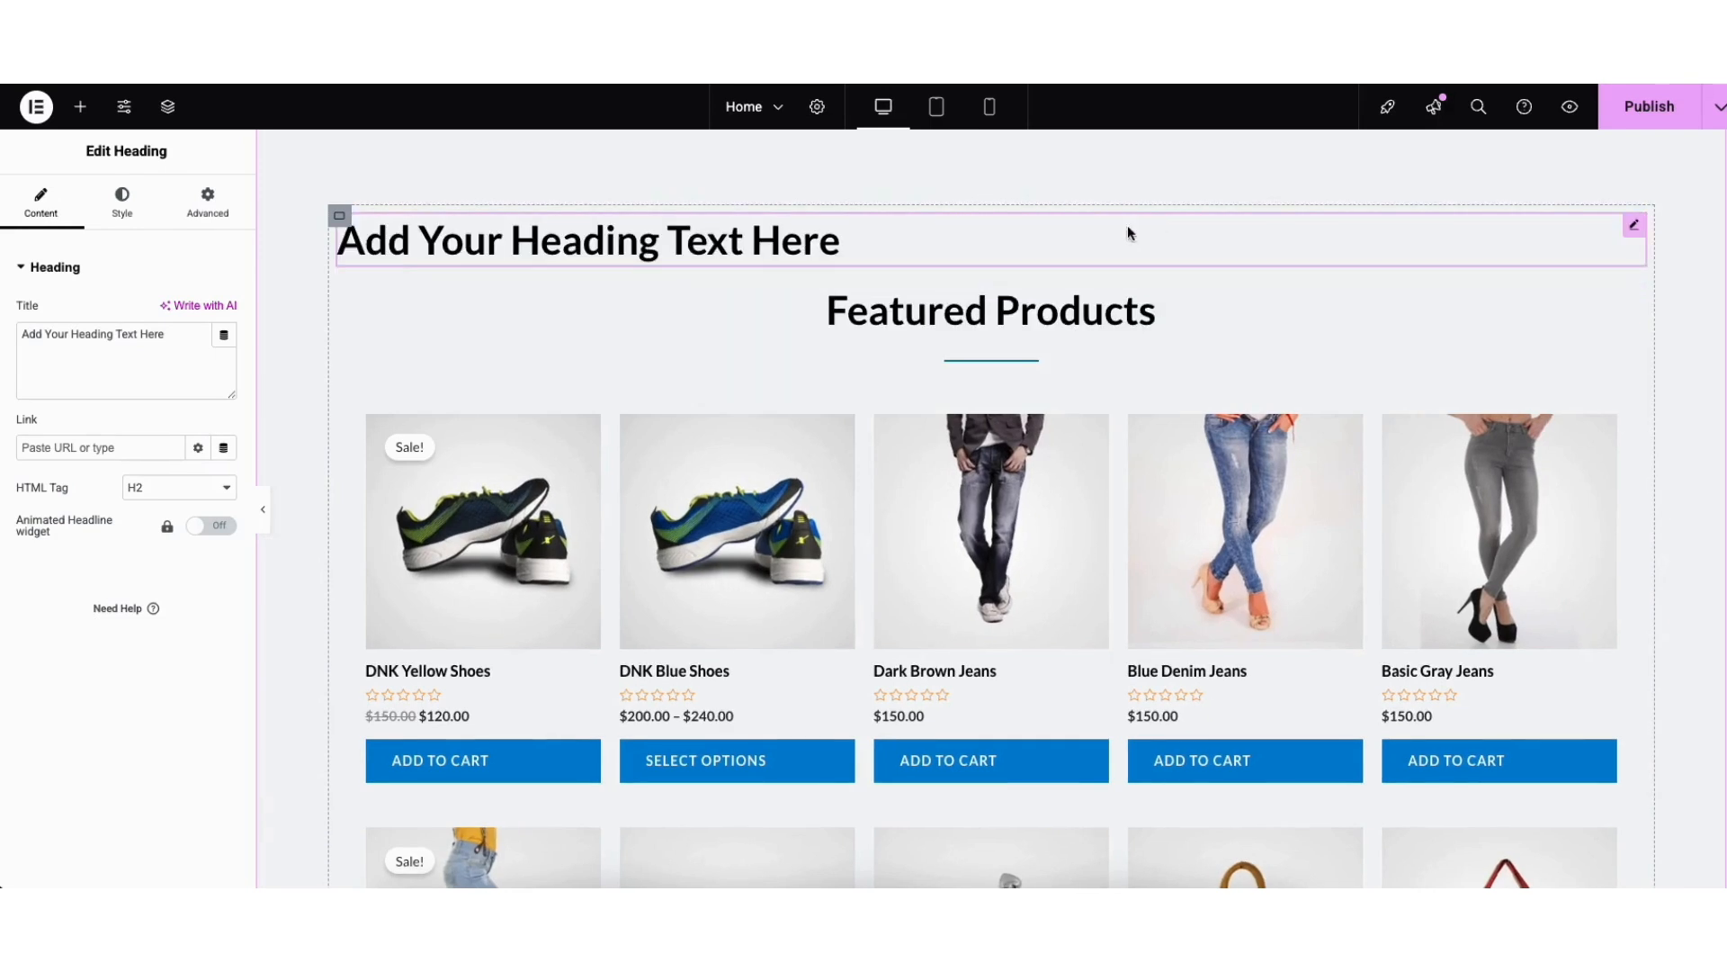
mouse_move(1636, 230)
mouse_down()
mouse_move(1427, 386)
mouse_move(1434, 370)
mouse_up()
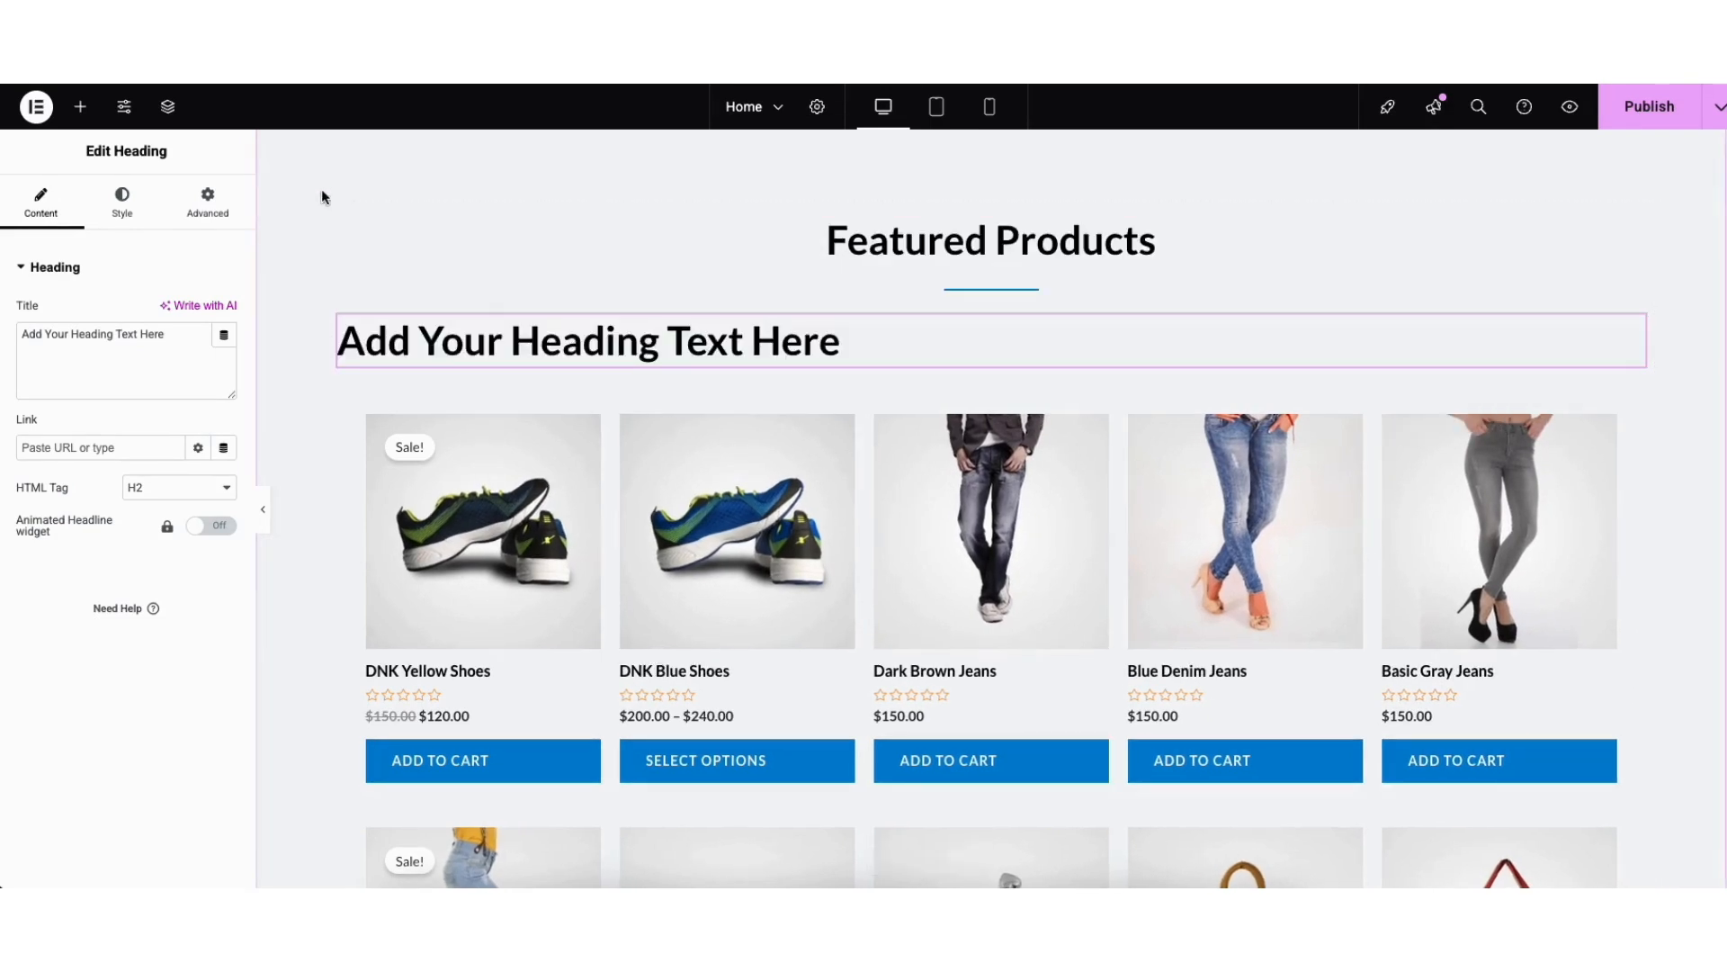
- Add a Text Editor widget directly below the new heading
click(80, 106)
drag(65, 599, 753, 400)
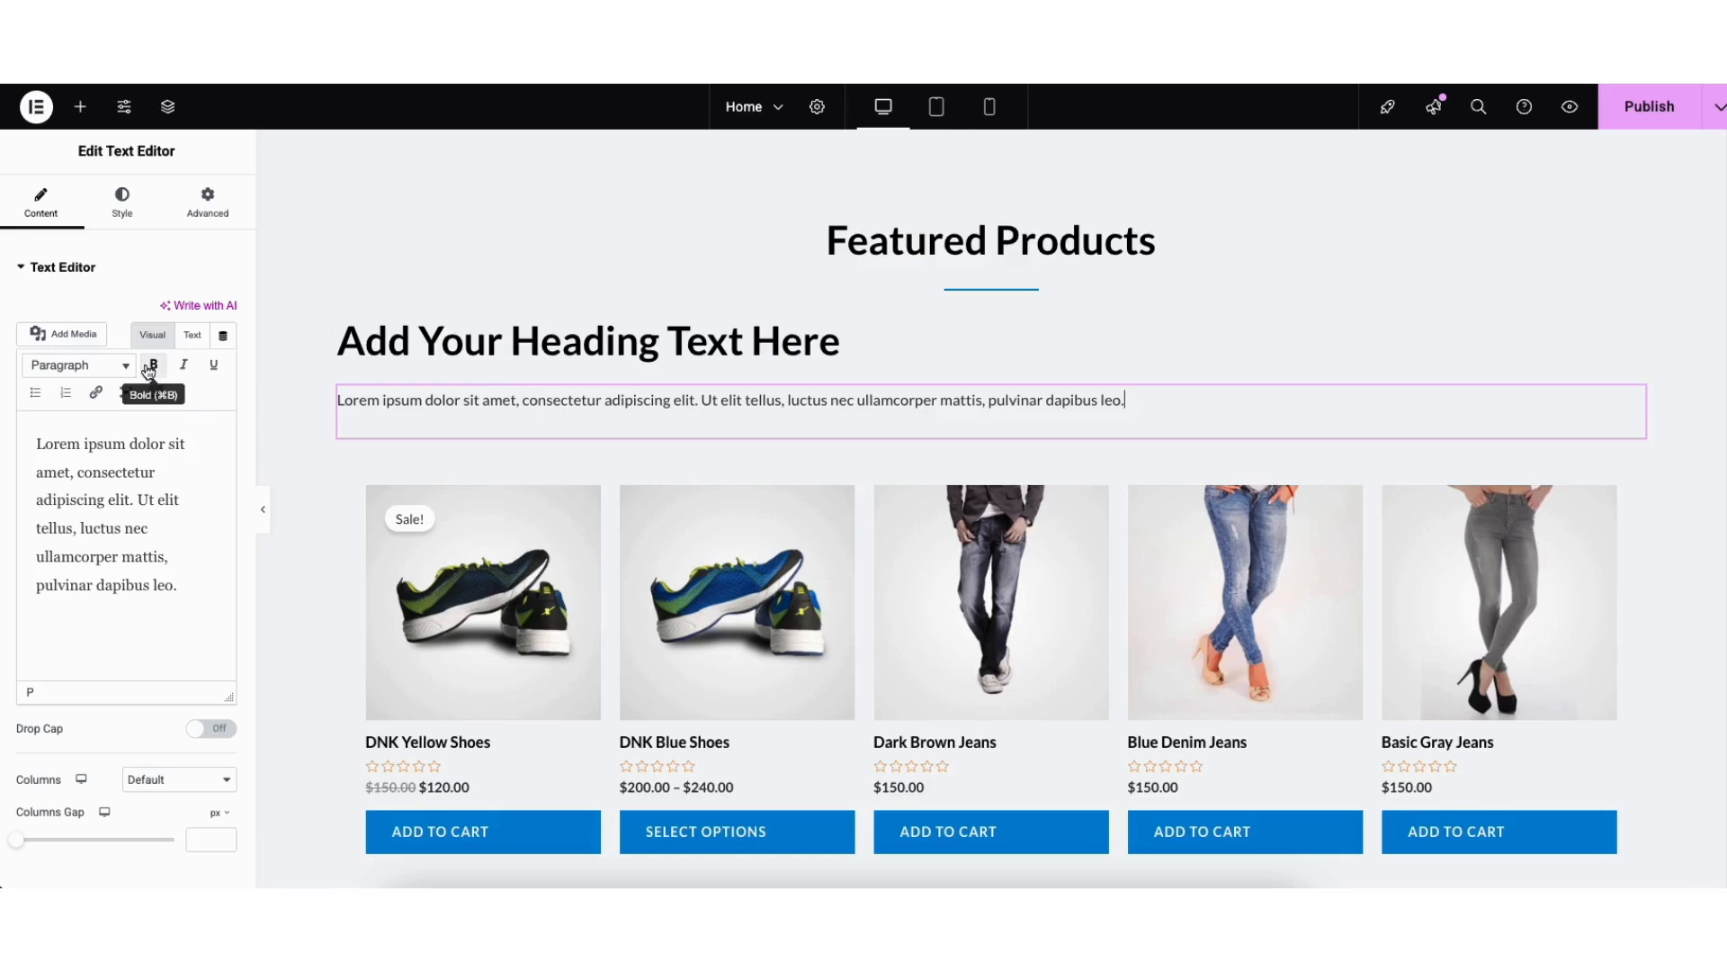
- Examine the text block's link dialog, its extended formatting tools, the text color choices and the undo and redo controls
click(96, 391)
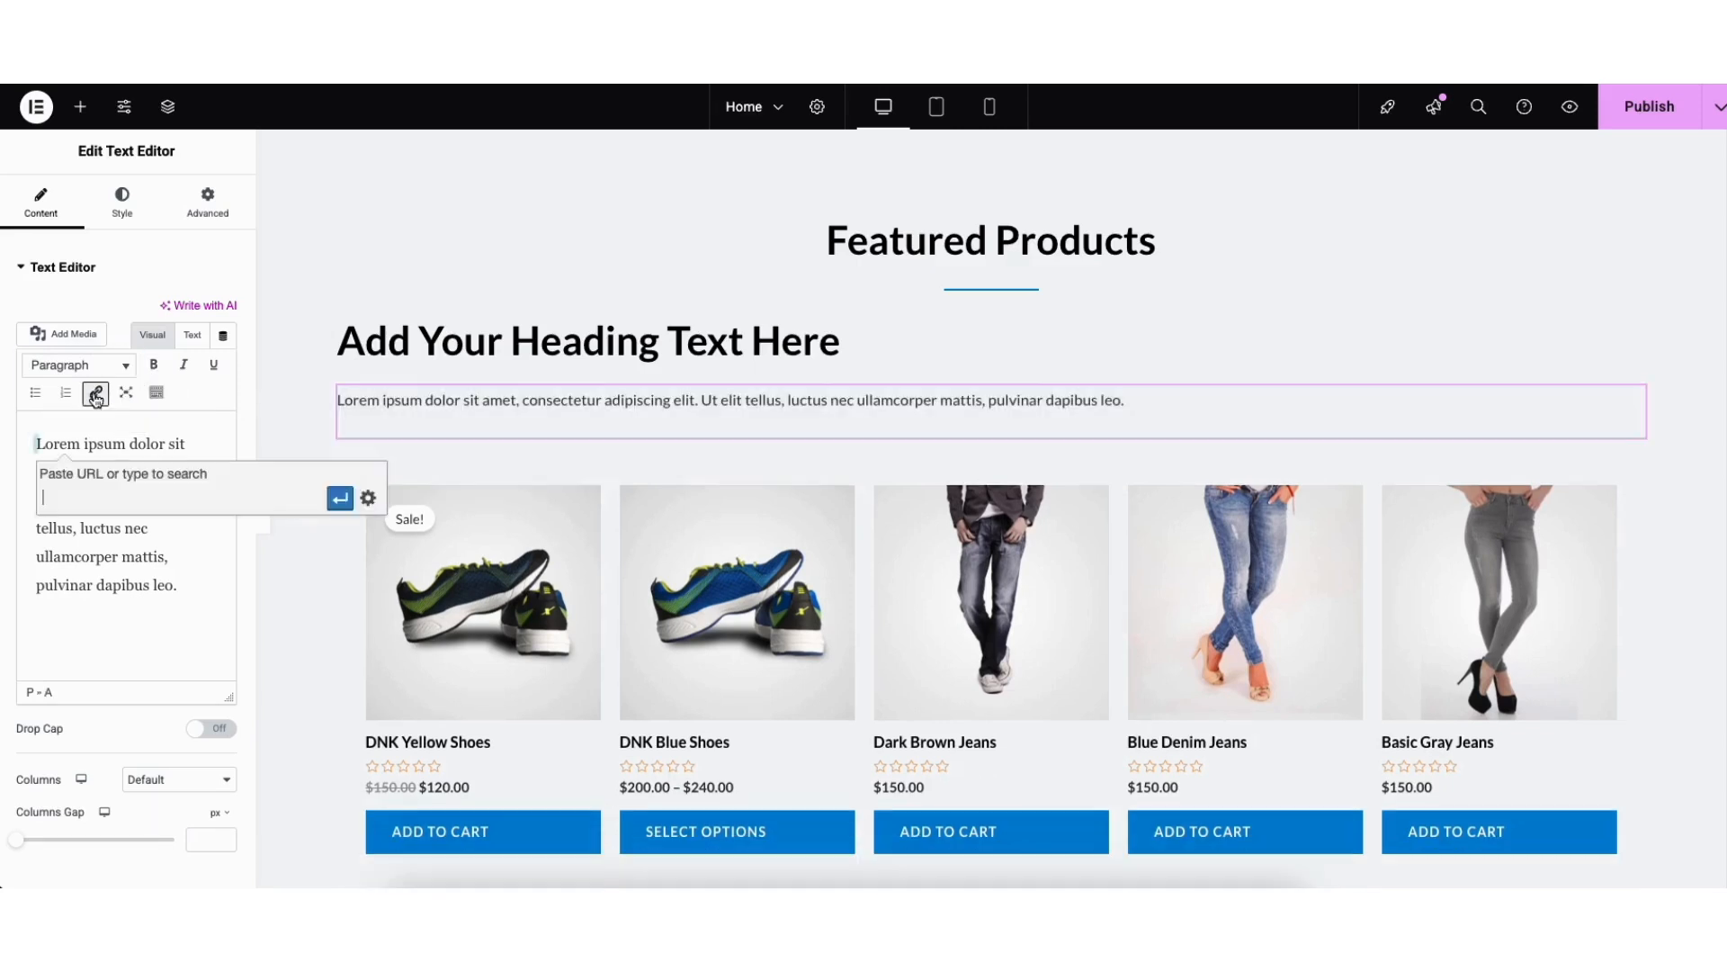
click(368, 499)
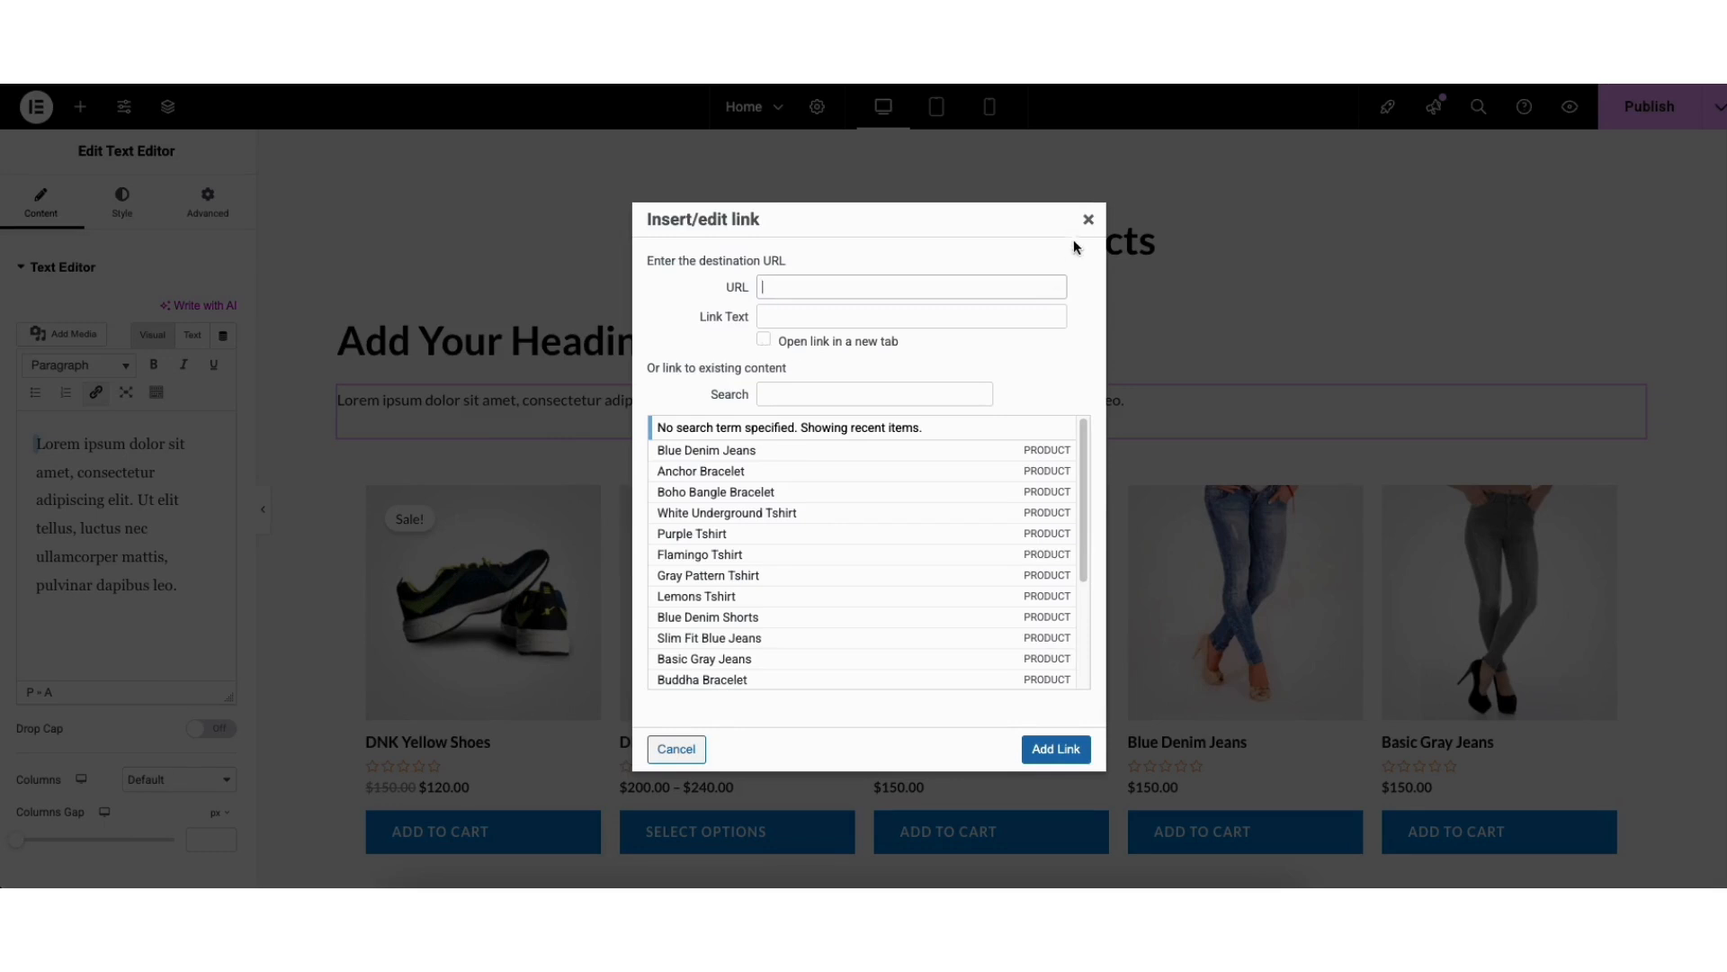
click(1088, 220)
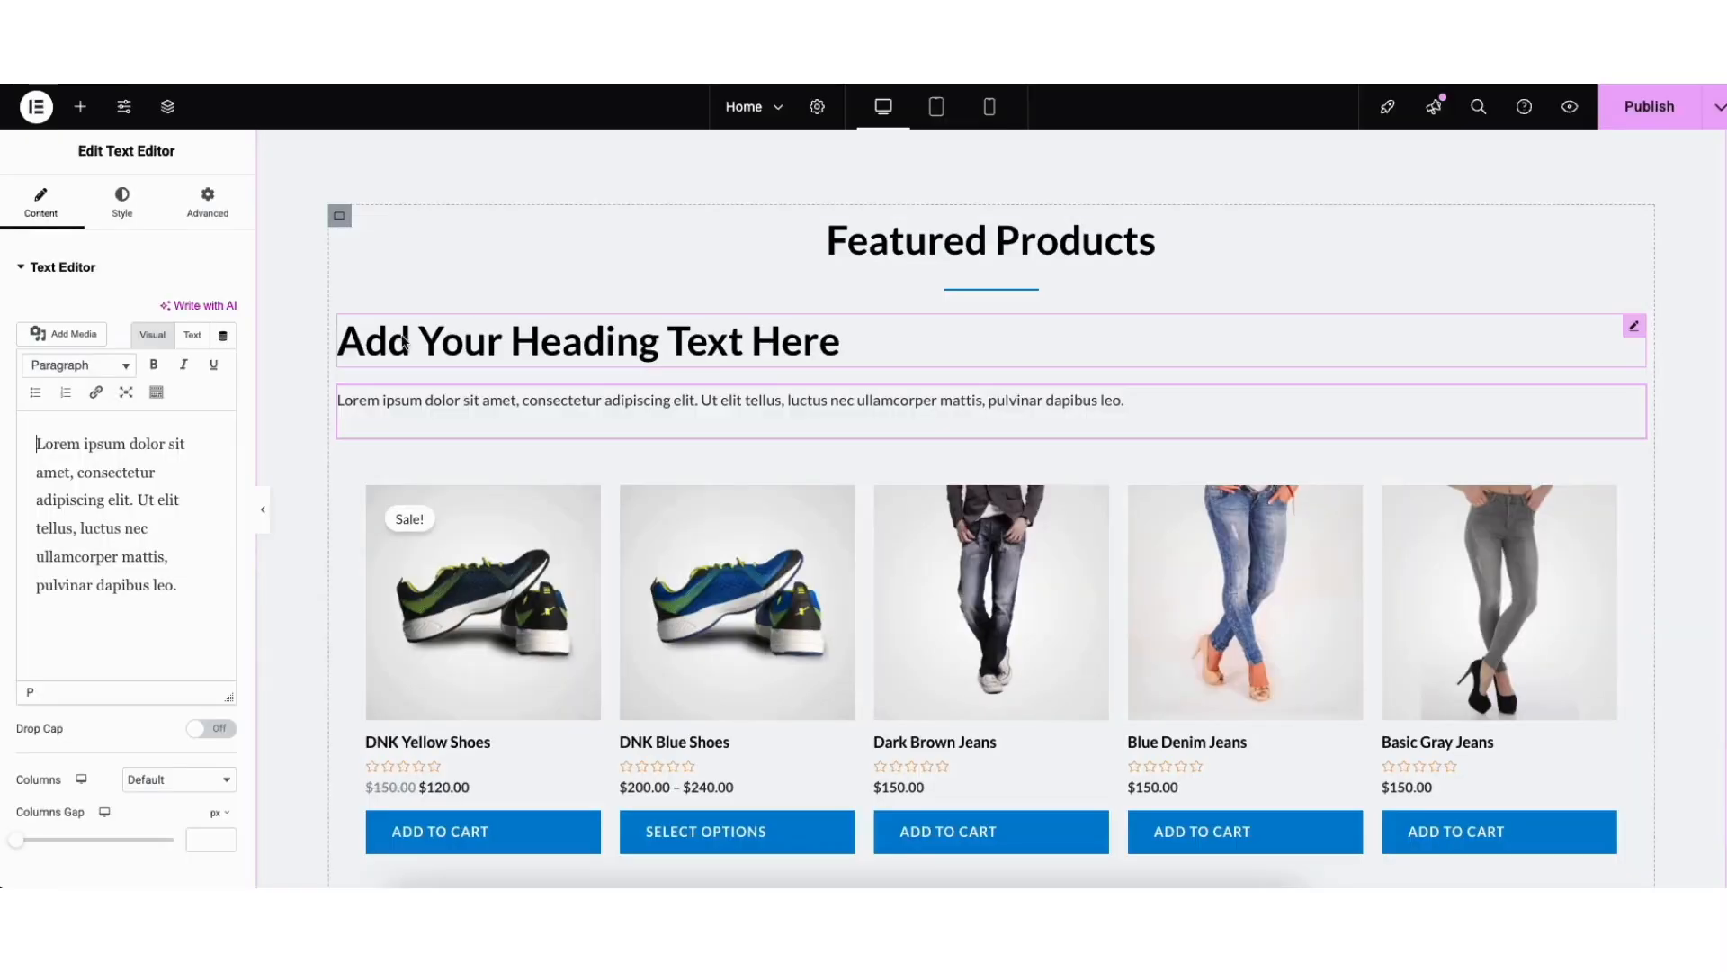
click(157, 394)
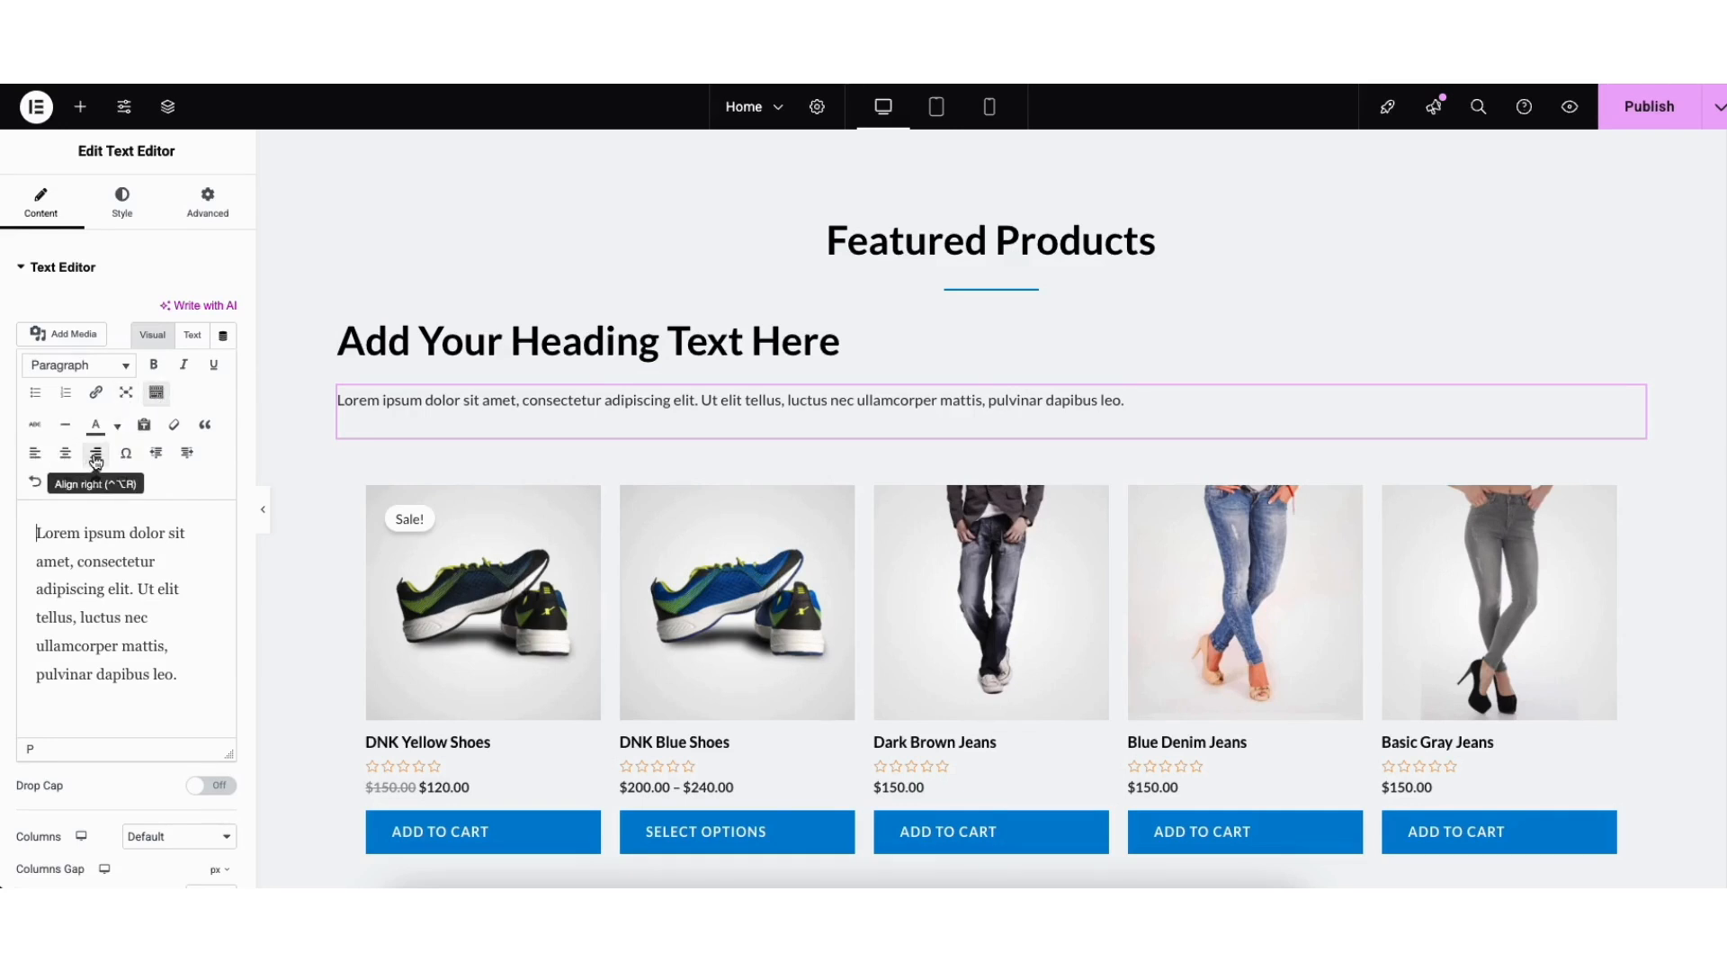
click(117, 427)
click(117, 428)
click(36, 483)
click(64, 482)
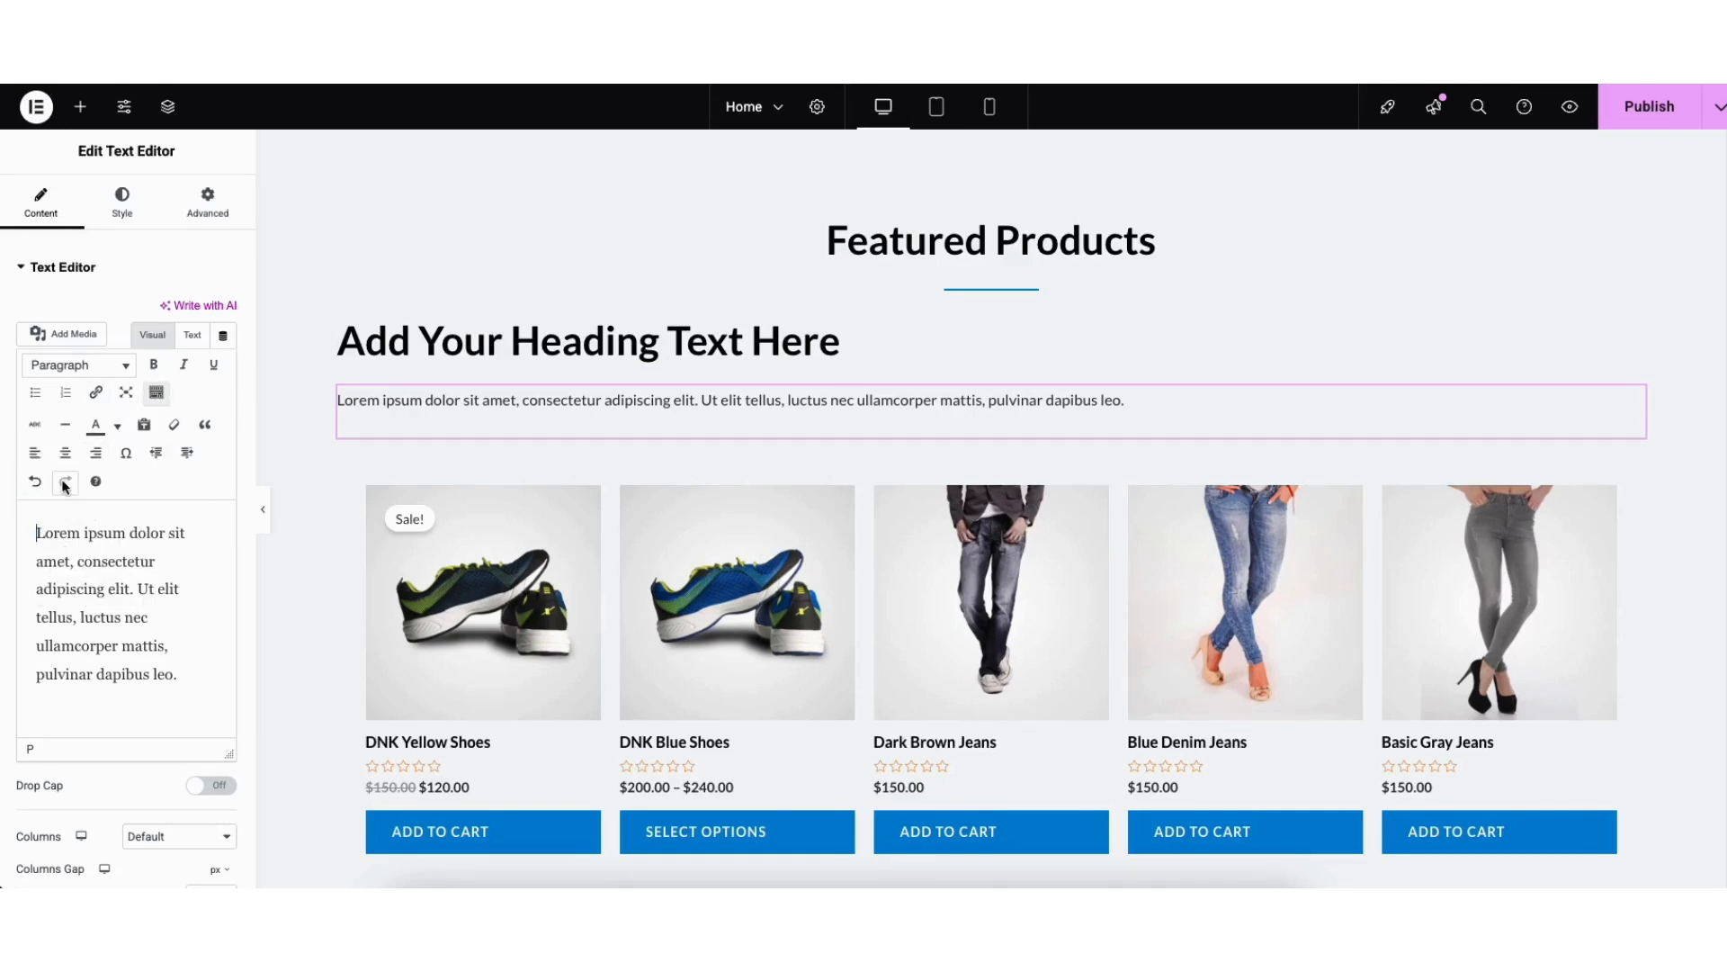
- Examine the new text block's typography settings and browse the available font families
click(122, 203)
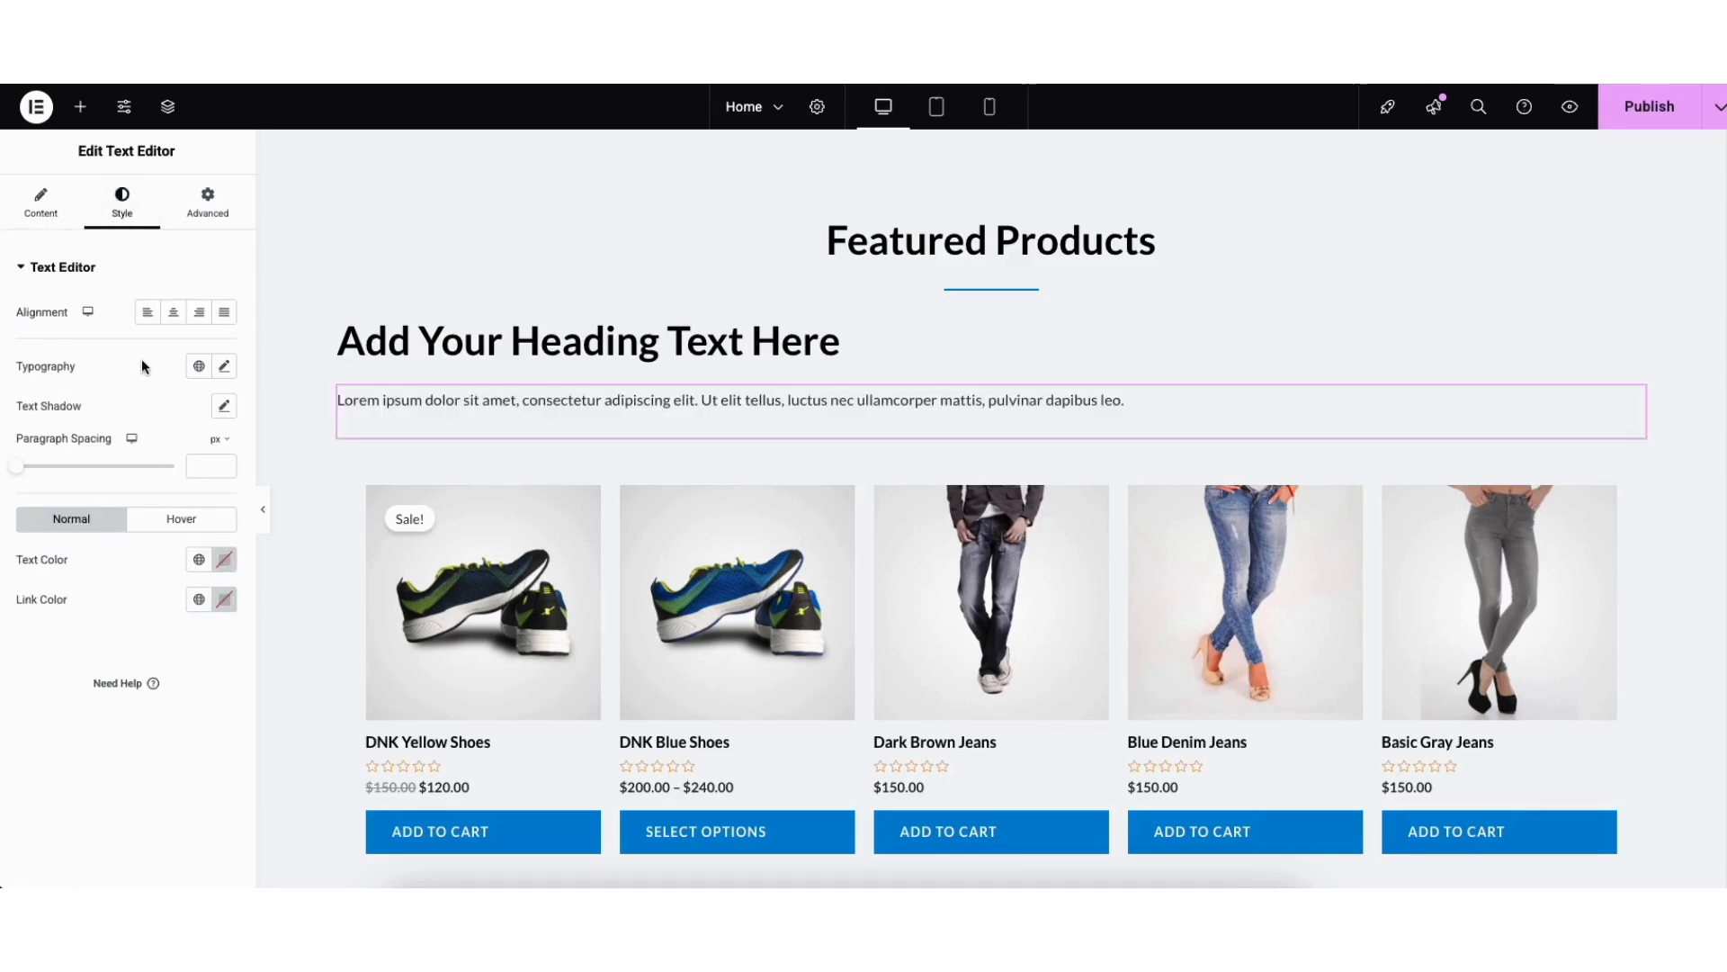
click(225, 368)
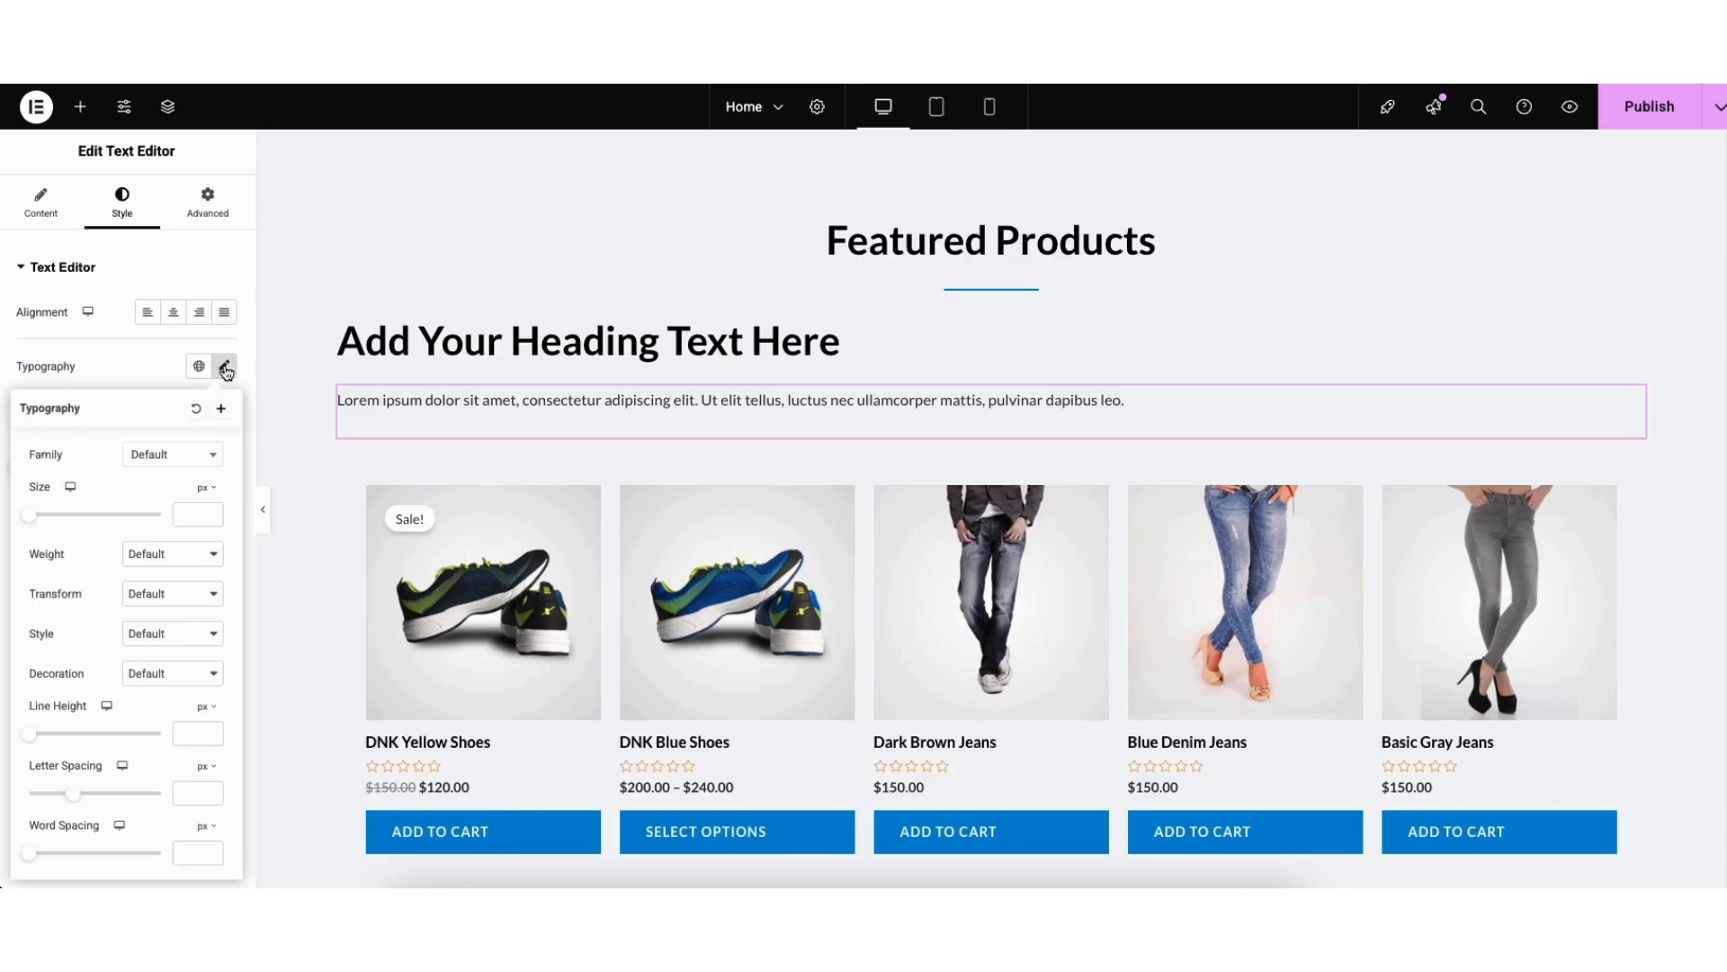
click(206, 461)
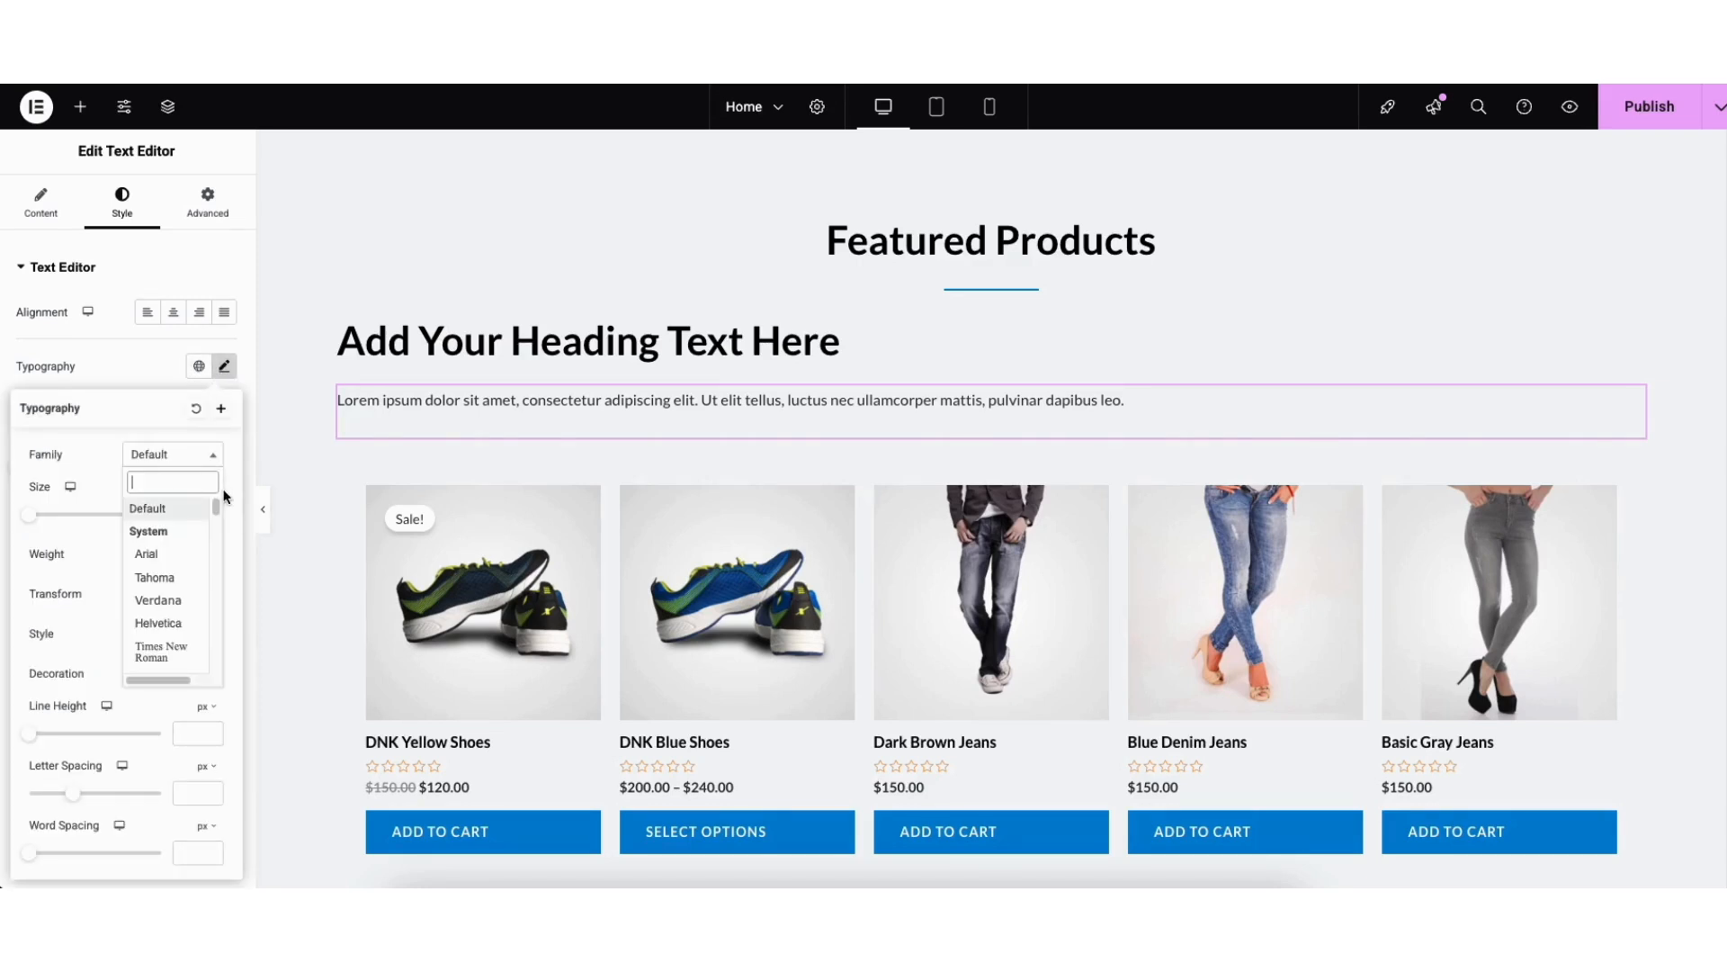
scroll(215, 513, down, 5)
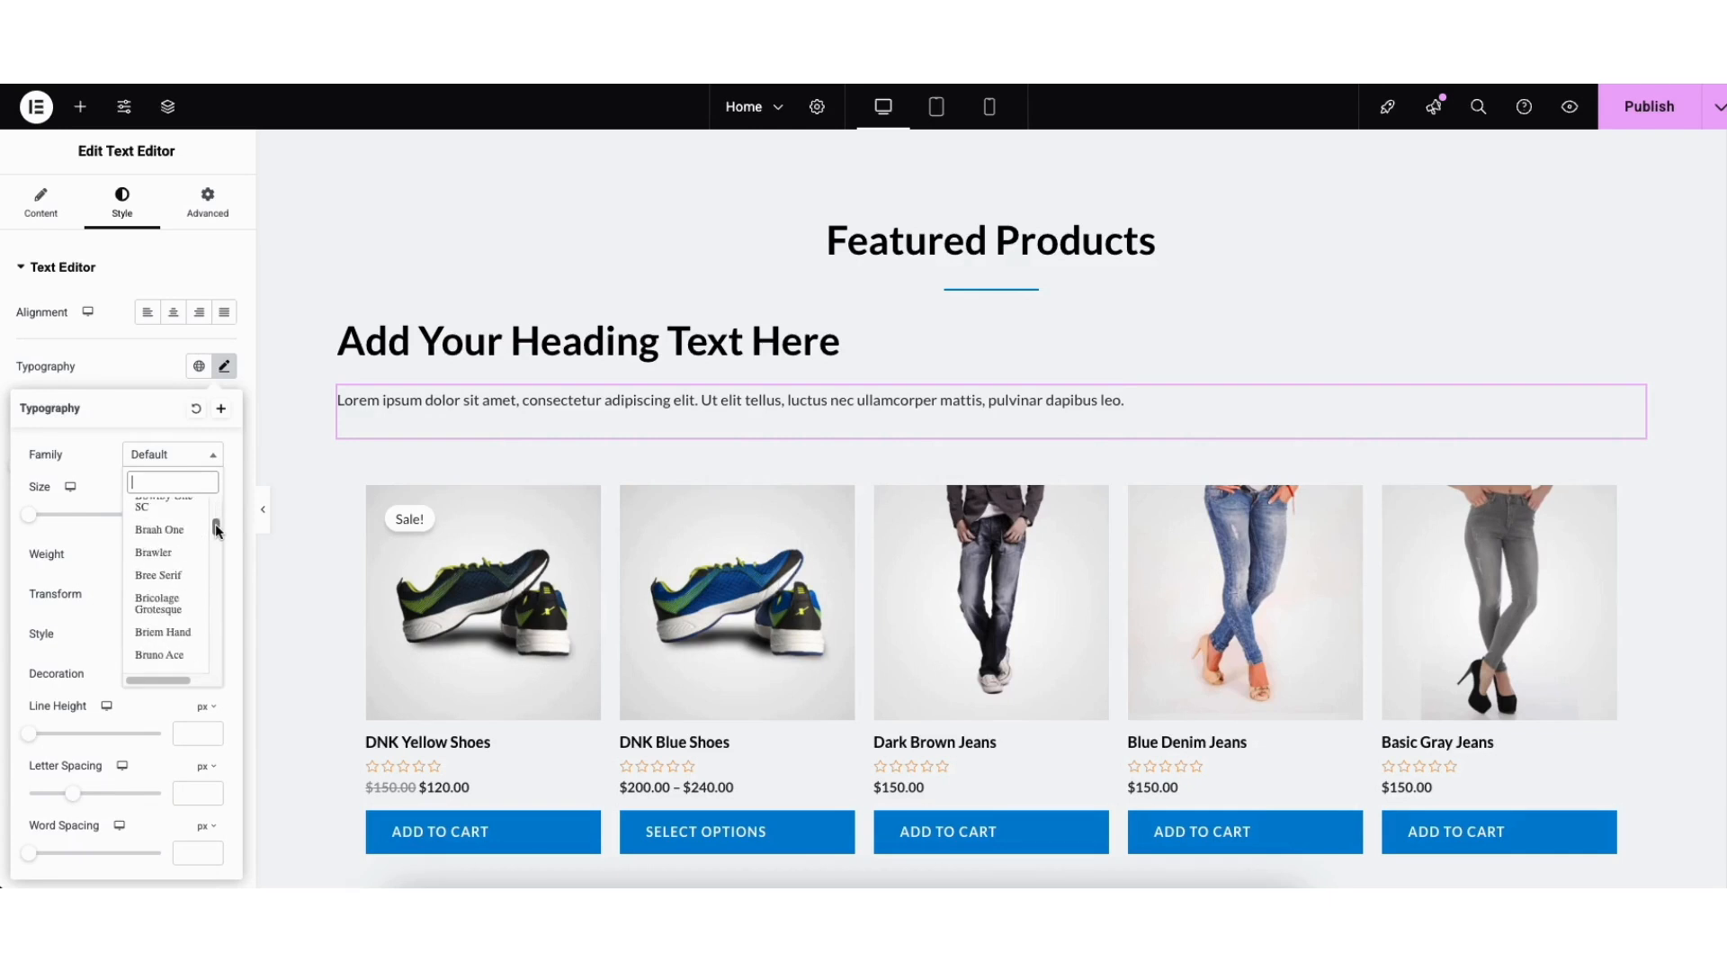
click(89, 462)
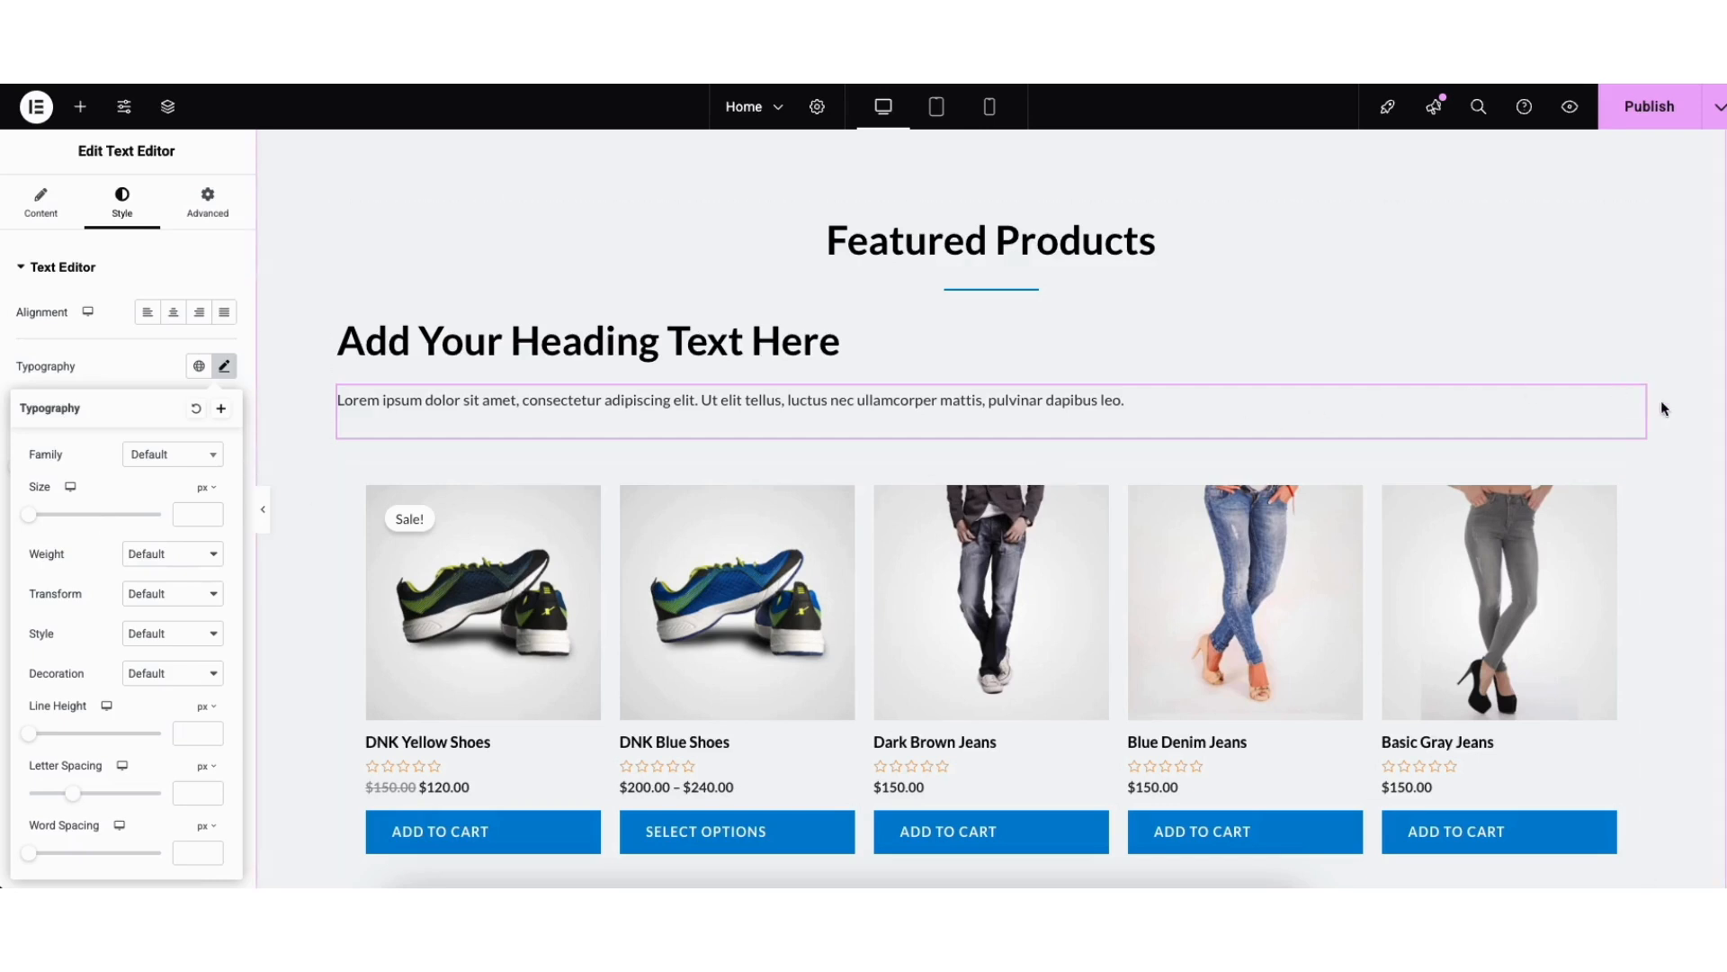
- Select women-fashion-free-img-2.jpg from the media library as the background image of the 20% Off On Tank Tops card
scroll(991, 509, up, 1)
scroll(1703, 284, up, 7)
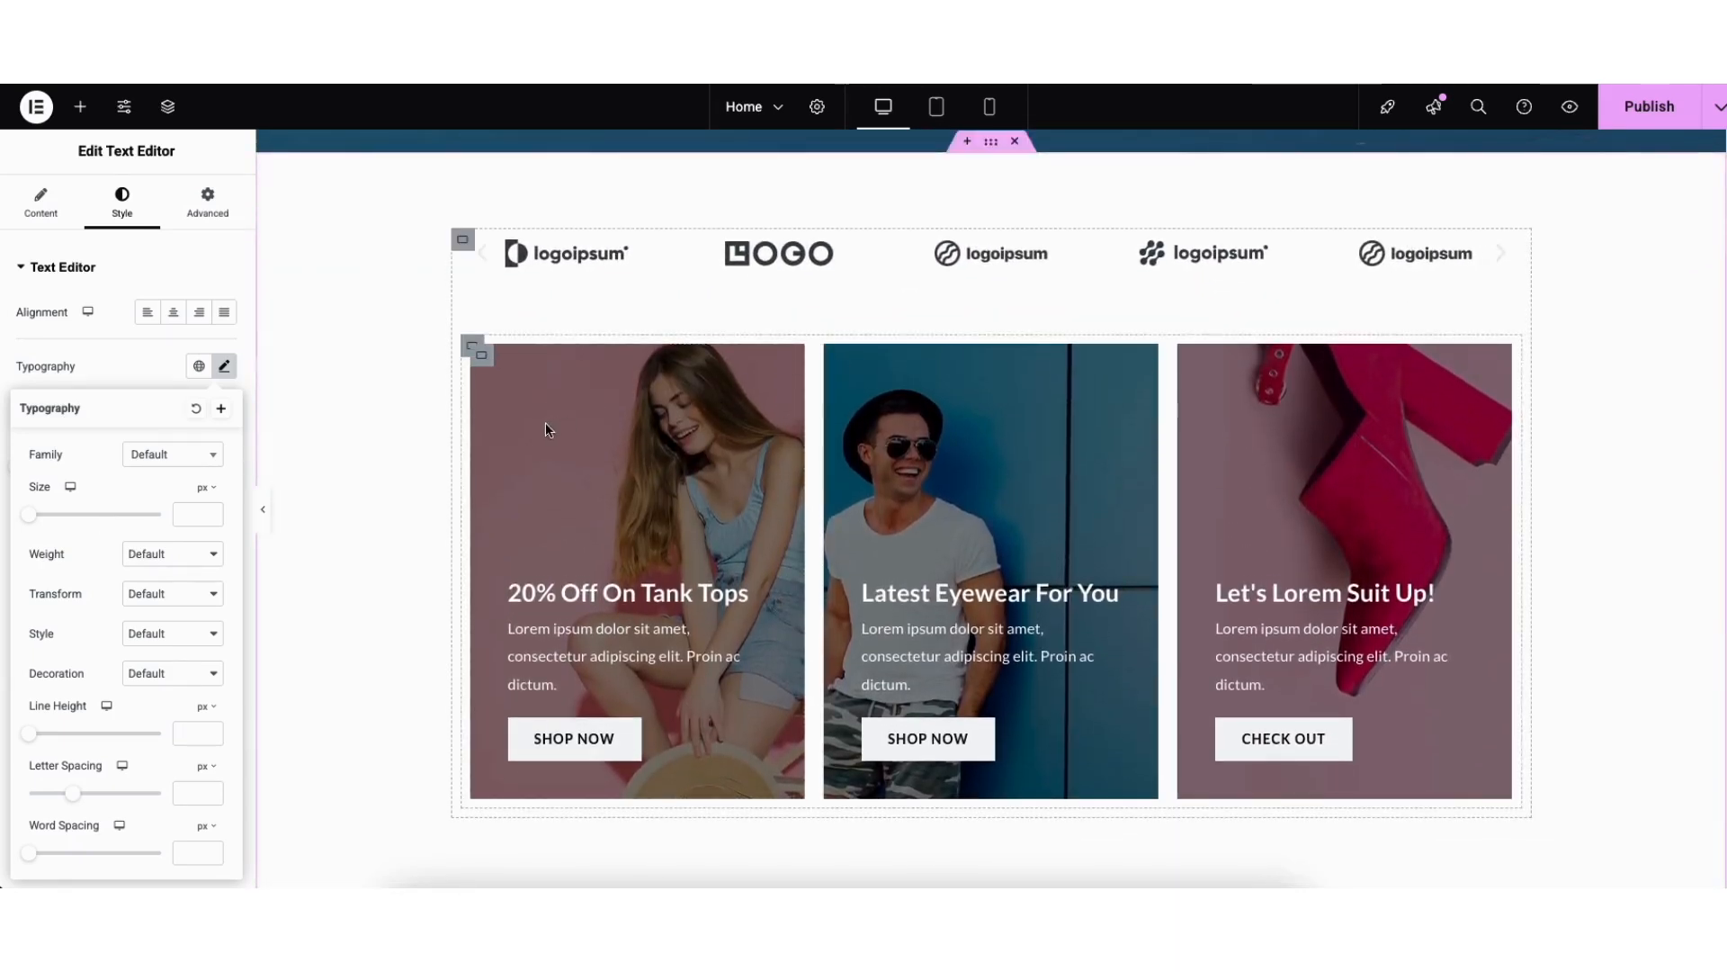
click(483, 360)
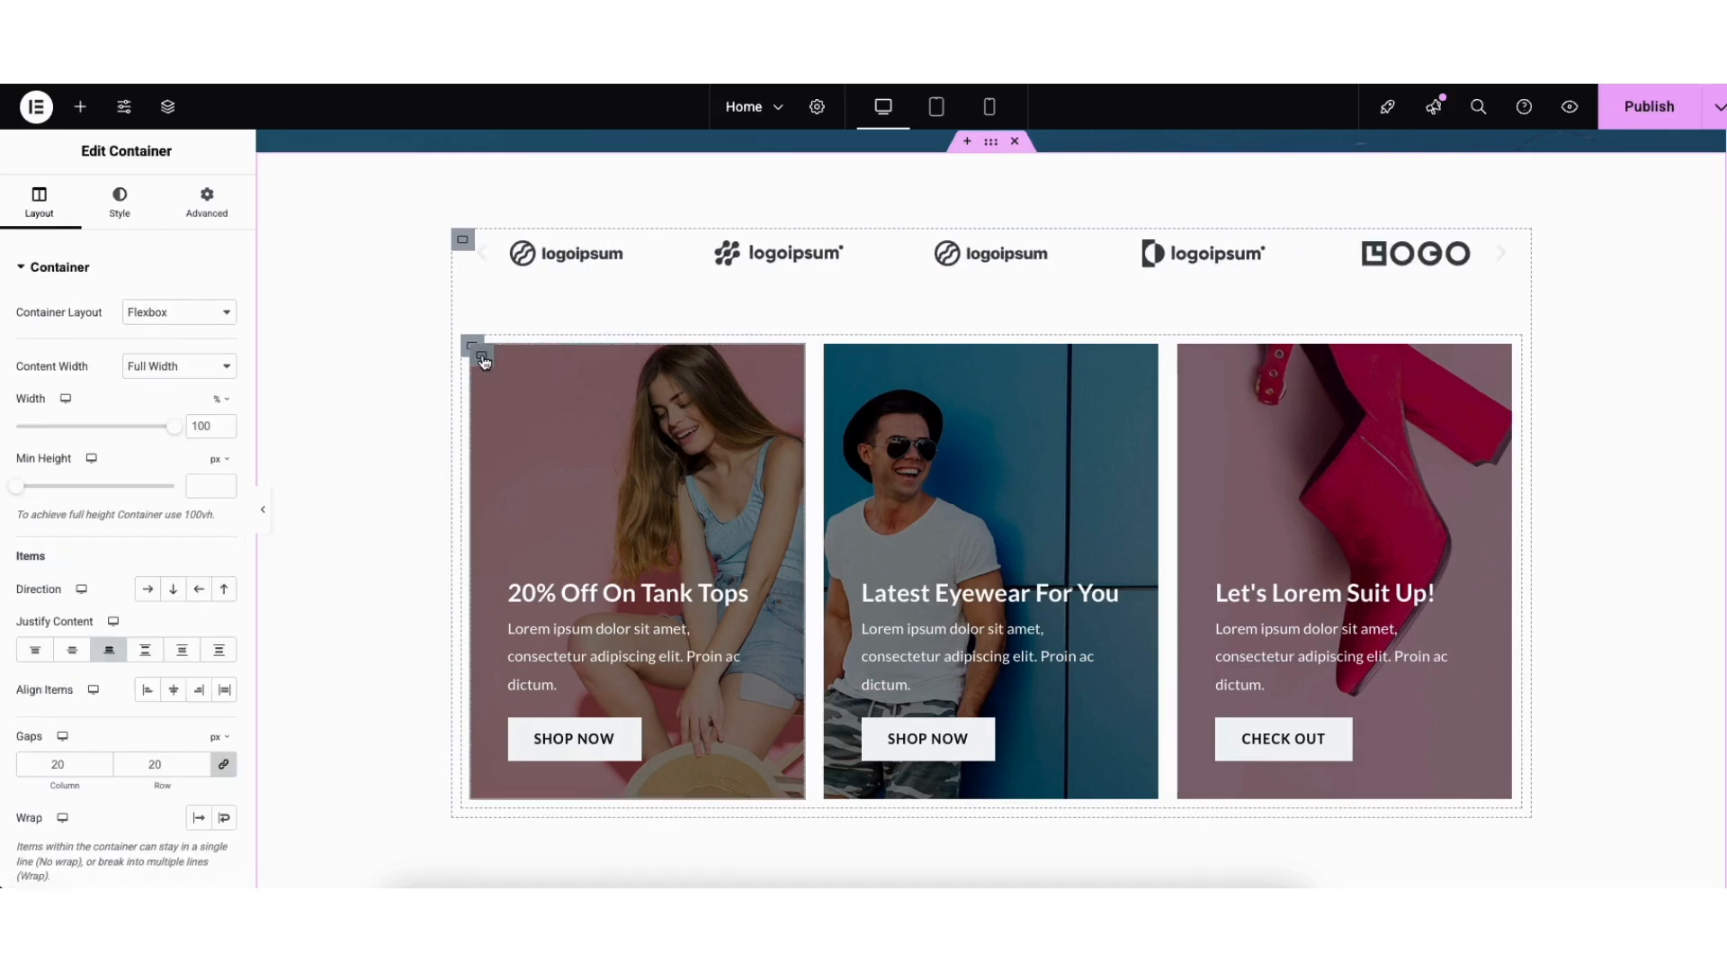
click(119, 202)
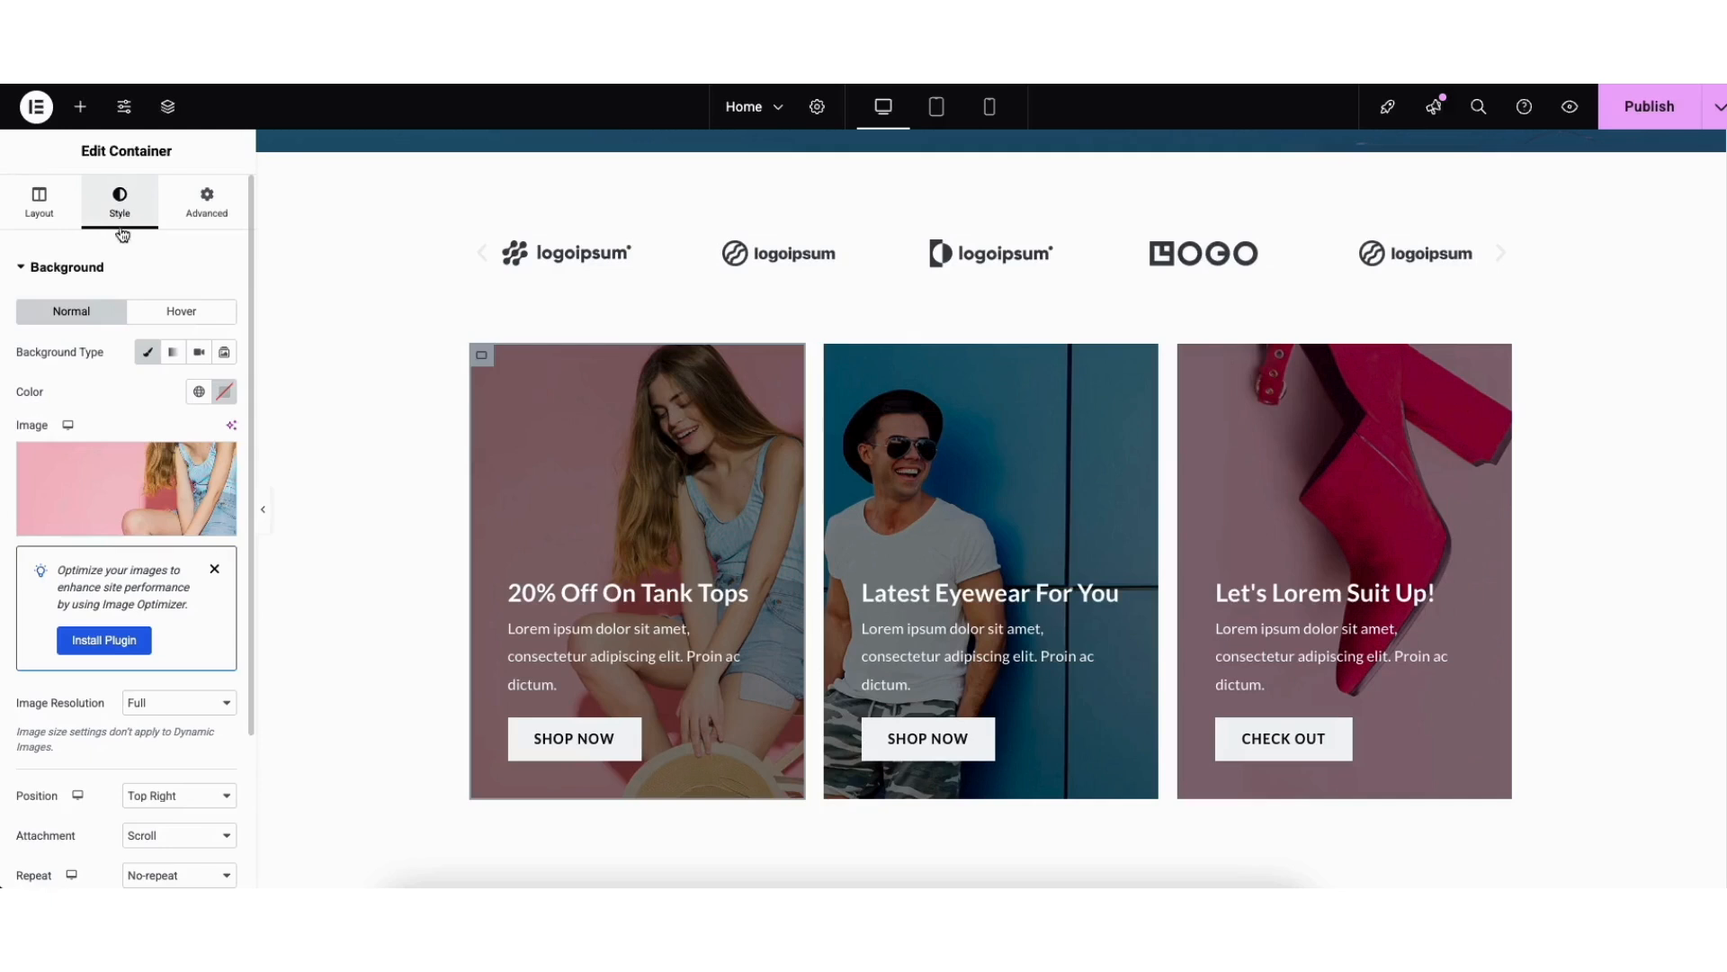
mouse_move(135, 501)
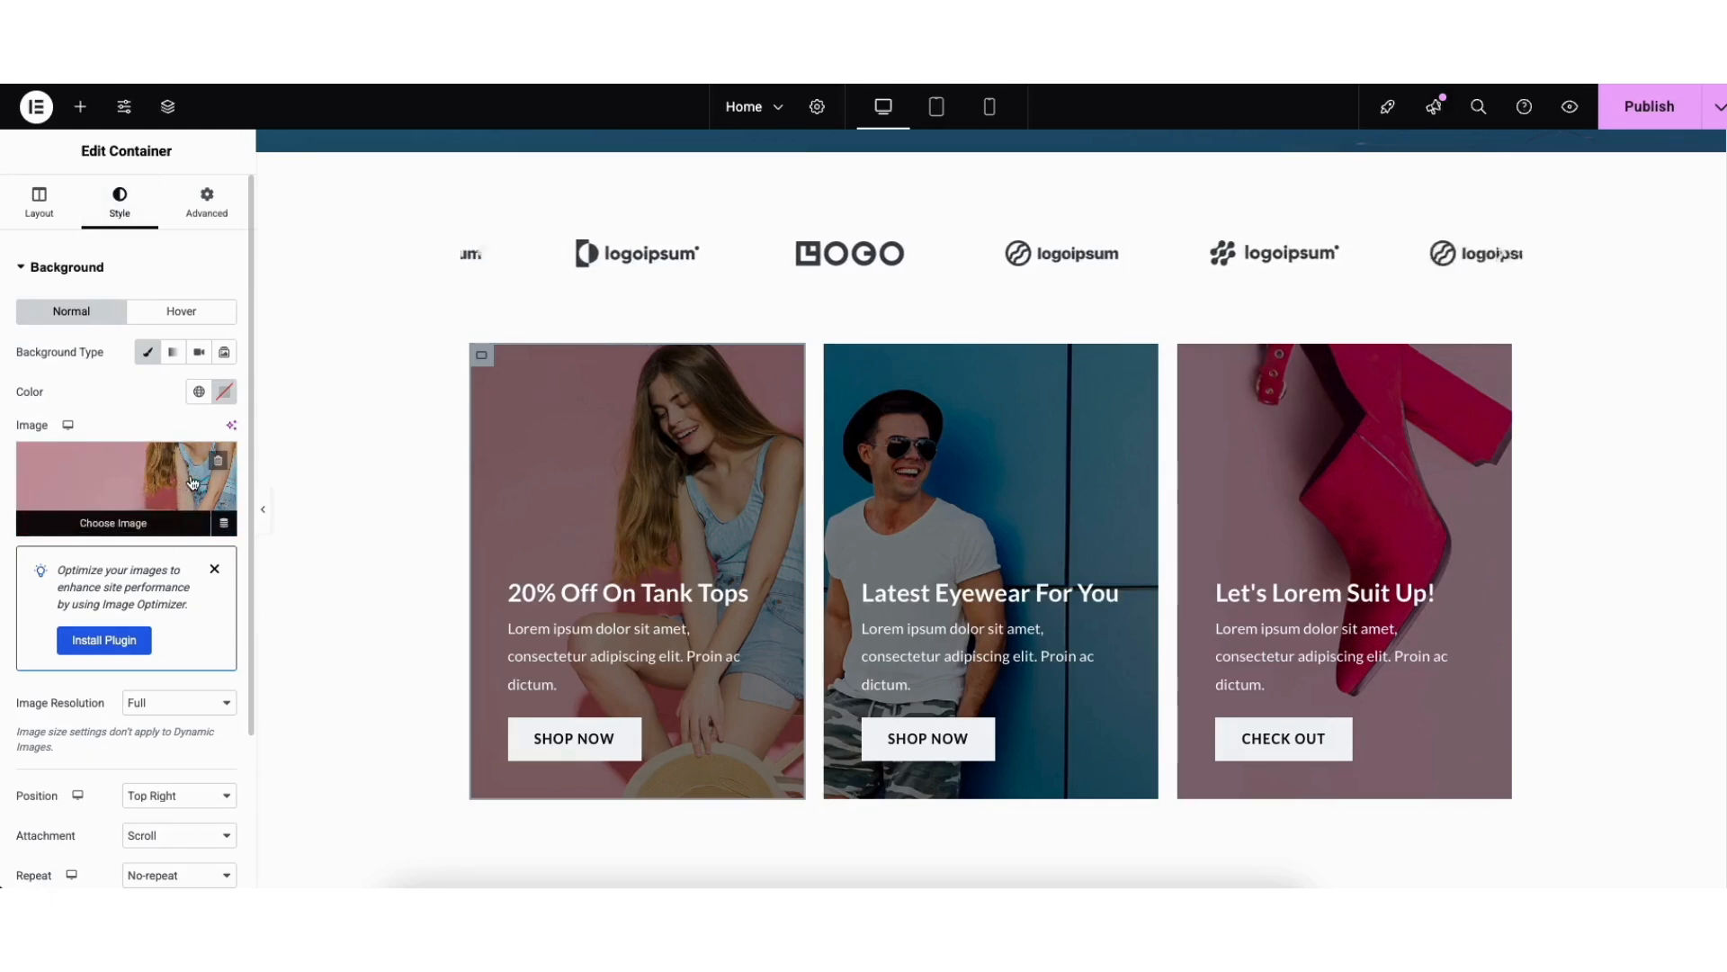
click(126, 500)
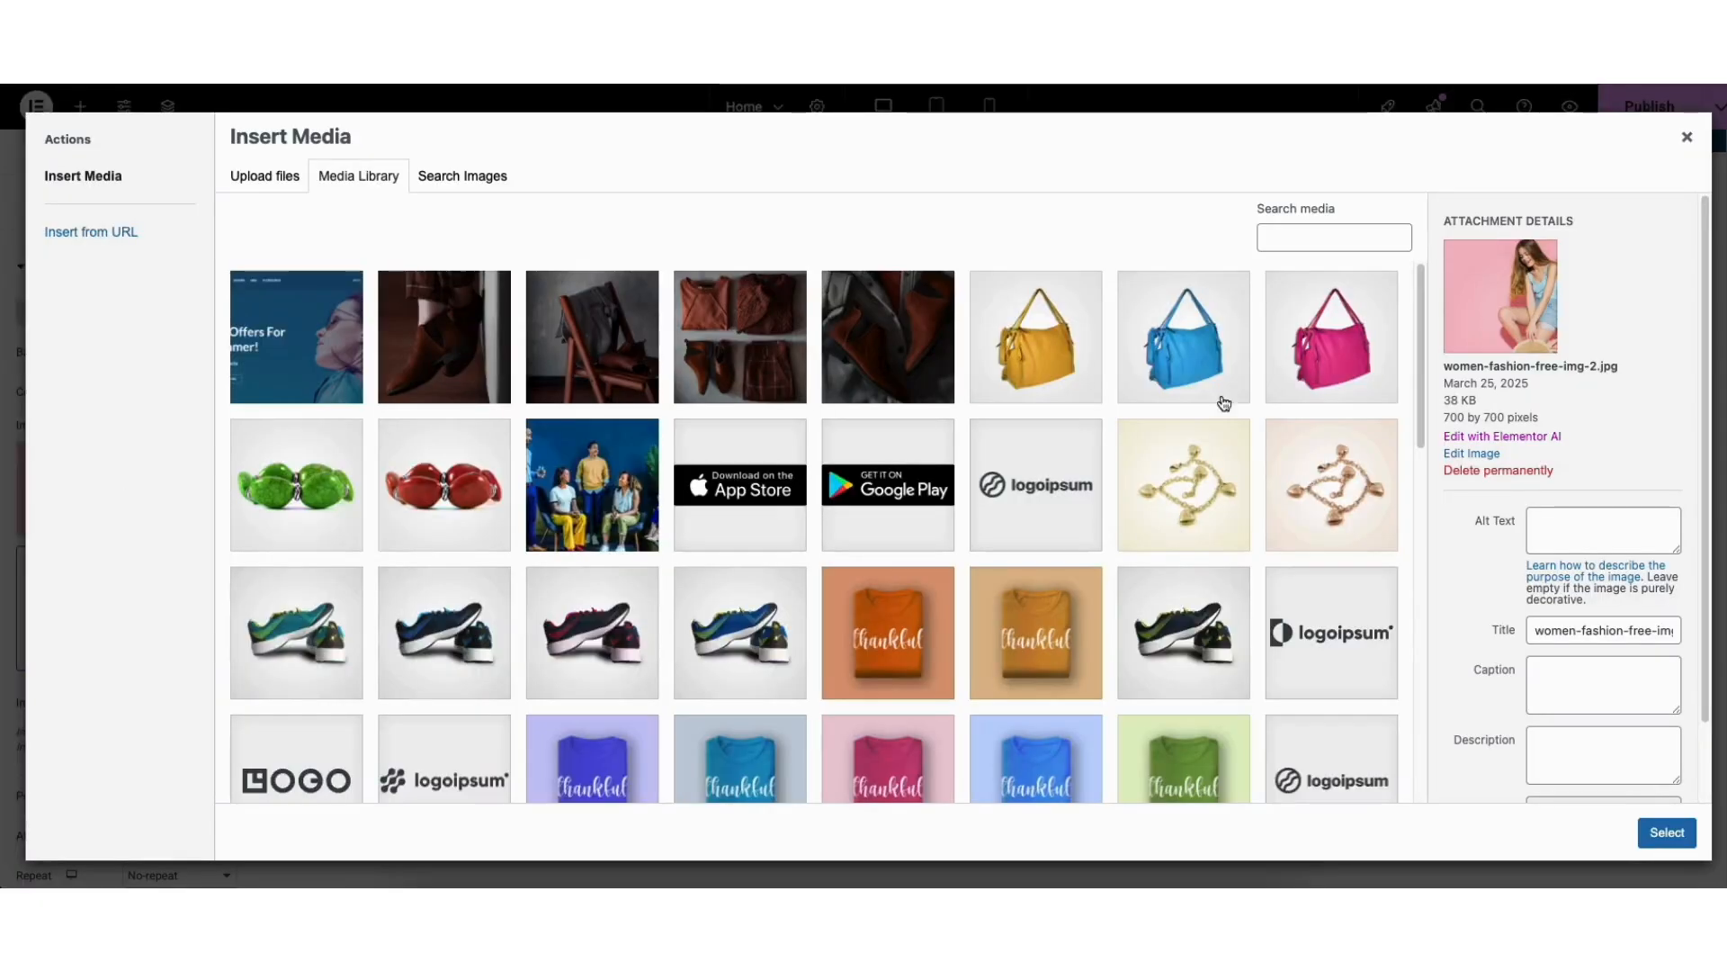
drag(1420, 306, 1415, 655)
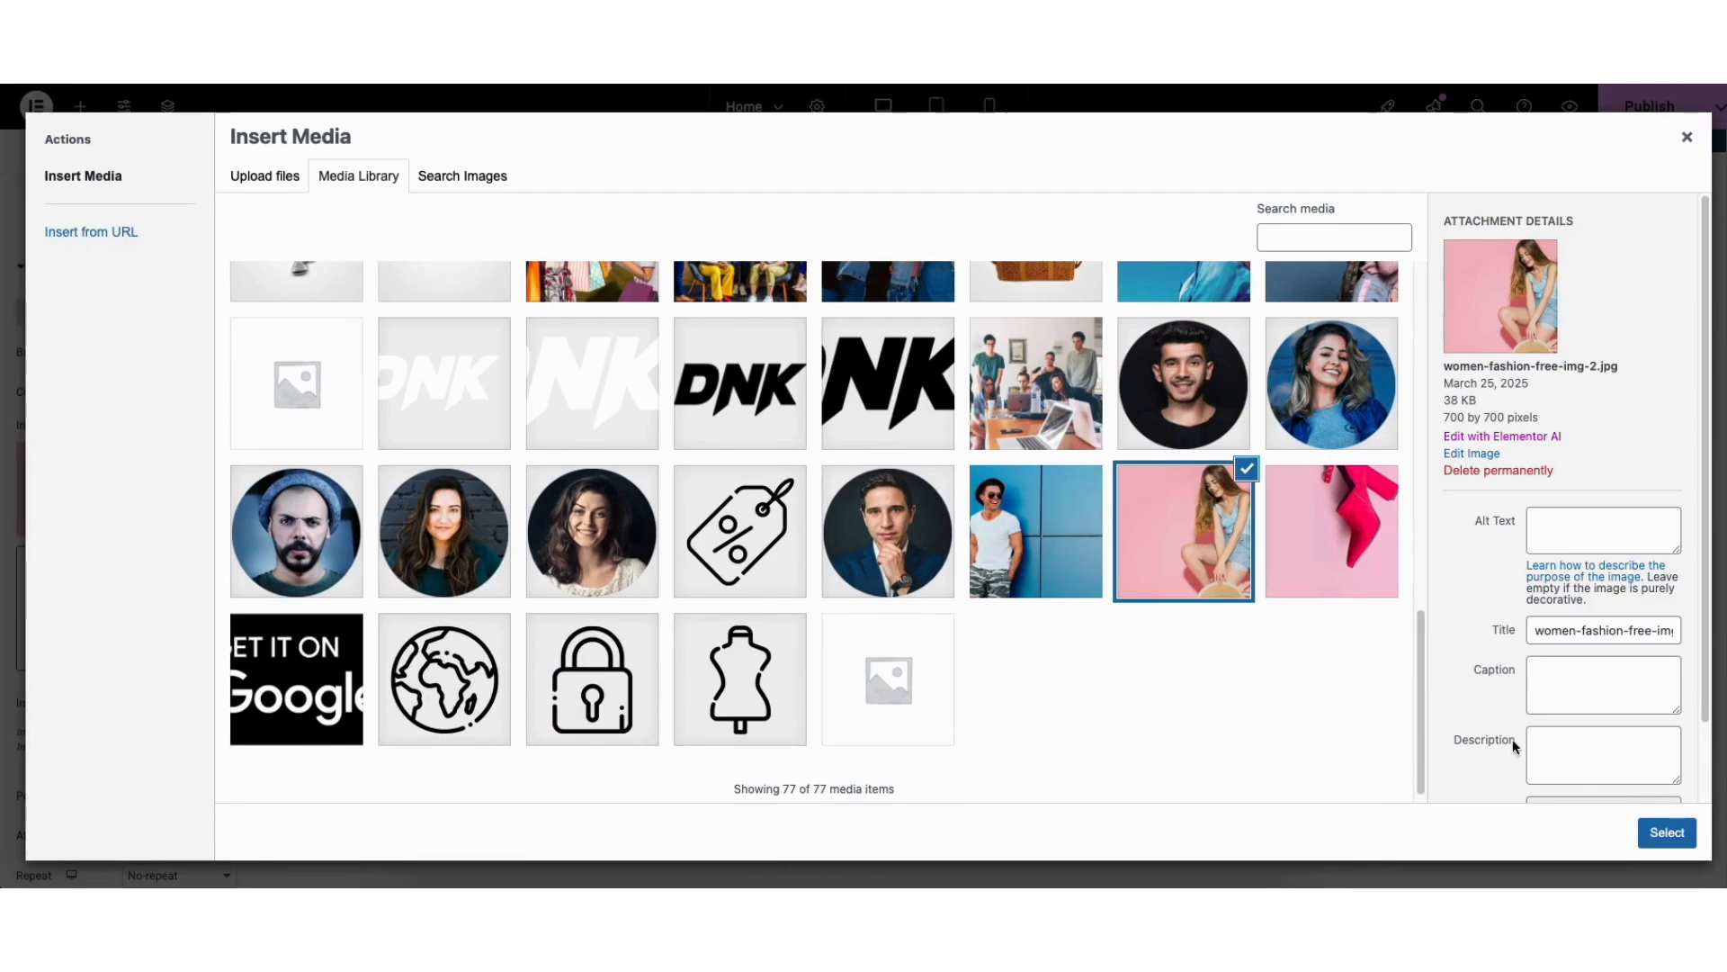
click(1667, 832)
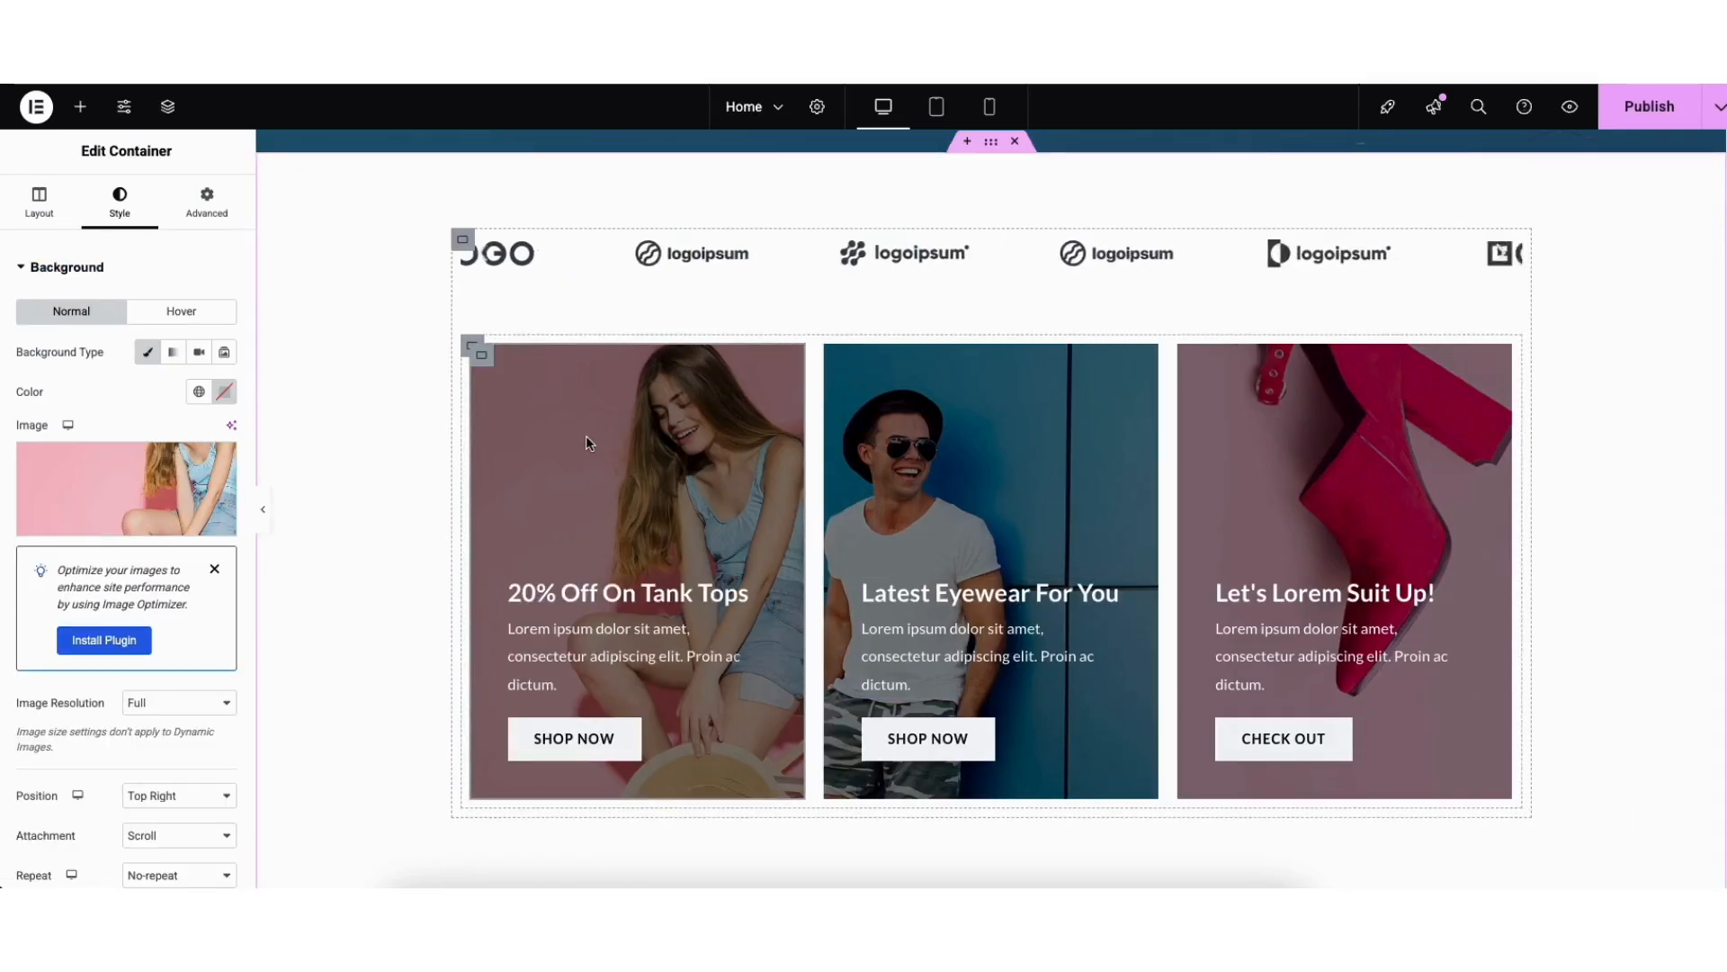
- Examine the remaining background options and the Background Overlay settings of the 20% Off On Tank Tops card
scroll(247, 588, down, 3)
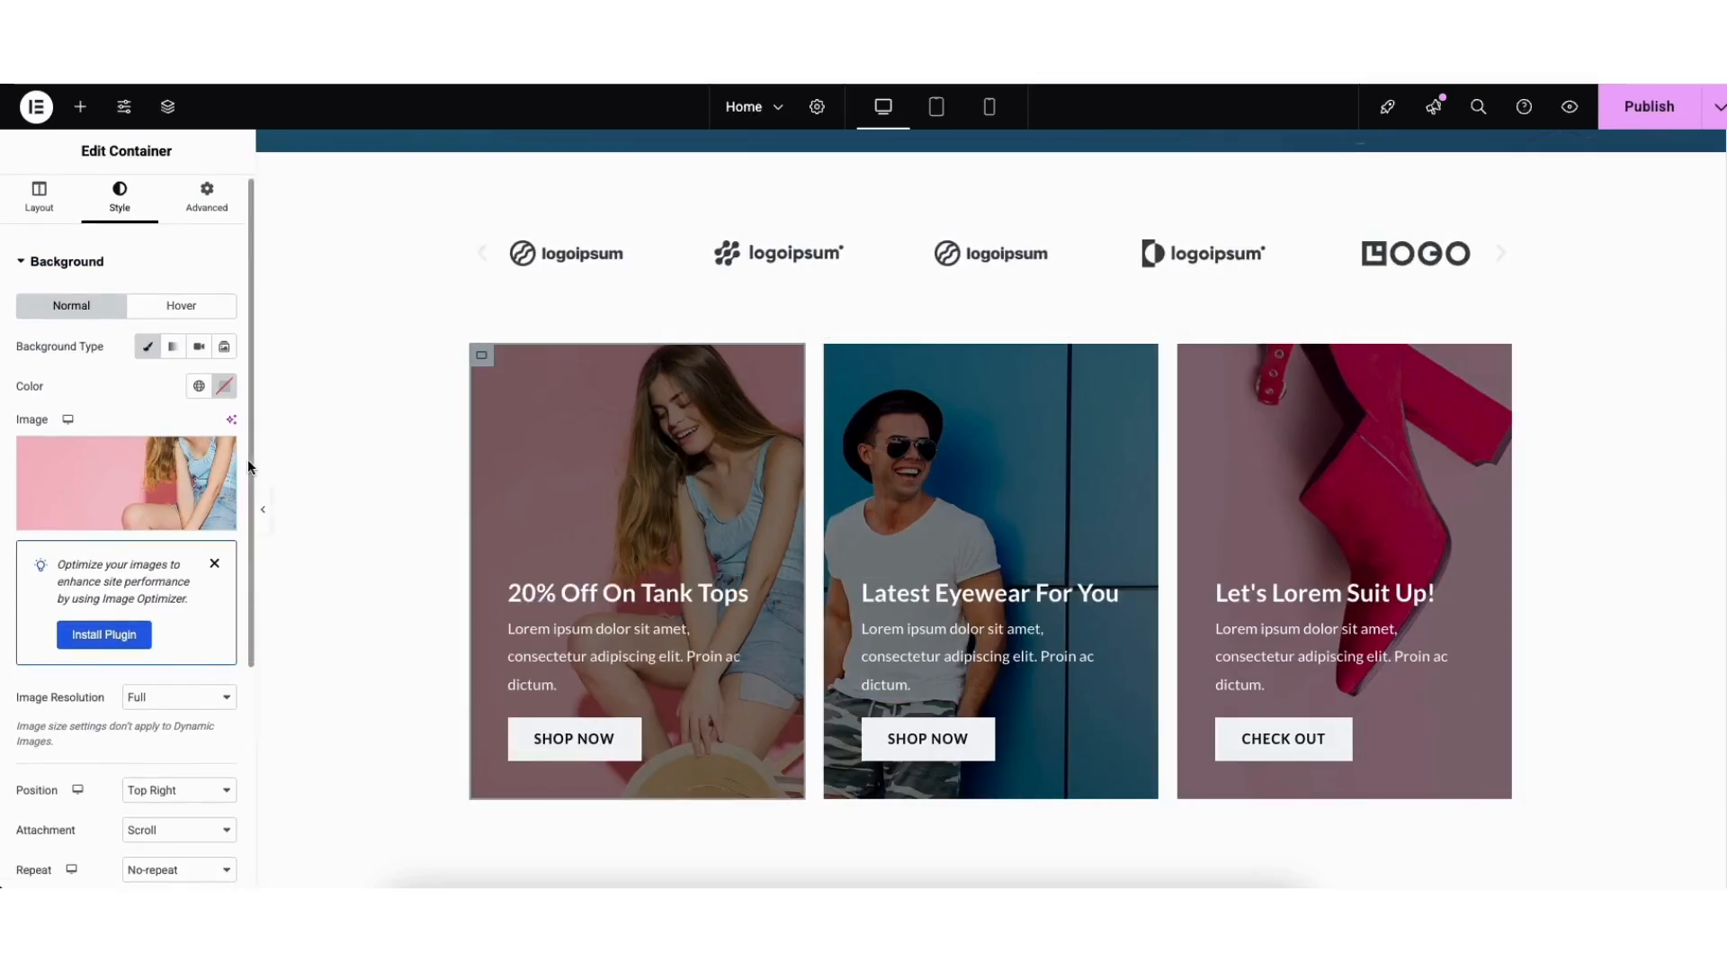
scroll(247, 589, down, 2)
click(153, 747)
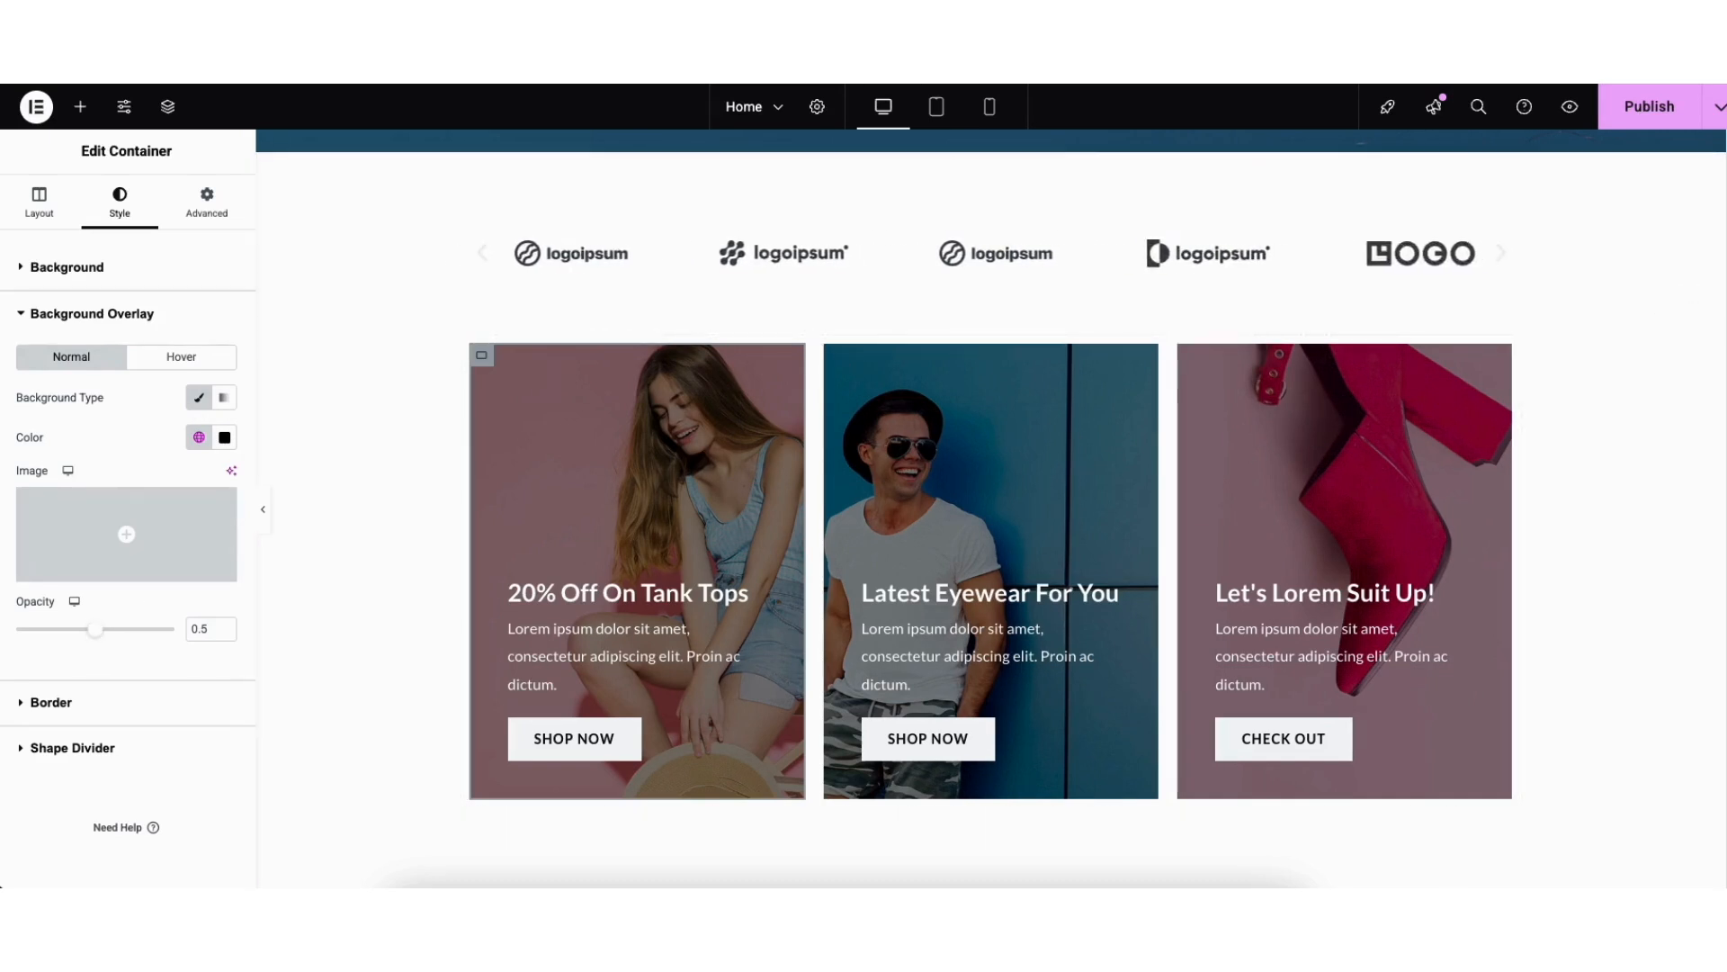
- Set the background color of the Featured Products section's outer container to white, #FFFFFF
scroll(1723, 382, down, 7)
scroll(1723, 382, down, 2)
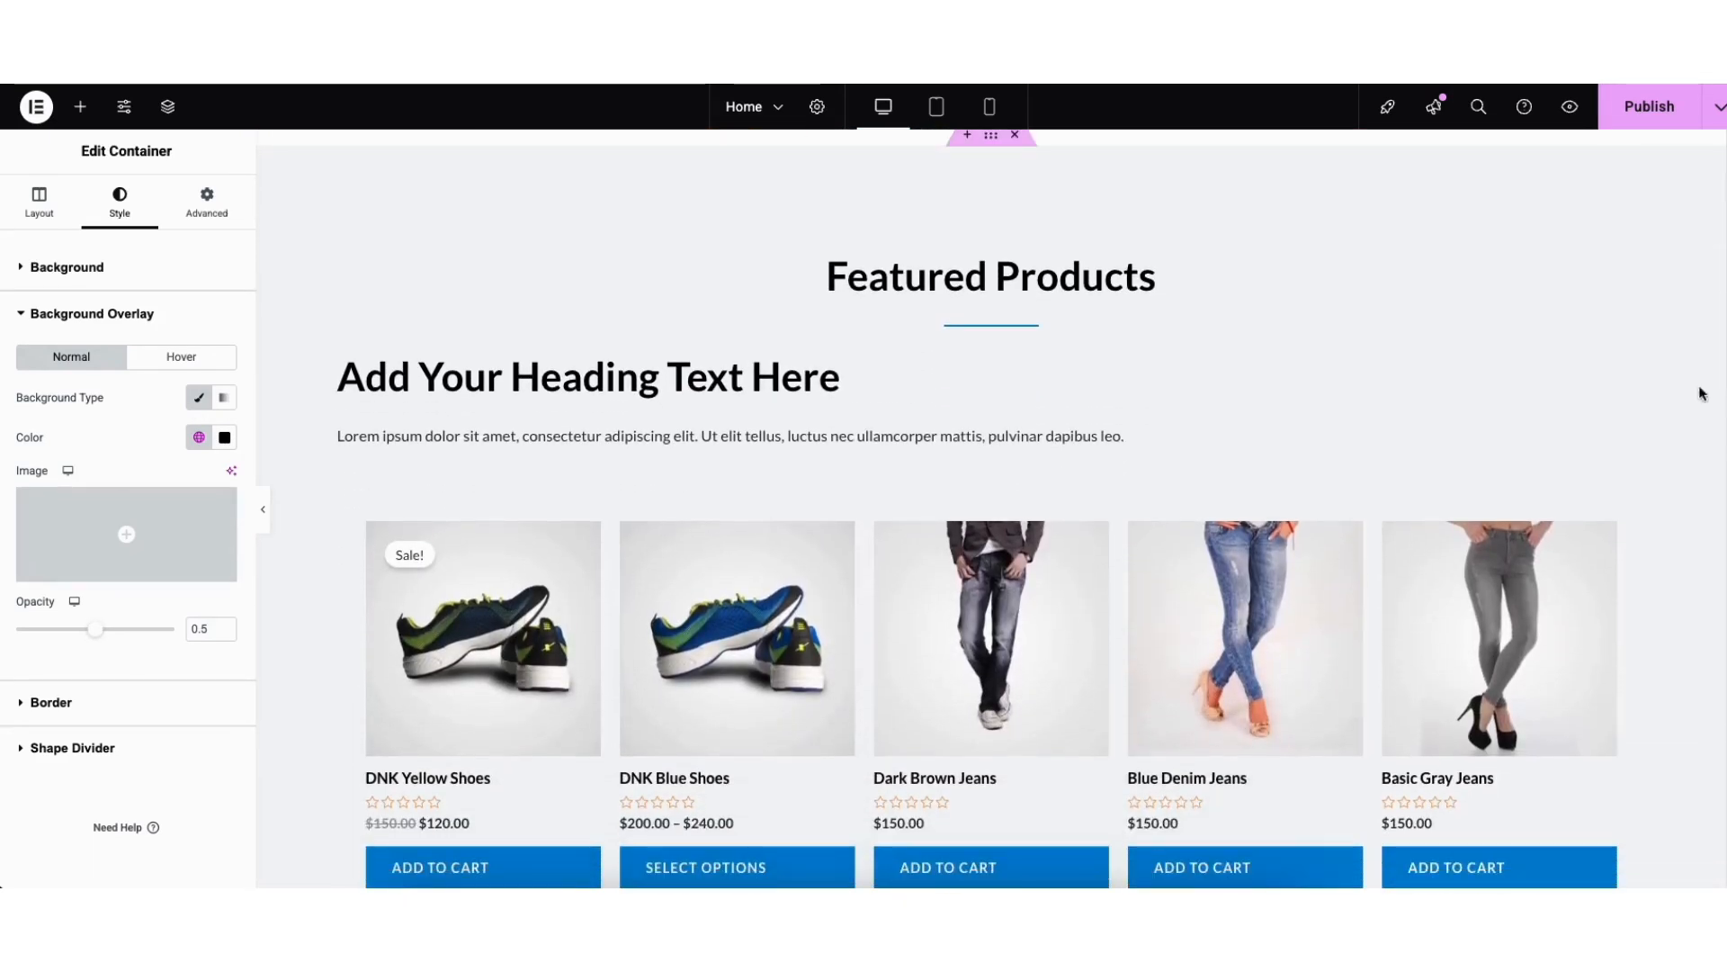
right_click(326, 197)
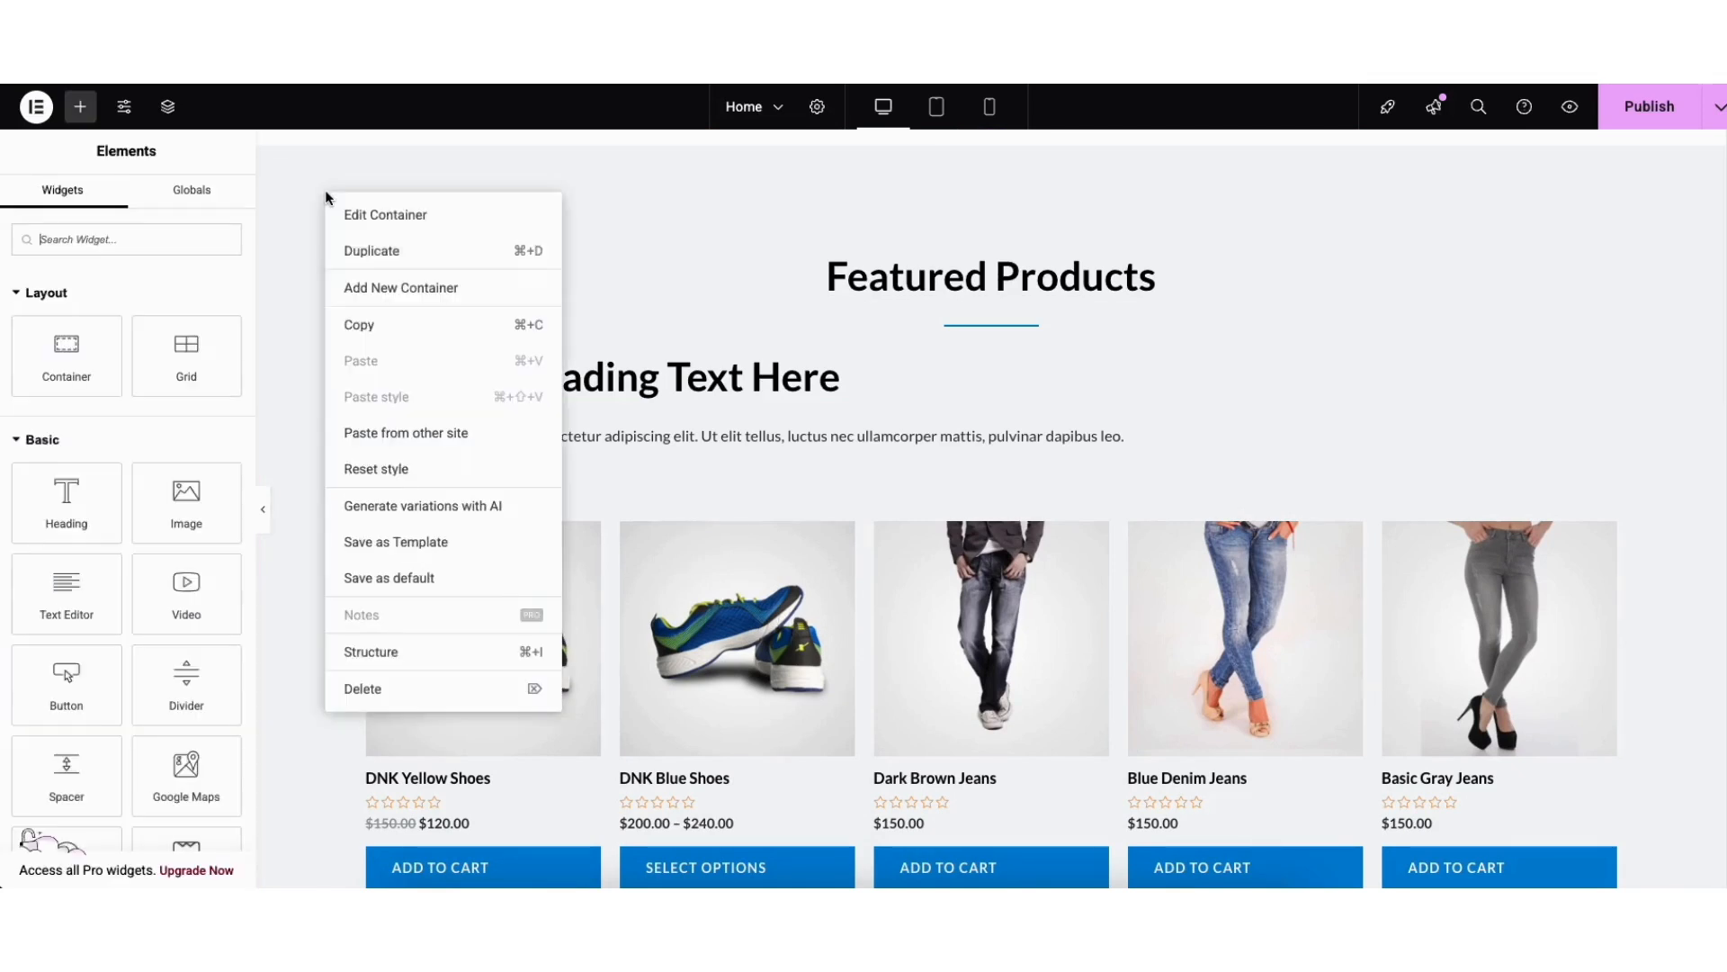
click(365, 216)
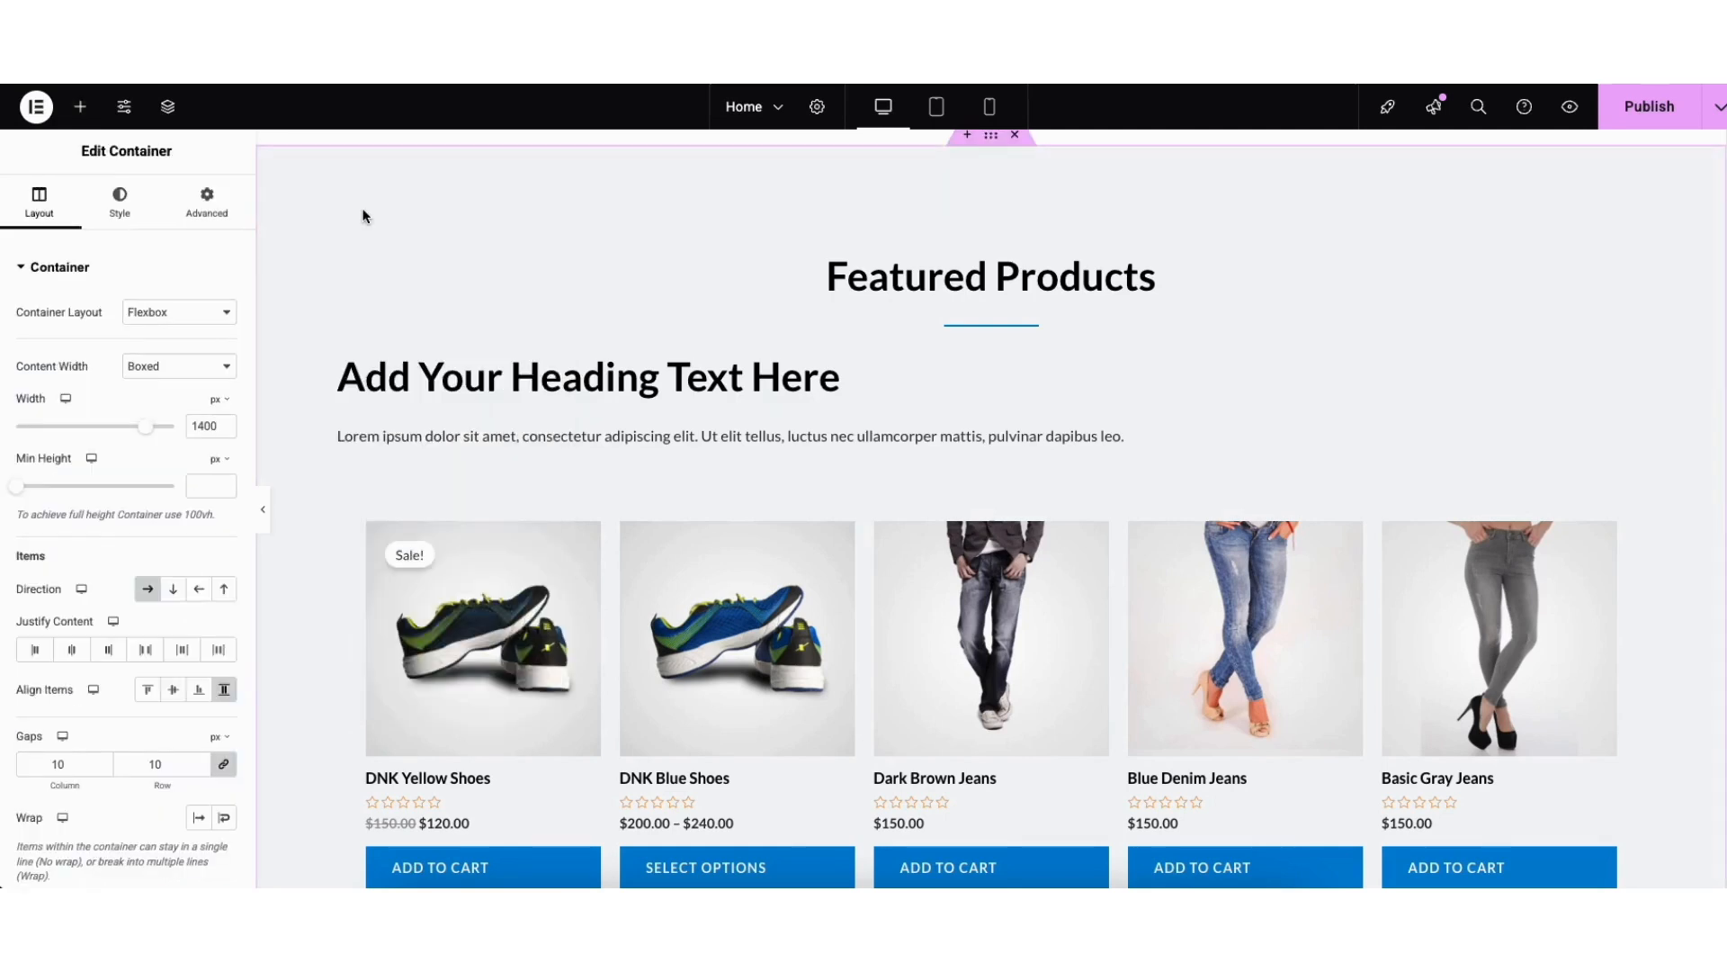
click(121, 209)
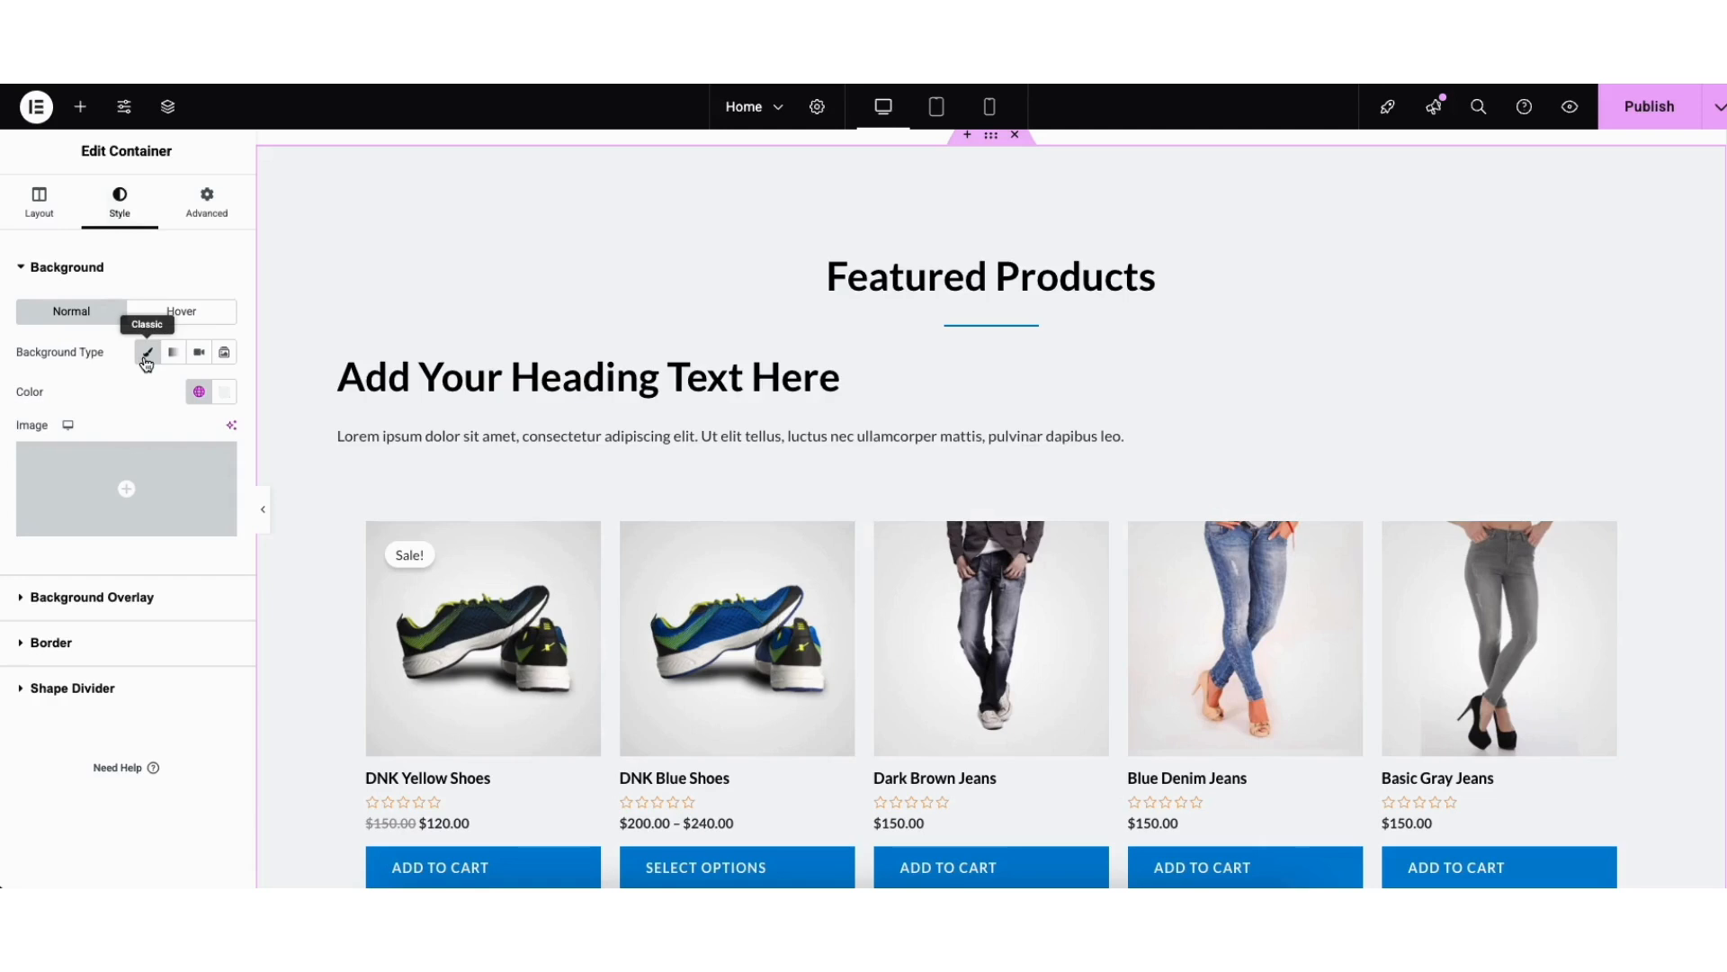
click(225, 392)
drag(208, 477, 104, 462)
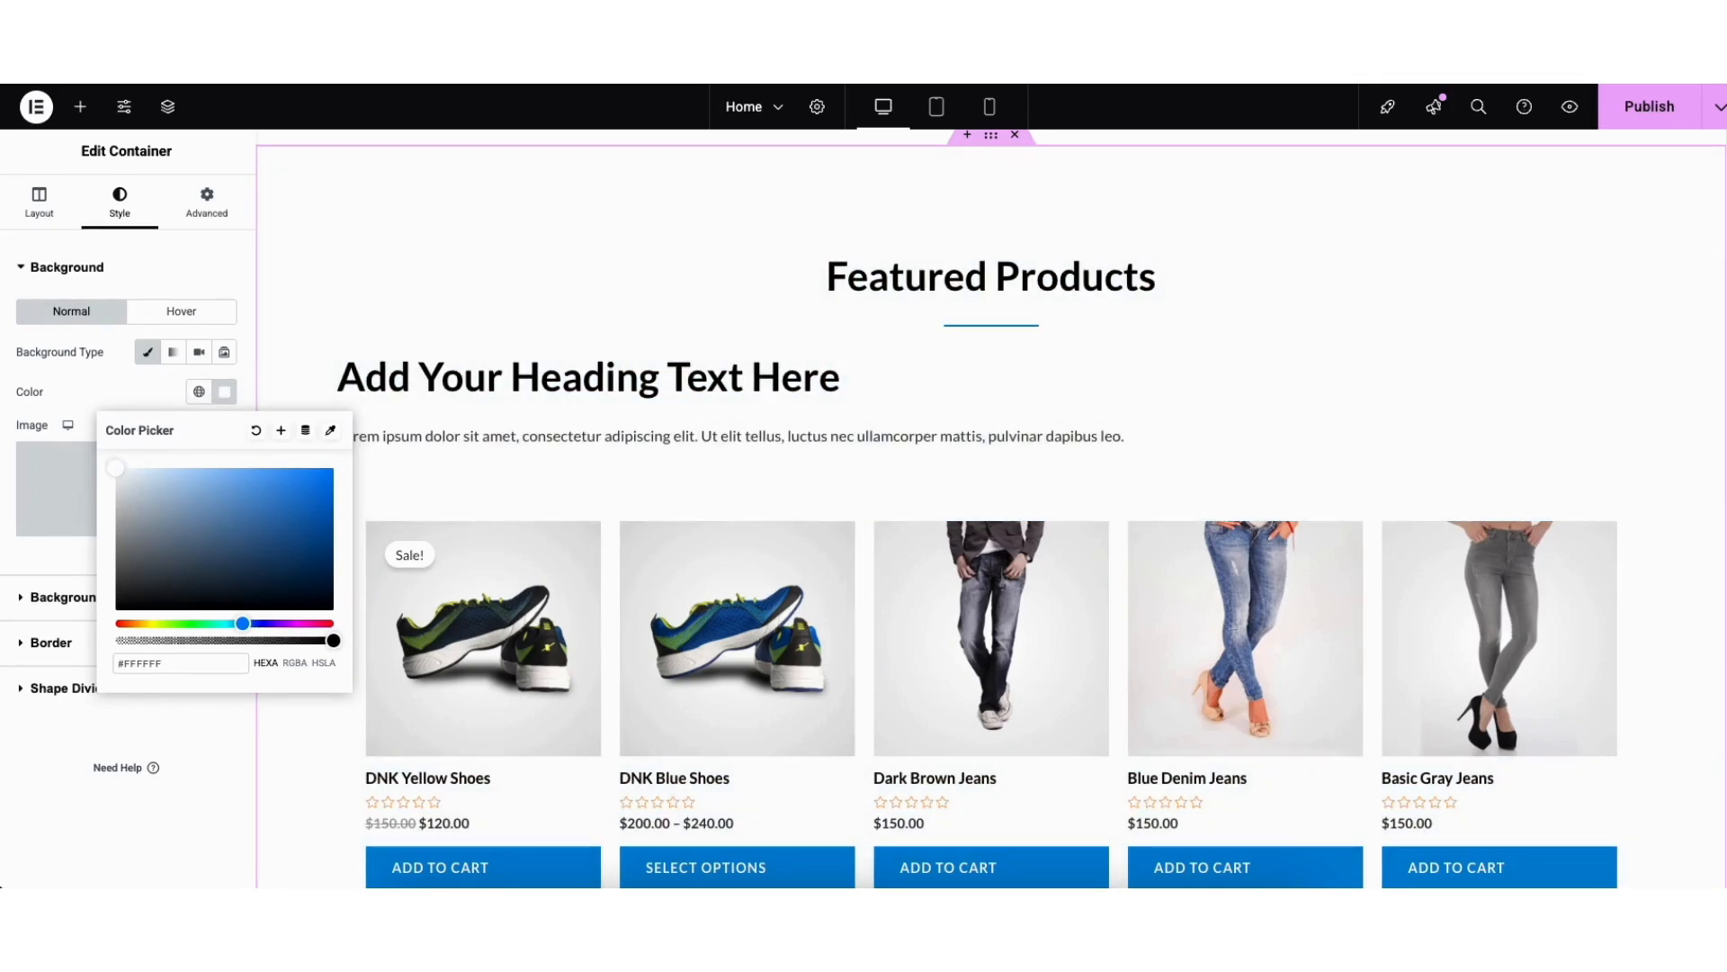
click(306, 360)
- Examine the background style settings of the Special Edition banner container
scroll(306, 360, down, 1)
scroll(1688, 547, down, 12)
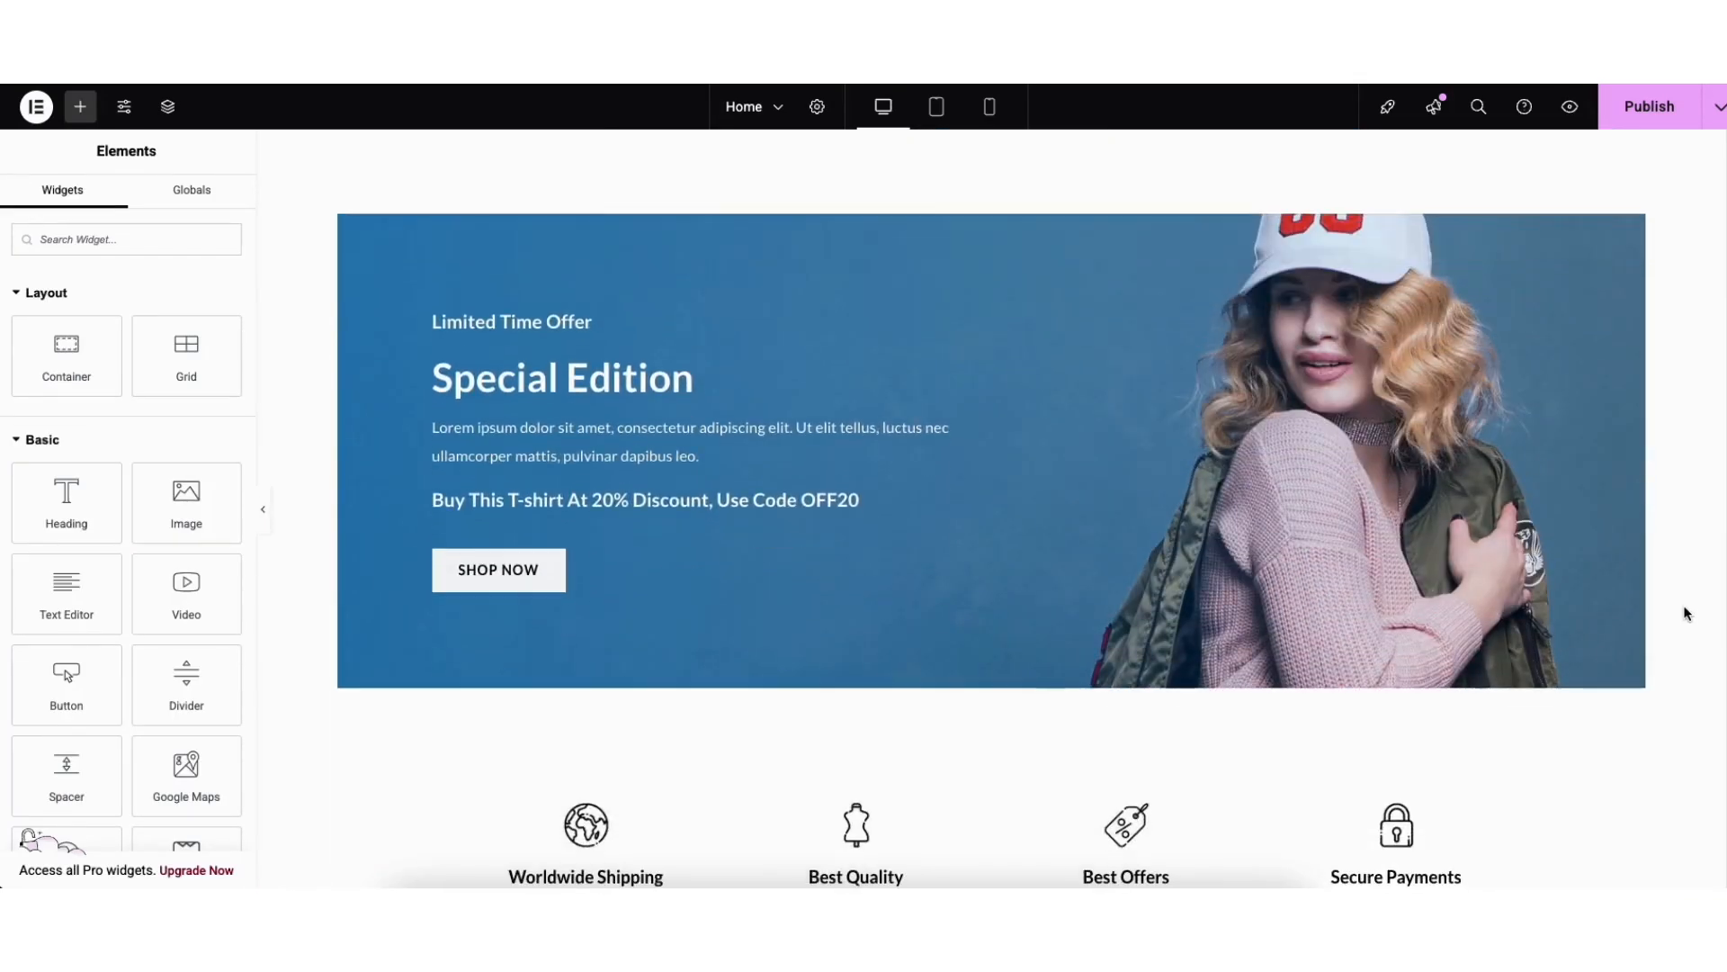
right_click(400, 272)
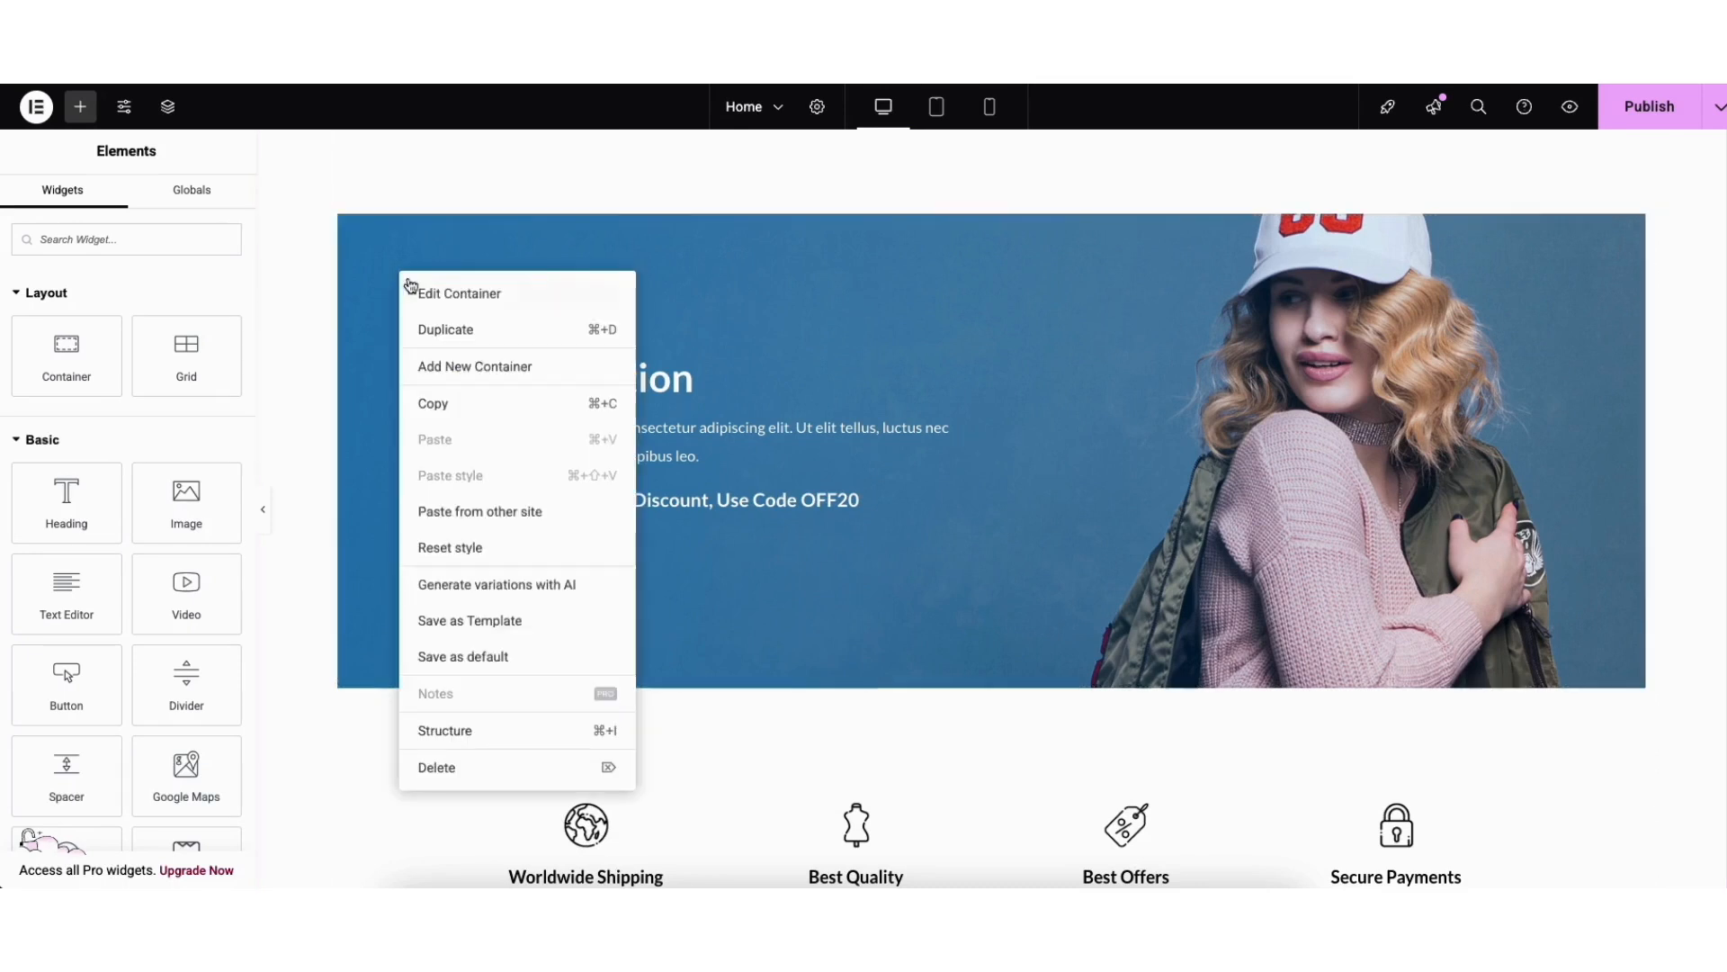
click(429, 294)
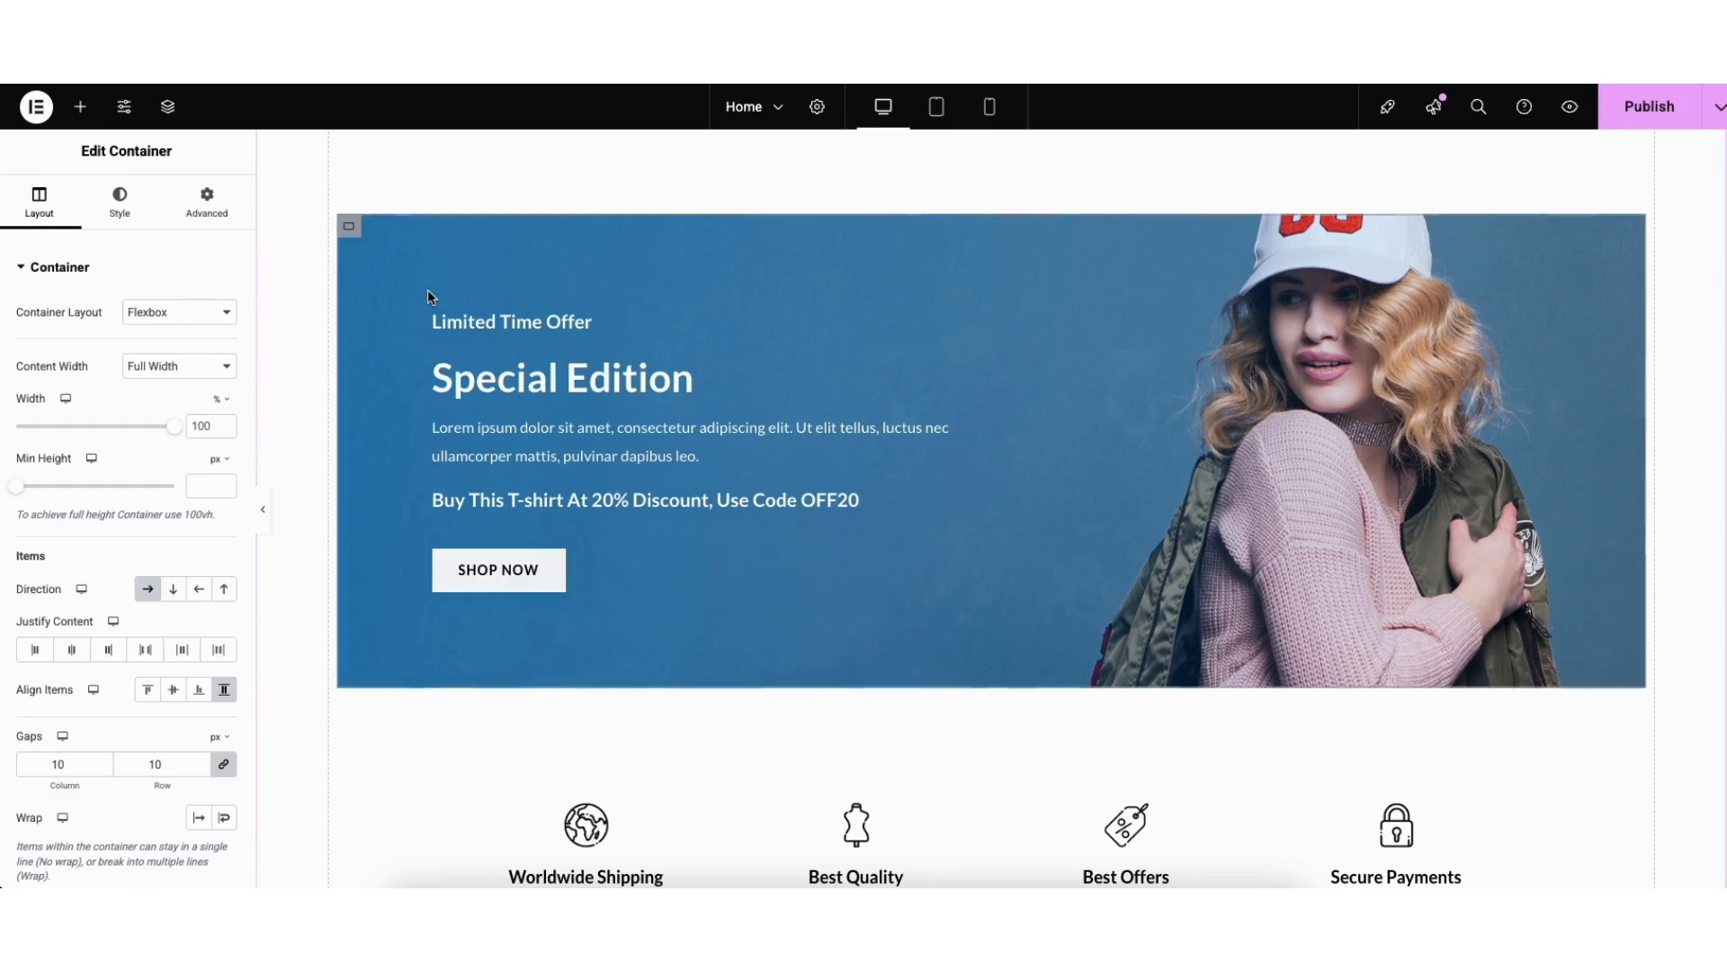
click(120, 200)
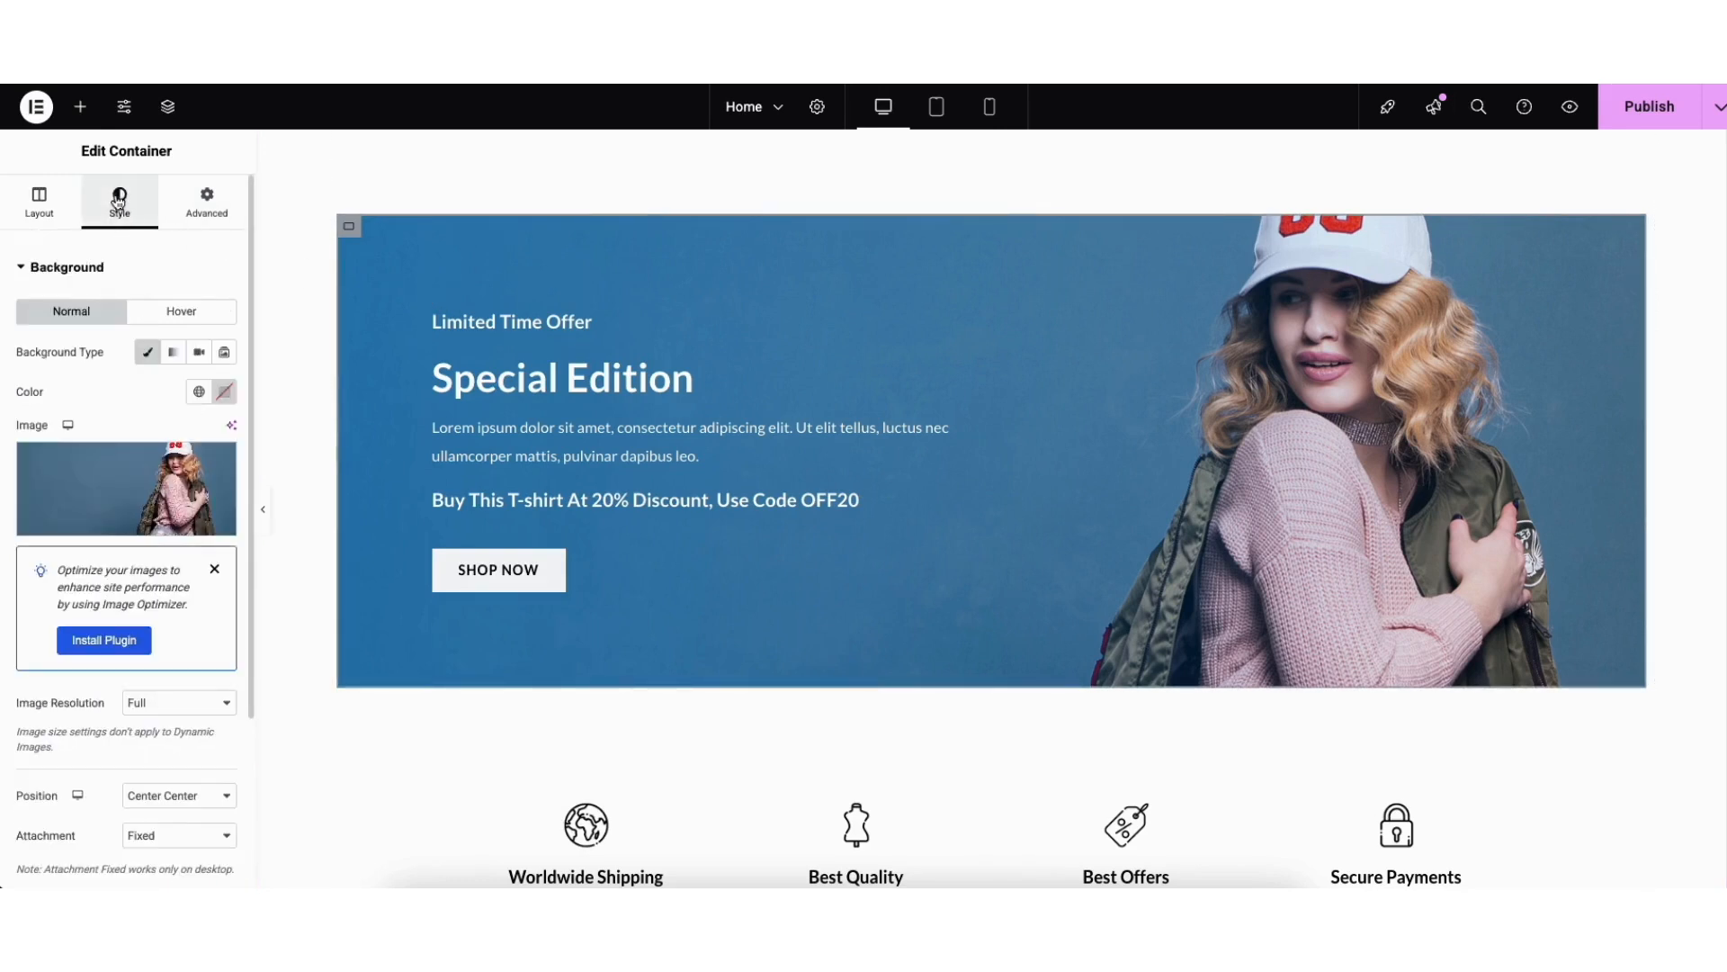
mouse_move(157, 493)
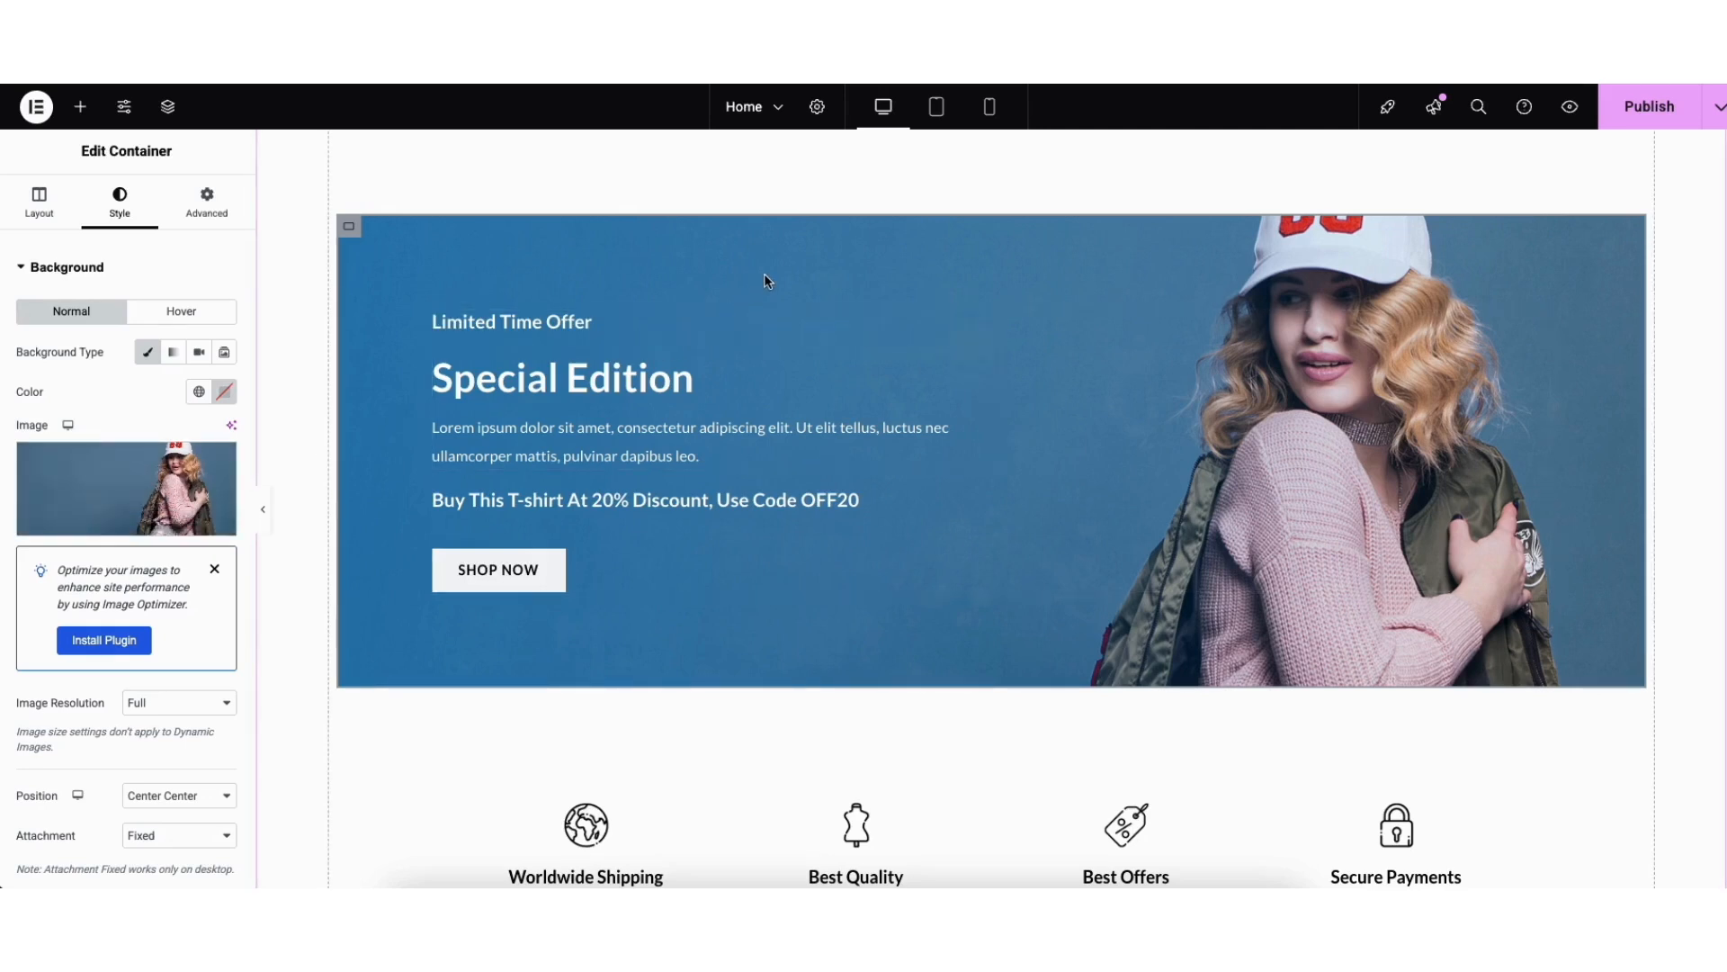
- Insert a three-column Flexbox container with a wider middle column above the Featured Products section
scroll(1722, 596, down, 1)
scroll(1703, 534, up, 10)
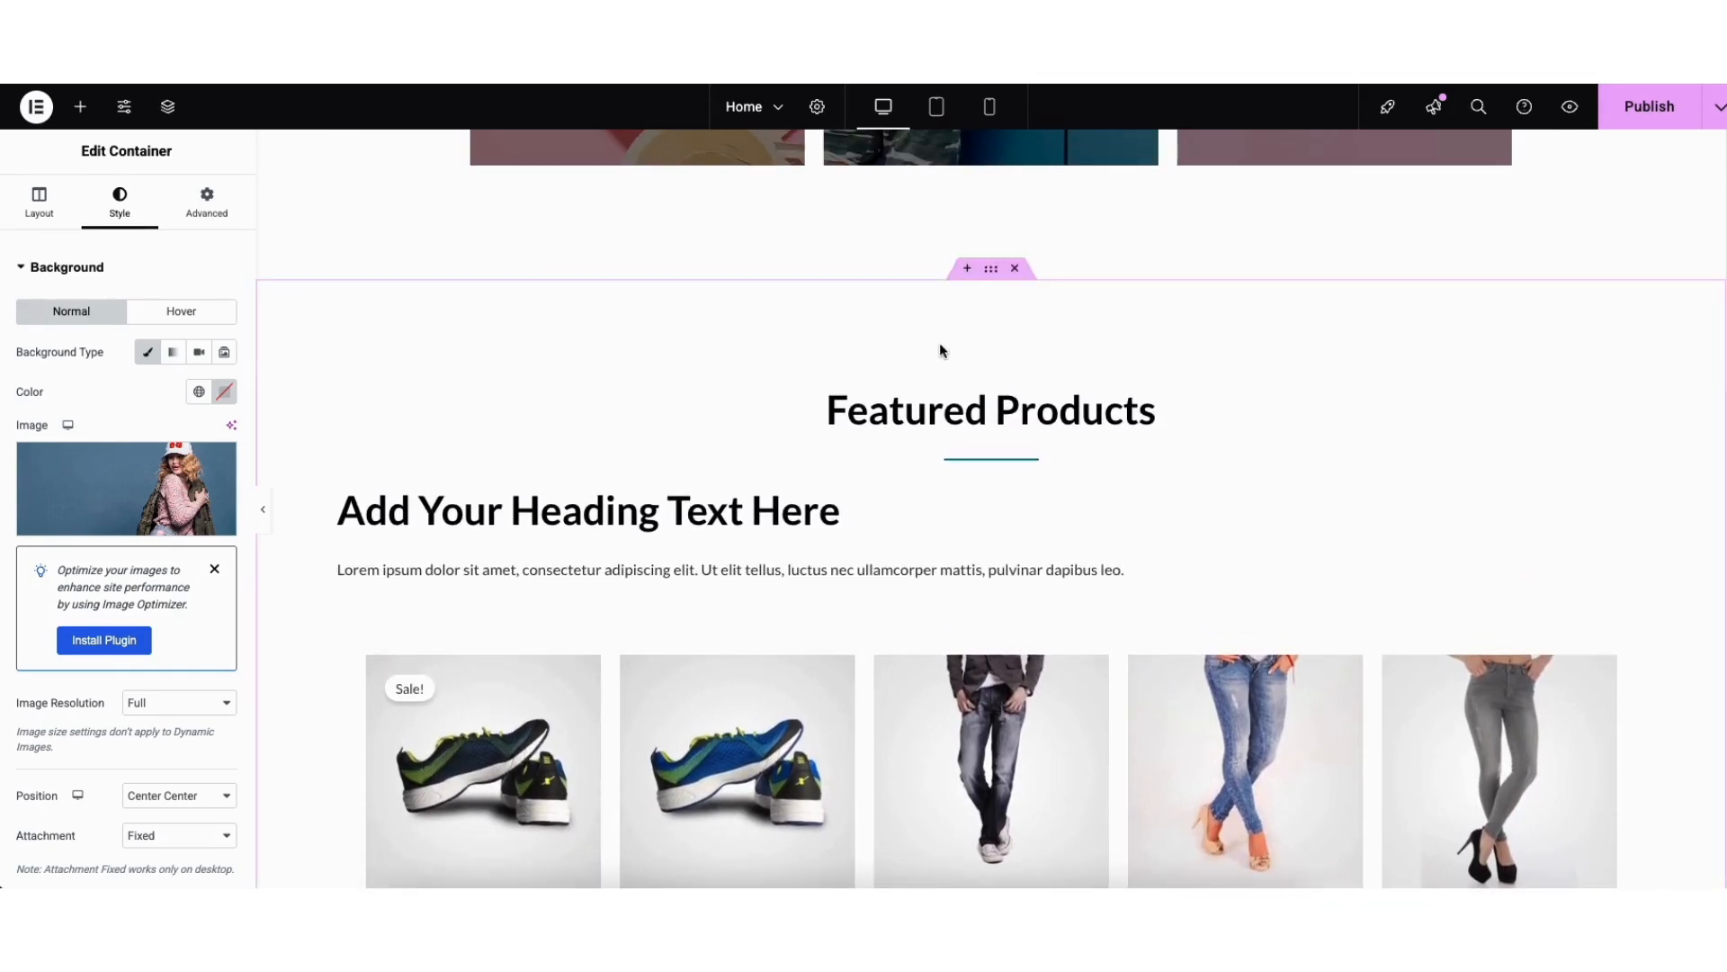
click(967, 270)
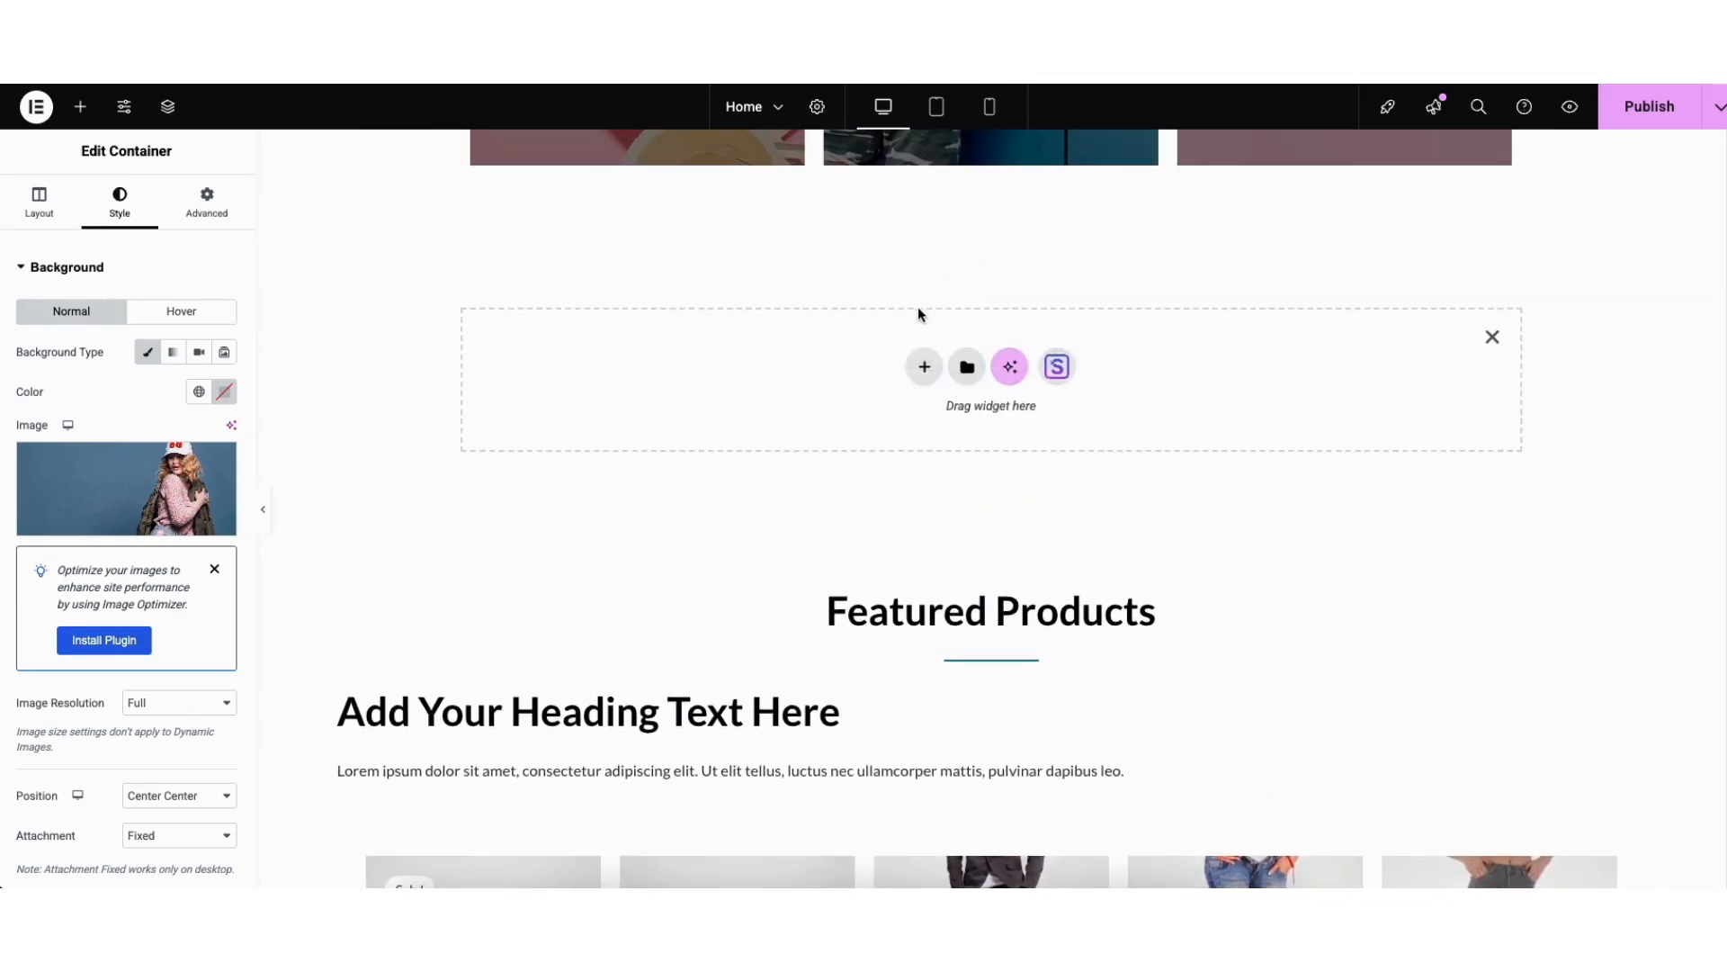
click(923, 369)
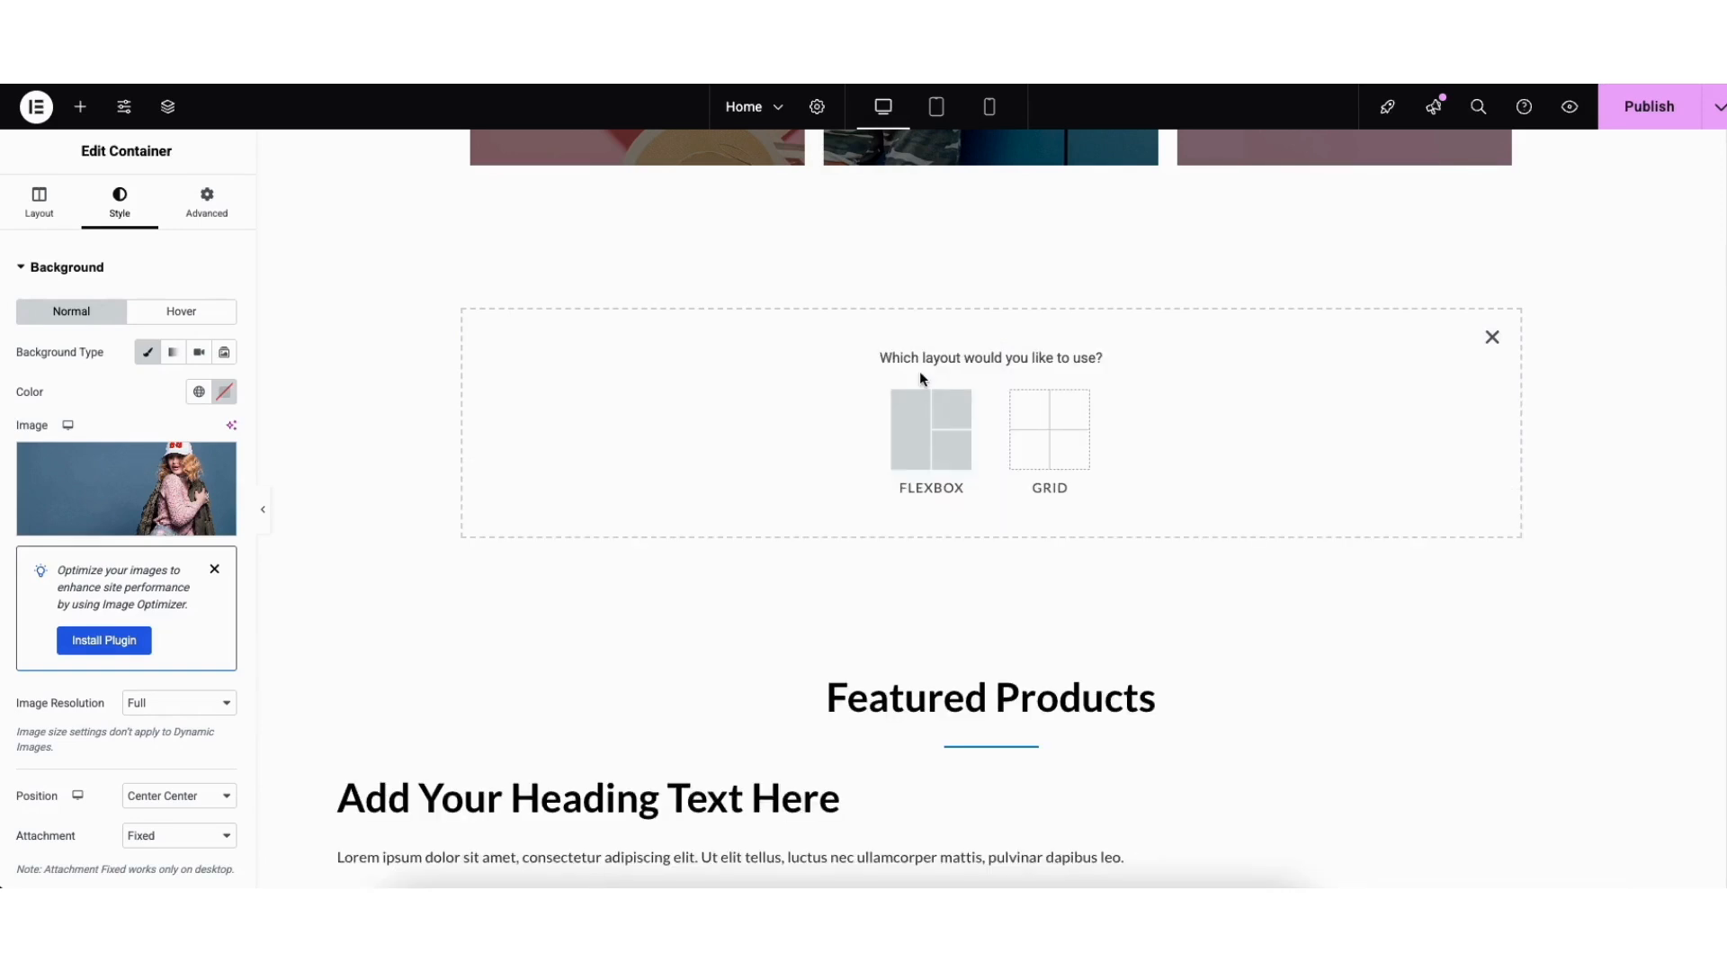
click(912, 444)
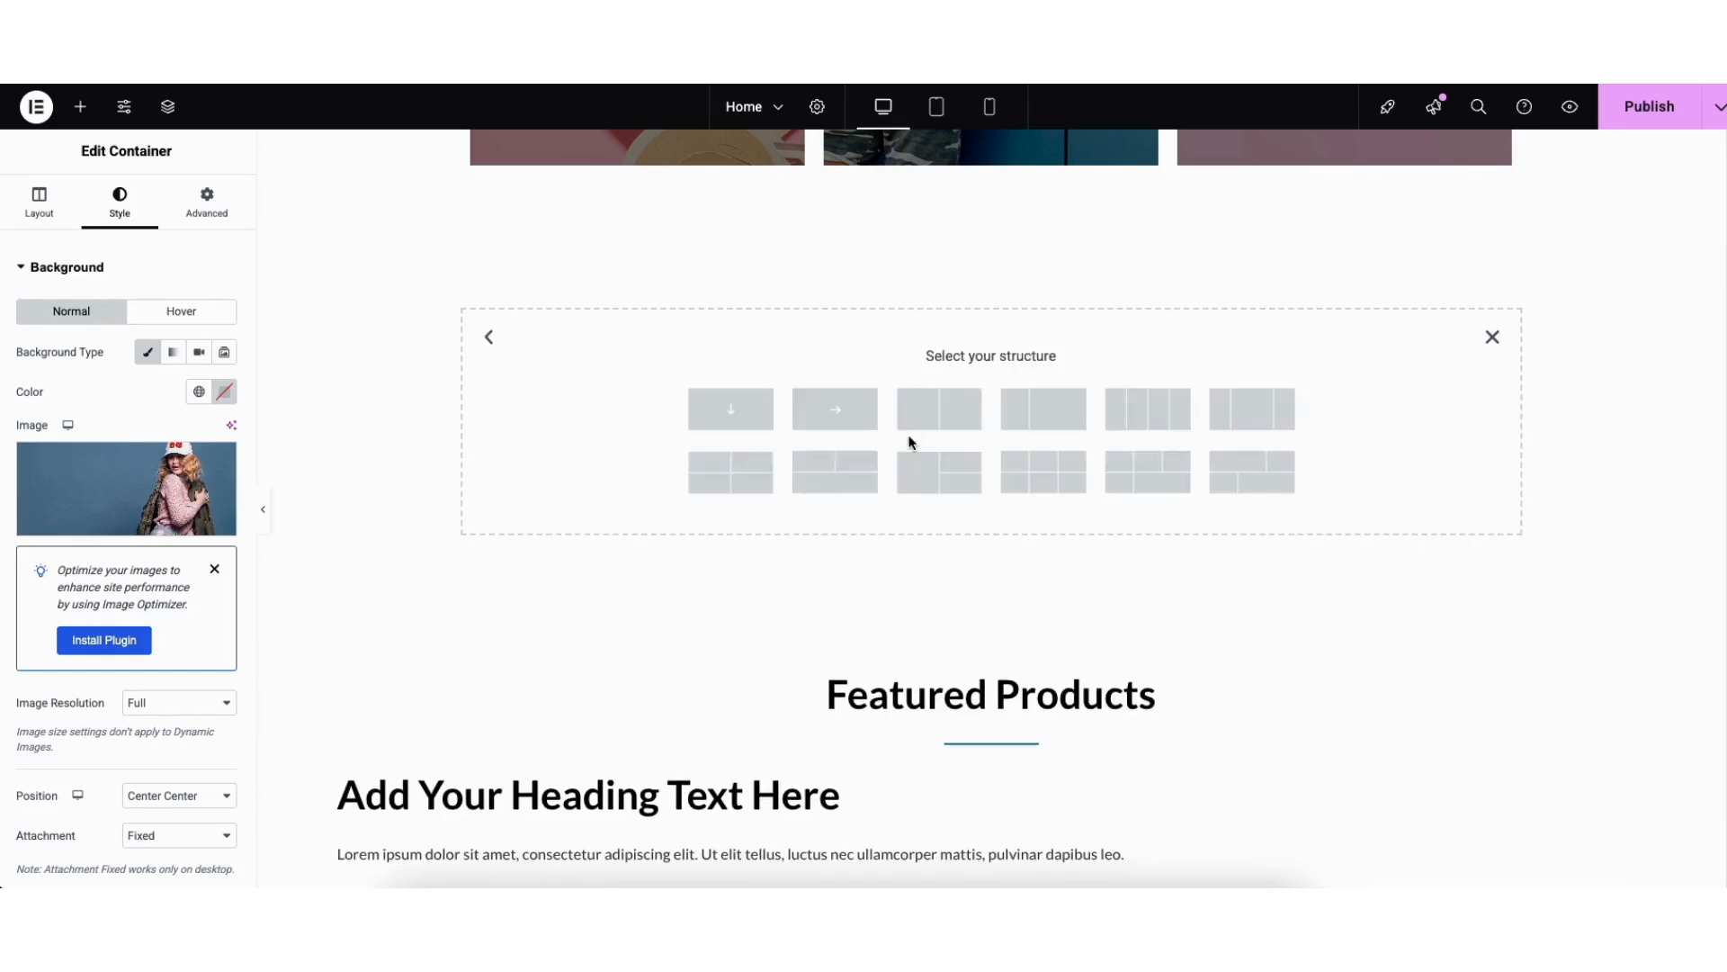
click(1246, 421)
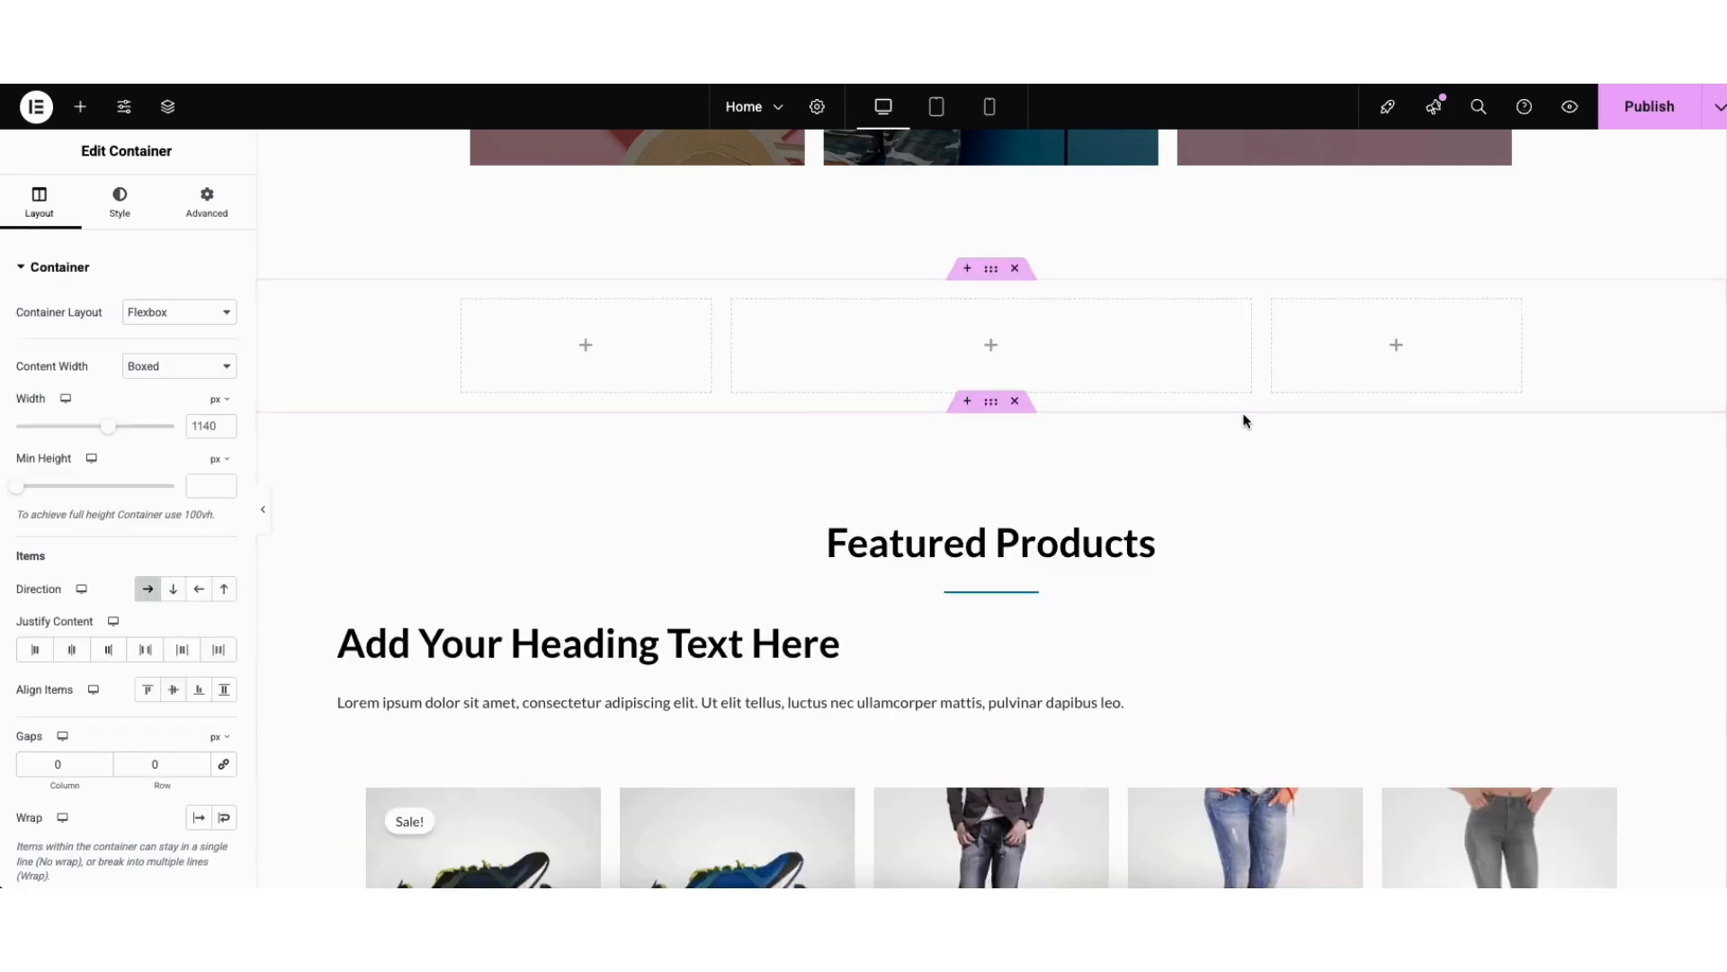
- Add a Heading widget to the middle column of the new container, and delete the whole container
click(84, 109)
drag(65, 501, 1022, 360)
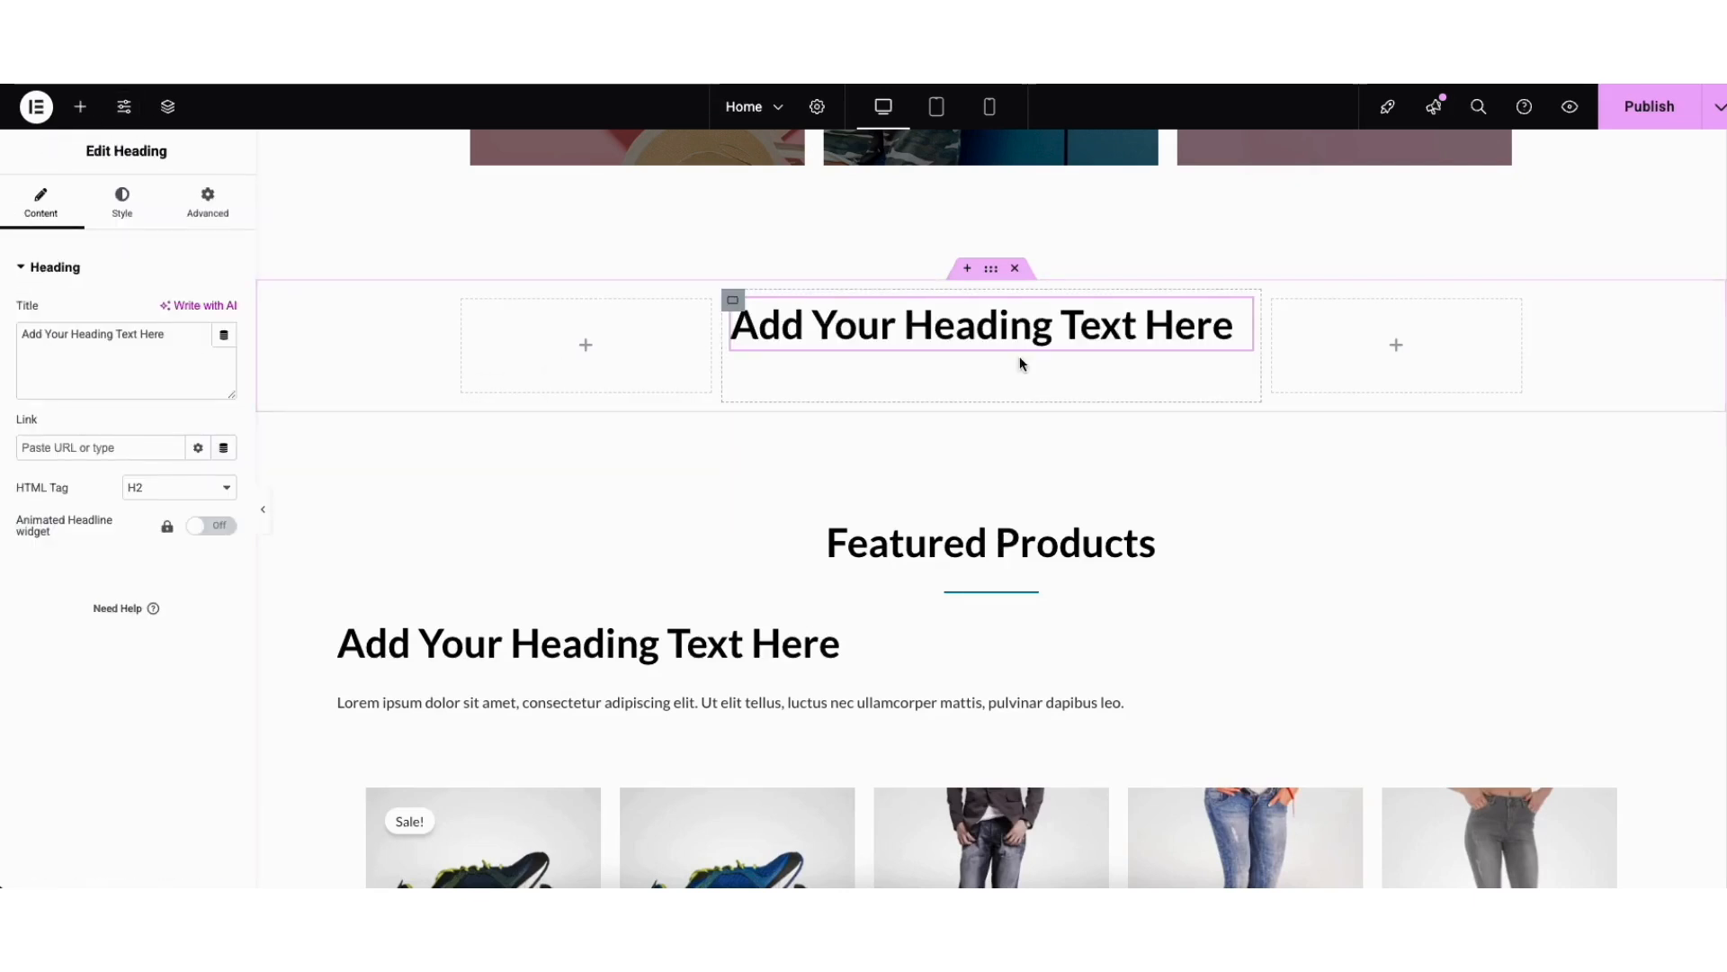
click(990, 272)
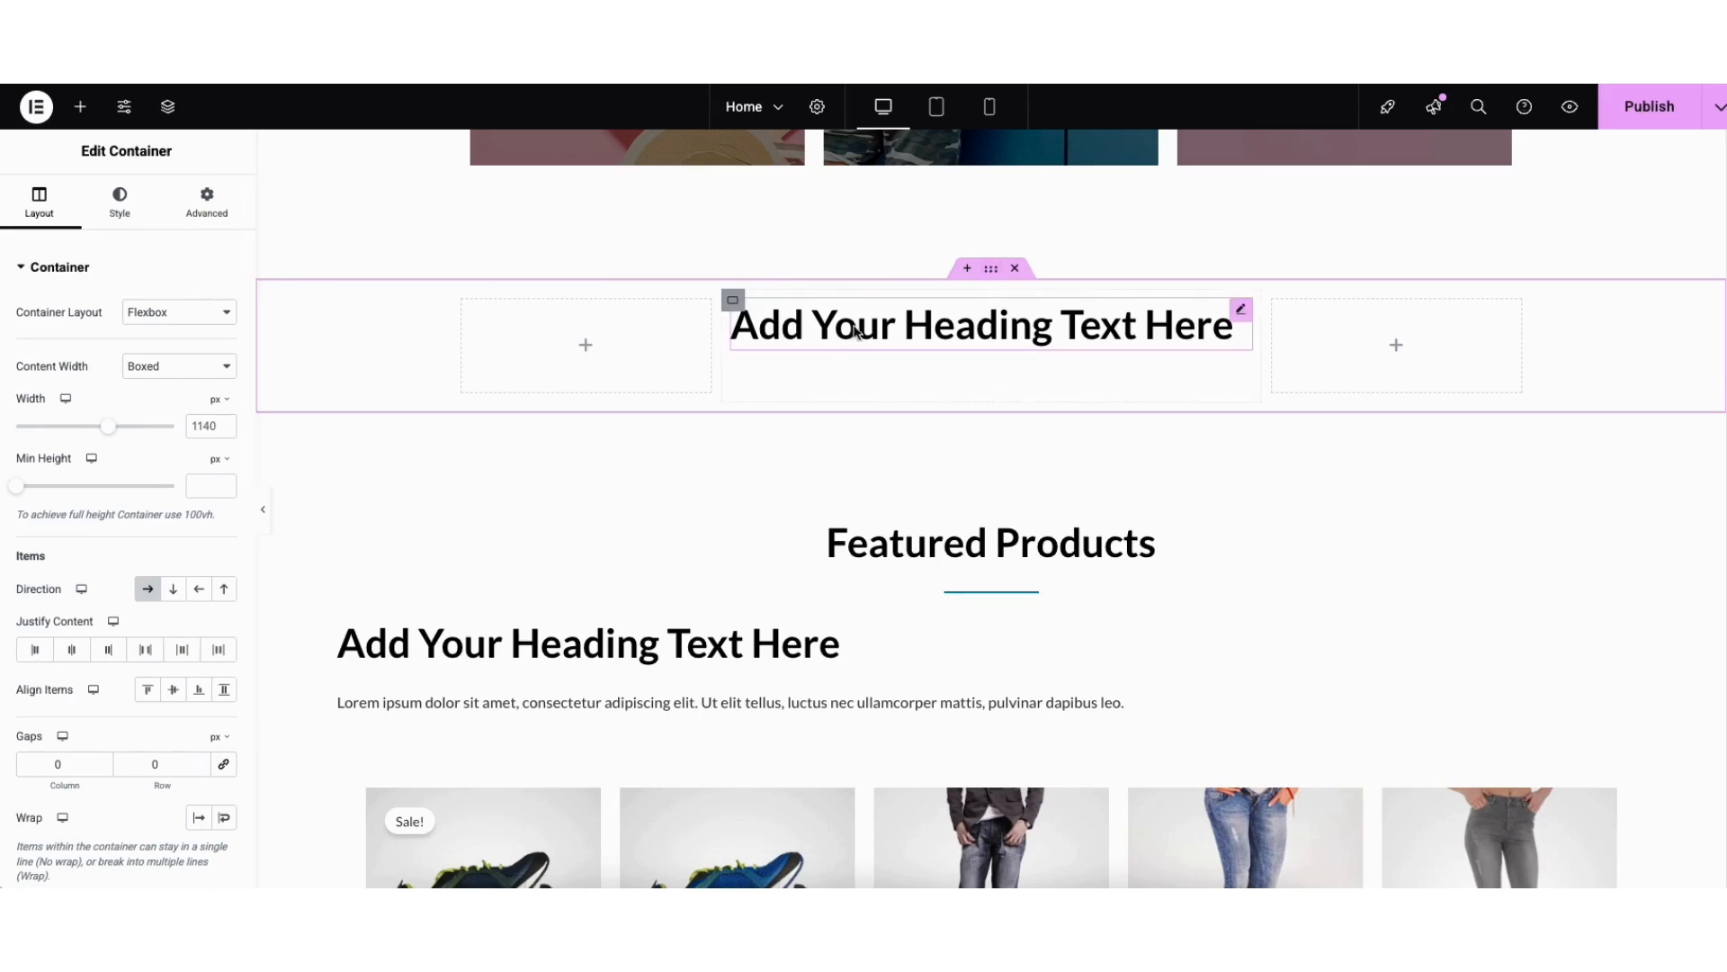
click(1018, 271)
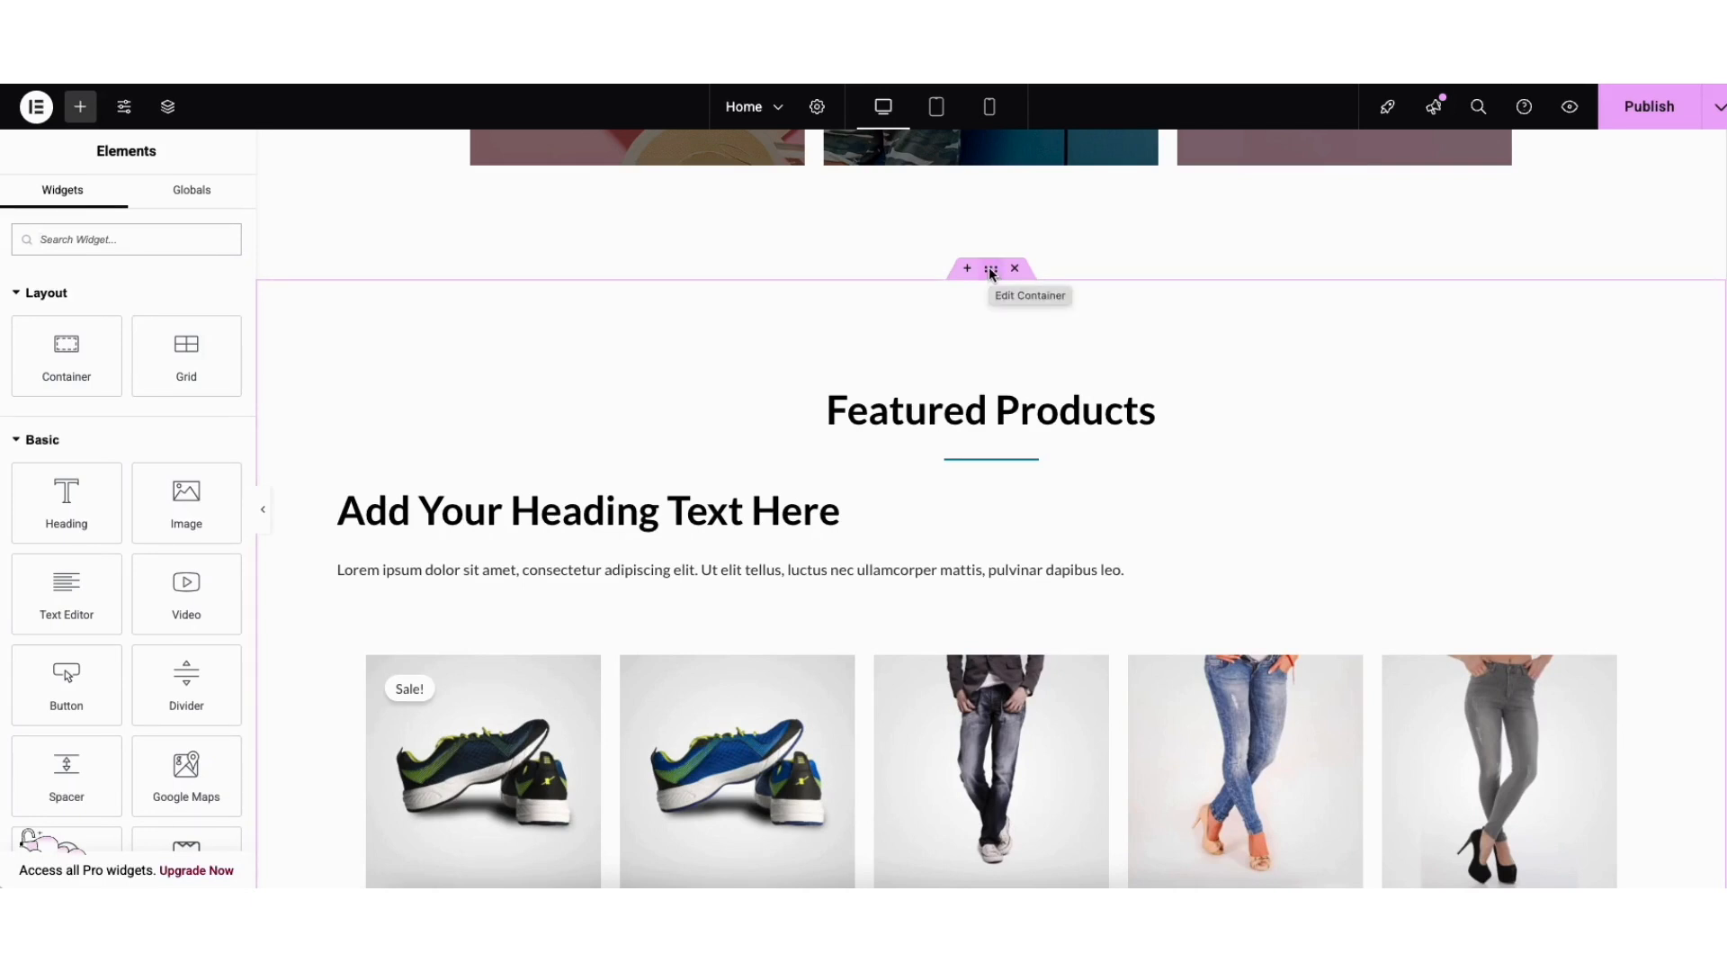
- Try to move the Featured Products section to another place on the page
drag(990, 270, 867, 241)
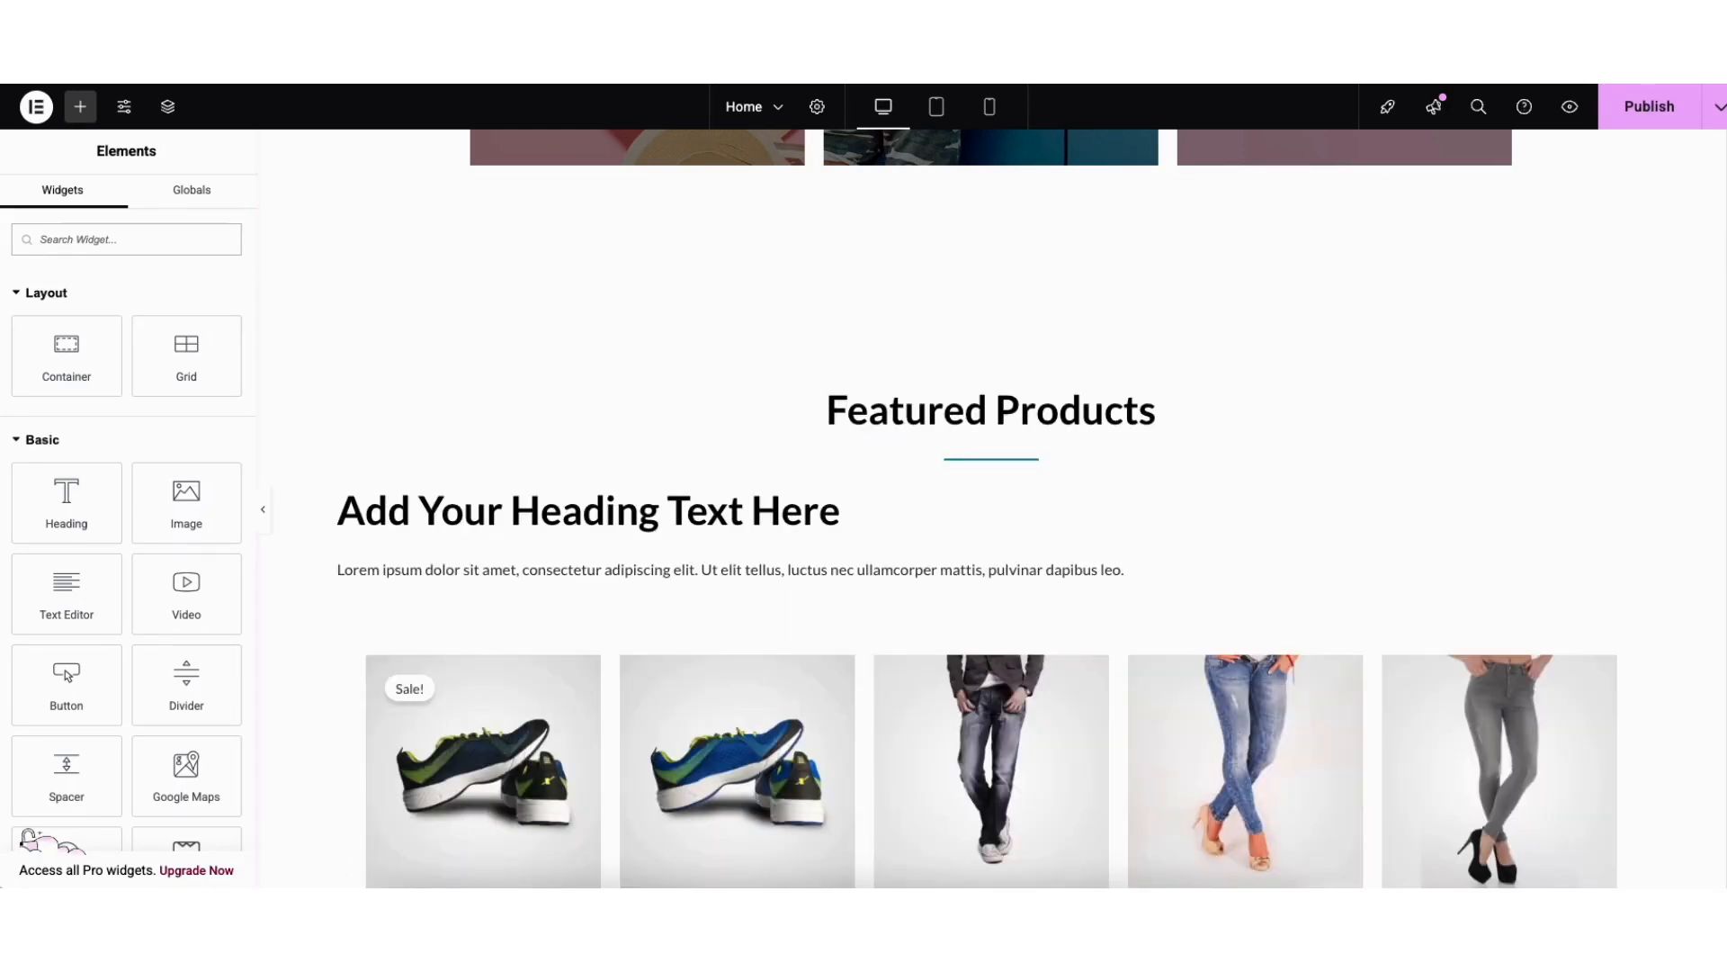
- Import the Starter Templates block with three plant image cards, Feature One to Feature Three, at the end of the Home page
scroll(1725, 738, down, 20)
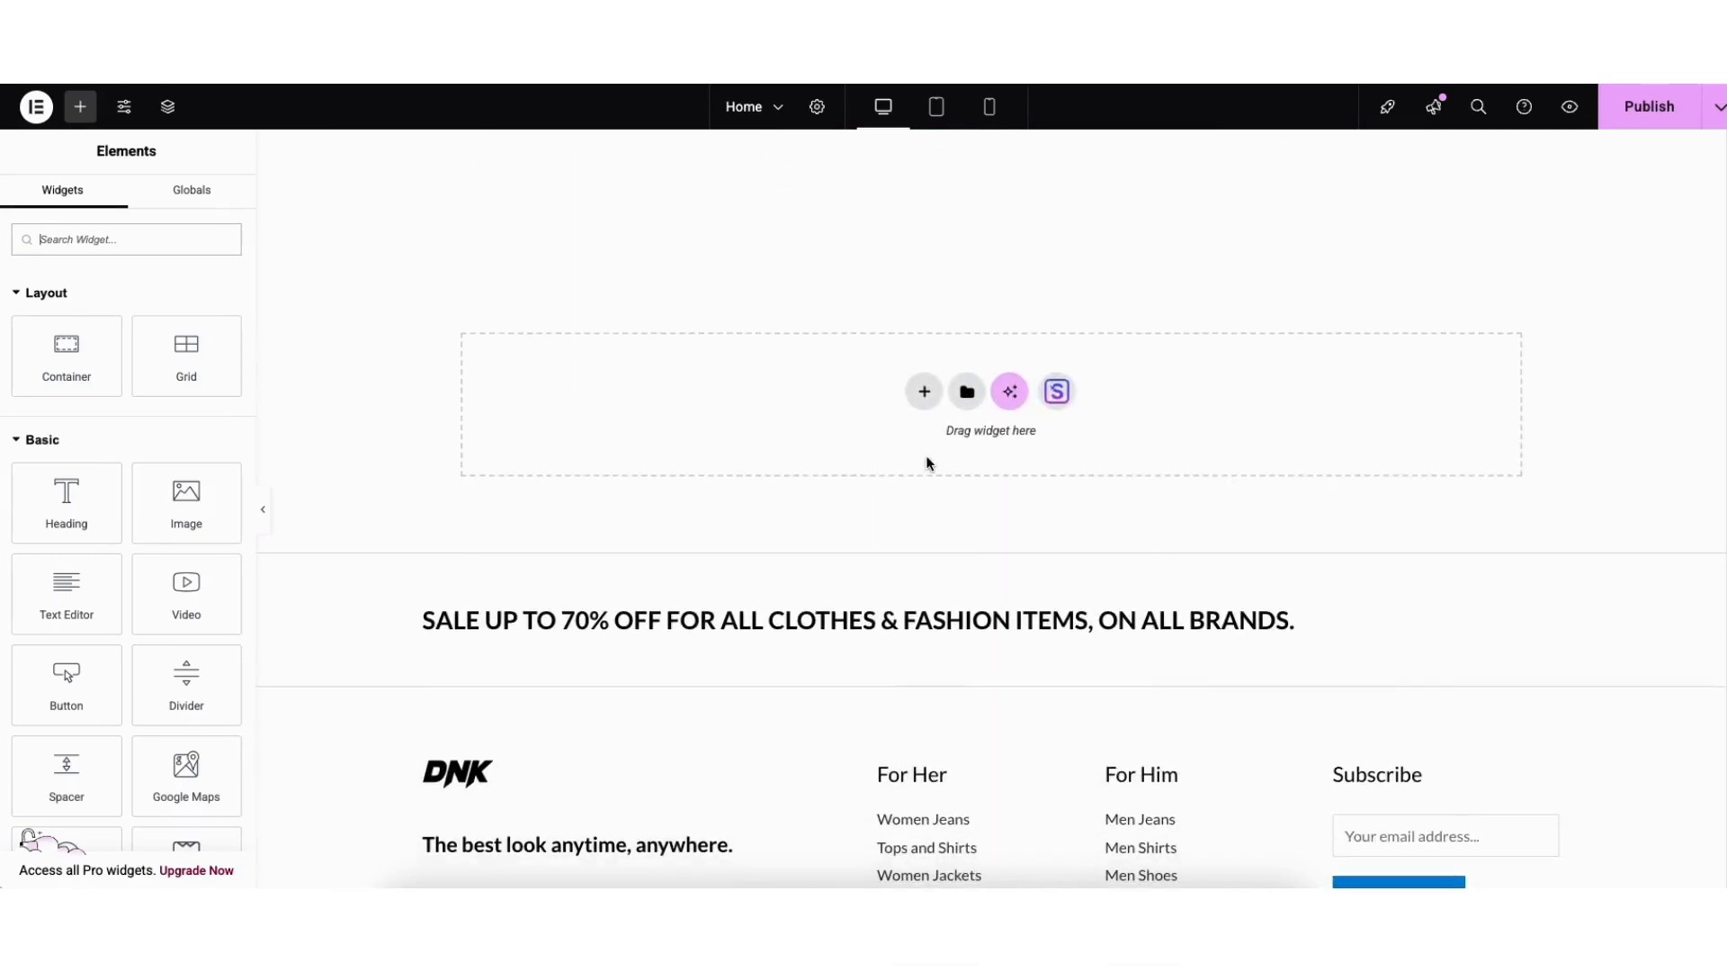
click(1057, 393)
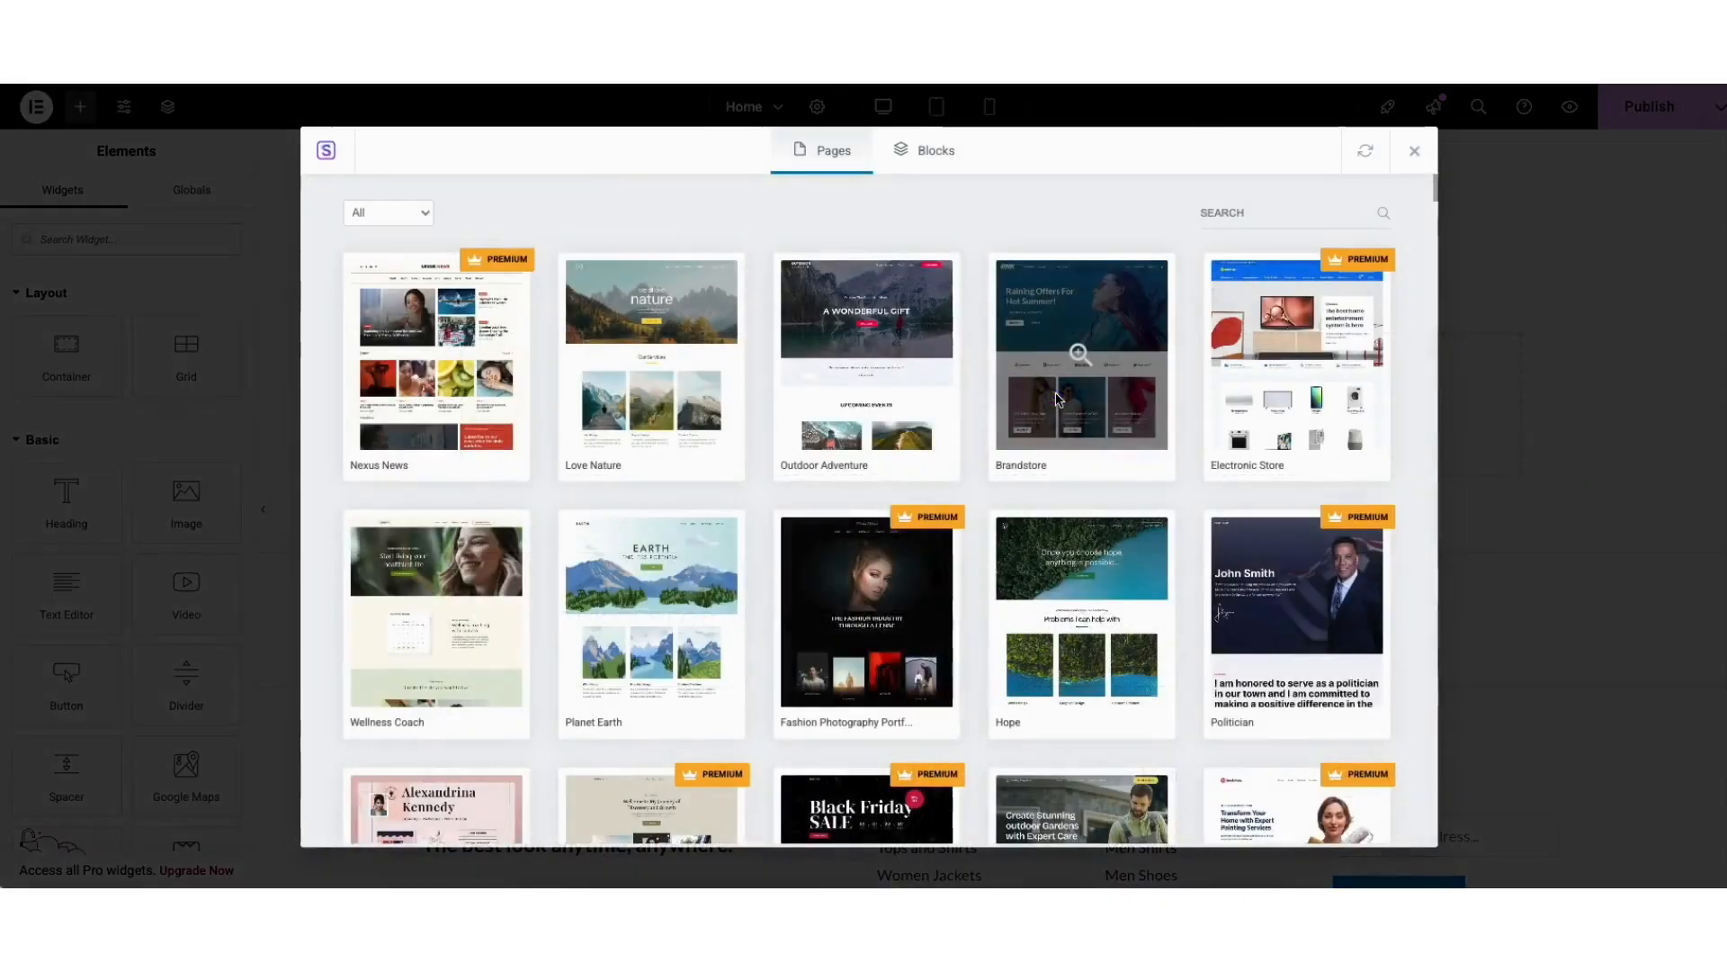
click(933, 153)
mouse_move(1434, 186)
mouse_down()
mouse_move(1436, 259)
mouse_move(1437, 186)
mouse_up()
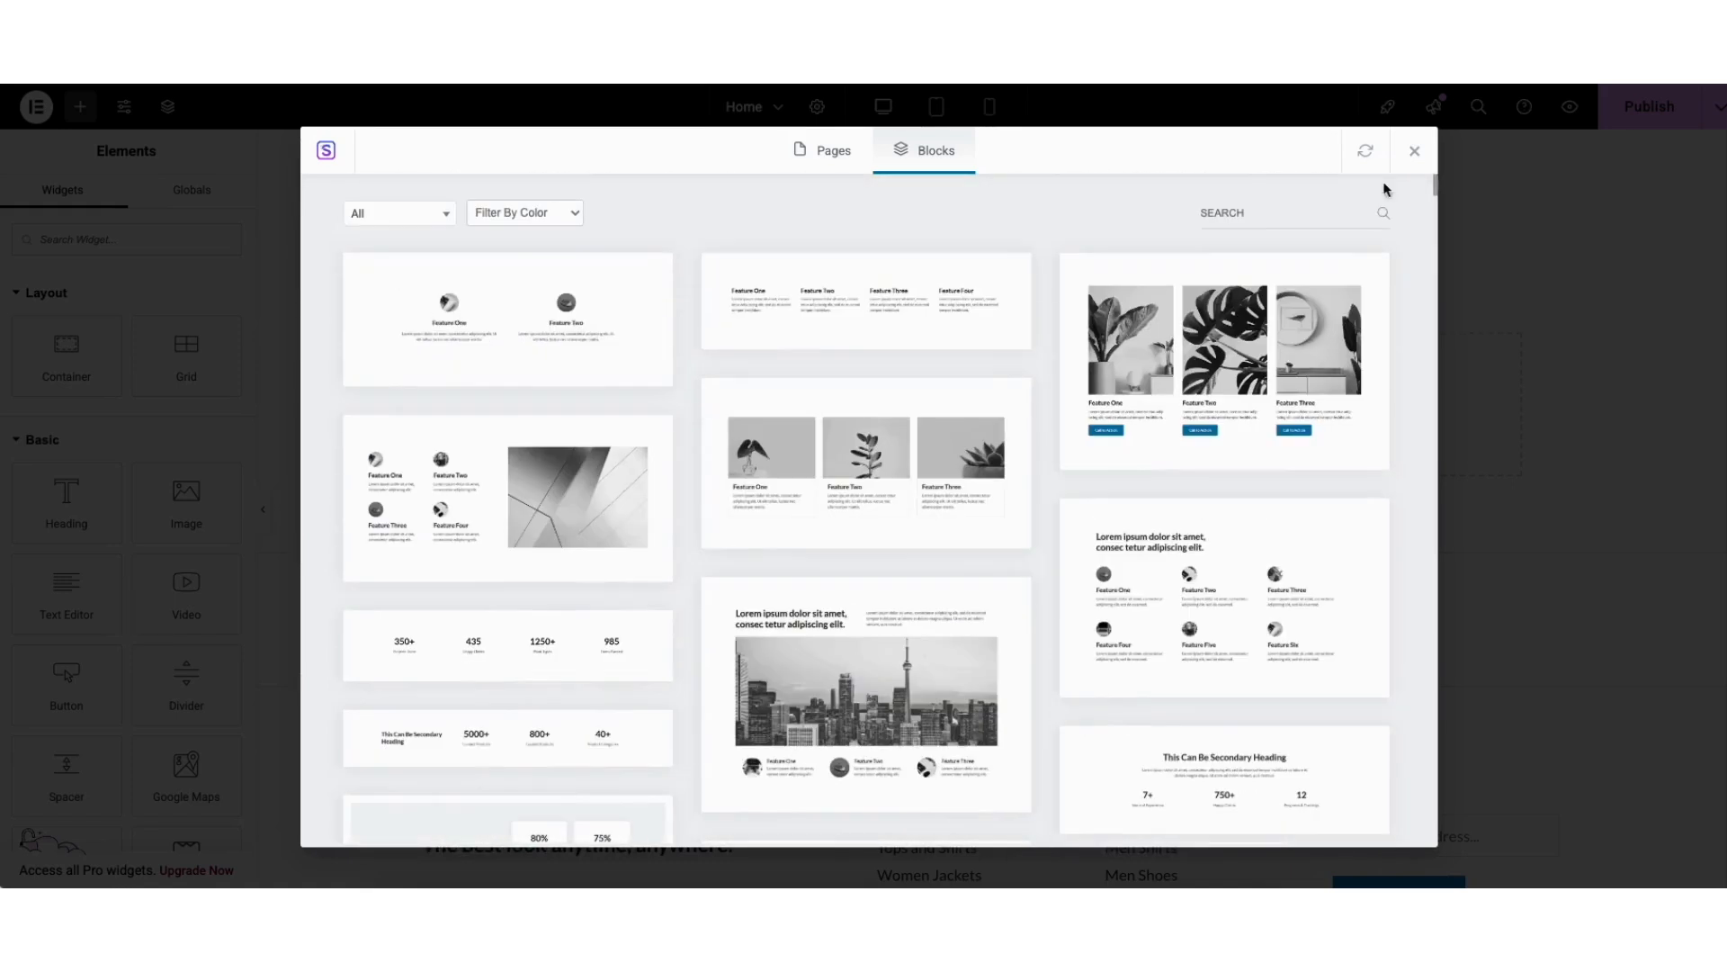
click(432, 212)
drag(451, 275, 450, 340)
click(707, 224)
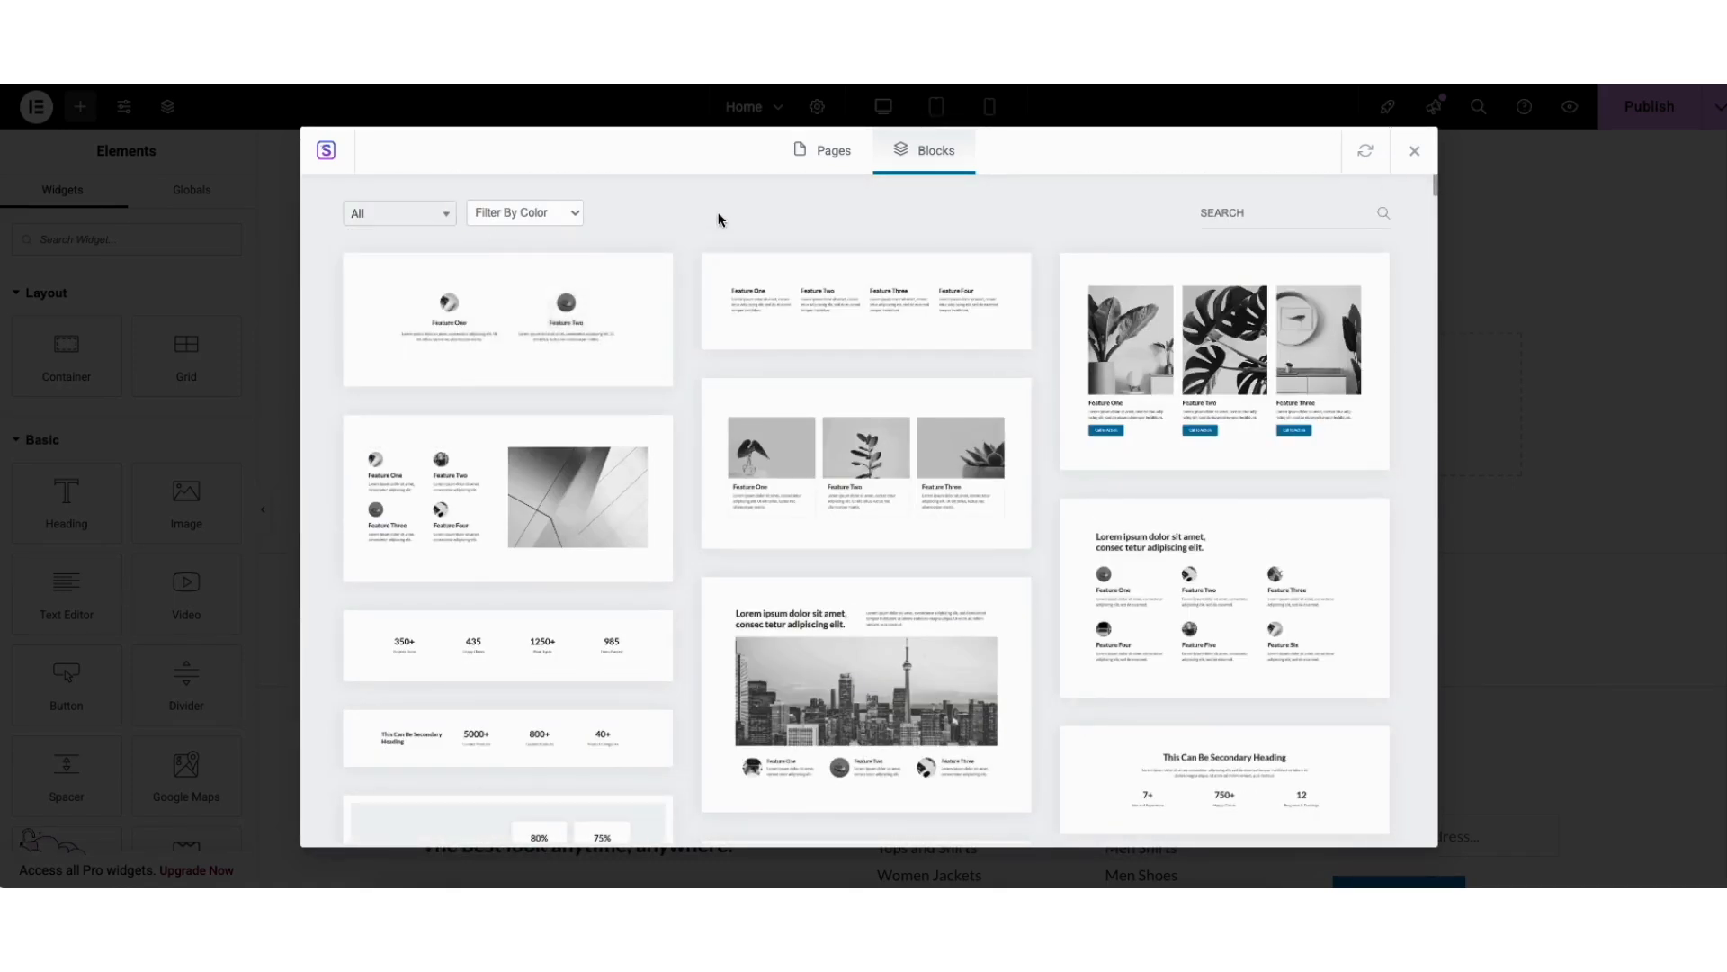
click(817, 463)
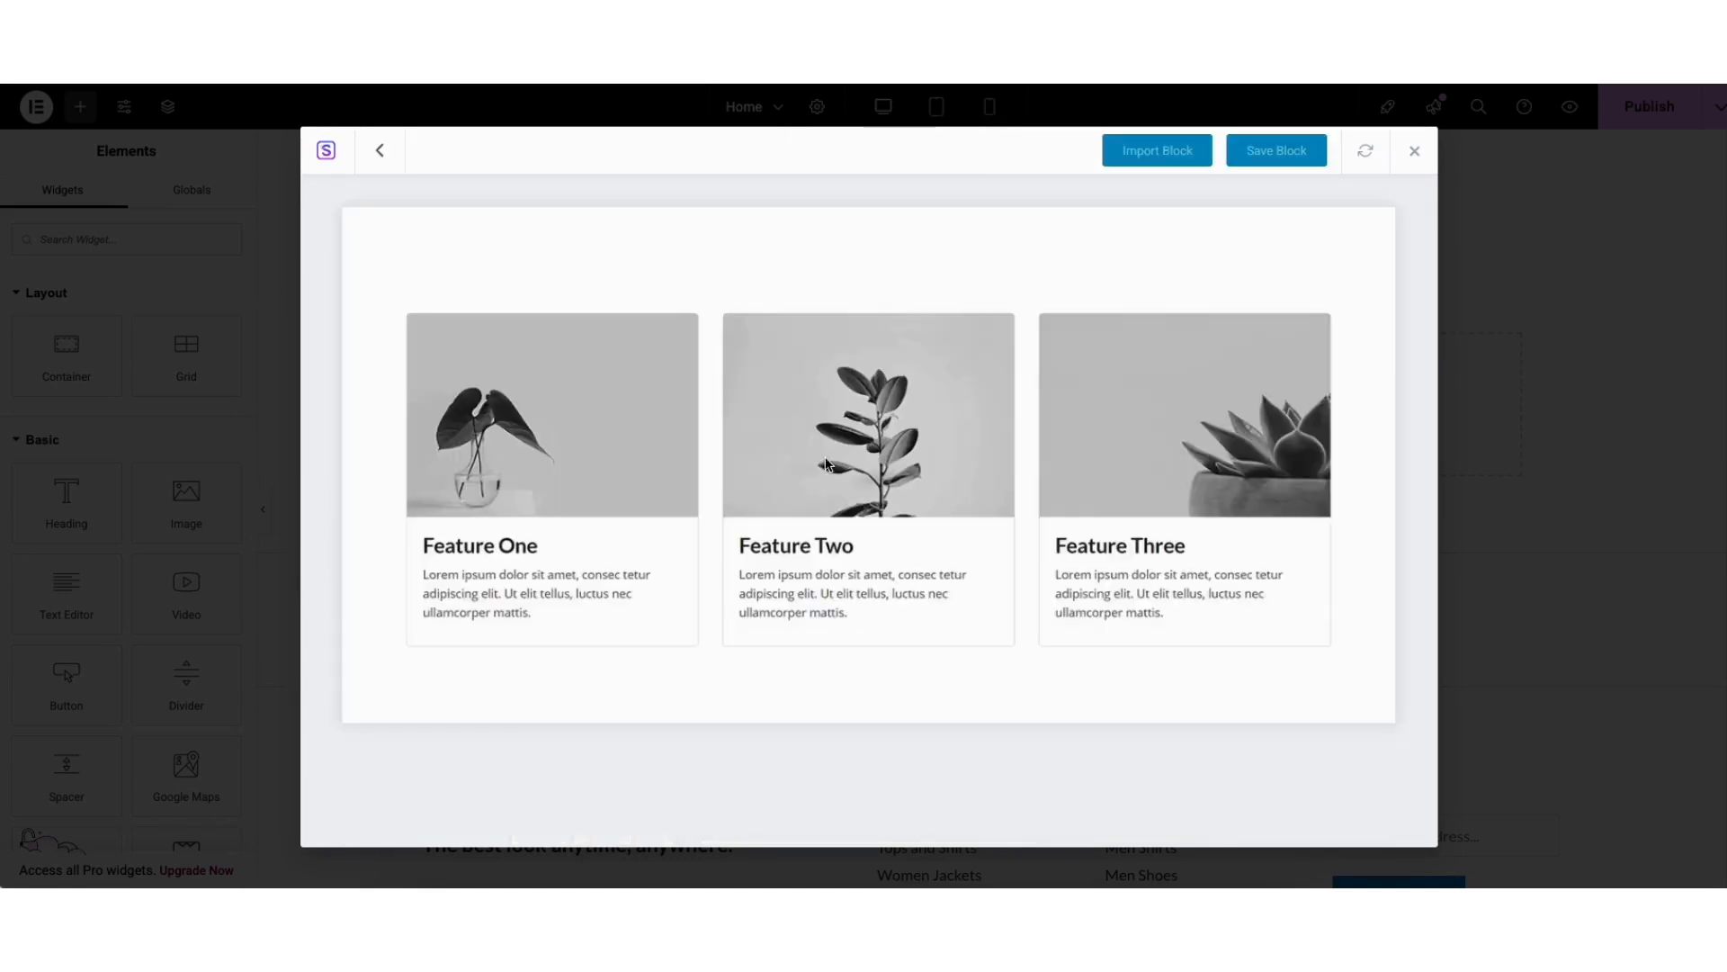
click(1135, 155)
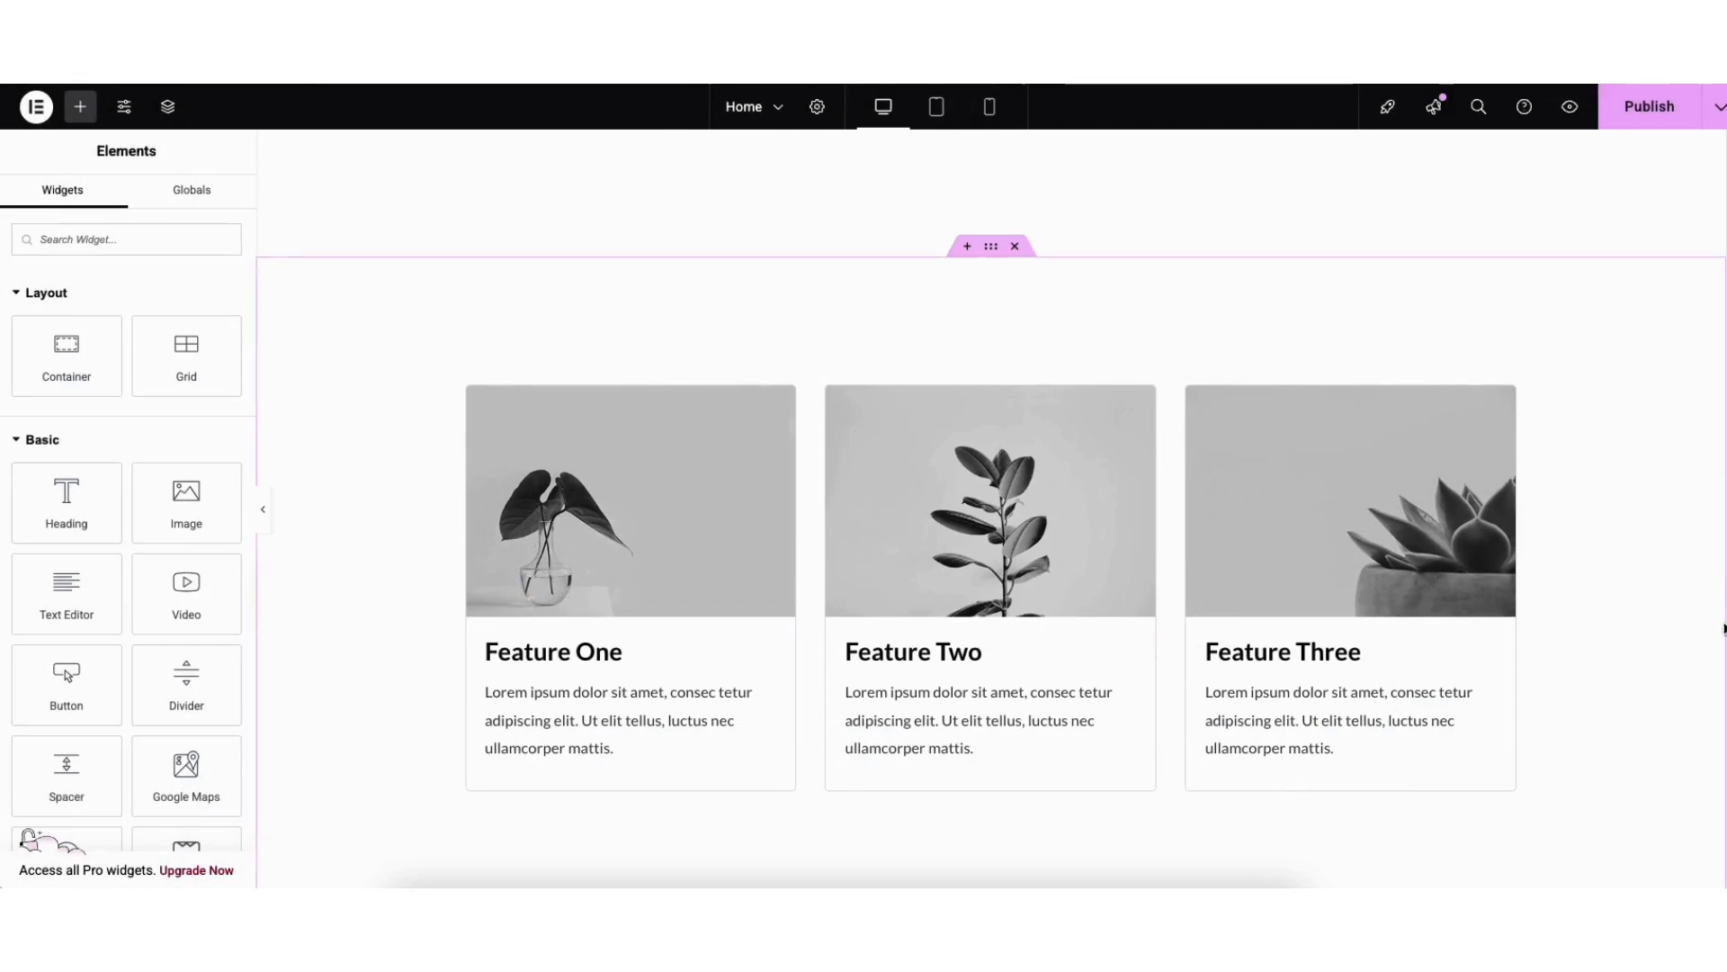
- Save the Home page as a draft
scroll(1725, 628, down, 1)
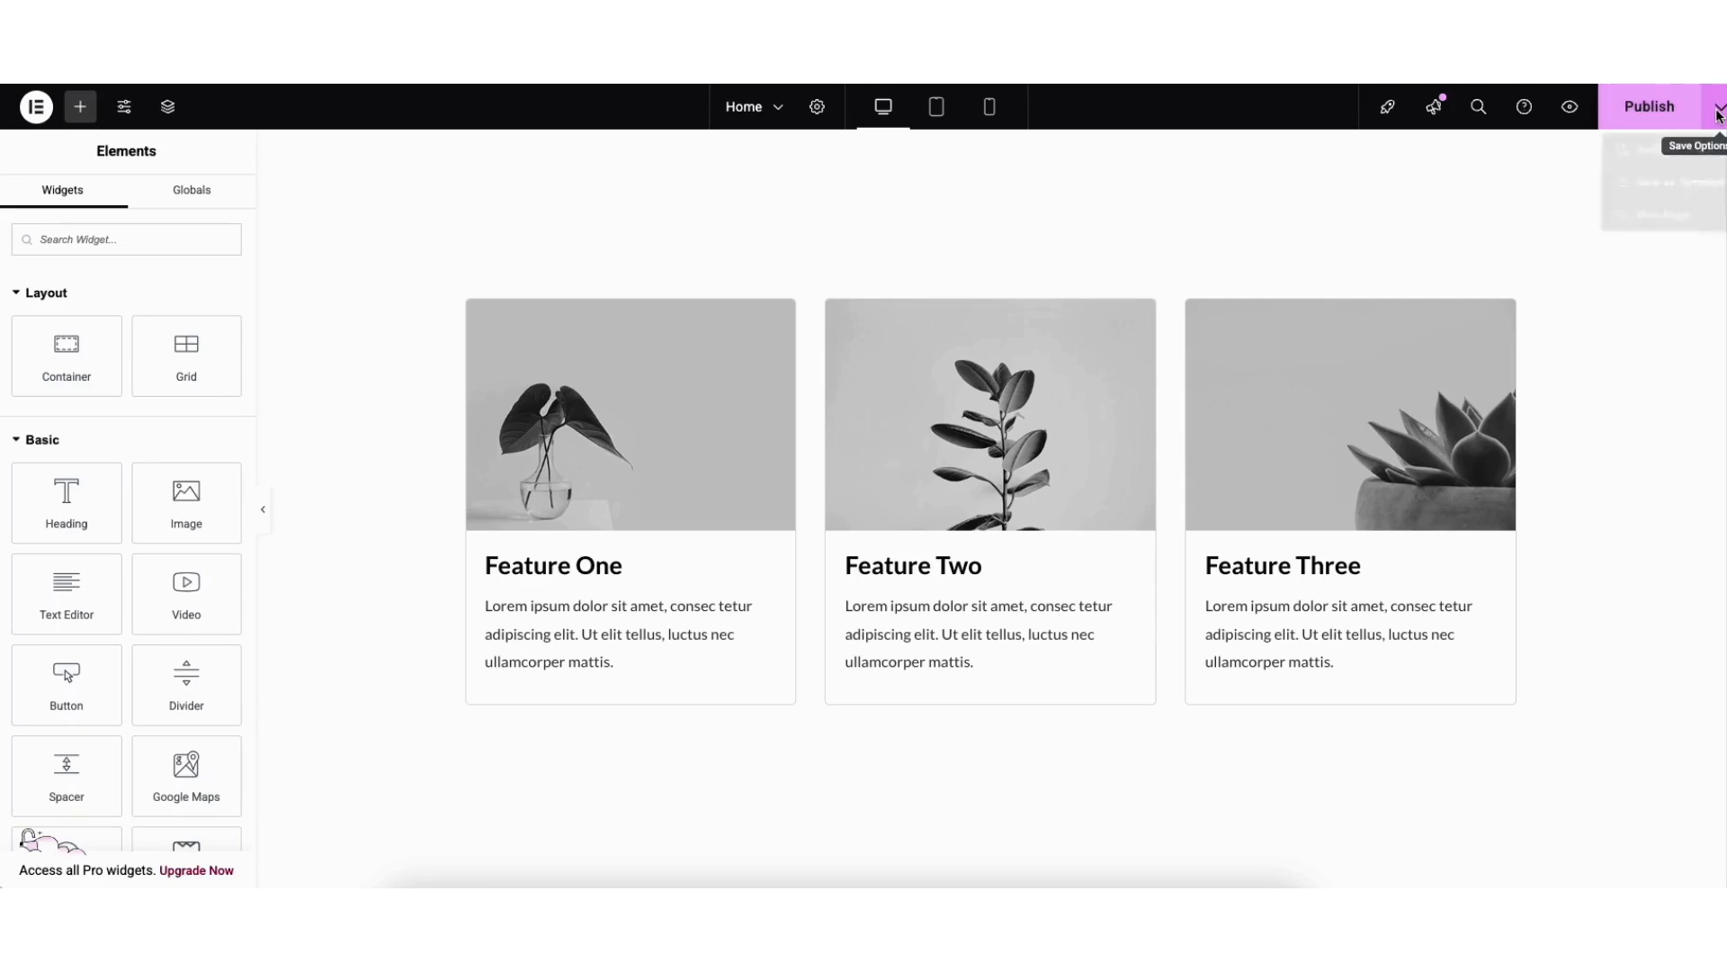
click(1719, 113)
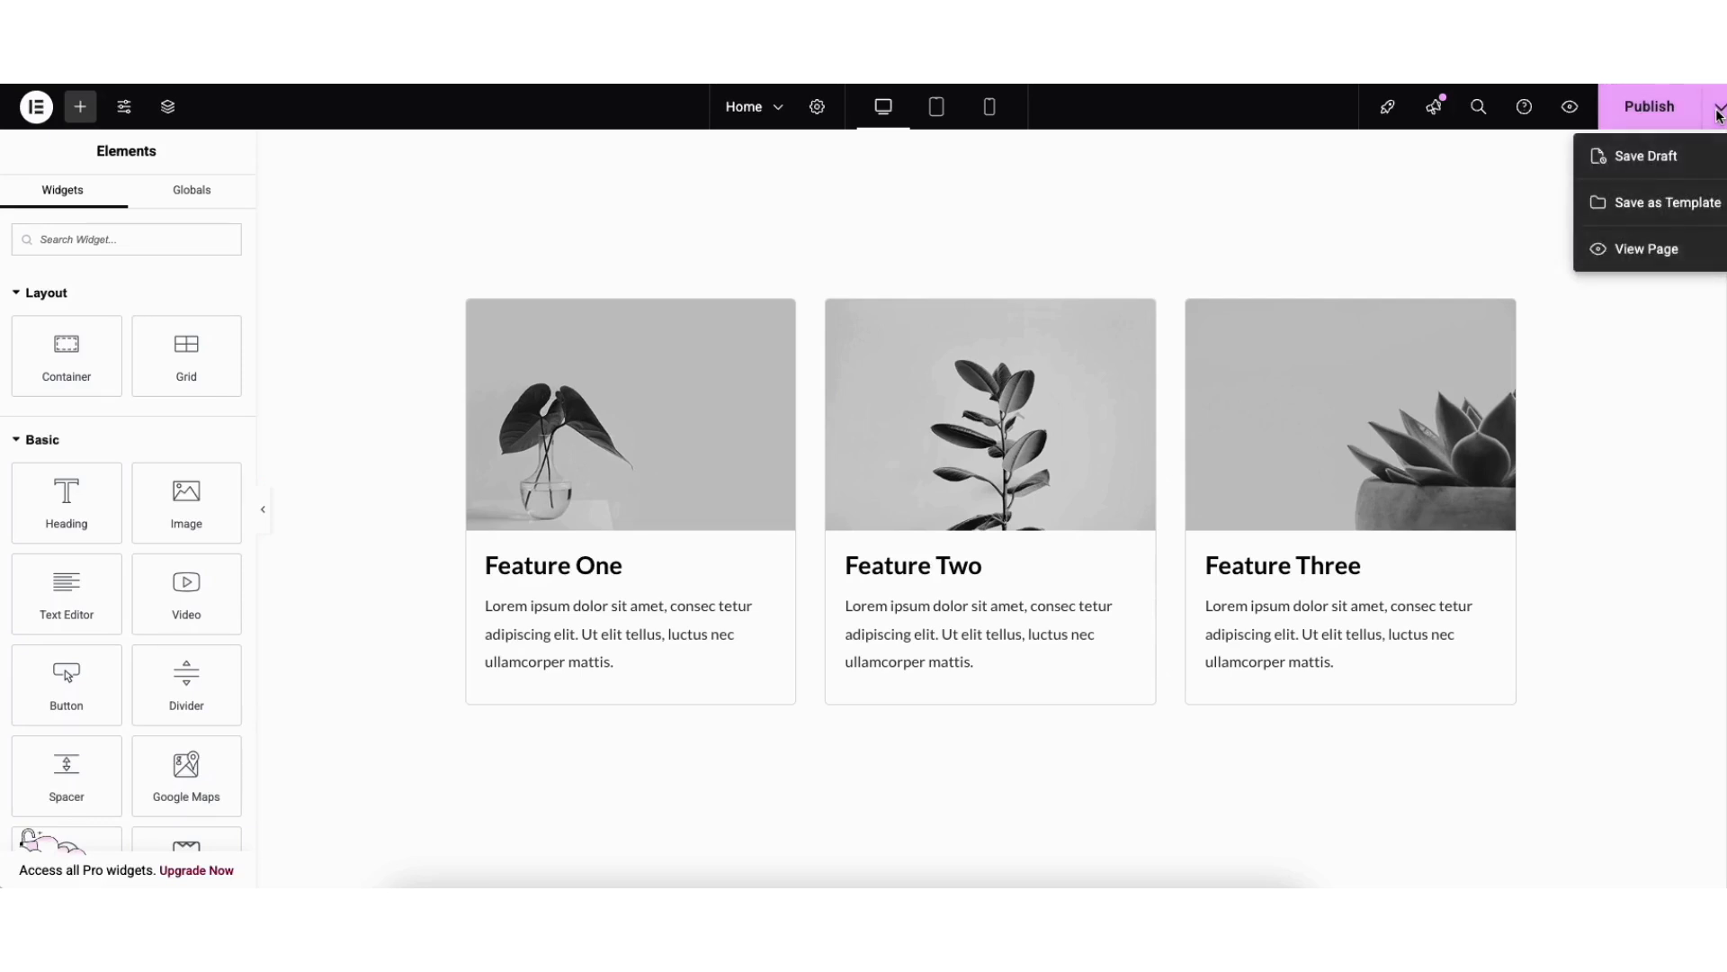
click(1665, 158)
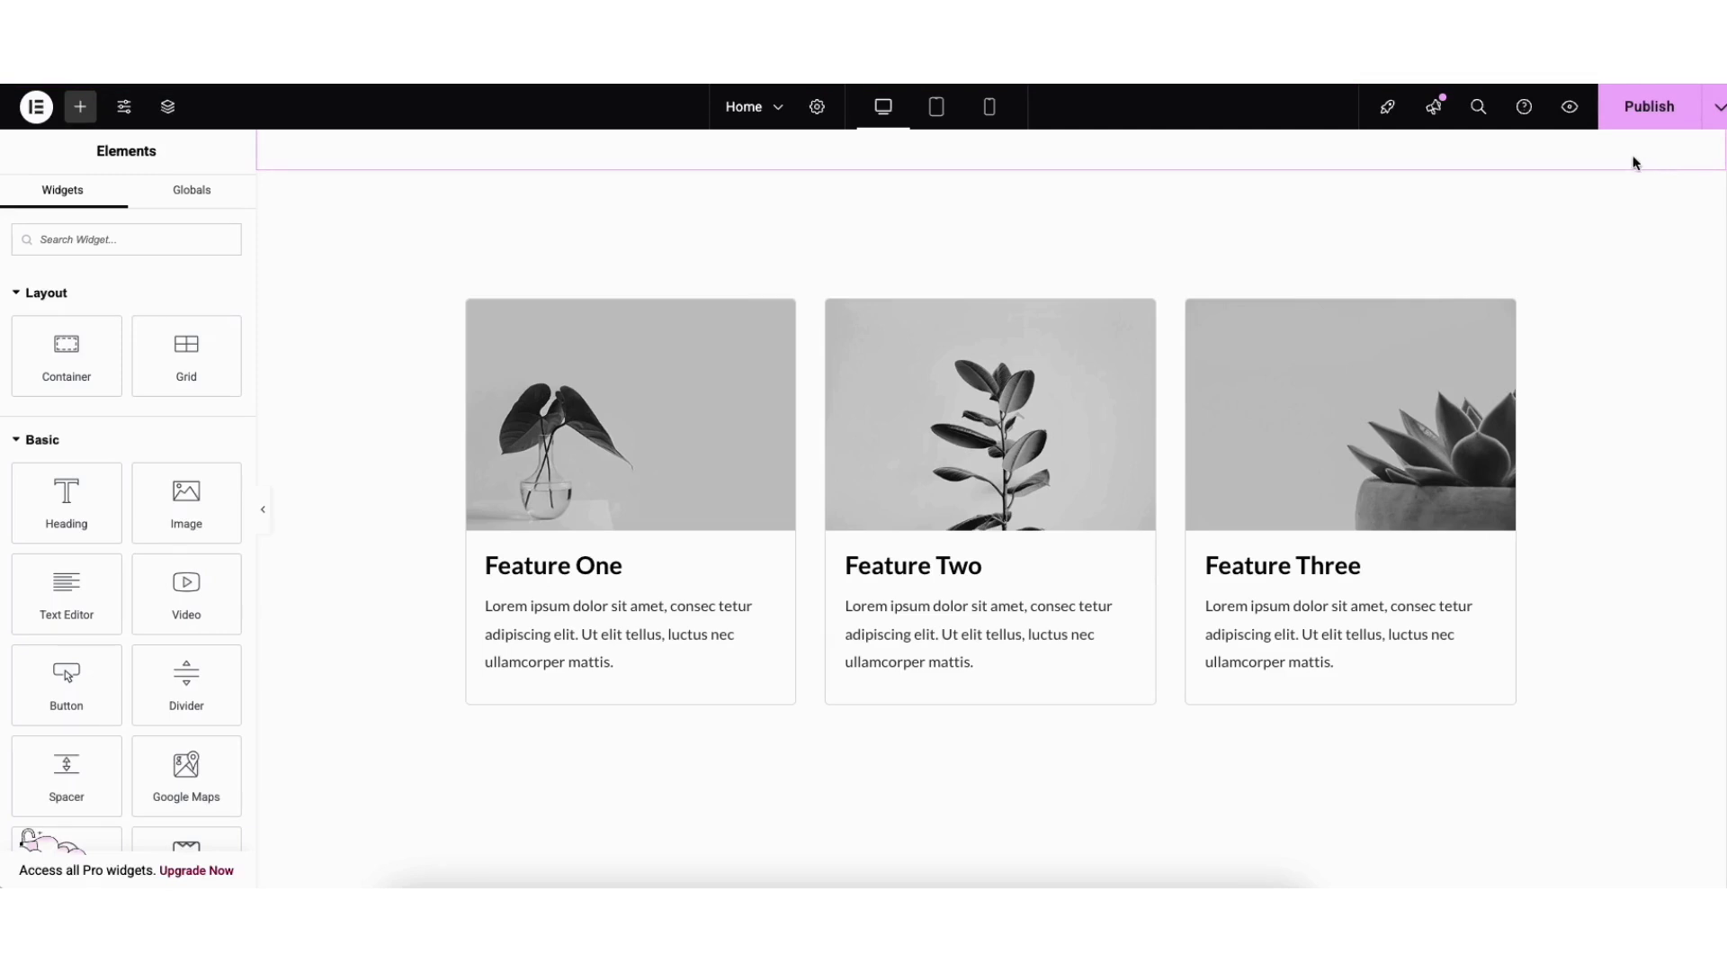
- Preview the site and view the Contact Us page down to its message form
click(1569, 108)
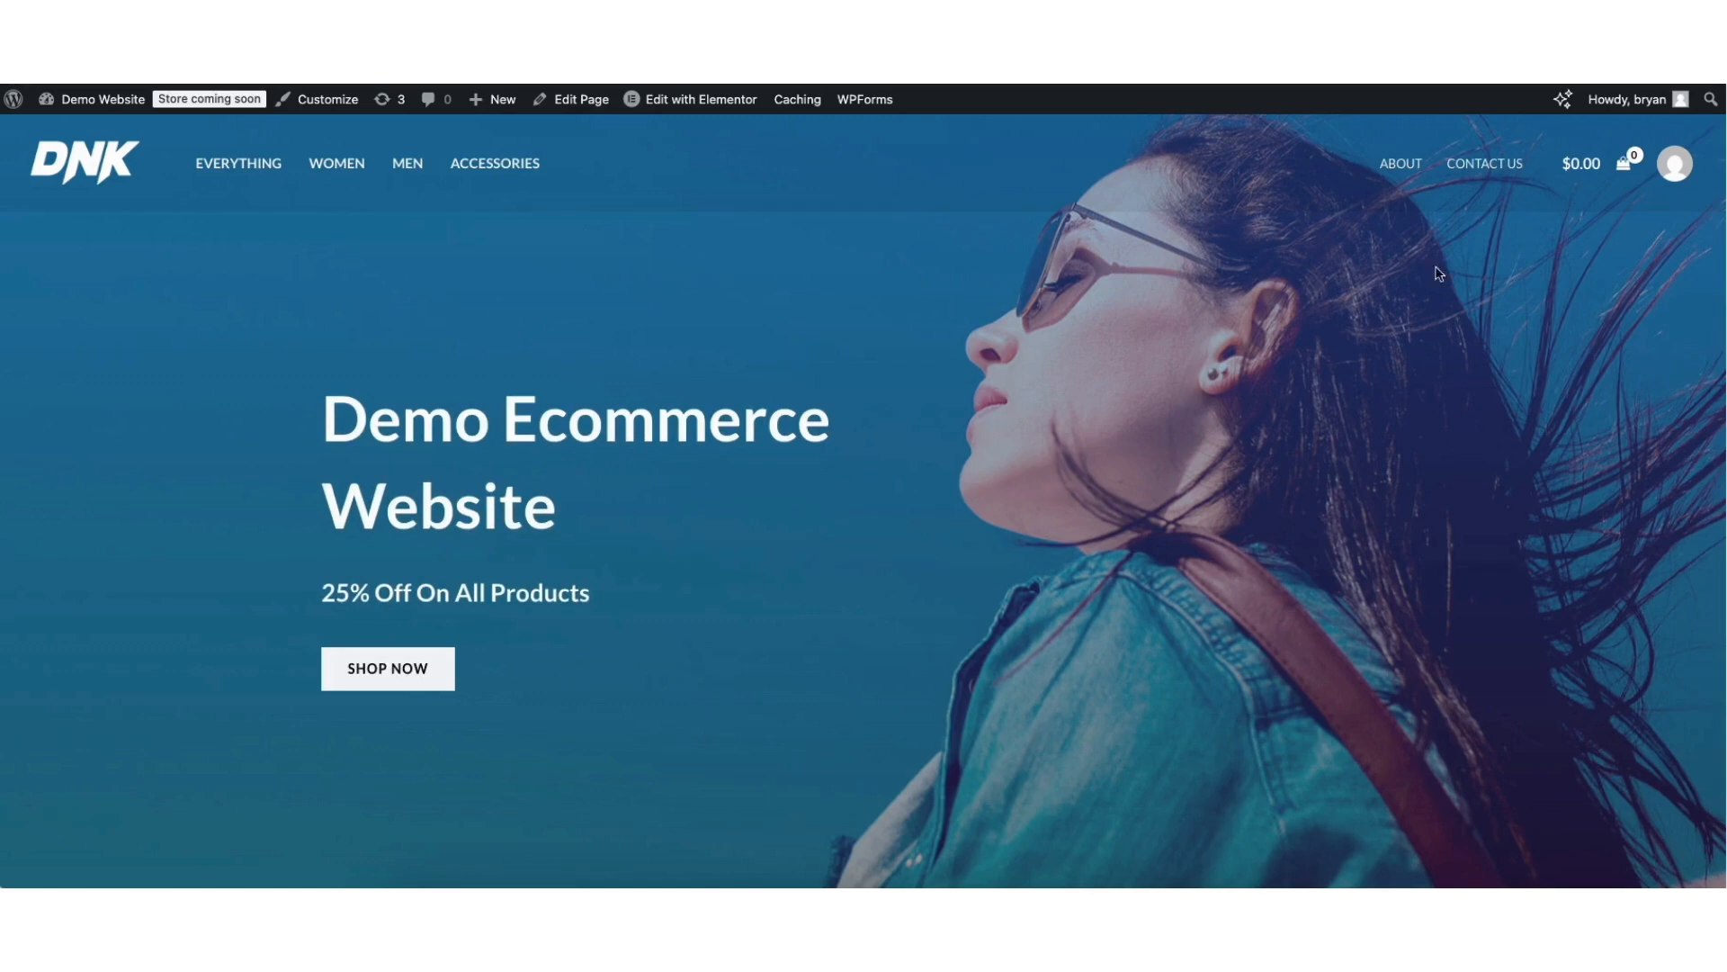
click(1475, 174)
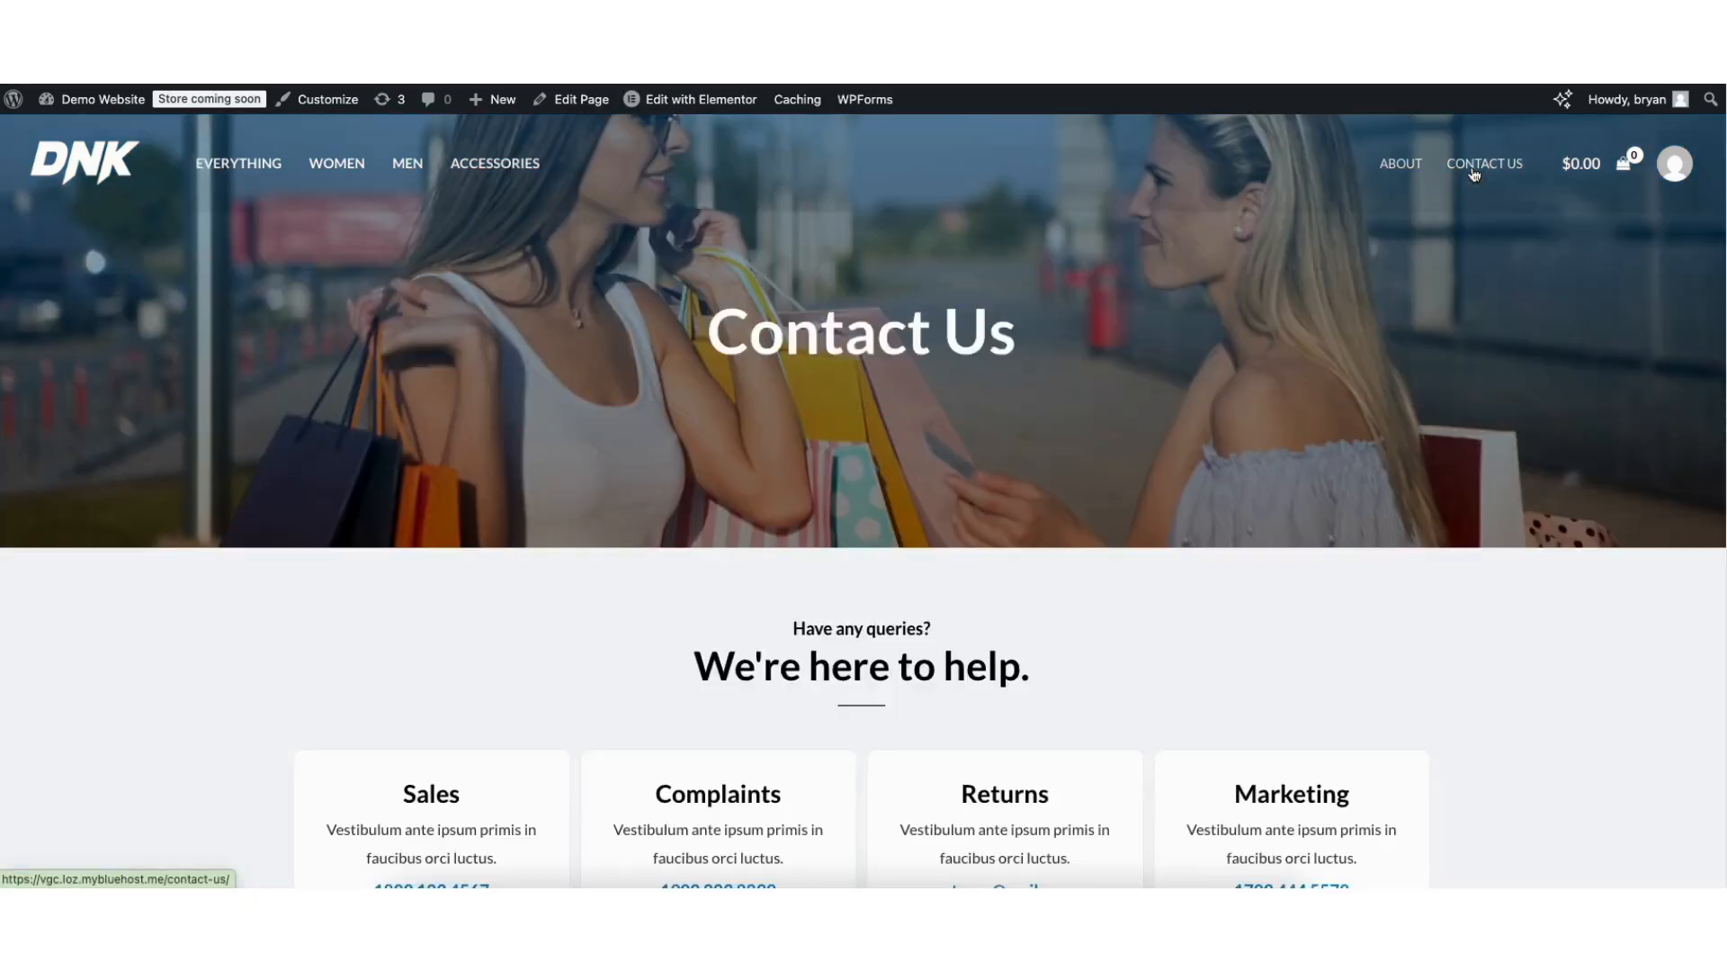
scroll(1701, 297, down, 7)
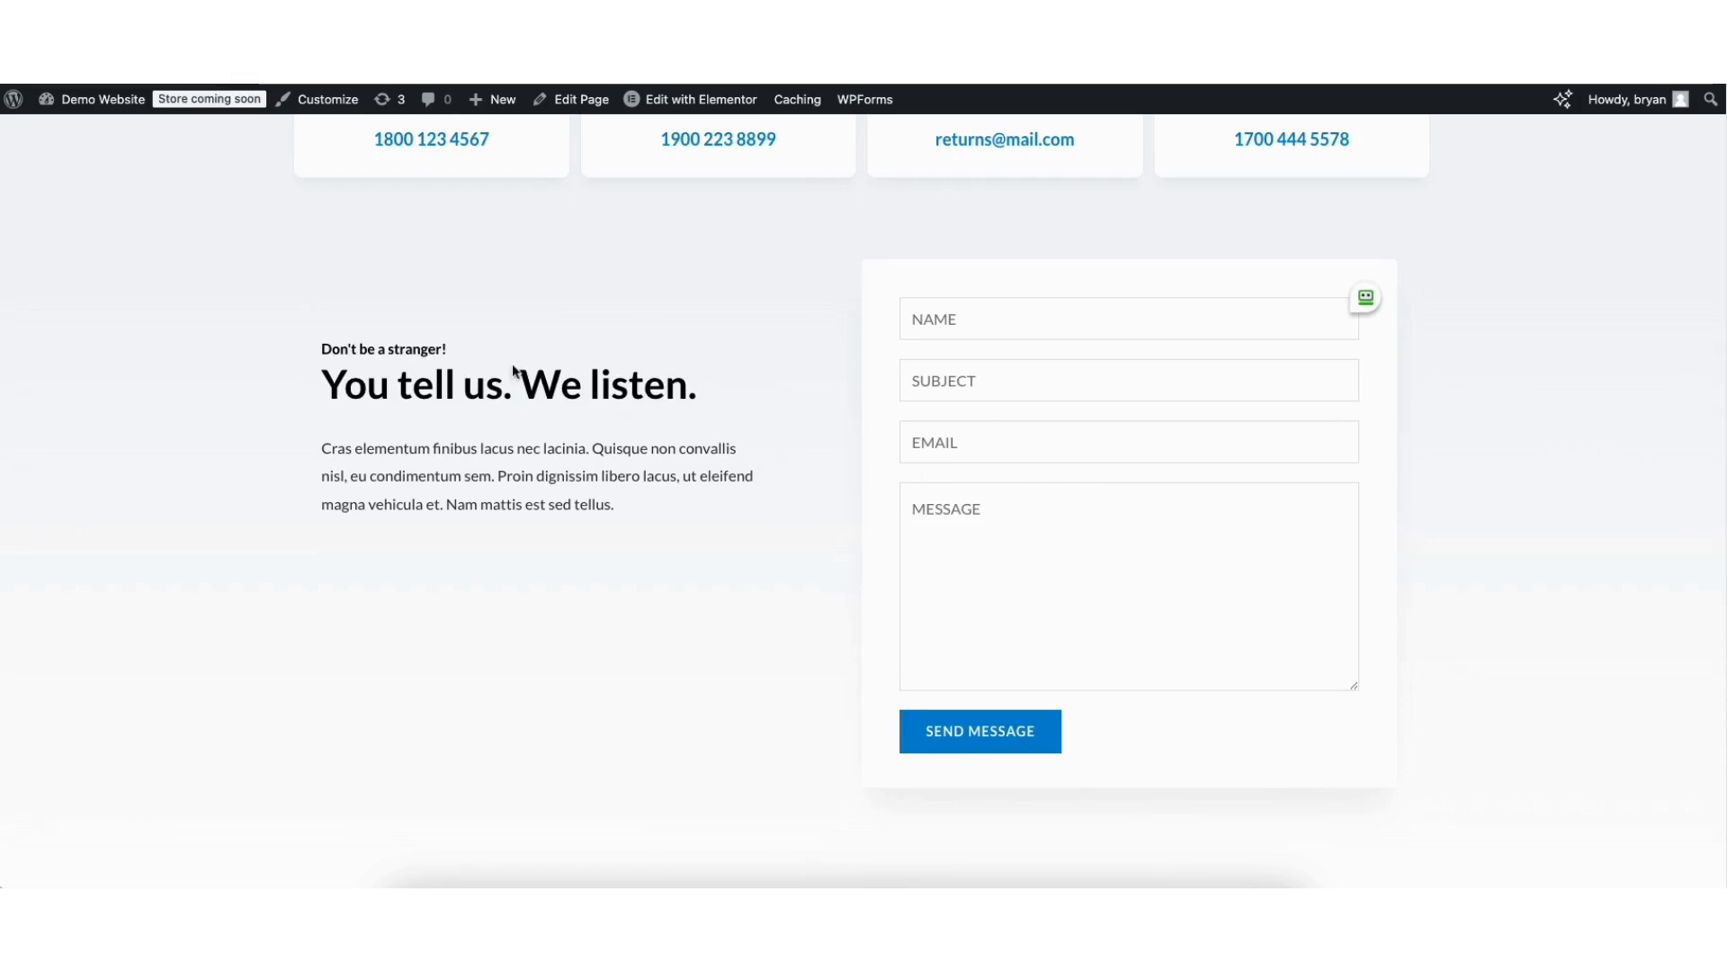
- Open the Contact Us form for editing in WPForms and add a Single Line Text field between the name and email fields
mouse_move(89, 107)
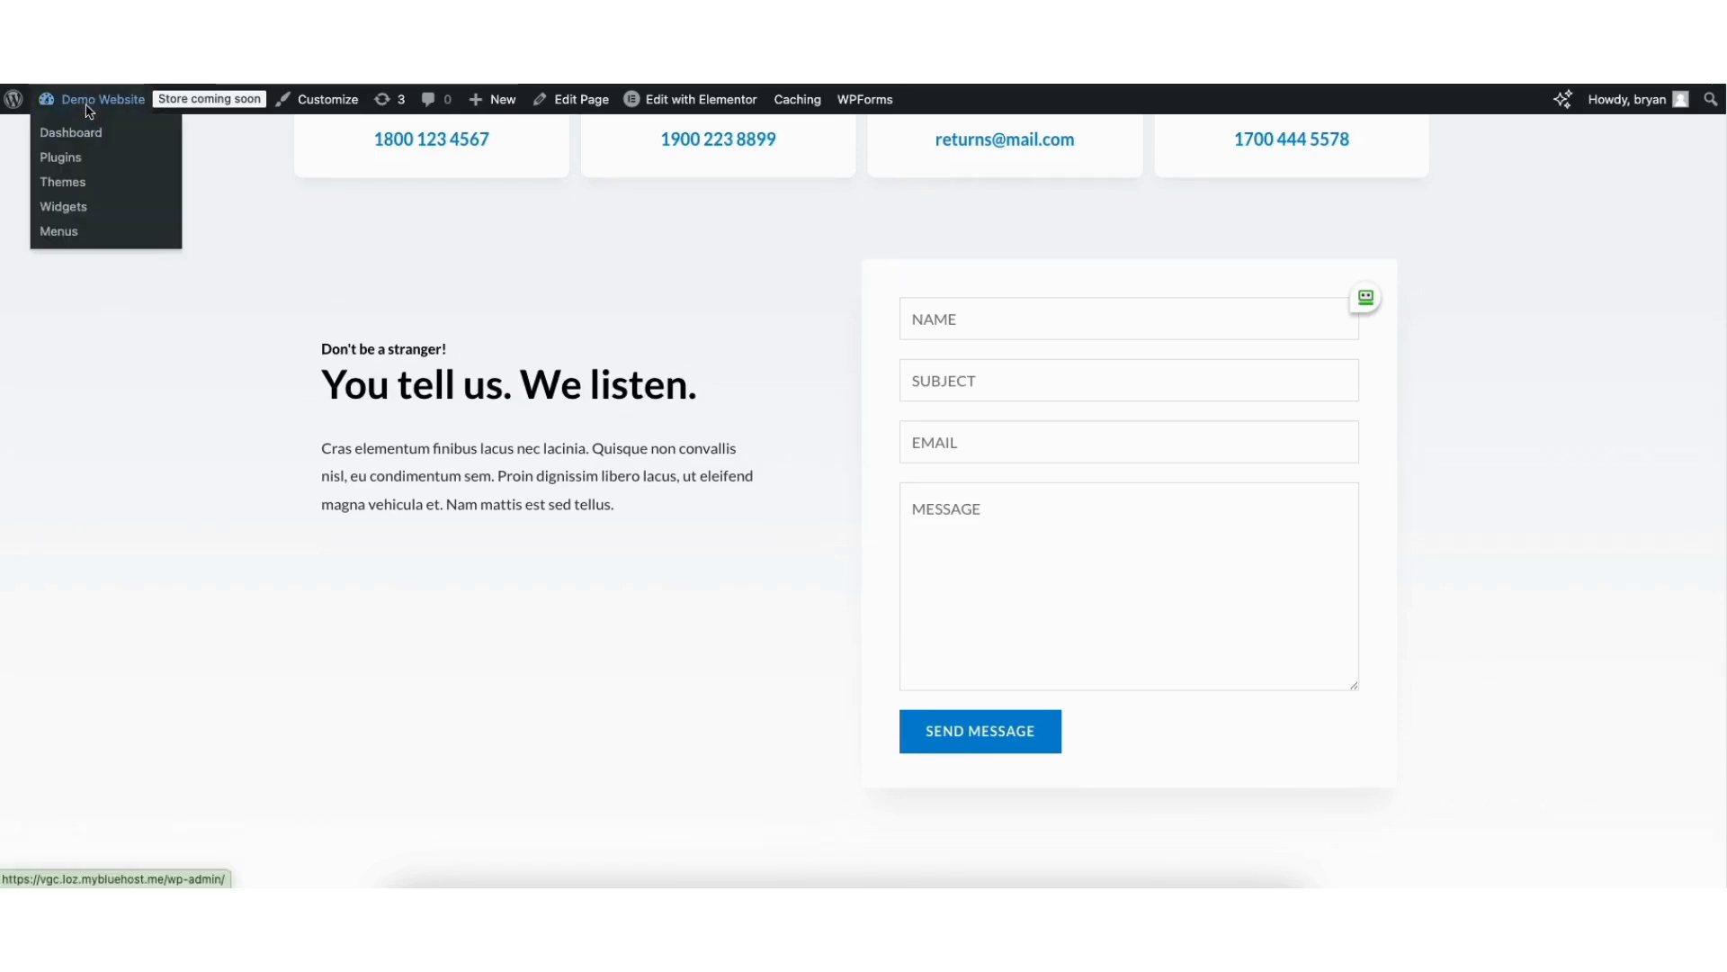
click(88, 132)
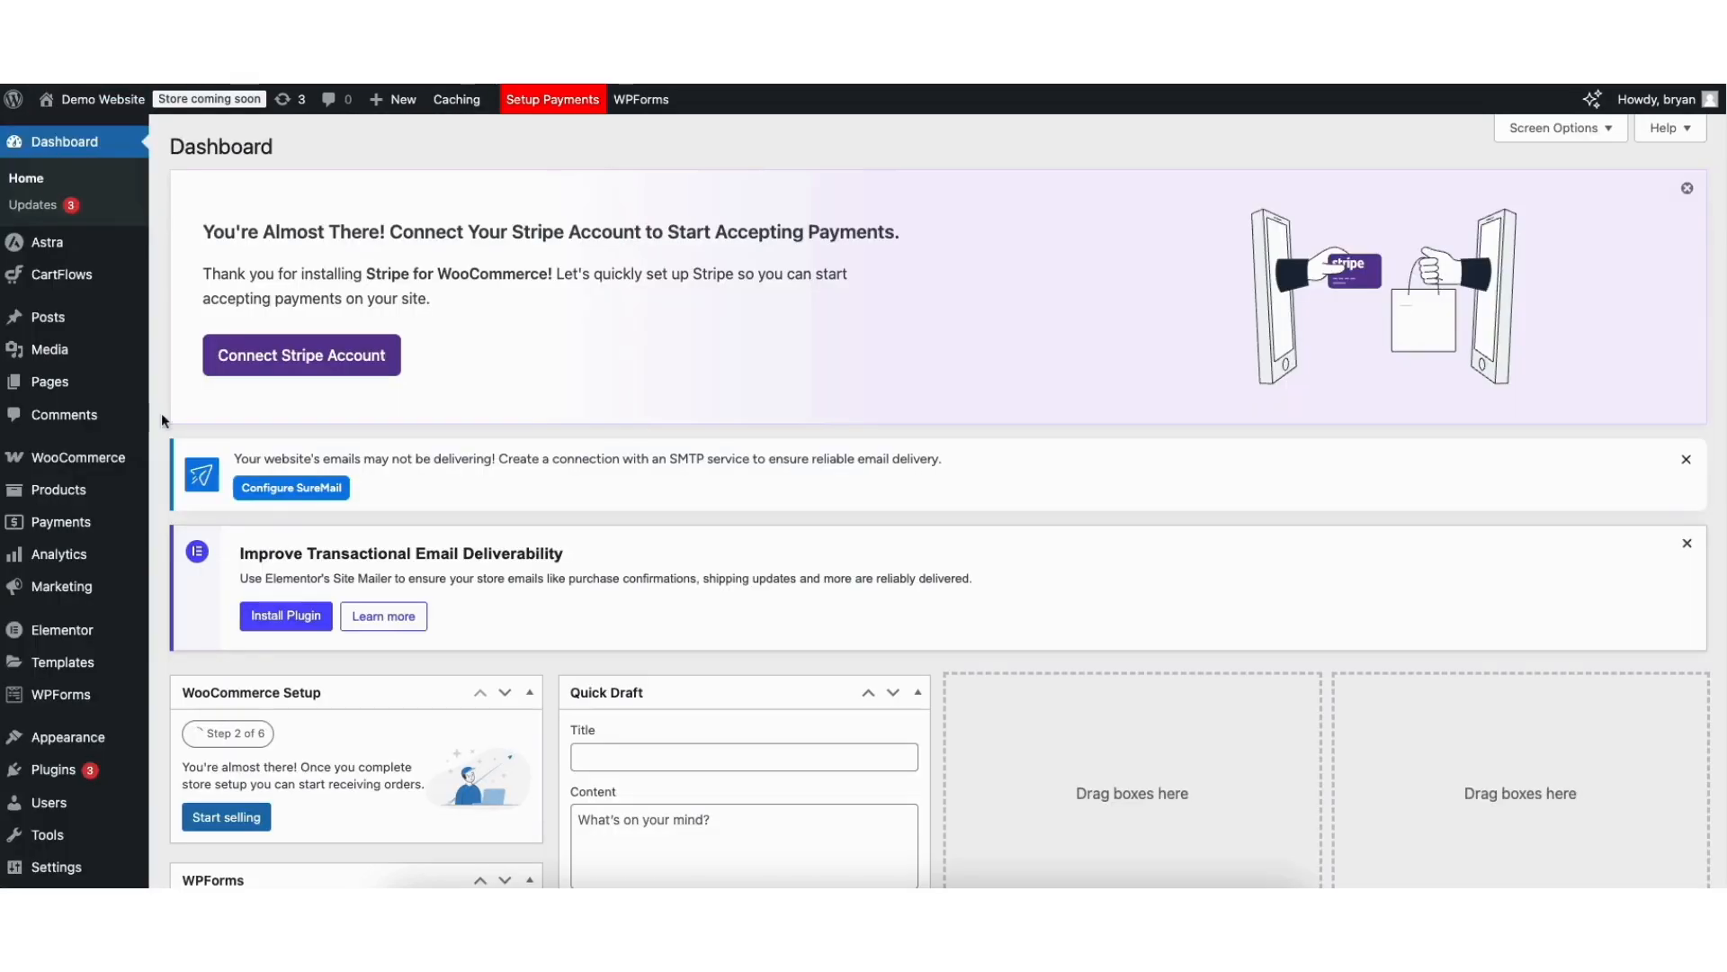
click(54, 698)
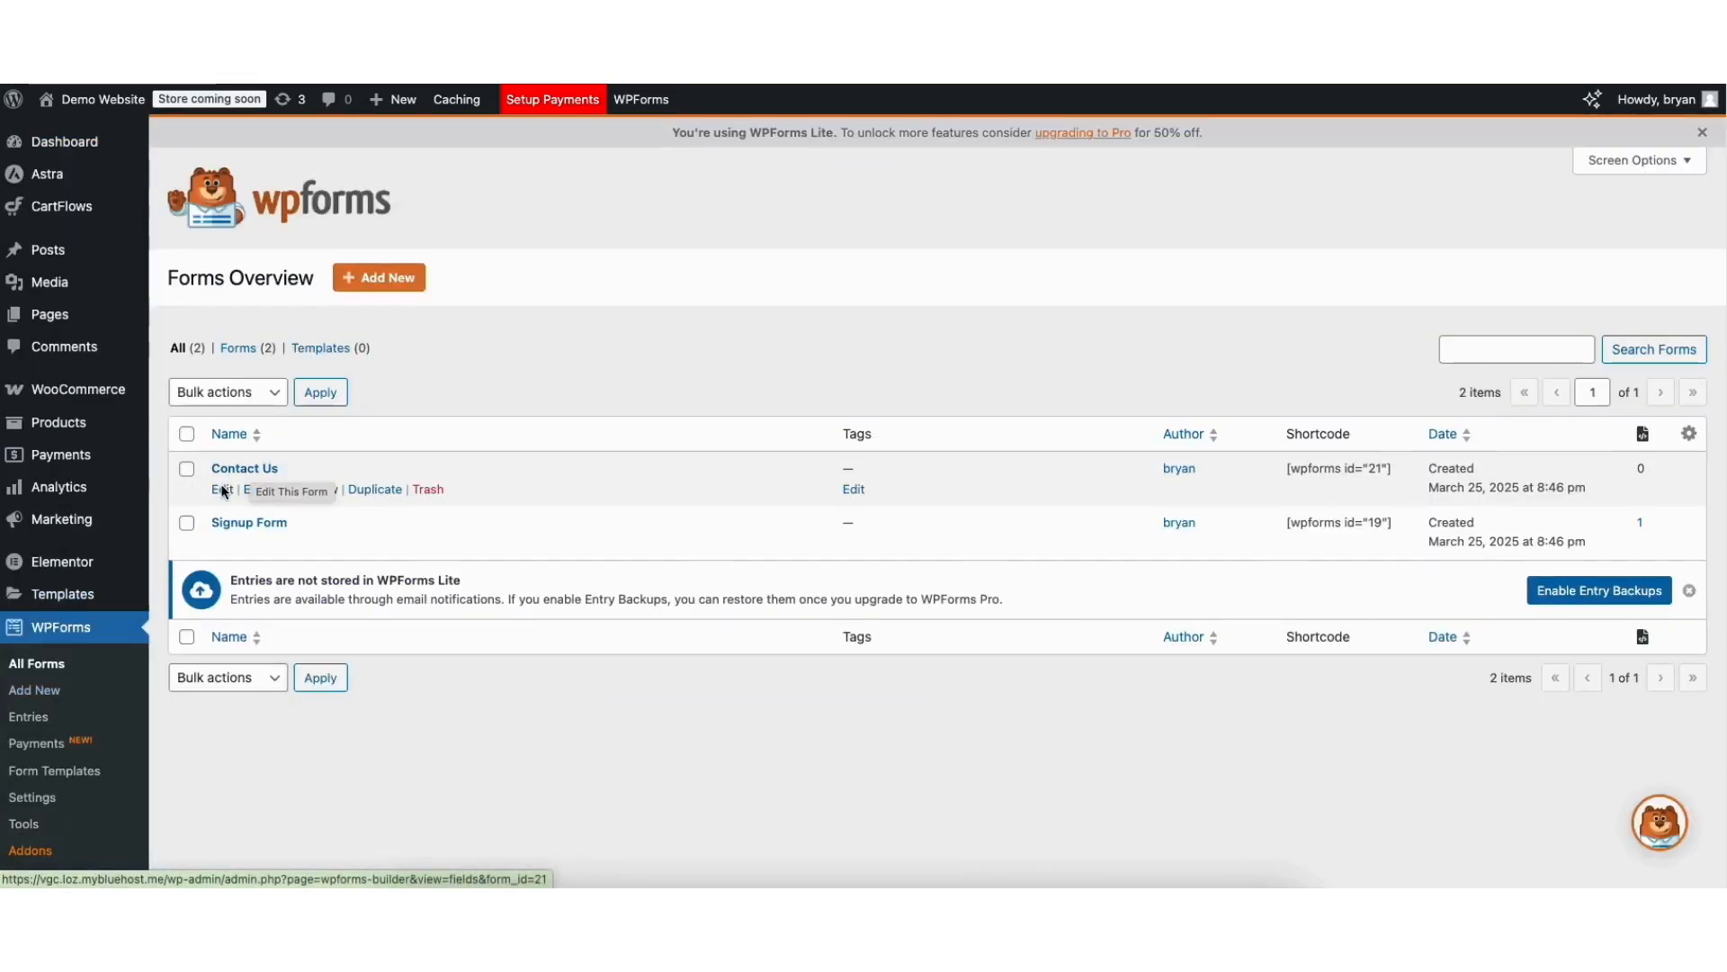
click(222, 492)
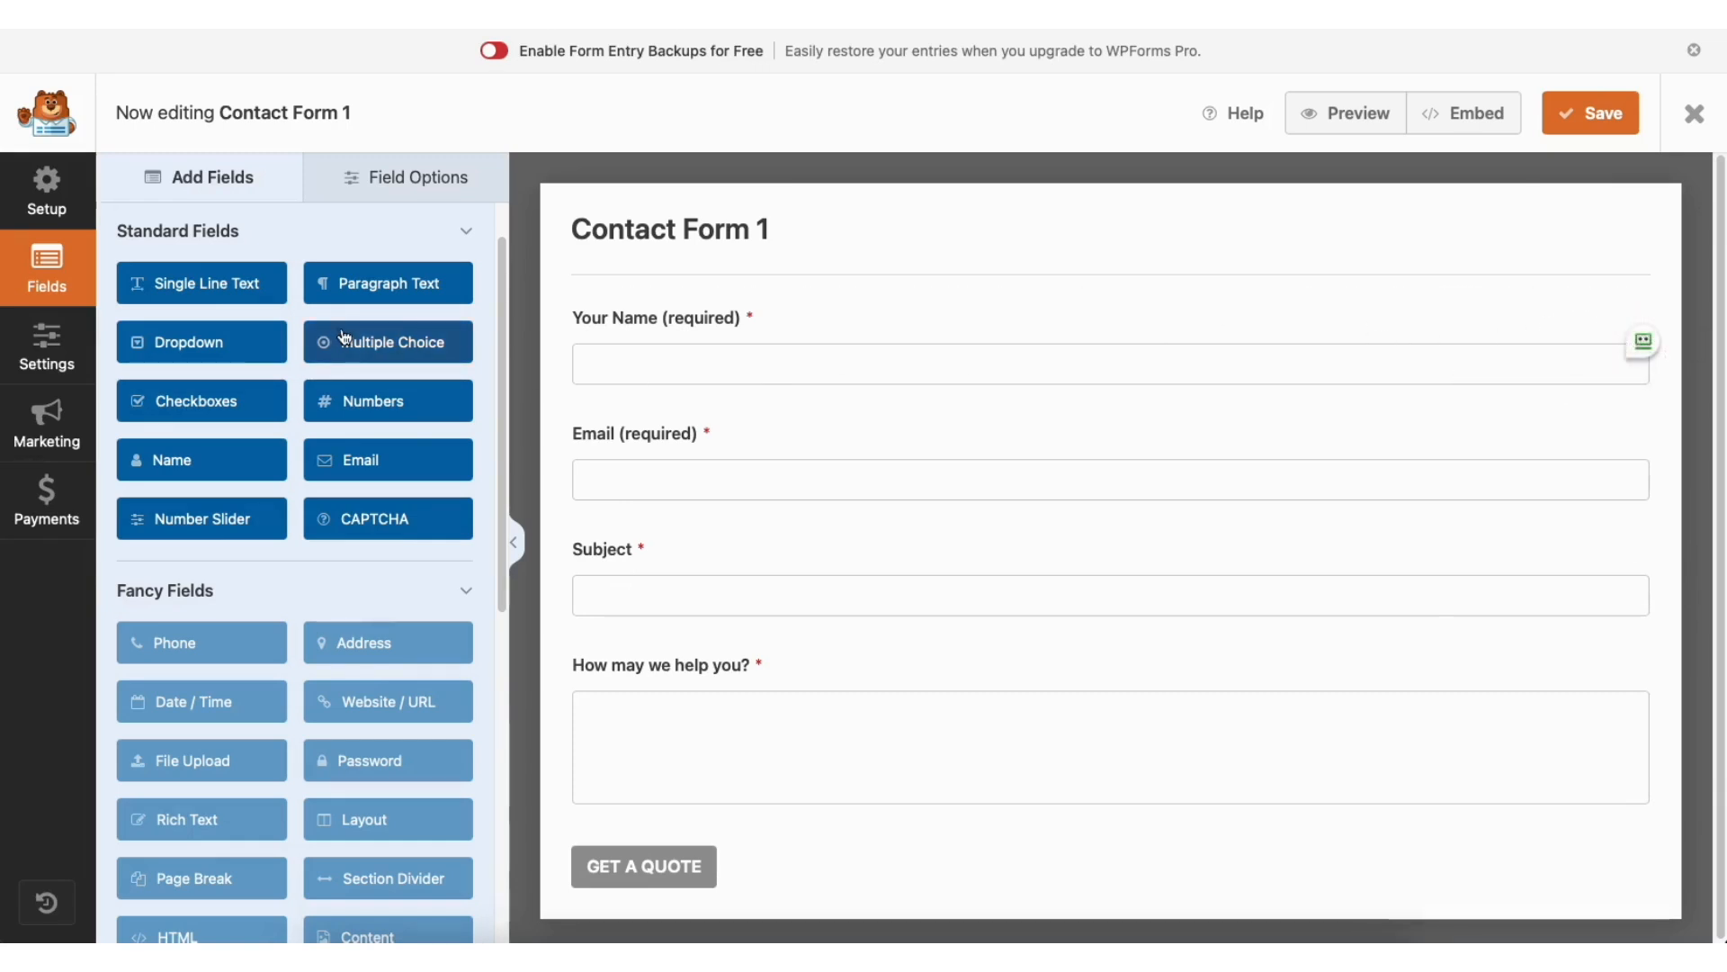
mouse_move(643, 316)
mouse_down()
mouse_move(650, 460)
mouse_move(643, 324)
mouse_up()
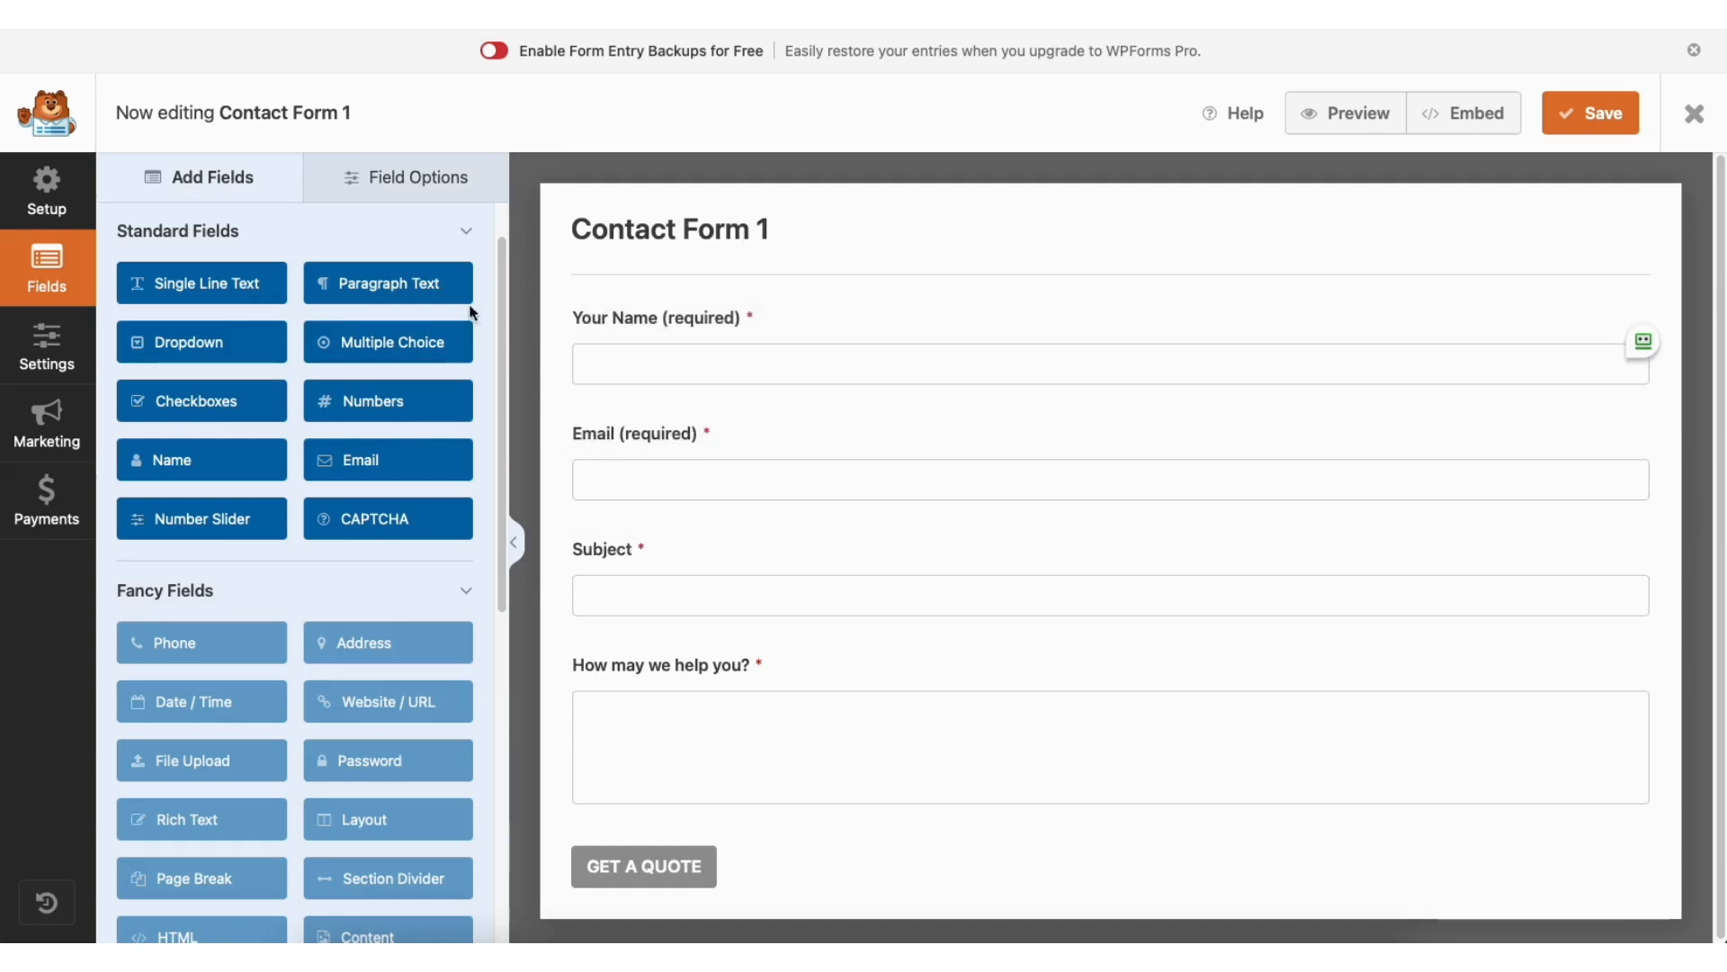
drag(238, 286, 672, 420)
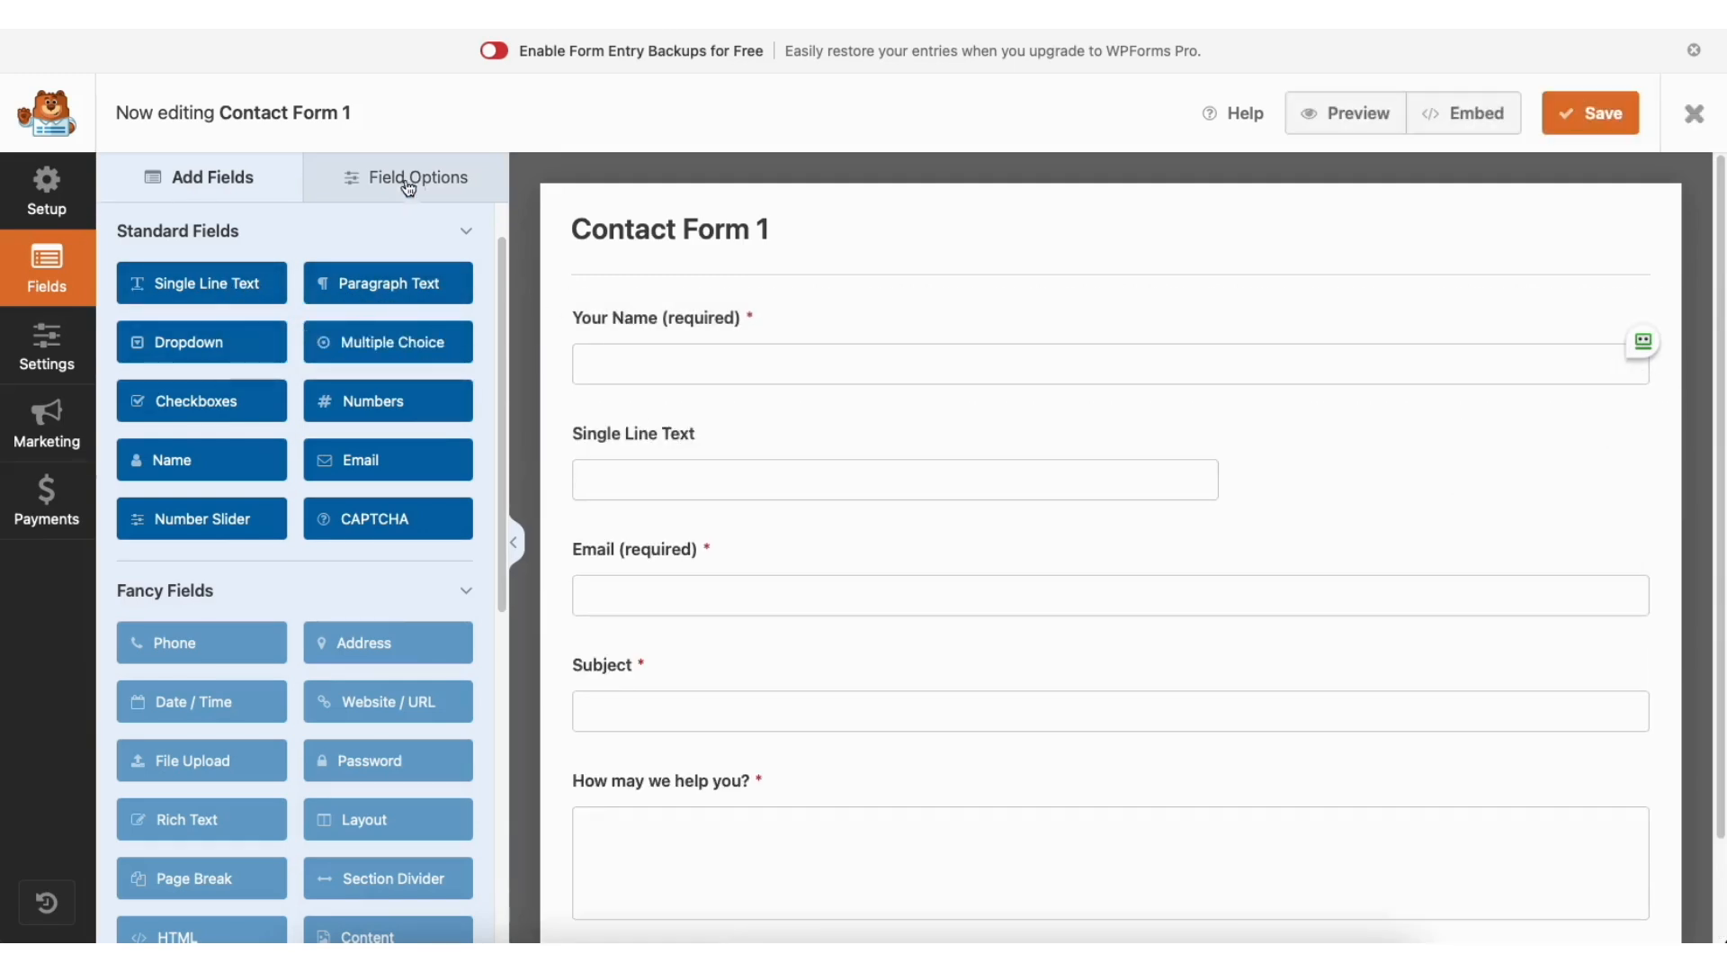
- Examine the name field's general and advanced options, including its label, required setting and field size
click(415, 196)
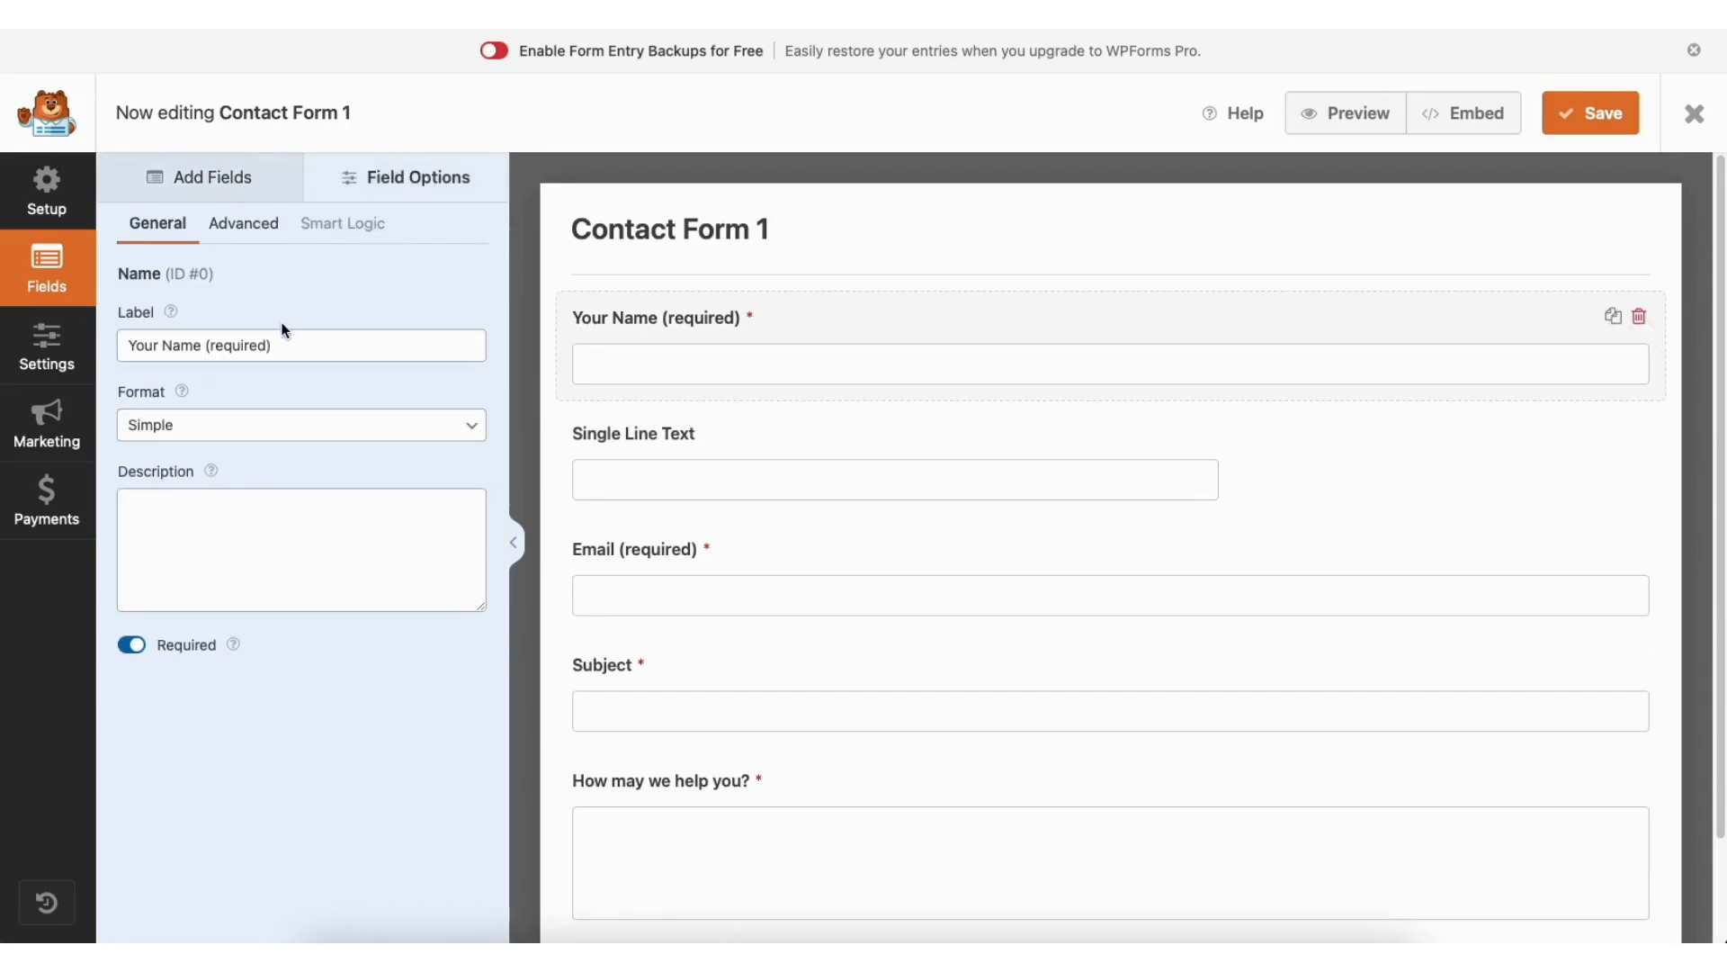
click(270, 345)
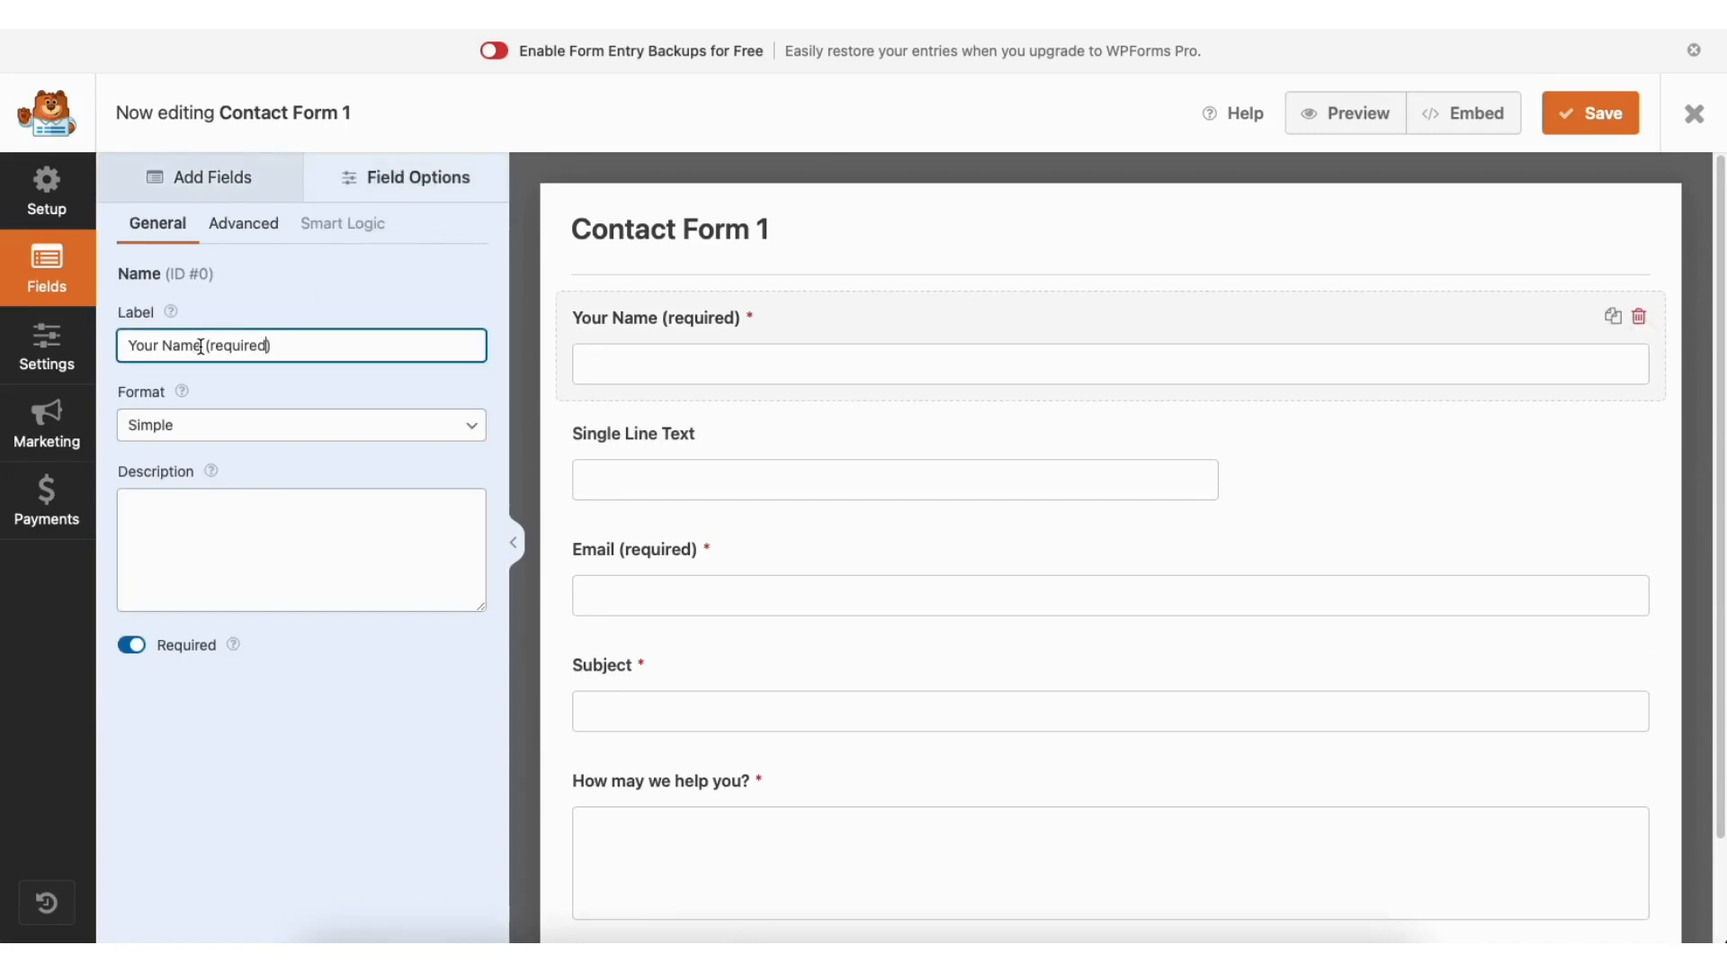
click(132, 645)
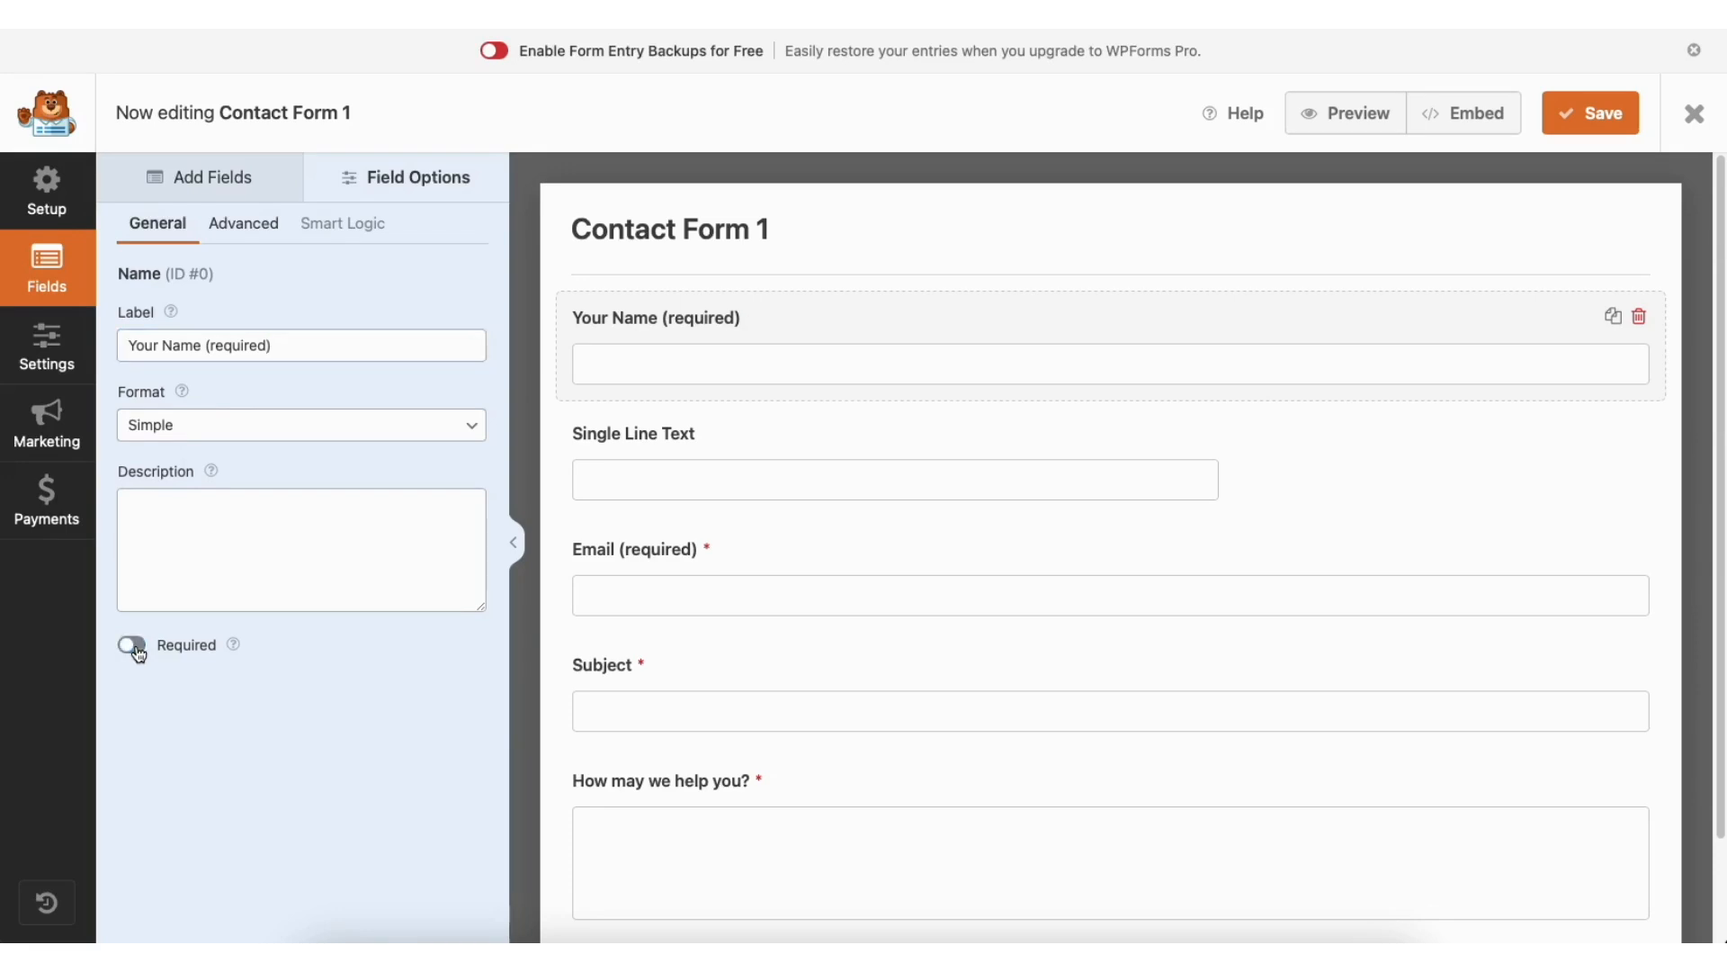
click(135, 647)
click(267, 230)
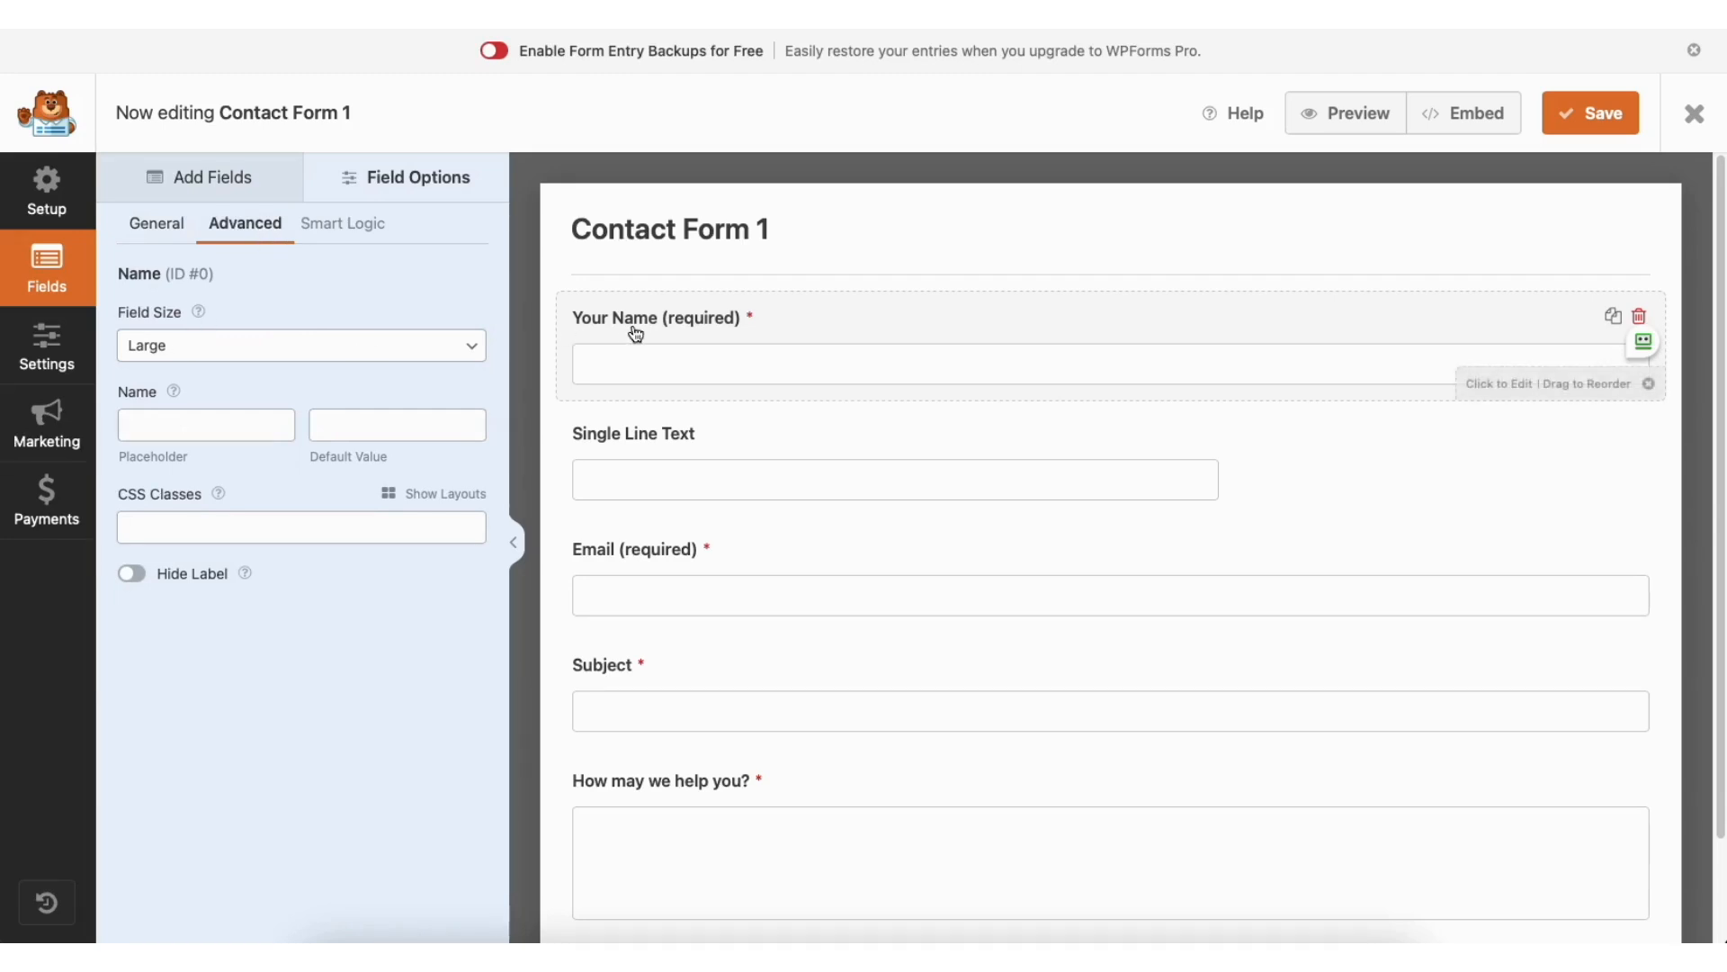
click(252, 352)
click(235, 338)
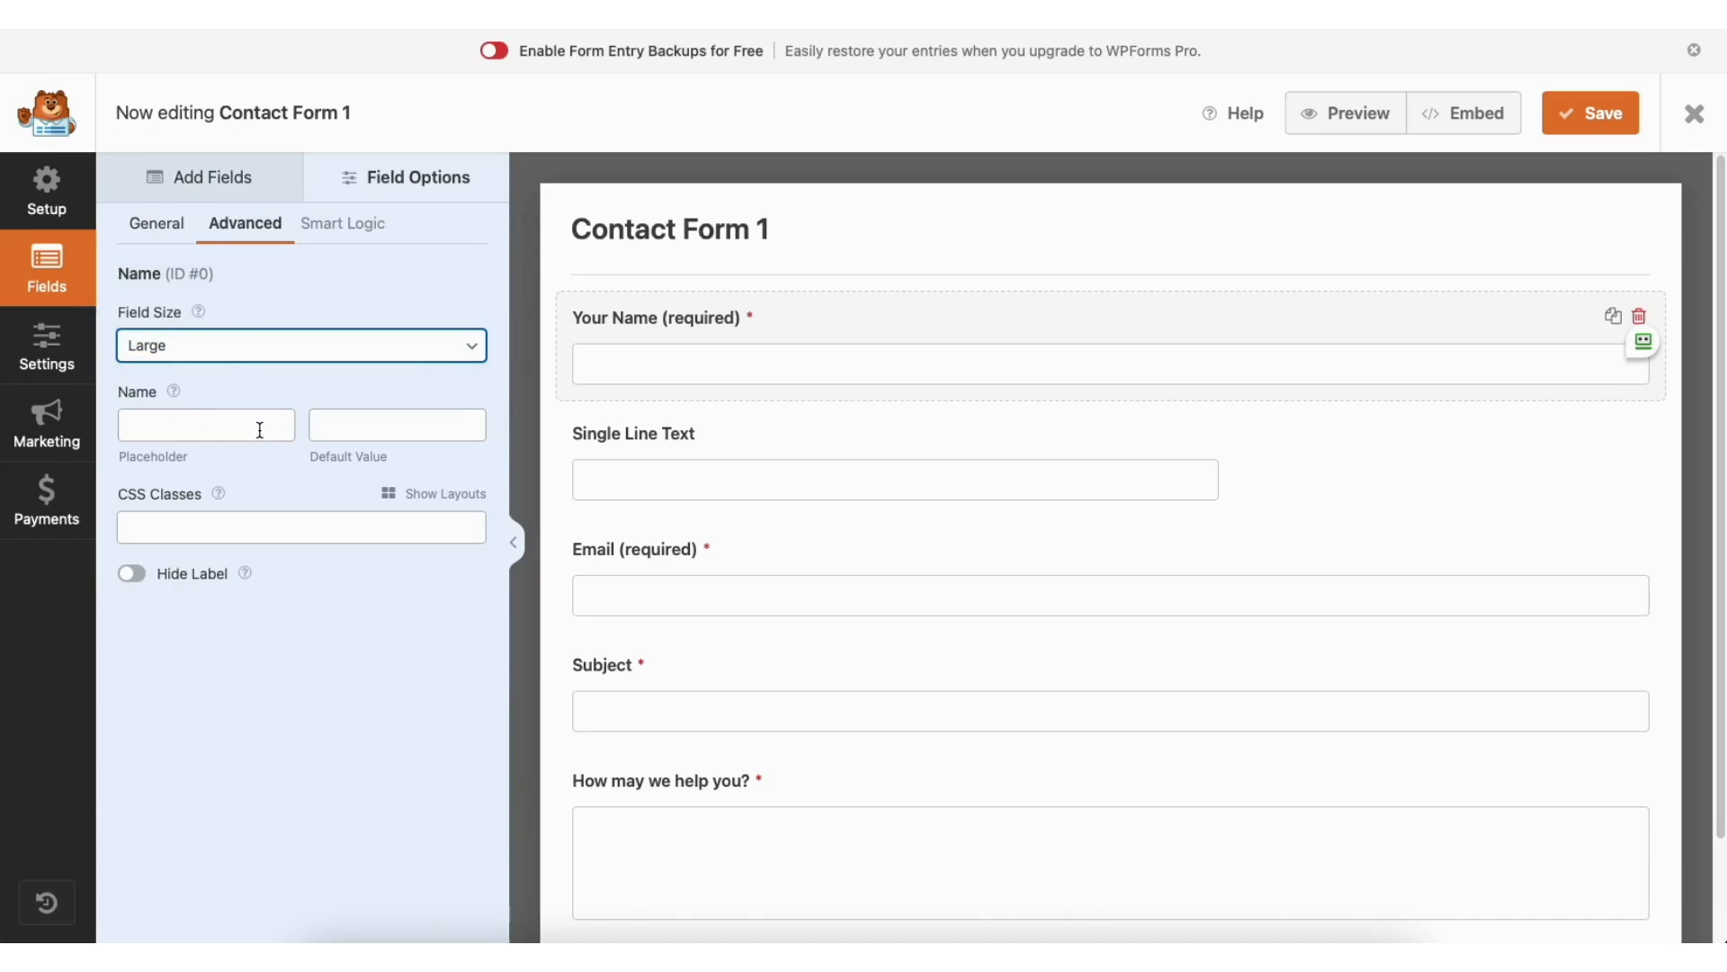
- Review the contact form's general, spam protection, notification and confirmation settings
click(50, 346)
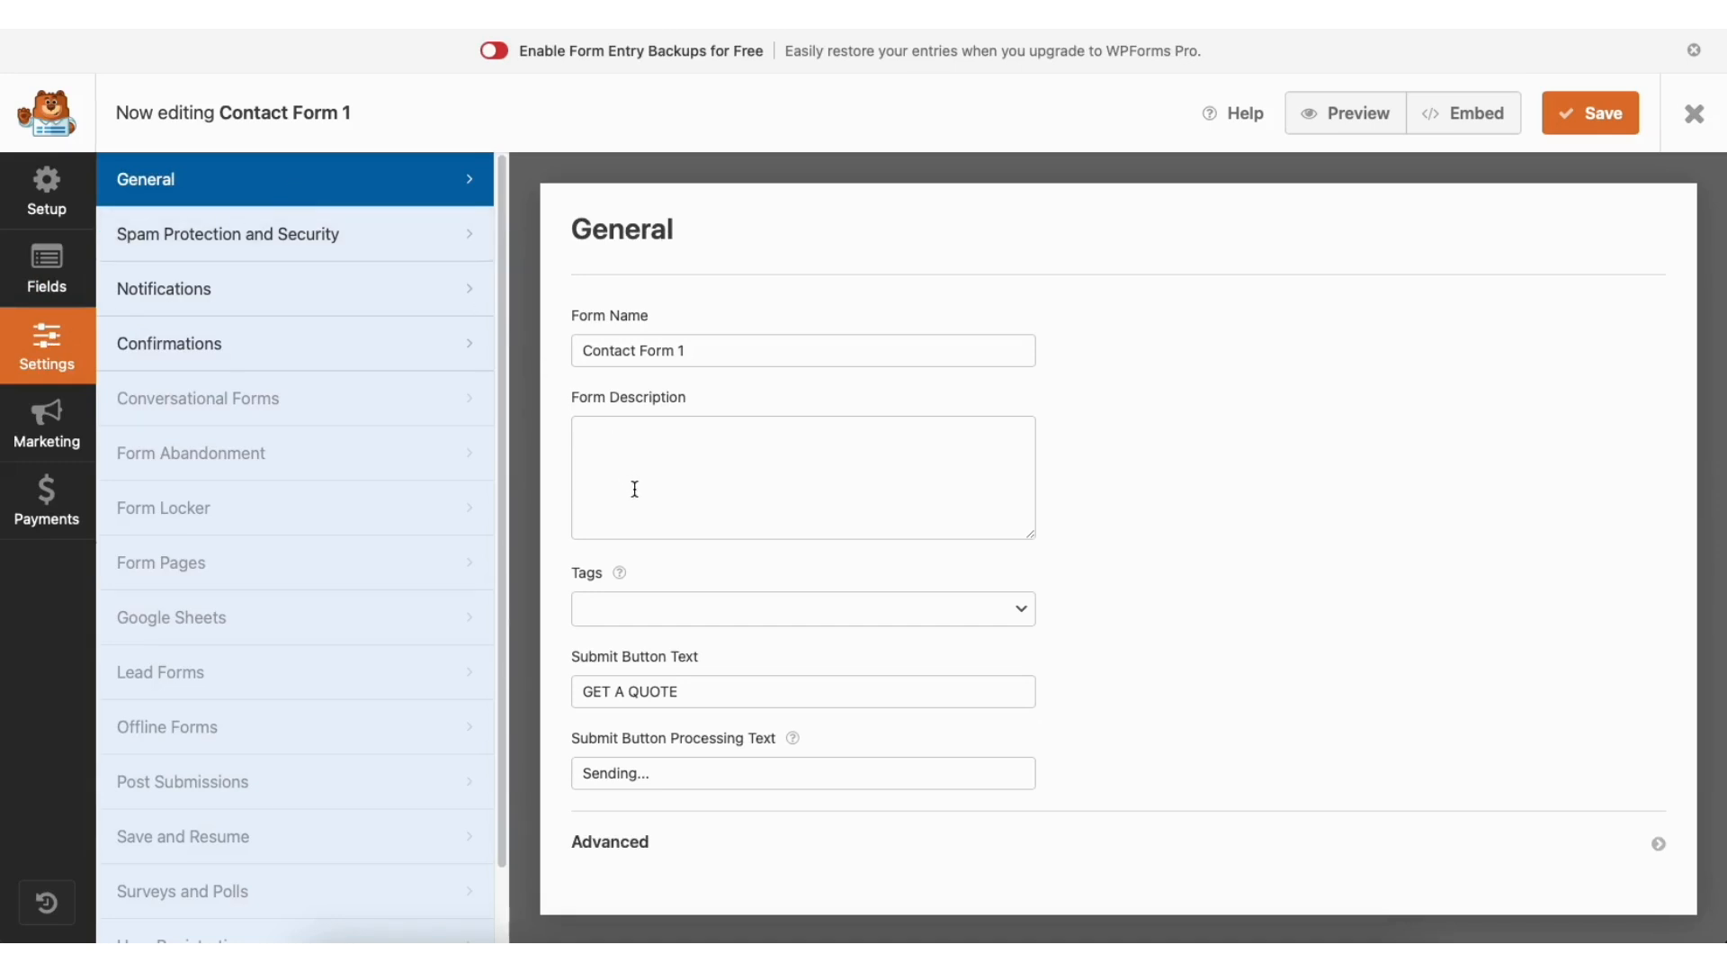
click(355, 237)
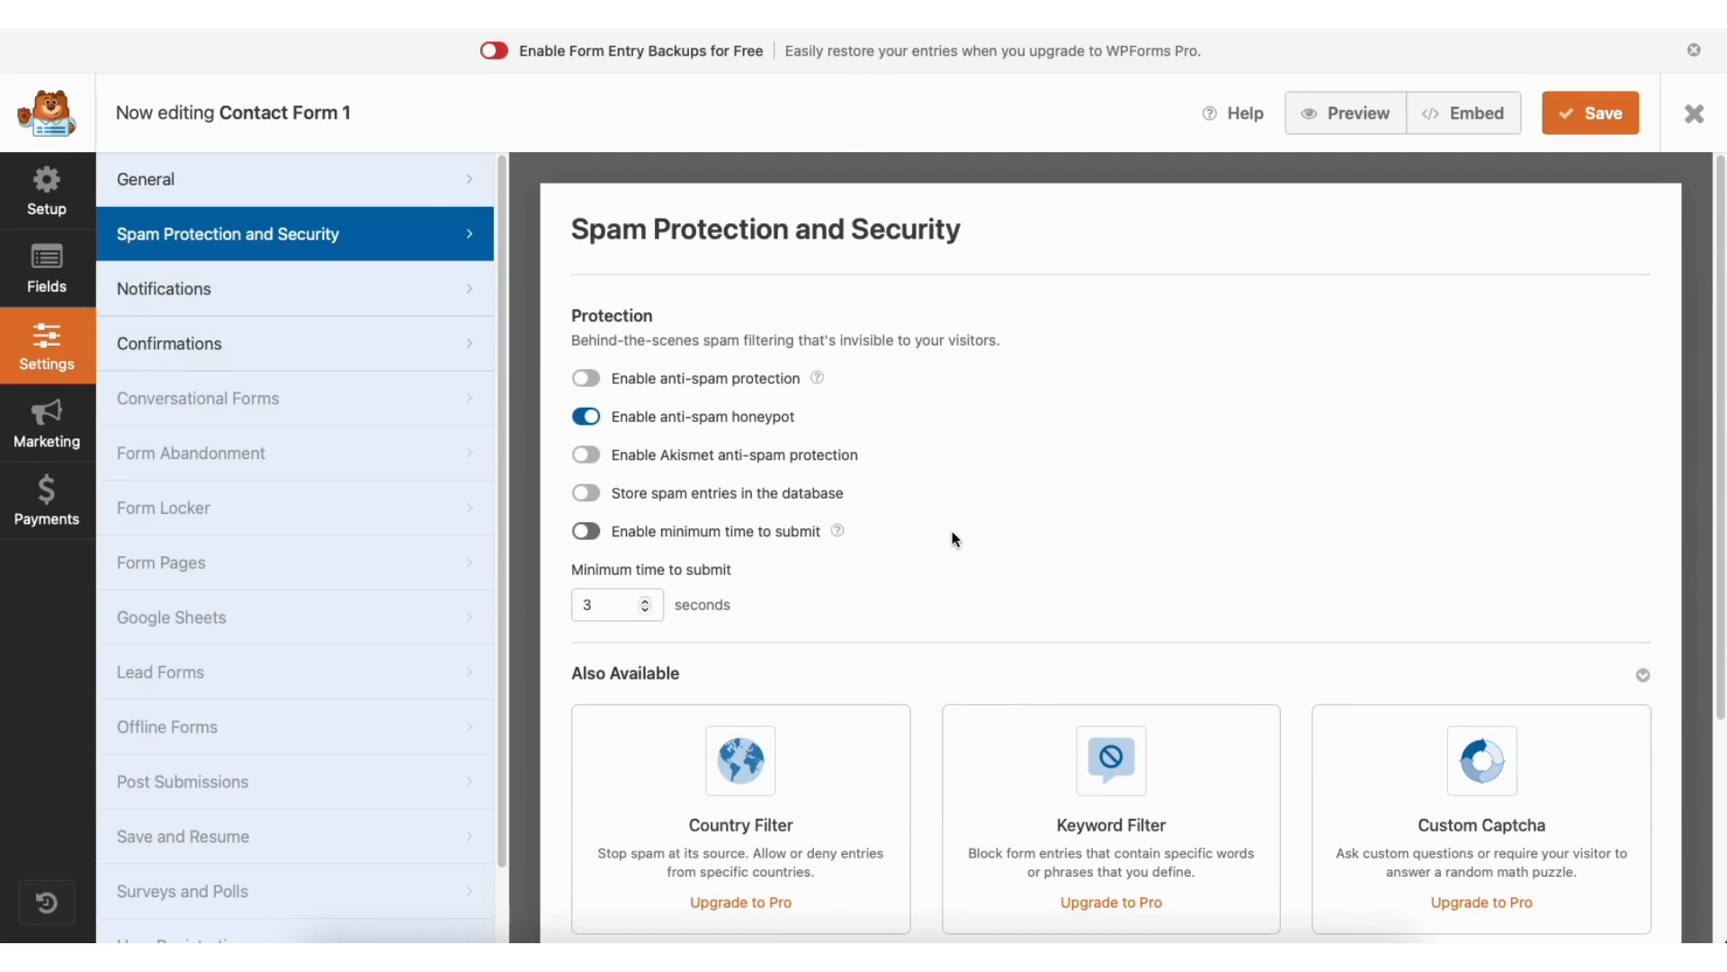
click(328, 295)
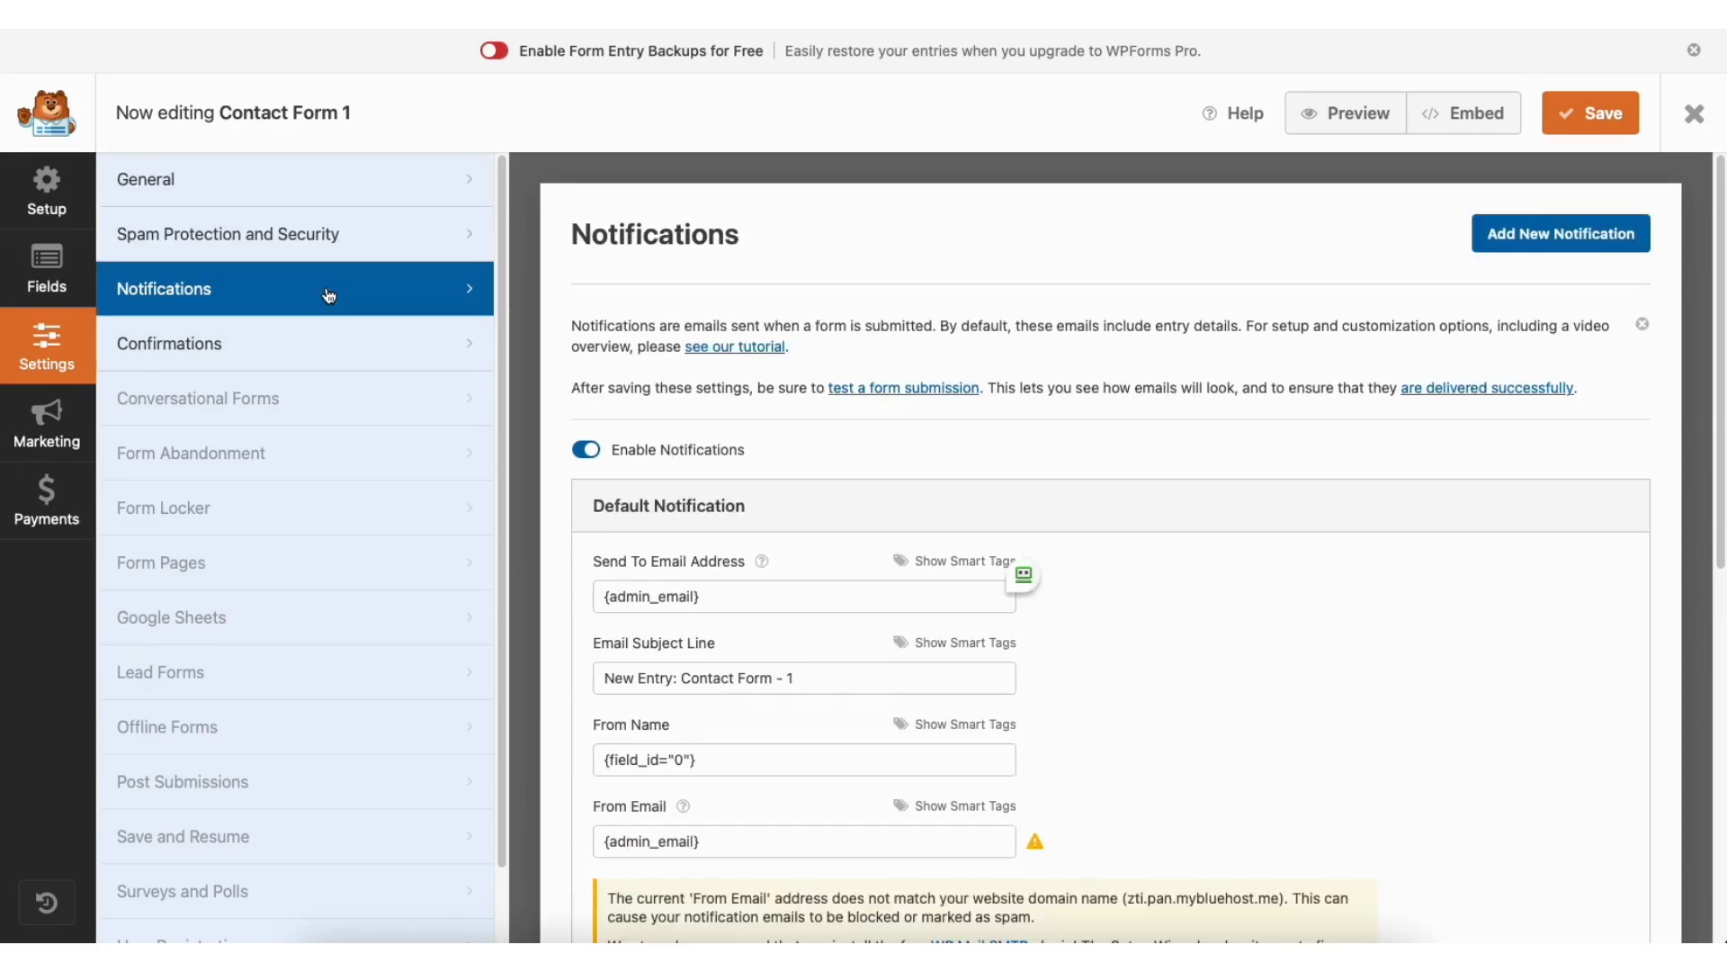
drag(1718, 293, 1720, 486)
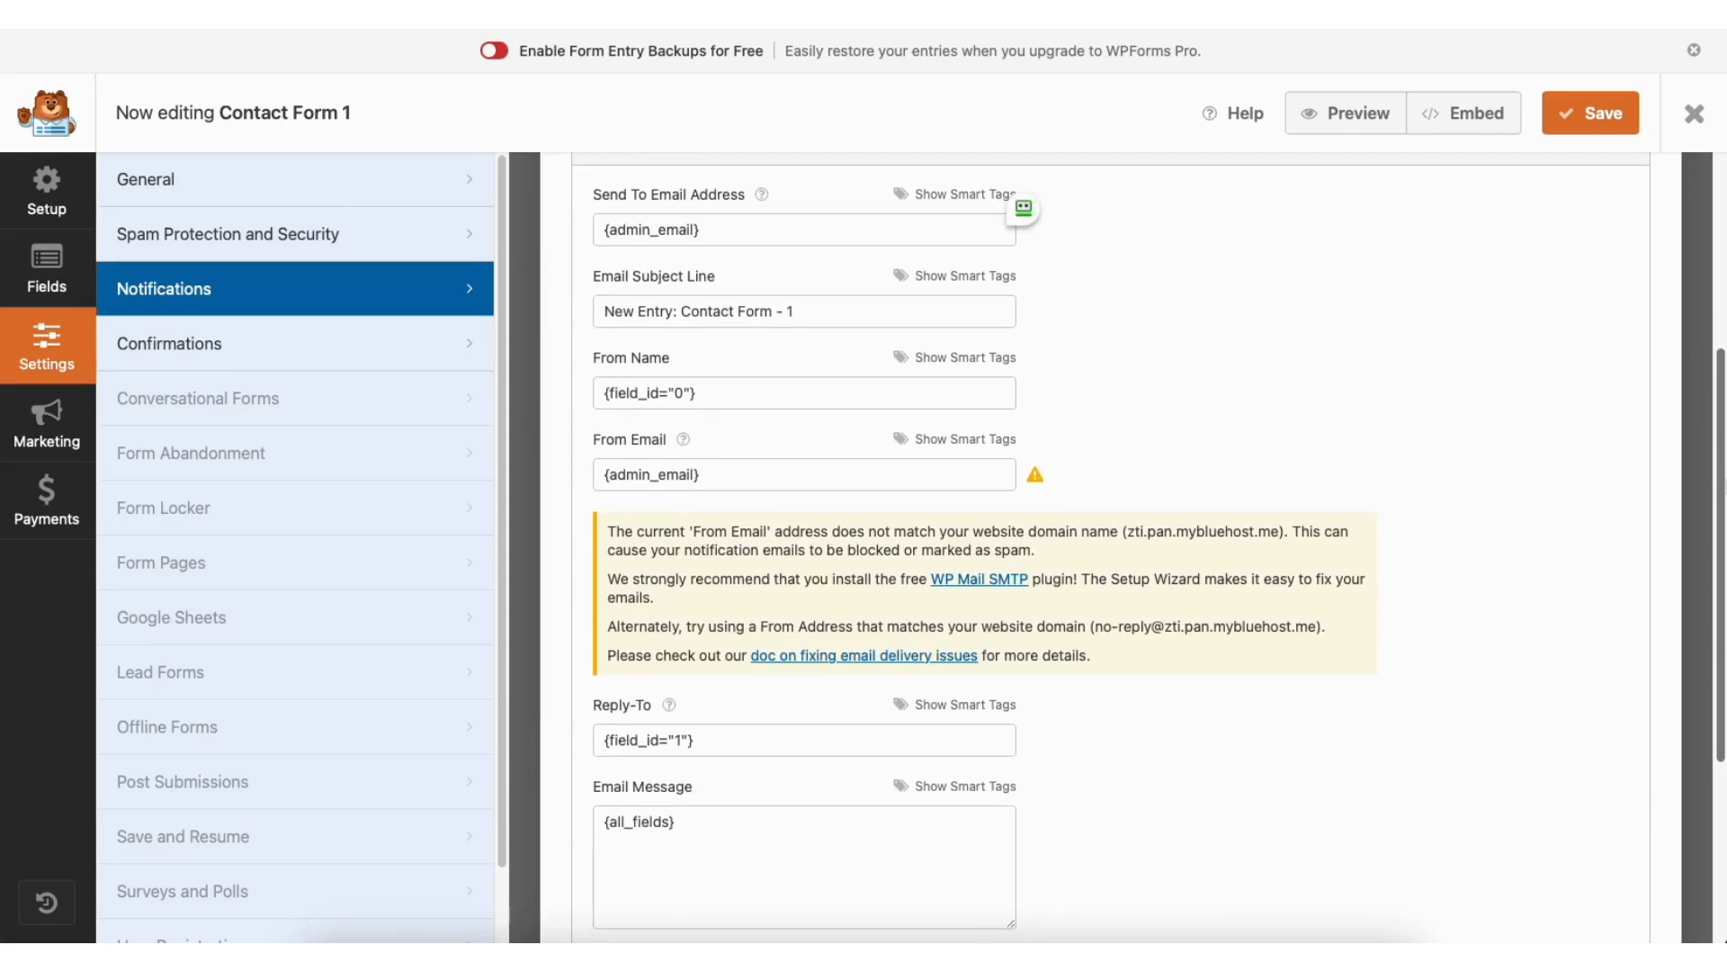
click(332, 343)
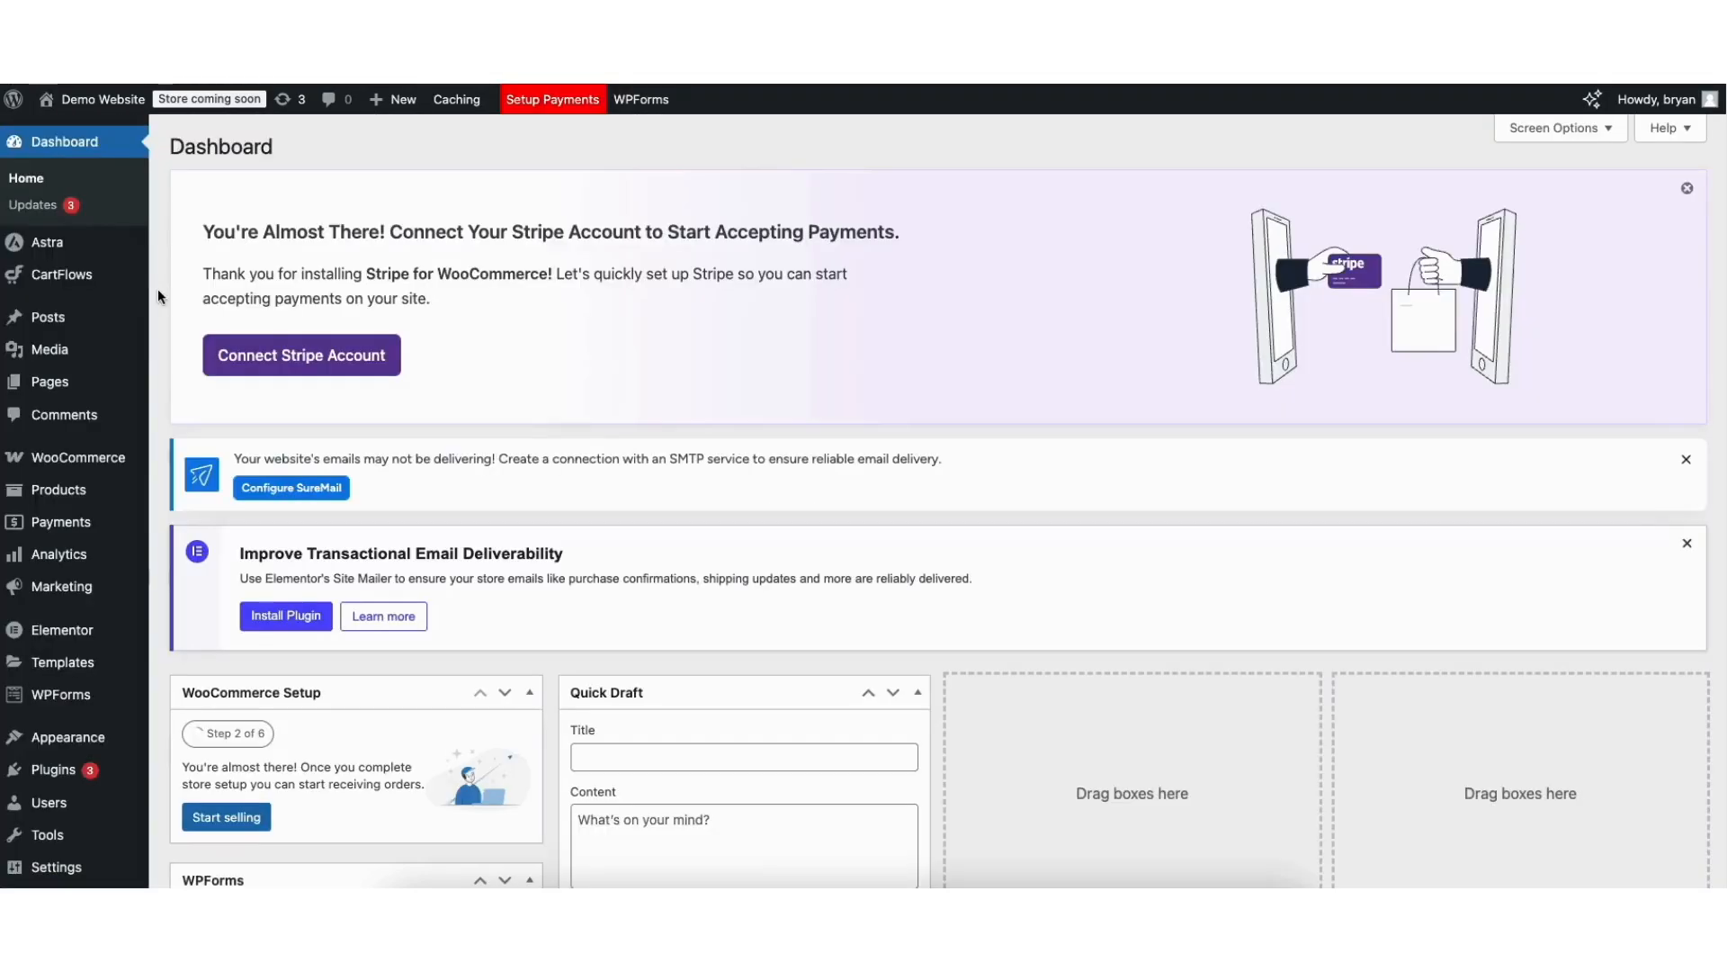
click(55, 701)
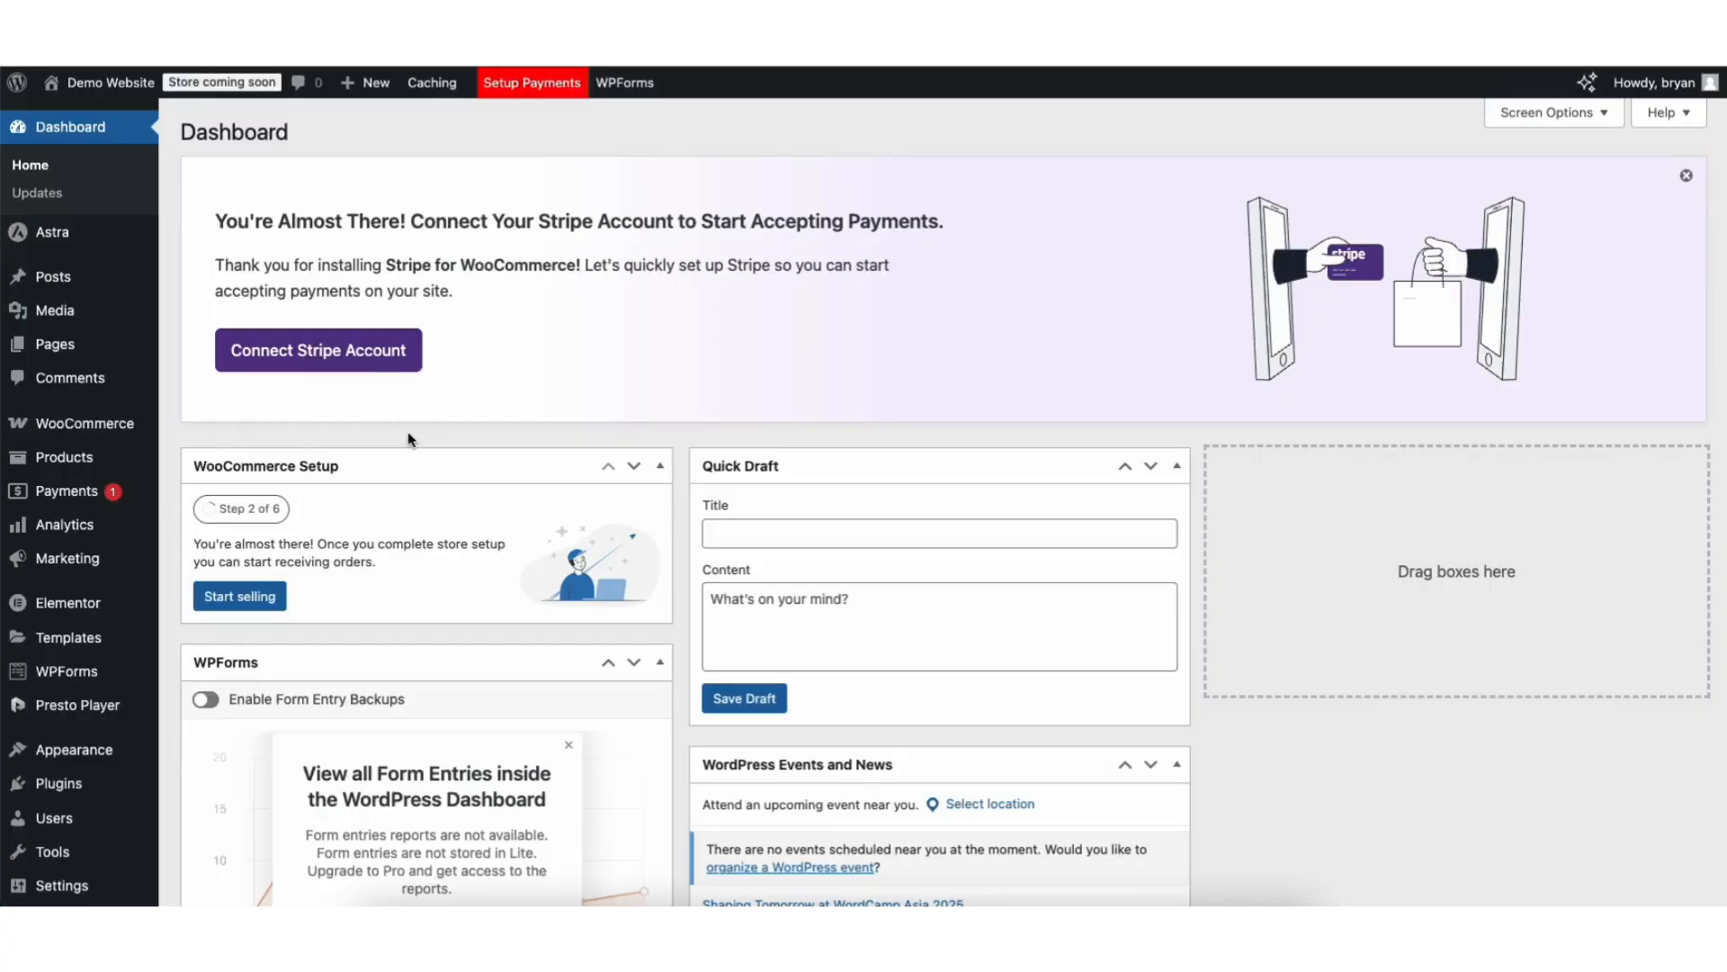
- Start the WooCommerce guided store setup with data sharing disabled, and answer "I'm just starting my business"
mouse_move(58, 430)
click(67, 429)
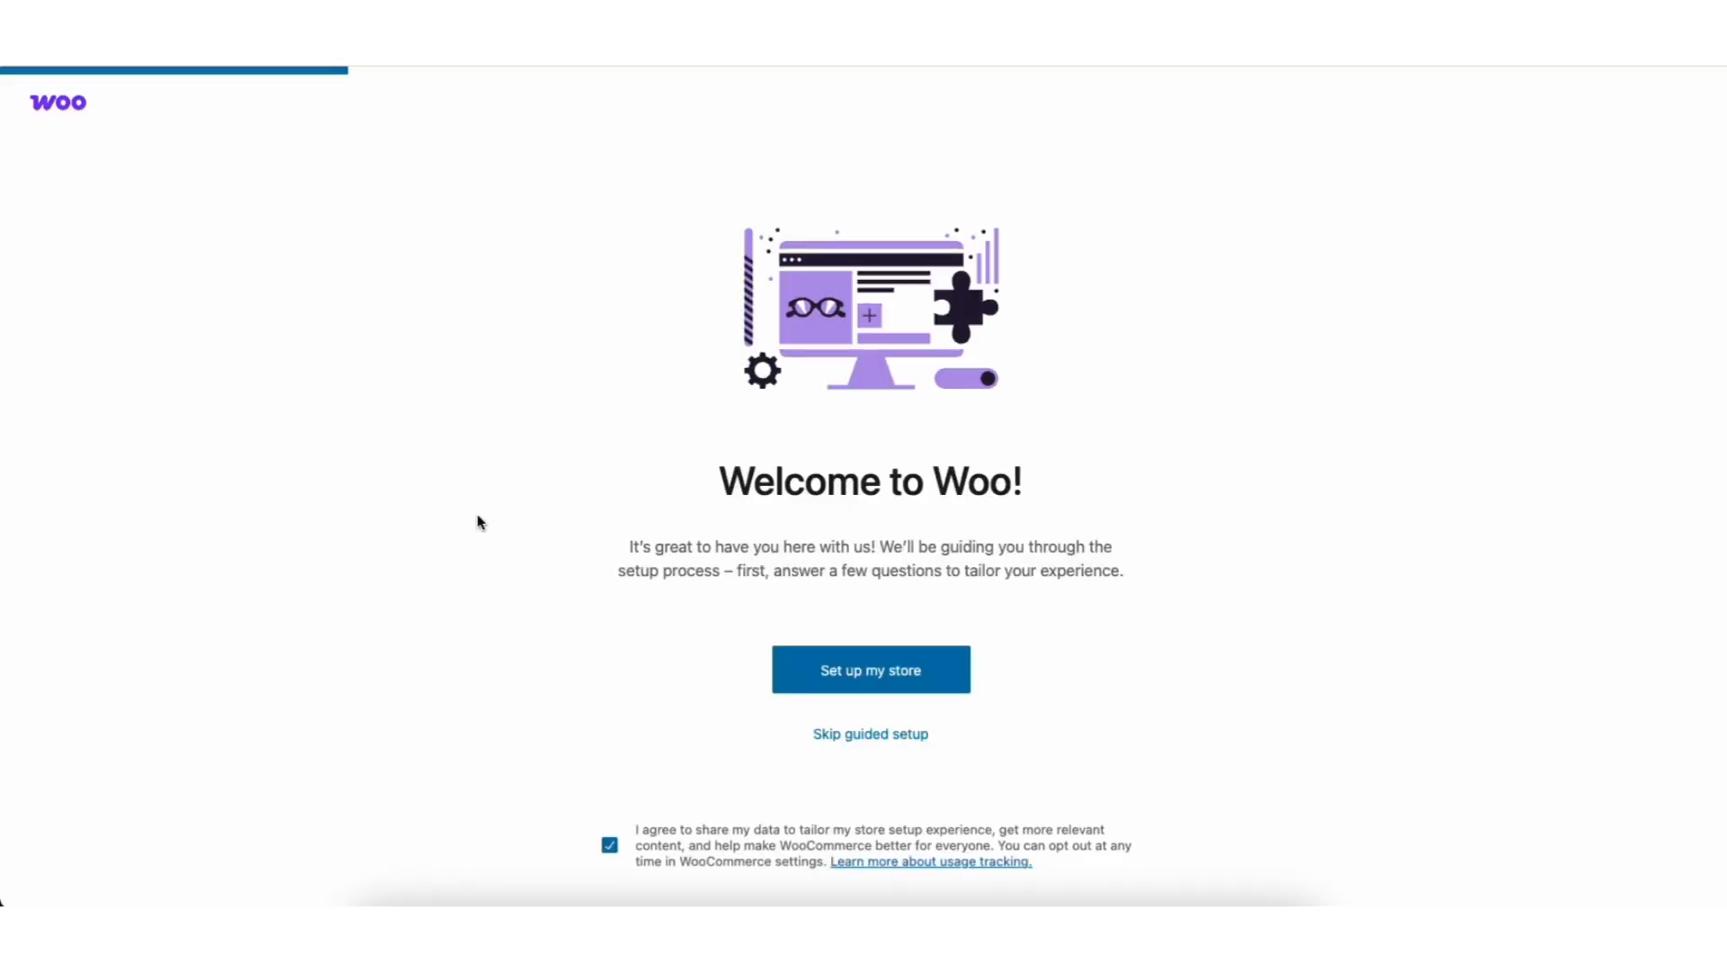
click(606, 843)
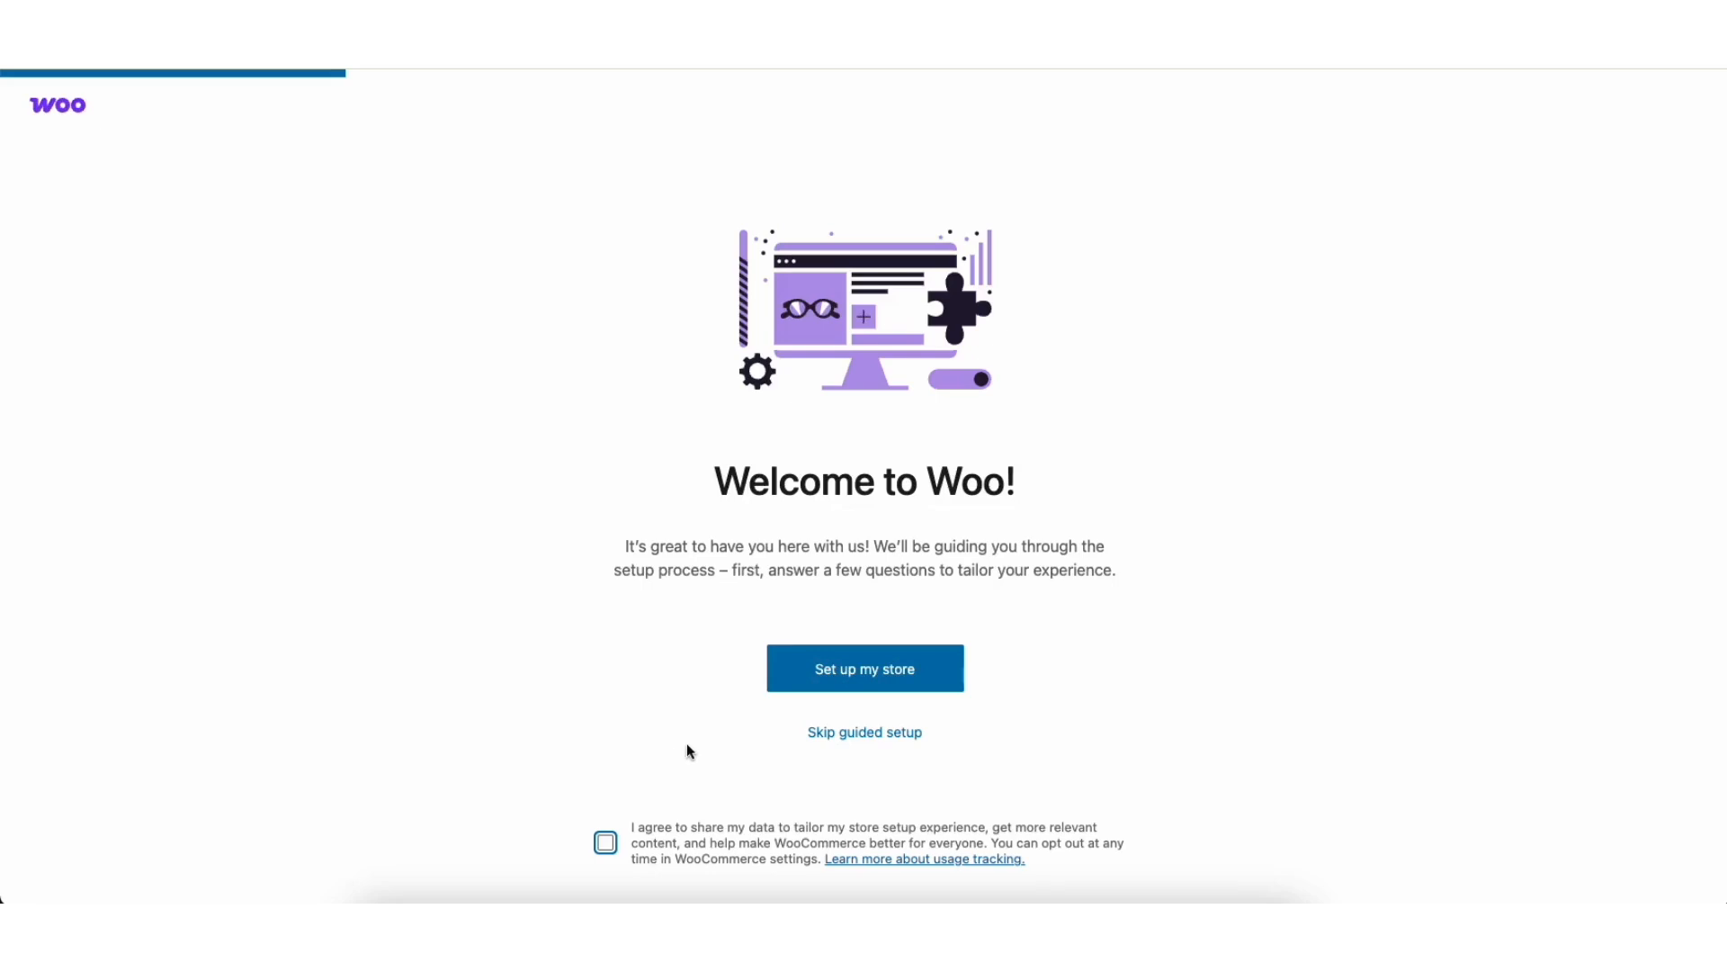
click(814, 673)
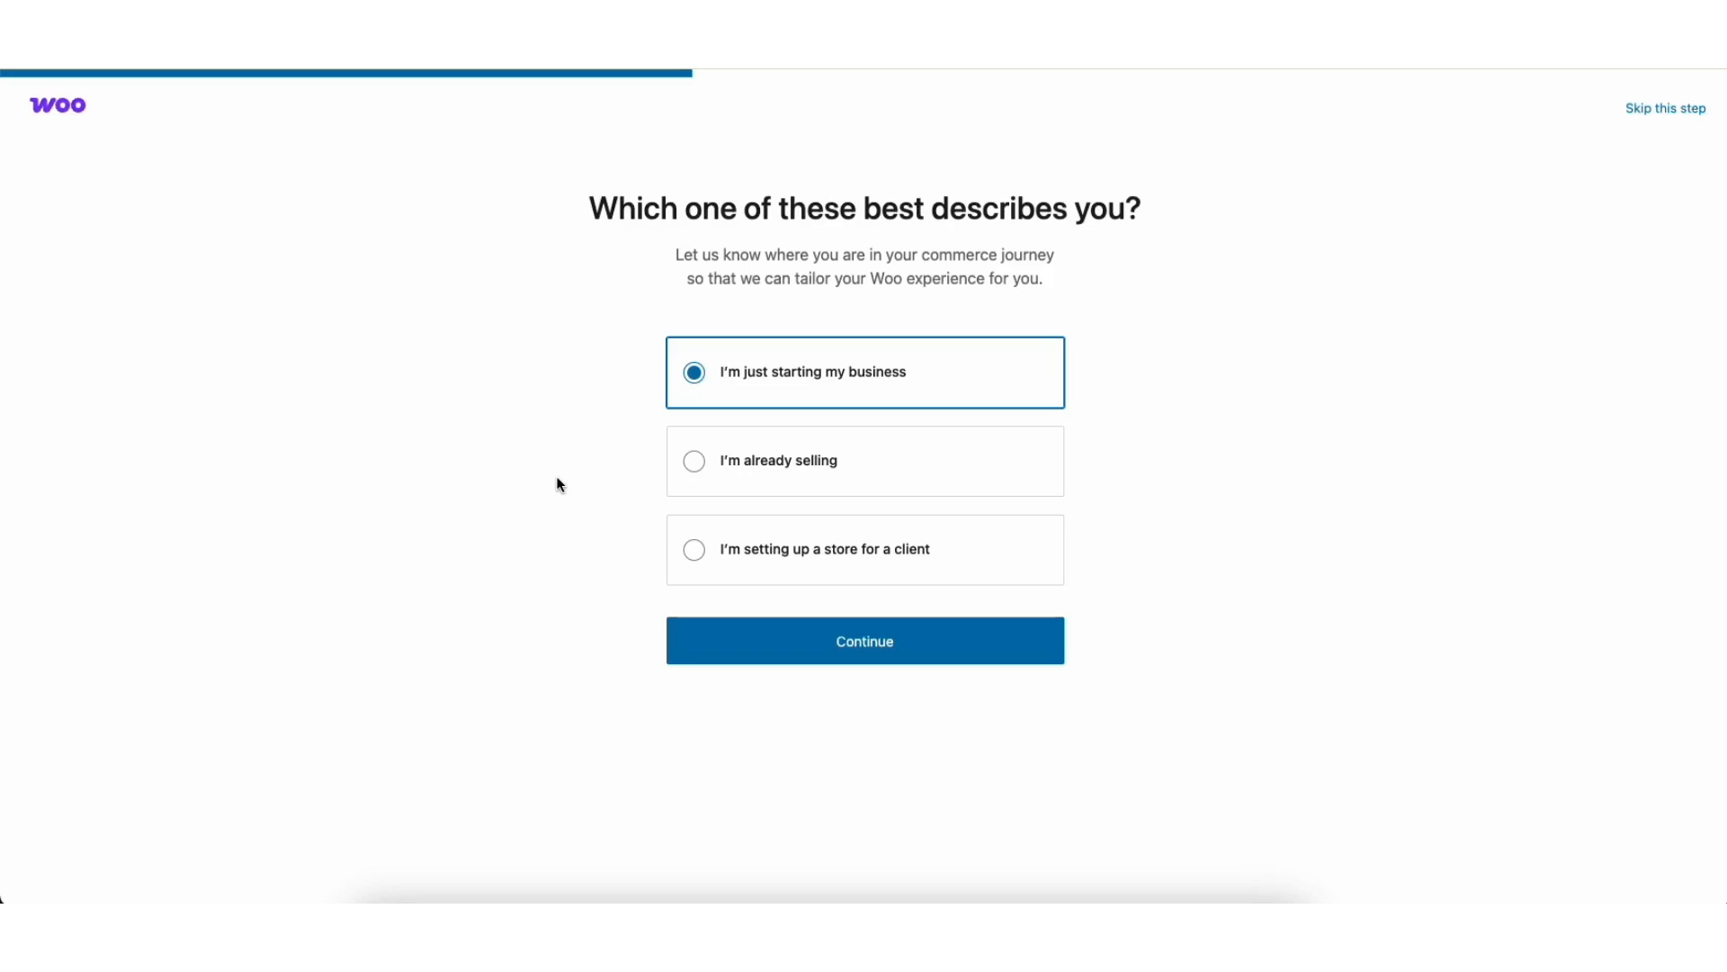
click(771, 640)
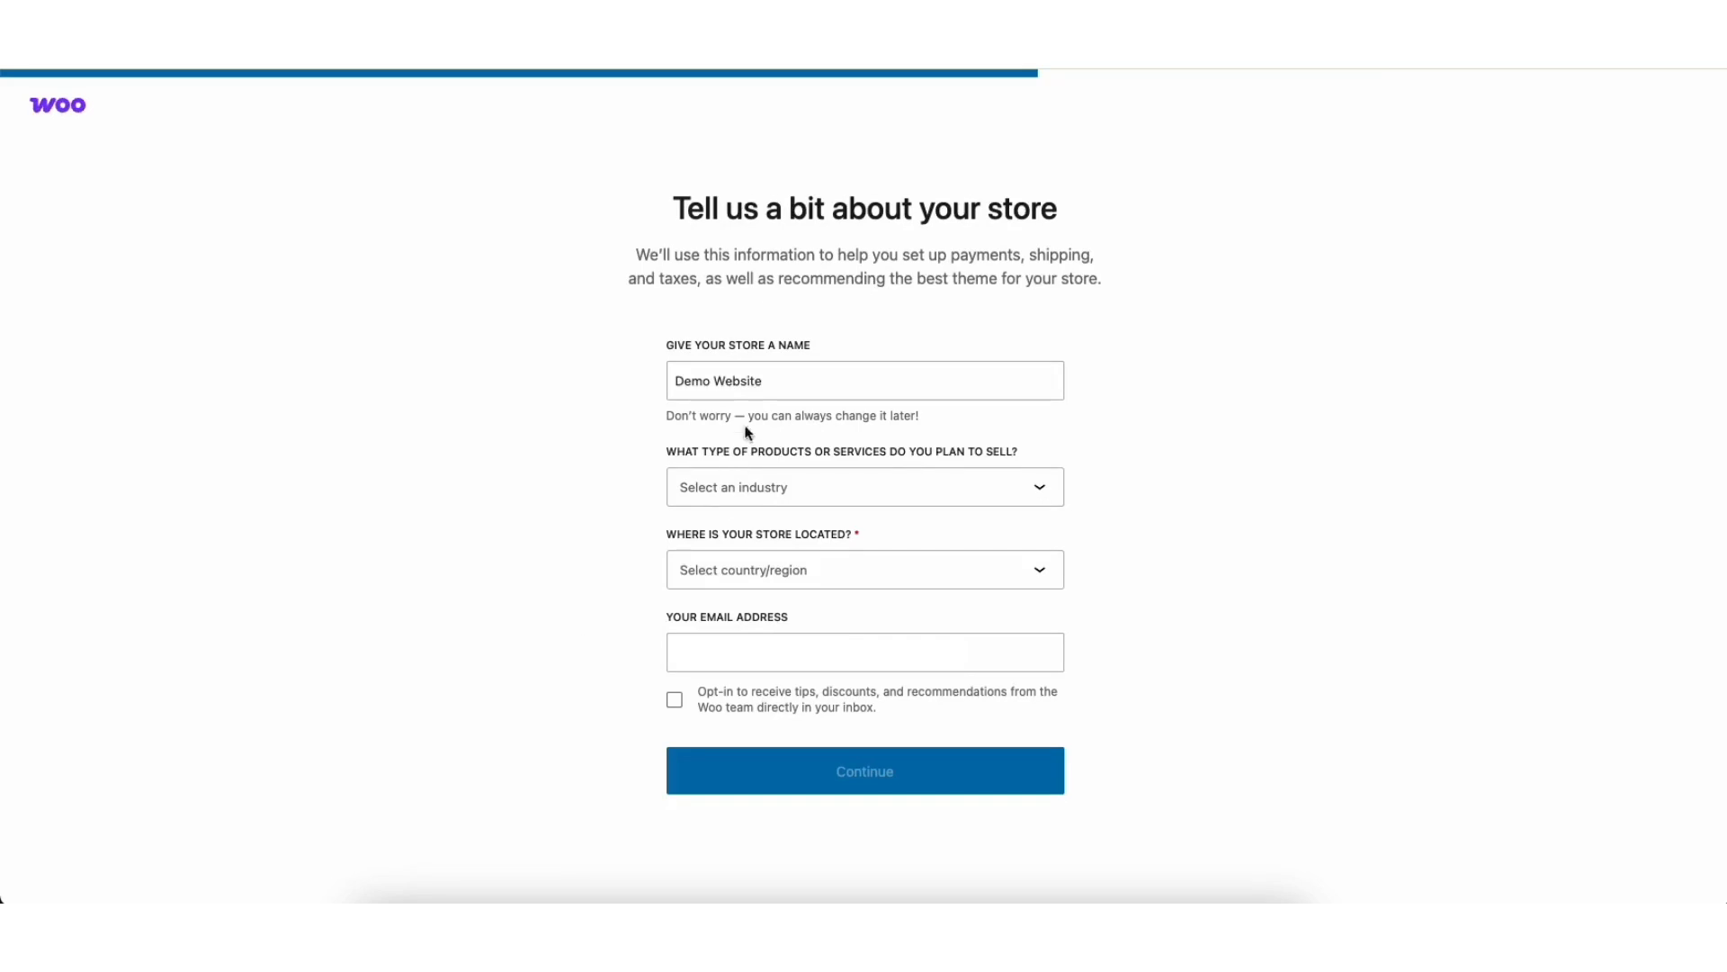
- Set the store's type of products or services to Other
click(769, 486)
drag(1059, 535, 1057, 619)
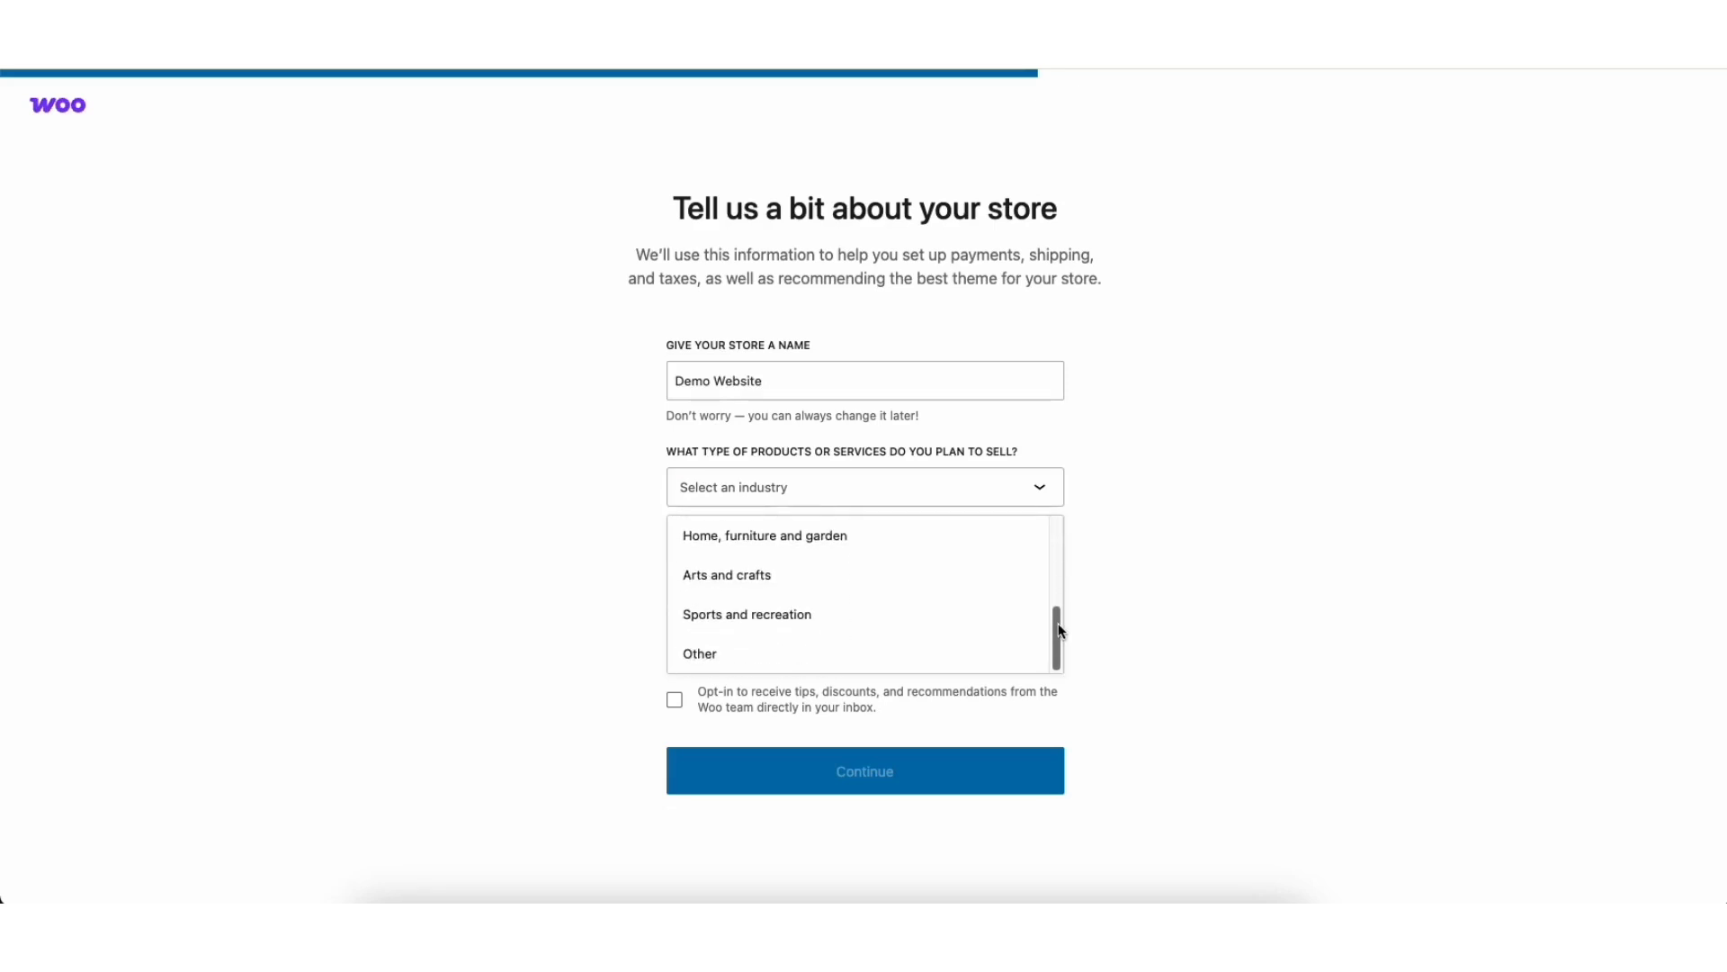
click(740, 653)
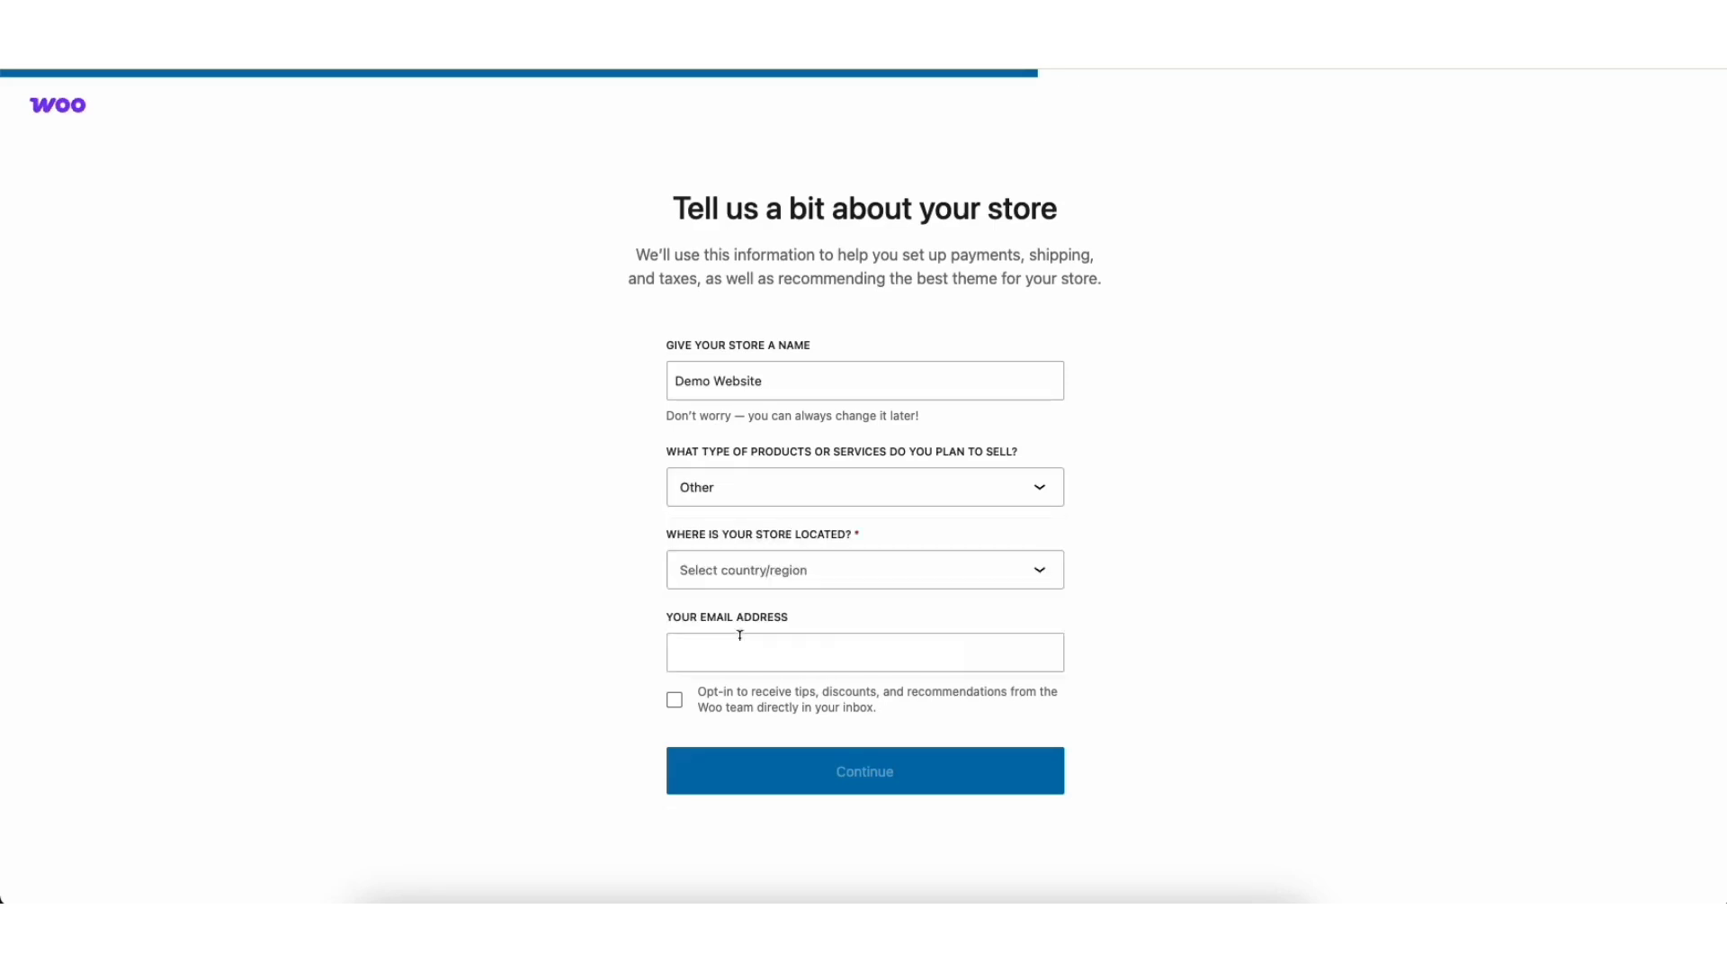
- Set the store's location to United States (US) — Missouri and submit the store details
click(748, 576)
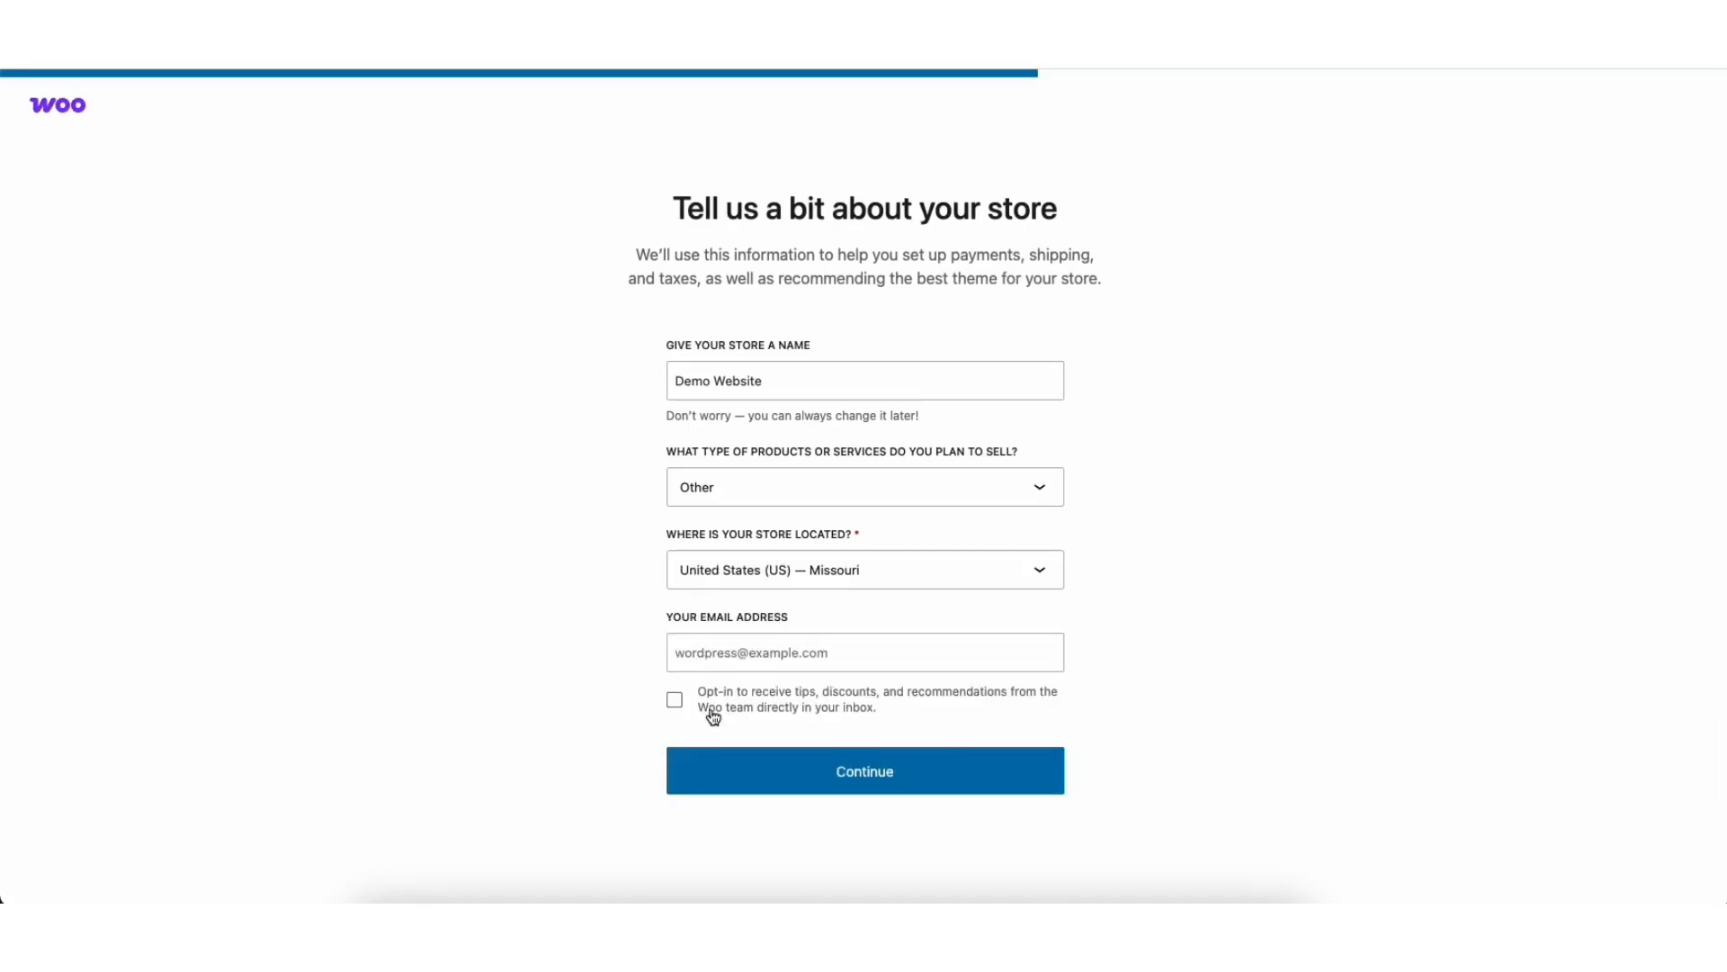
click(729, 783)
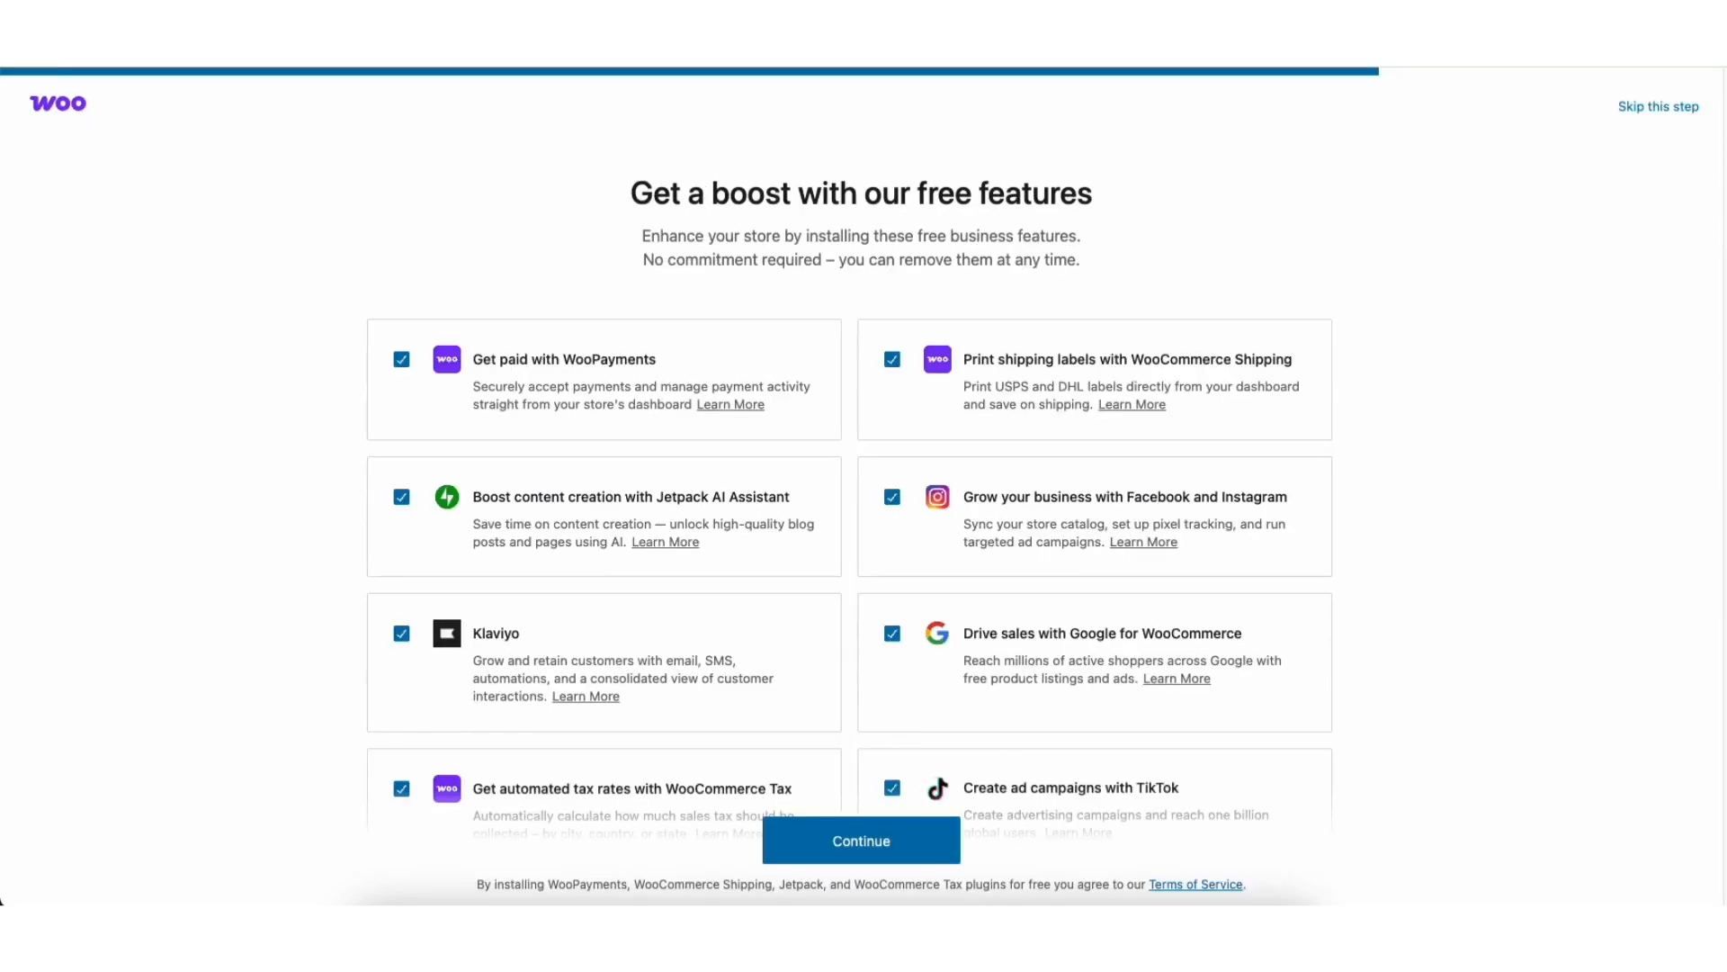
- Review the free business features offered in the store setup, keep all of them selected and install them
scroll(861, 450, down, 2)
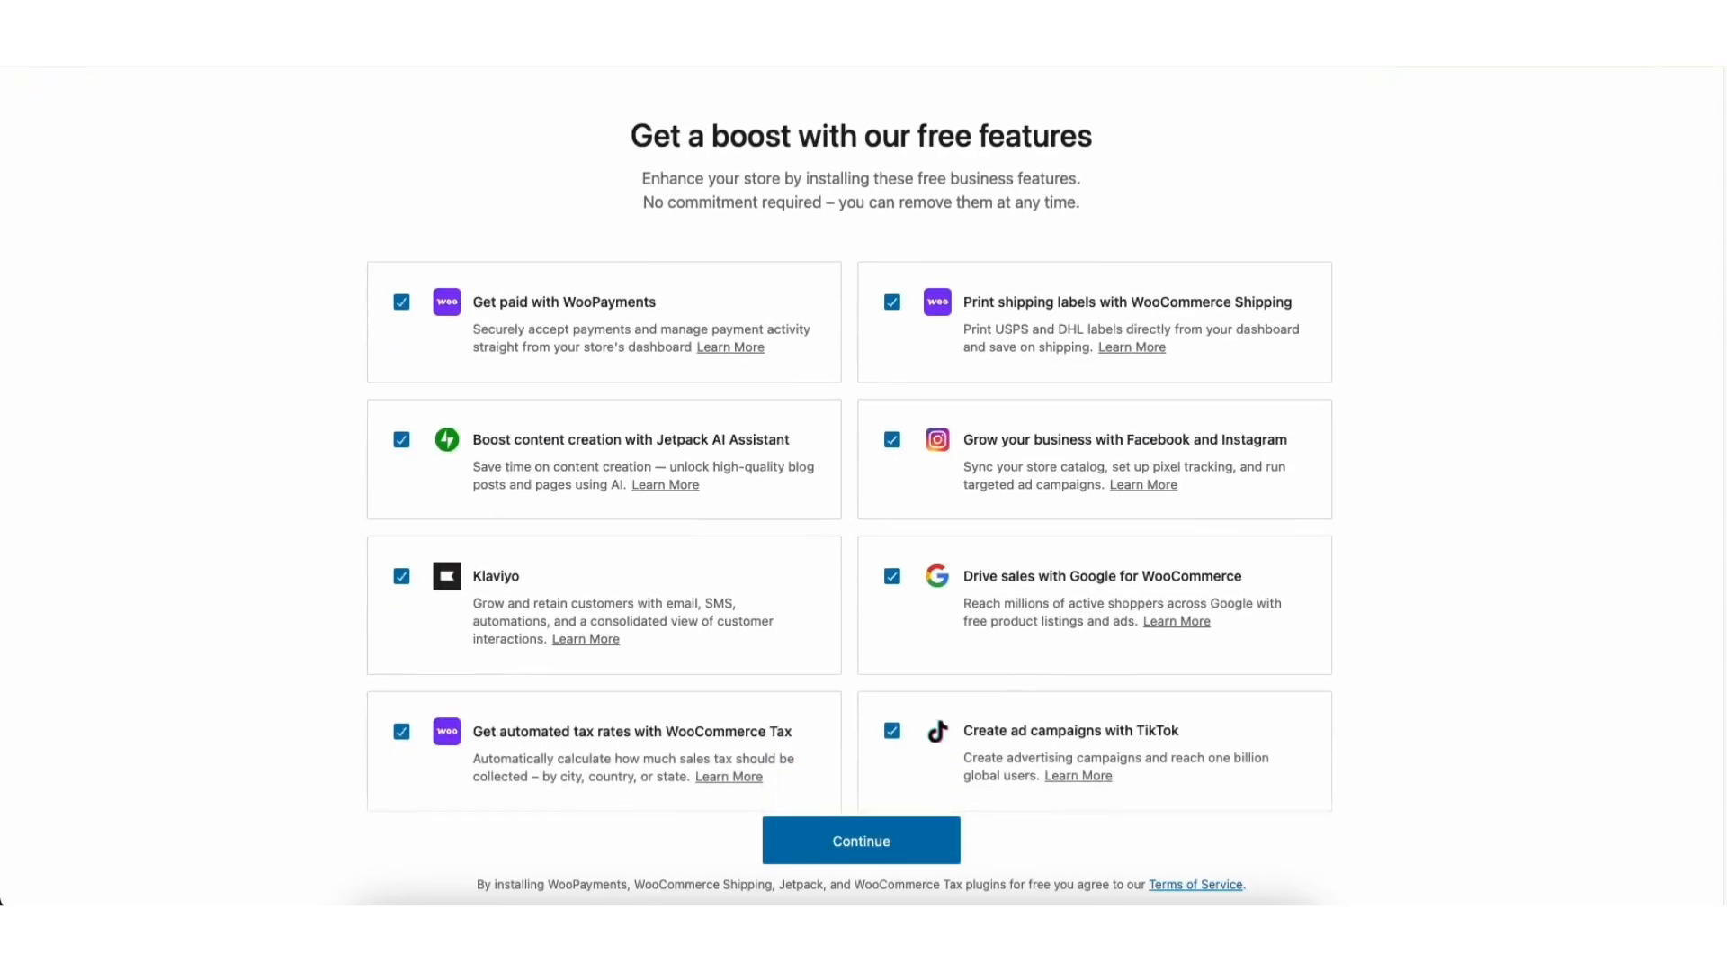
scroll(861, 450, down, 2)
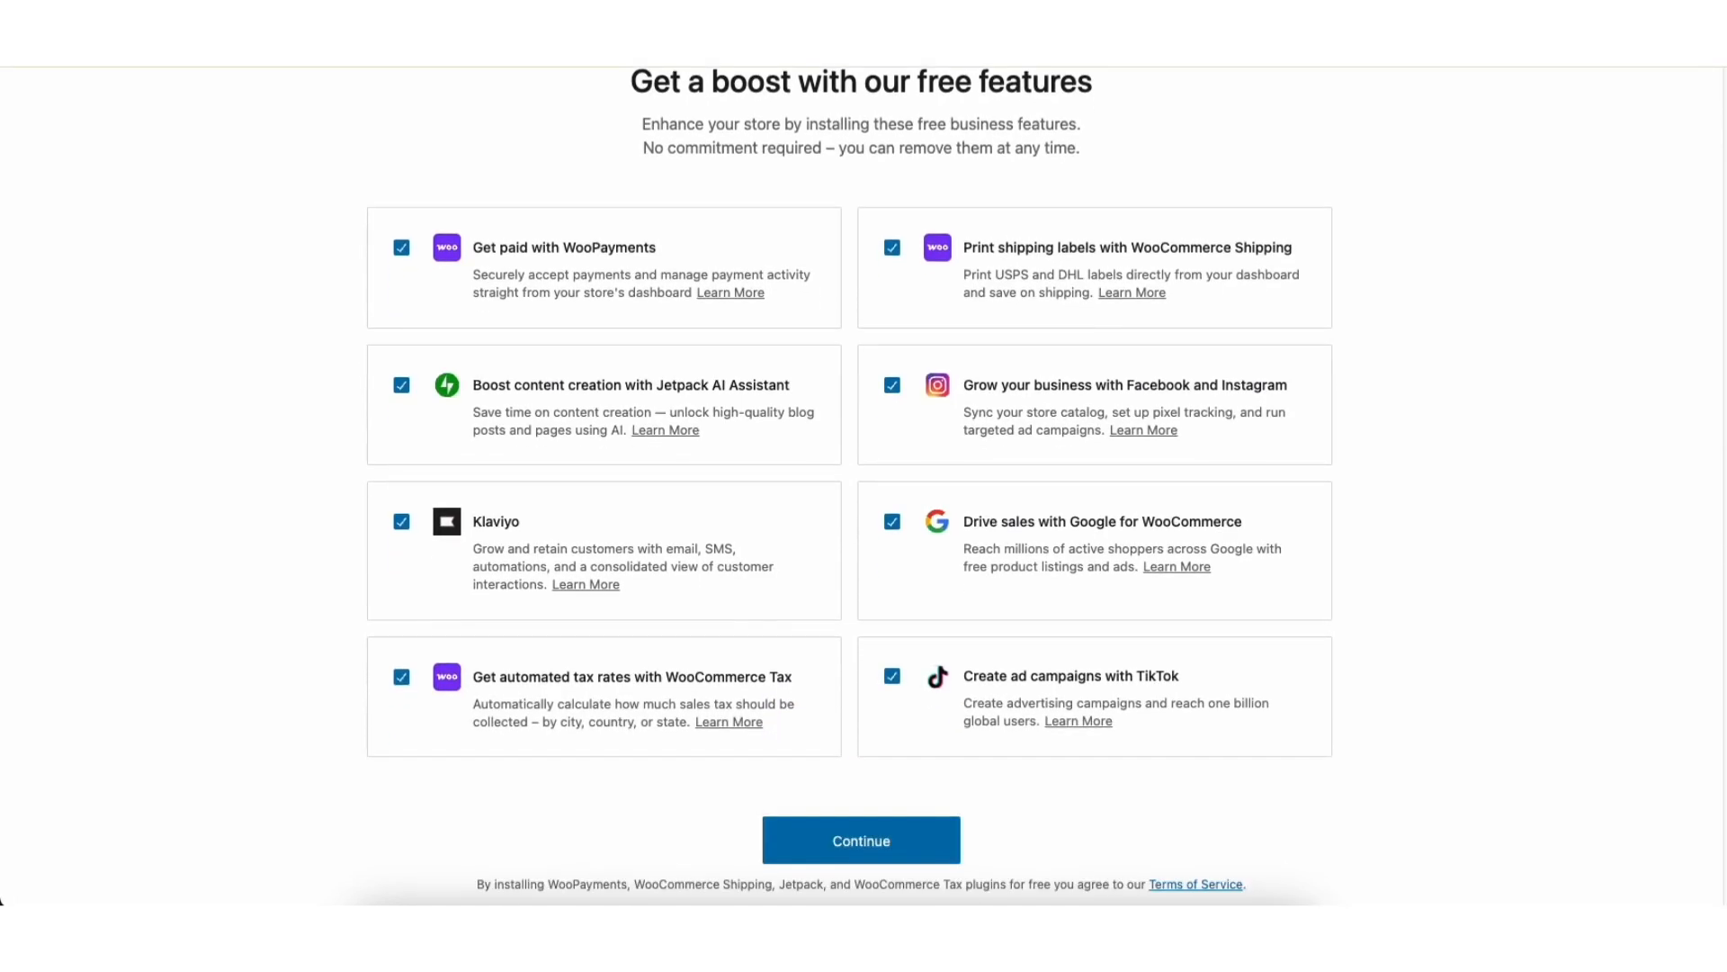
scroll(1682, 117, up, 4)
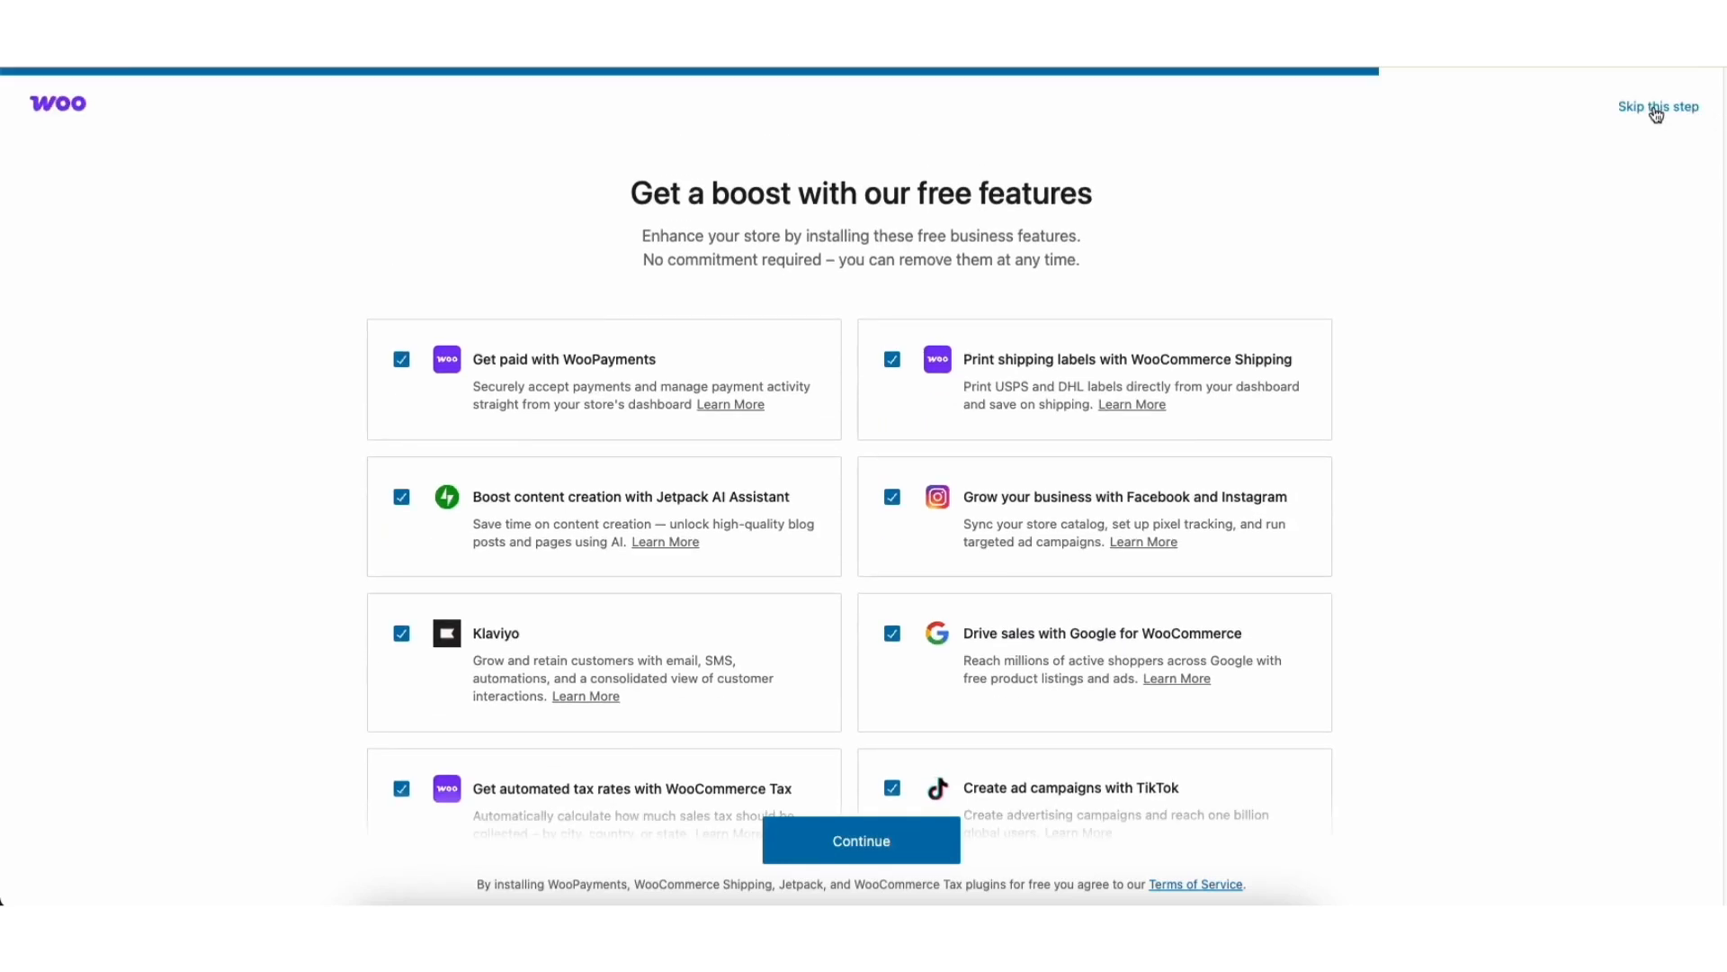
click(892, 360)
click(892, 359)
click(891, 501)
click(890, 501)
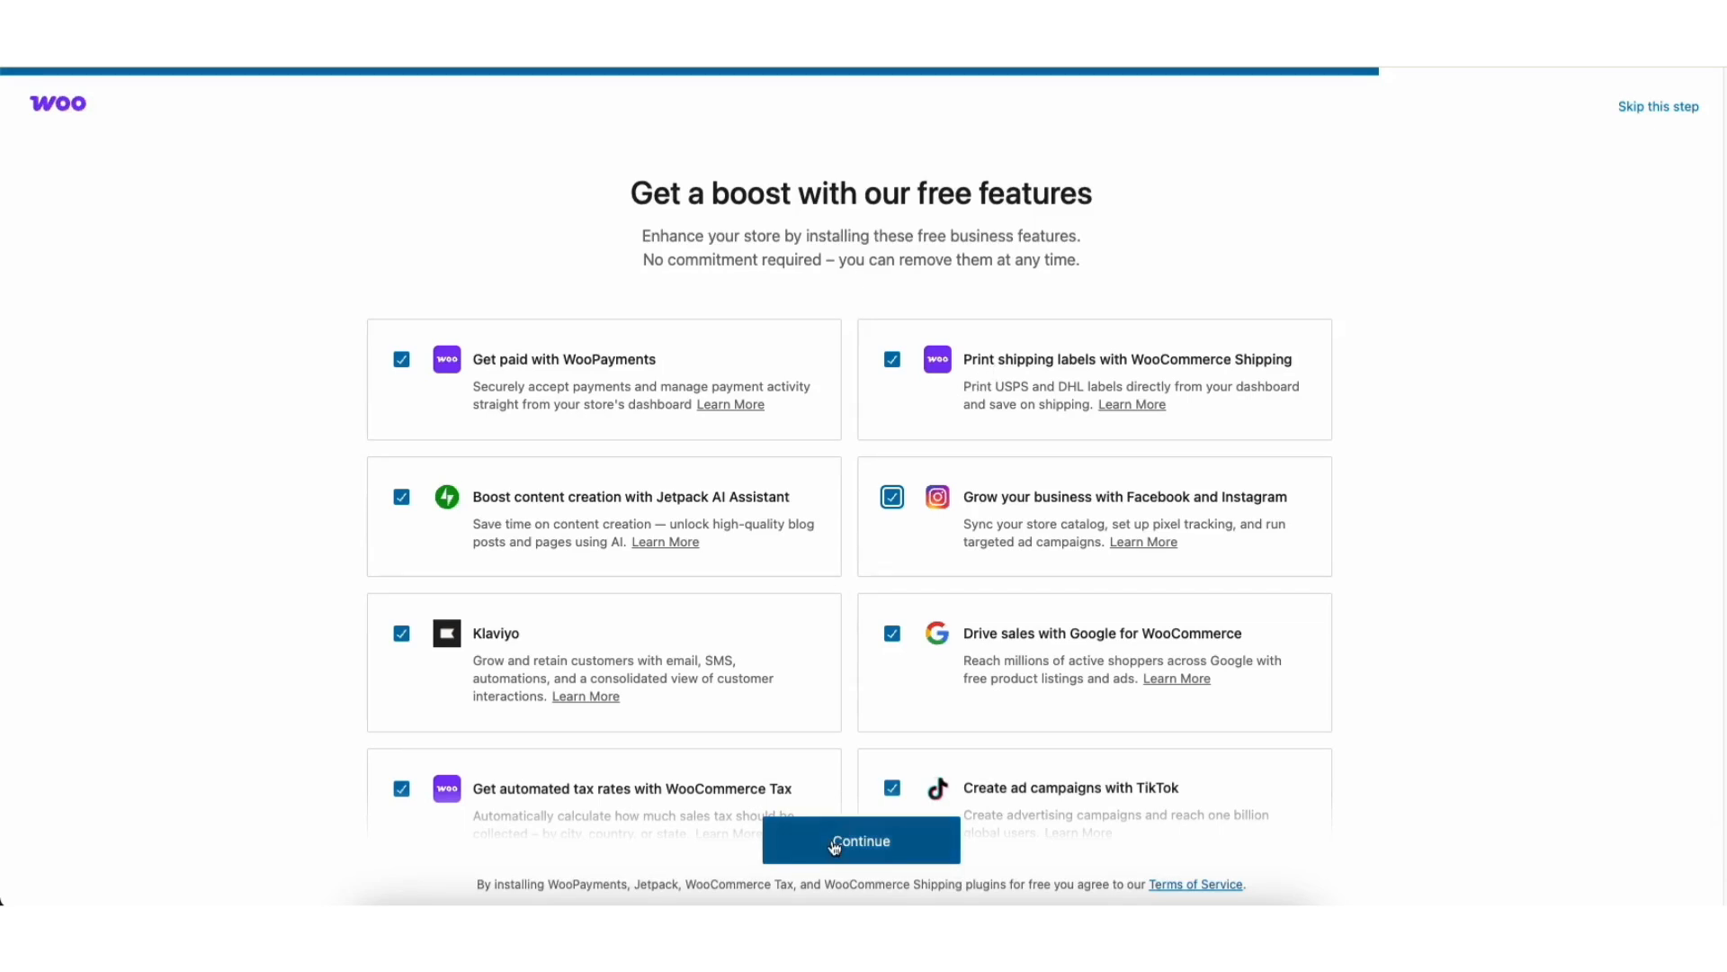
click(835, 842)
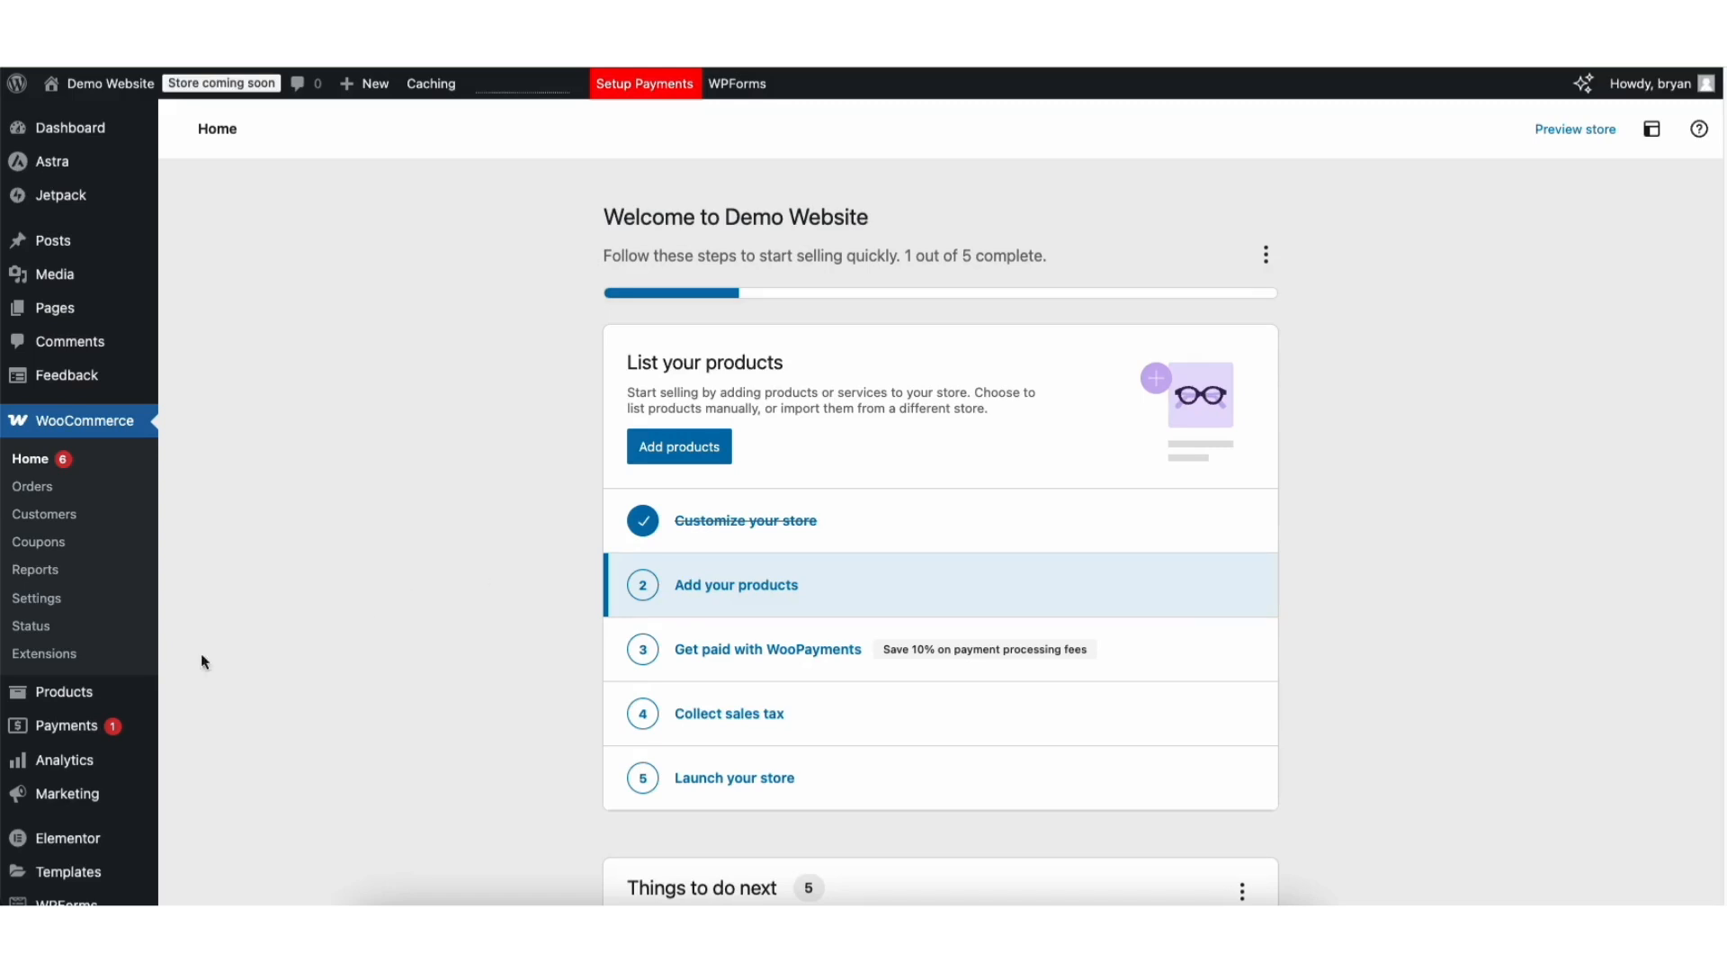
- Add a new product named "Demo Ecommerce Product" with a description covering premium quality, sleek design, multi-purpose use and ease of use
mouse_move(73, 696)
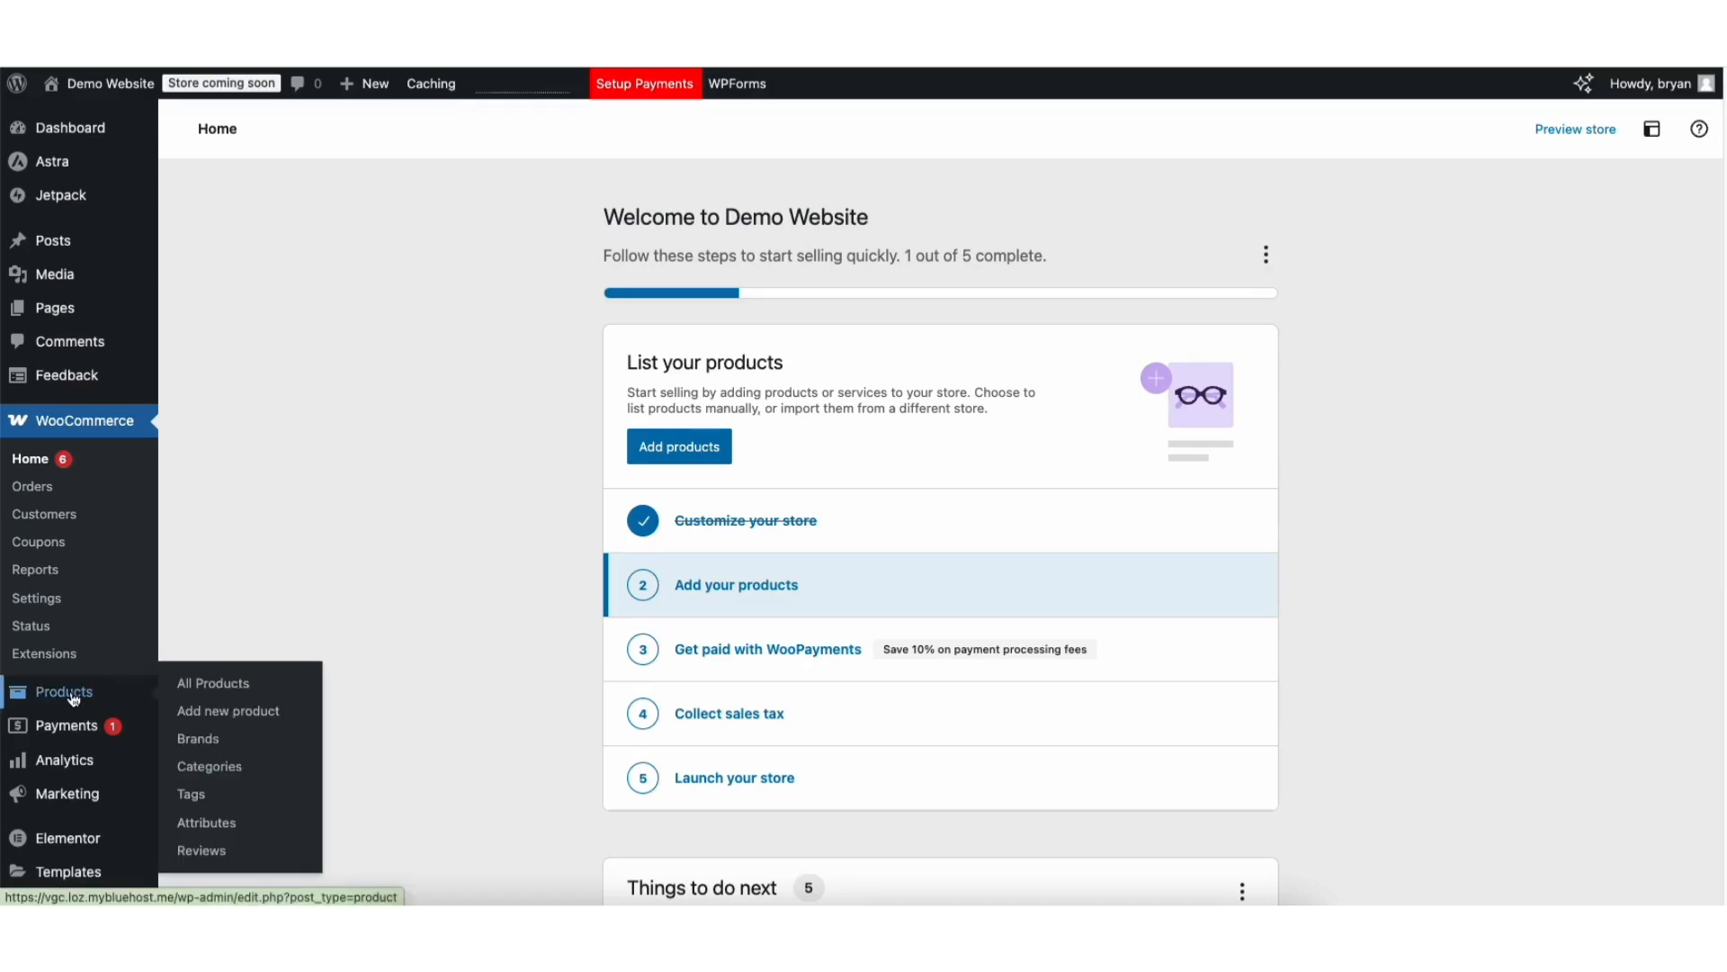
click(241, 717)
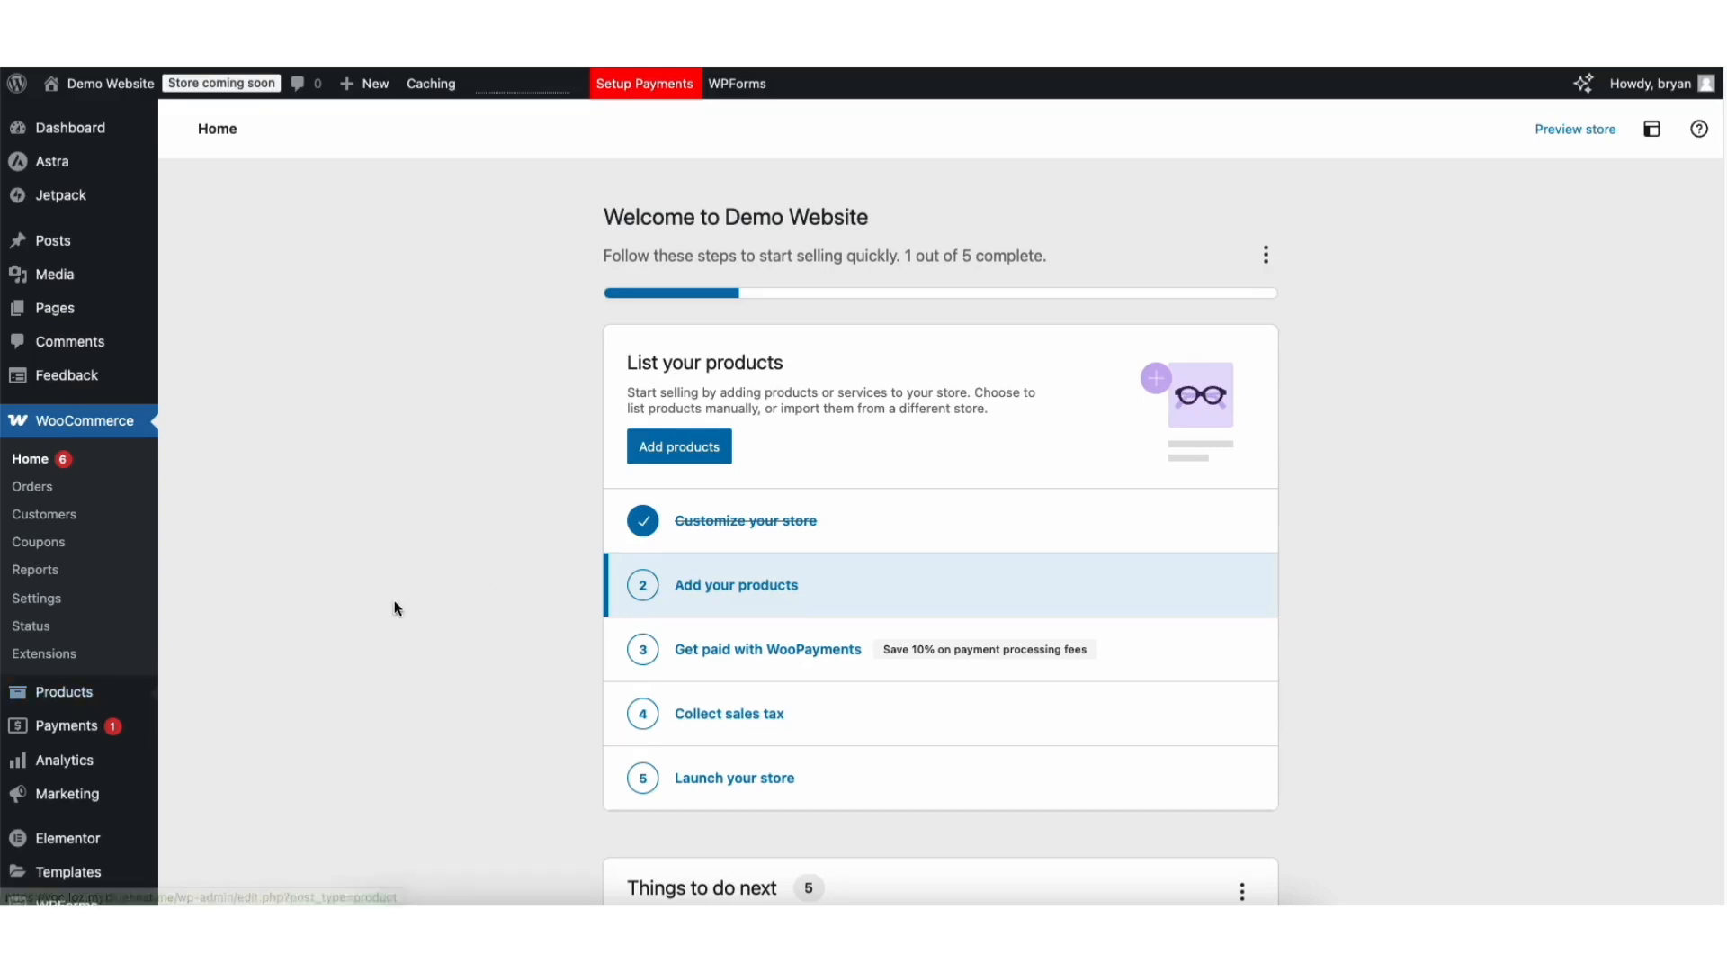
scroll(579, 360, down, 3)
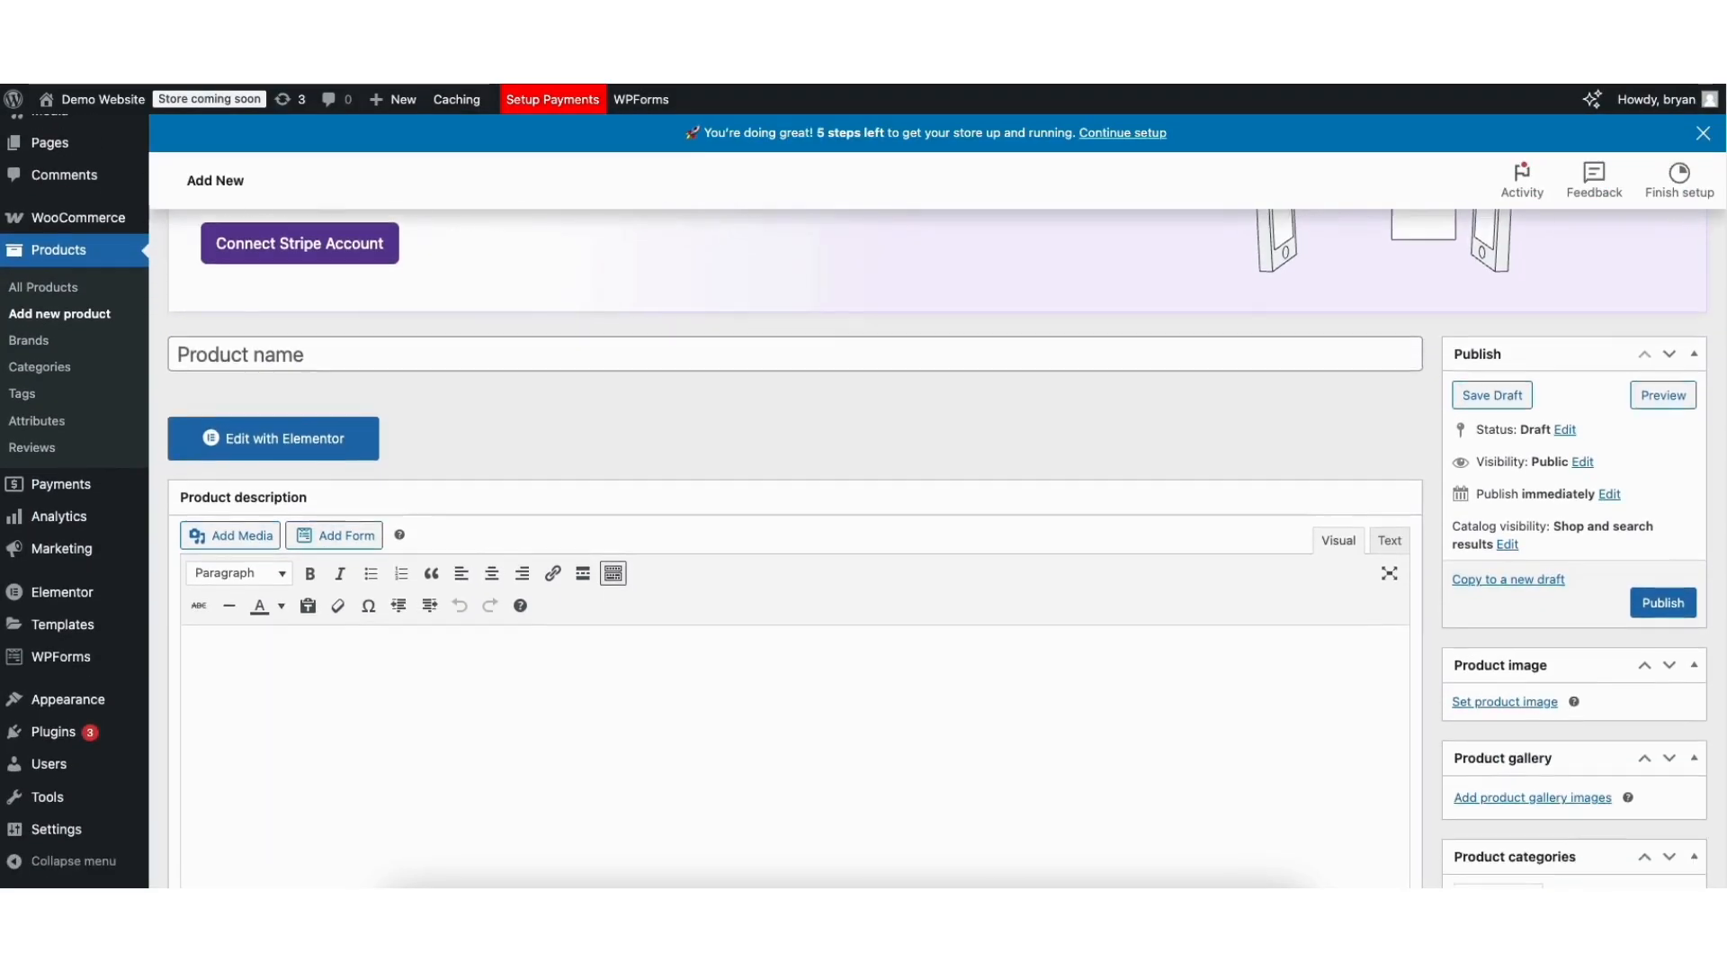
click(339, 324)
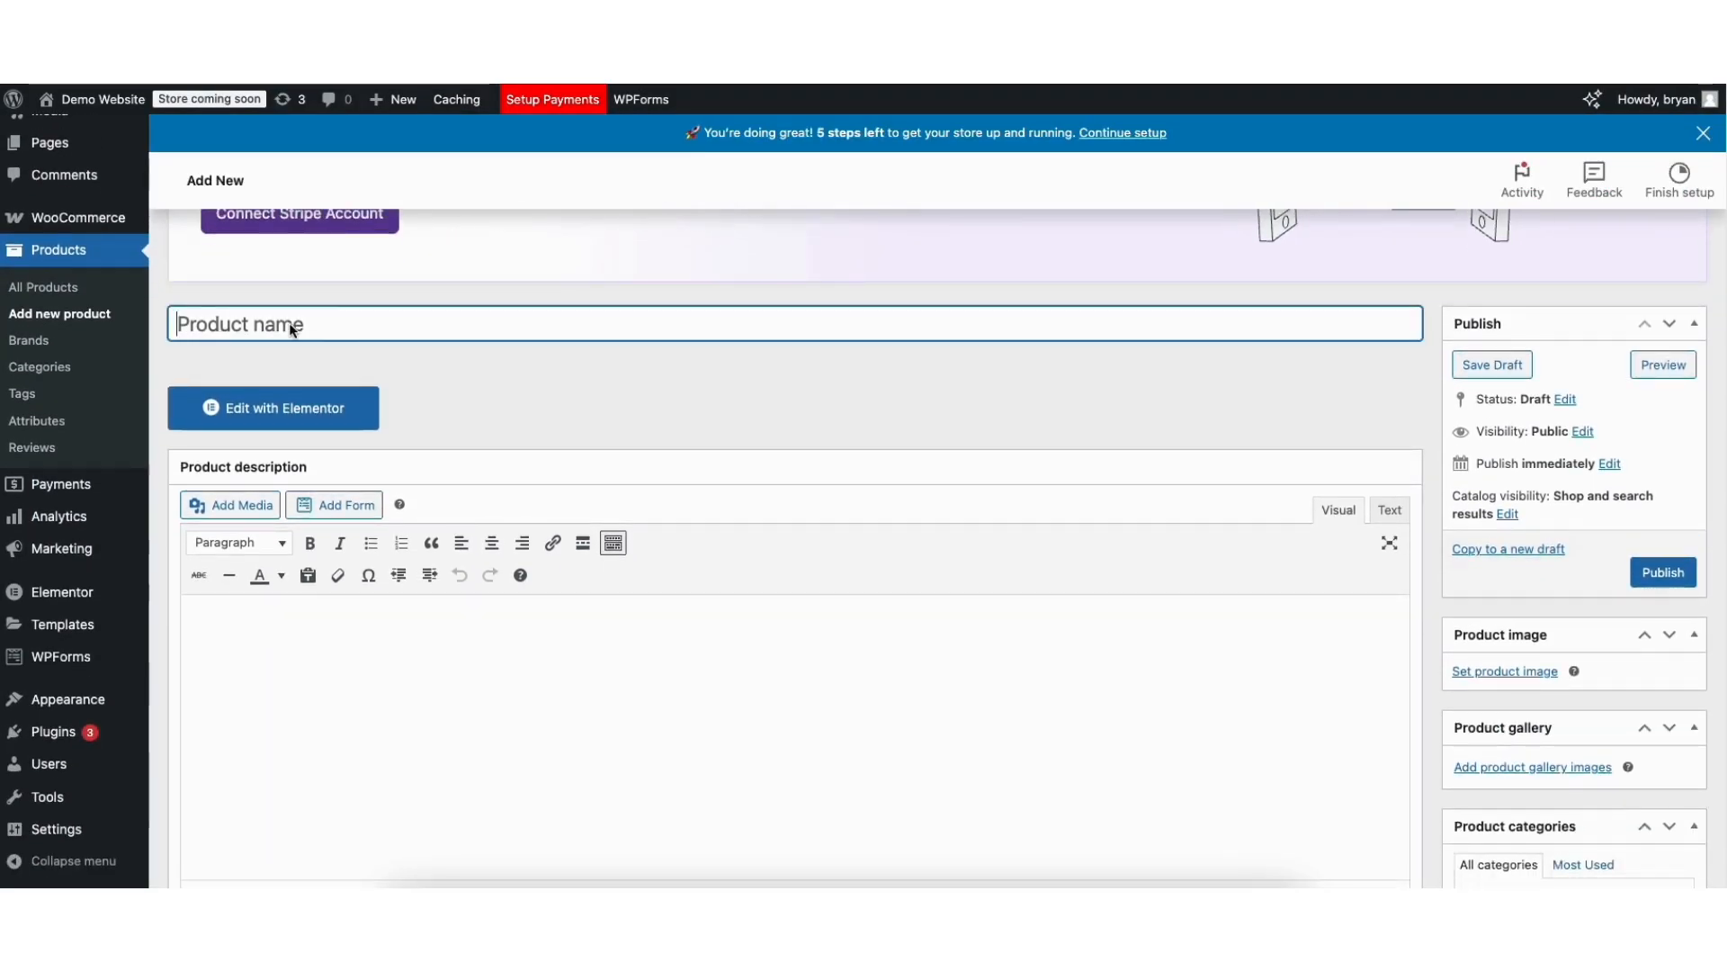
text(D)
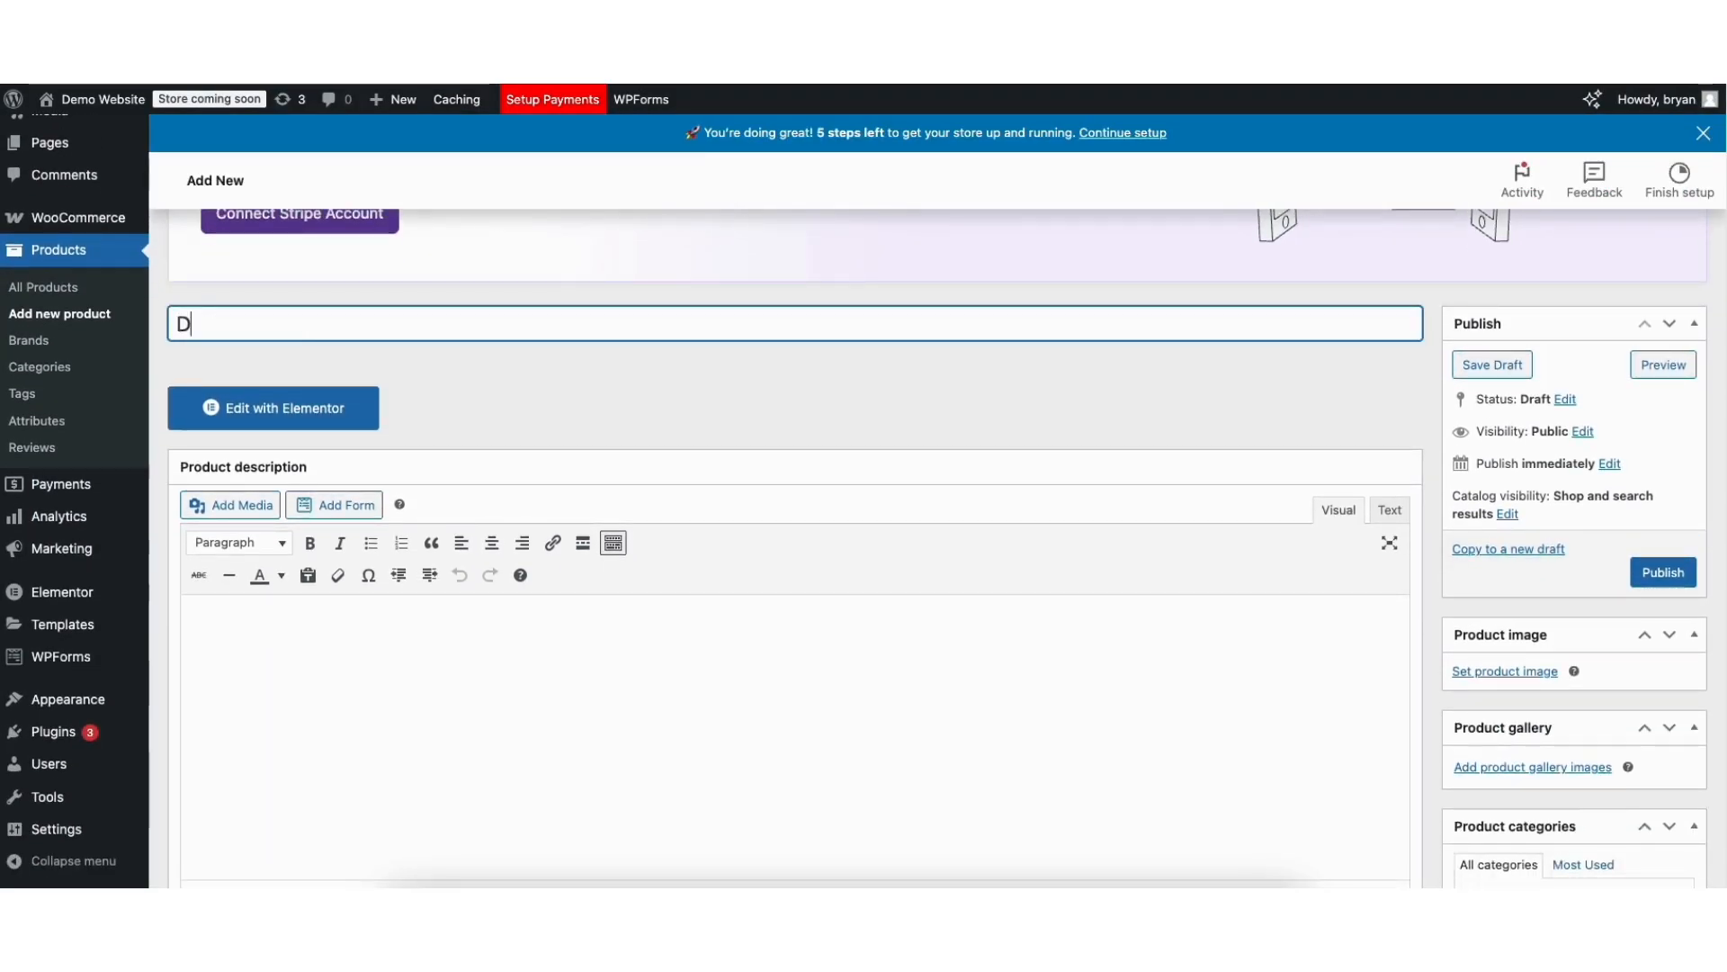
text(emo Ecomm)
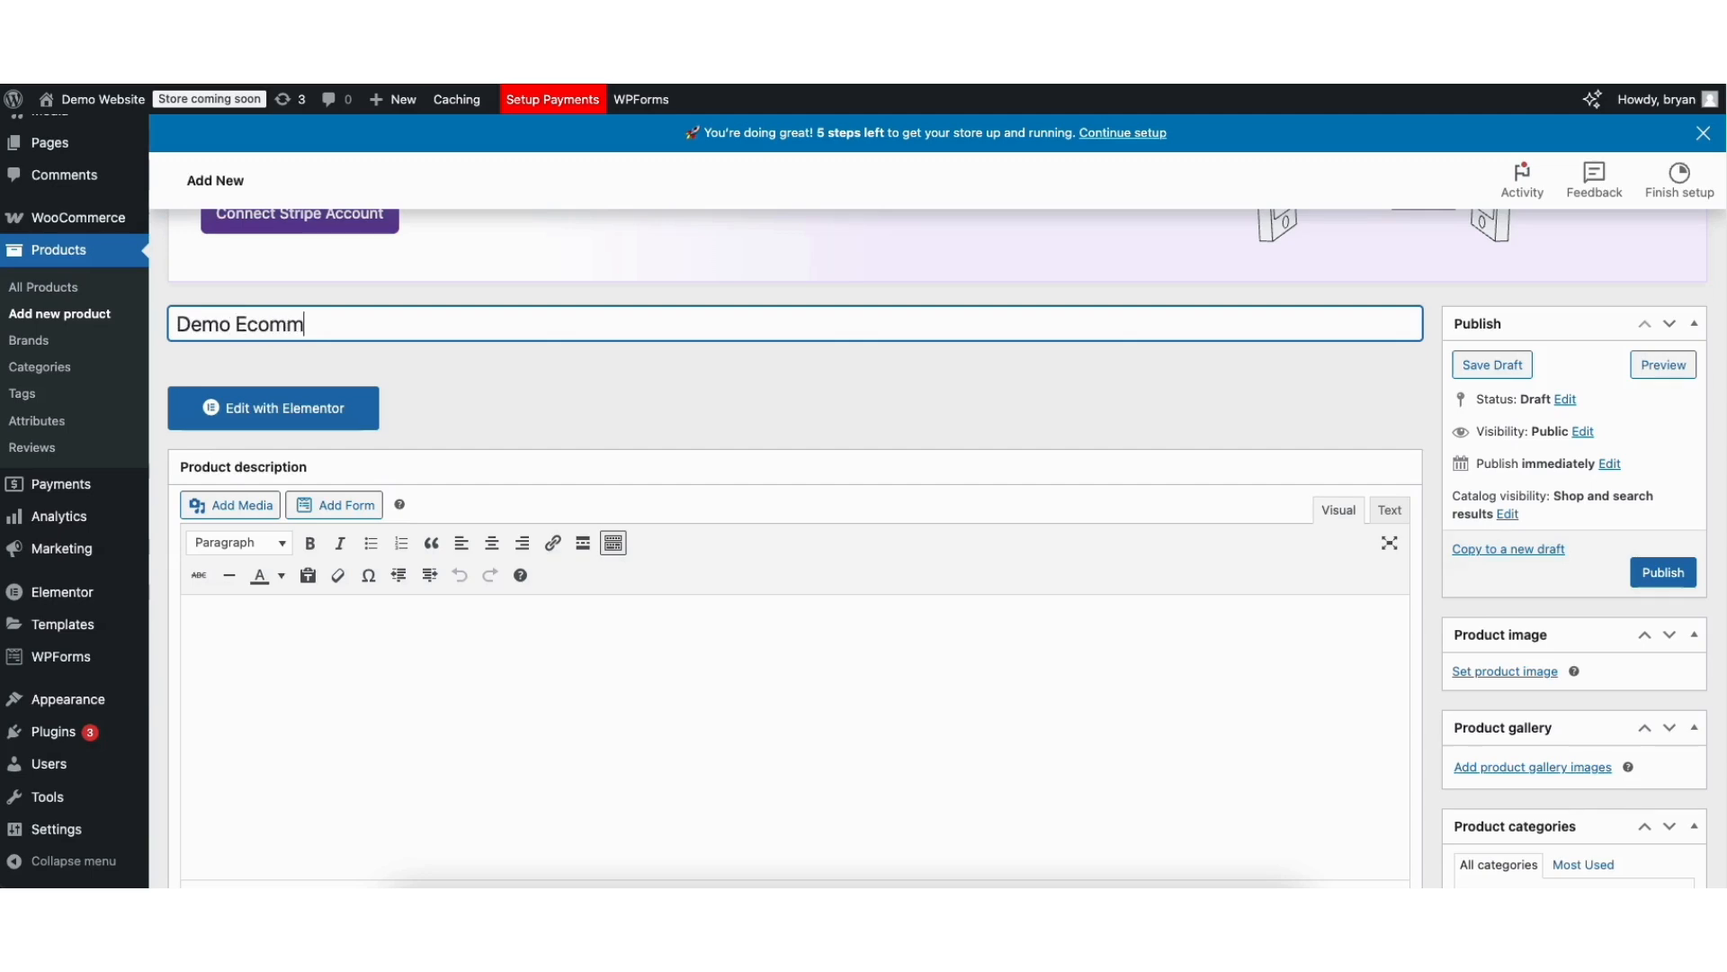
text(erce Product)
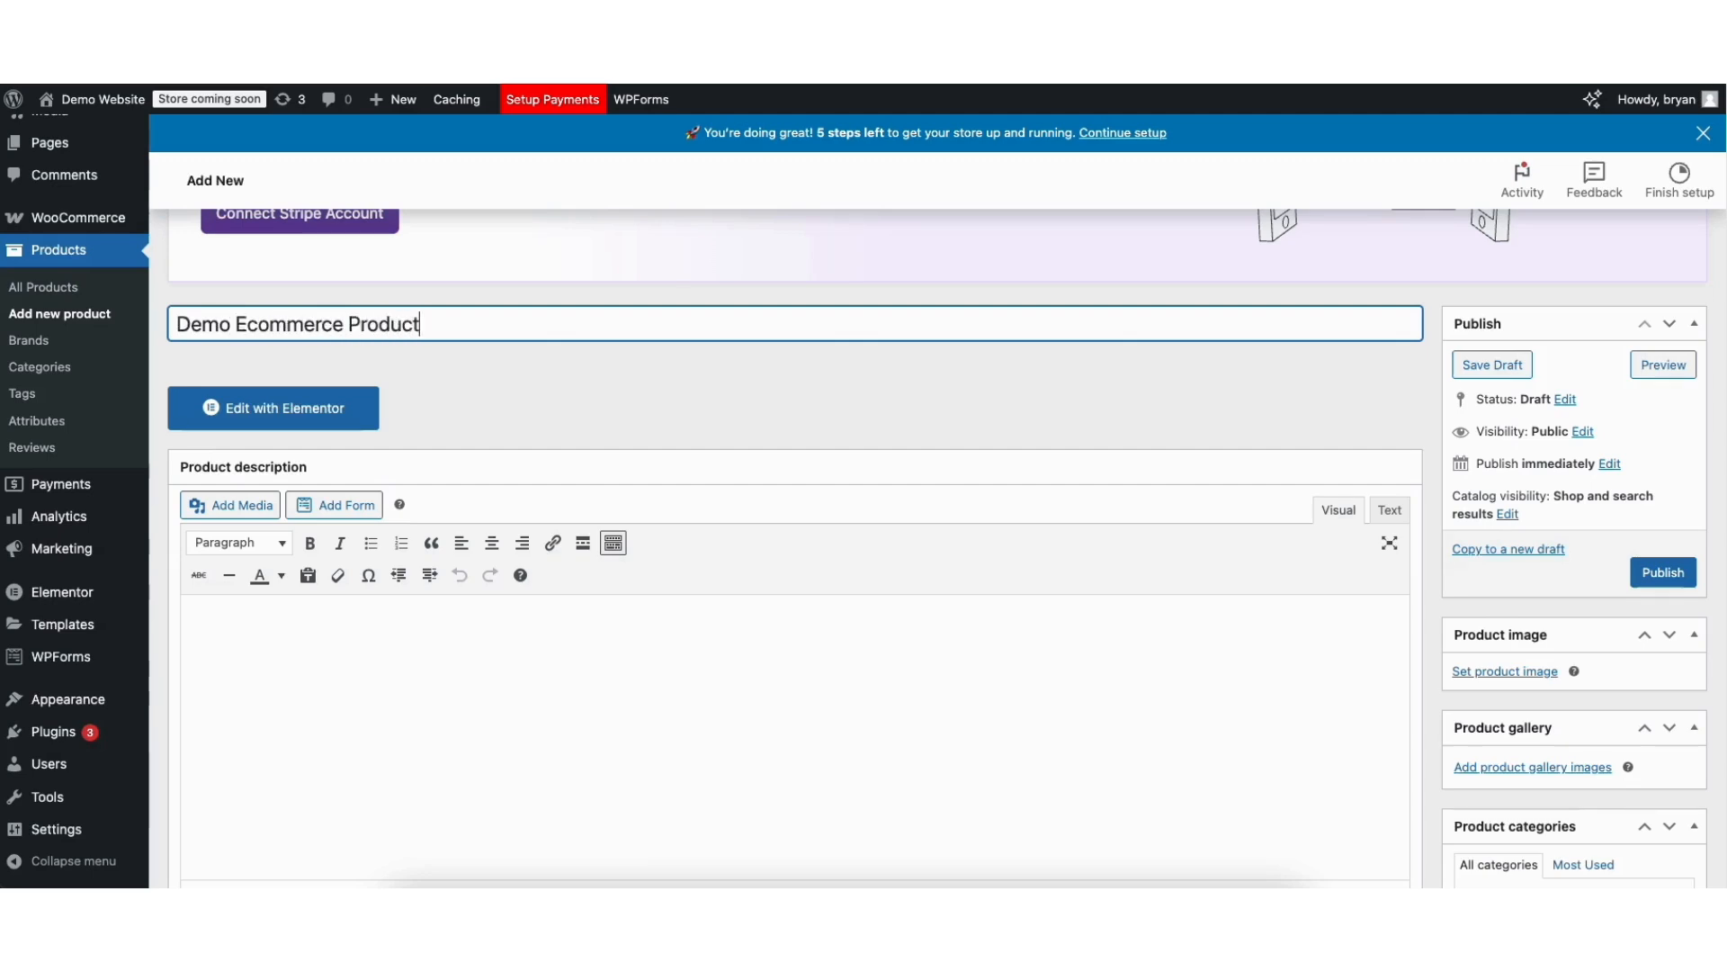
click(234, 615)
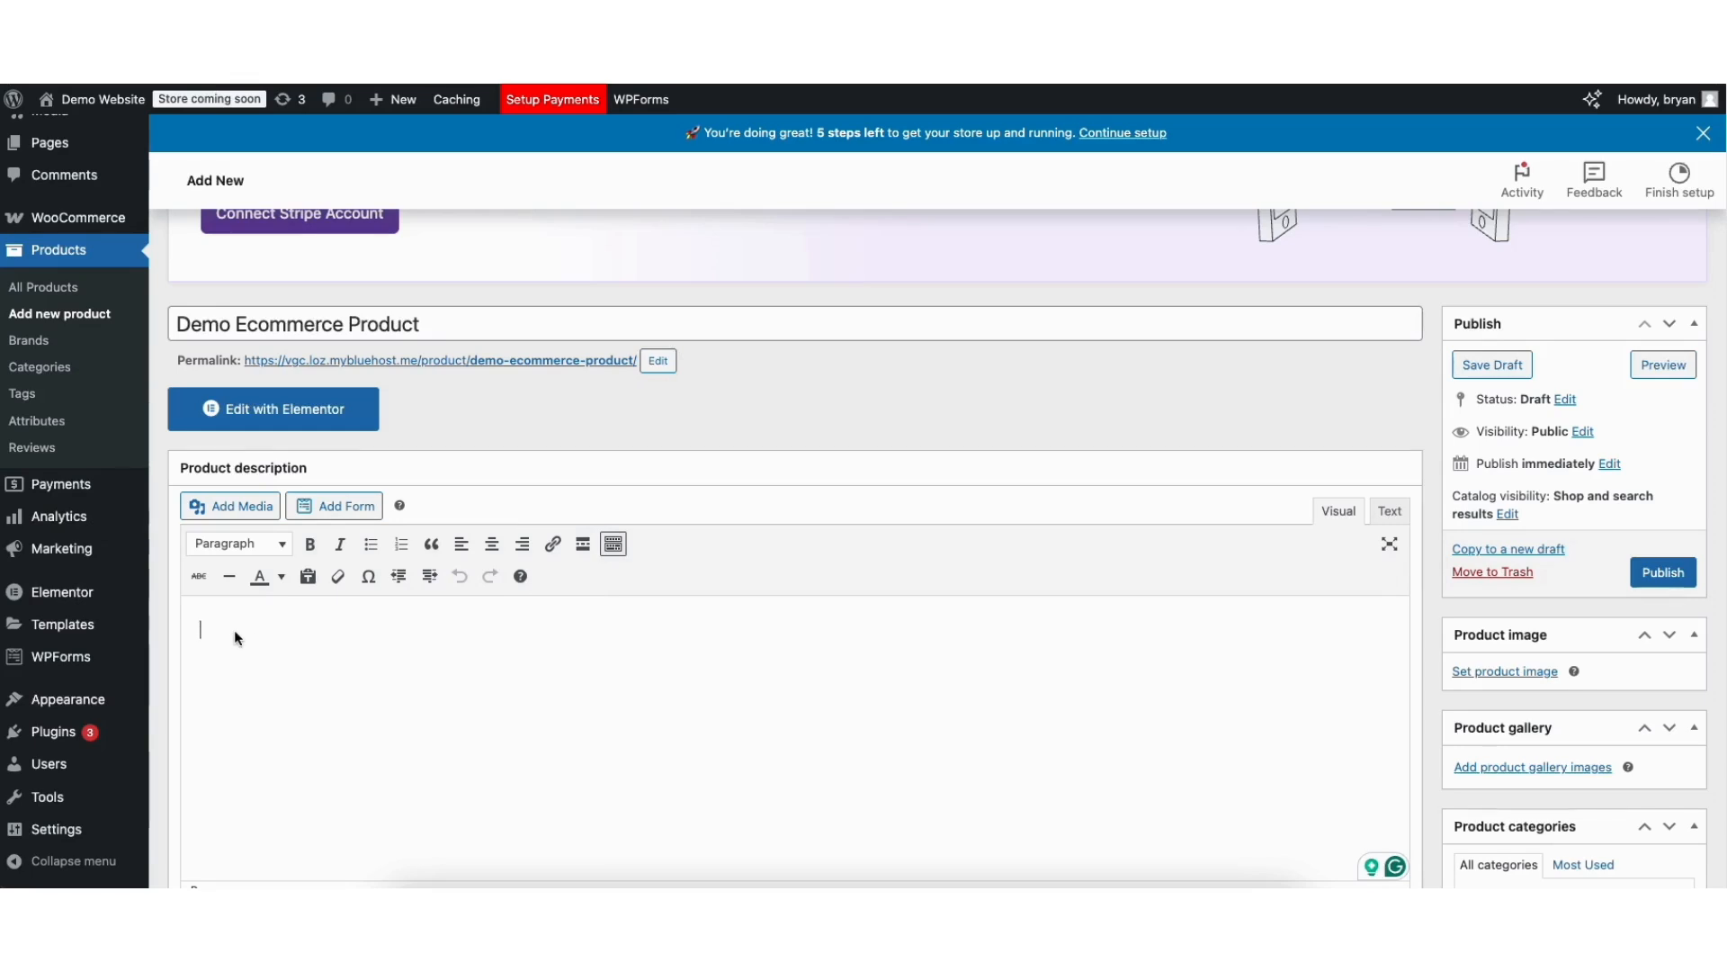
text(Discover the versatility and quality of our Demo E-Commerce Product — designed to meet your everyday needs. Whether you're looking for functionality, durability, or style, this product delivers exceptional performance. Premium Quality: Made from high-grade materials to ensure long-lasting use. Sleek Design: Modern and minimalistic to complement any environment. Multi-Purpose Use: Ideal for a variety of applications, making it a must-have. Easy to Use: User-friendly features ensure a seamless experience. Perfect for personal or professional use, the Demo E-Commerce Product is a reliable solution that guarantees satisfaction. Elevate your lifestyle today!)
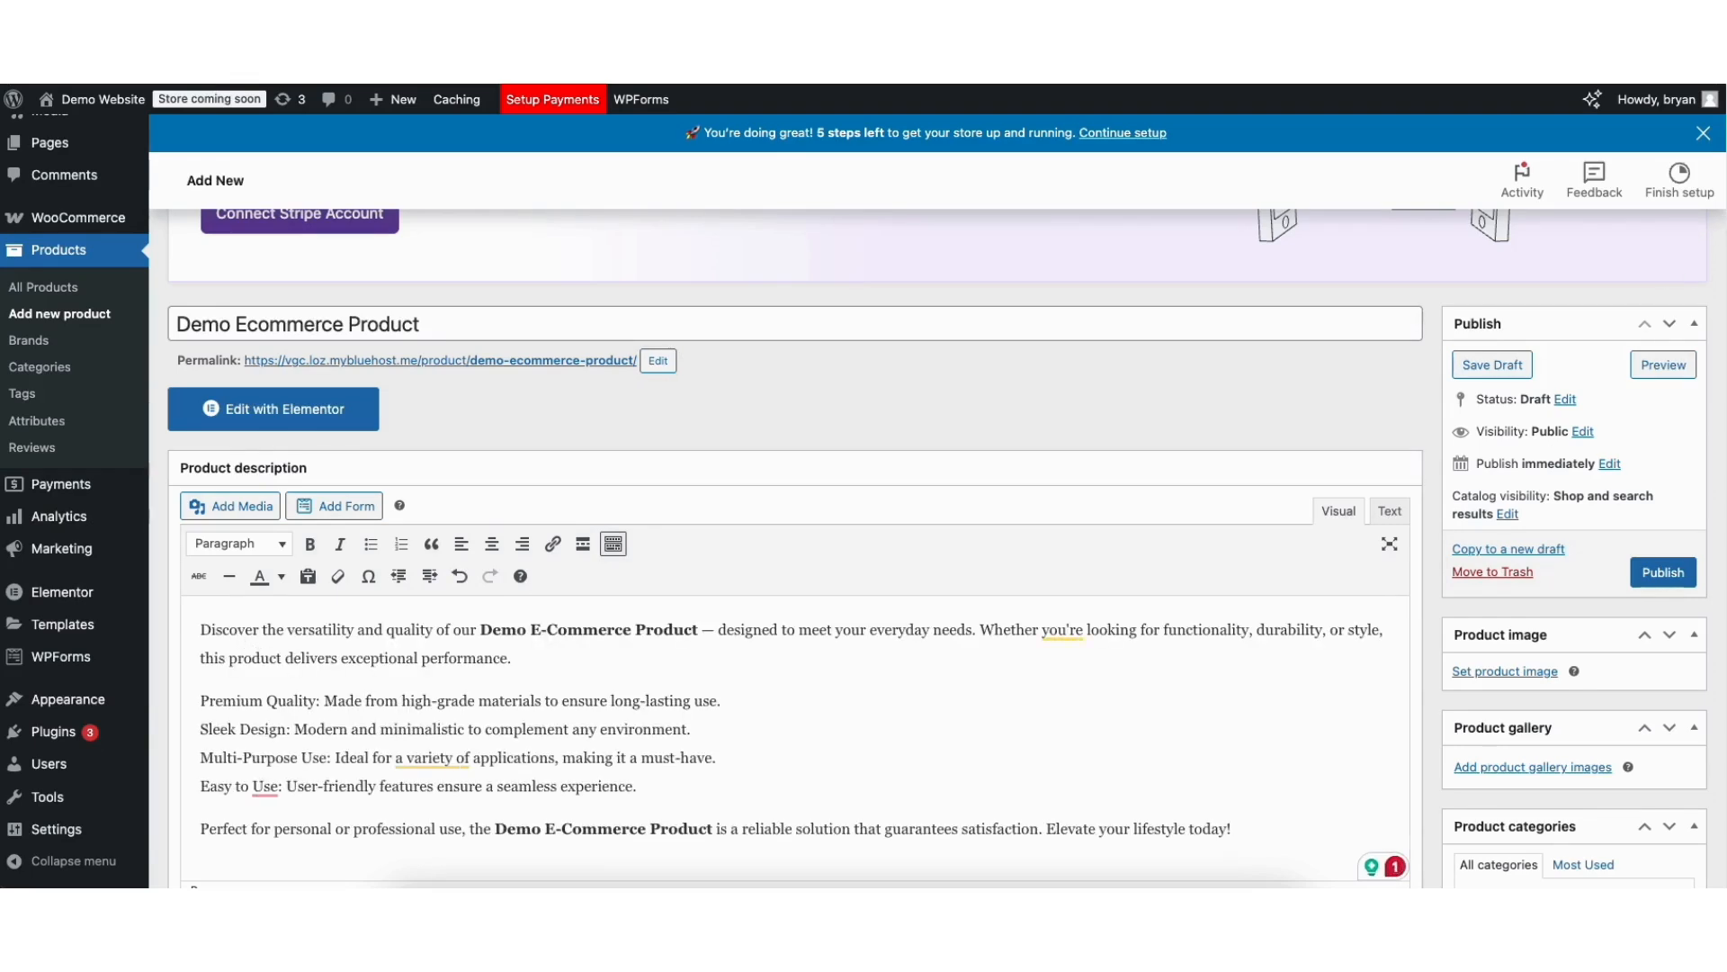
- Set the product image to the violet-blue "thankful" T-shirt picture, tshirt1-2.jpg, from the media library
scroll(1549, 468, down, 2)
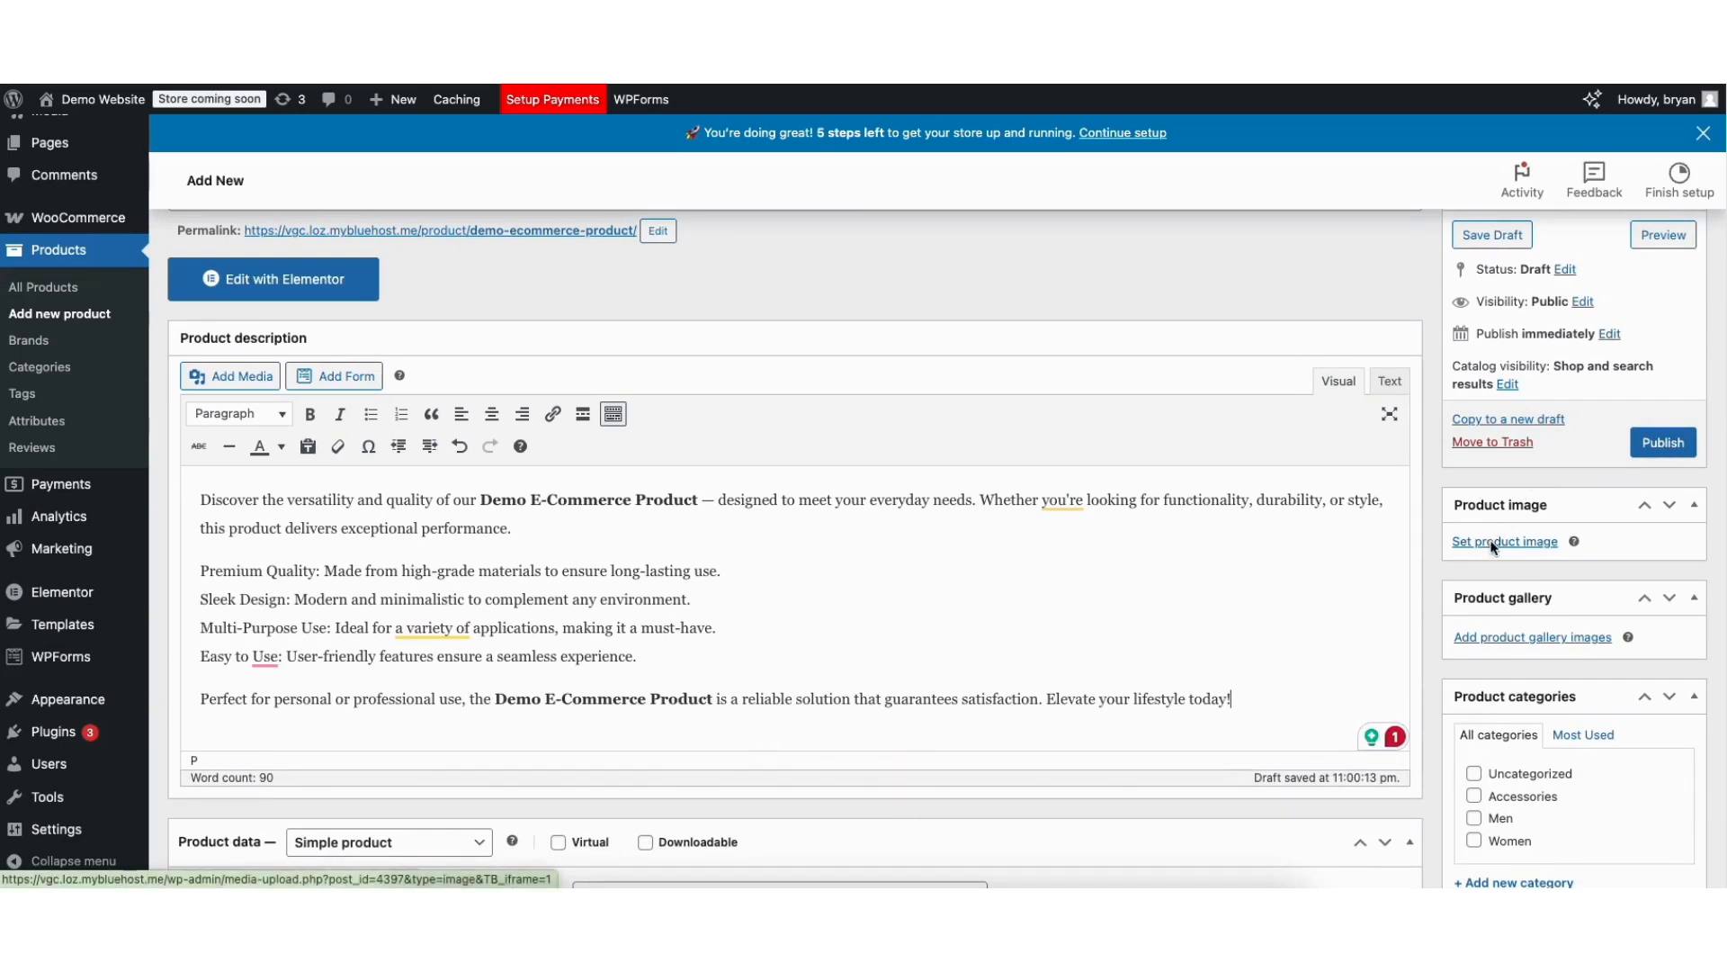
click(1492, 544)
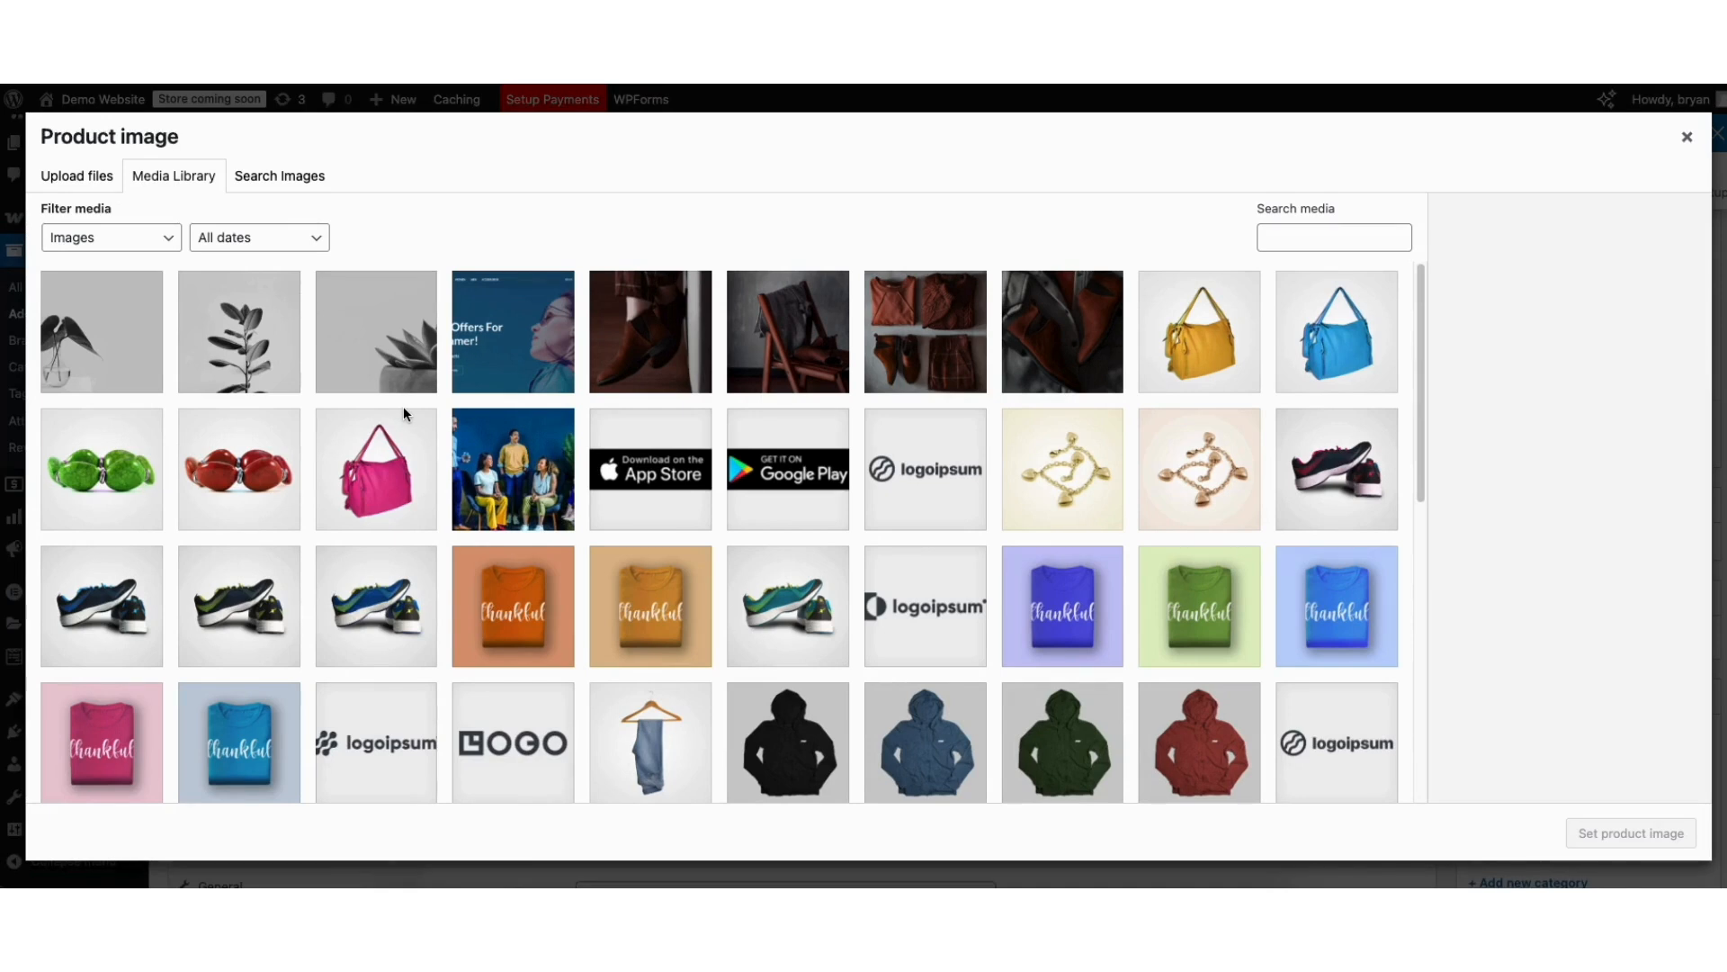
click(56, 175)
click(159, 175)
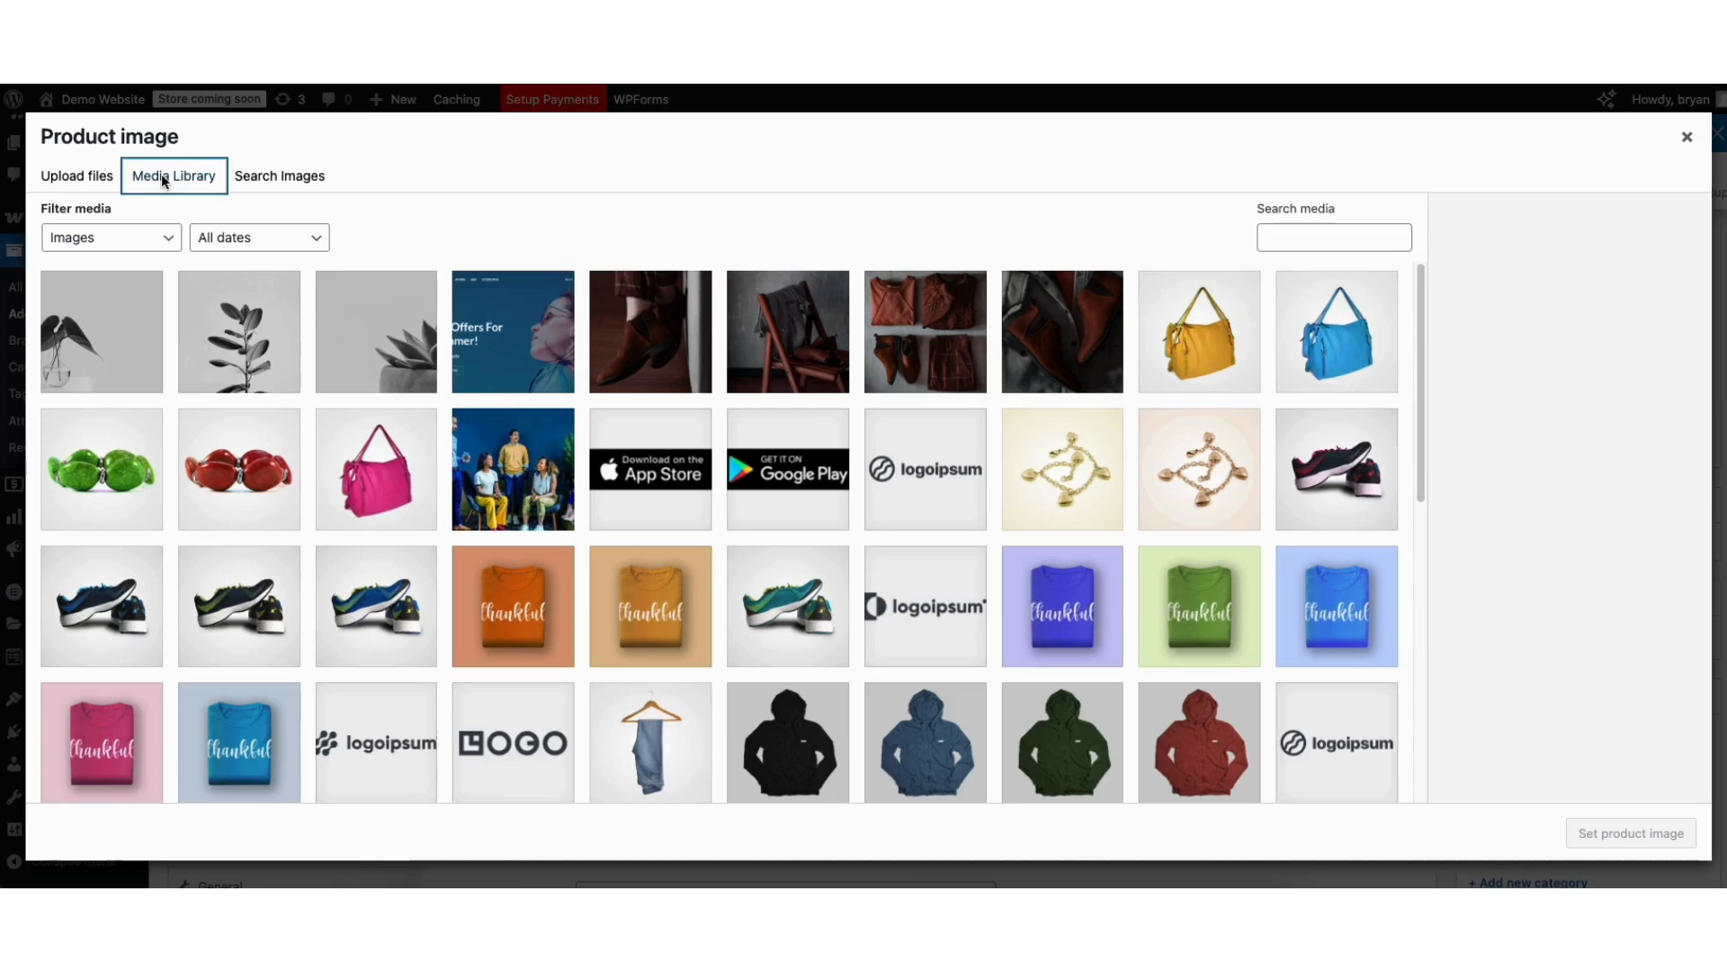
click(1039, 601)
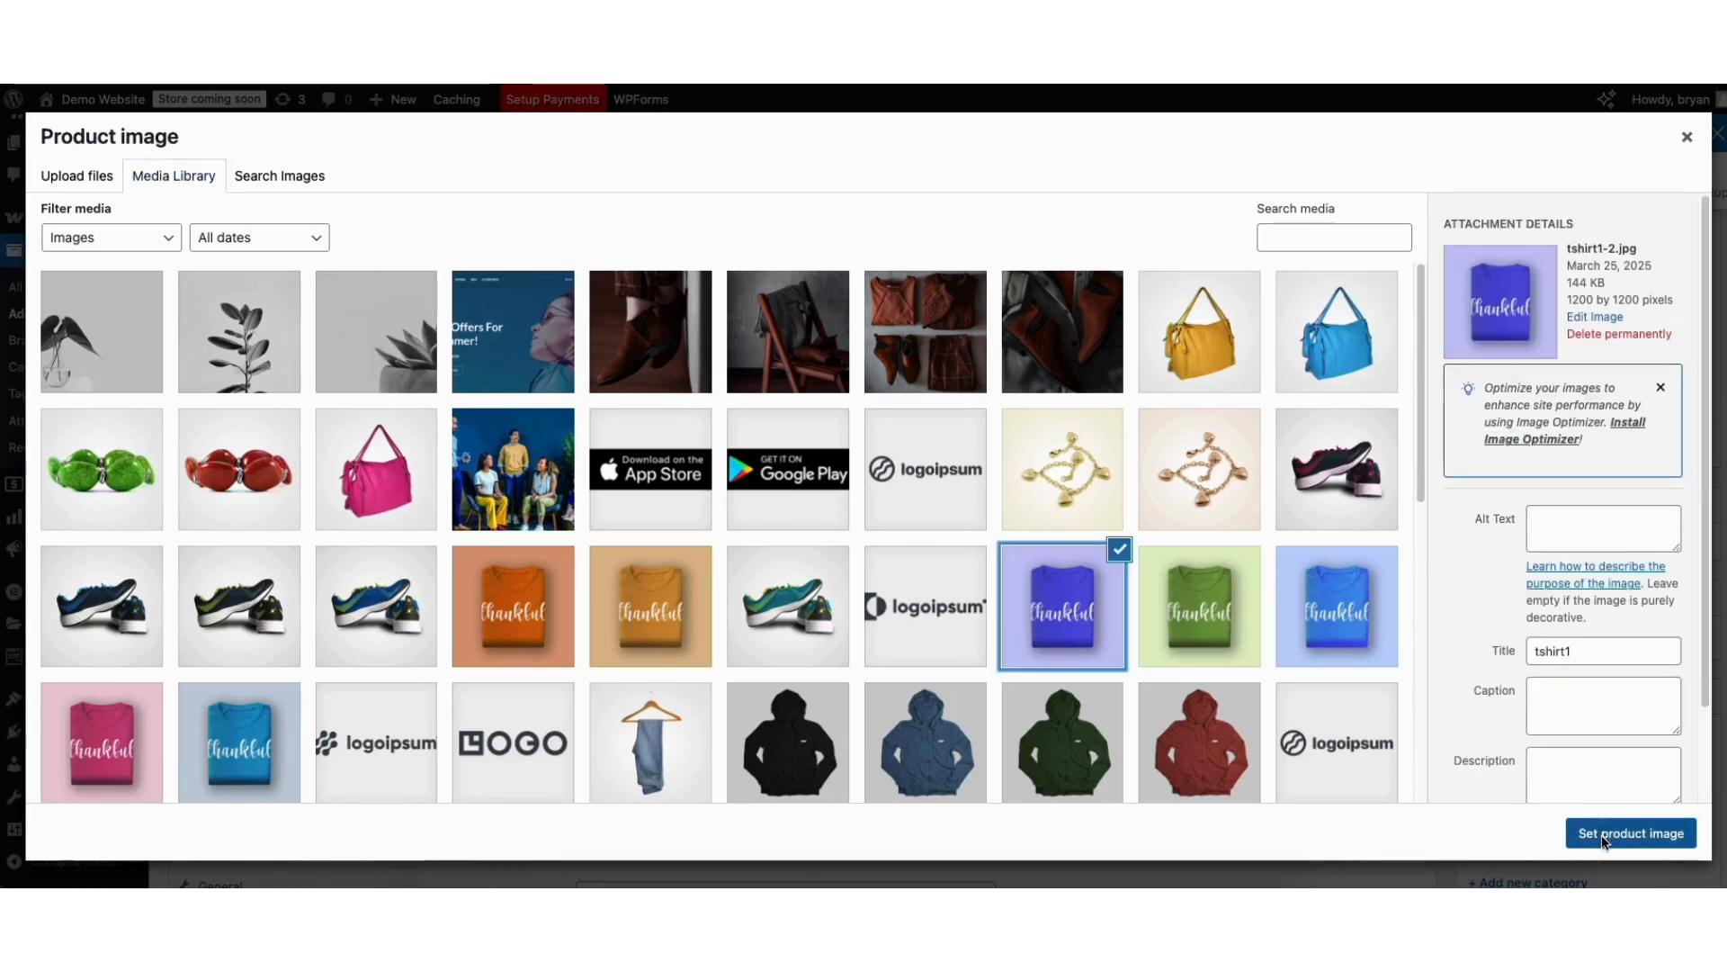
click(1631, 833)
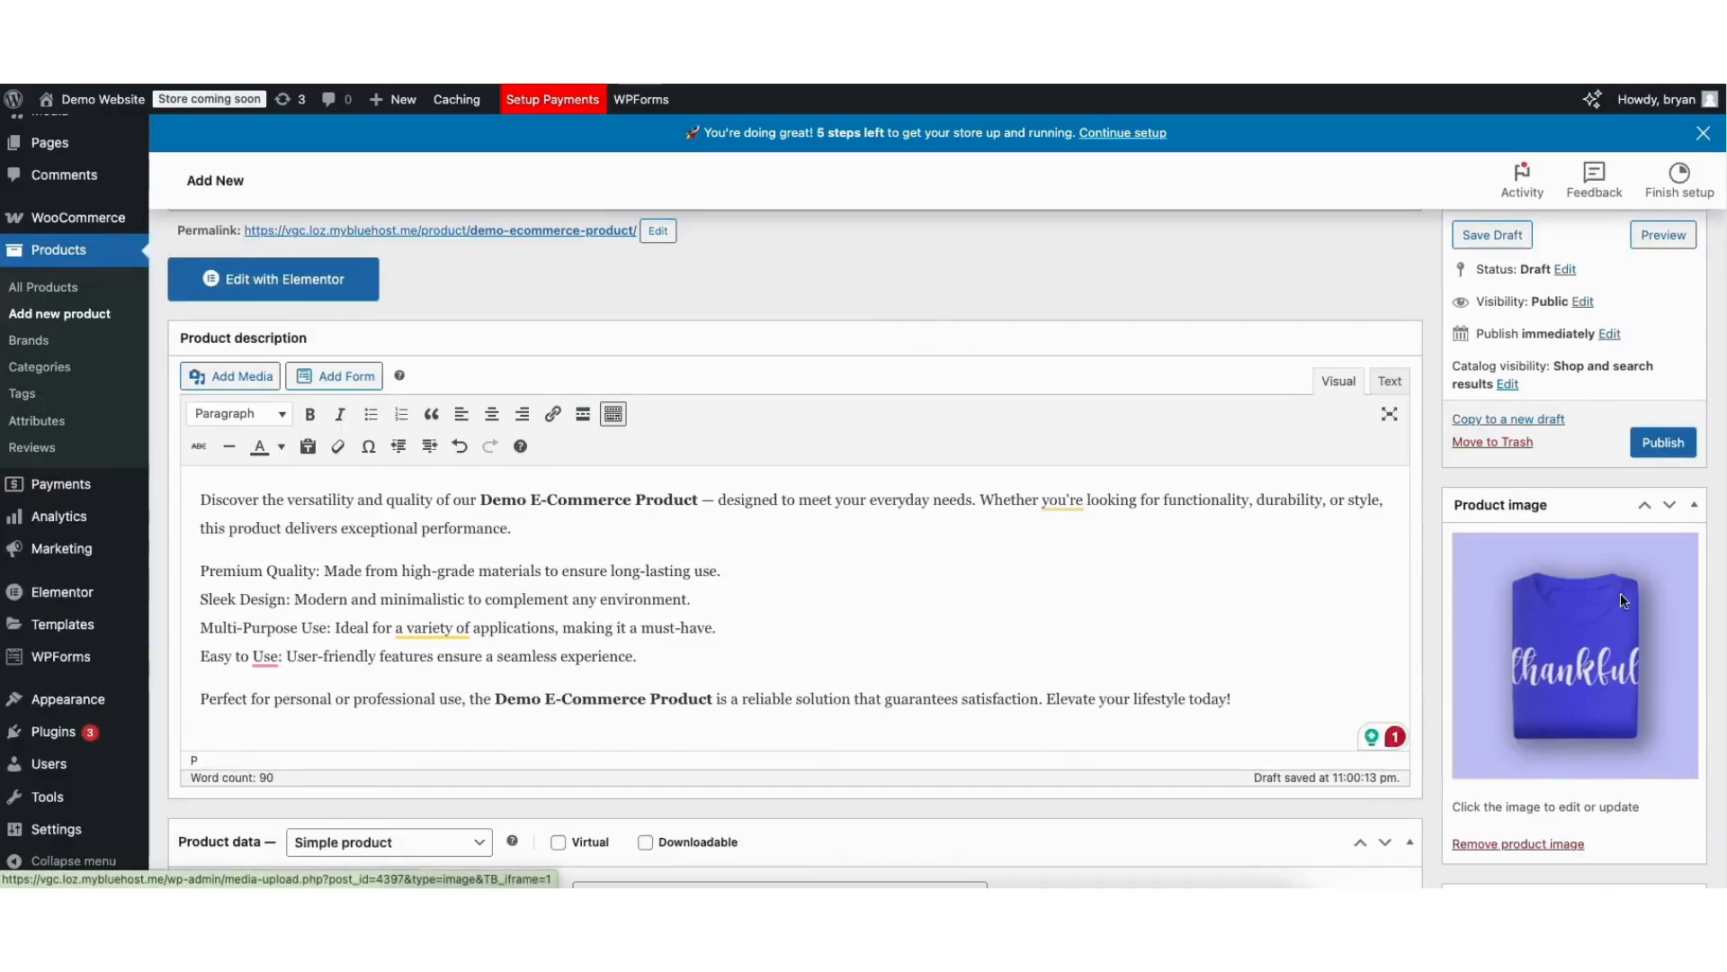
- Add the tan and green "thankful" T-shirt pictures, tshirt6-2.jpg and tshirt5-2.jpg, to the product gallery
scroll(1603, 613, down, 2)
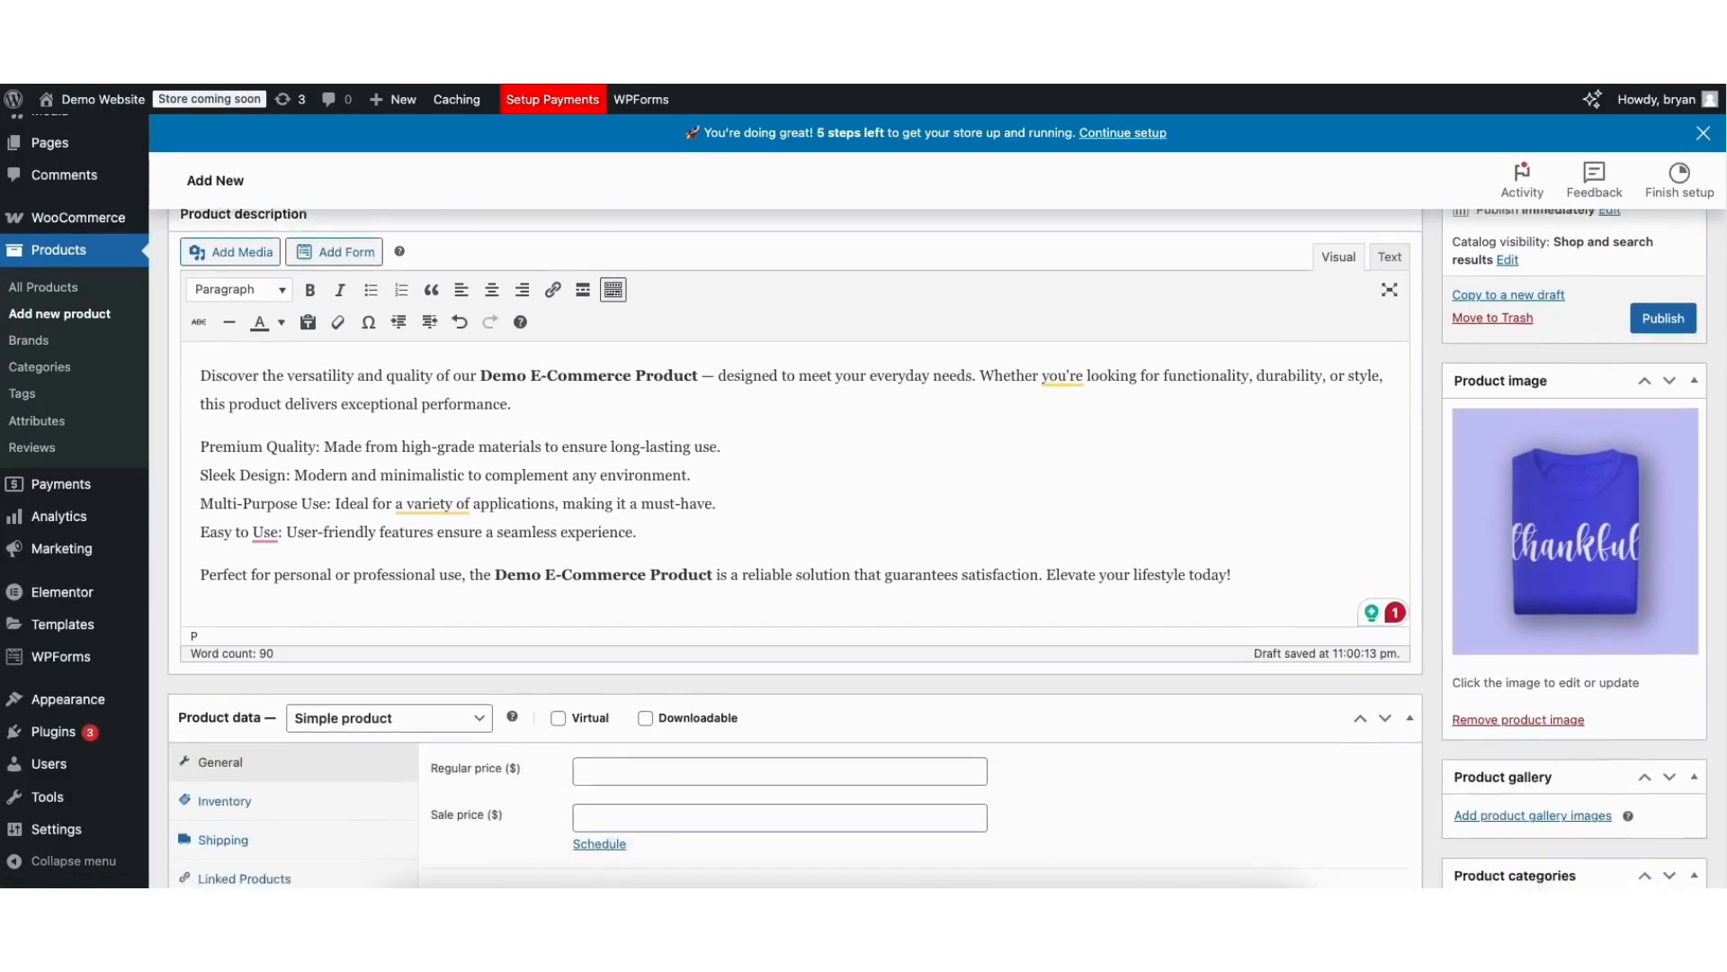
scroll(1603, 613, down, 4)
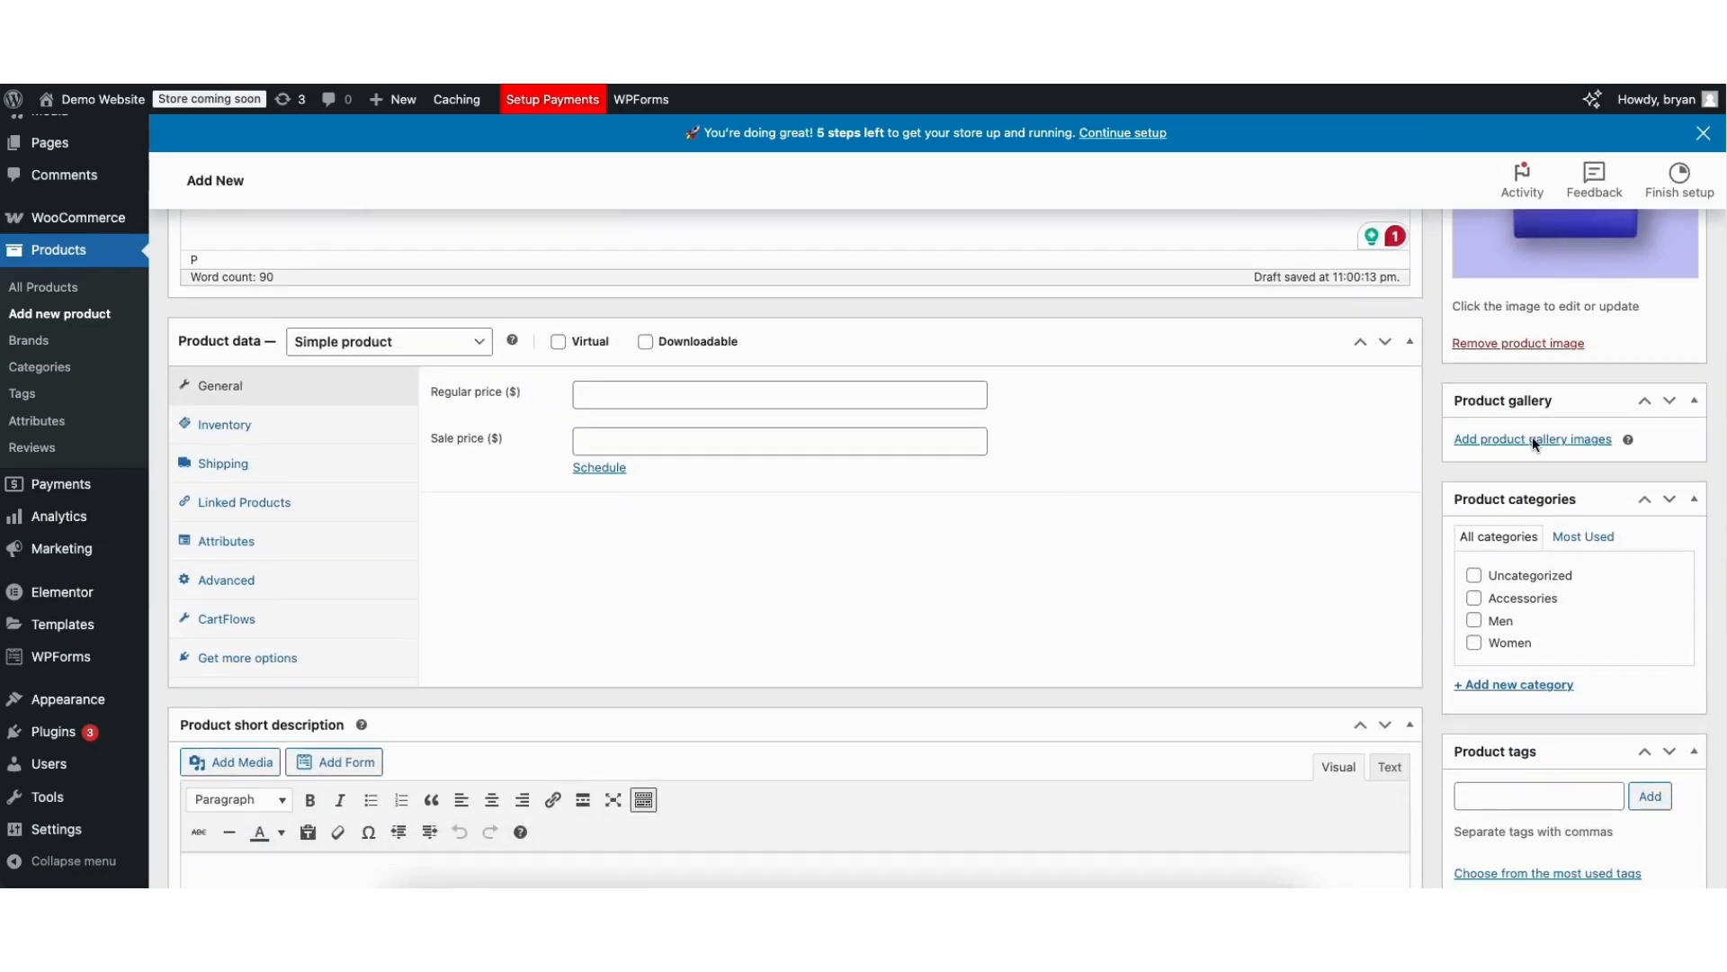
click(1530, 440)
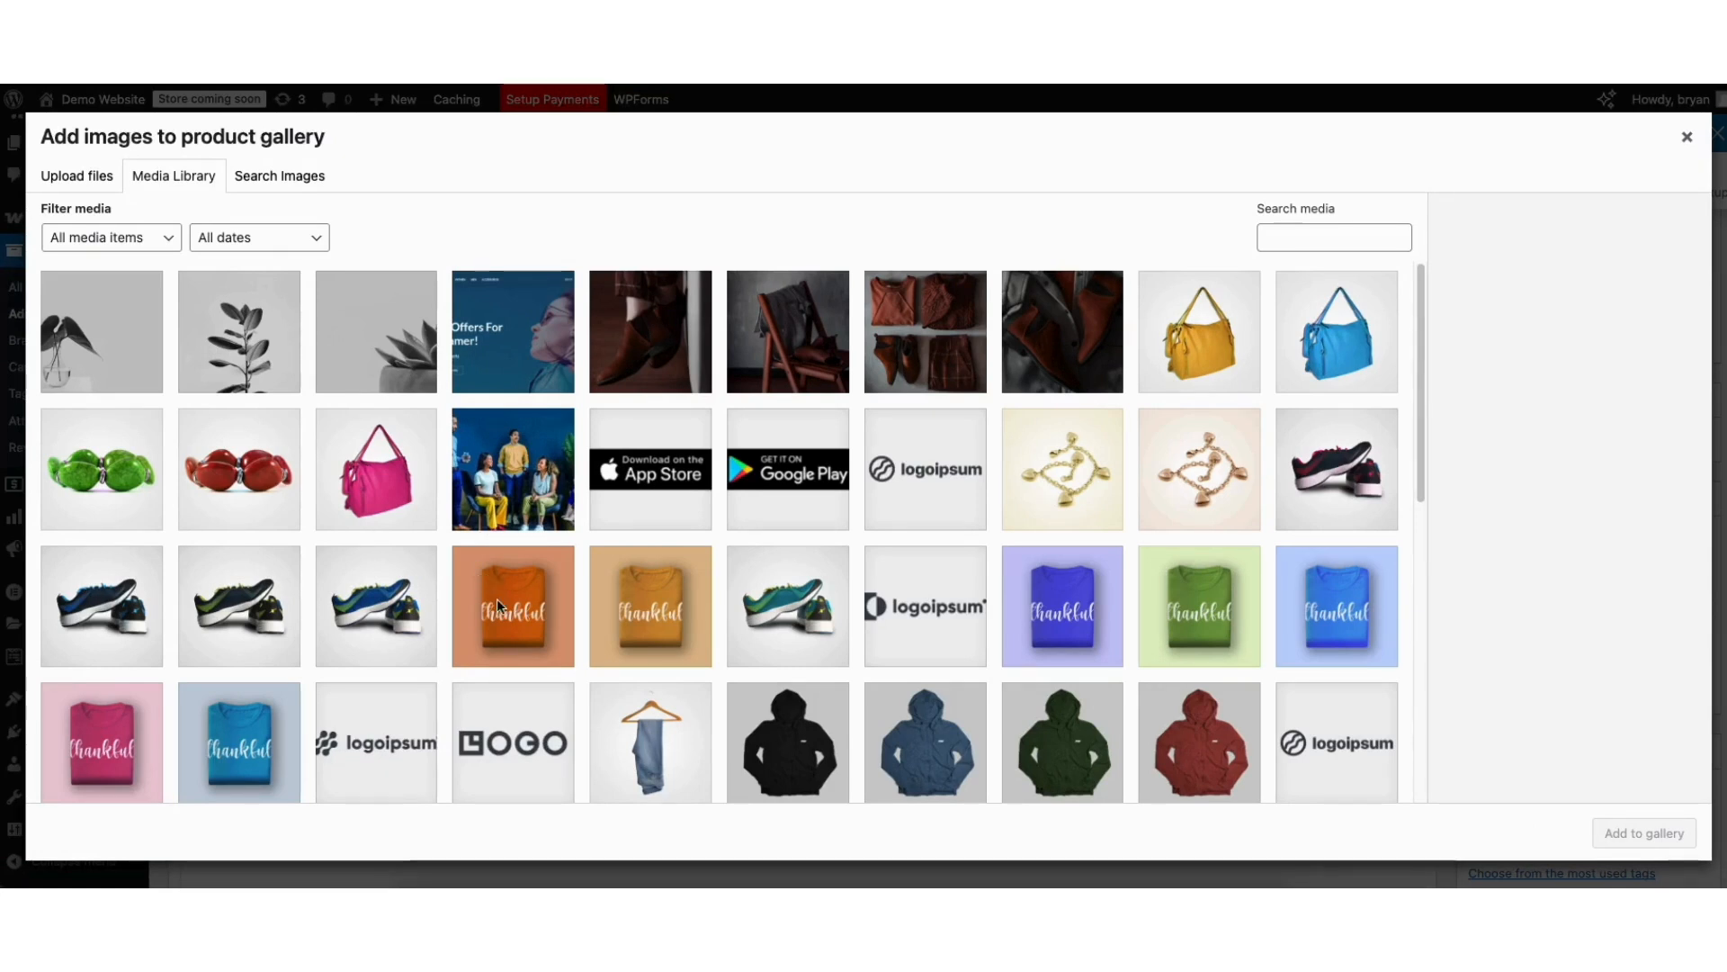
click(158, 173)
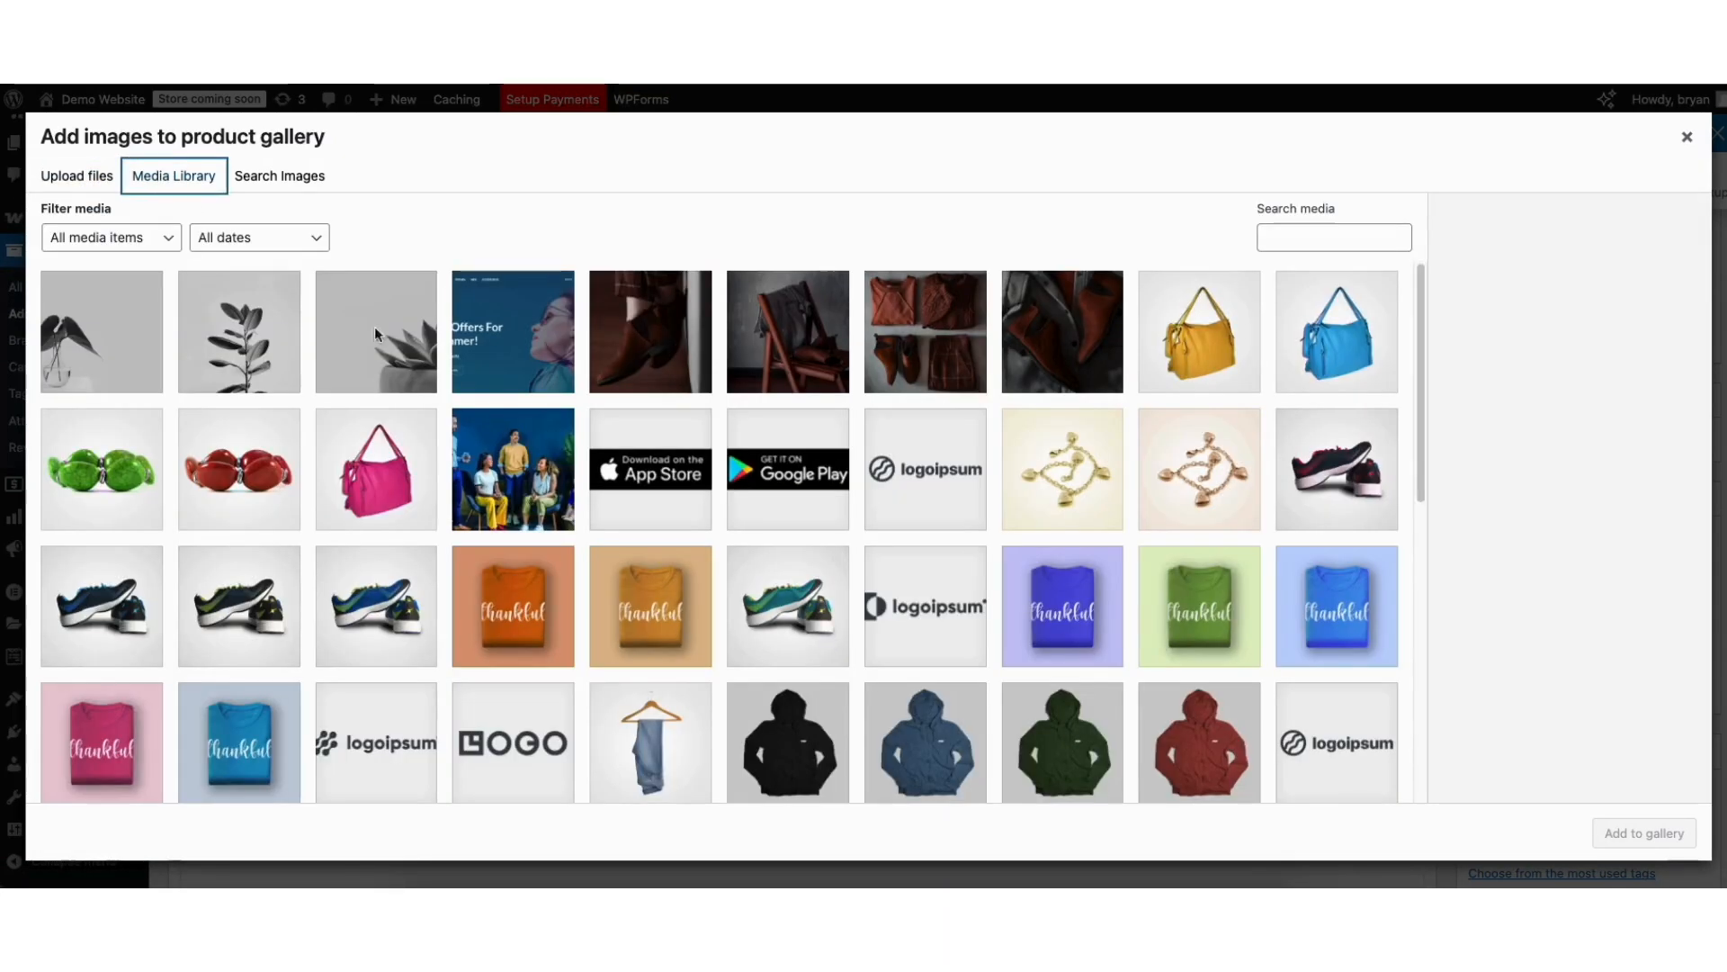
click(651, 605)
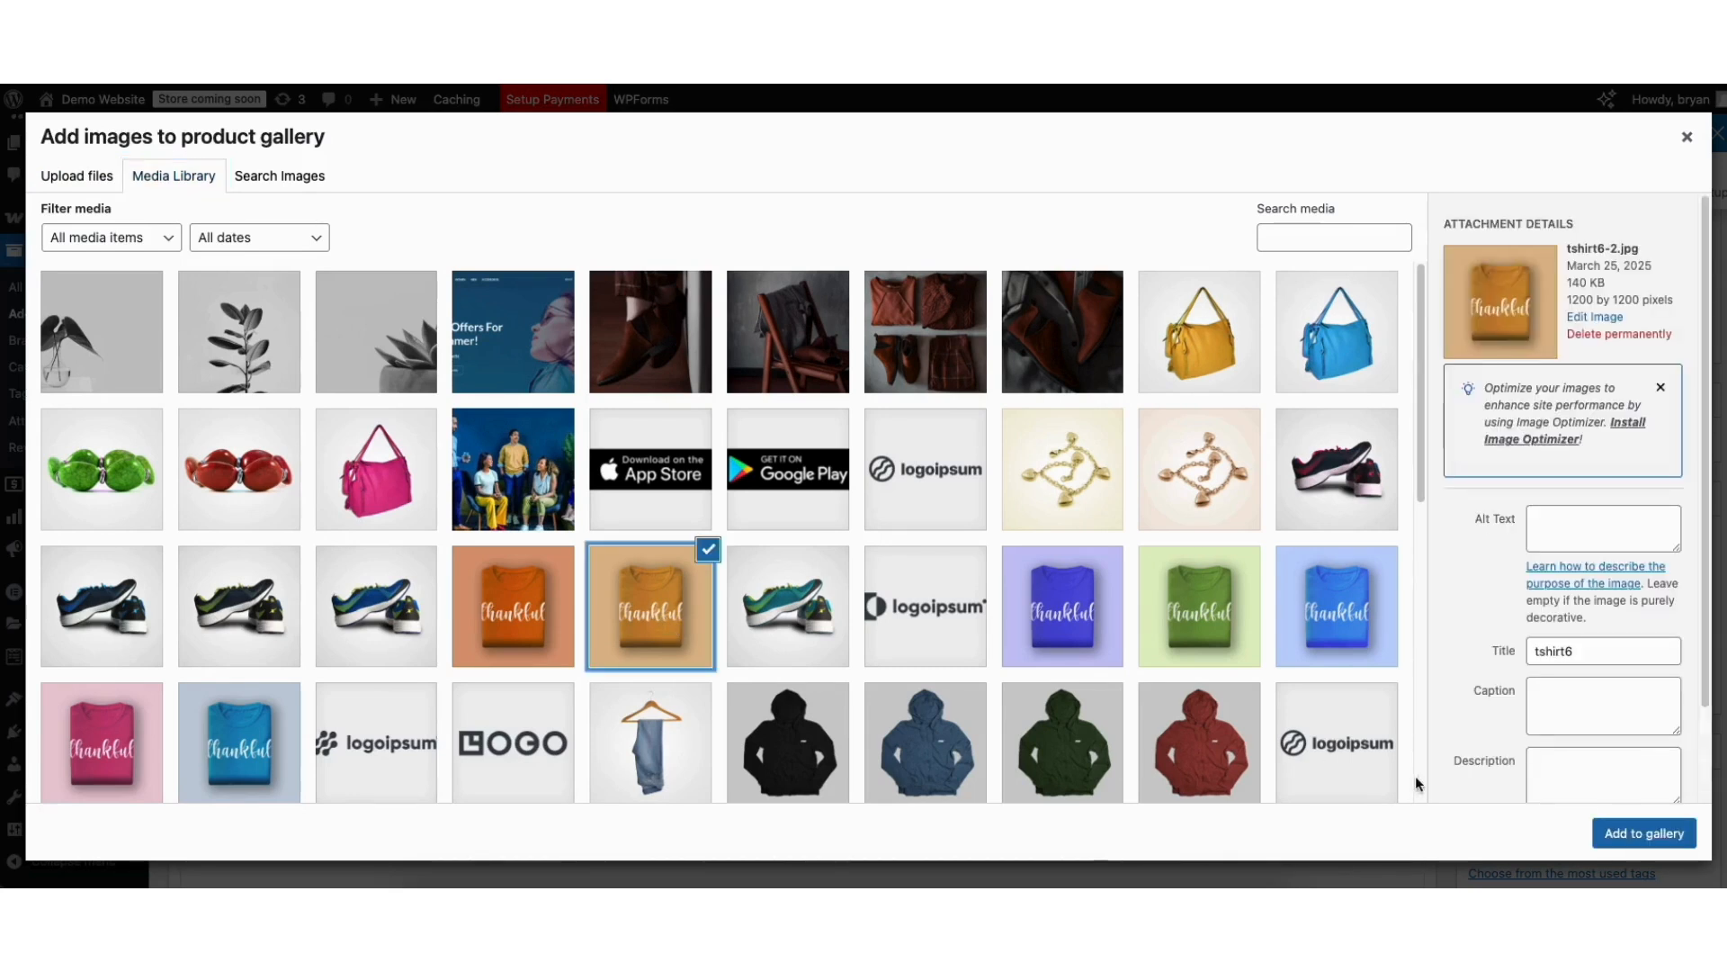
click(1623, 836)
mouse_move(1471, 490)
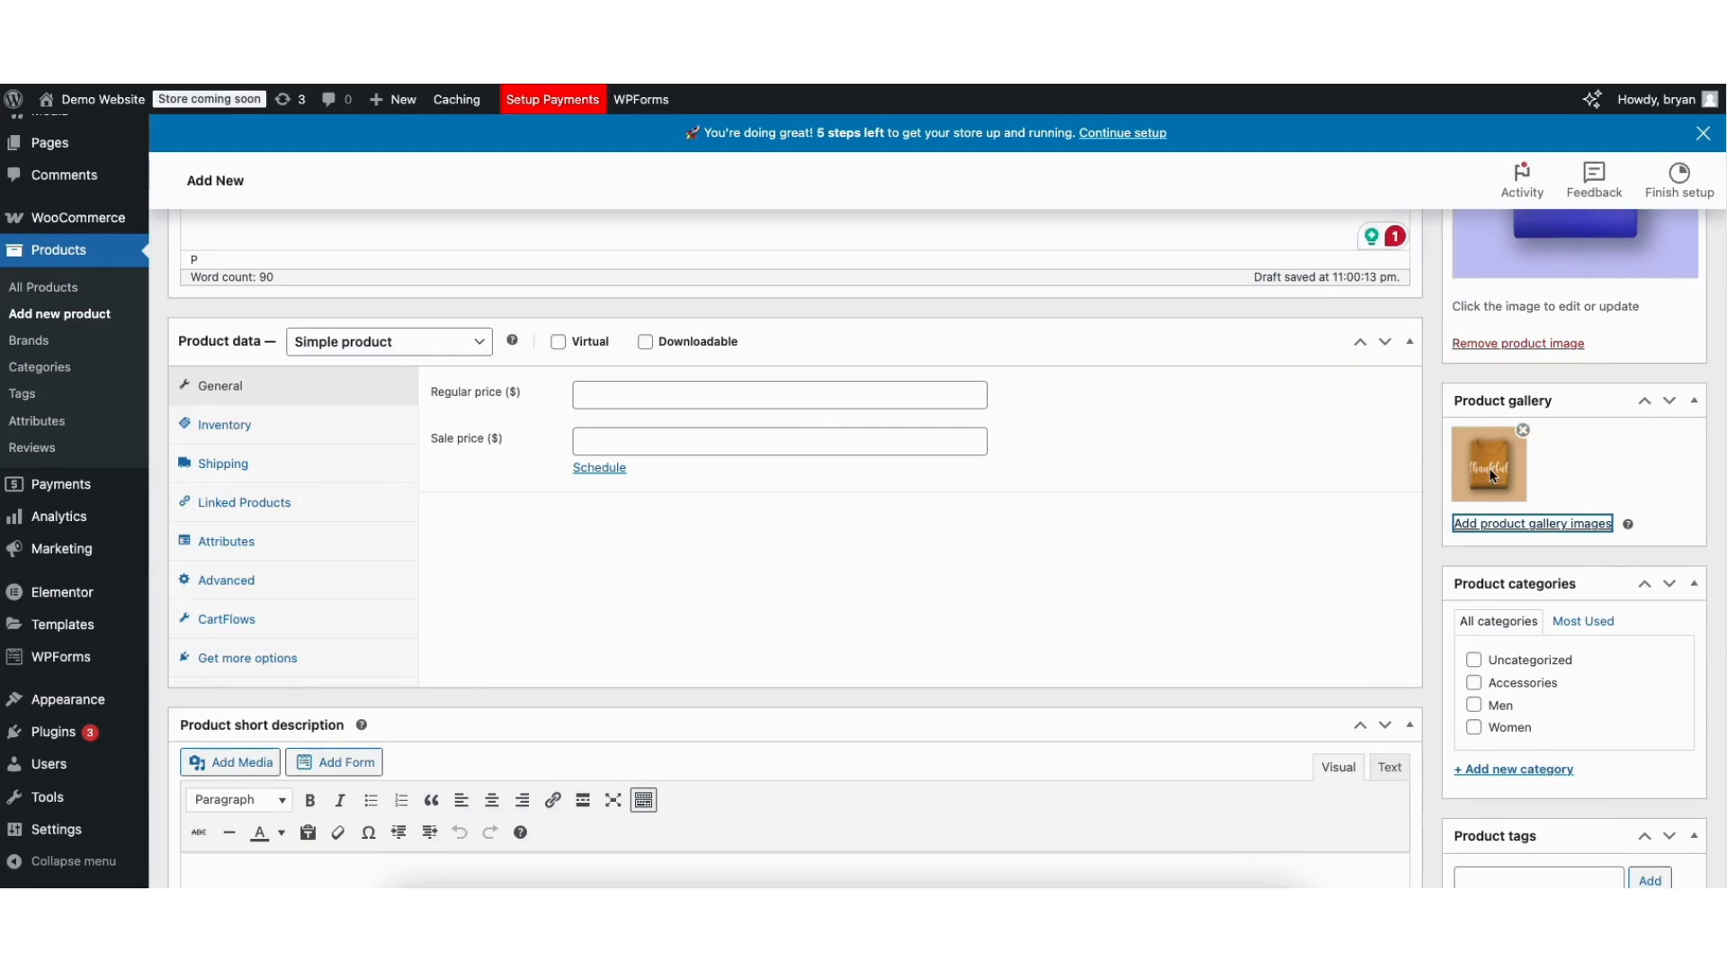
click(1496, 529)
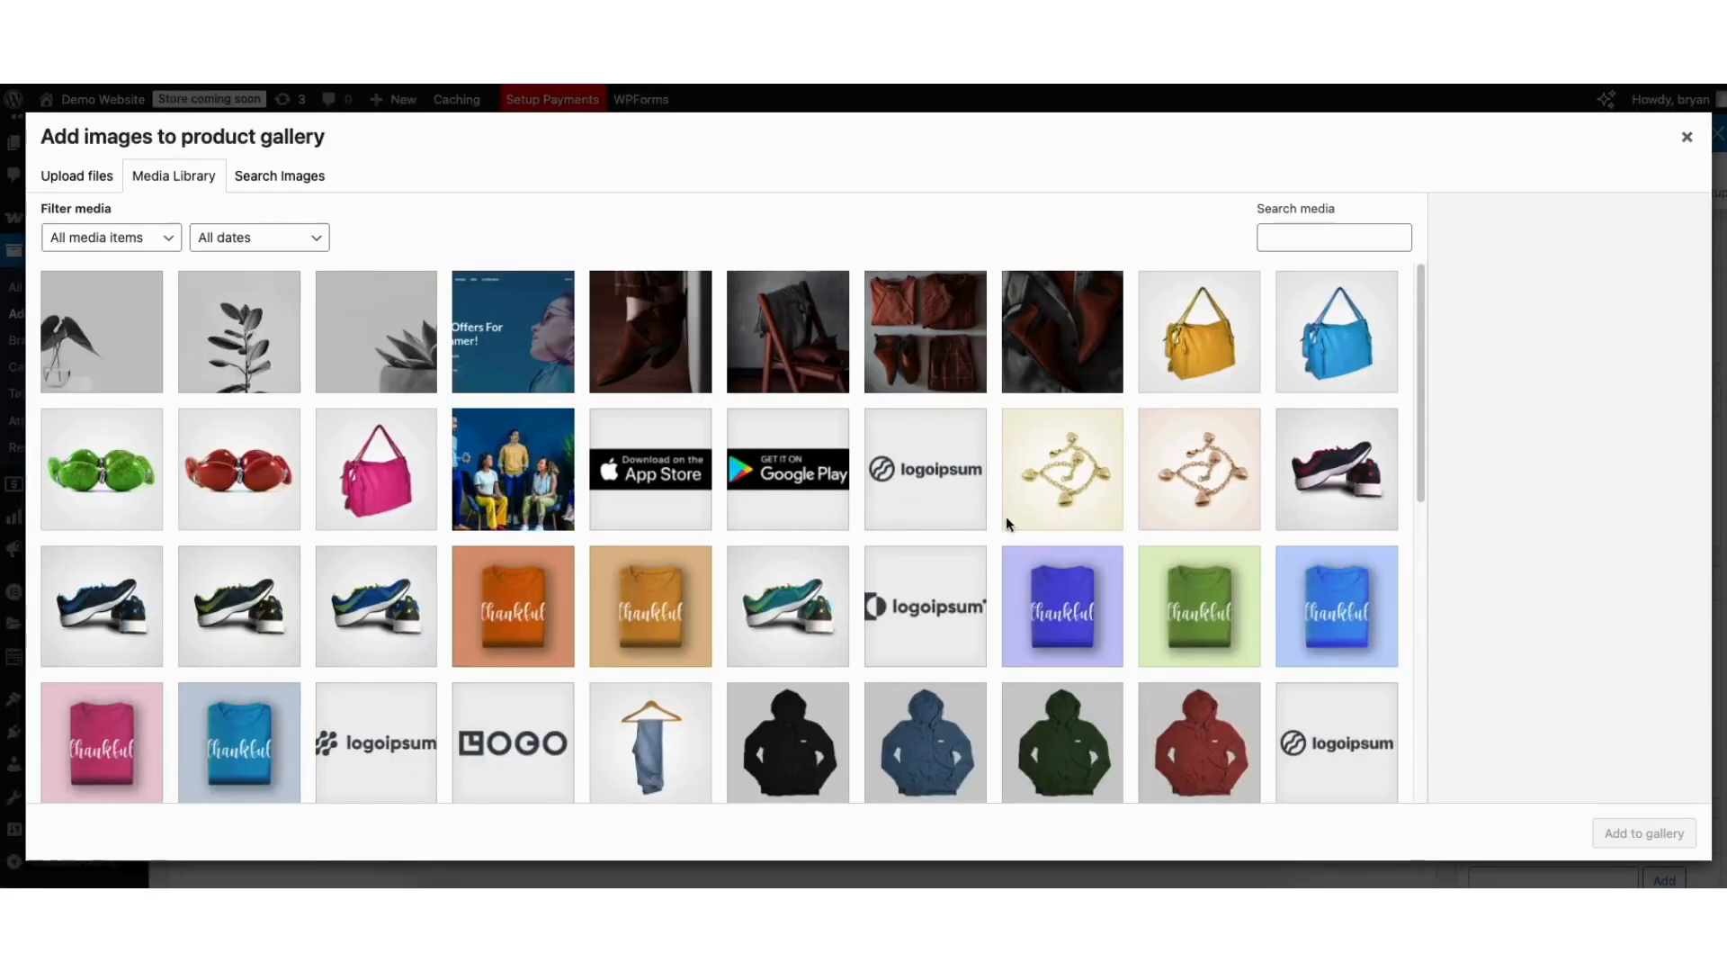
click(1193, 611)
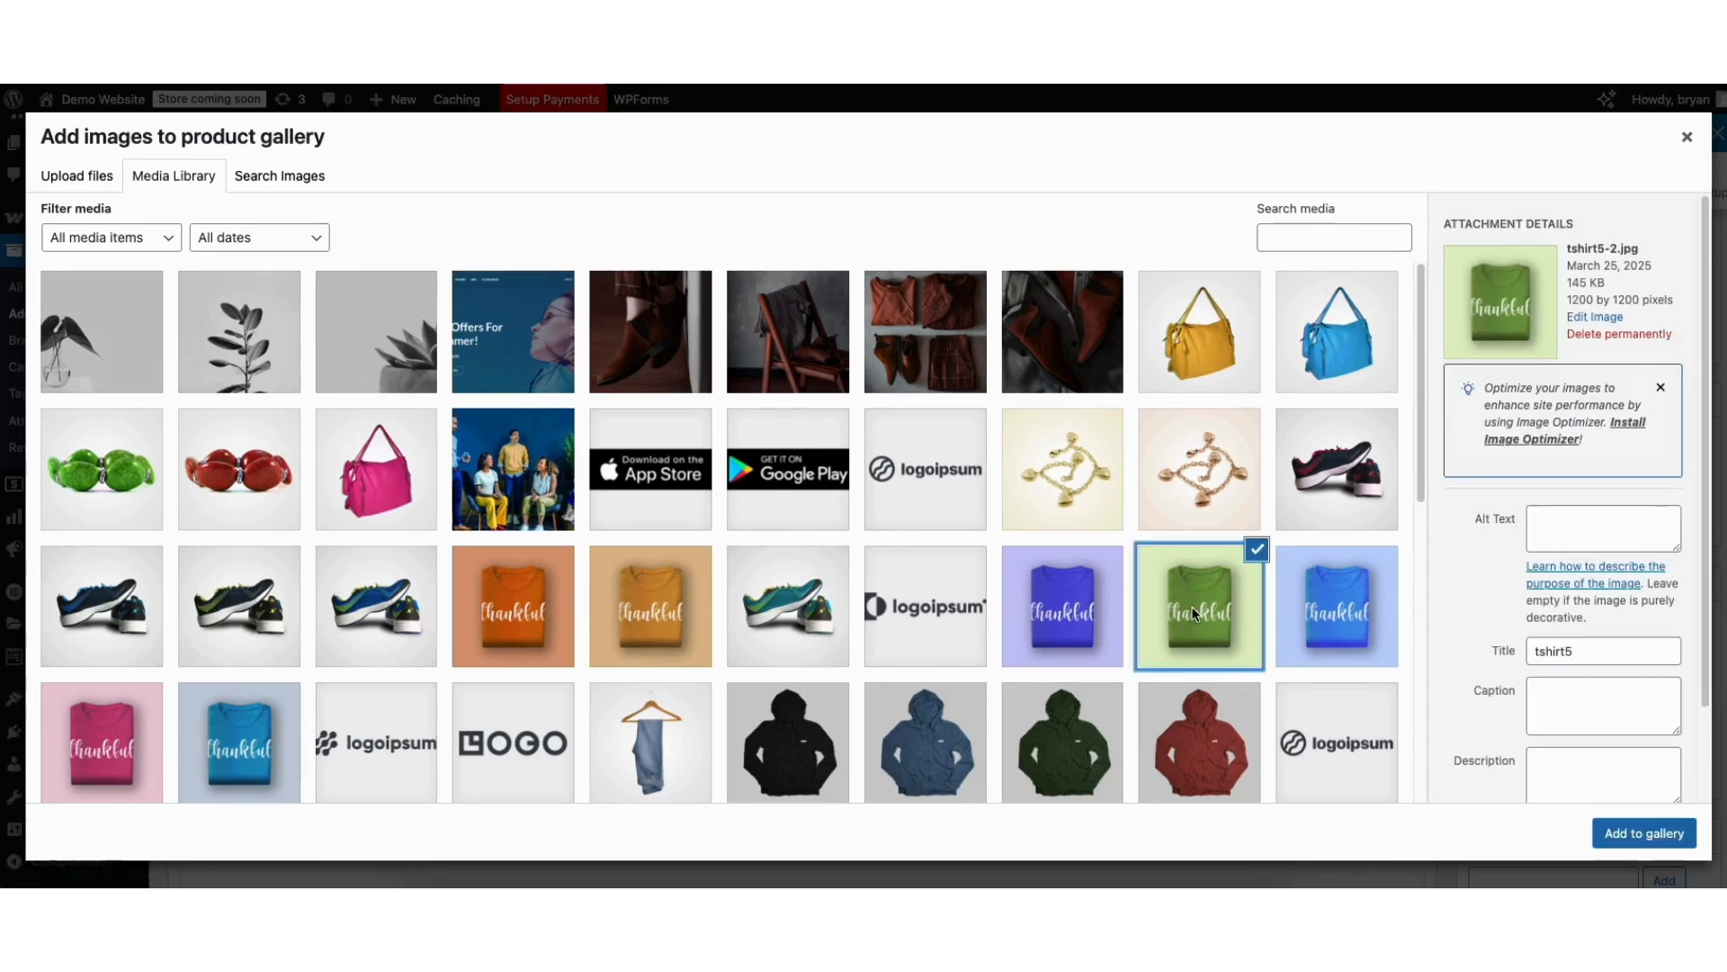
click(1639, 835)
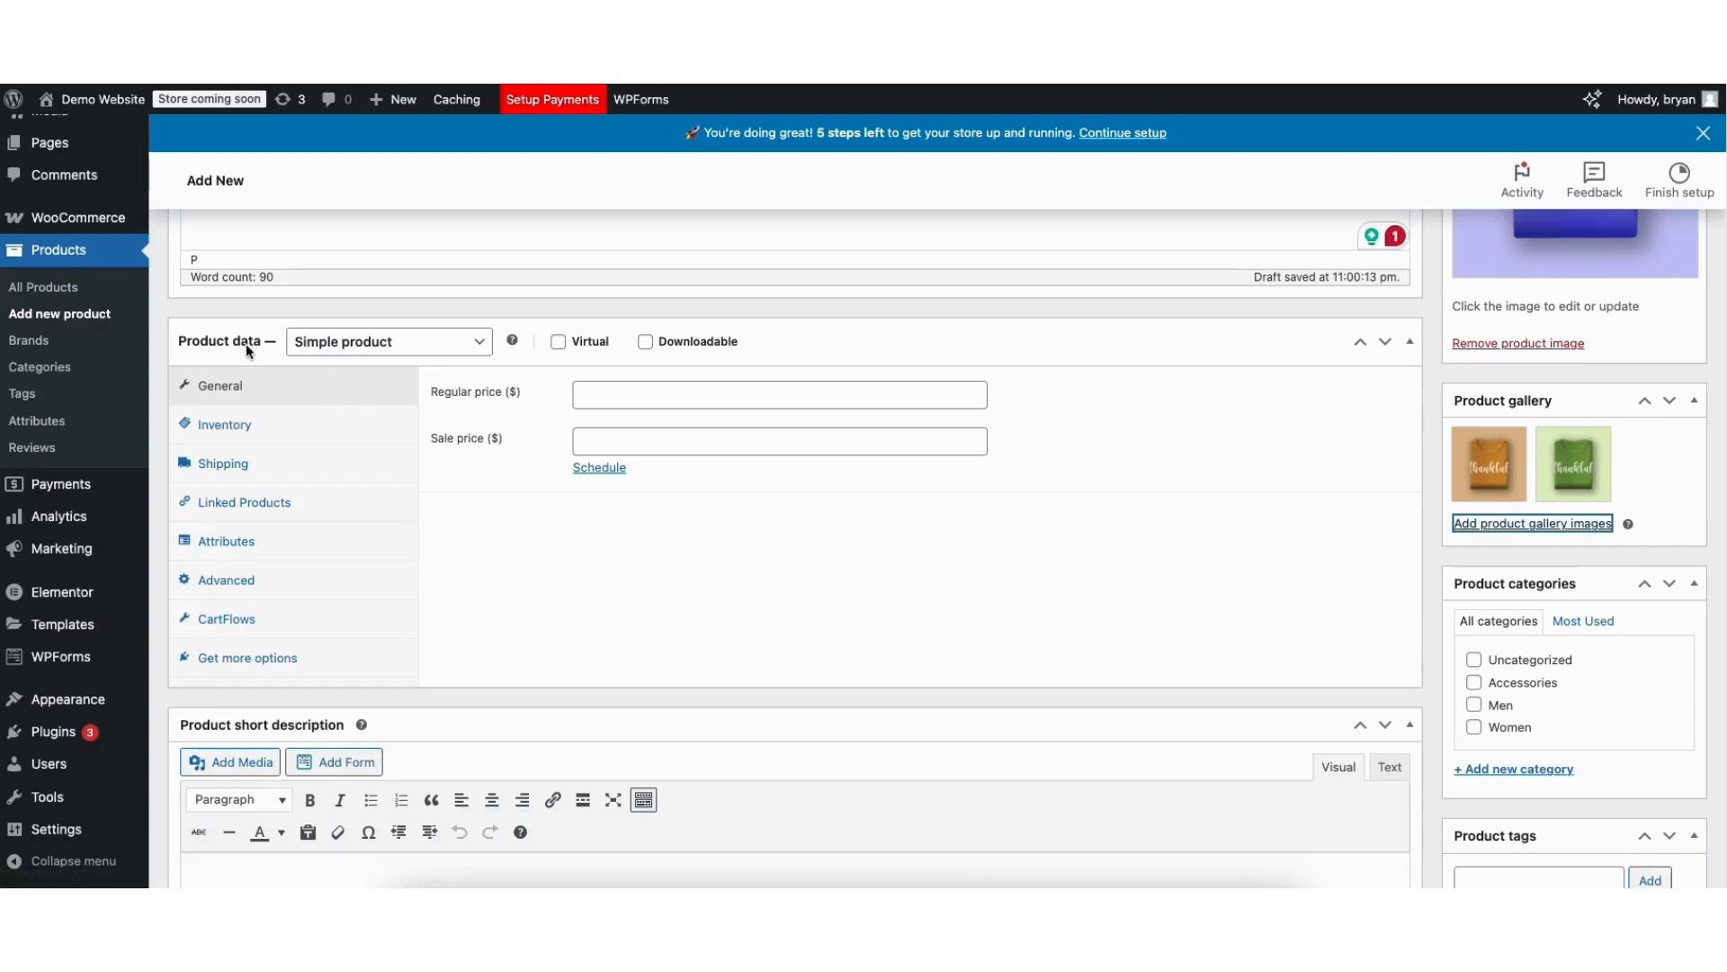
- Review the available product types, keep Simple product, and mark the product as downloadable
click(394, 342)
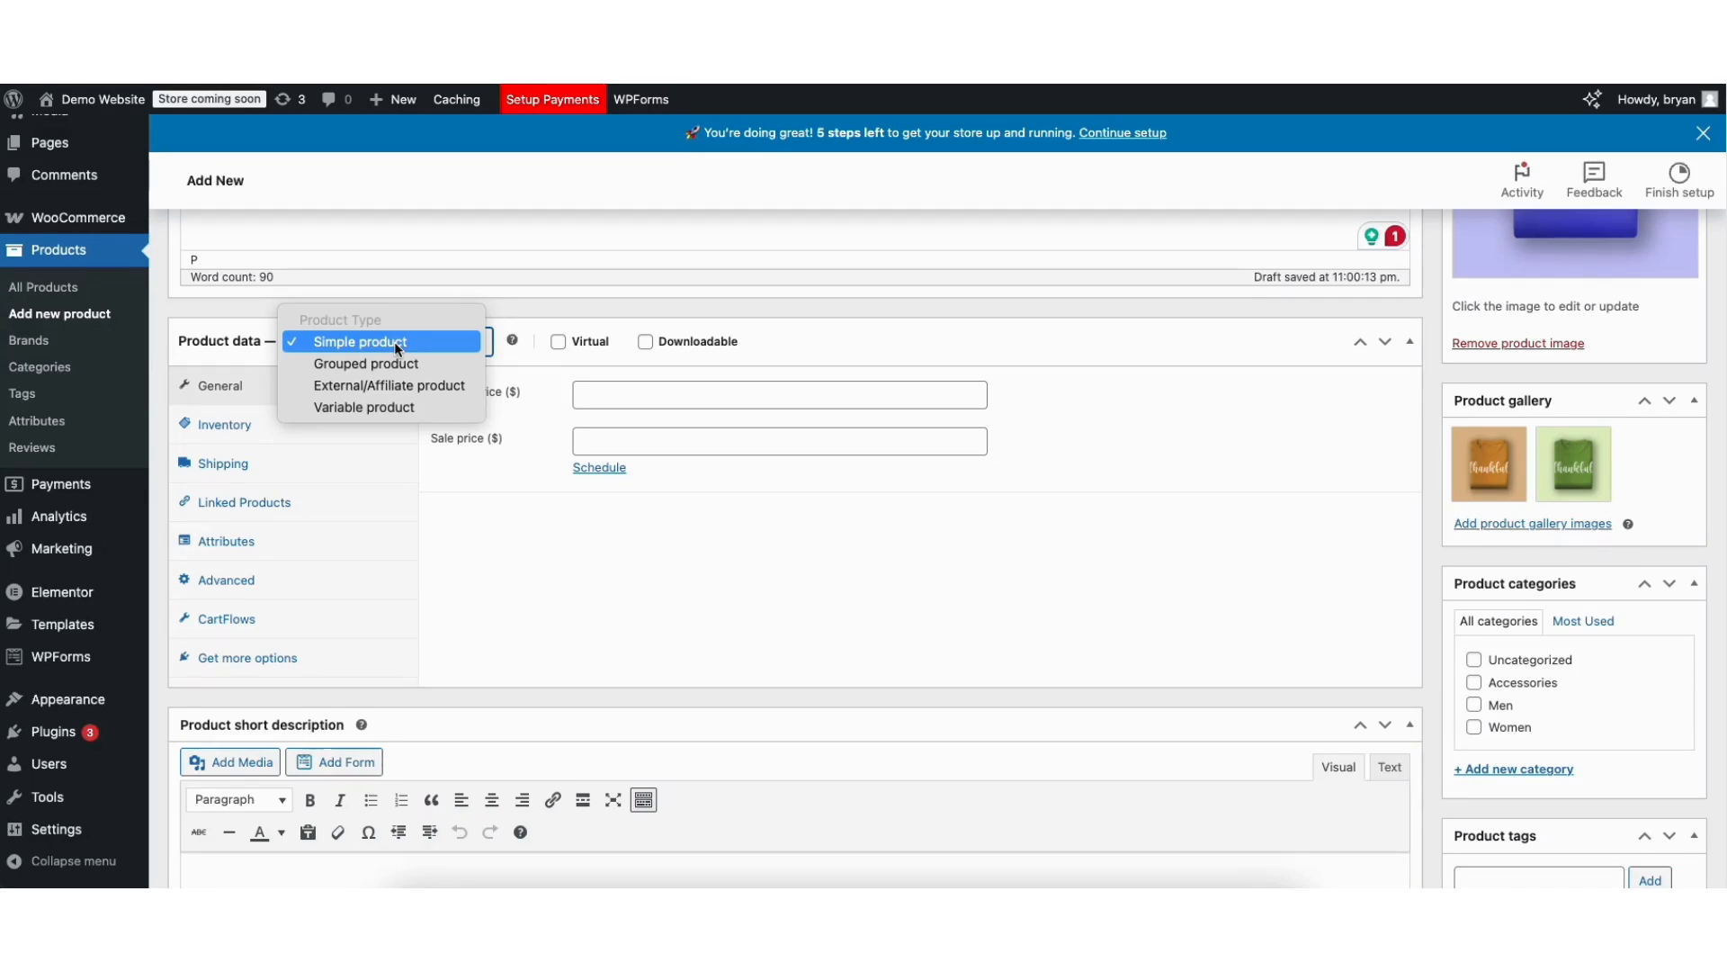
click(394, 342)
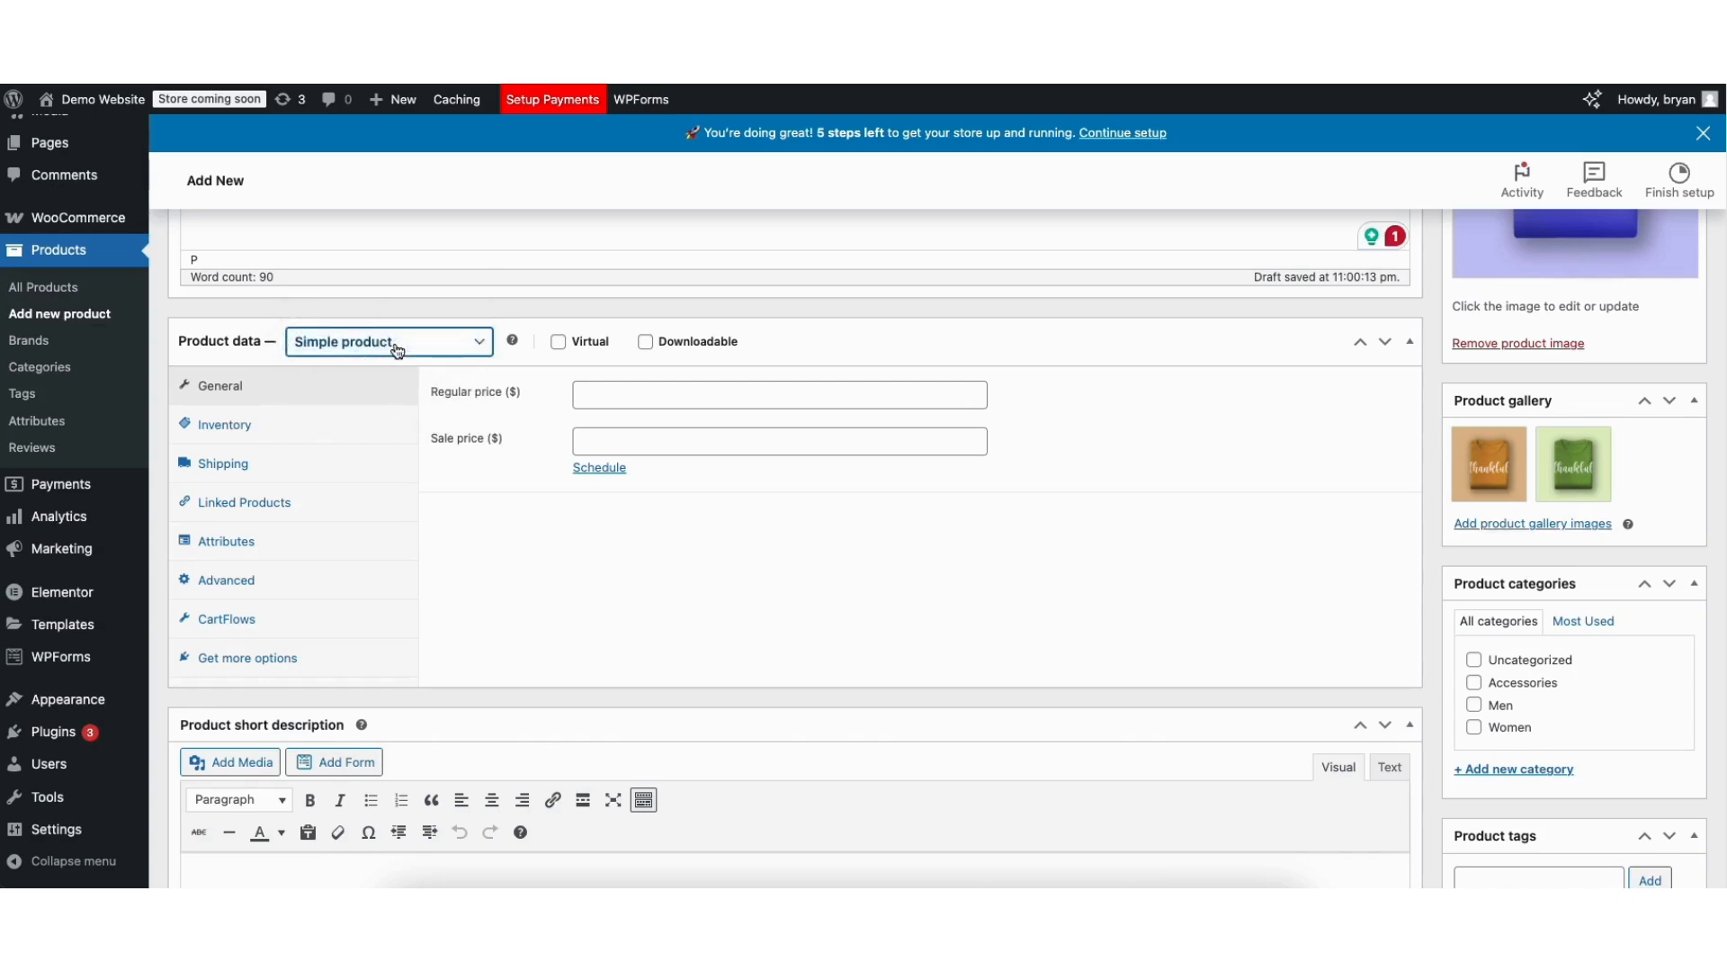
click(396, 349)
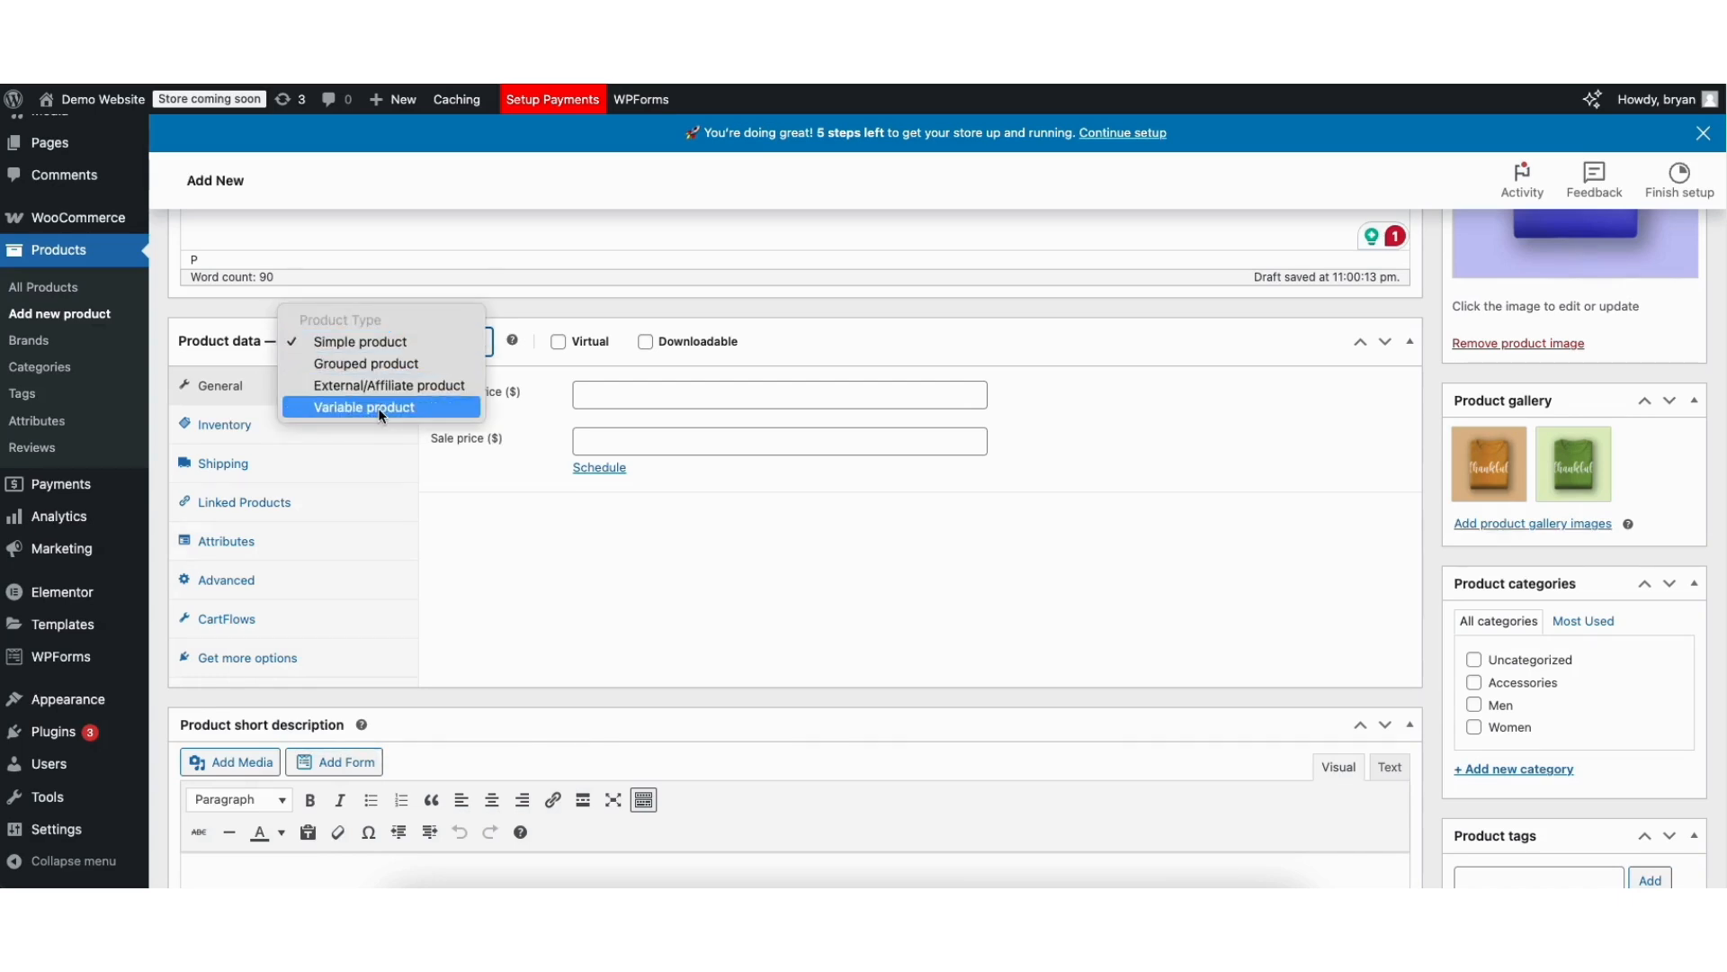
click(504, 309)
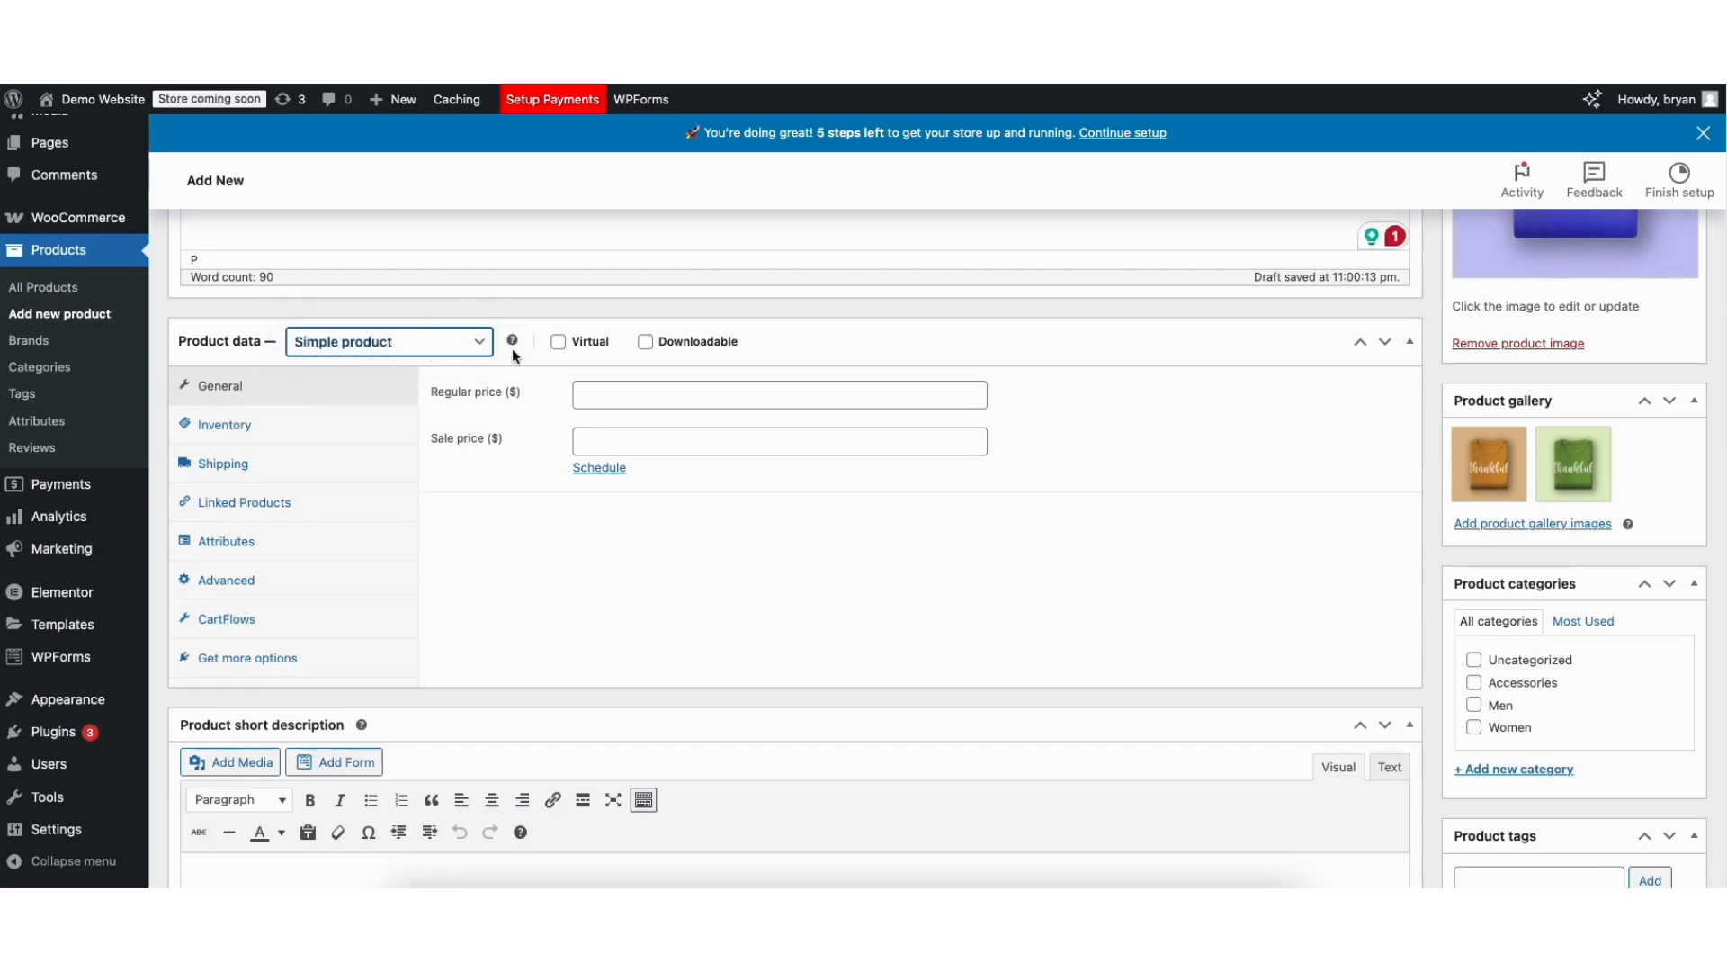
click(645, 343)
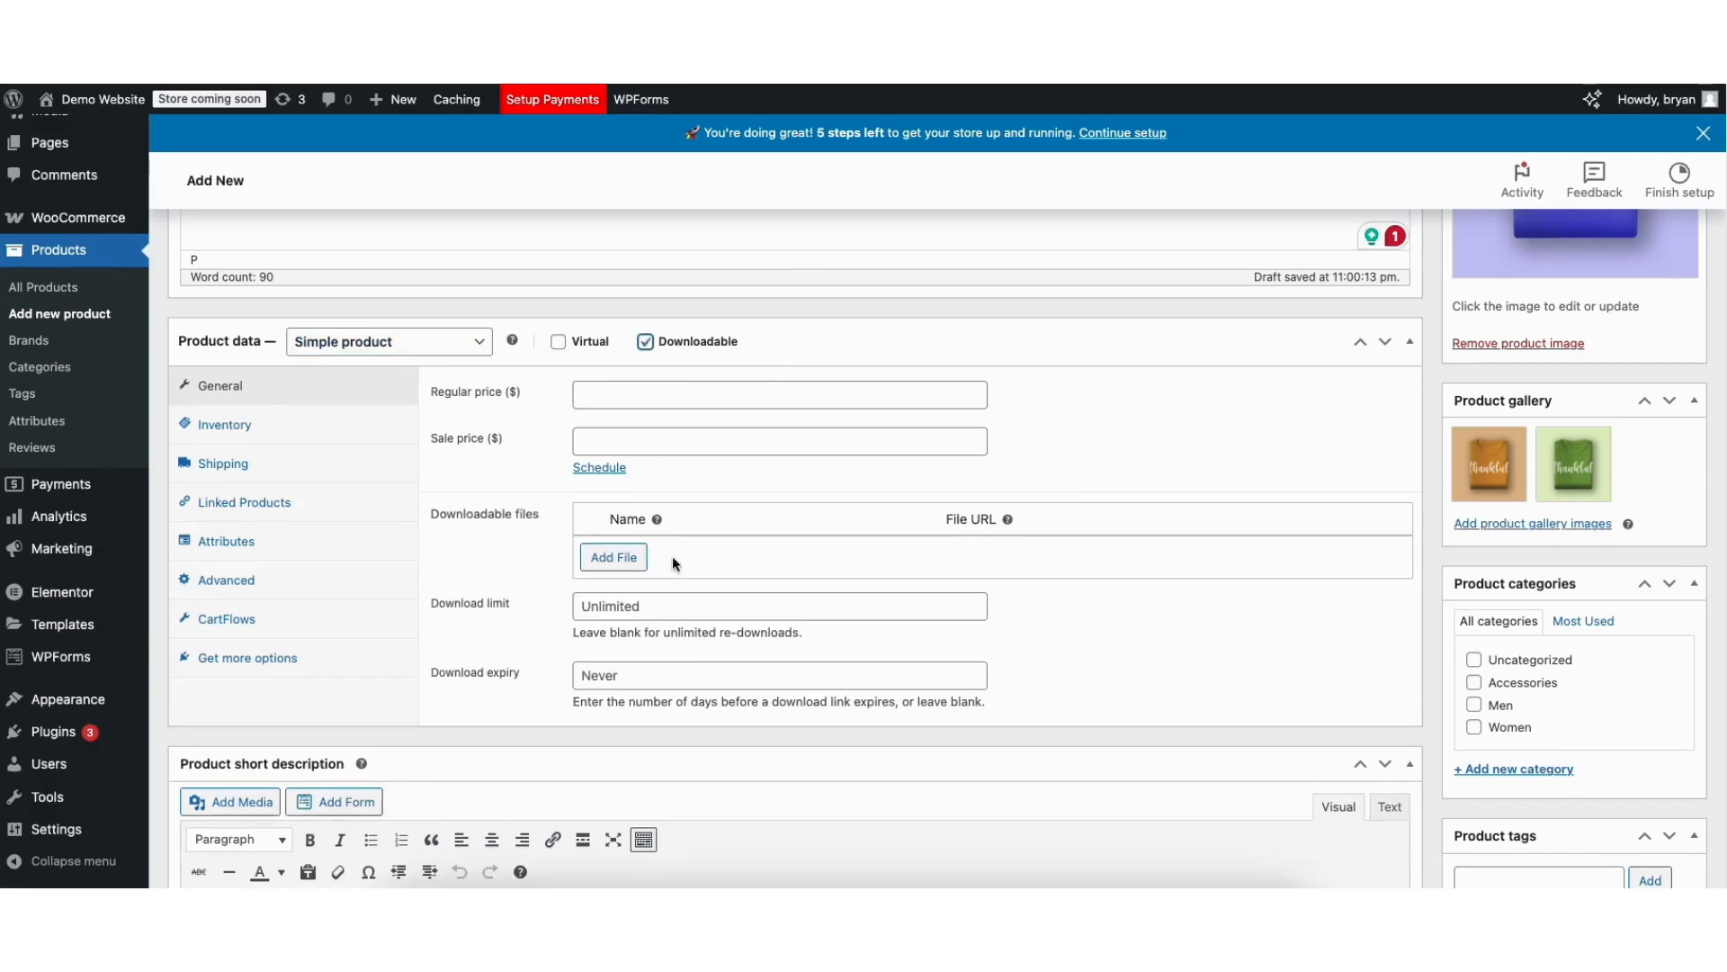
- Unmark the product as downloadable and set its regular price to $25 and its sale price to $20
click(645, 341)
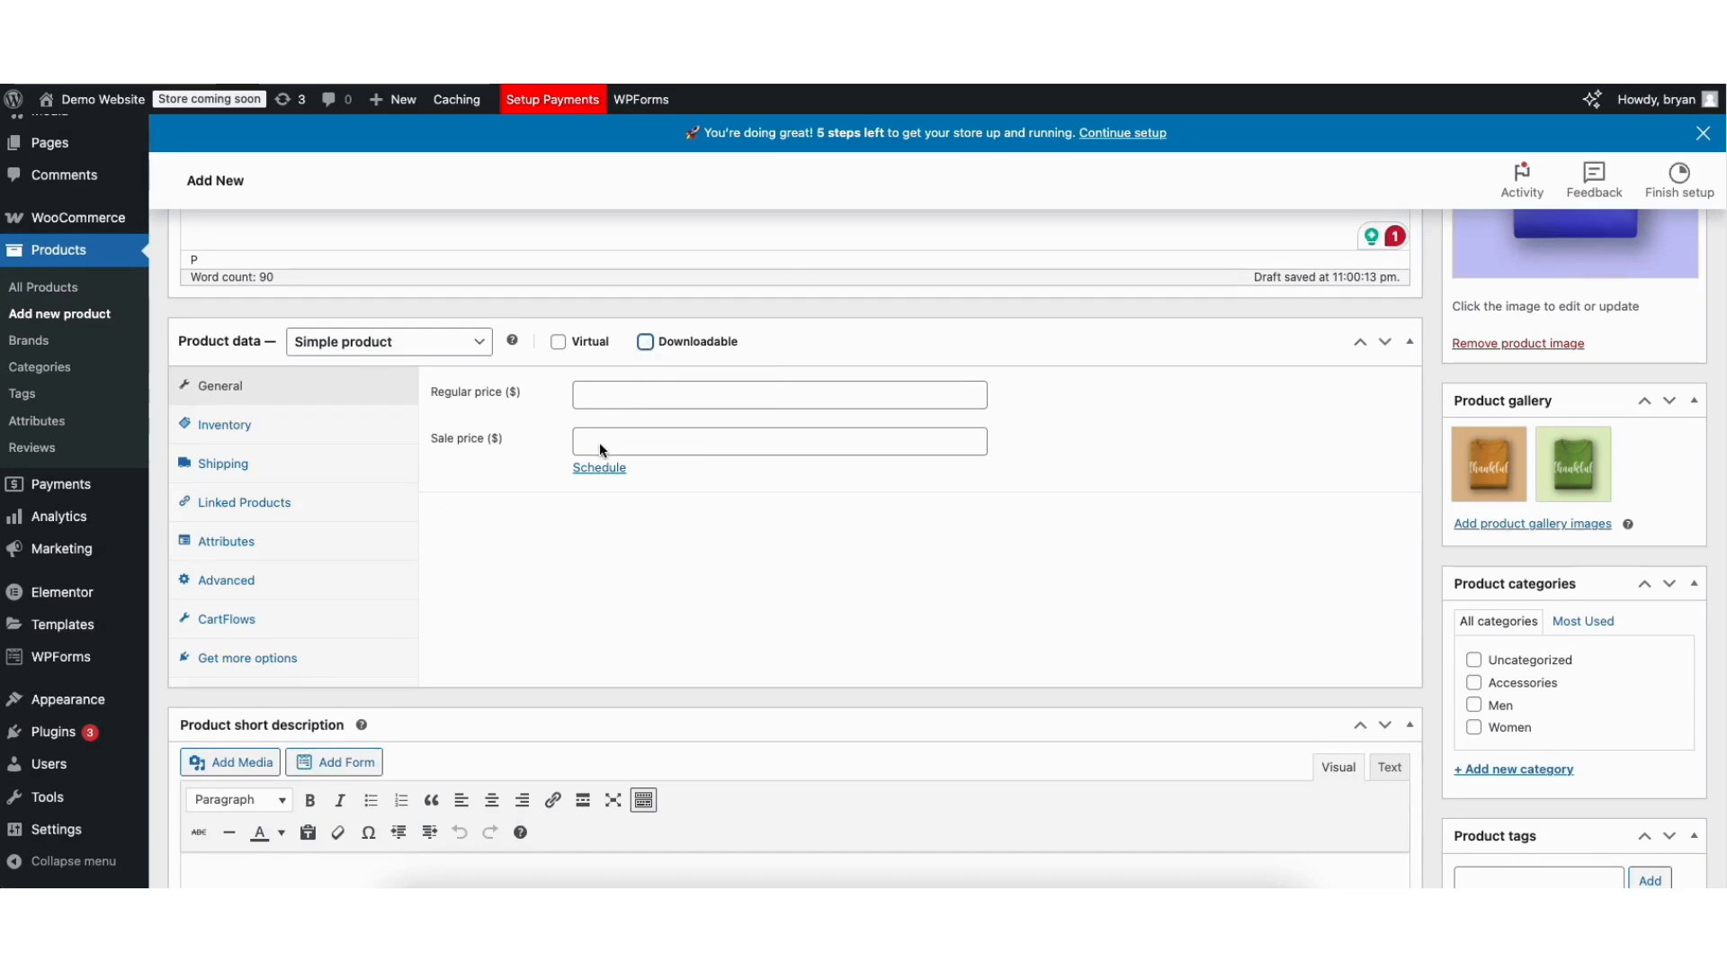
click(599, 396)
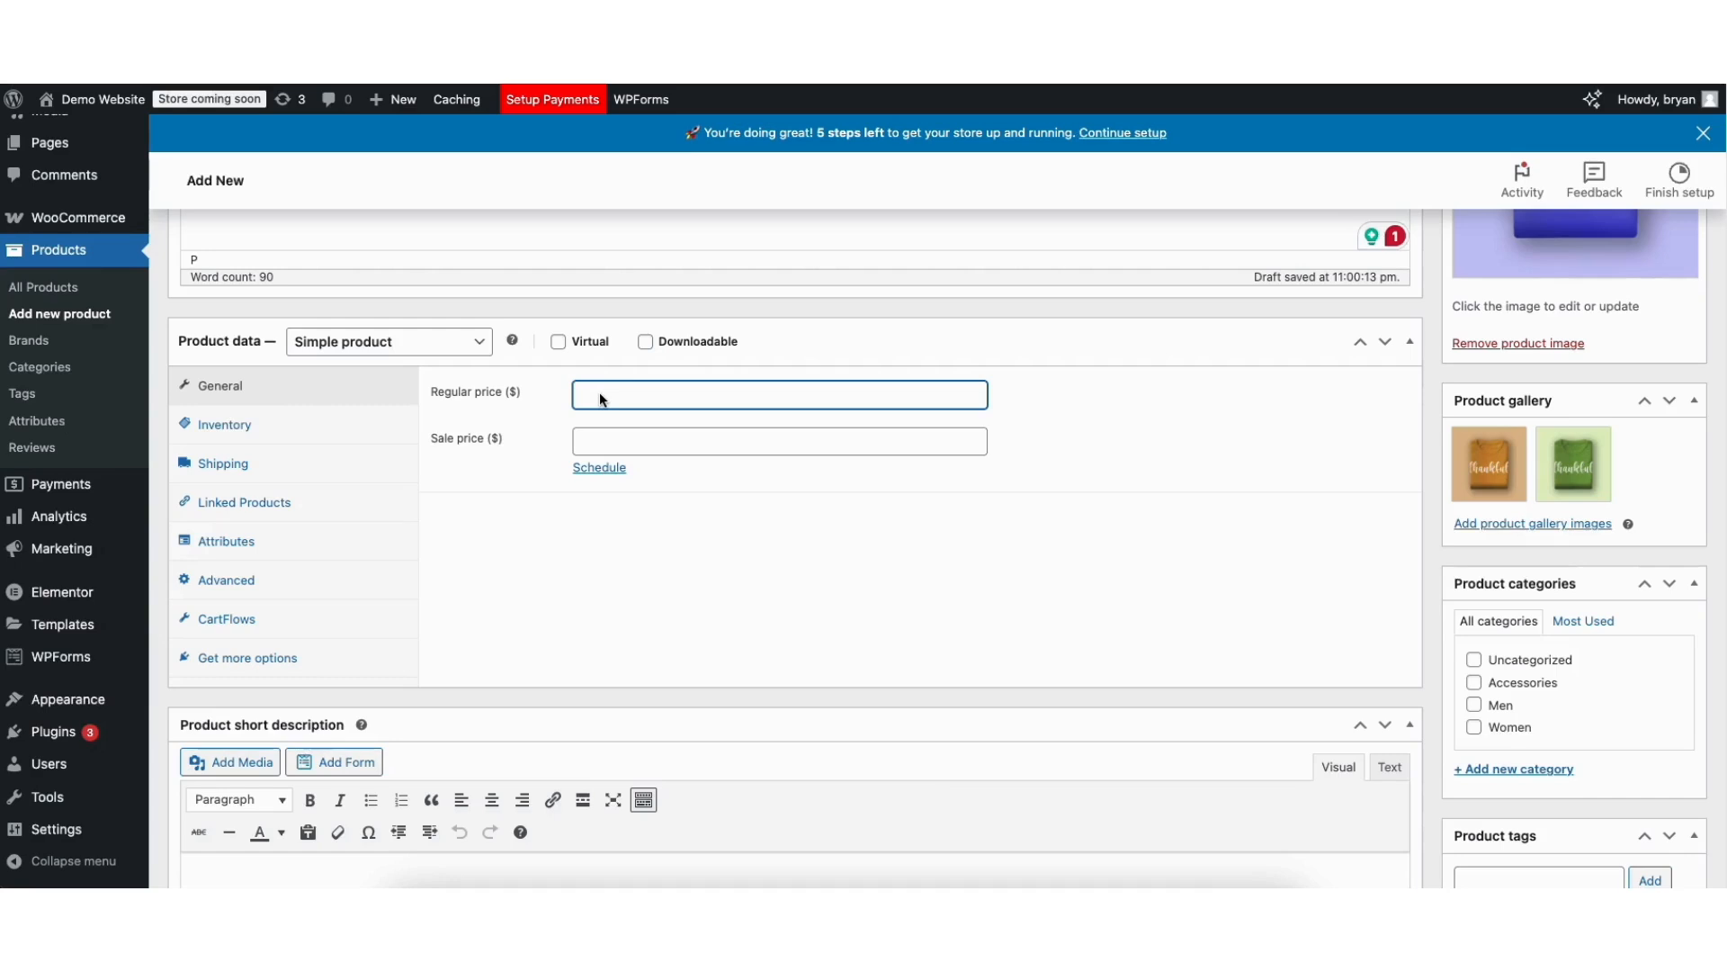
text(25)
click(598, 439)
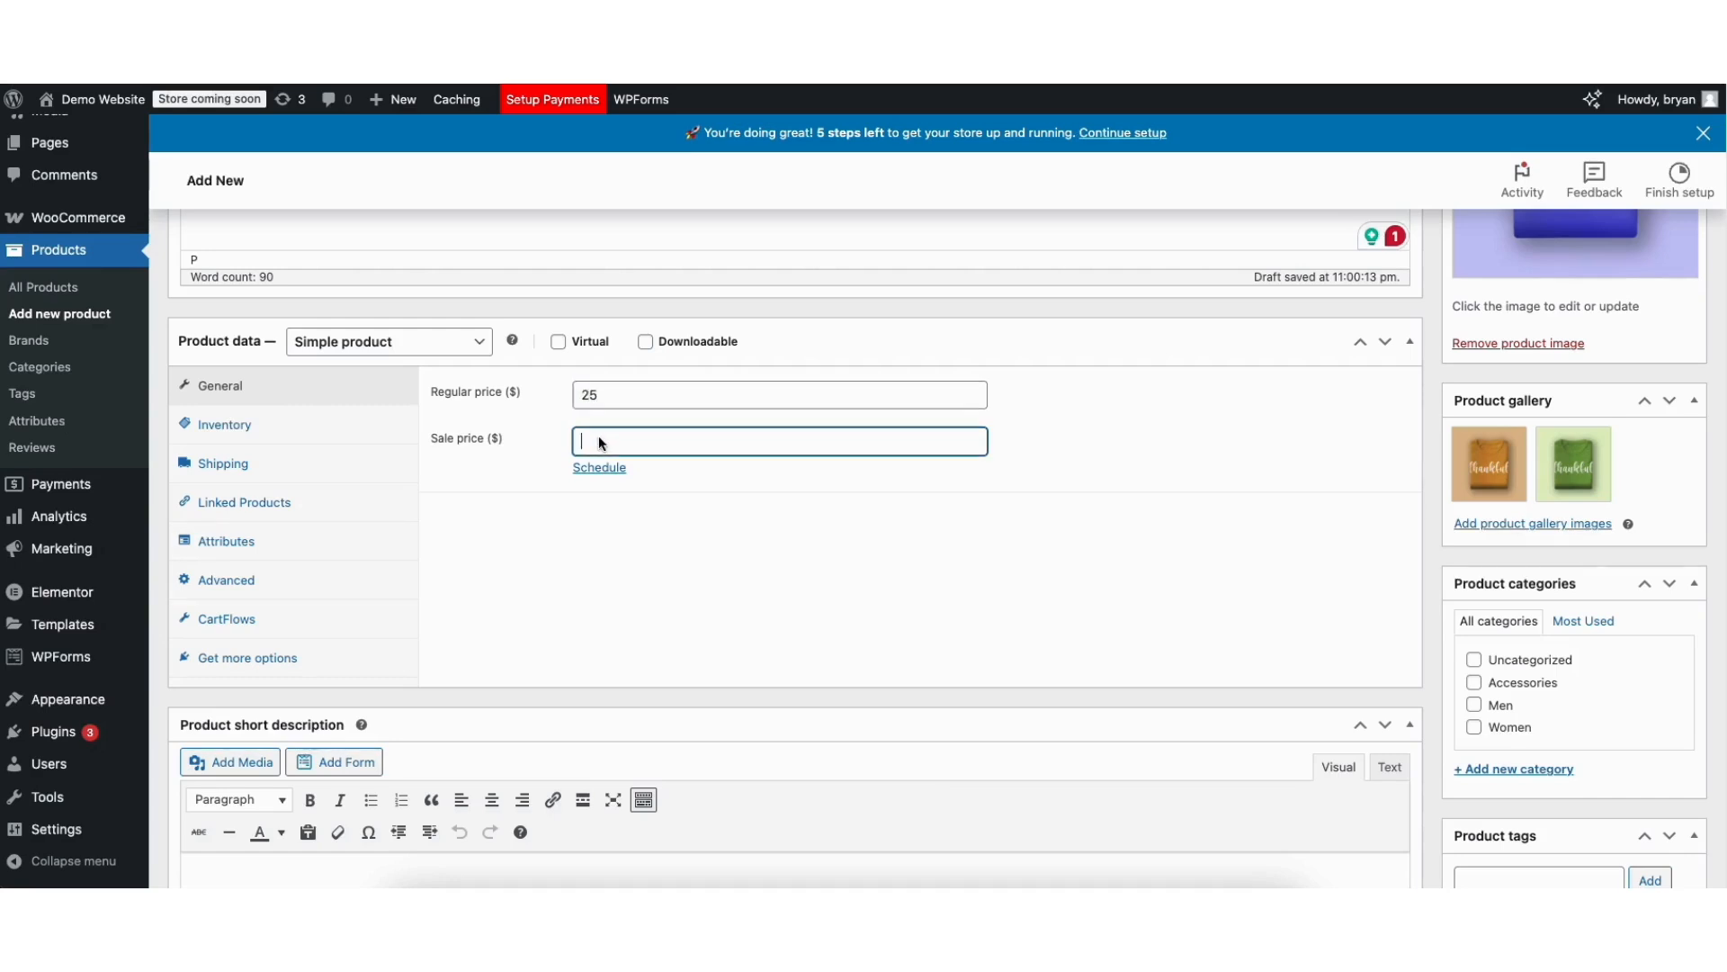
text(20)
click(595, 469)
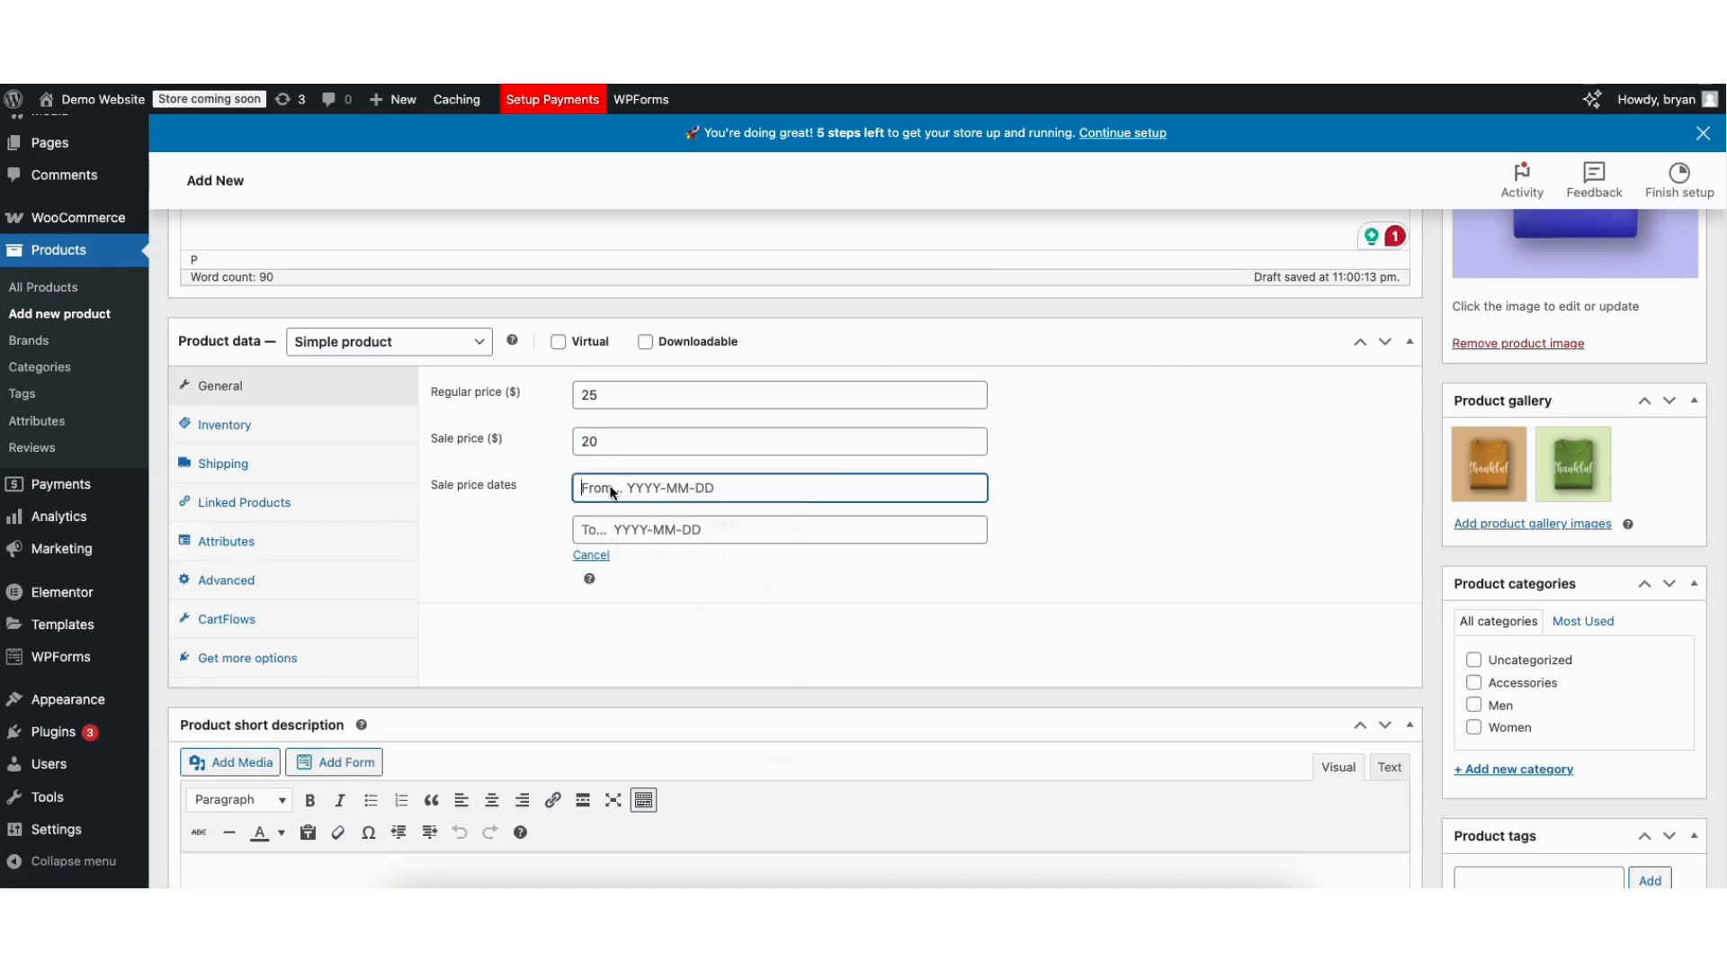
click(616, 493)
click(531, 550)
click(585, 552)
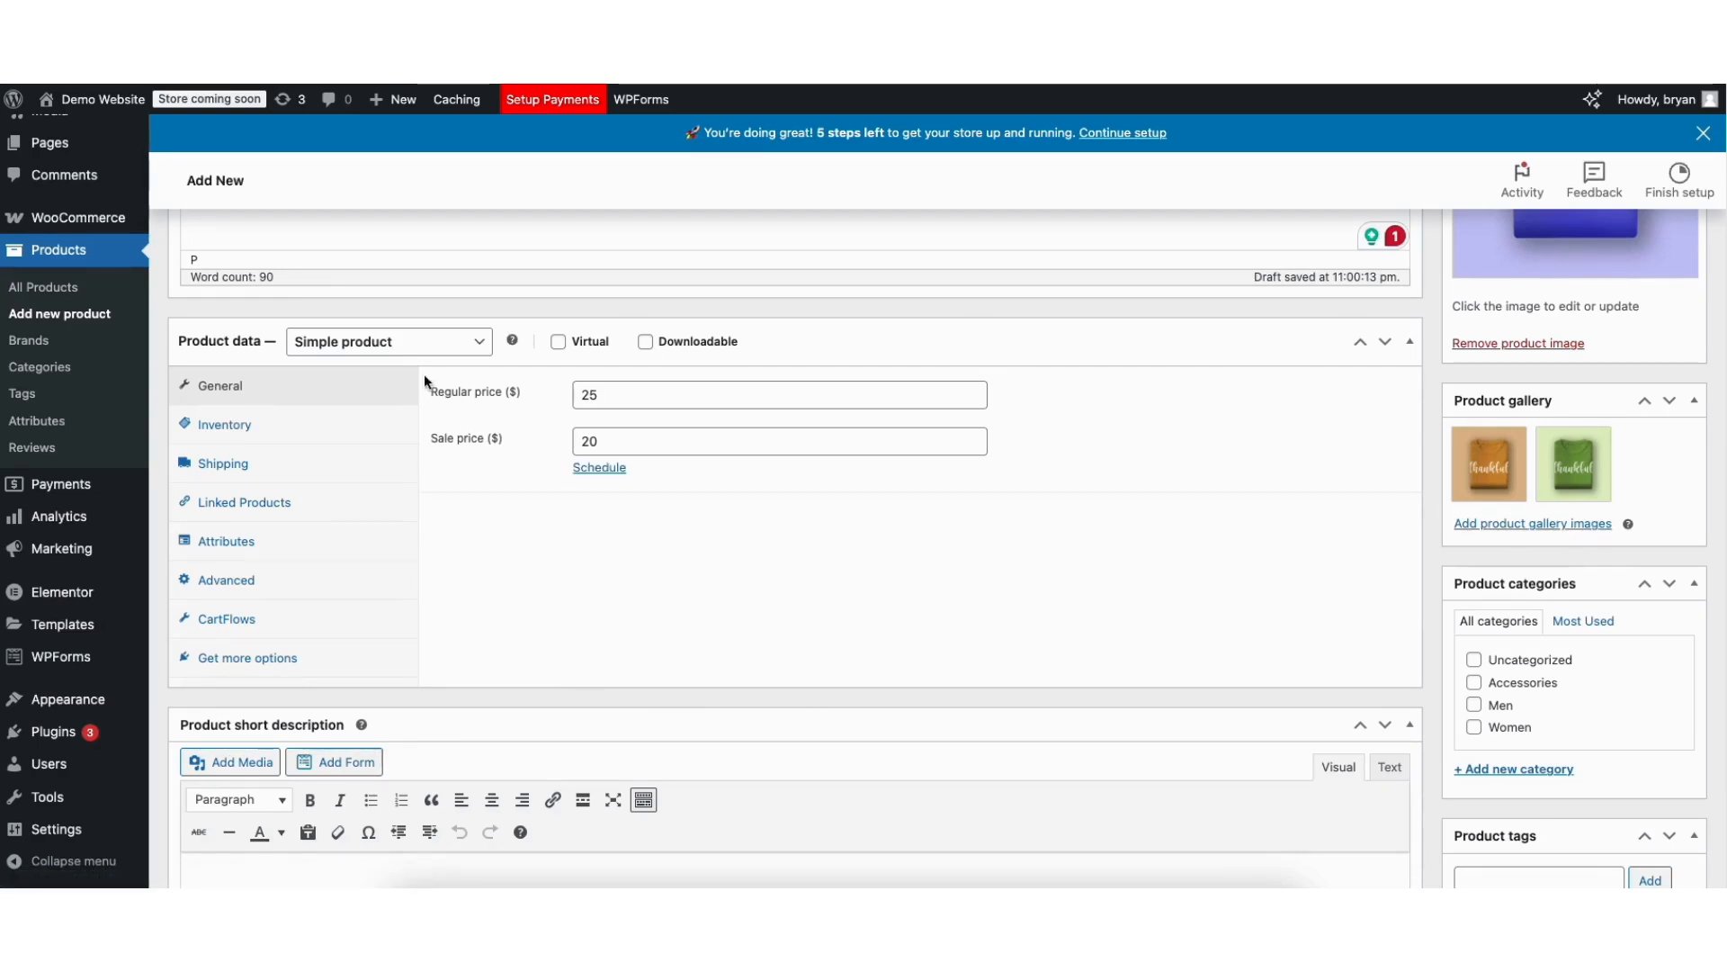
- Change the product type to Variable product and dismiss the tip about adding attributes
click(401, 342)
click(360, 407)
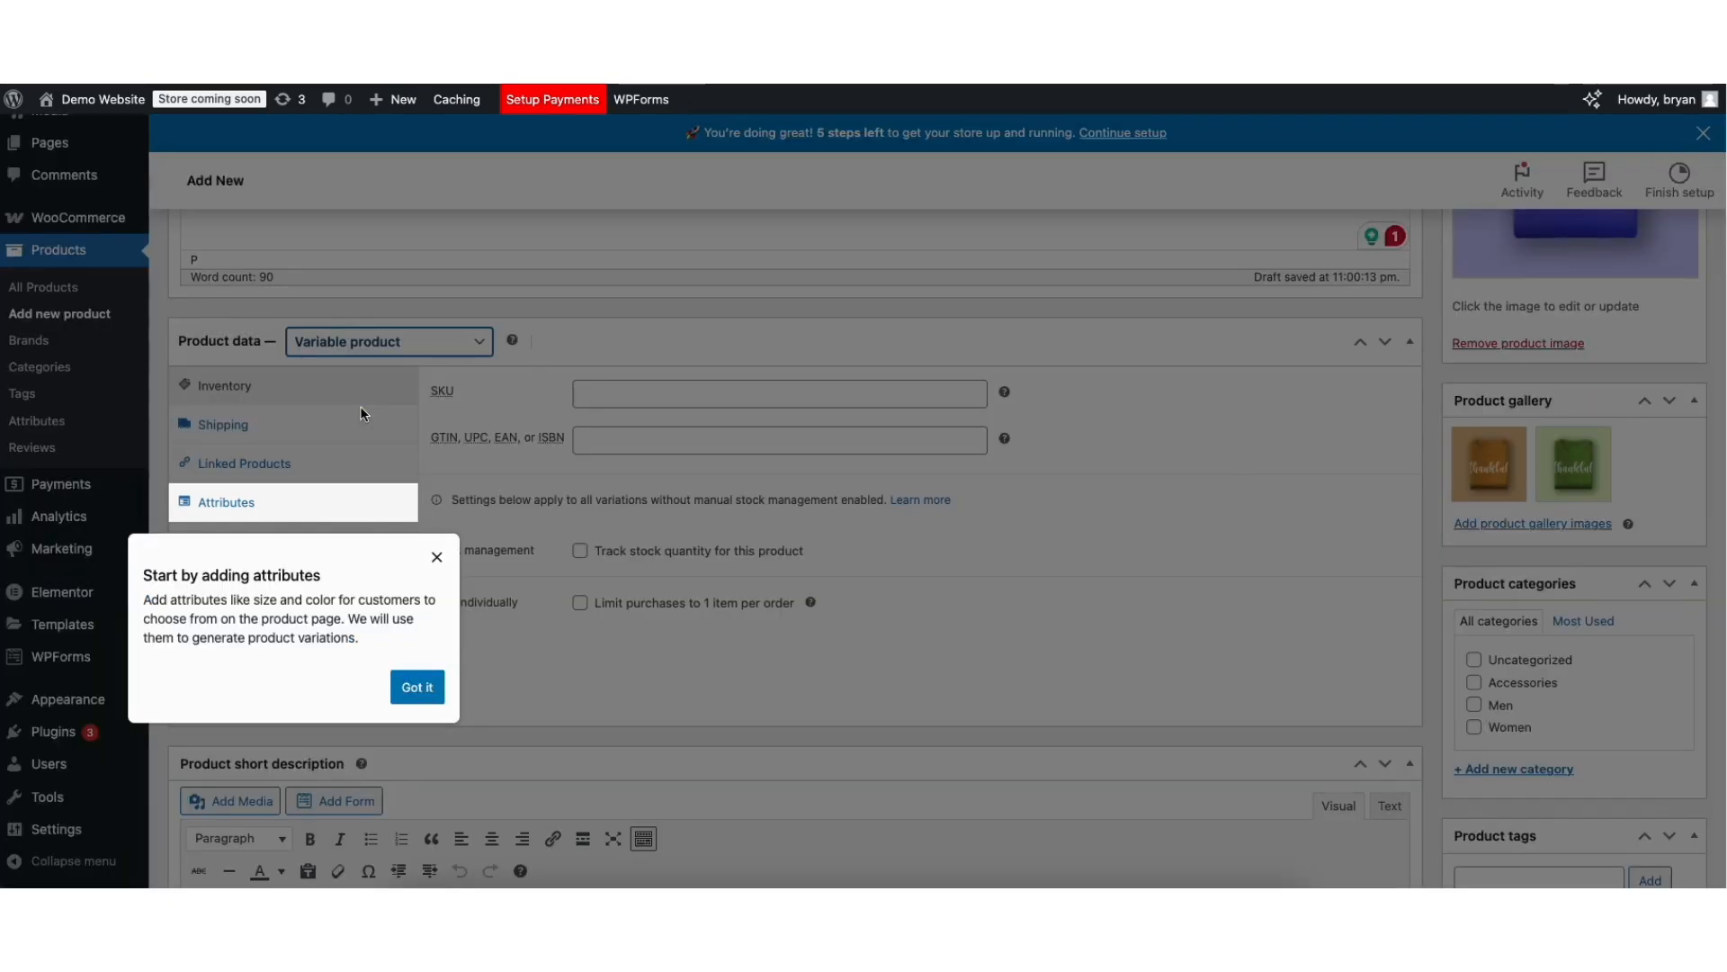
click(413, 684)
- Add a product short description presenting the Demo E-Commerce Product's top-notch quality, versatility, durability, sleek design and multi-purpose functionality
scroll(413, 689, down, 1)
scroll(387, 630, down, 4)
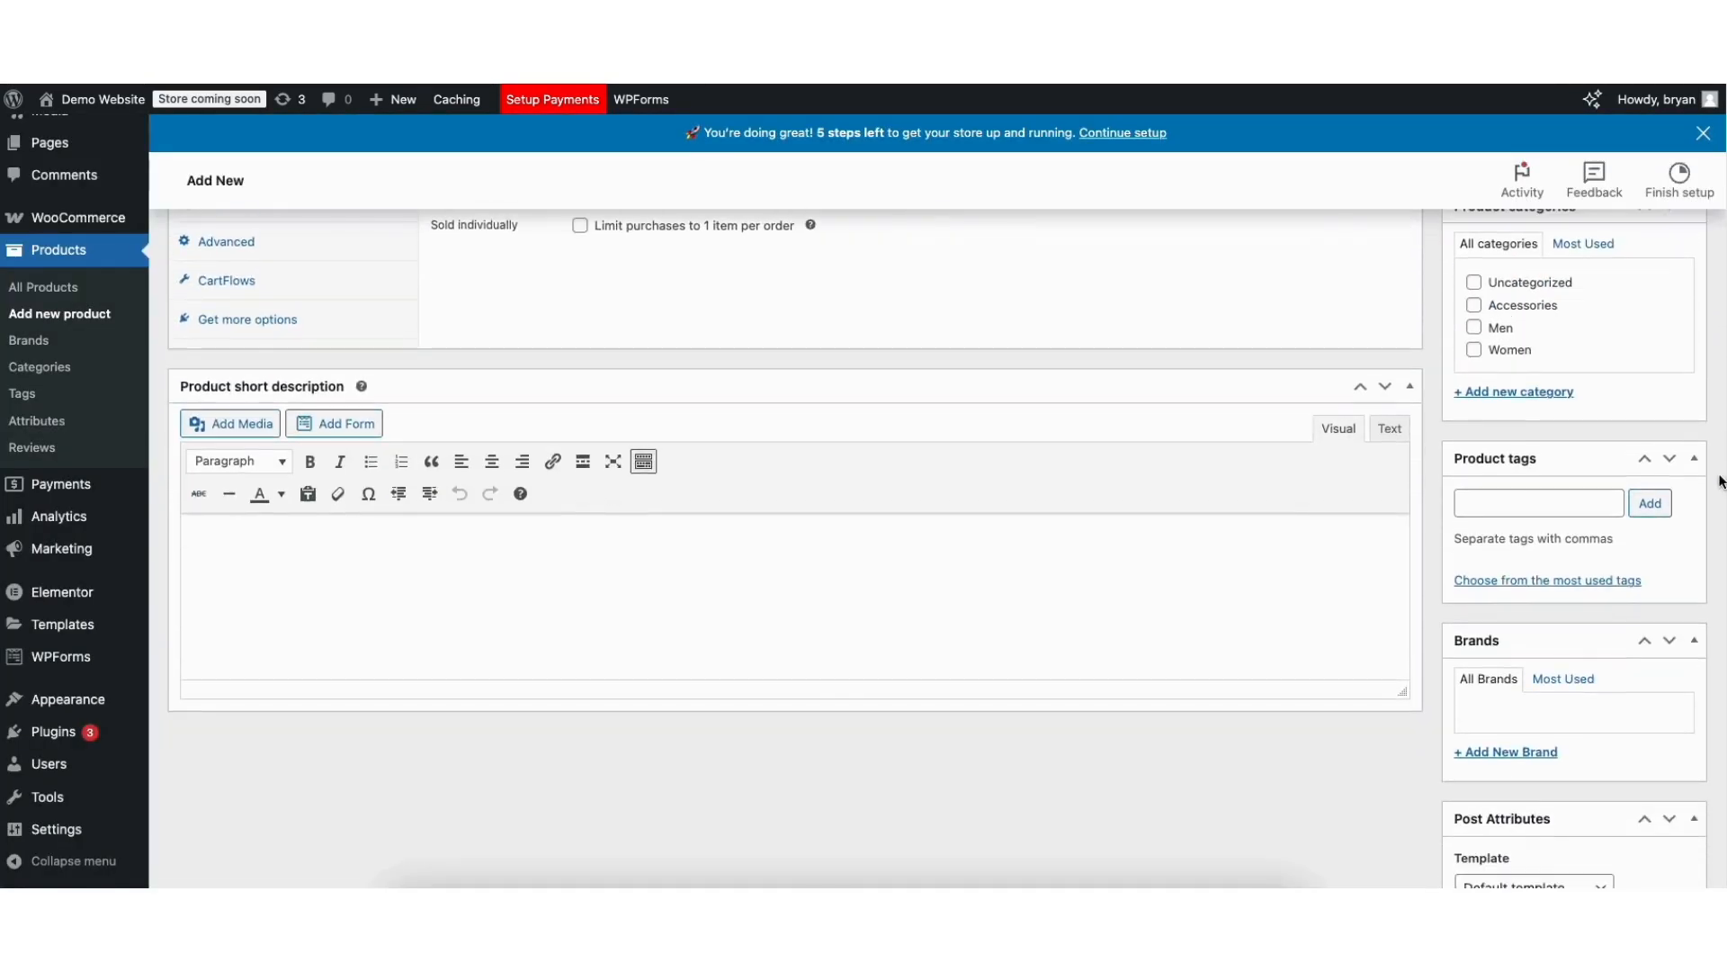
click(241, 546)
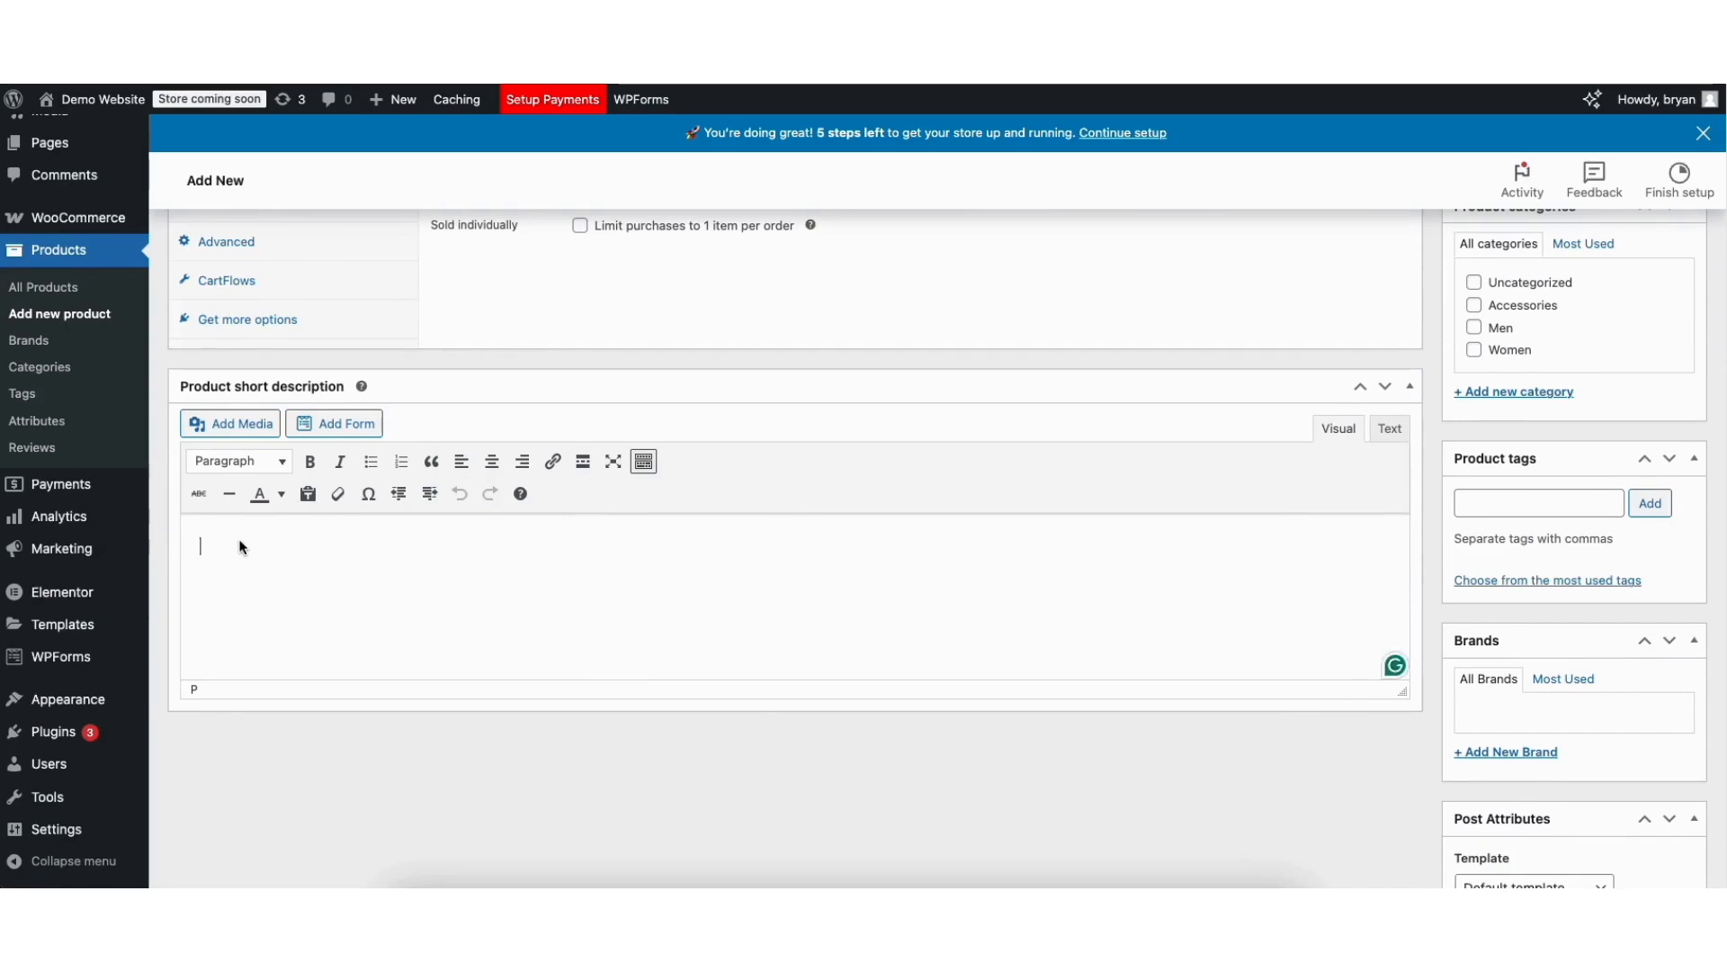
text(Experience top-notch quality and versatility with our Demo E-Commerce Product. Designed for durability and ease of use, it’s perfect for both personal and professional needs. With a sleek design and multi-purpose functionality, this product enhances your daily routine effortlessly.)
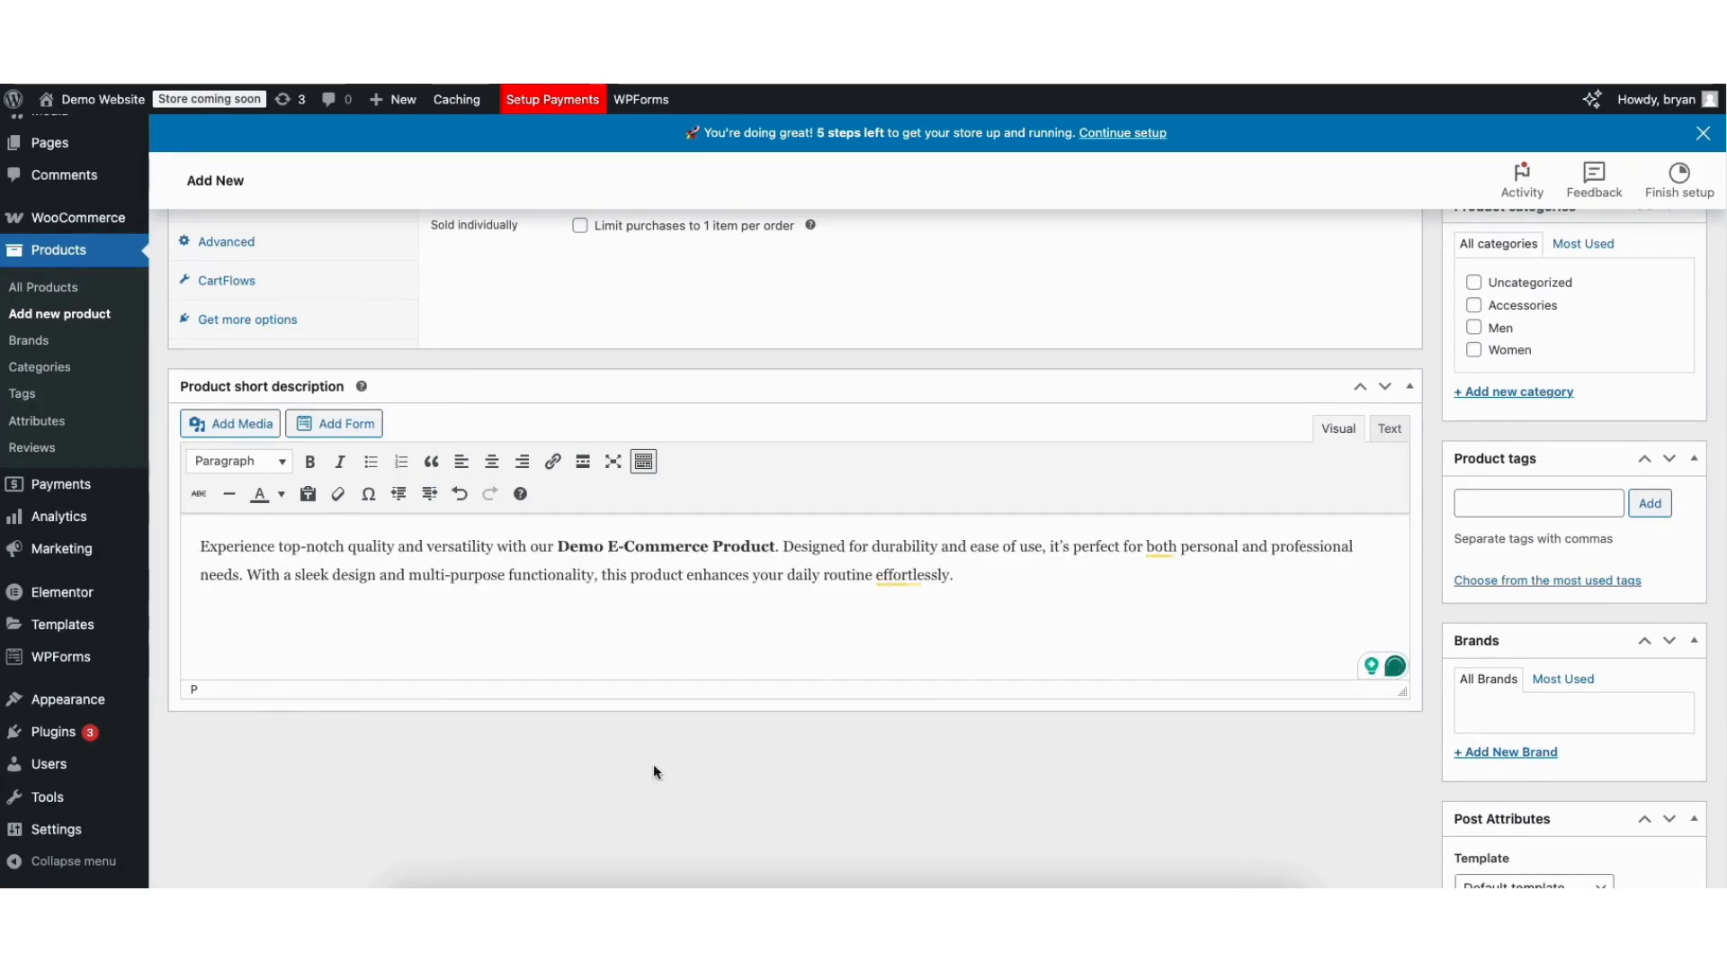
- Enable stock quantity tracking for the product with a quantity of 1, backorders not allowed and the store-wide low stock threshold
scroll(1725, 491, up, 1)
scroll(1688, 403, up, 5)
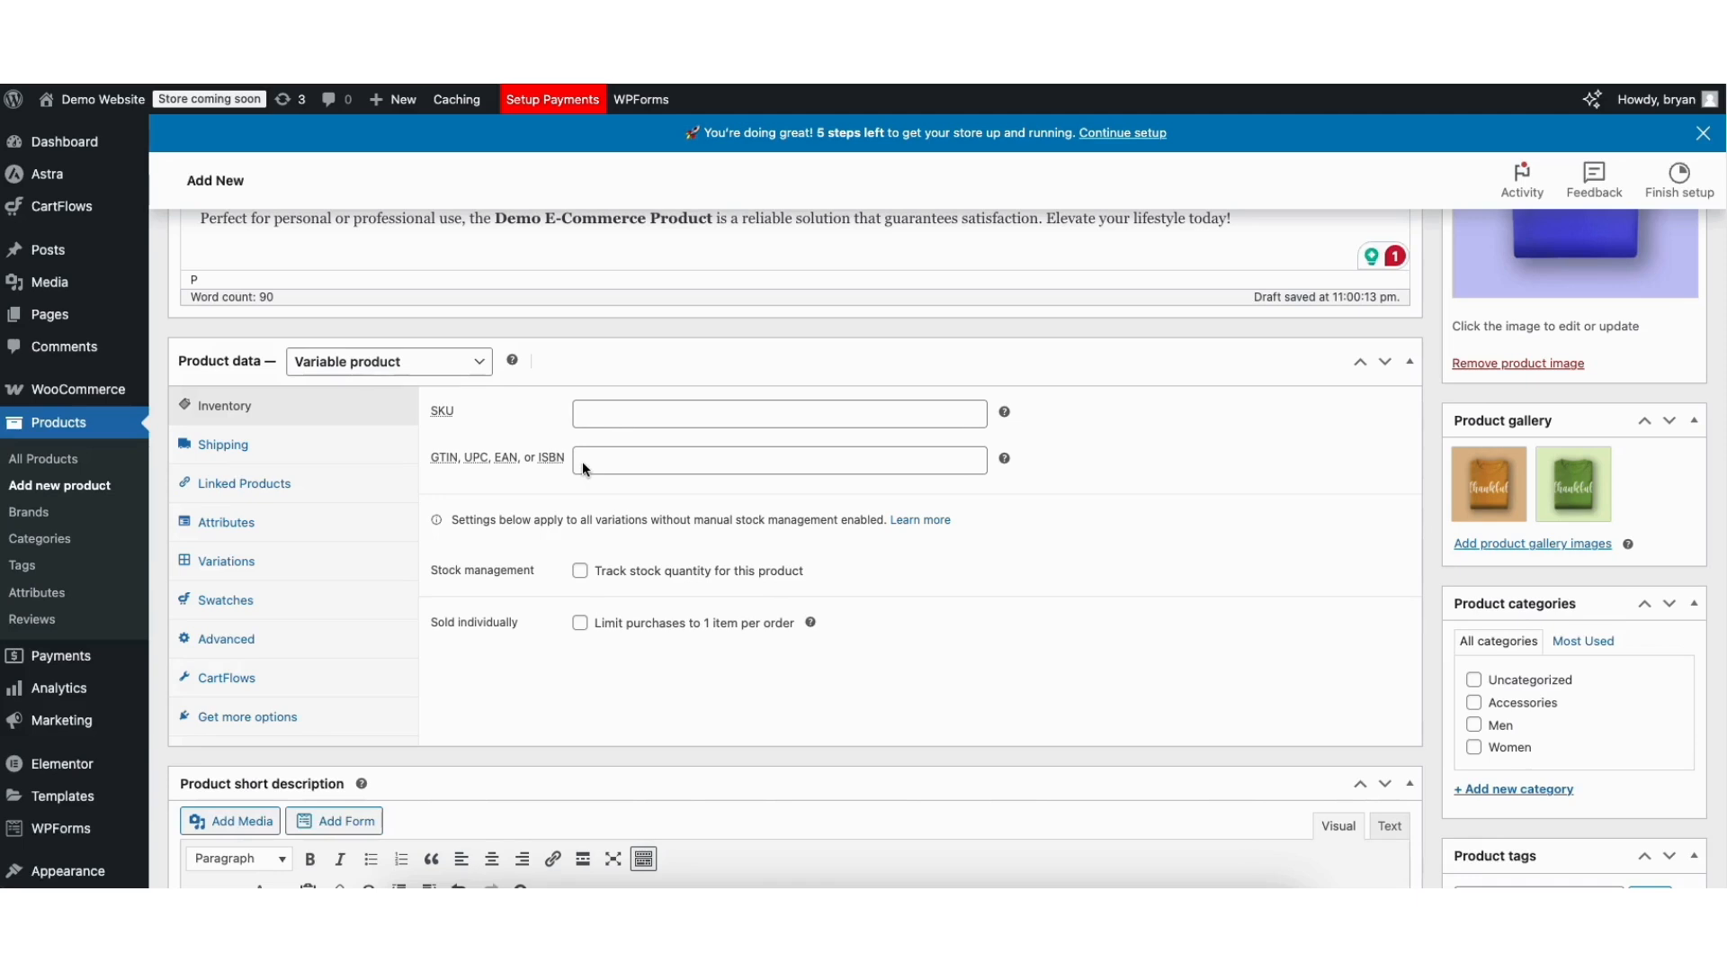
click(581, 572)
click(655, 613)
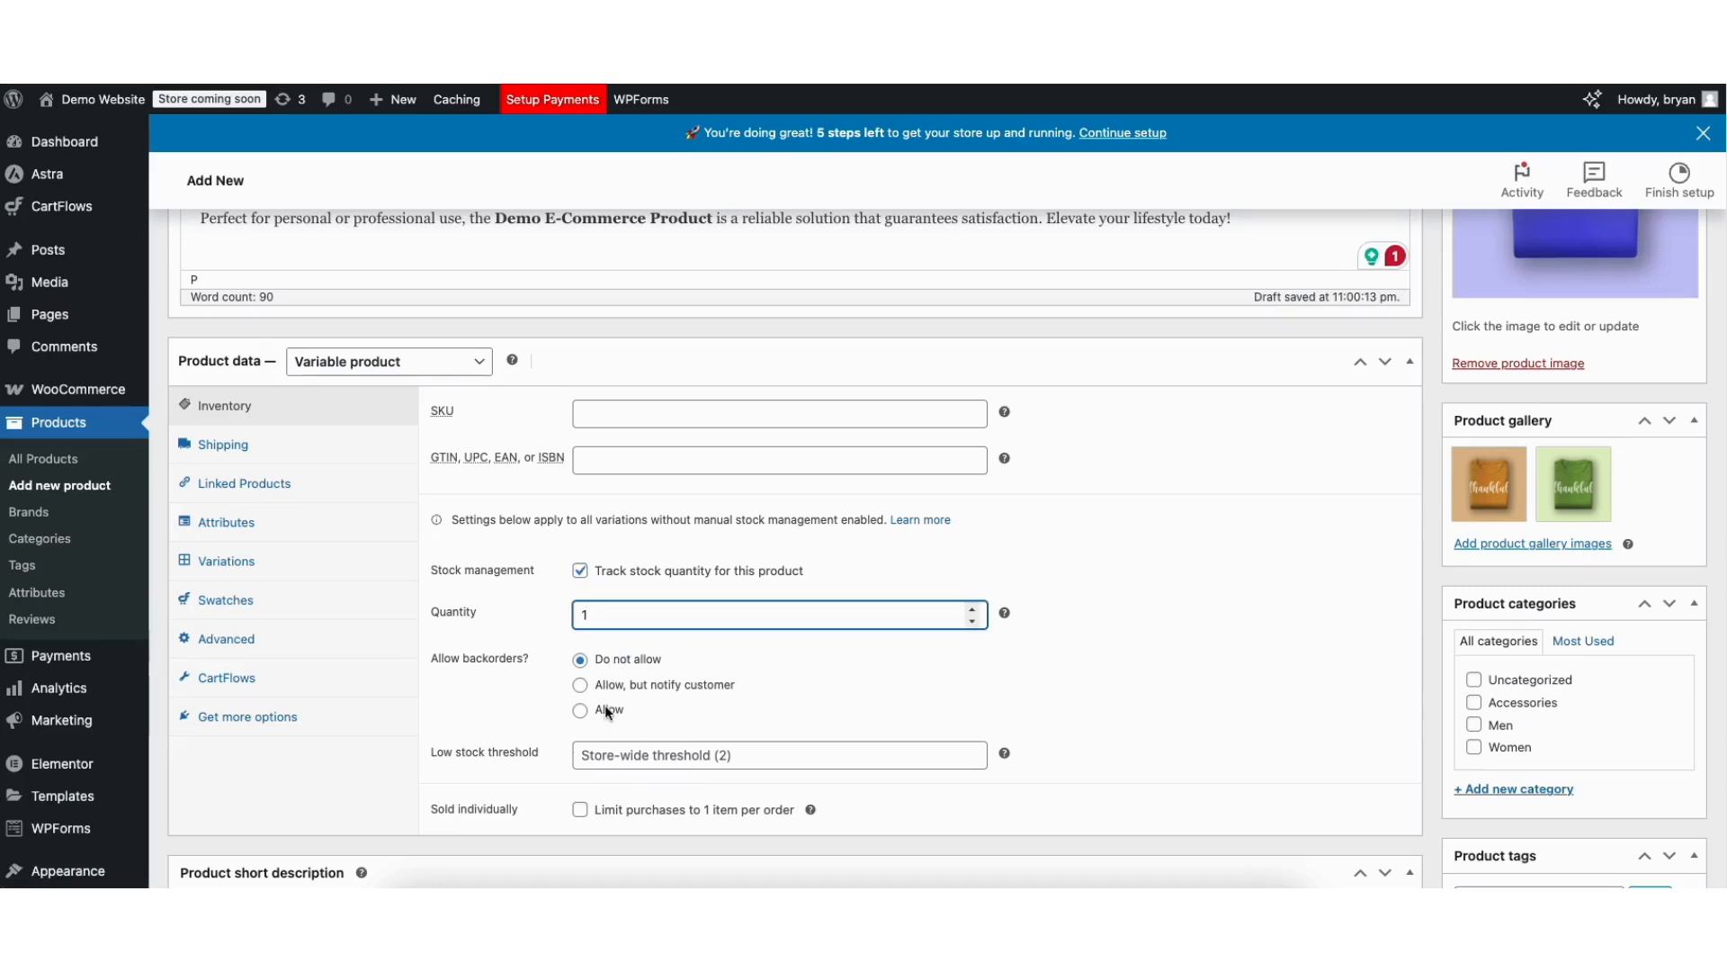
click(631, 761)
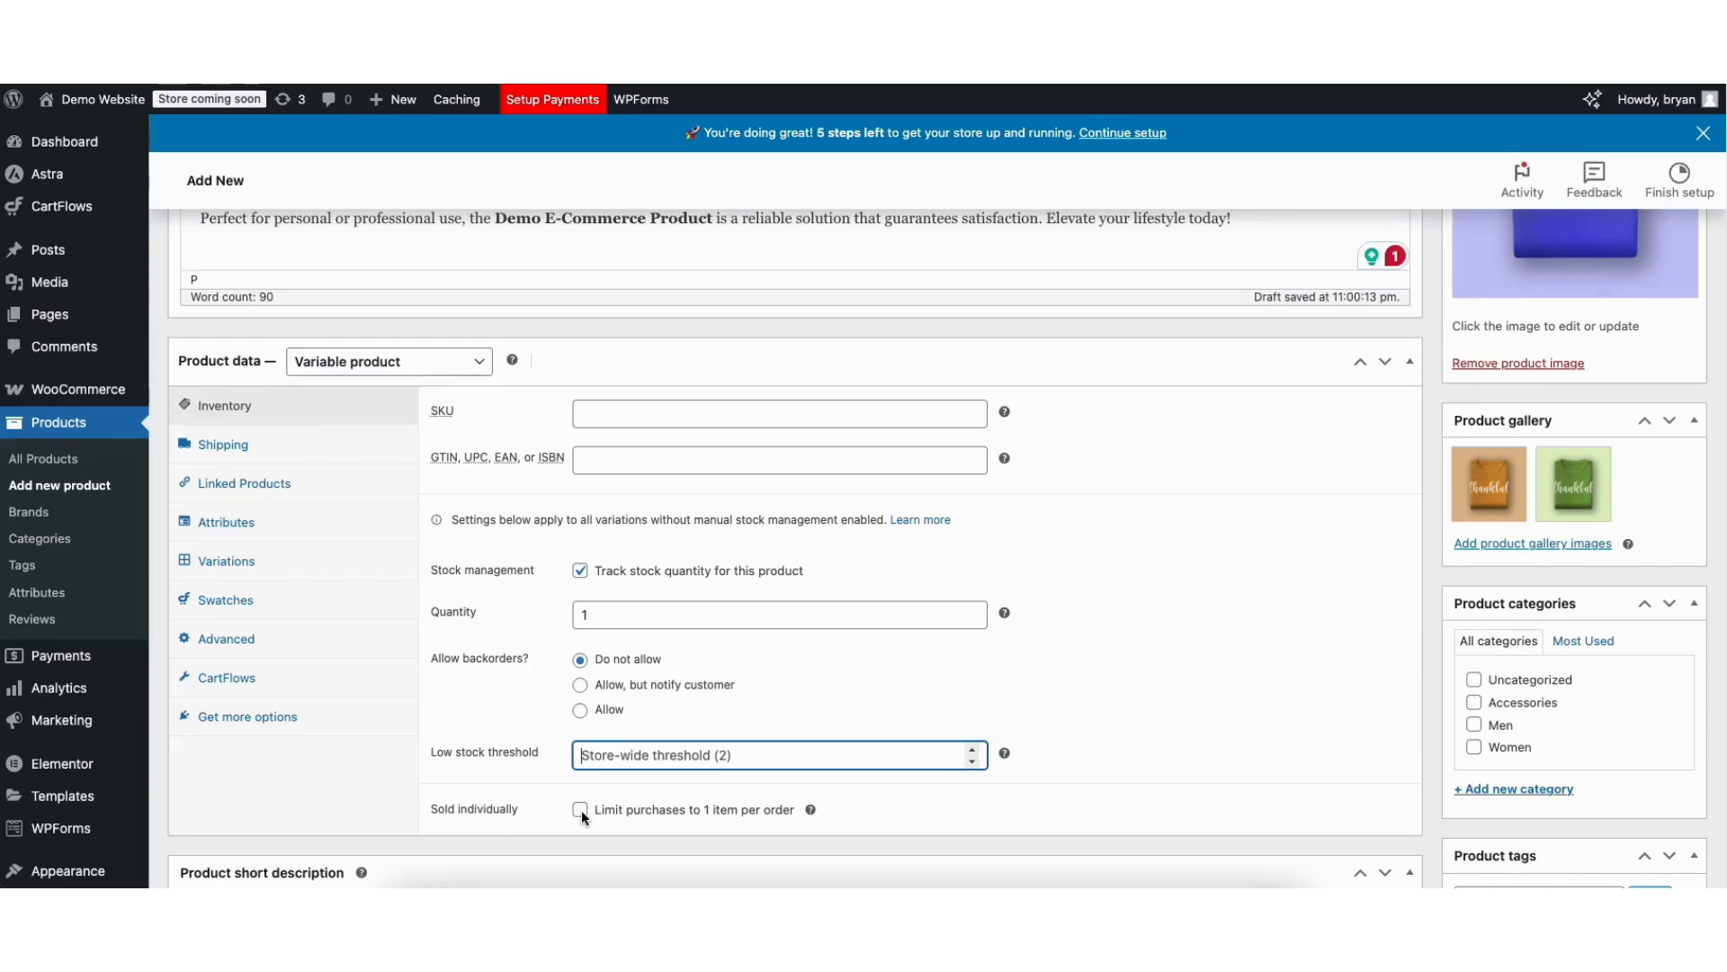
- Review the product's shipping settings and add Blue Tshirt as a cross-sell under its linked products
scroll(225, 340, down, 2)
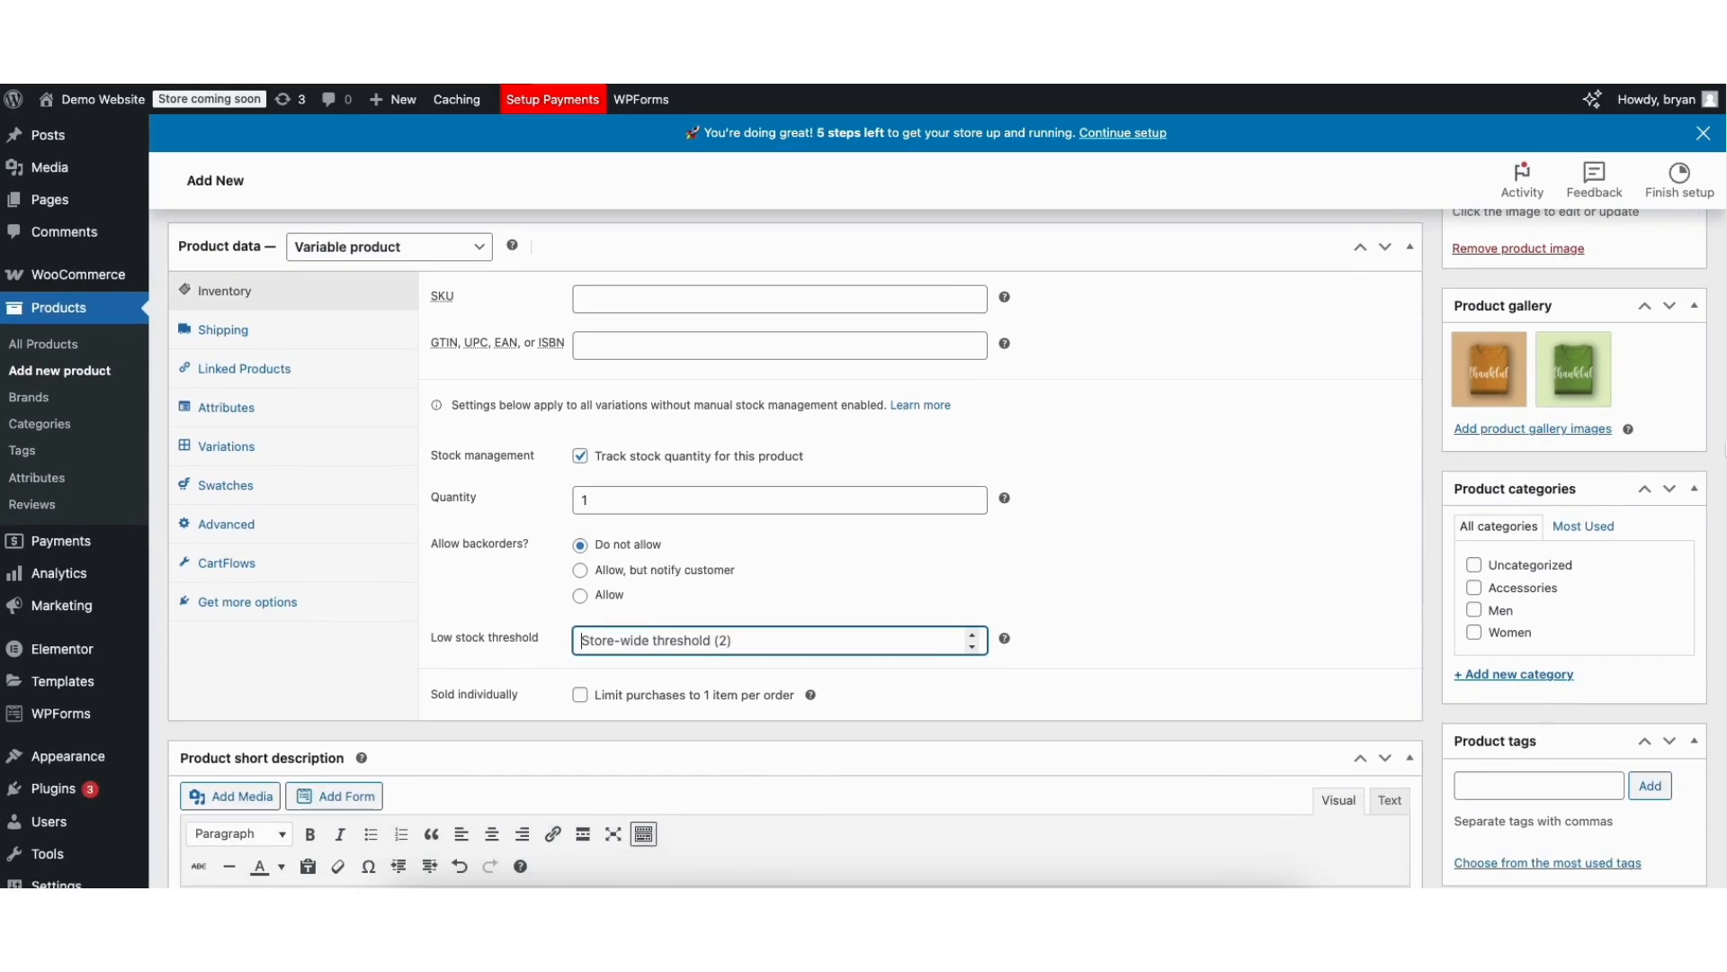
click(224, 334)
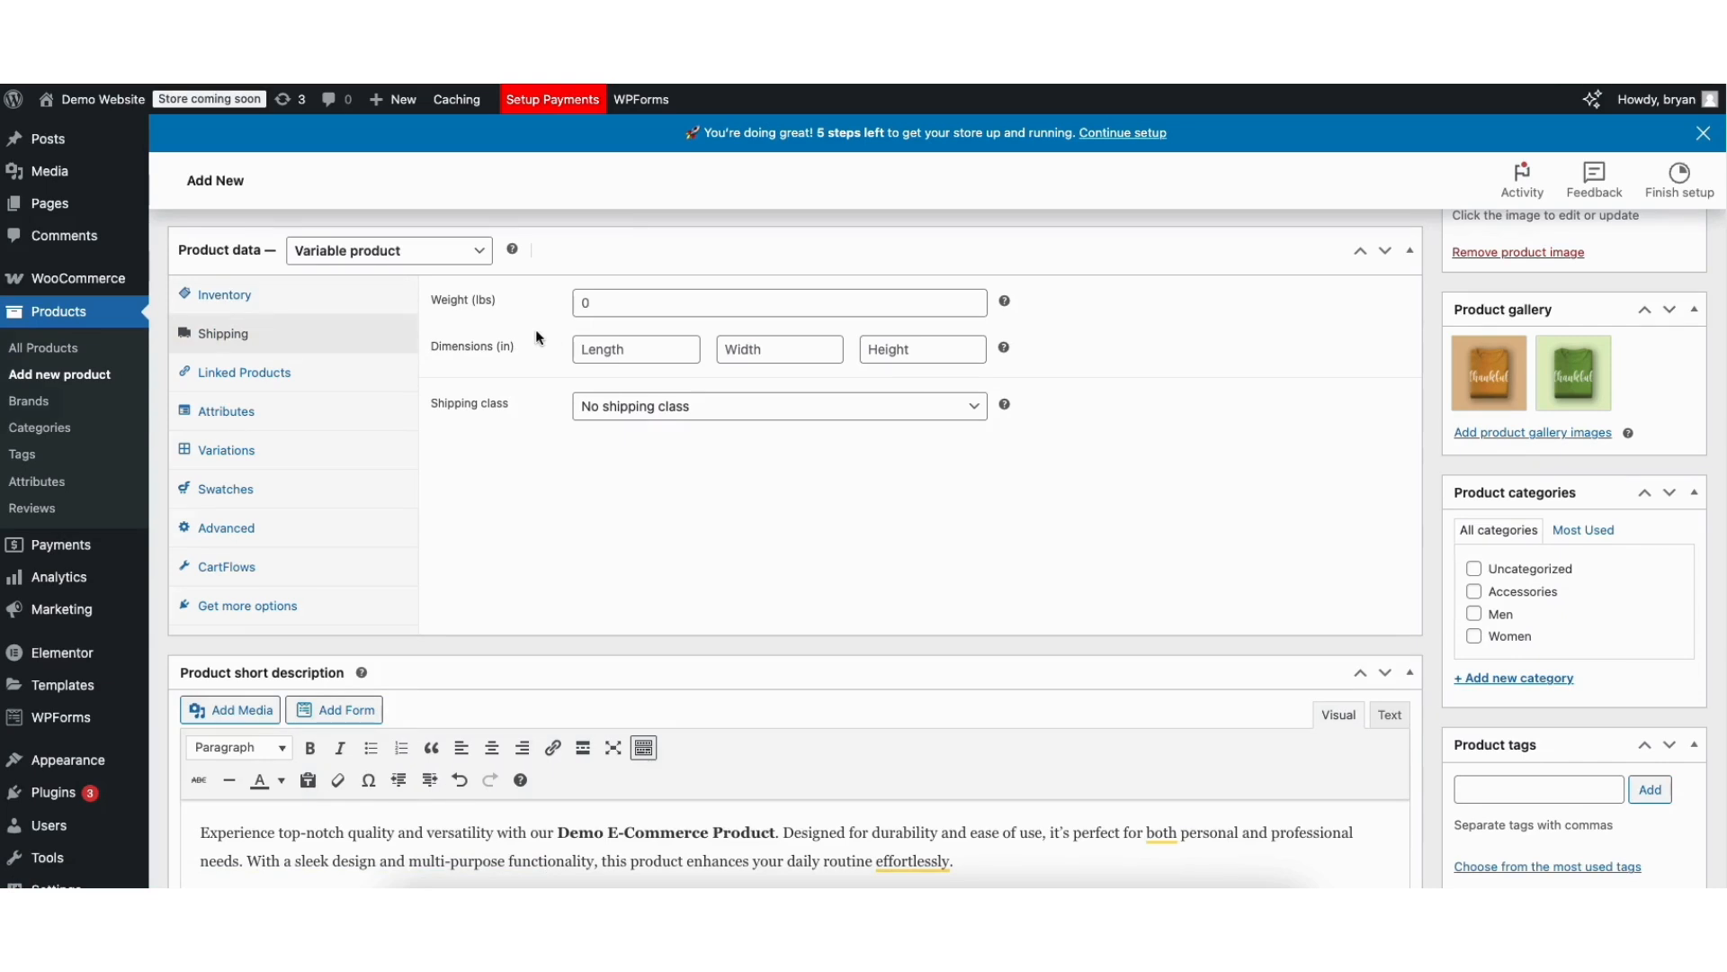
click(241, 372)
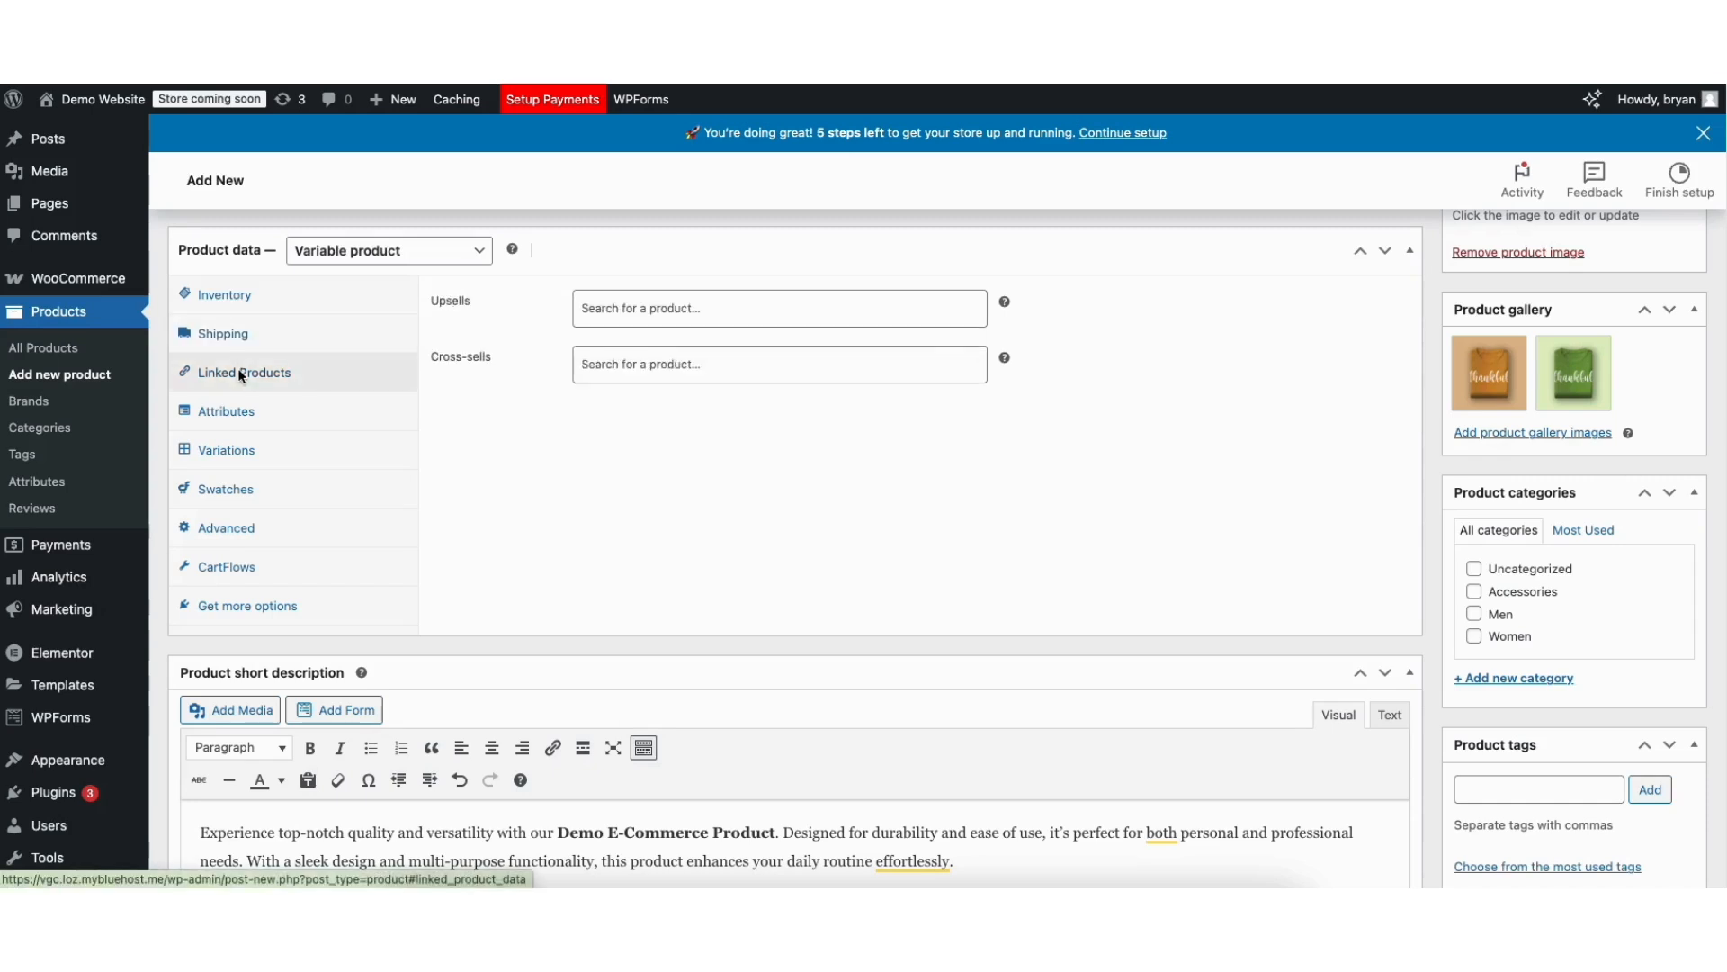
click(621, 365)
text(shirt)
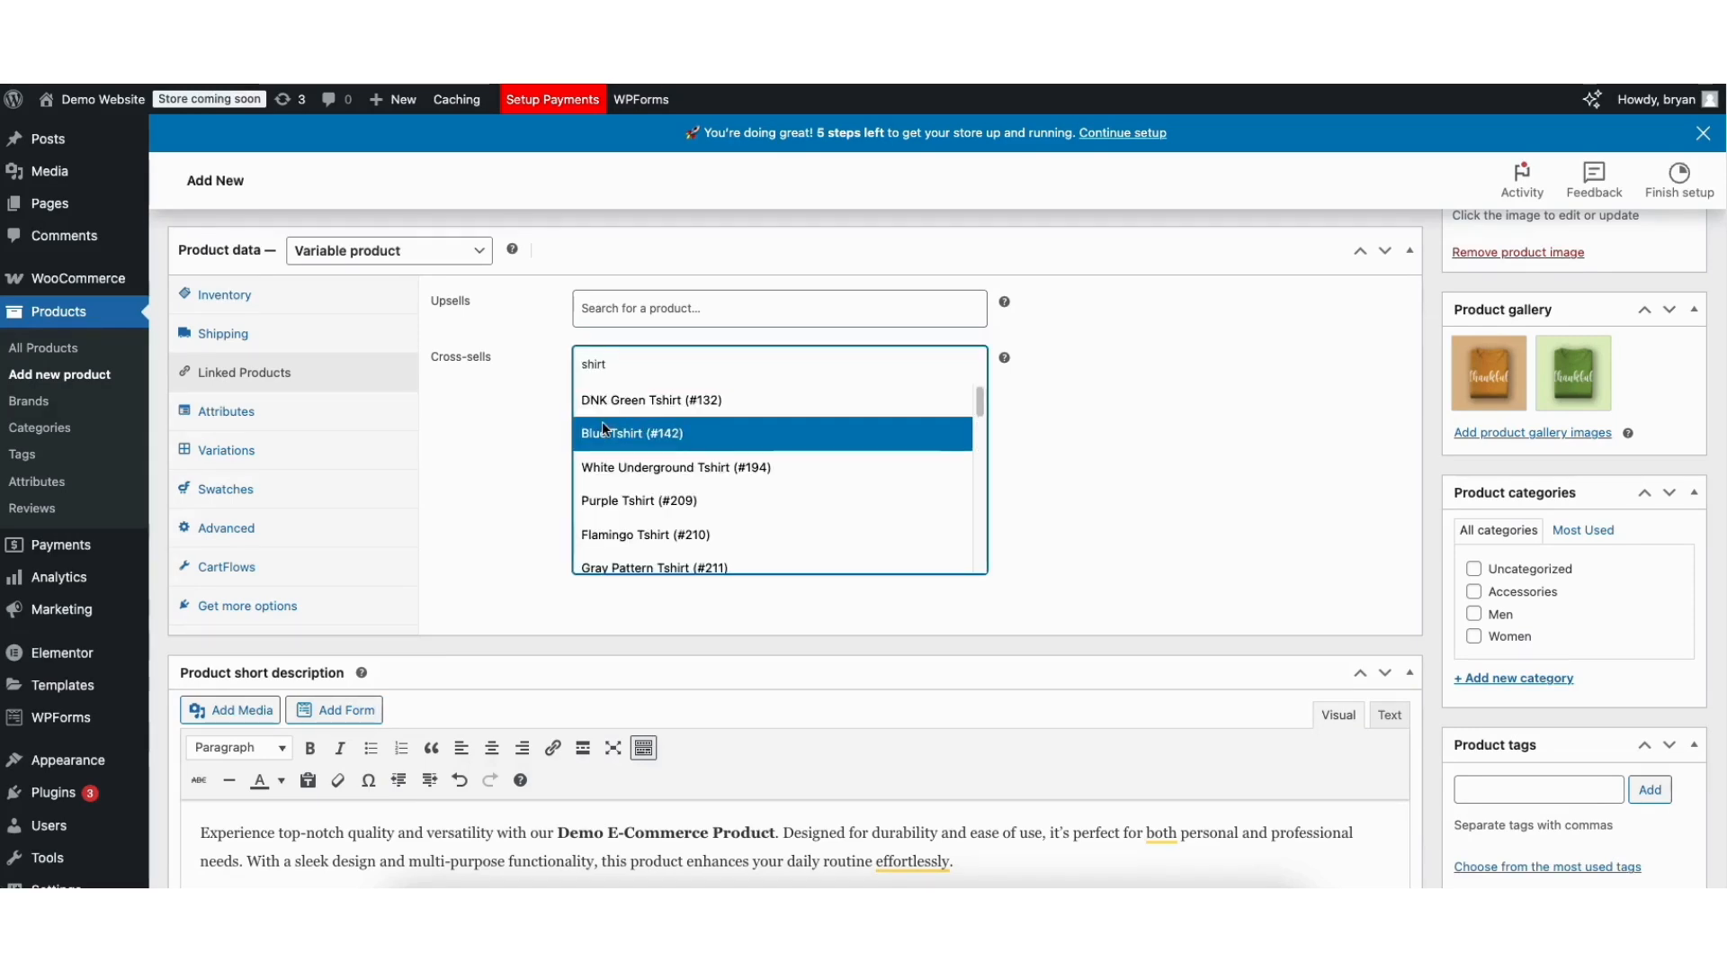
click(602, 425)
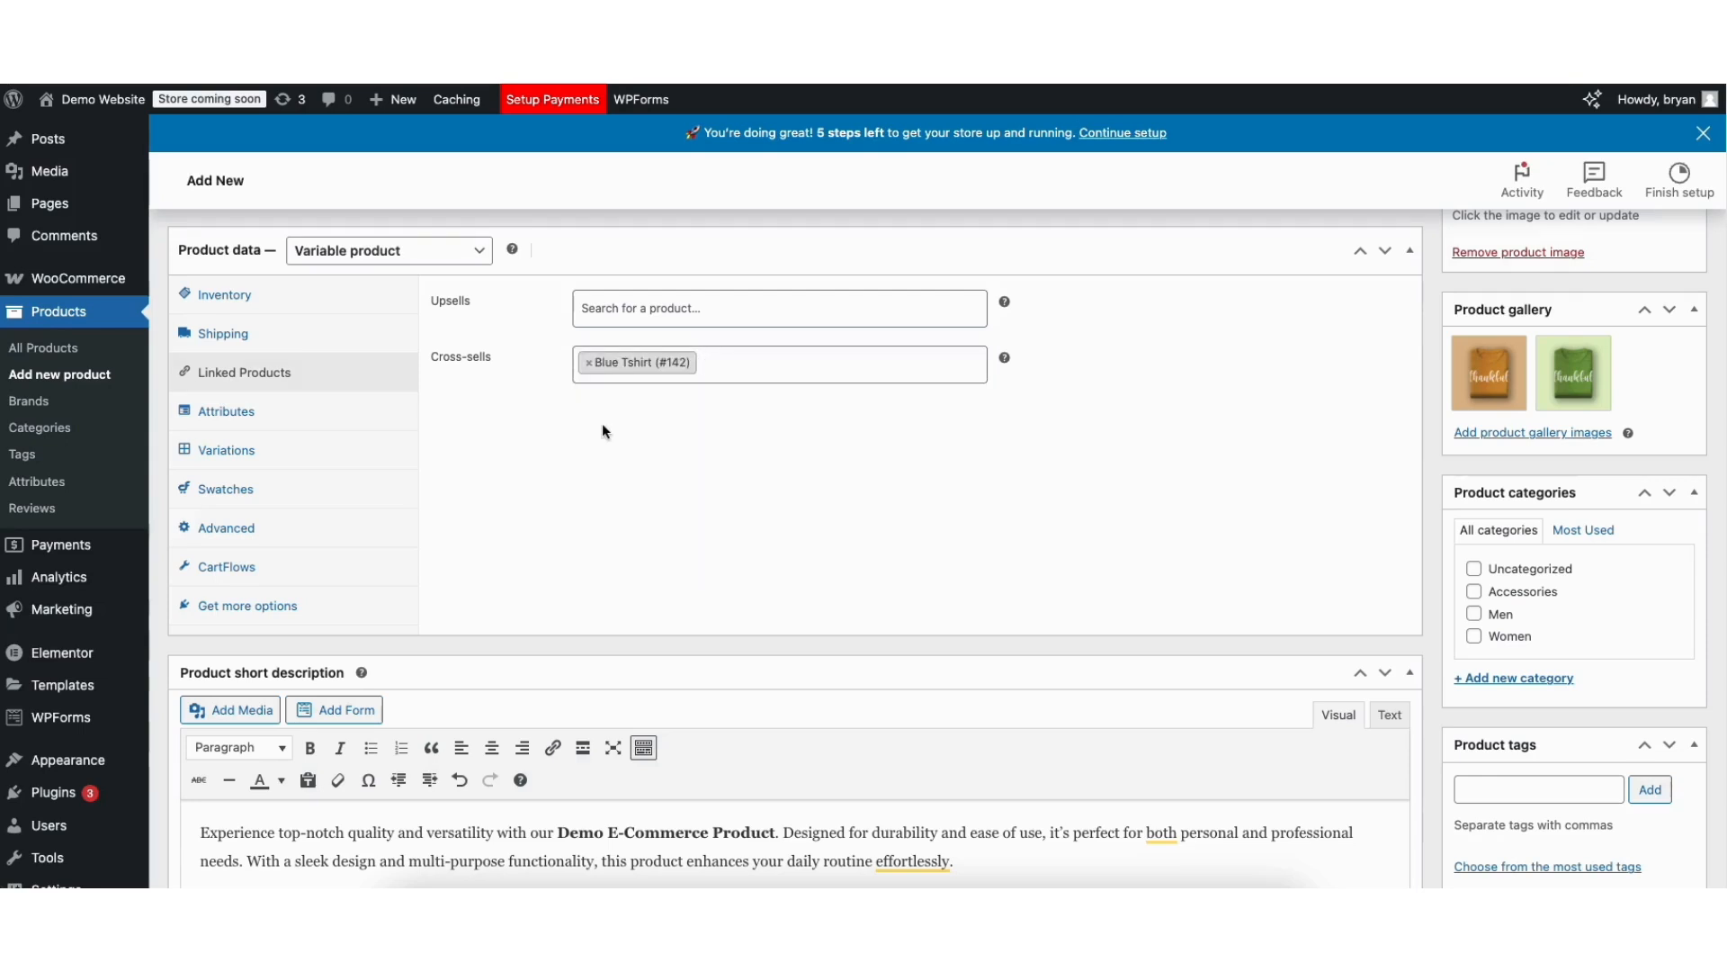
- Add the existing color and size attributes to the product
click(206, 421)
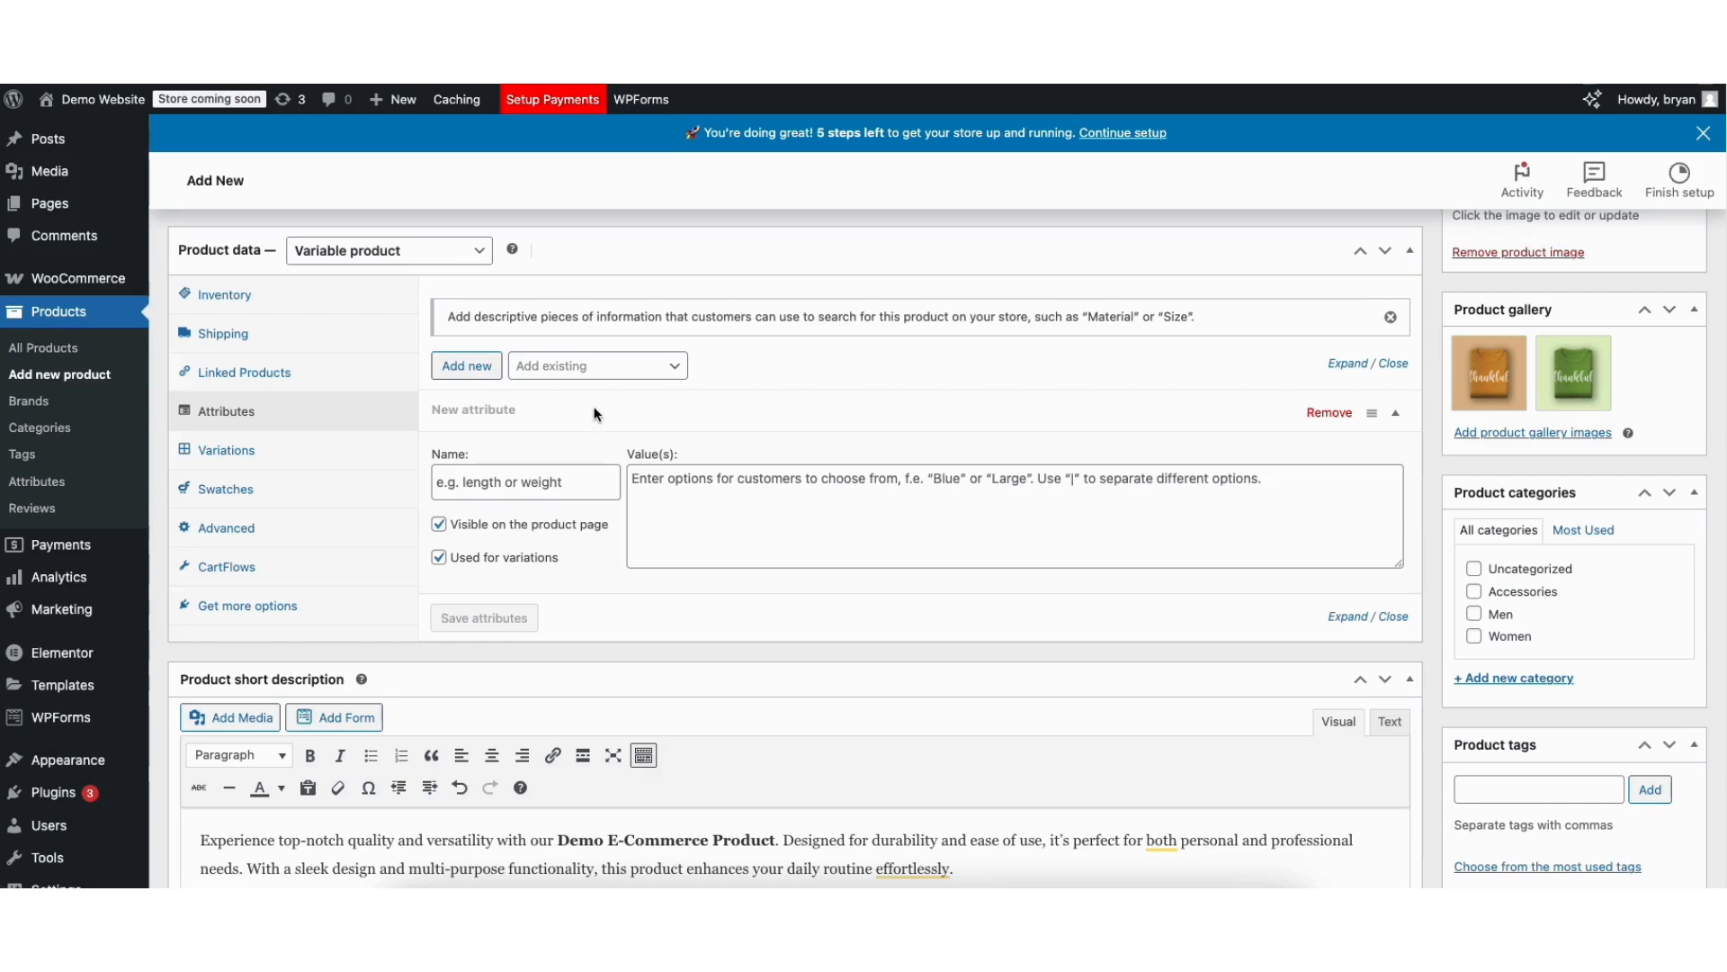
click(586, 369)
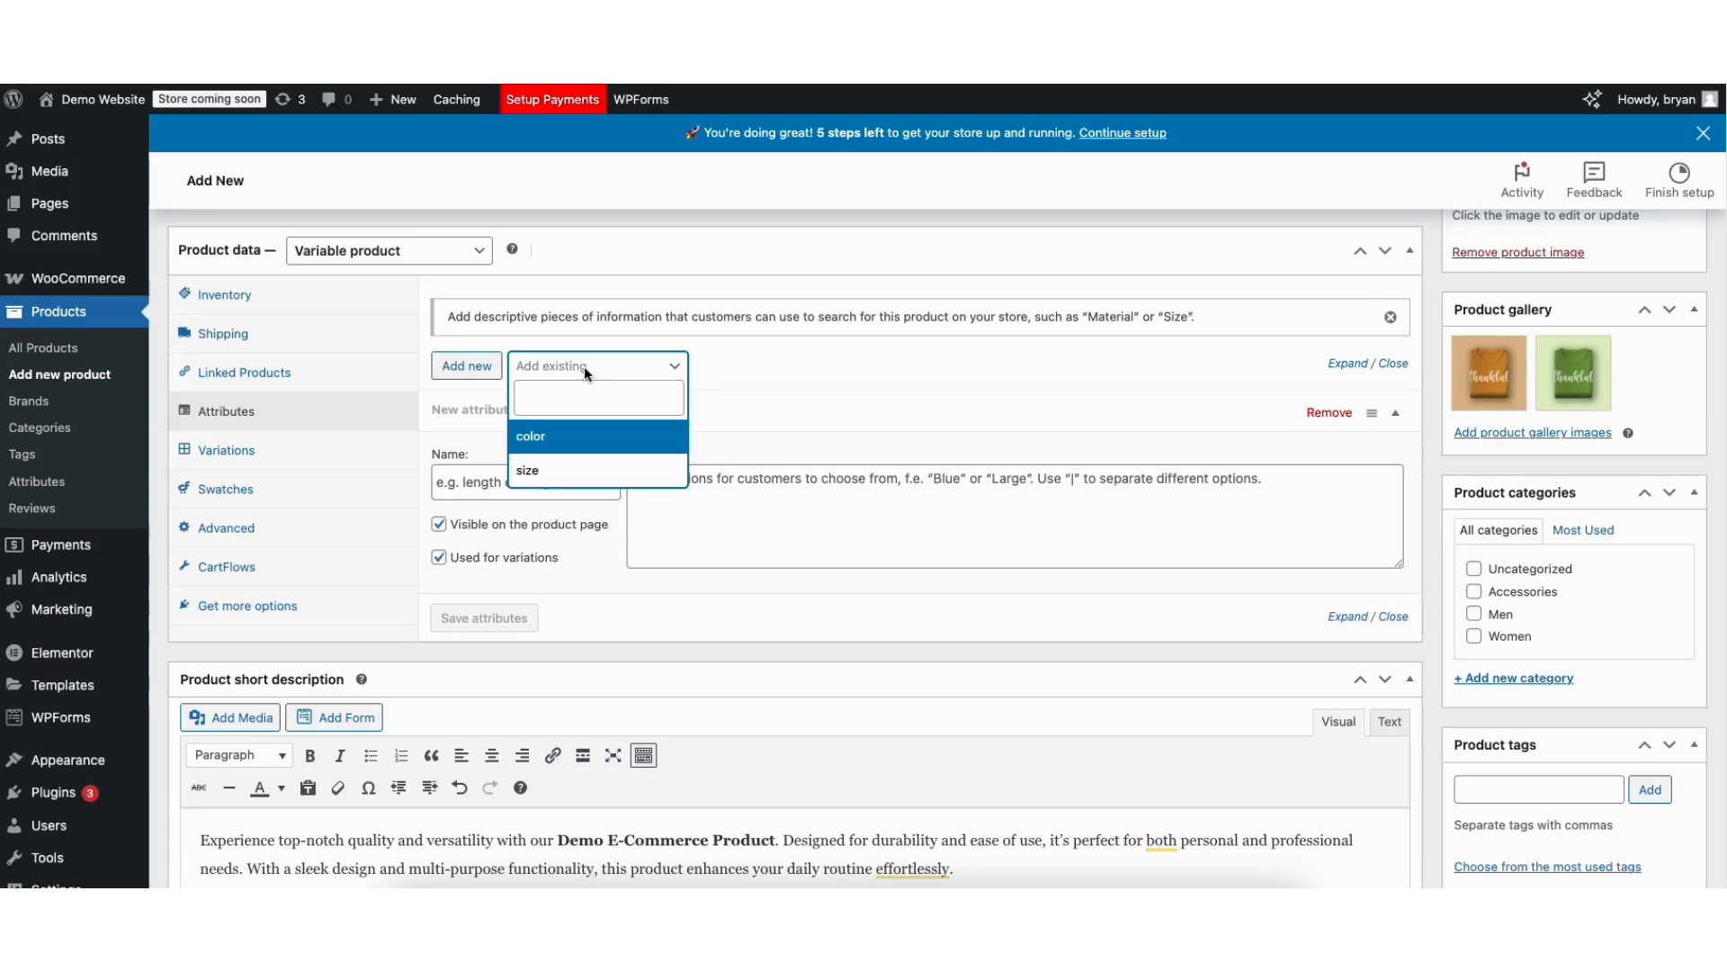
click(551, 441)
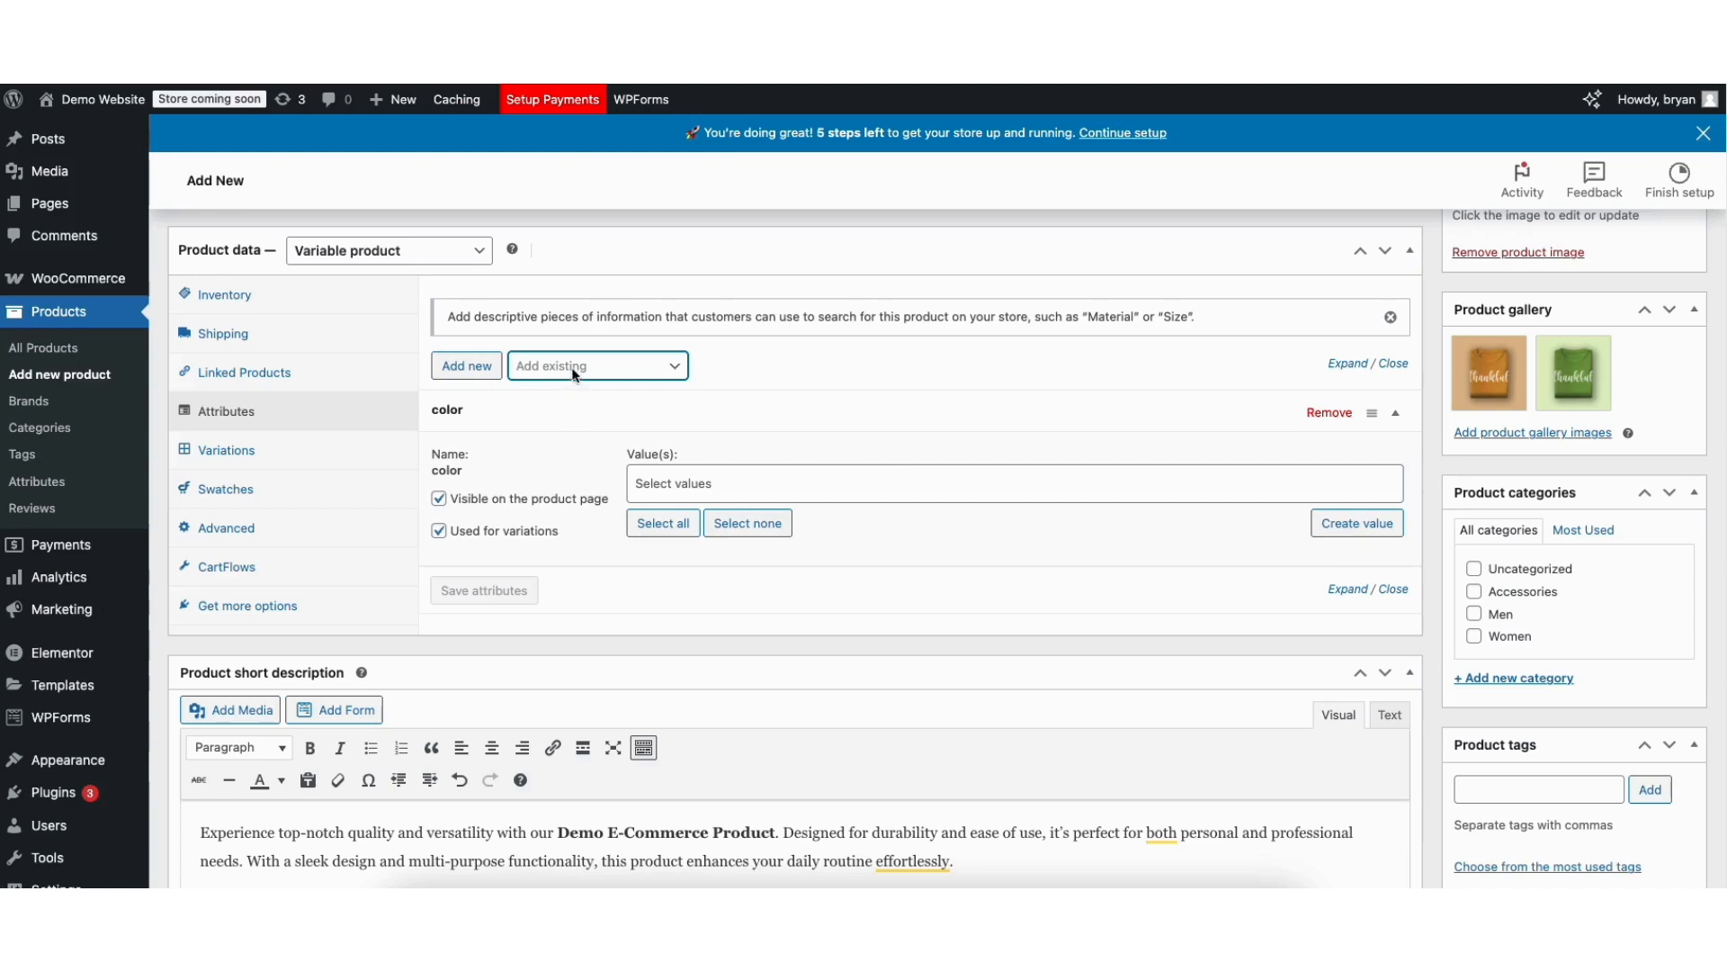
click(573, 369)
click(558, 477)
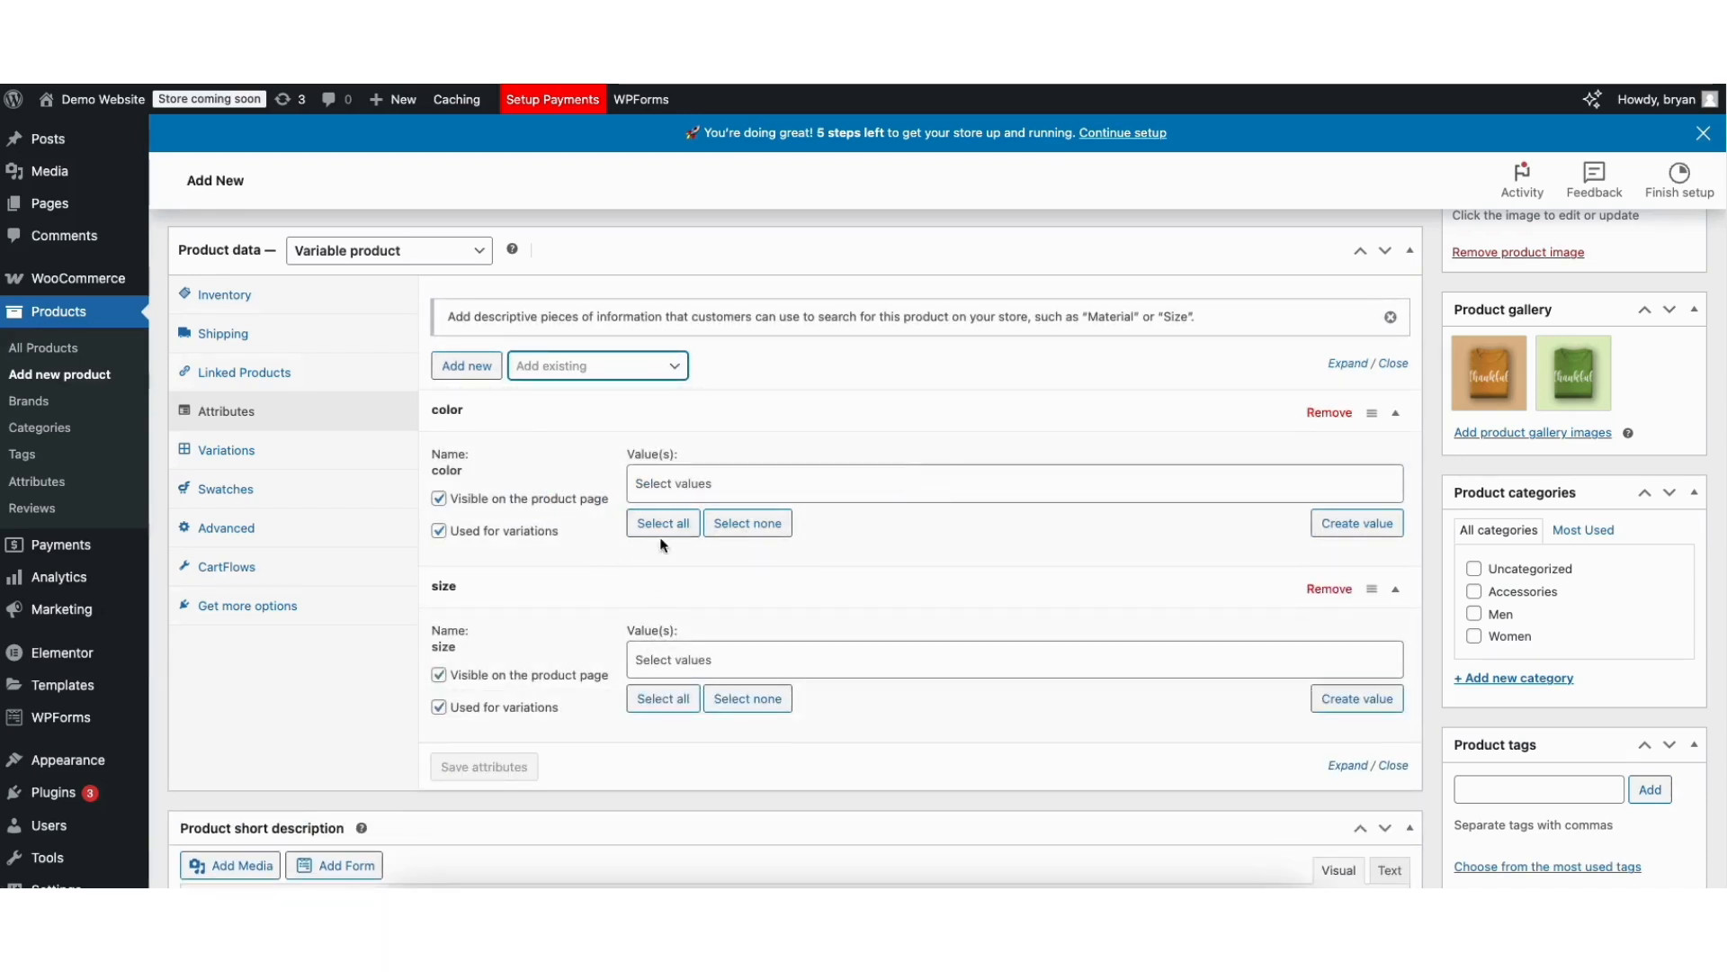
- Open the list of available values for the color attribute
click(666, 488)
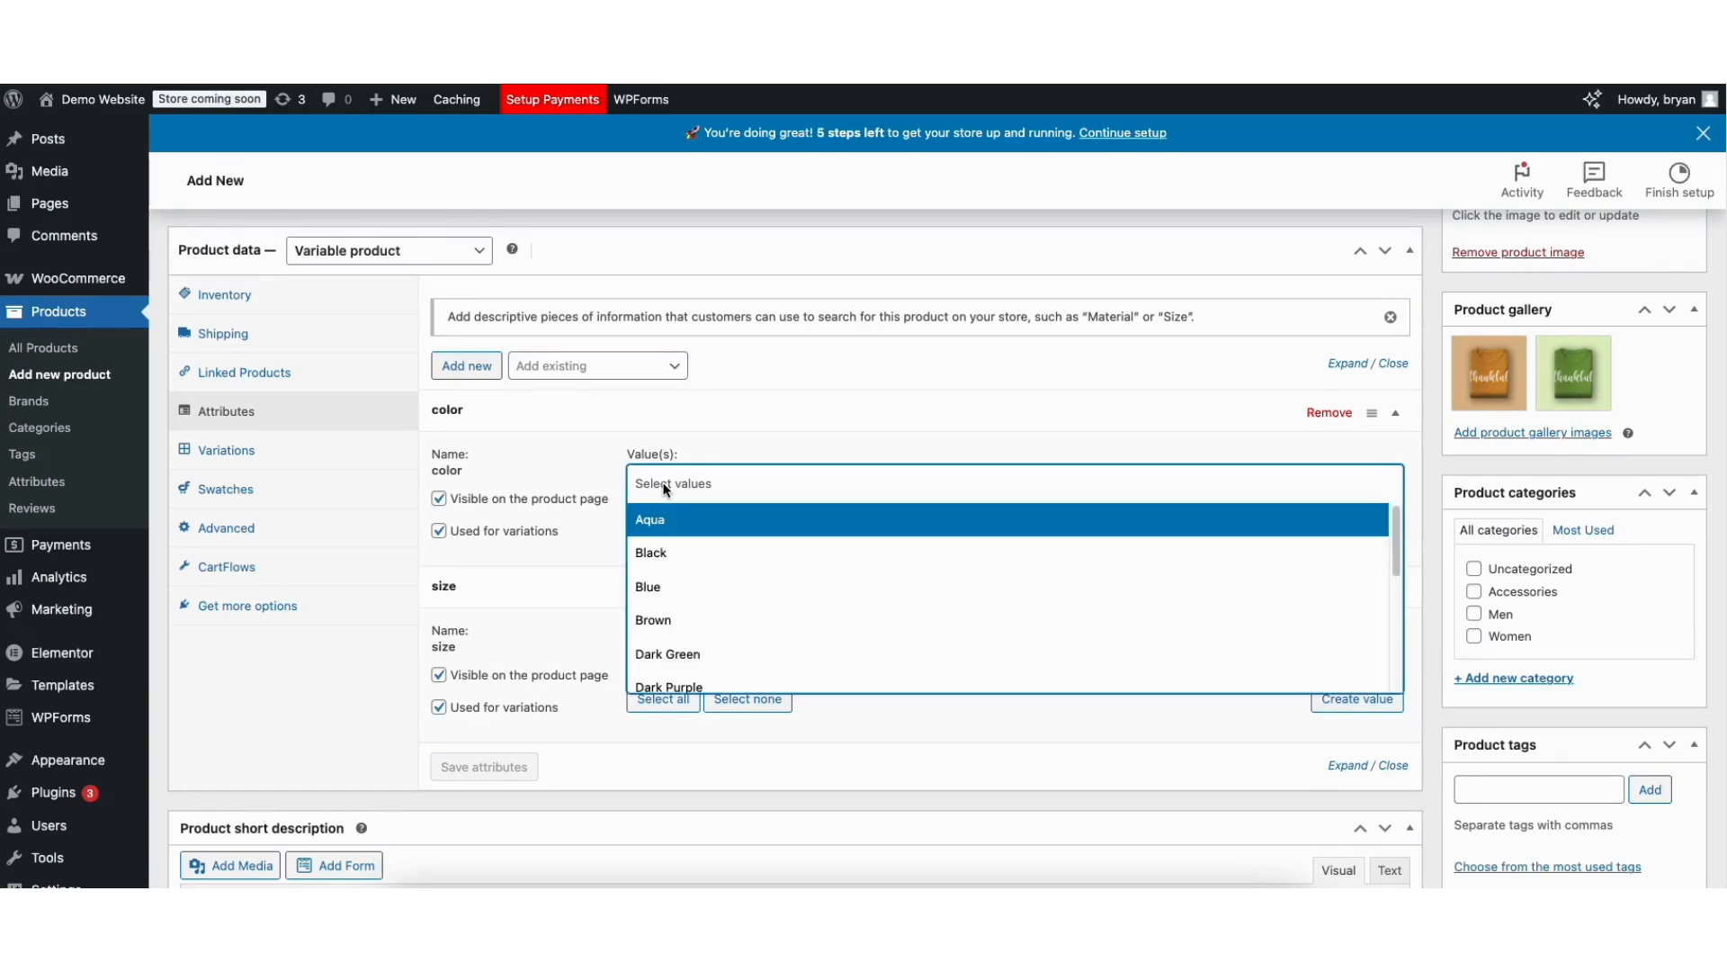
- Select Aqua and Brown as the values of the color attribute
mouse_move(1400, 527)
mouse_down()
mouse_move(1394, 602)
mouse_move(1397, 526)
mouse_up()
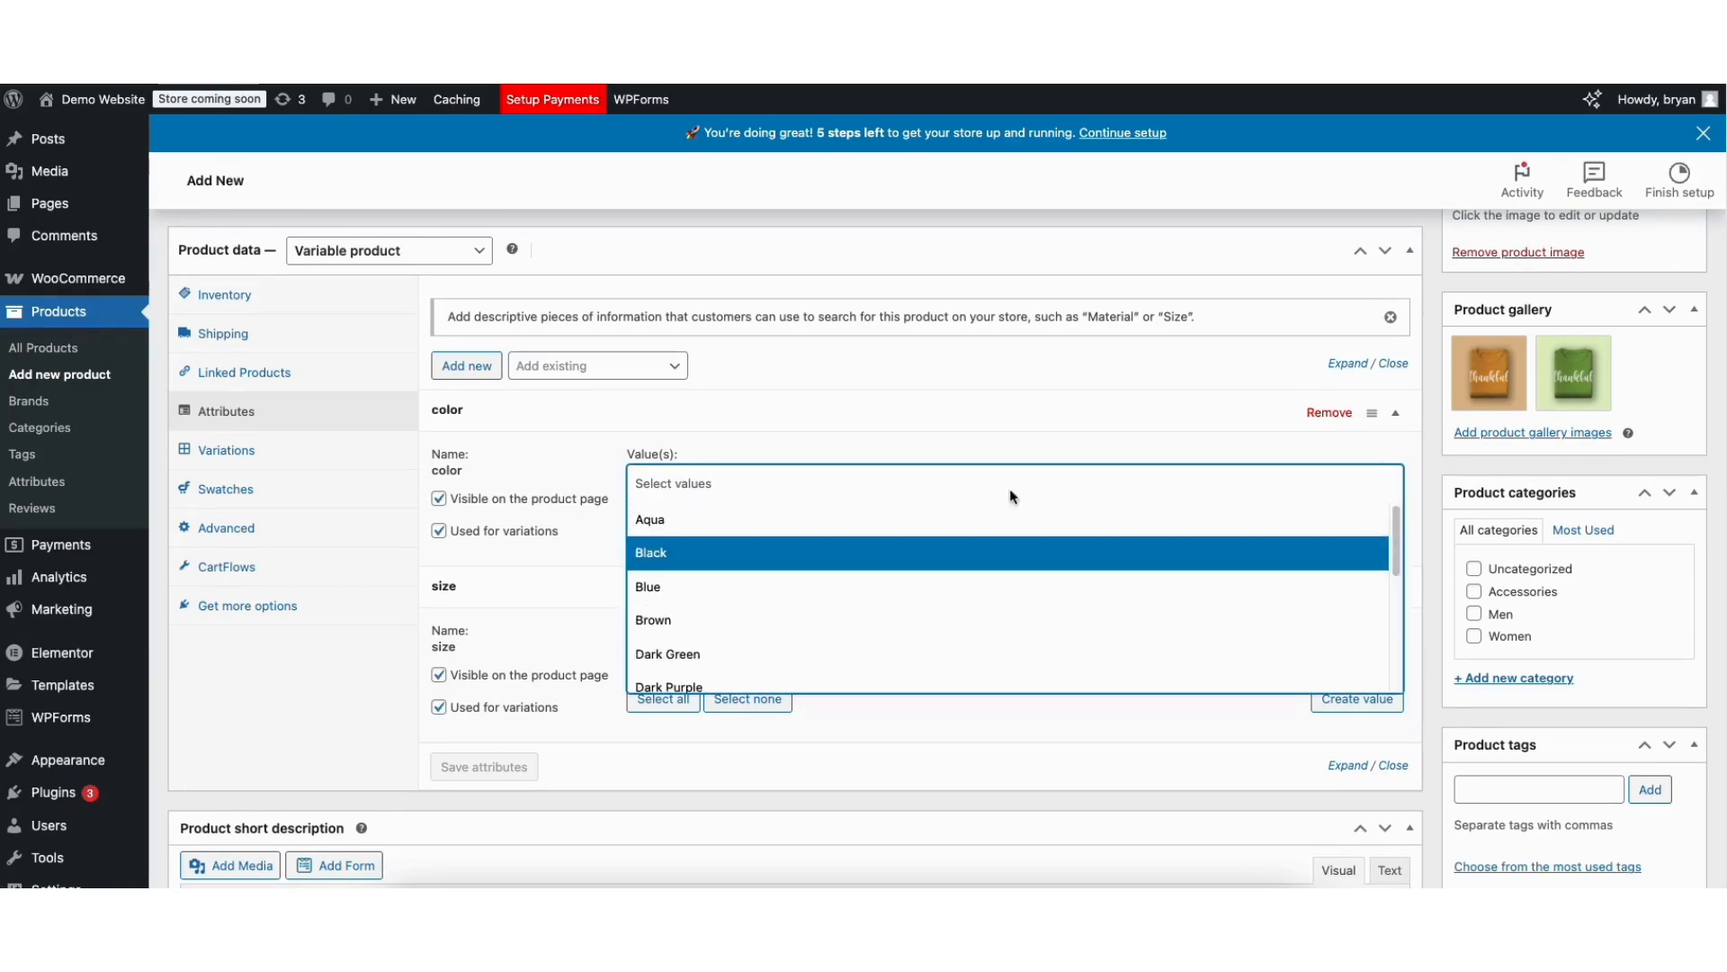
click(669, 521)
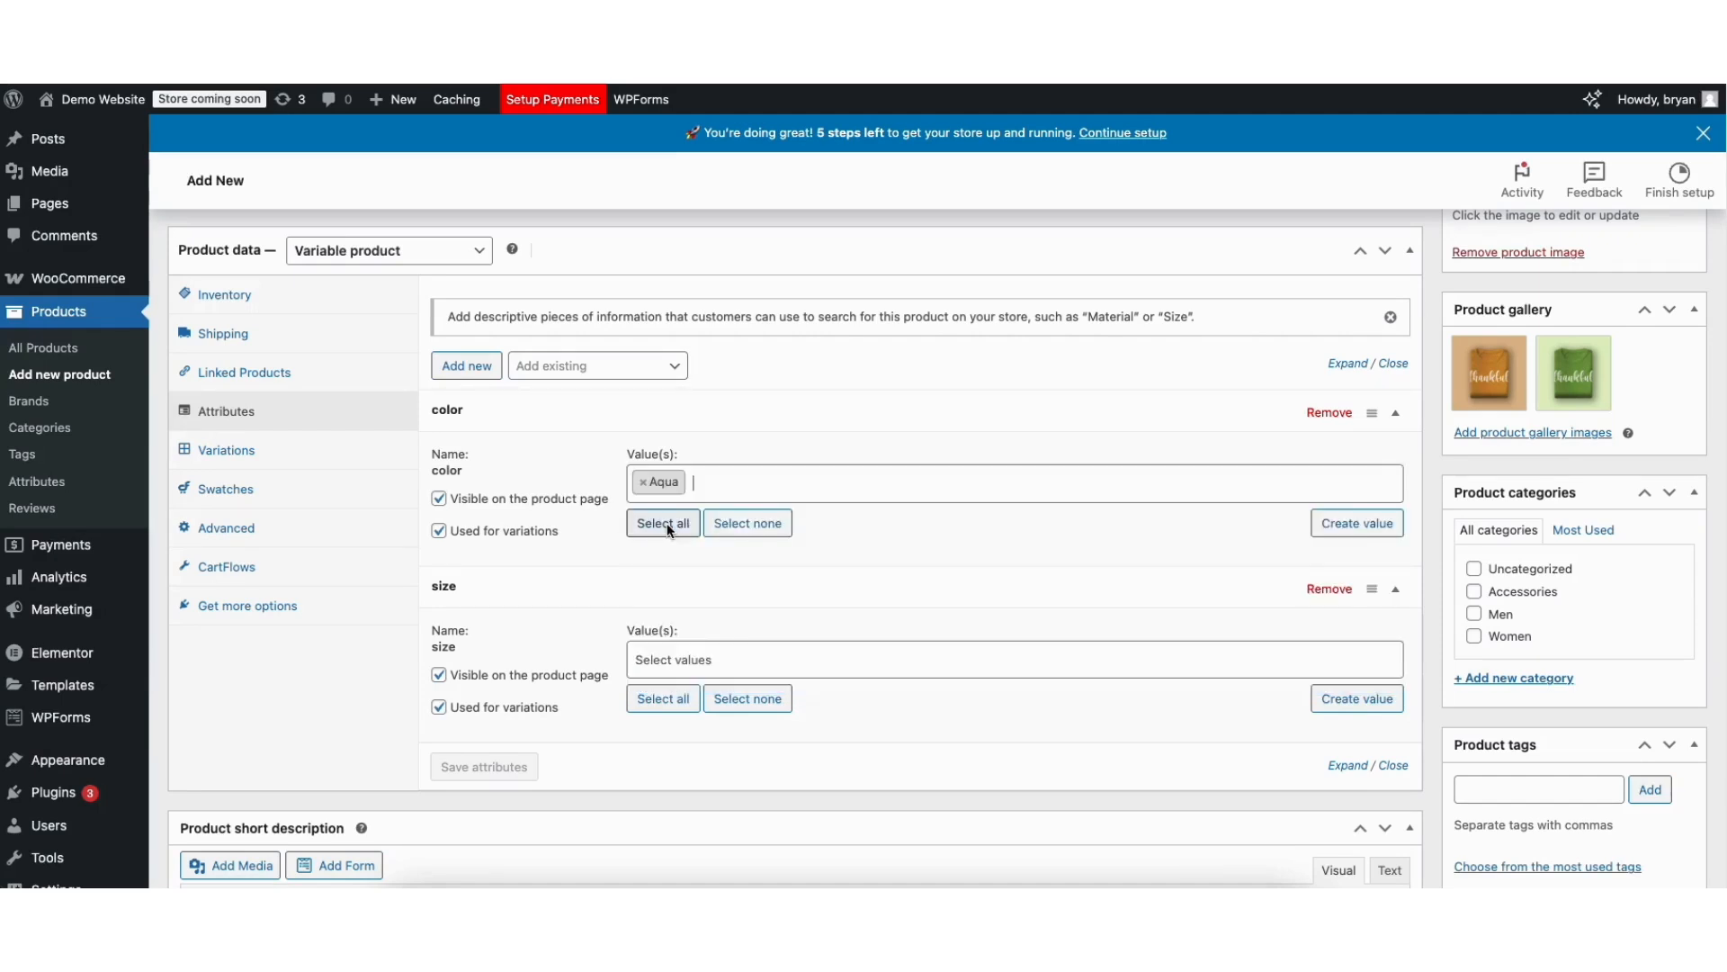
click(733, 488)
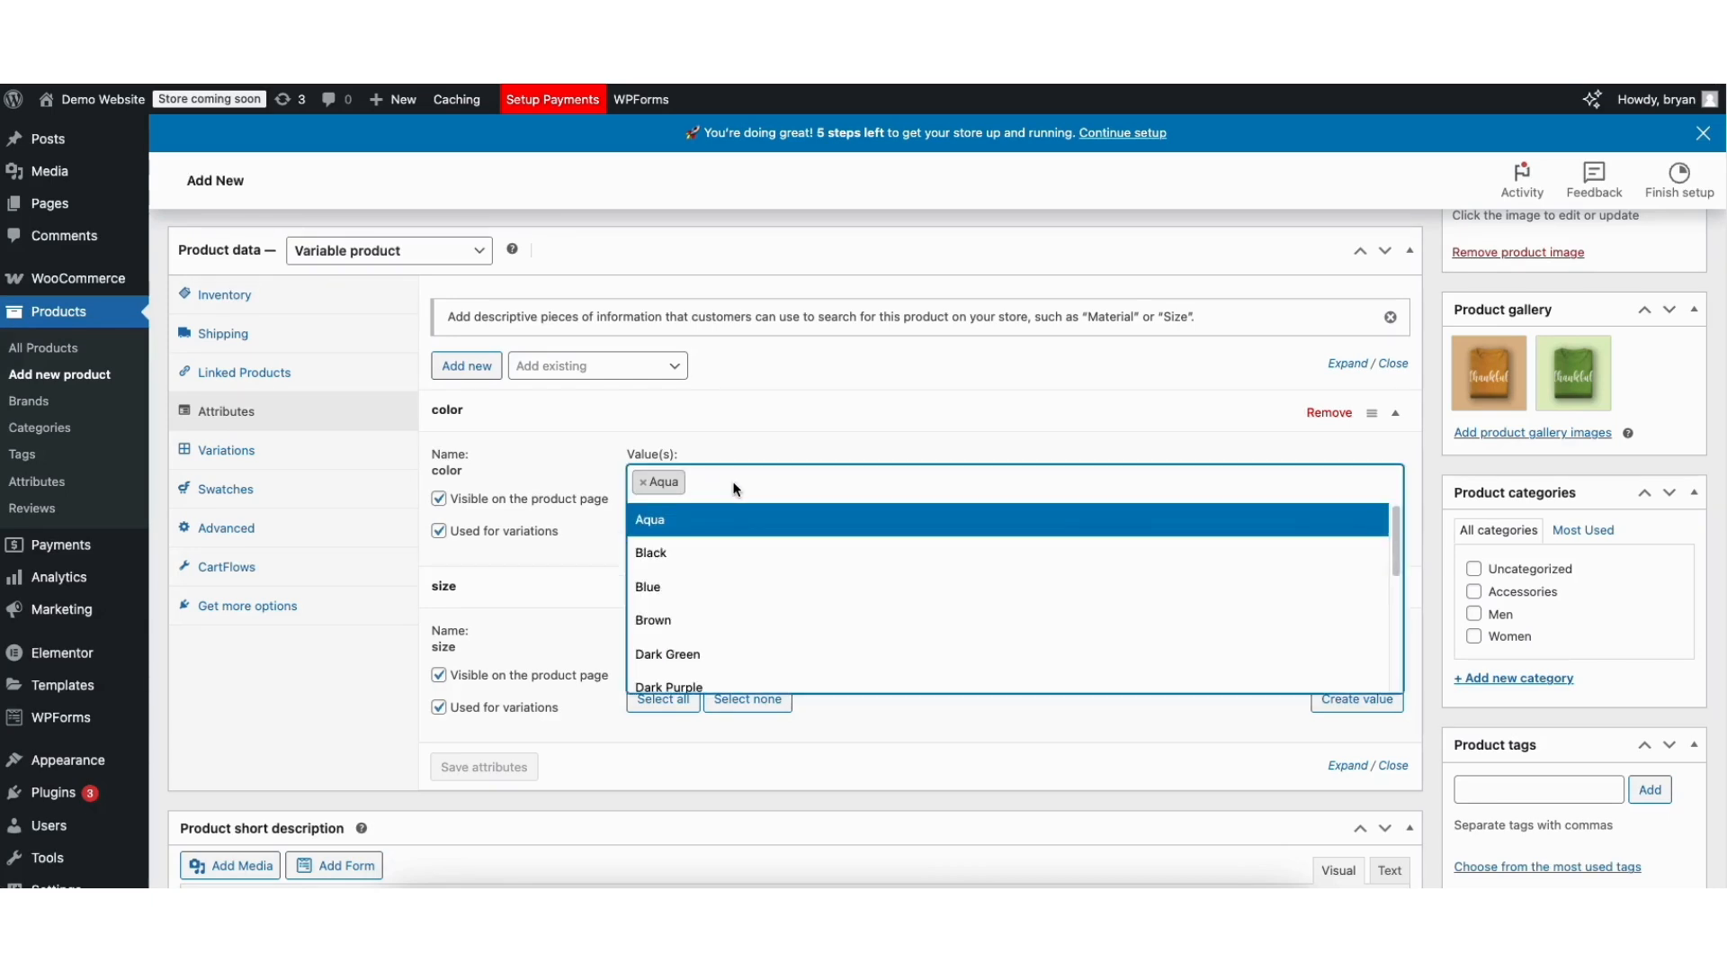
click(667, 618)
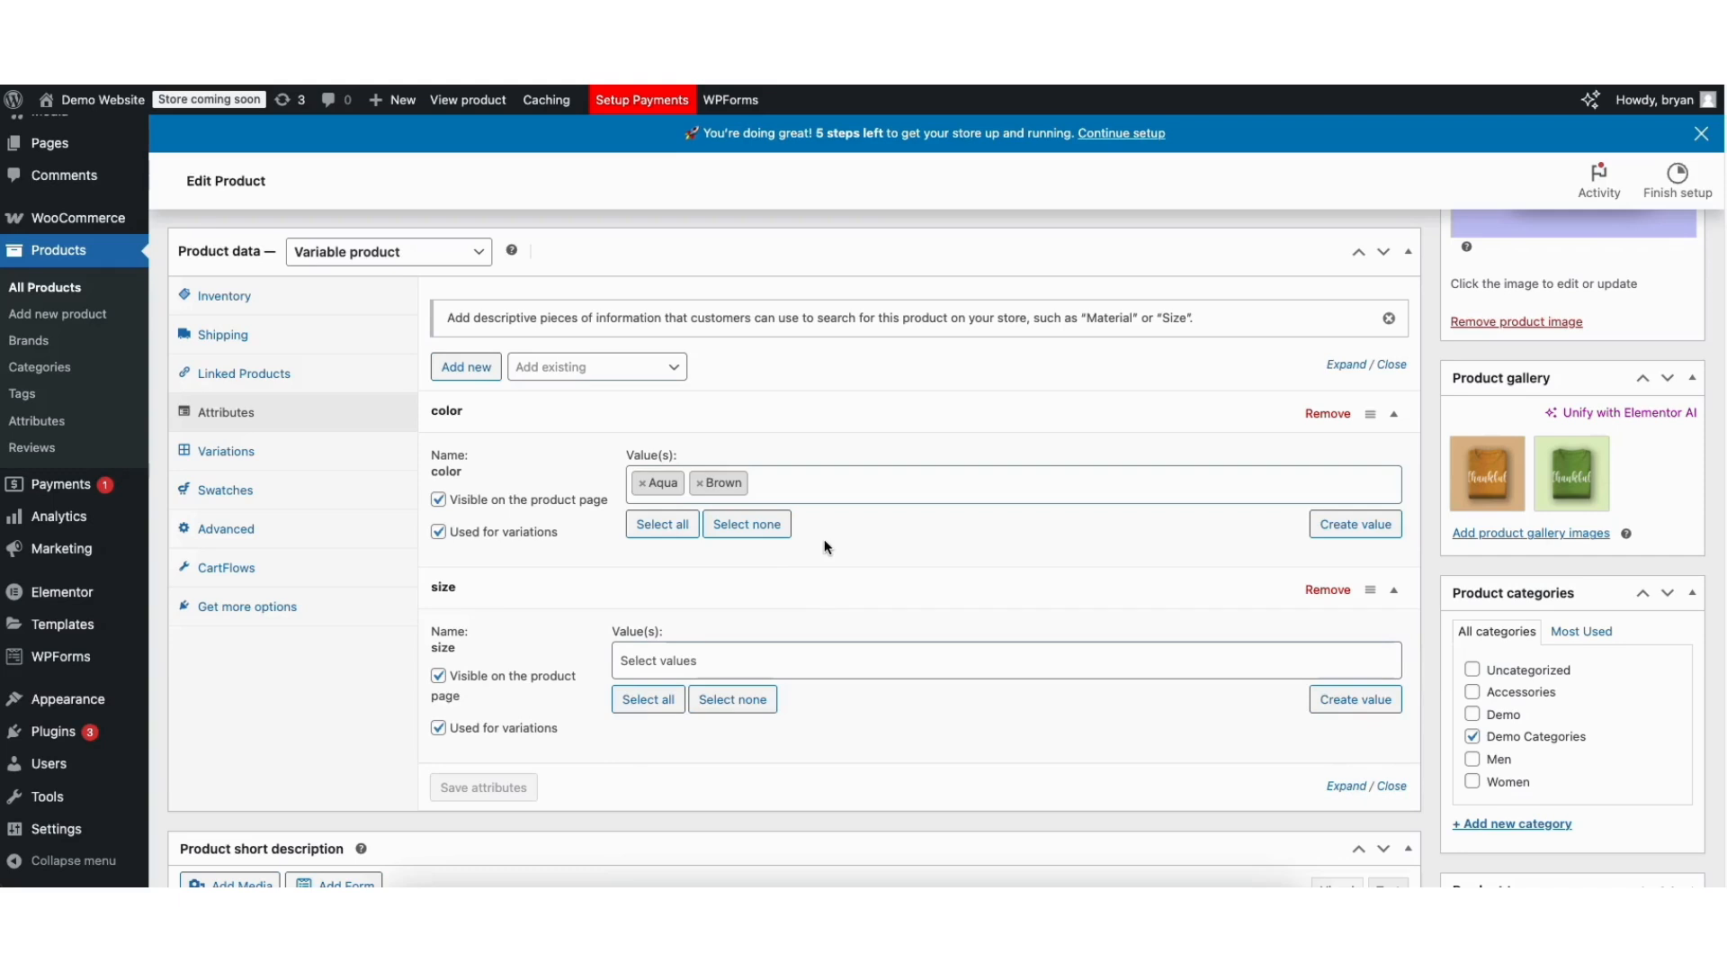
- Create a new value "s" for the size attribute
click(1338, 701)
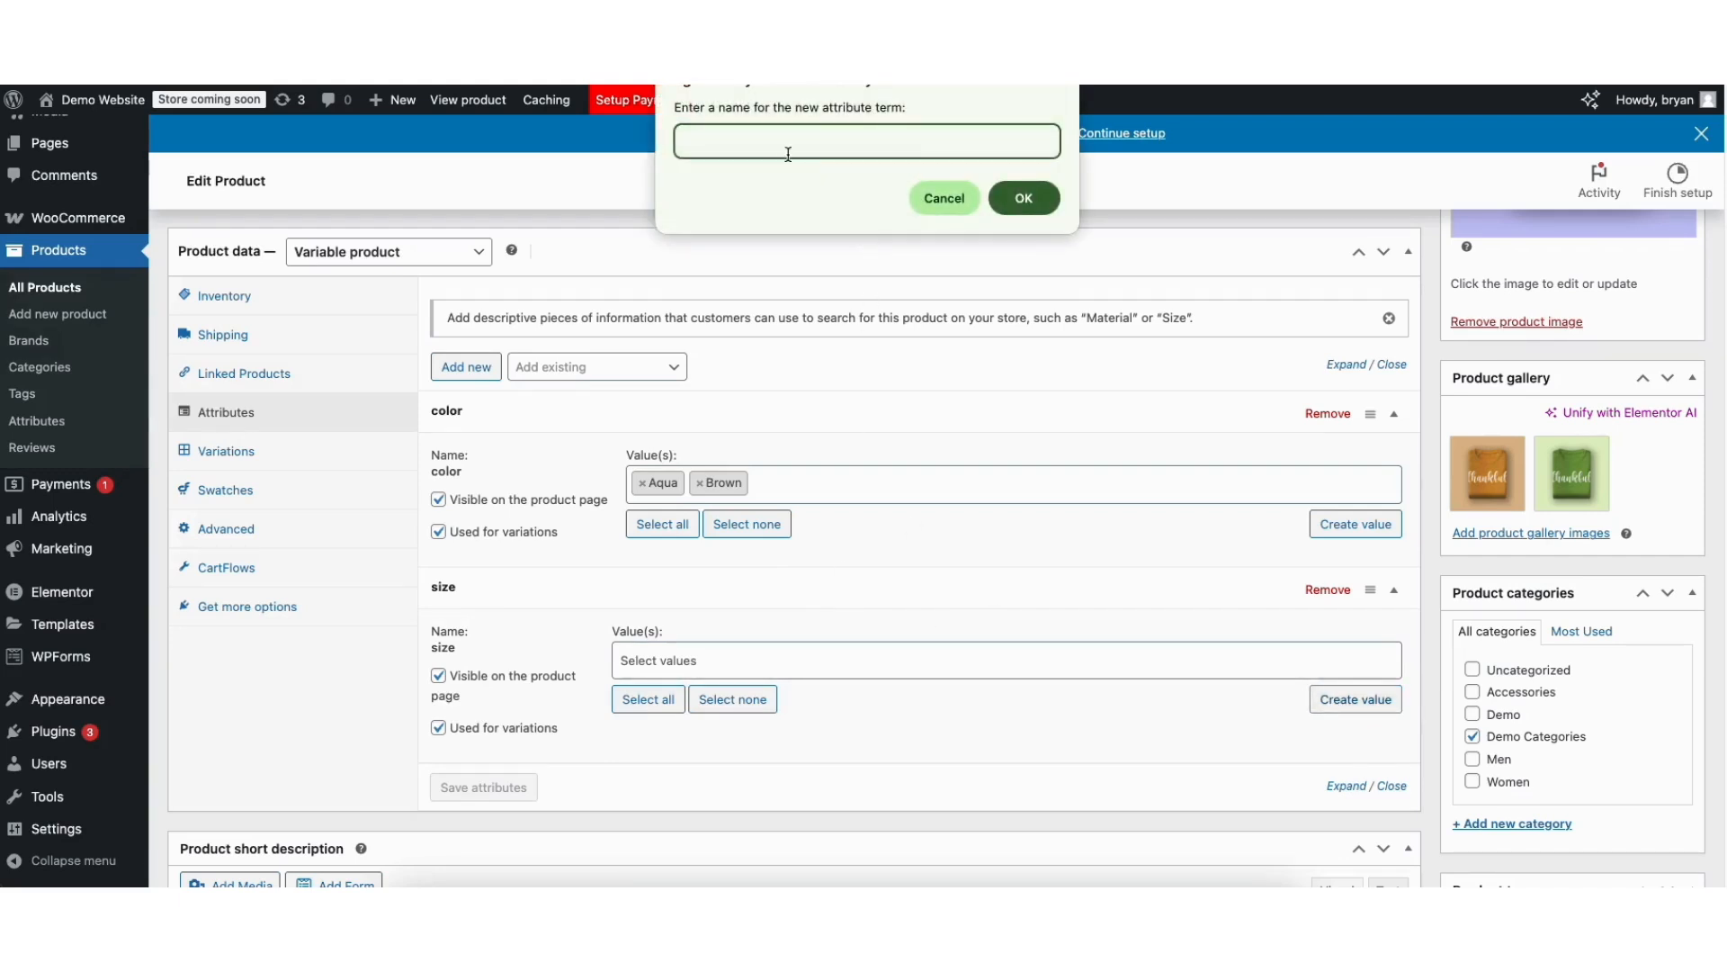
text(s)
click(1017, 200)
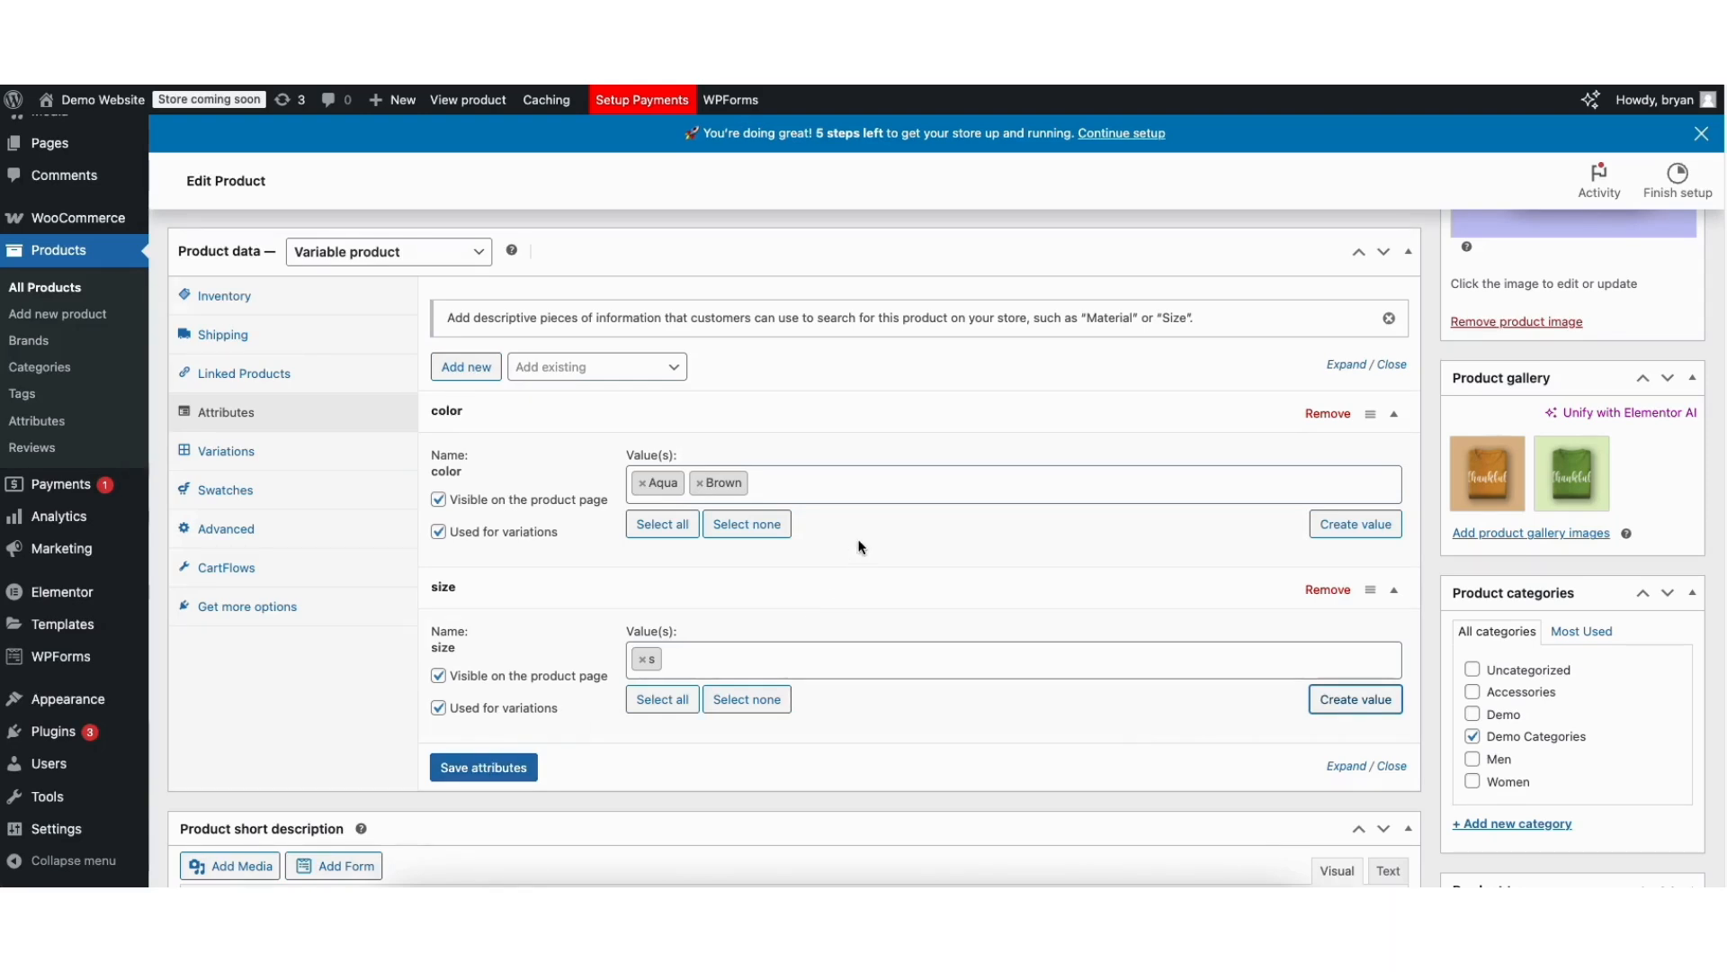
- Add a new attribute named weight with the values 16oz|32oz|64oz and save the attributes
click(470, 367)
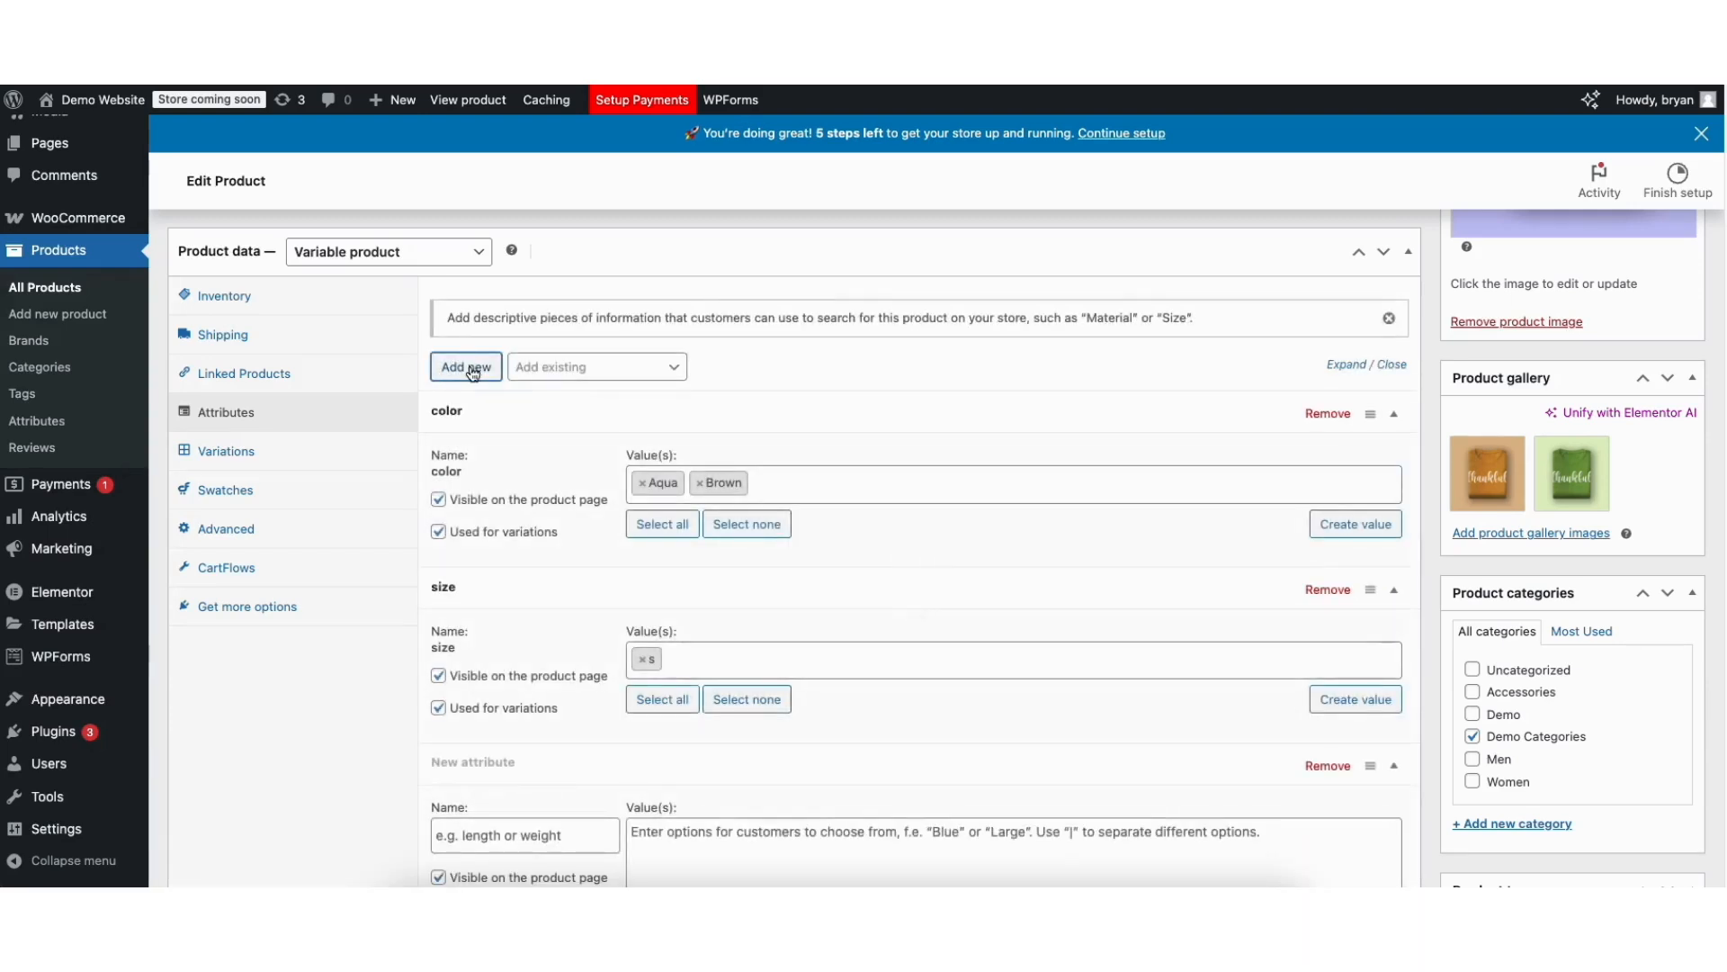
scroll(1713, 350, down, 5)
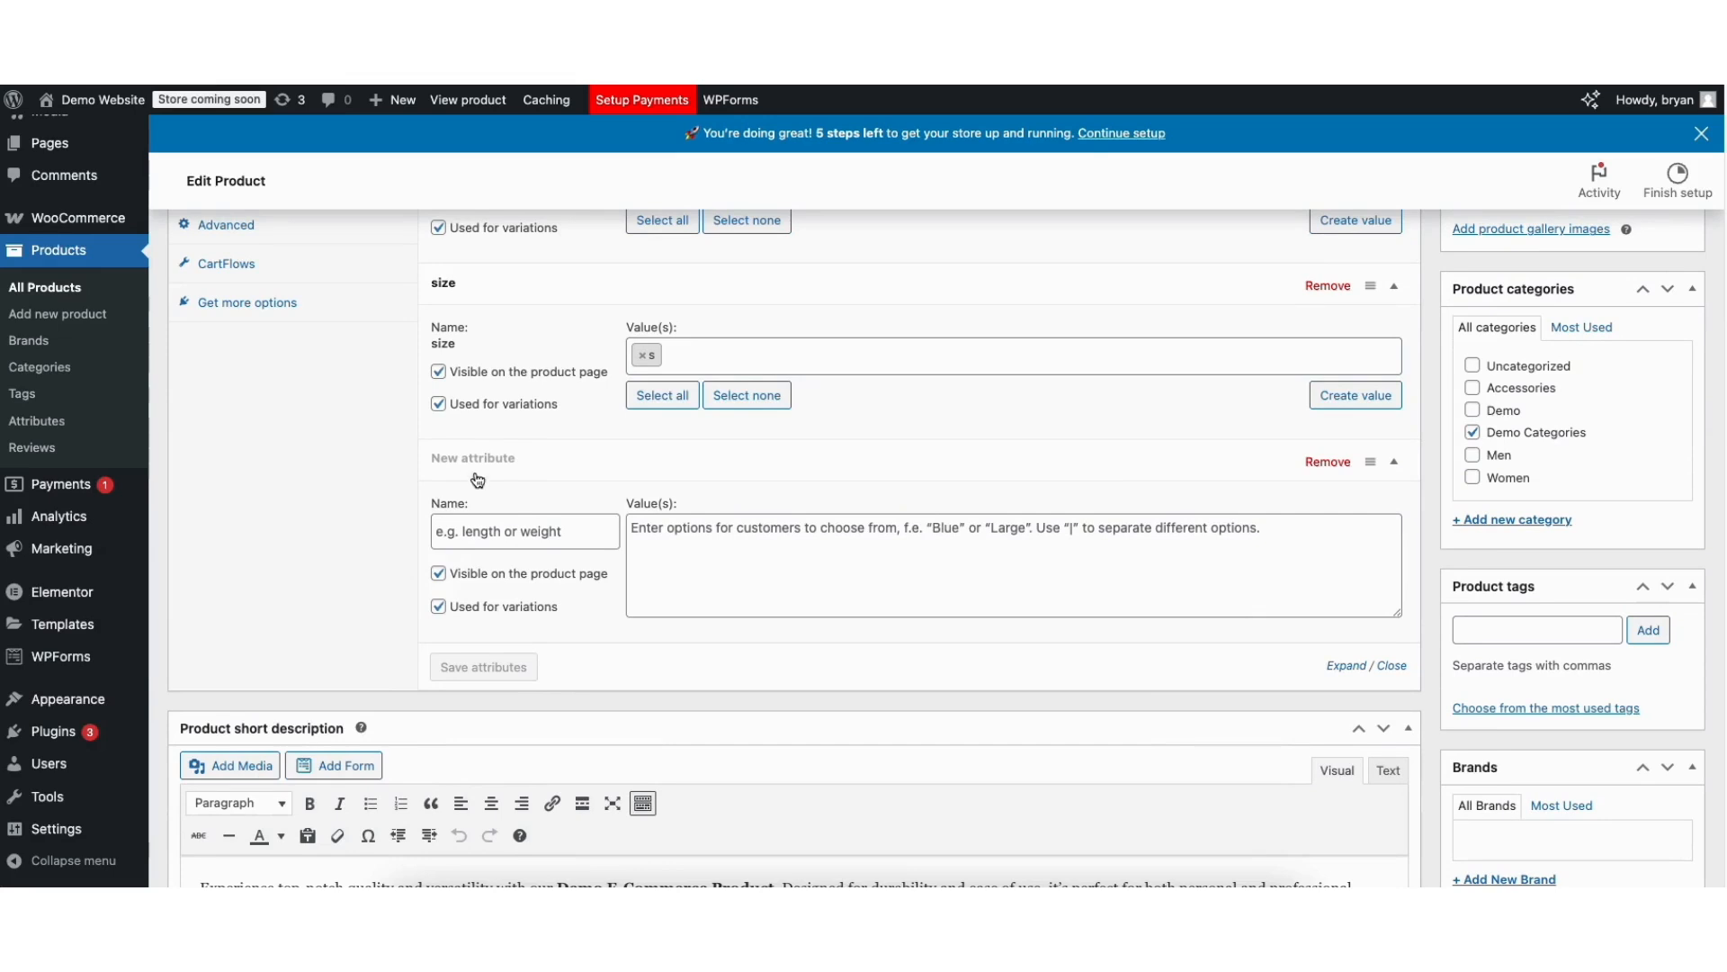
click(492, 531)
text(weight)
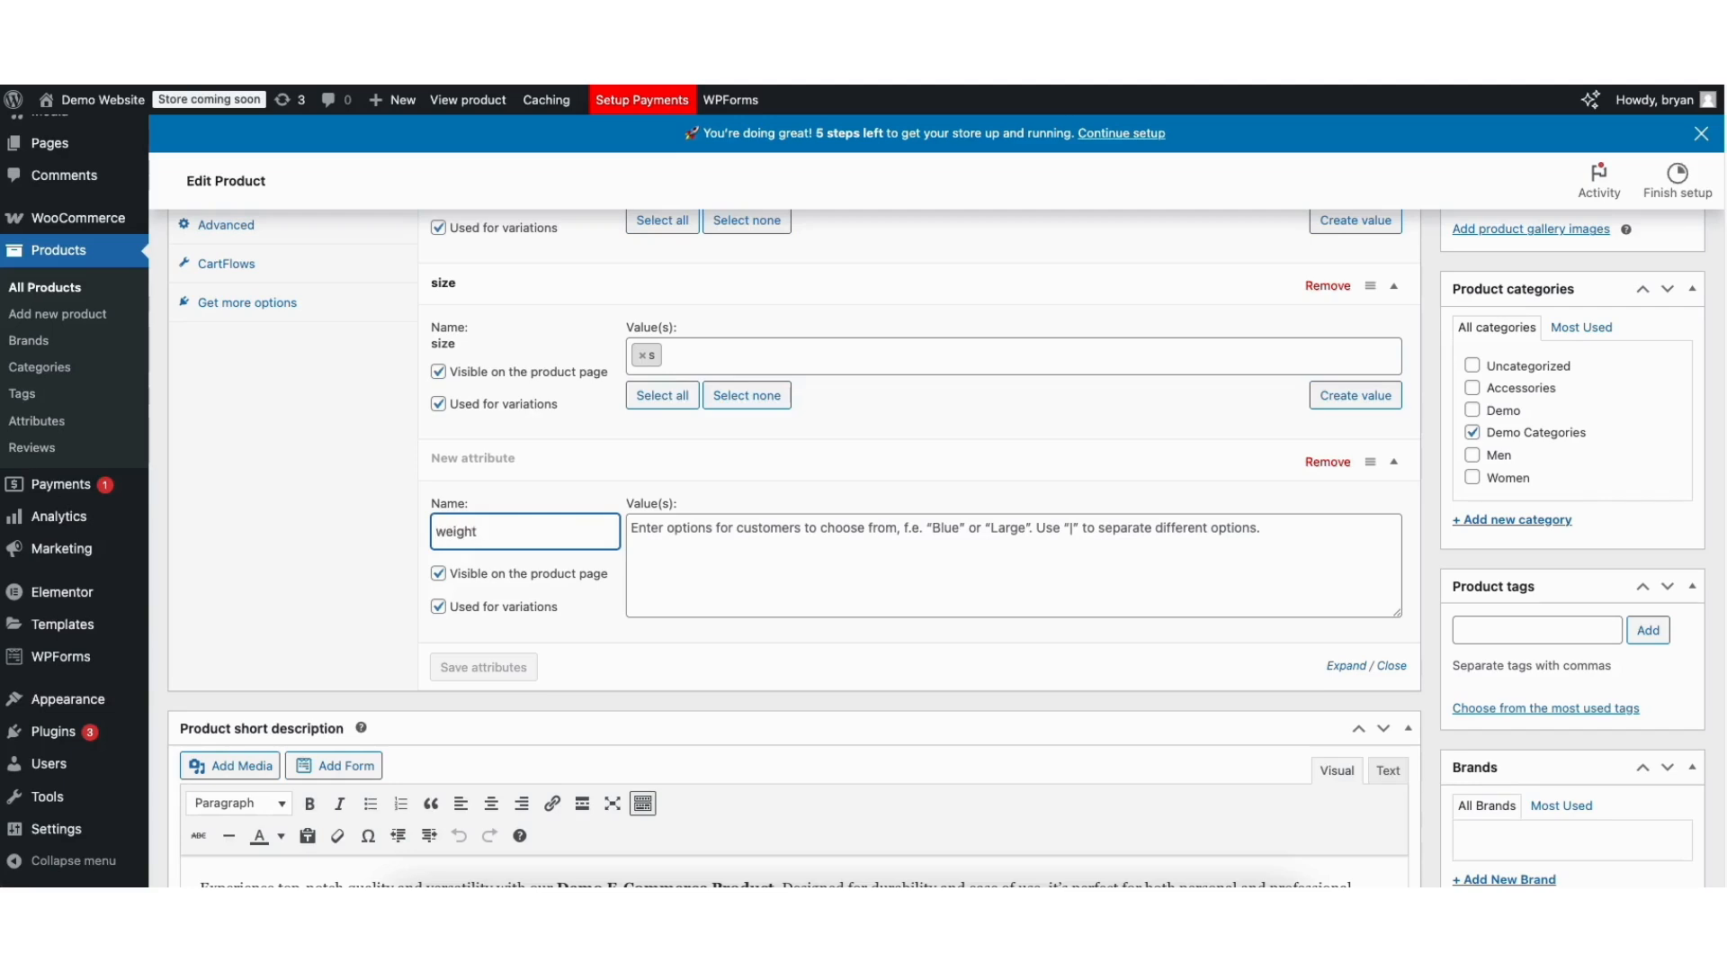
click(684, 542)
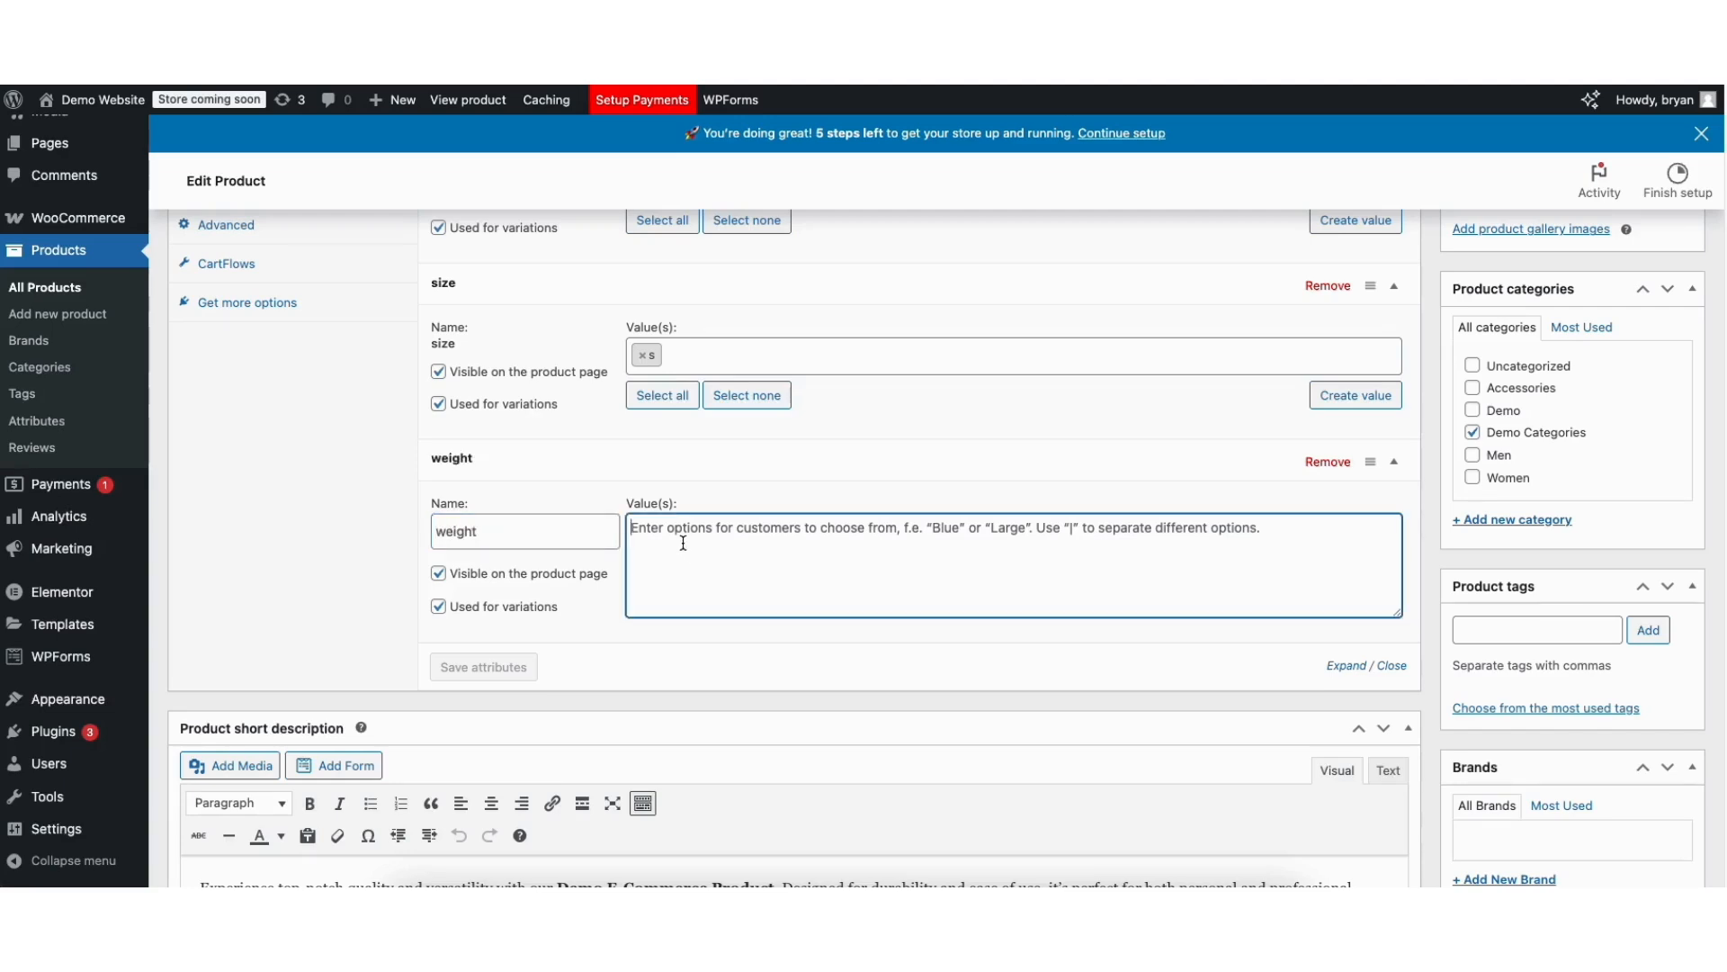
text(16oz|32oz|64oz)
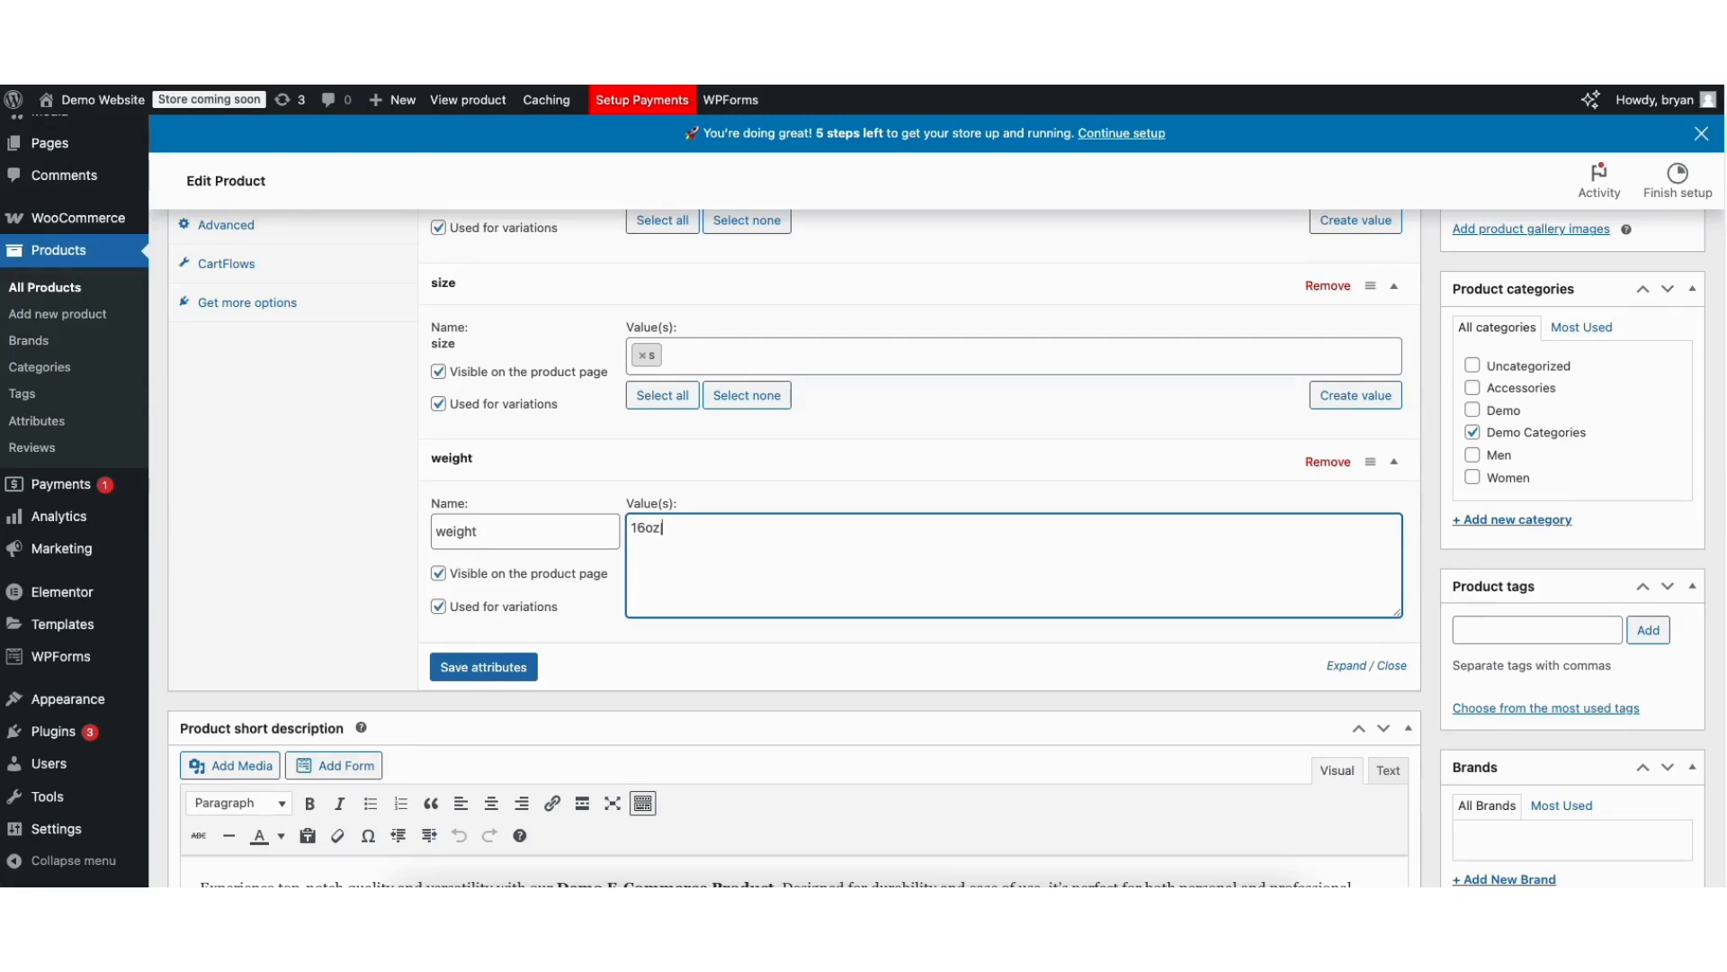
text(|32oz|64oz)
click(483, 669)
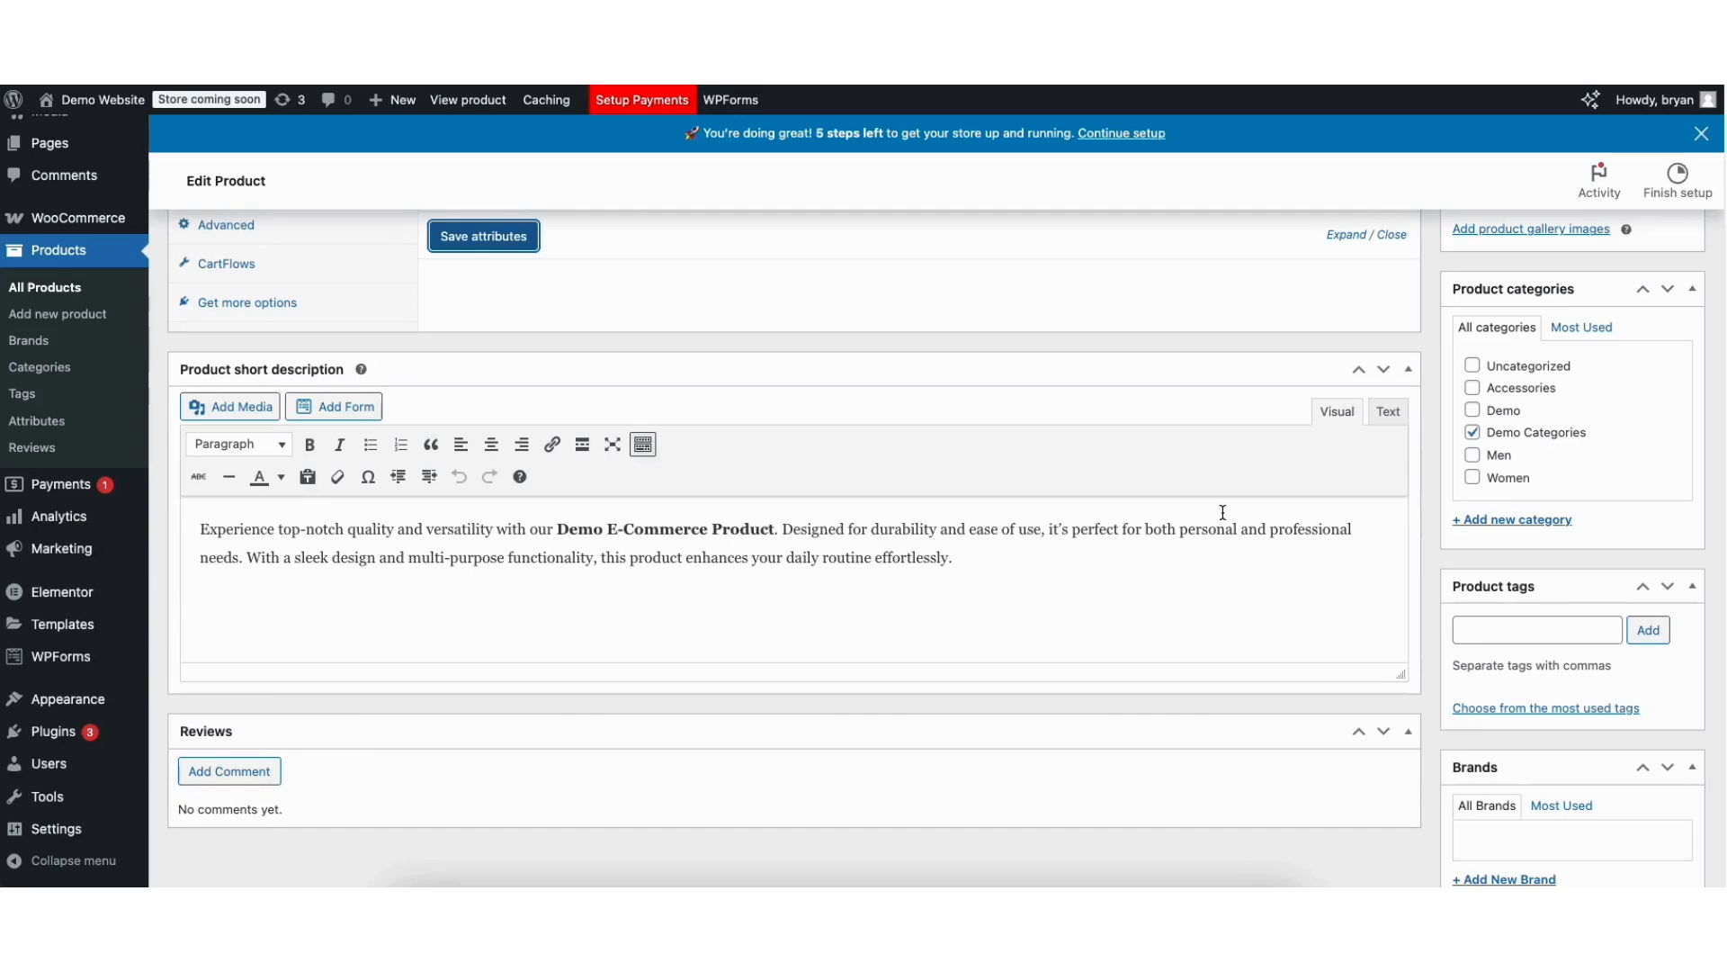
- Expand the saved color attribute to review its values
drag(1726, 496, 1722, 349)
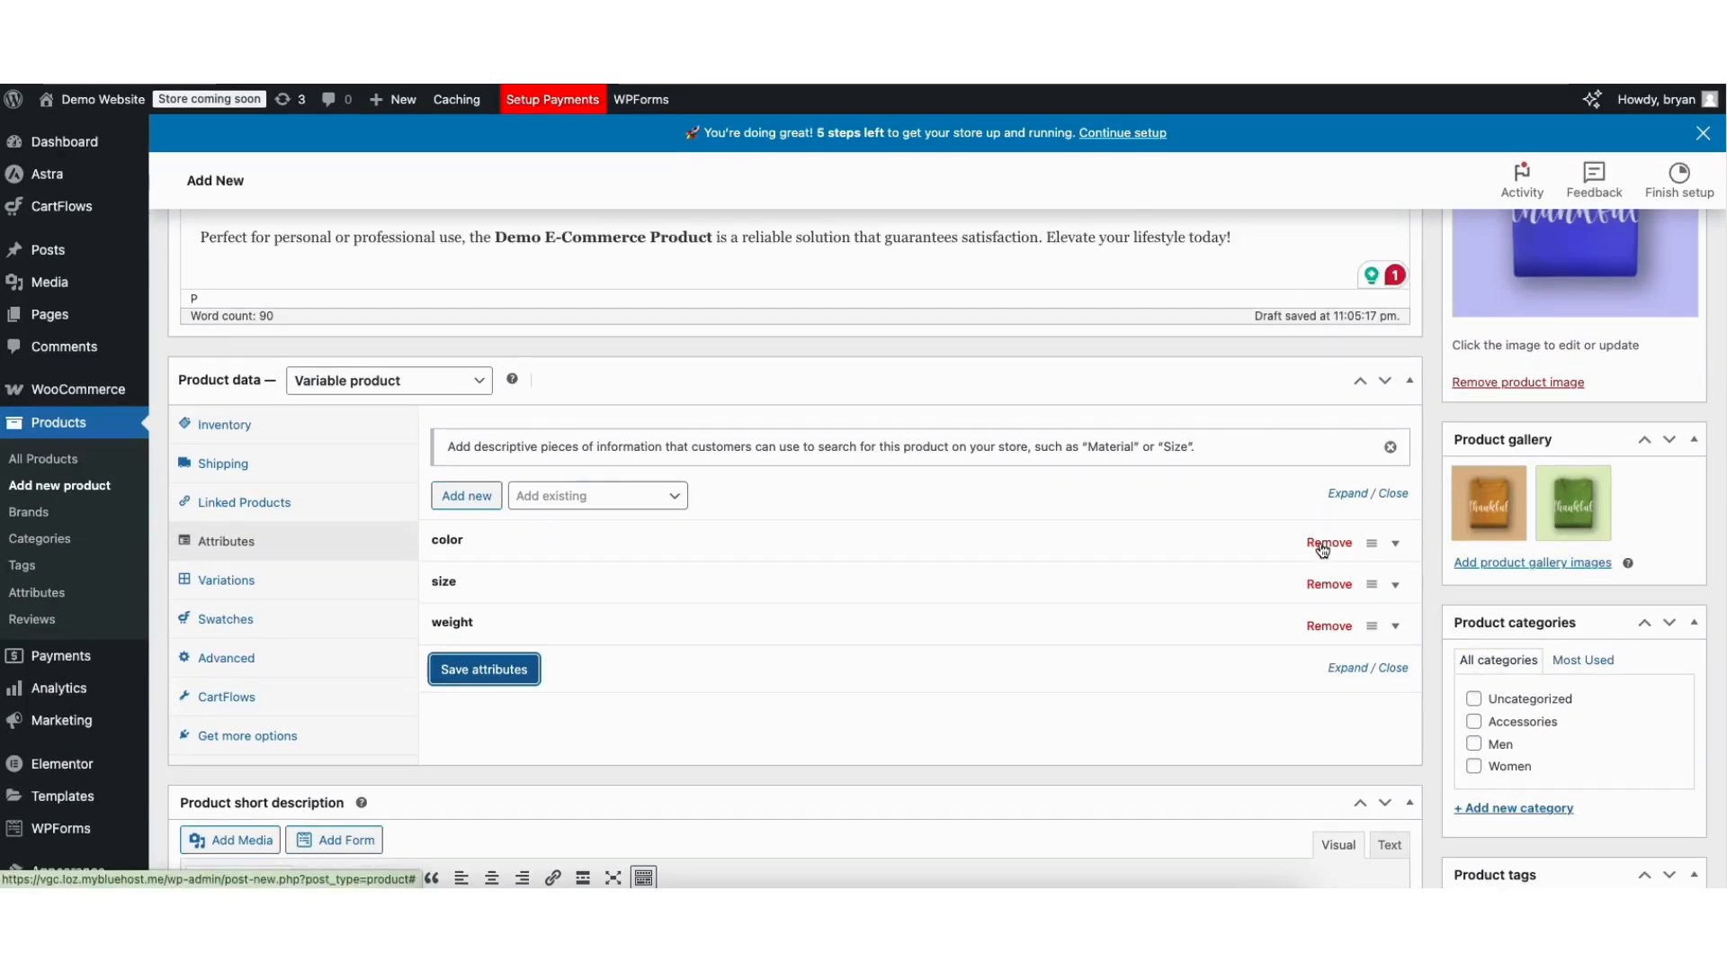
click(469, 546)
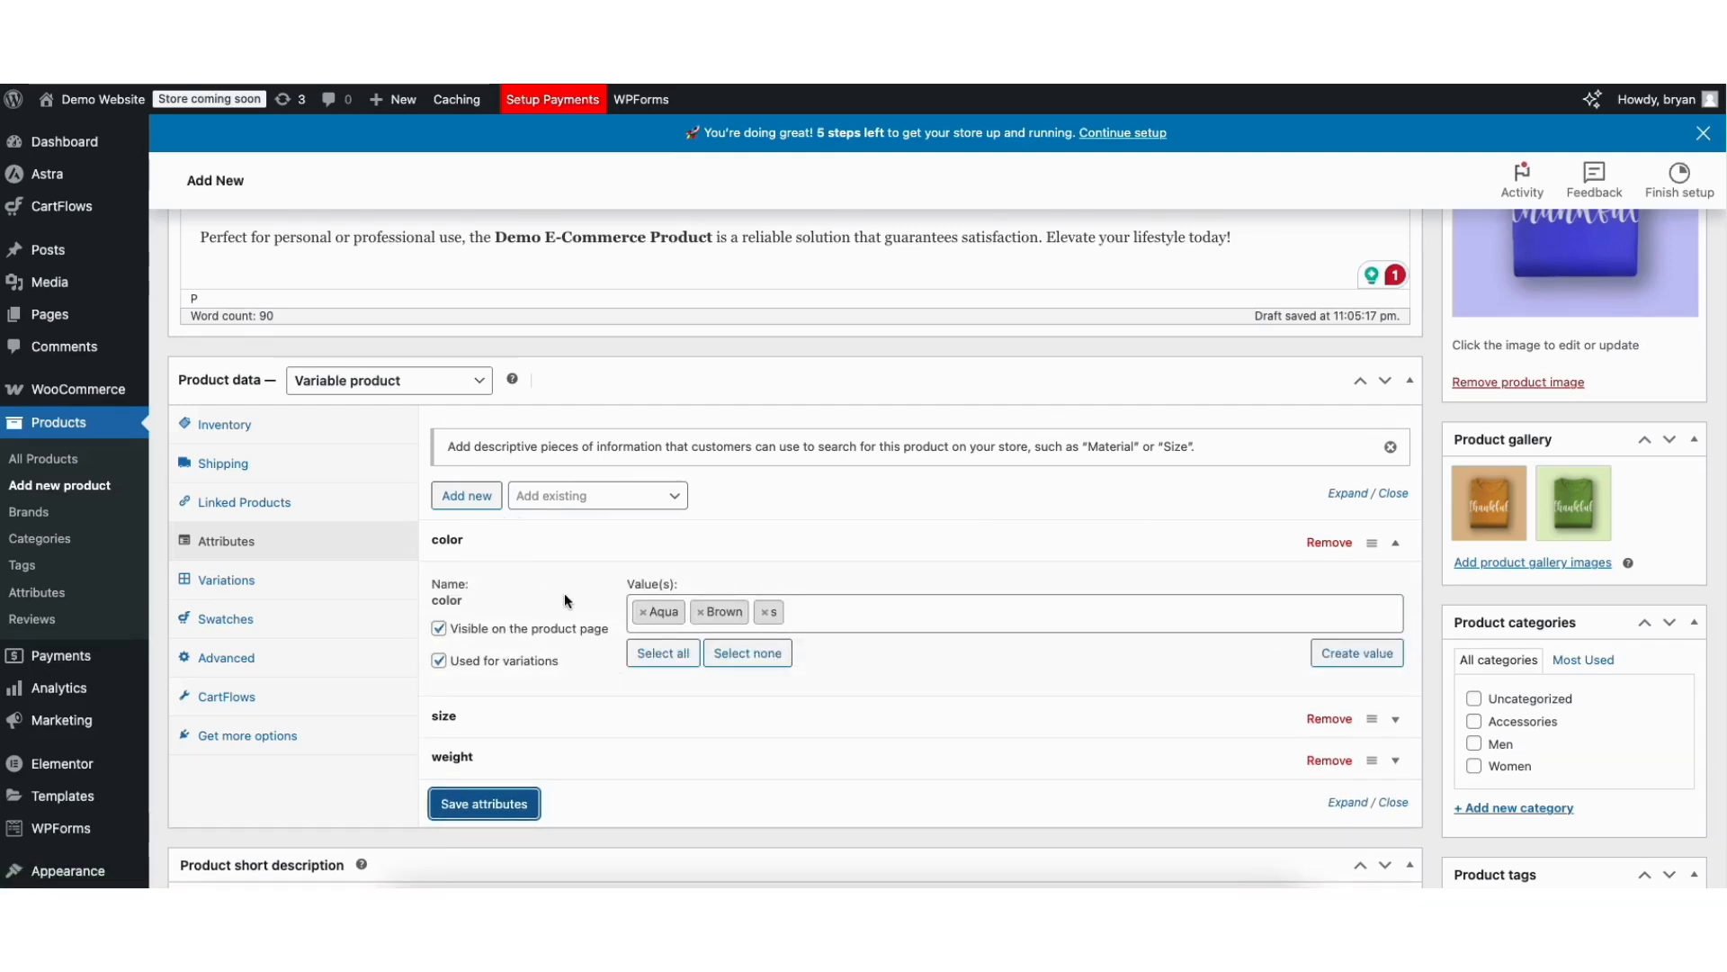
click(564, 595)
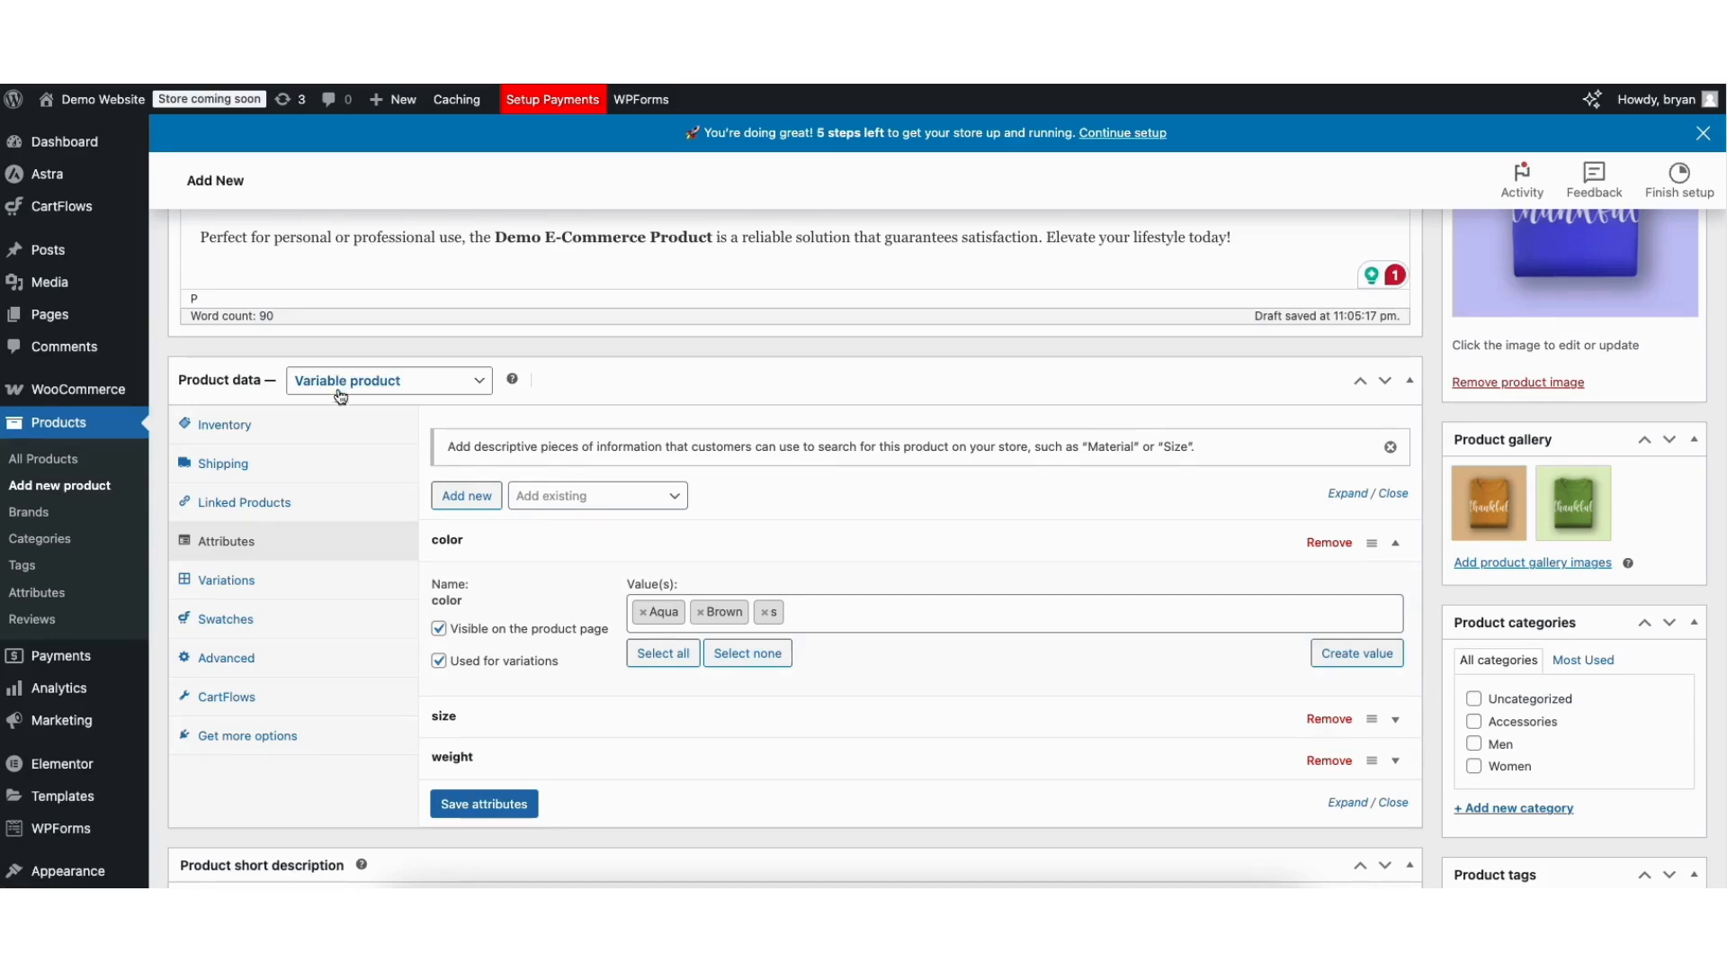
- Generate all product variations from the attributes, keeping the default color unset
click(226, 583)
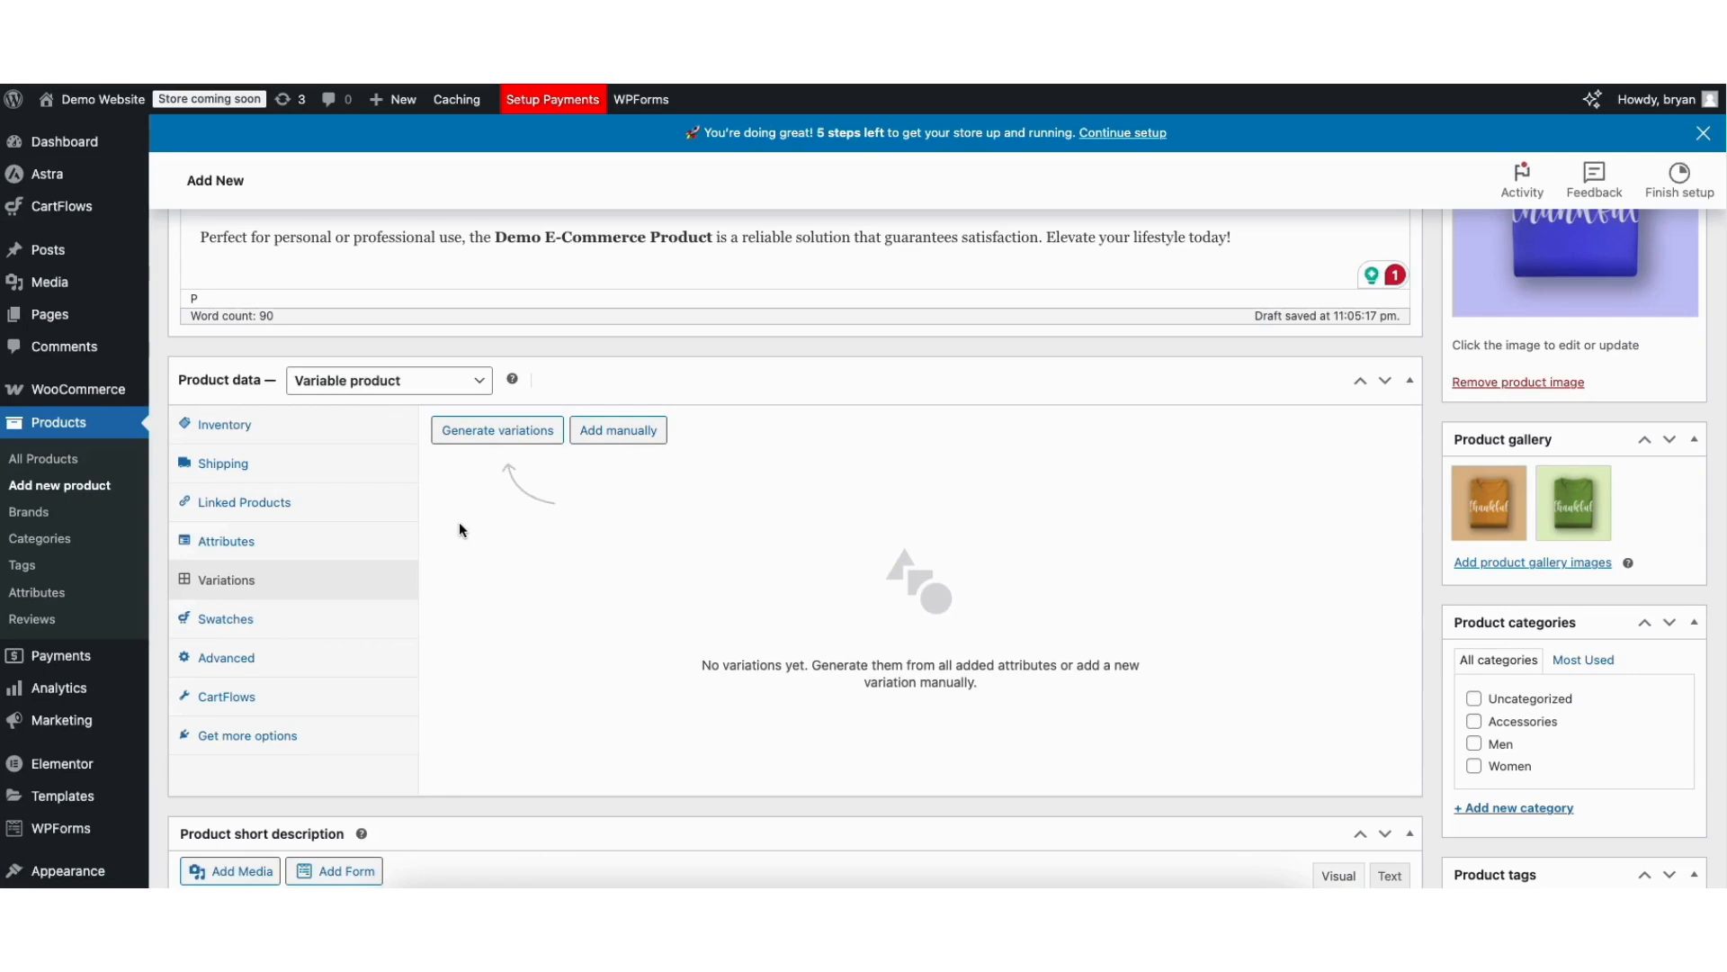
click(475, 434)
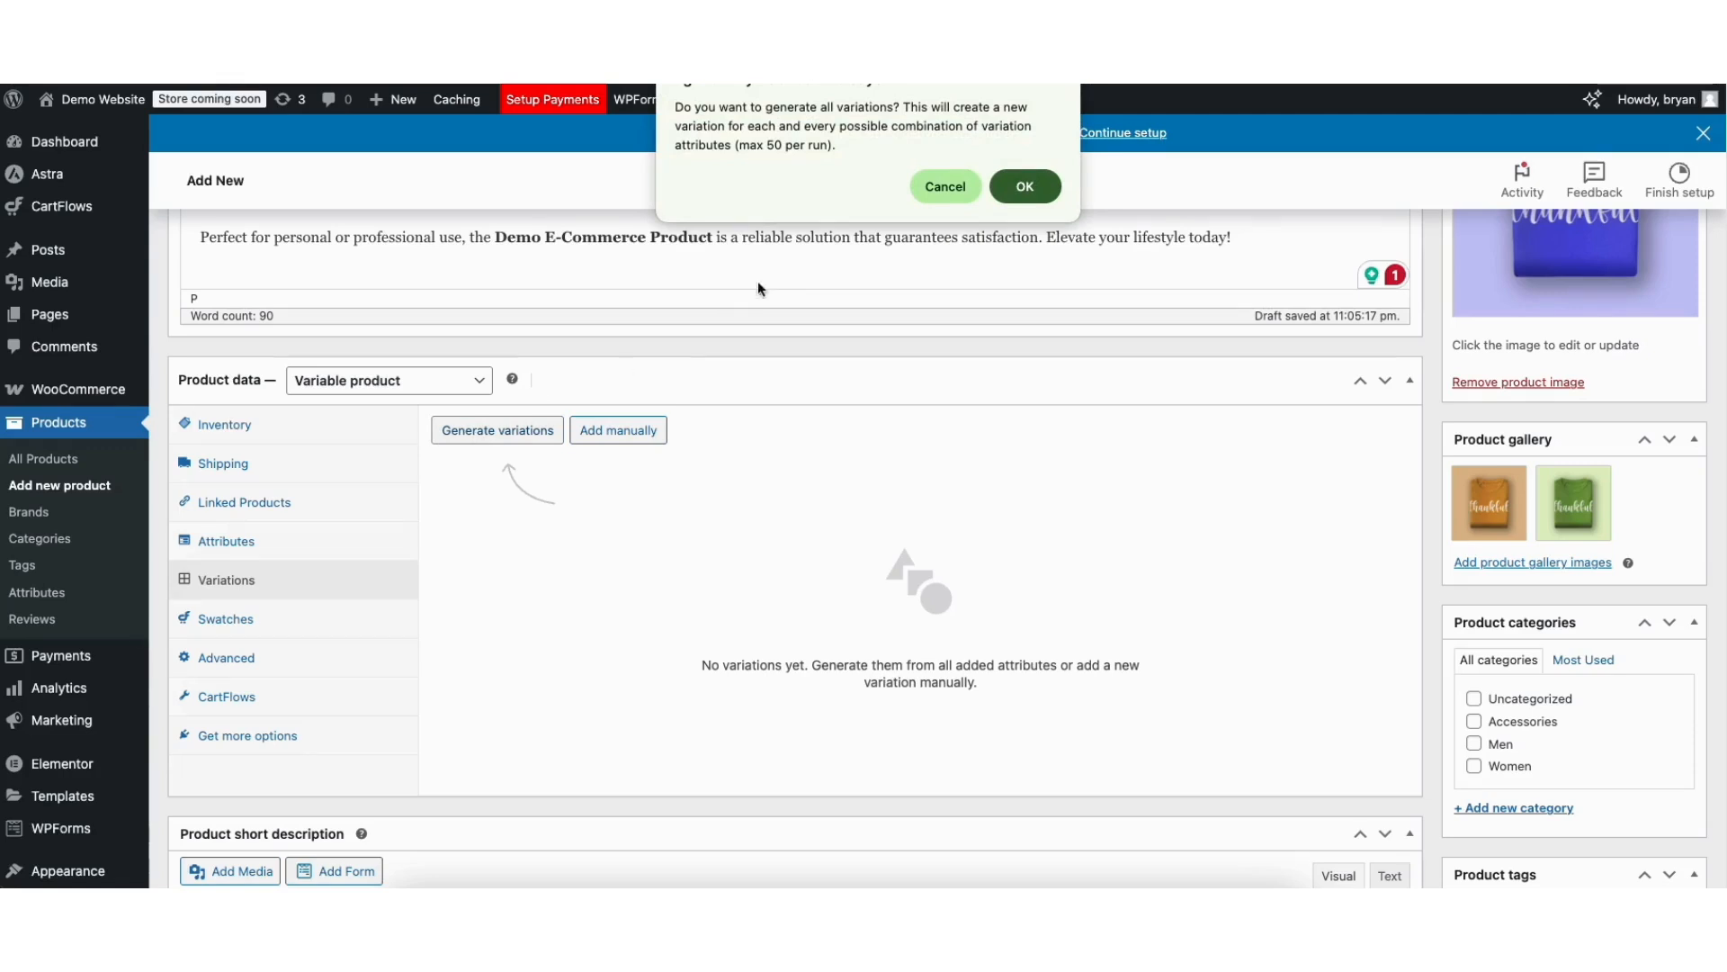
click(1024, 189)
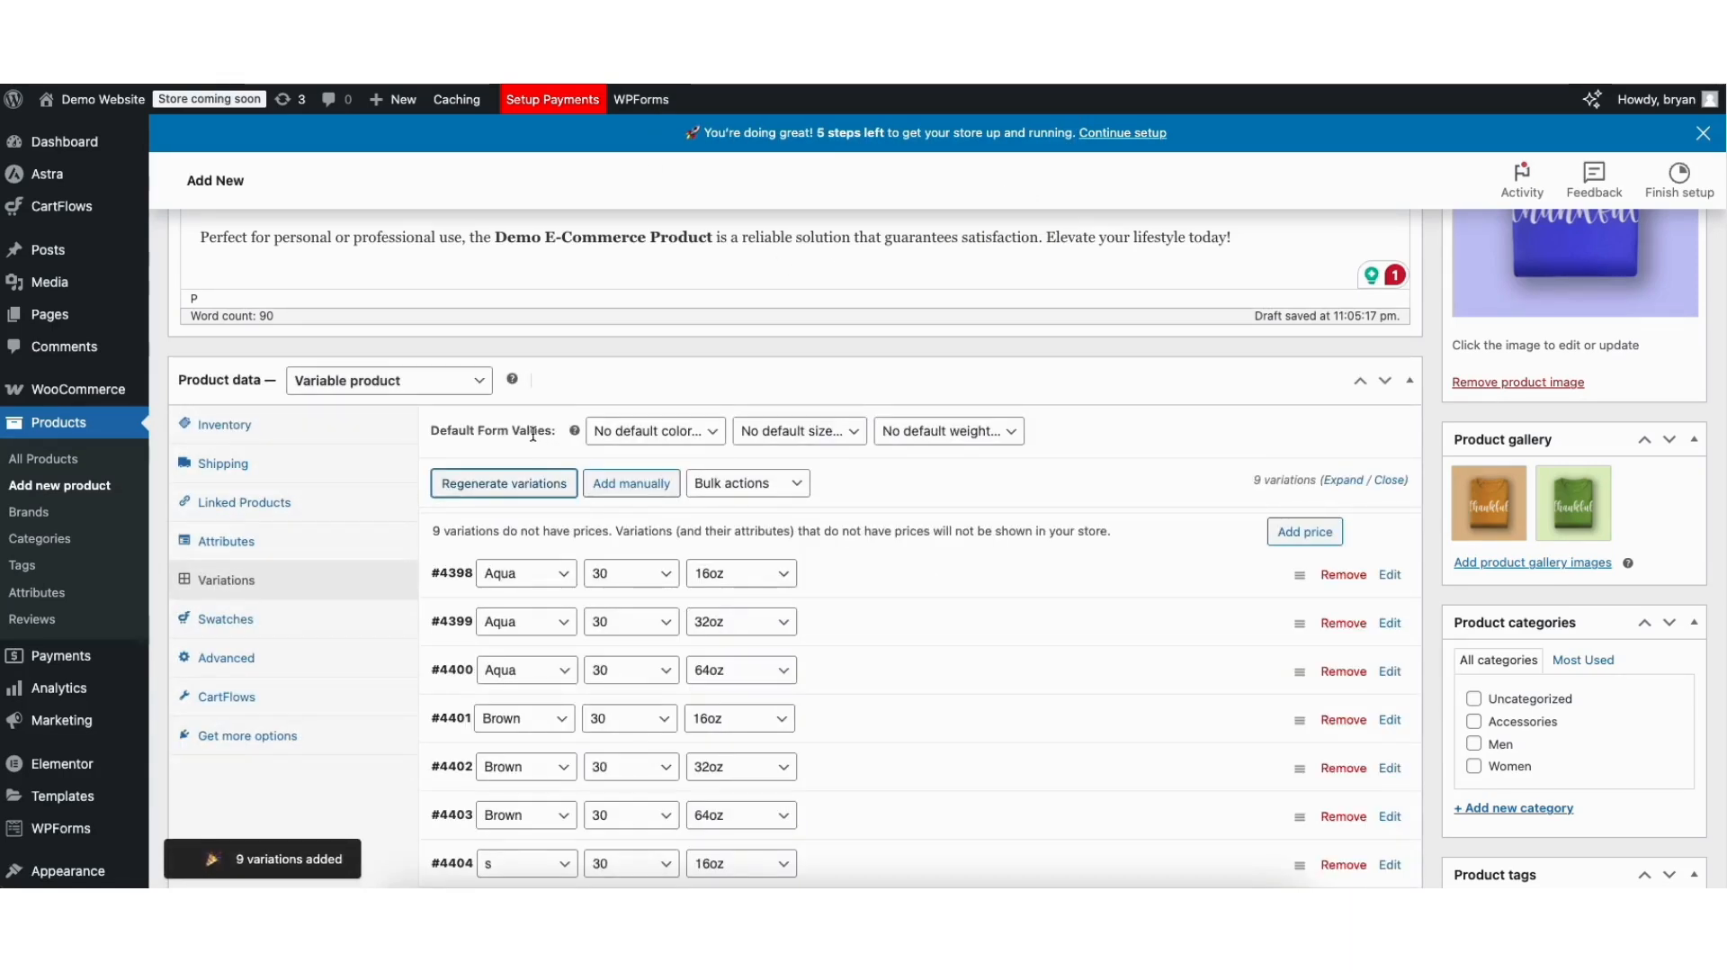
click(666, 441)
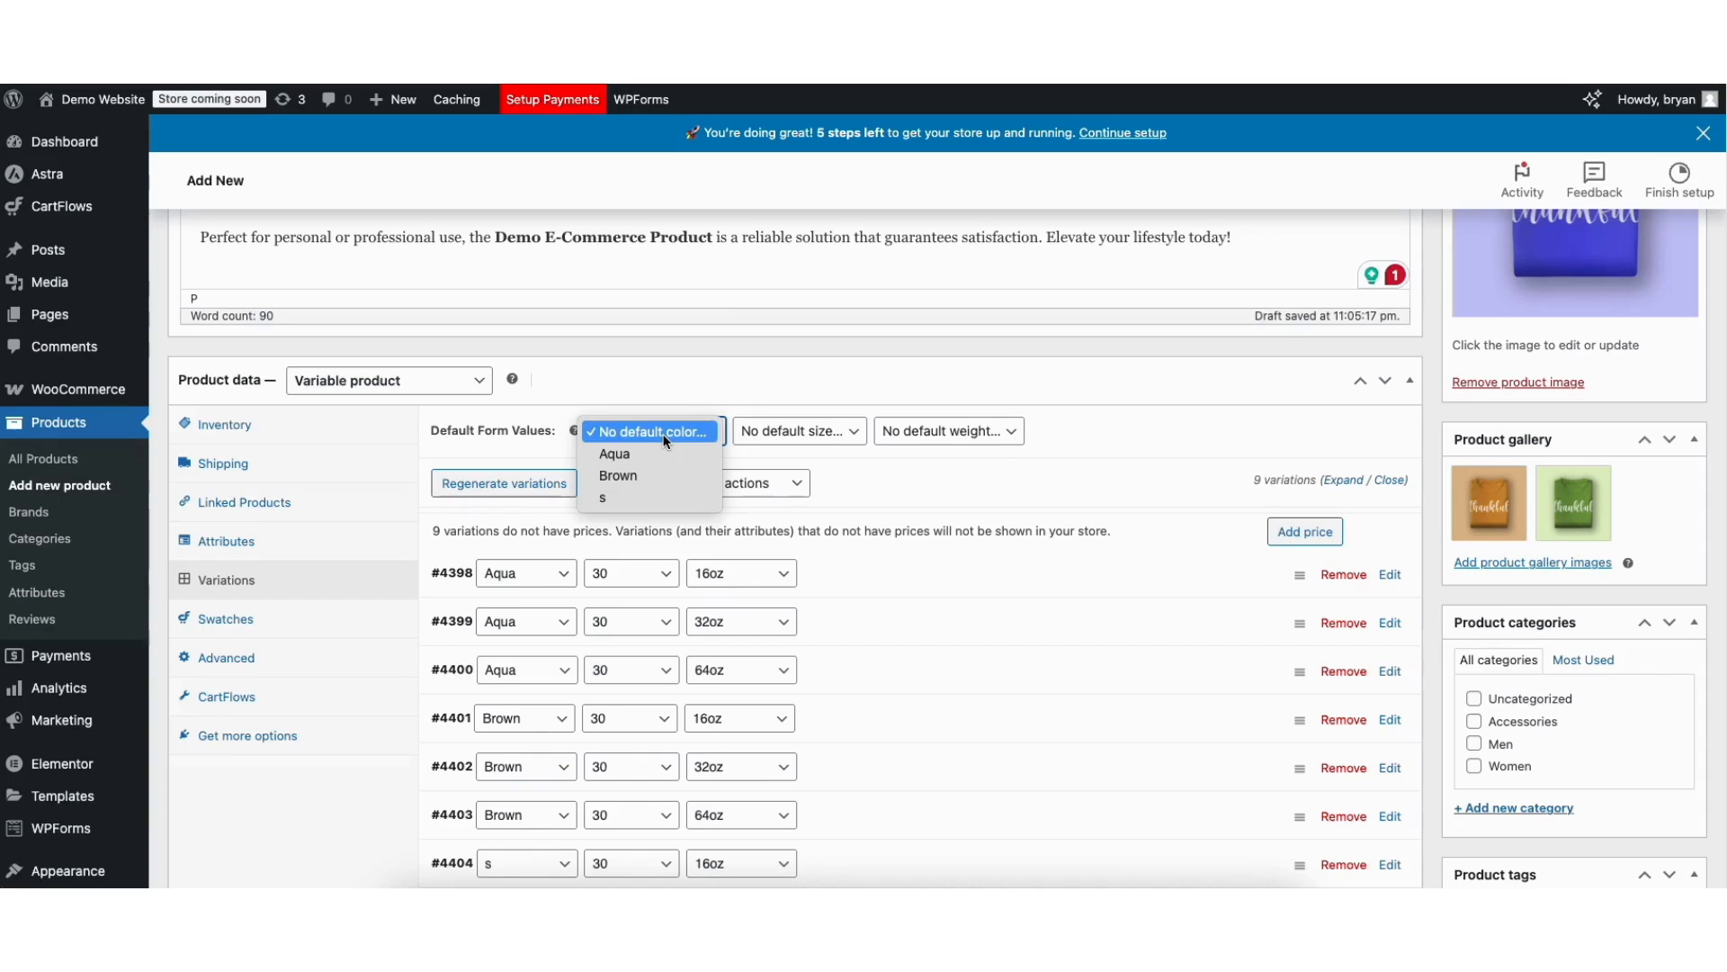
click(663, 434)
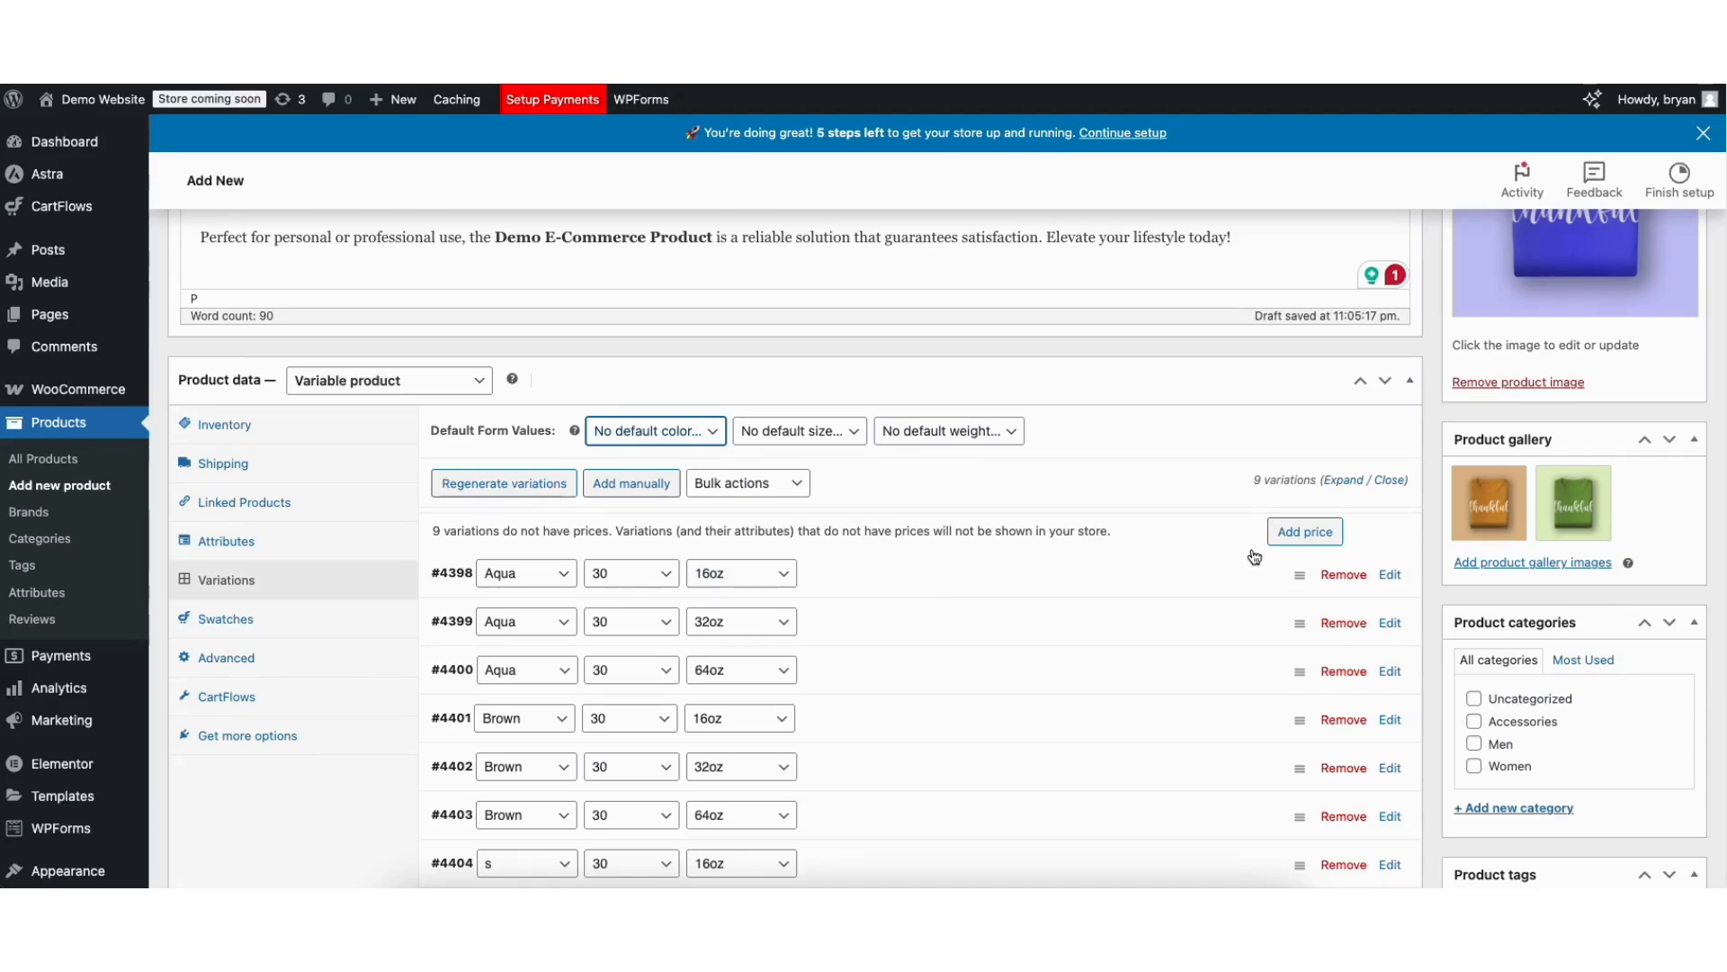
- Add a price of 25 USD to all variations without a price and show the advanced product settings
click(1288, 541)
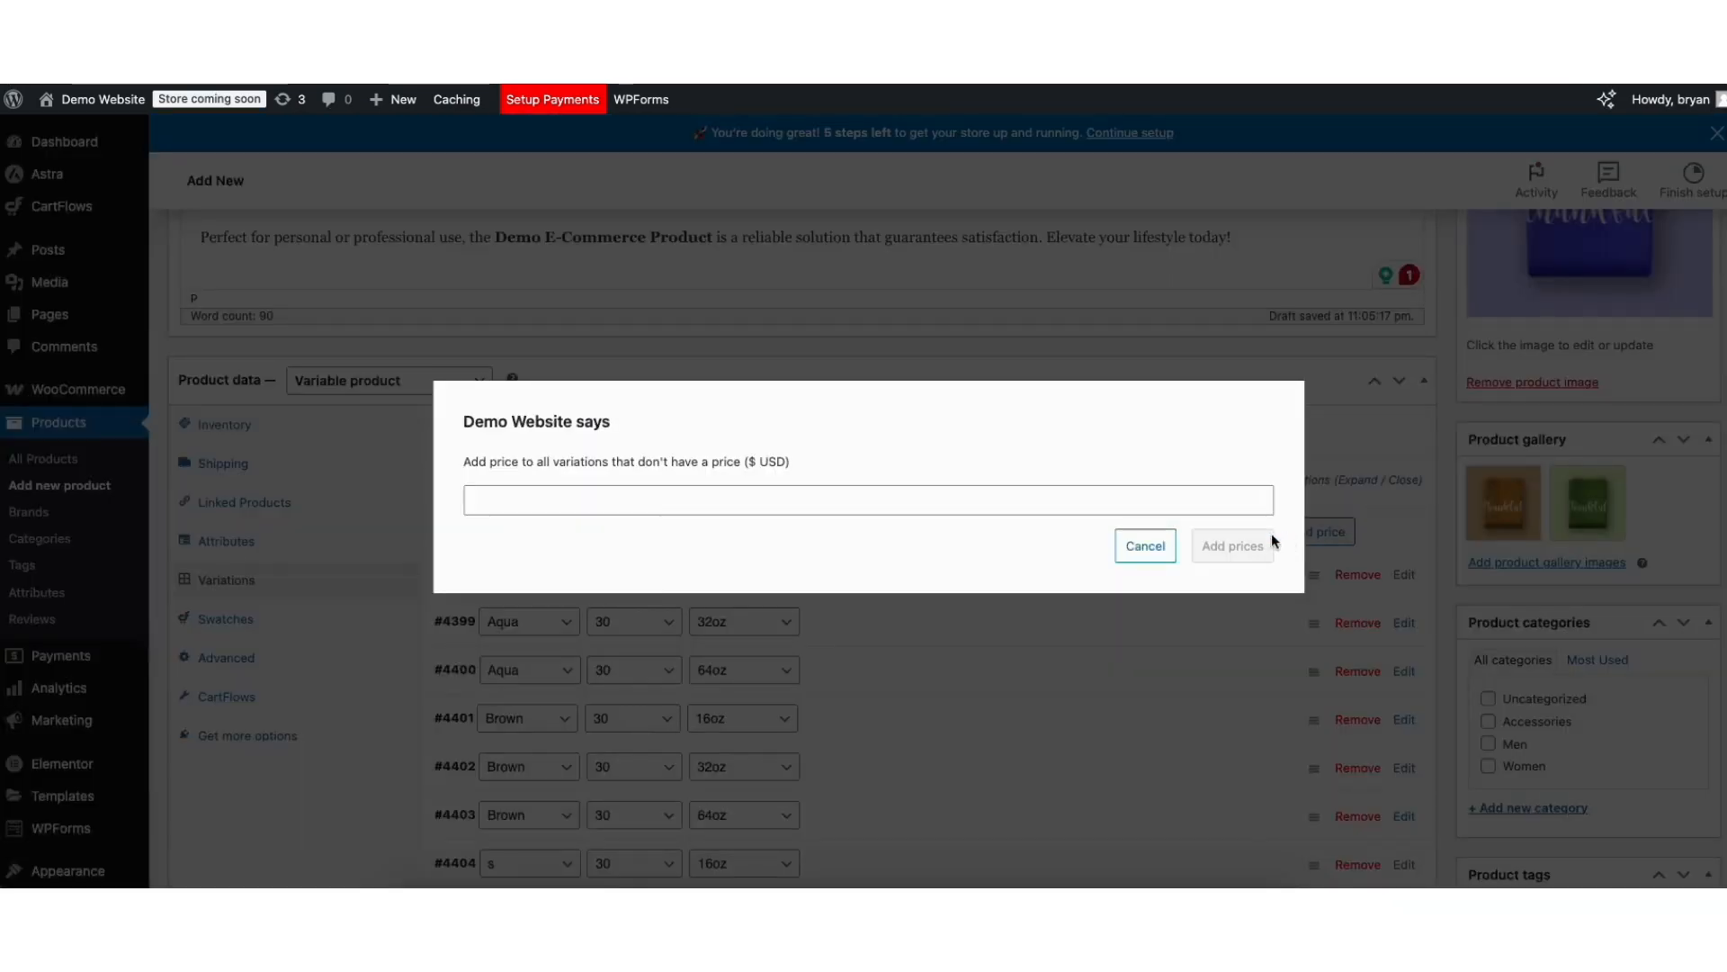
click(578, 503)
text(25)
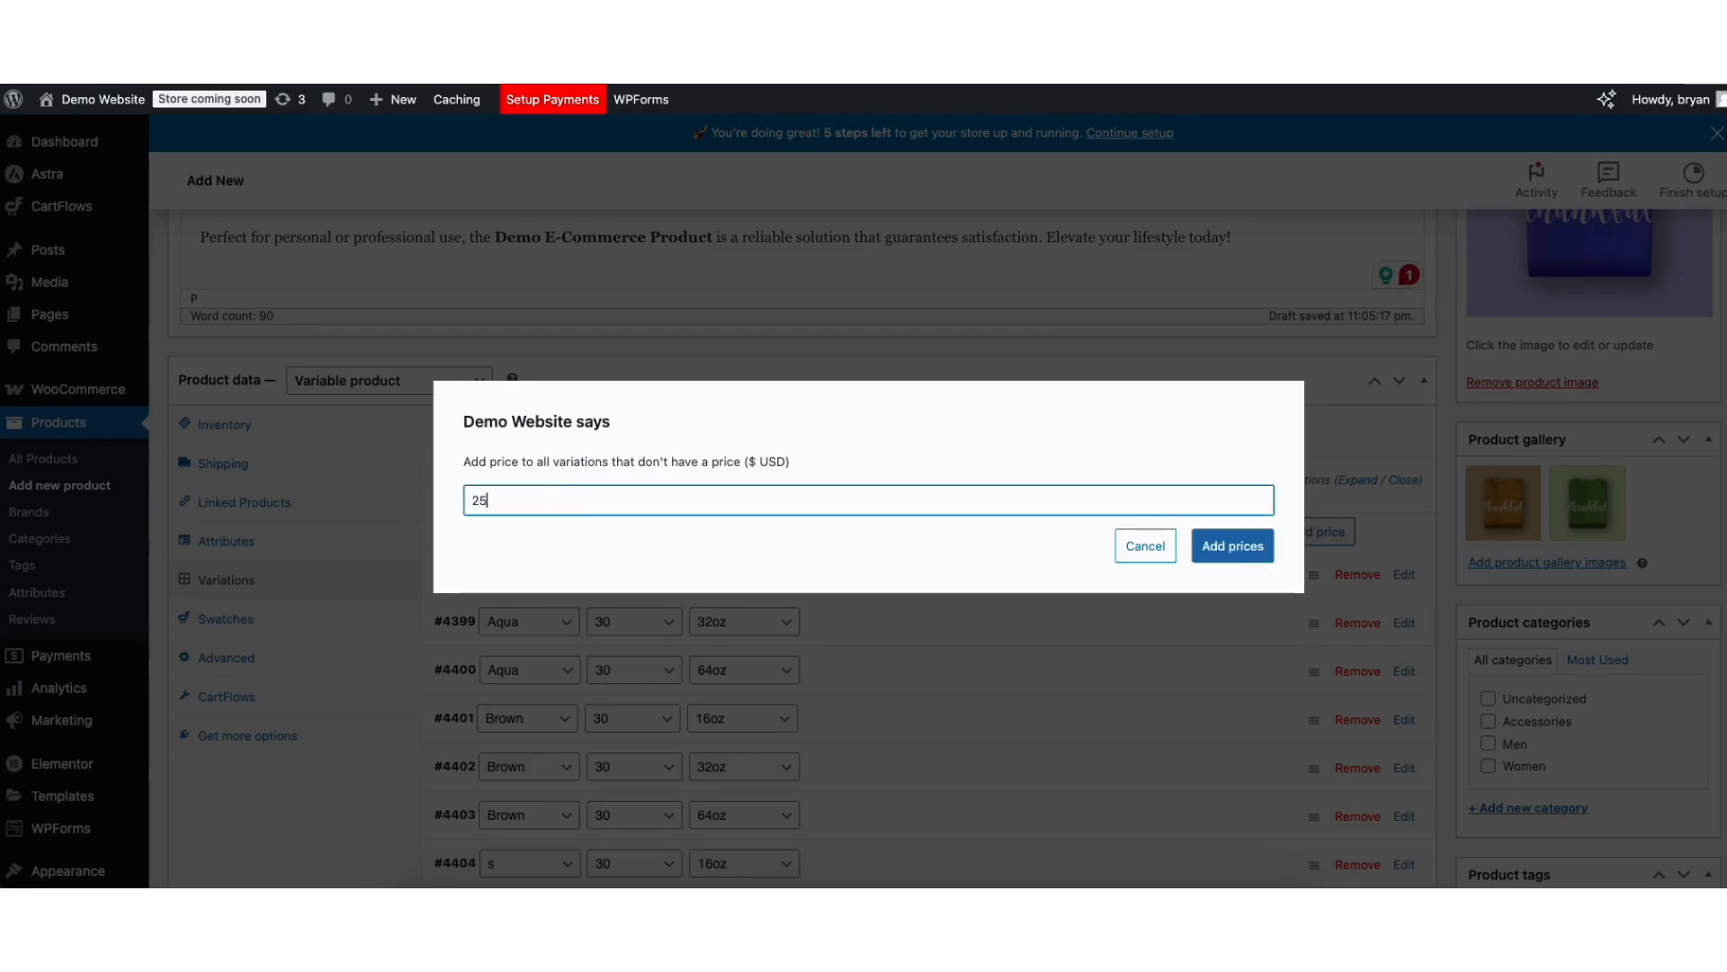
click(1232, 545)
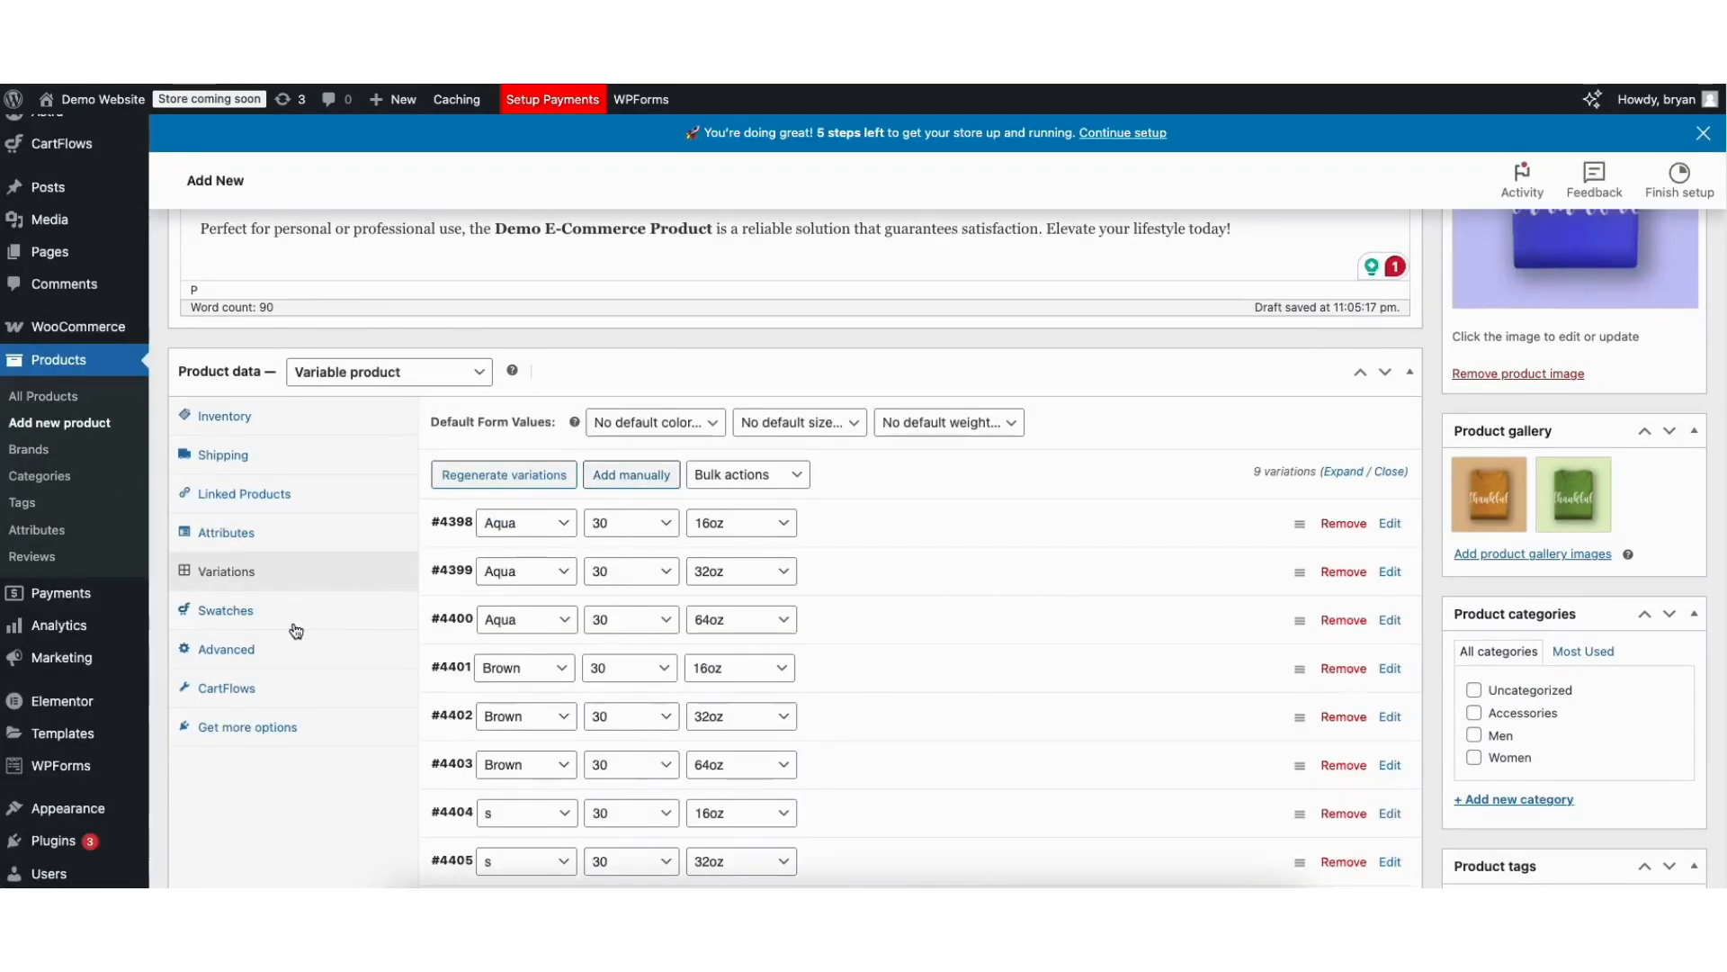
click(249, 654)
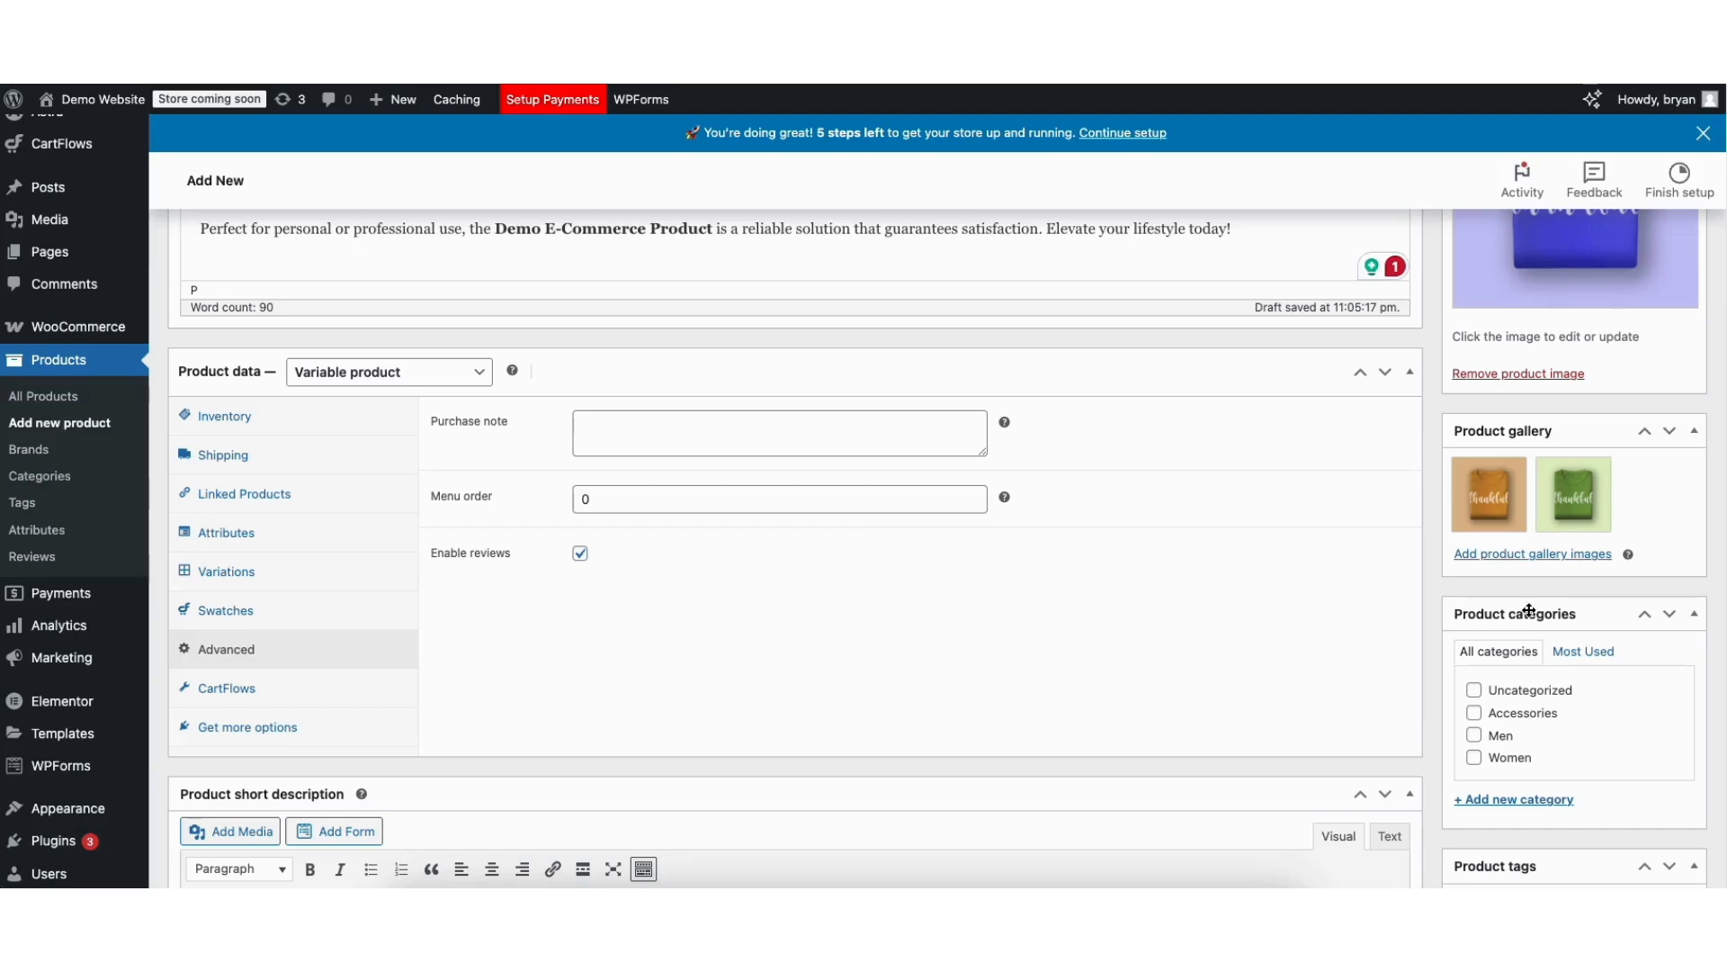
- Create a product category named Demo Categories, assign it to the product, and save the product as a draft
click(1476, 713)
click(1475, 714)
click(1480, 800)
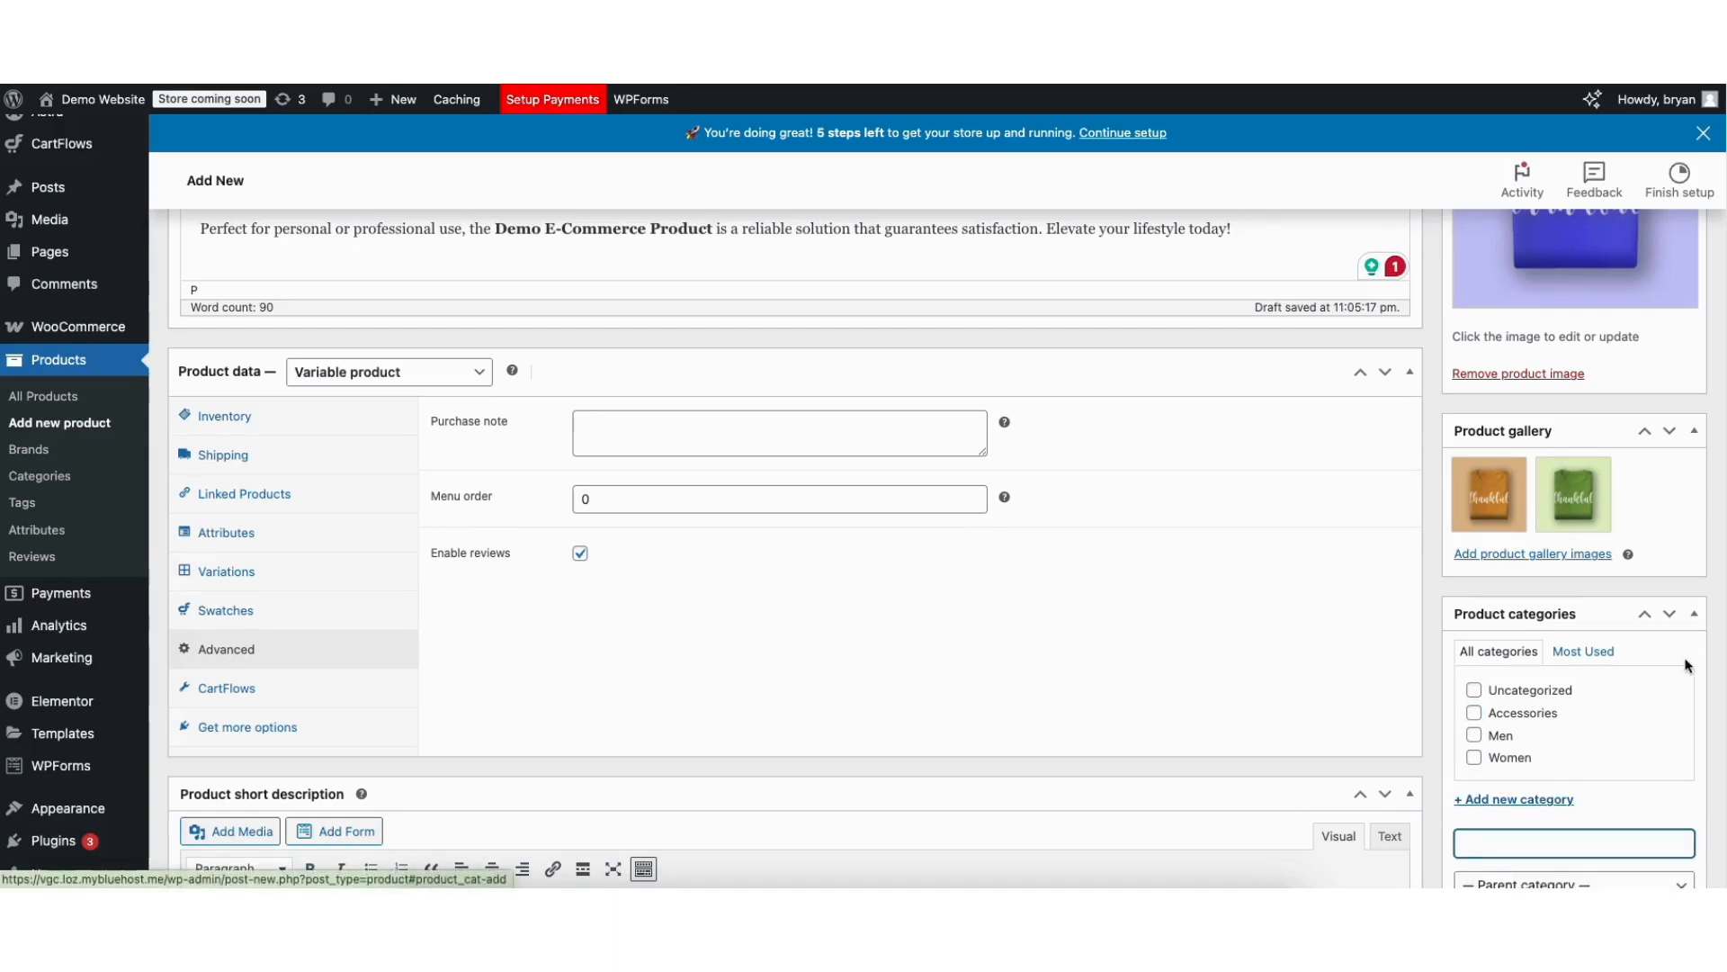
scroll(1495, 556, down, 5)
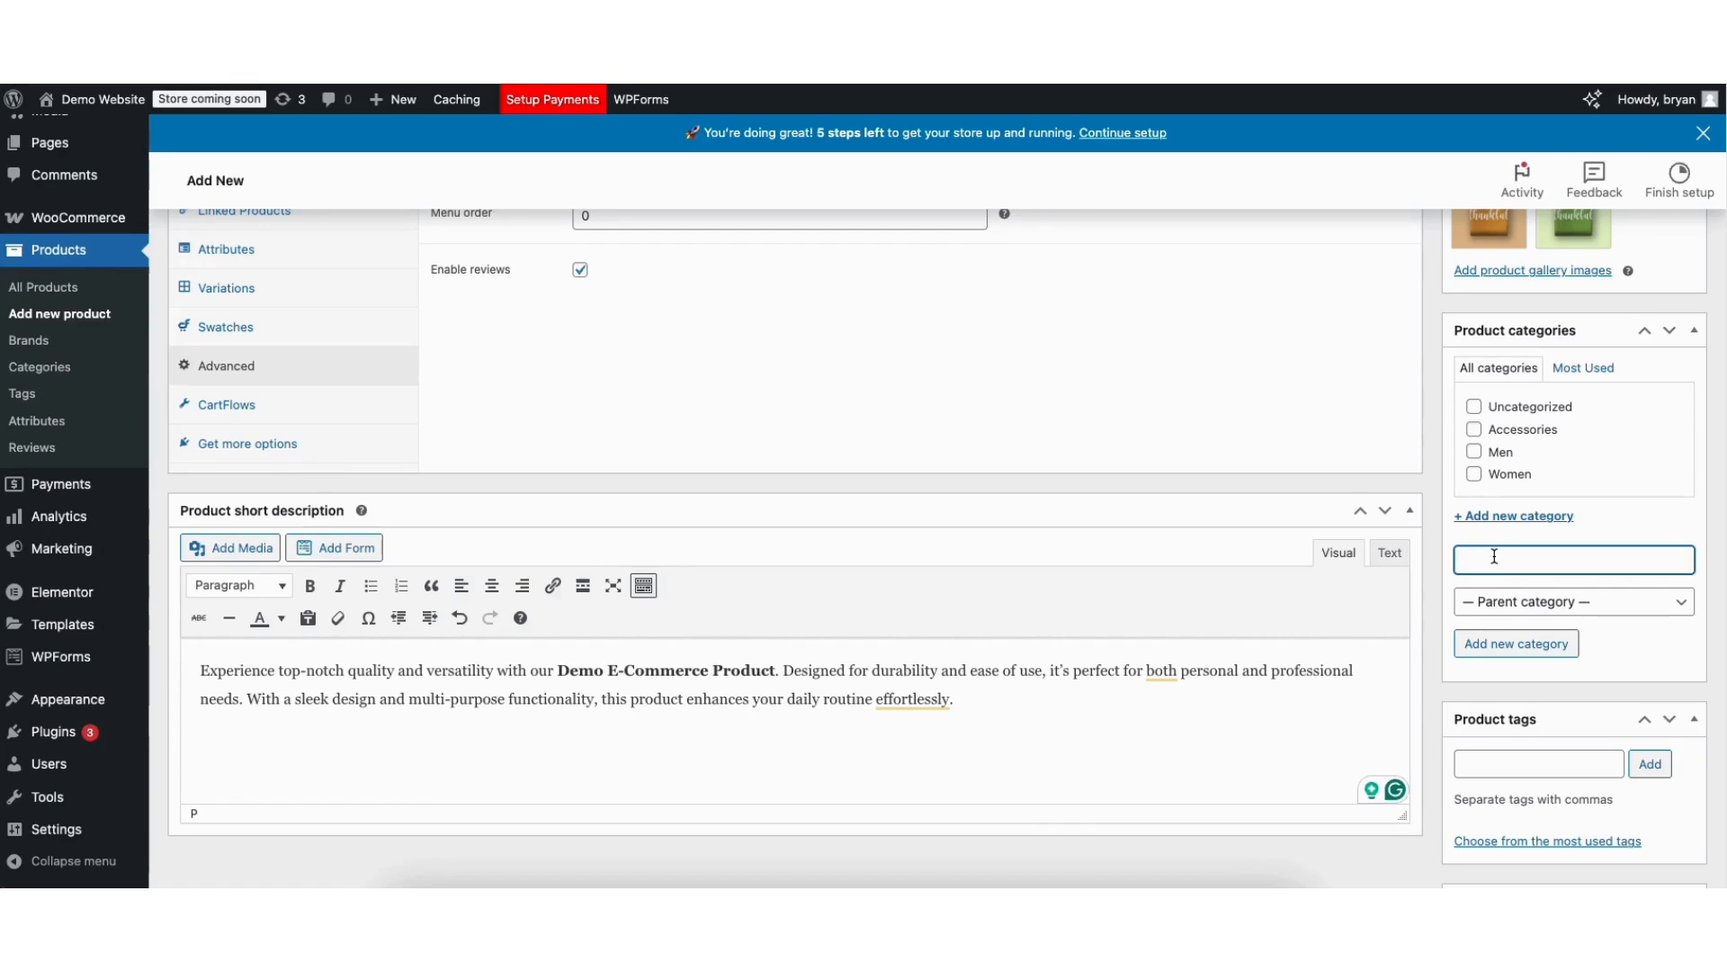
text(Demo Categories)
click(1492, 648)
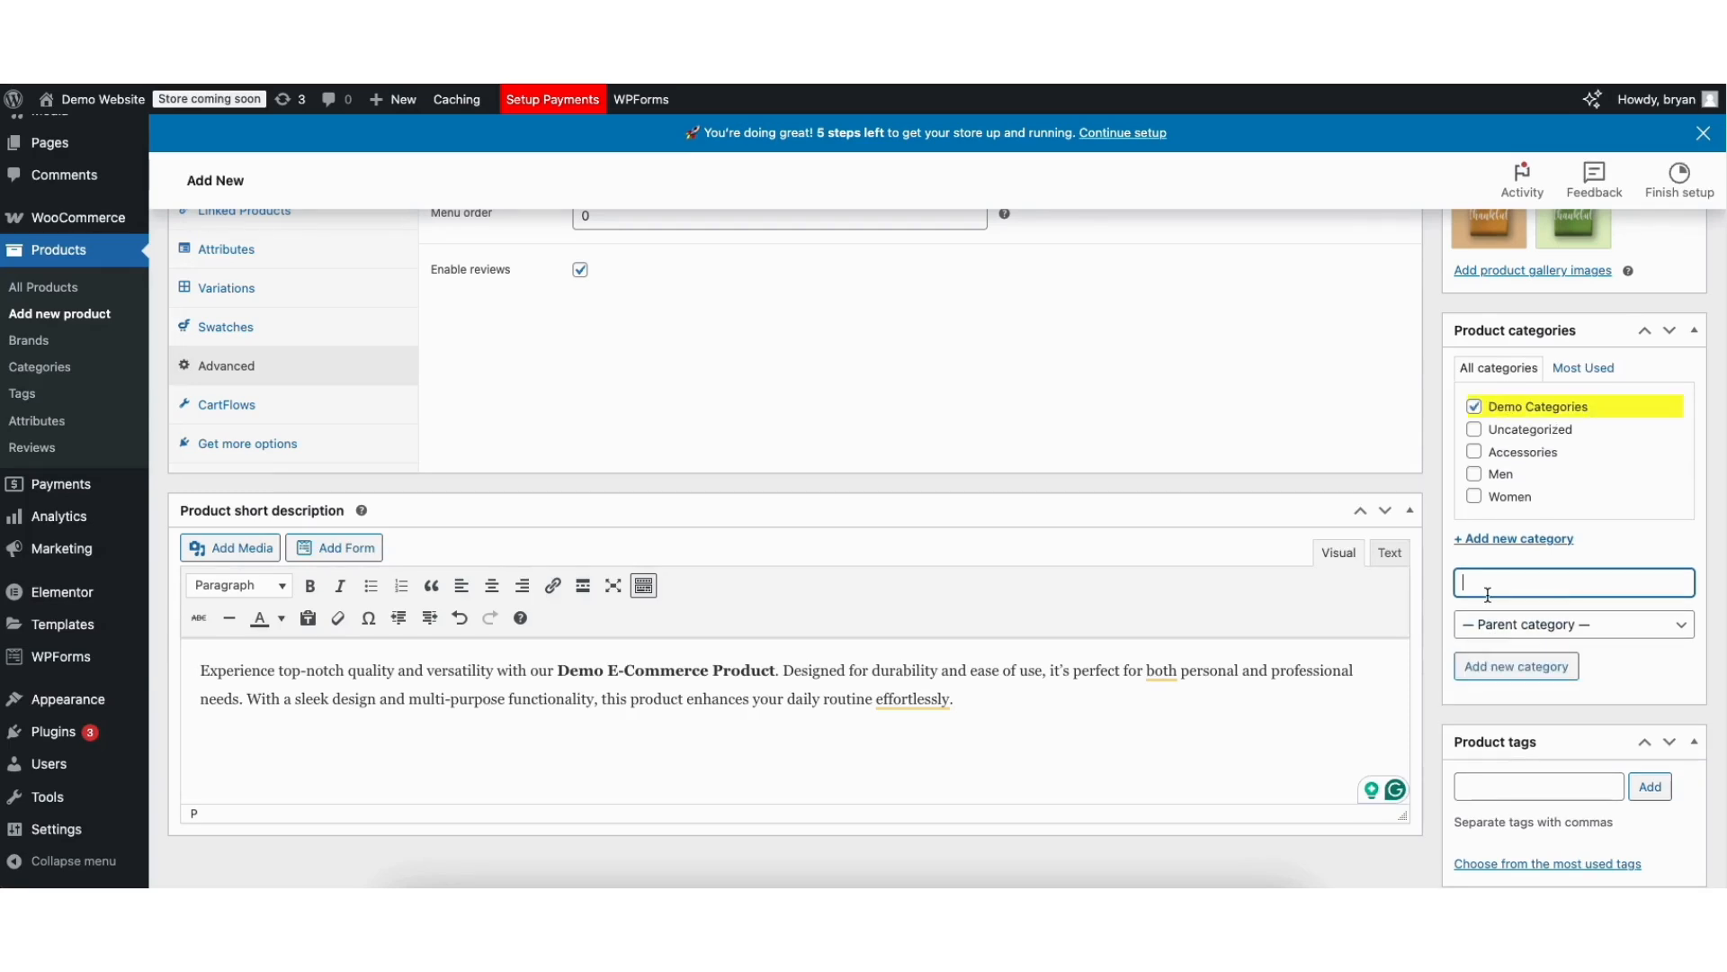
click(1475, 408)
click(1475, 408)
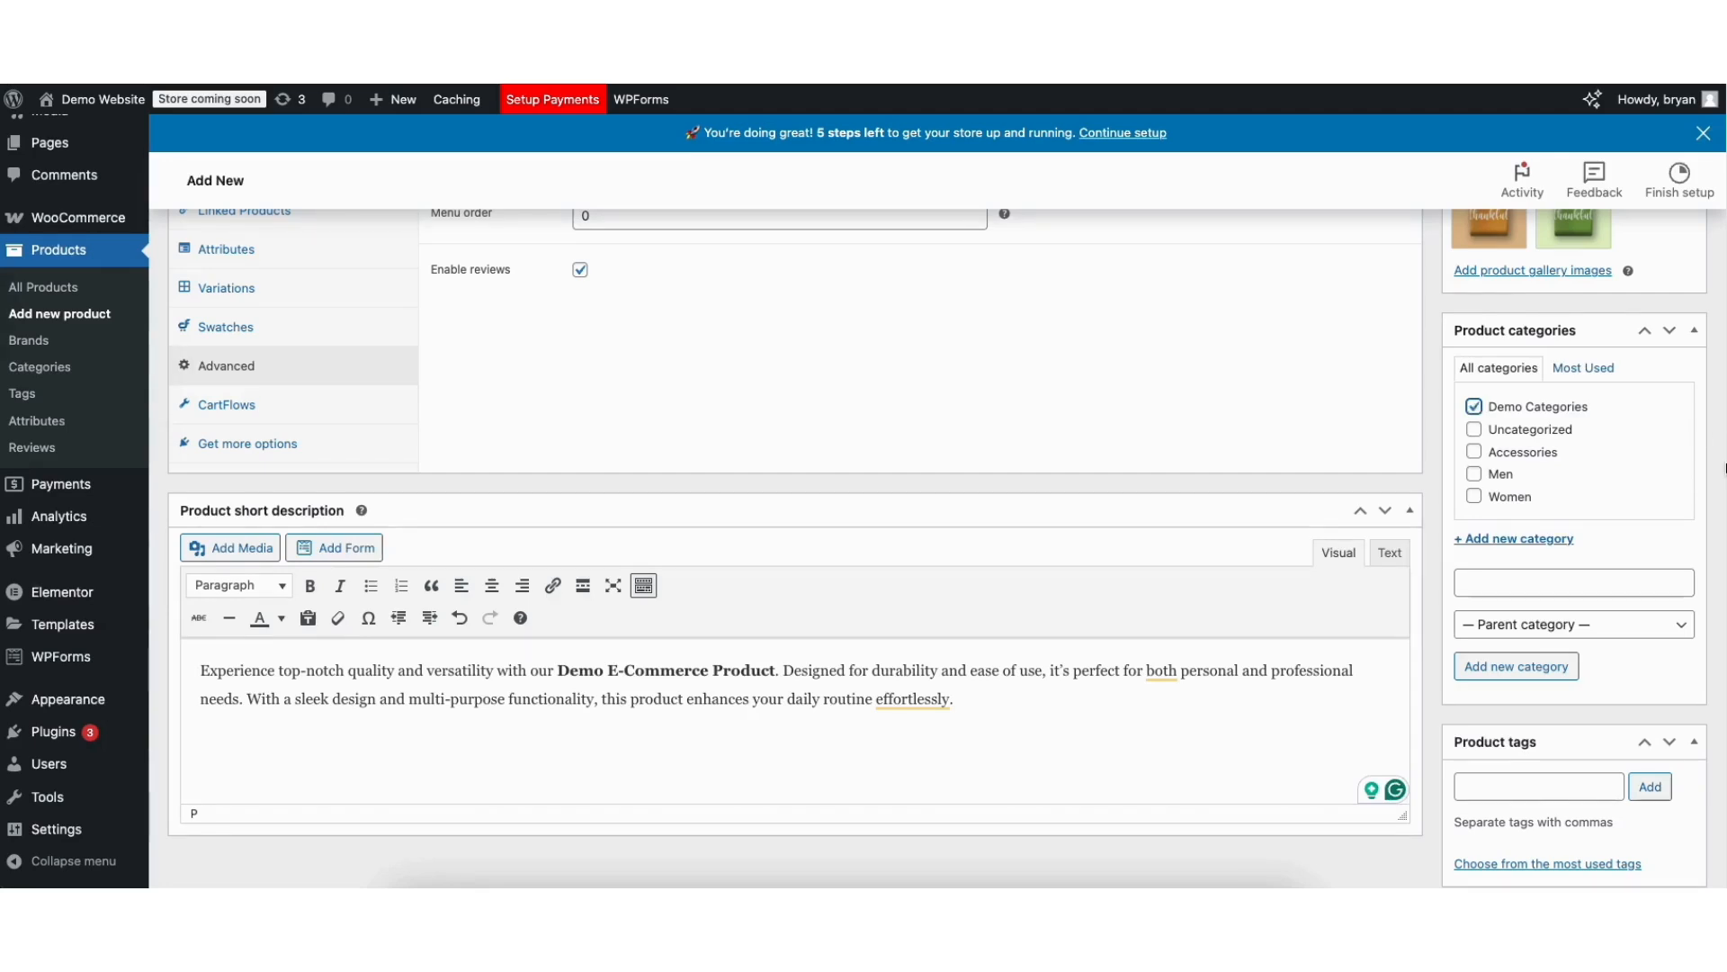
scroll(1701, 213, up, 15)
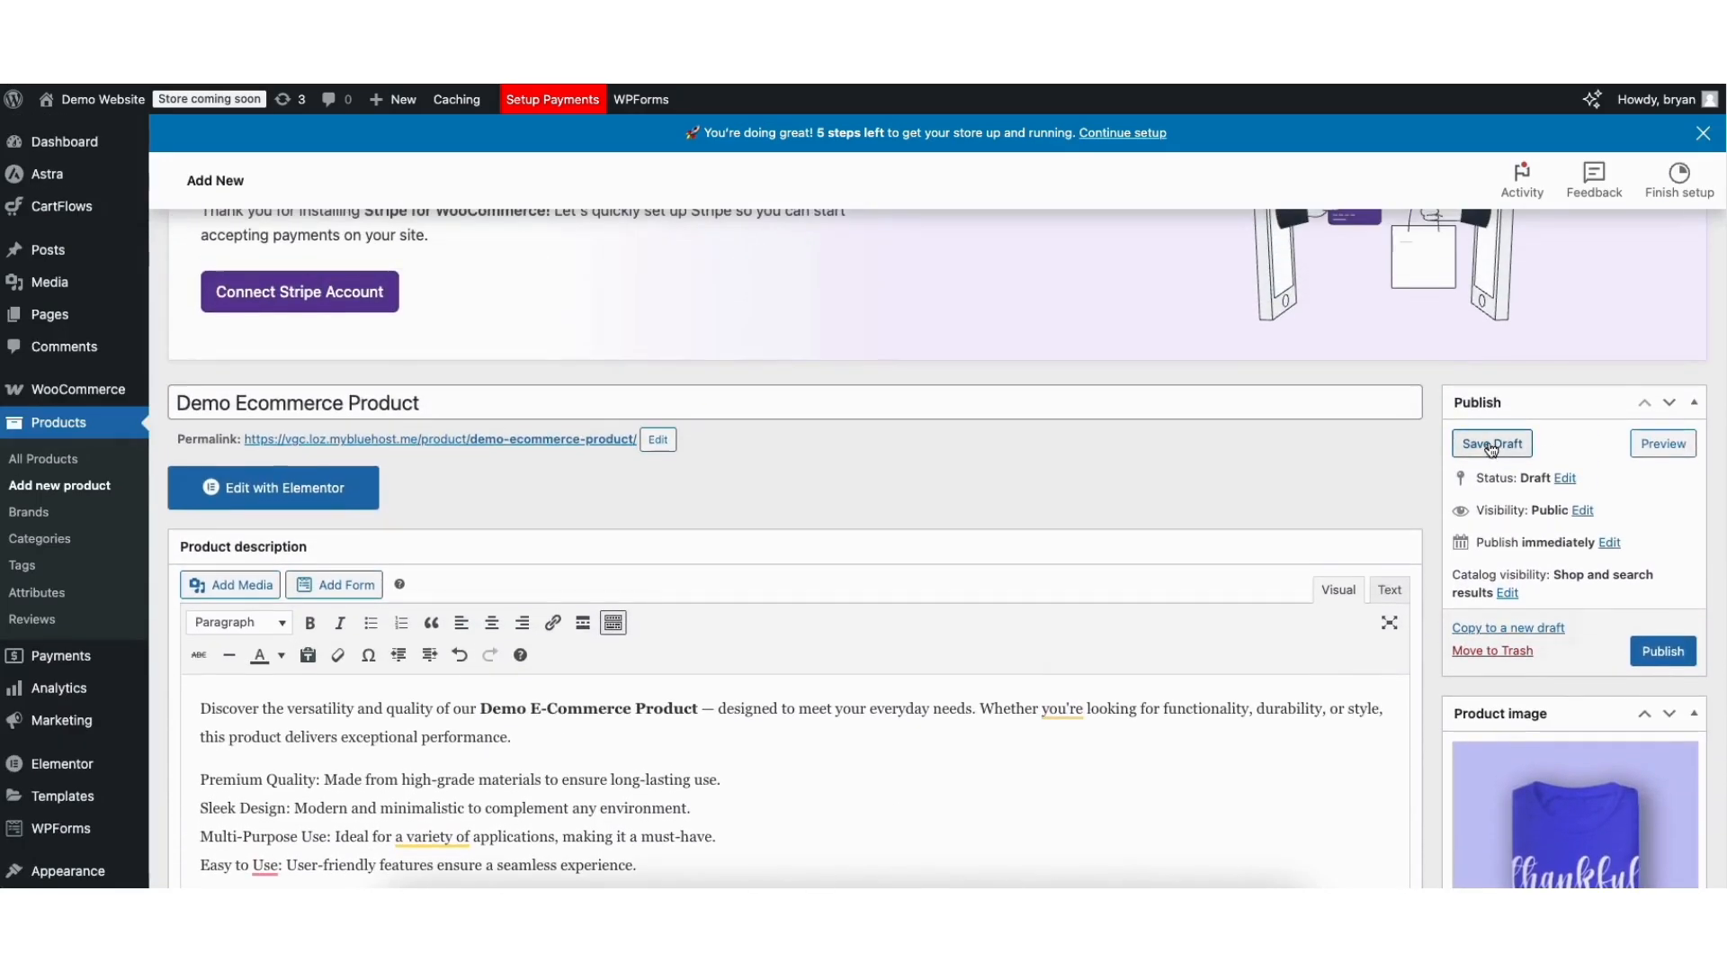
click(1490, 443)
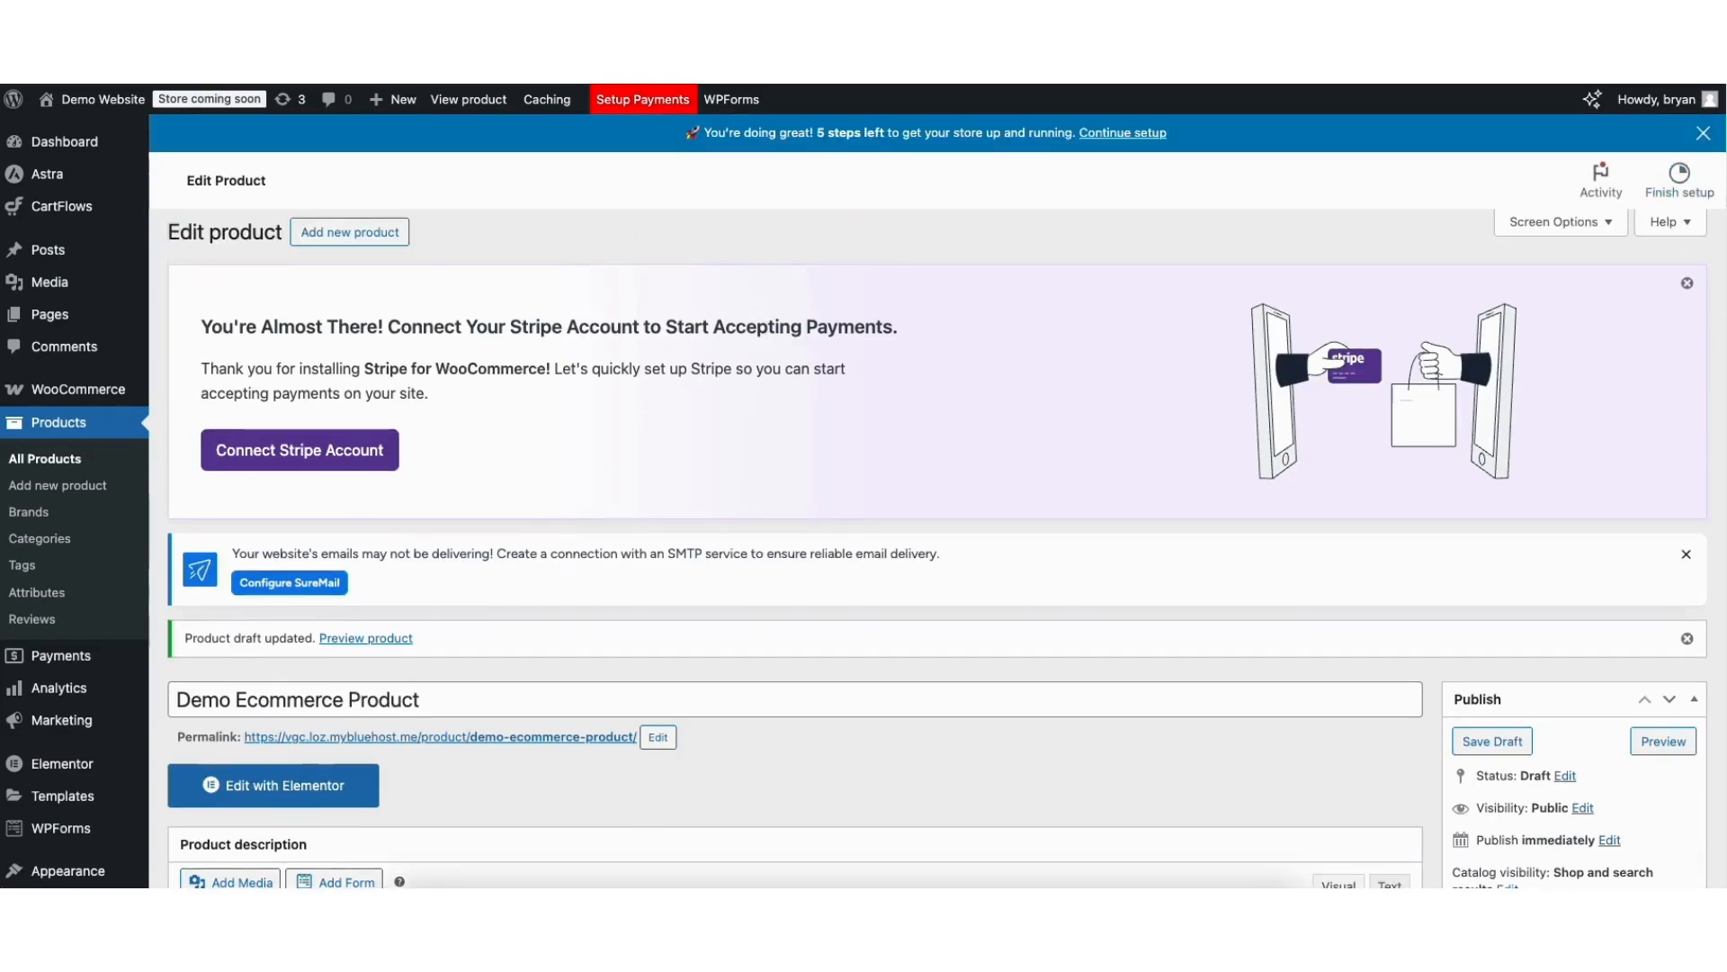
- Preview the product page, check its options and description, and close the preview
scroll(1700, 309, down, 5)
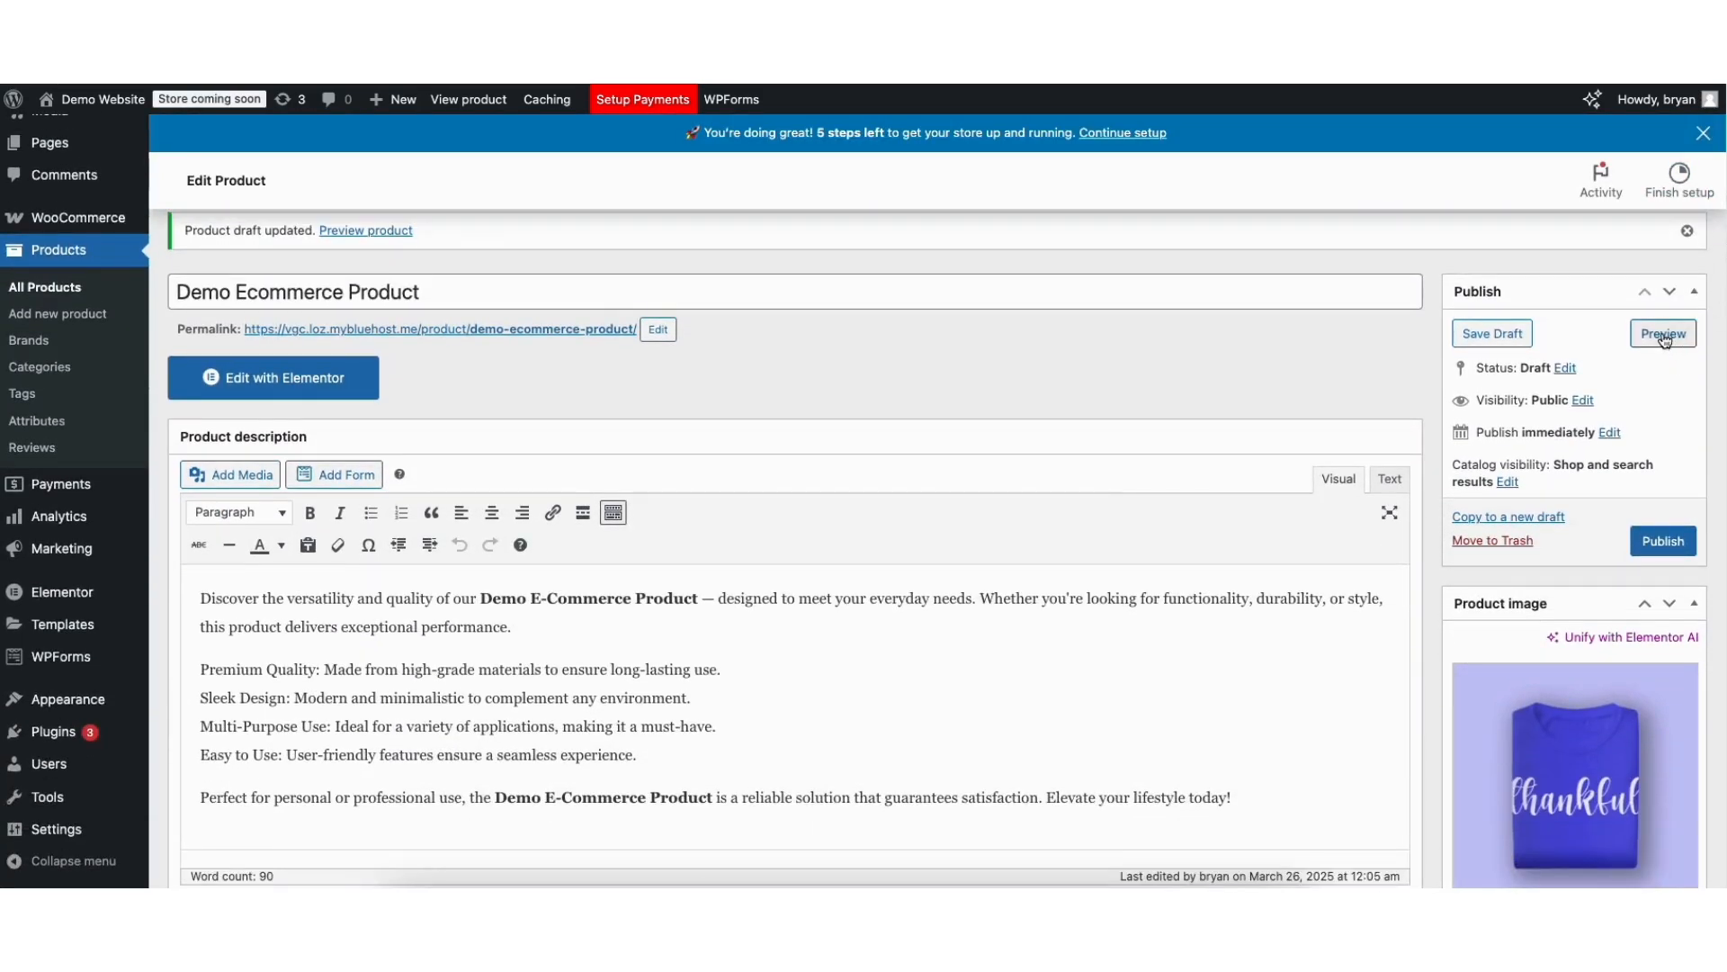
click(1664, 337)
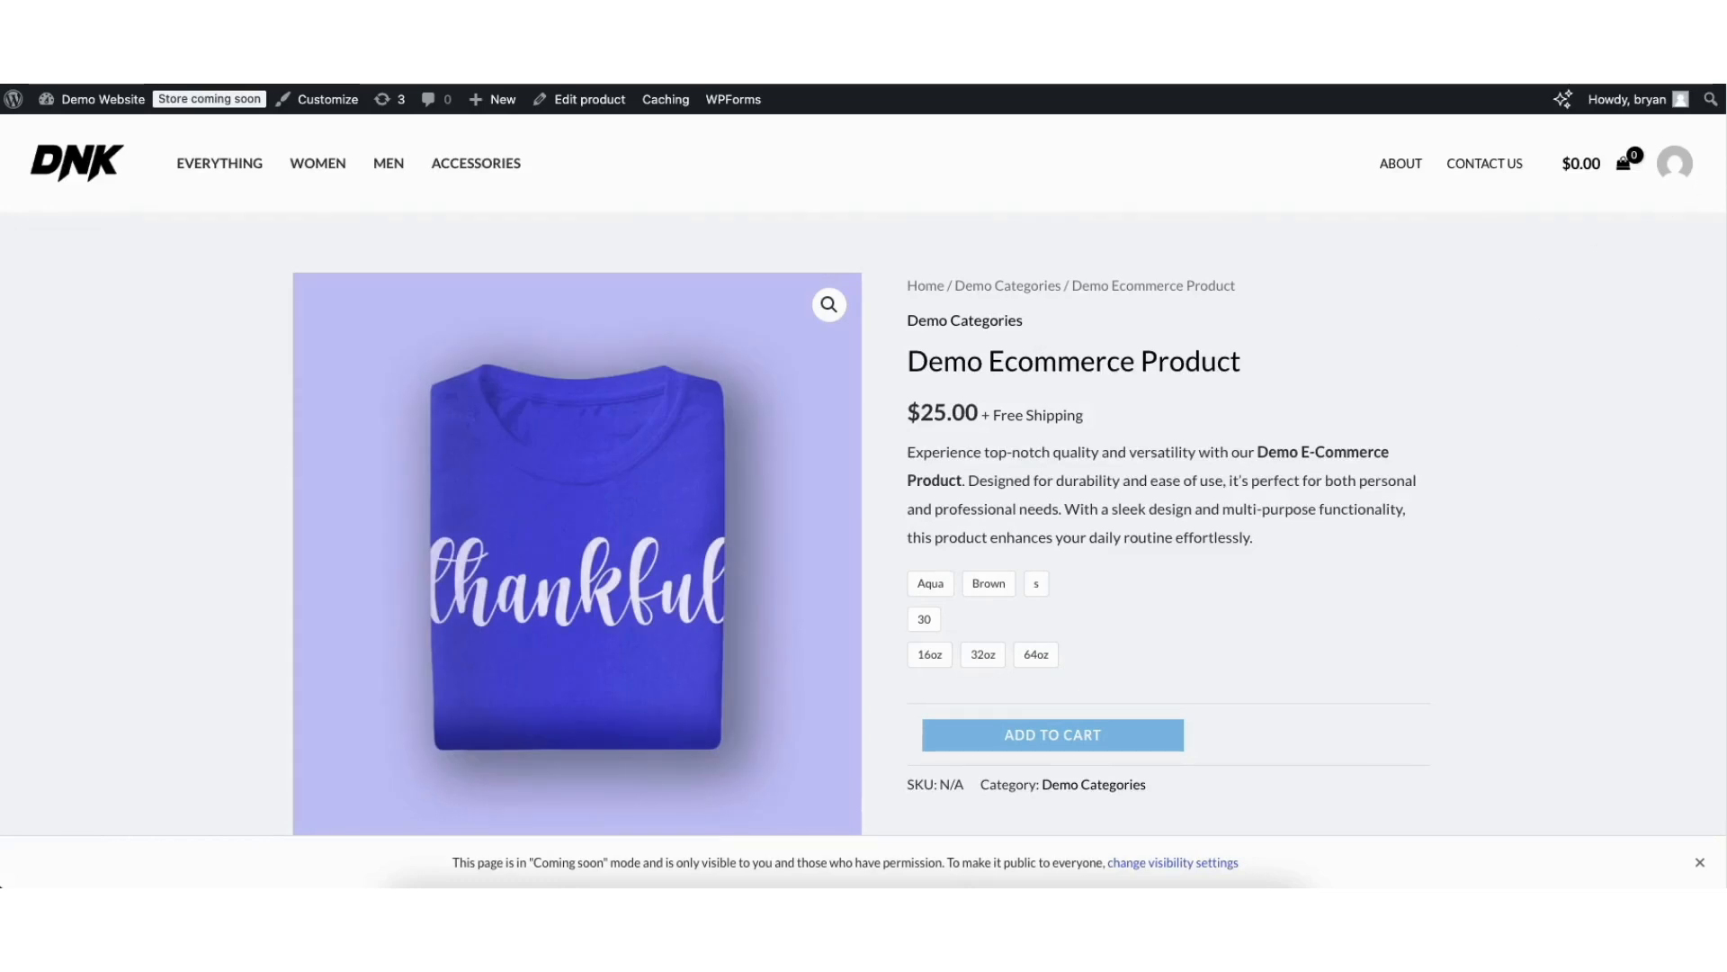
scroll(1718, 300, down, 4)
scroll(1719, 299, down, 6)
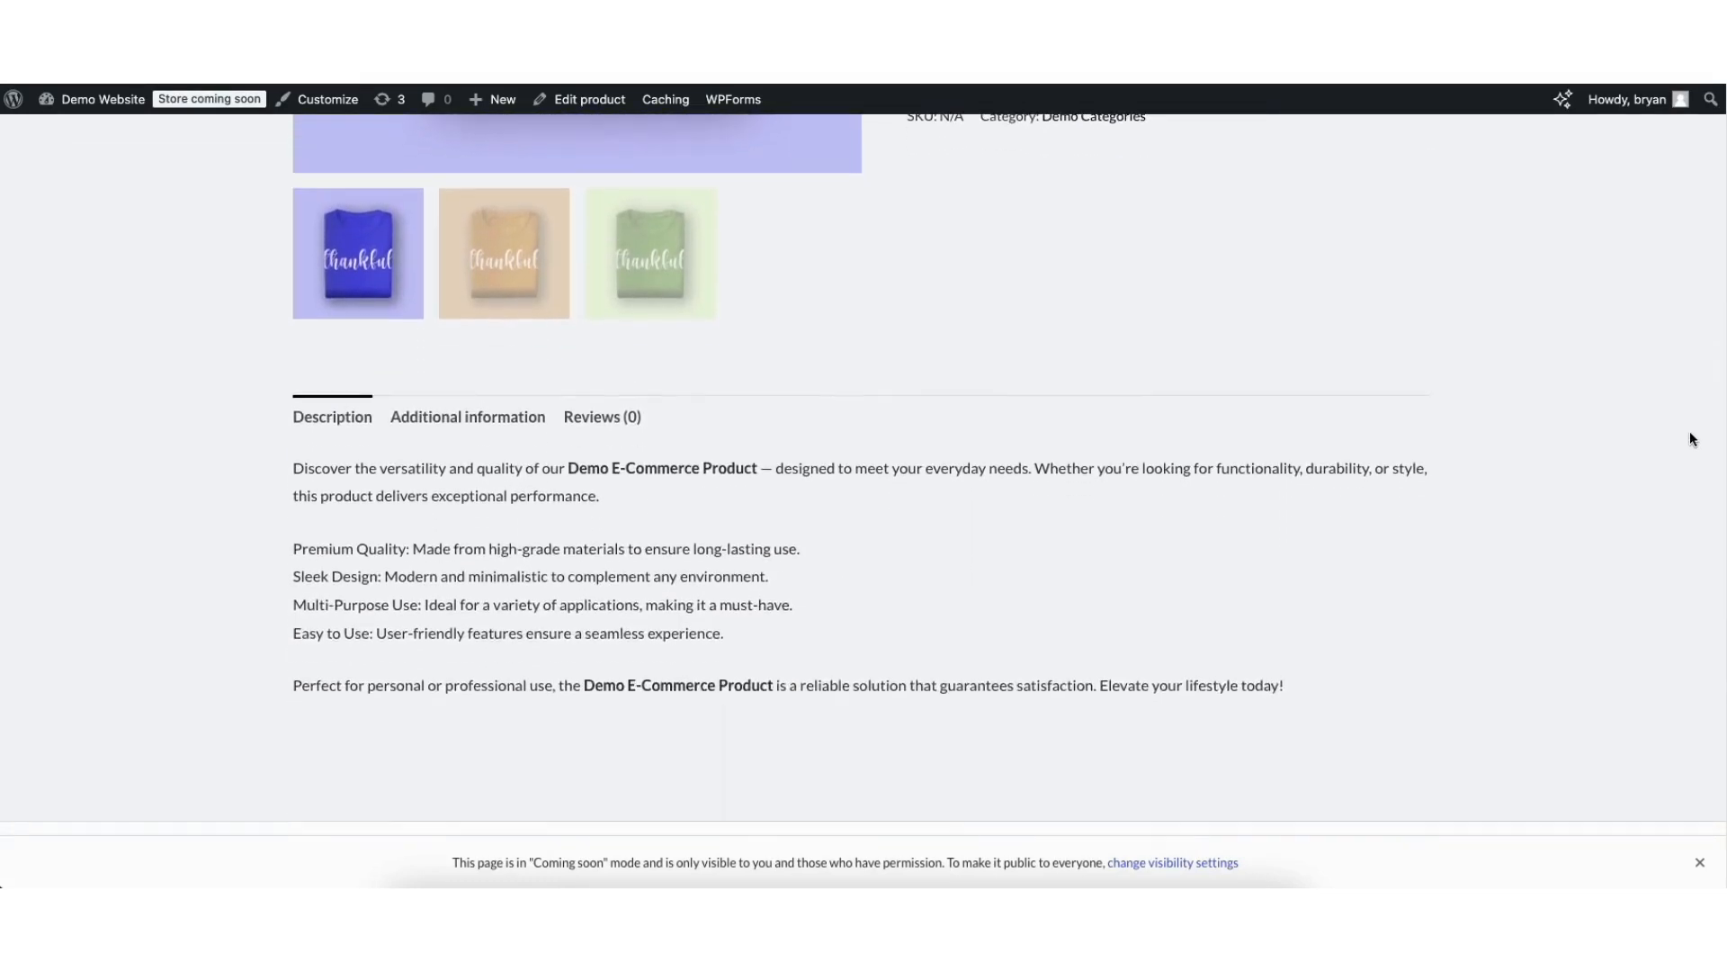
scroll(1684, 506, up, 10)
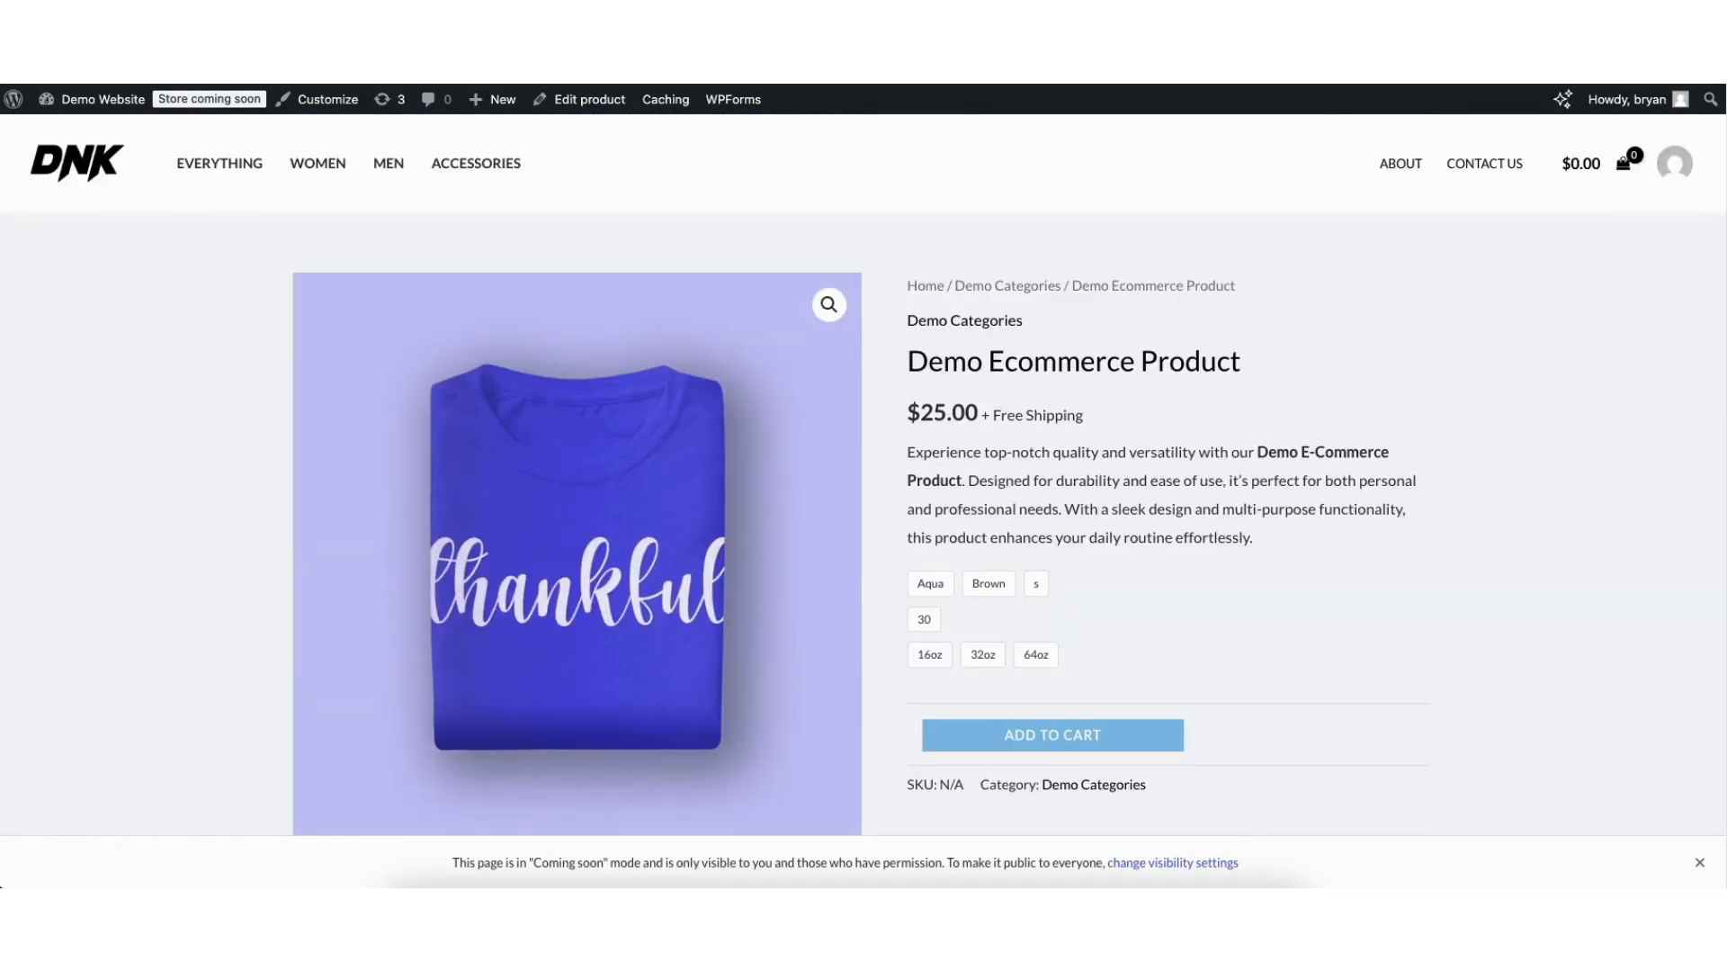
key(super+w)
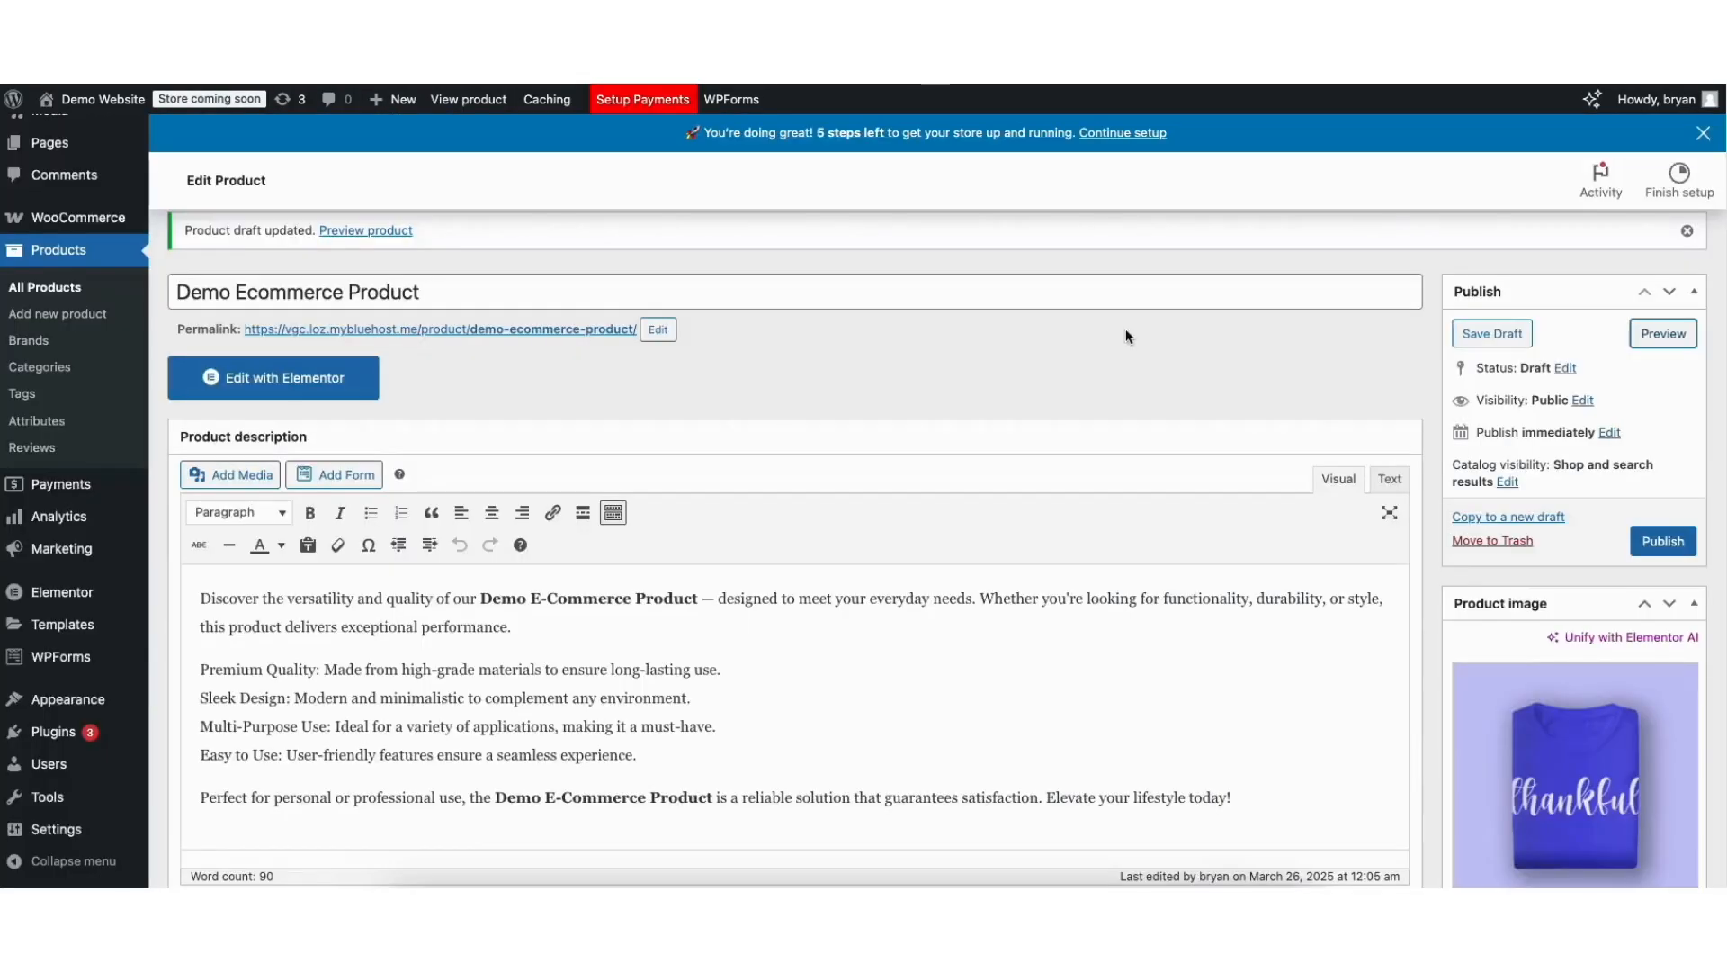
- Publish the Demo Ecommerce Product and update the published product
click(1656, 549)
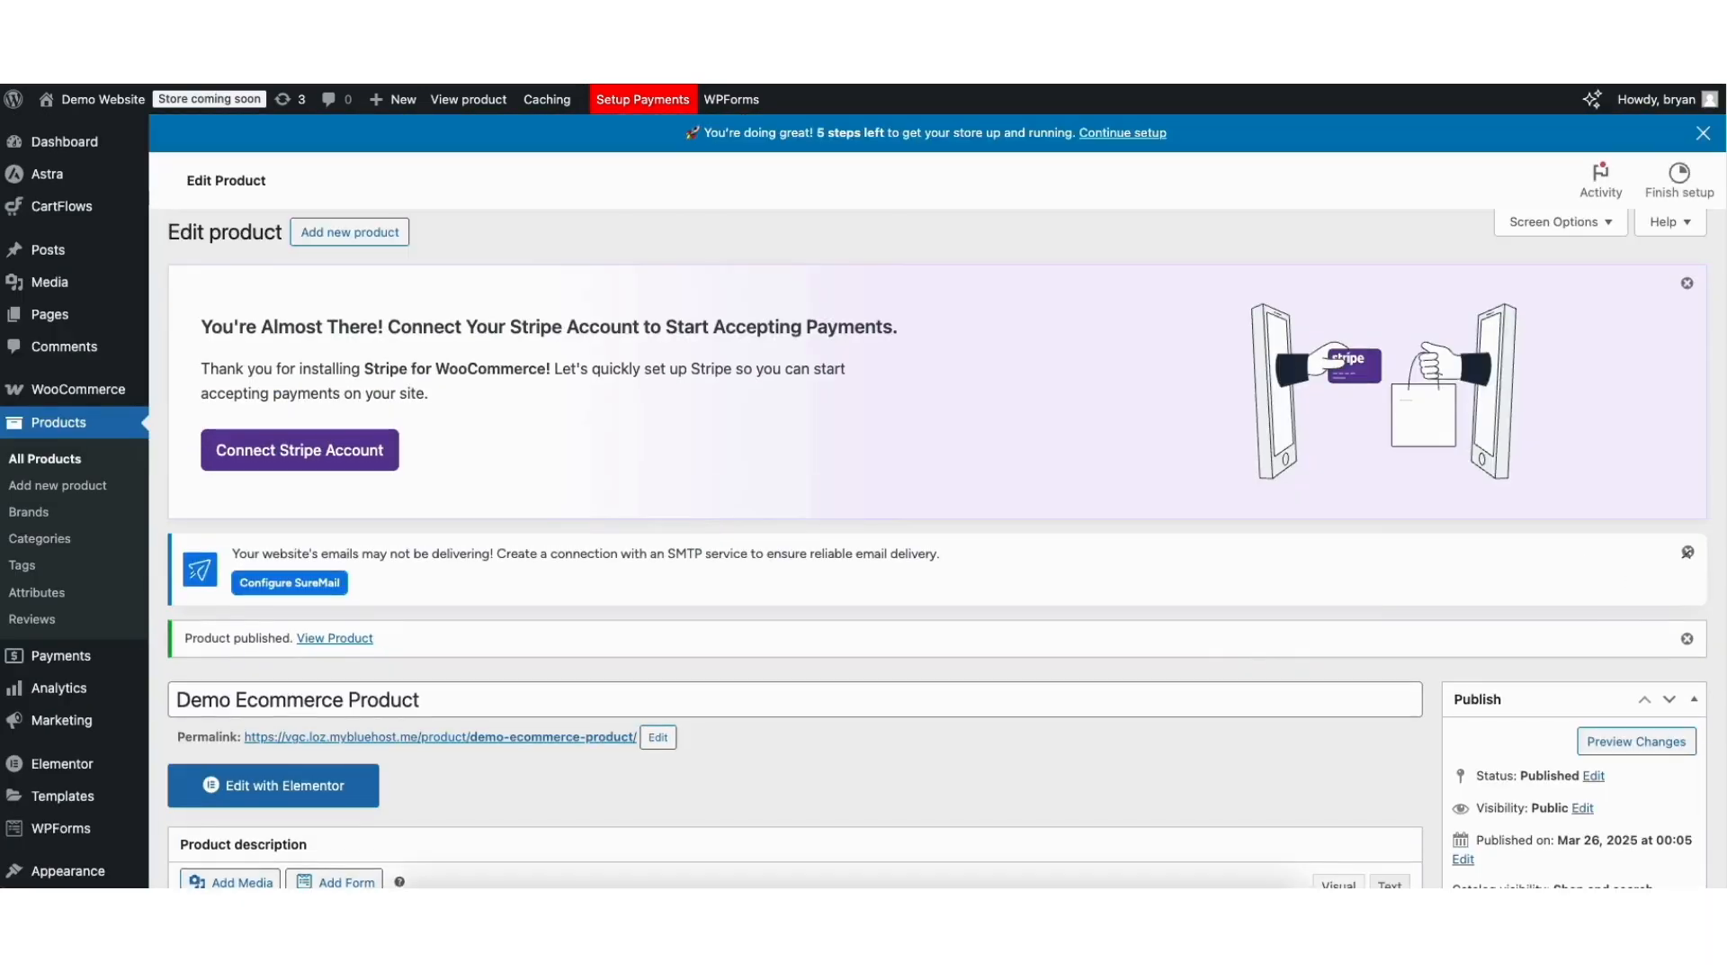
scroll(1654, 416, down, 6)
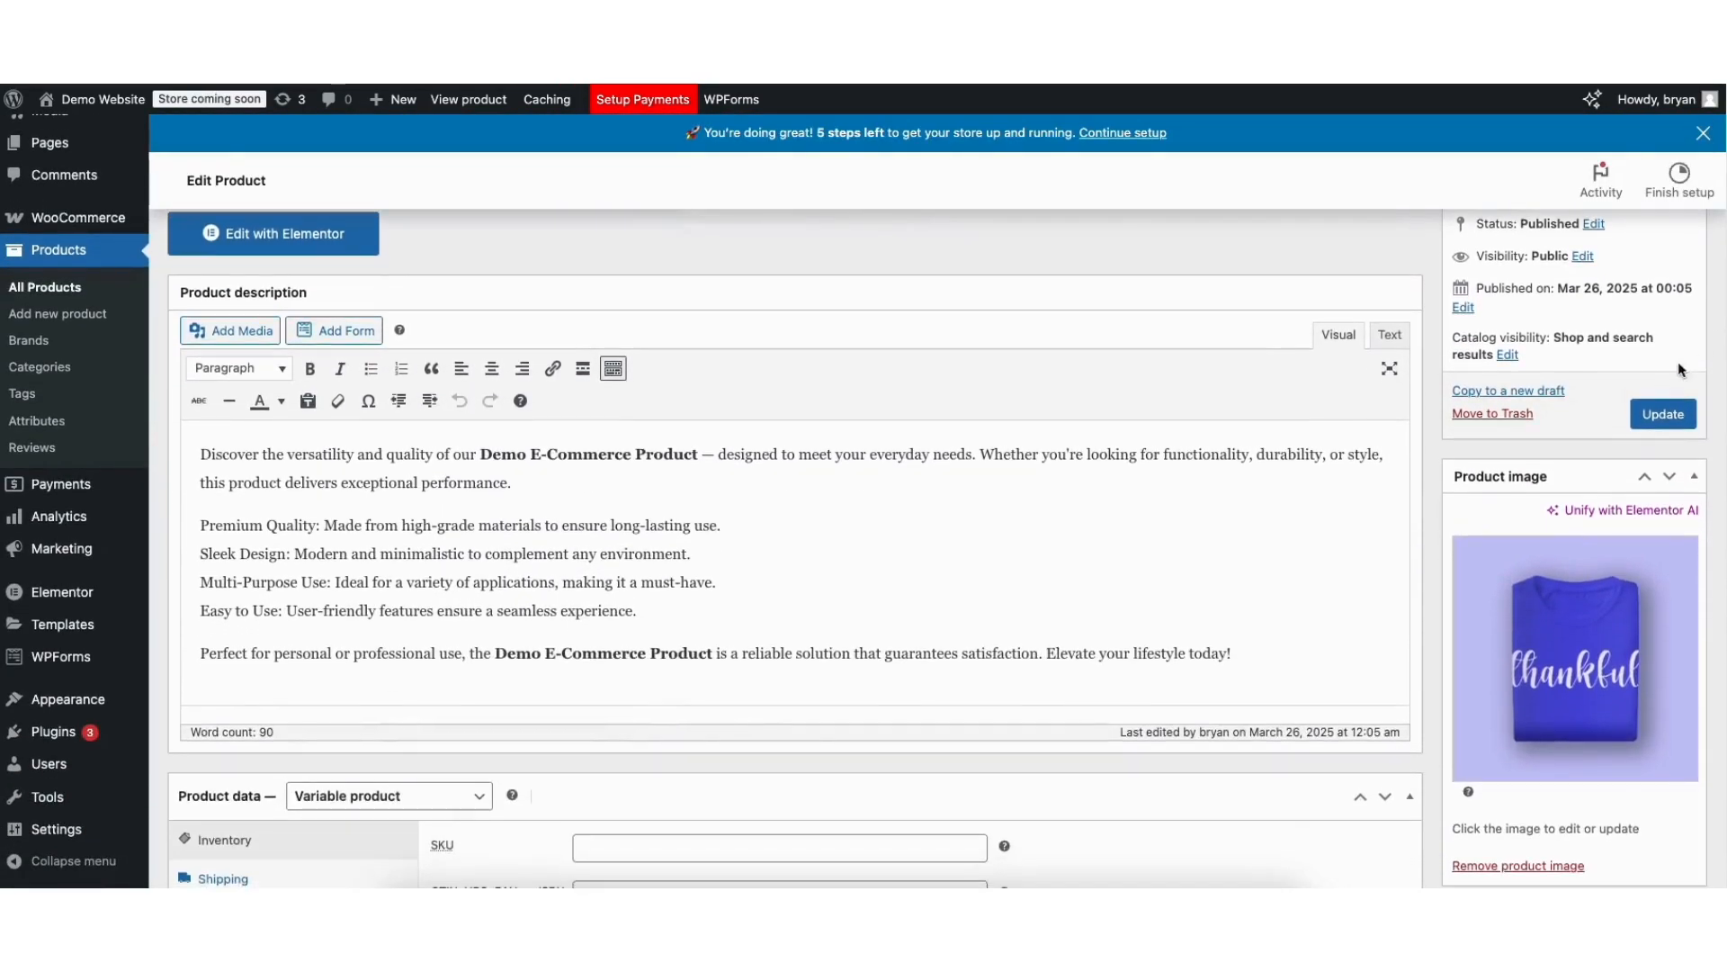
click(1654, 416)
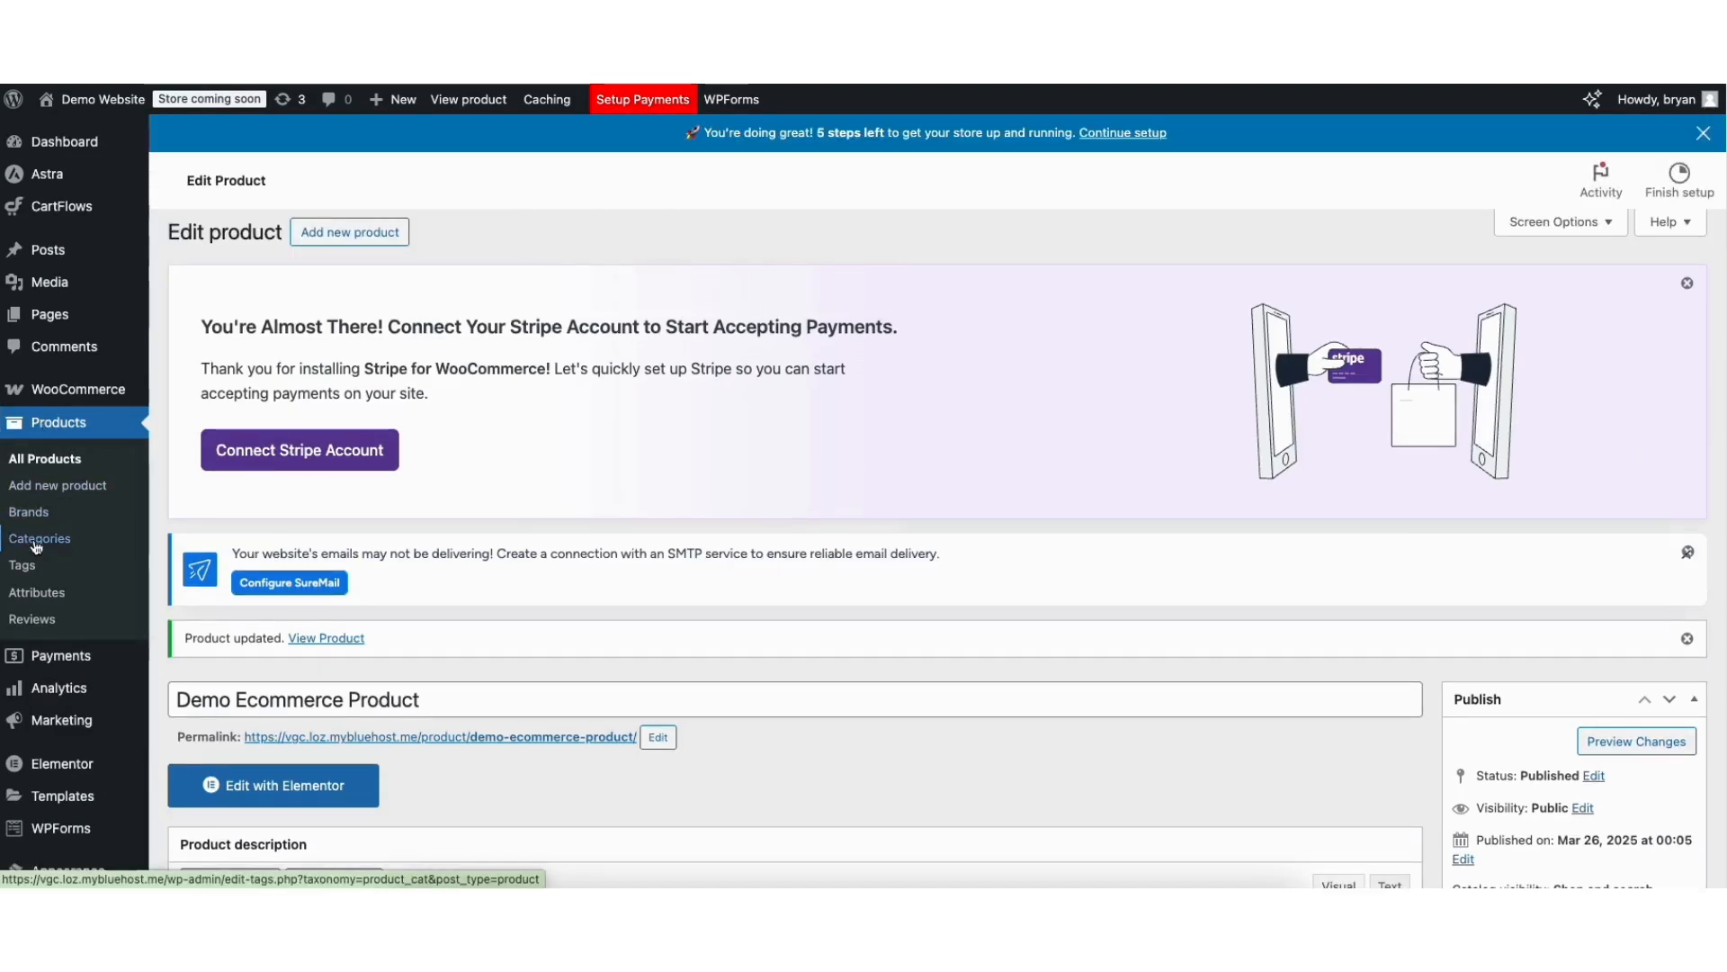
- Add a top-level product category named Demo, with the slug empty and the display type at Default
click(34, 542)
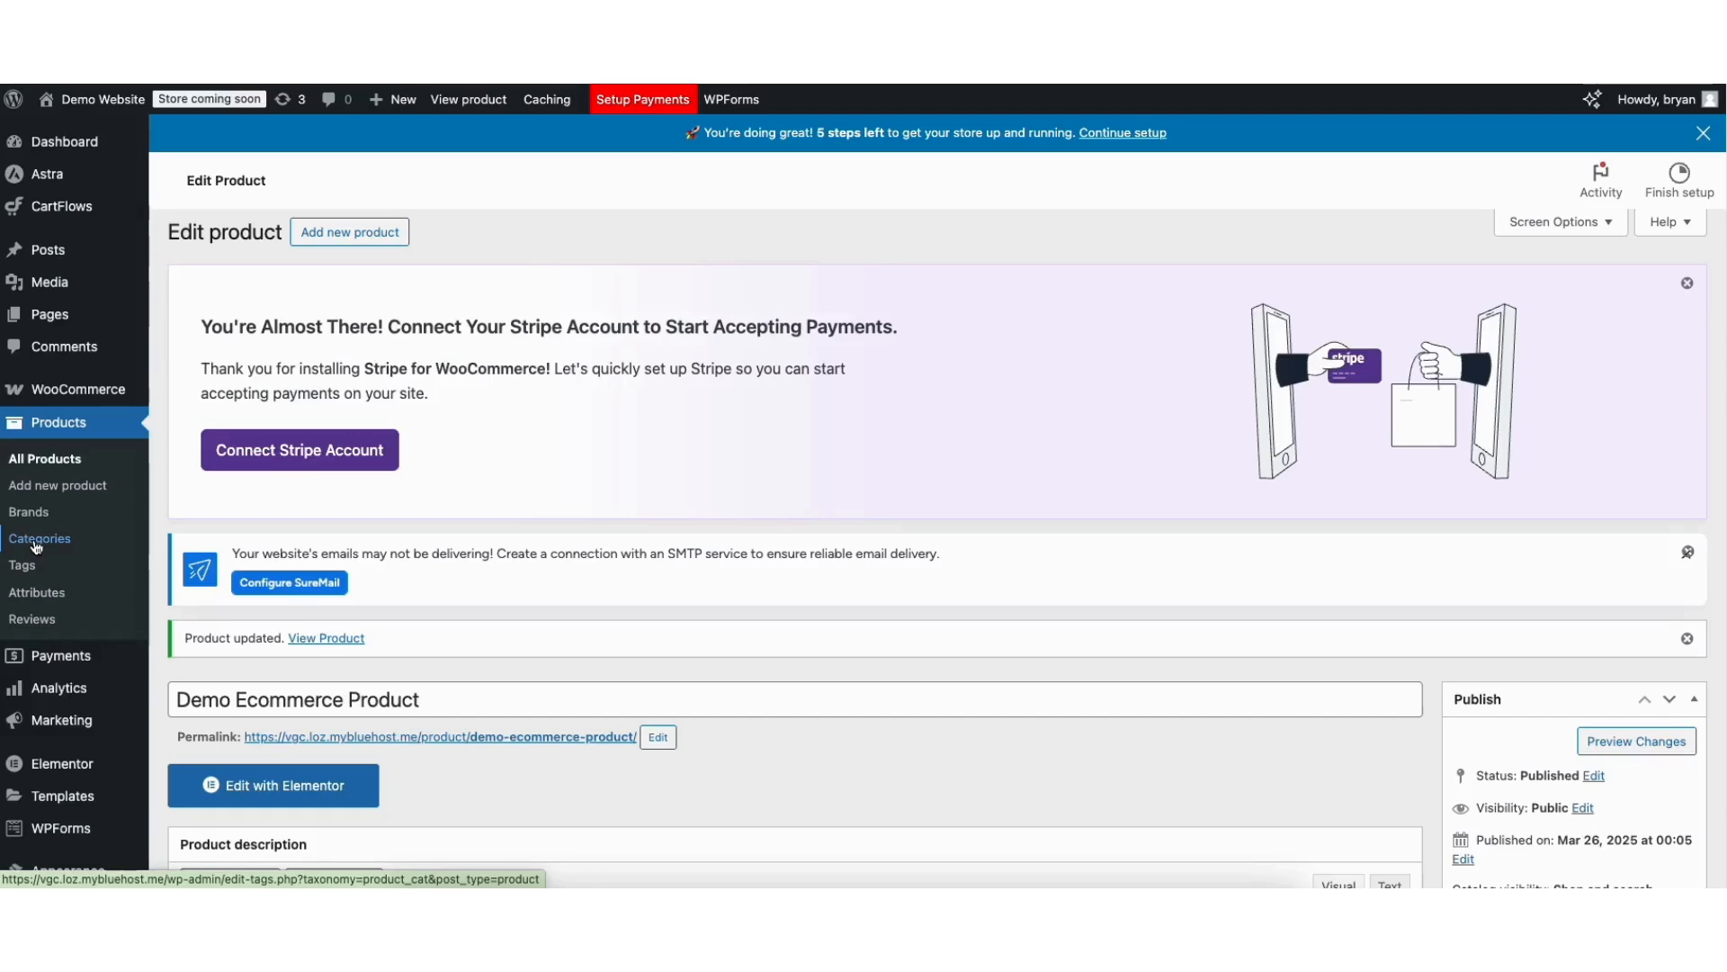
scroll(260, 436, down, 4)
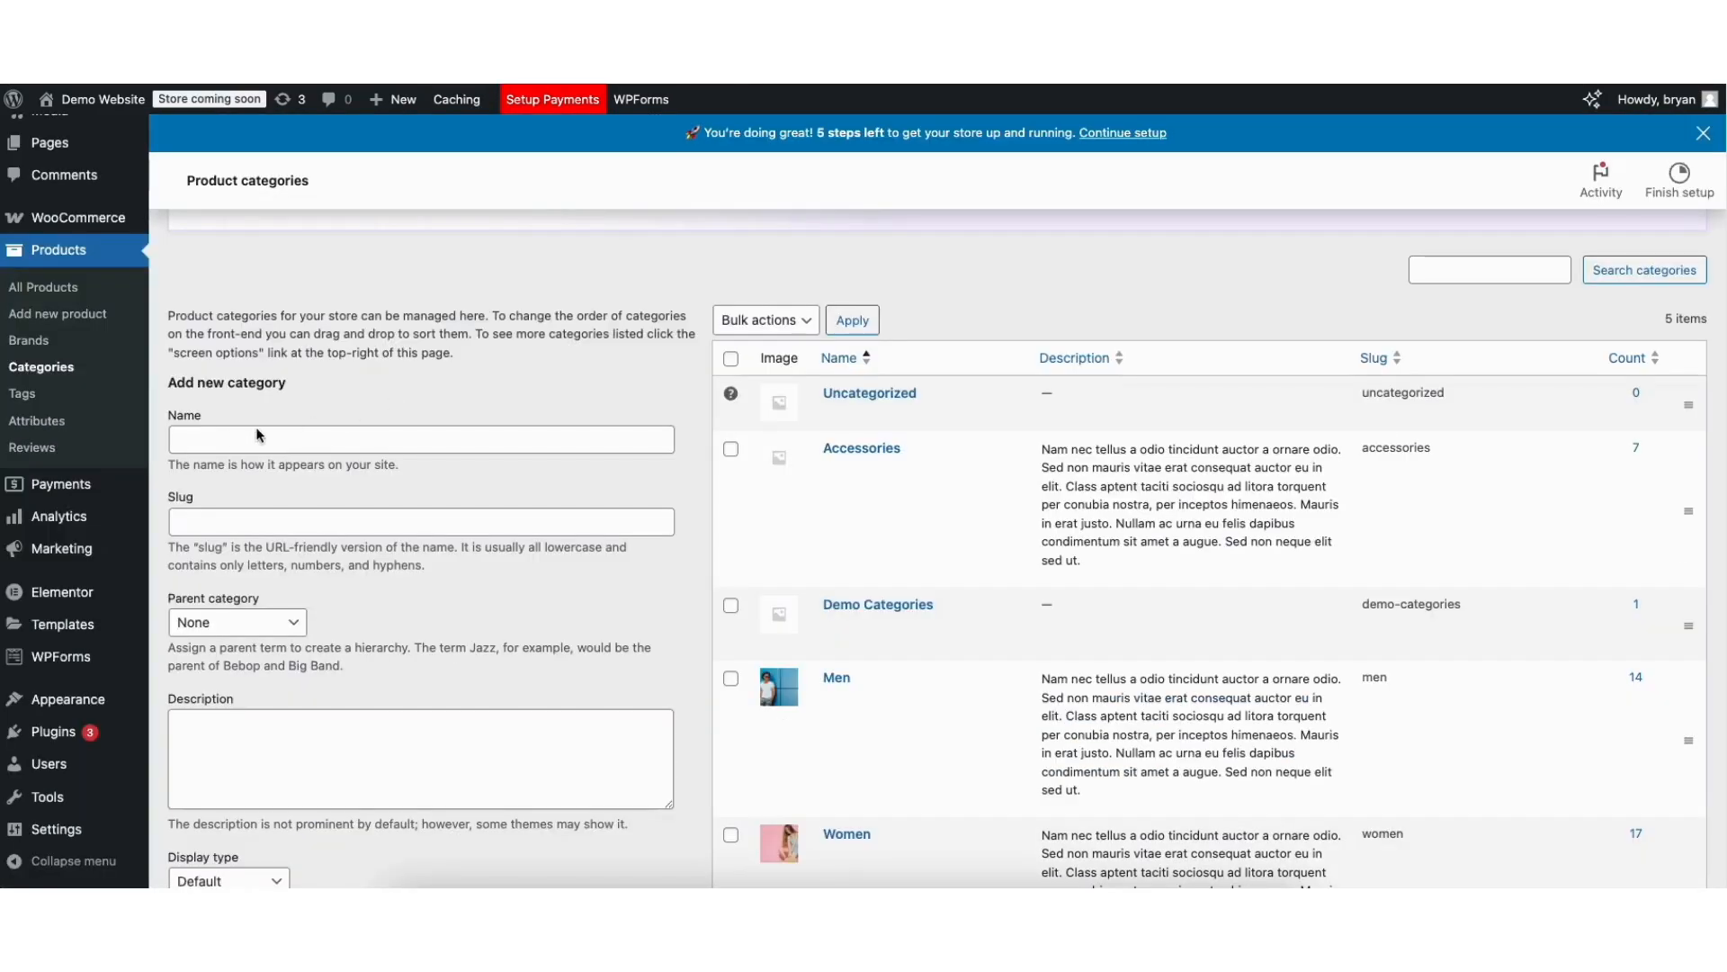
click(220, 441)
text(Demo)
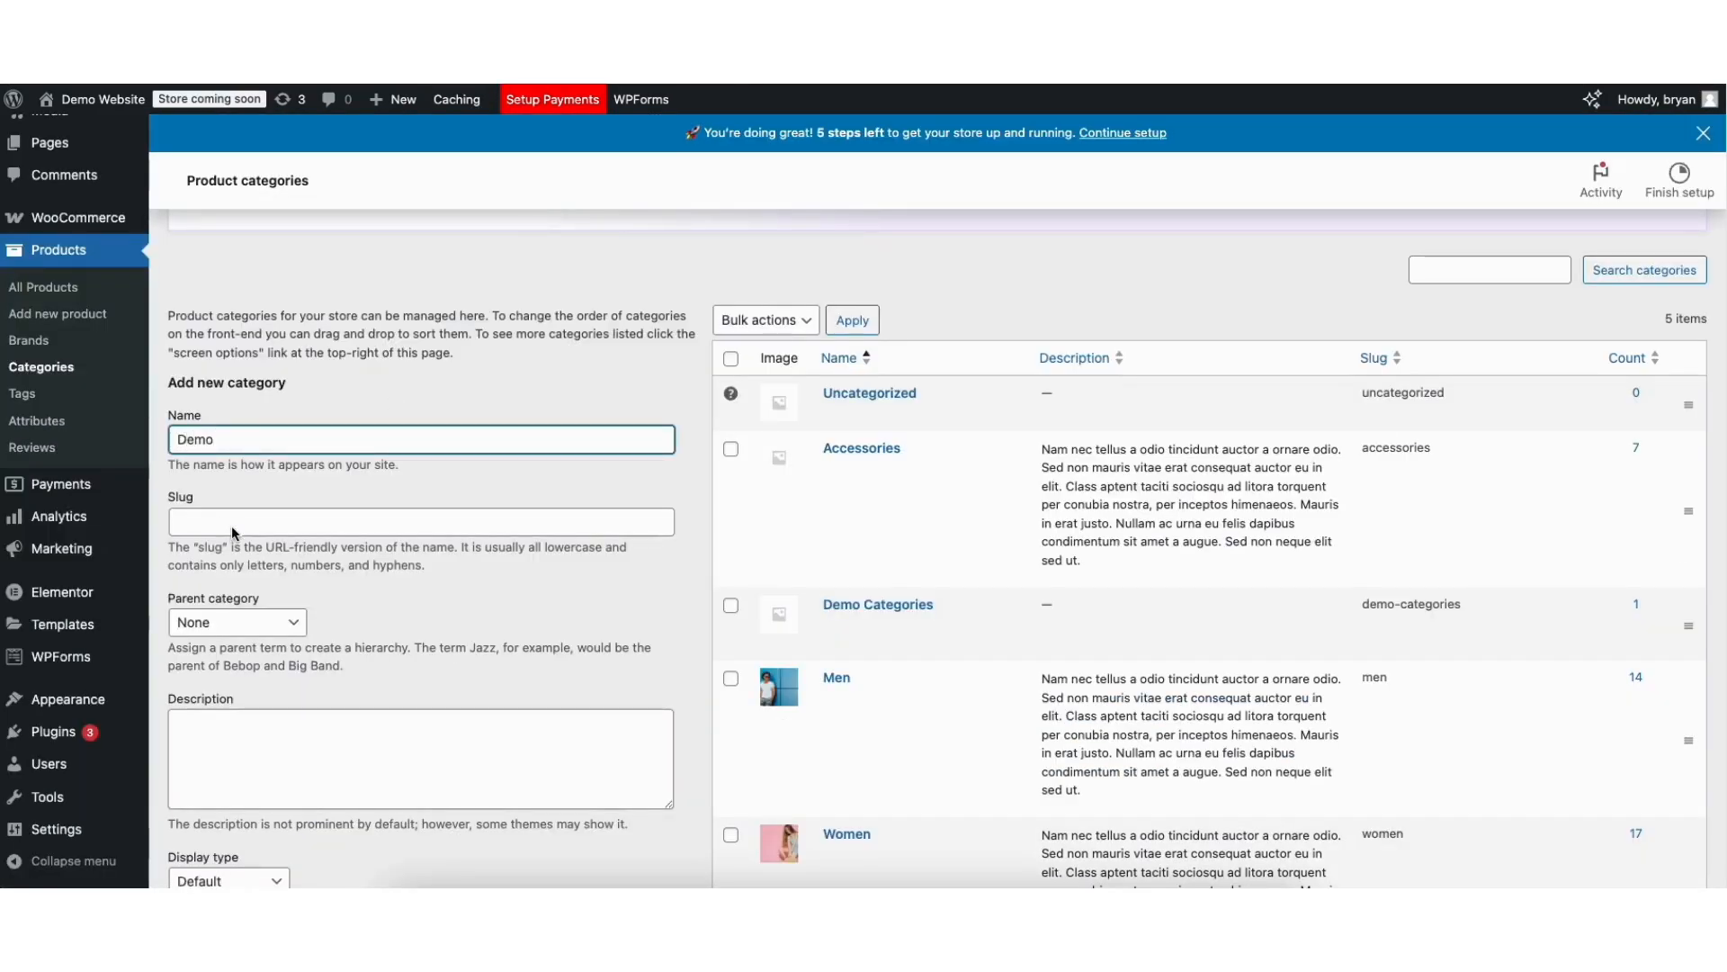
key(Tab)
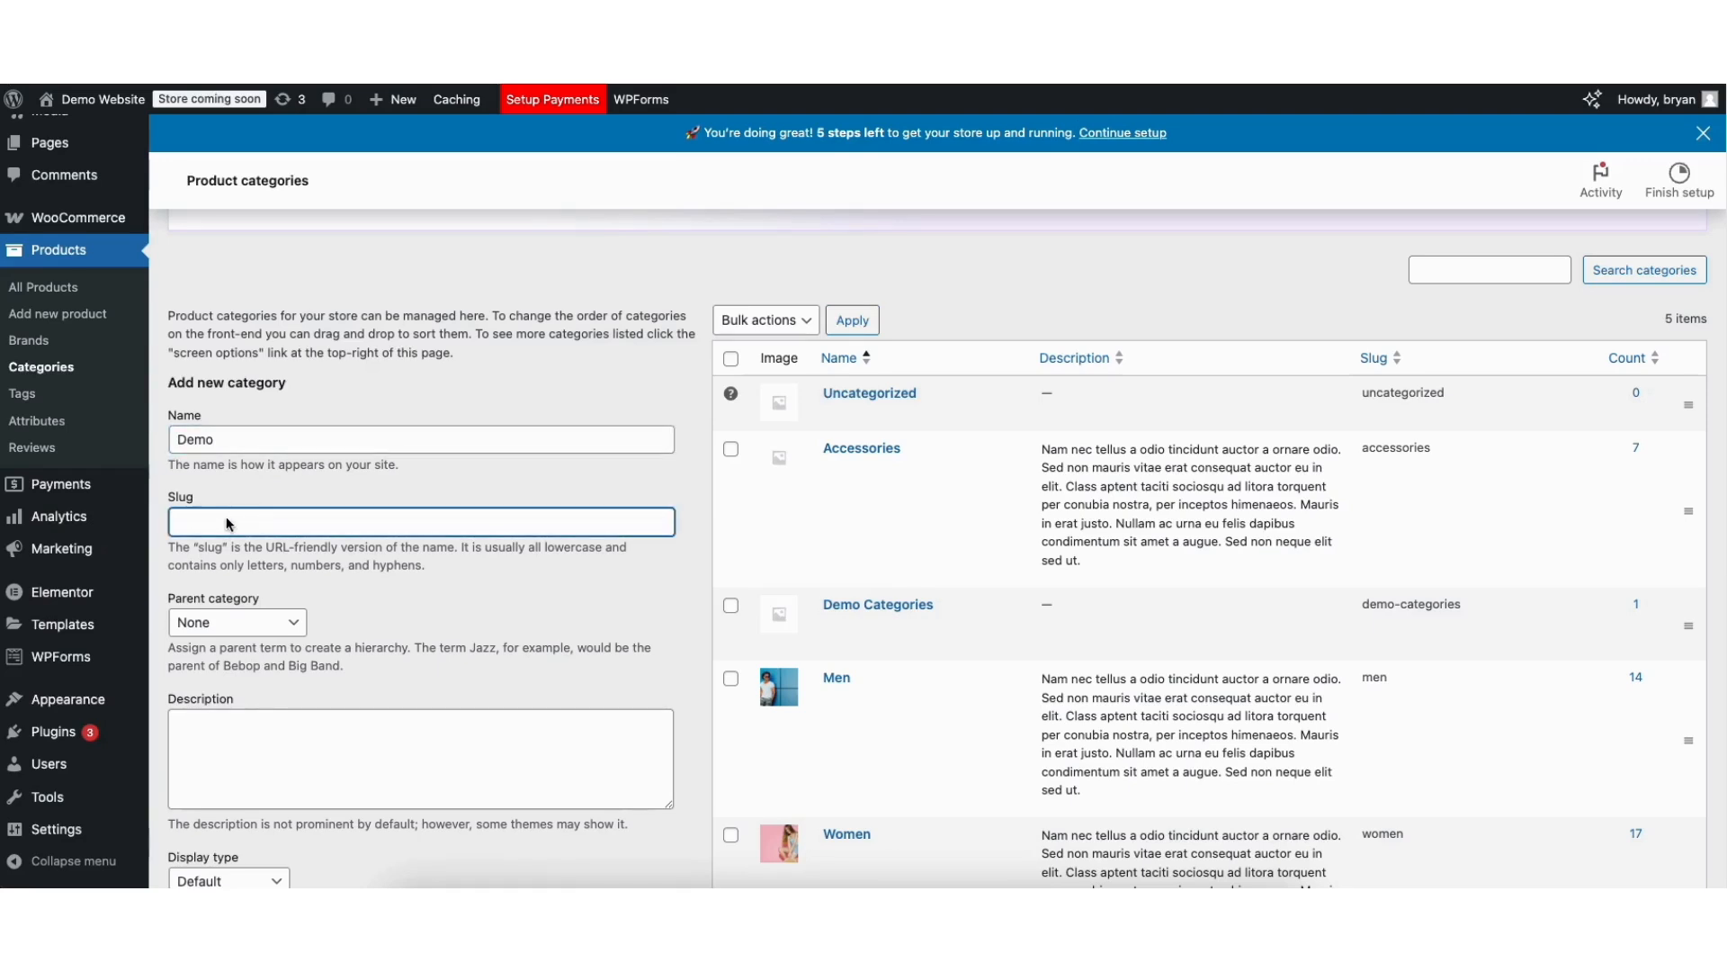
scroll(529, 487, down, 3)
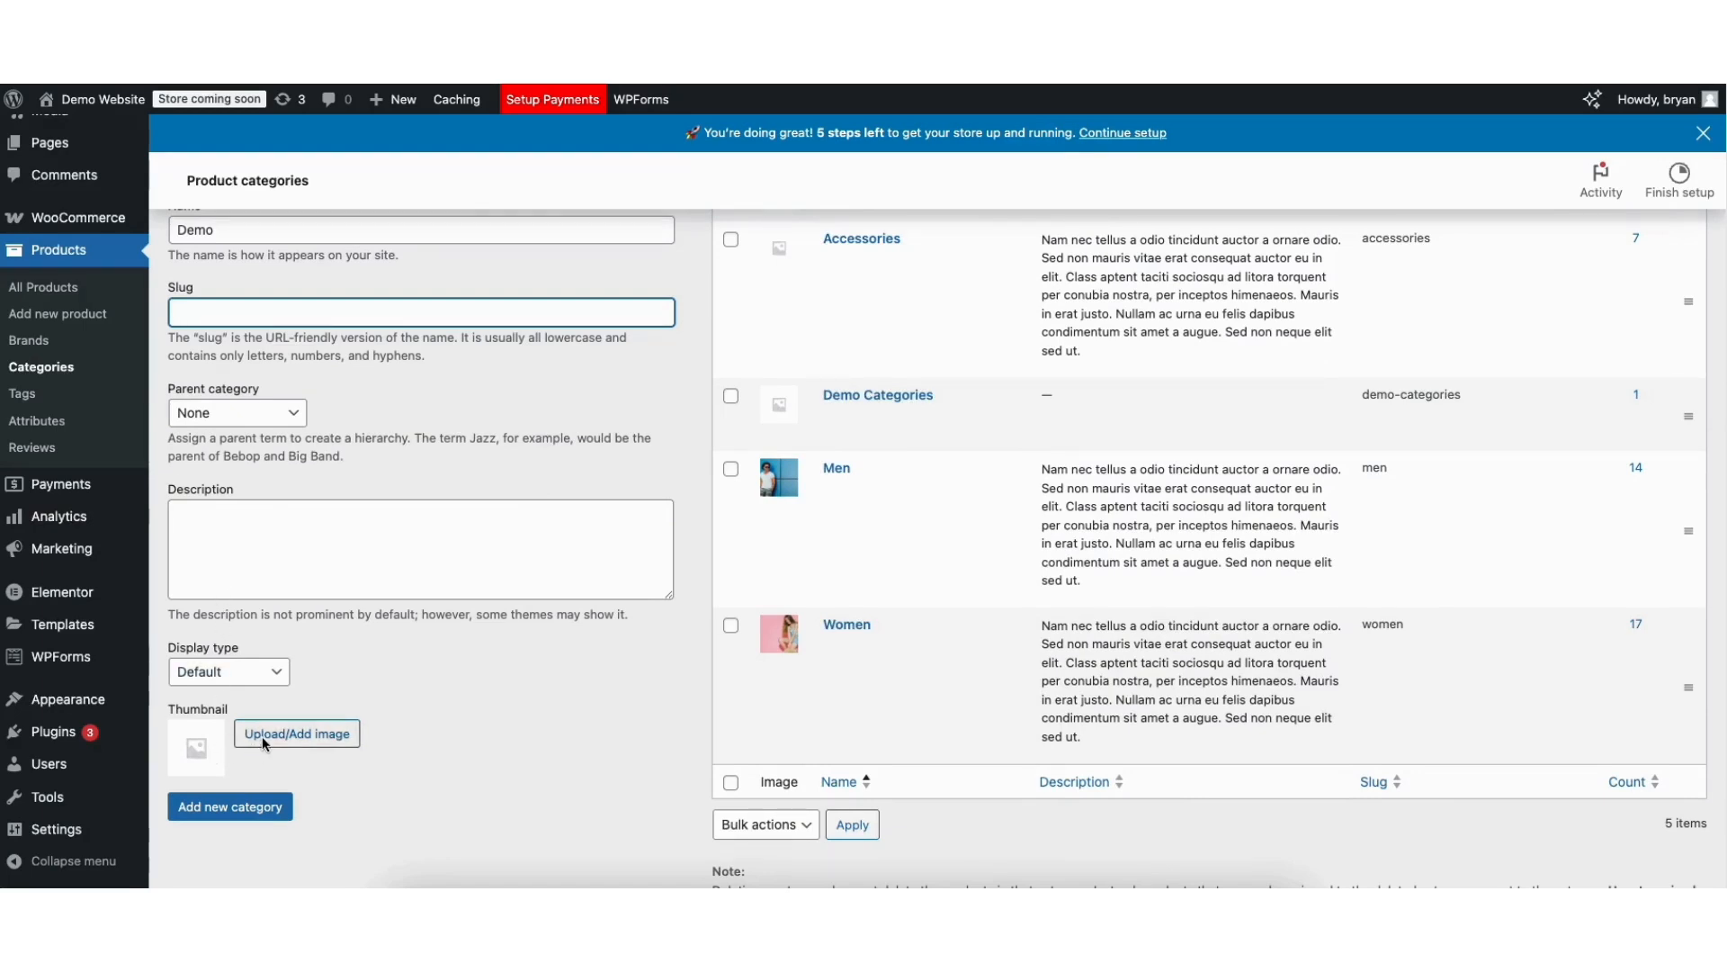
click(227, 808)
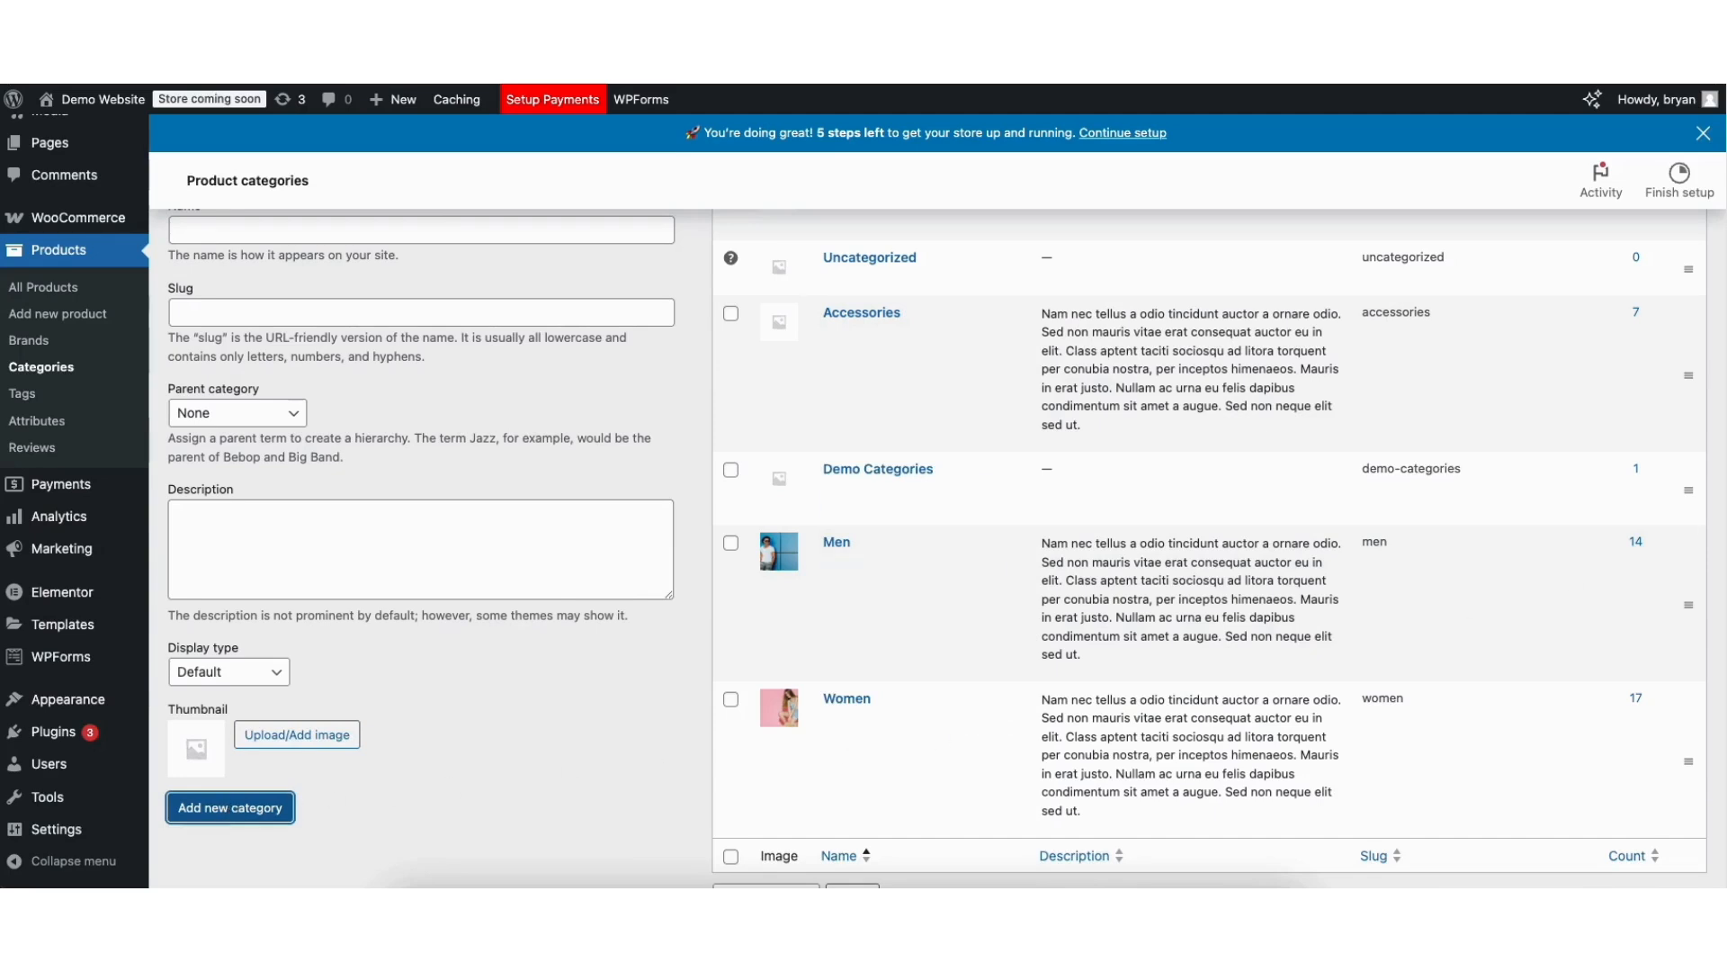
scroll(836, 378, up, 3)
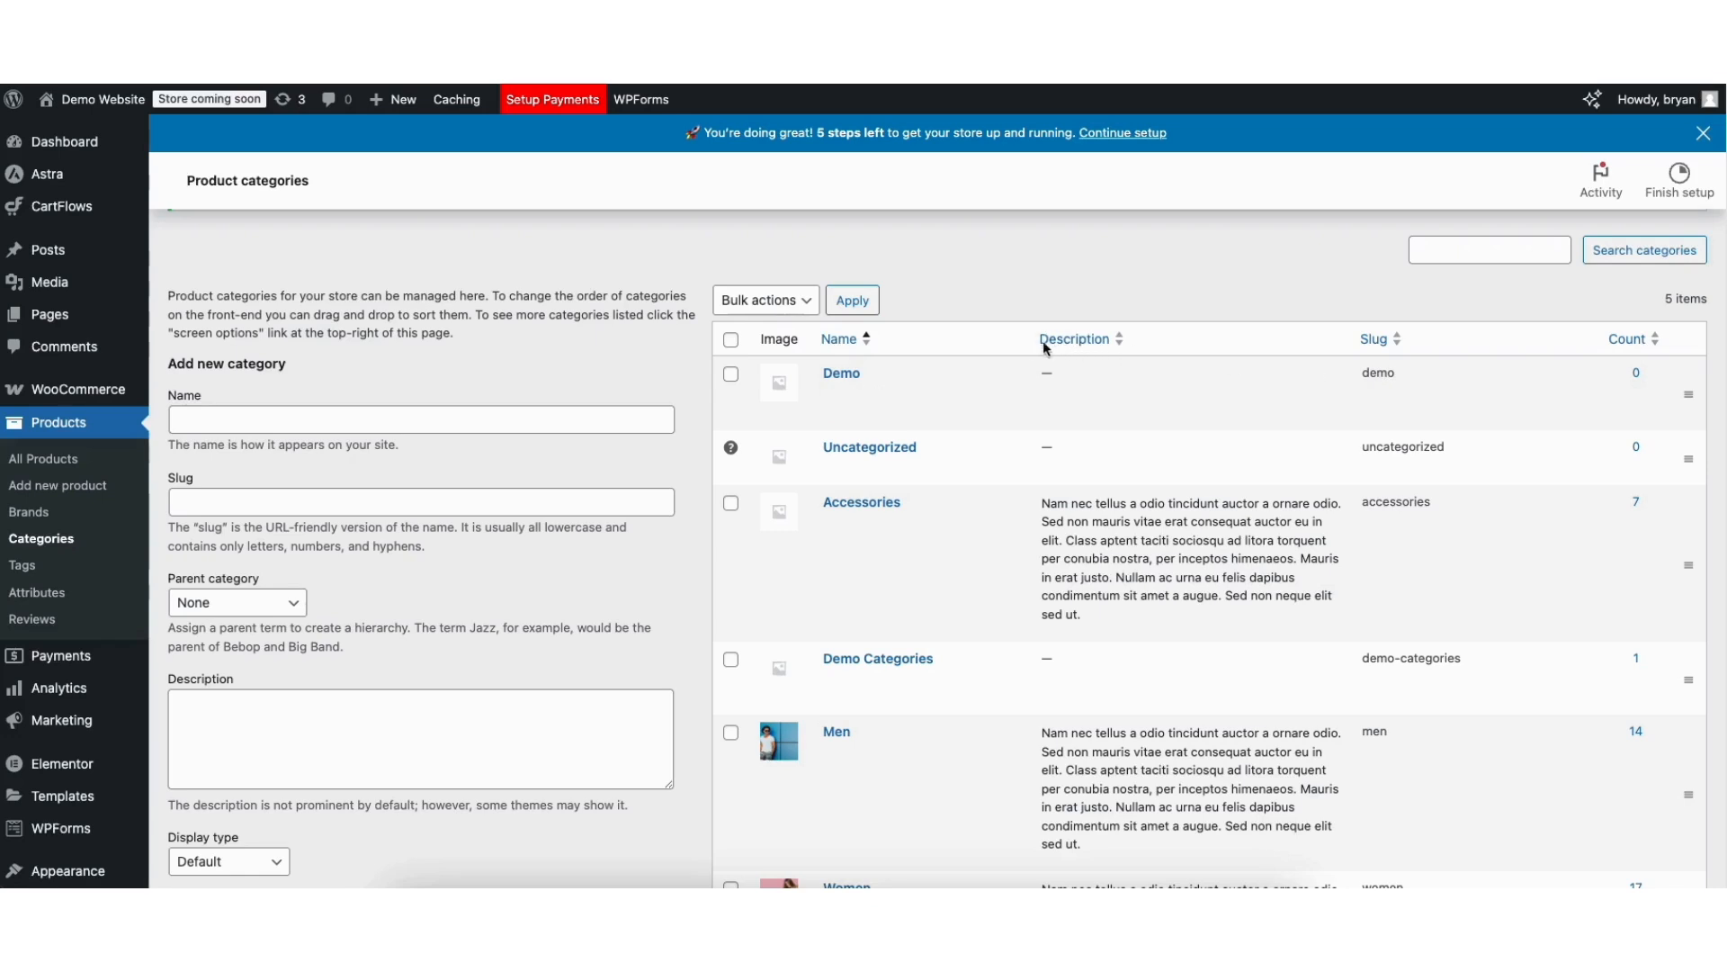
- Open the site's menu editor and load the Secondary Menu for editing
mouse_move(63, 870)
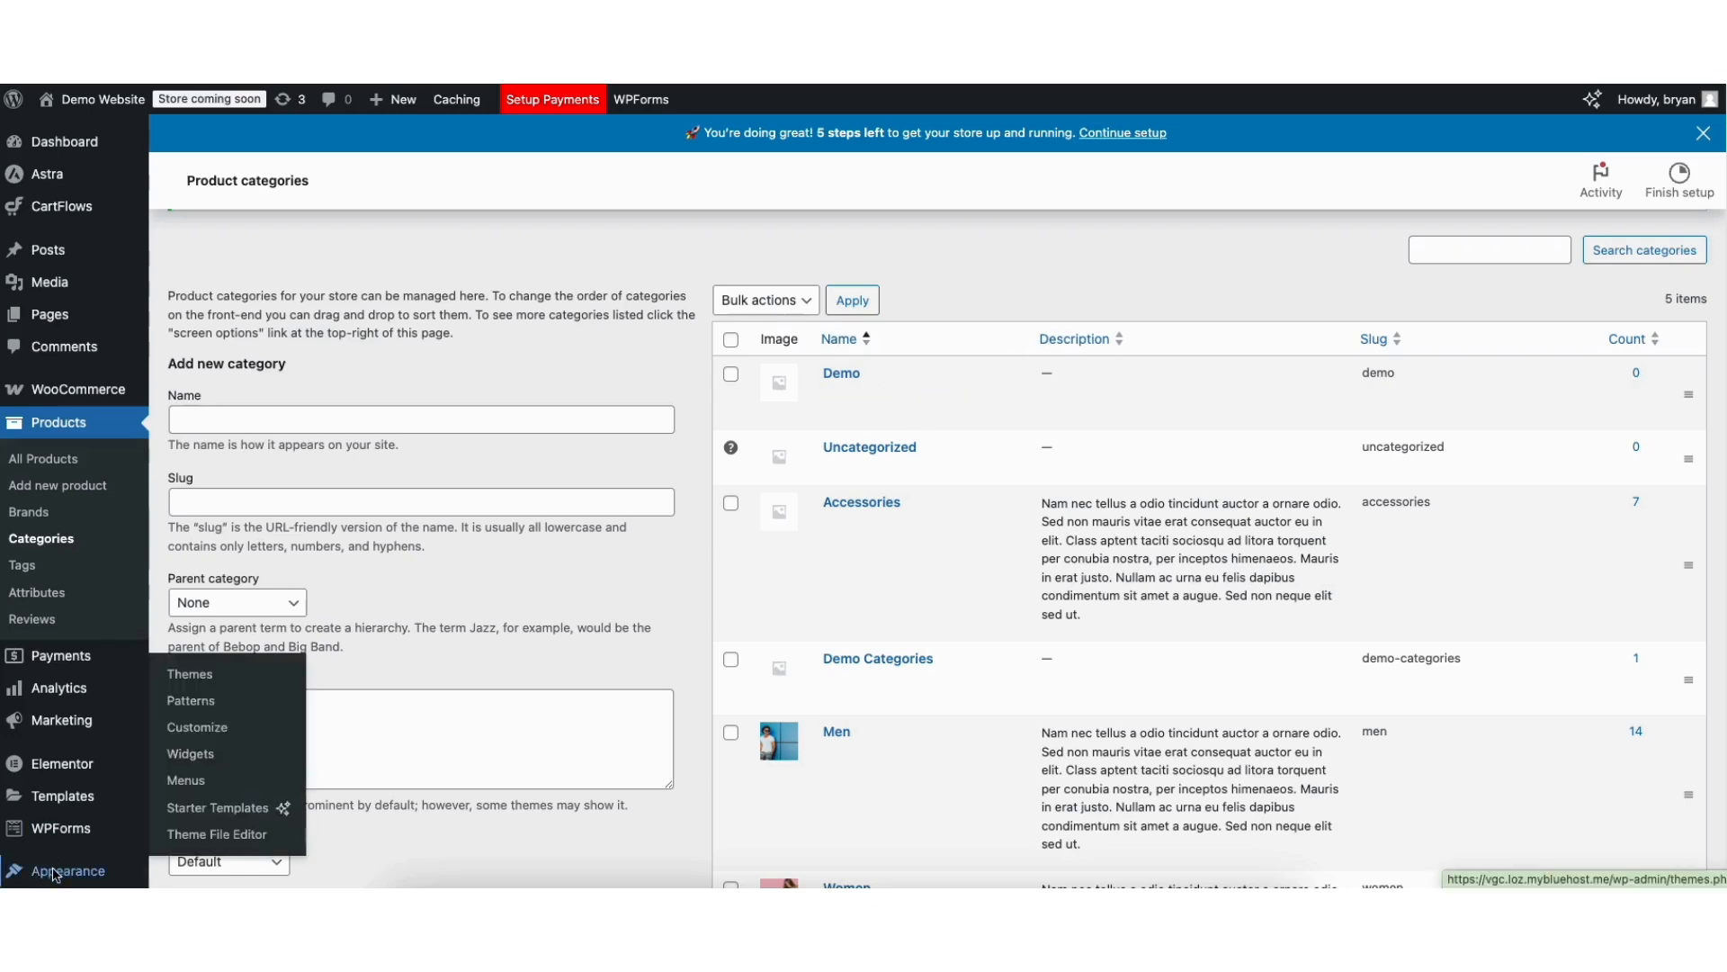
click(188, 786)
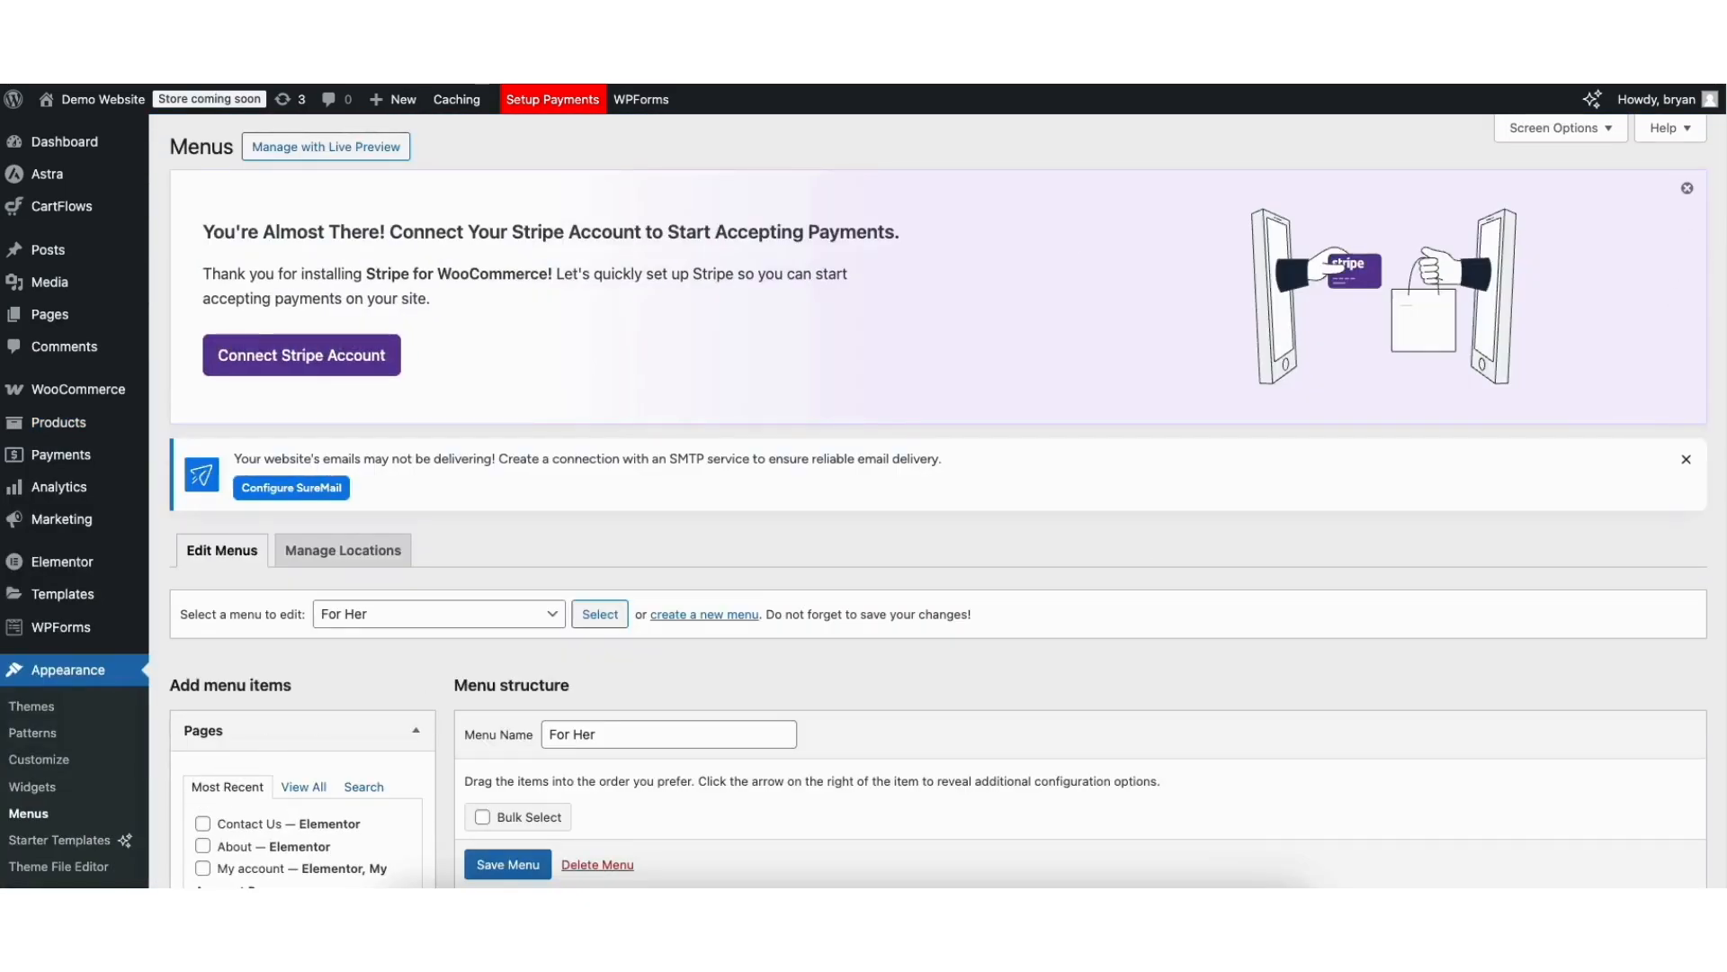
scroll(635, 346, down, 5)
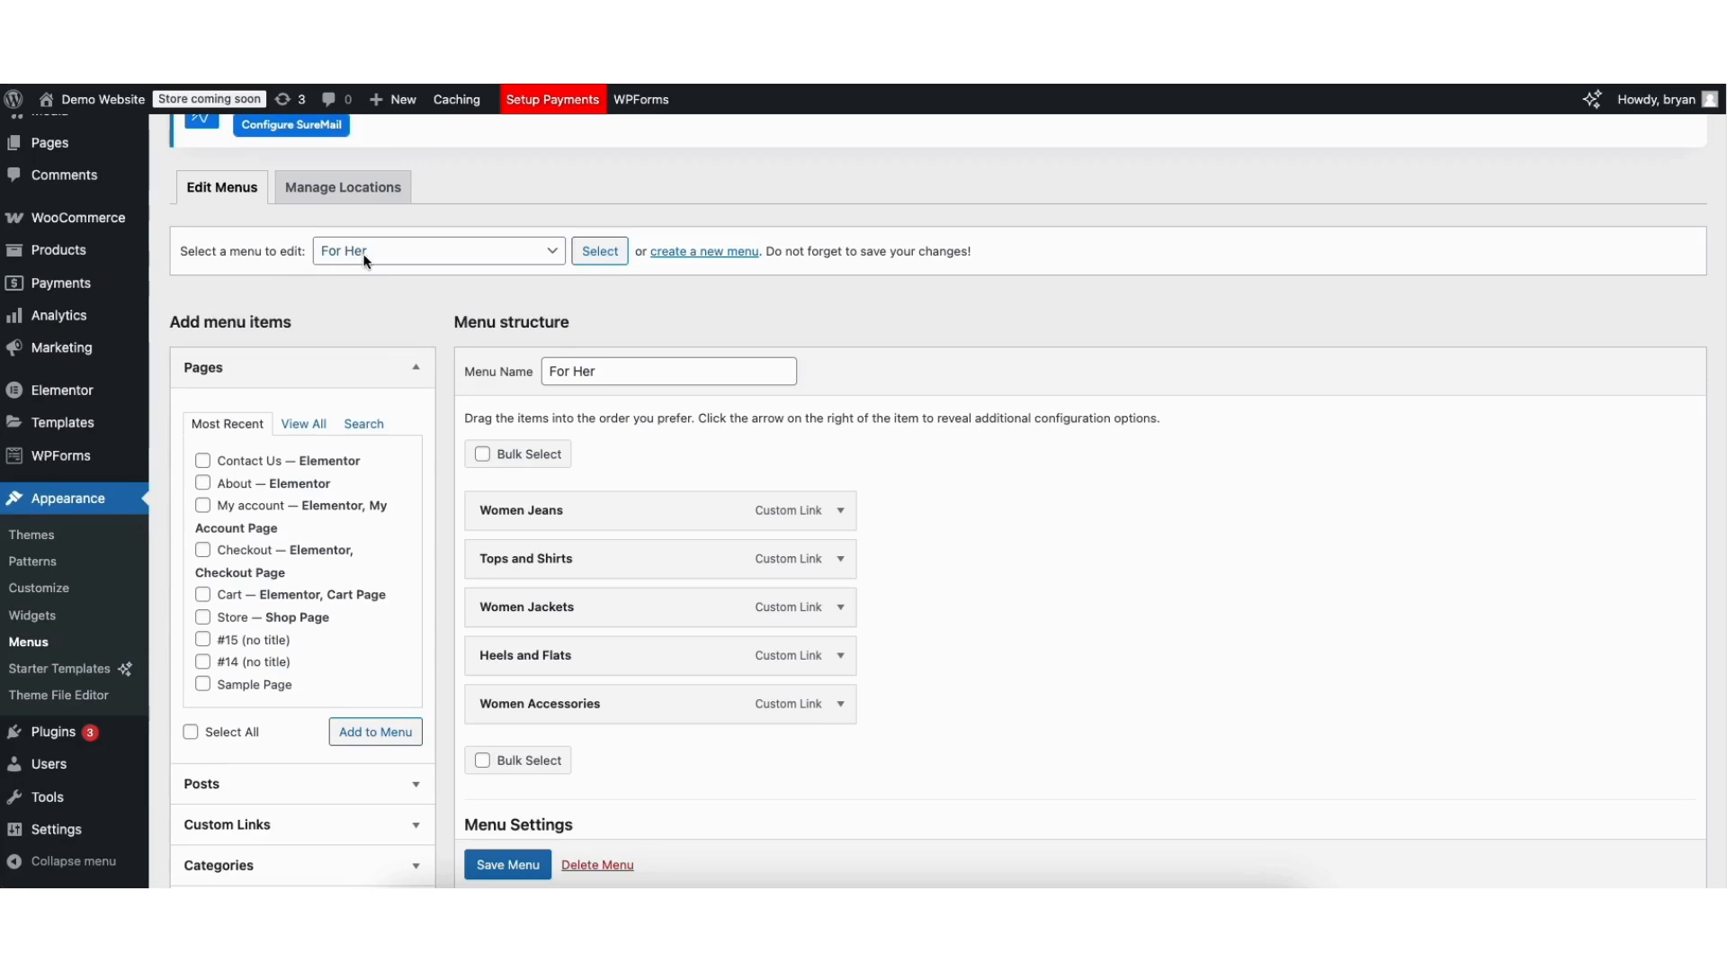
click(404, 255)
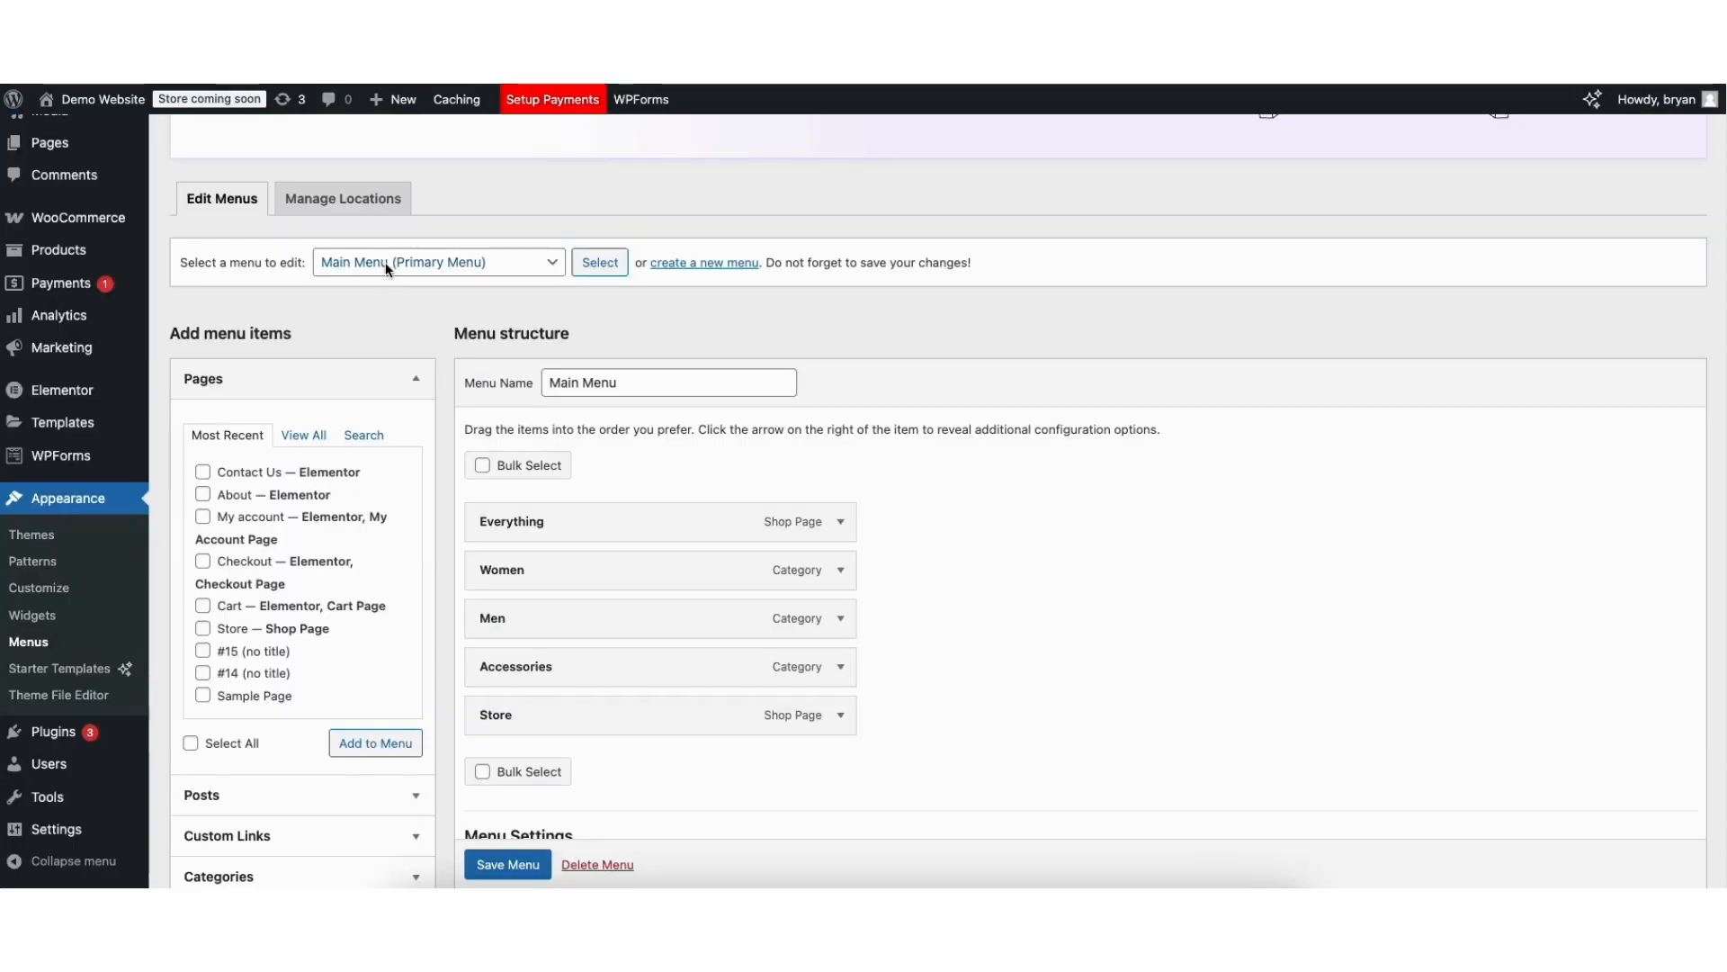
click(387, 263)
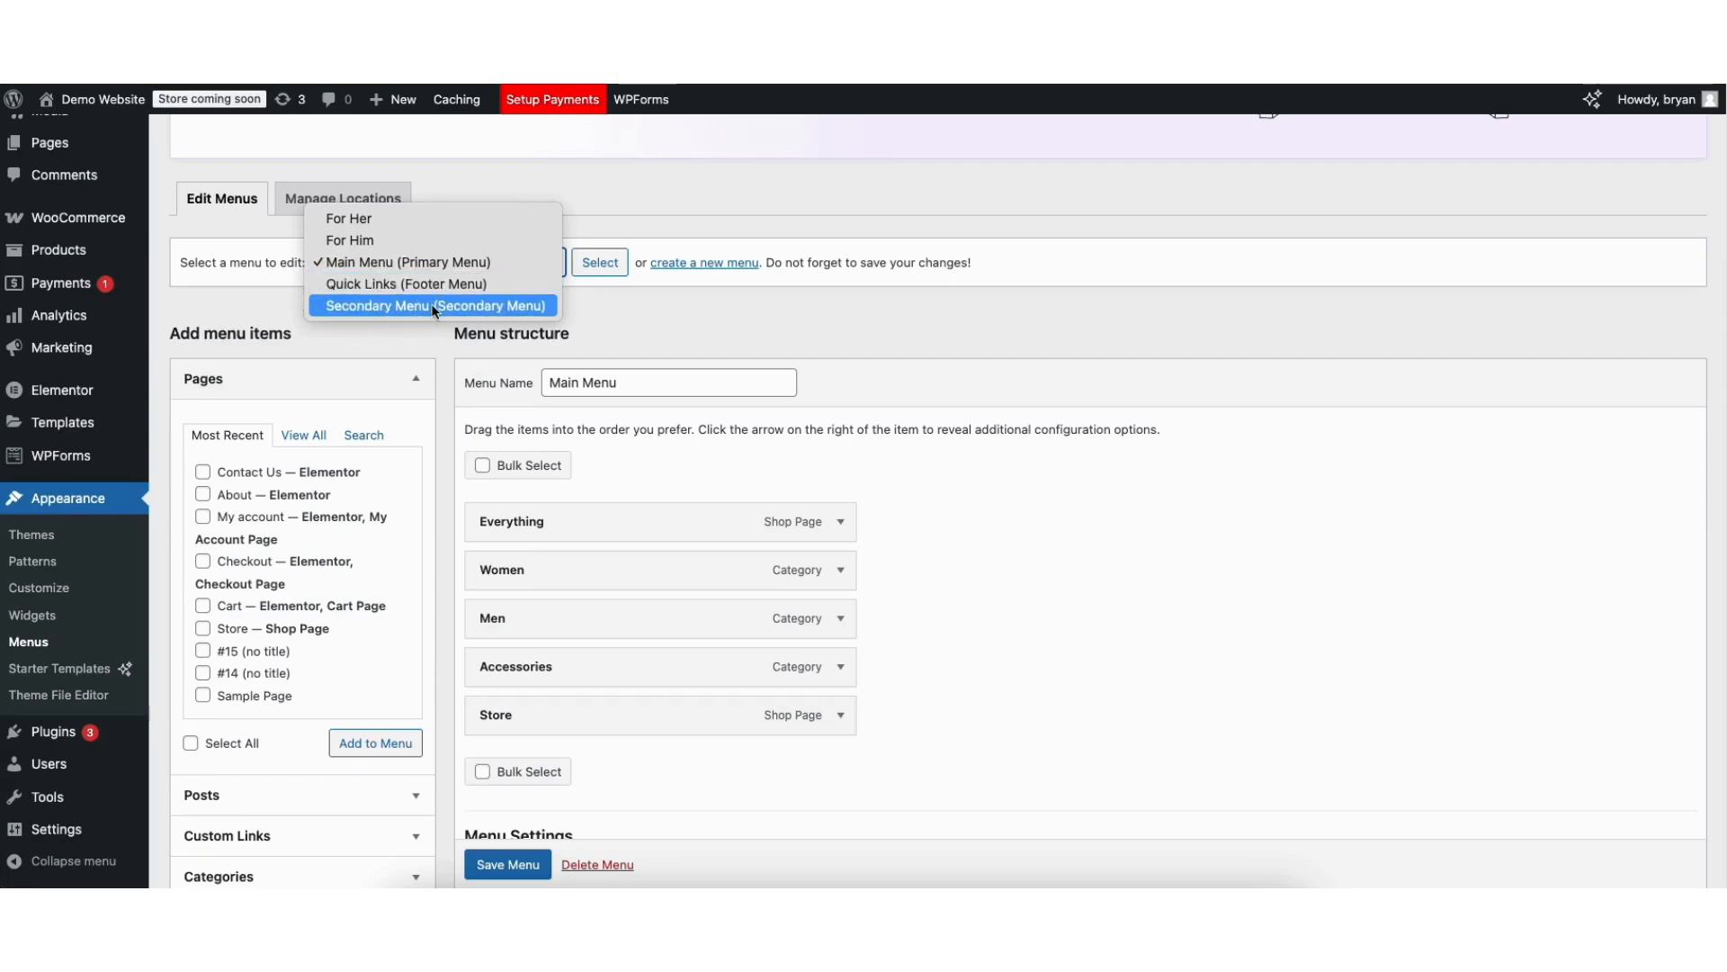
click(494, 310)
click(600, 269)
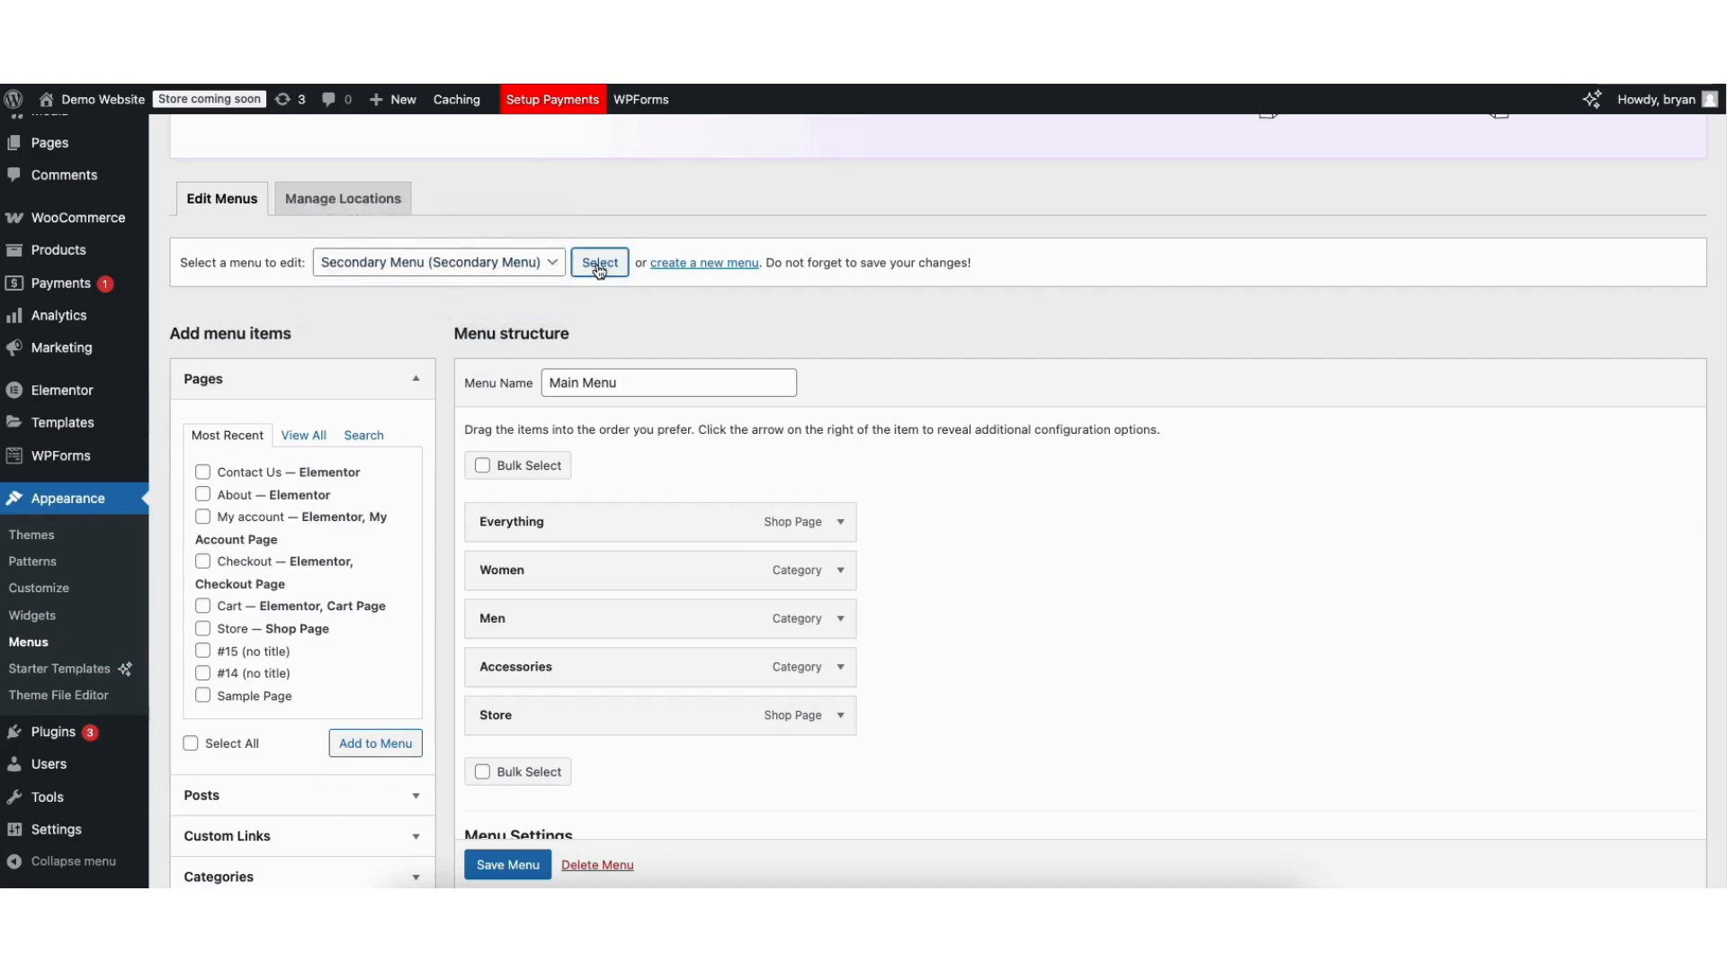
- Add the Store shop page to the Secondary Menu
scroll(1705, 369, down, 5)
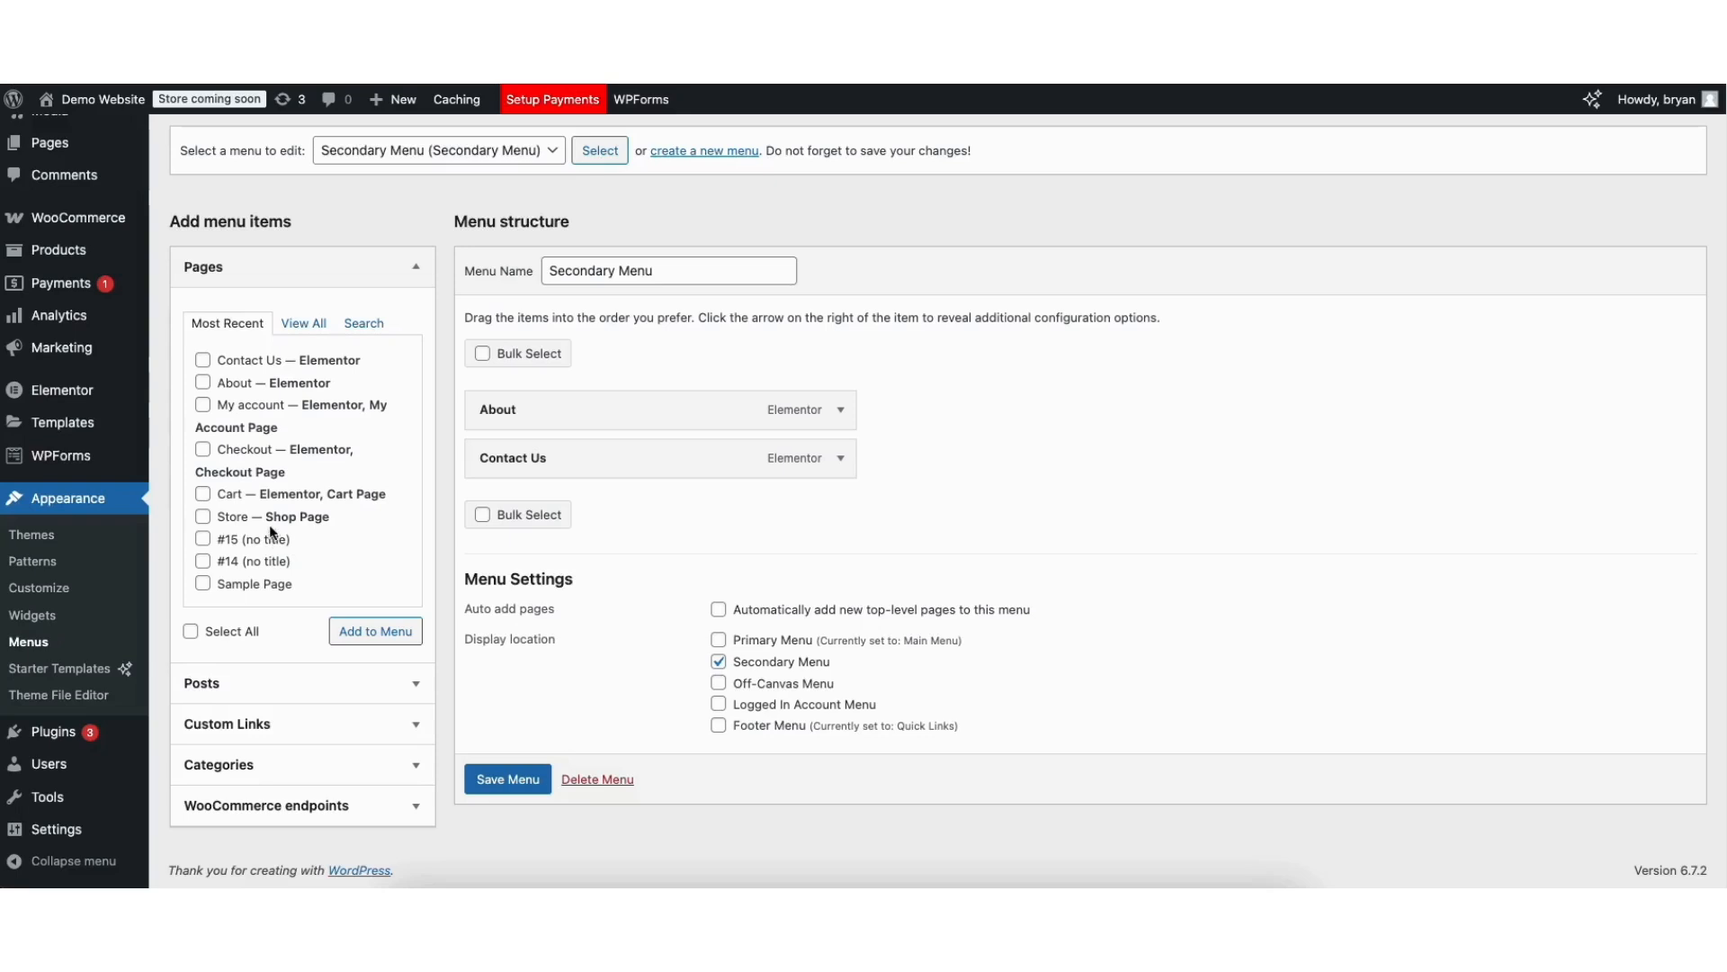
click(203, 517)
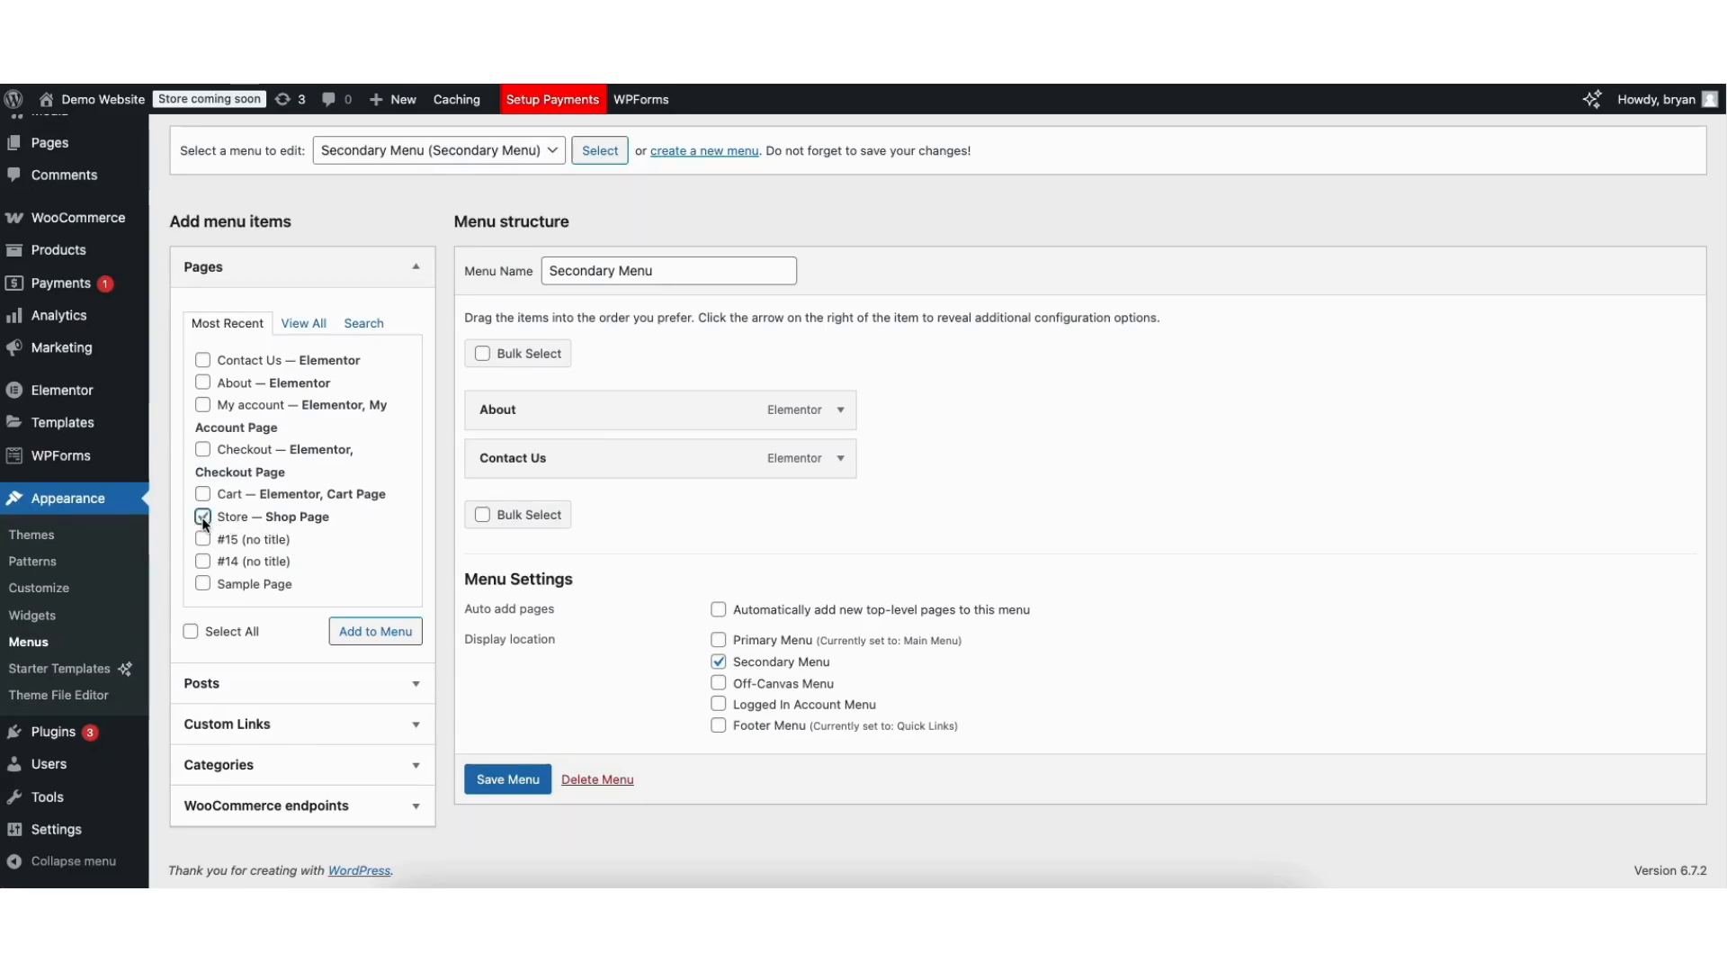
click(353, 631)
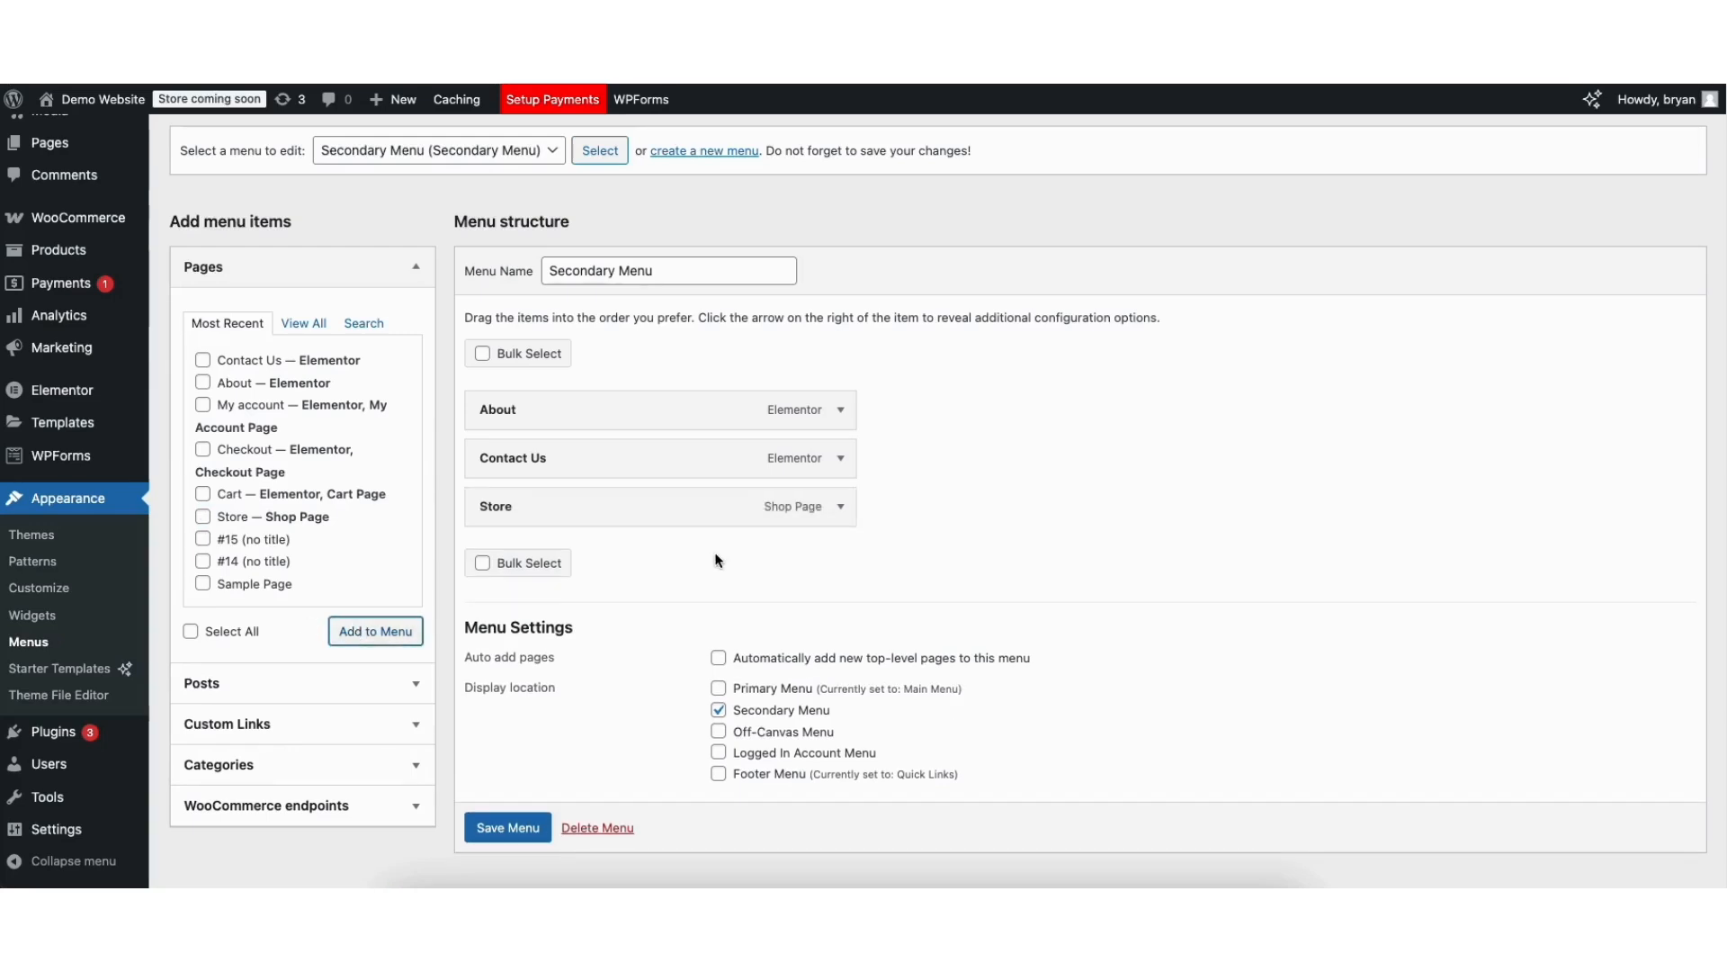
- Check the Store item's navigation label and settings, collapse the item, and save the Secondary Menu
mouse_move(486, 506)
mouse_down()
mouse_move(488, 450)
mouse_move(487, 515)
mouse_up()
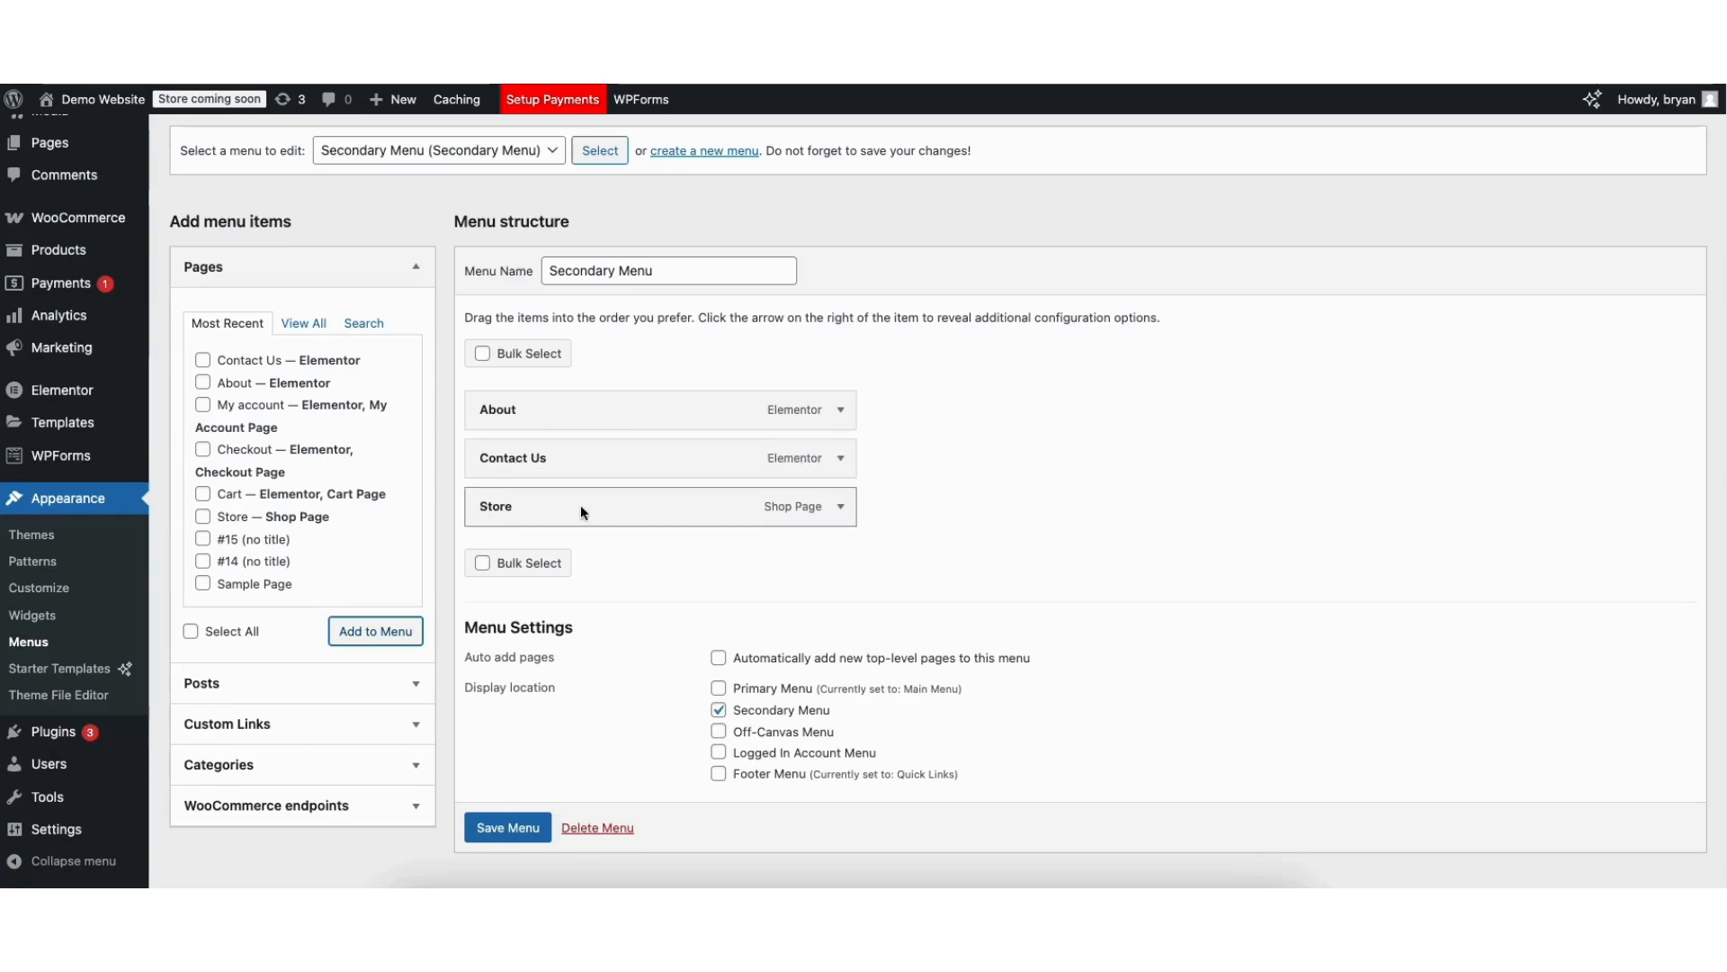
click(841, 509)
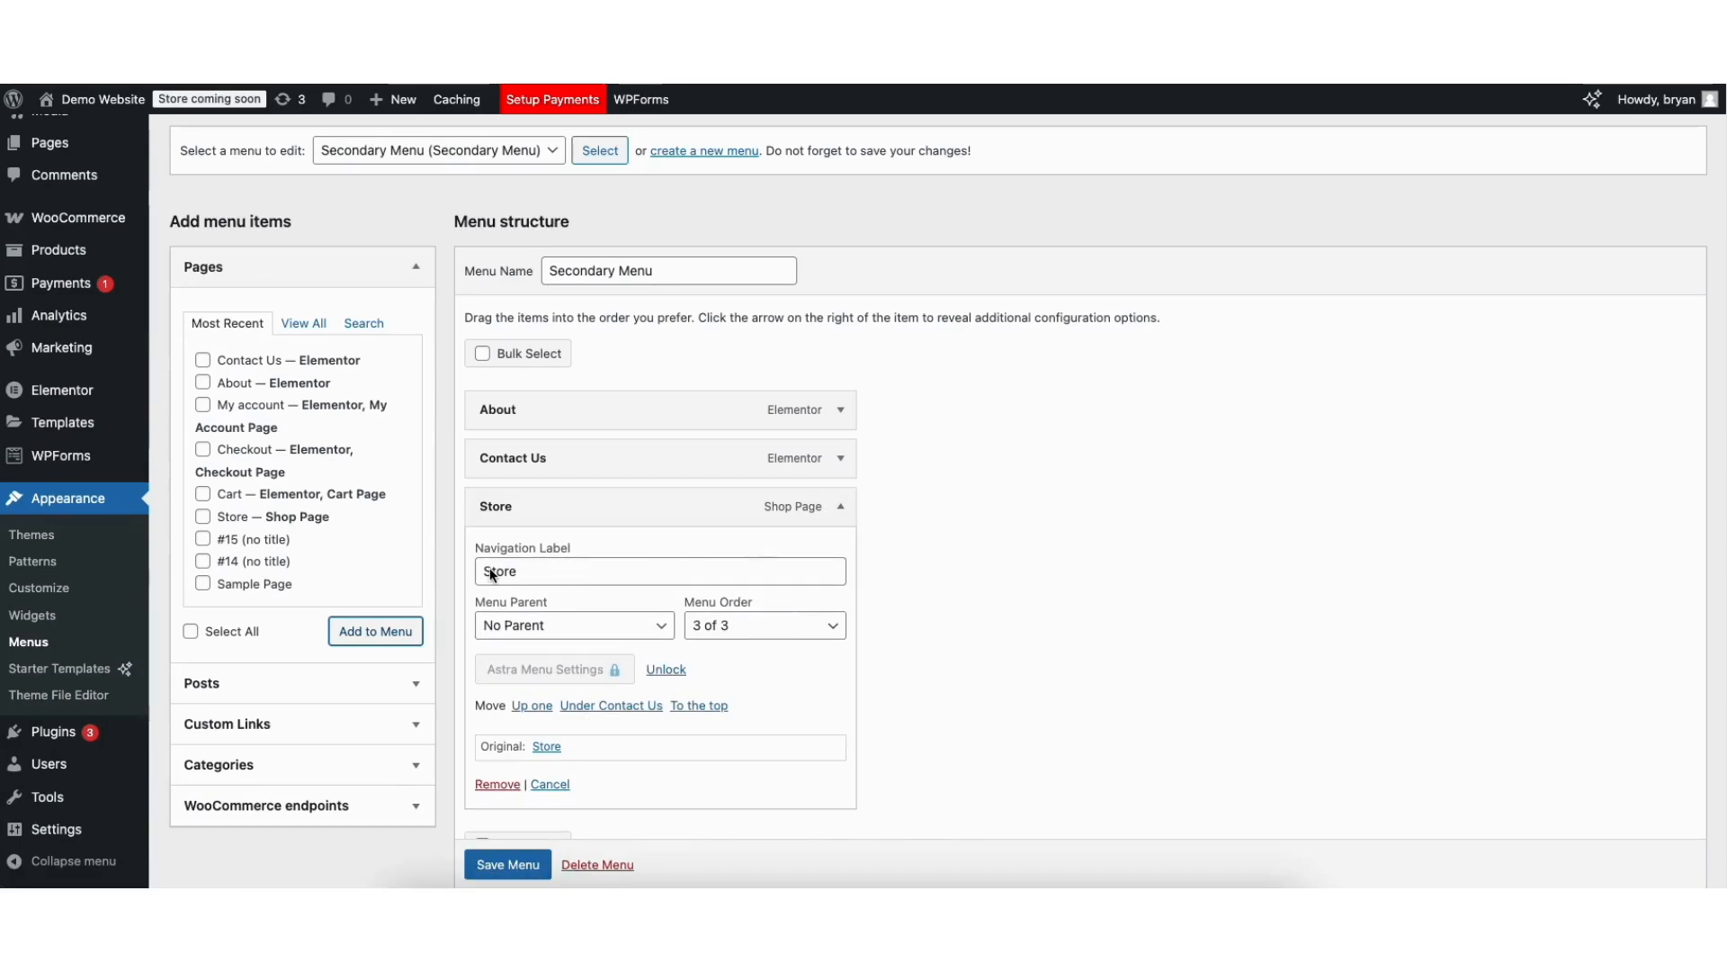
drag(484, 572, 542, 577)
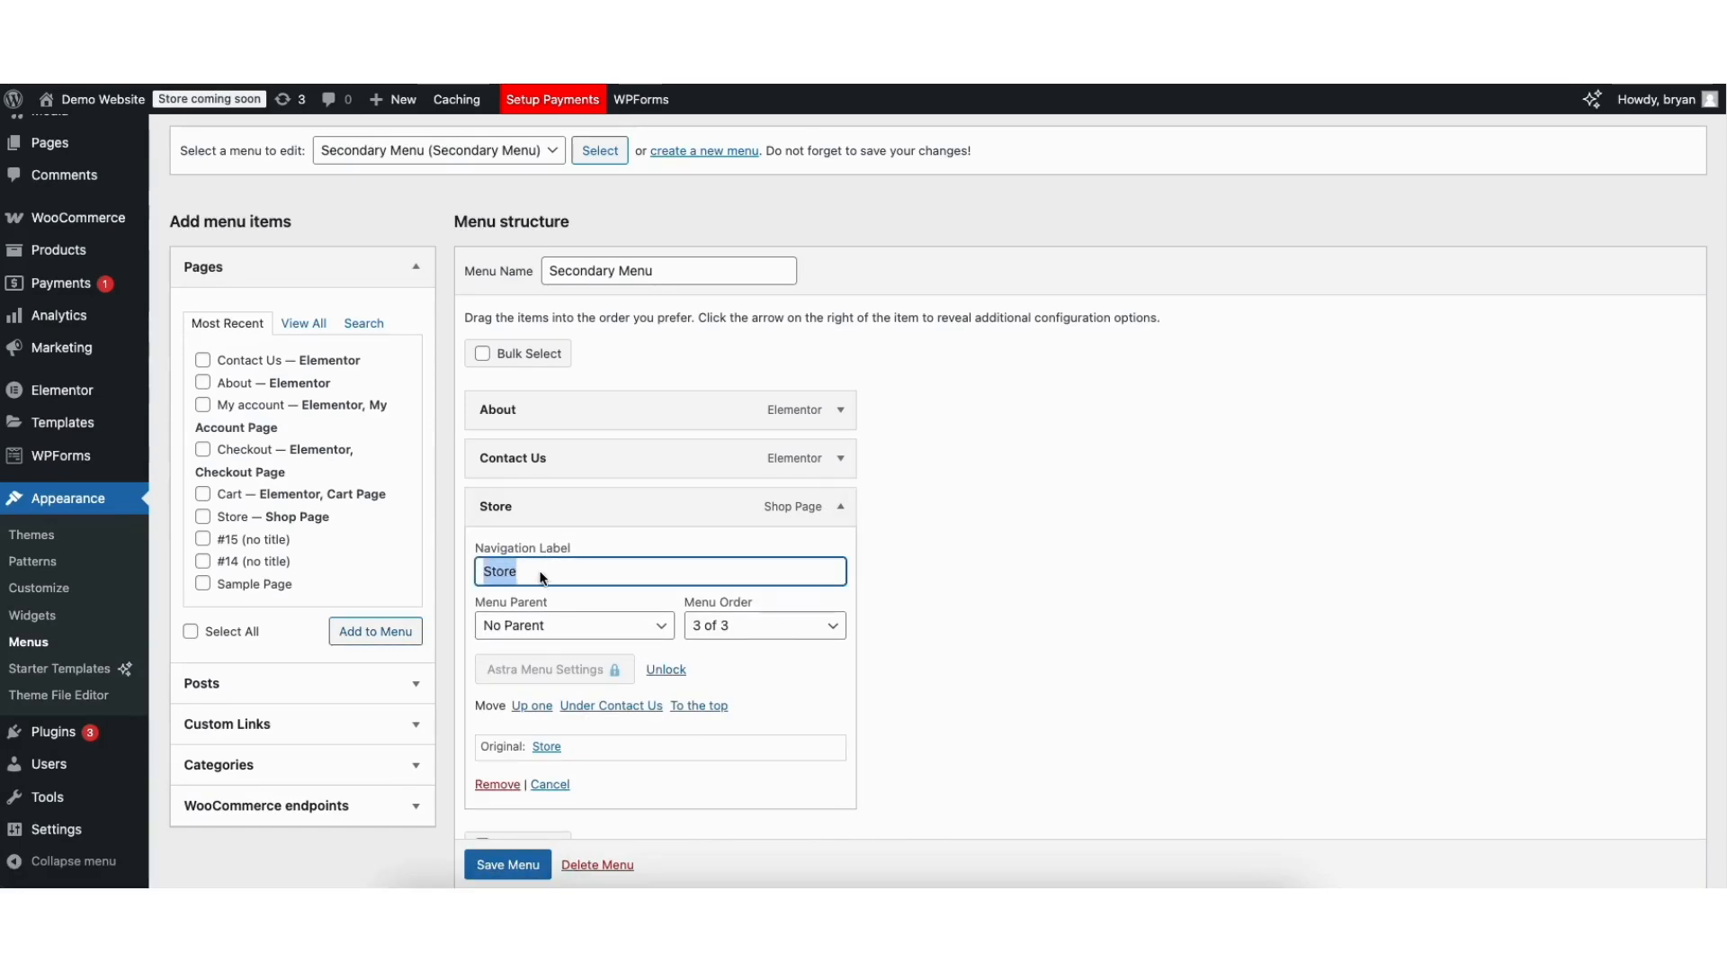
click(564, 572)
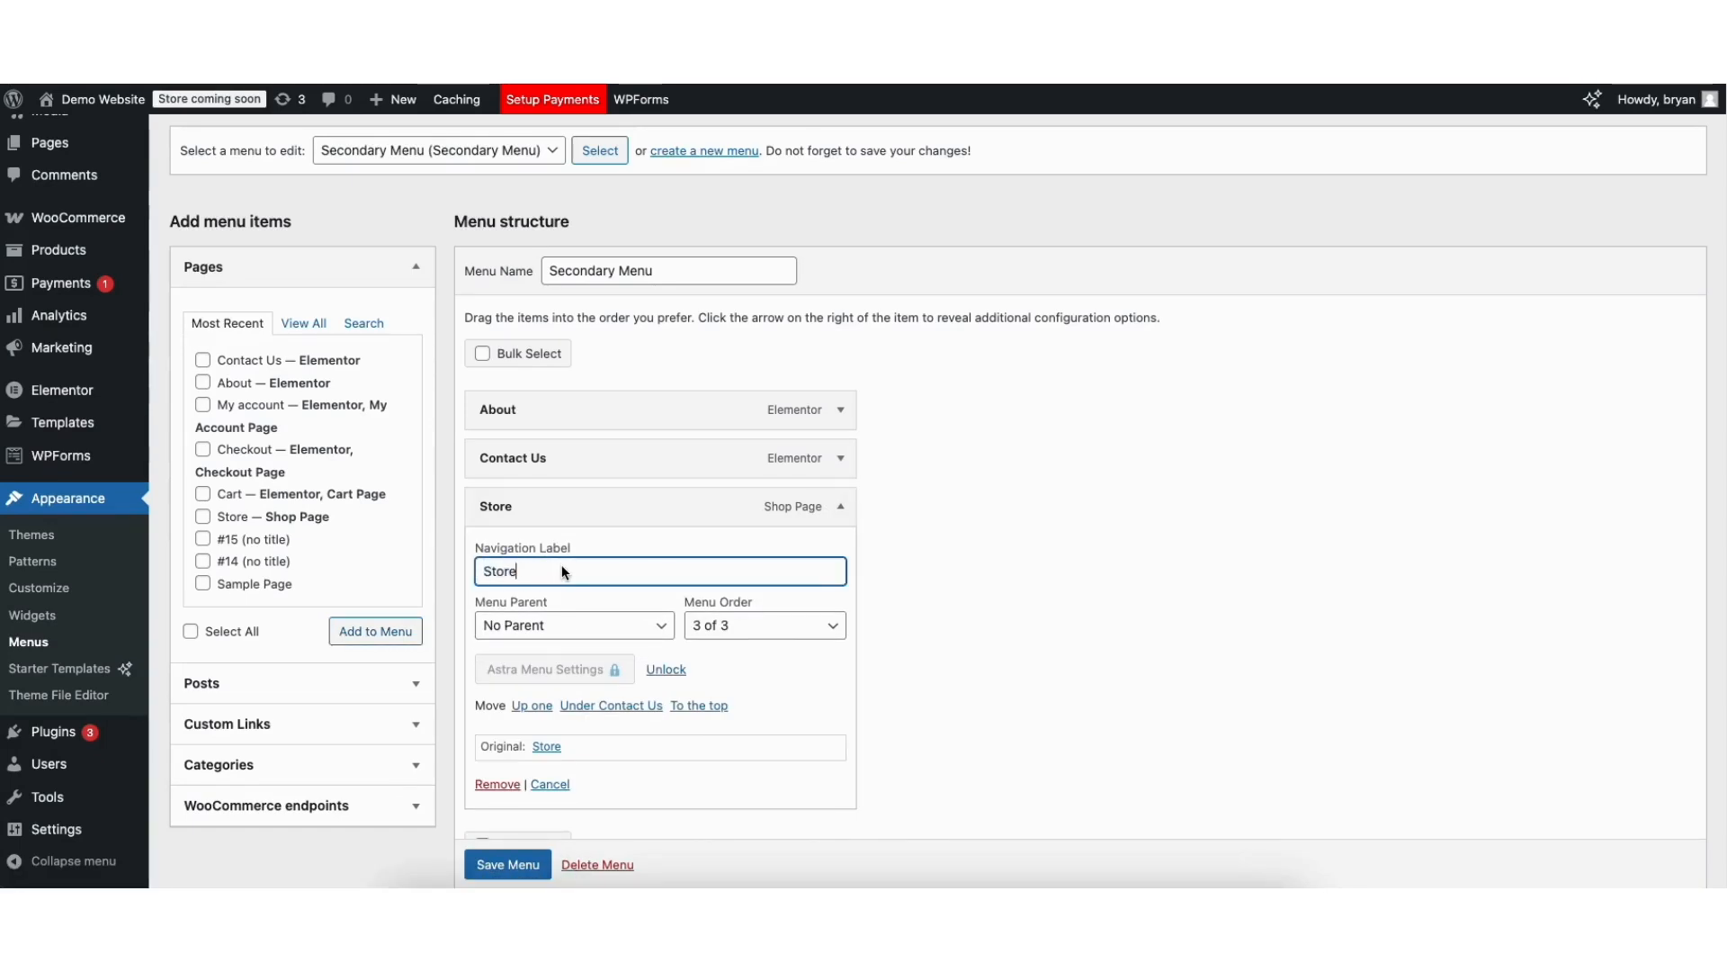
click(841, 508)
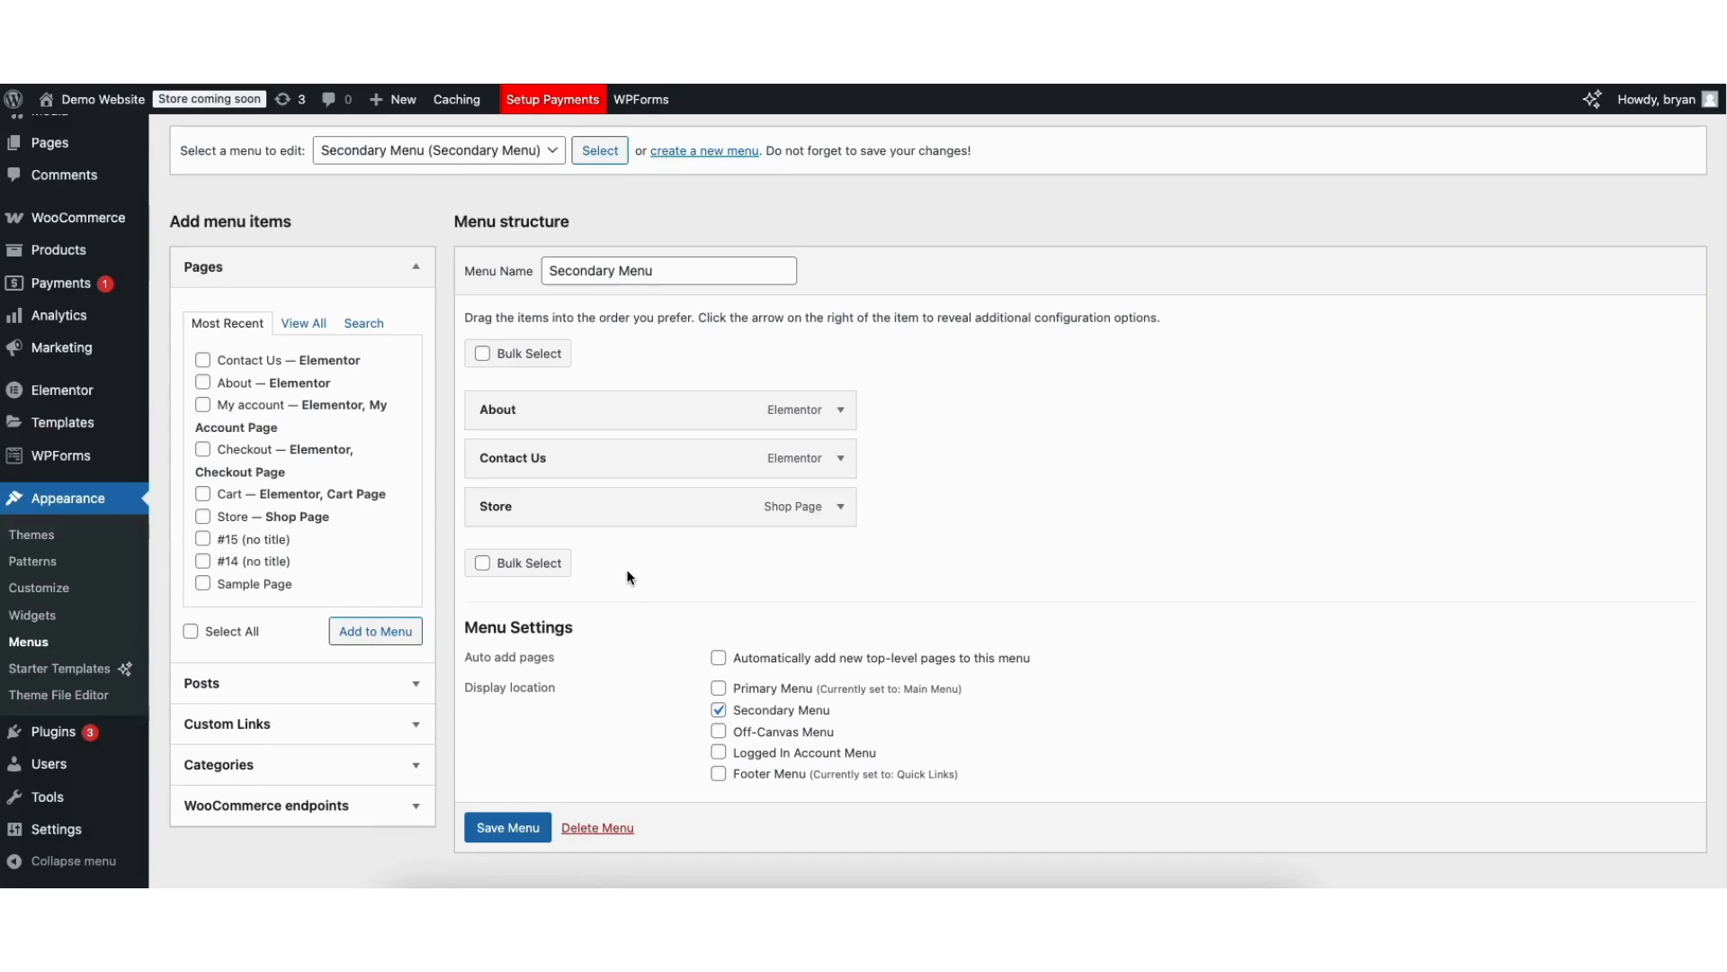
scroll(627, 576, down, 1)
click(493, 815)
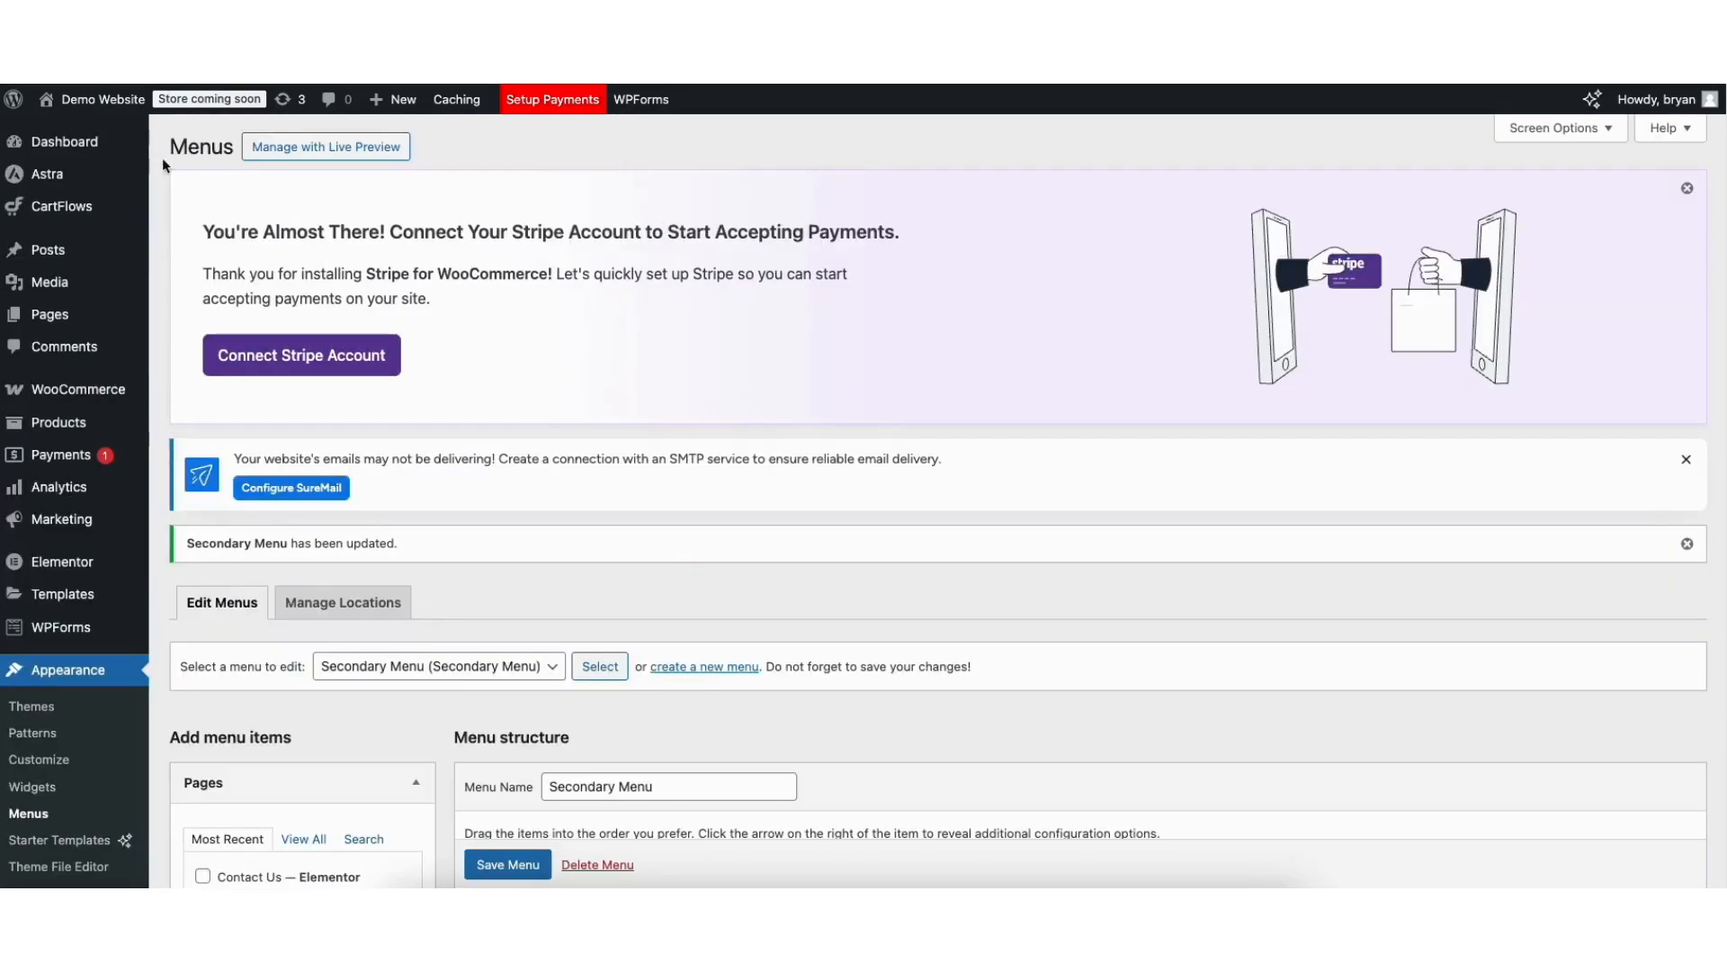
- Visit the site's home page to check the Store link in the header, and return to the dashboard
mouse_move(99, 99)
click(72, 135)
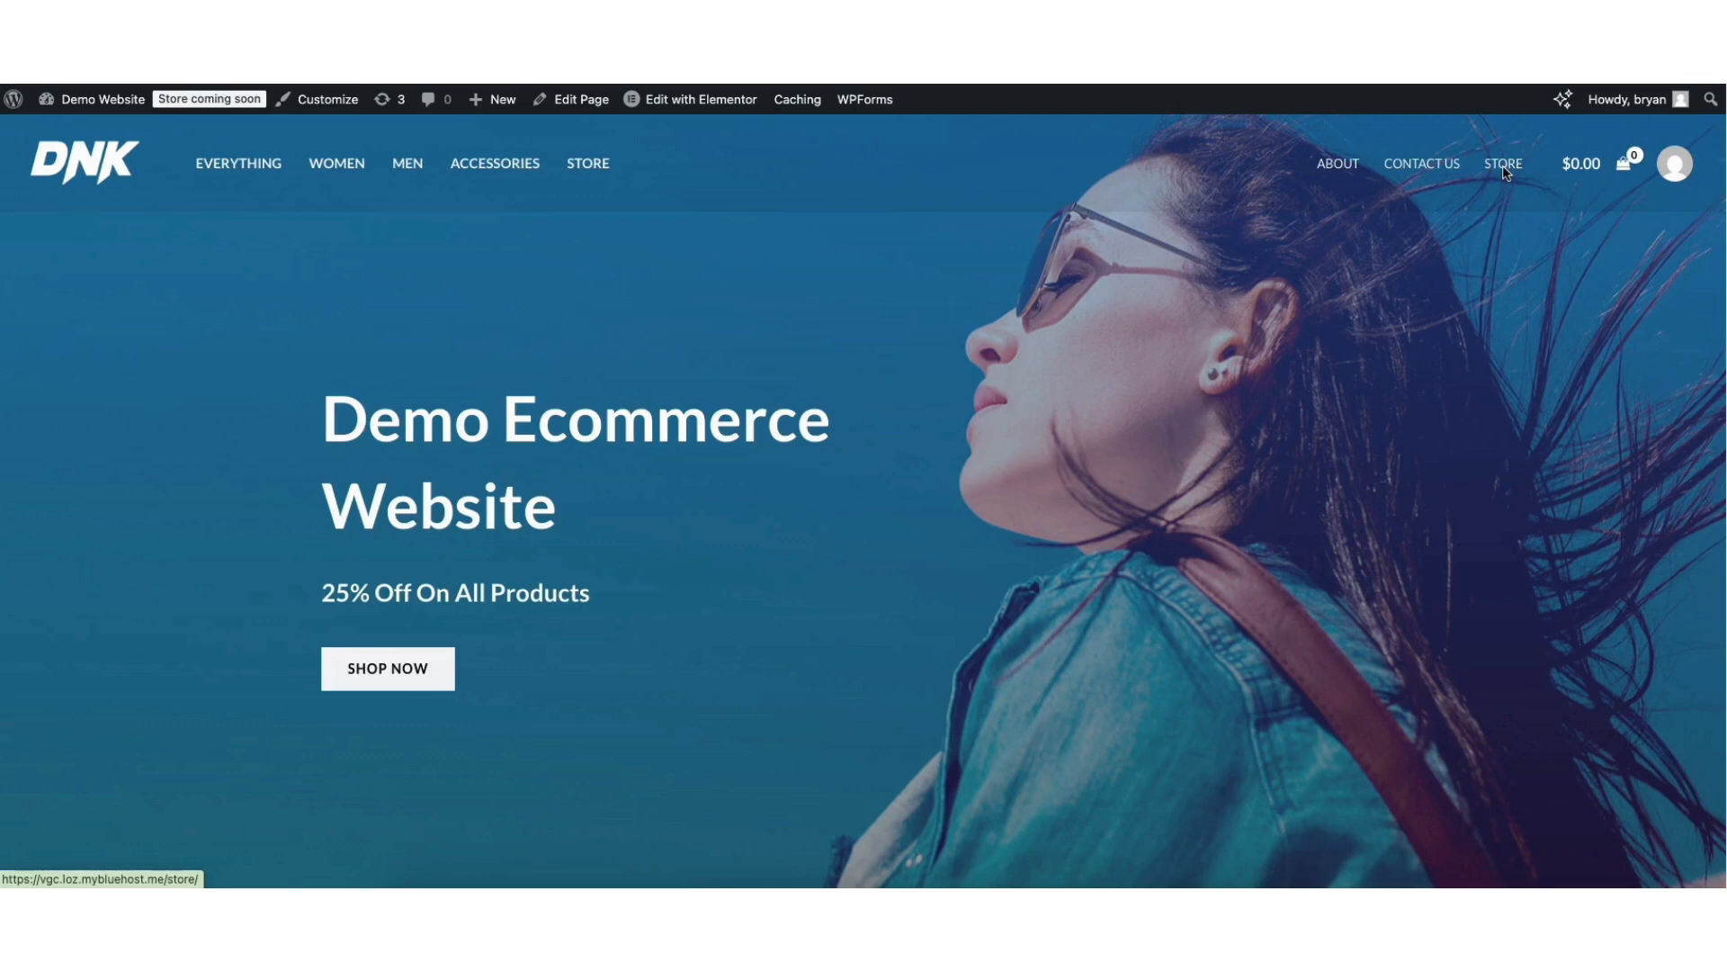
click(78, 112)
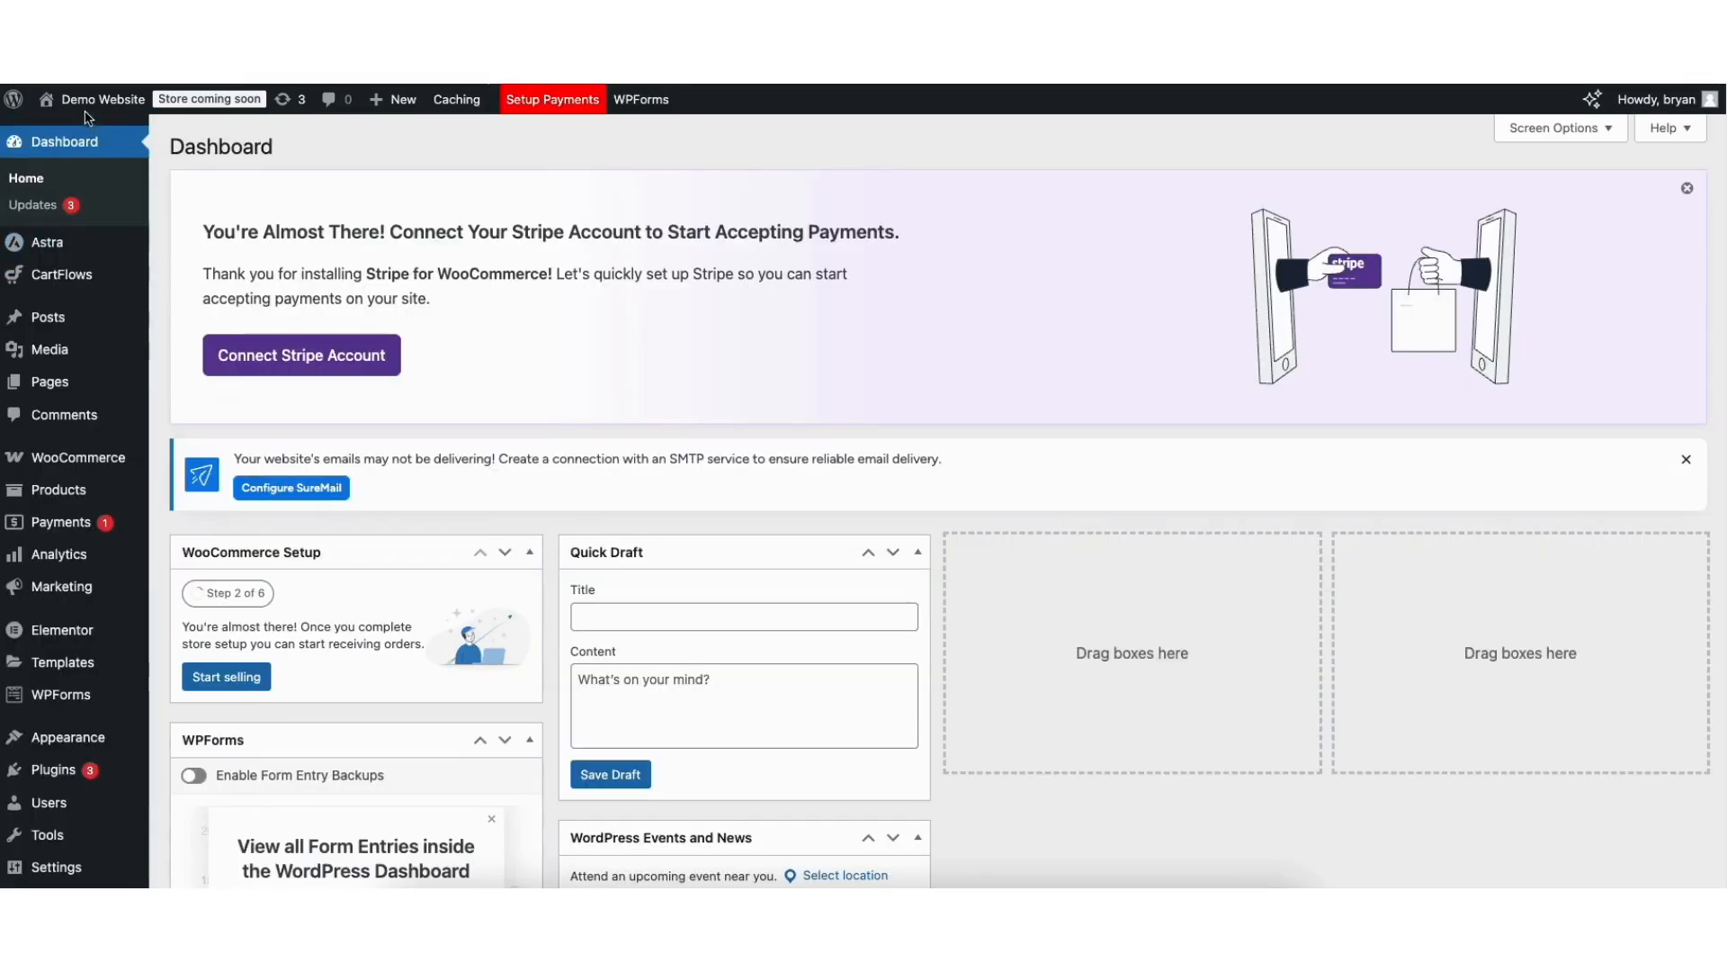
- Visit the store page and look through its product listing, category list and footer
mouse_move(81, 105)
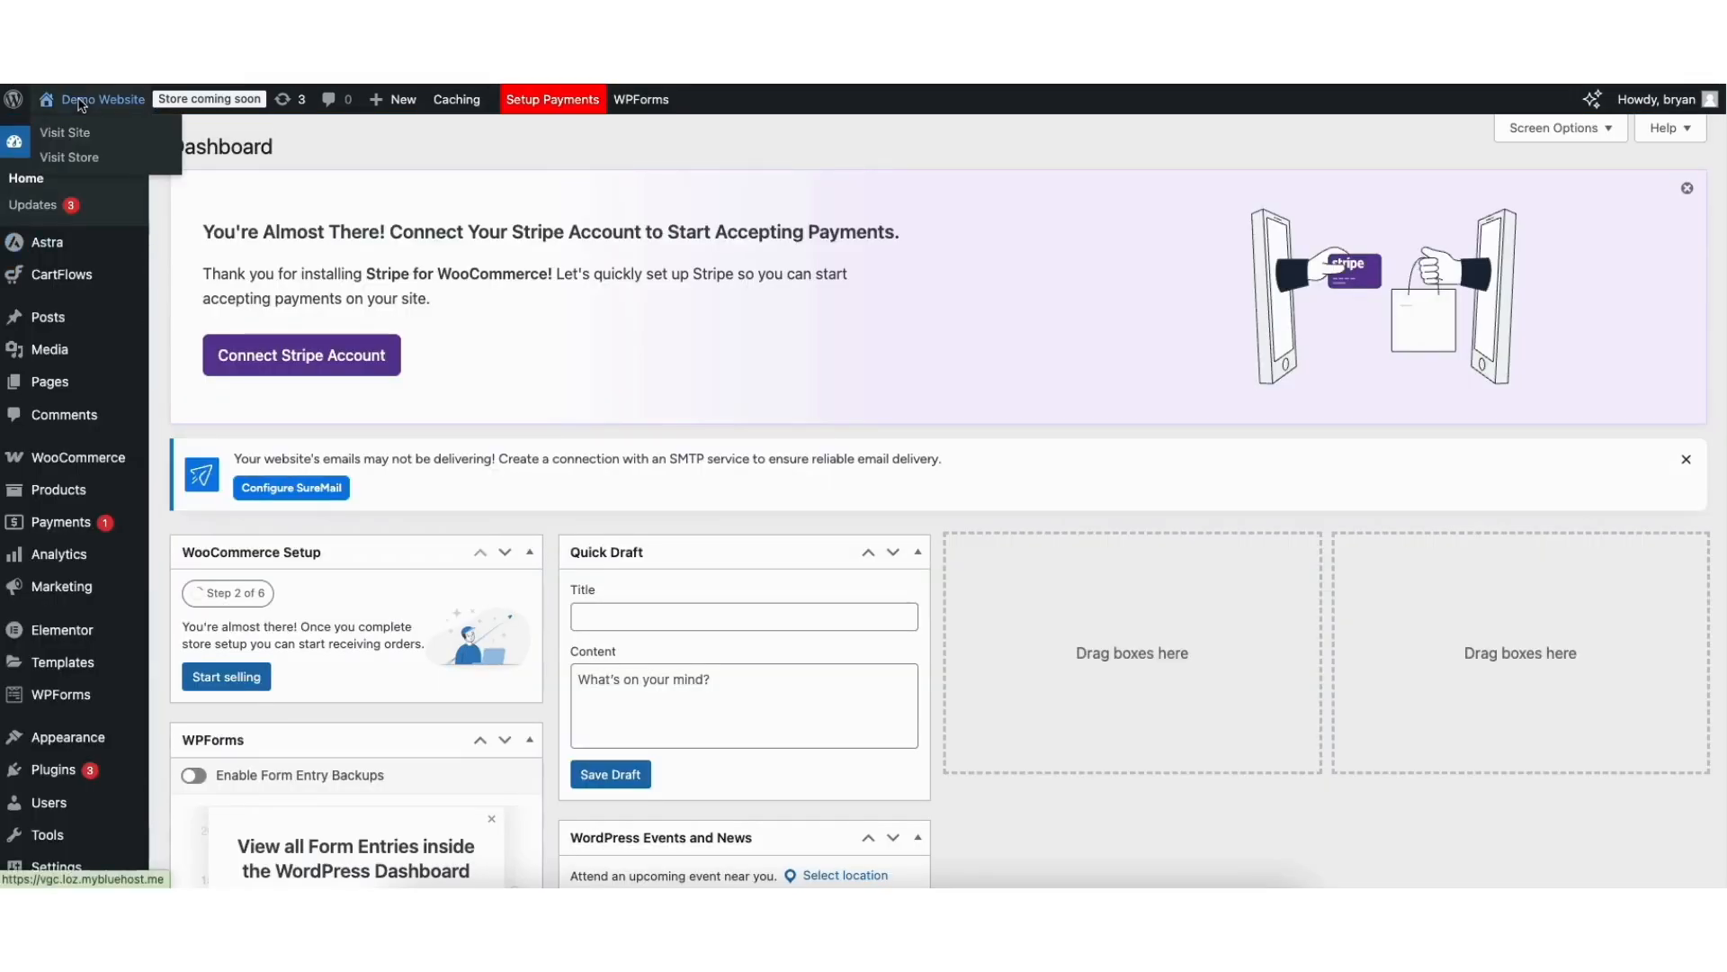
click(69, 157)
scroll(1724, 267, down, 5)
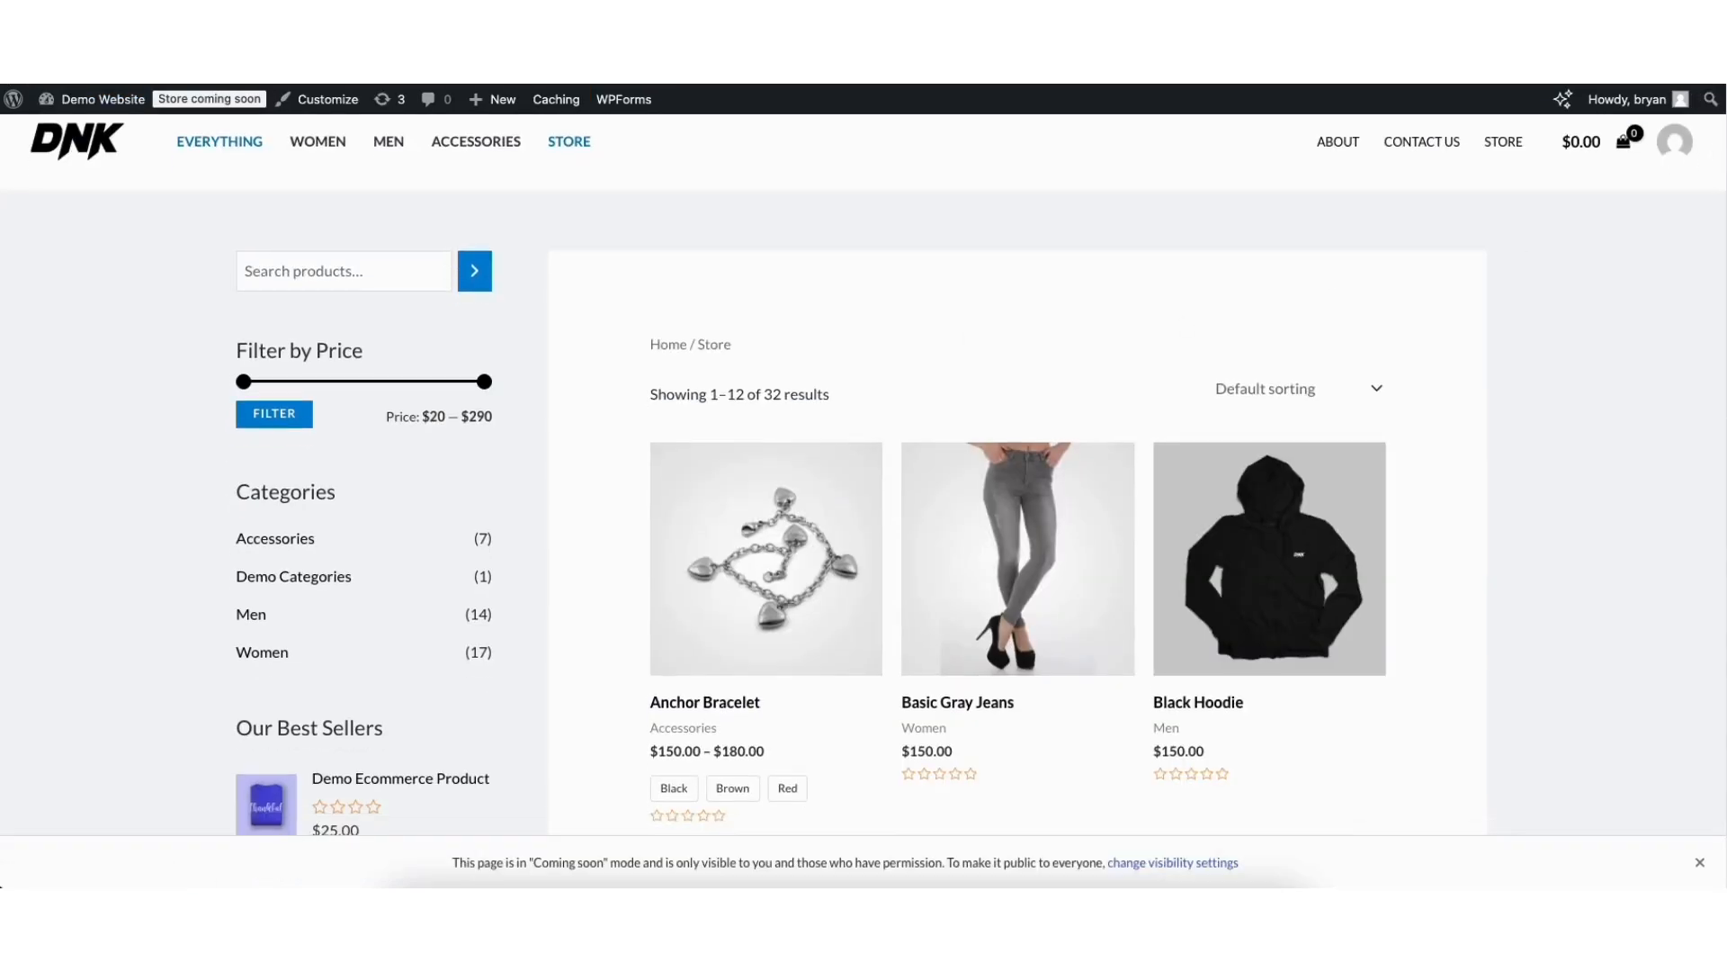
drag(1724, 266, 1725, 625)
scroll(1720, 663, down, 1)
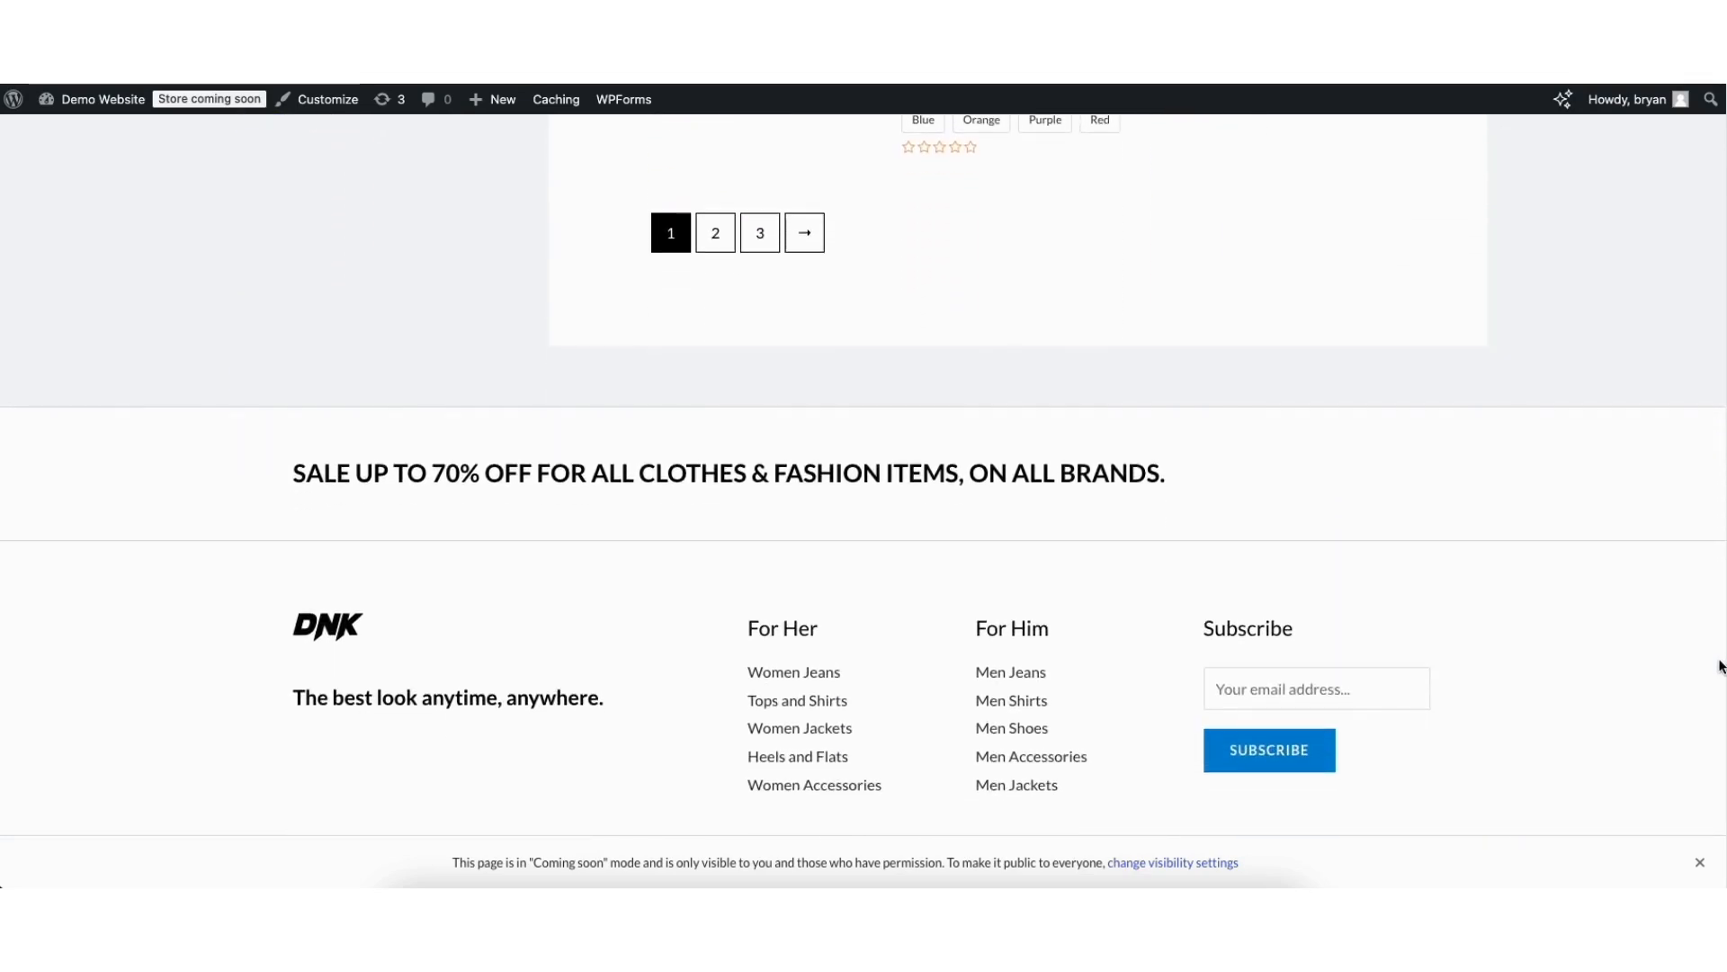
scroll(1719, 612, up, 15)
scroll(864, 486, up, 4)
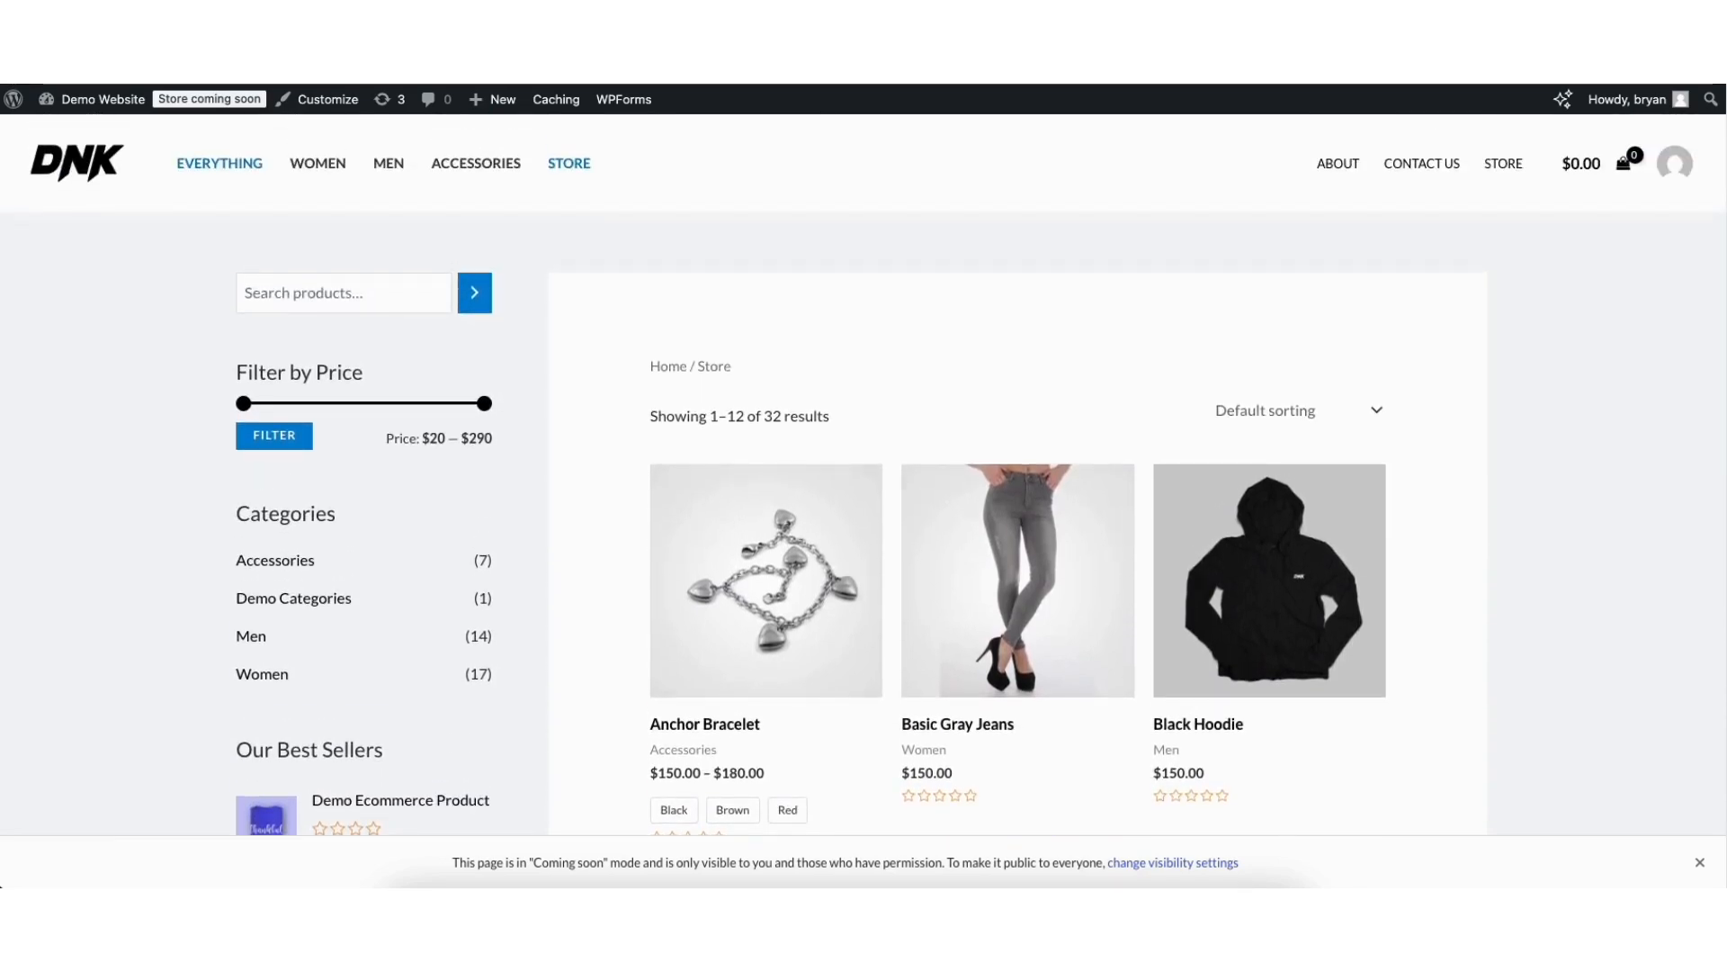
- Return to the dashboard and open the WooCommerce settings
mouse_move(87, 103)
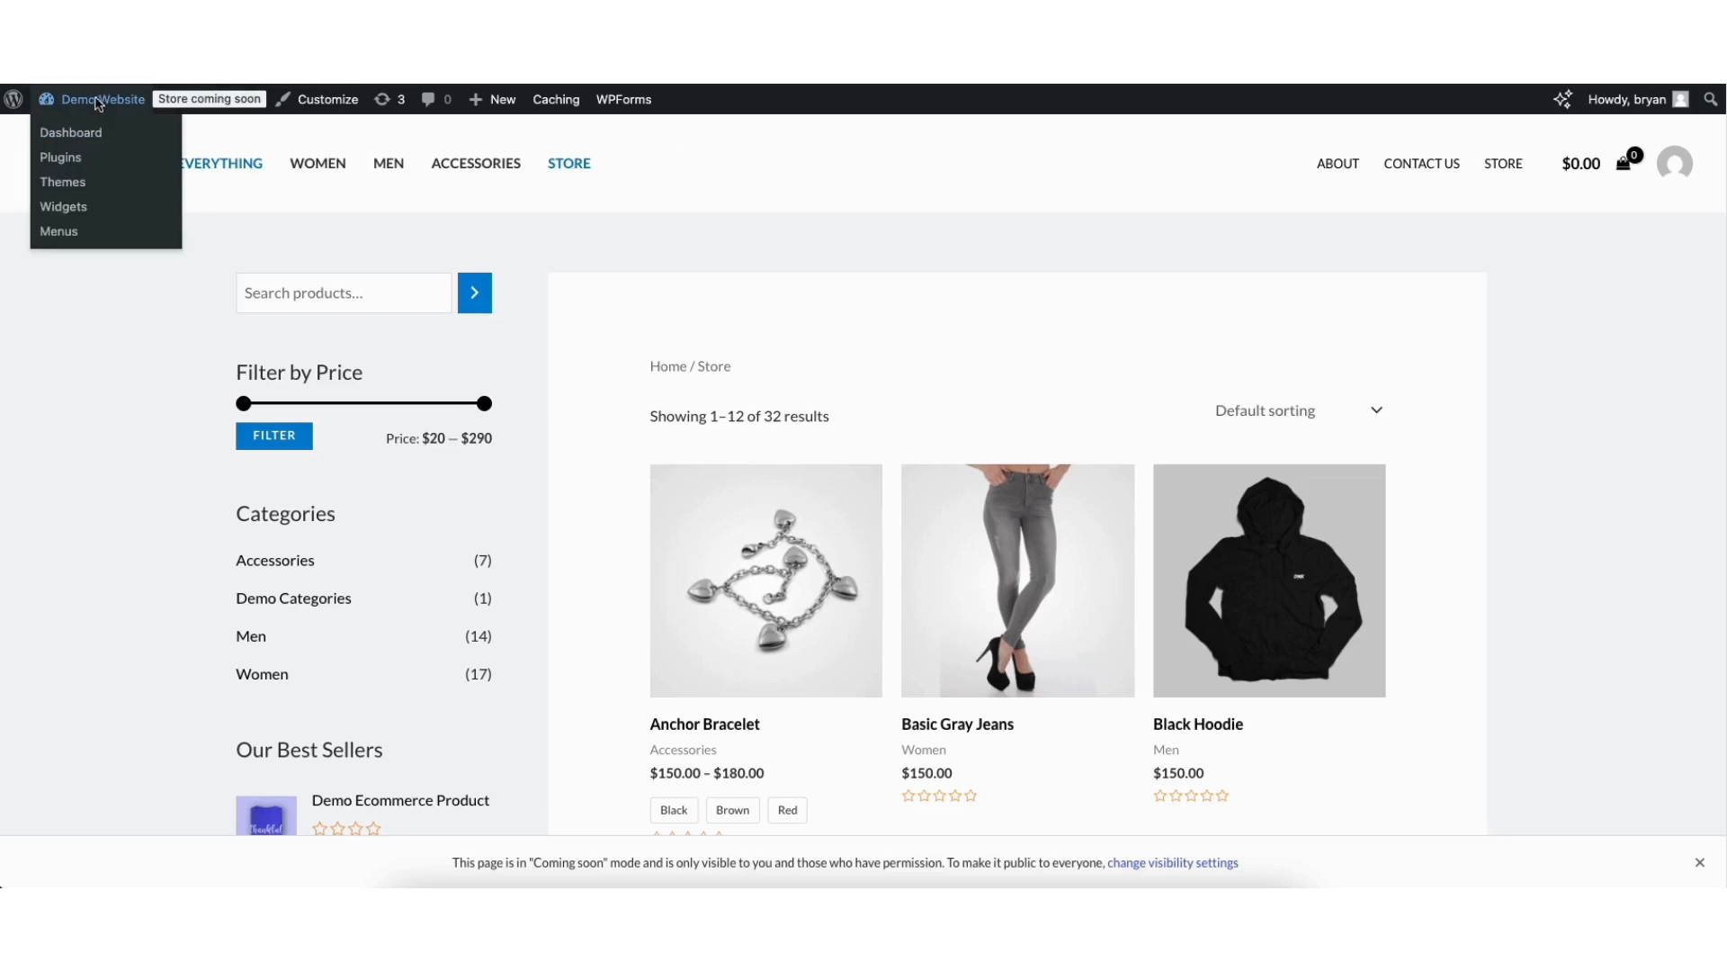
click(76, 132)
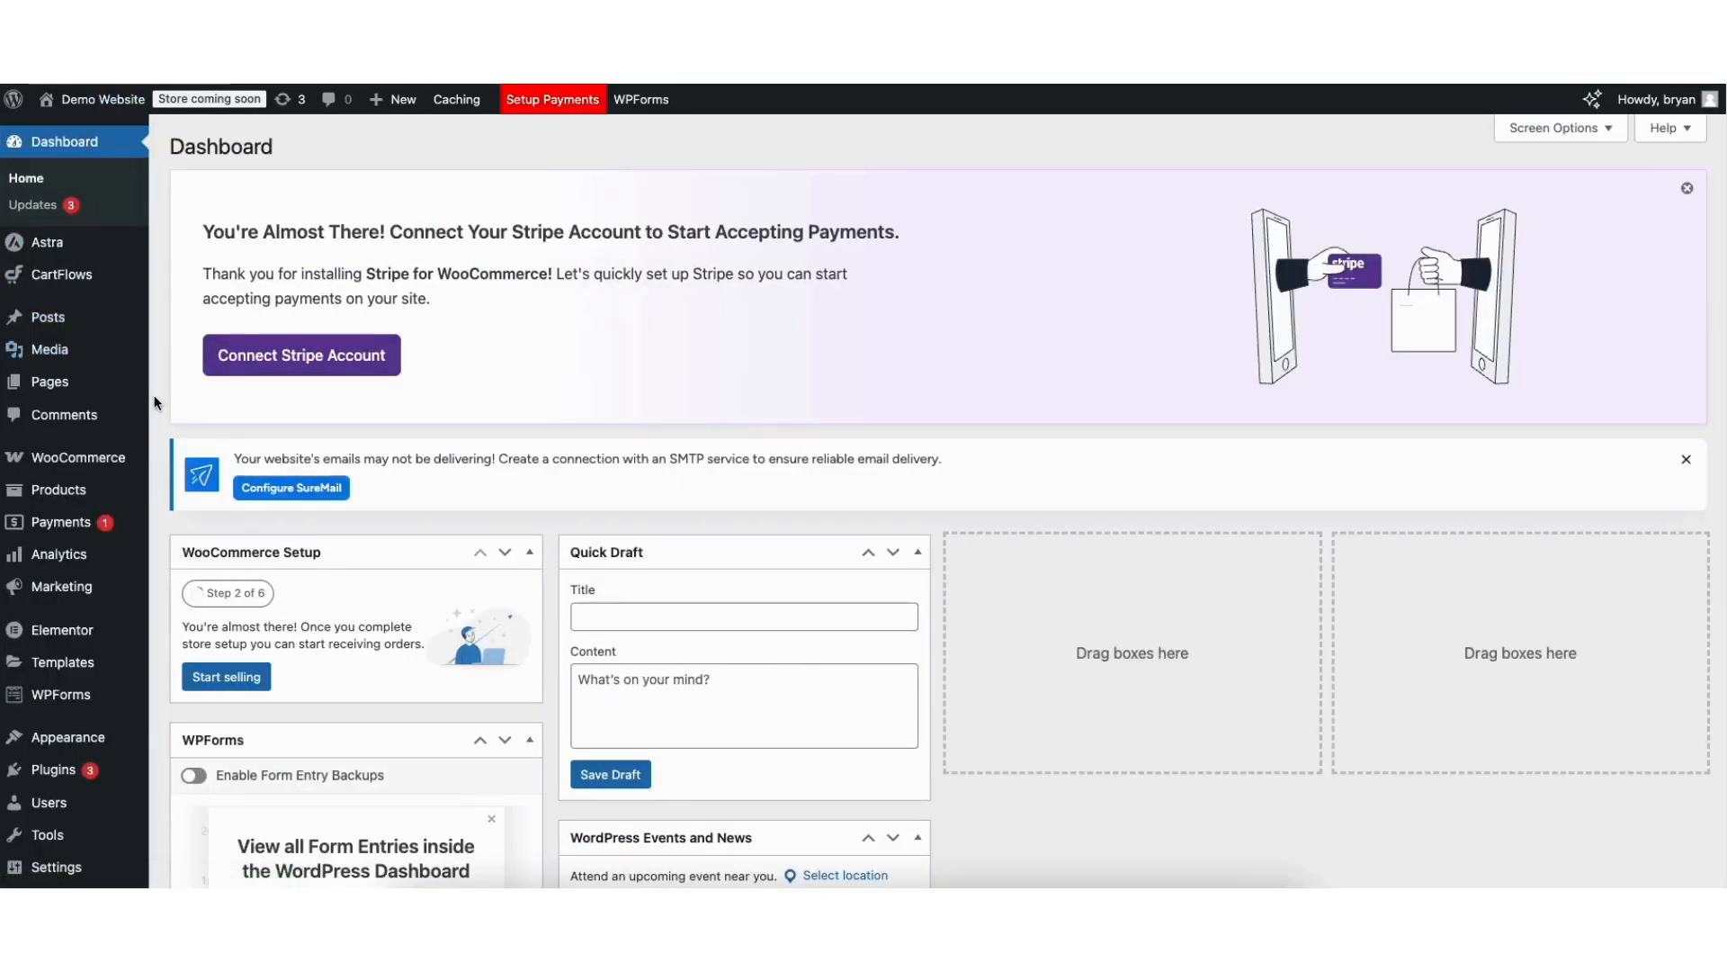
mouse_move(72, 461)
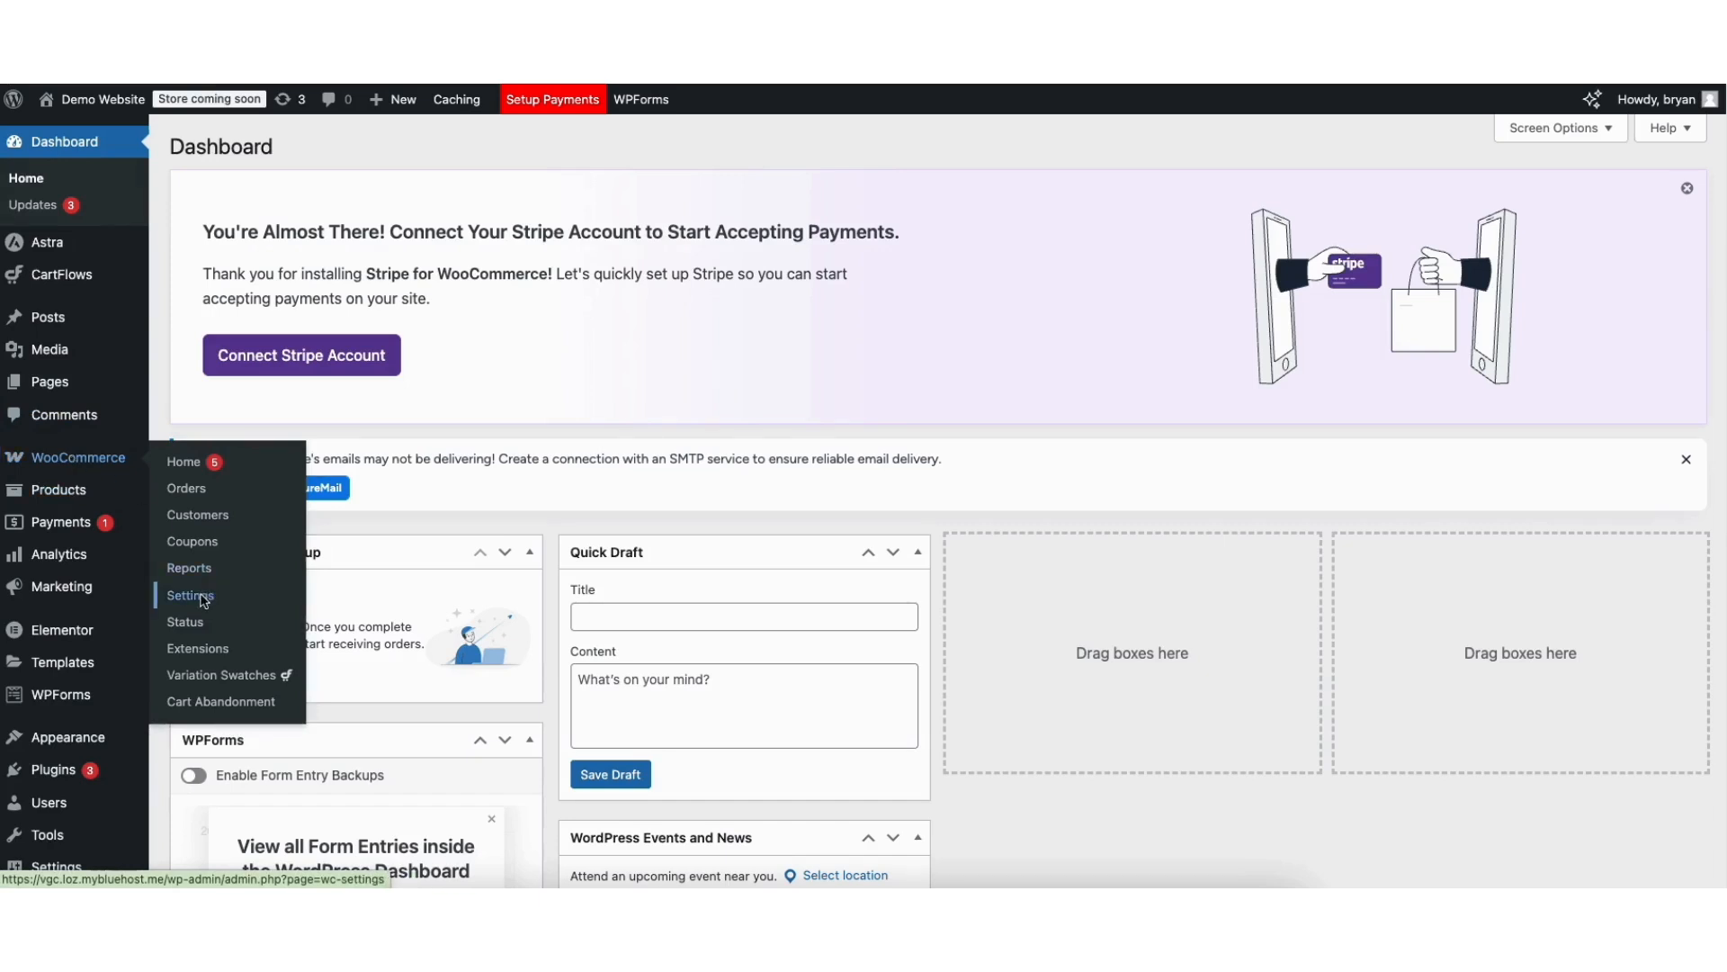
click(189, 596)
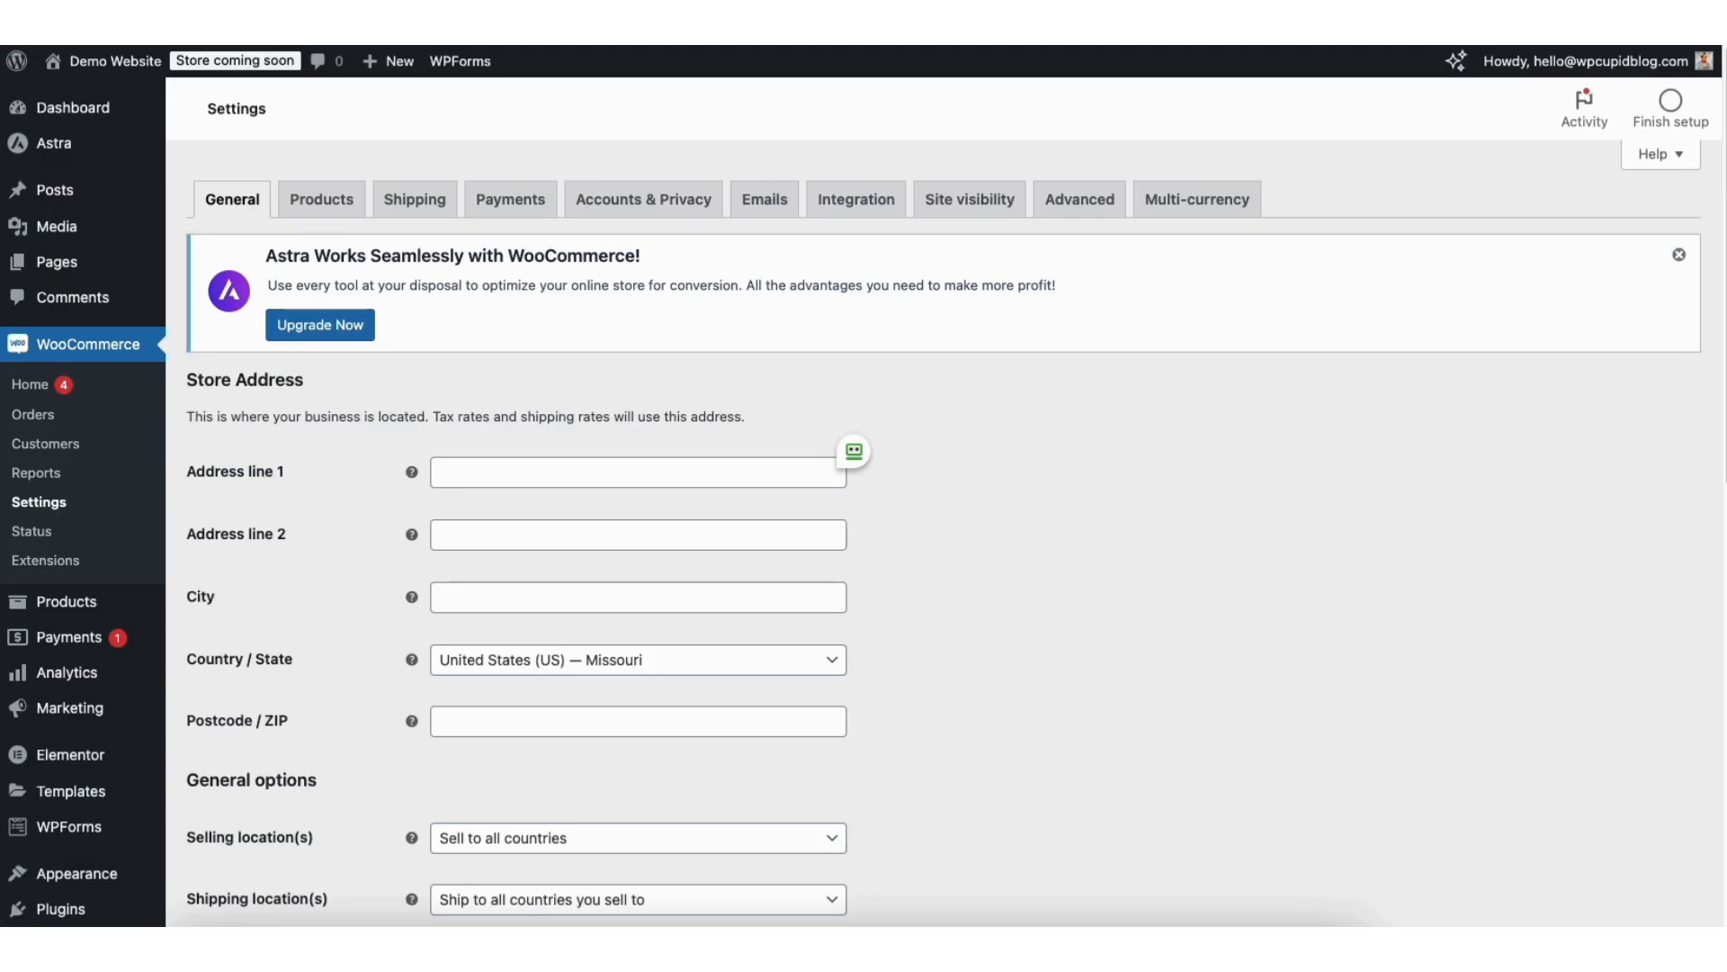
- Look through the choices for selling locations, shipping locations and default customer location in the general store options
scroll(1687, 451, down, 5)
scroll(1686, 452, down, 1)
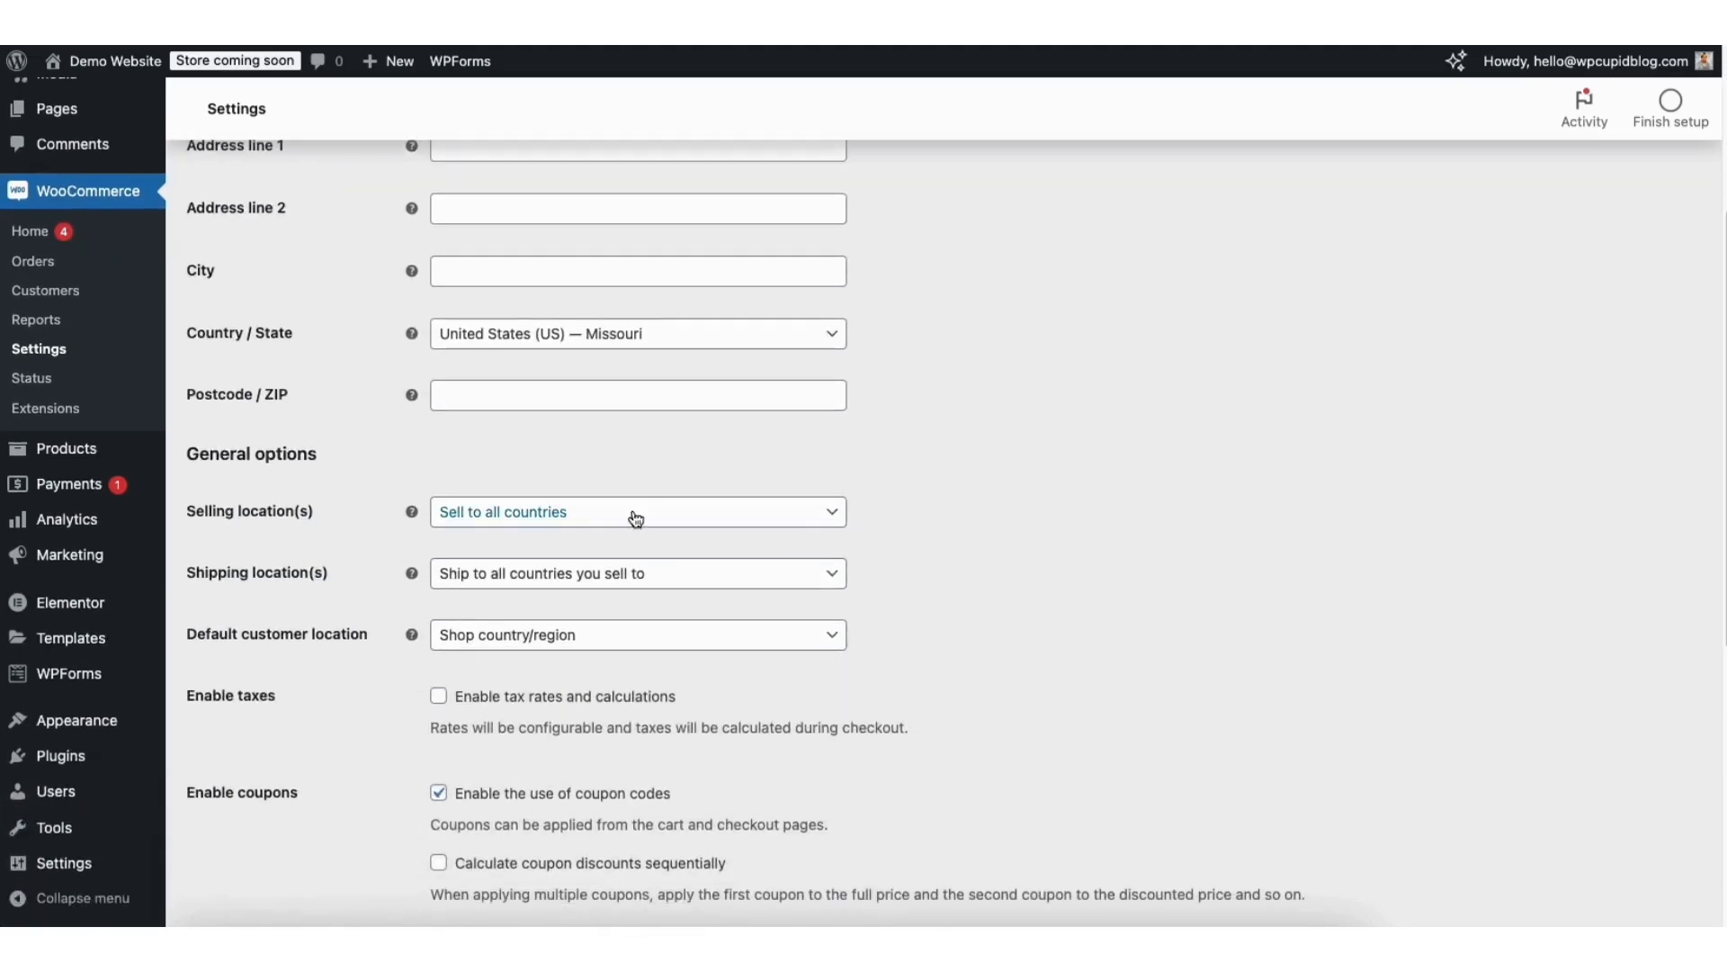
click(522, 518)
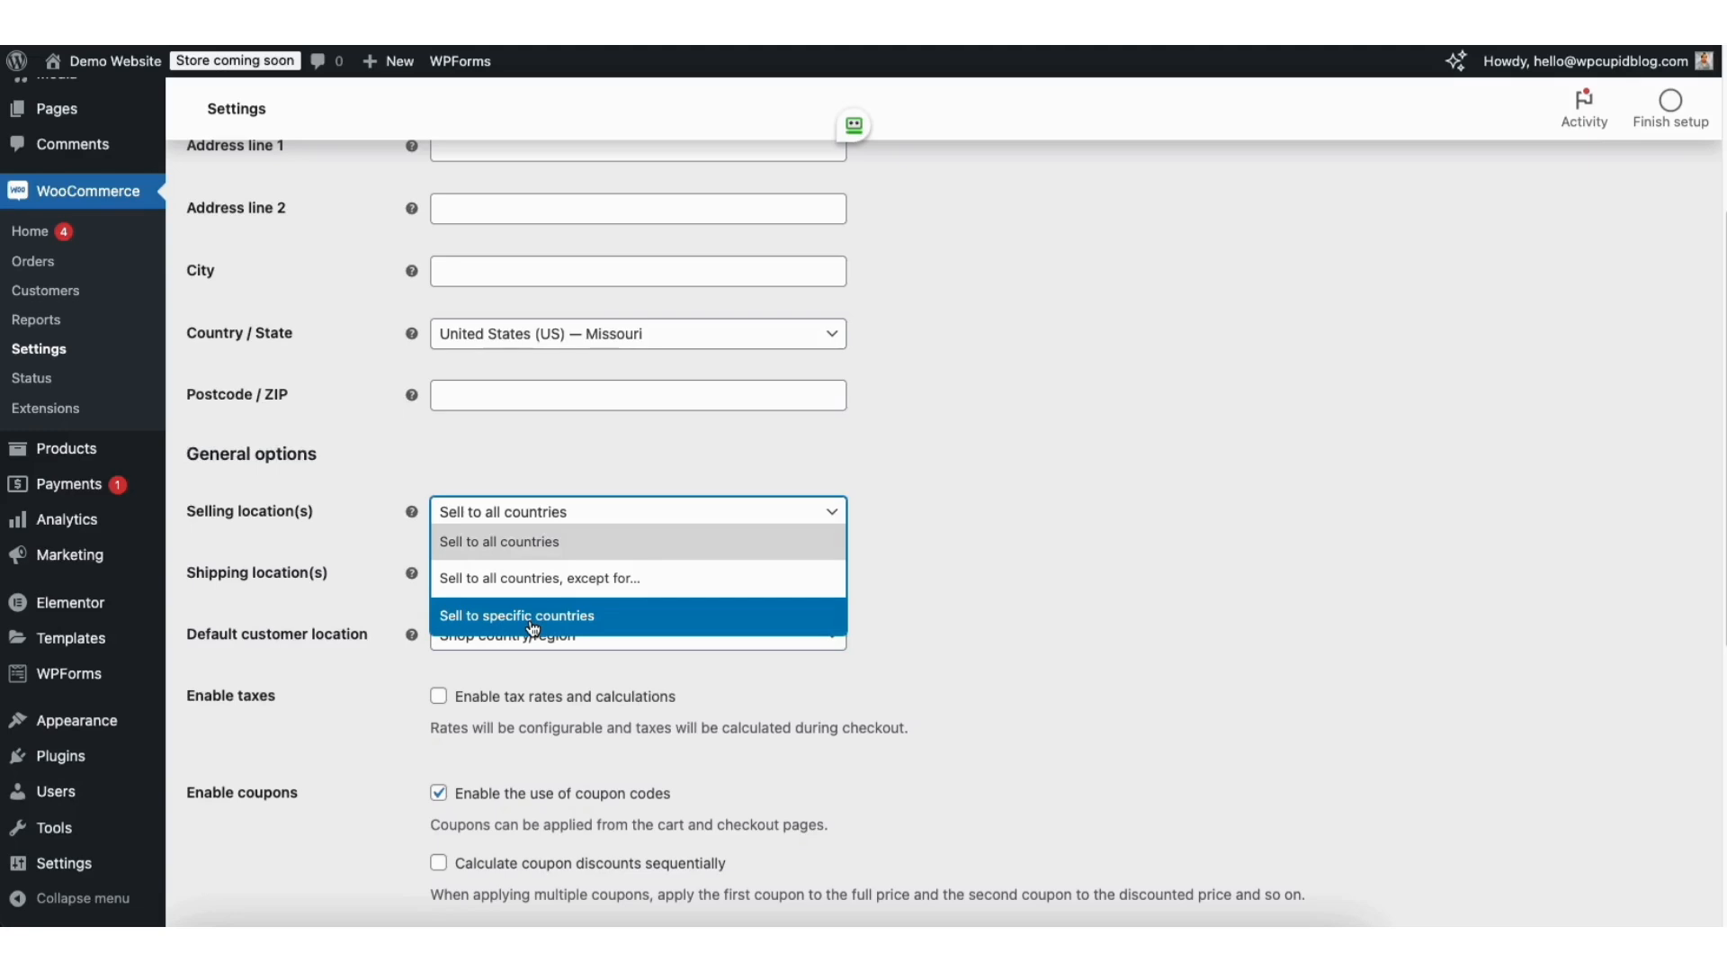
click(1014, 564)
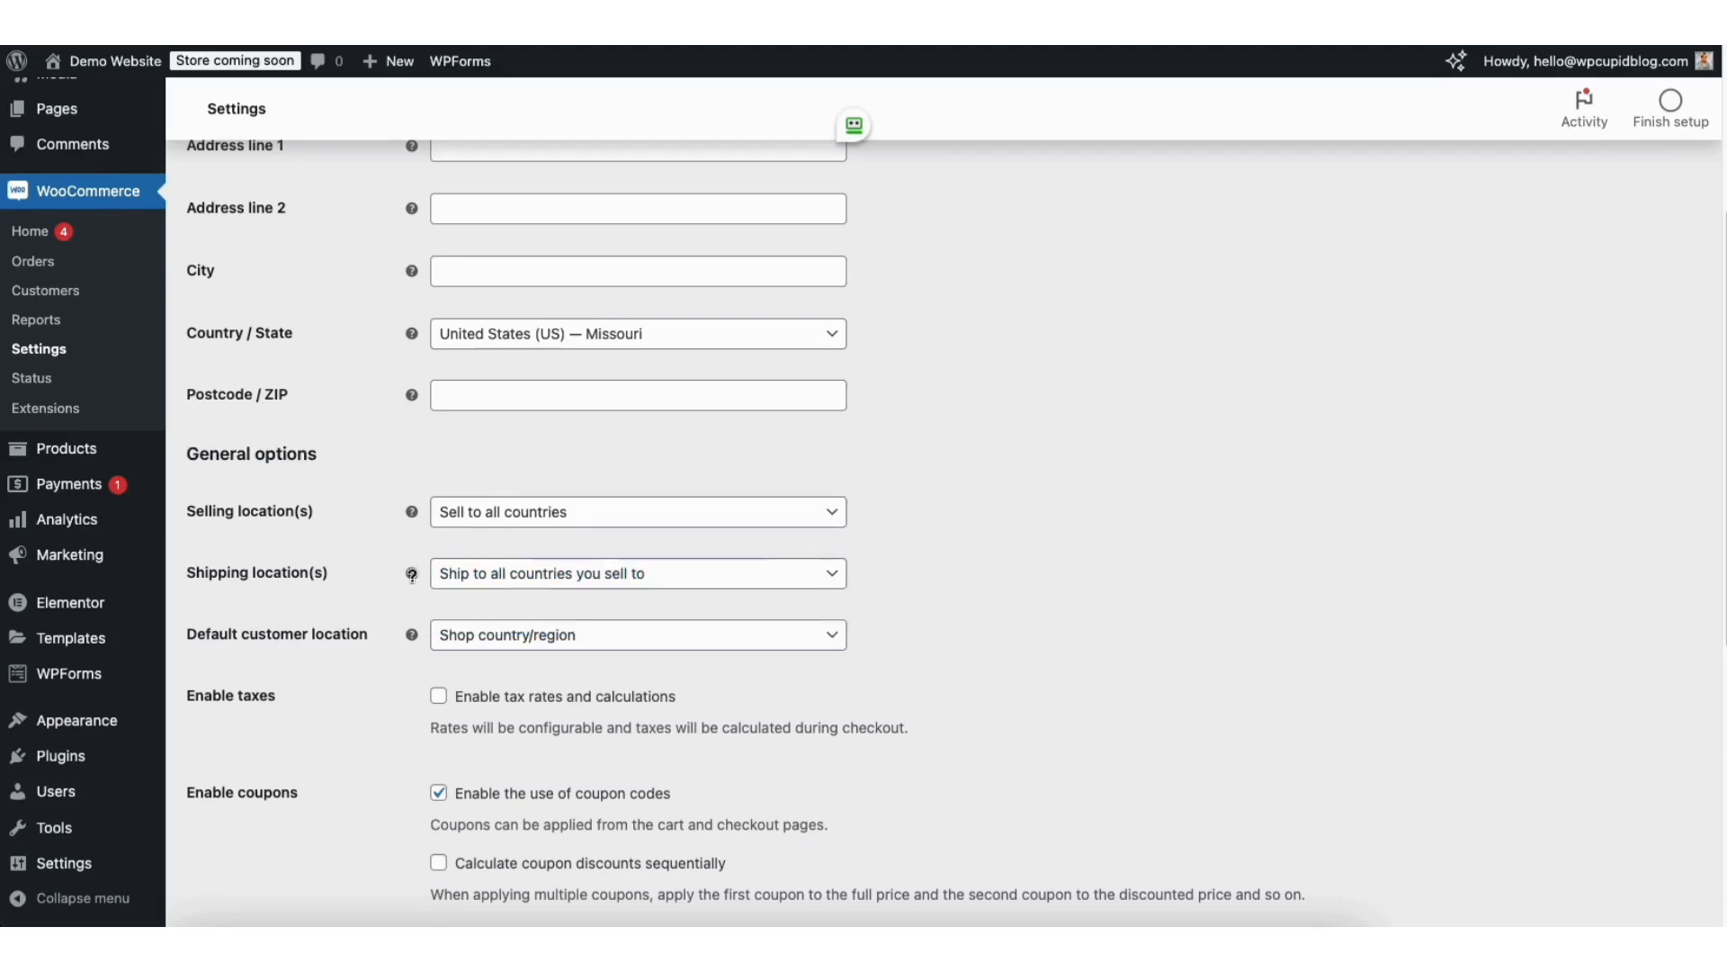
click(550, 584)
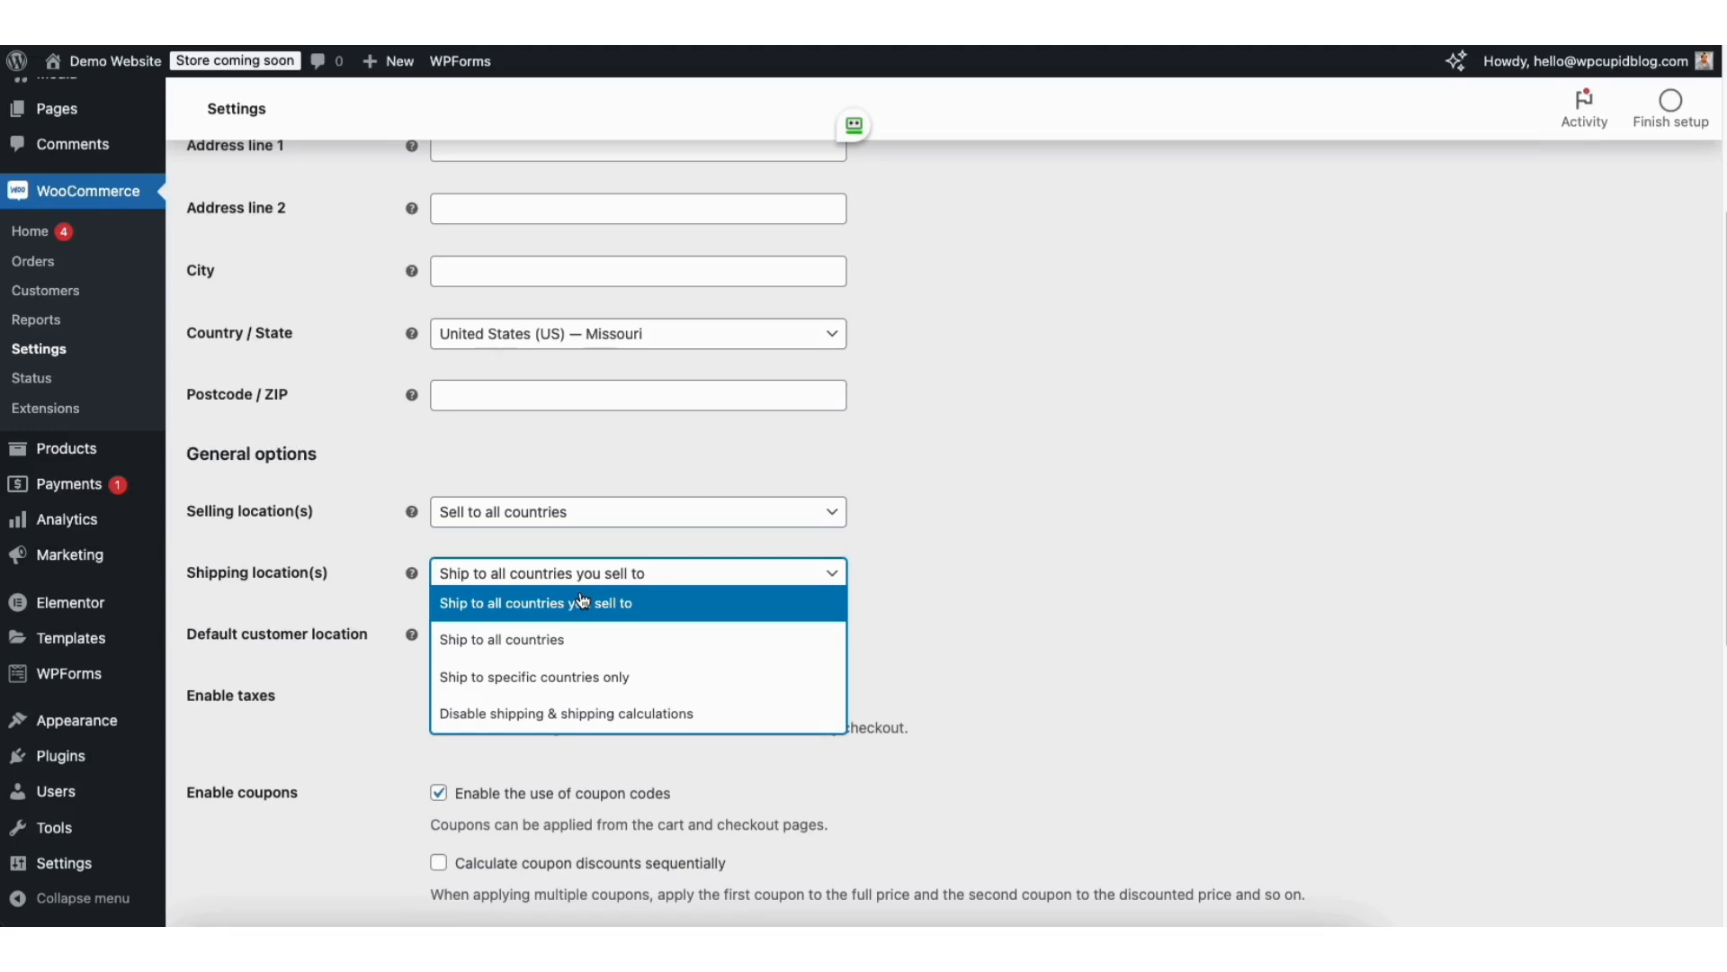
click(939, 608)
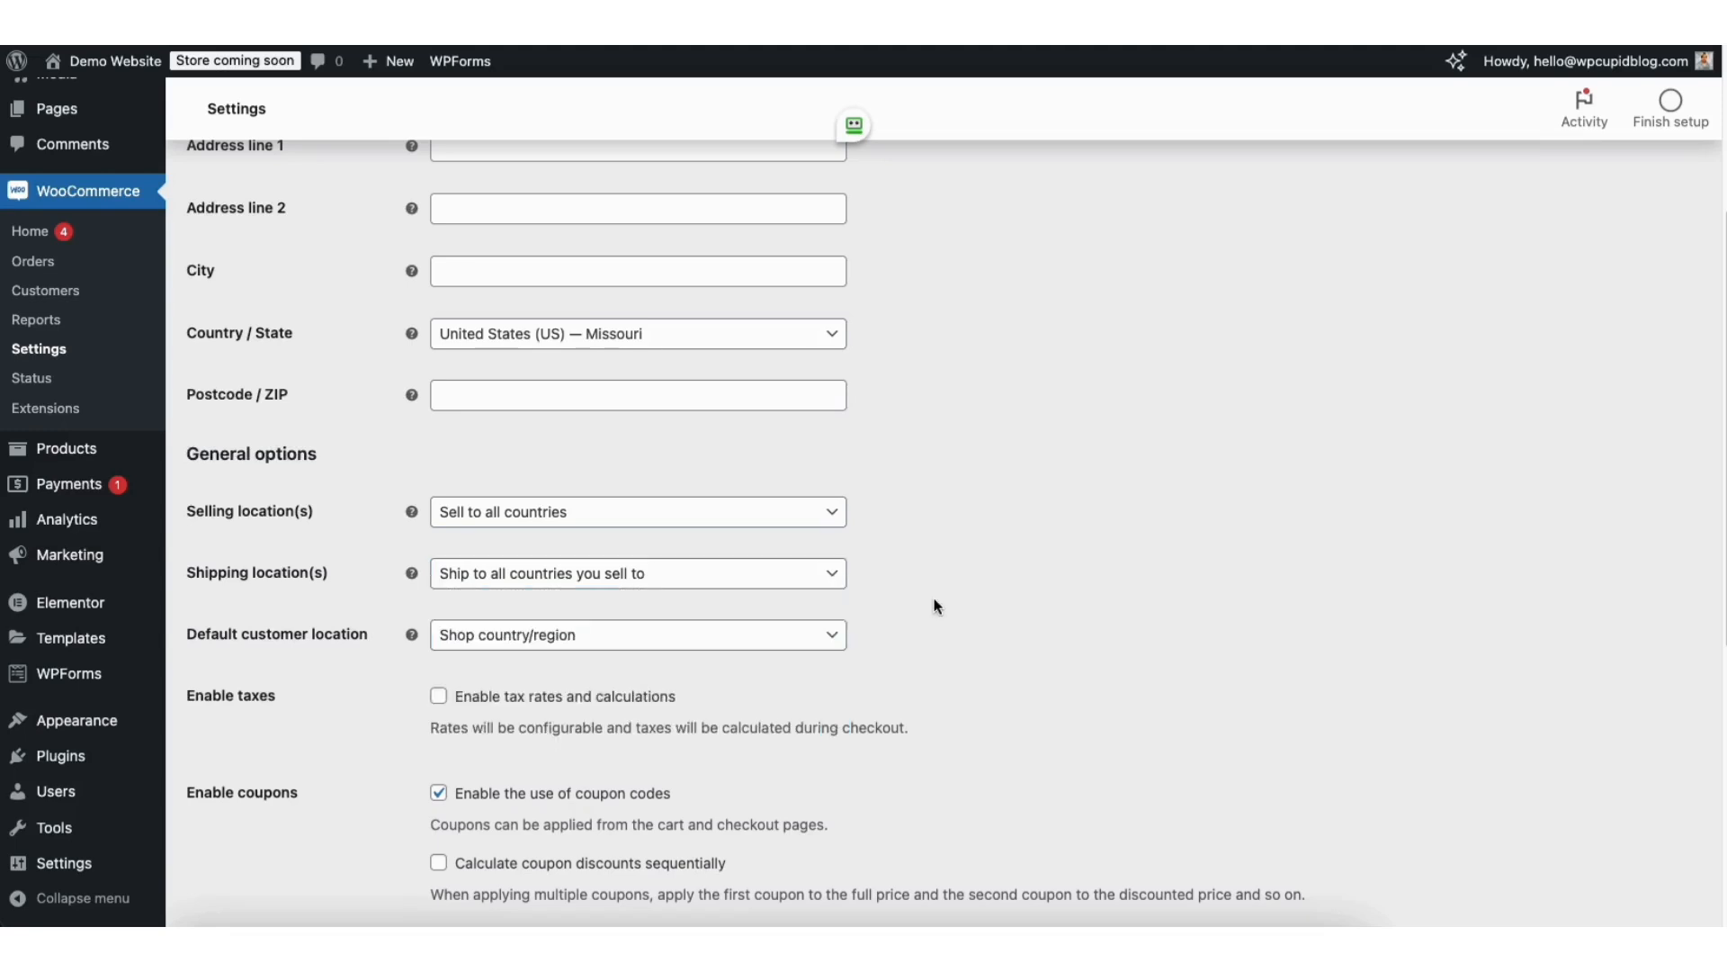
click(563, 640)
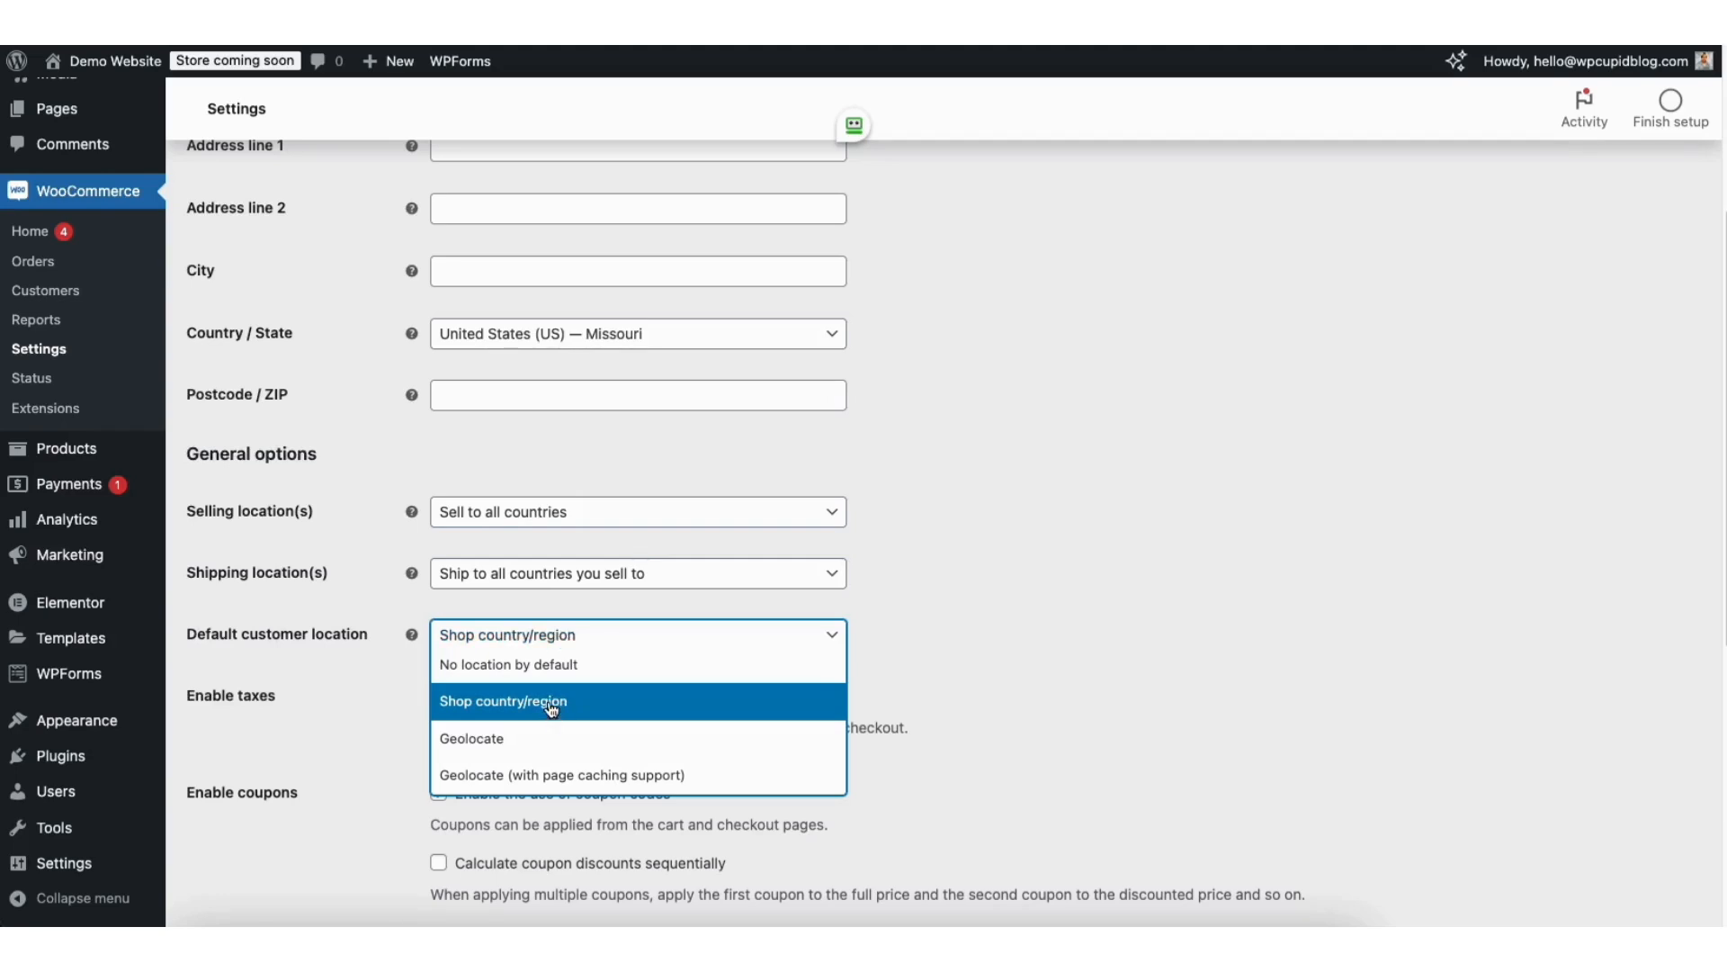
click(998, 621)
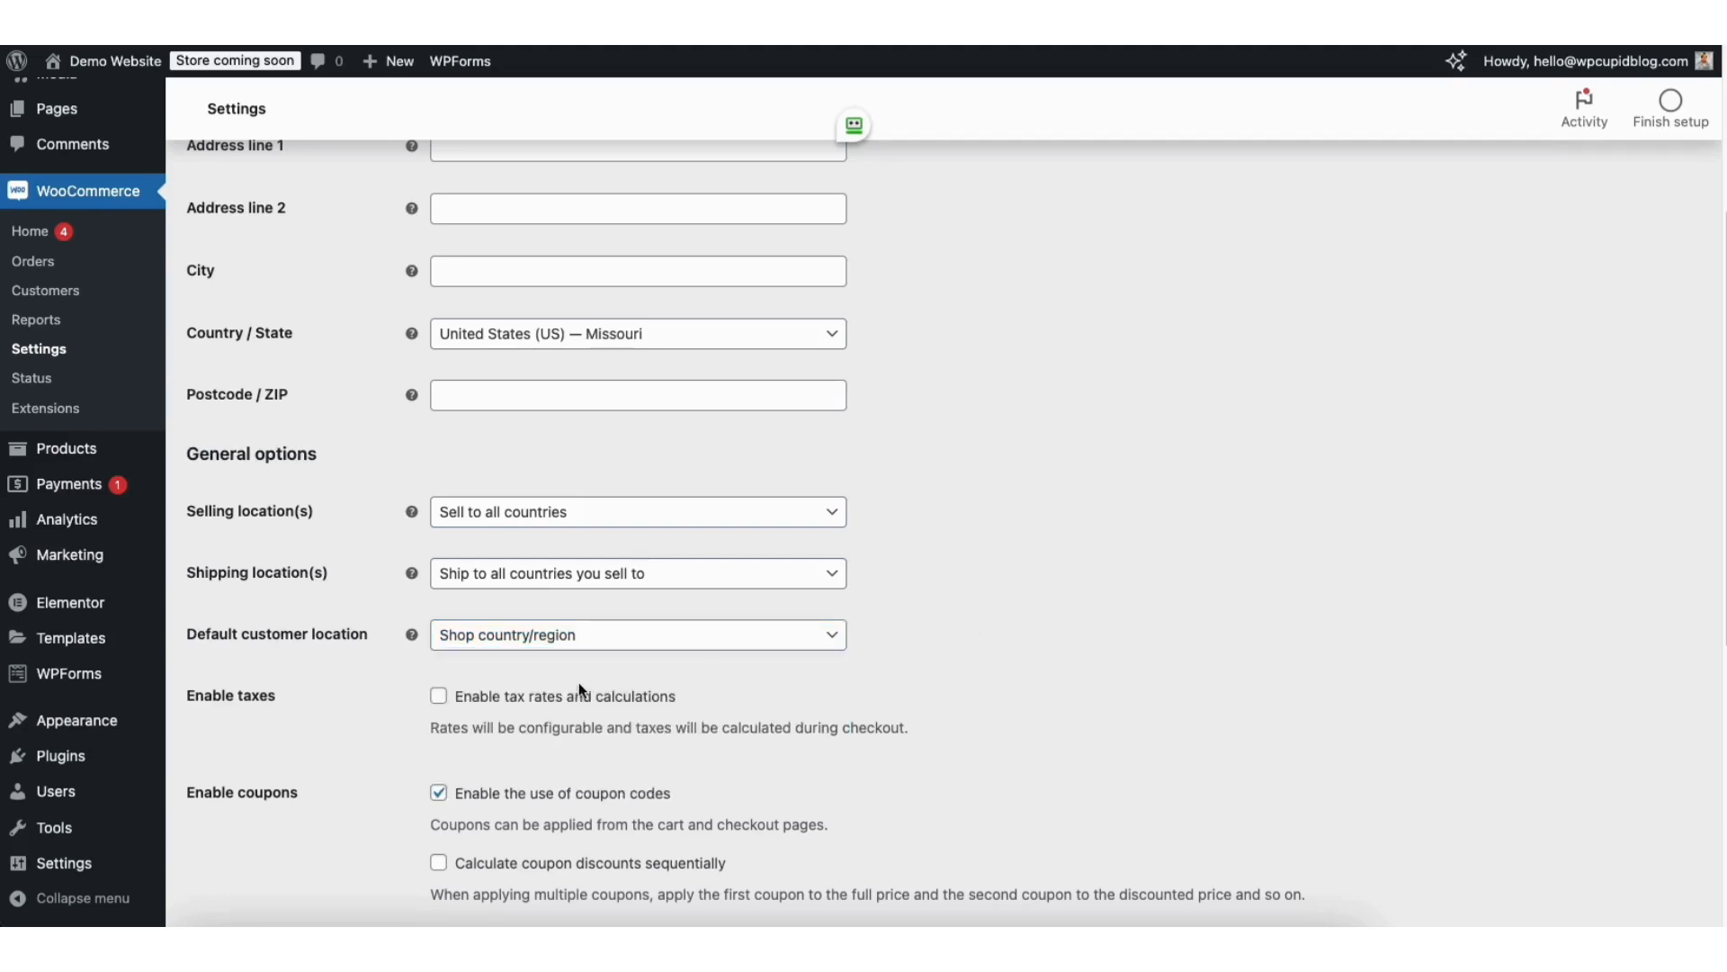
- Enable tax rates and calculations, and keep the use of coupon codes enabled
click(439, 699)
scroll(1707, 671, down, 3)
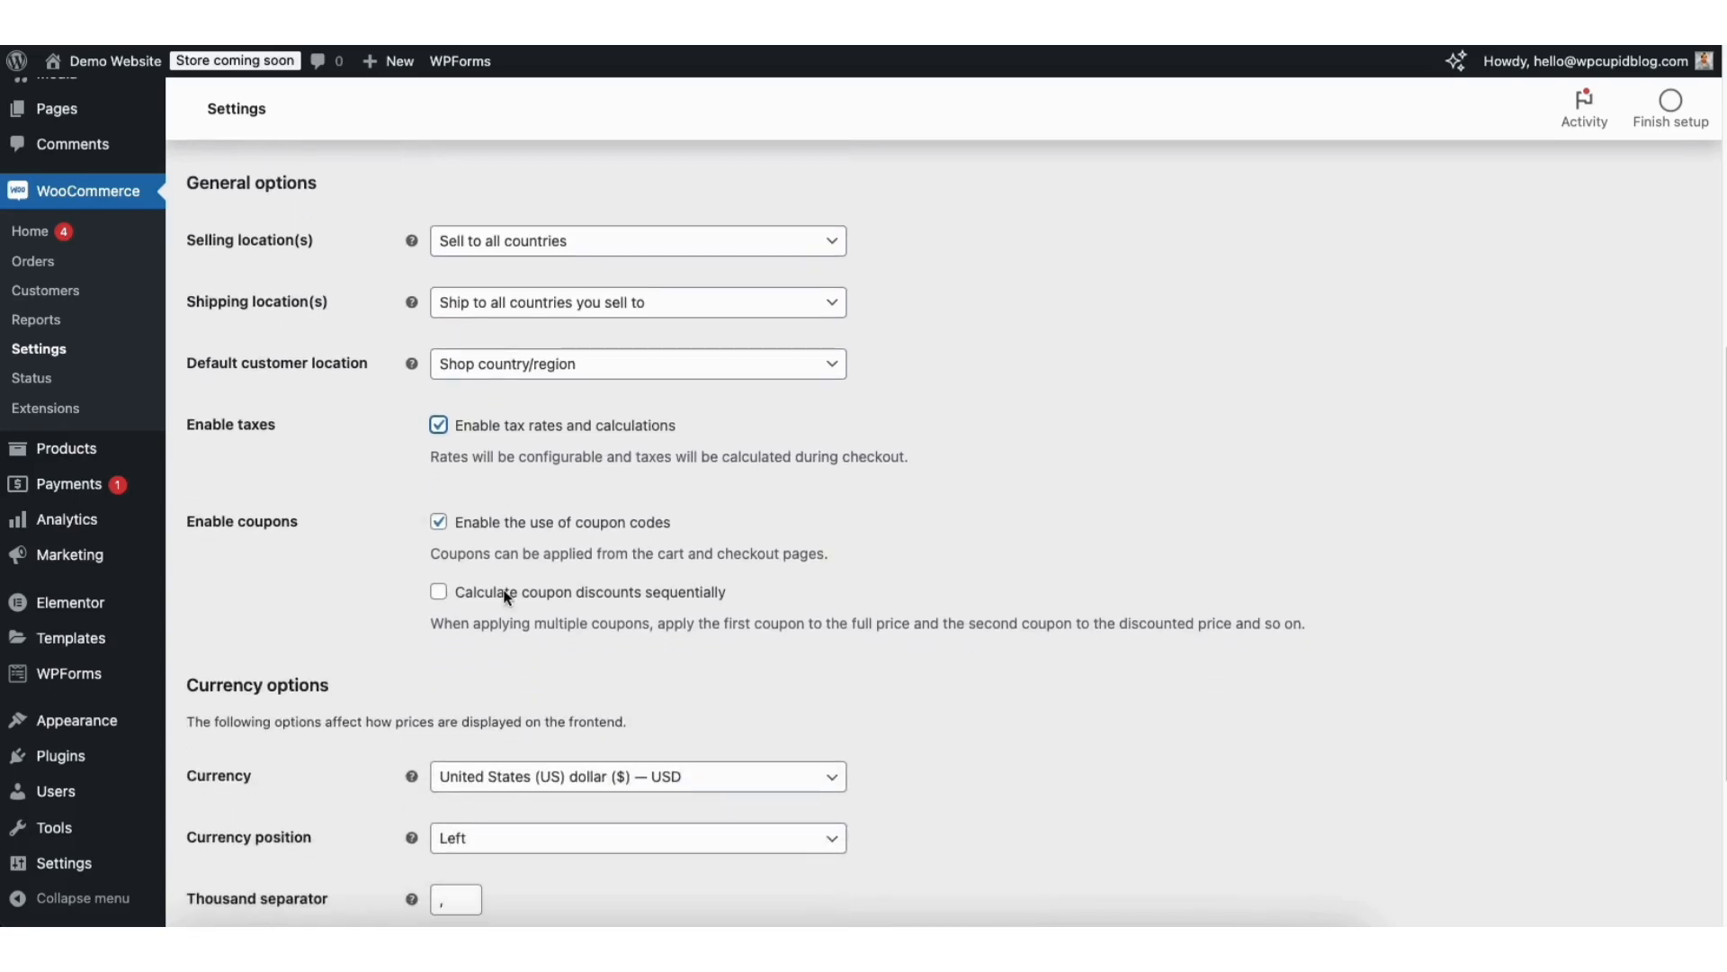
click(439, 523)
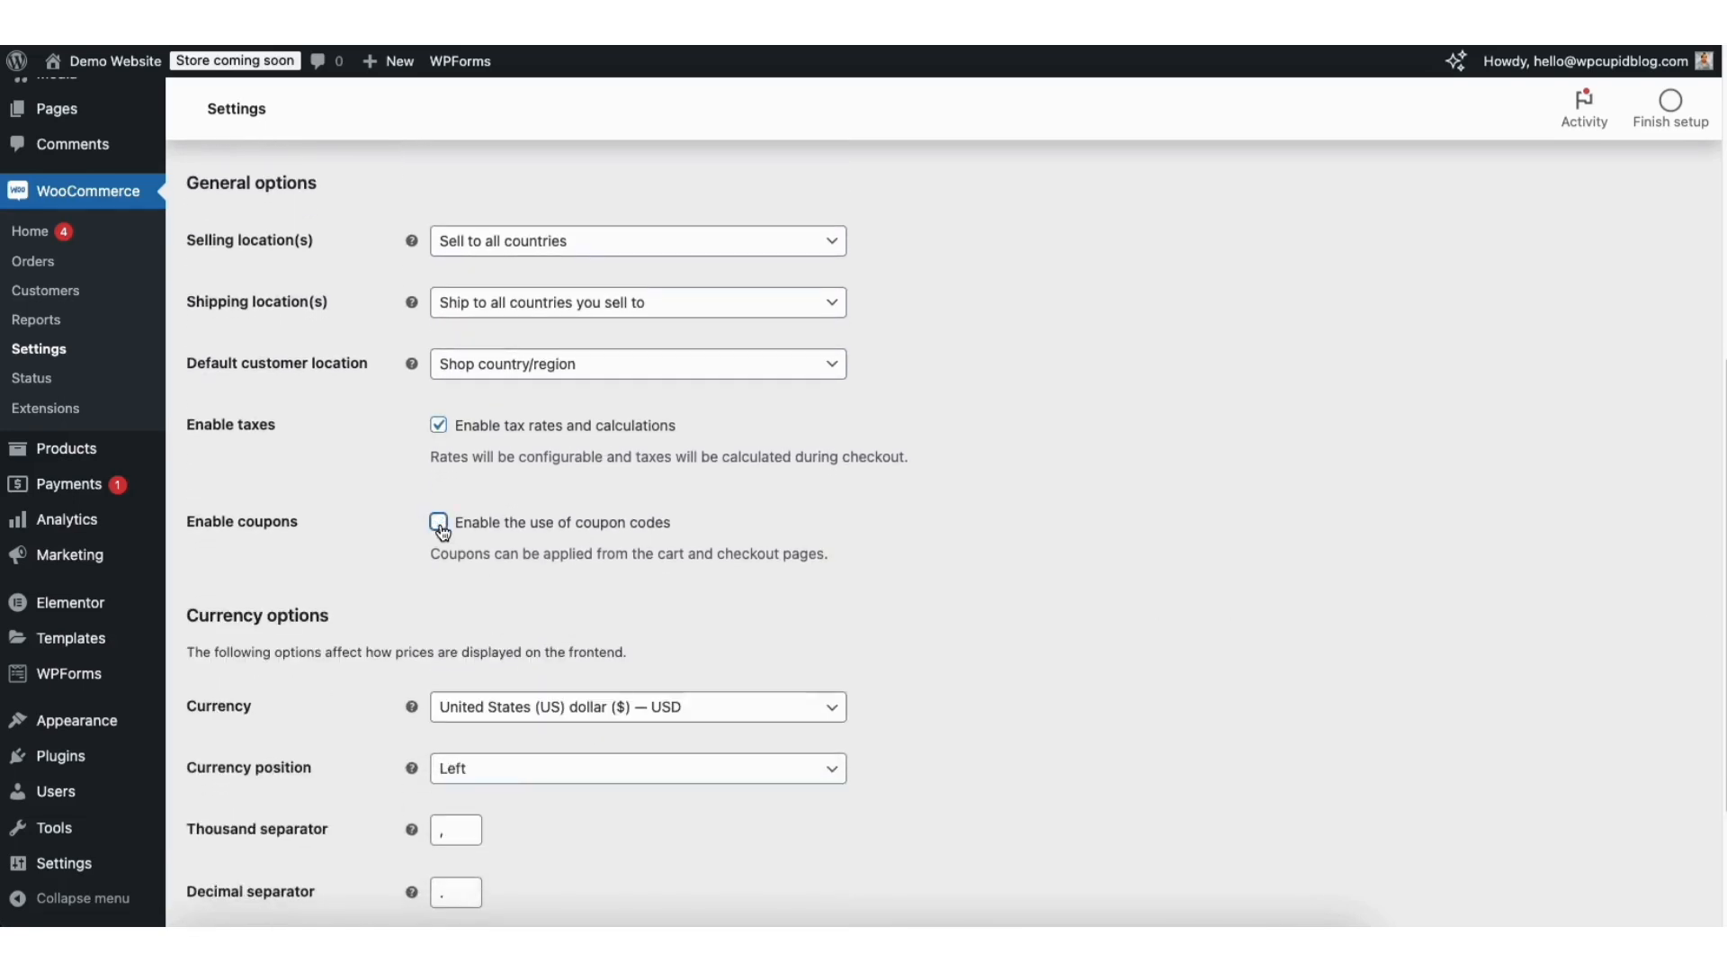
click(439, 524)
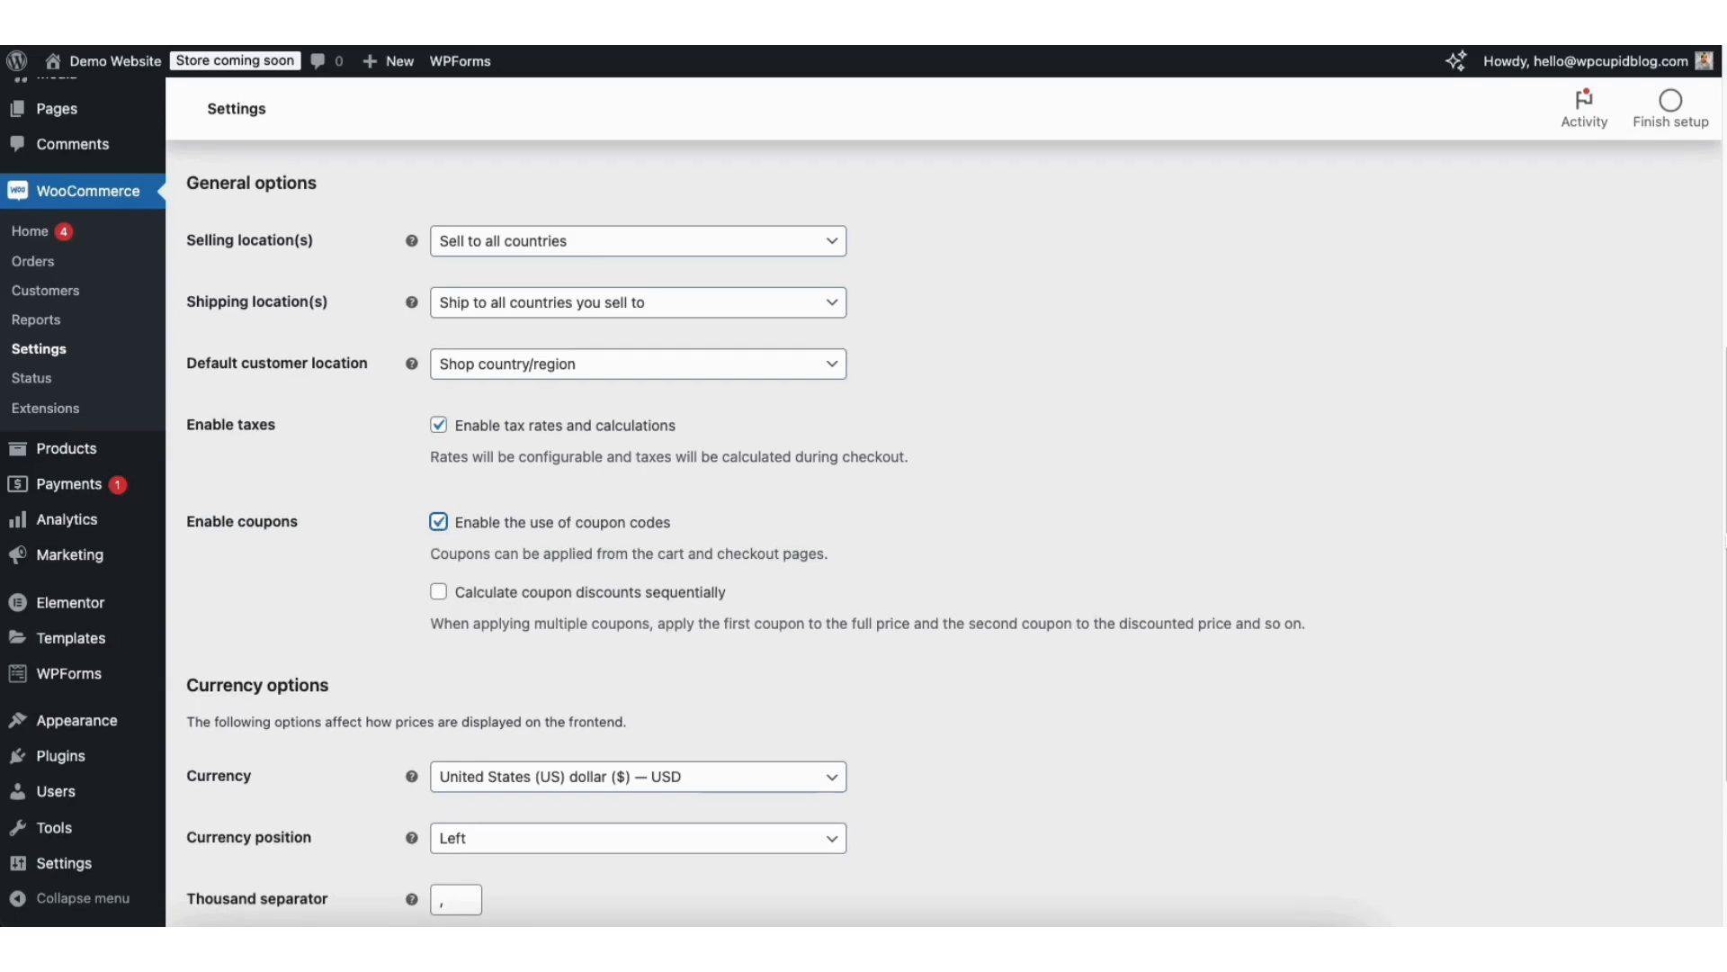
- Check the currency options, keep United States (US) dollar as the currency, and save the general settings
scroll(1691, 630, down, 3)
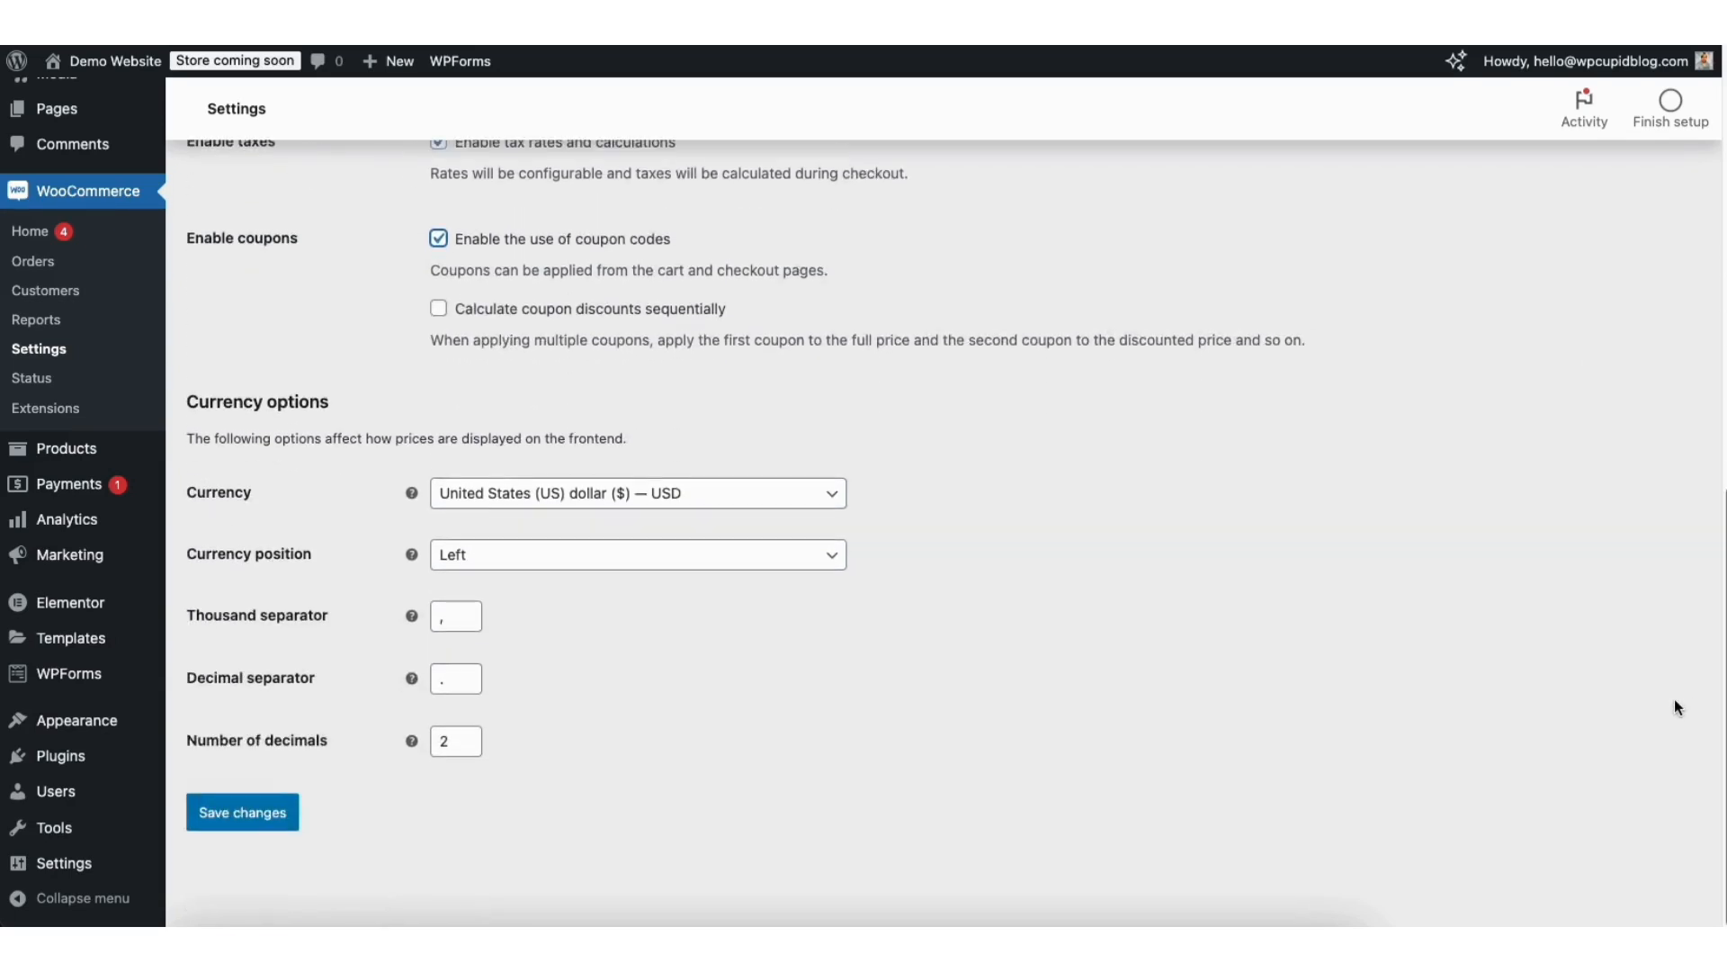
click(556, 495)
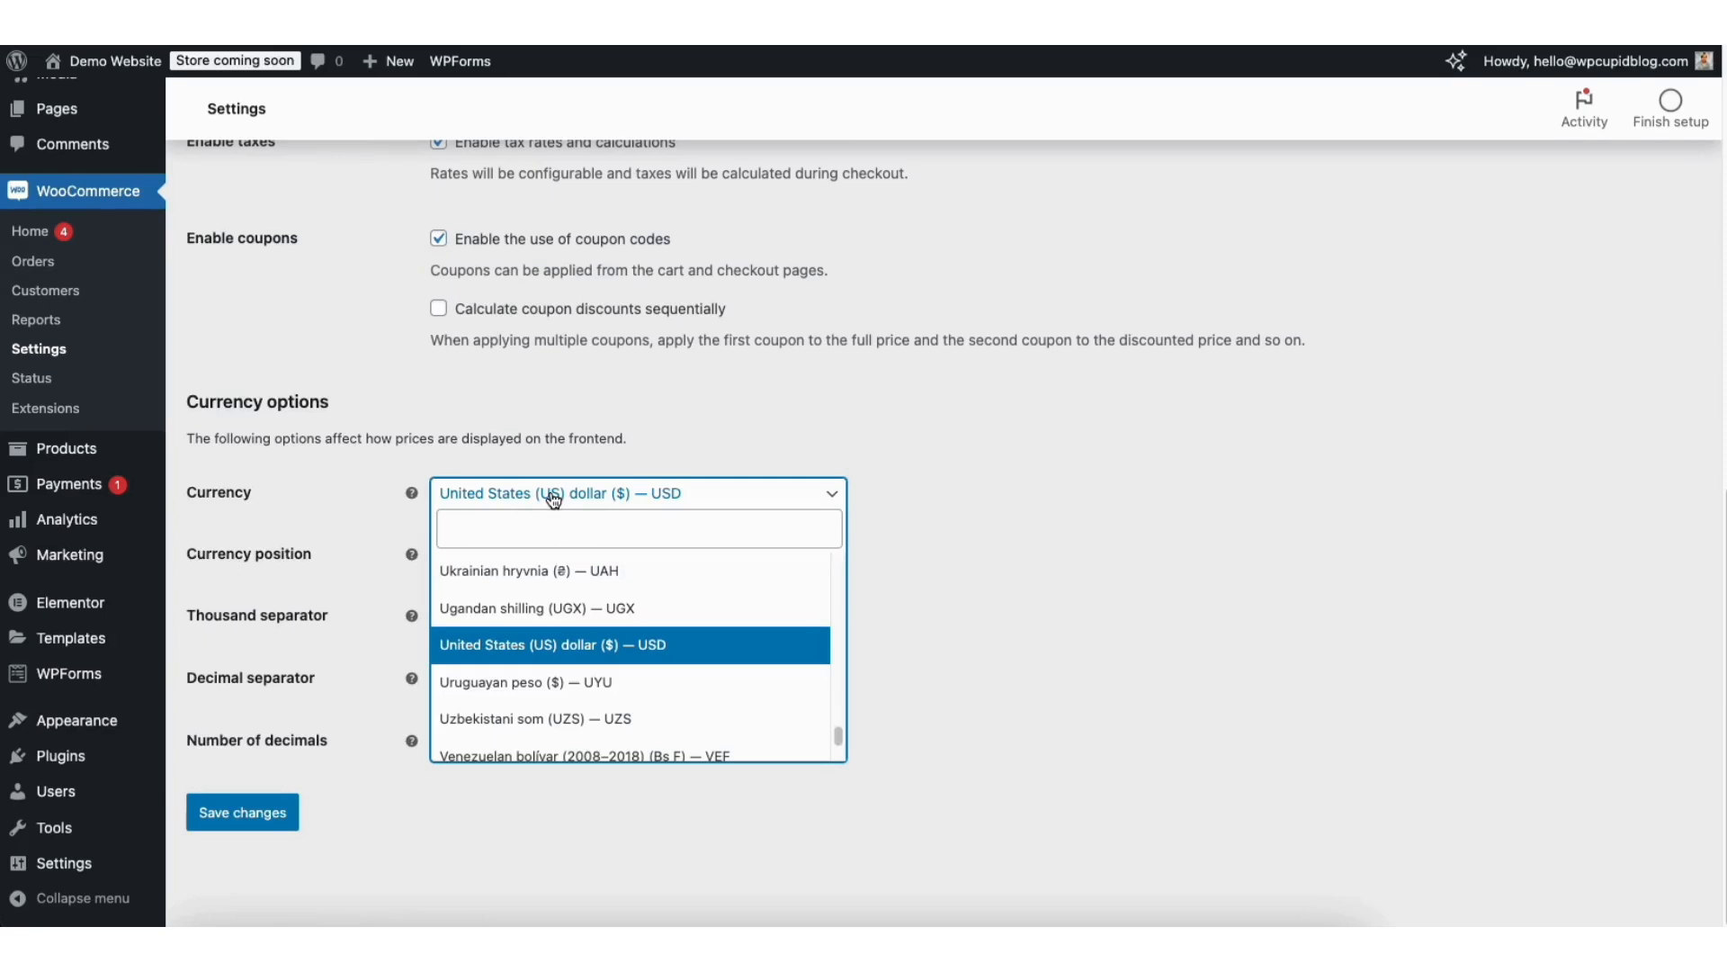
click(1028, 575)
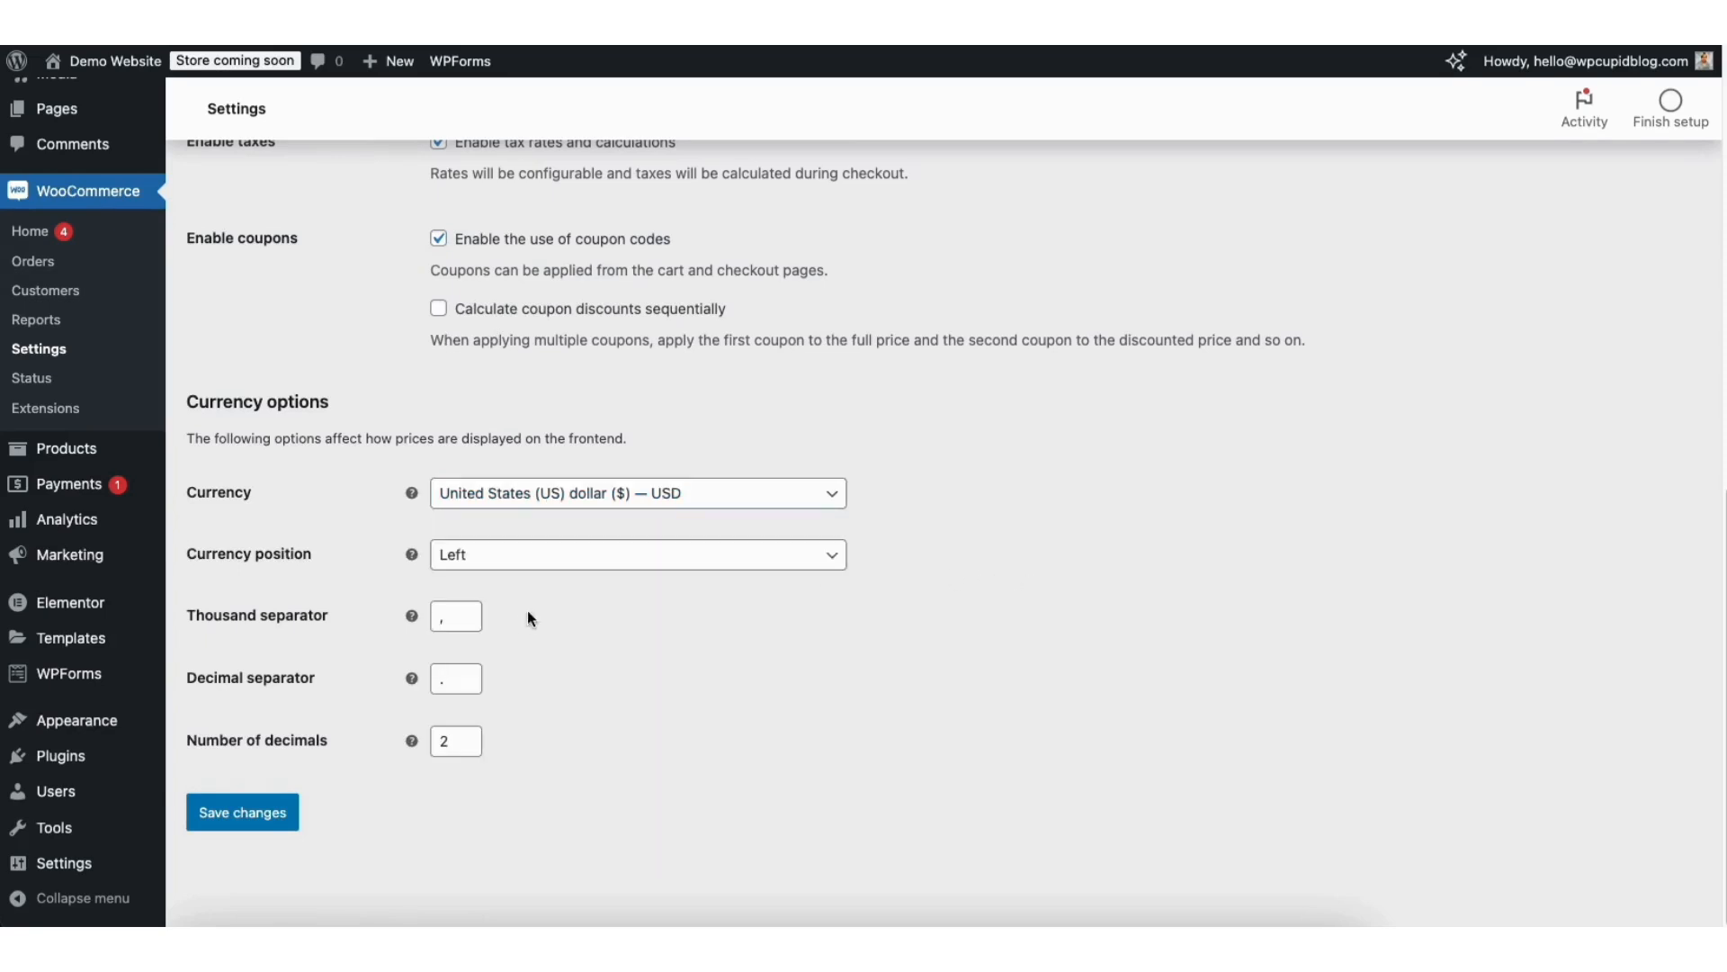
click(251, 815)
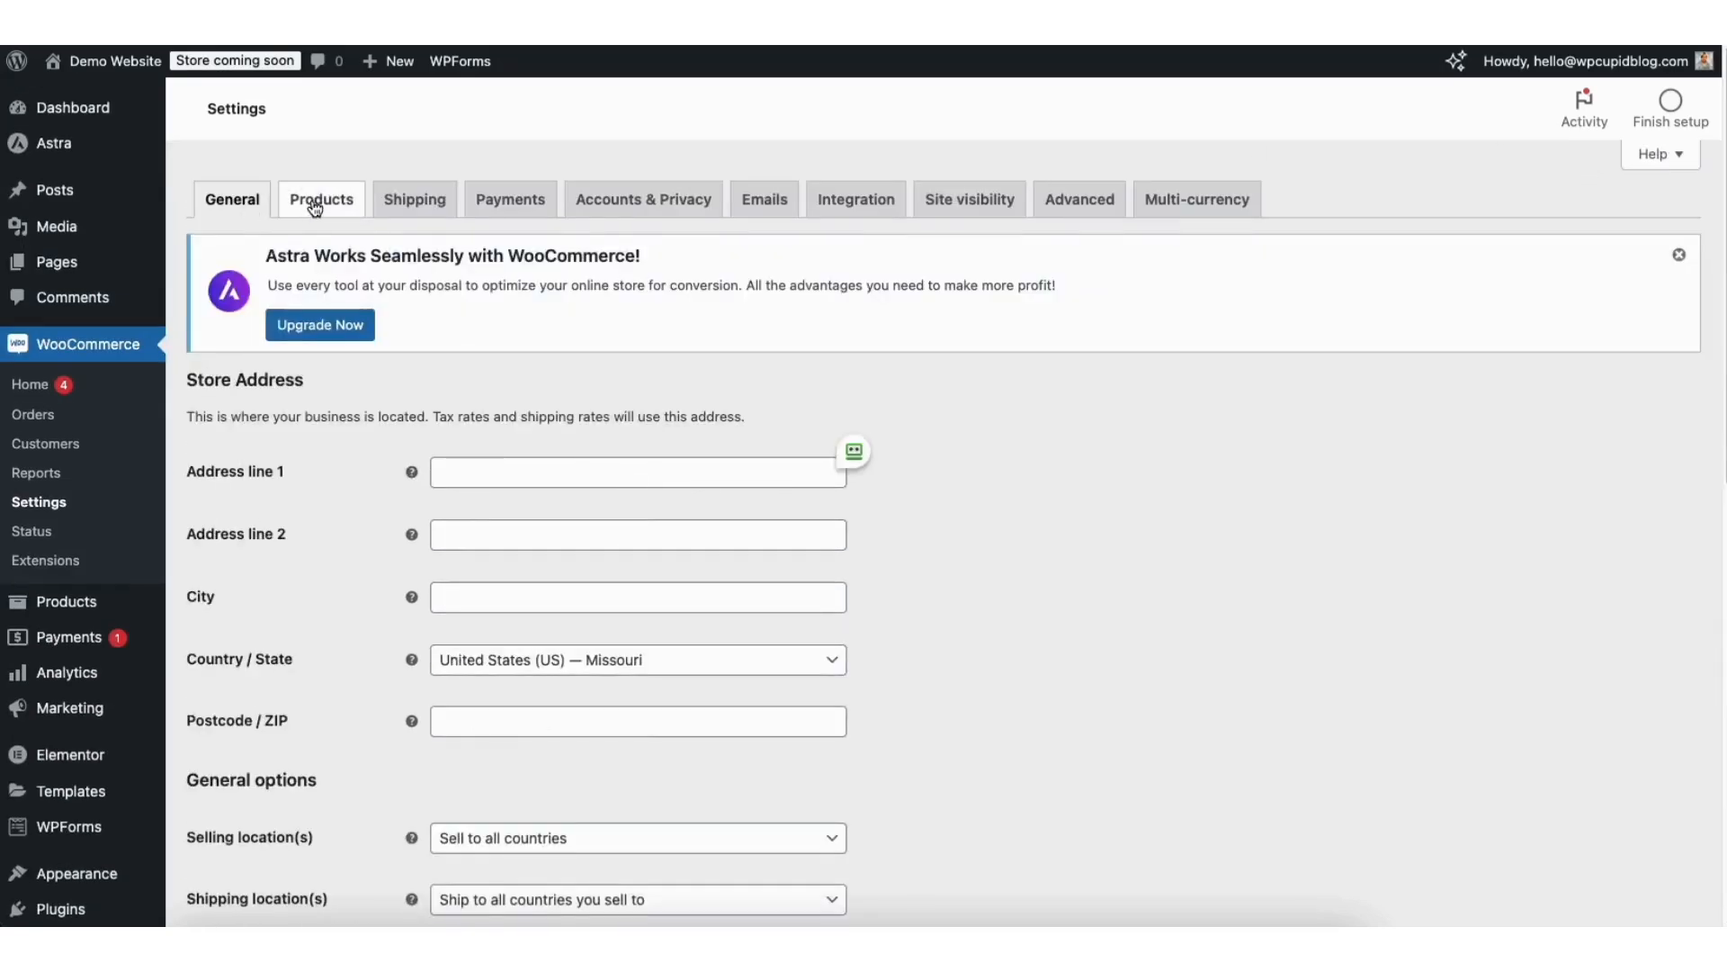
- Look through the general product settings, including shop page, measurements and reviews
click(329, 202)
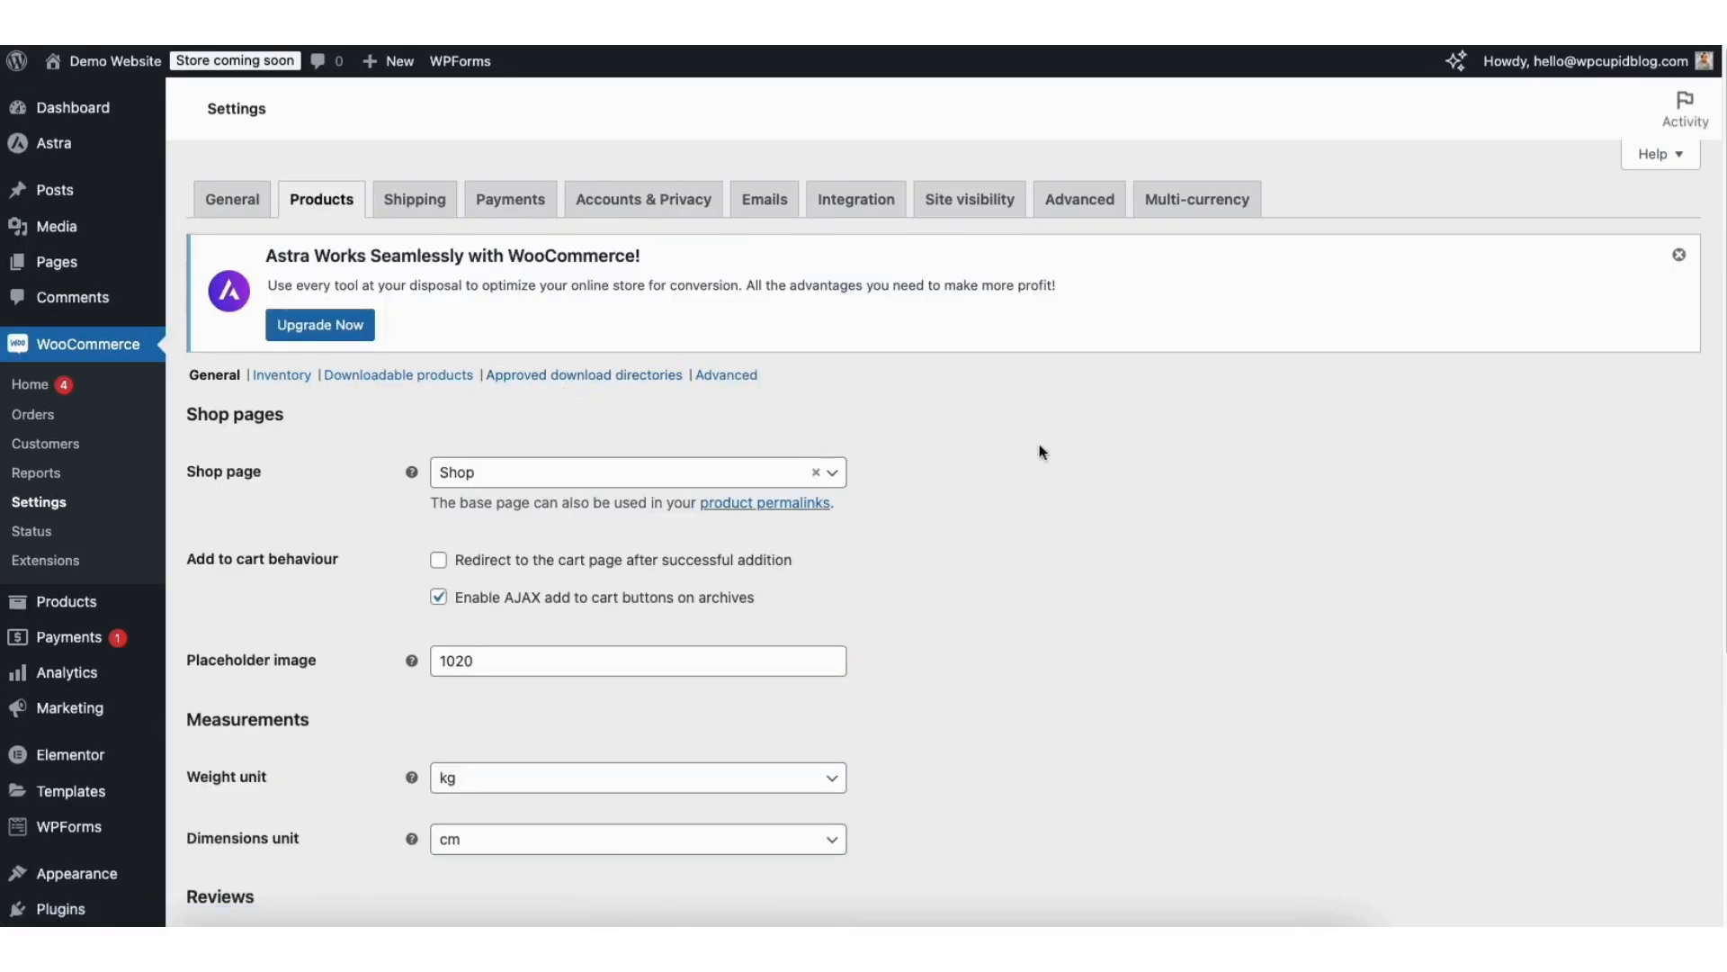
scroll(1650, 385, down, 5)
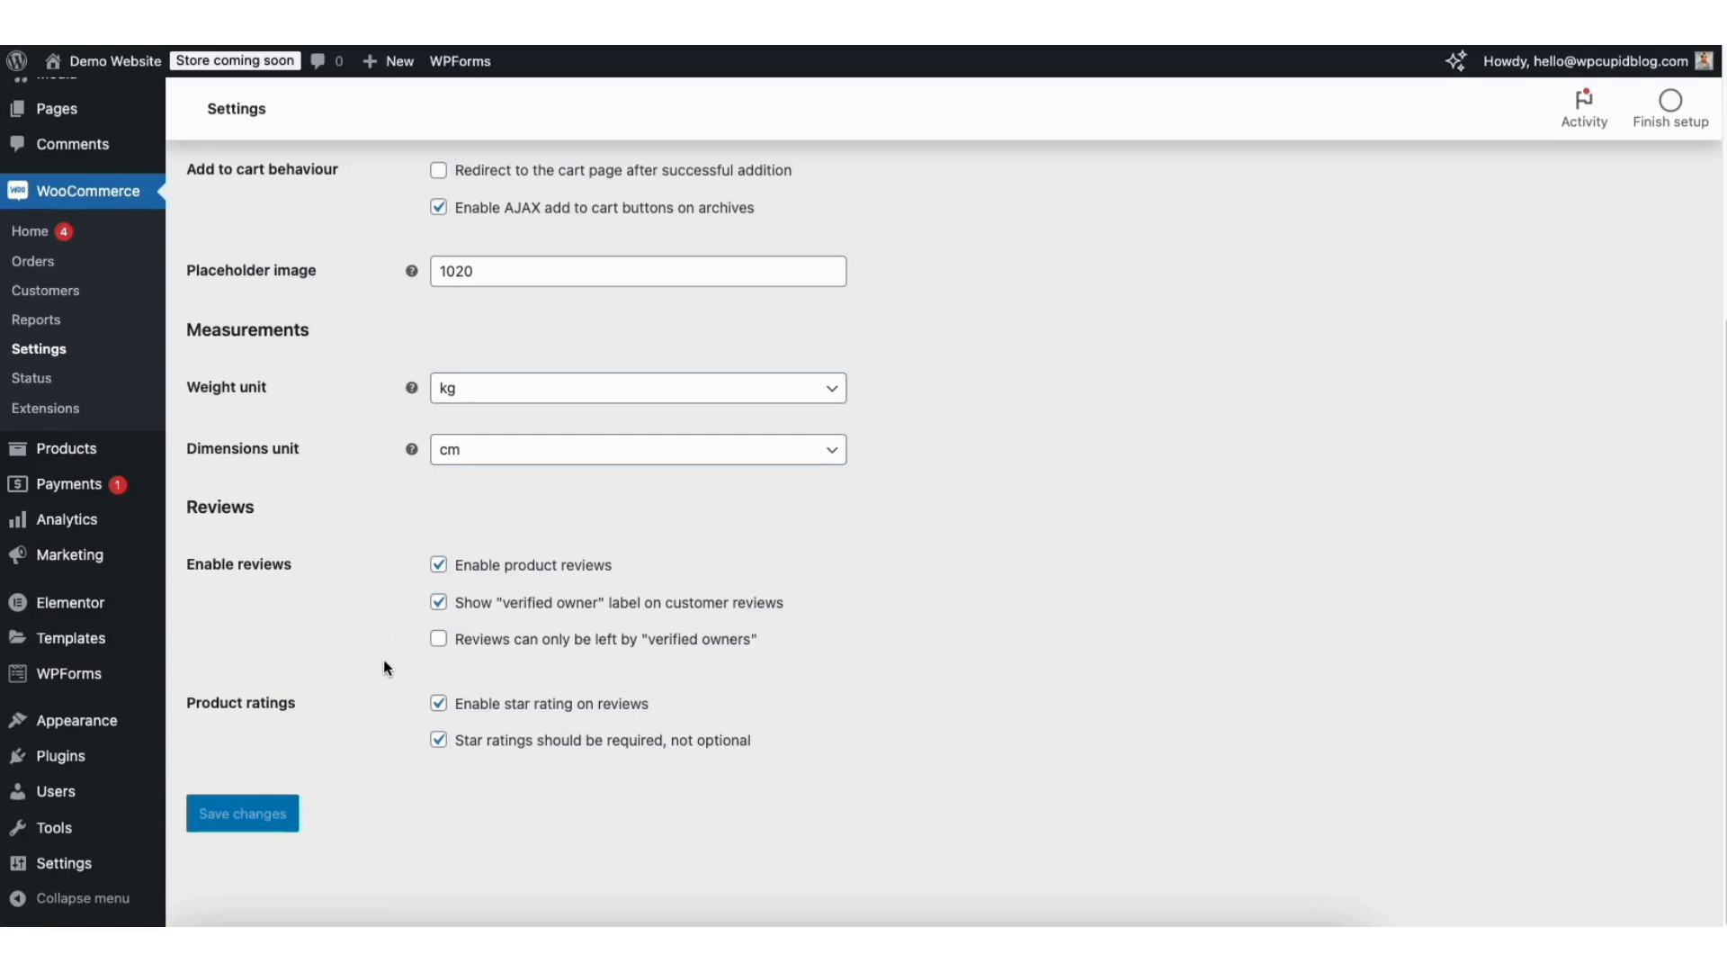
scroll(1665, 184, up, 5)
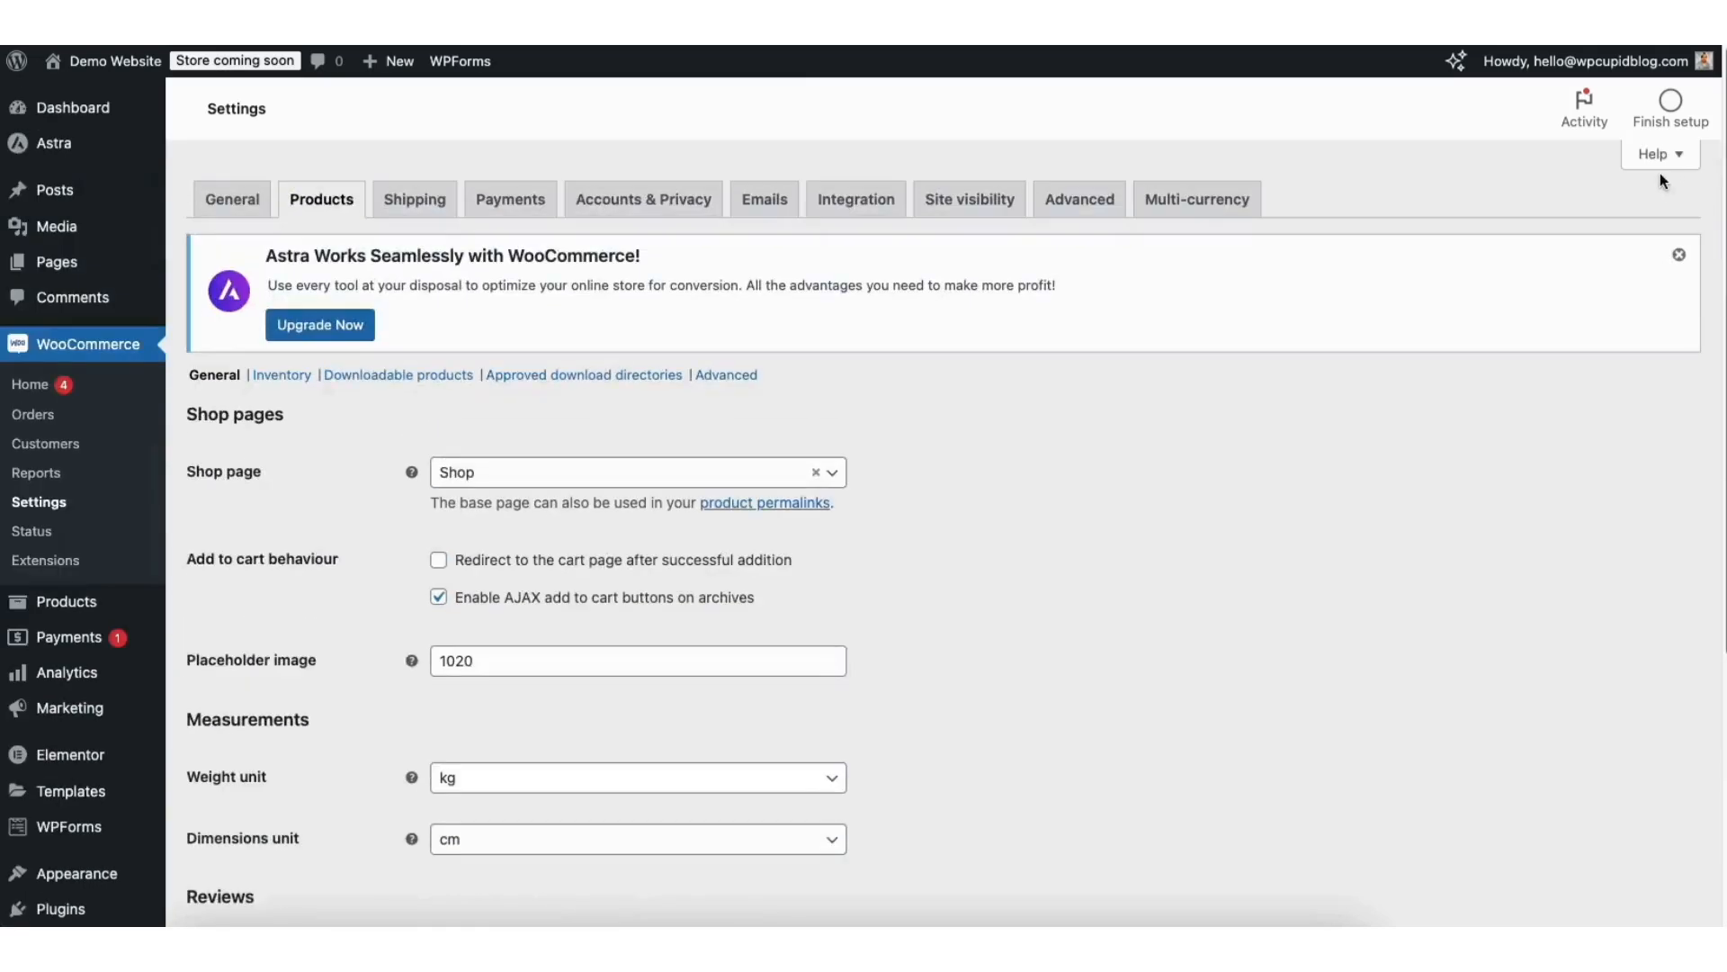
- Review the Accounts & Privacy settings, from guest checkout and account creation to privacy policy and personal data retention
click(646, 200)
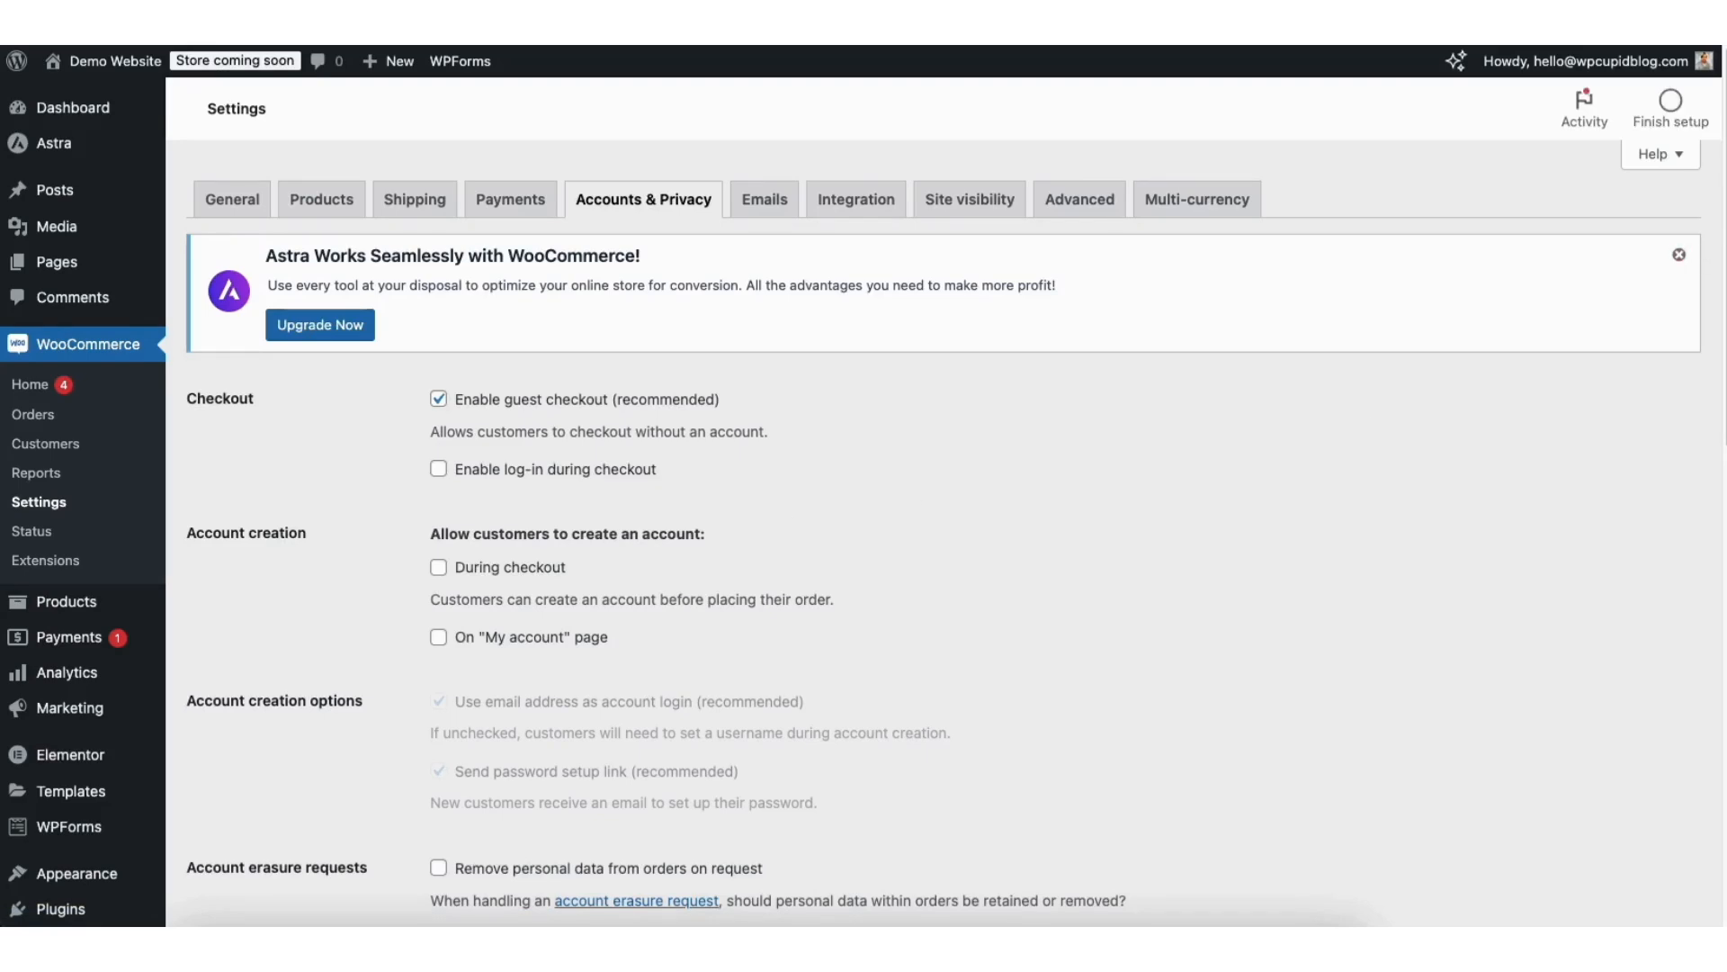
scroll(1701, 297, down, 3)
scroll(1693, 331, down, 5)
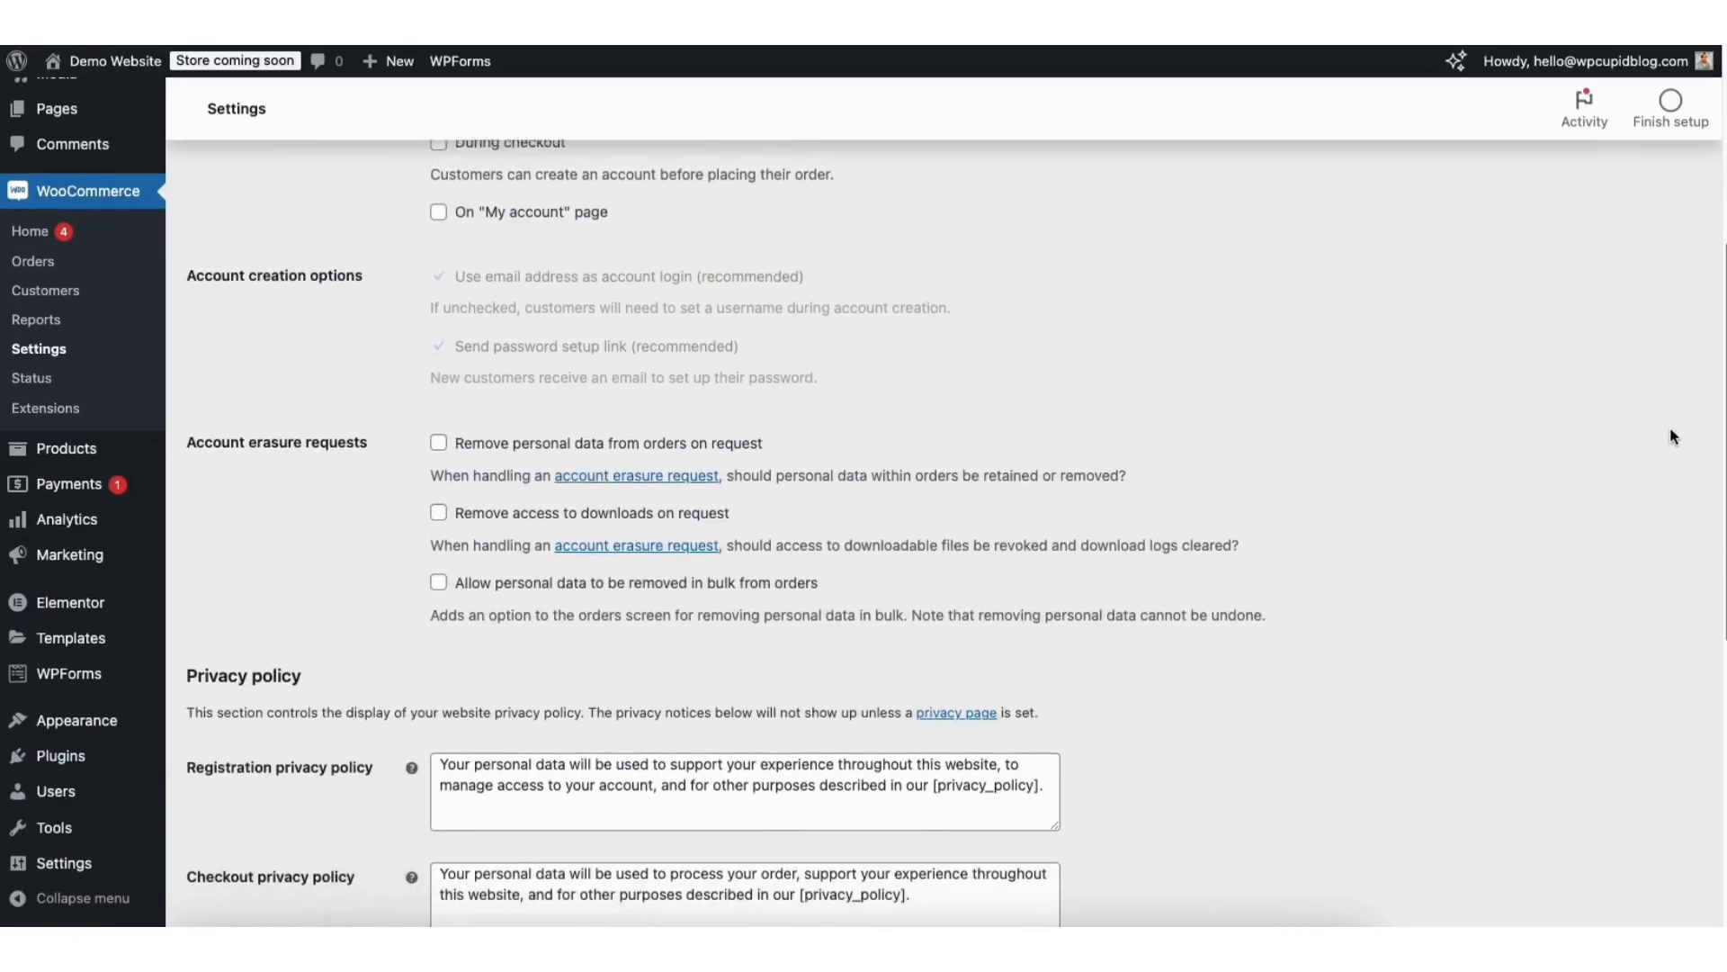
scroll(1656, 555, down, 4)
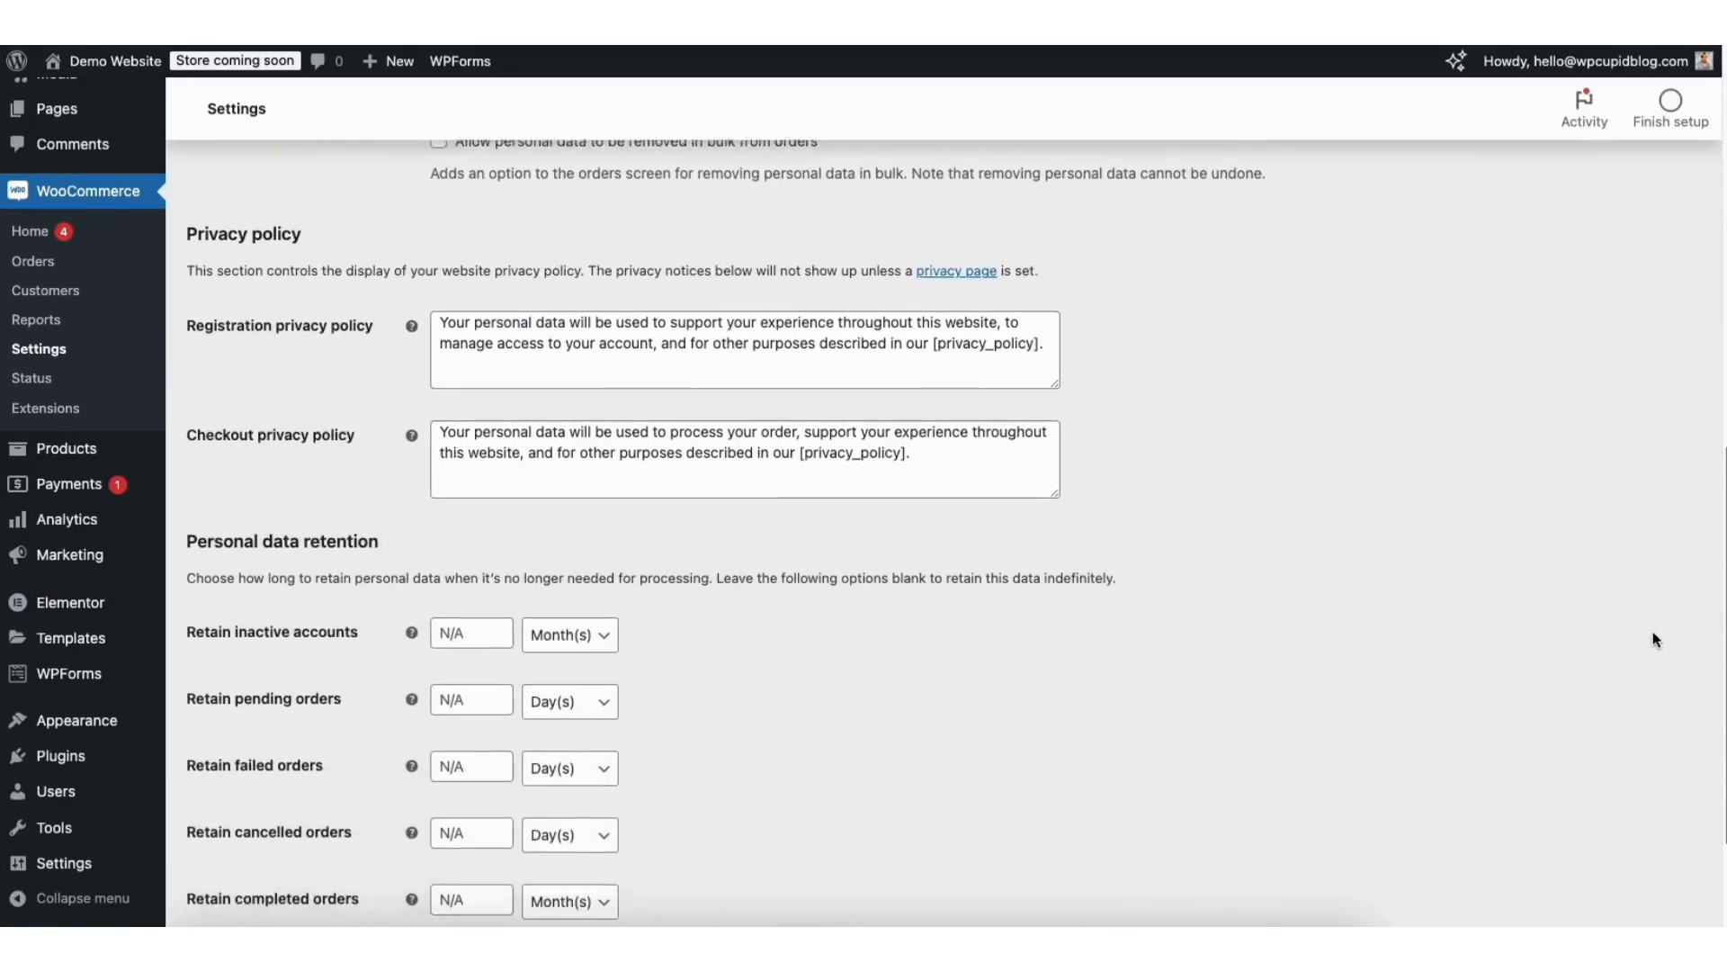
scroll(1654, 711, up, 12)
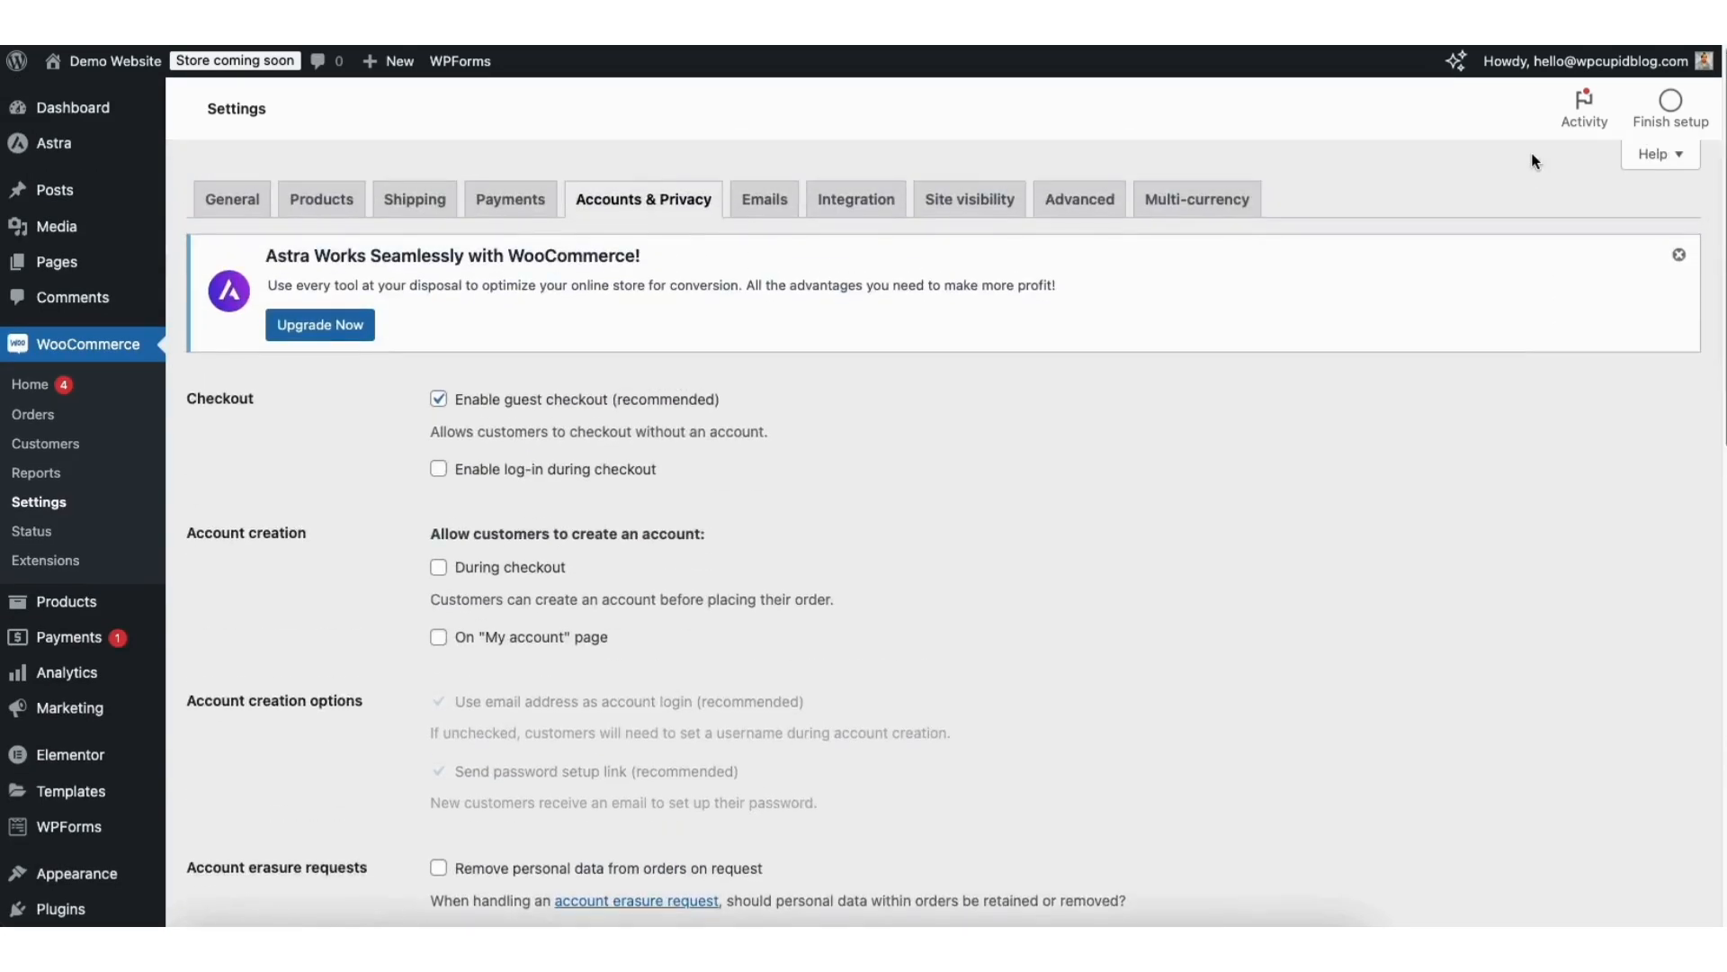
- Open the New order email notification from the store's email settings to view its options
click(766, 202)
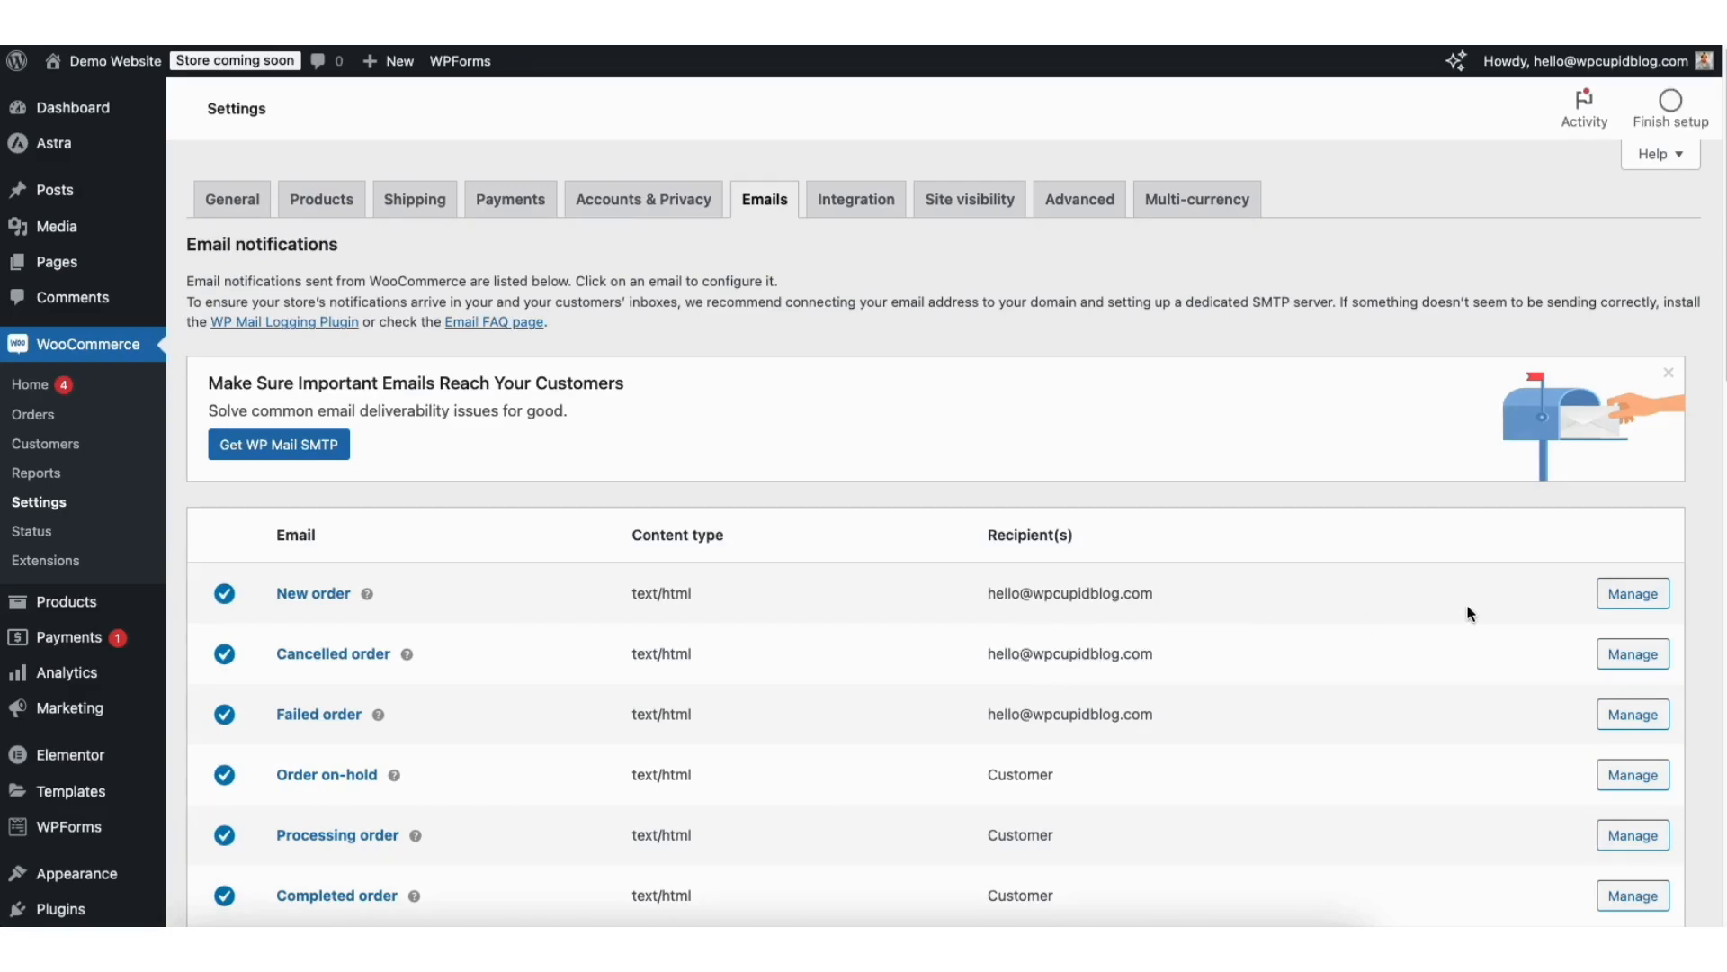
click(1626, 604)
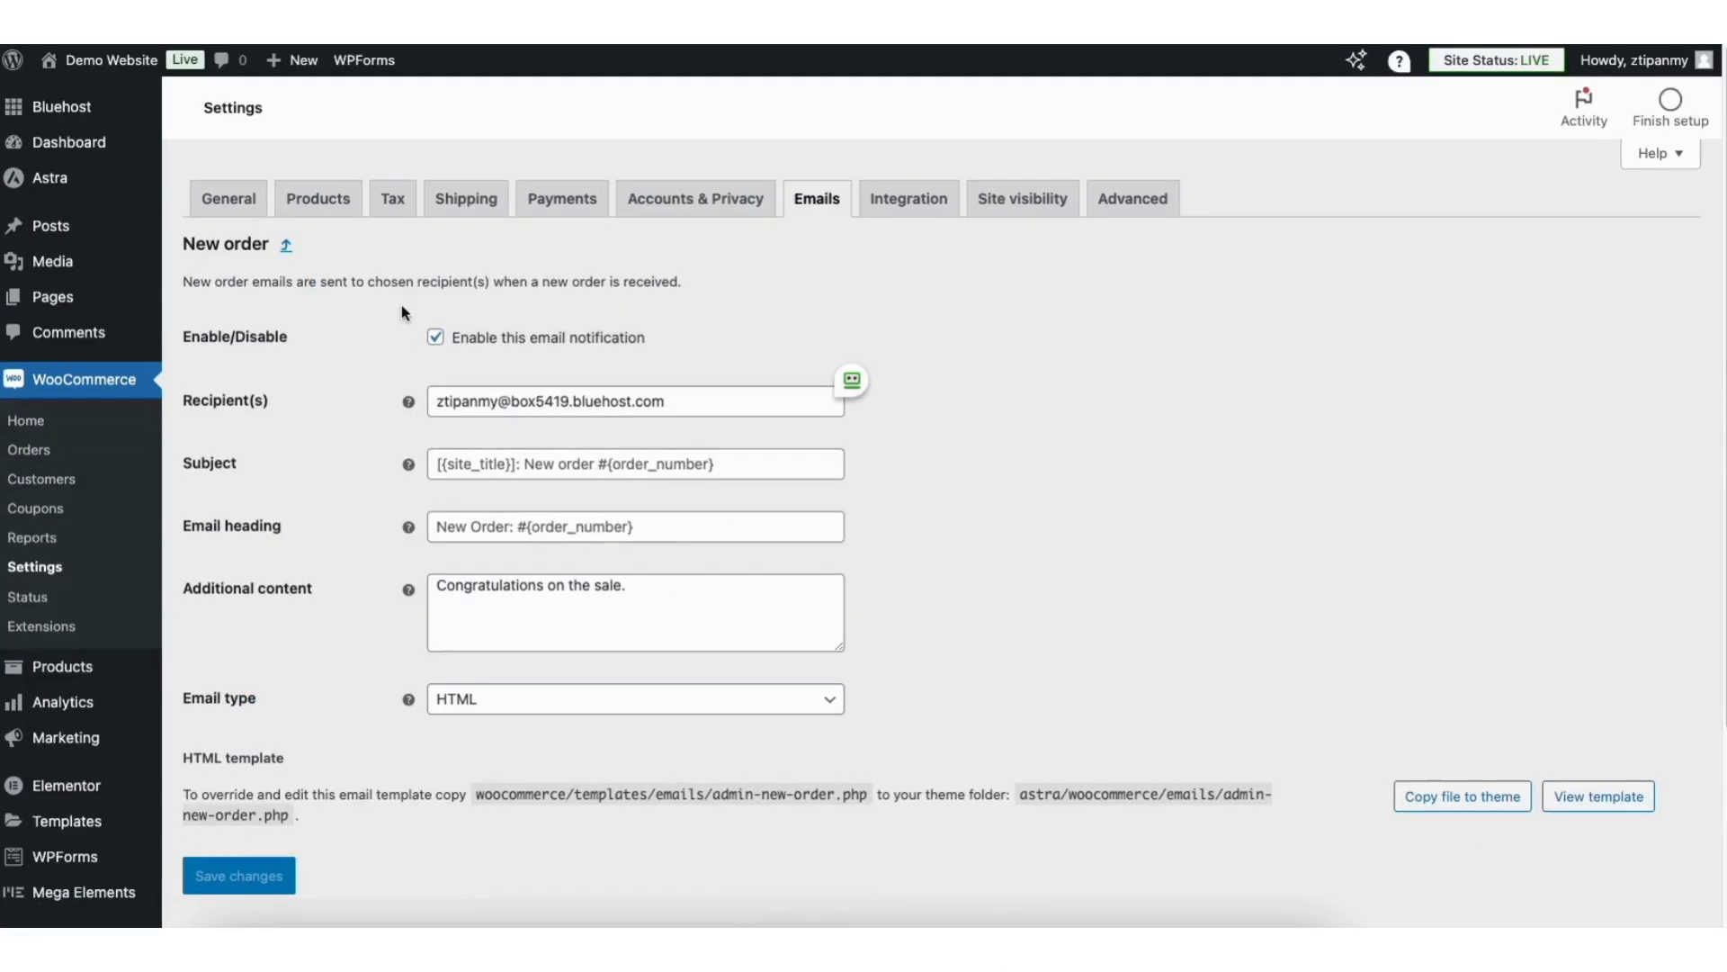
- Open the tax settings and check the price display choices for the shop and for cart and checkout
click(390, 209)
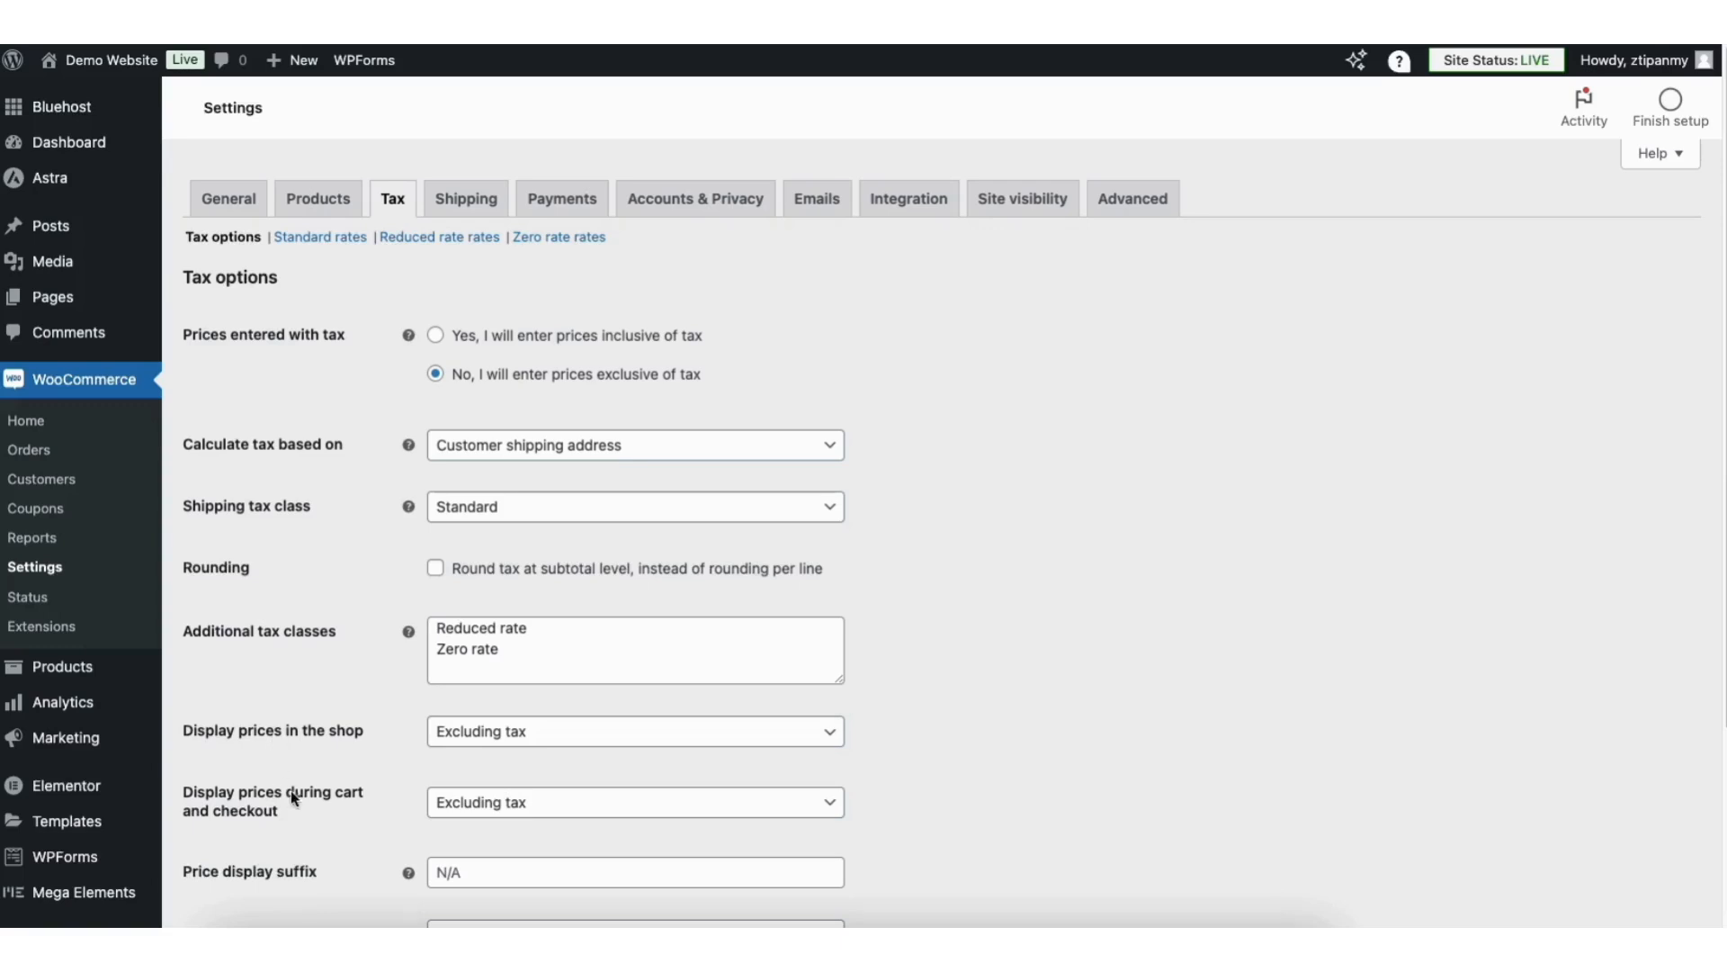
click(497, 738)
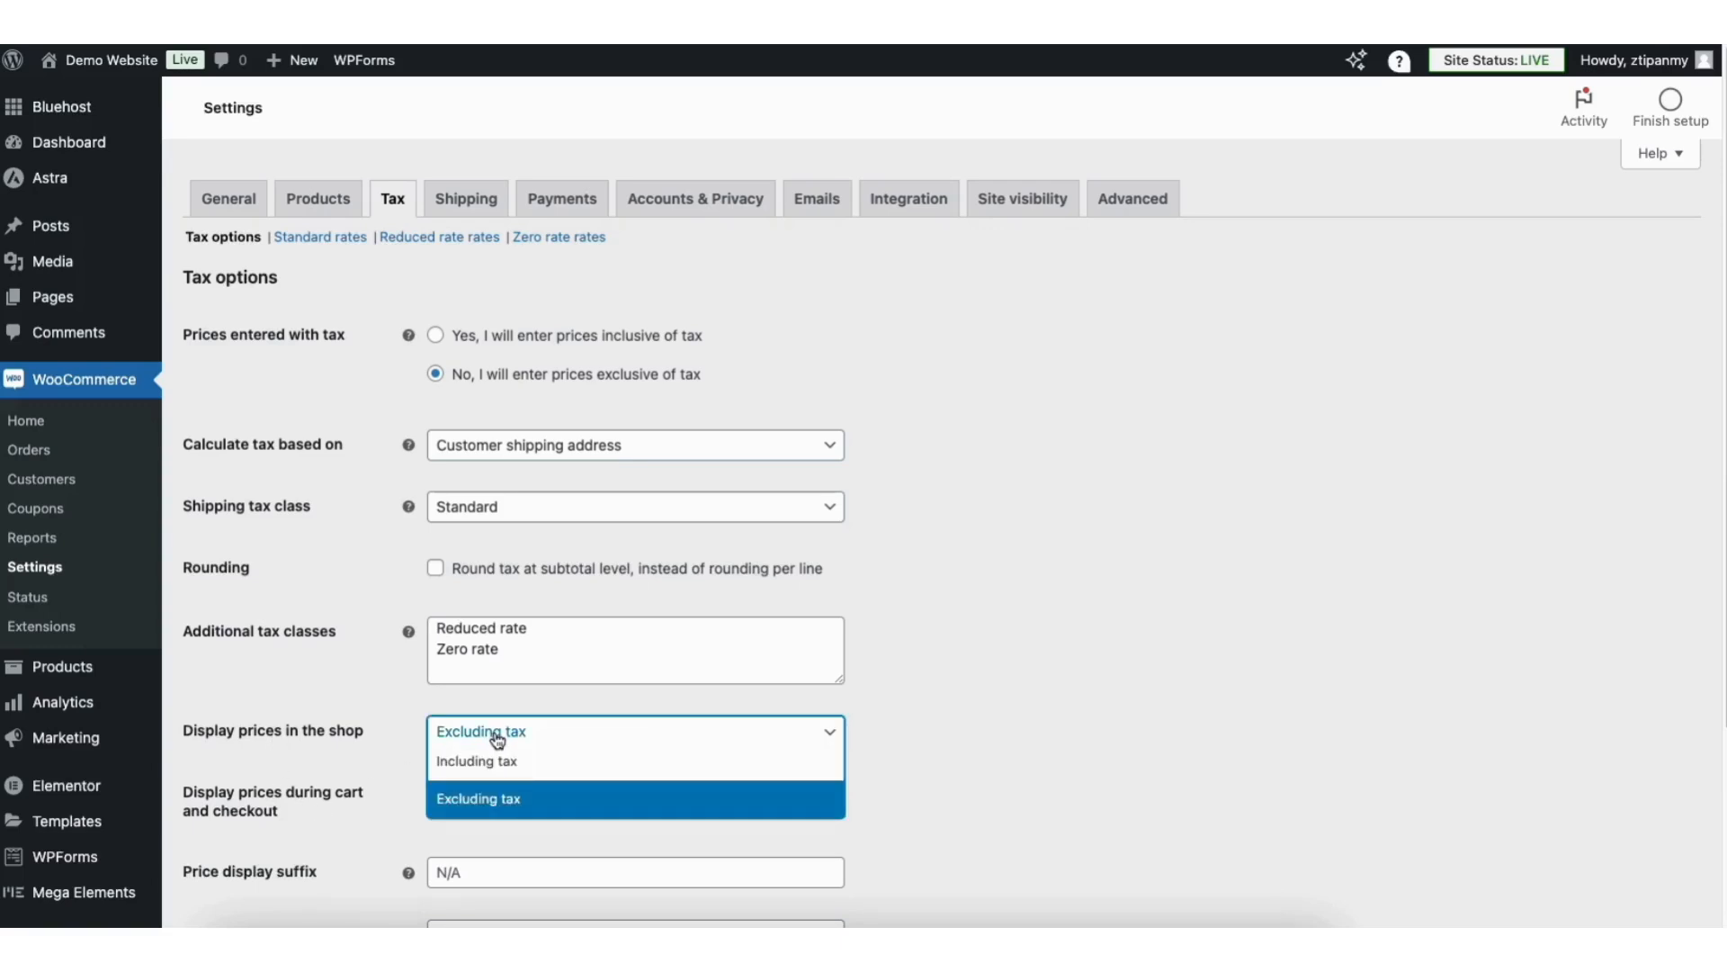
click(497, 733)
click(501, 812)
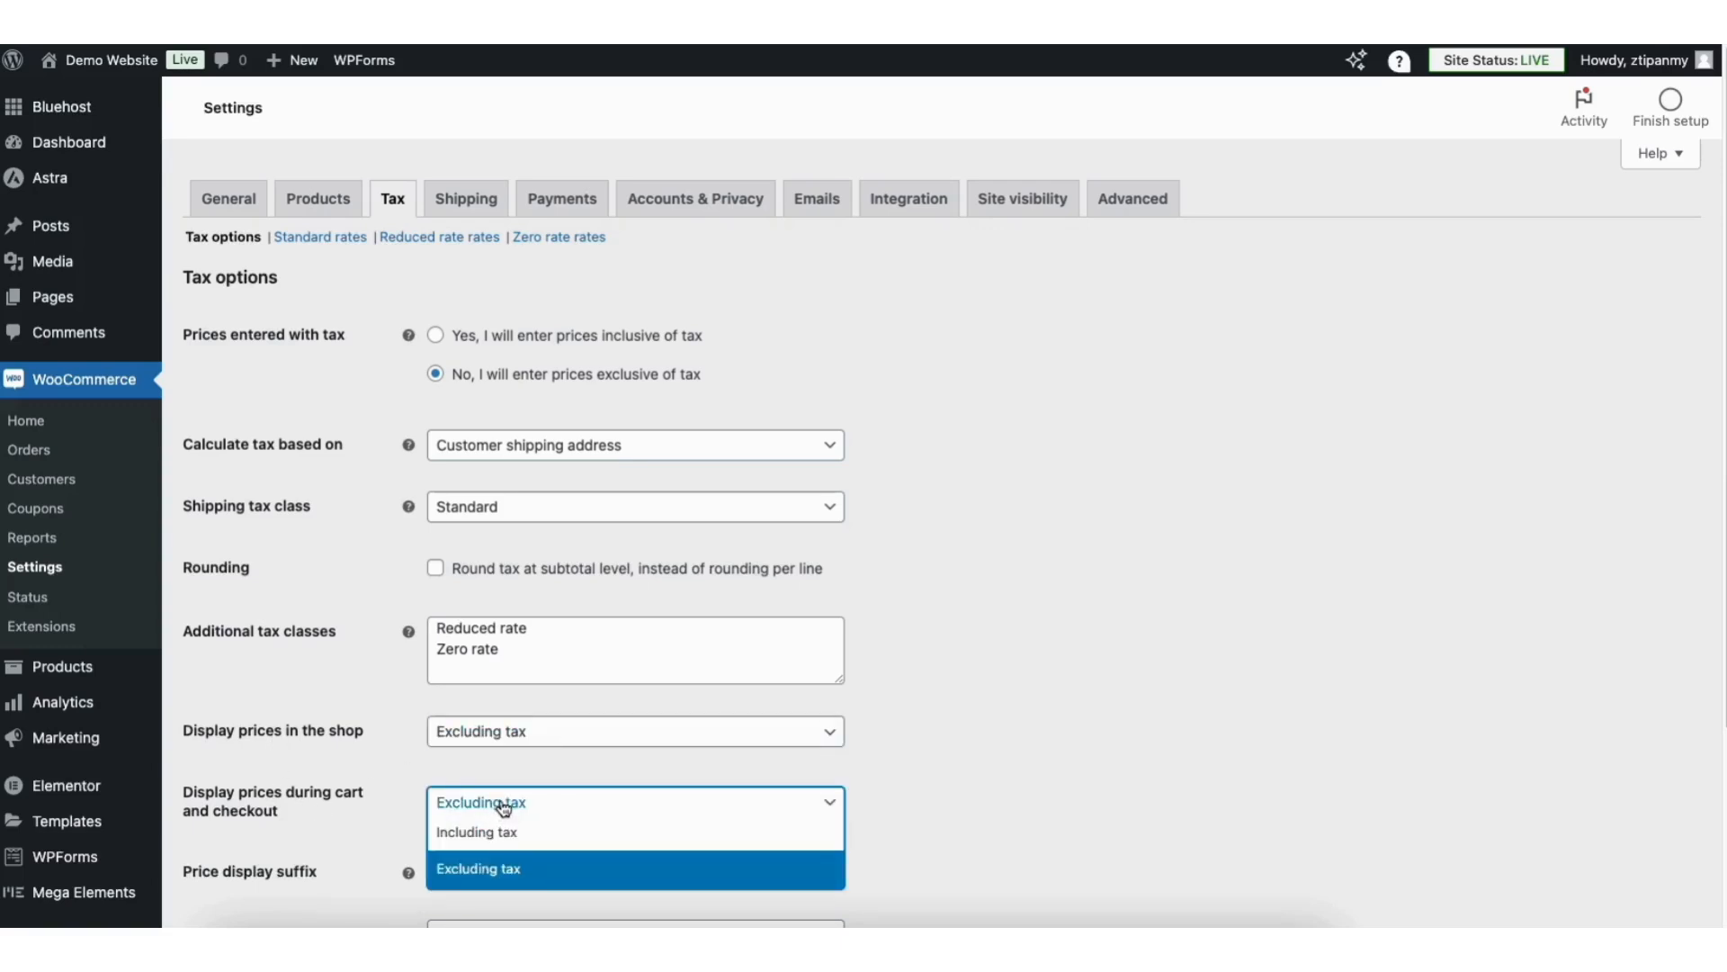
click(501, 811)
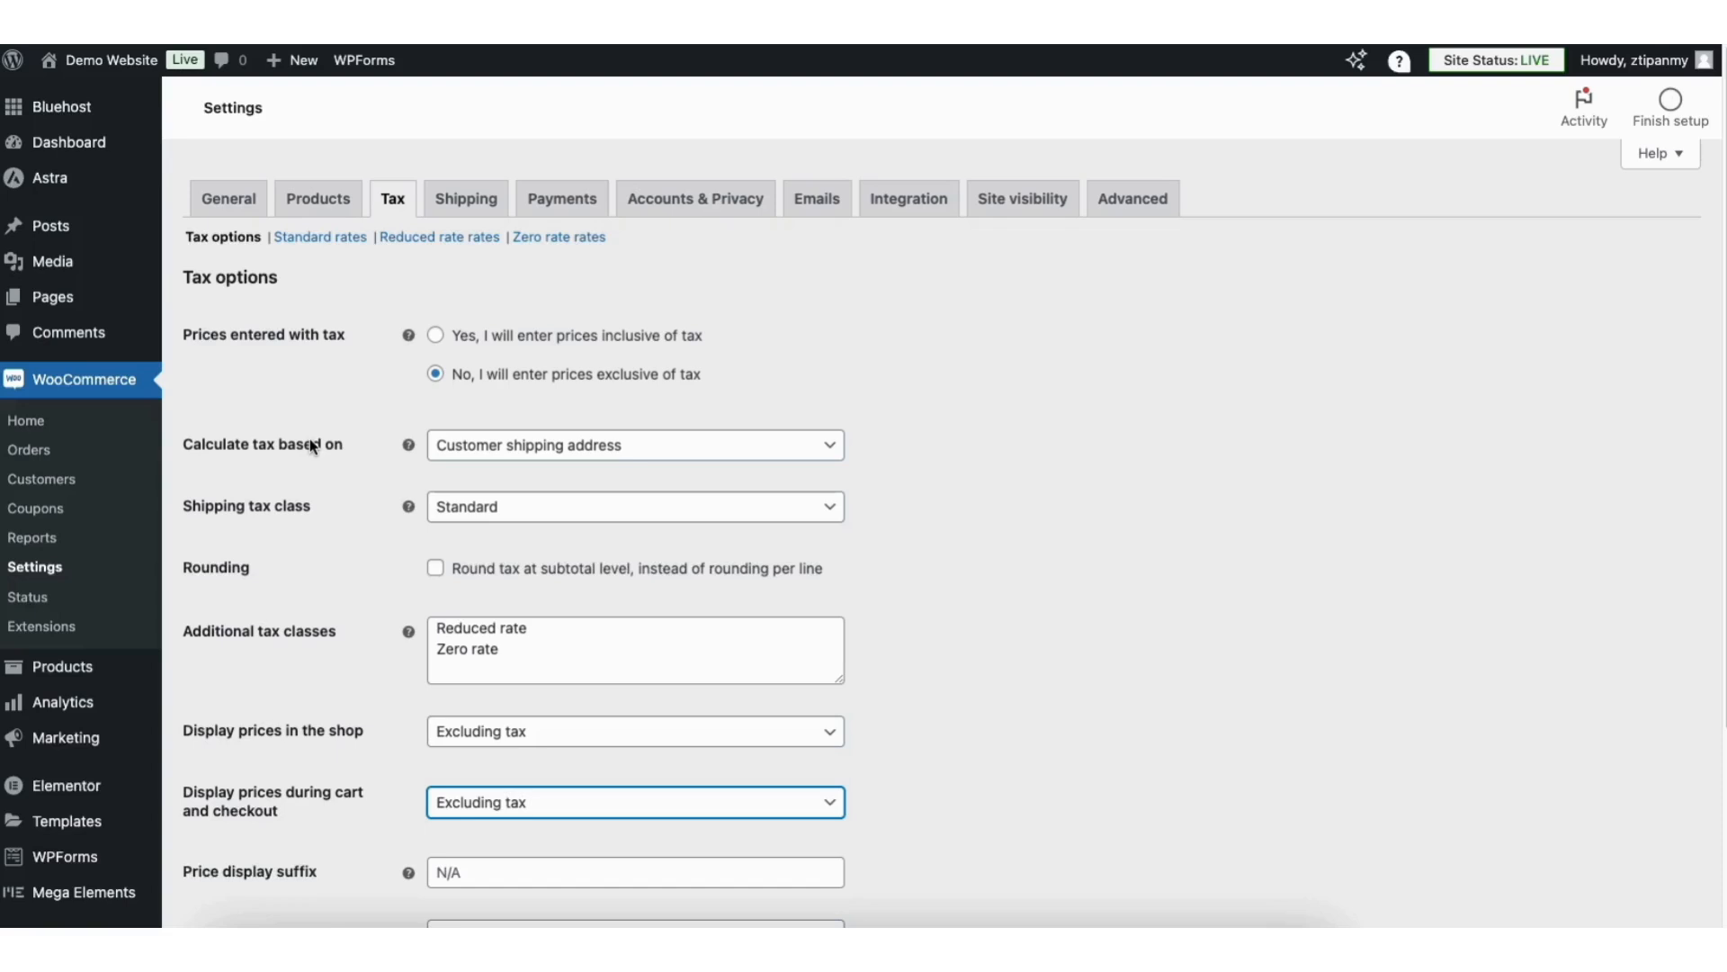
- Choose the customer shipping address as the basis for calculating tax
click(527, 448)
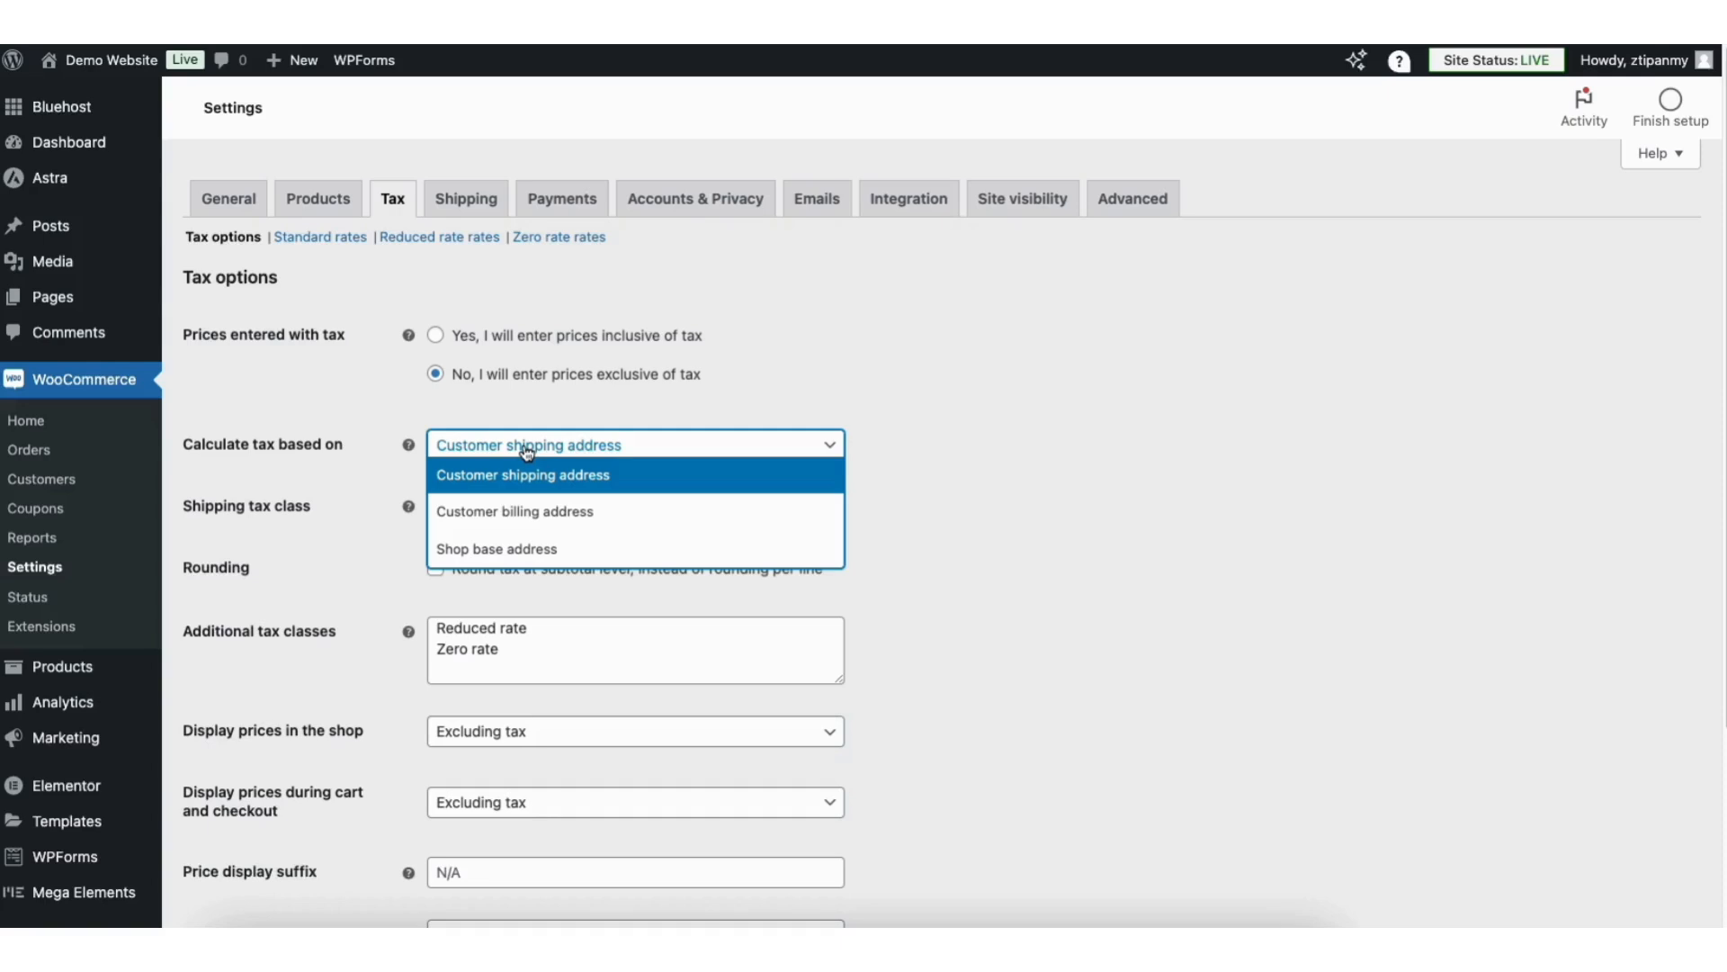
click(518, 475)
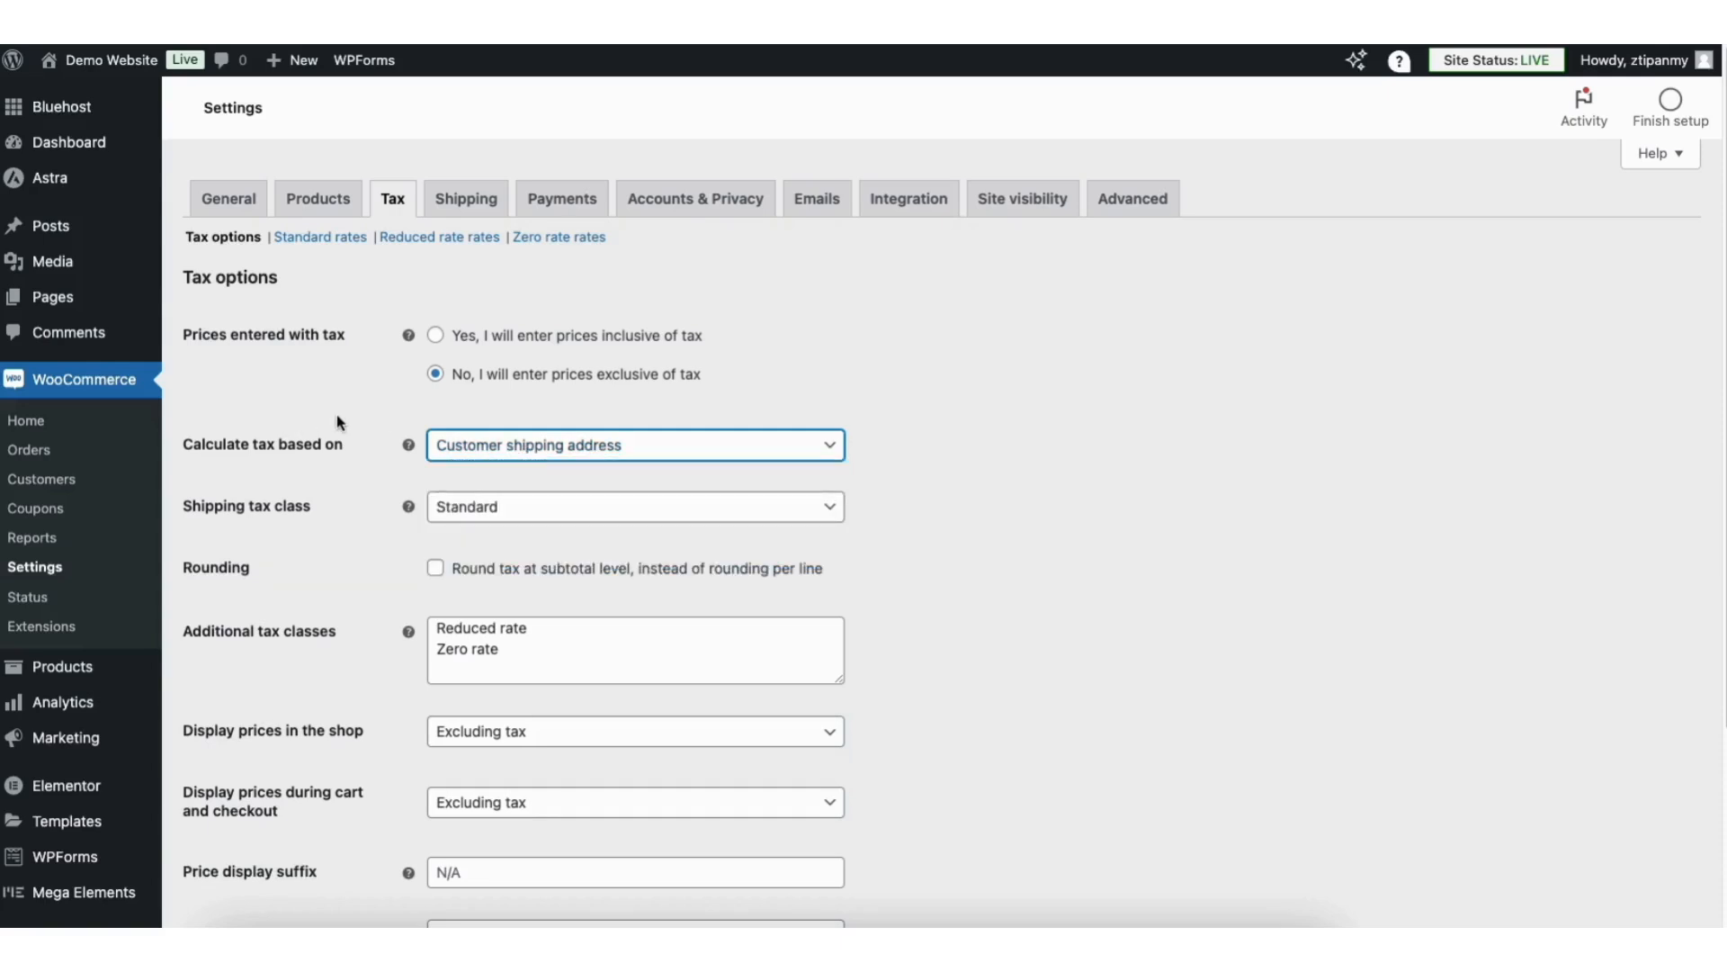
click(339, 422)
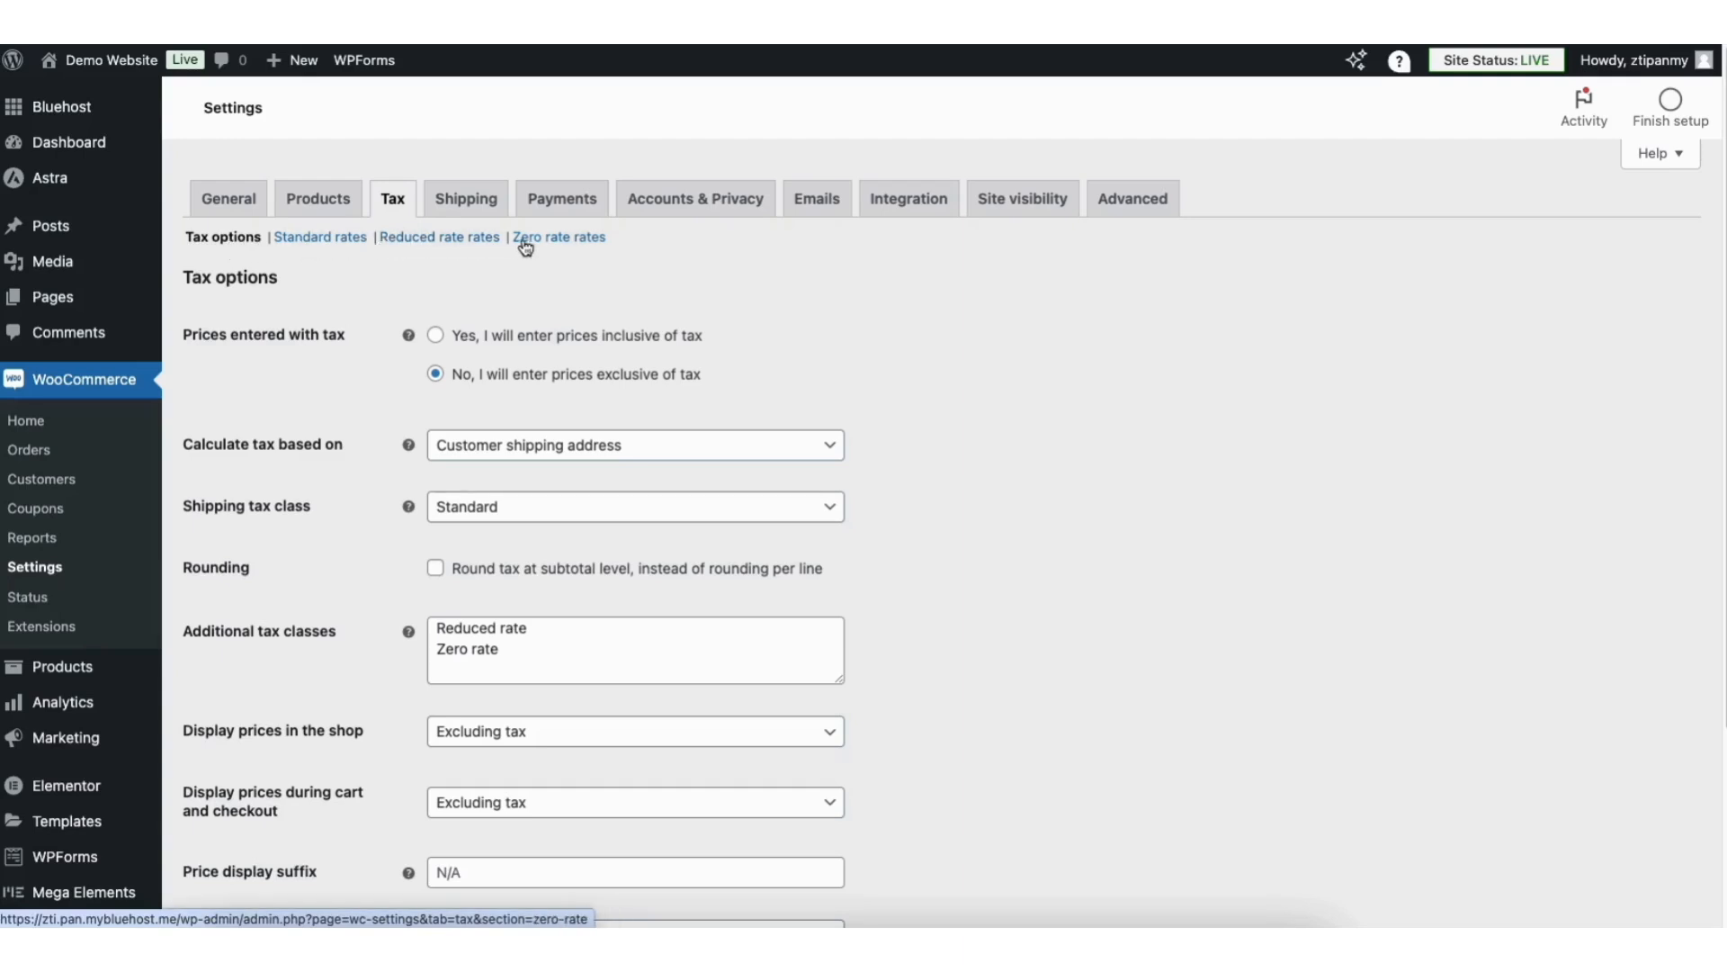
- Add a row to the standard tax rates with country code US and state code GA
click(349, 245)
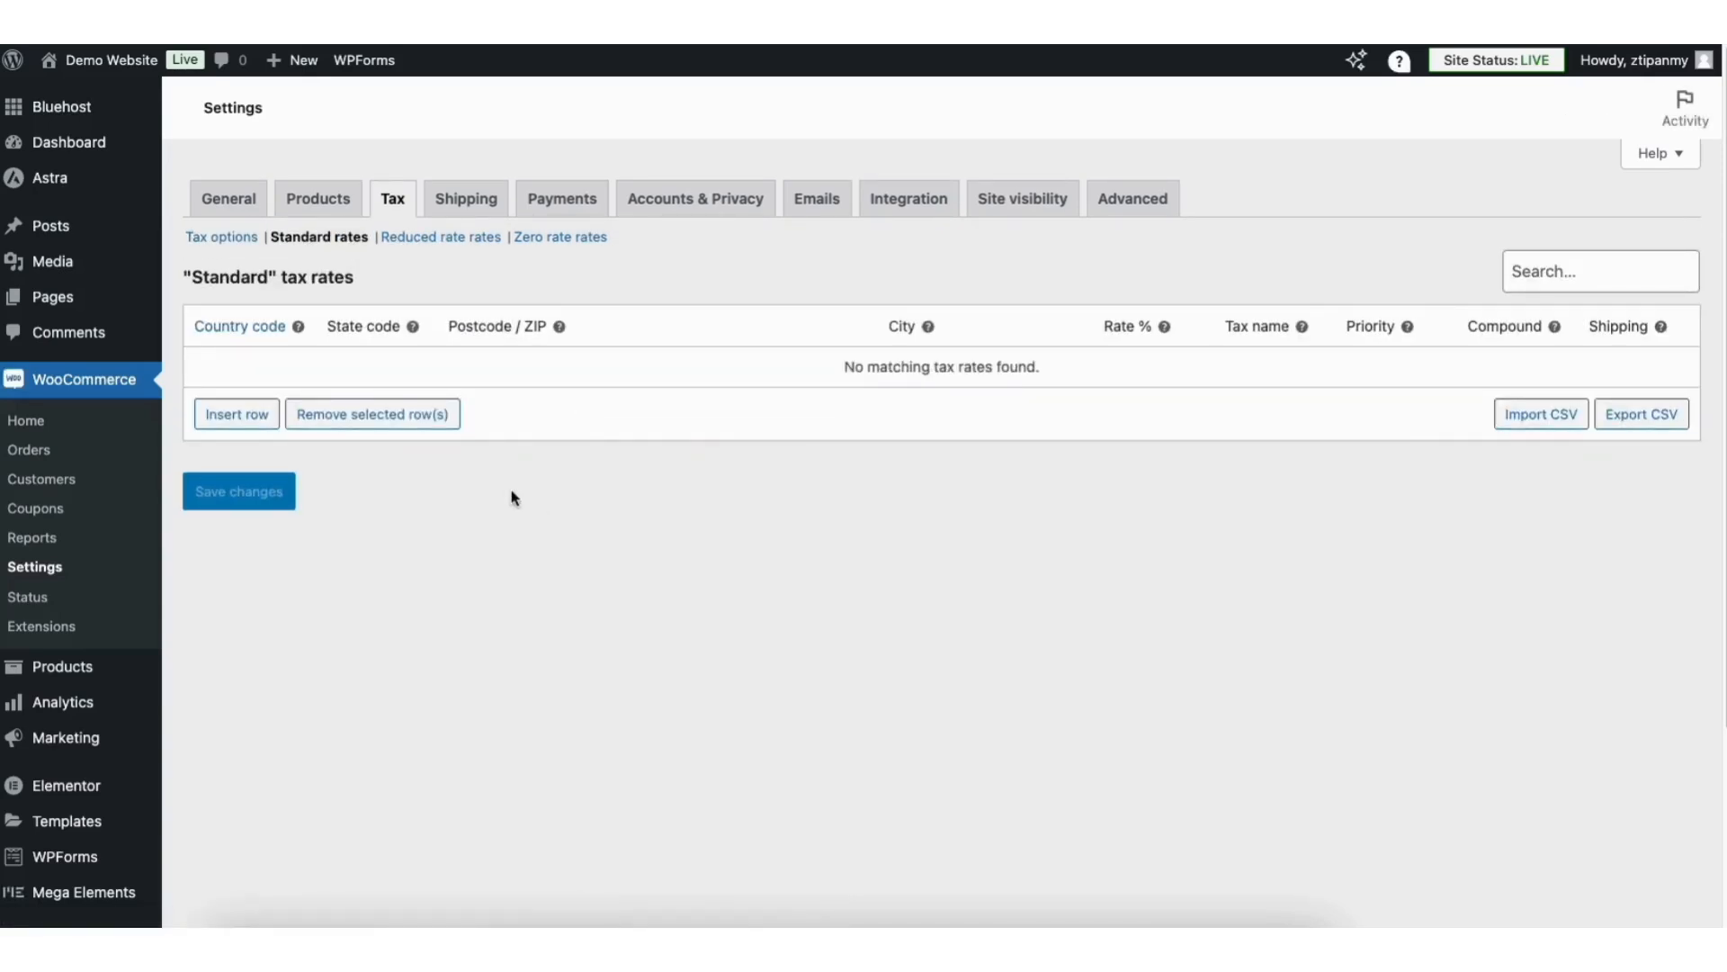
click(247, 415)
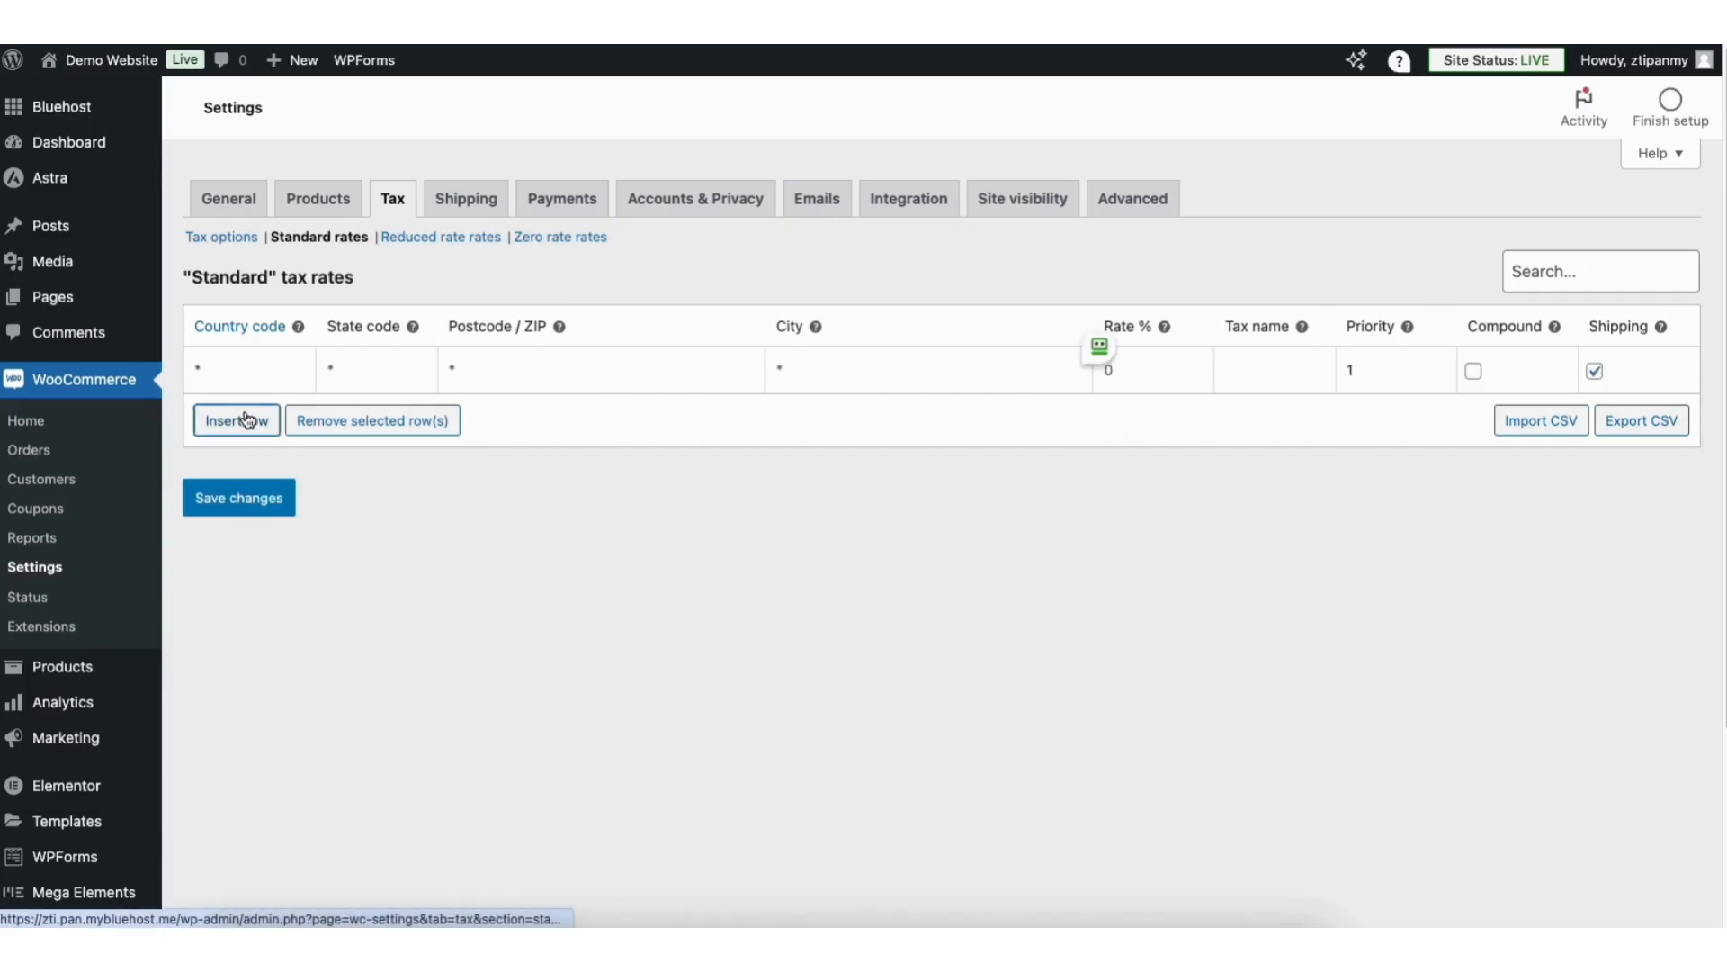
click(227, 365)
text(US)
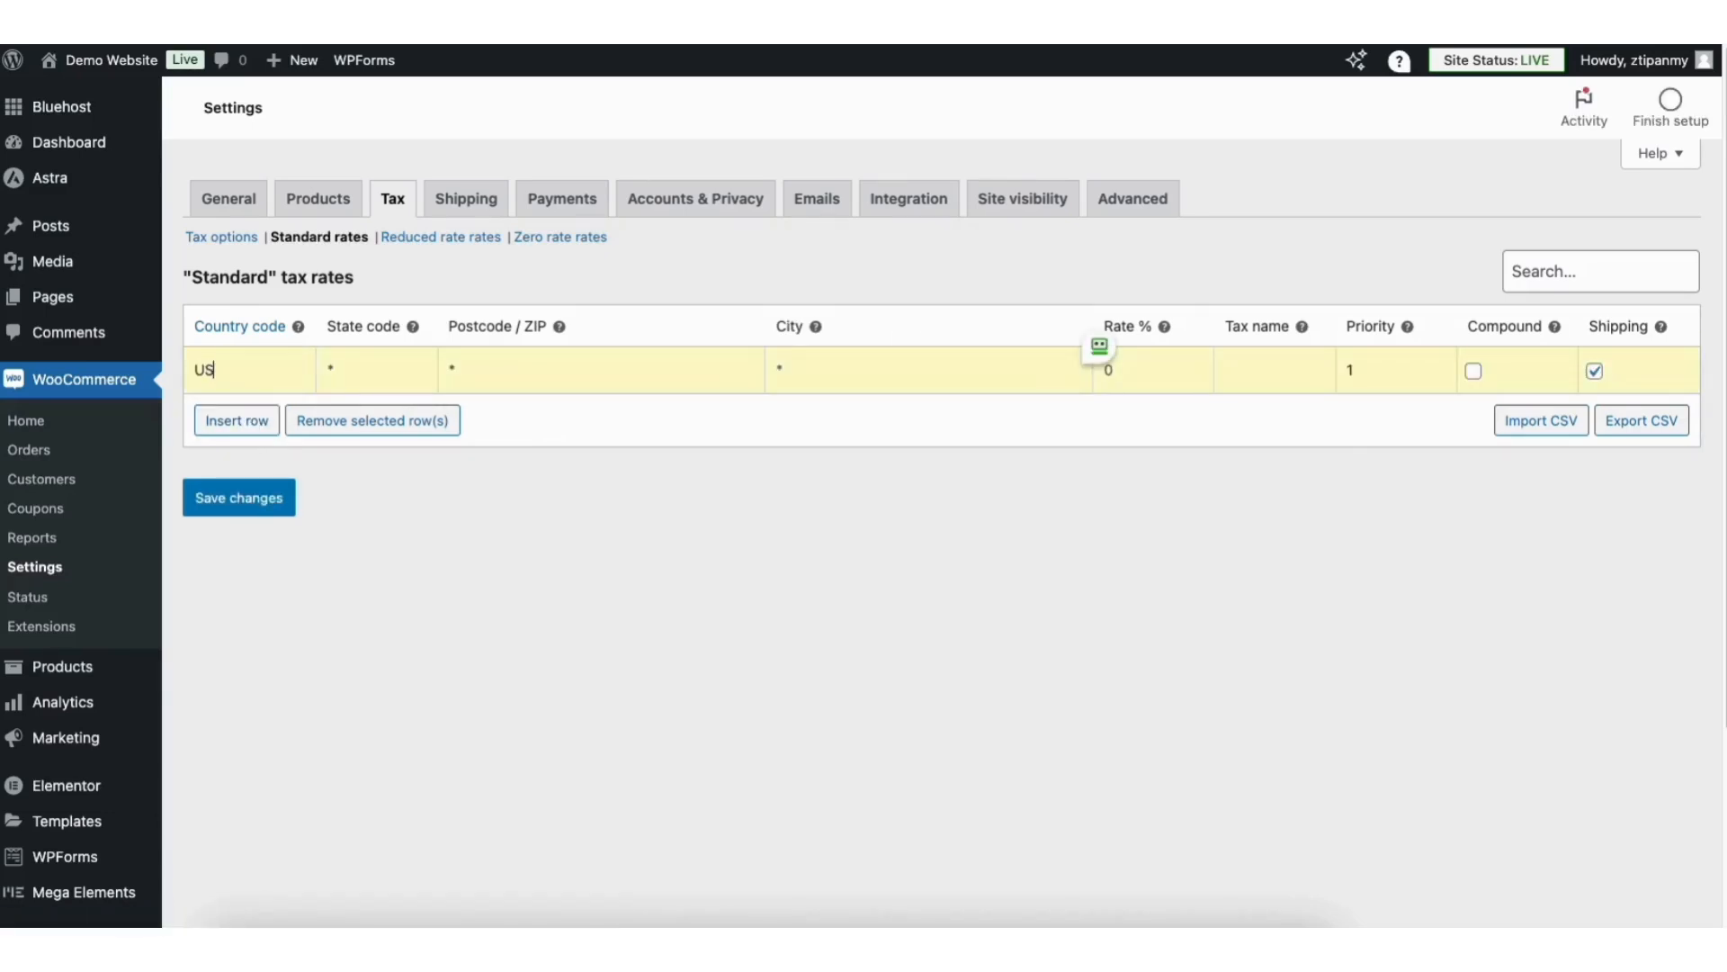
click(220, 583)
text(GA)
- Fill in the new tax rate's postcode 30305, city Atlanta and rate 8.9%
click(510, 366)
text(30305)
click(832, 366)
text(Atlanta)
click(1148, 368)
text(8.9)
- Leave the tax rate non-compound and applied to shipping, and save the standard tax rates
click(1477, 372)
click(1476, 372)
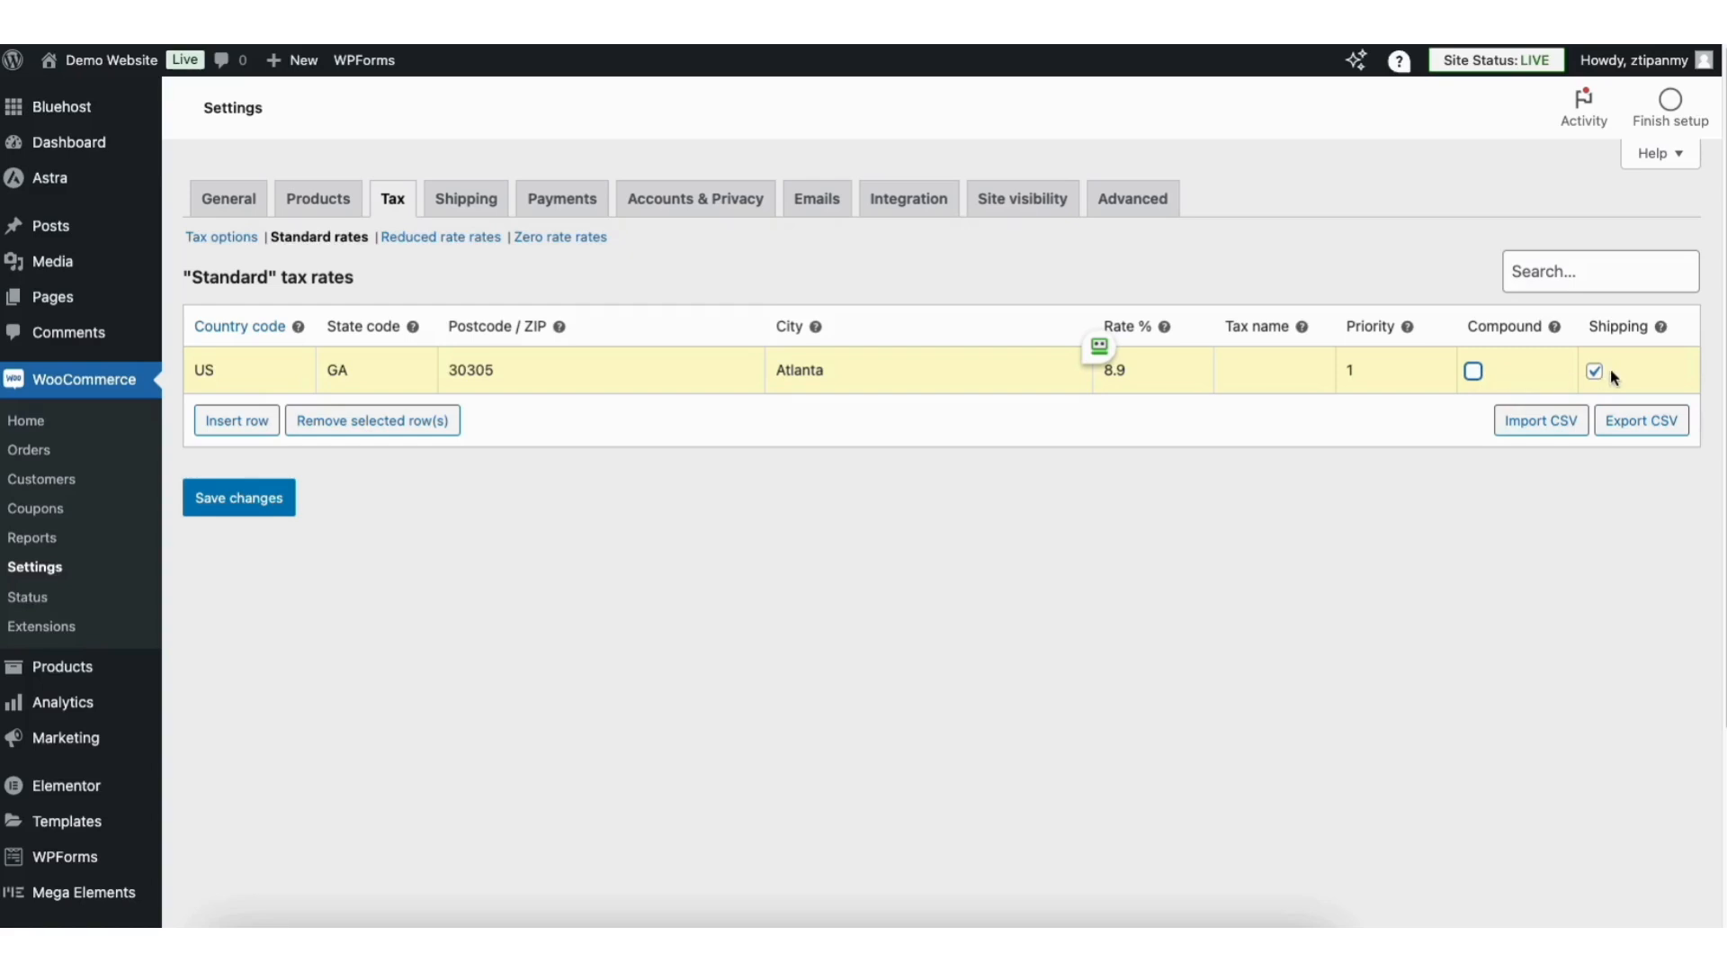
mouse_move(1662, 329)
click(246, 503)
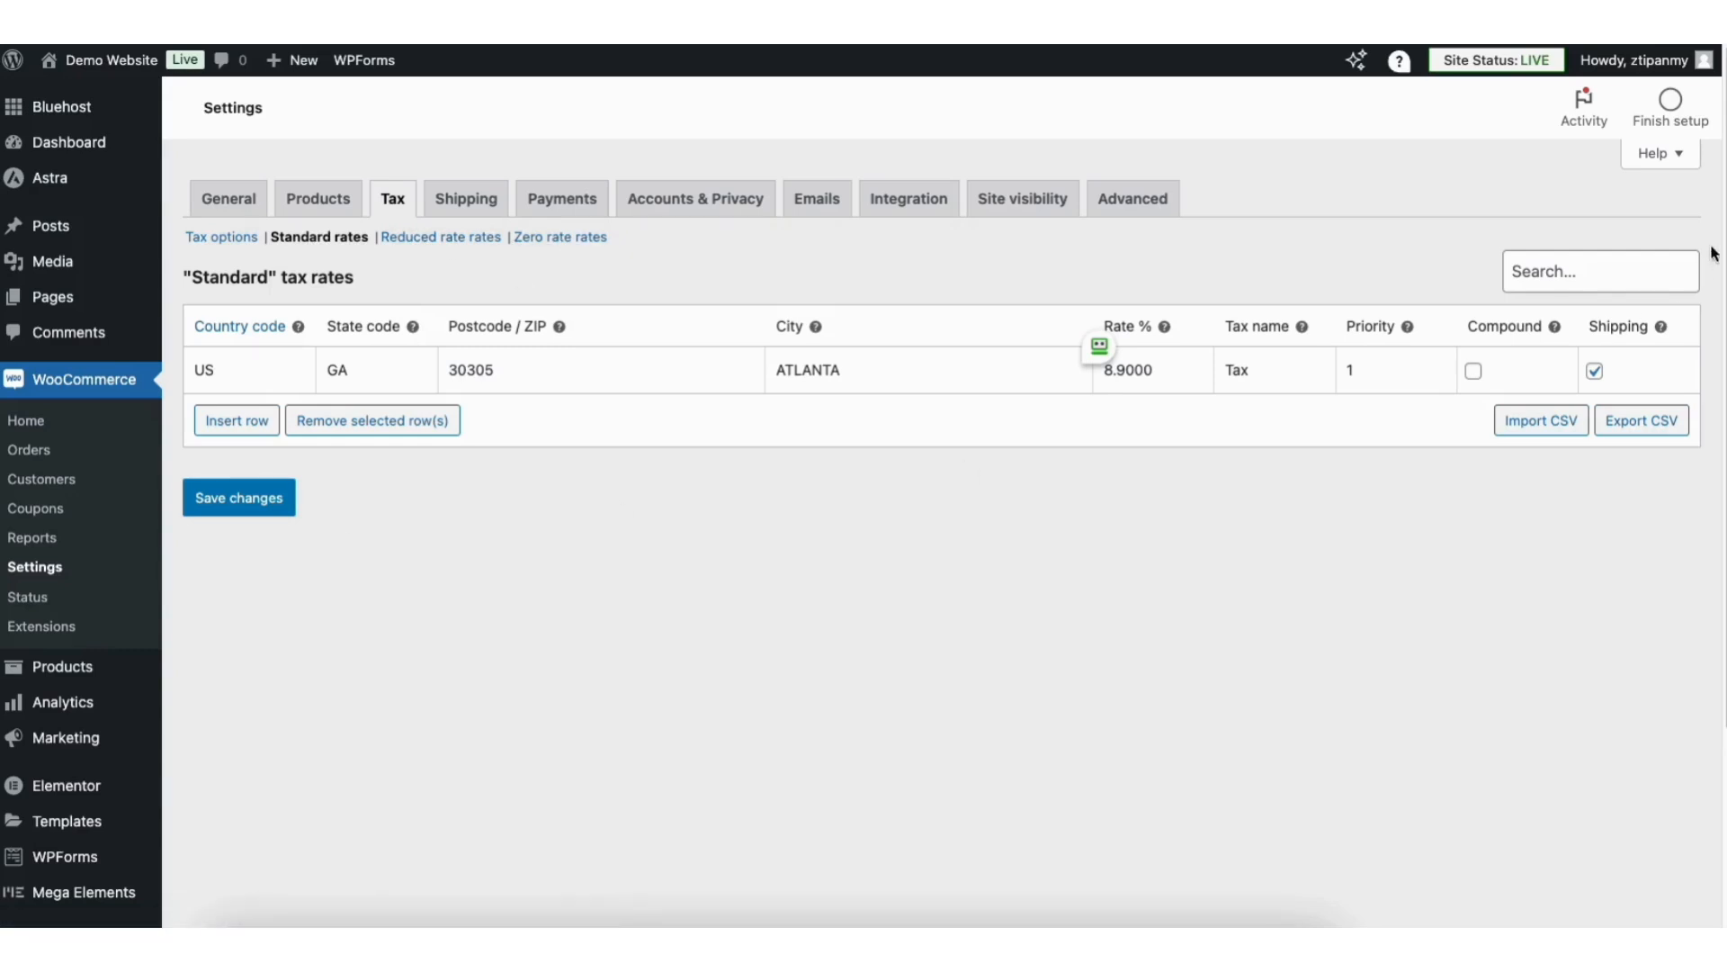
- Find, install and activate the WooCommerce Shipping & Tax plugin, and connect the site to WordPress.com with the prefilled account e-mail
scroll(864, 486, down, 3)
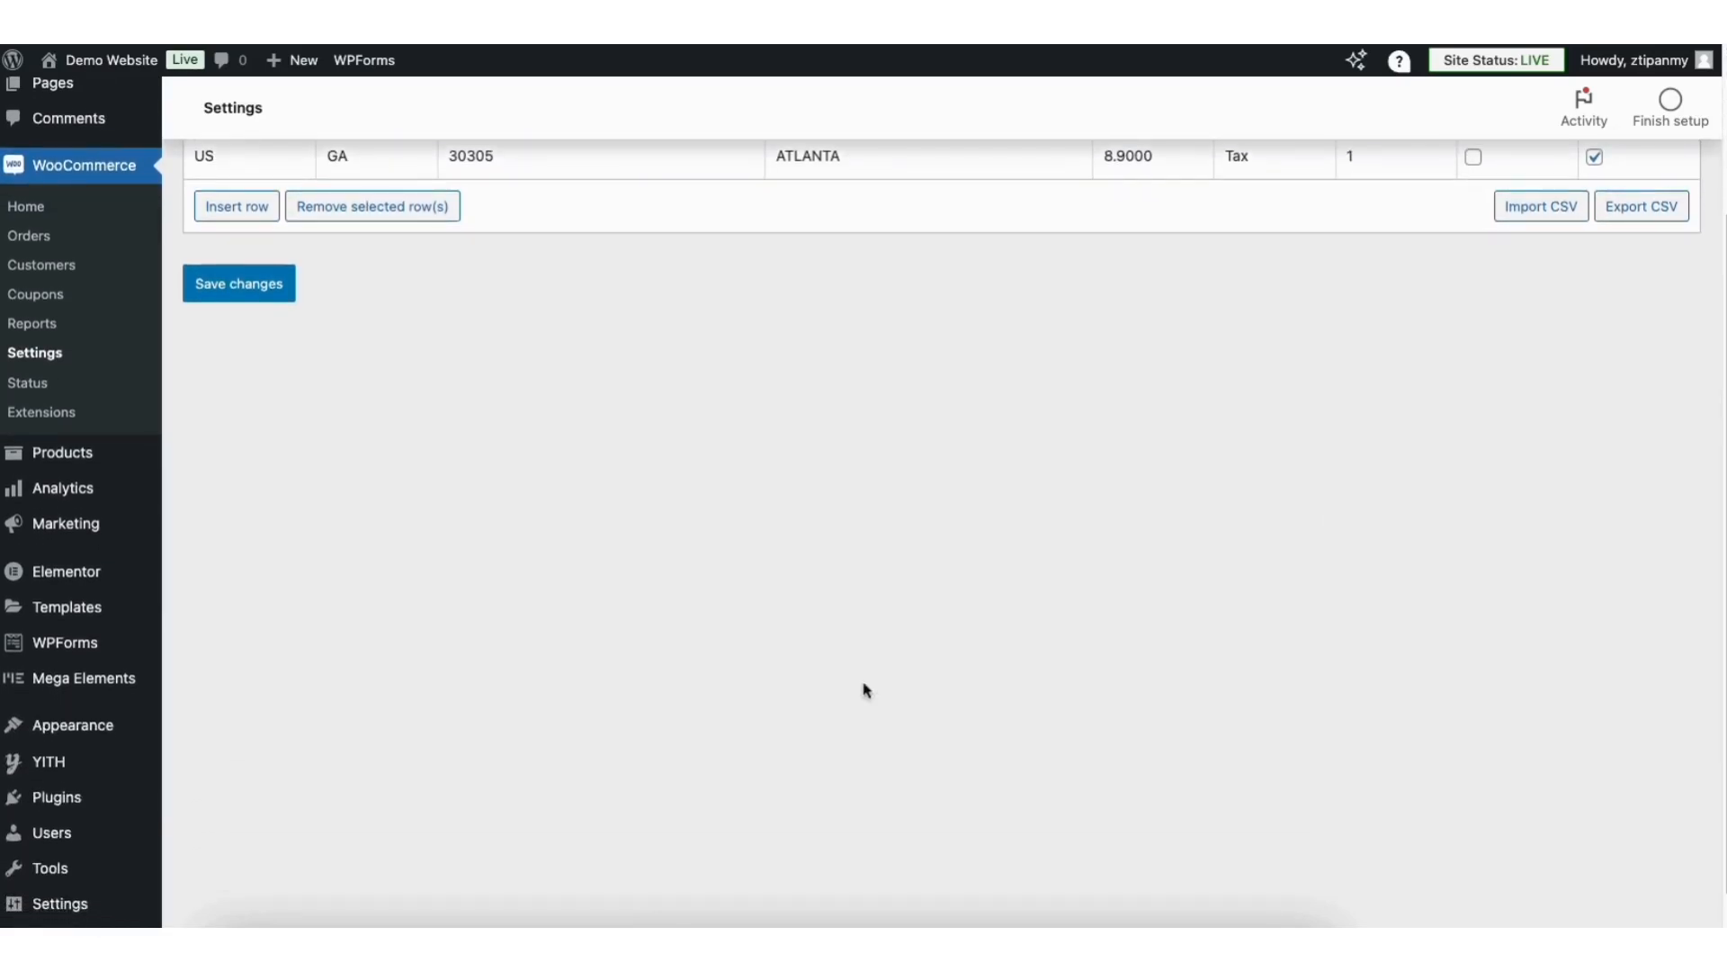
mouse_move(75, 804)
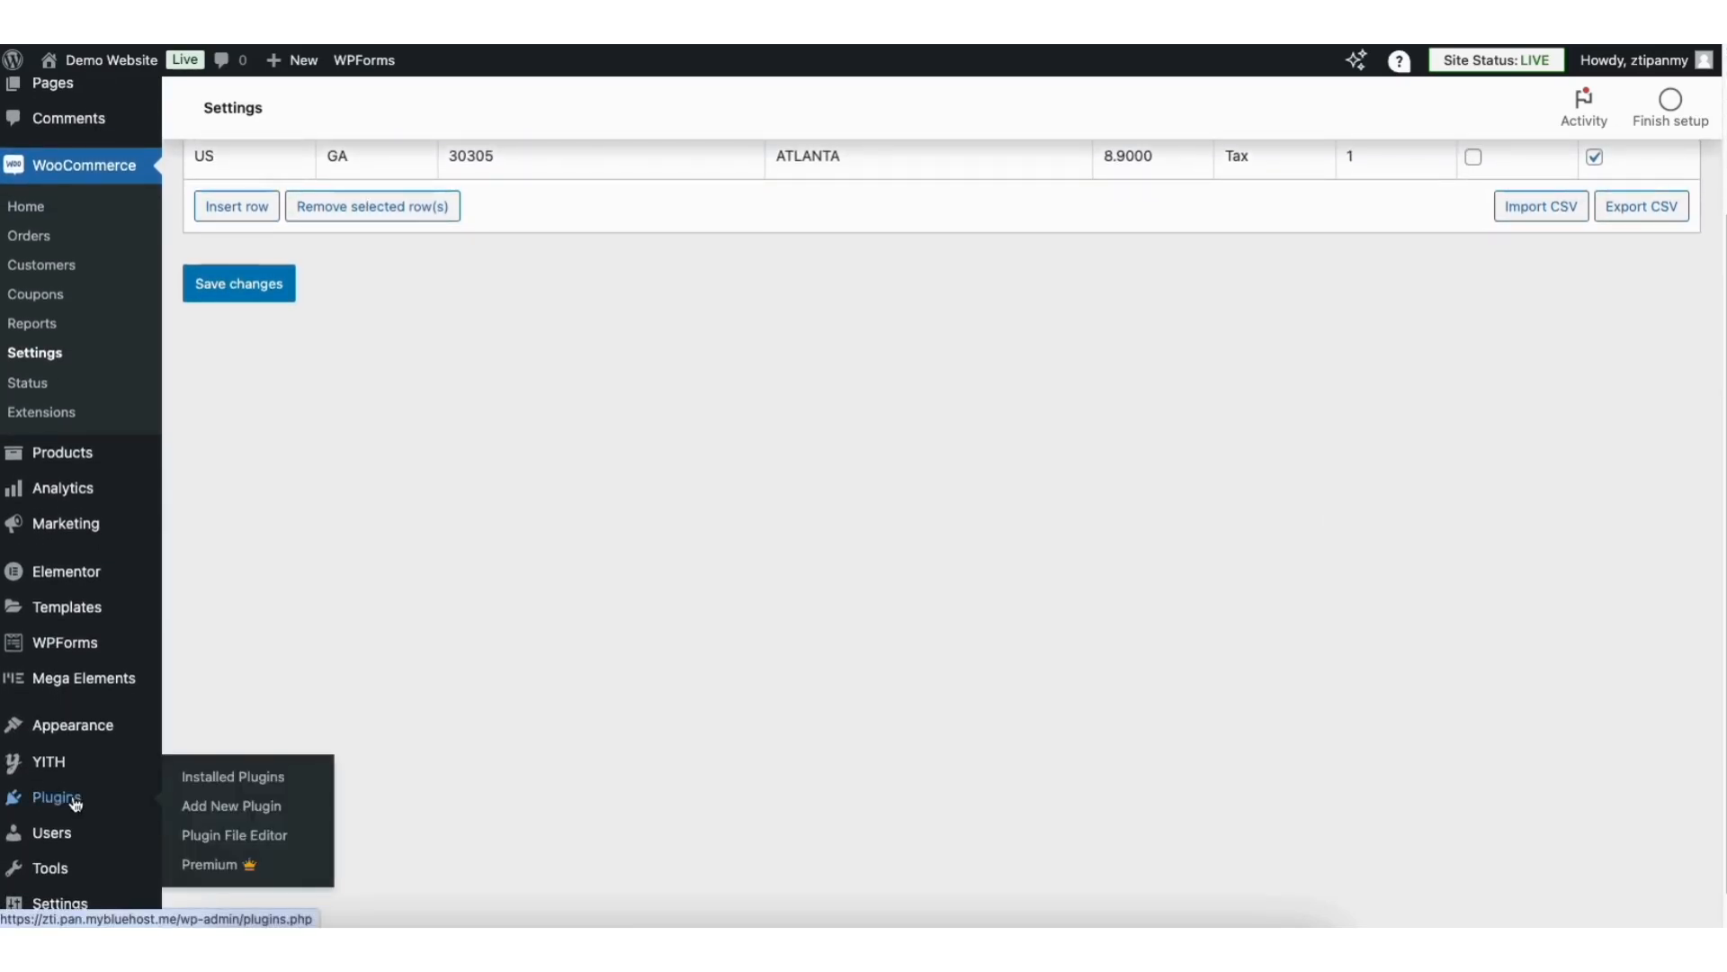
click(246, 809)
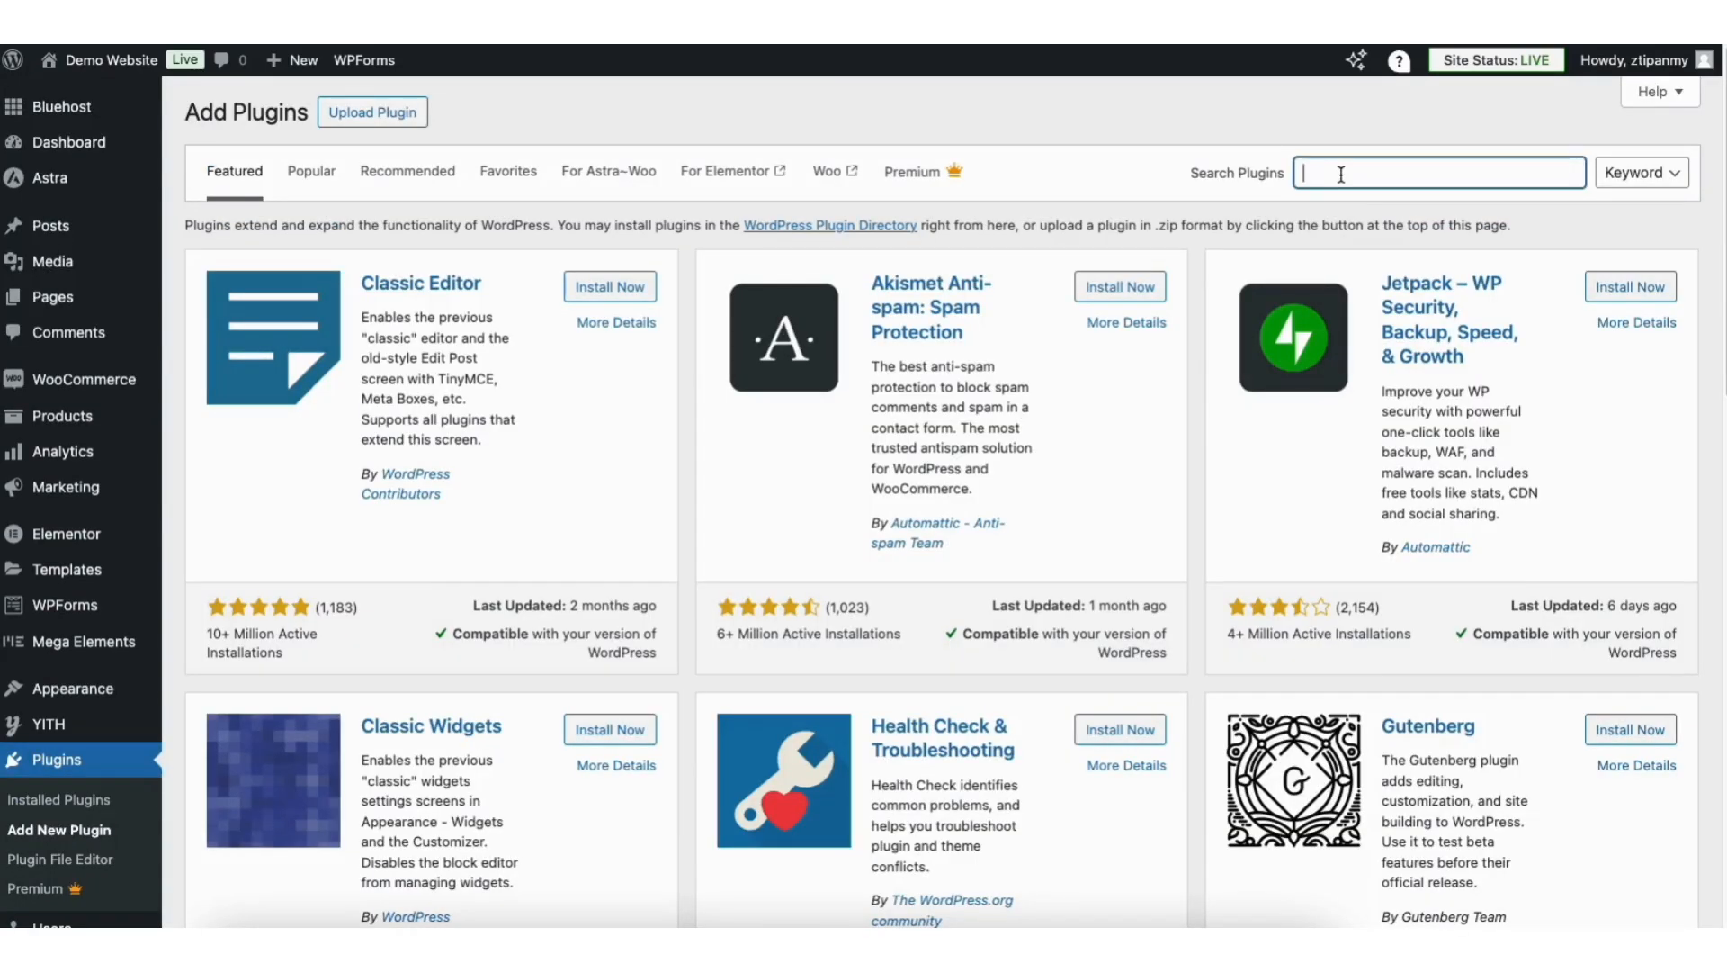
text(woocommerce tax)
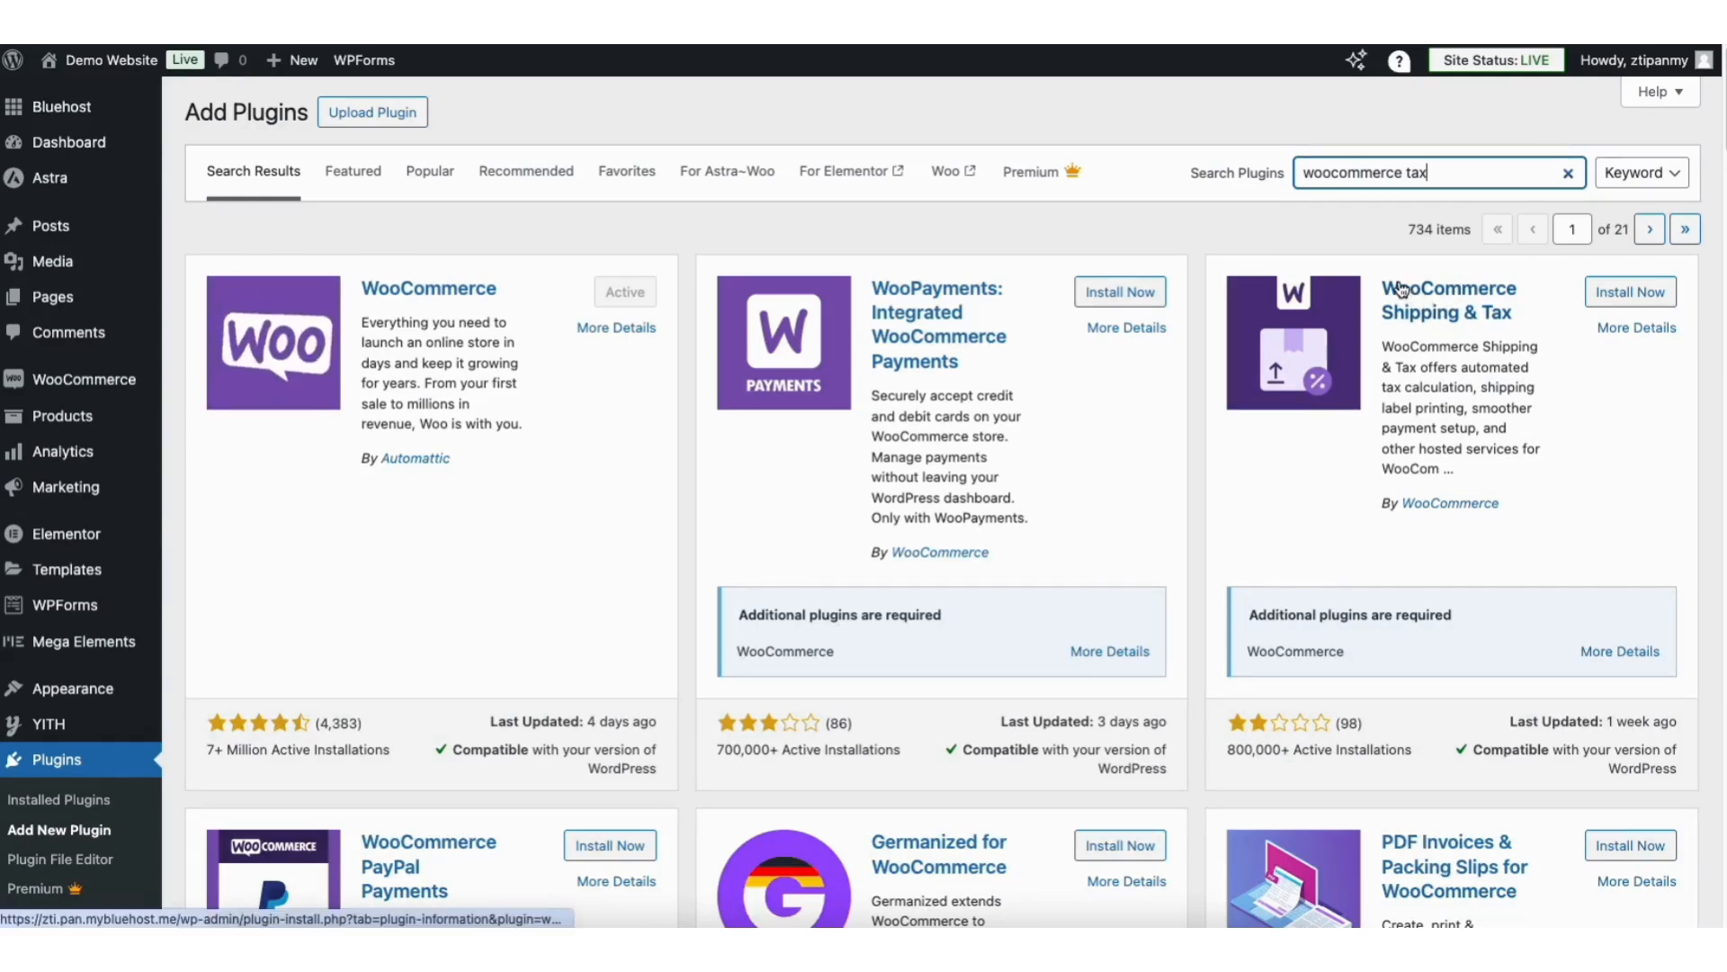
click(1602, 301)
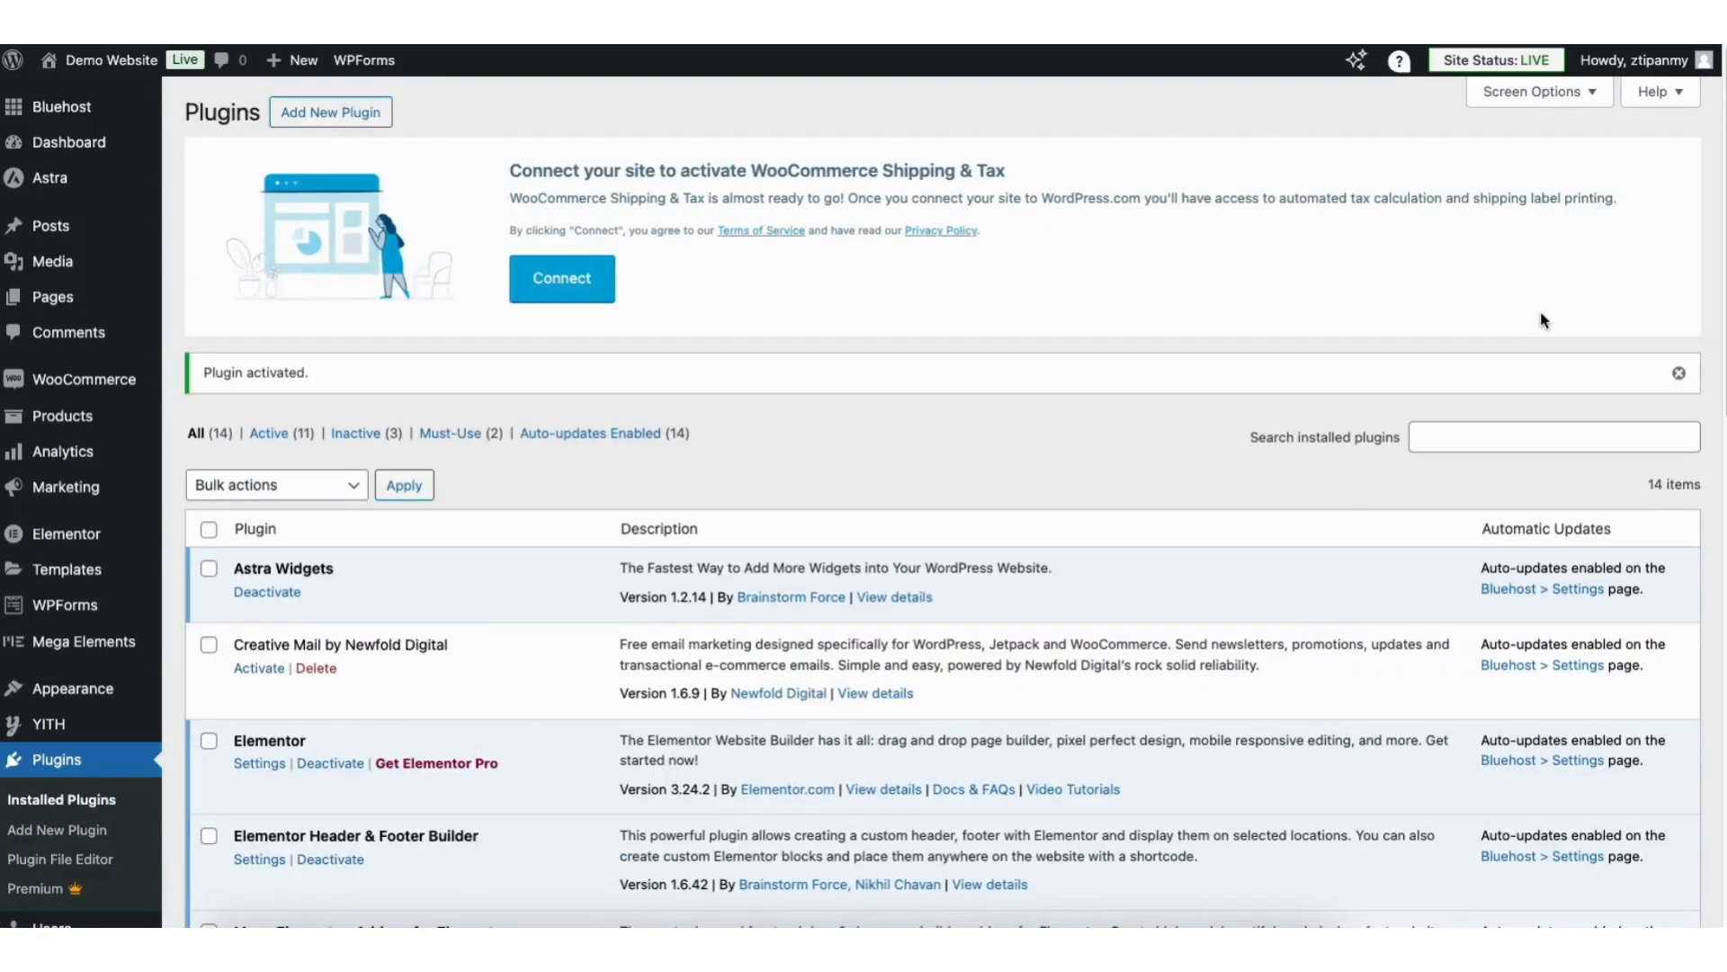
click(527, 286)
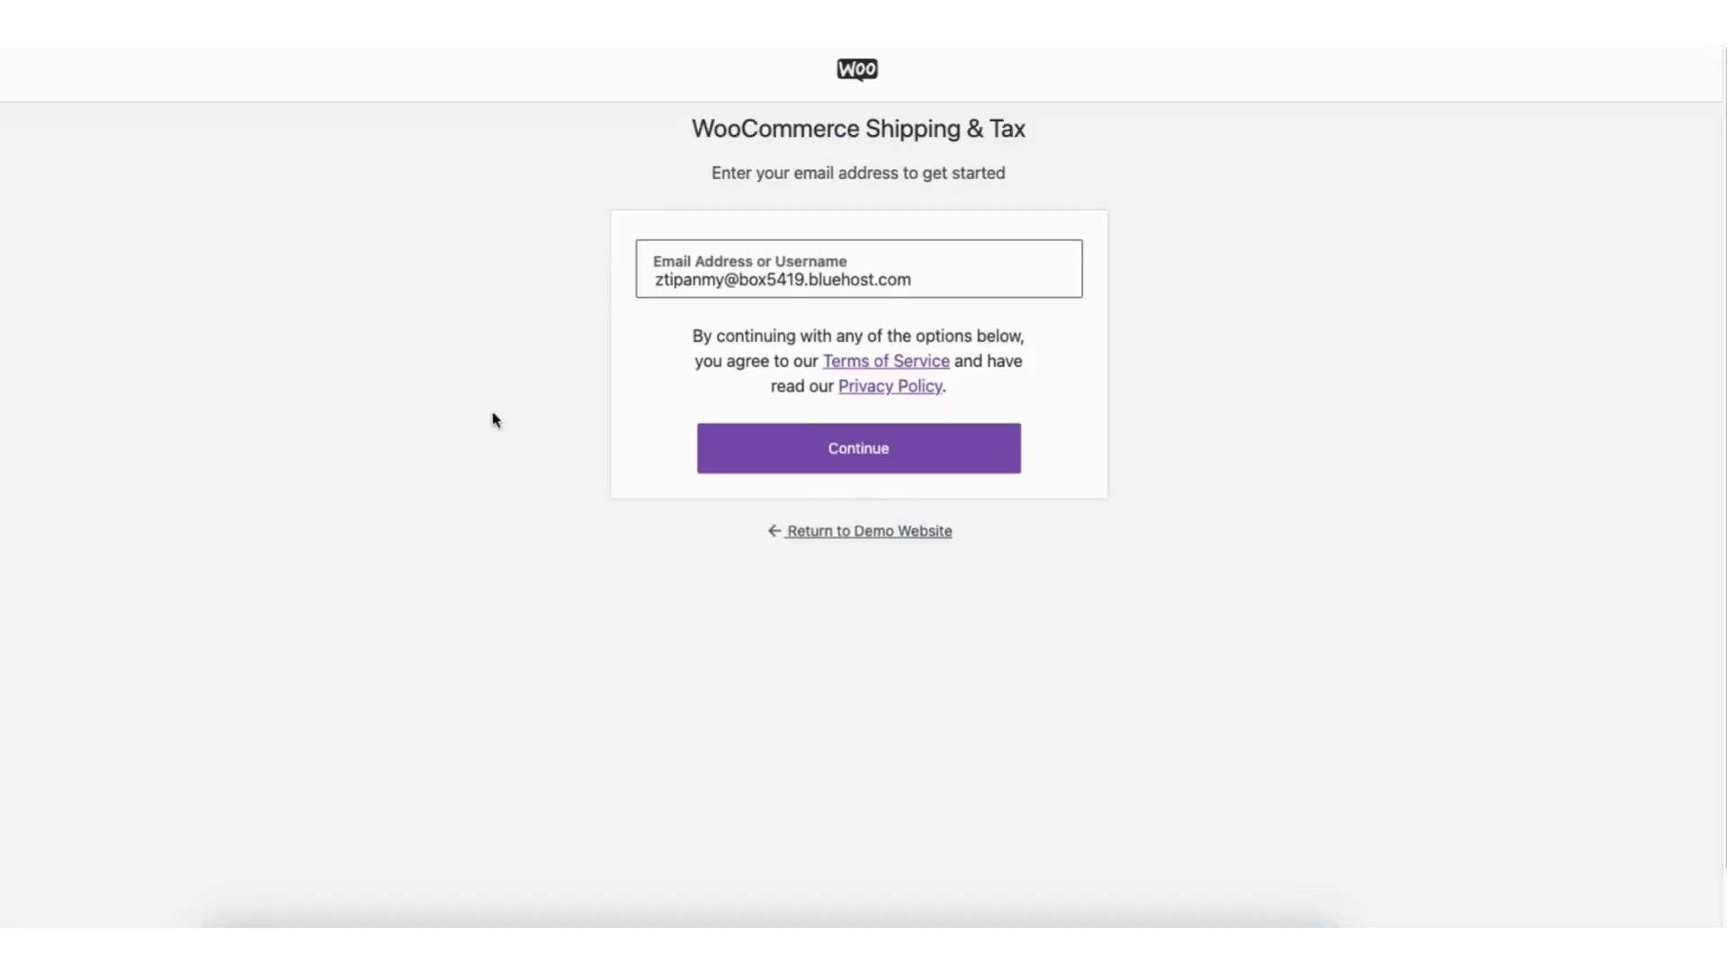
click(832, 450)
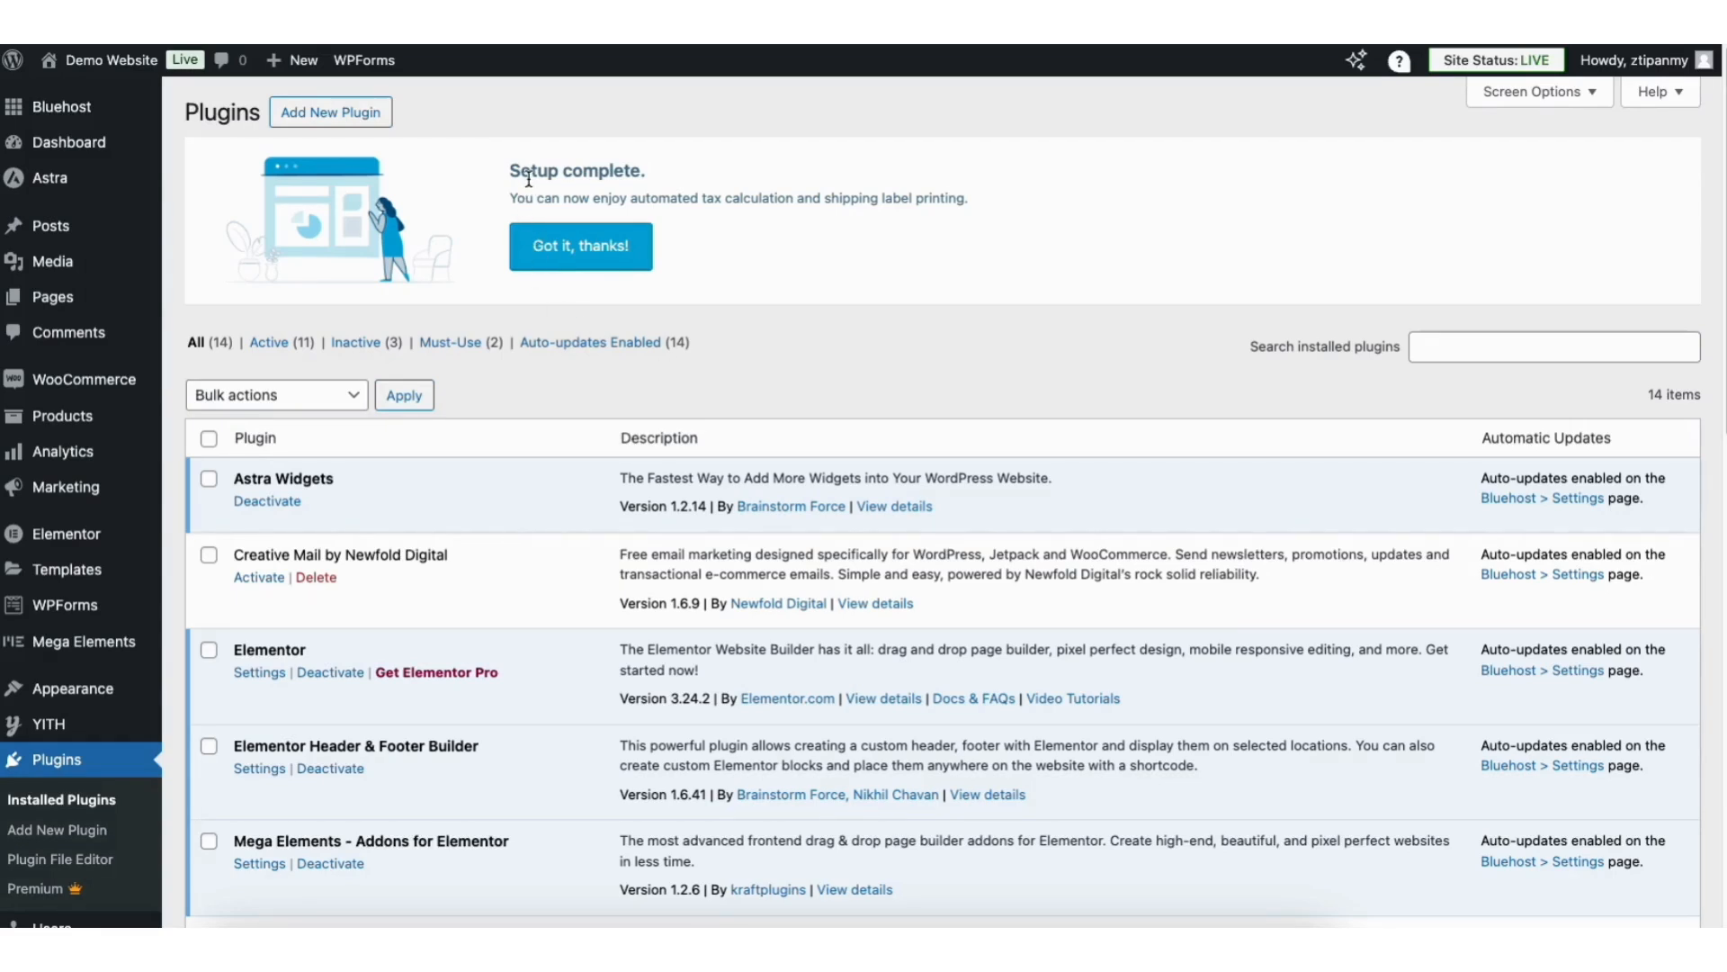
- Dismiss the plugin's setup notice in the WooCommerce tax settings, enable automated taxes and save the tax options
mouse_move(86, 380)
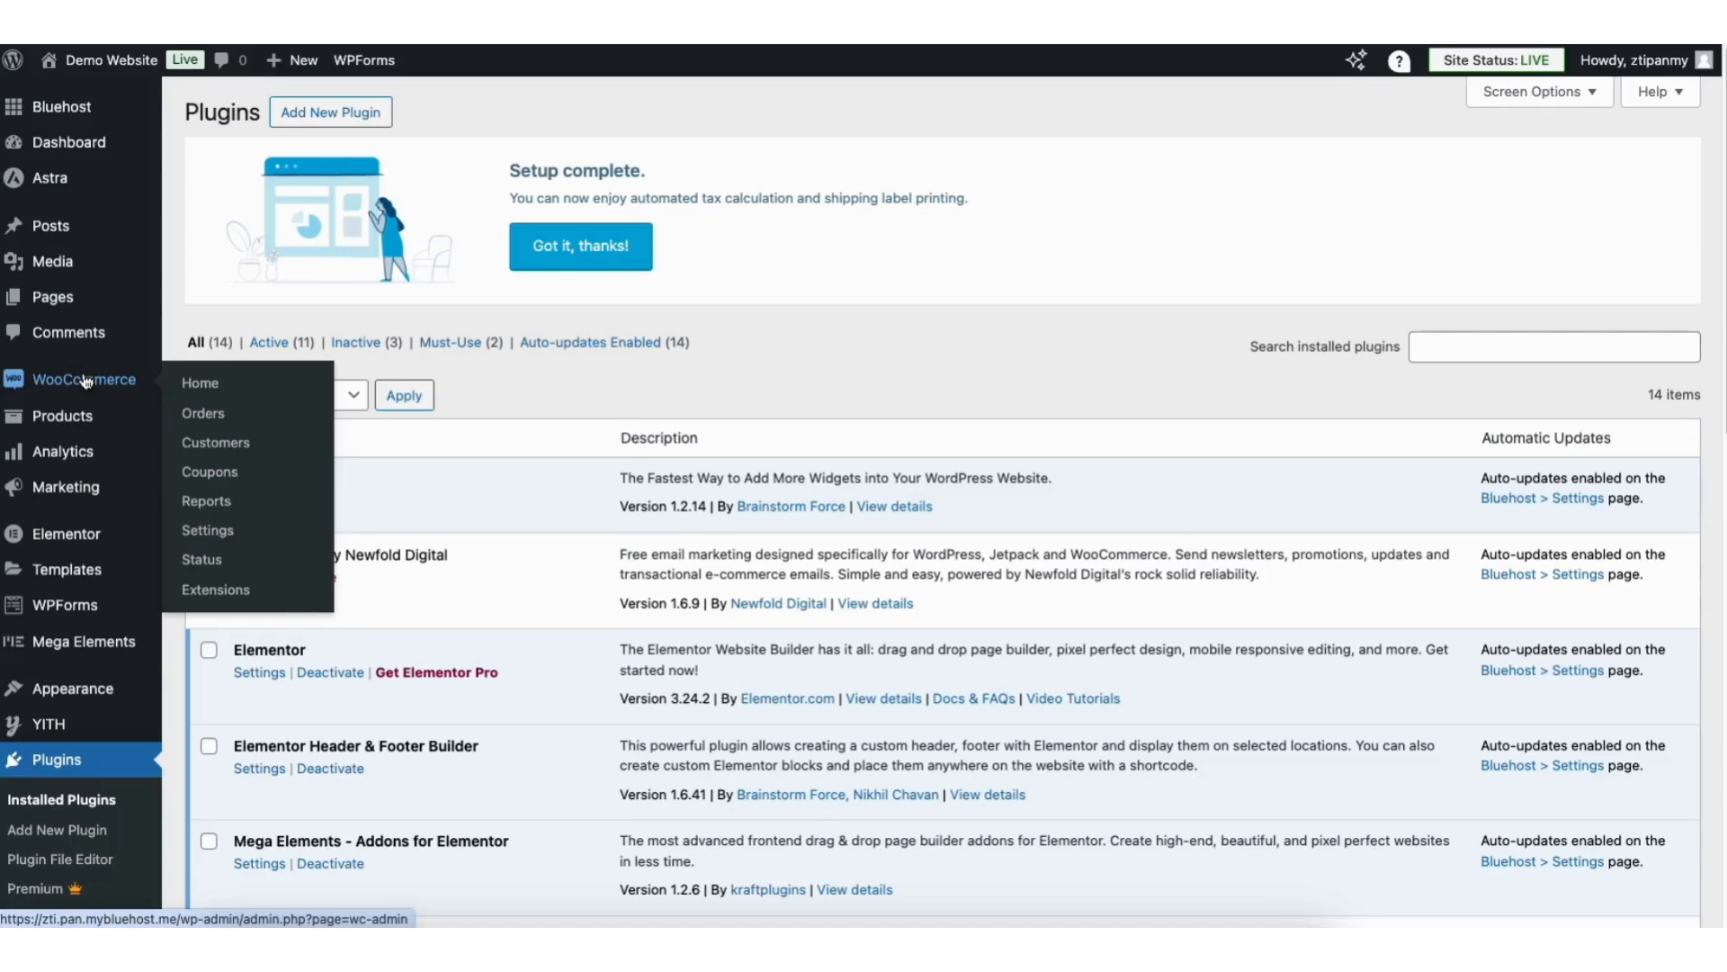
click(208, 531)
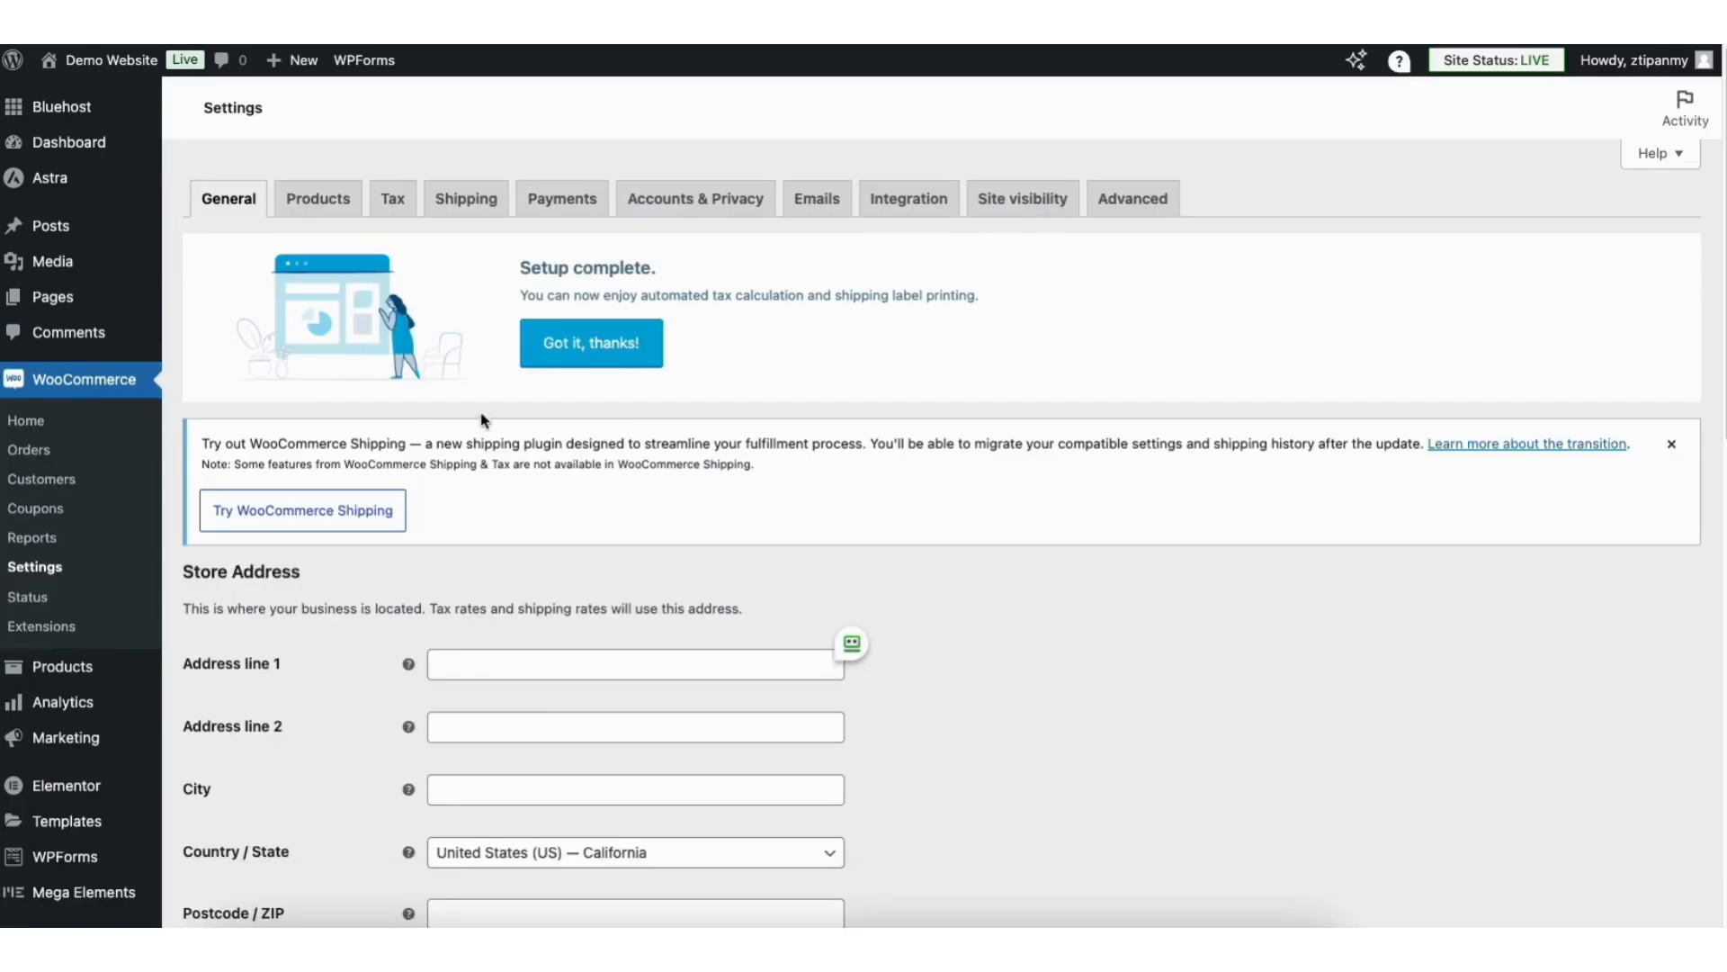
click(398, 206)
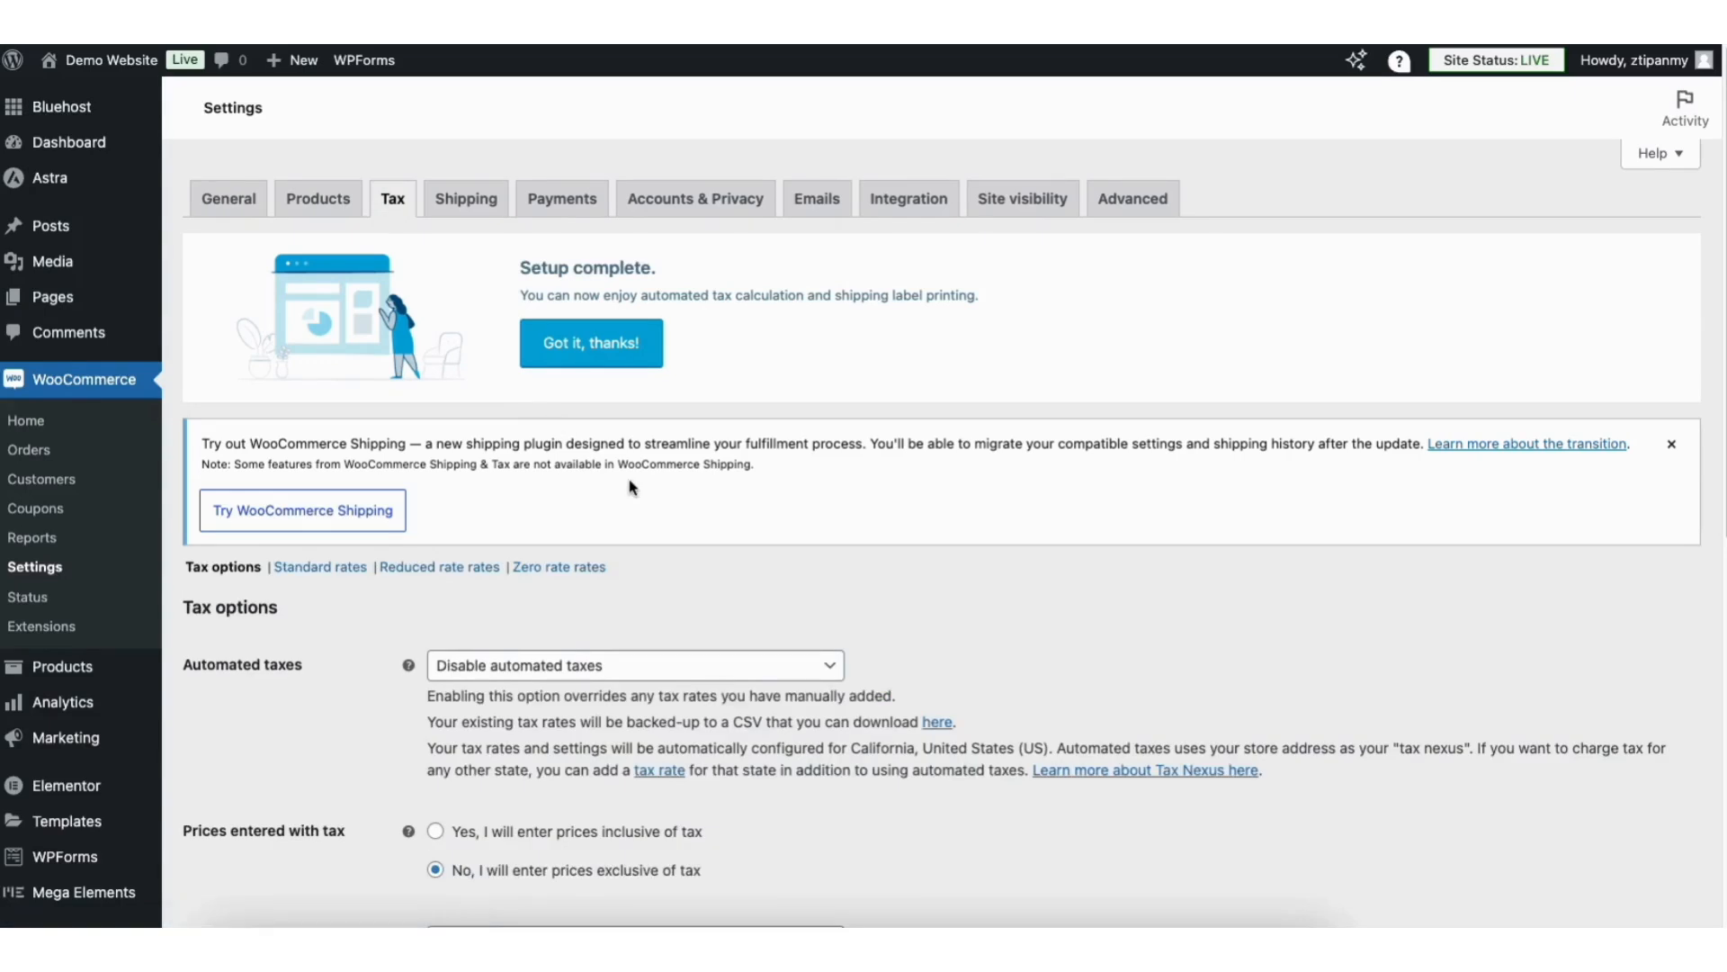
click(661, 333)
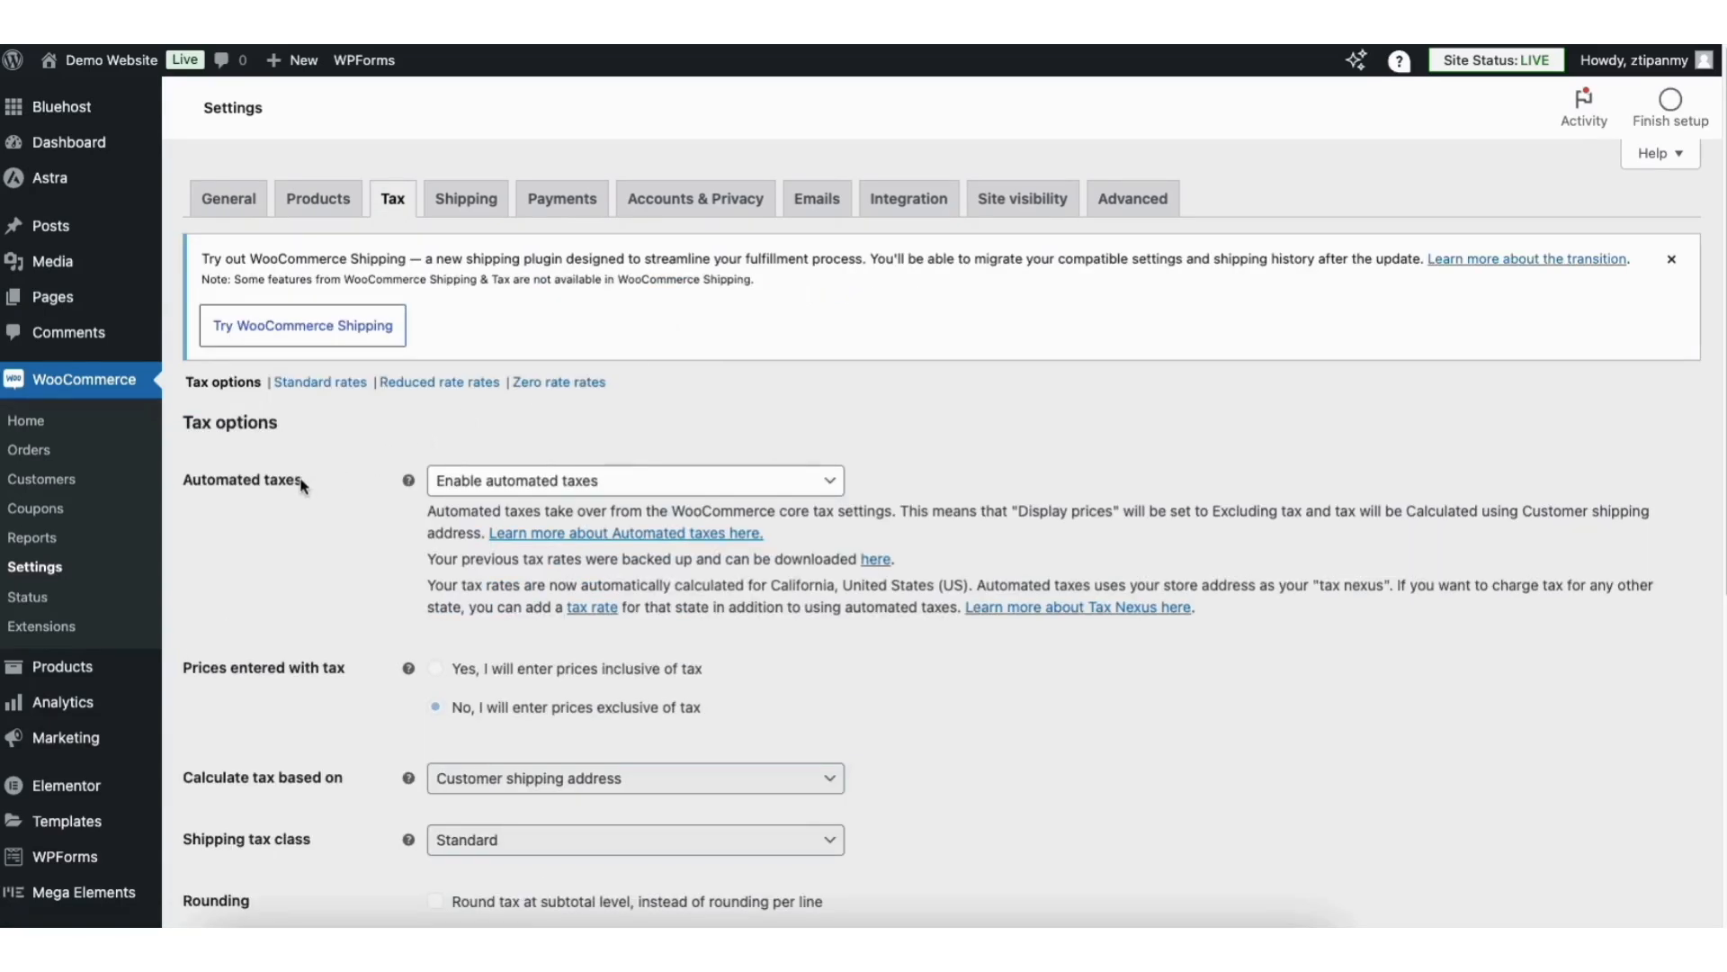
click(527, 481)
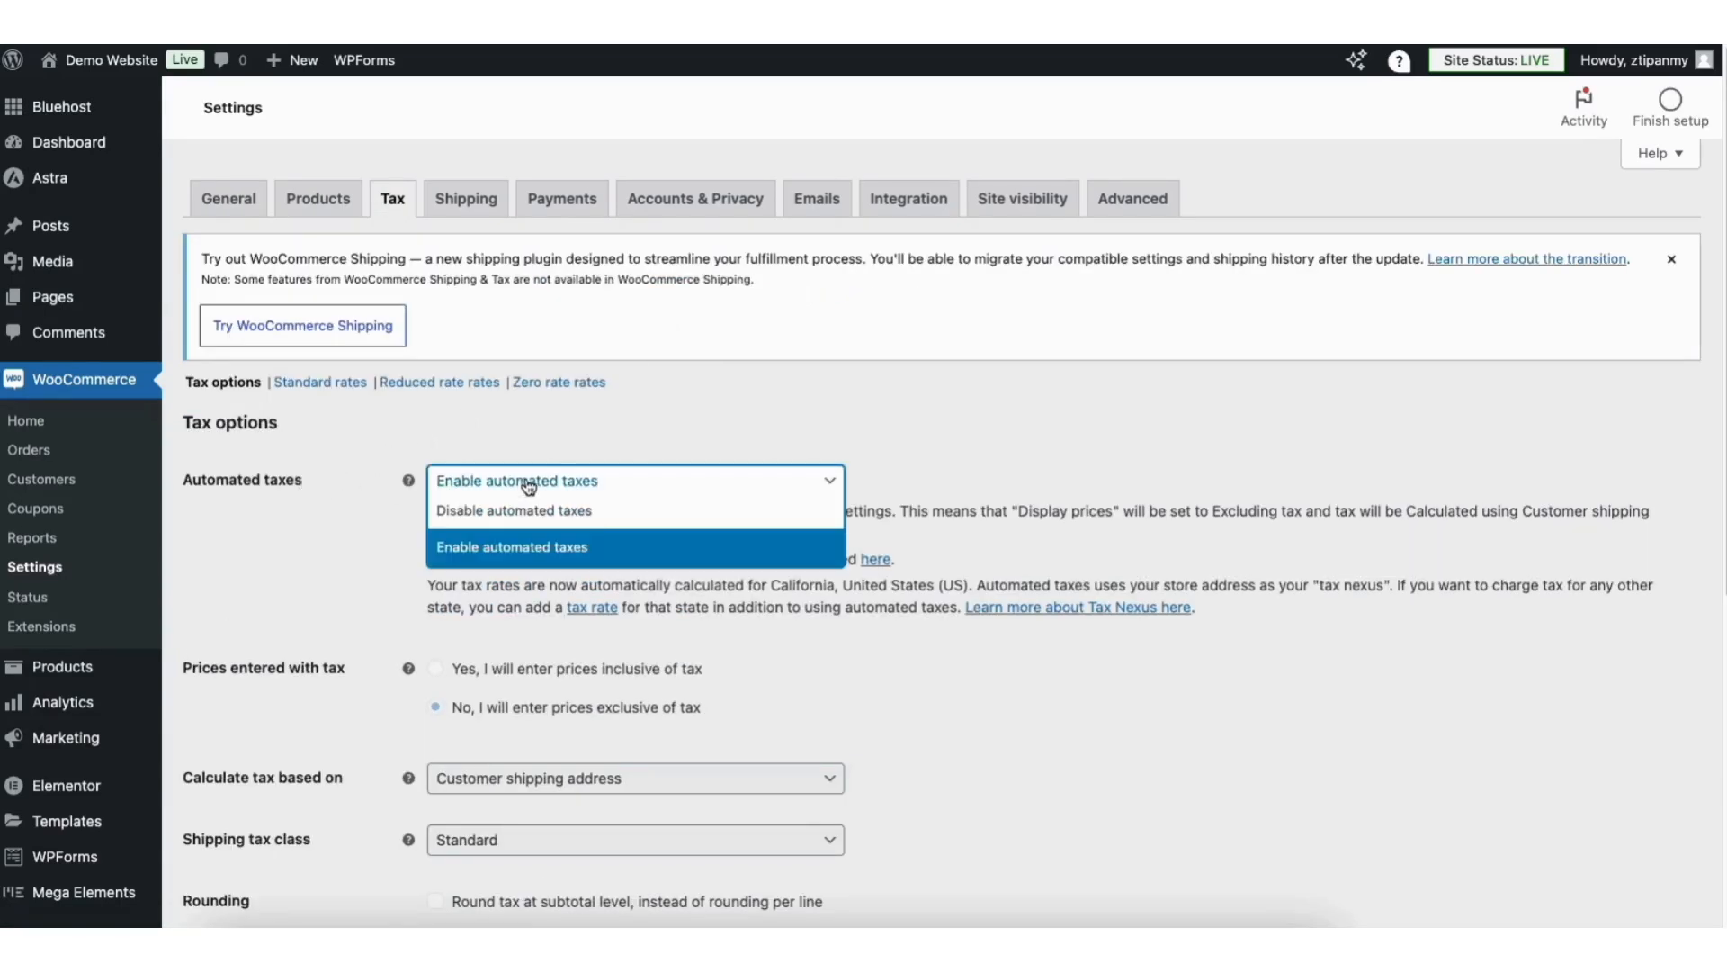
click(531, 547)
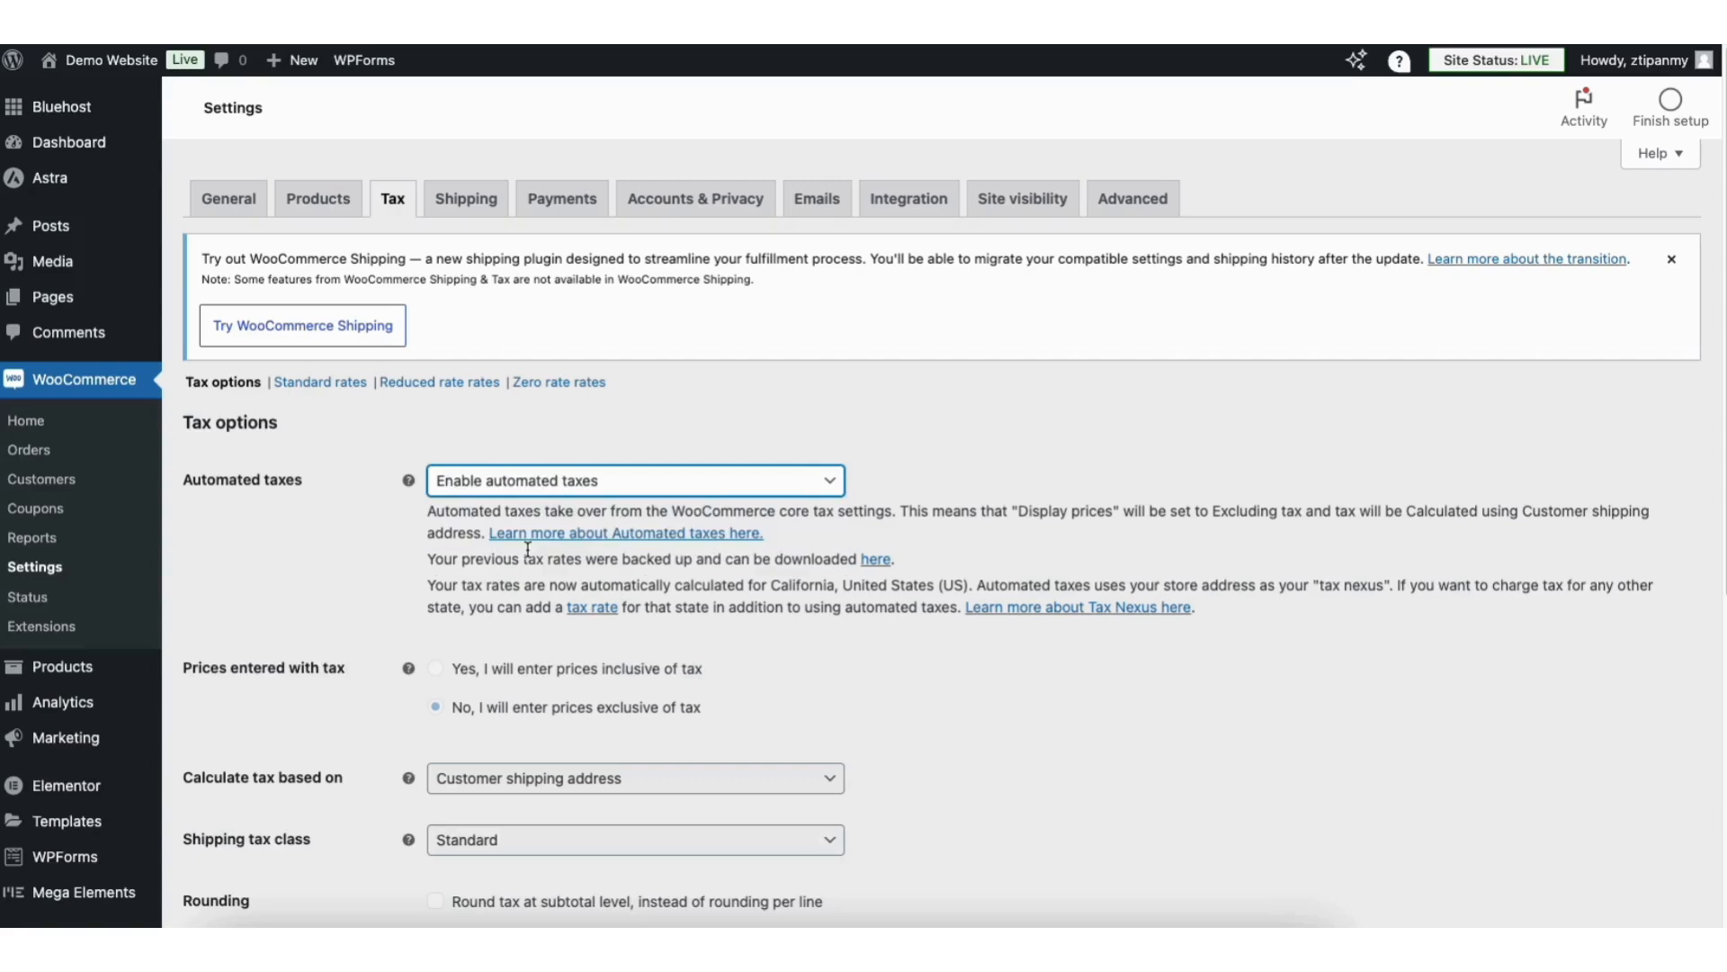
click(696, 432)
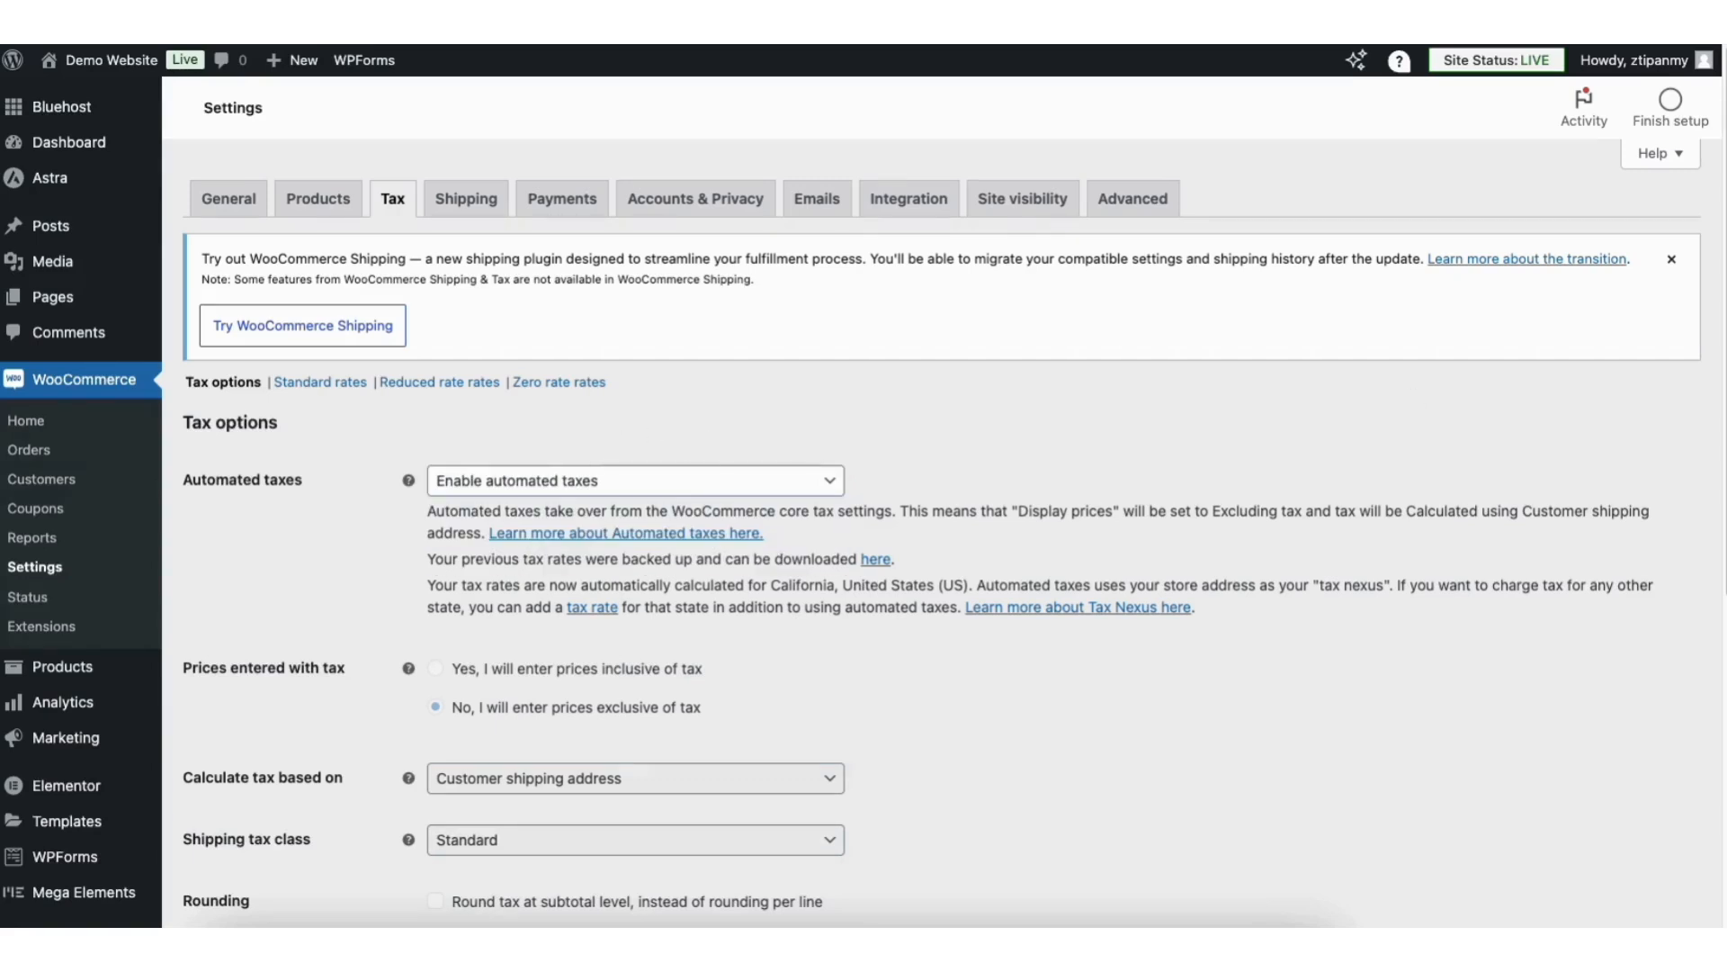
scroll(1673, 540, down, 6)
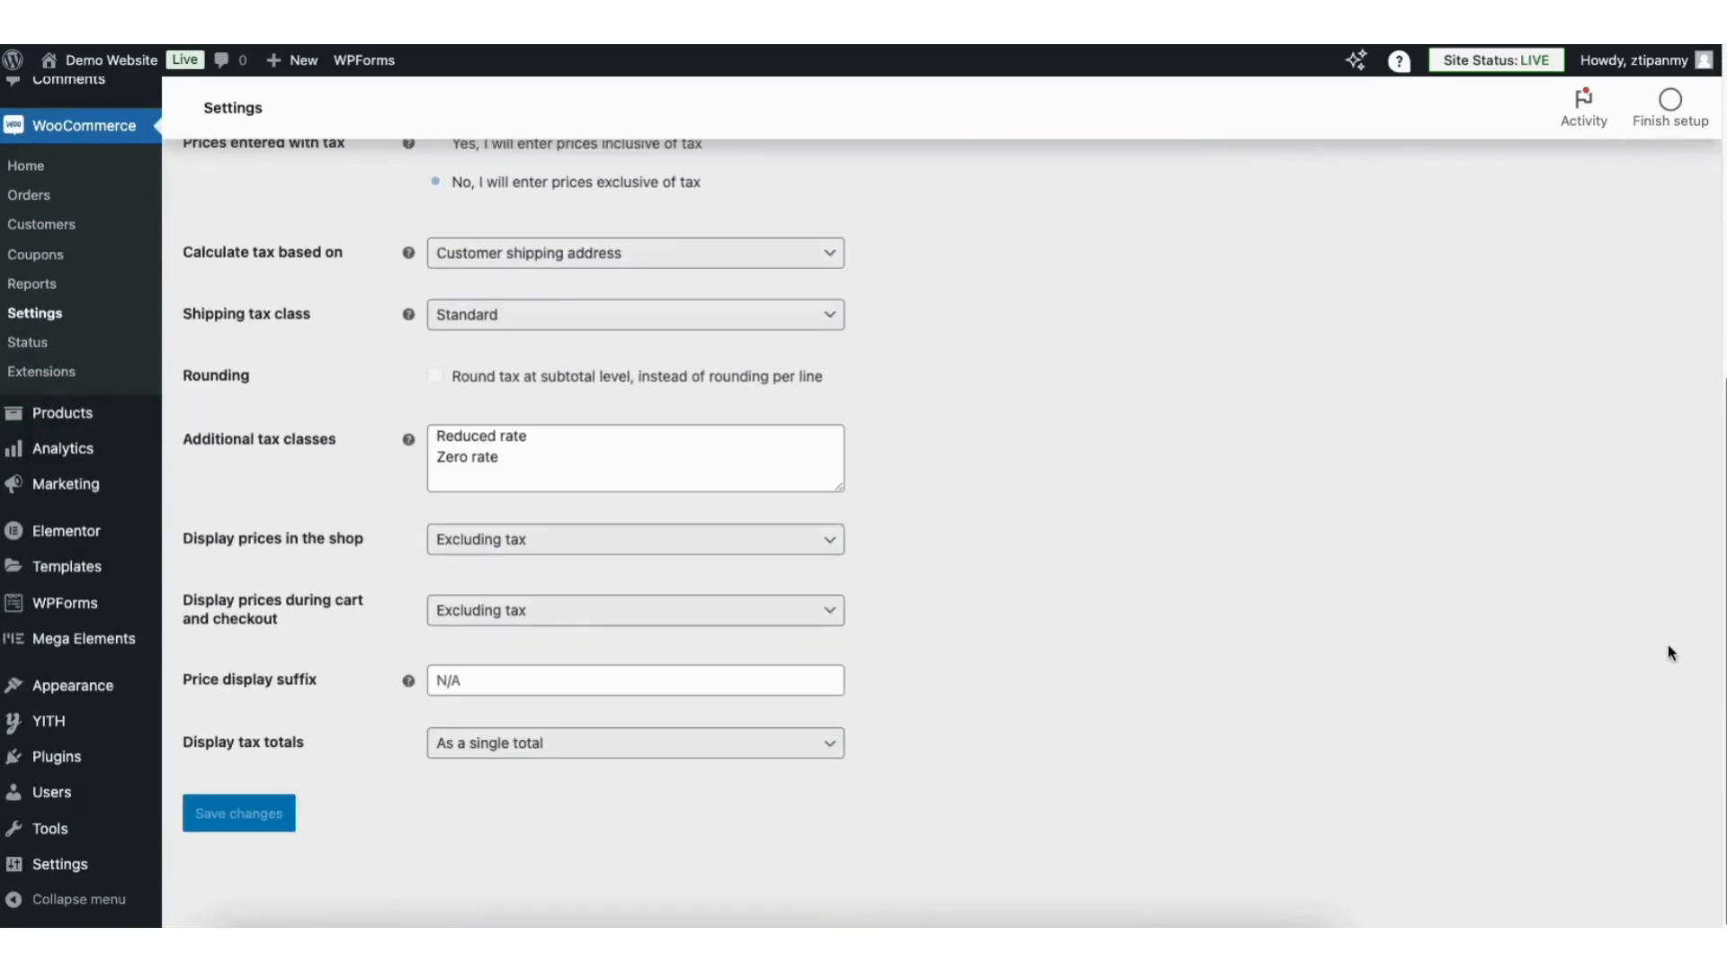
click(262, 813)
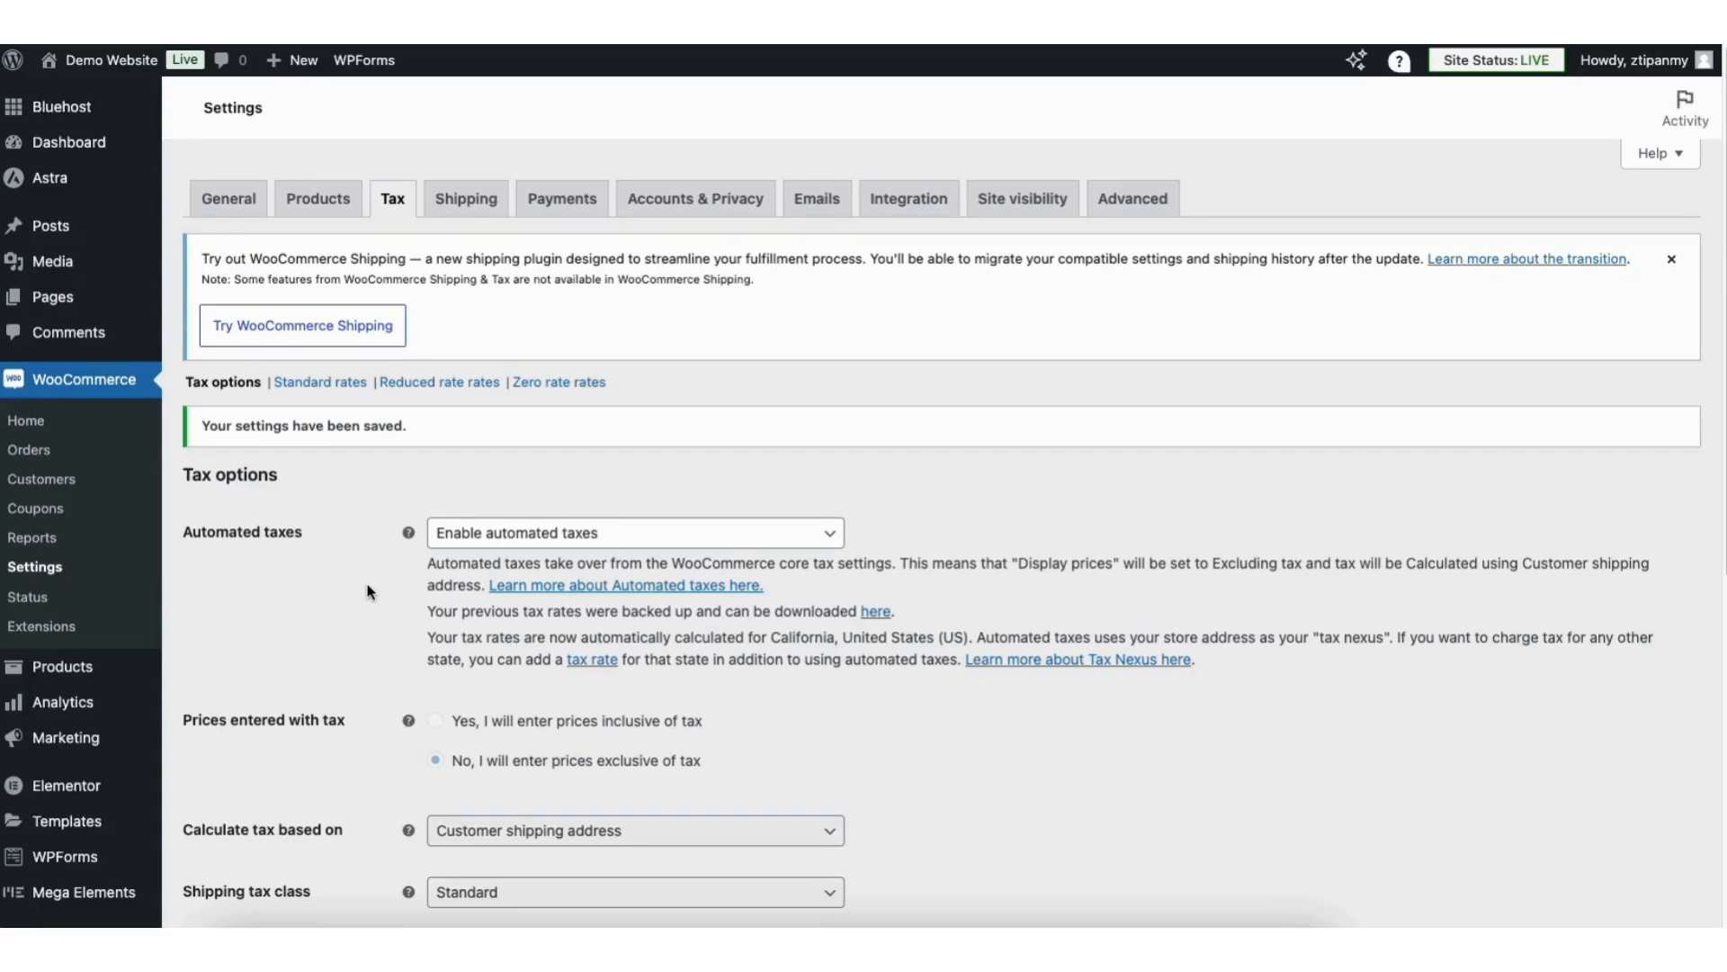
- Add a WooCommerce shipping zone named United States
click(466, 200)
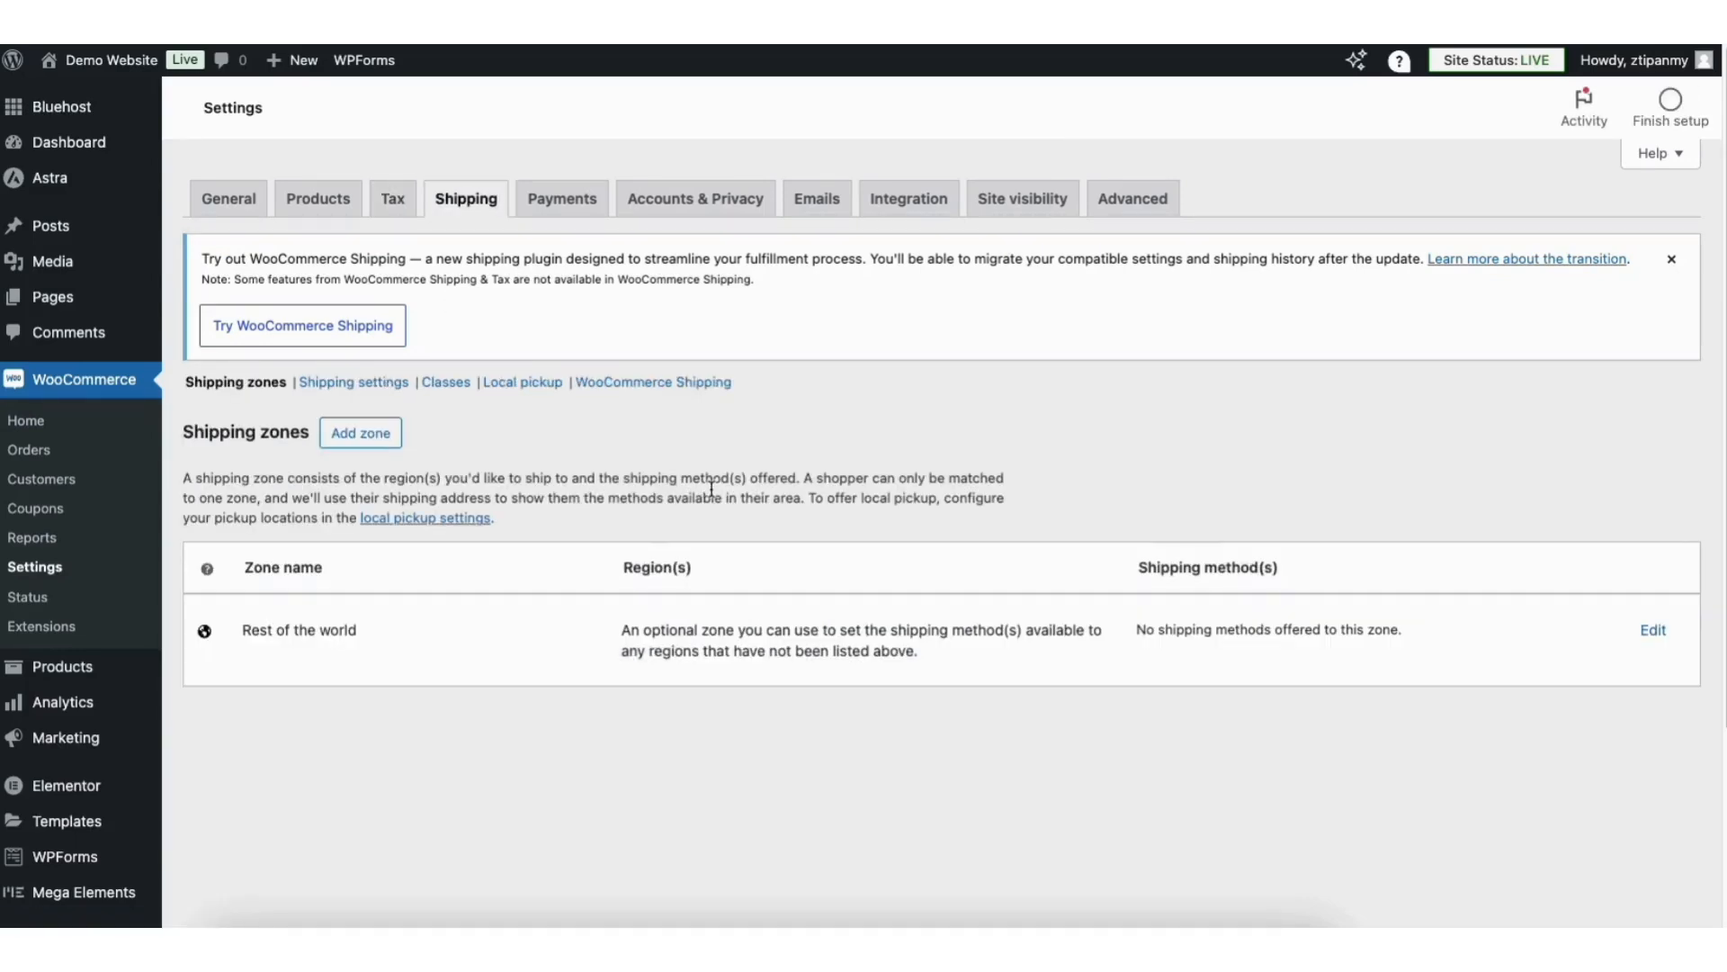
click(371, 435)
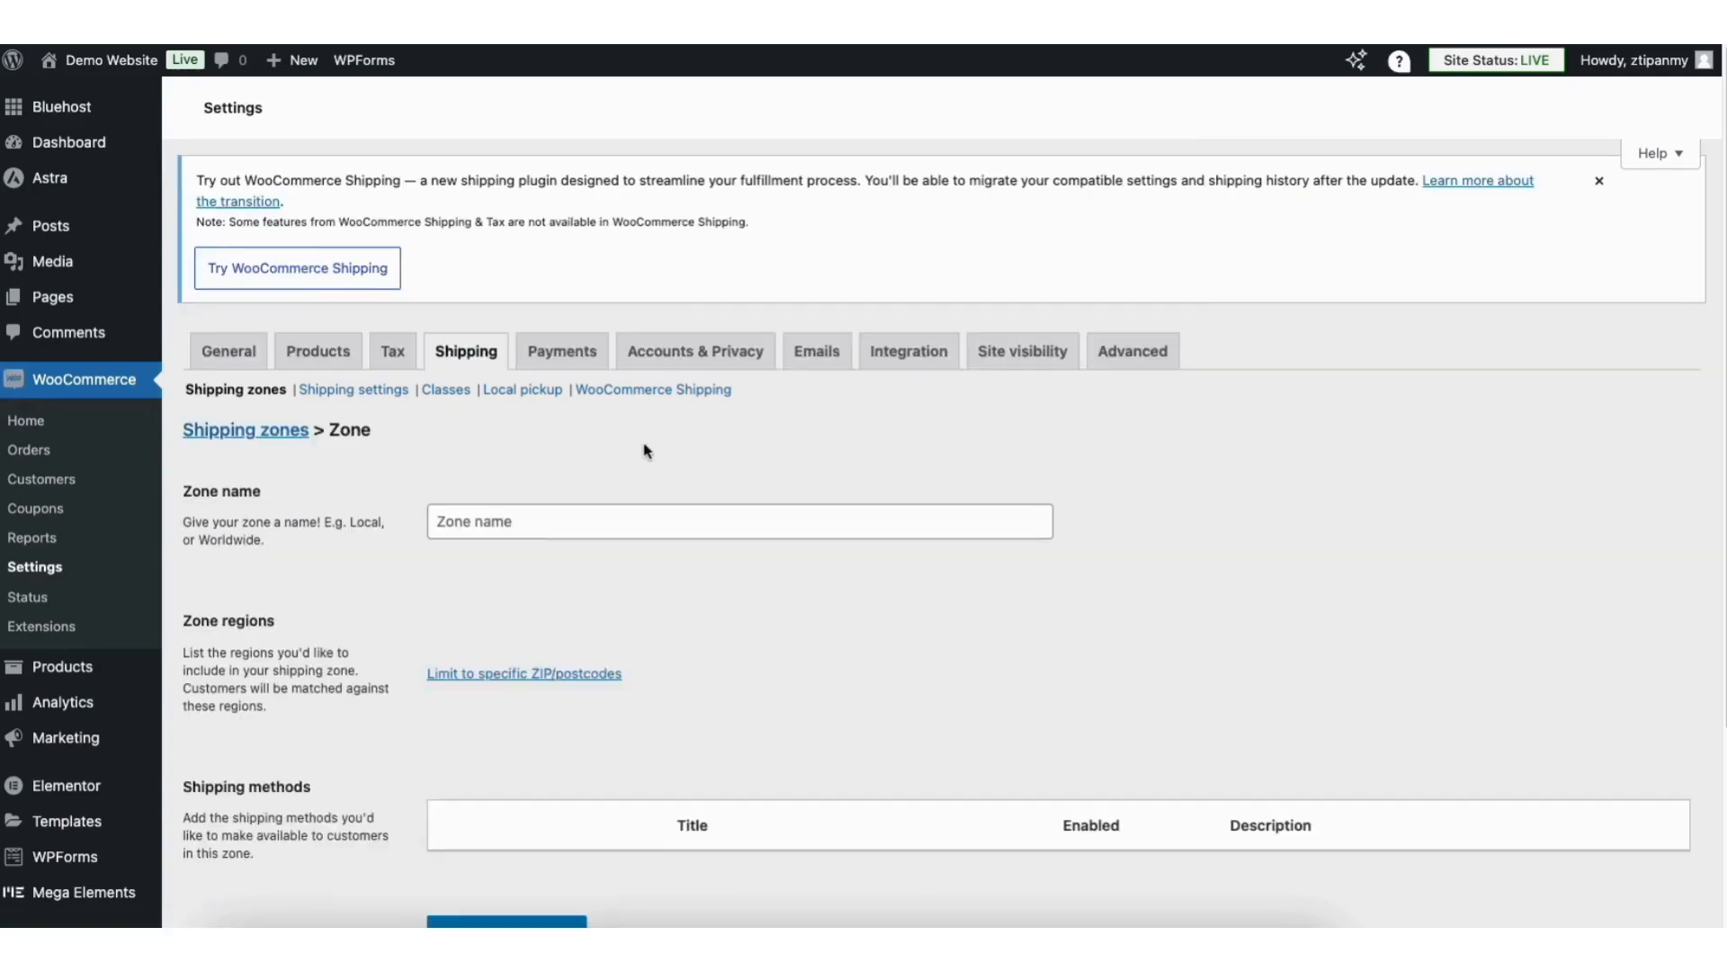
click(474, 516)
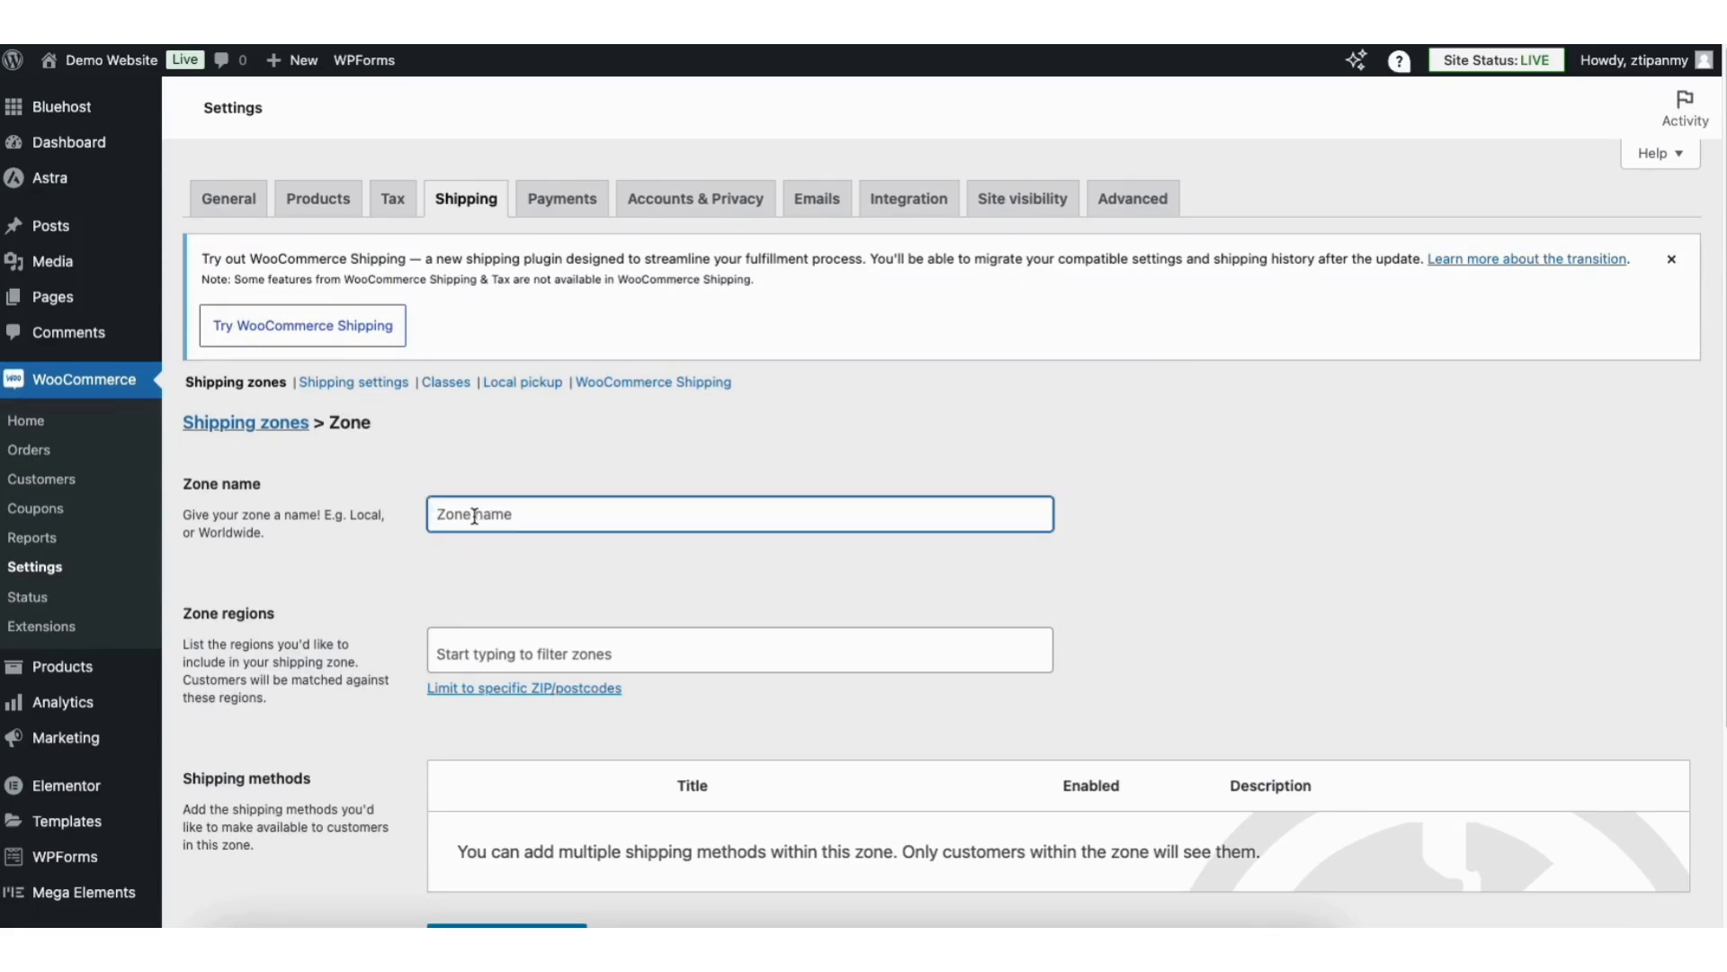
text(United States)
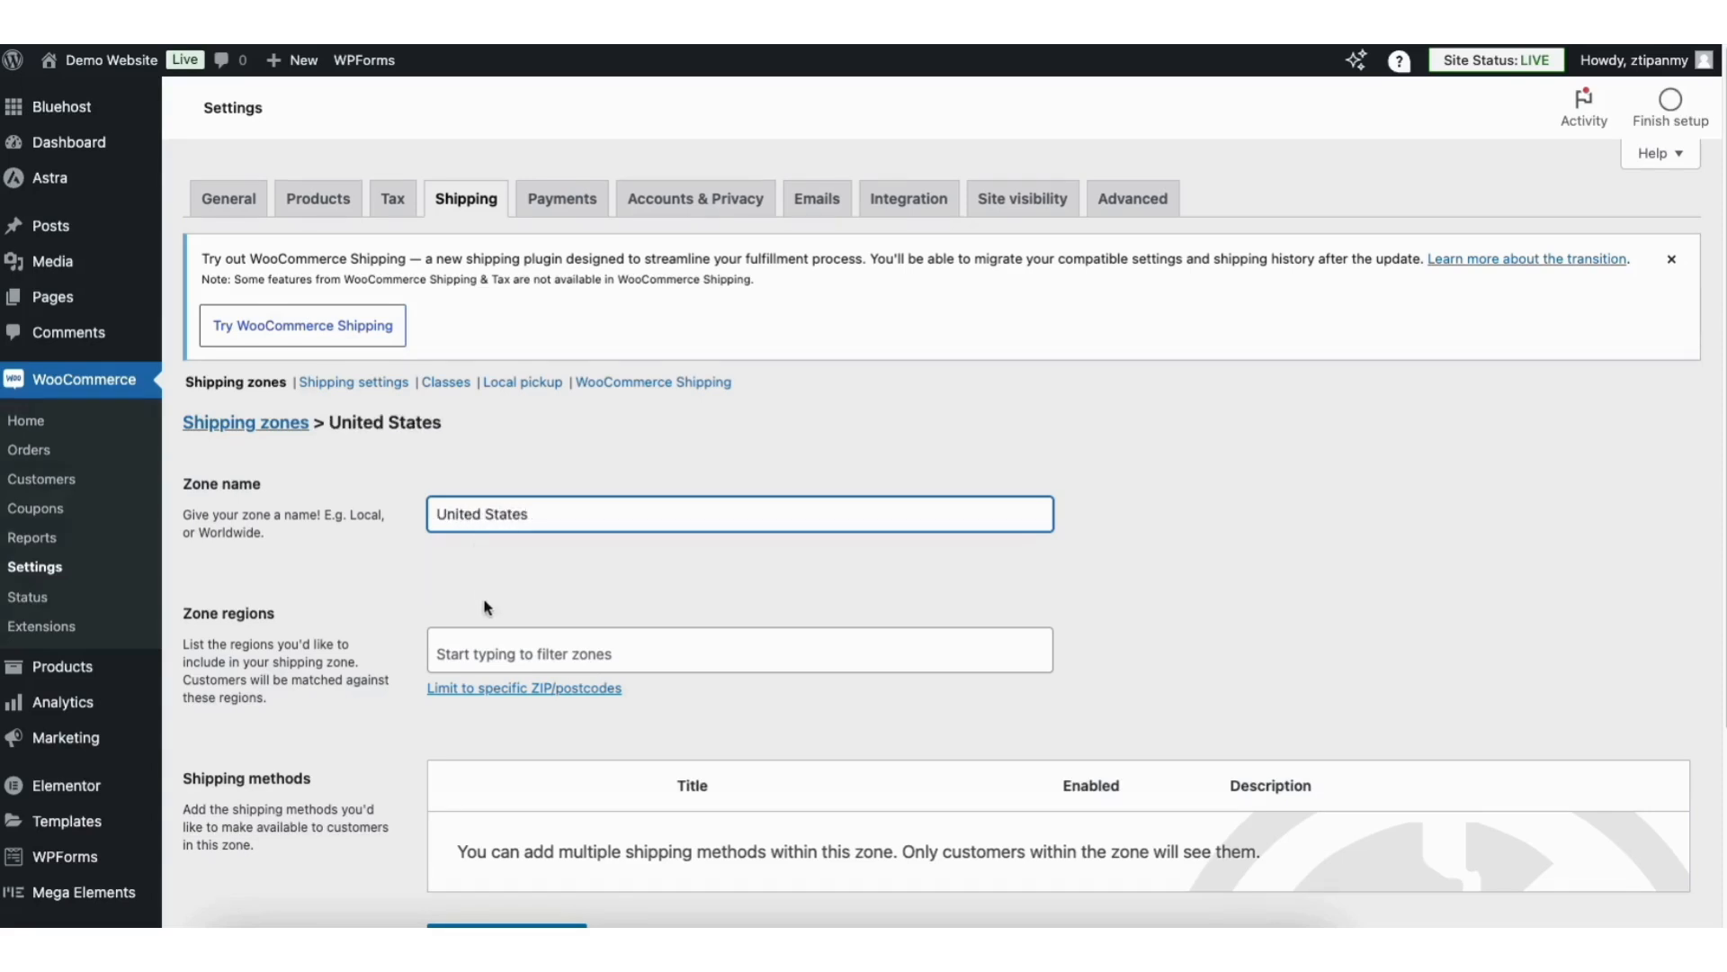
- Set the new shipping zone's region to the whole country United States (US)
click(492, 654)
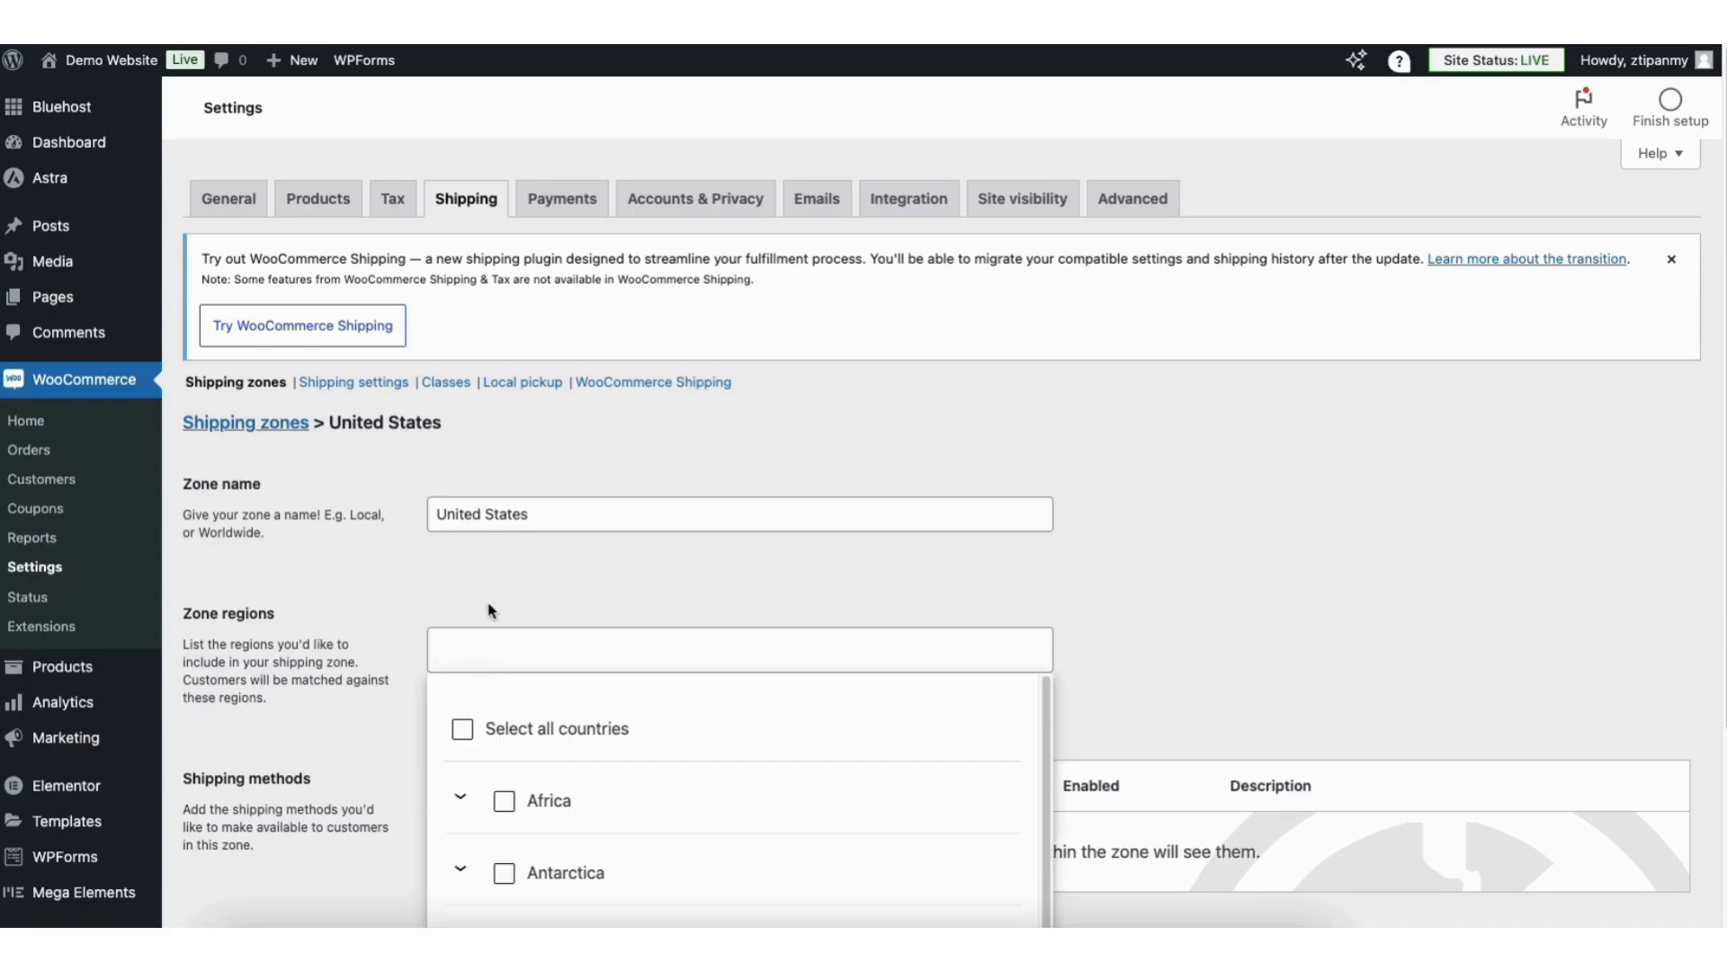
click(492, 613)
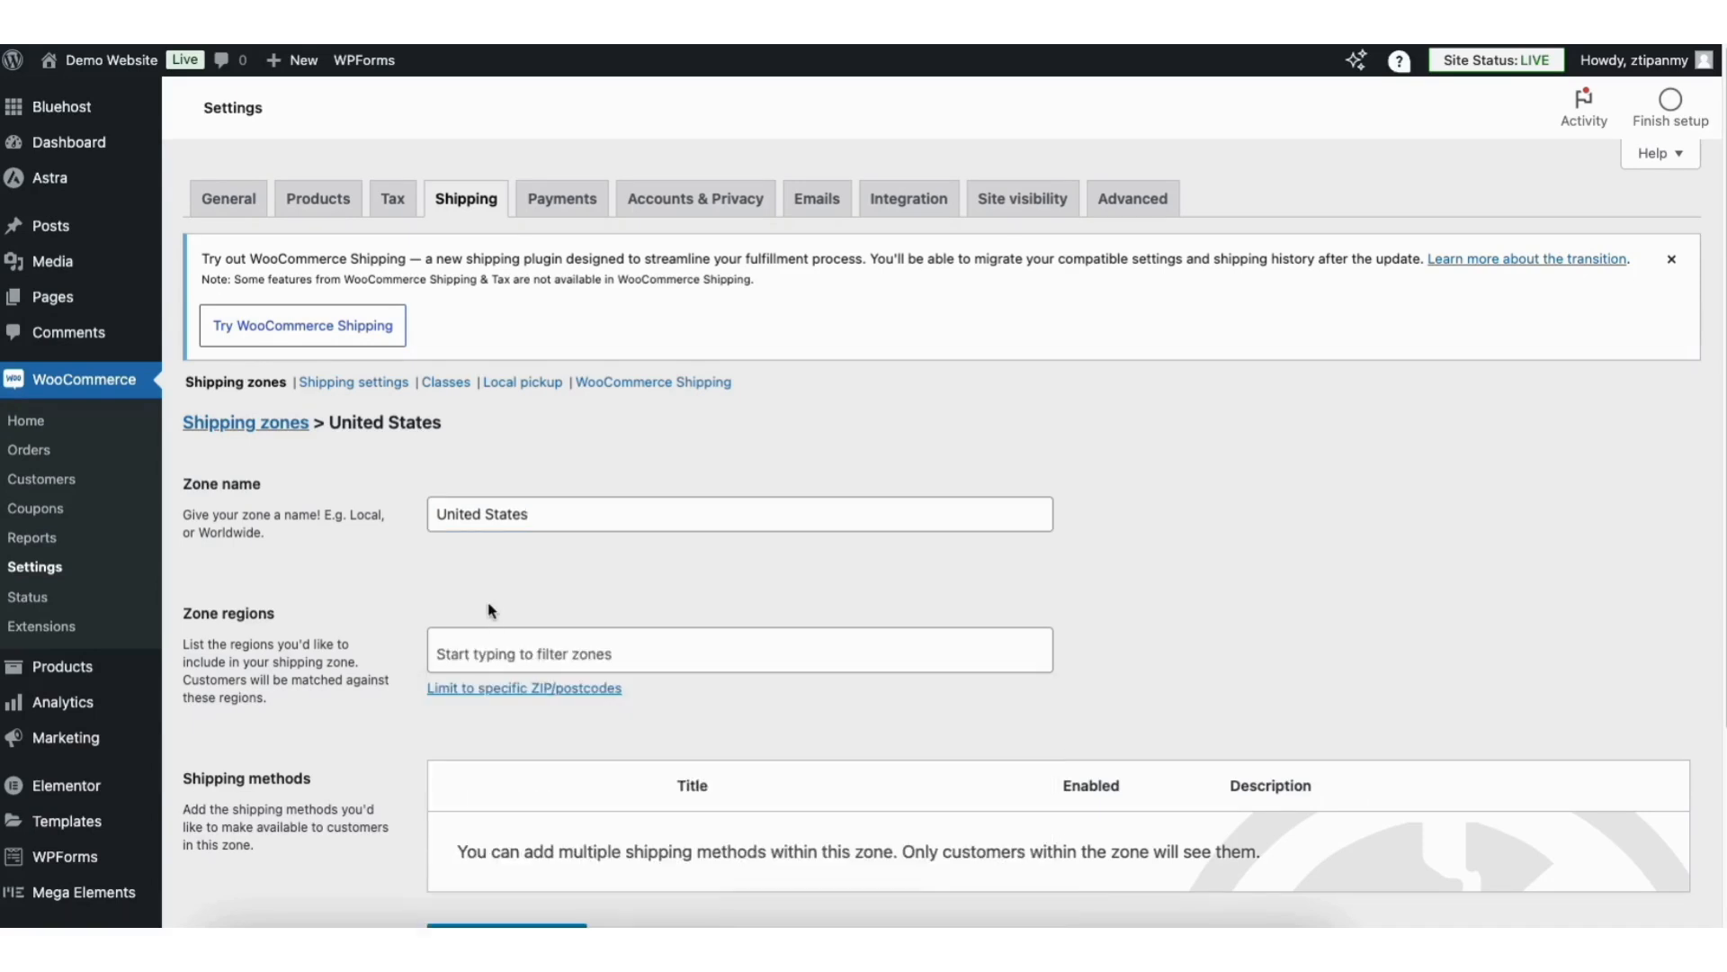
click(491, 653)
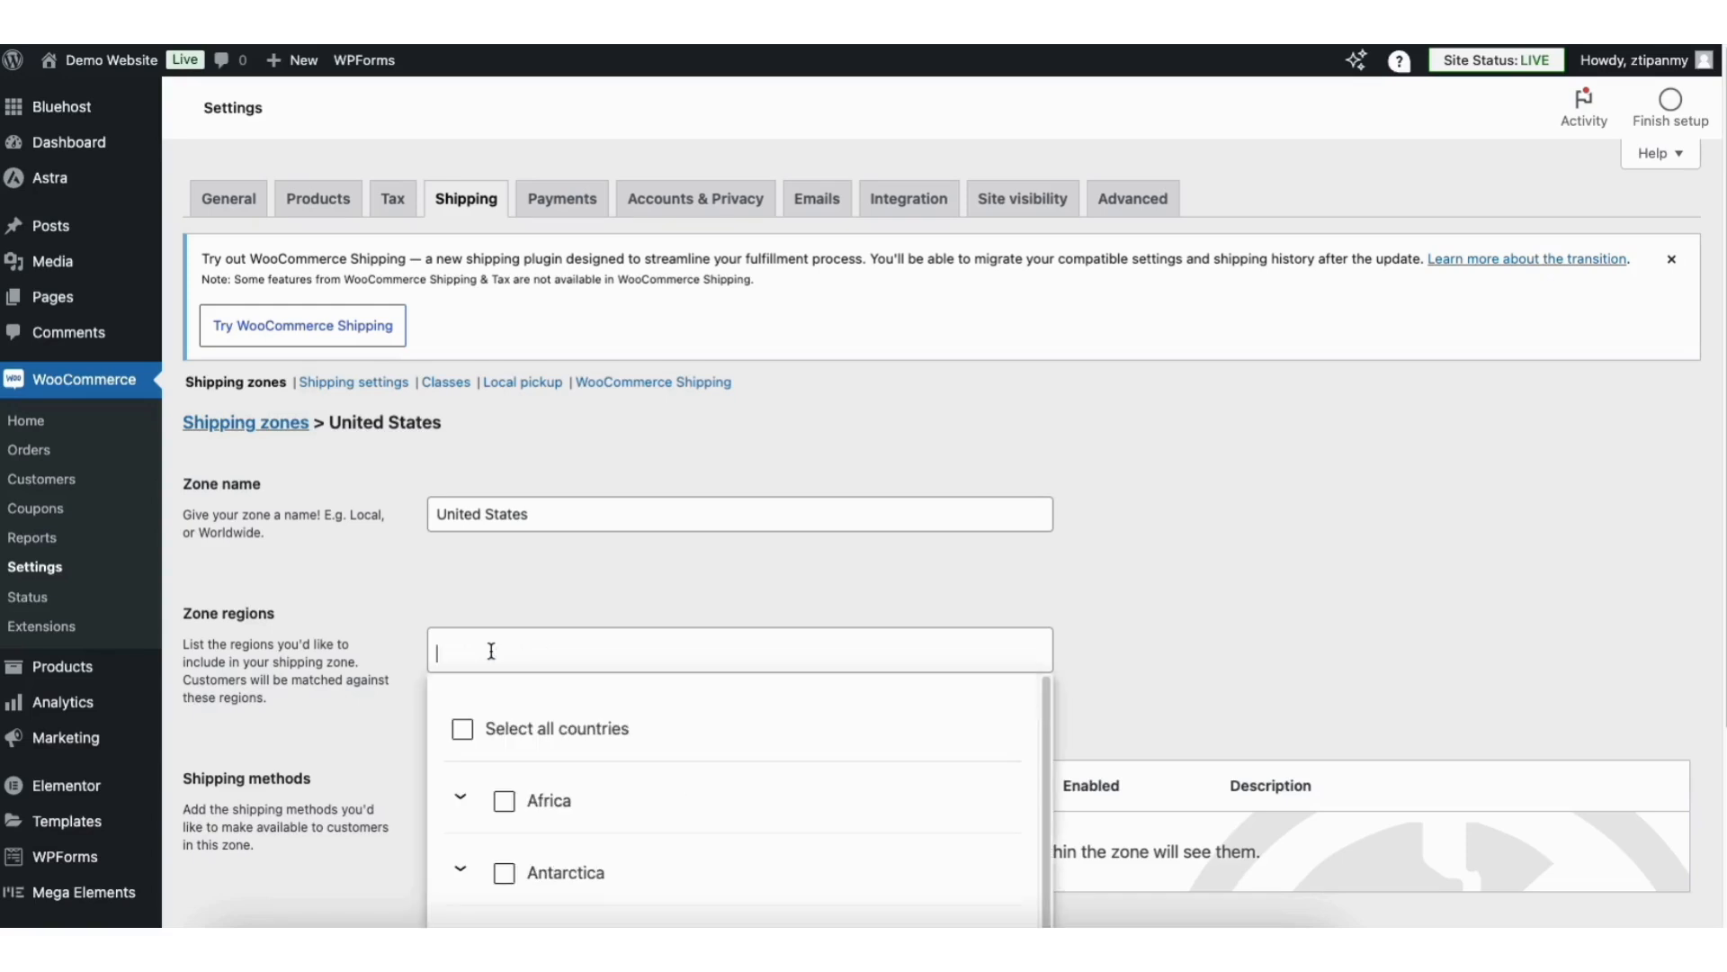
text(United States)
scroll(1048, 699, down, 1)
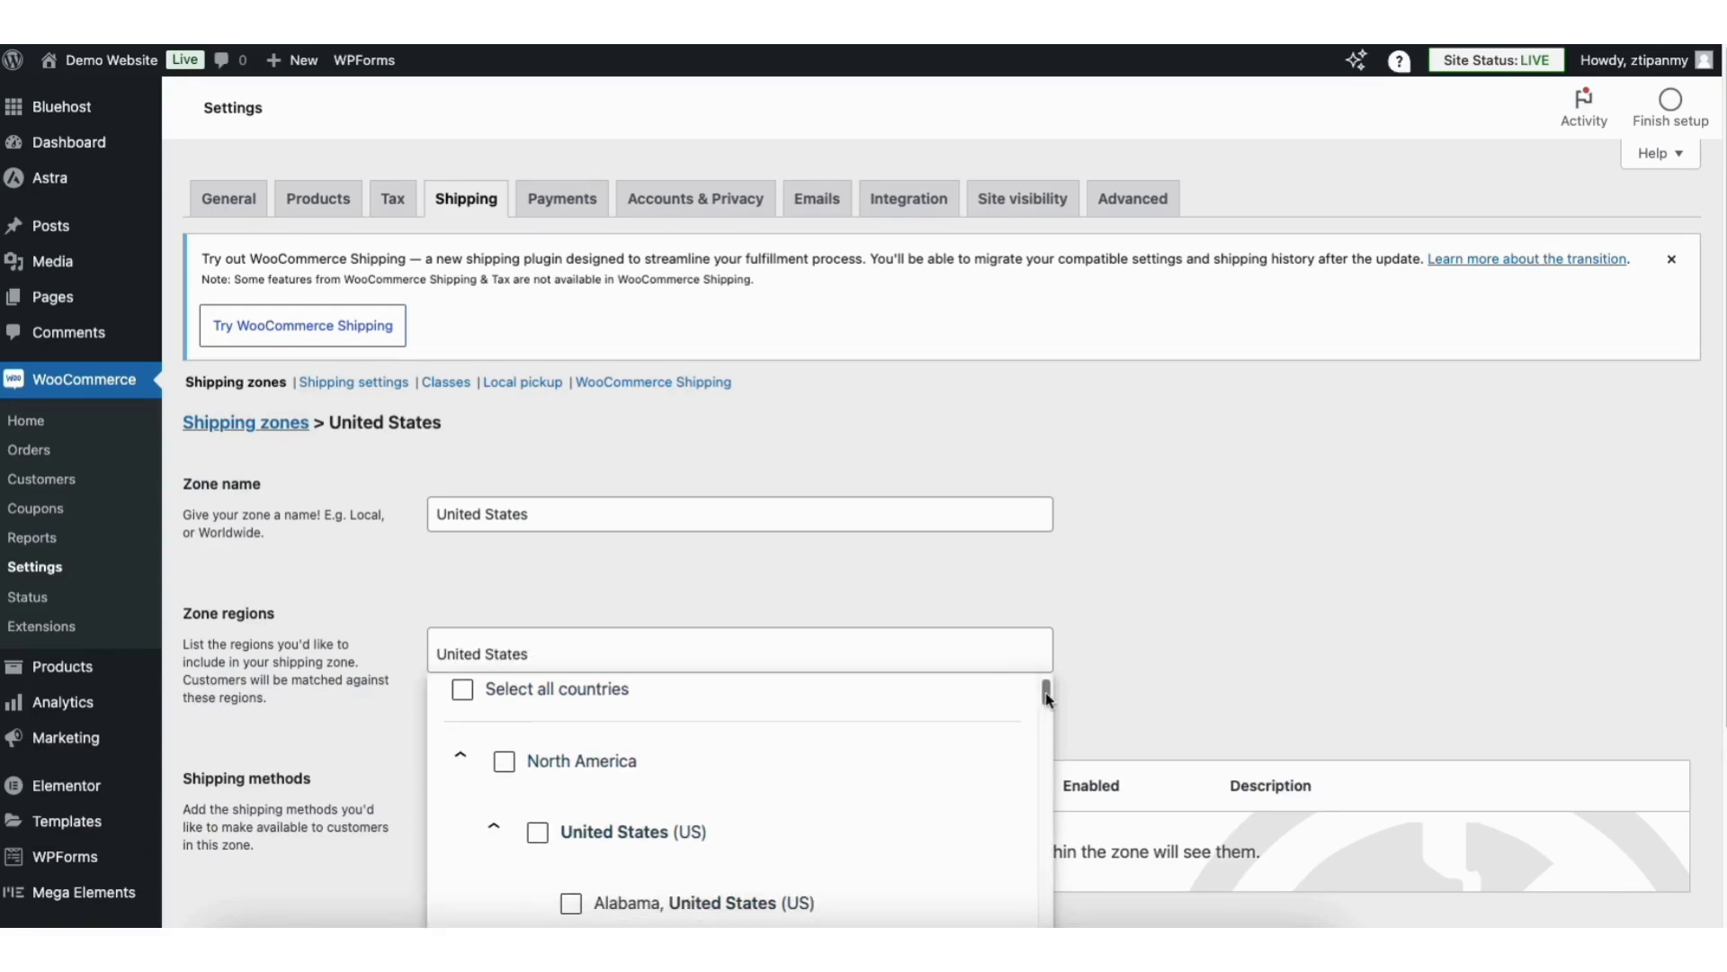
scroll(1048, 699, down, 1)
click(539, 801)
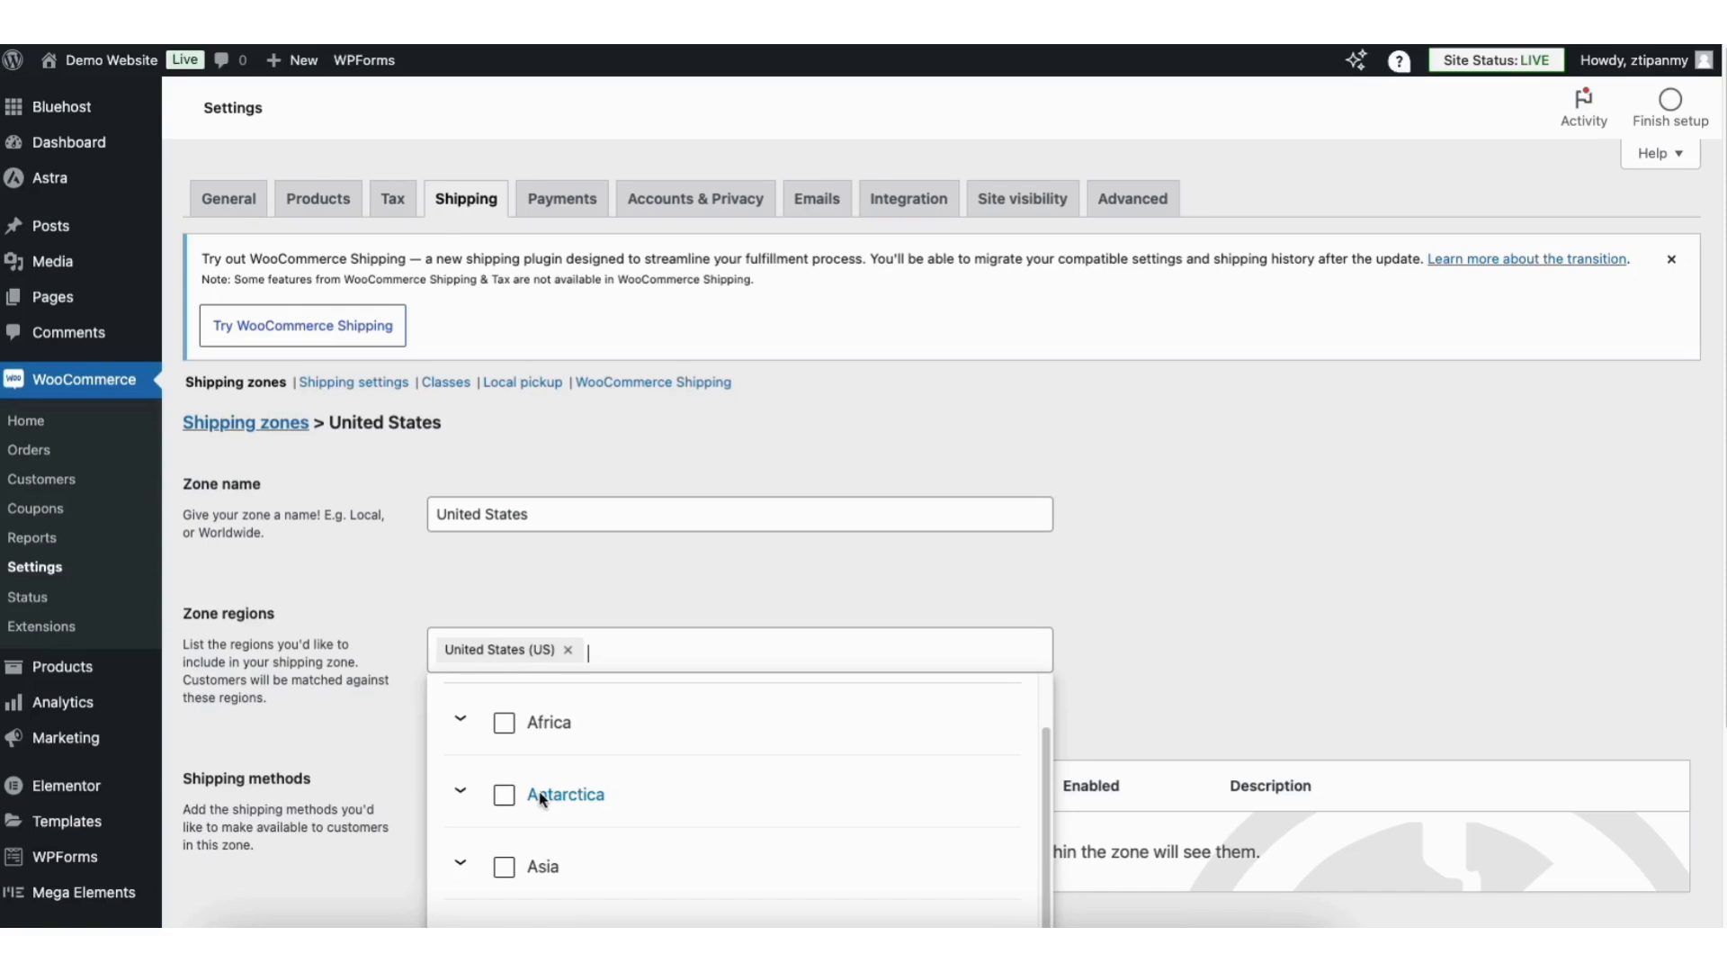
click(538, 602)
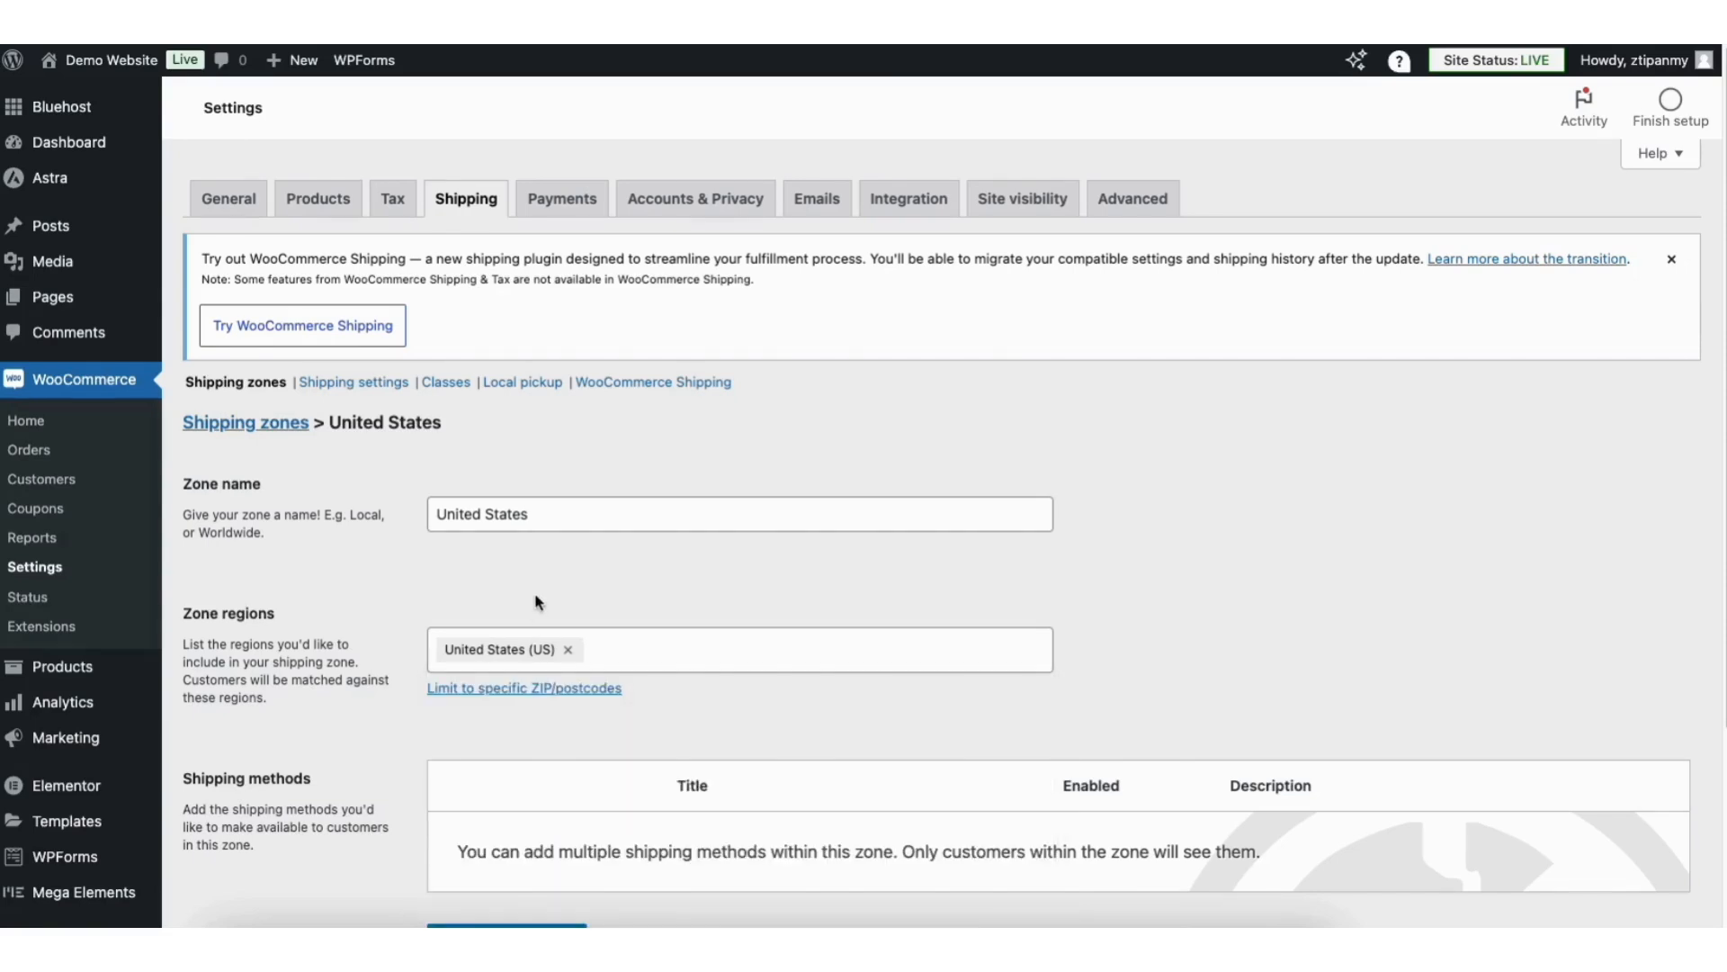
- Add a taxable flat rate shipping method costing $5.00 to the United States zone and save it
scroll(1720, 335, down, 3)
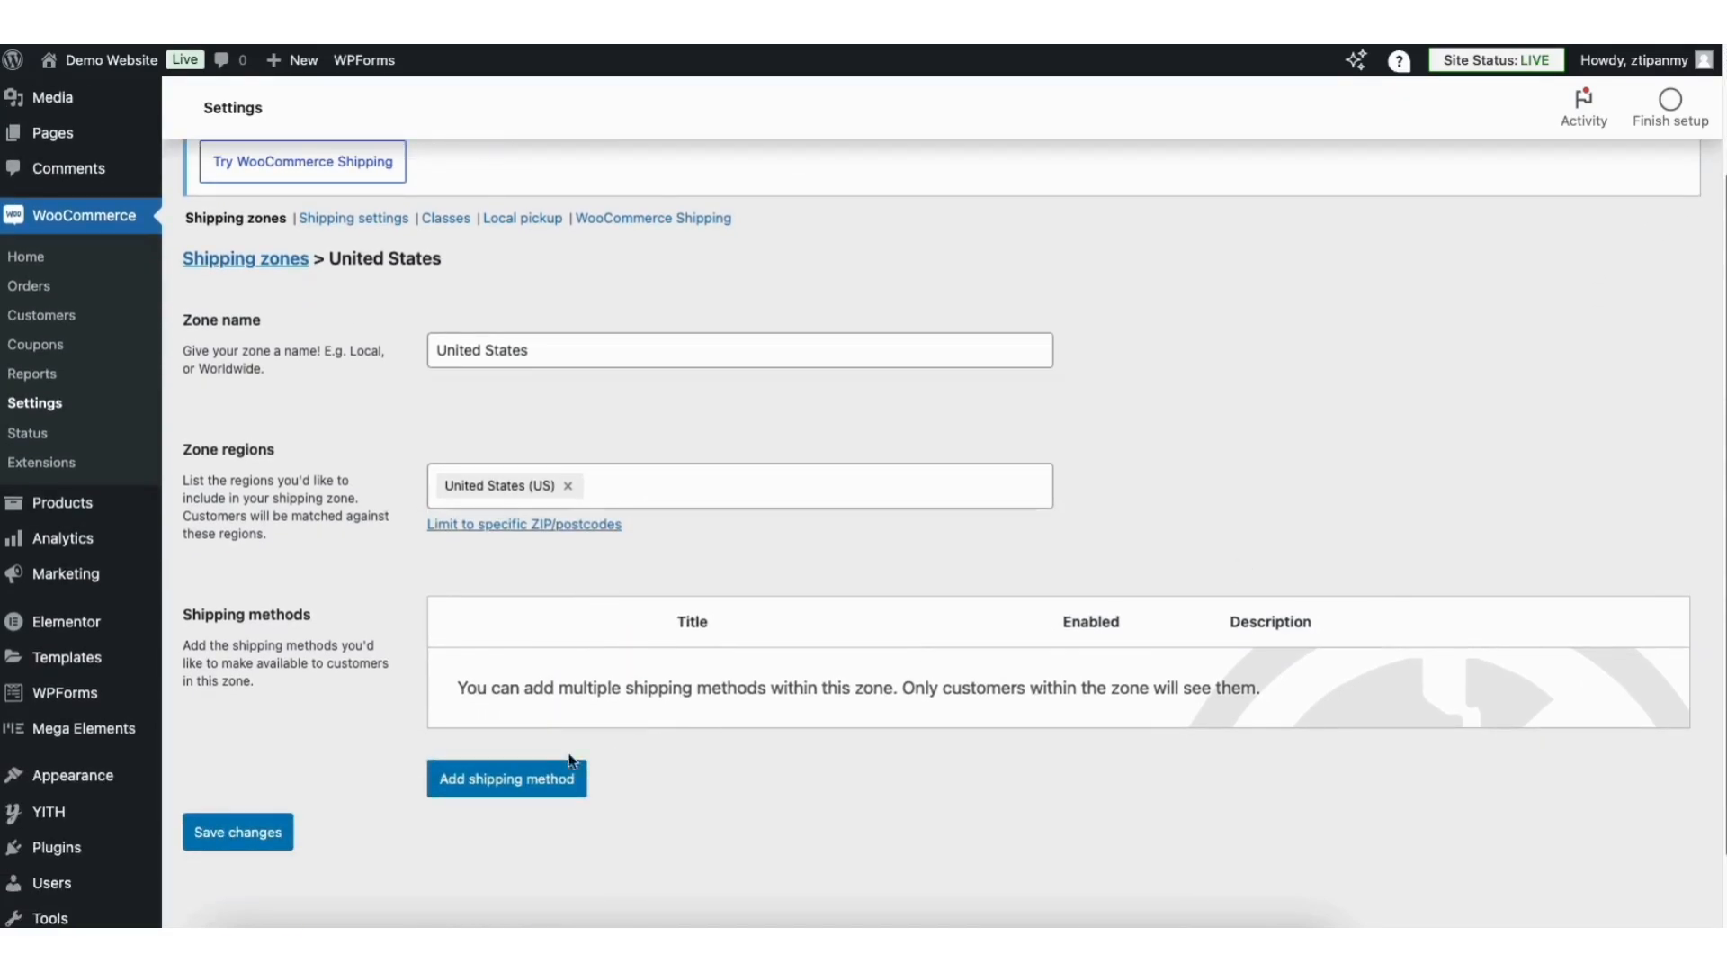
click(506, 775)
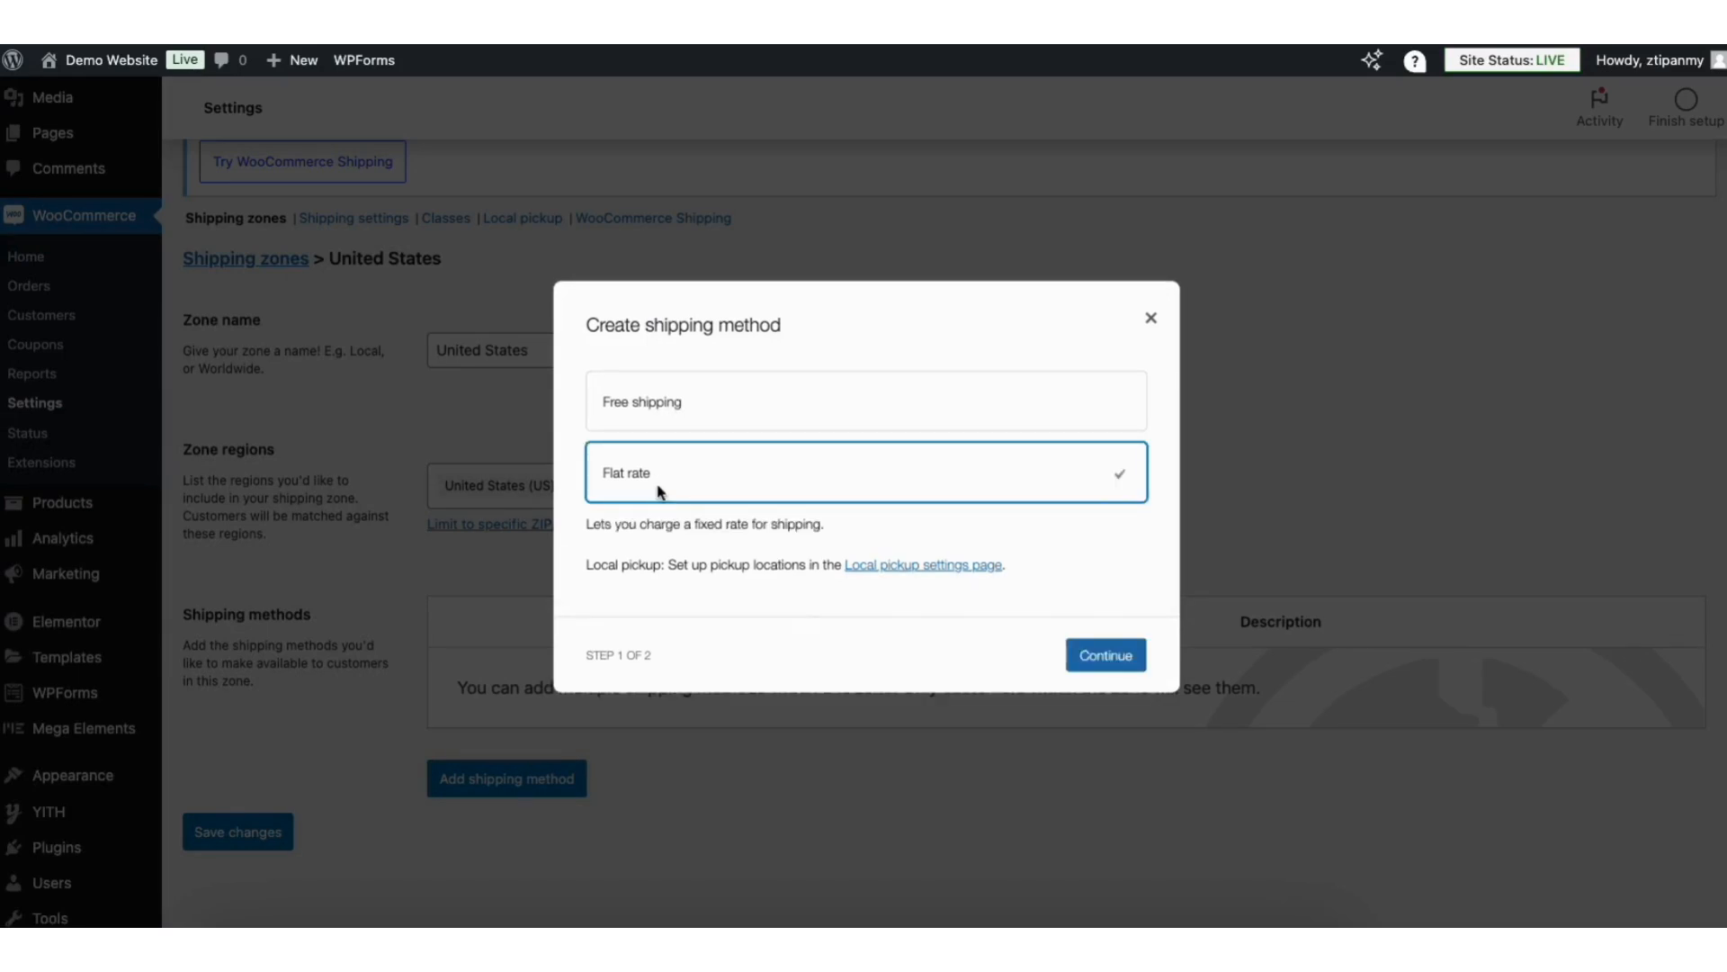
click(1090, 657)
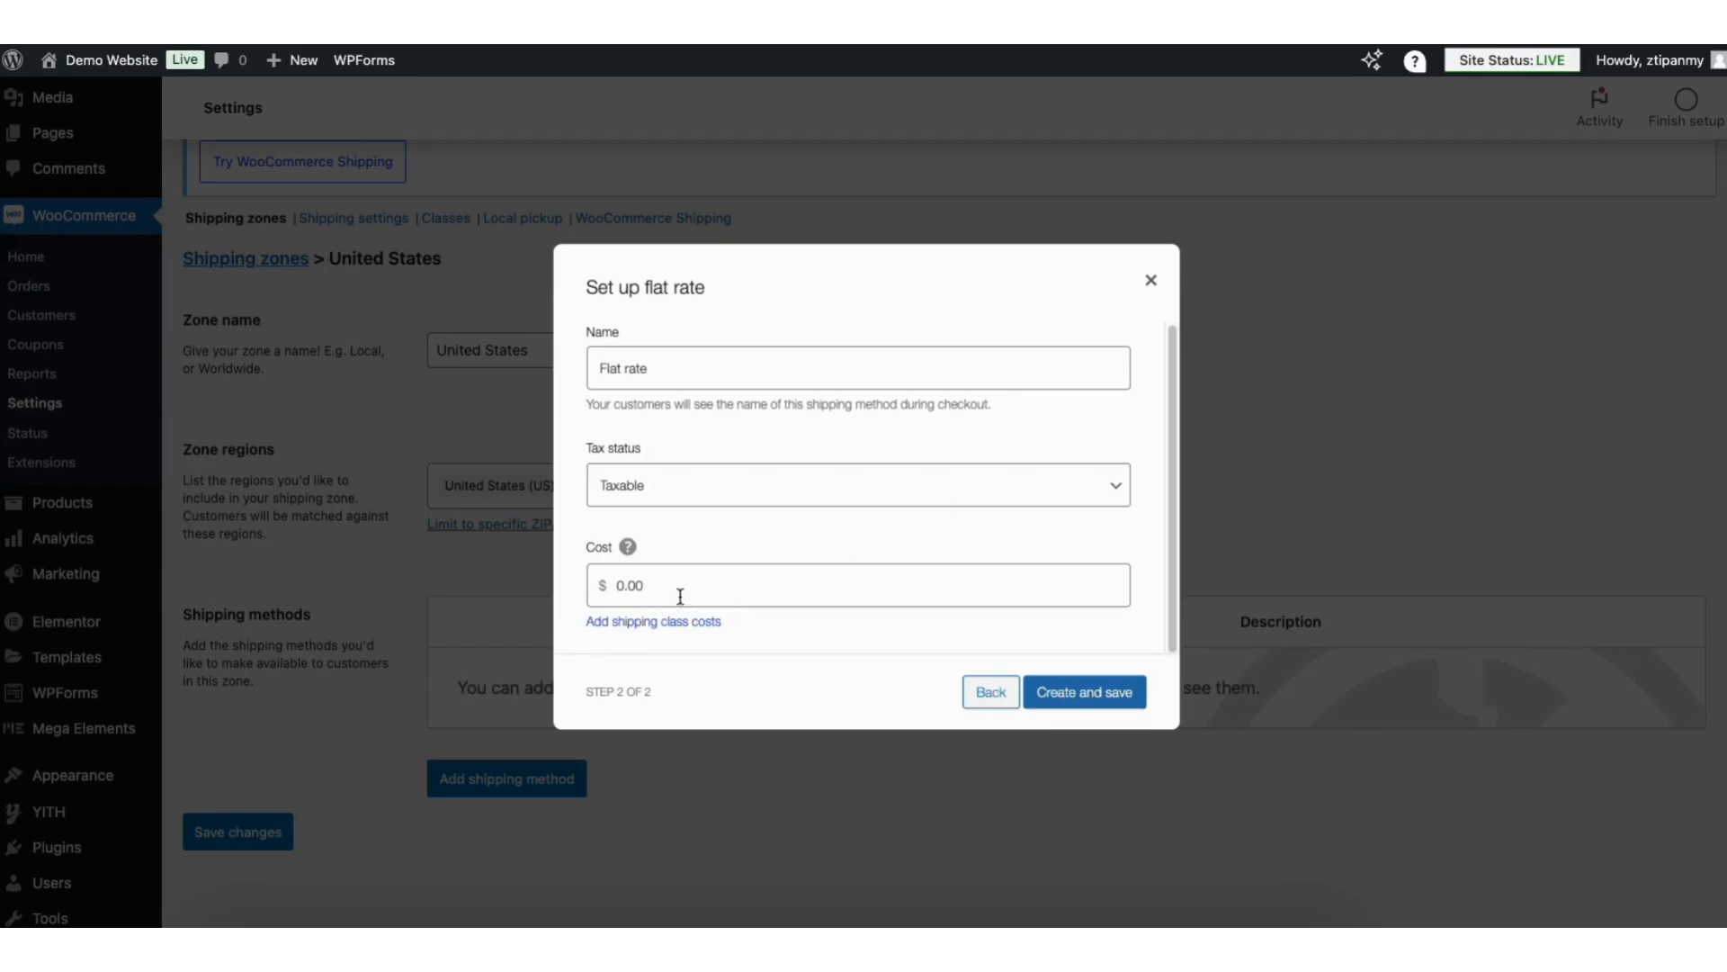
click(655, 587)
text(5.00)
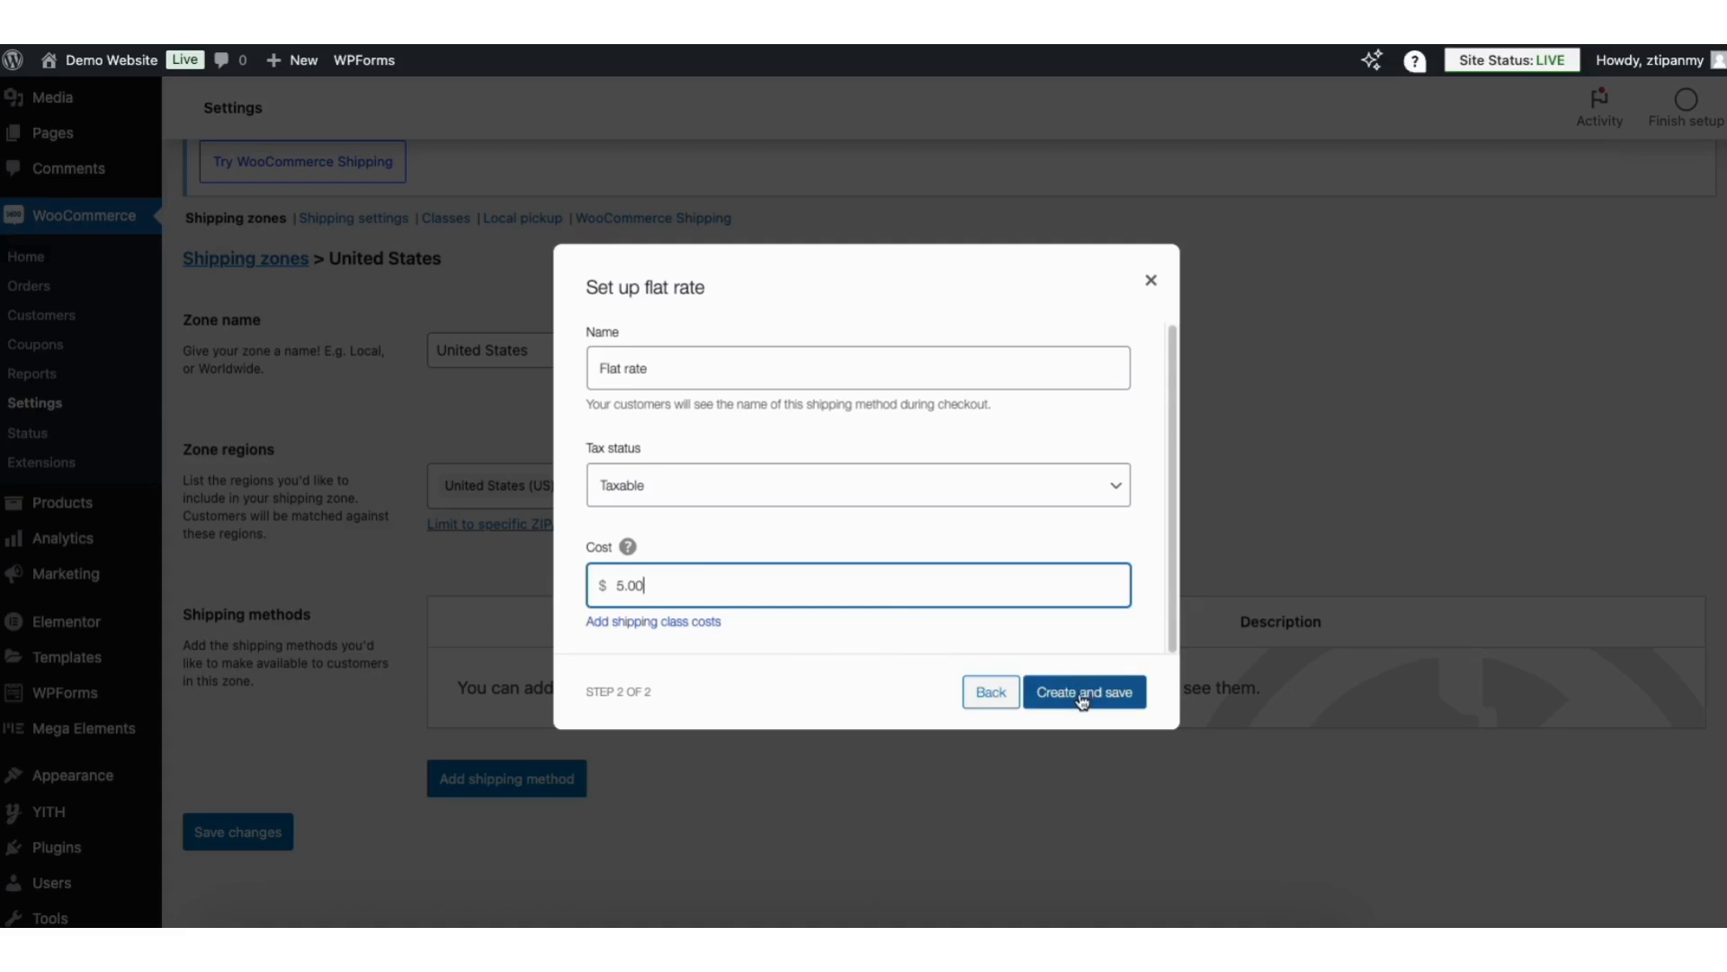
click(1082, 698)
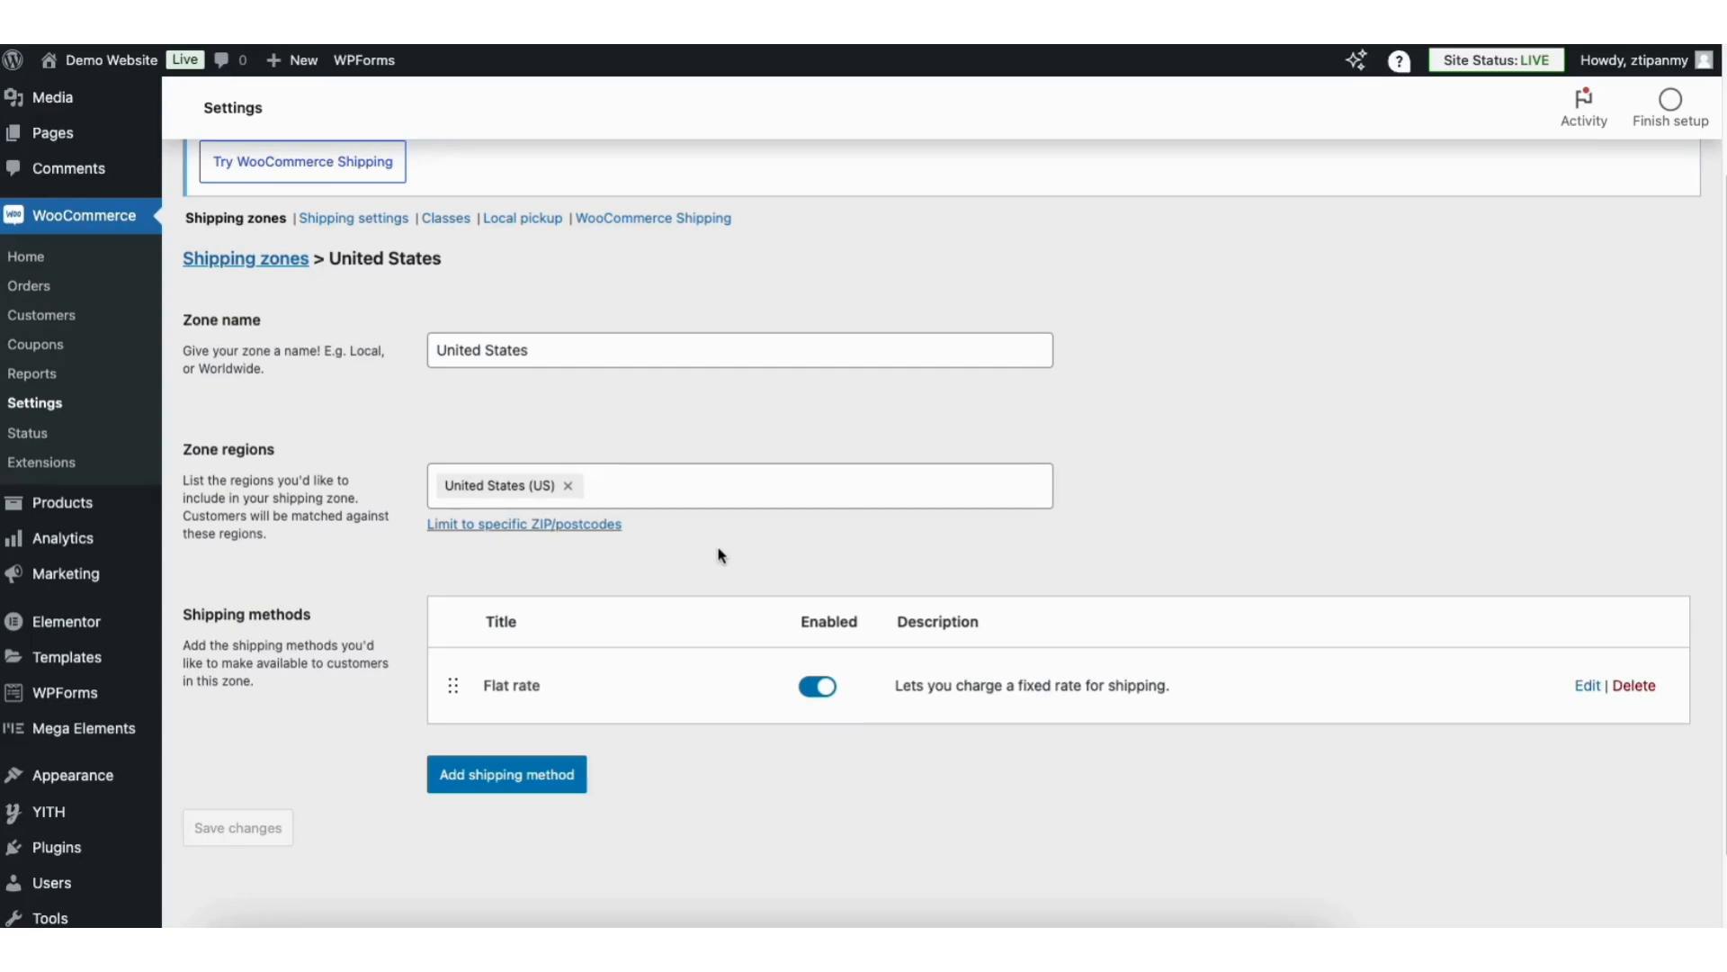
- Add a flat rate shipping method costing 15.00 to the Rest of the world zone and save it
click(258, 265)
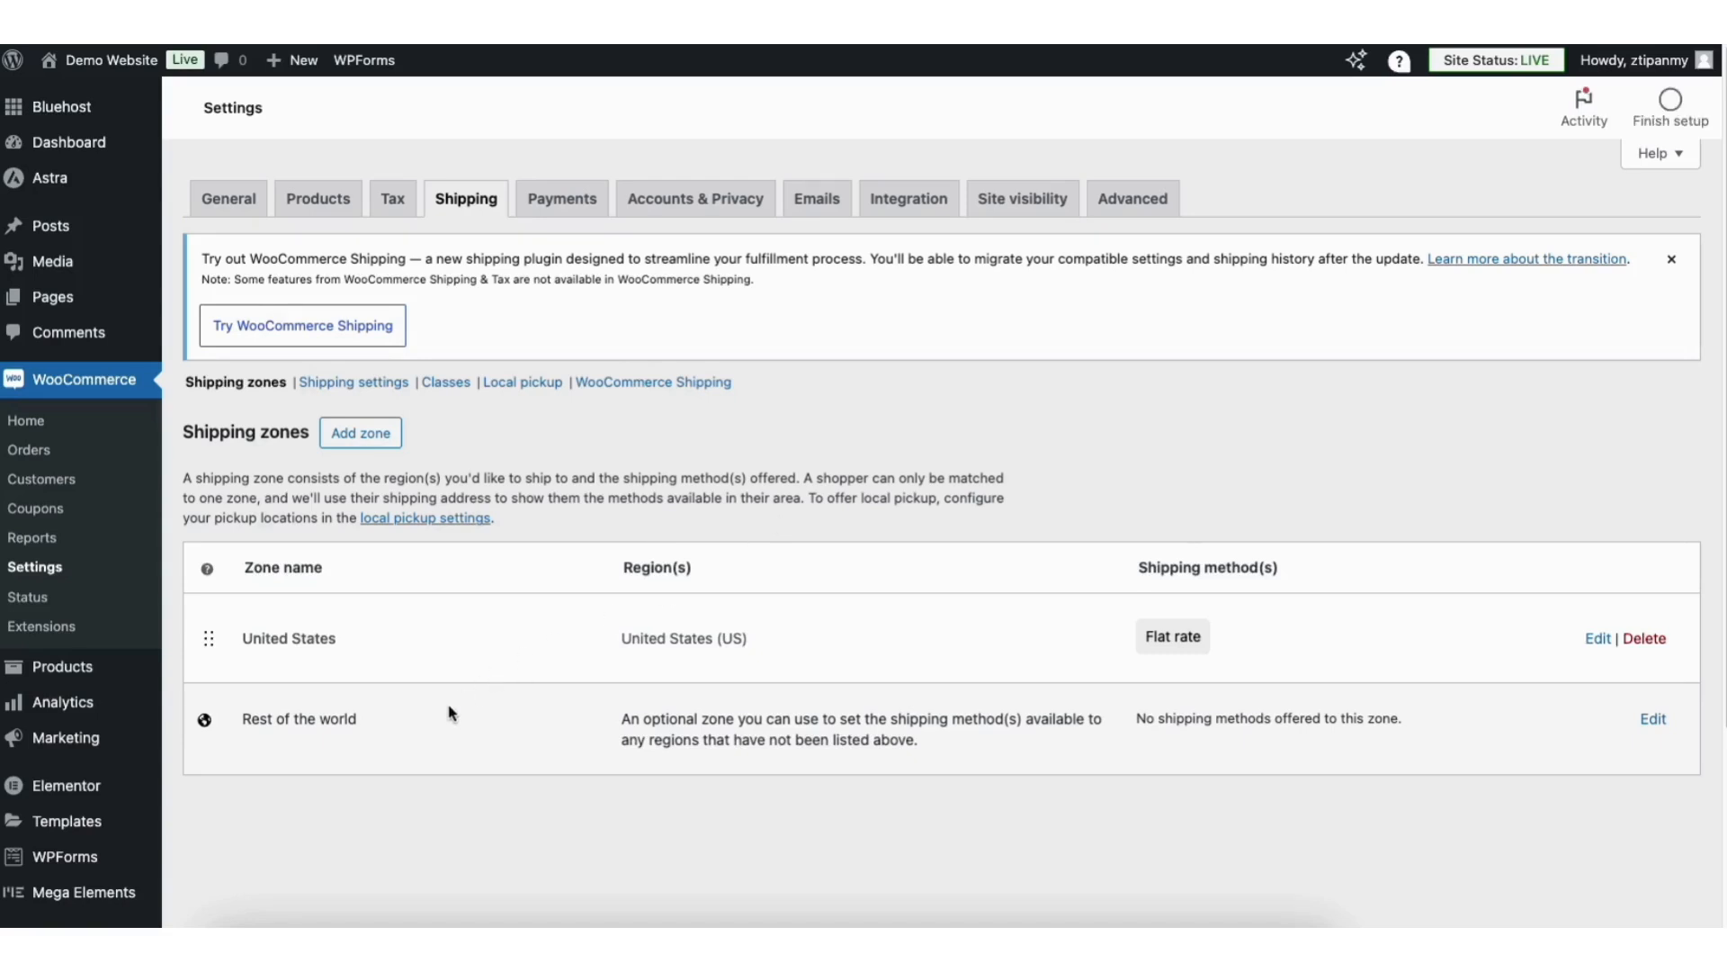
click(1653, 719)
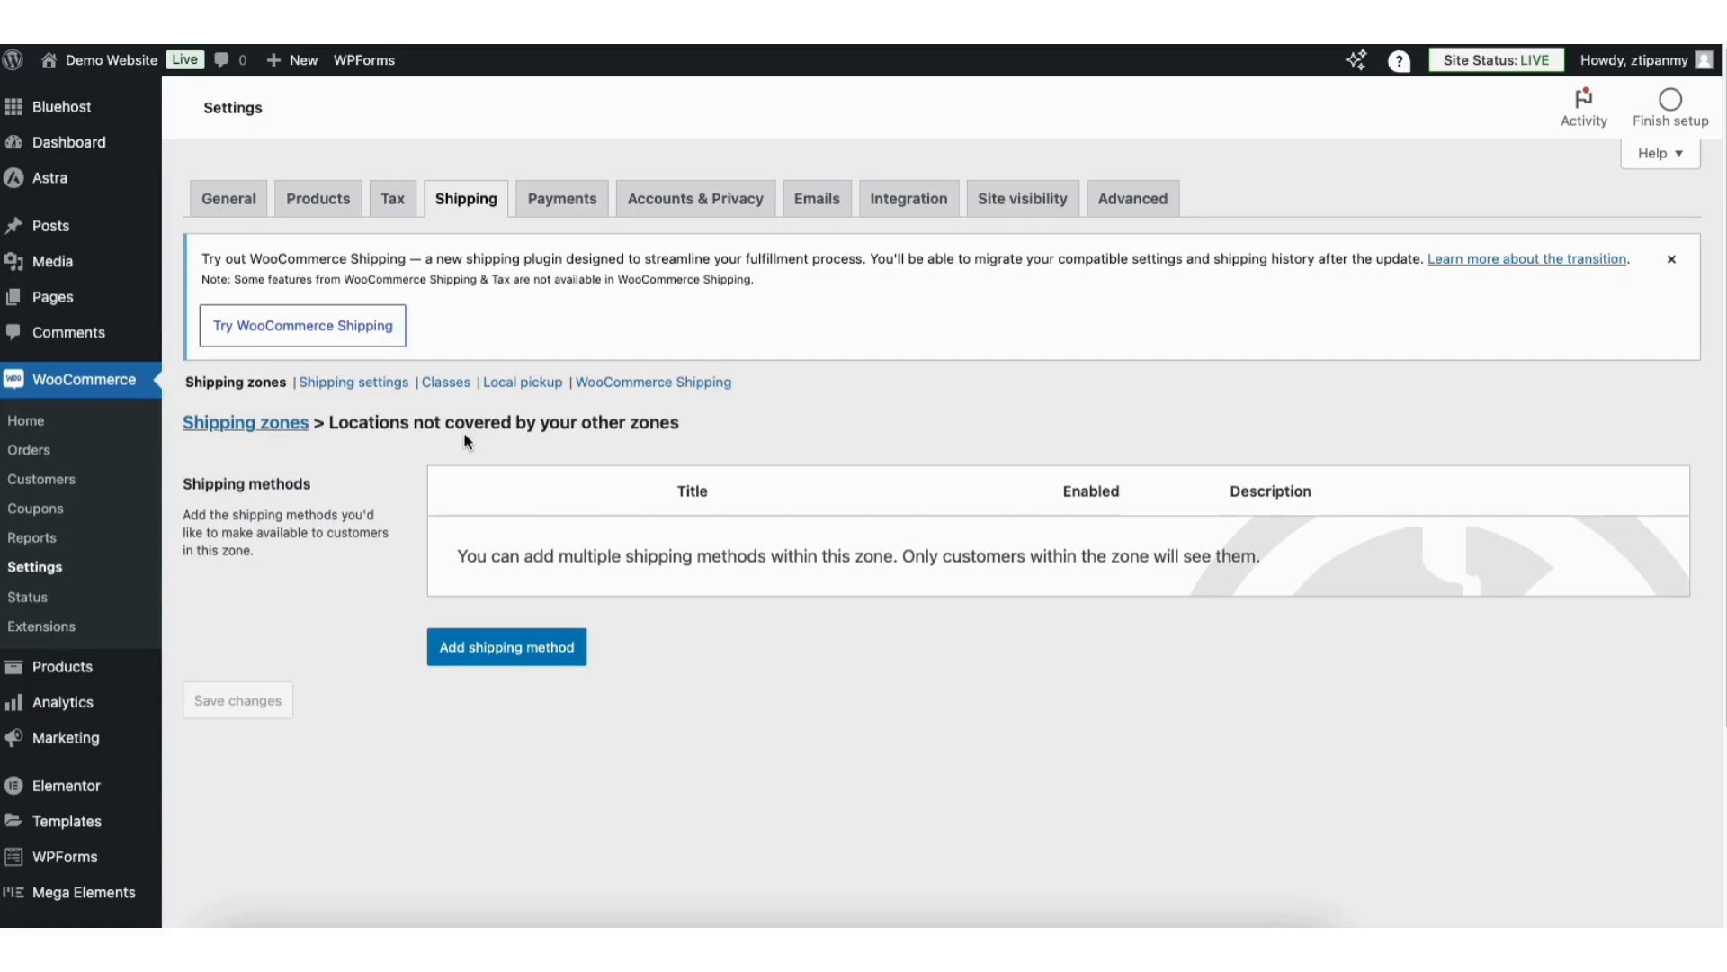
click(487, 645)
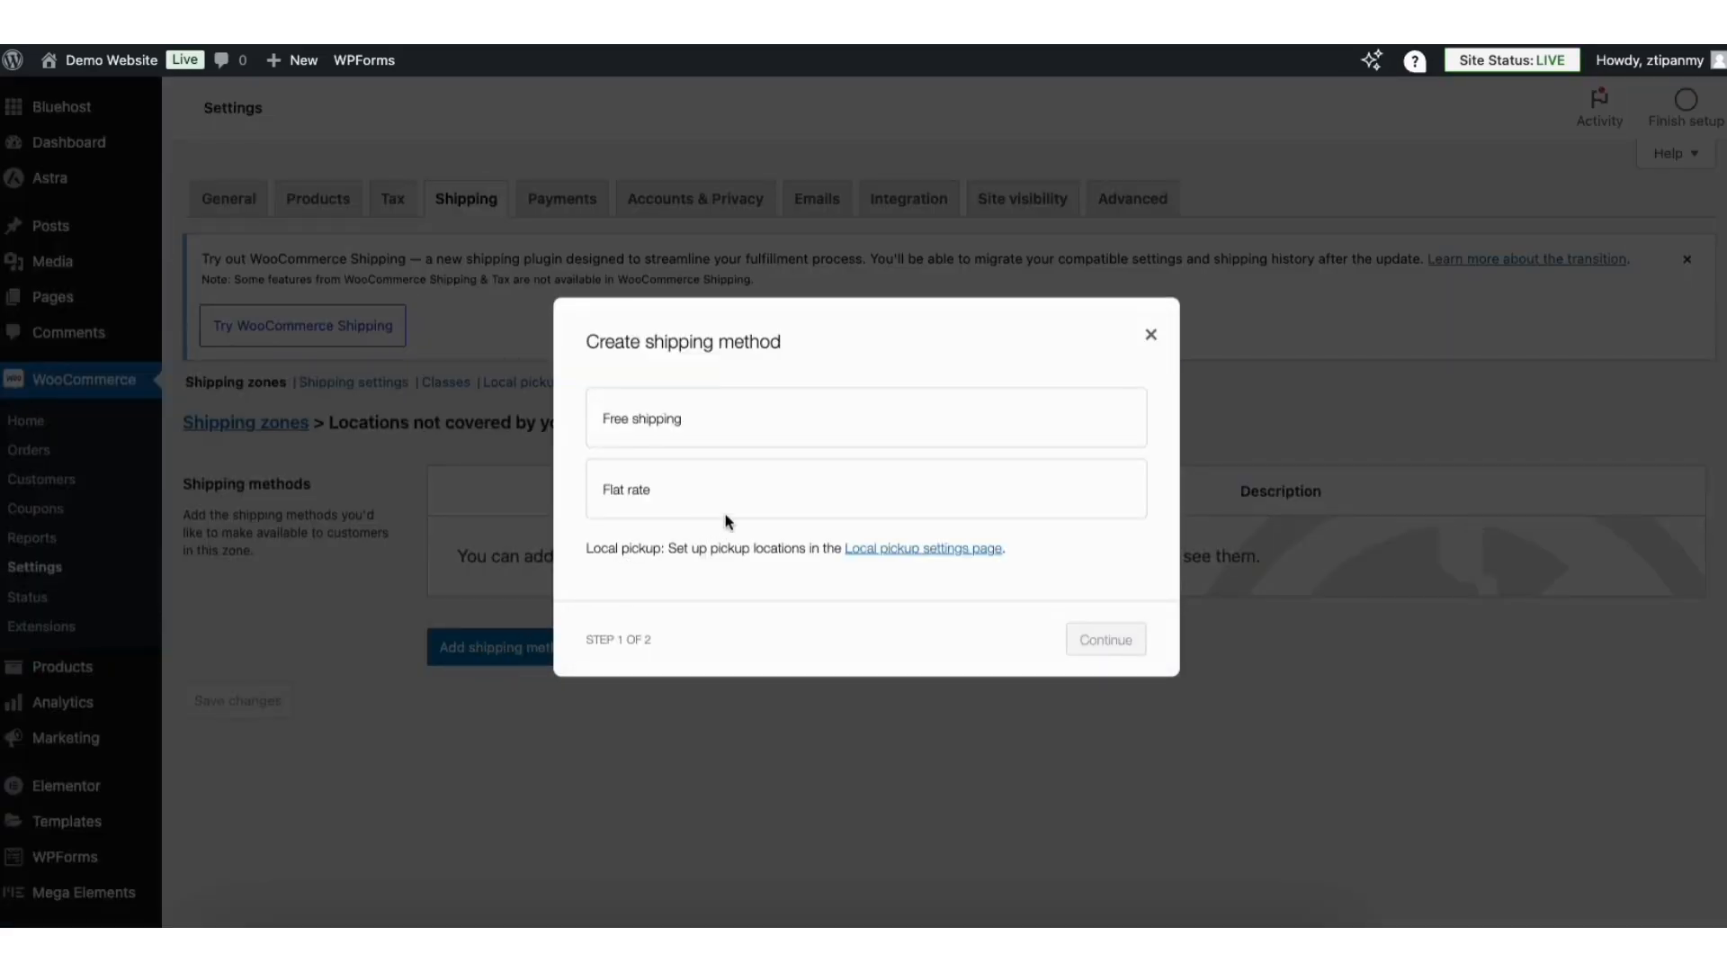
click(791, 500)
click(1105, 655)
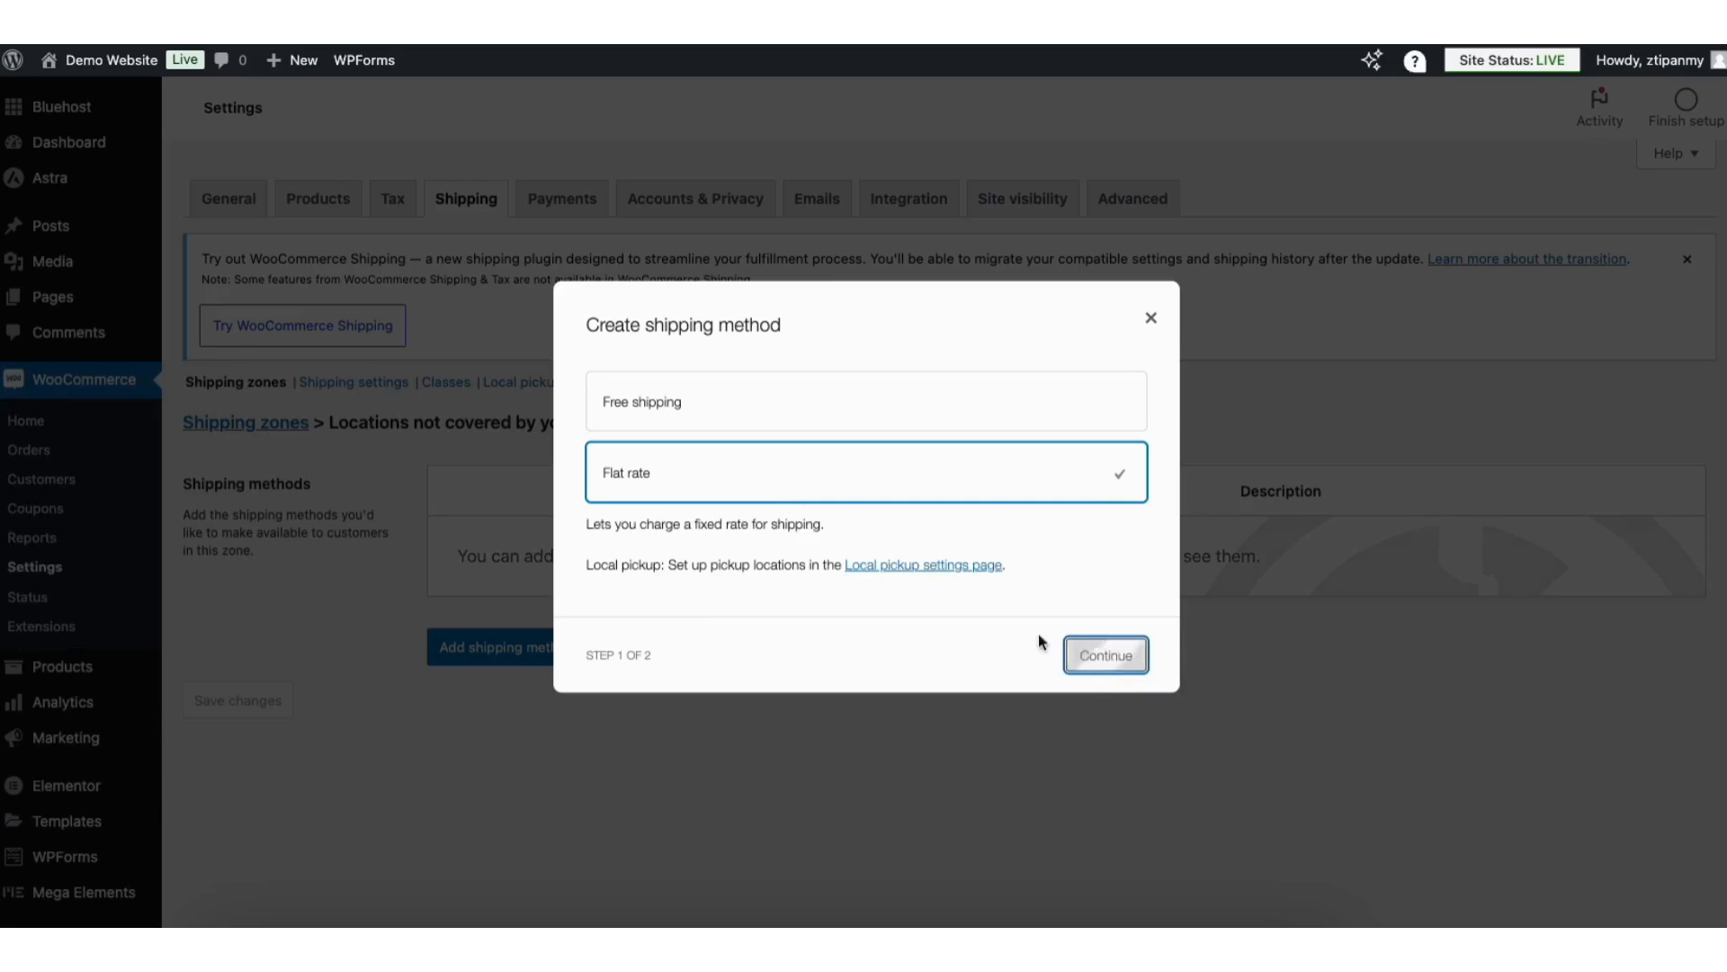
double_click(640, 585)
text(15.00)
click(1035, 693)
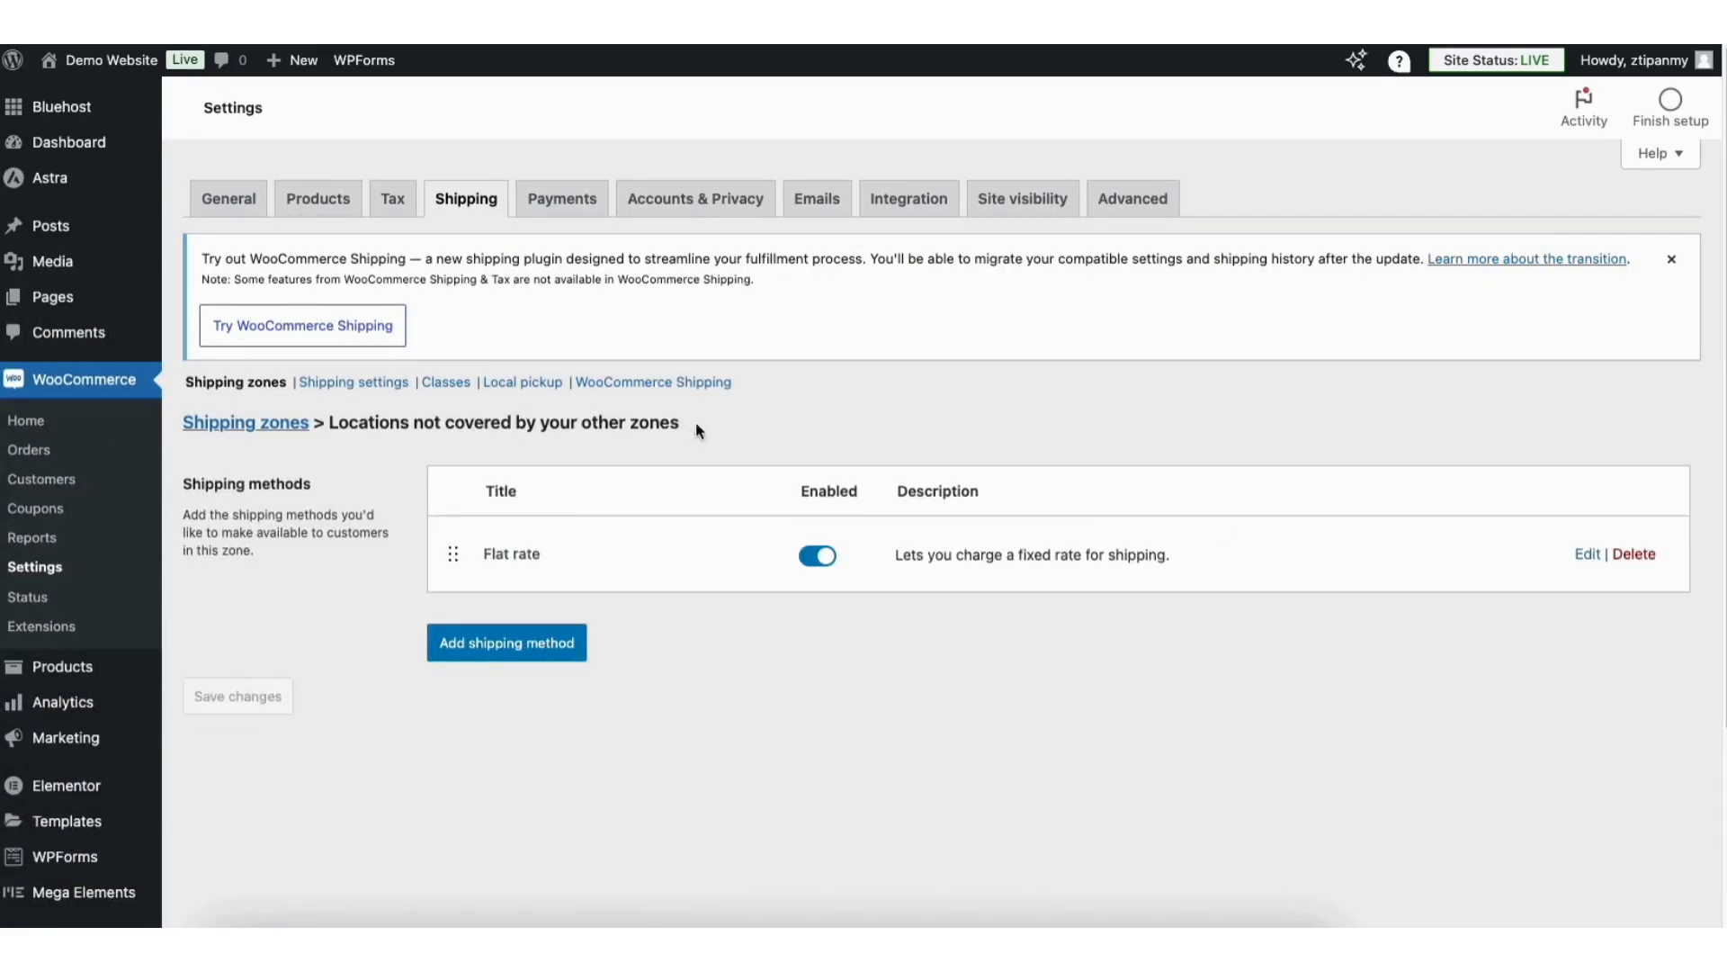
- Review the general shipping settings for calculations, shipping destination and debug mode
click(357, 390)
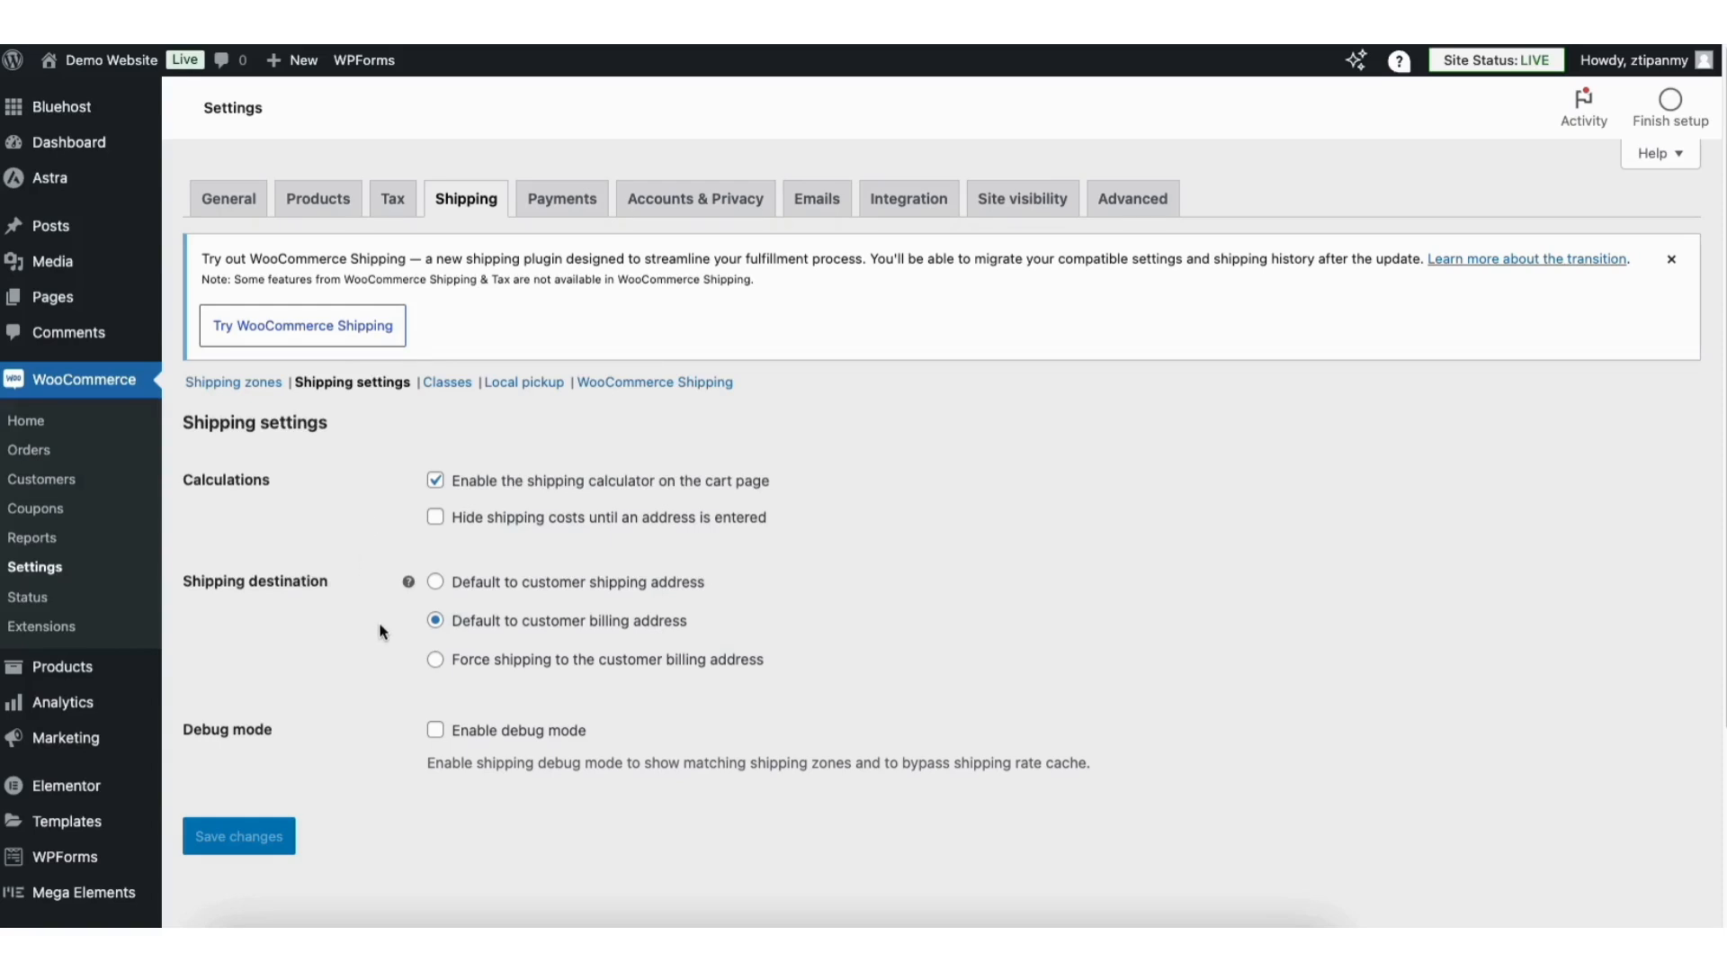
scroll(864, 486, down, 3)
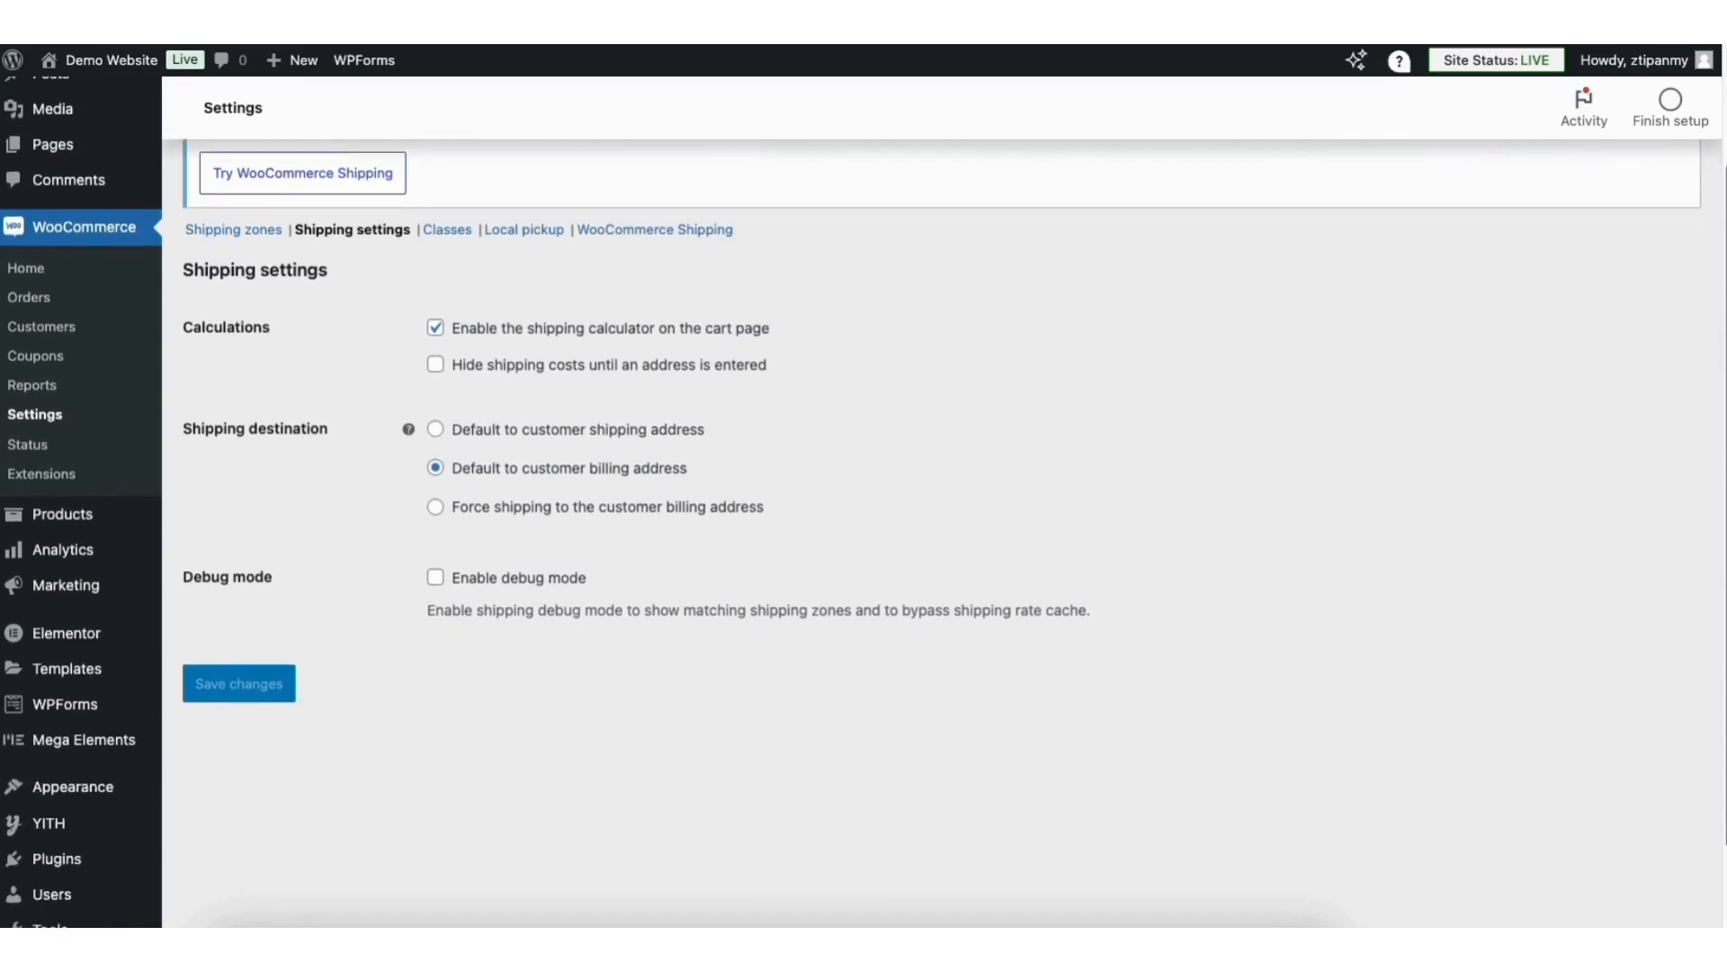
scroll(617, 720, down, 2)
- Search the plugin directory for stripe, then install and activate the WooCommerce Stripe Payment Gateway plugin
mouse_move(52, 779)
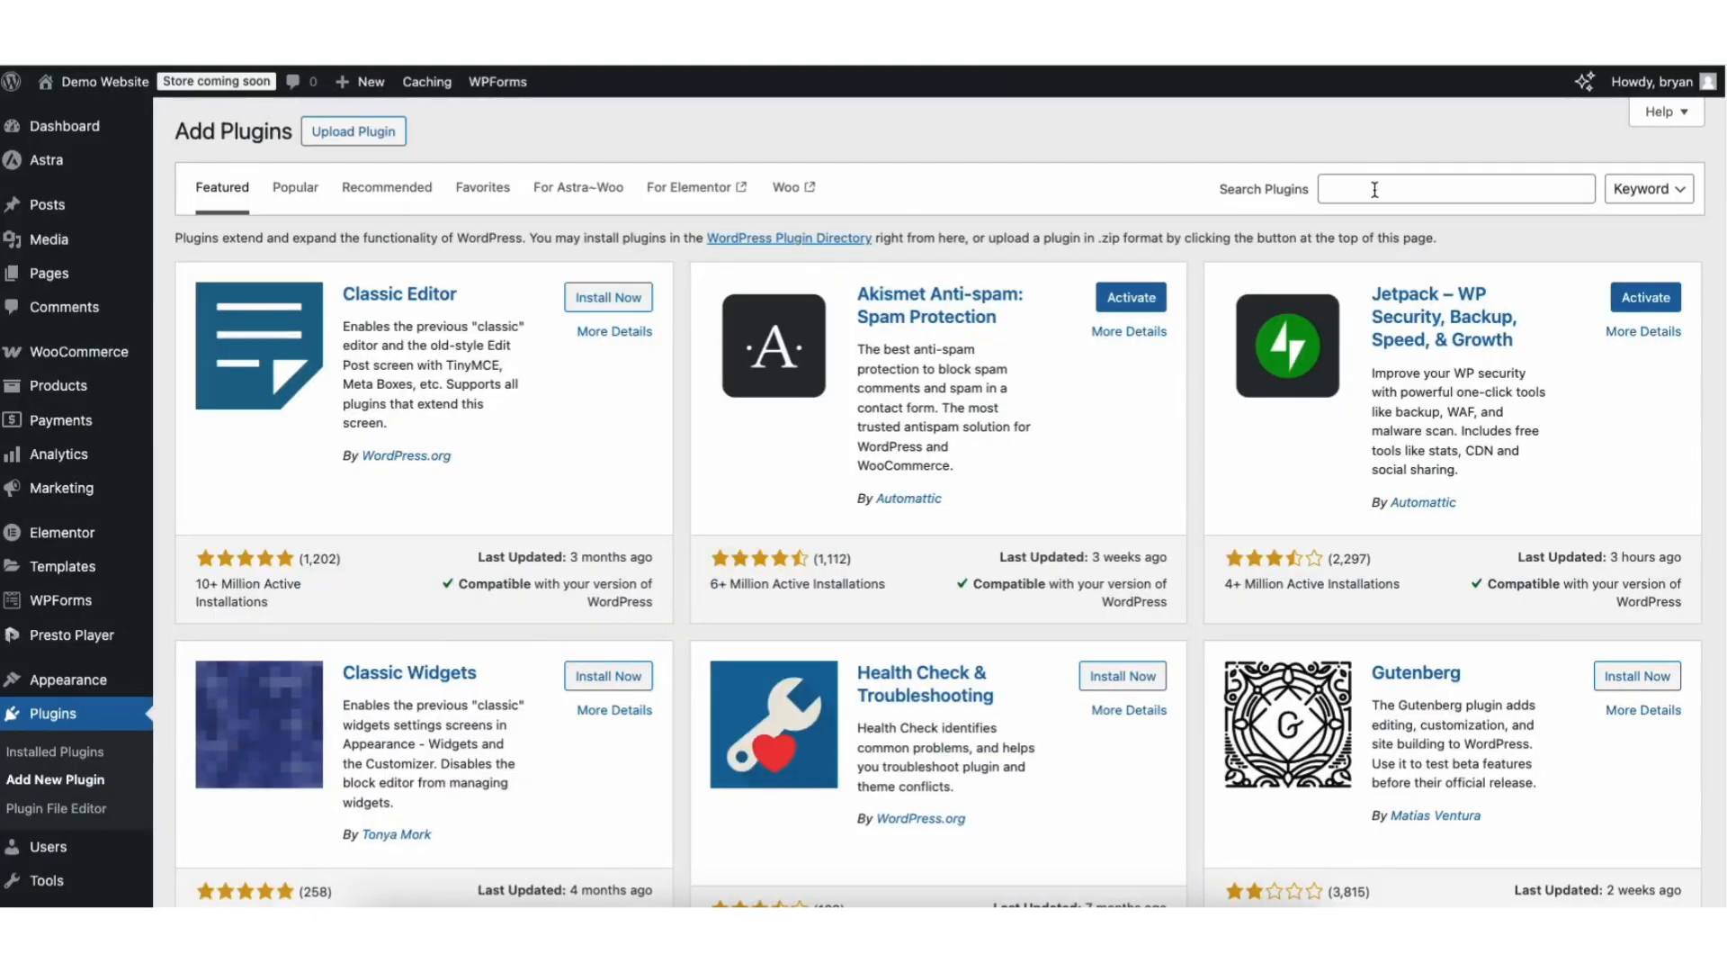
click(1375, 190)
text(stripe)
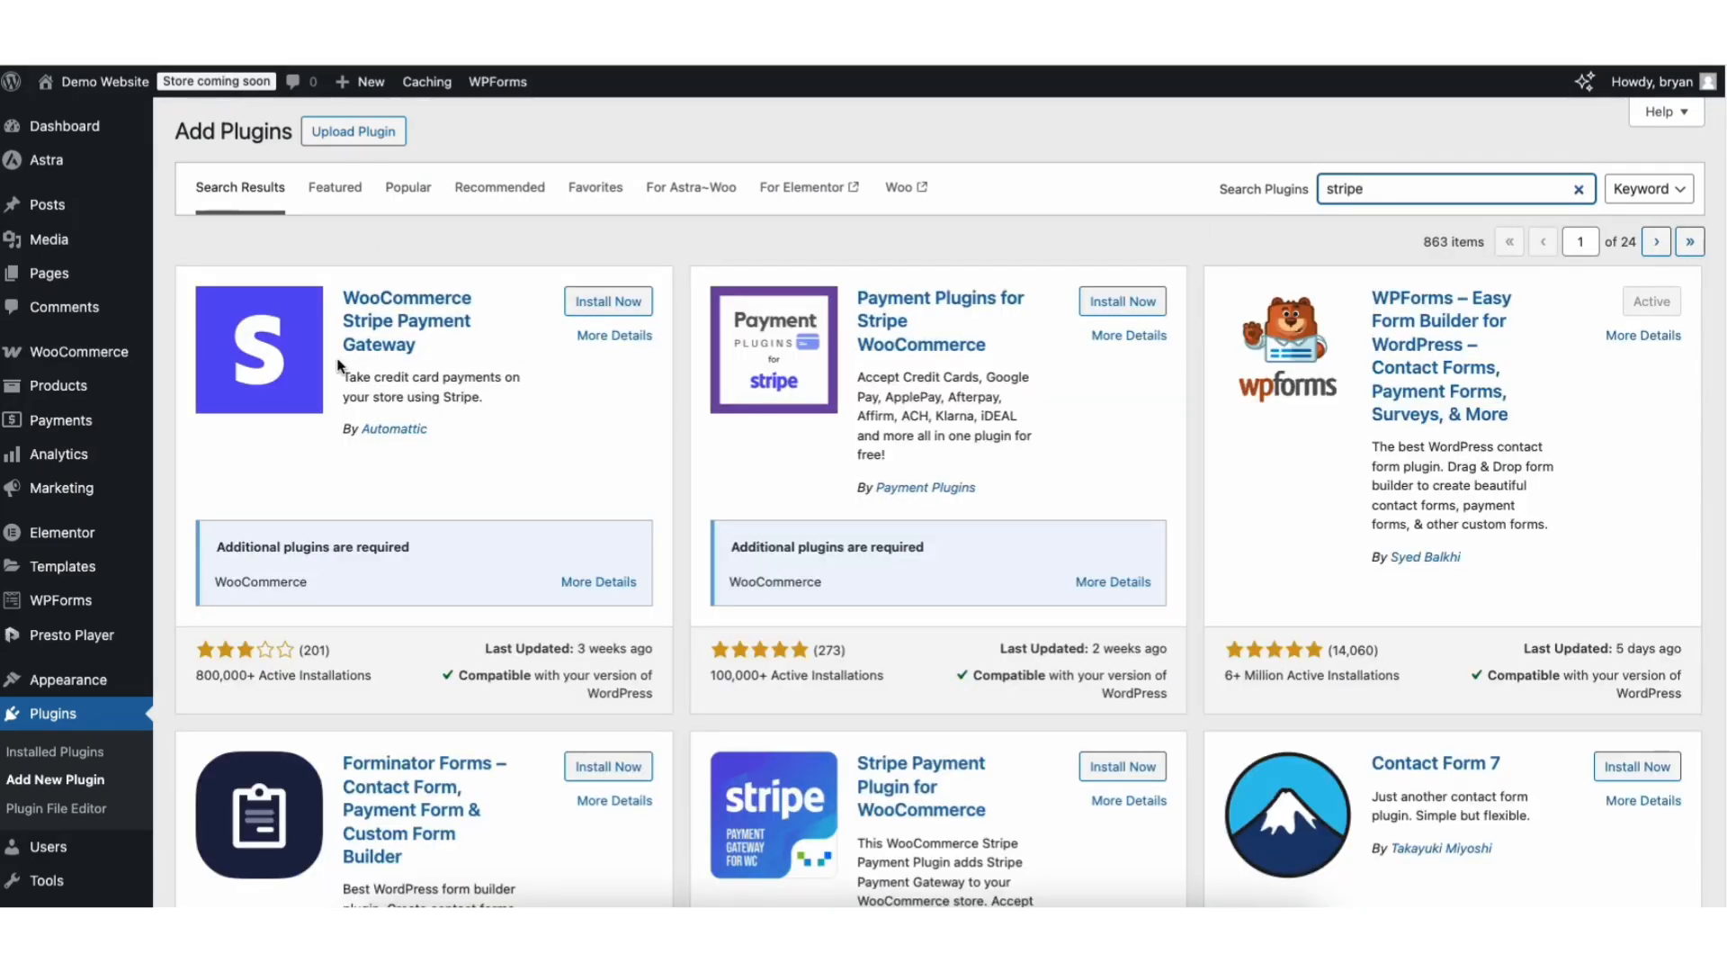
click(585, 304)
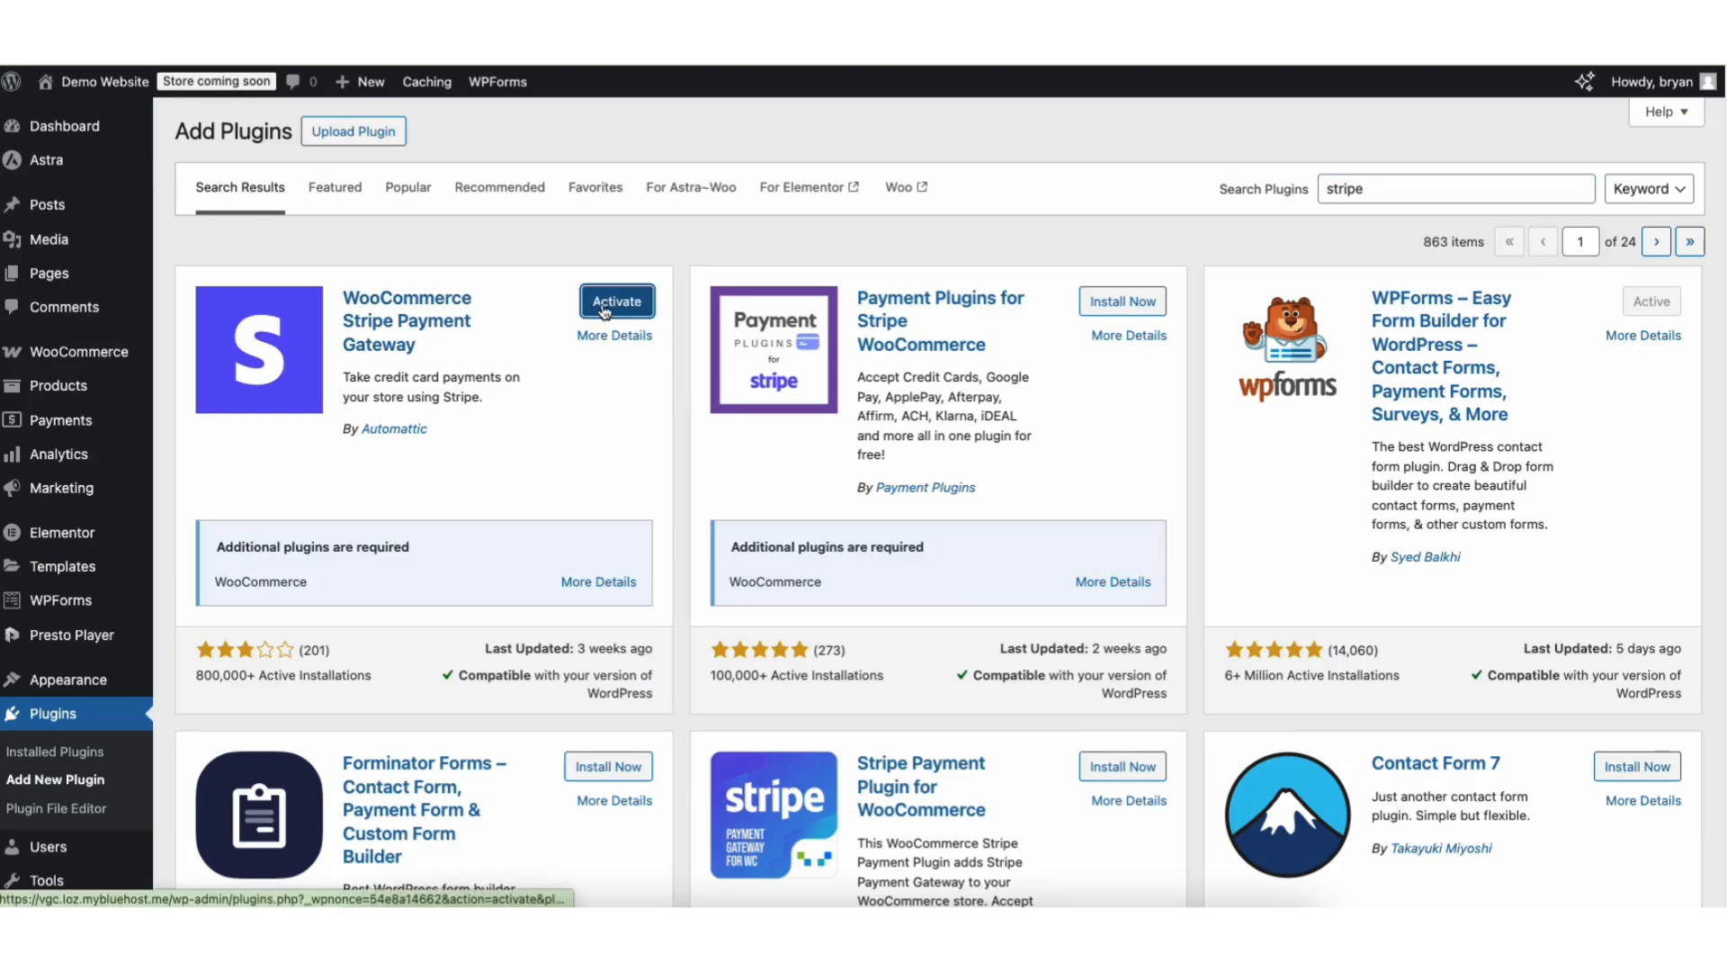
click(605, 311)
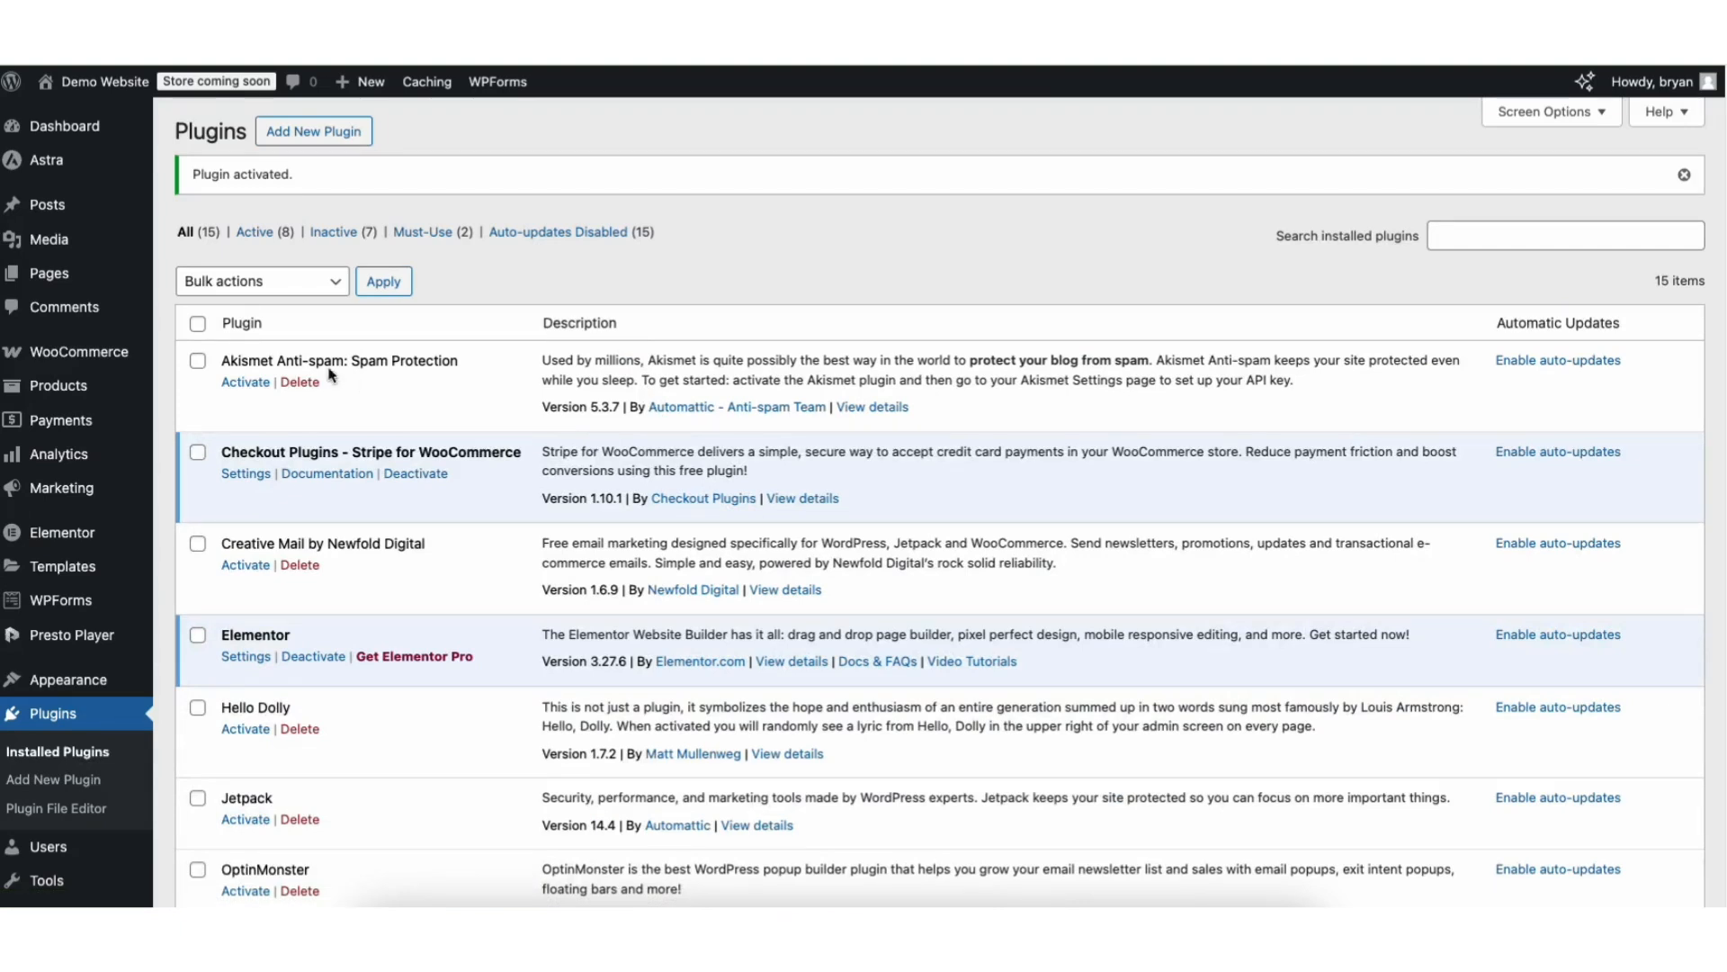
- Enable Stripe in the WooCommerce payment settings and connect a Stripe account
mouse_move(87, 357)
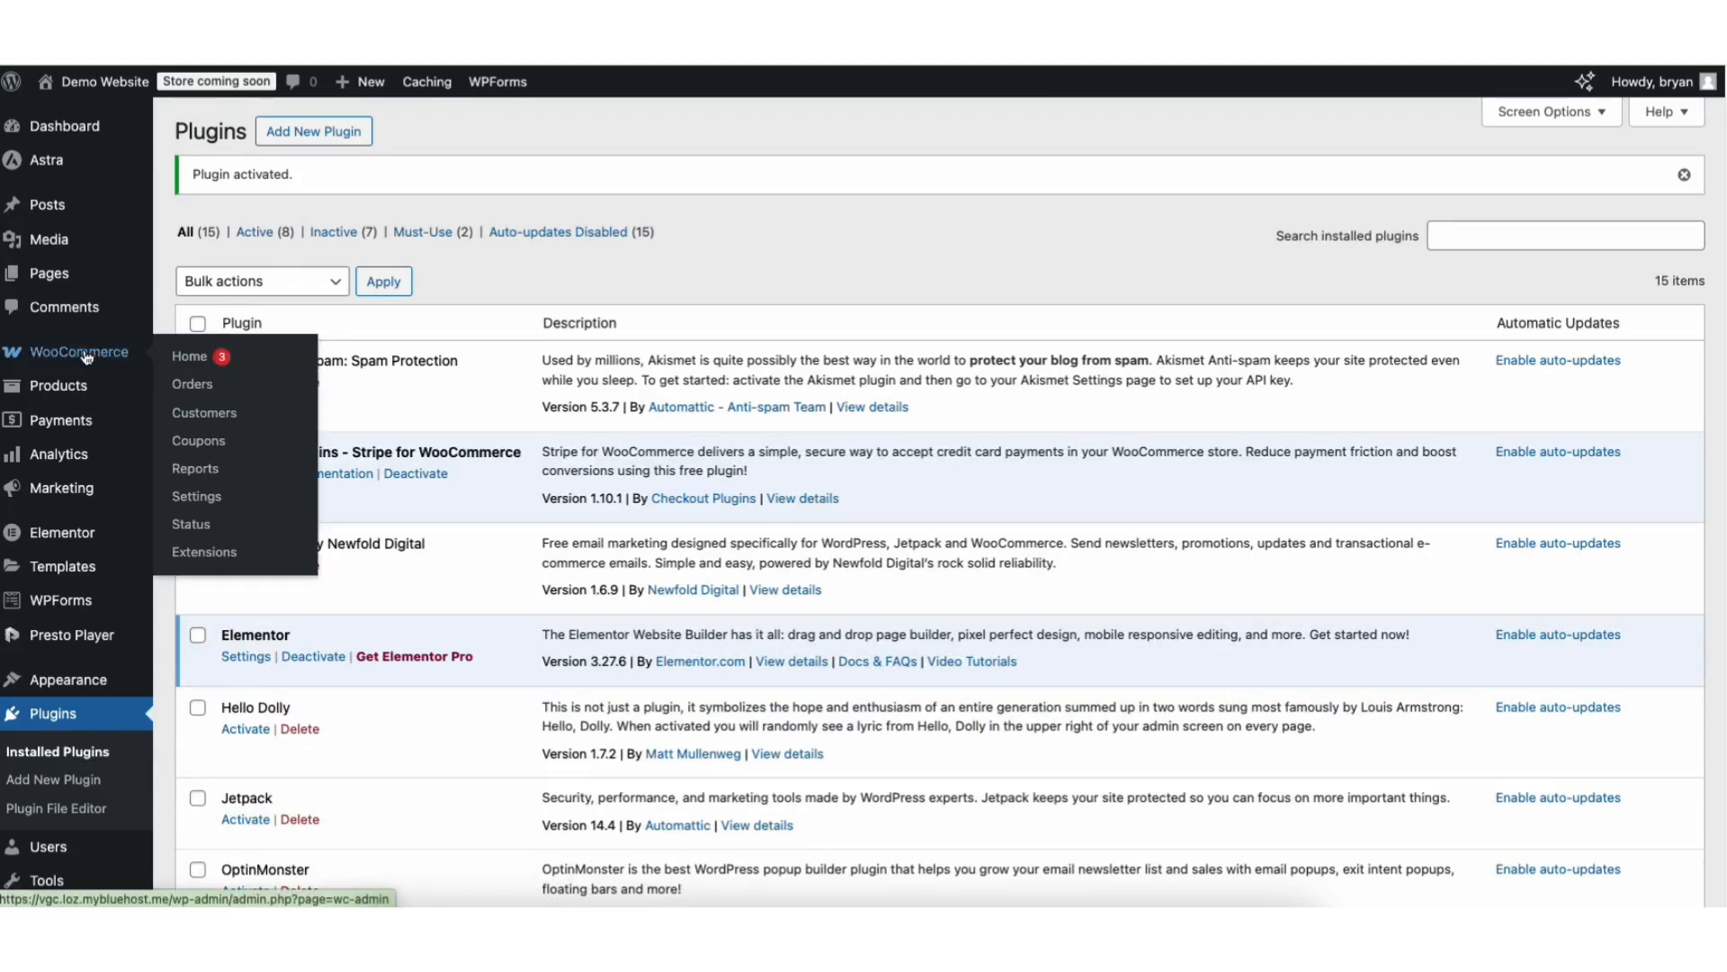
click(200, 500)
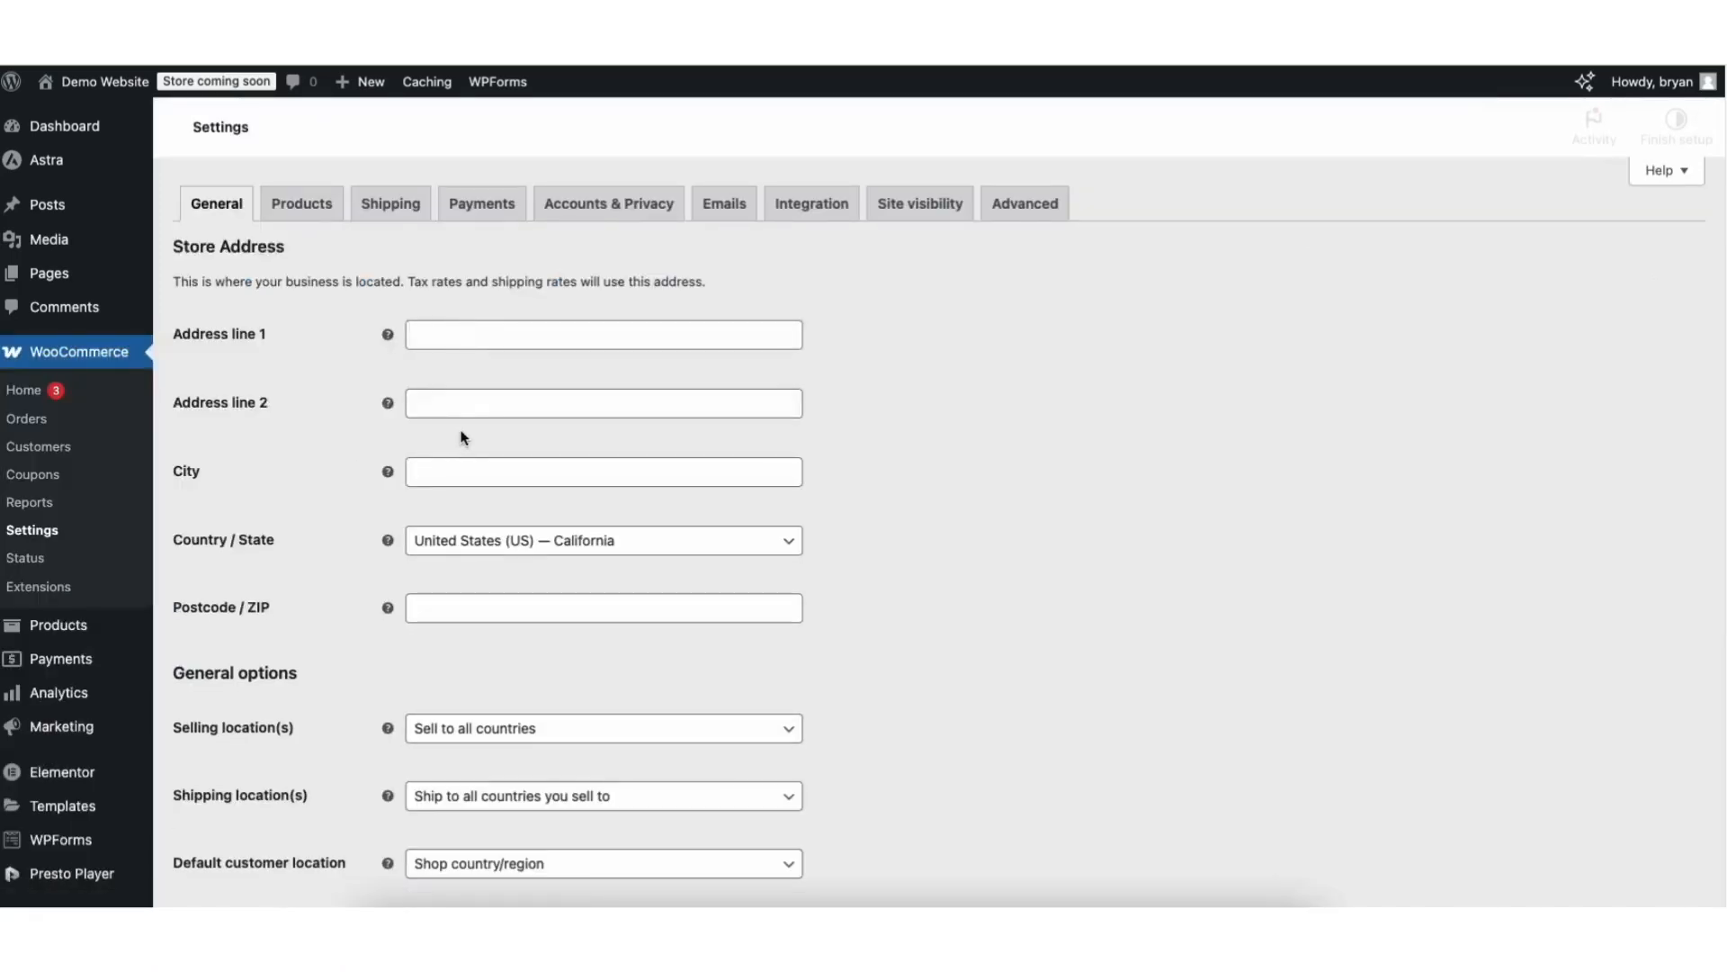
click(475, 207)
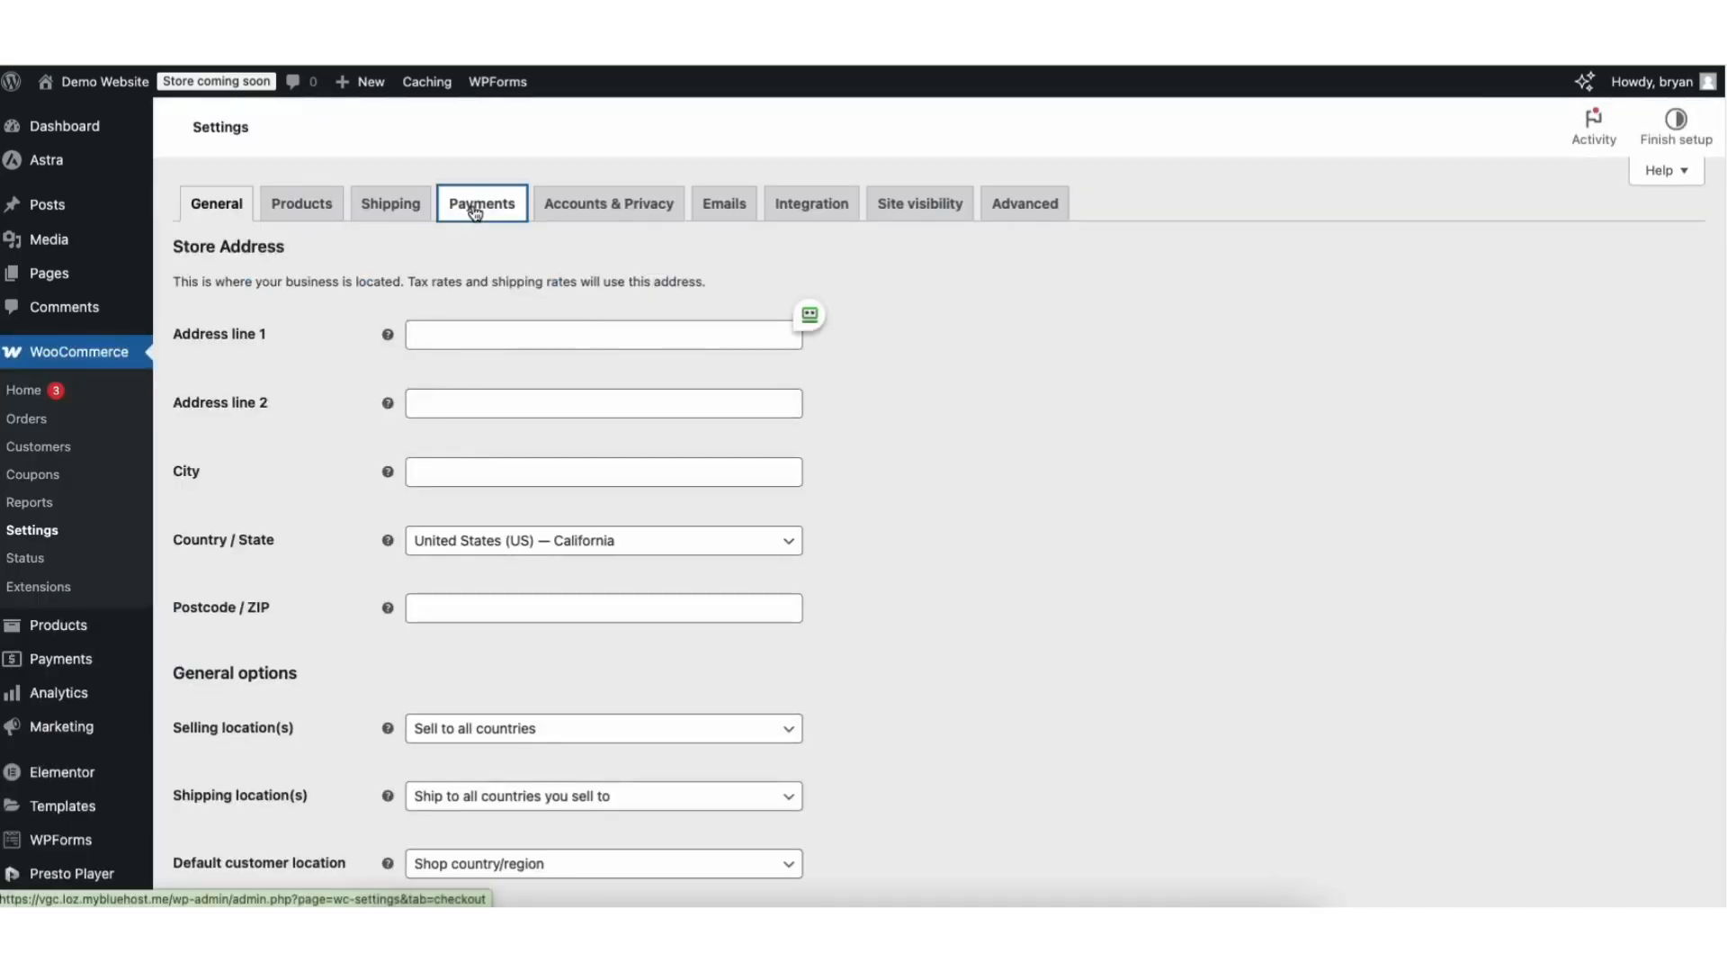
scroll(1574, 243, down, 1)
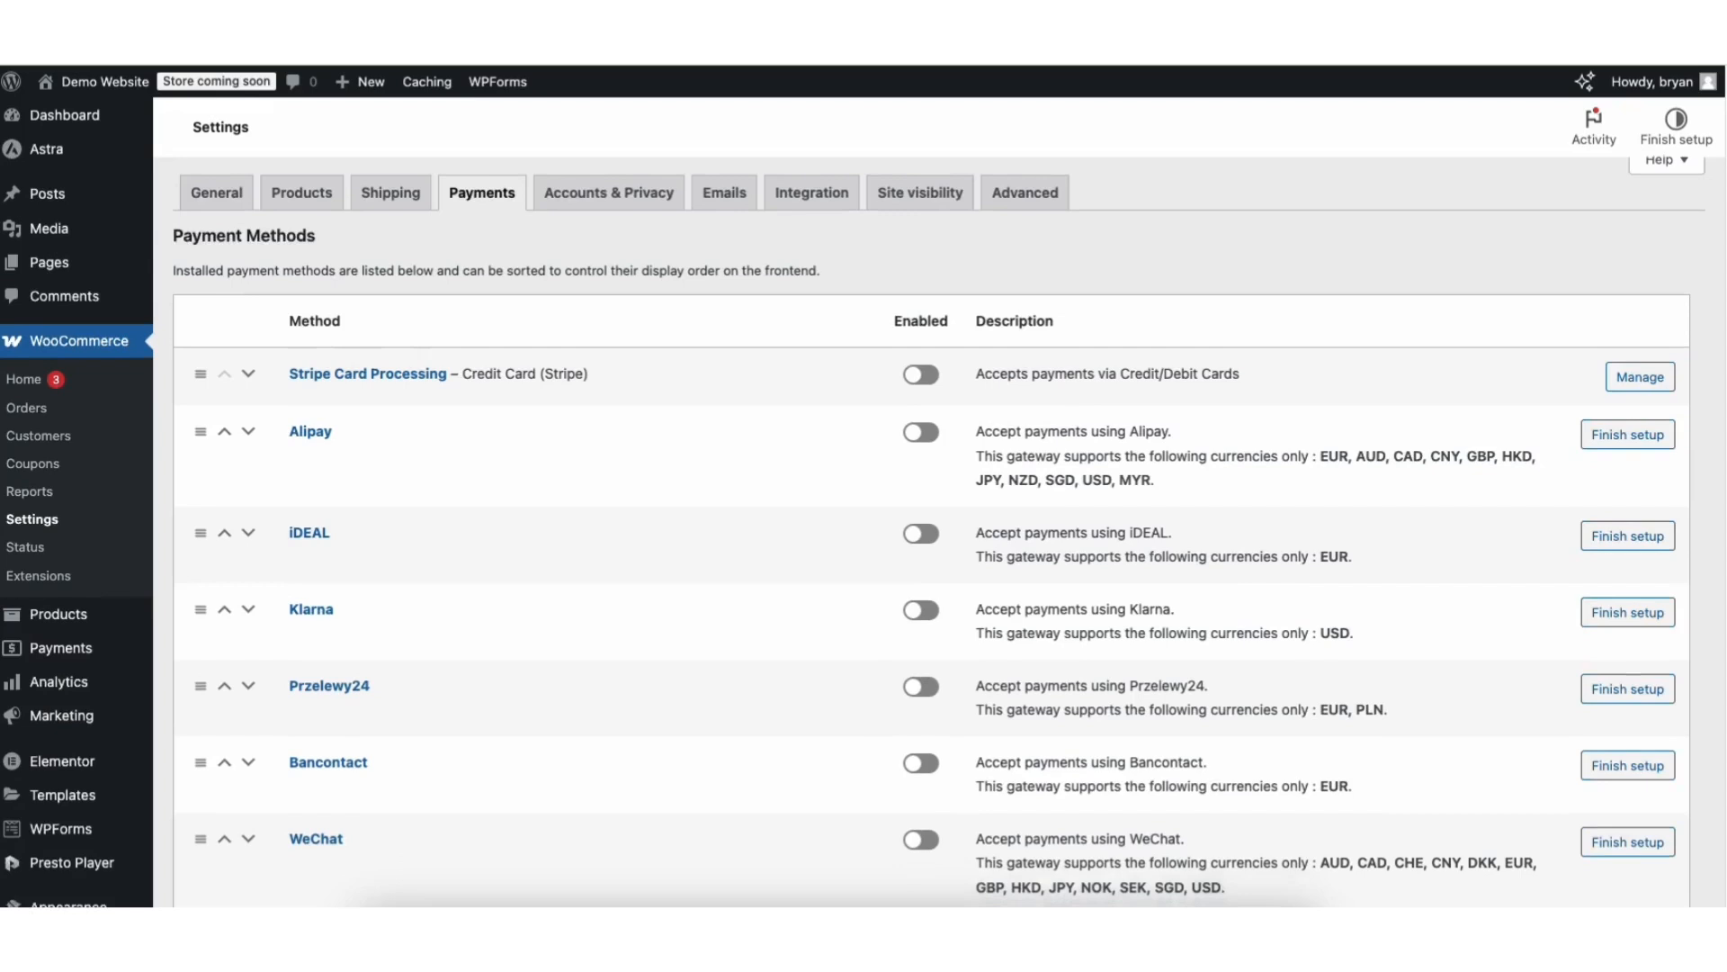
scroll(1721, 450, down, 5)
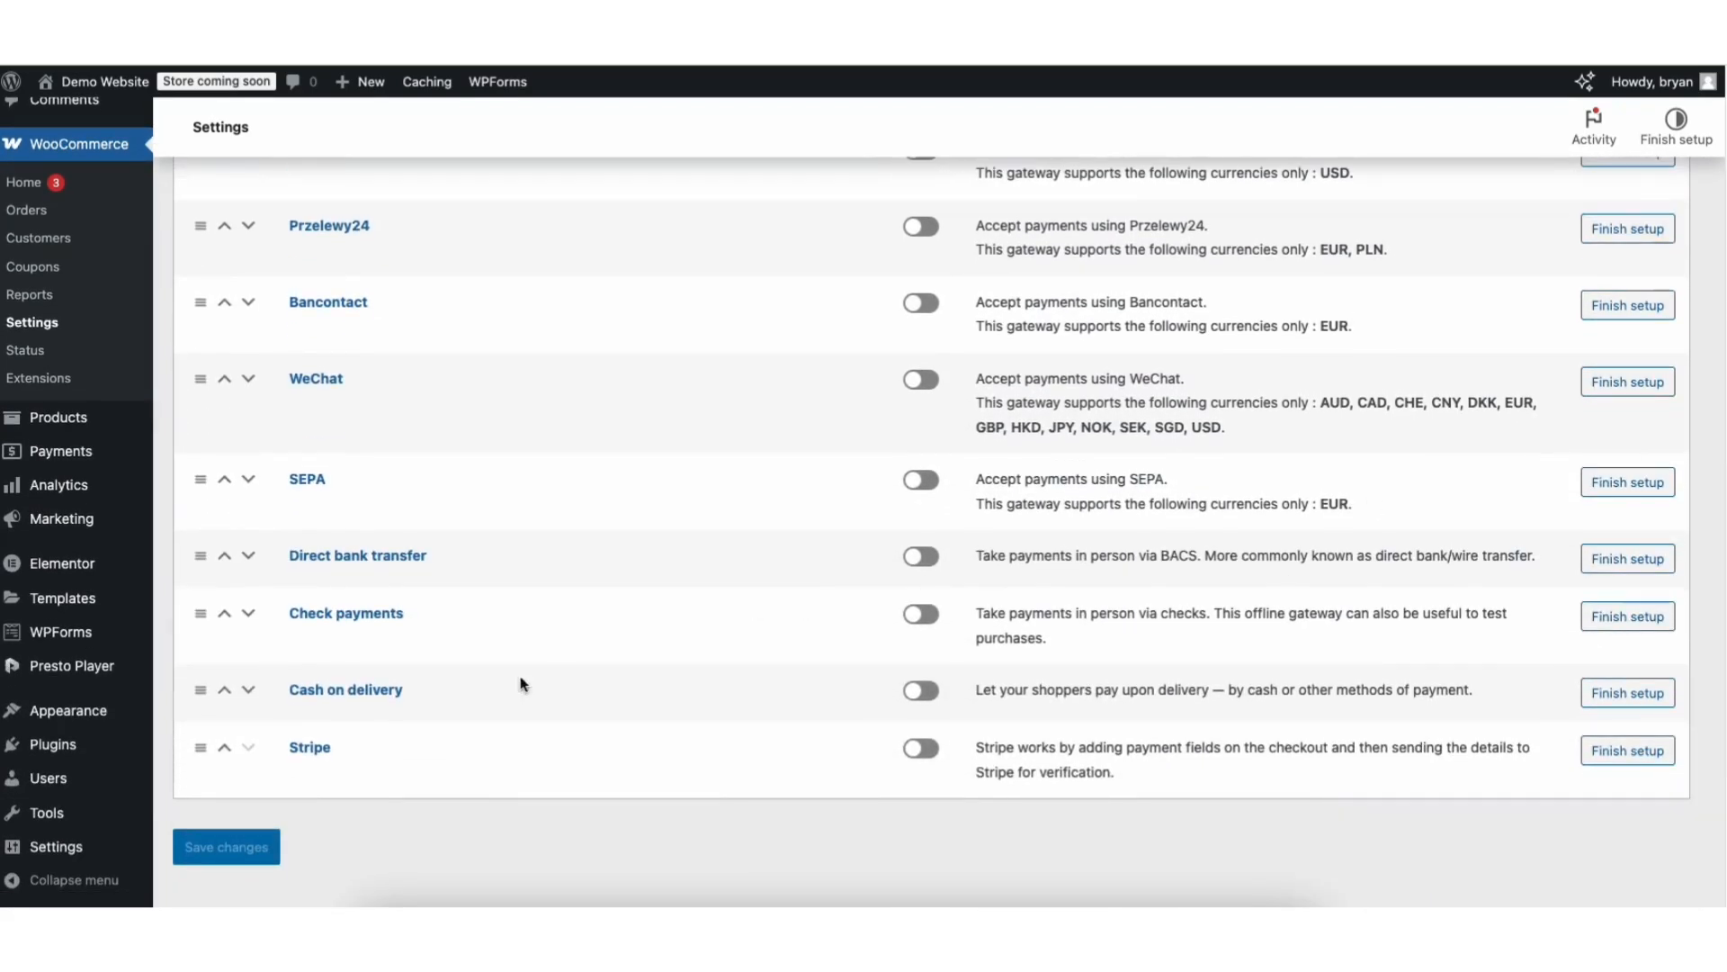
click(932, 750)
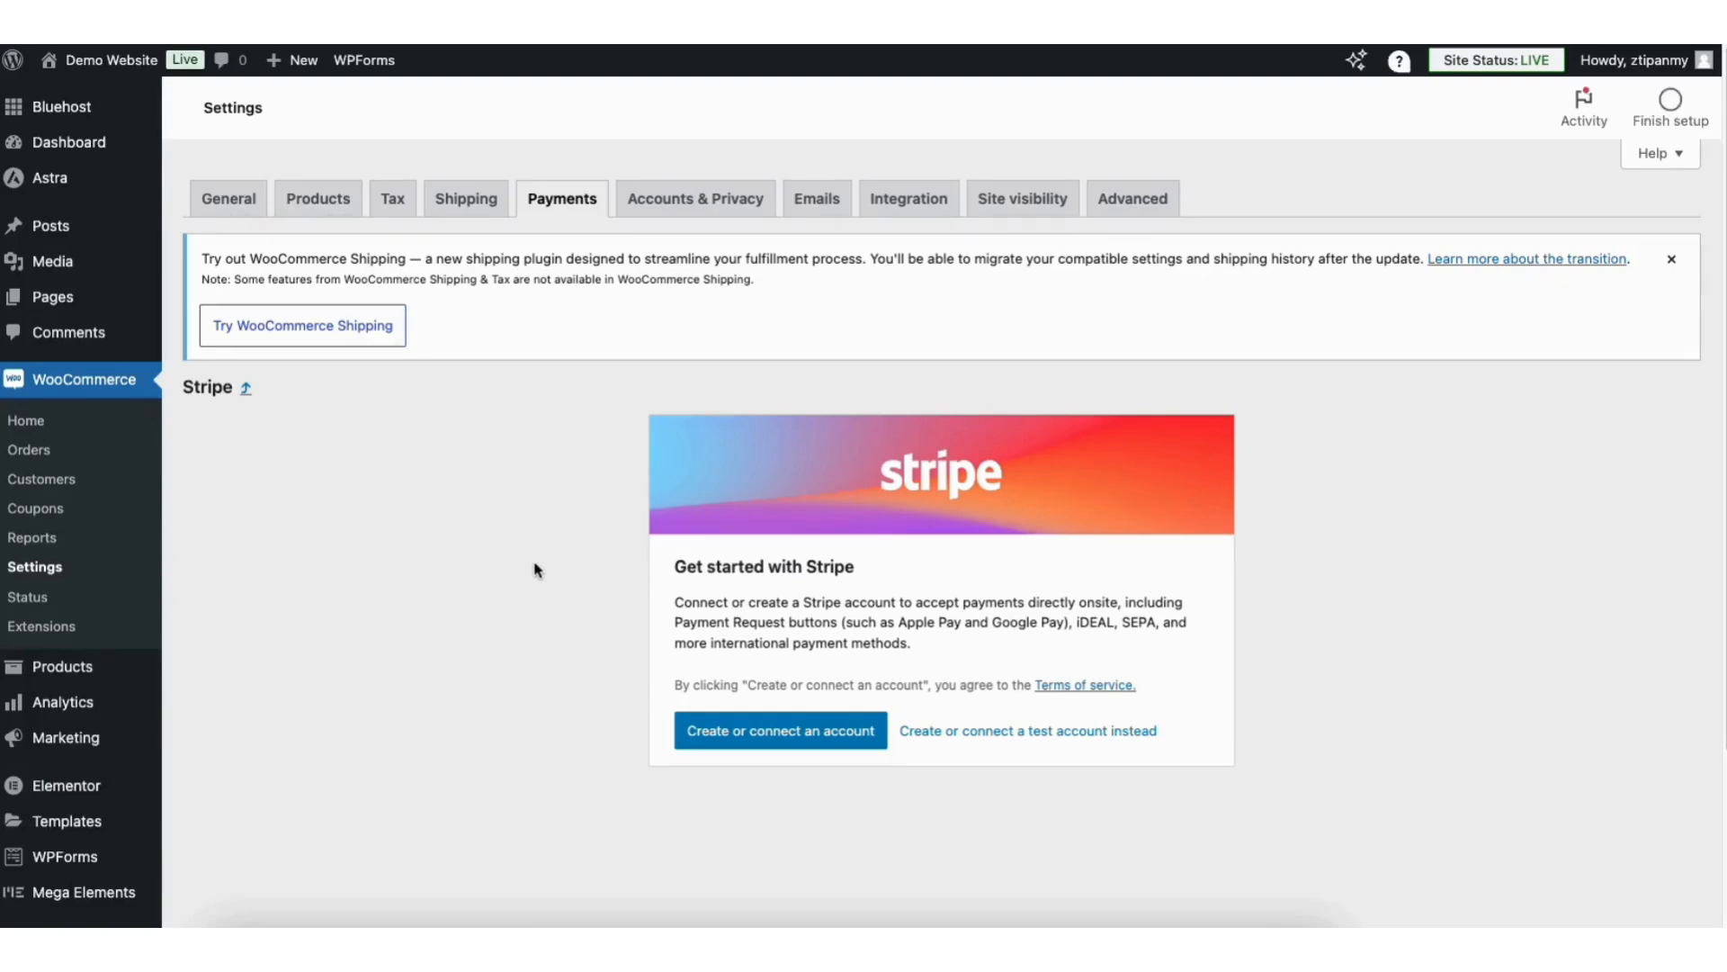
click(745, 733)
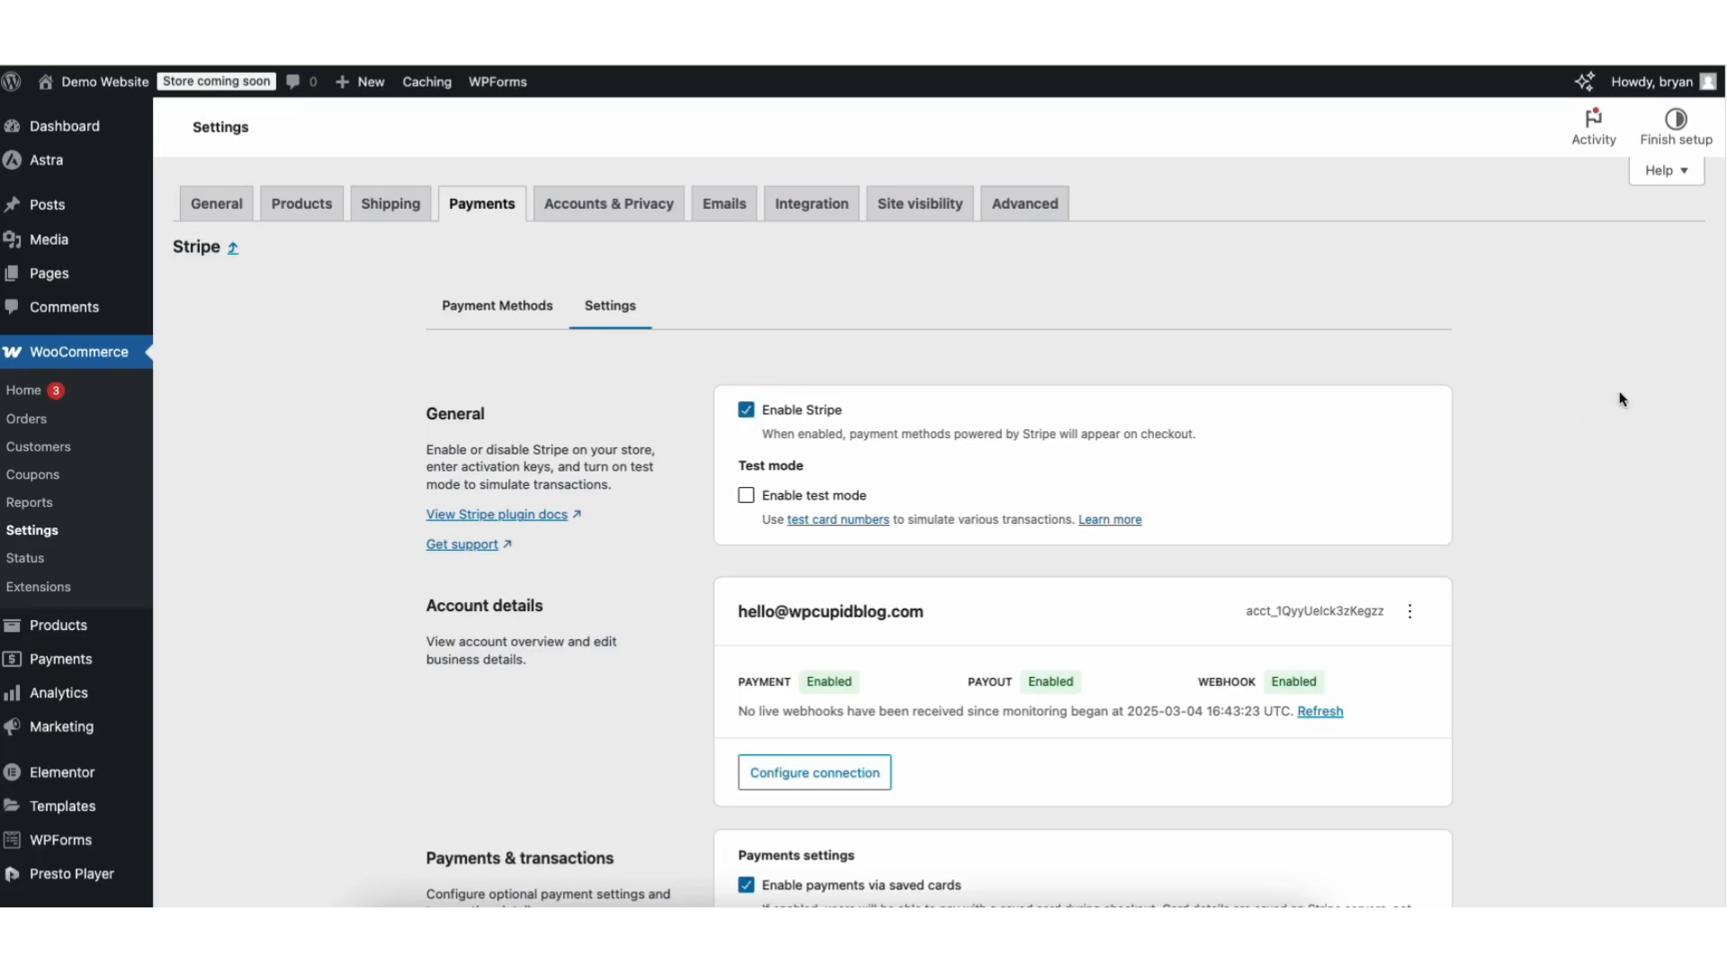
- Review the Stripe account, payment, transaction and advanced settings and save them
scroll(853, 502, down, 2)
scroll(824, 360, down, 2)
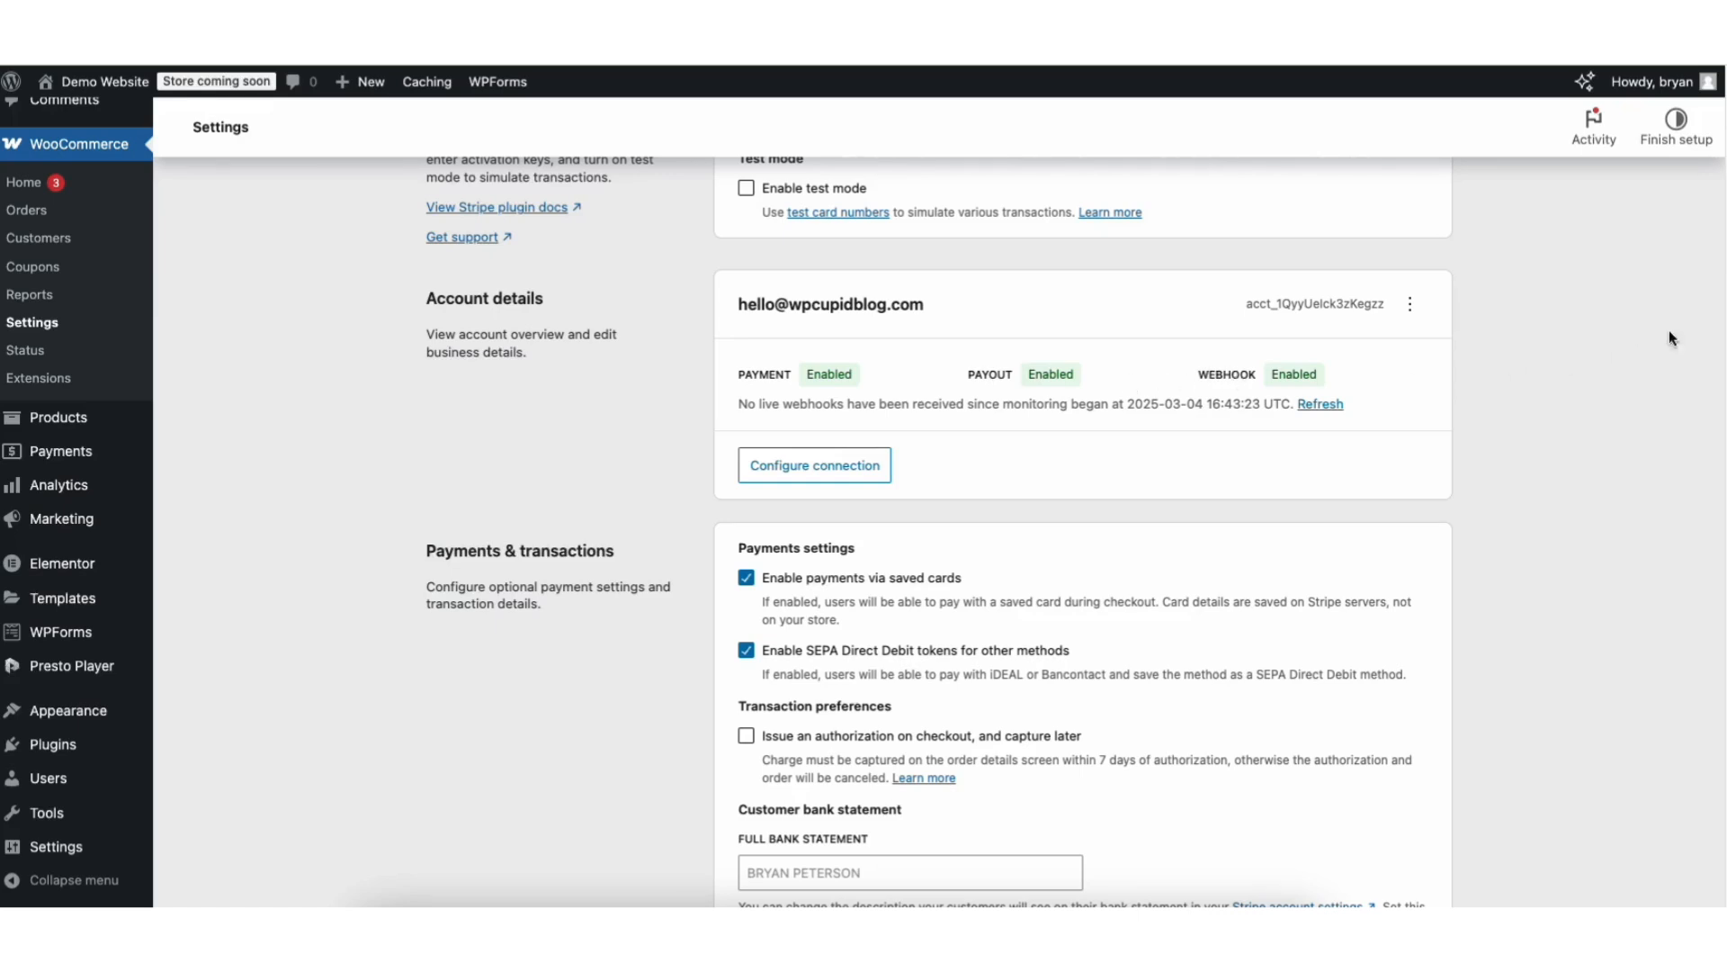
scroll(1126, 361, down, 3)
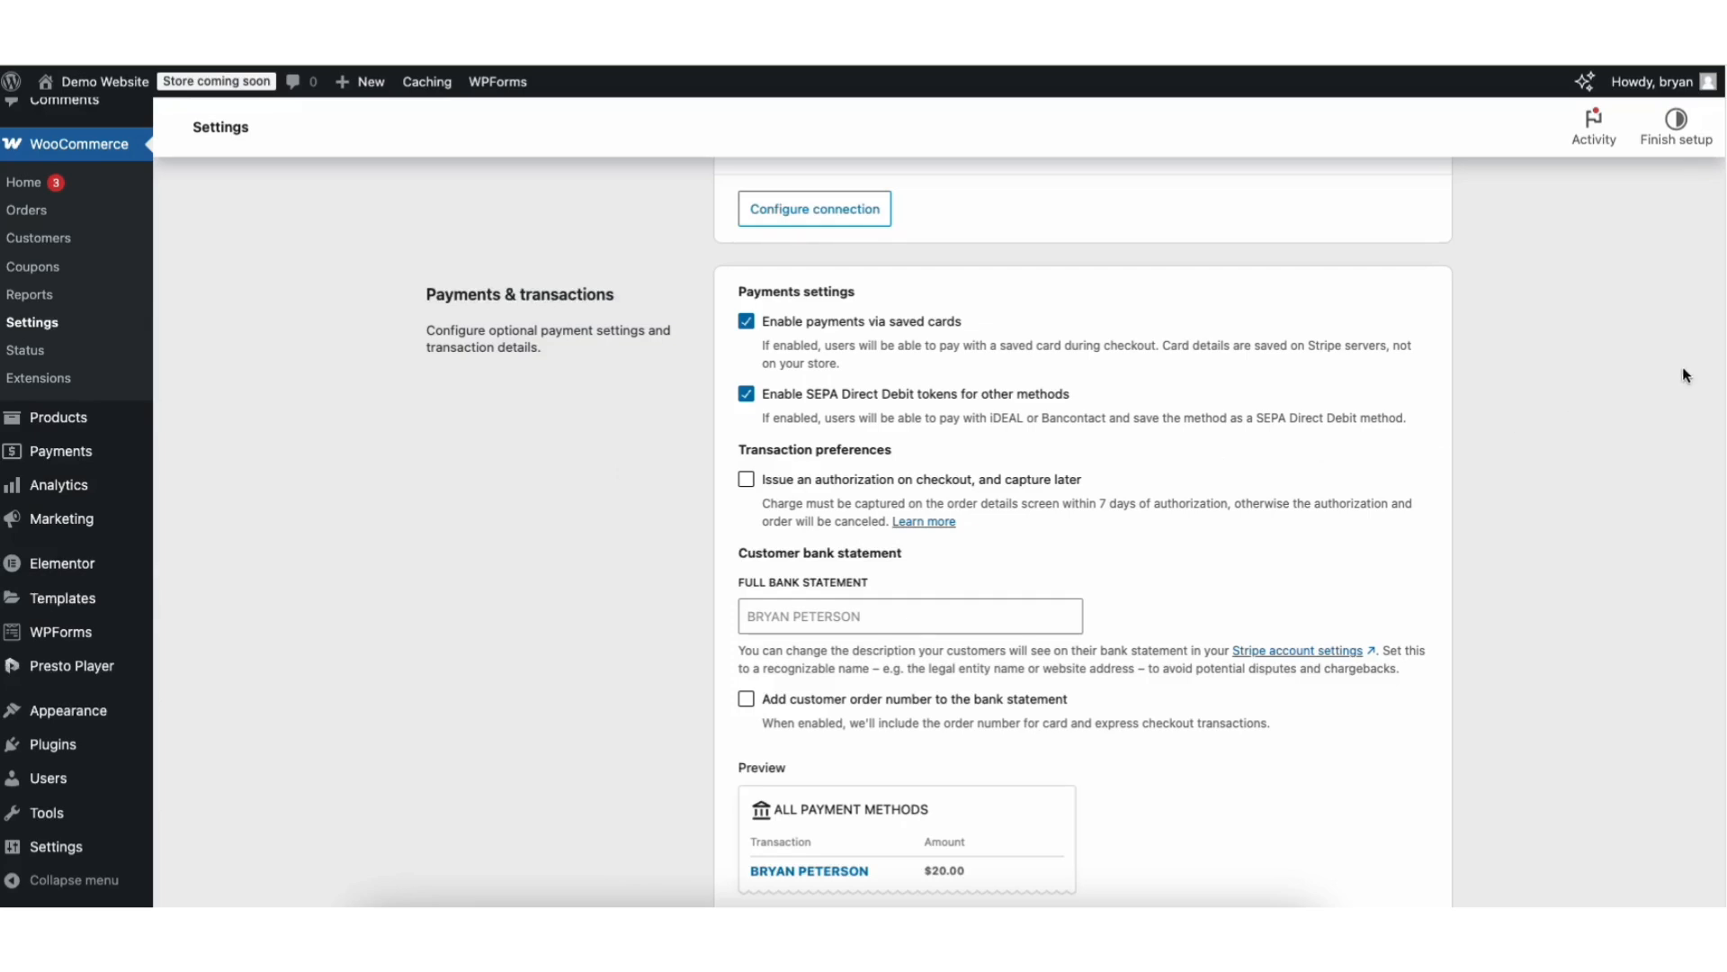
scroll(1717, 544, down, 5)
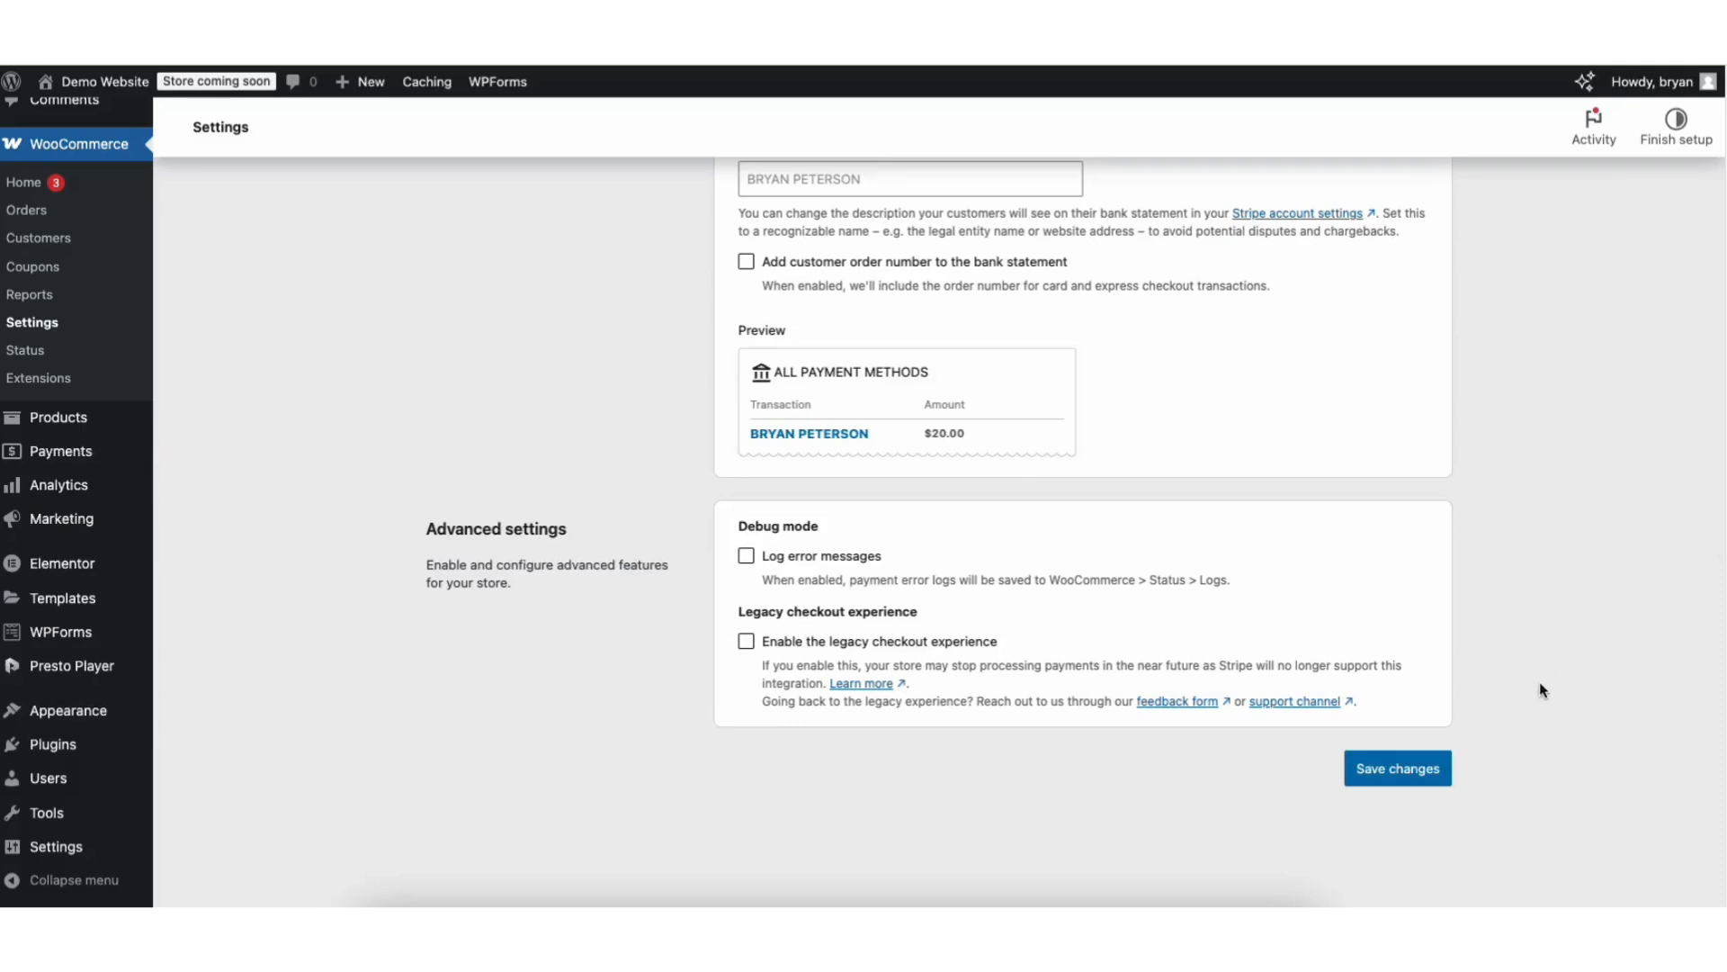
click(1385, 768)
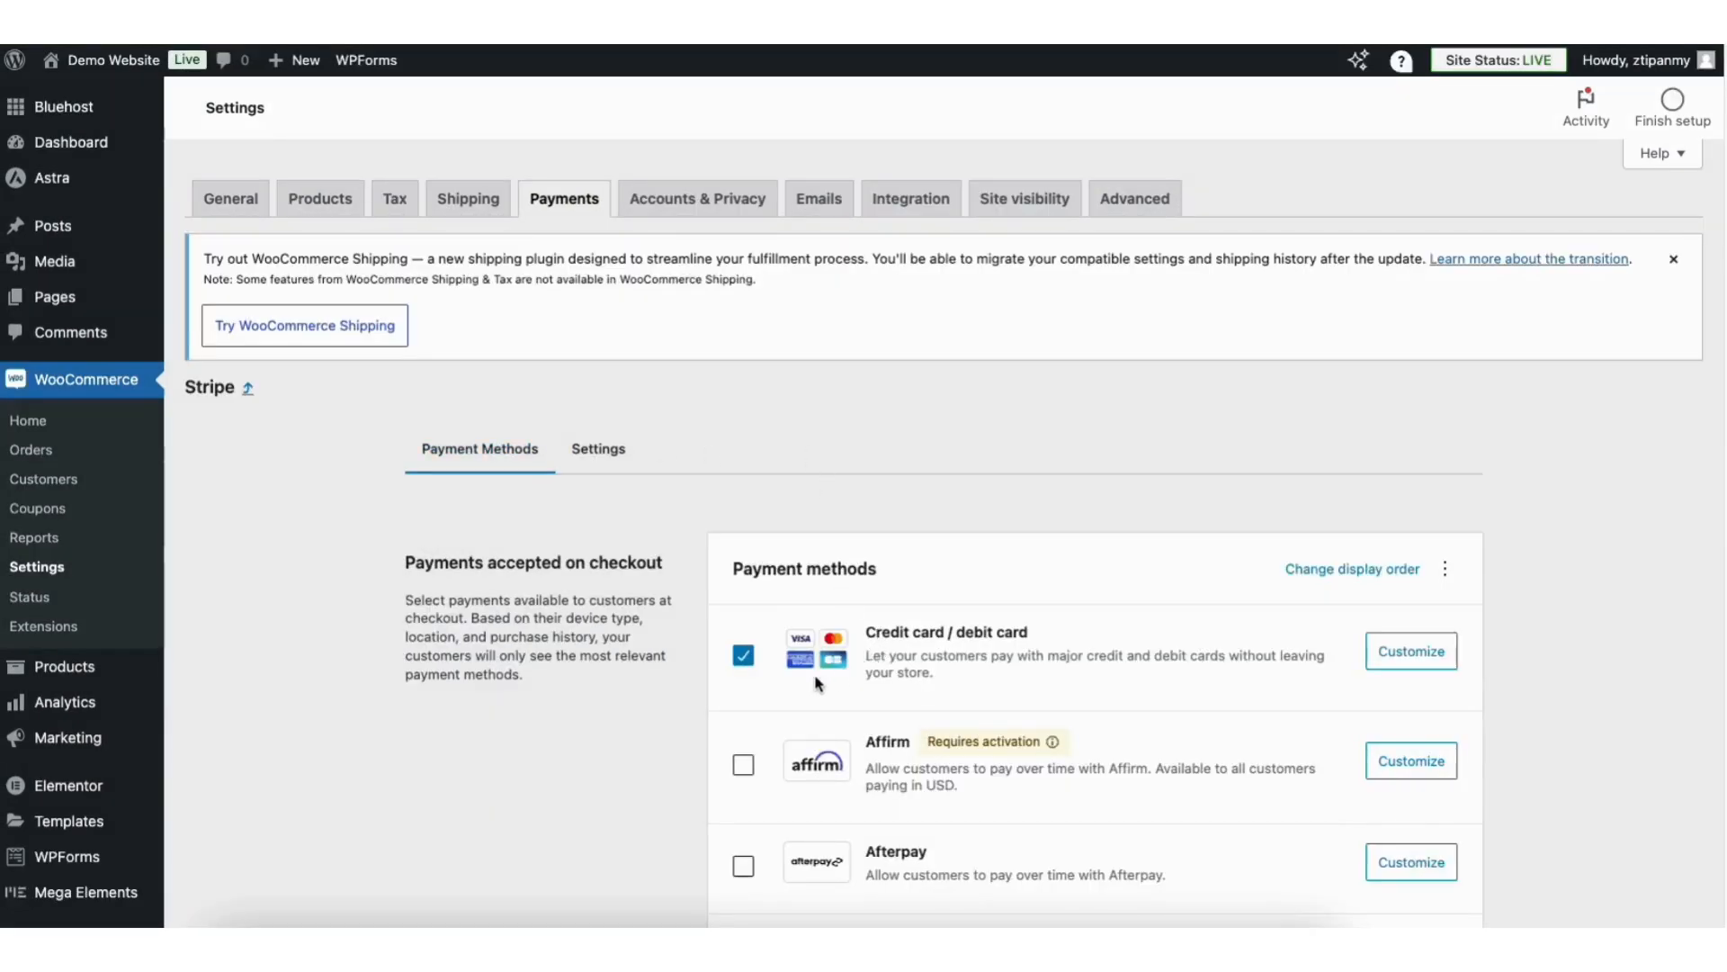
- Try enabling Afterpay among Stripe's checkout payment methods and remove it from checkout again
scroll(1723, 210, down, 5)
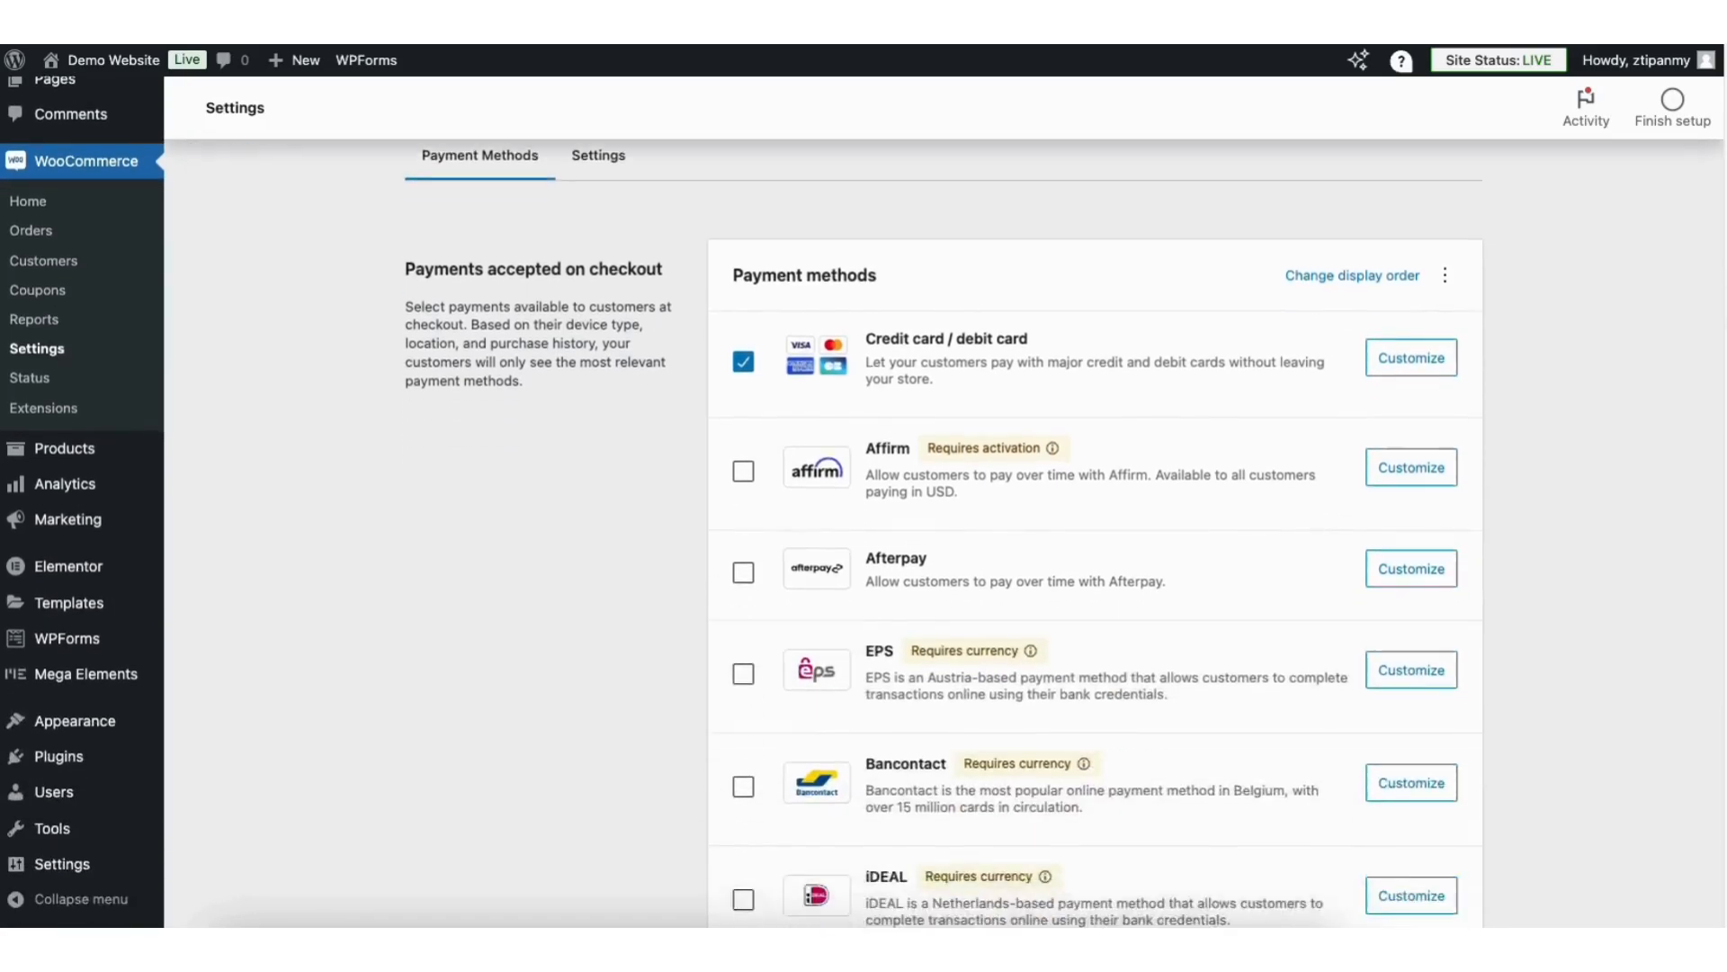
scroll(943, 531, down, 3)
click(743, 405)
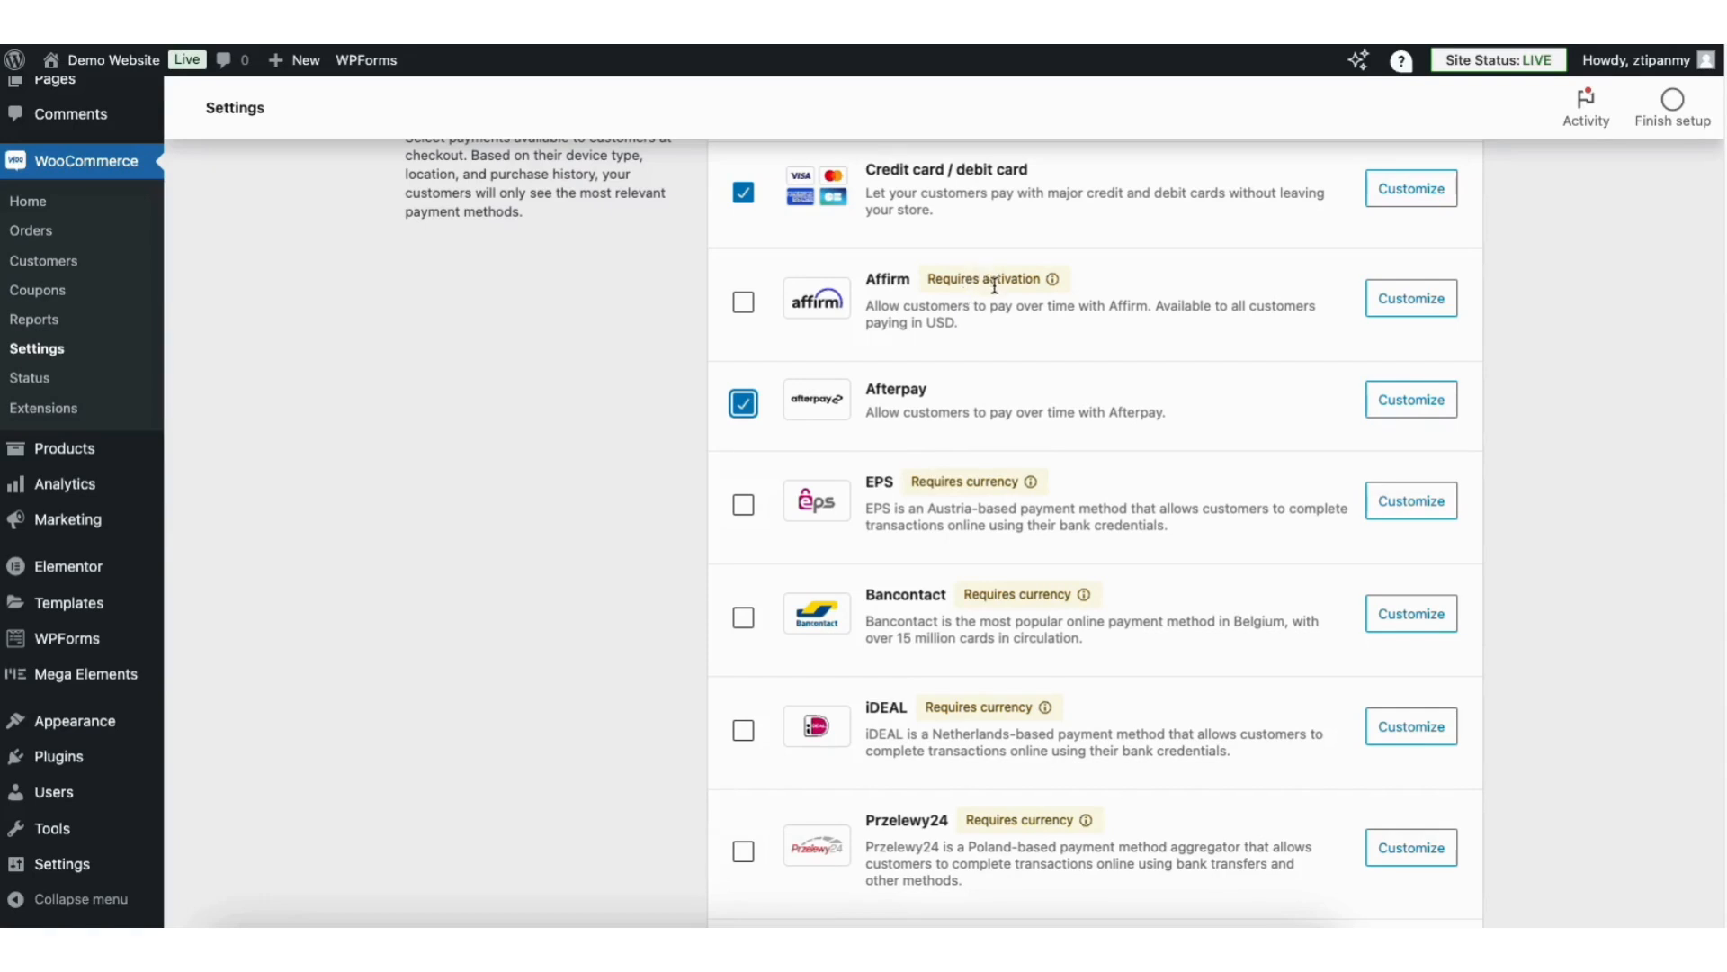
click(744, 407)
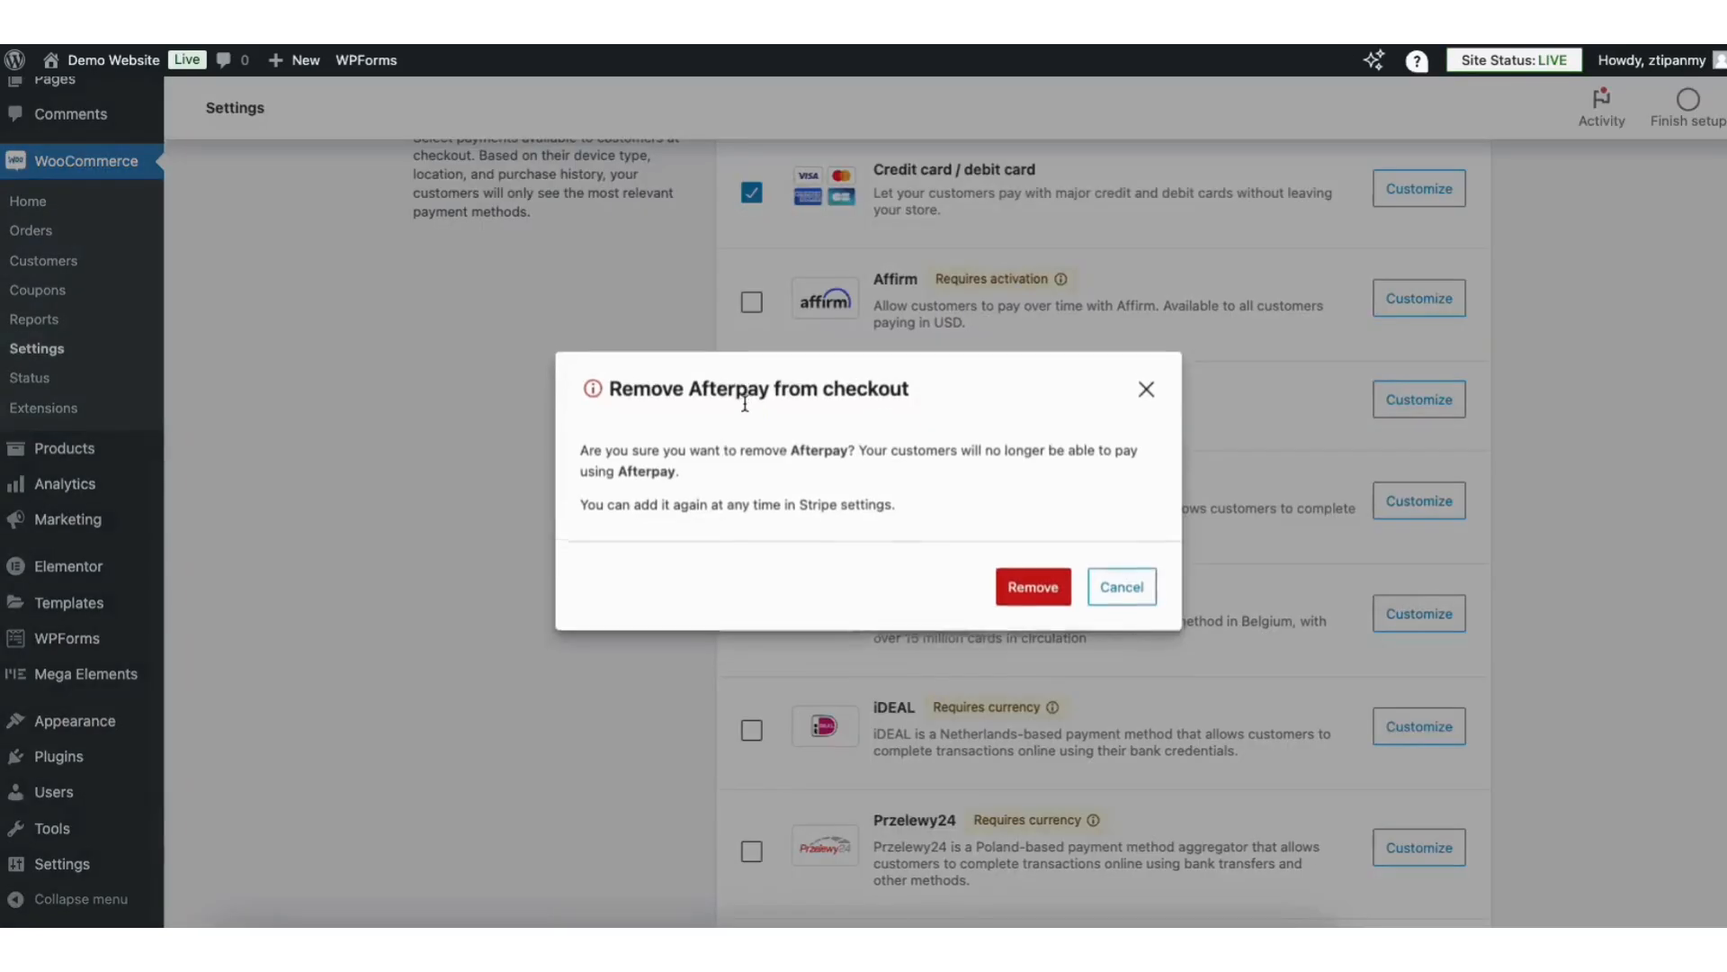
click(1033, 583)
scroll(1685, 474, down, 7)
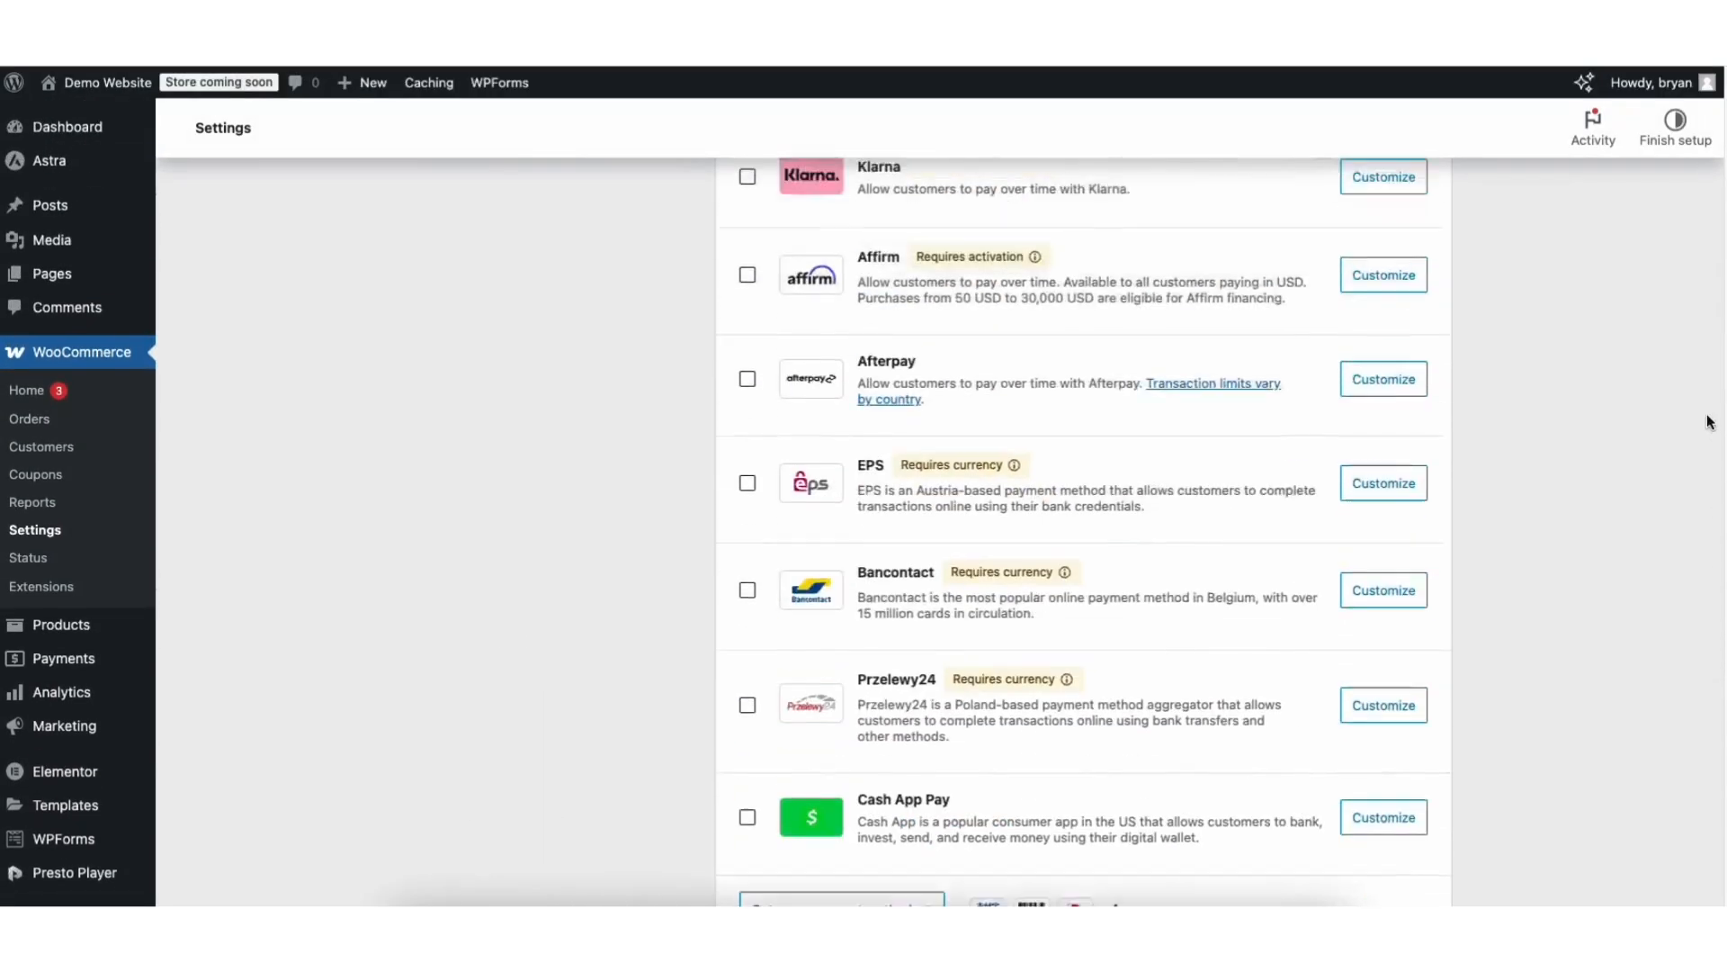
scroll(1700, 360, up, 5)
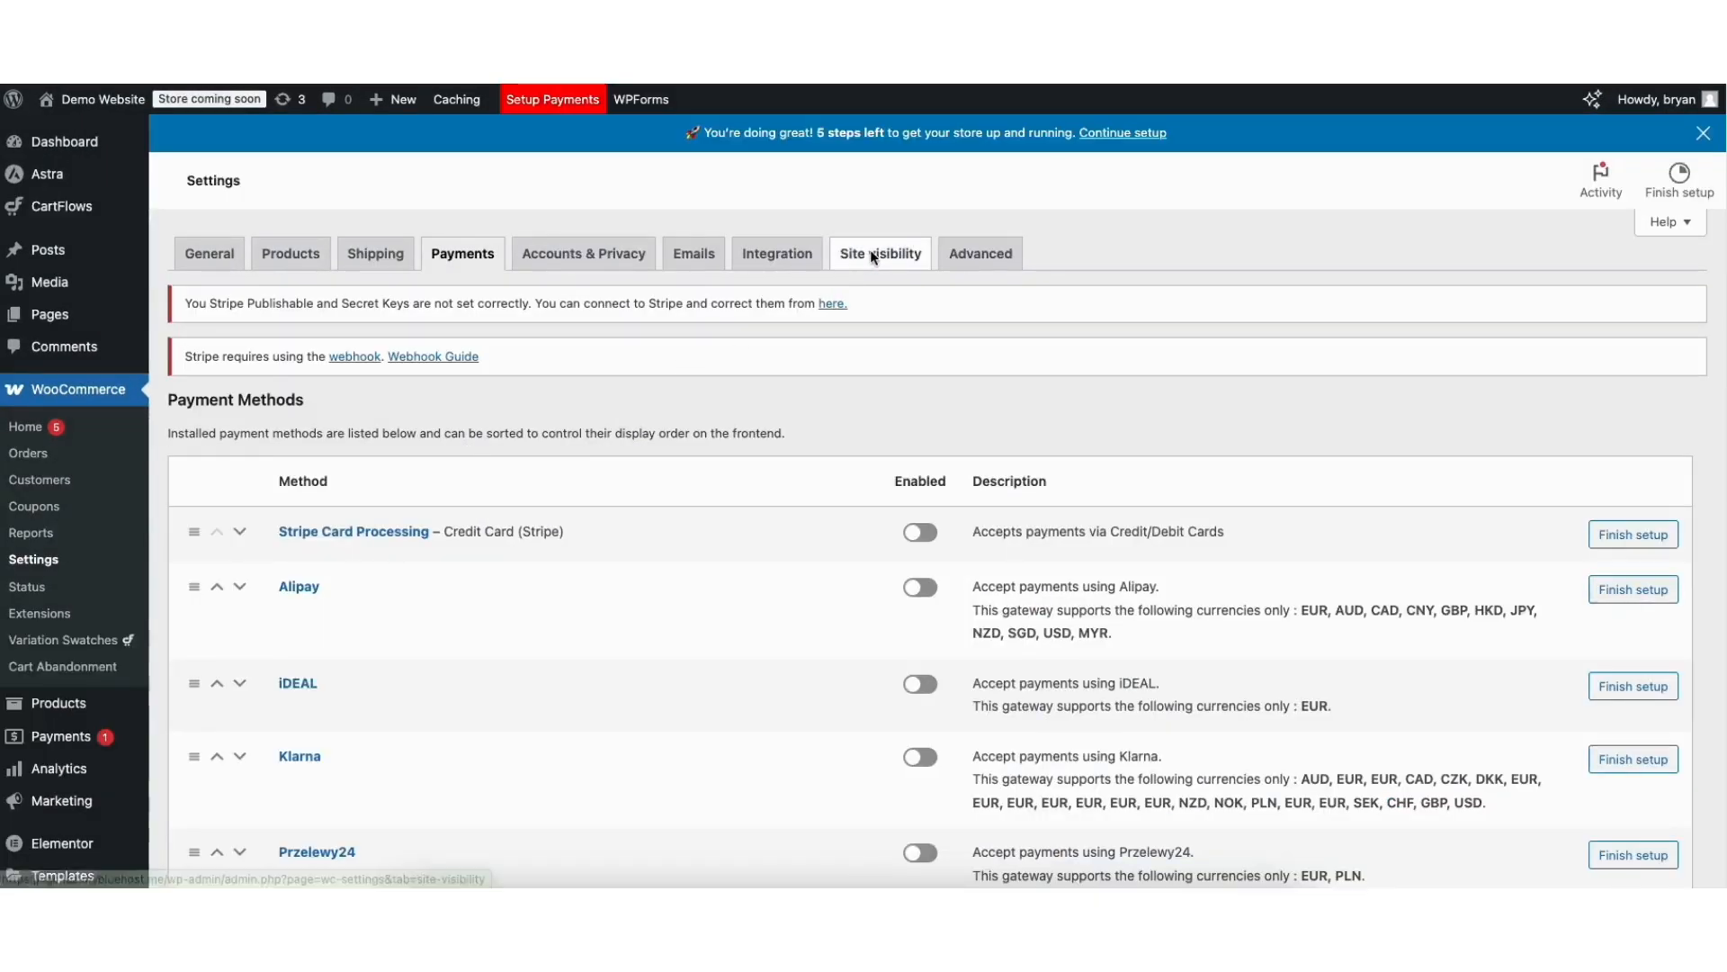
- Set the WooCommerce site visibility to Live and save the change
click(870, 255)
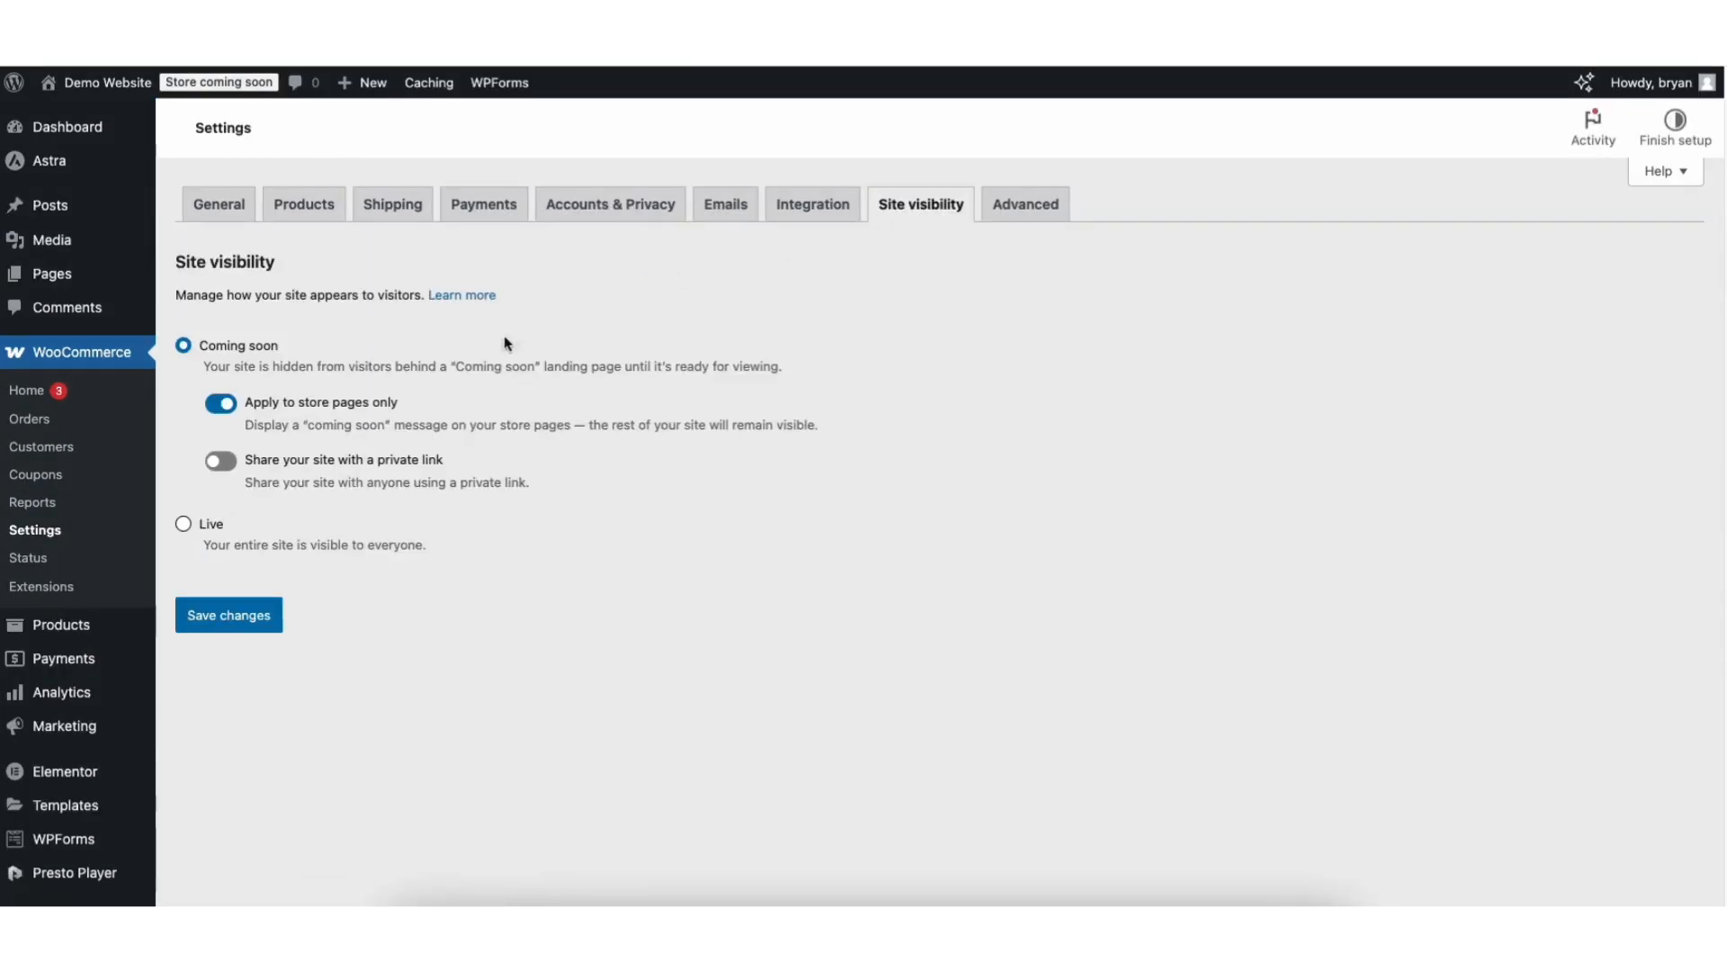
click(183, 524)
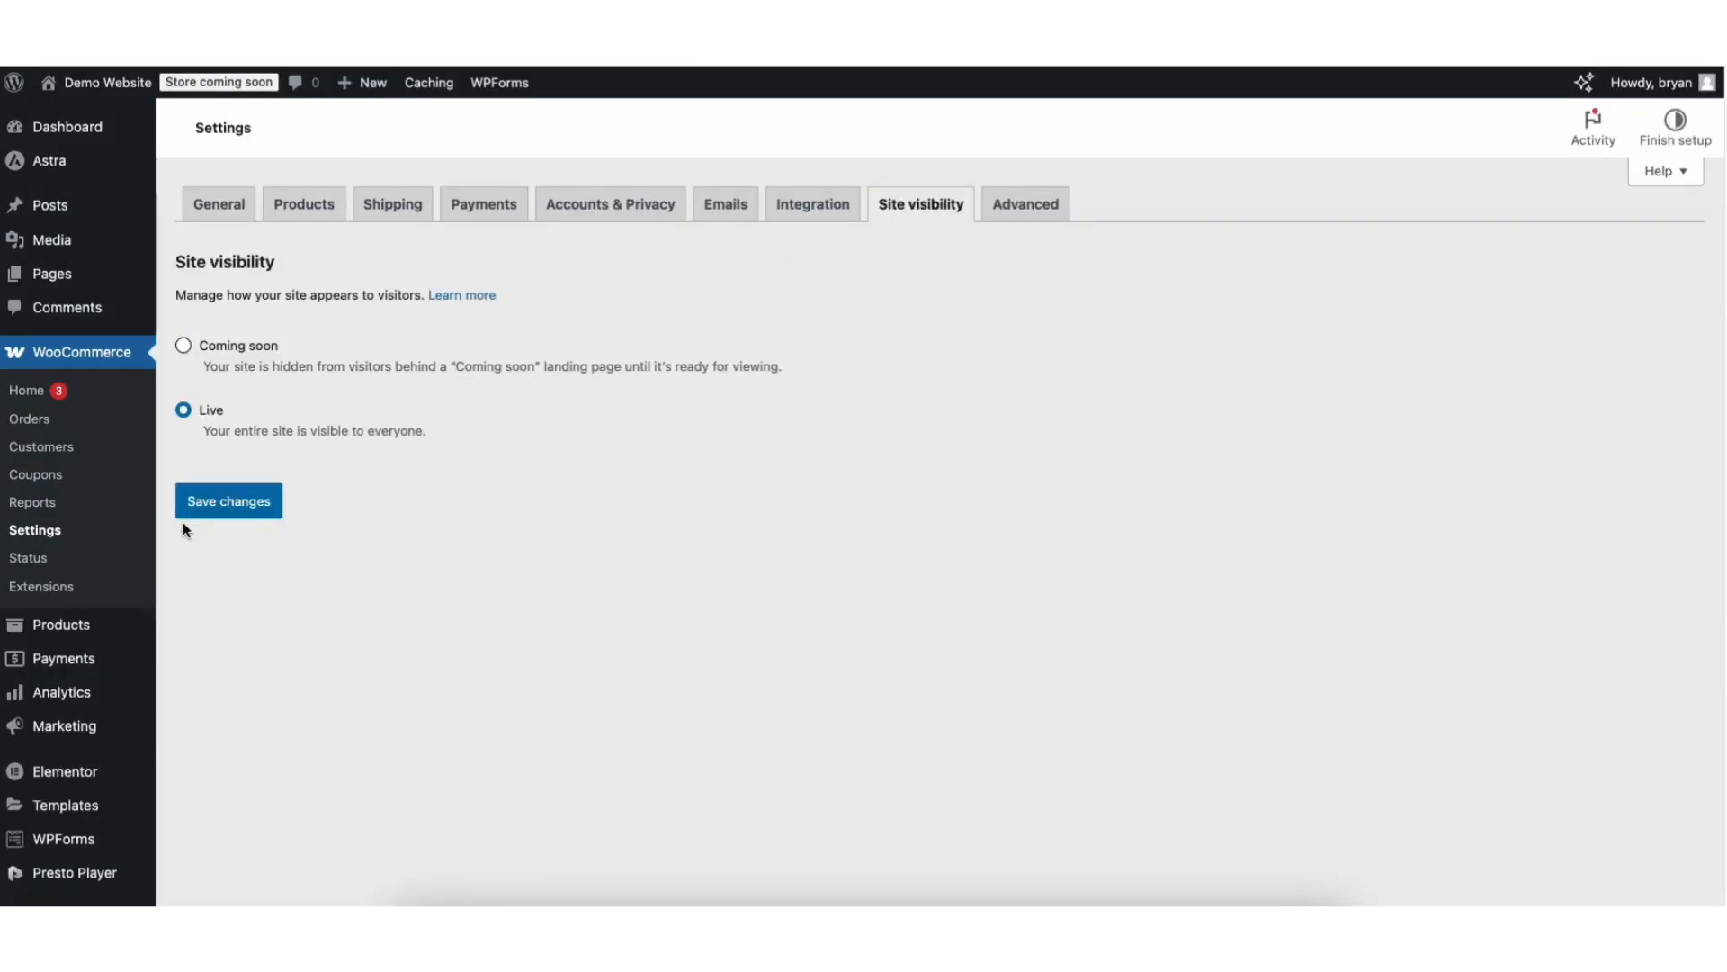
click(225, 503)
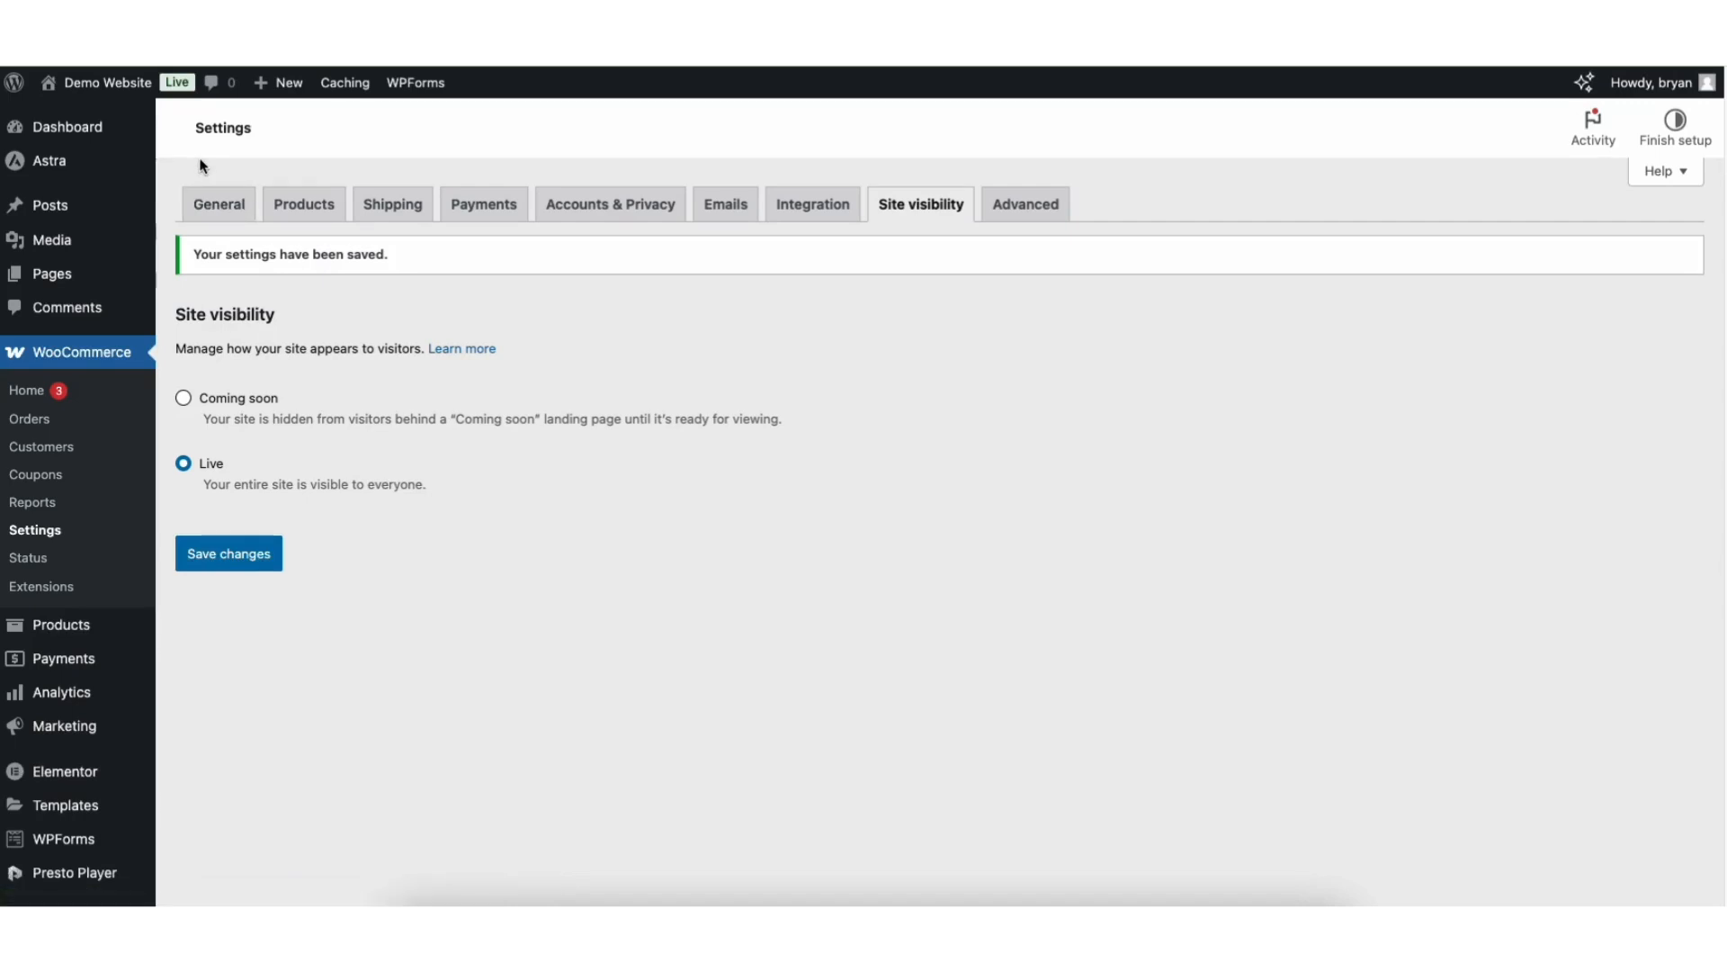
- Visit the storefront, open the Basic Gray Jeans product and add one to the cart
mouse_move(104, 87)
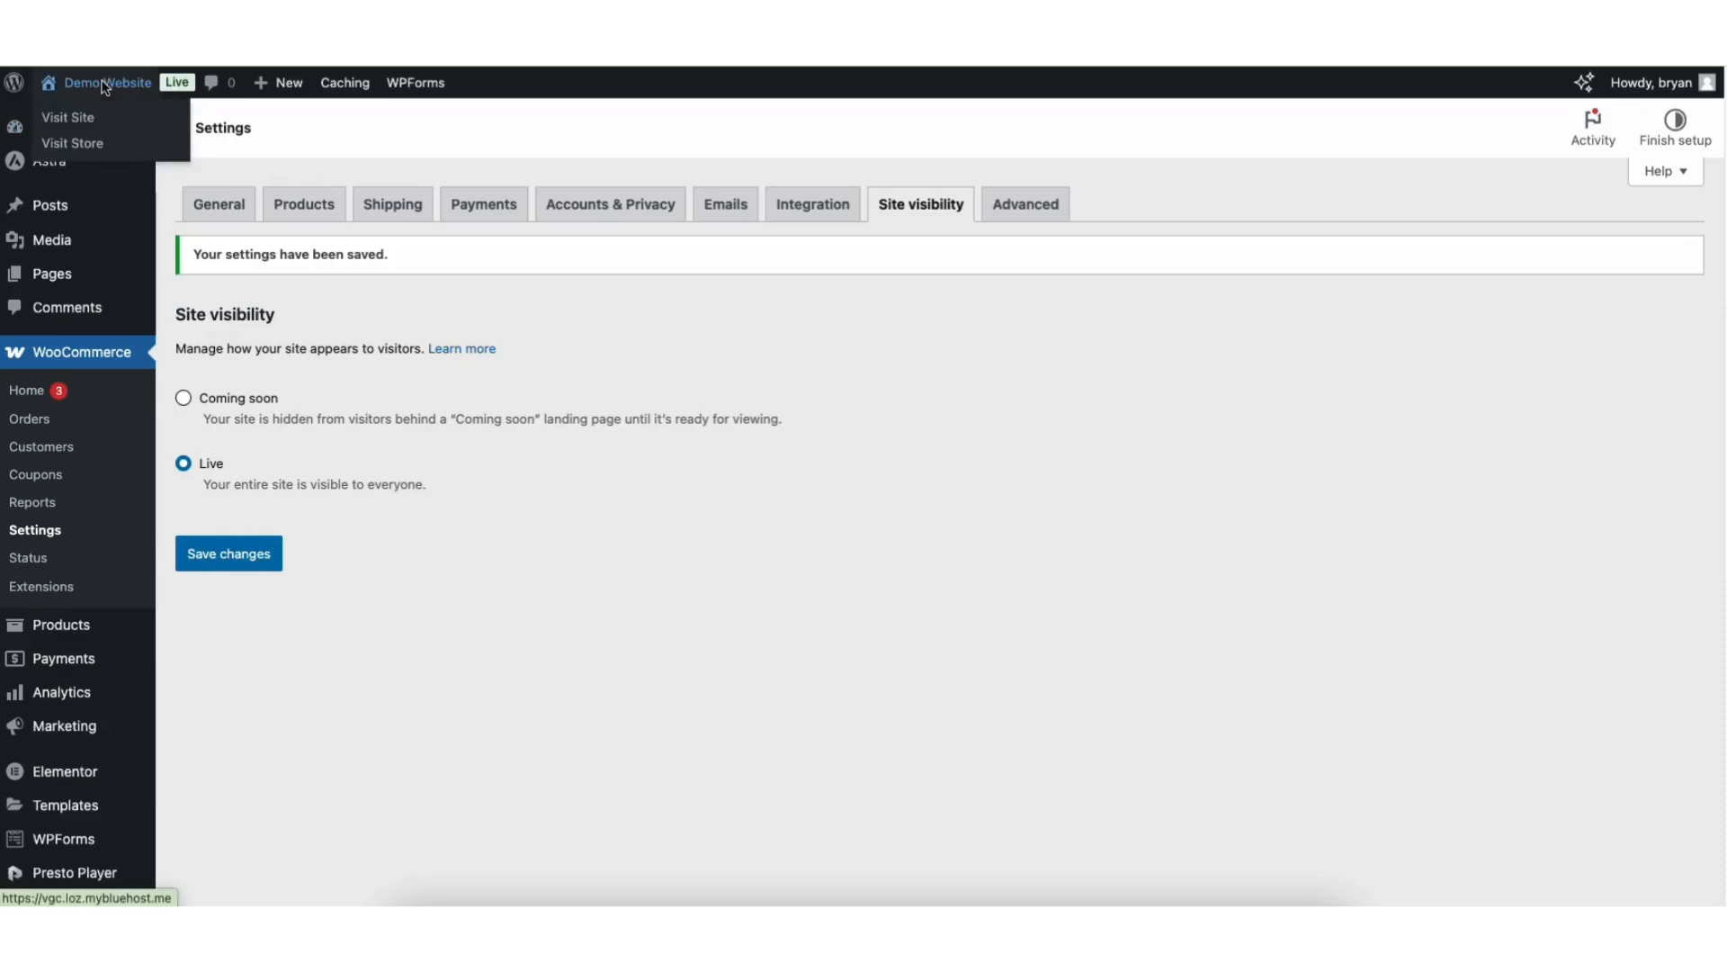
click(87, 144)
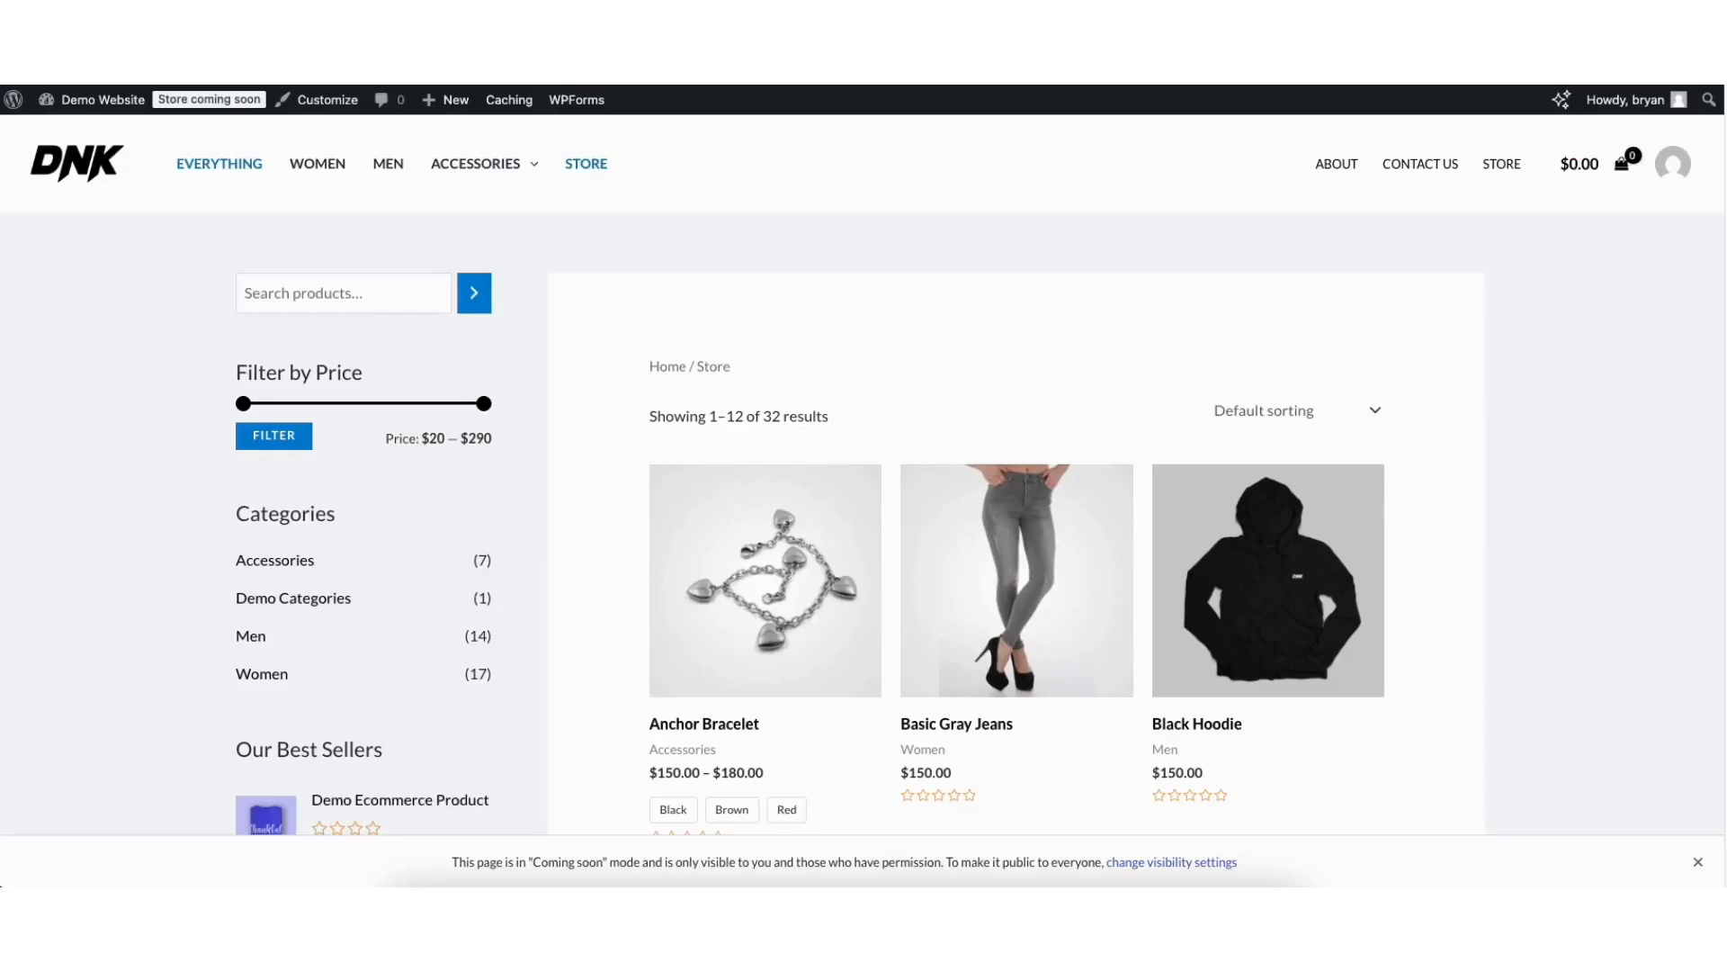
scroll(1319, 473, down, 2)
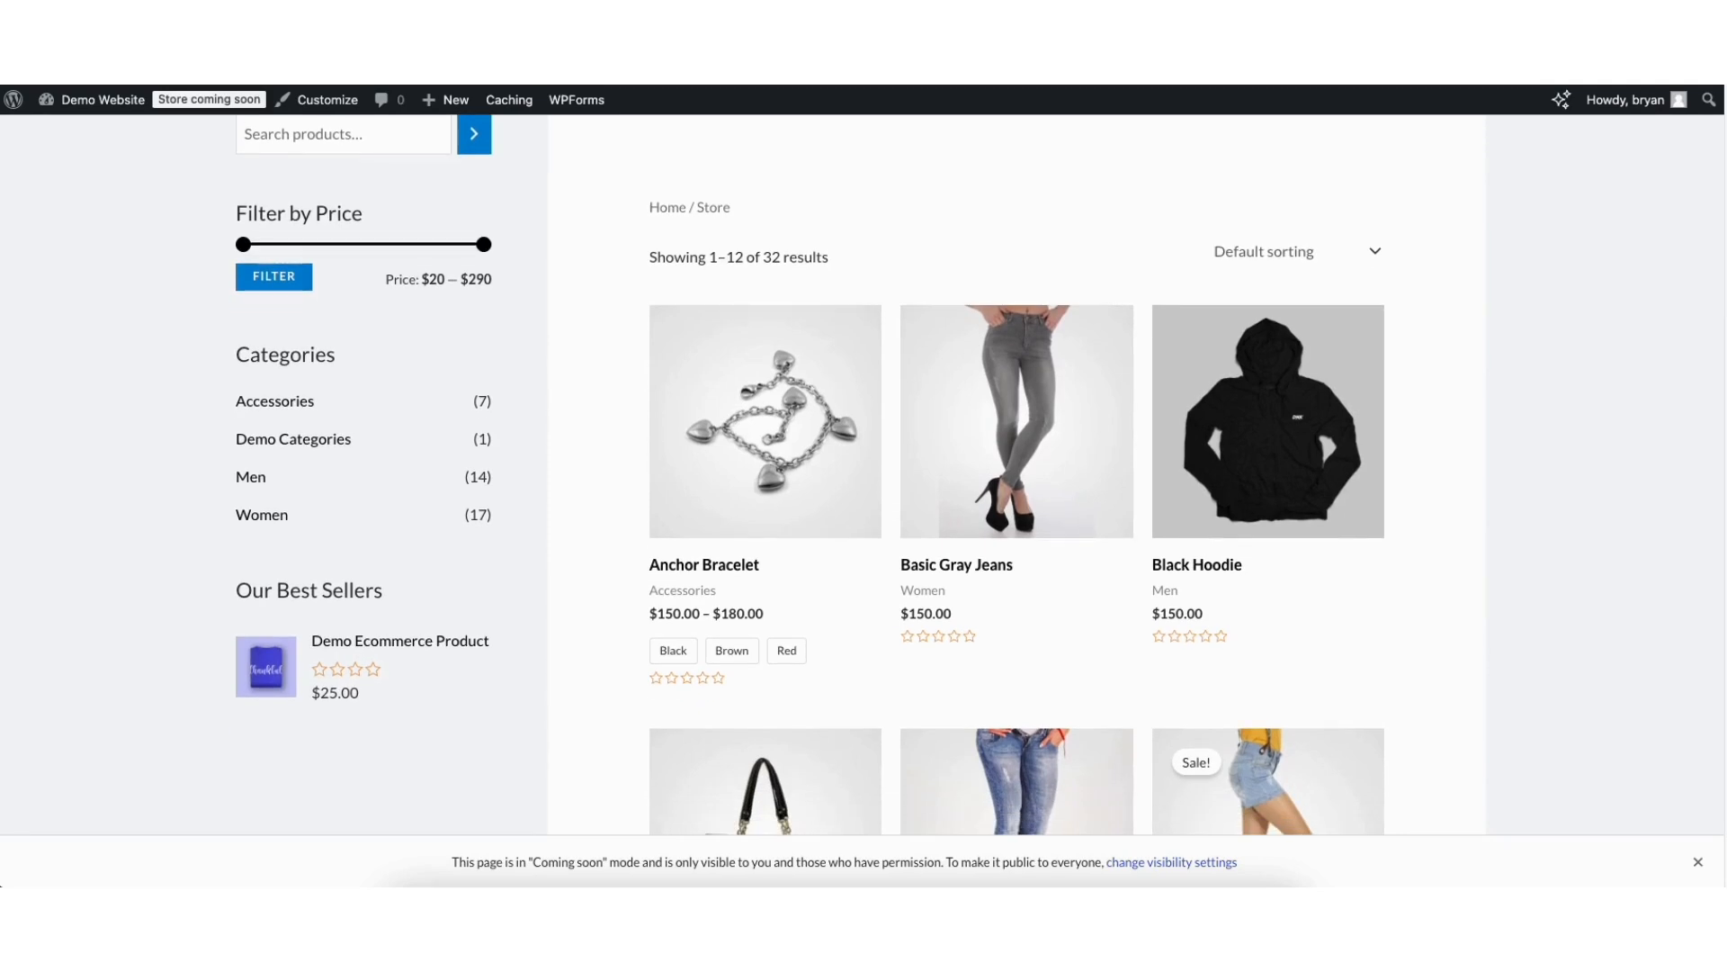
click(1023, 404)
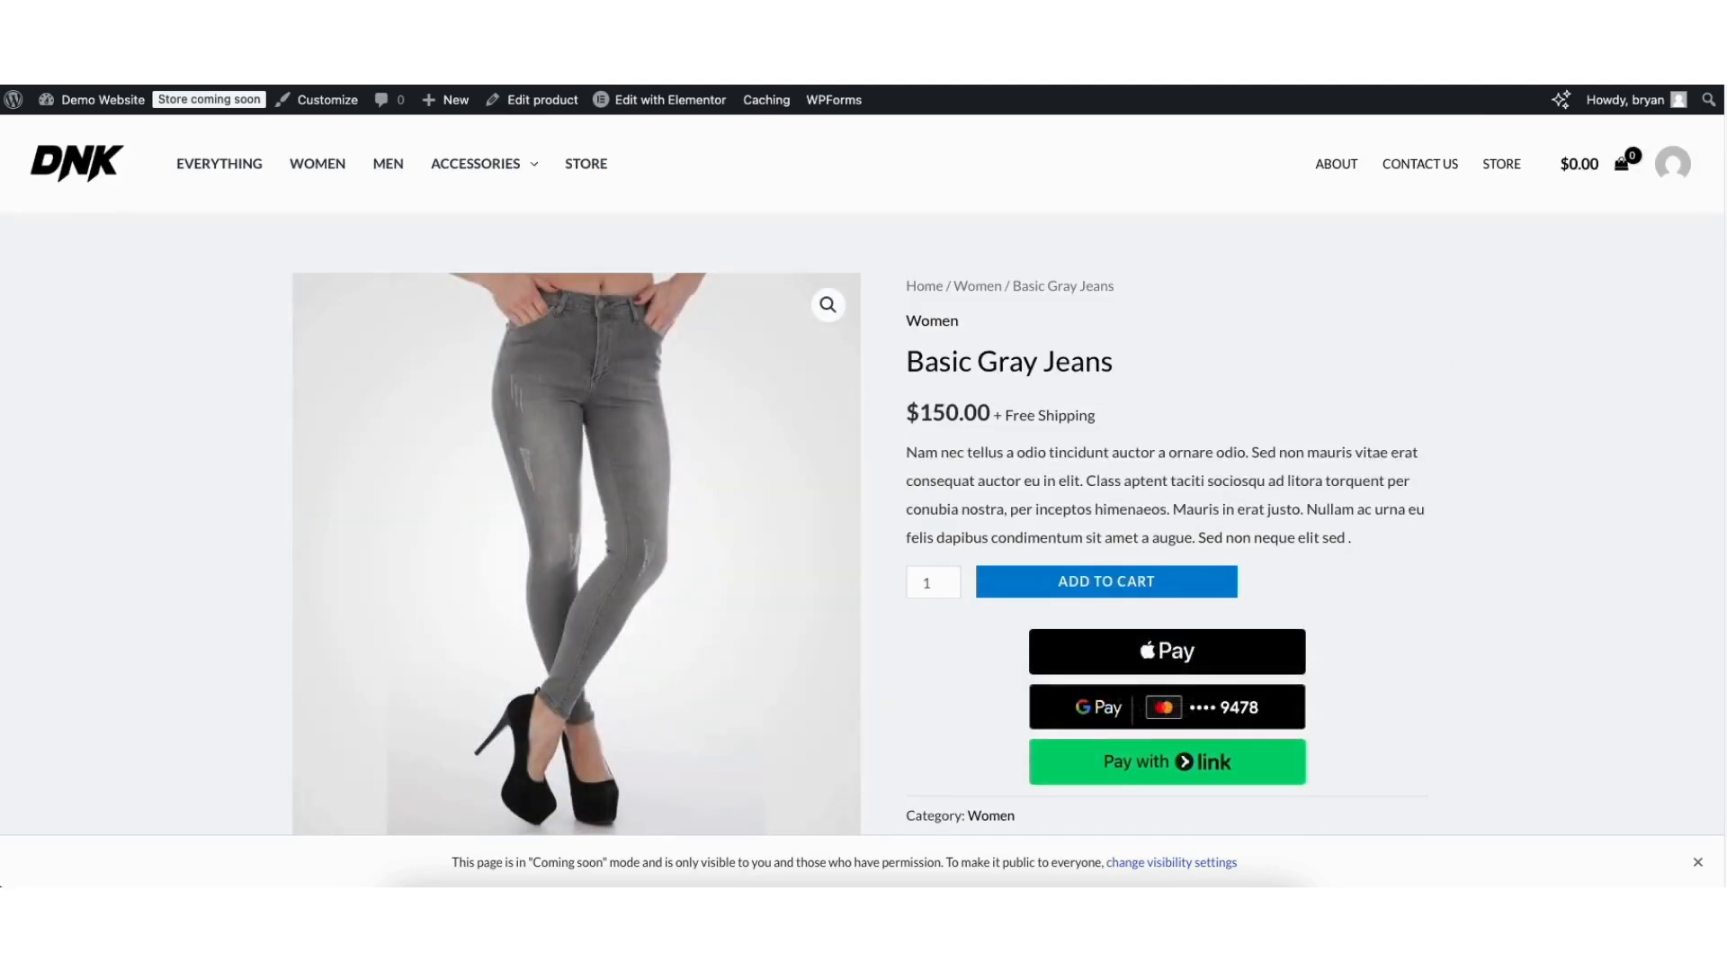
scroll(862, 473, down, 2)
scroll(1718, 176, up, 2)
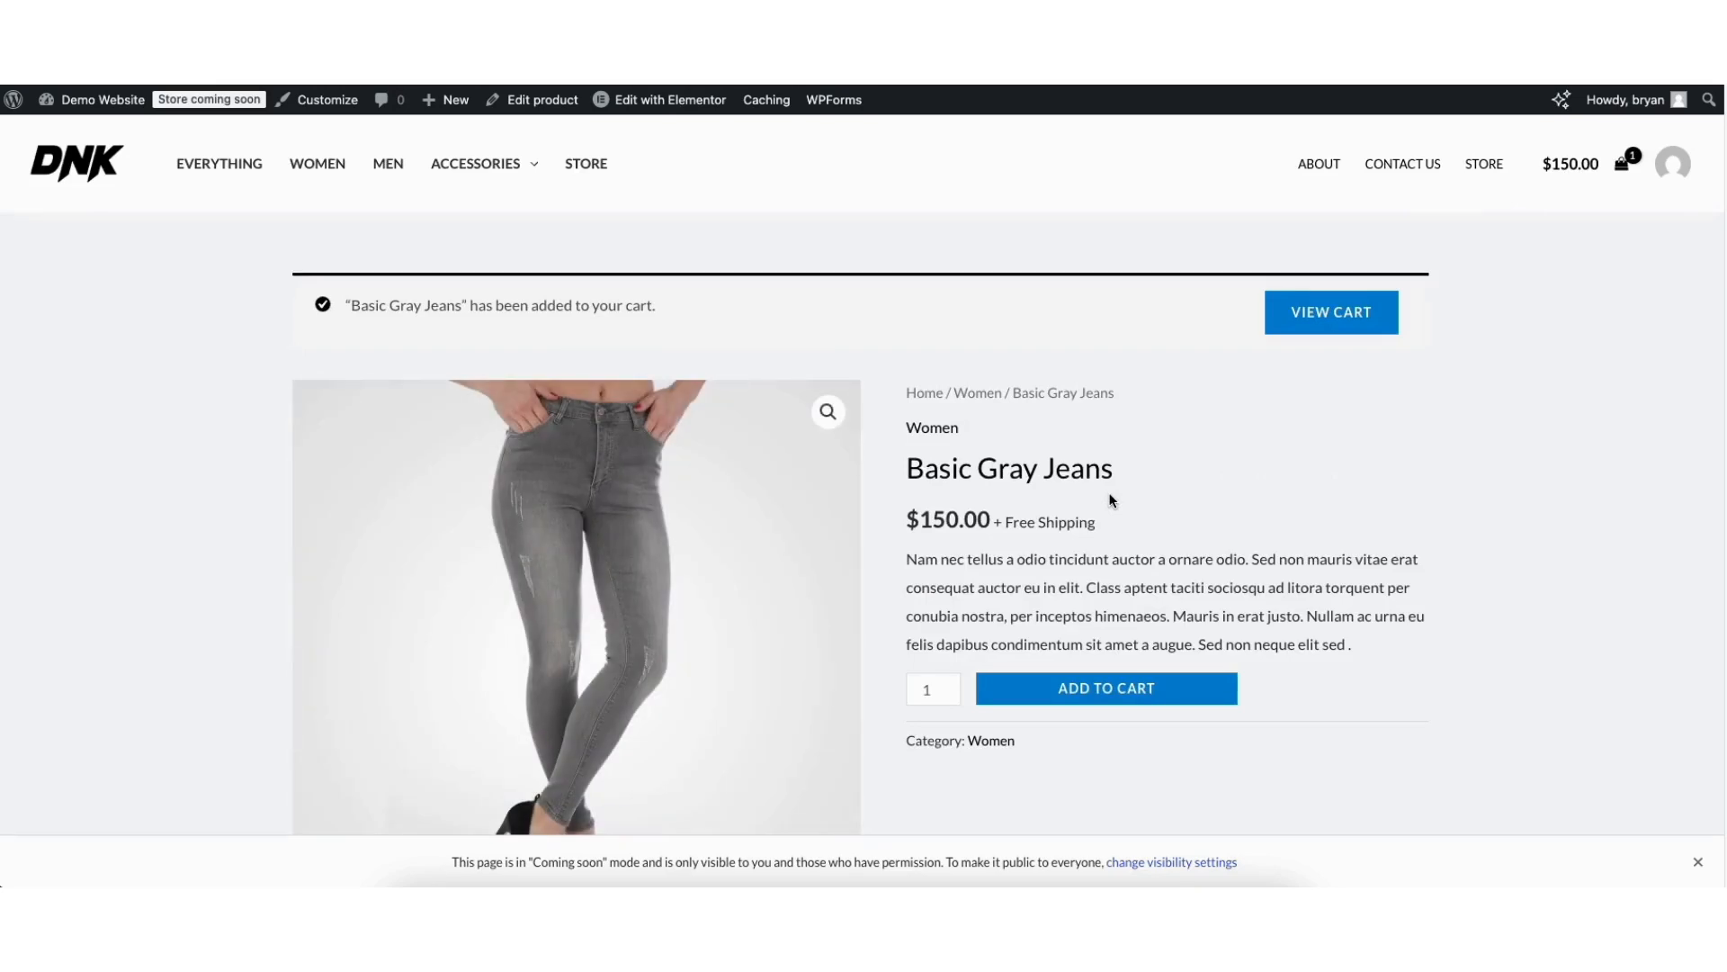
- View the cart holding the Basic Gray Jeans, proceed to checkout and review the billing and card payment fields
click(1297, 313)
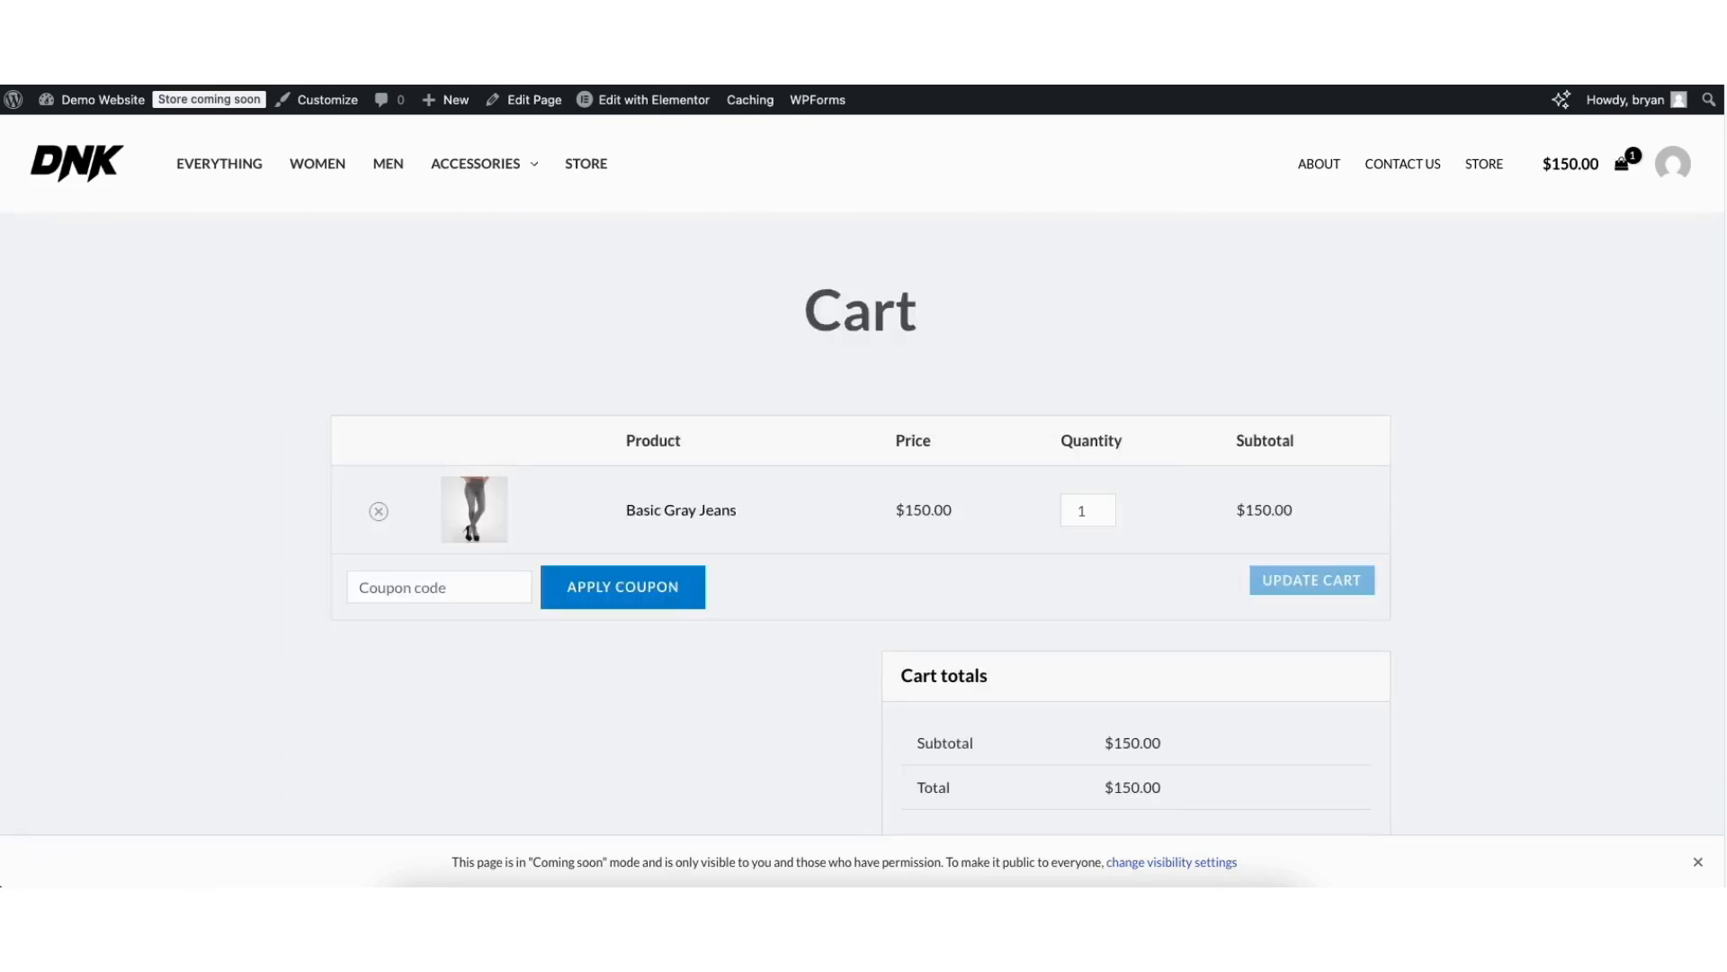
scroll(862, 477, down, 3)
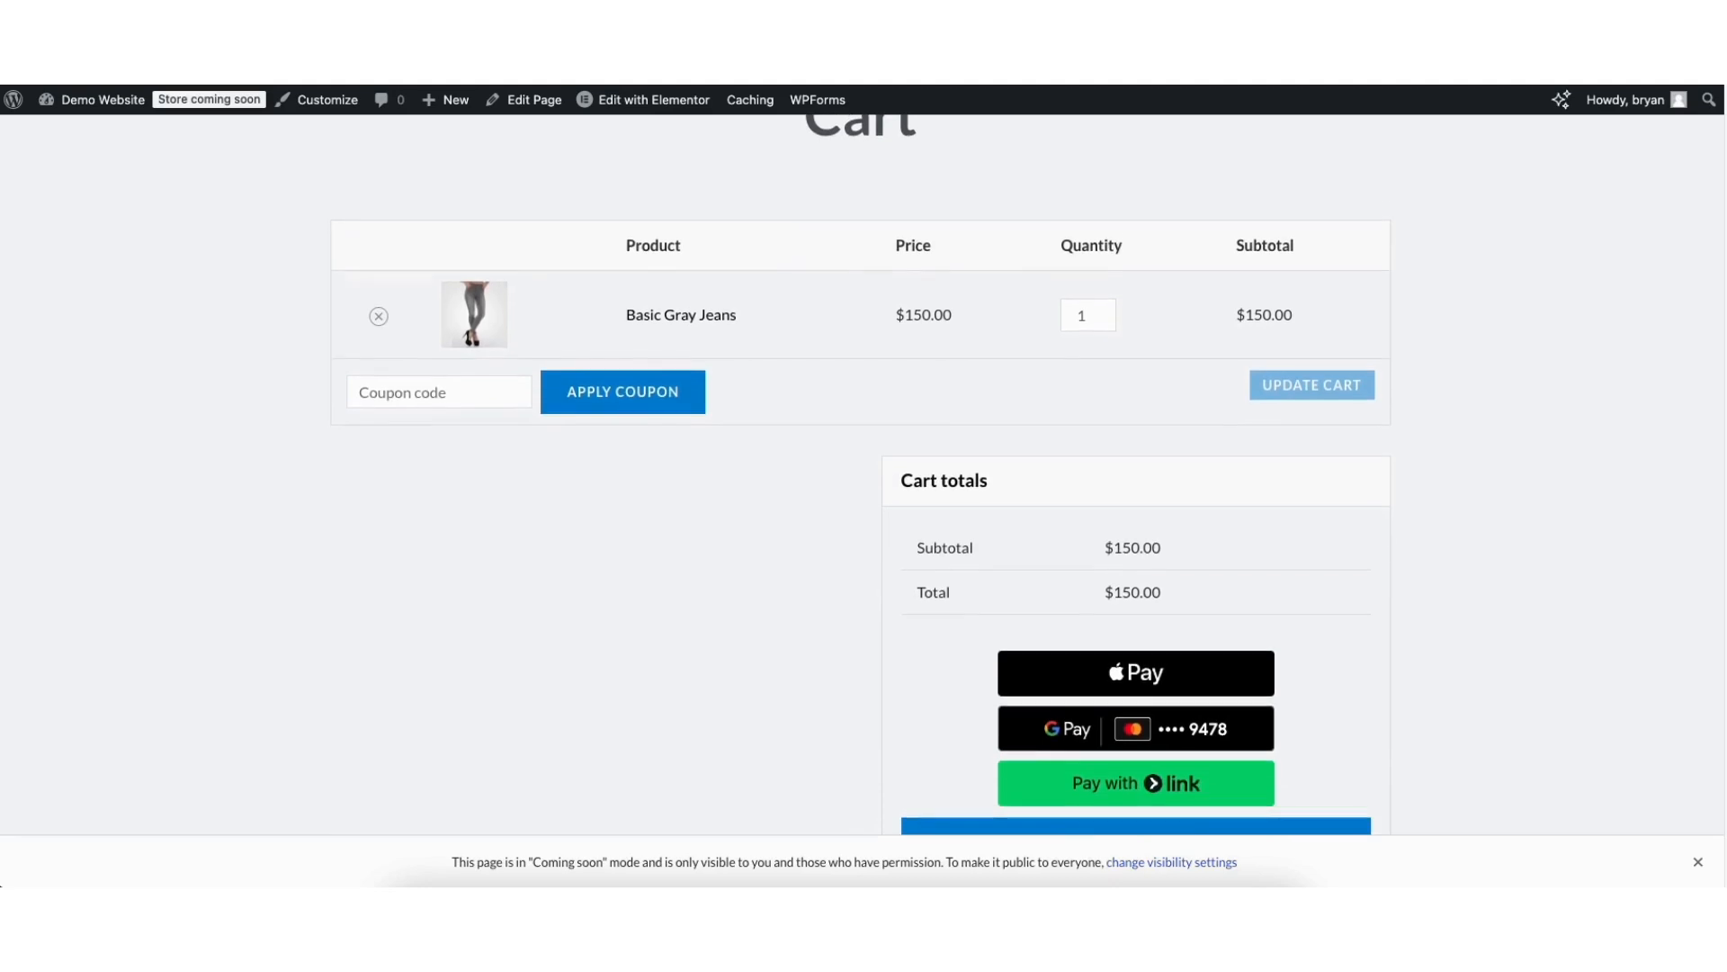
scroll(1723, 270, down, 2)
click(1074, 735)
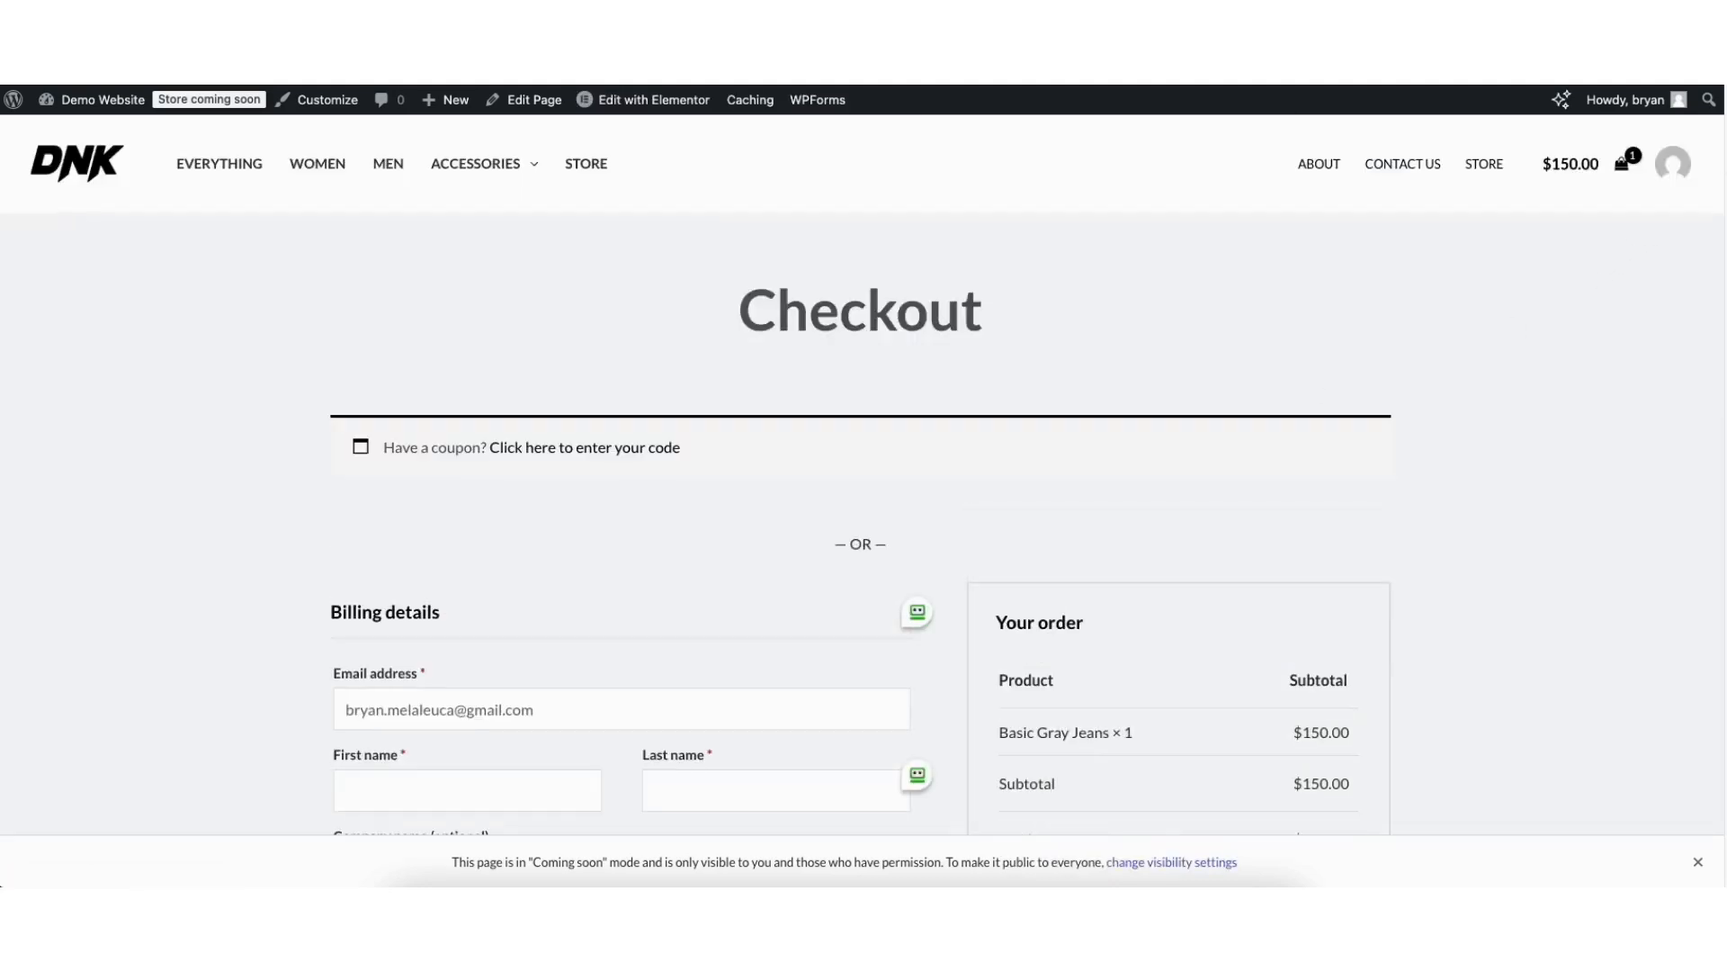
scroll(1721, 209, down, 2)
scroll(1714, 252, down, 10)
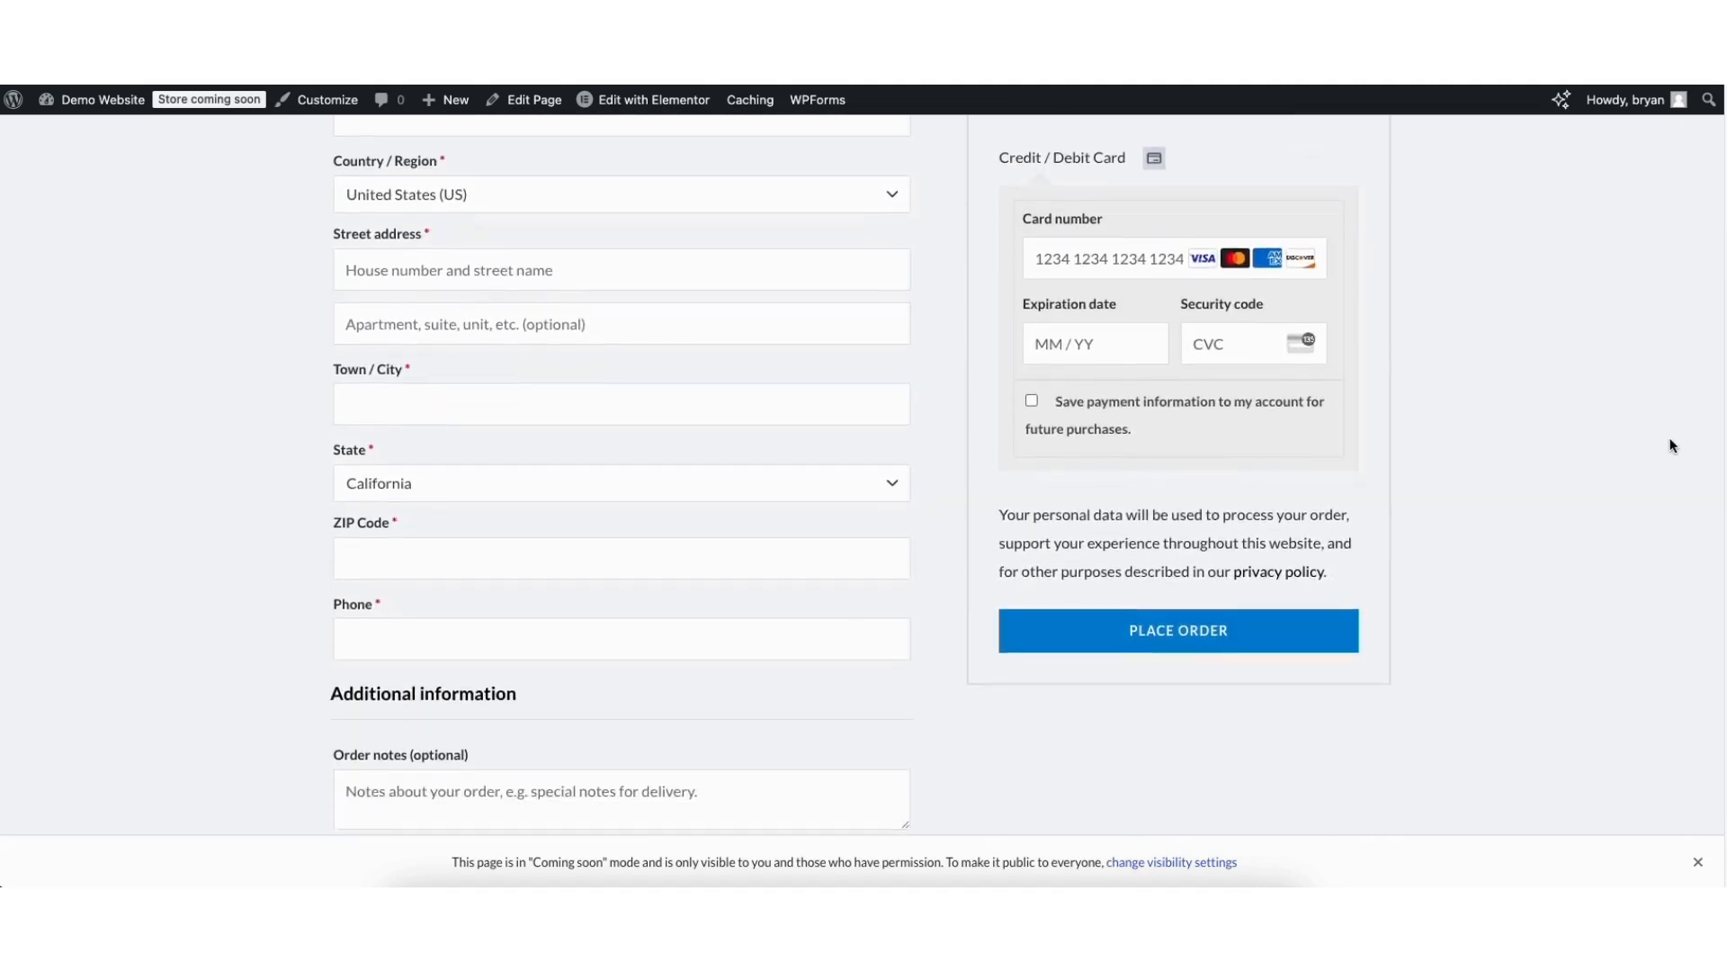
scroll(1671, 446, down, 2)
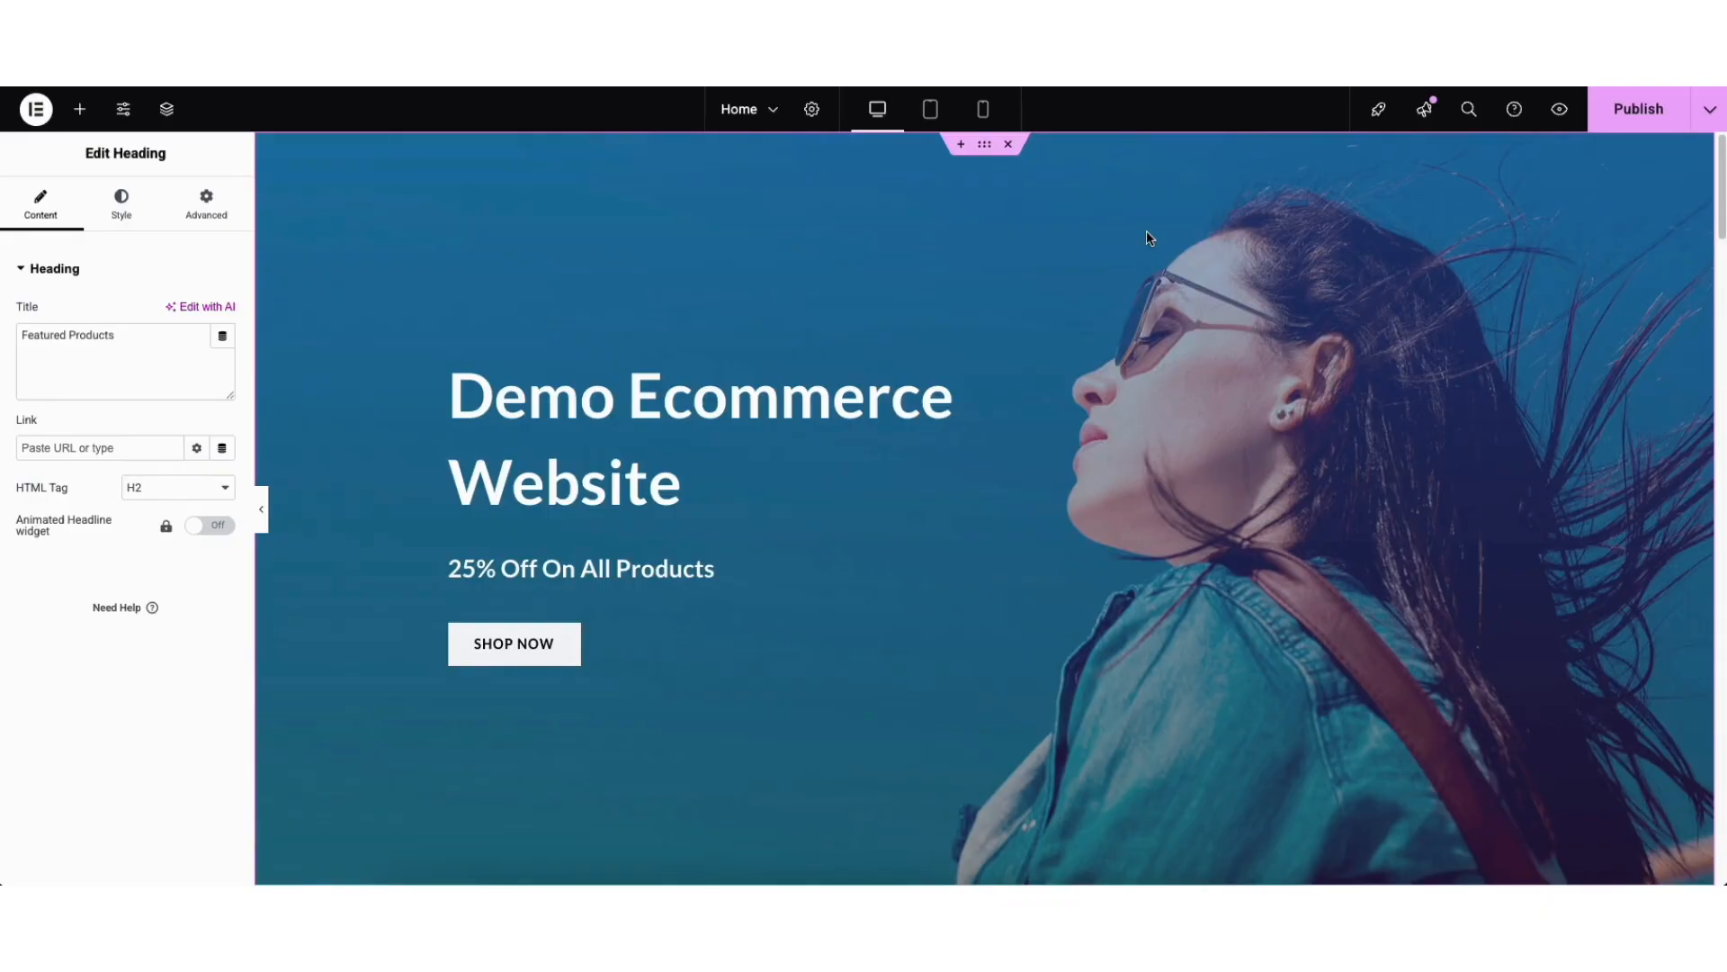
- Deselect the heading on the Home page in Elementor and look at the draft, template and view options for publishing
click(1147, 232)
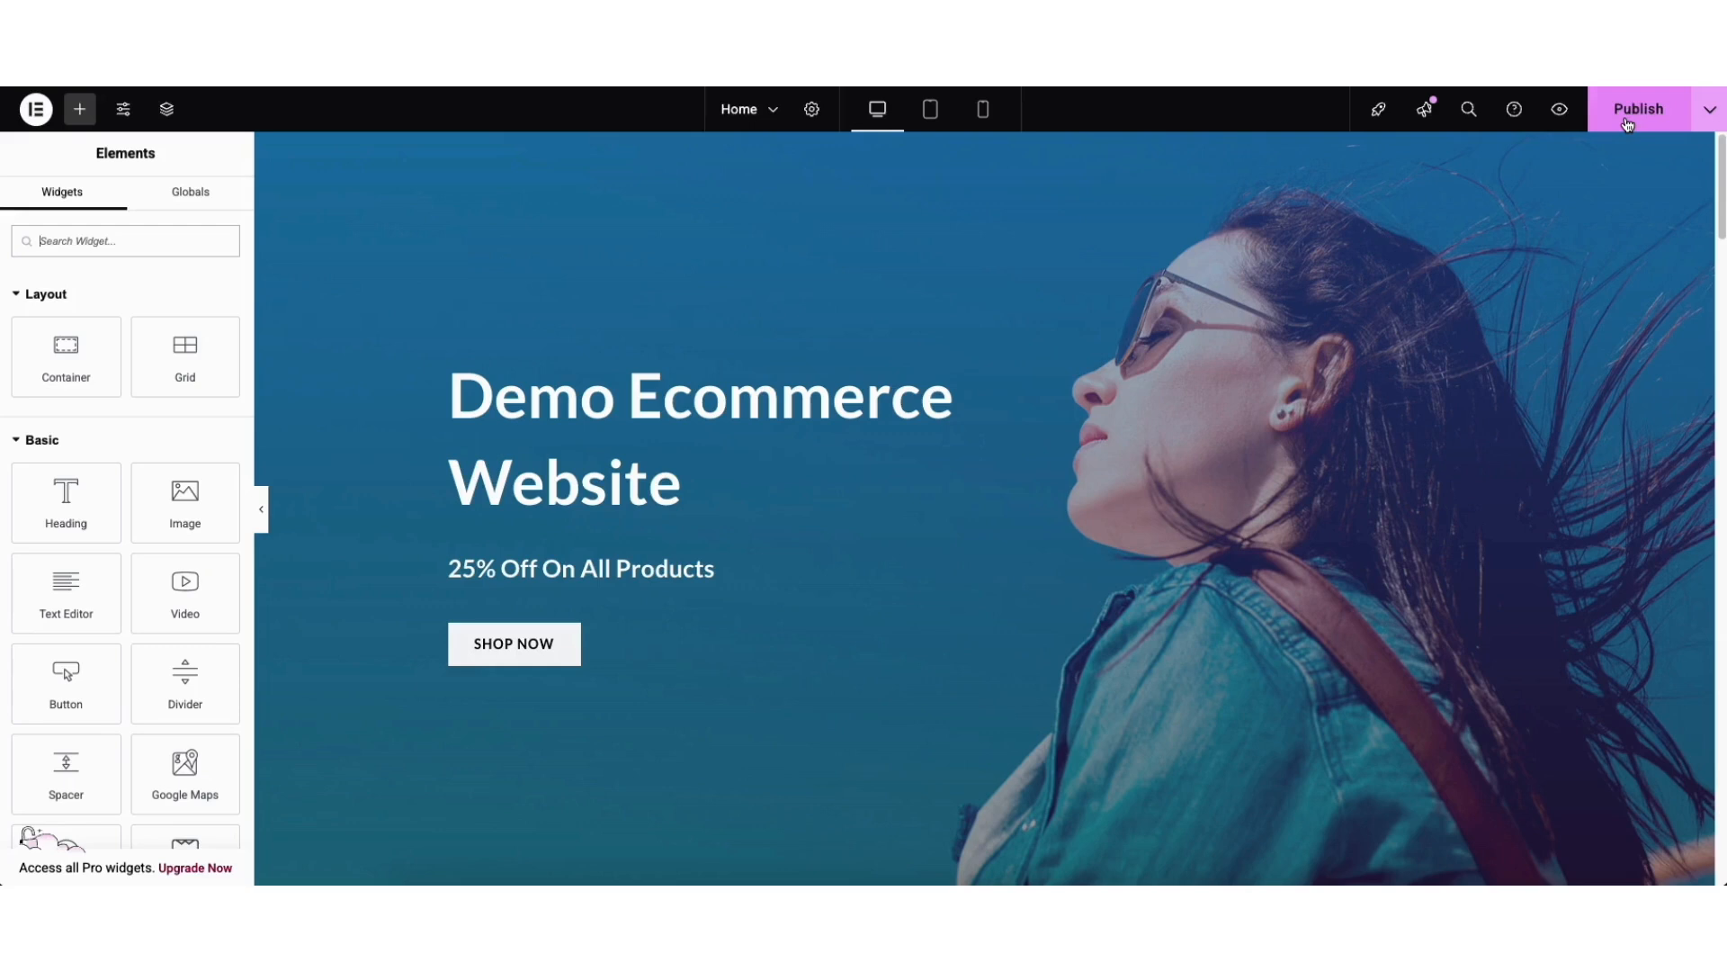
click(1709, 111)
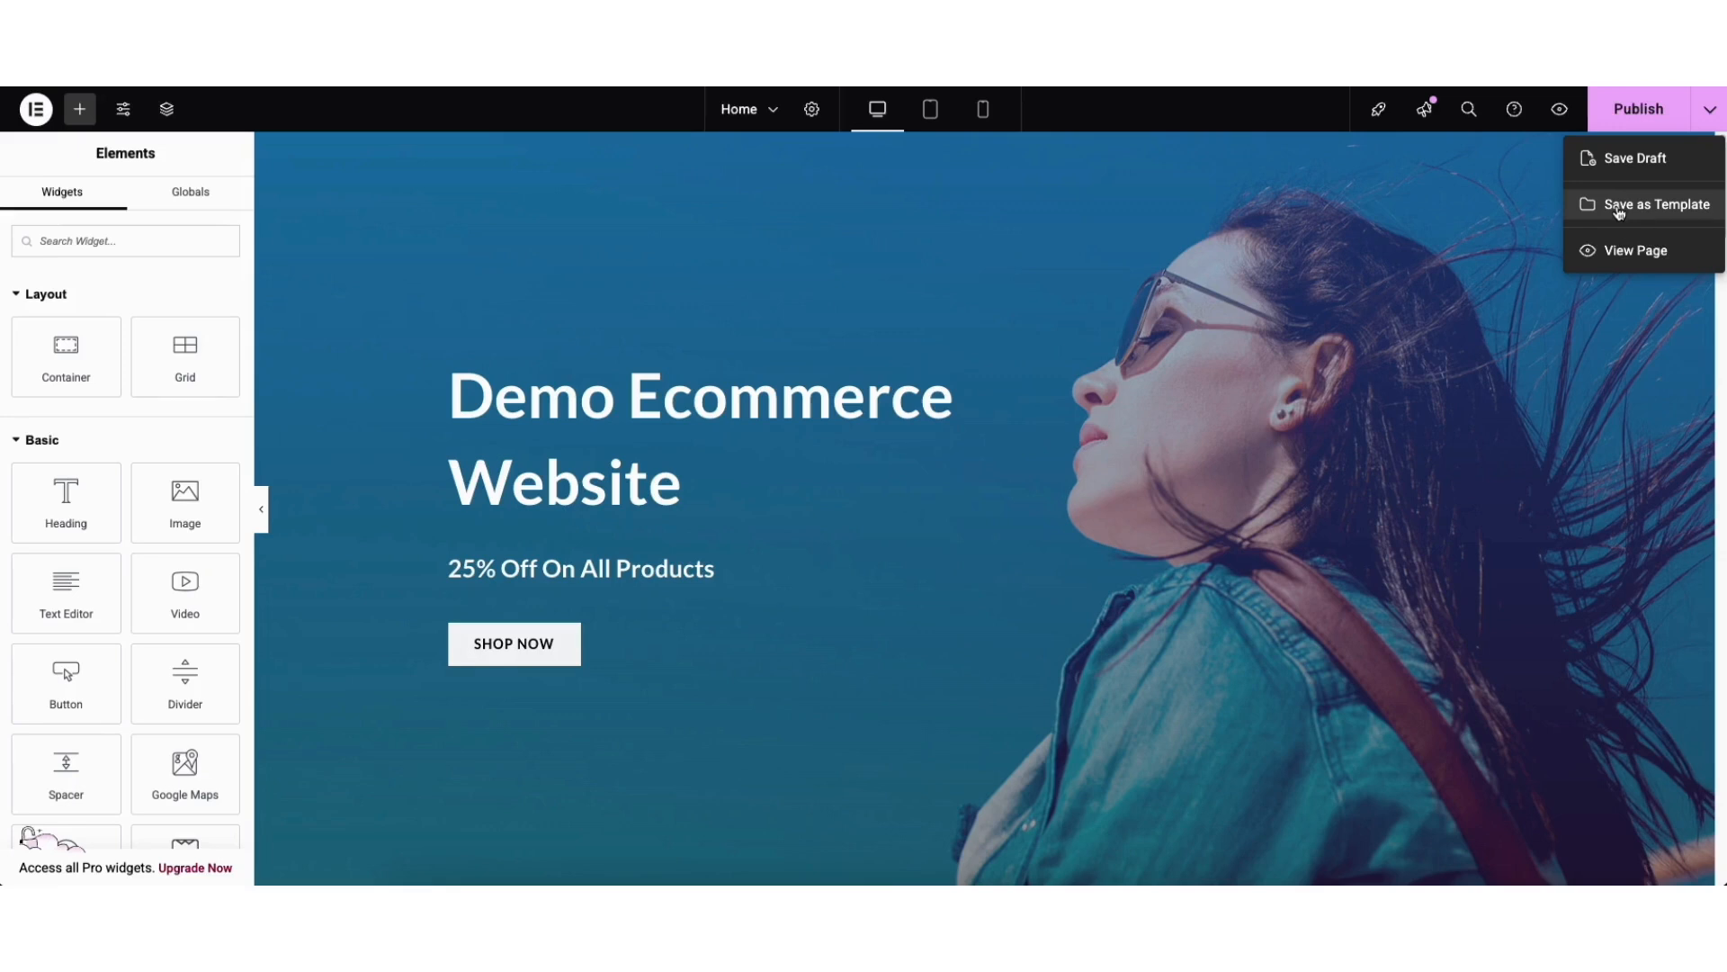
click(1538, 205)
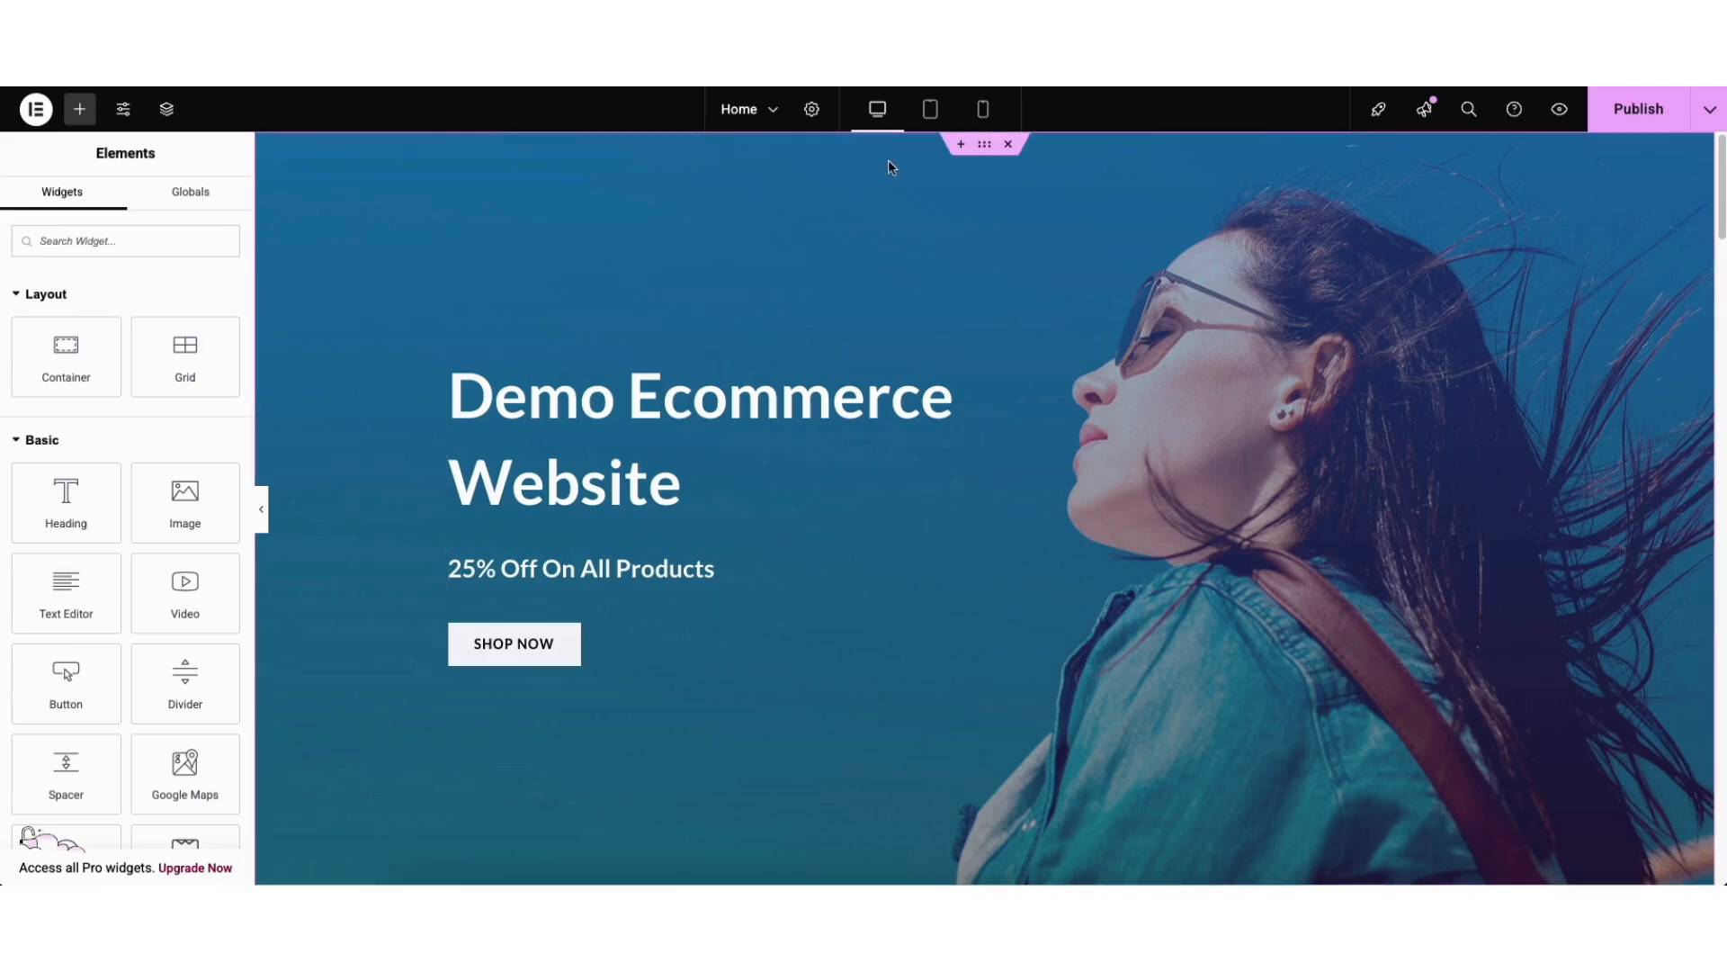
- Preview the Home page in the tablet and mobile layouts from start to end and return to the desktop layout
click(932, 112)
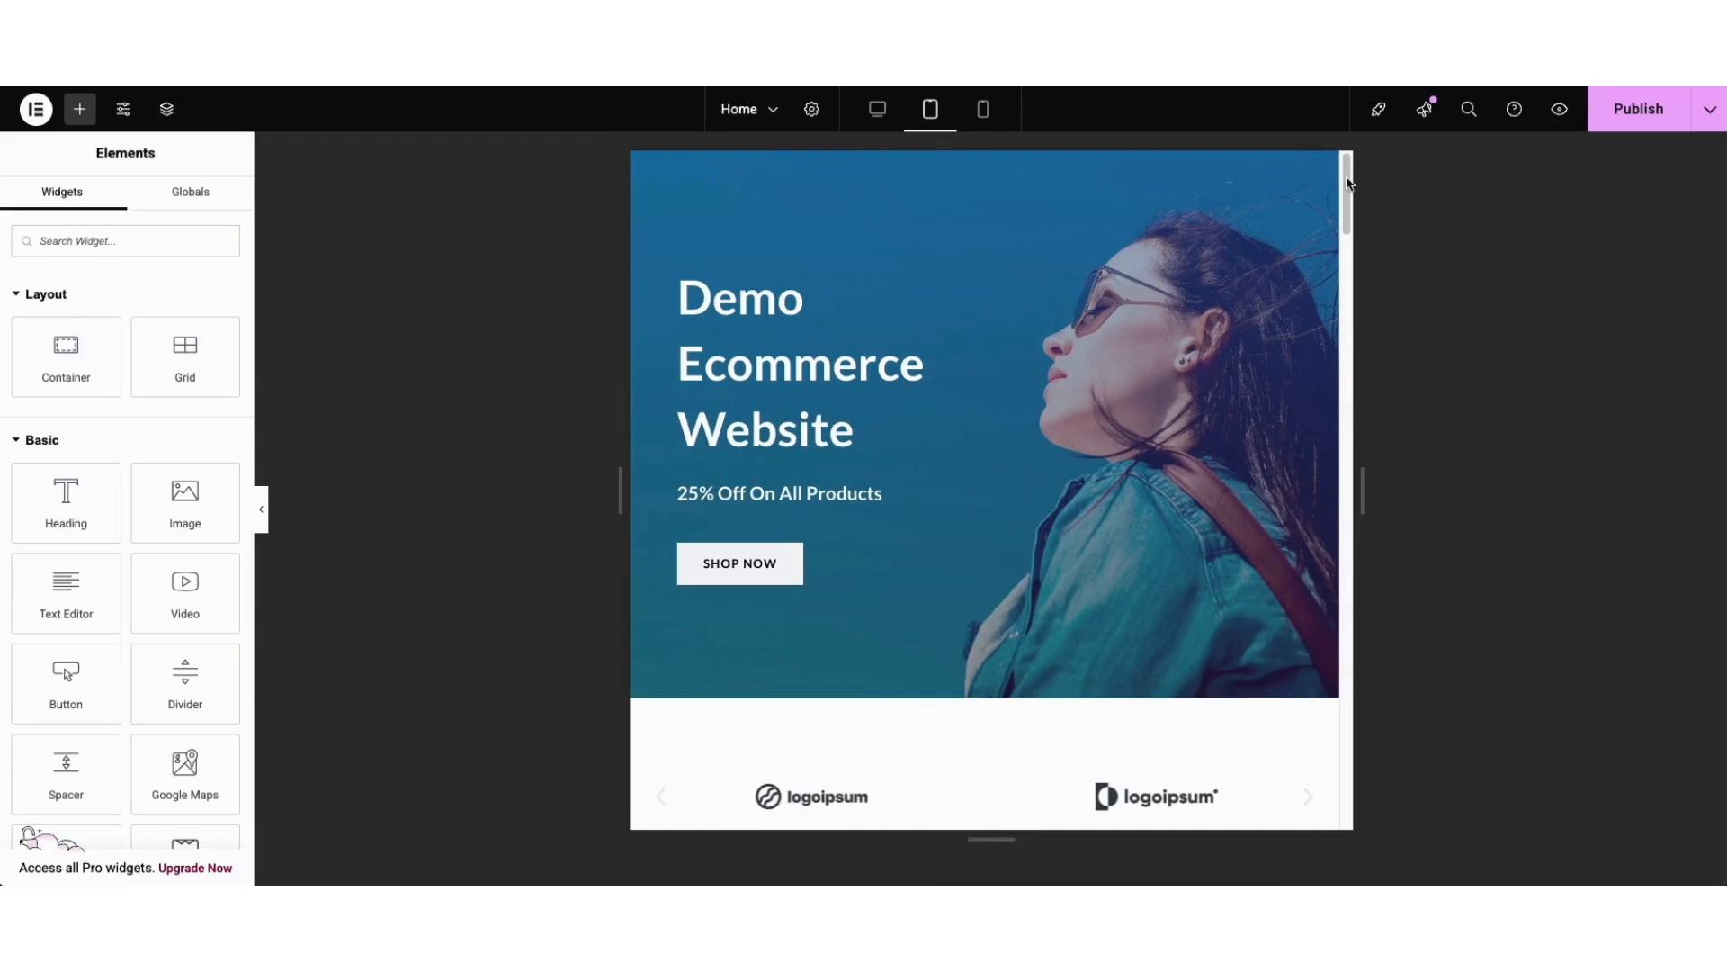
scroll(1335, 270, down, 10)
scroll(1333, 319, up, 10)
click(982, 109)
scroll(1152, 170, down, 10)
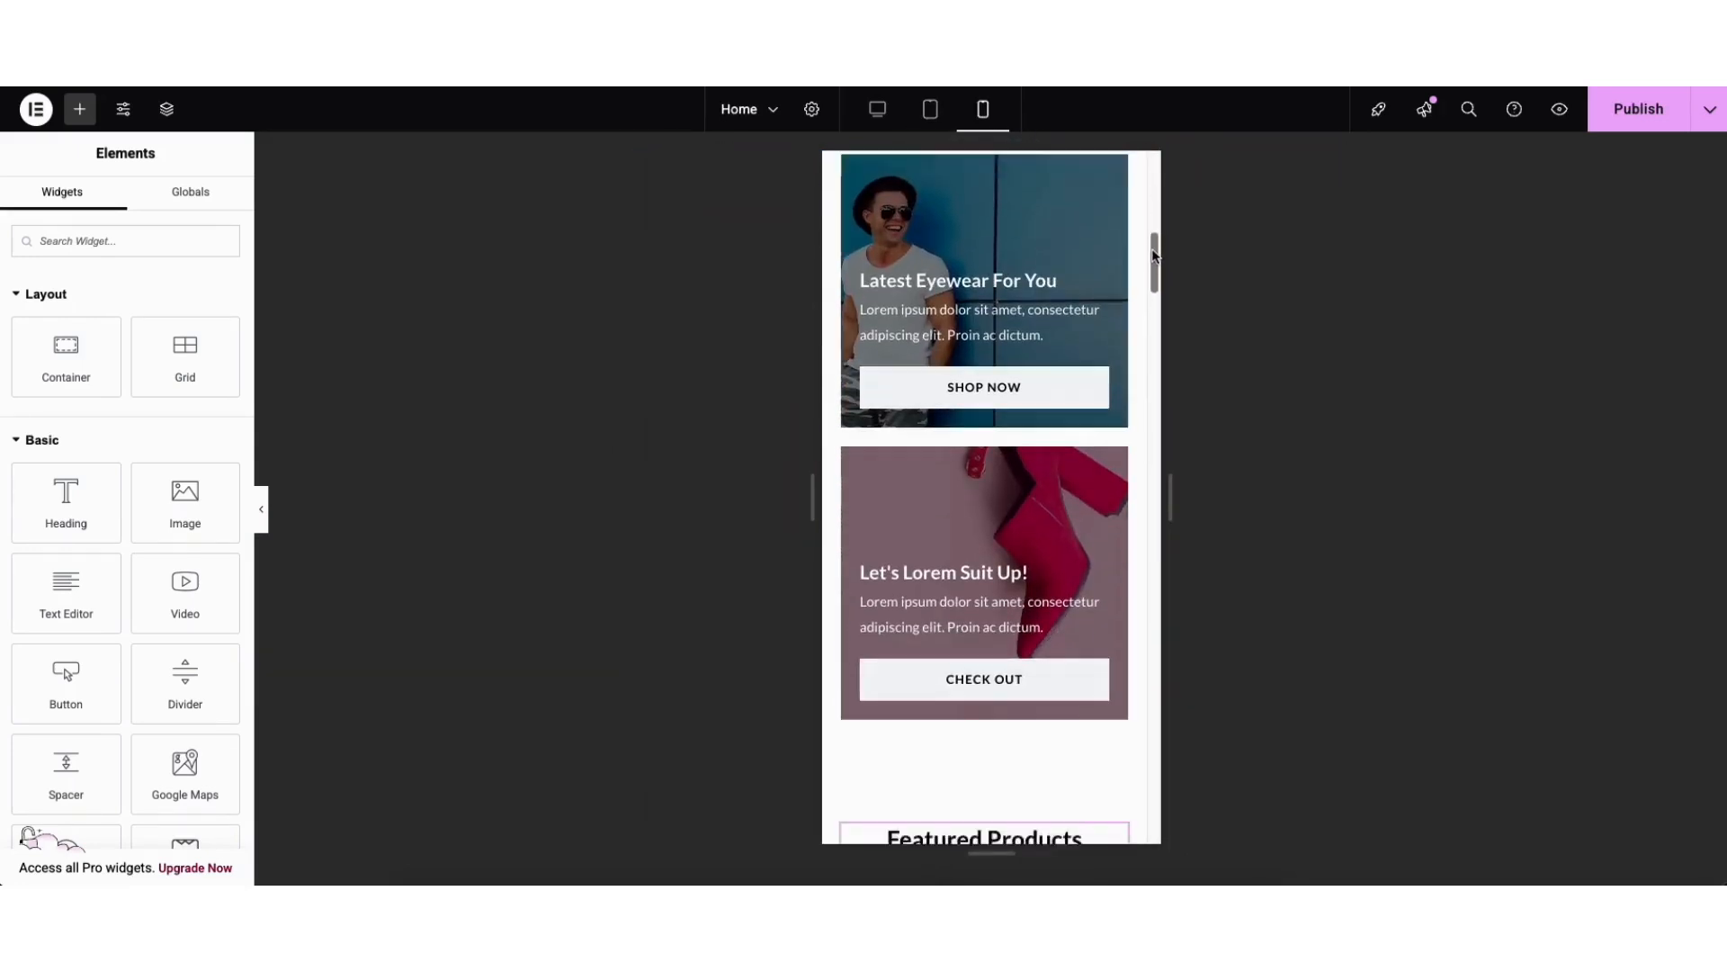
scroll(1151, 171, up, 10)
click(881, 120)
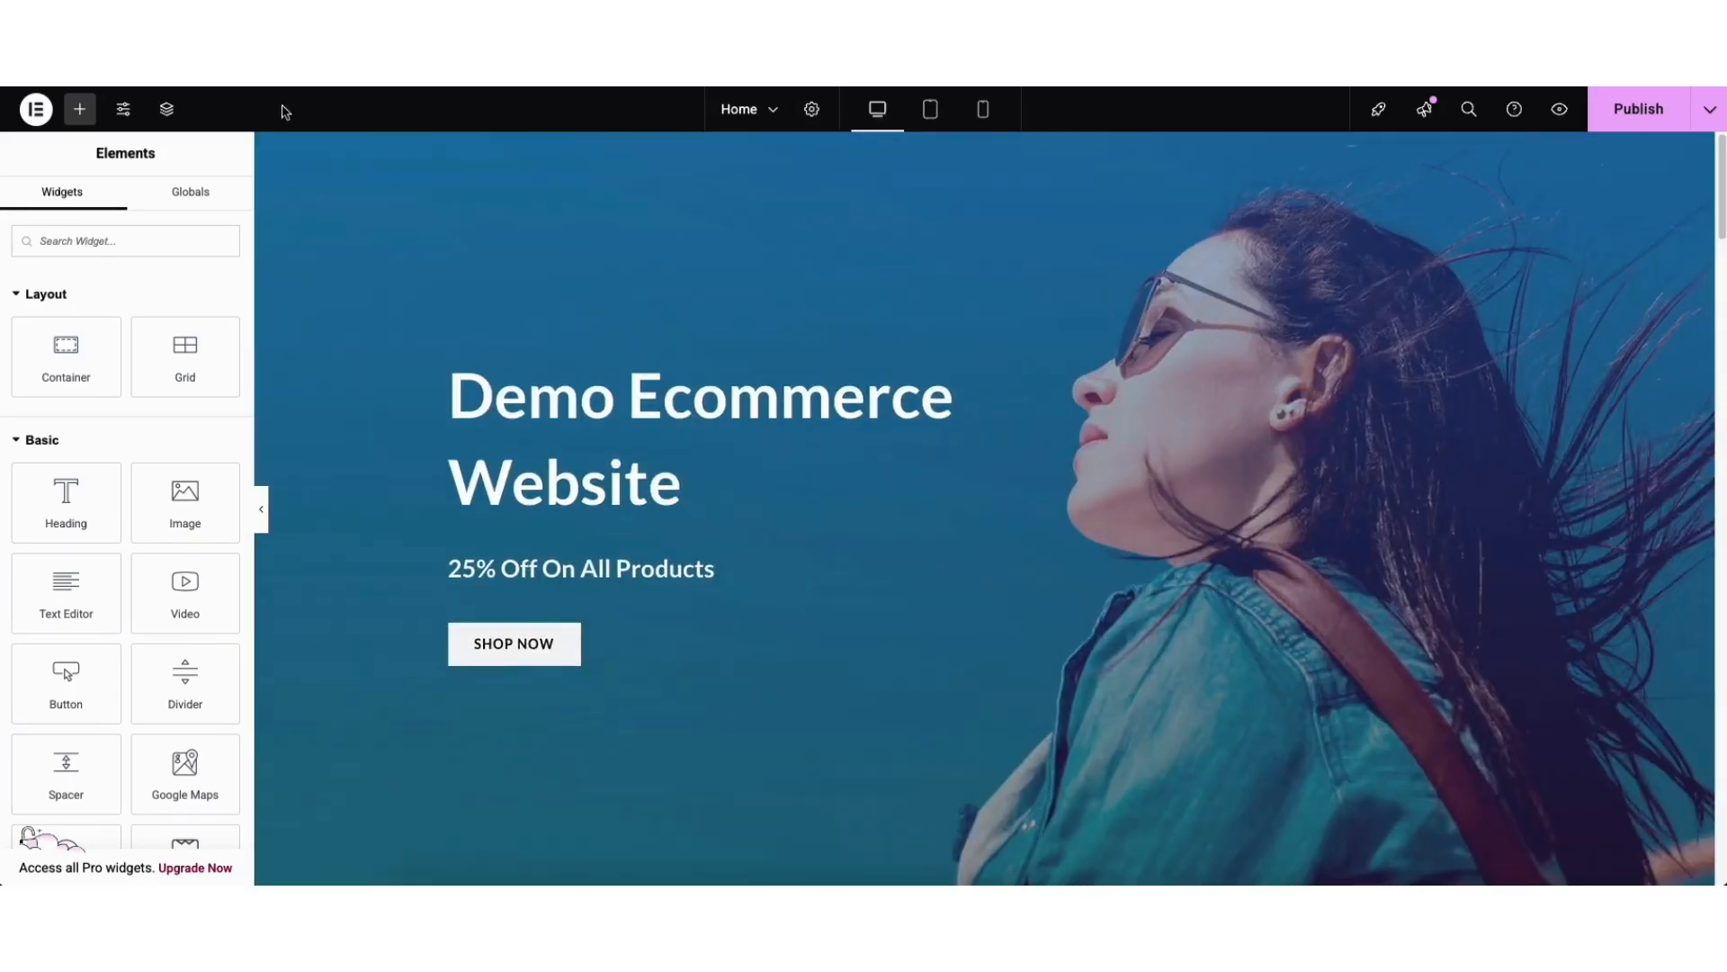
- Look over Elementor's Site Settings, close them and inspect the Home page's revision history
click(123, 109)
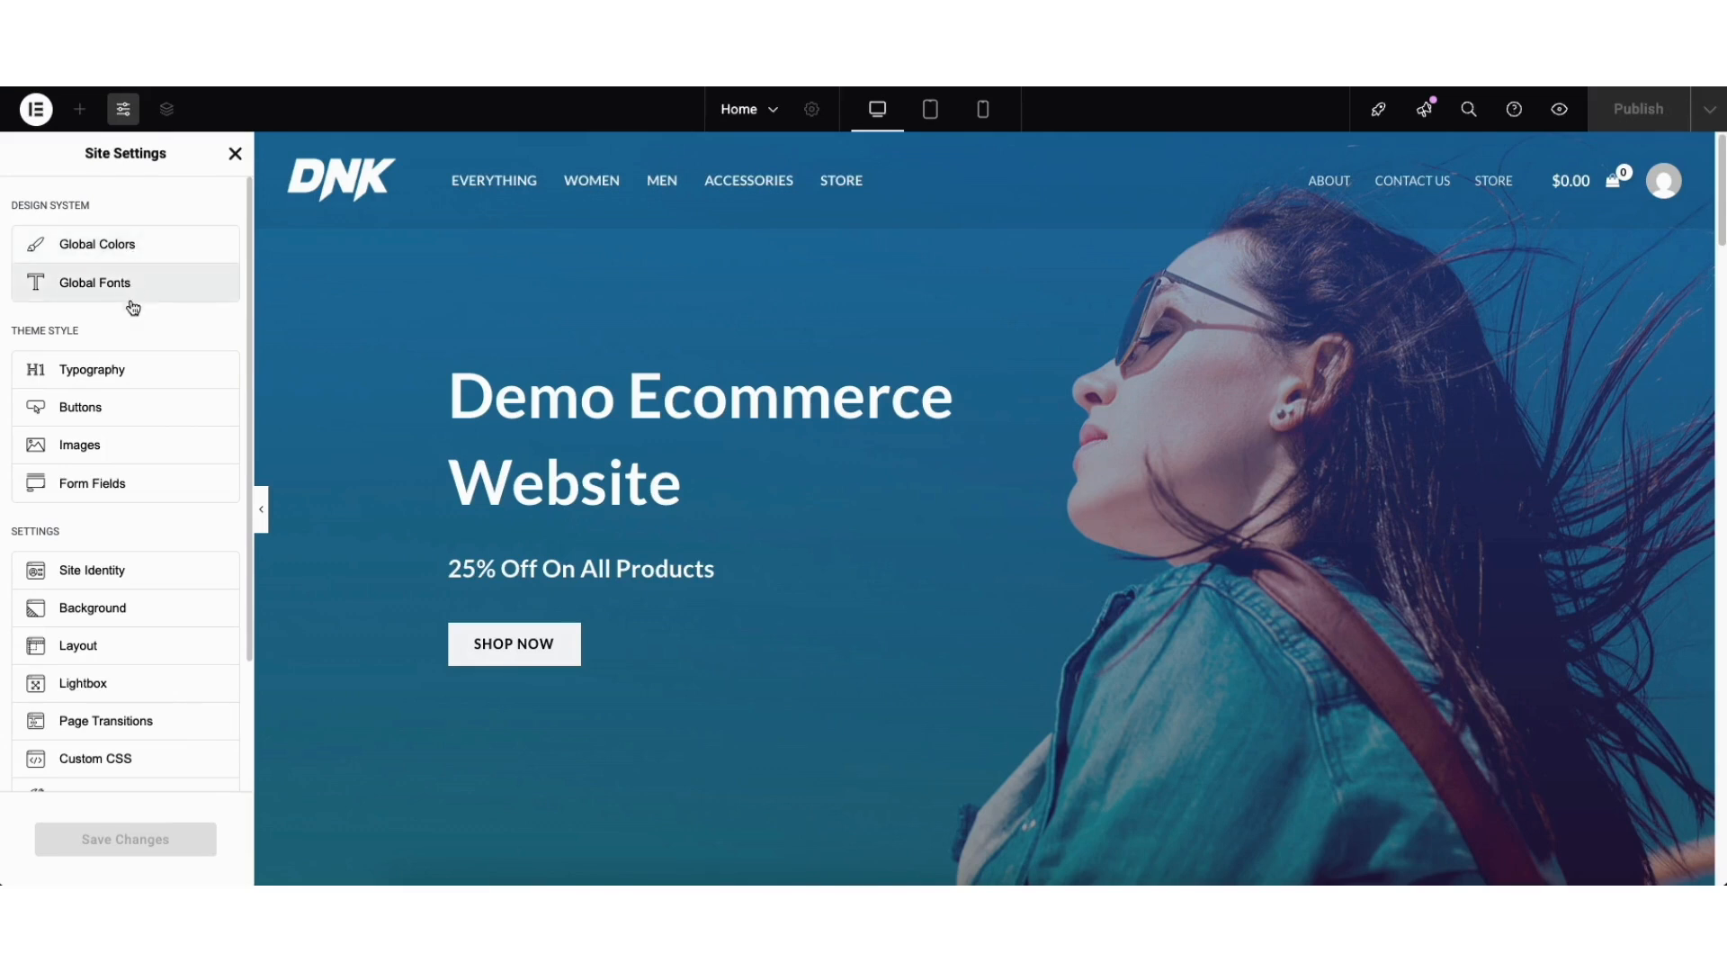
click(236, 154)
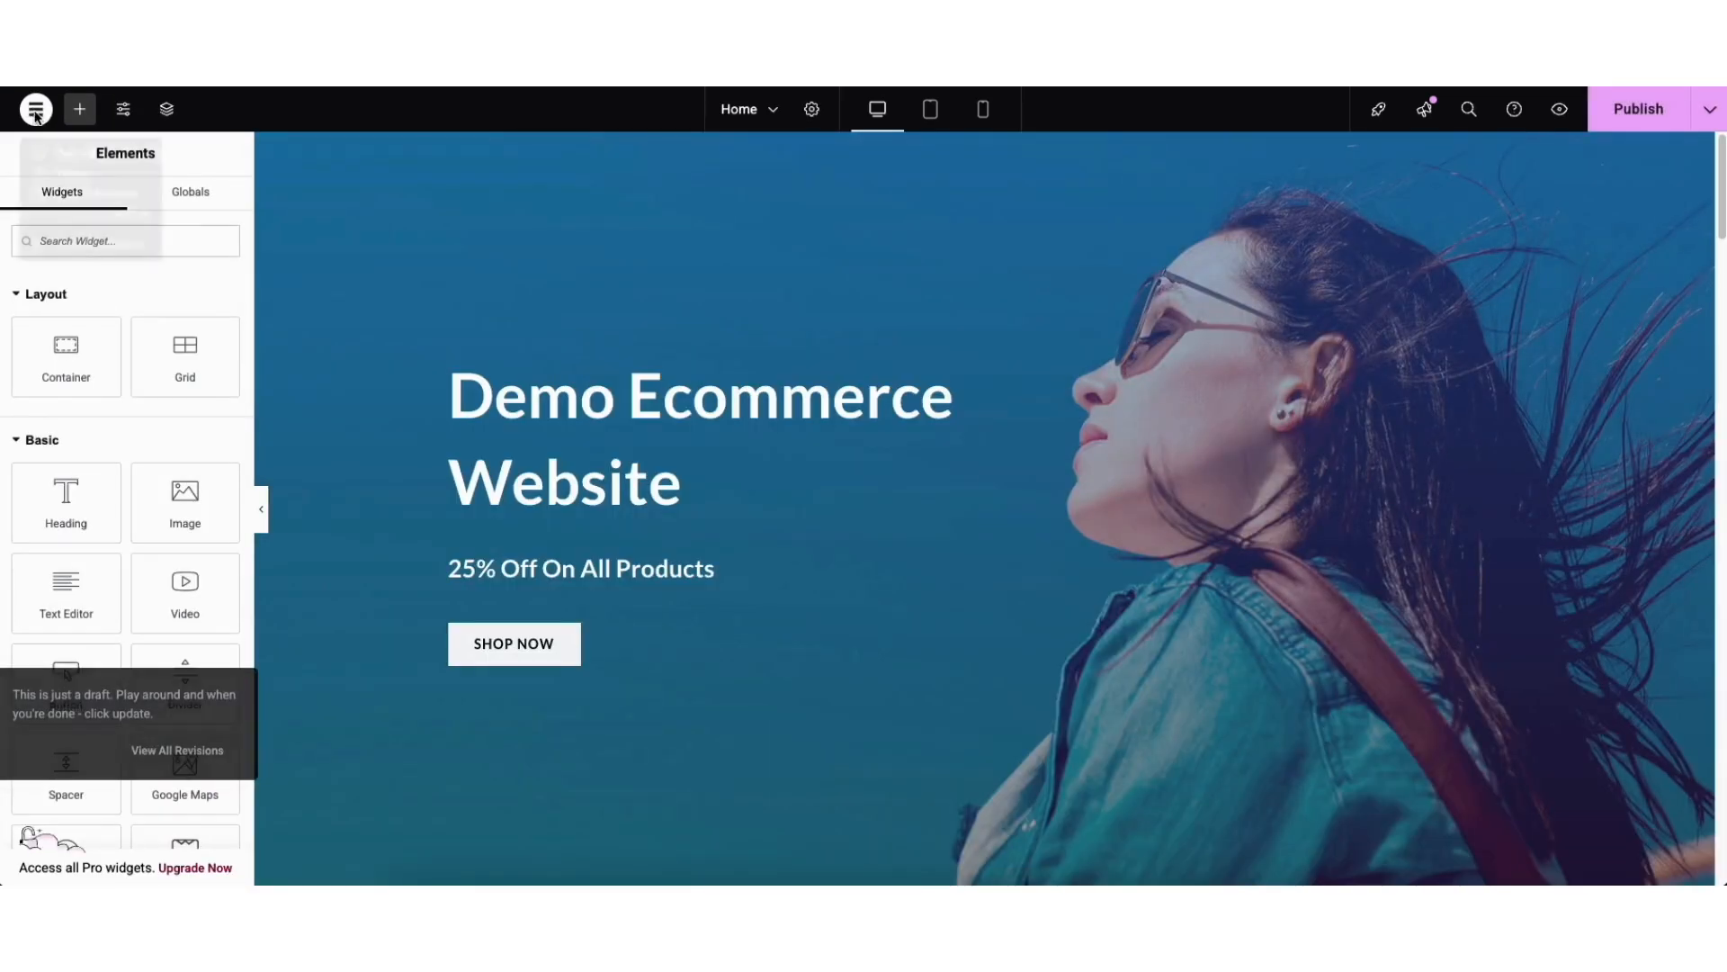
click(36, 108)
click(49, 185)
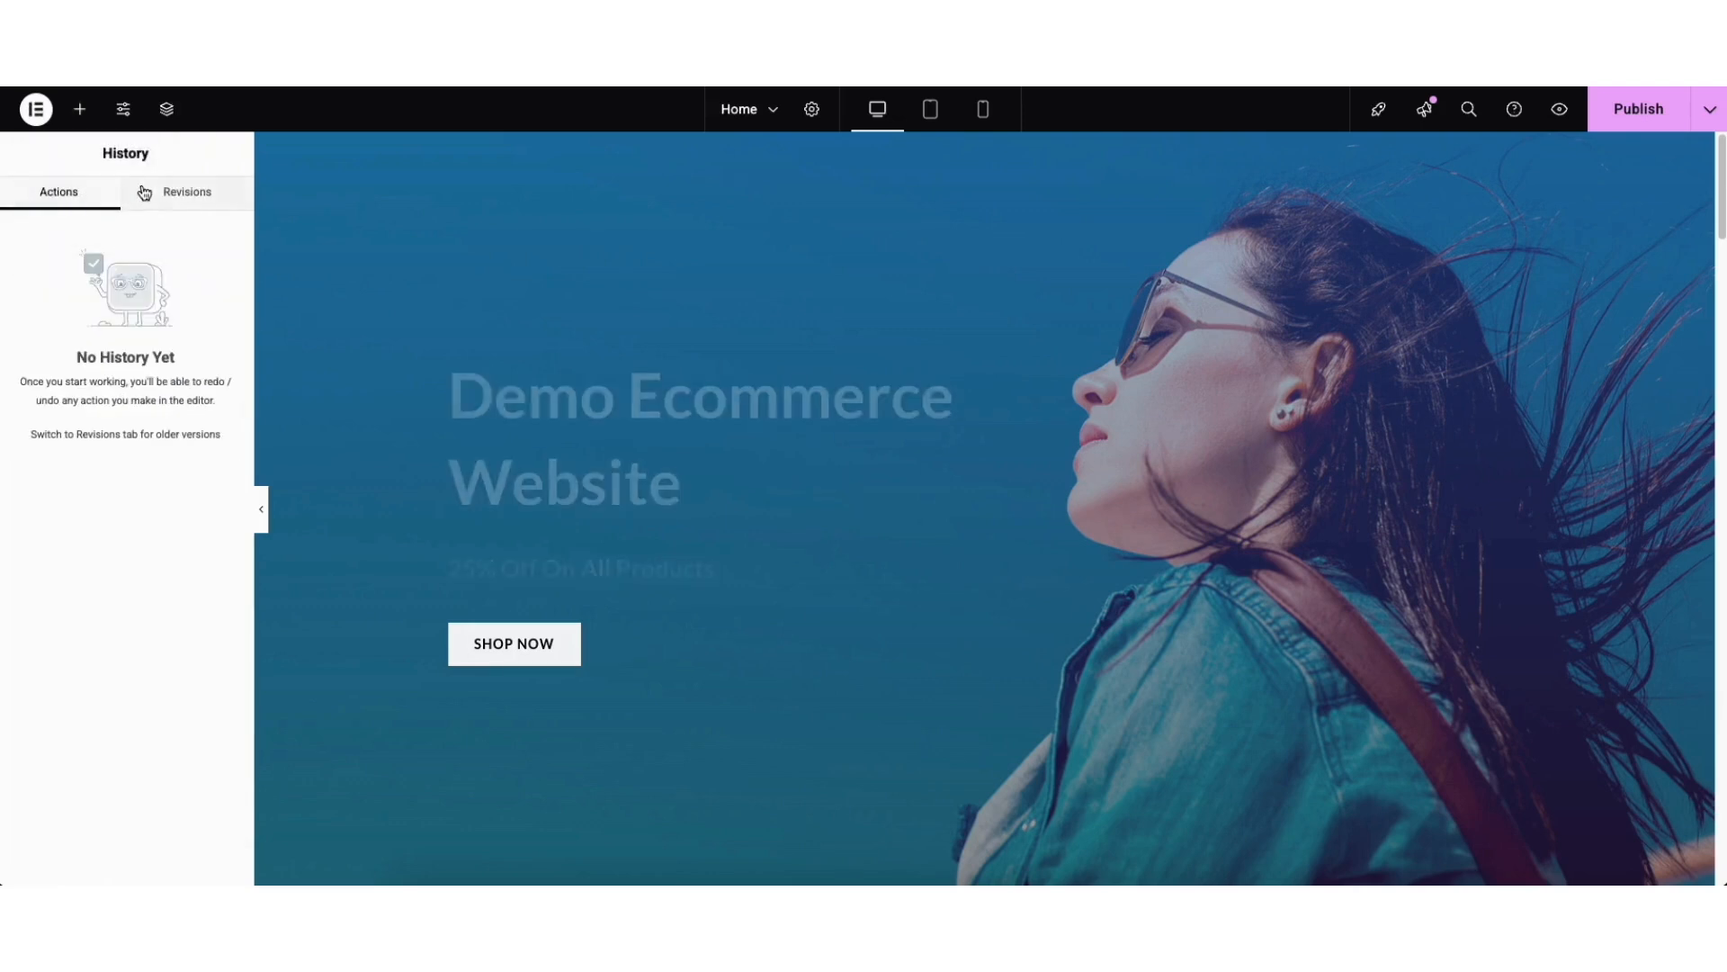
click(181, 193)
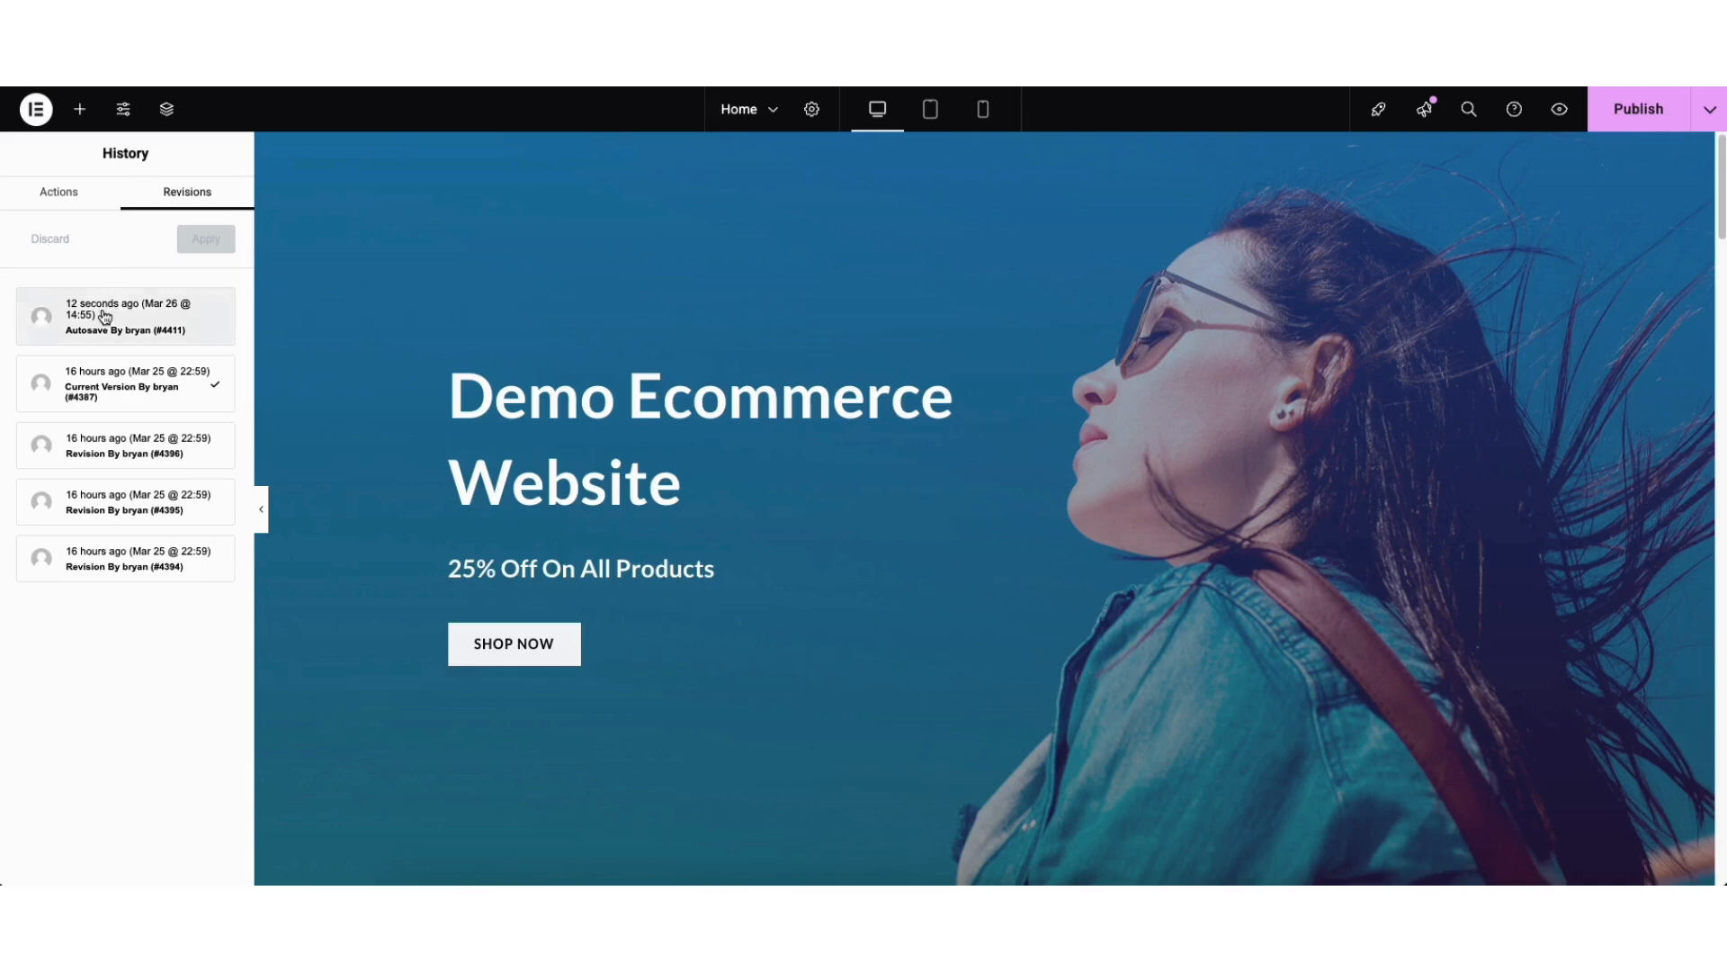
mouse_move(105, 317)
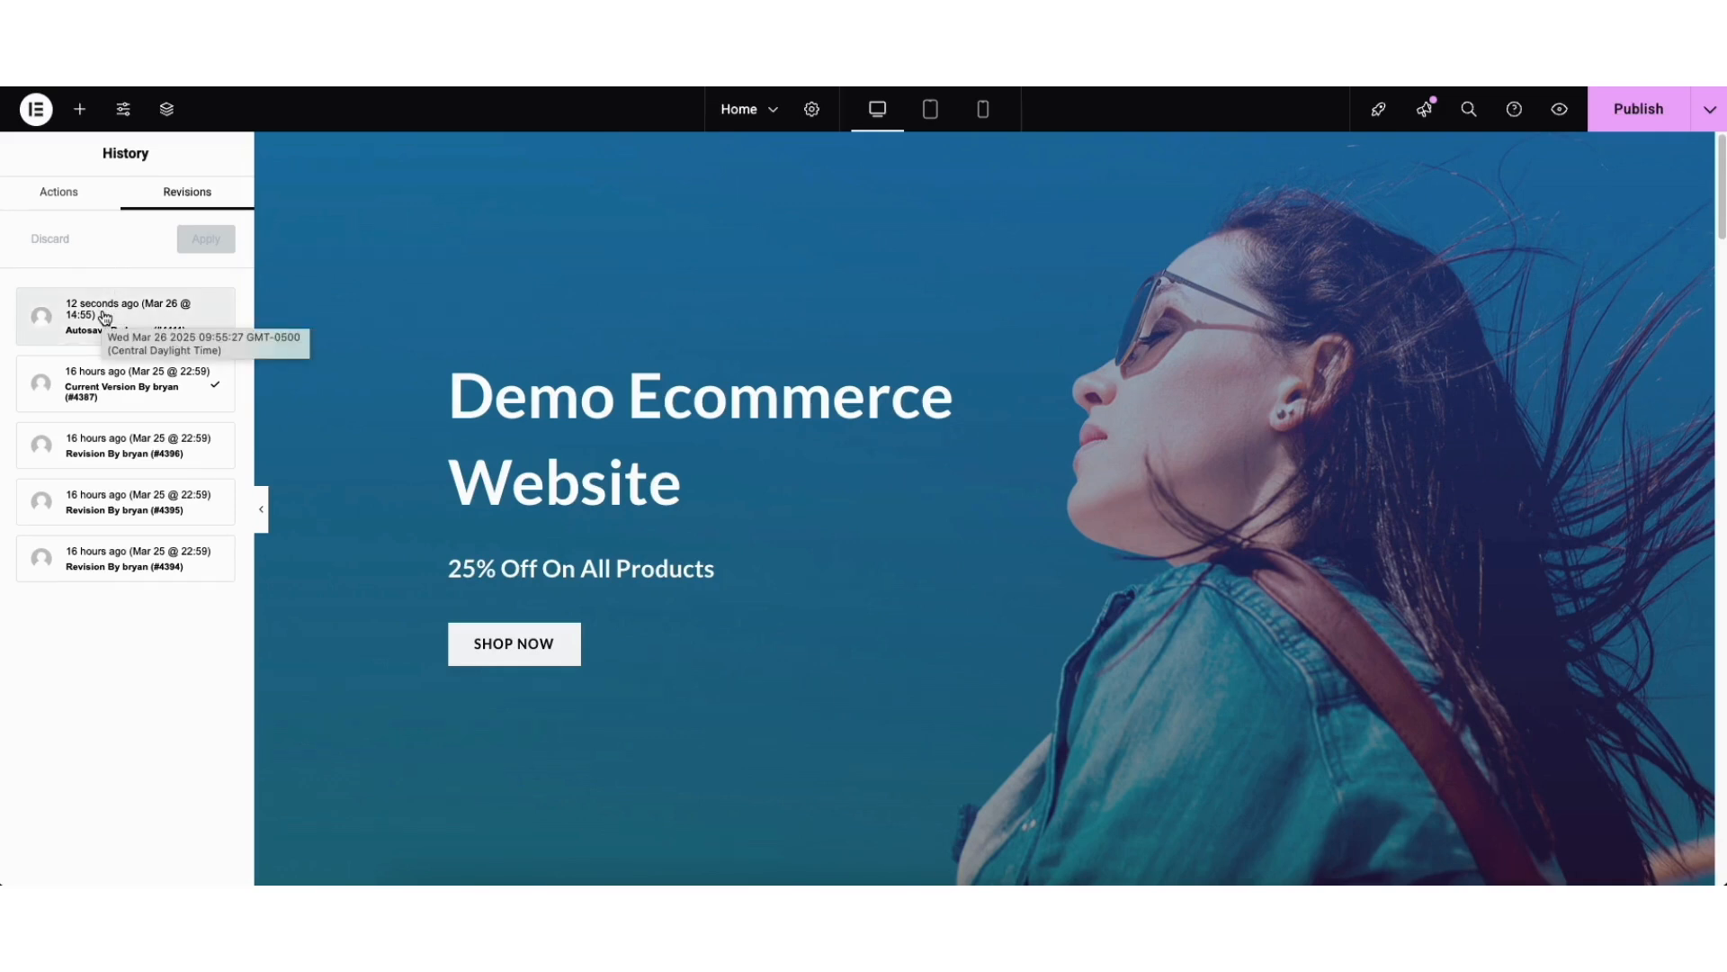
- Leave the page editor for the WordPress dashboard and view the list of all pages
click(37, 112)
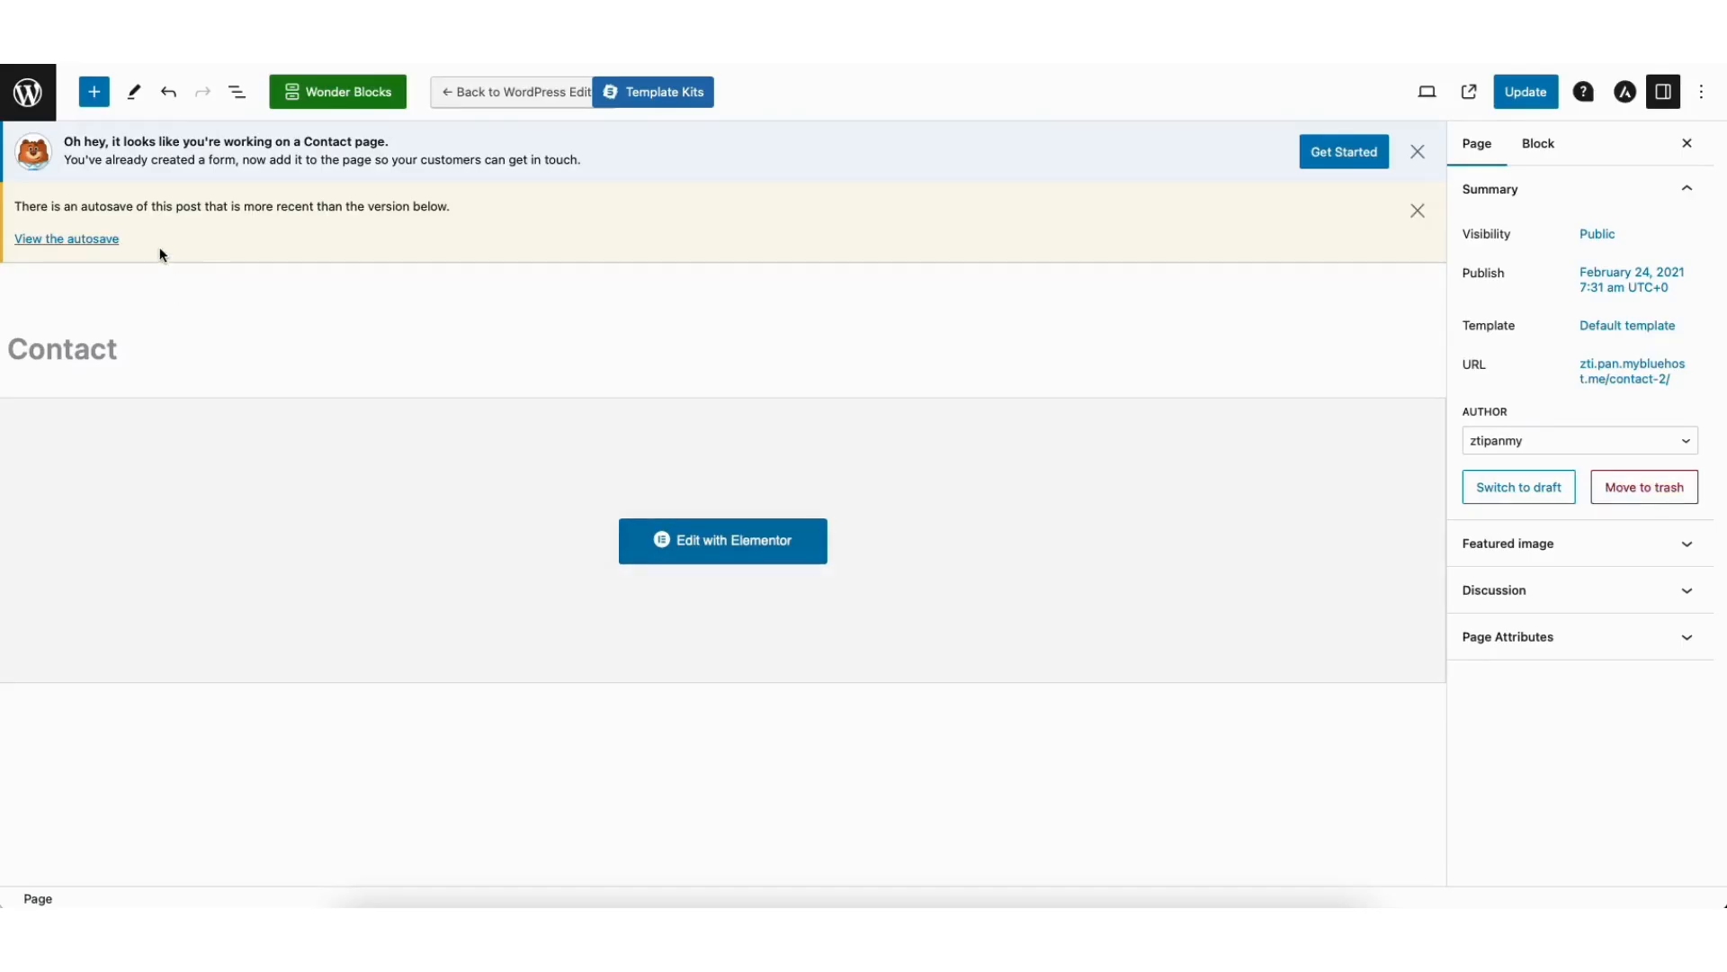
click(35, 101)
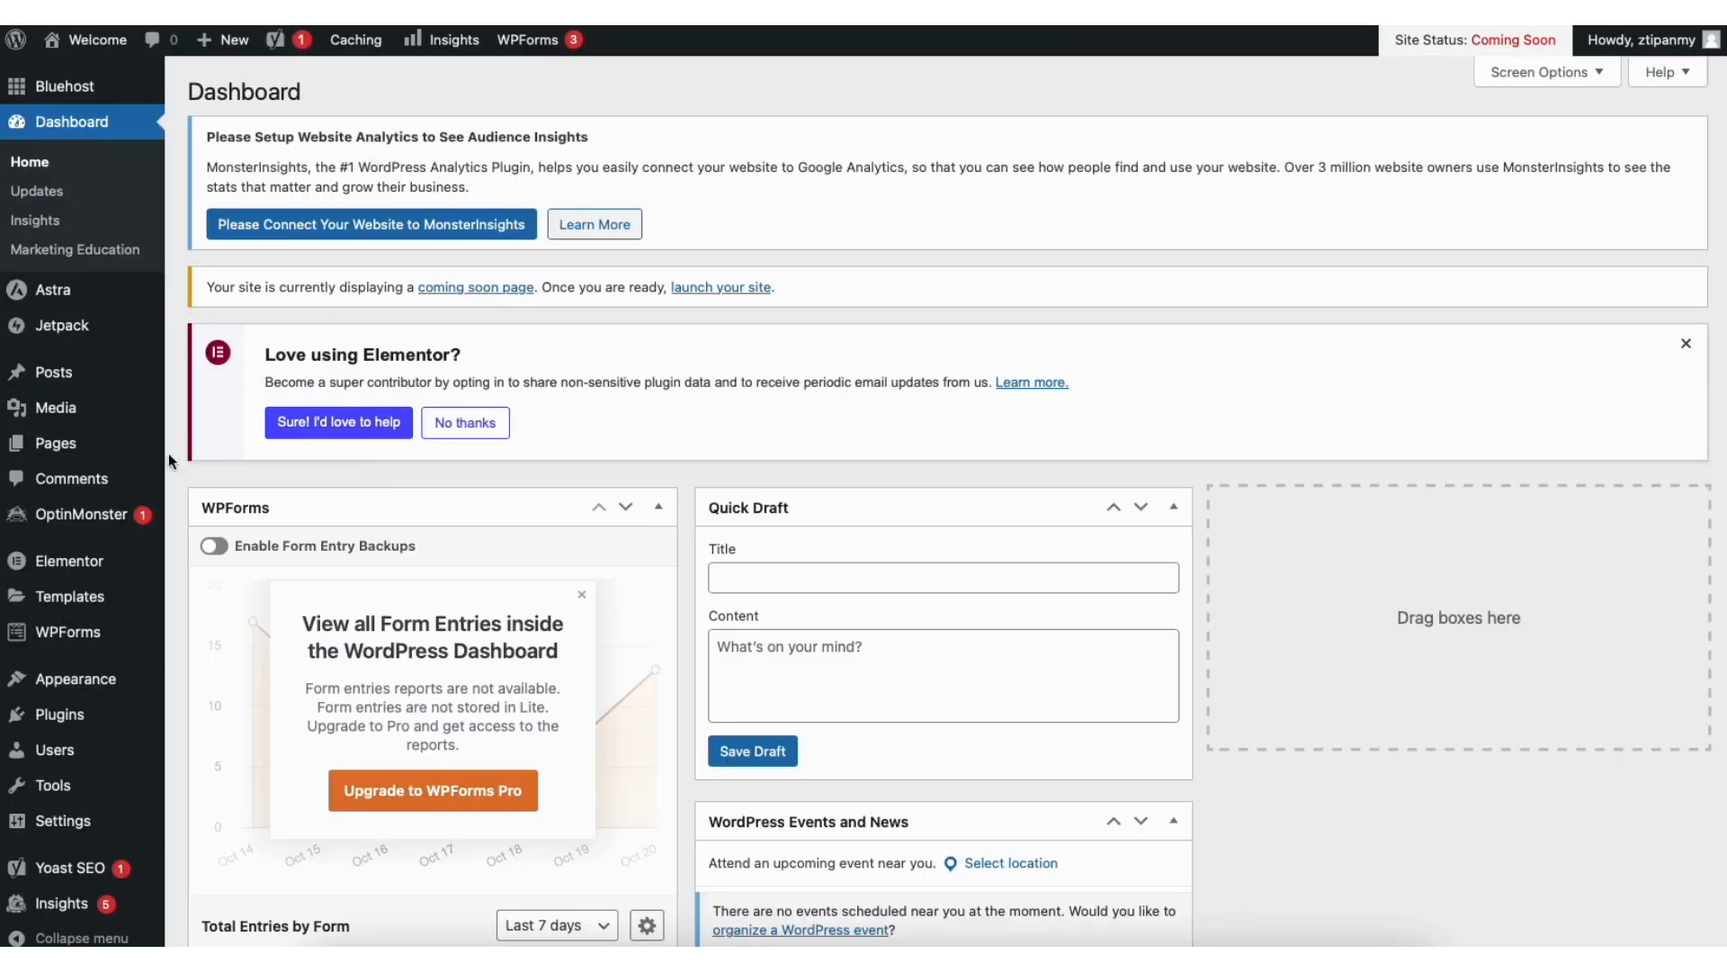
mouse_move(76, 450)
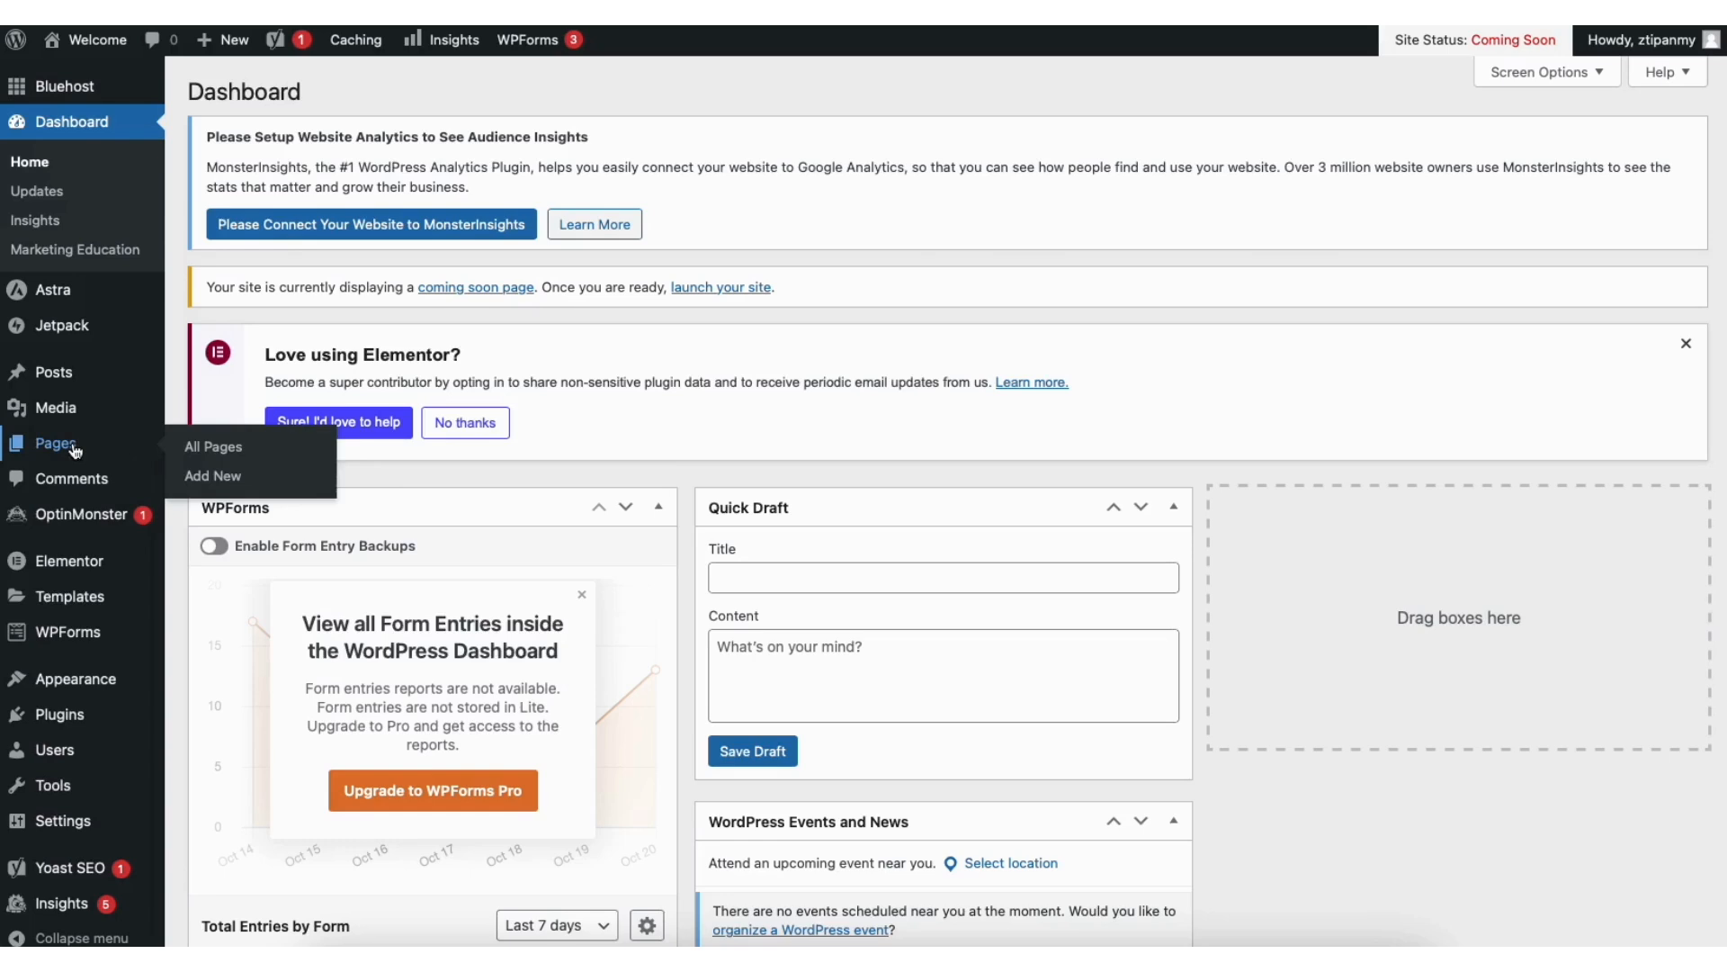
click(227, 447)
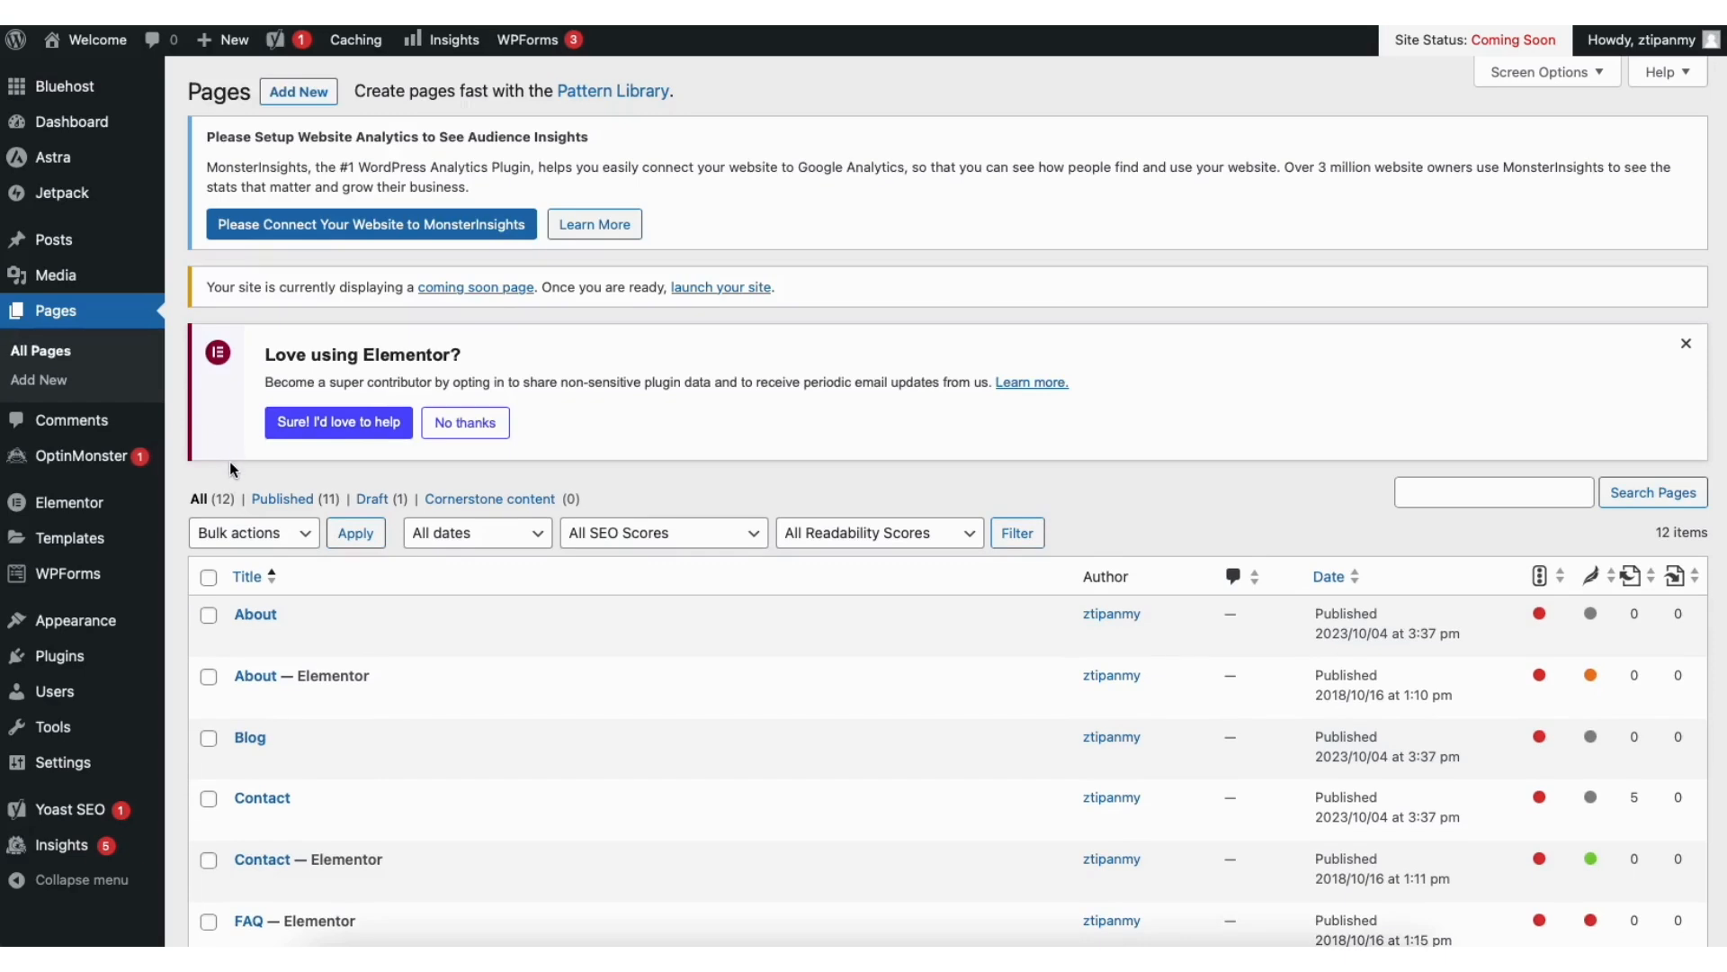
- Browse the images stored in the WordPress Media Library
mouse_move(51, 284)
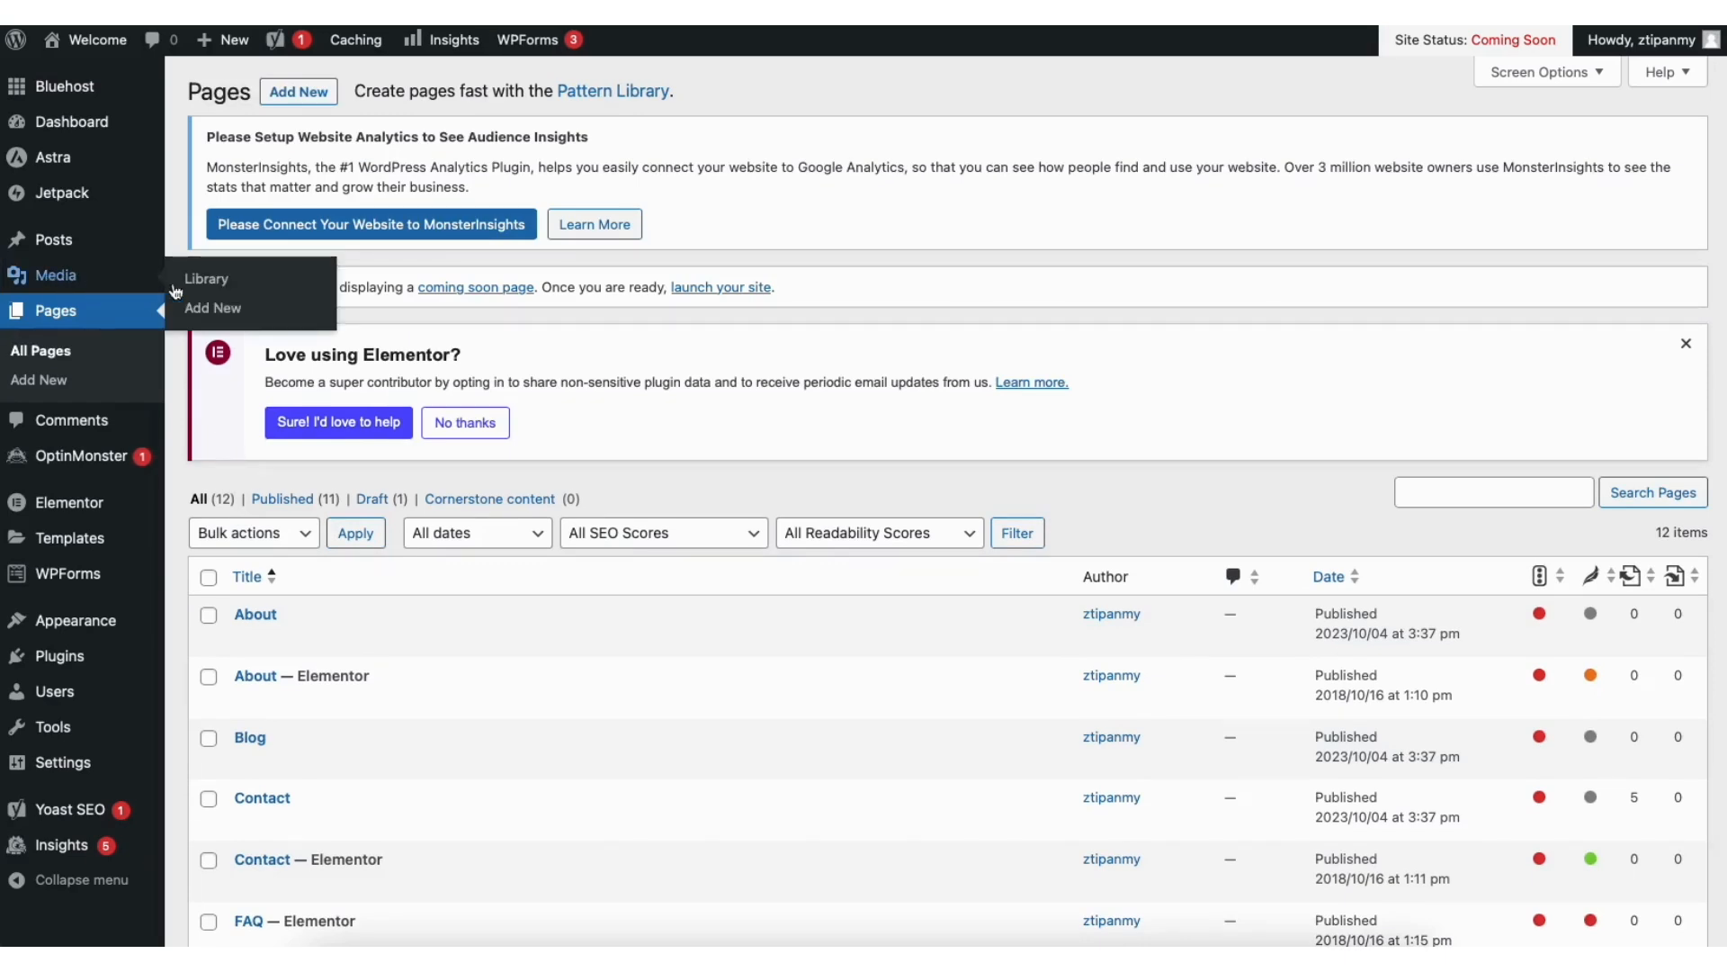
click(203, 279)
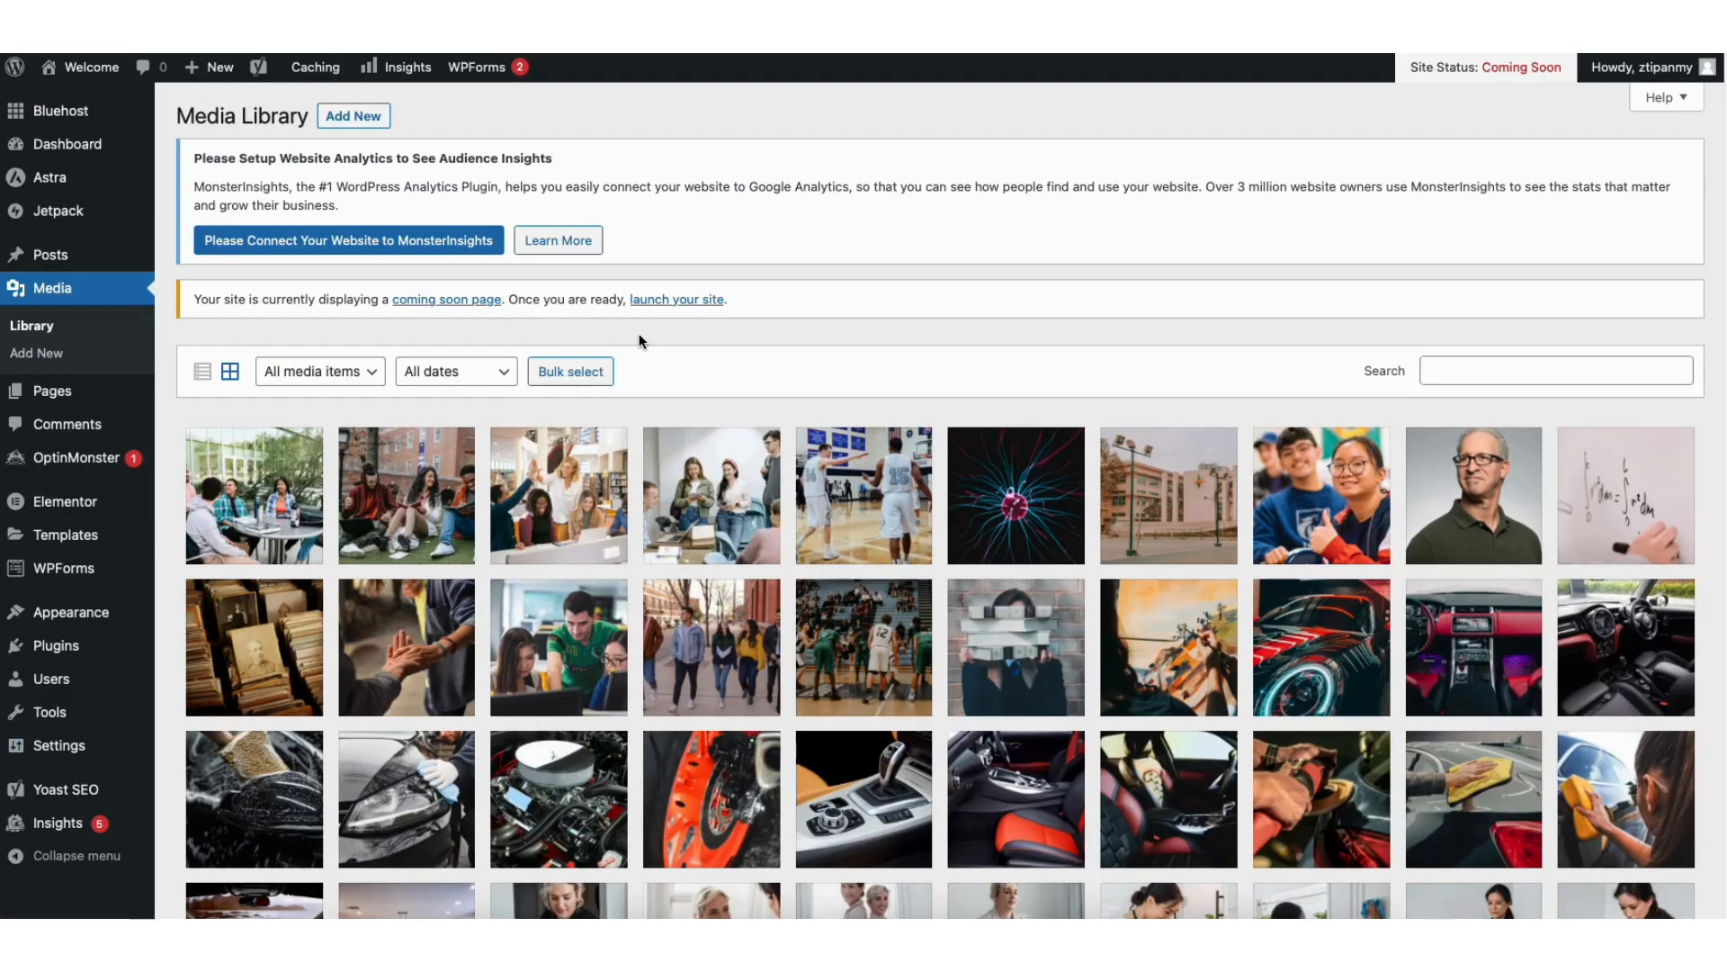
scroll(1723, 275, down, 4)
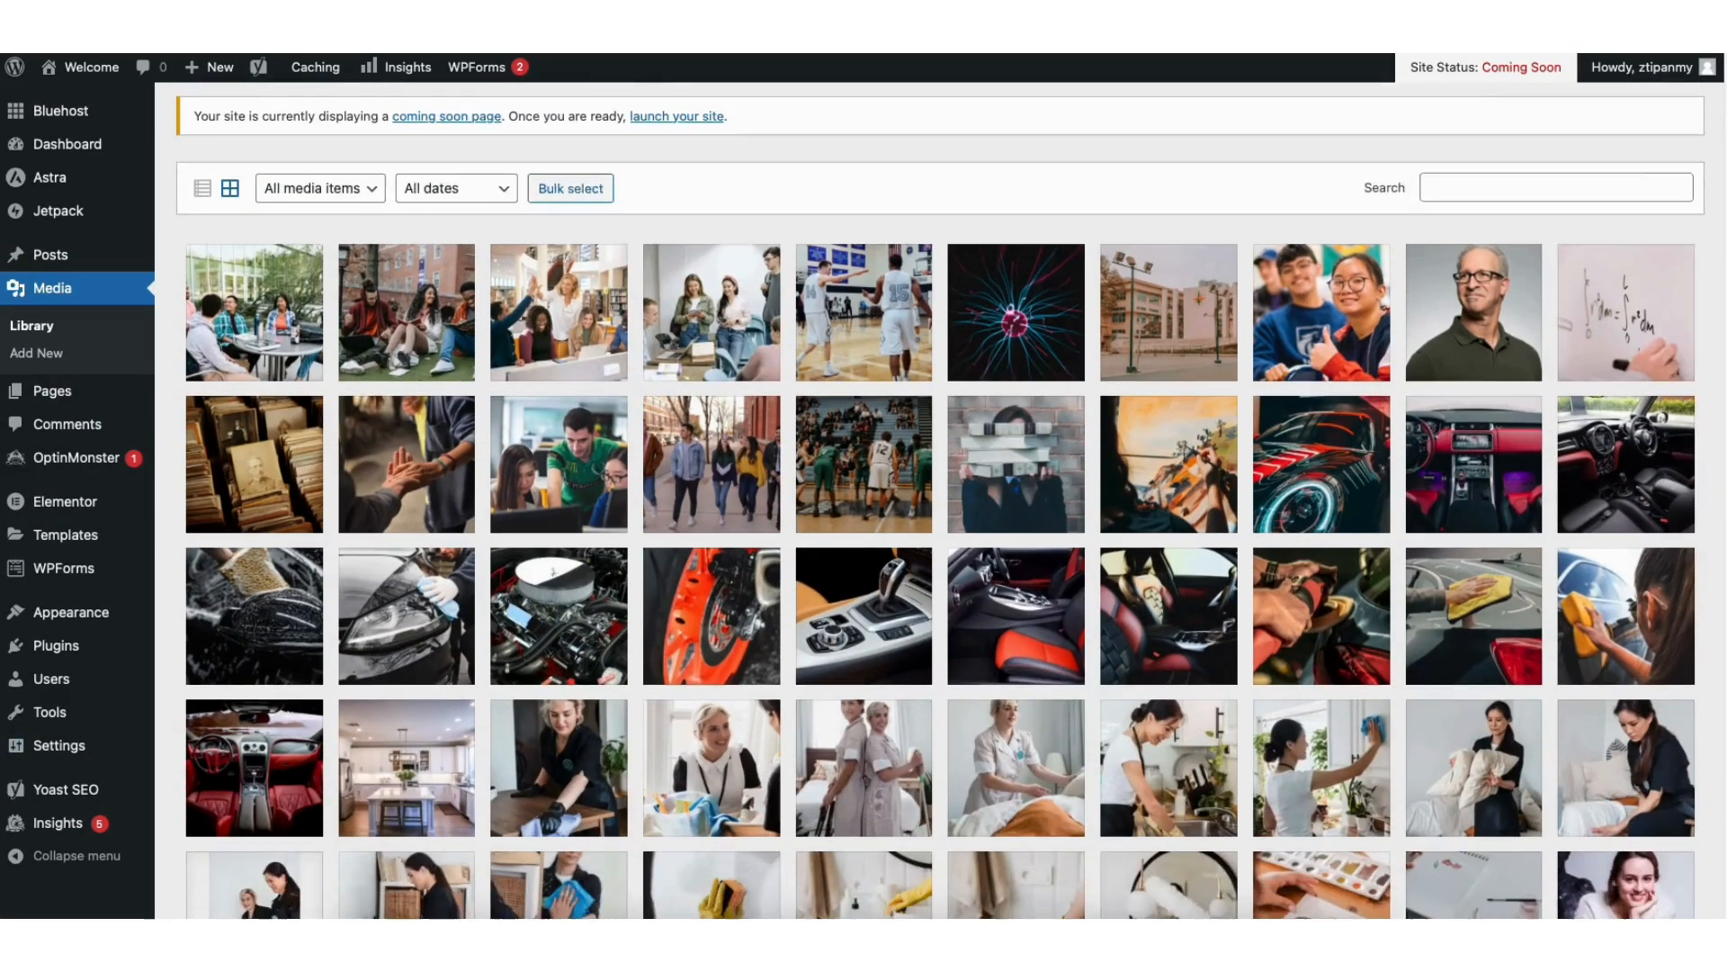
scroll(1723, 276, up, 5)
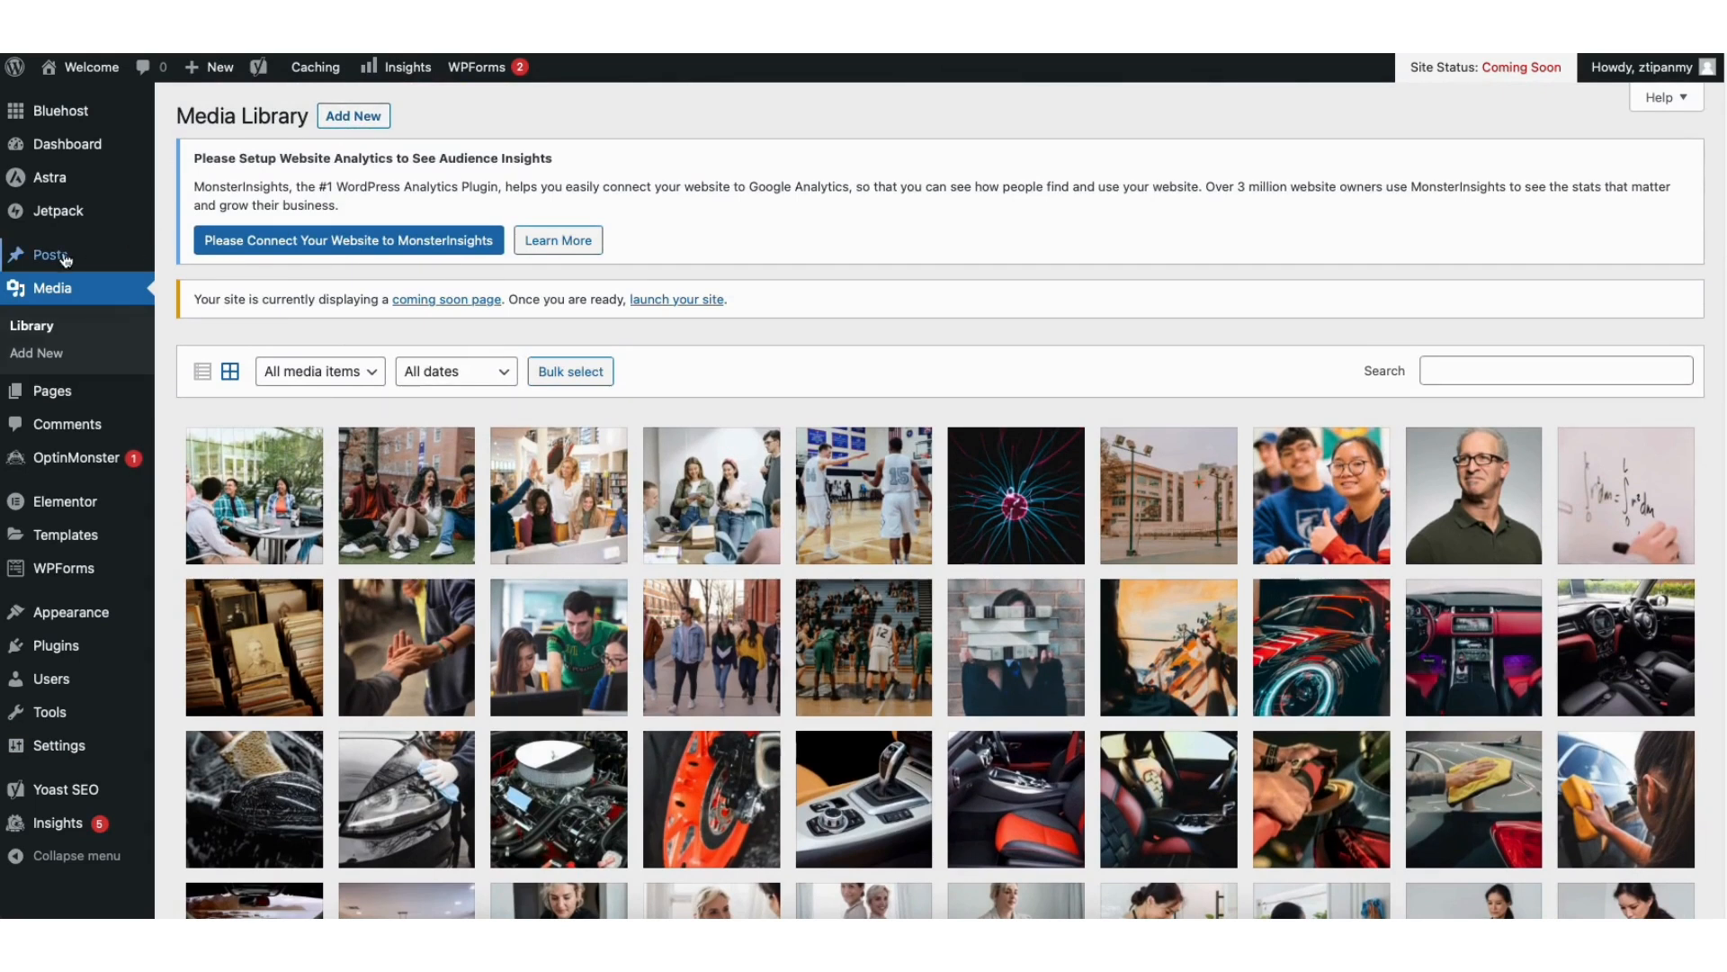
- View the list of all blog posts and the comments awaiting moderation or already approved
mouse_move(63, 259)
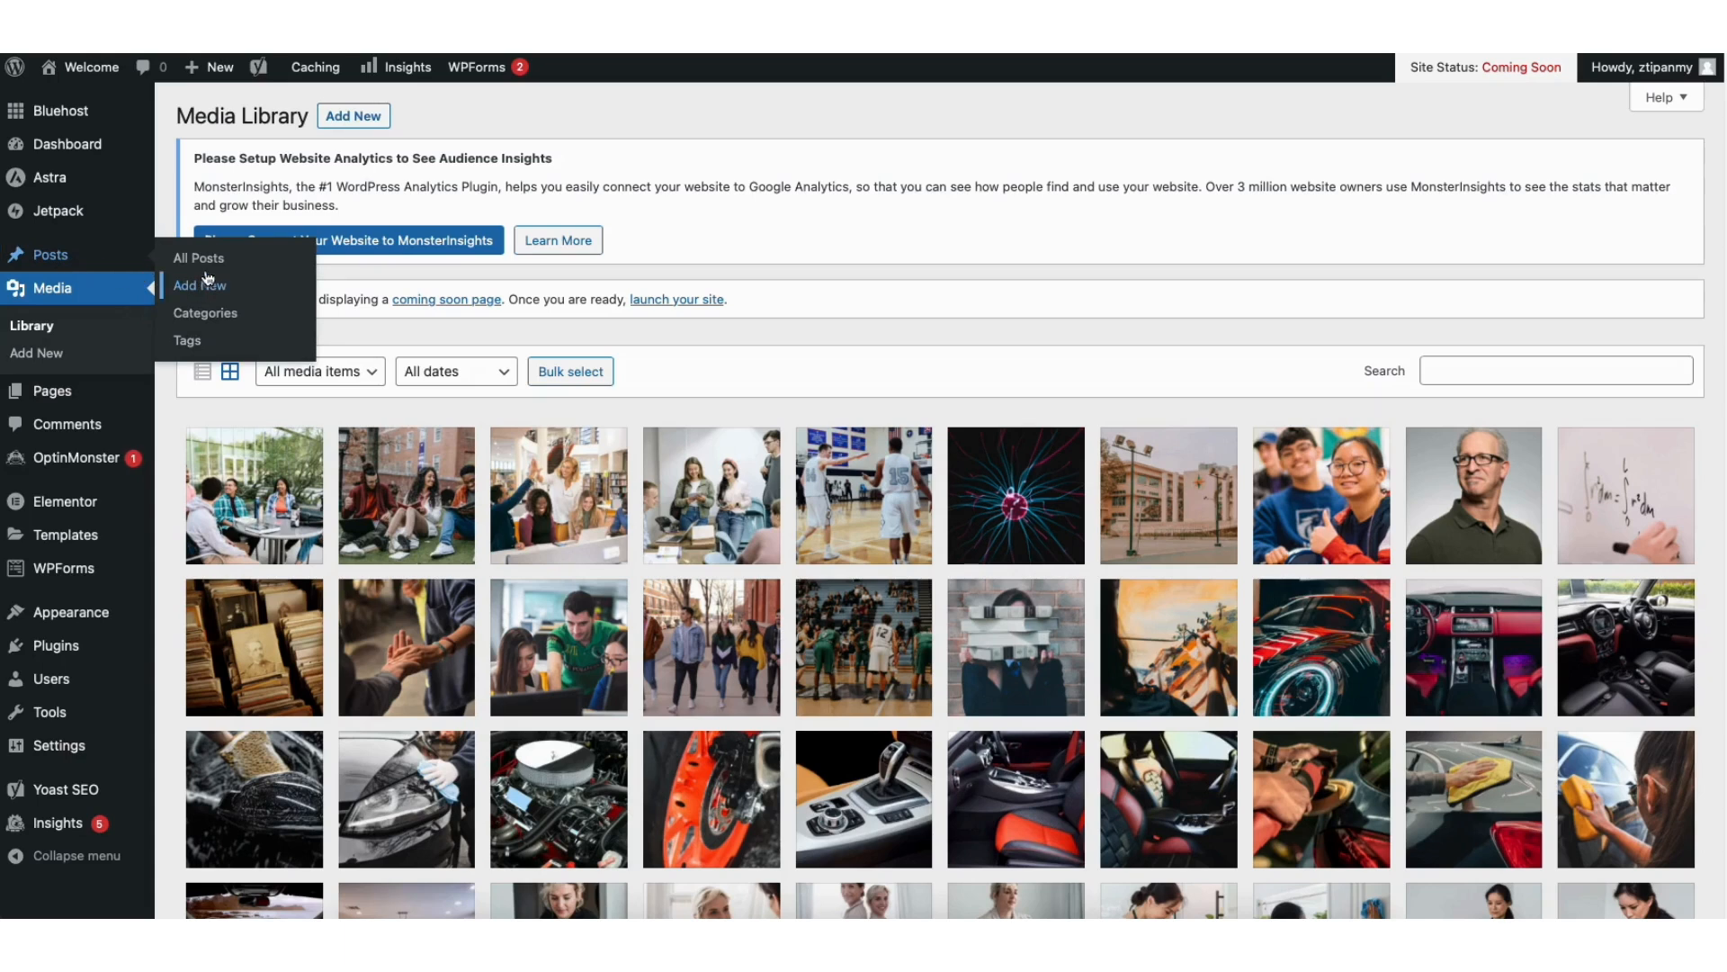
click(208, 260)
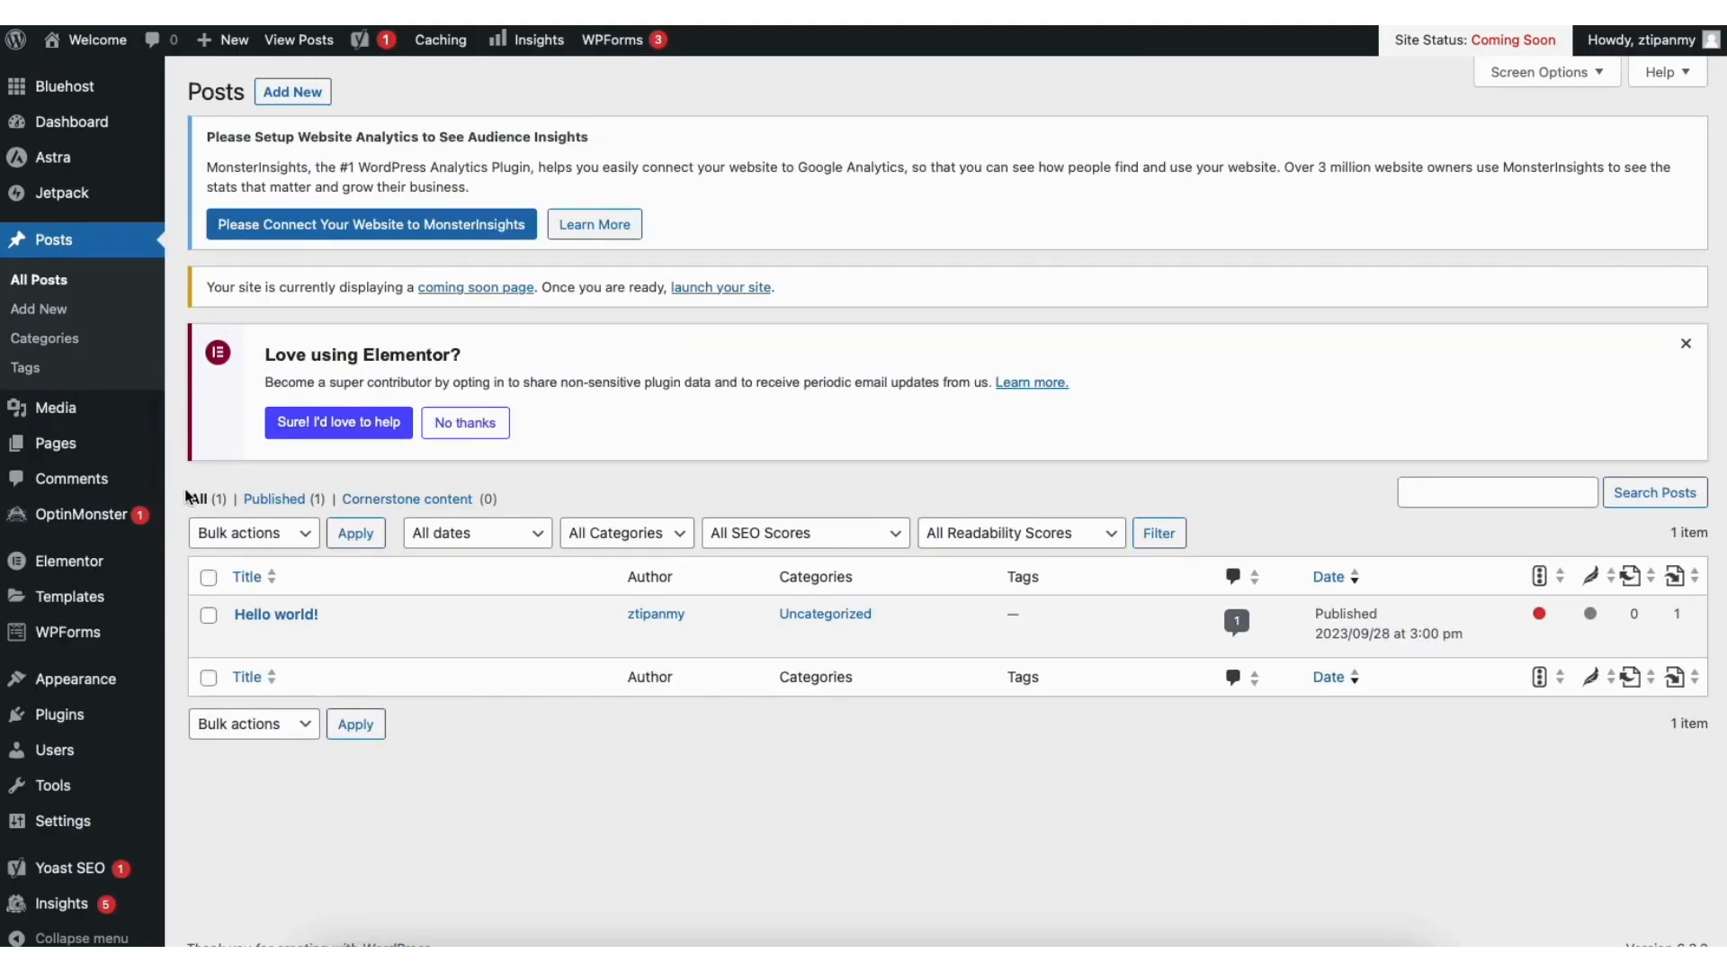
click(87, 479)
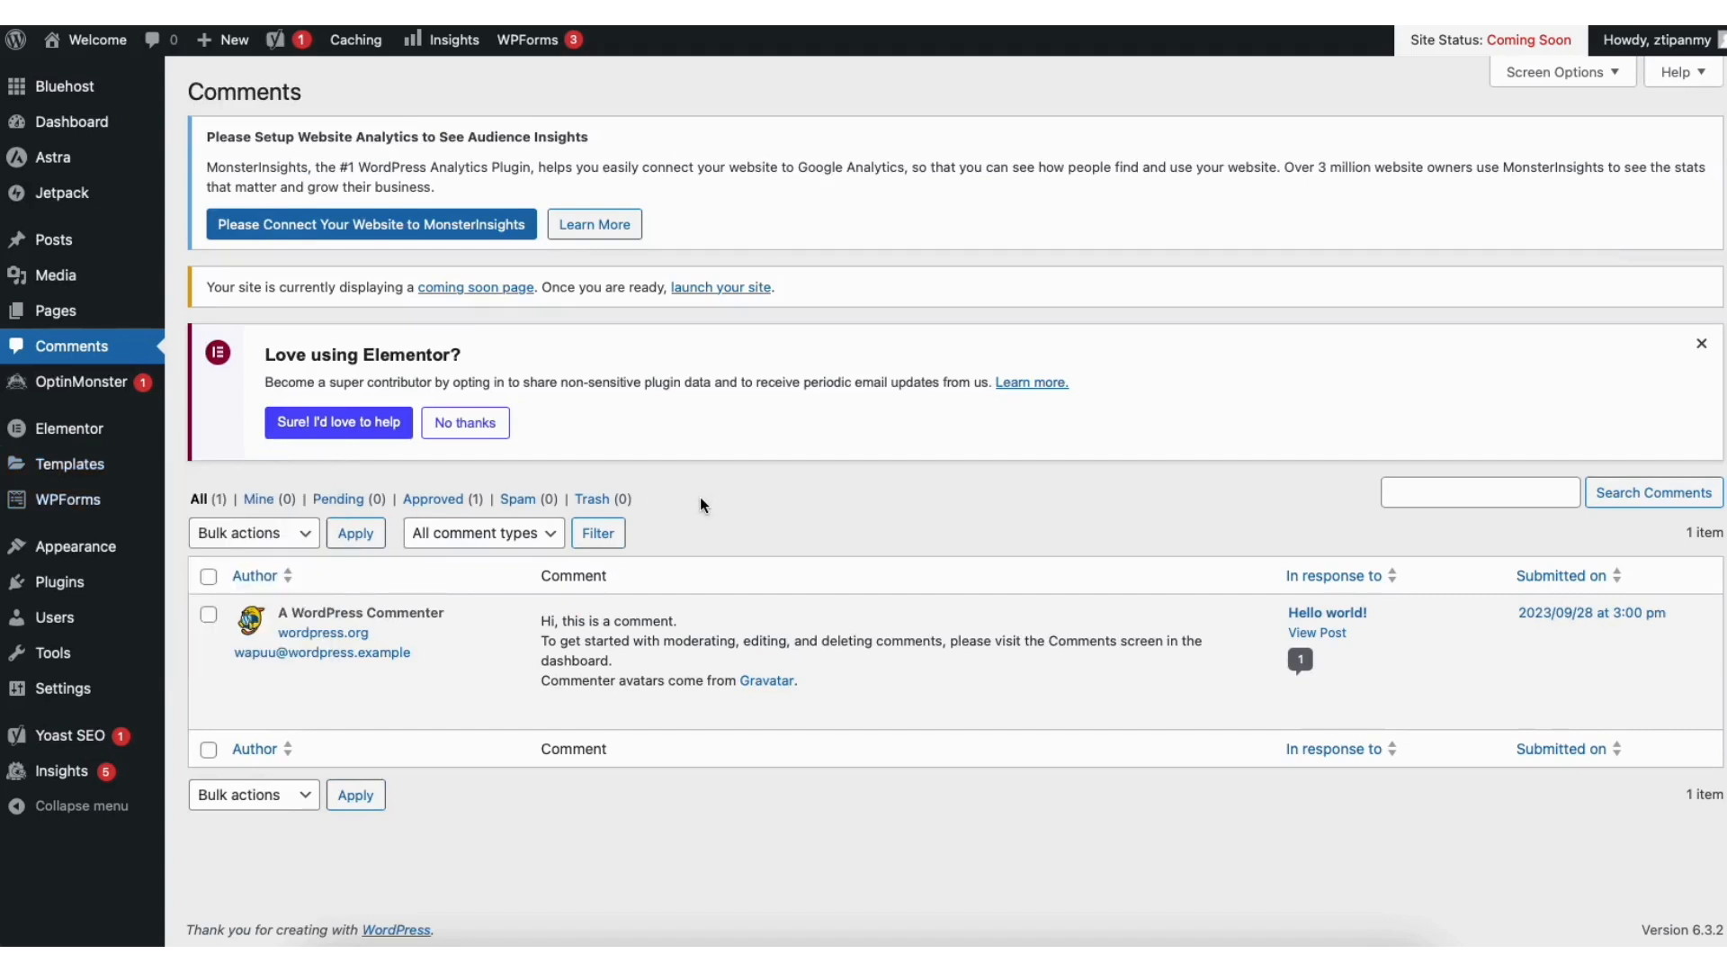
mouse_move(612, 693)
- Browse the featured plugins available for adding to the site
mouse_move(63, 590)
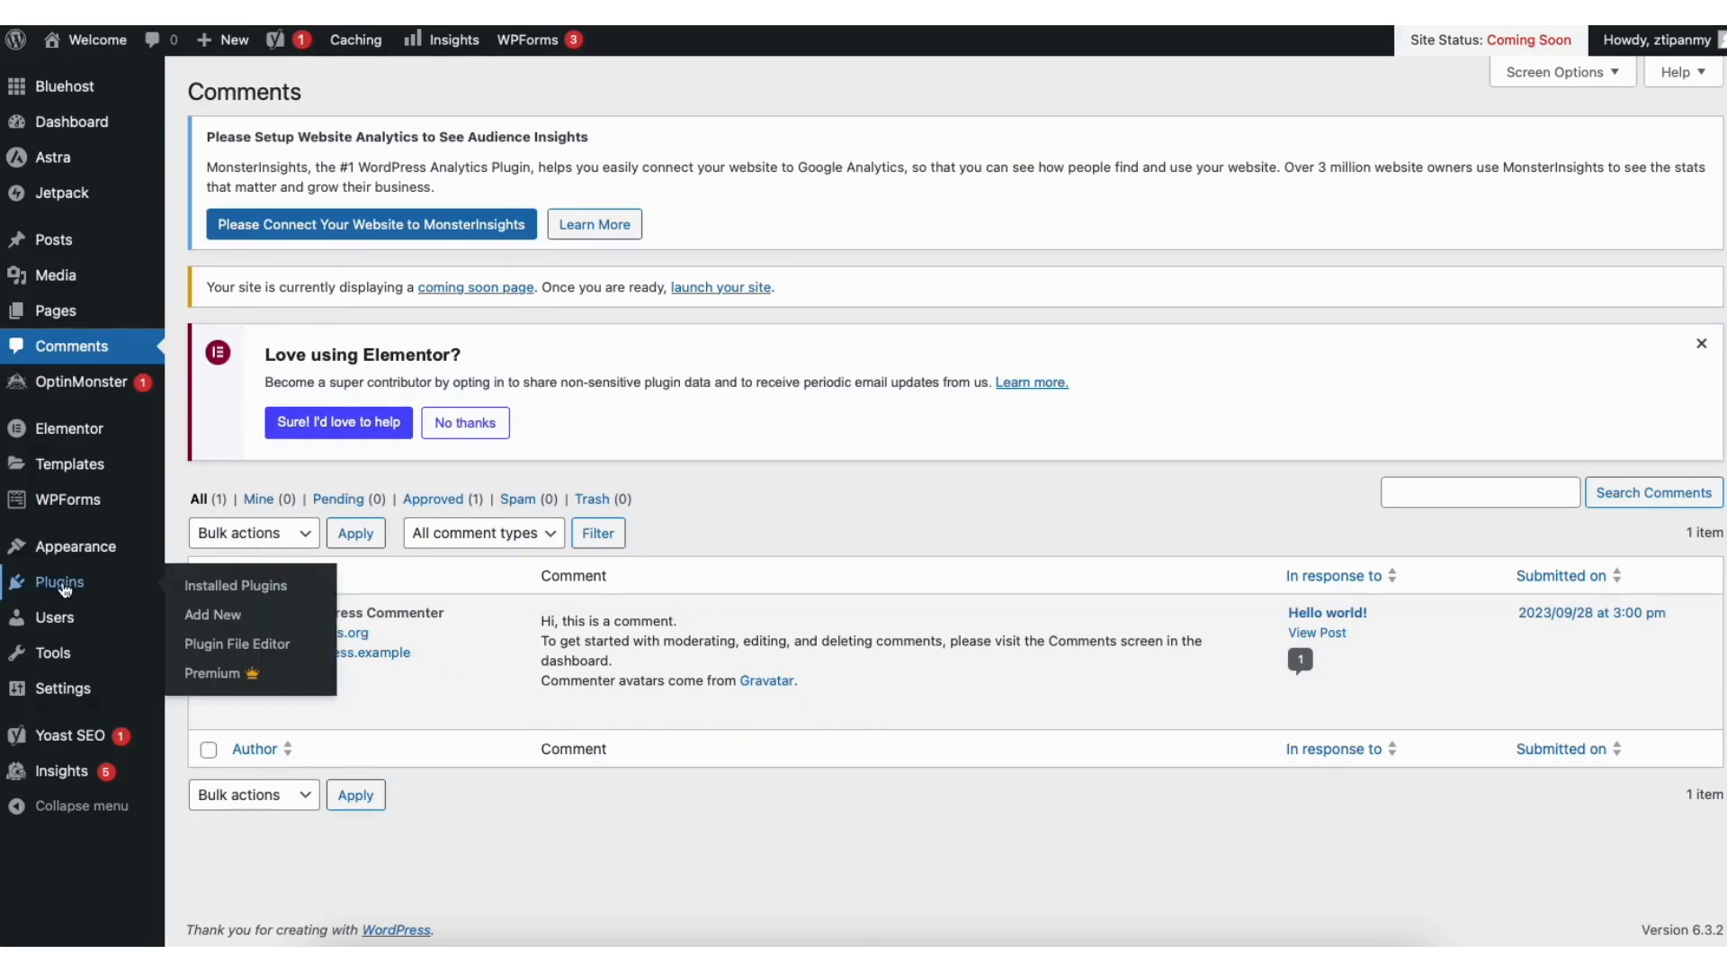
click(225, 619)
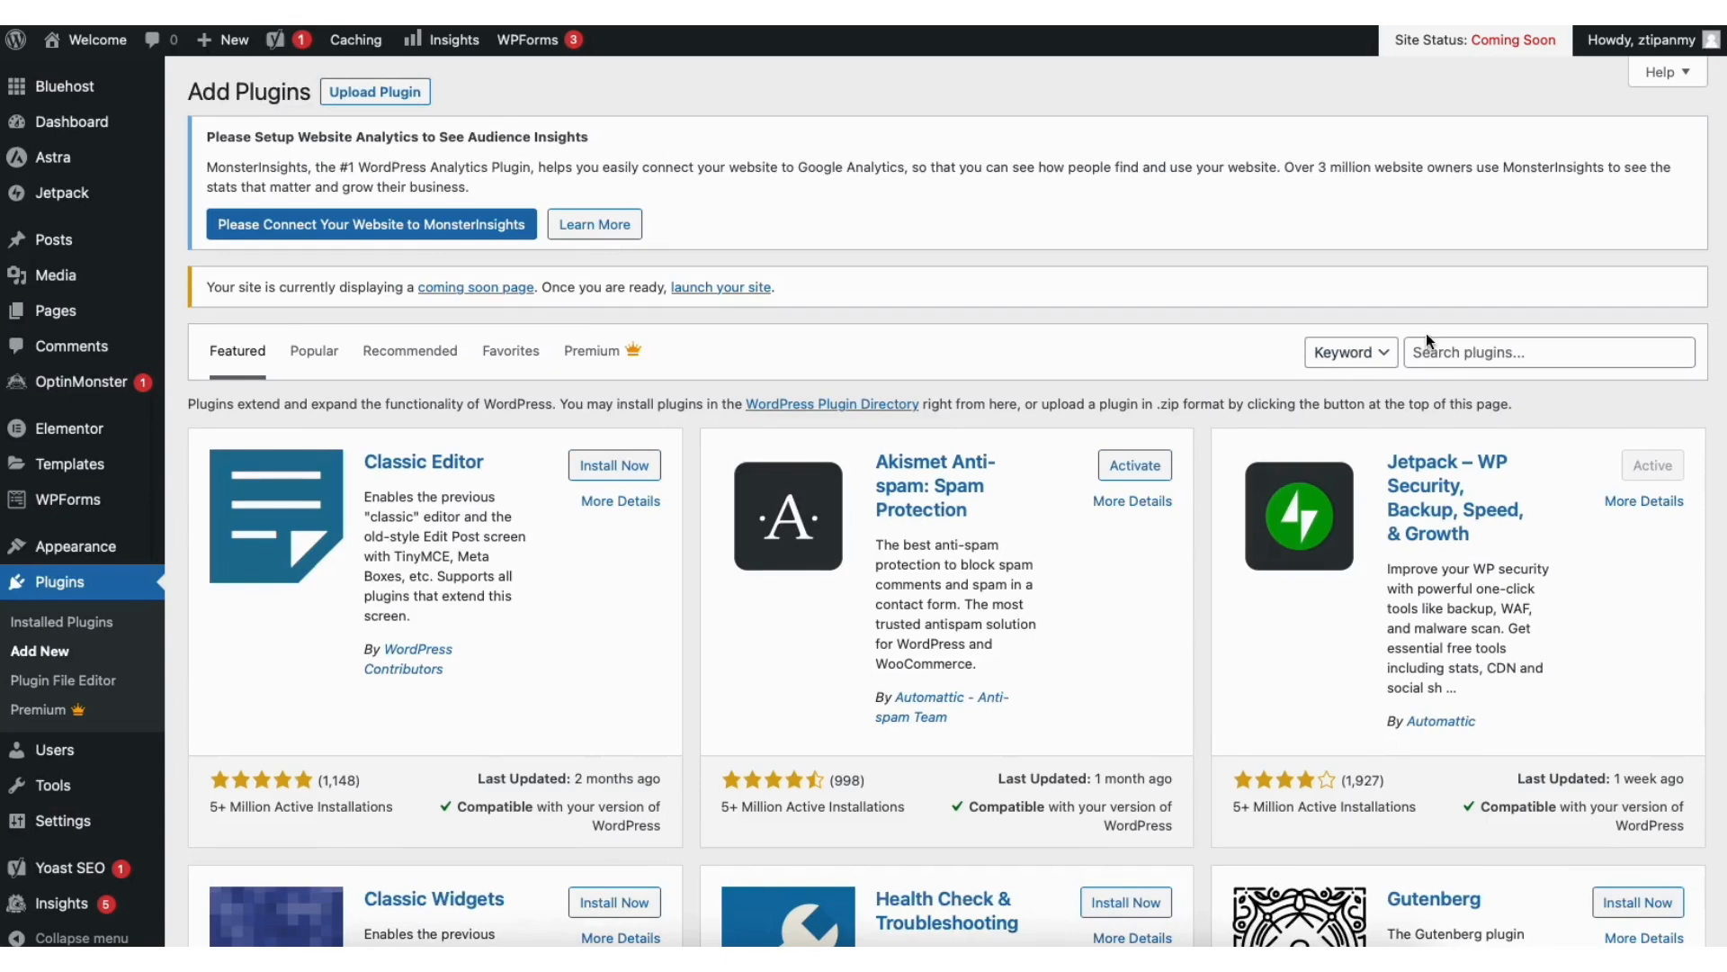
scroll(945, 504, down, 3)
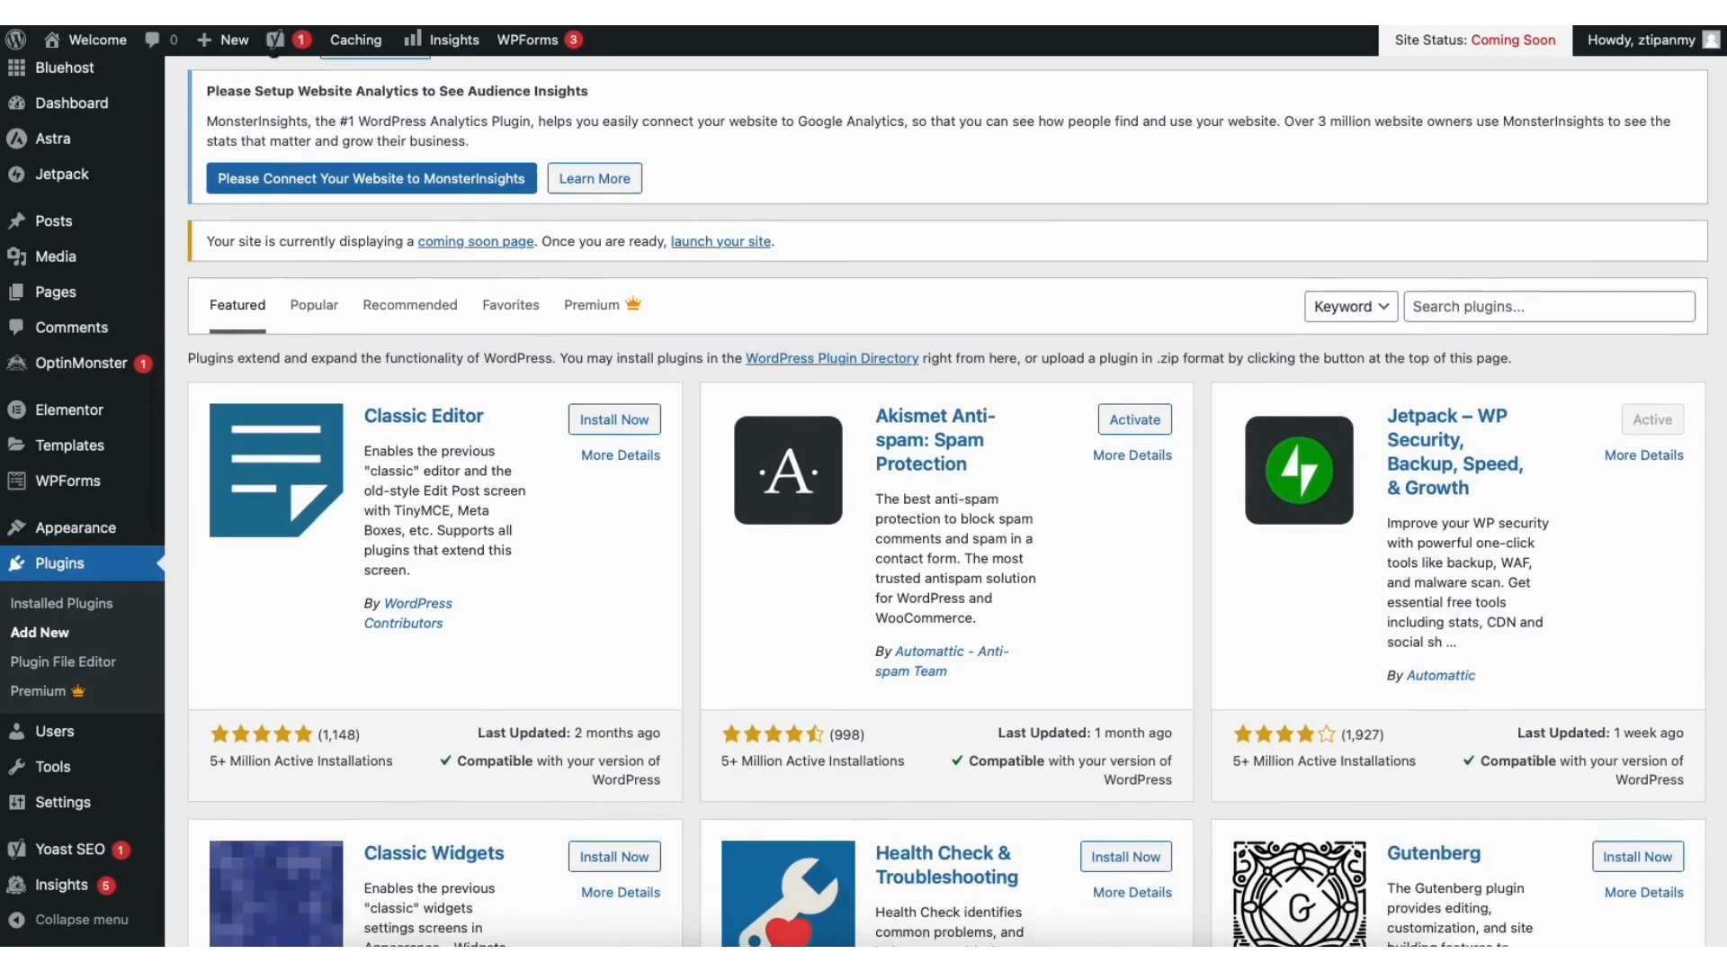
scroll(945, 504, down, 1)
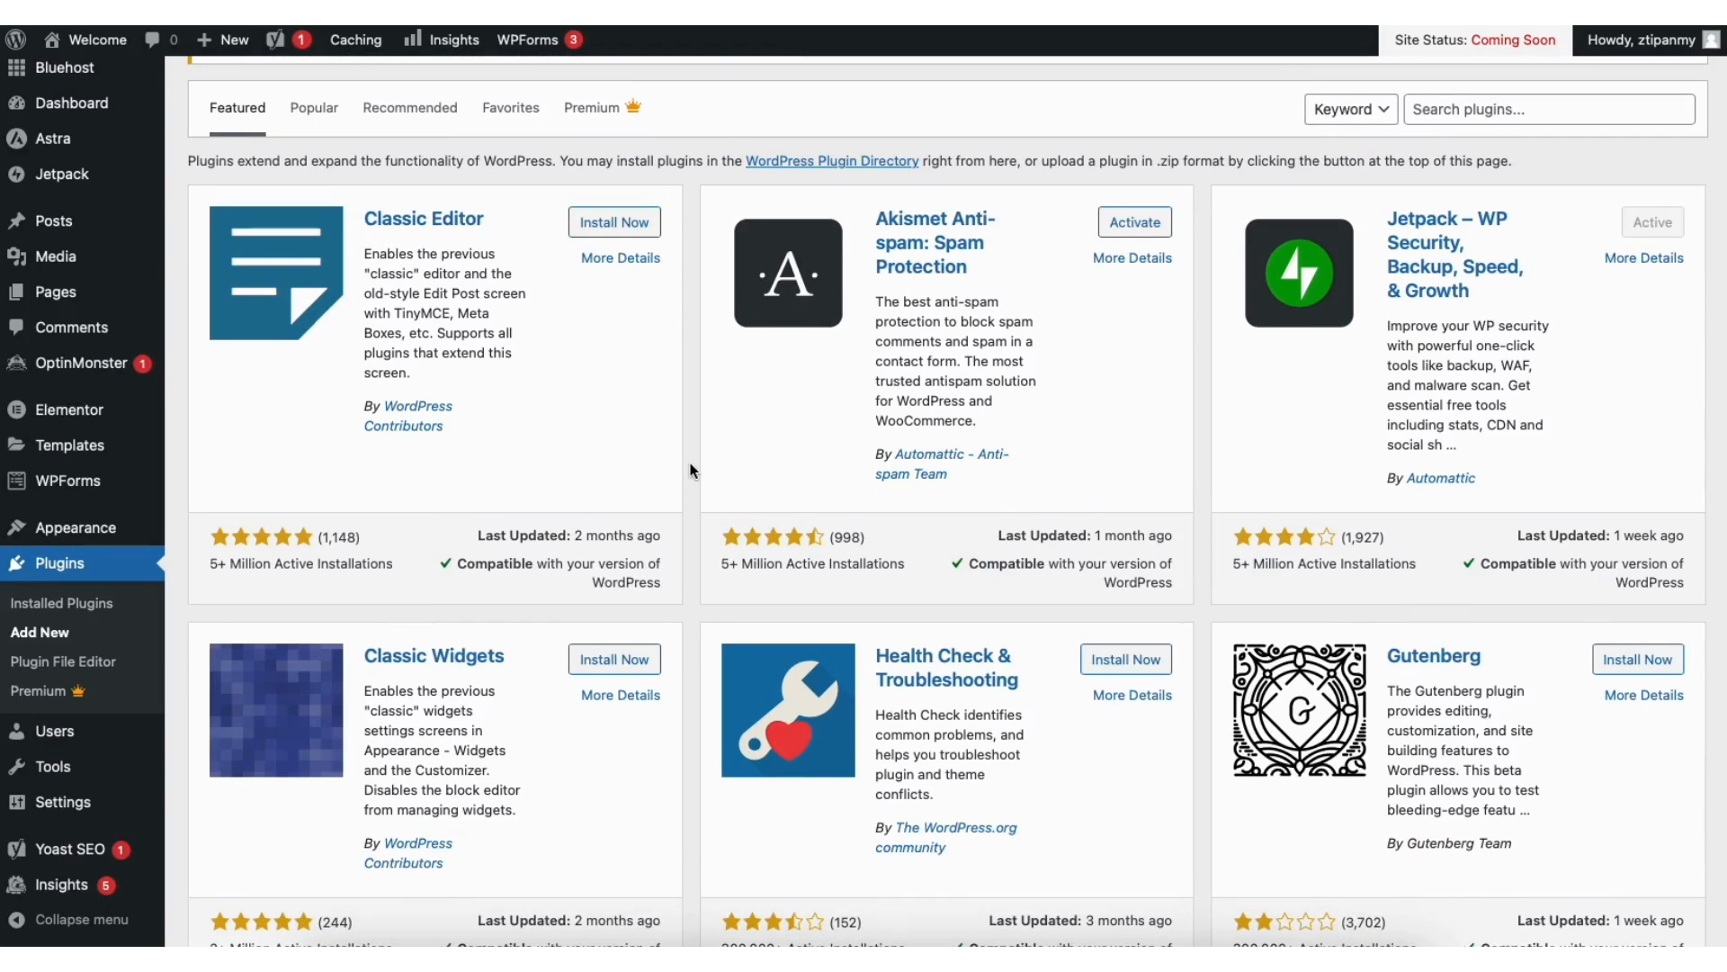
- Go to the site's menu management and load the Main Menu (Primary Menu) for editing
mouse_move(105, 531)
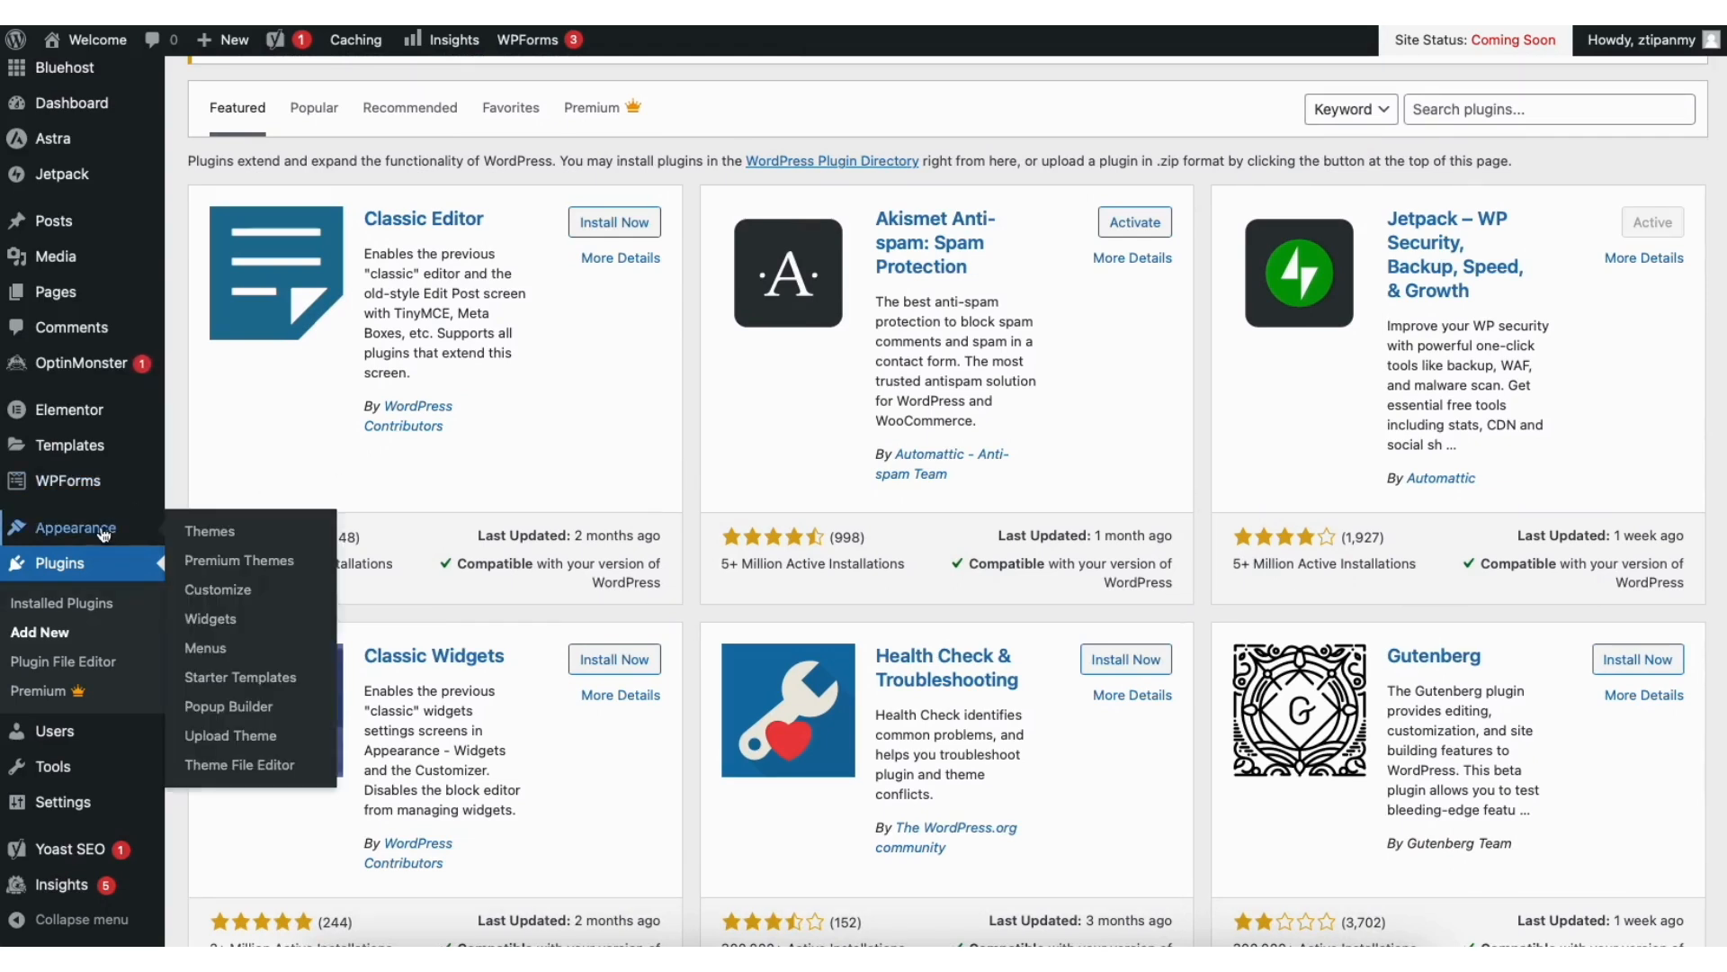
click(205, 648)
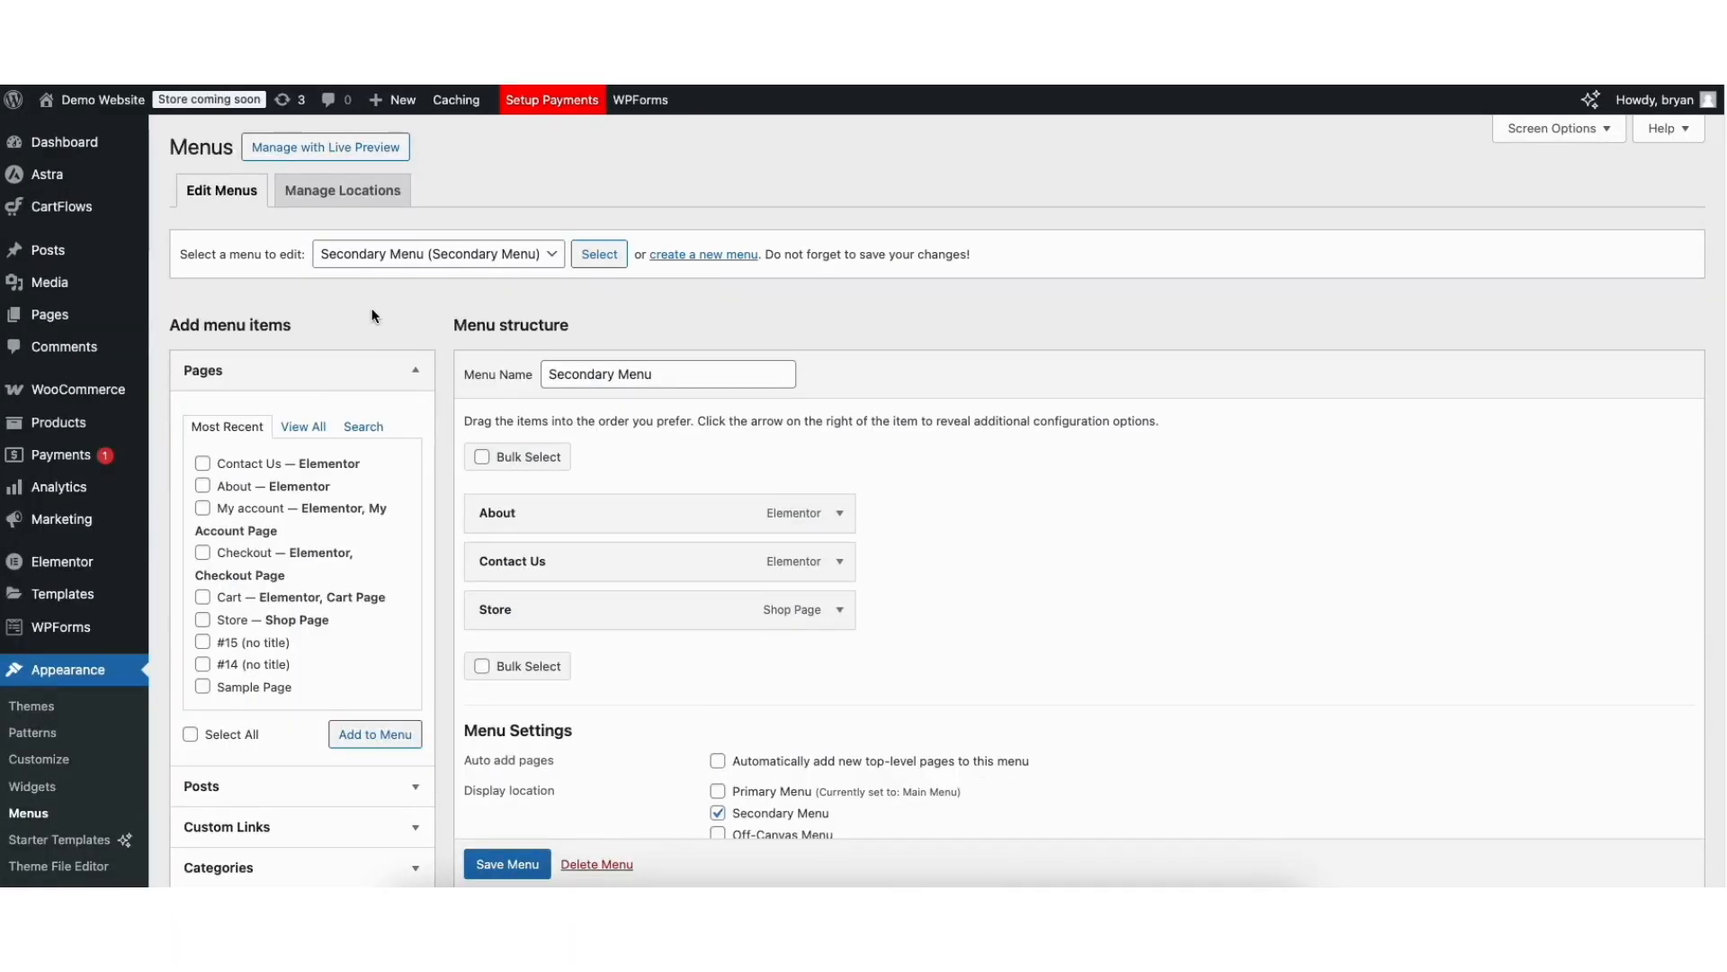
click(369, 258)
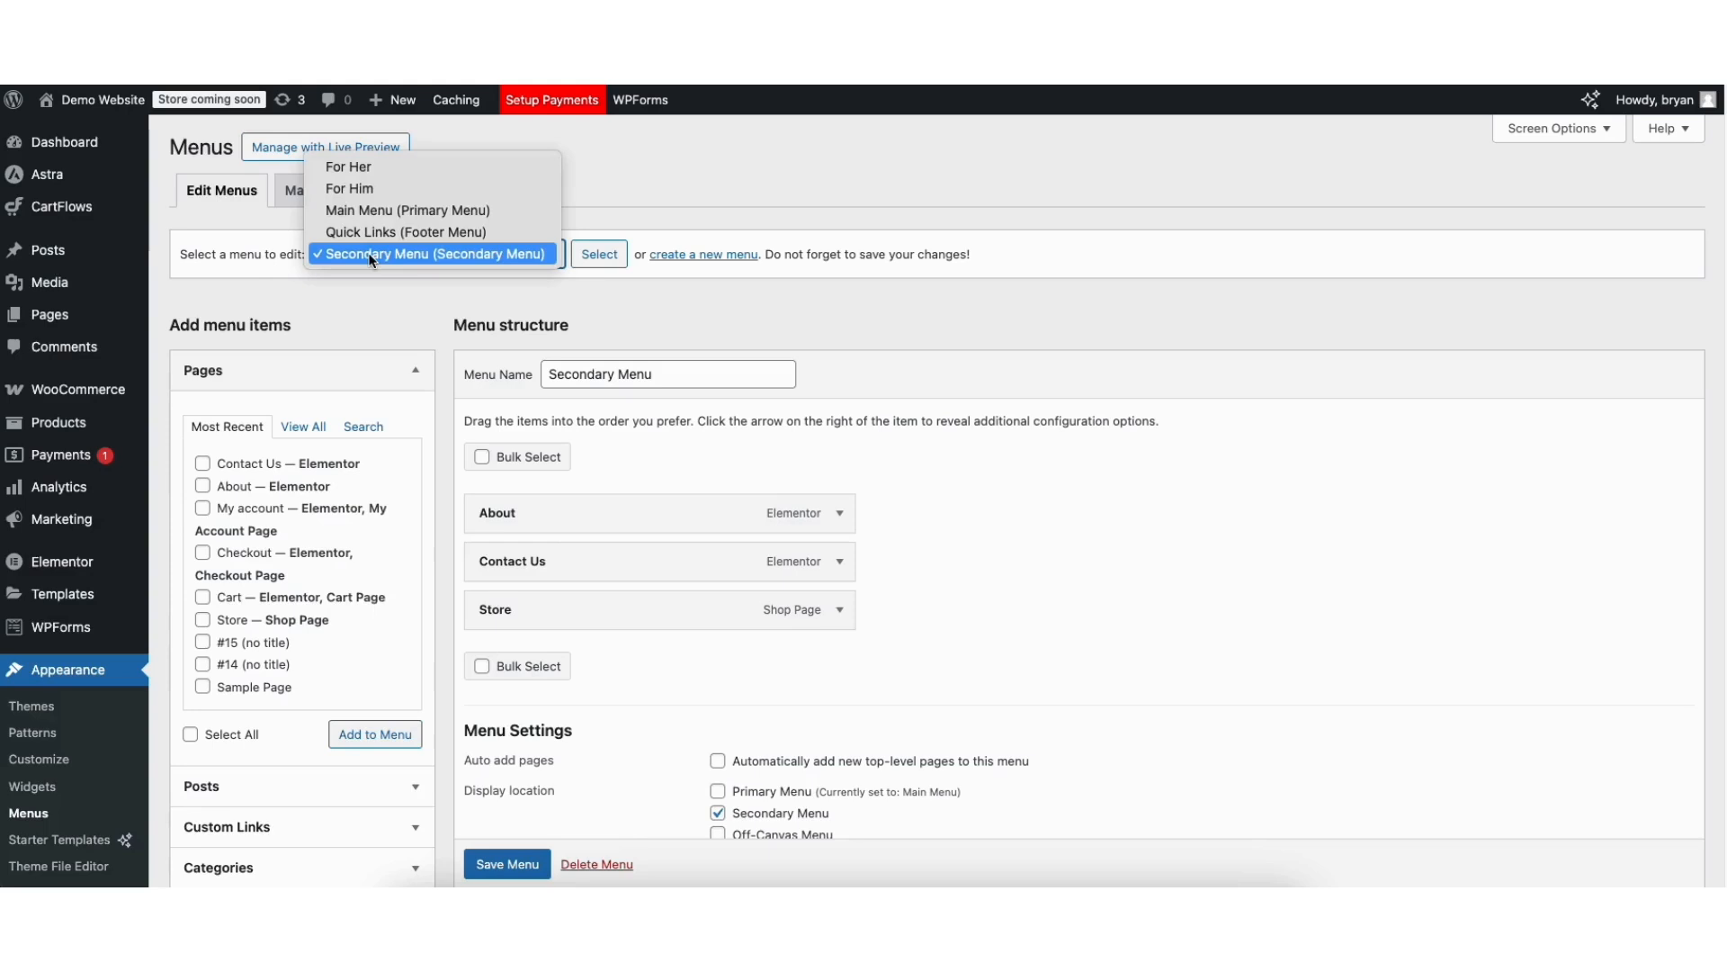
click(391, 211)
click(591, 258)
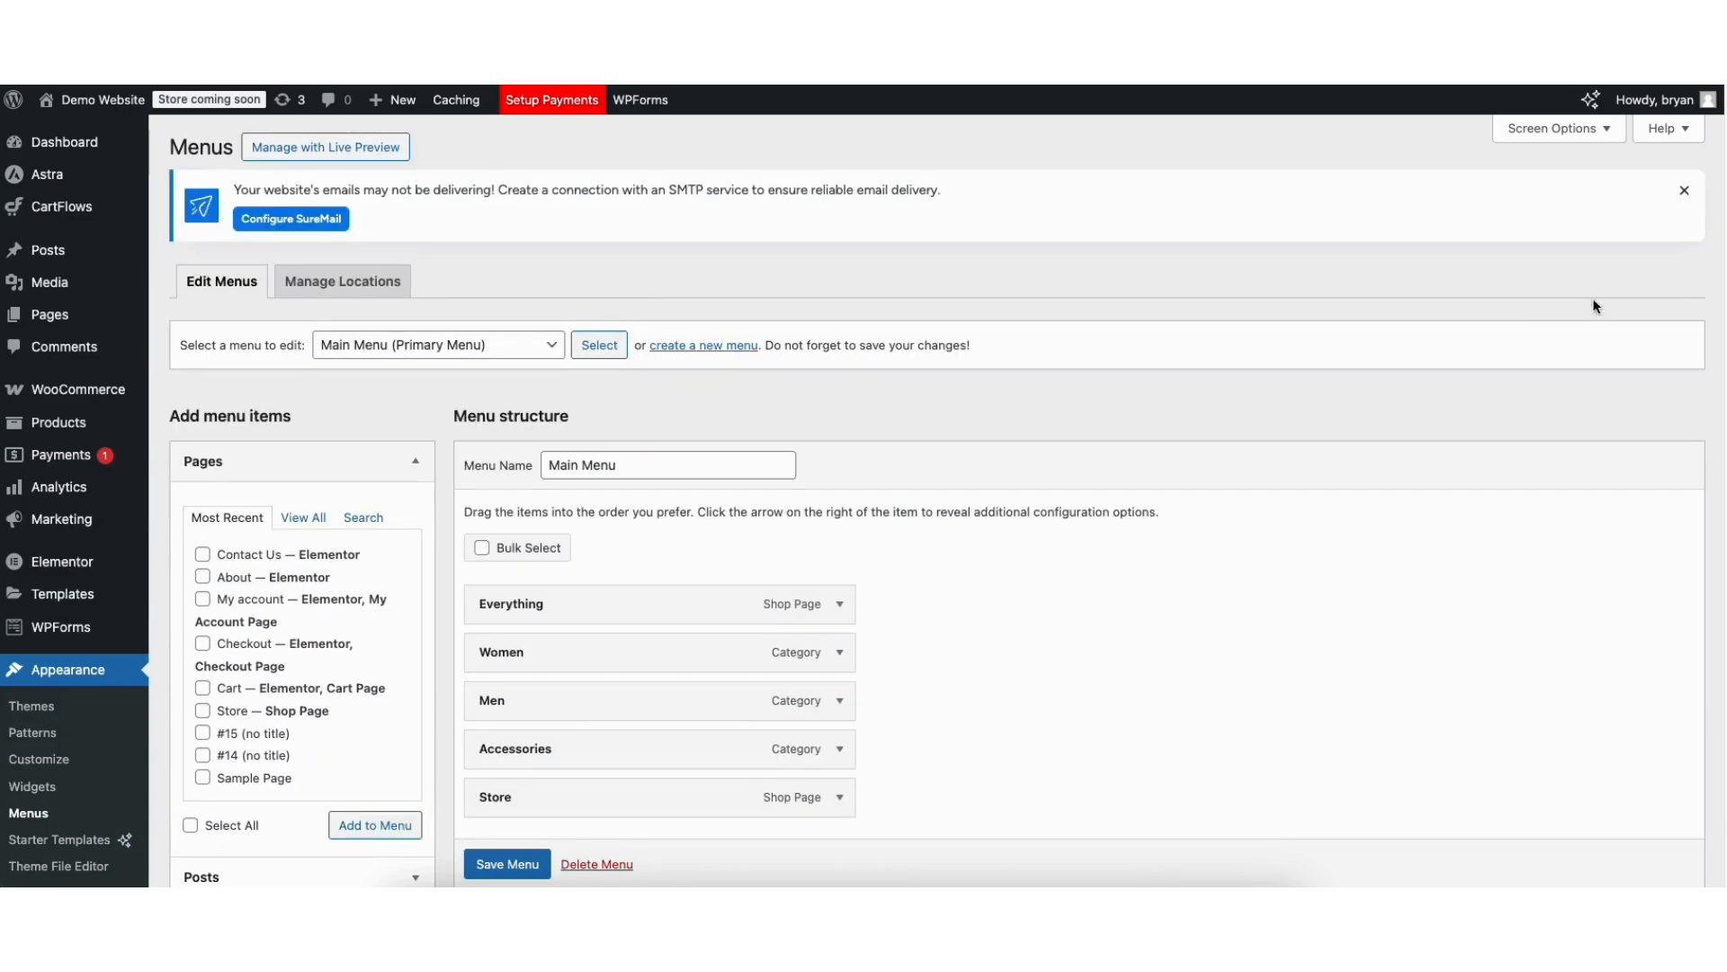
- Add Sample Page to the Main Menu and place it between Accessories and Store
scroll(694, 347, down, 2)
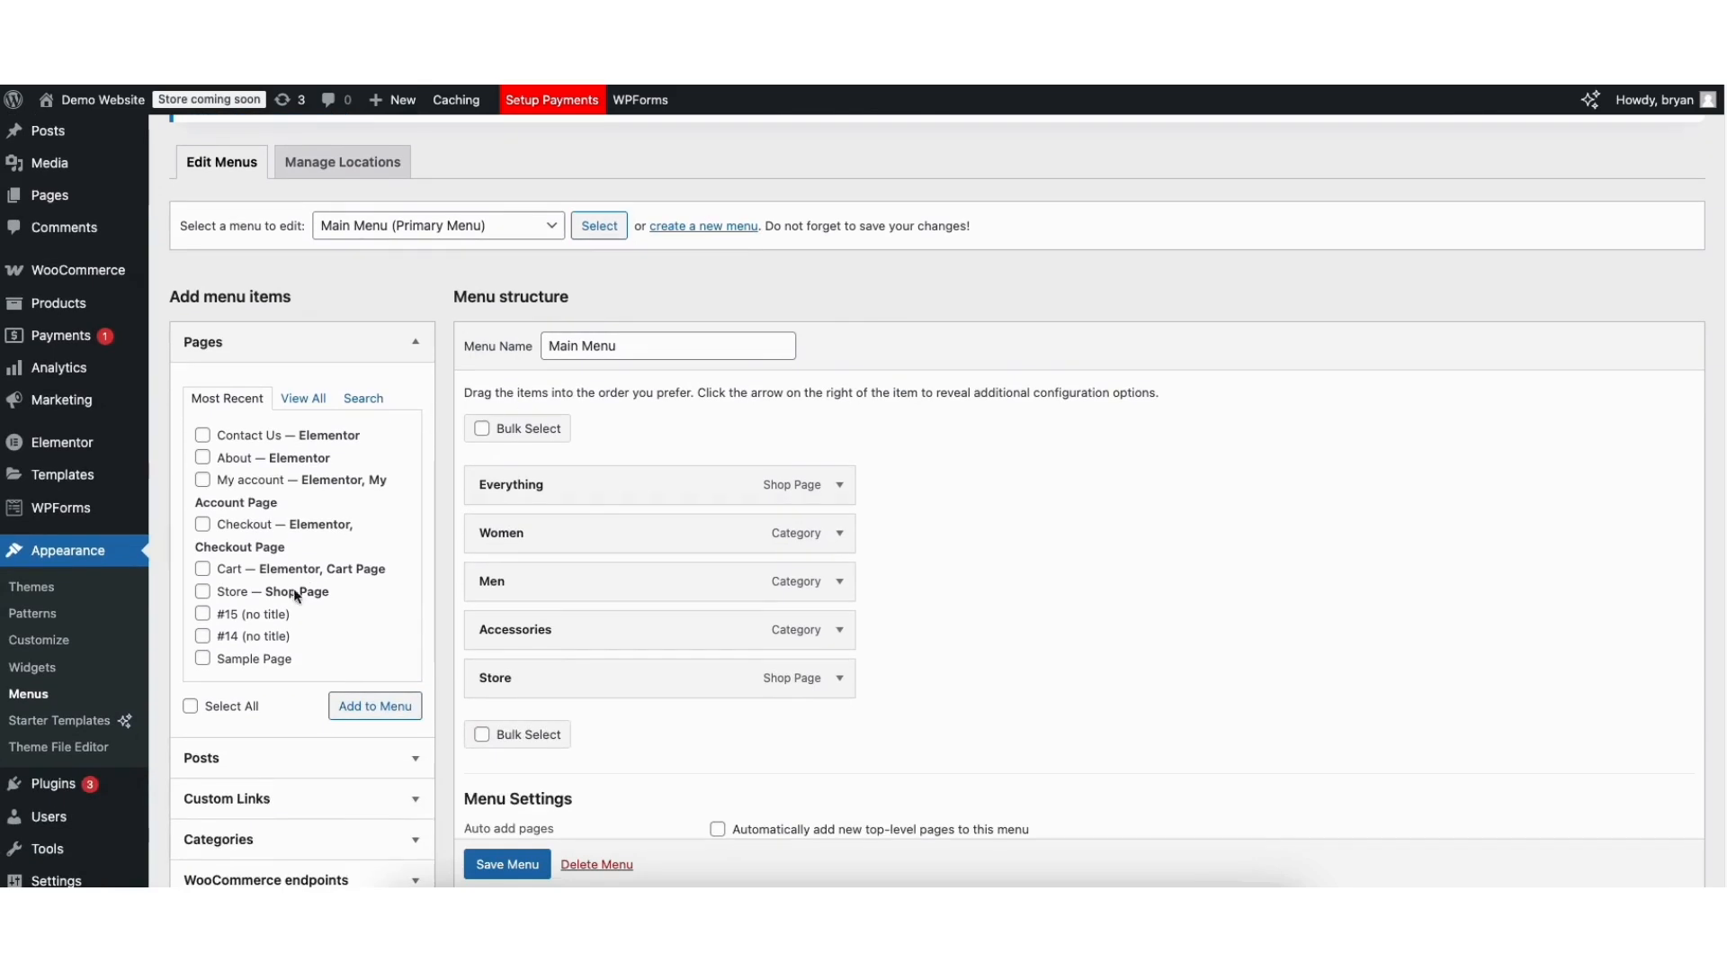
click(203, 657)
click(348, 706)
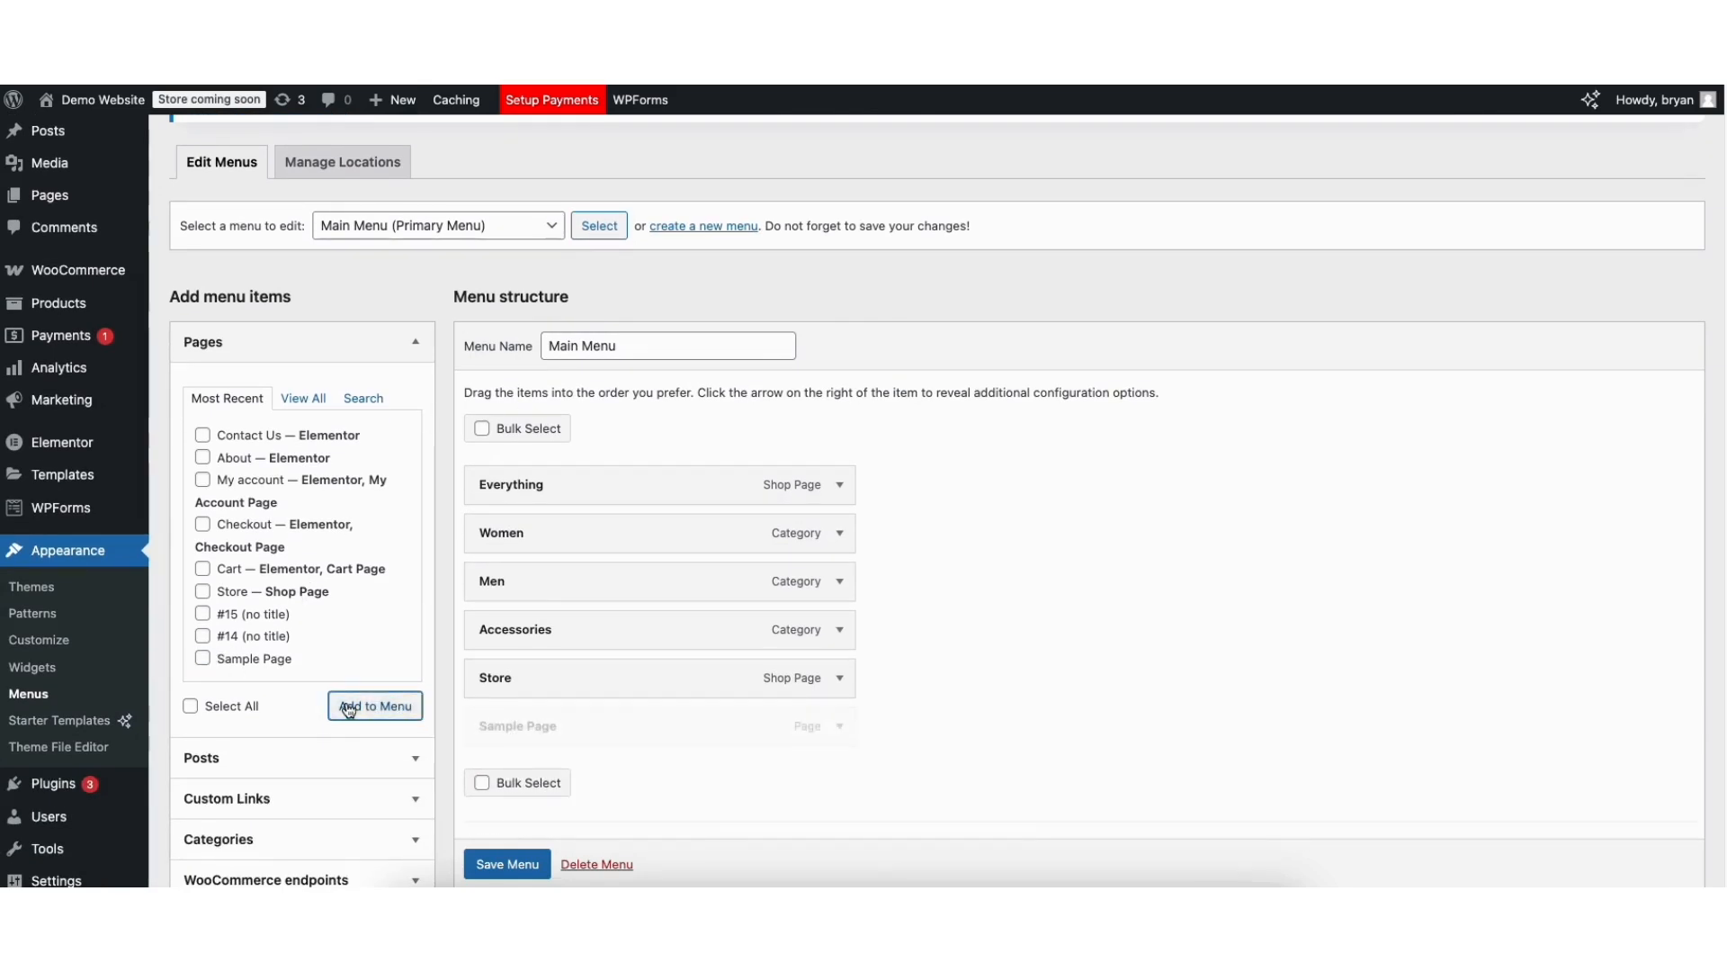
drag(494, 726, 497, 675)
- Examine the Sample Page menu item's navigation label and removal options, and collapse its settings
click(839, 681)
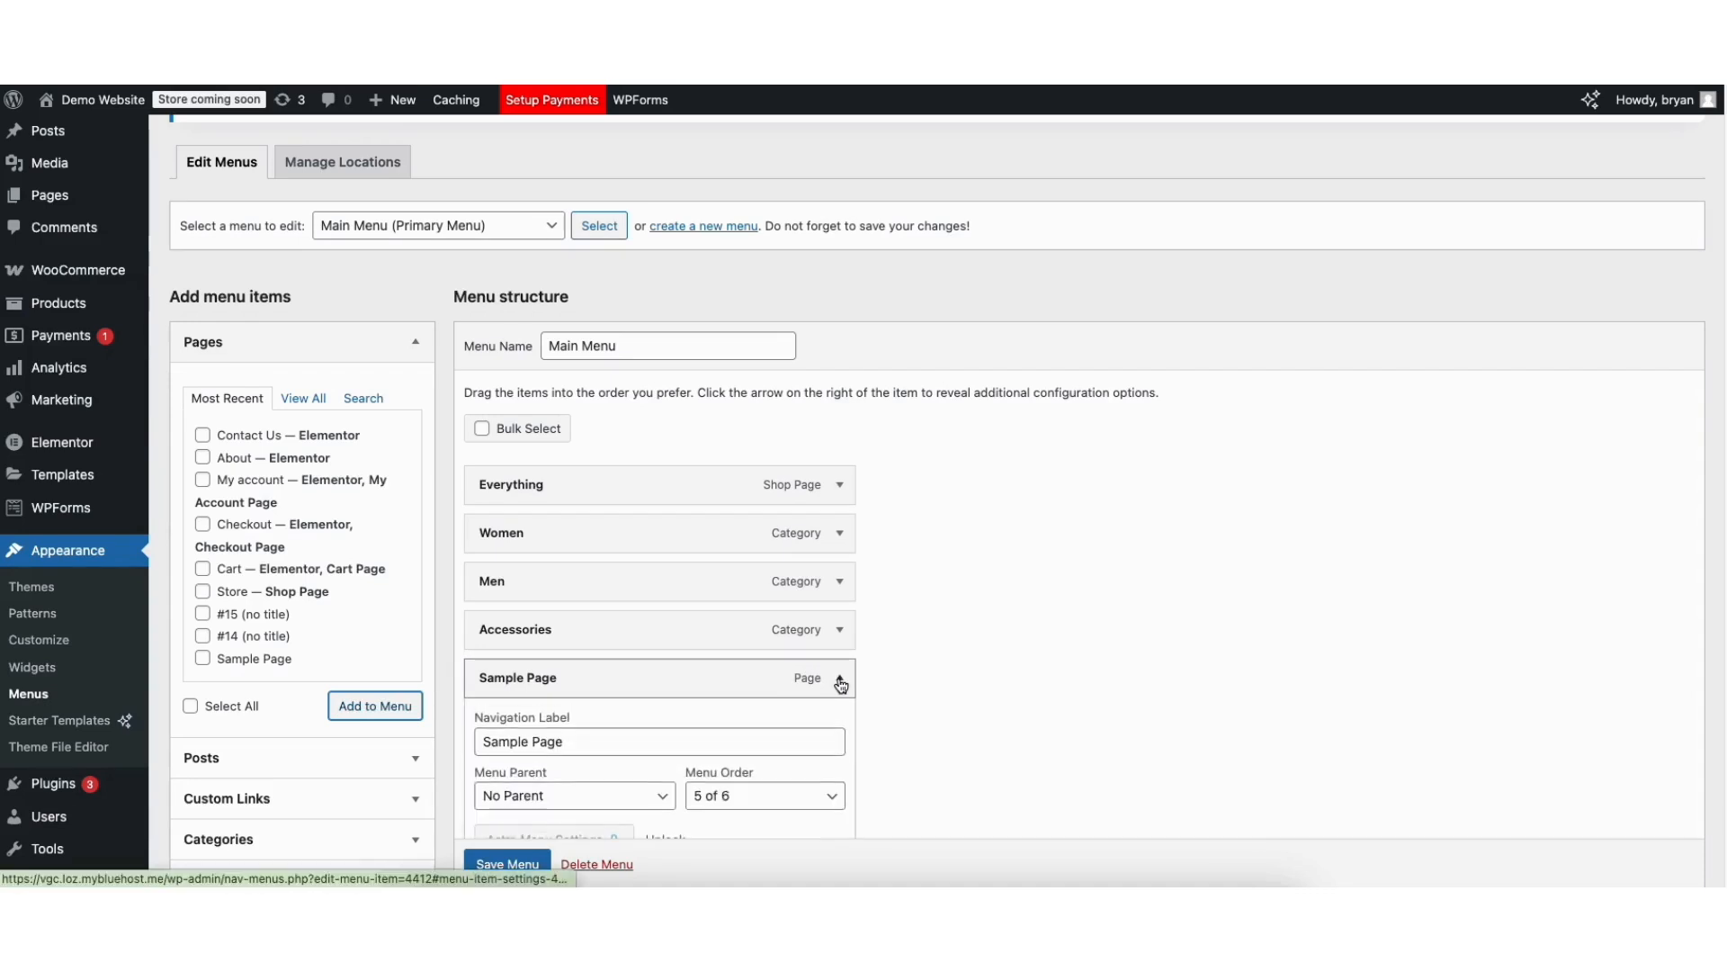
drag(1724, 326, 1712, 516)
drag(484, 407, 596, 410)
click(544, 407)
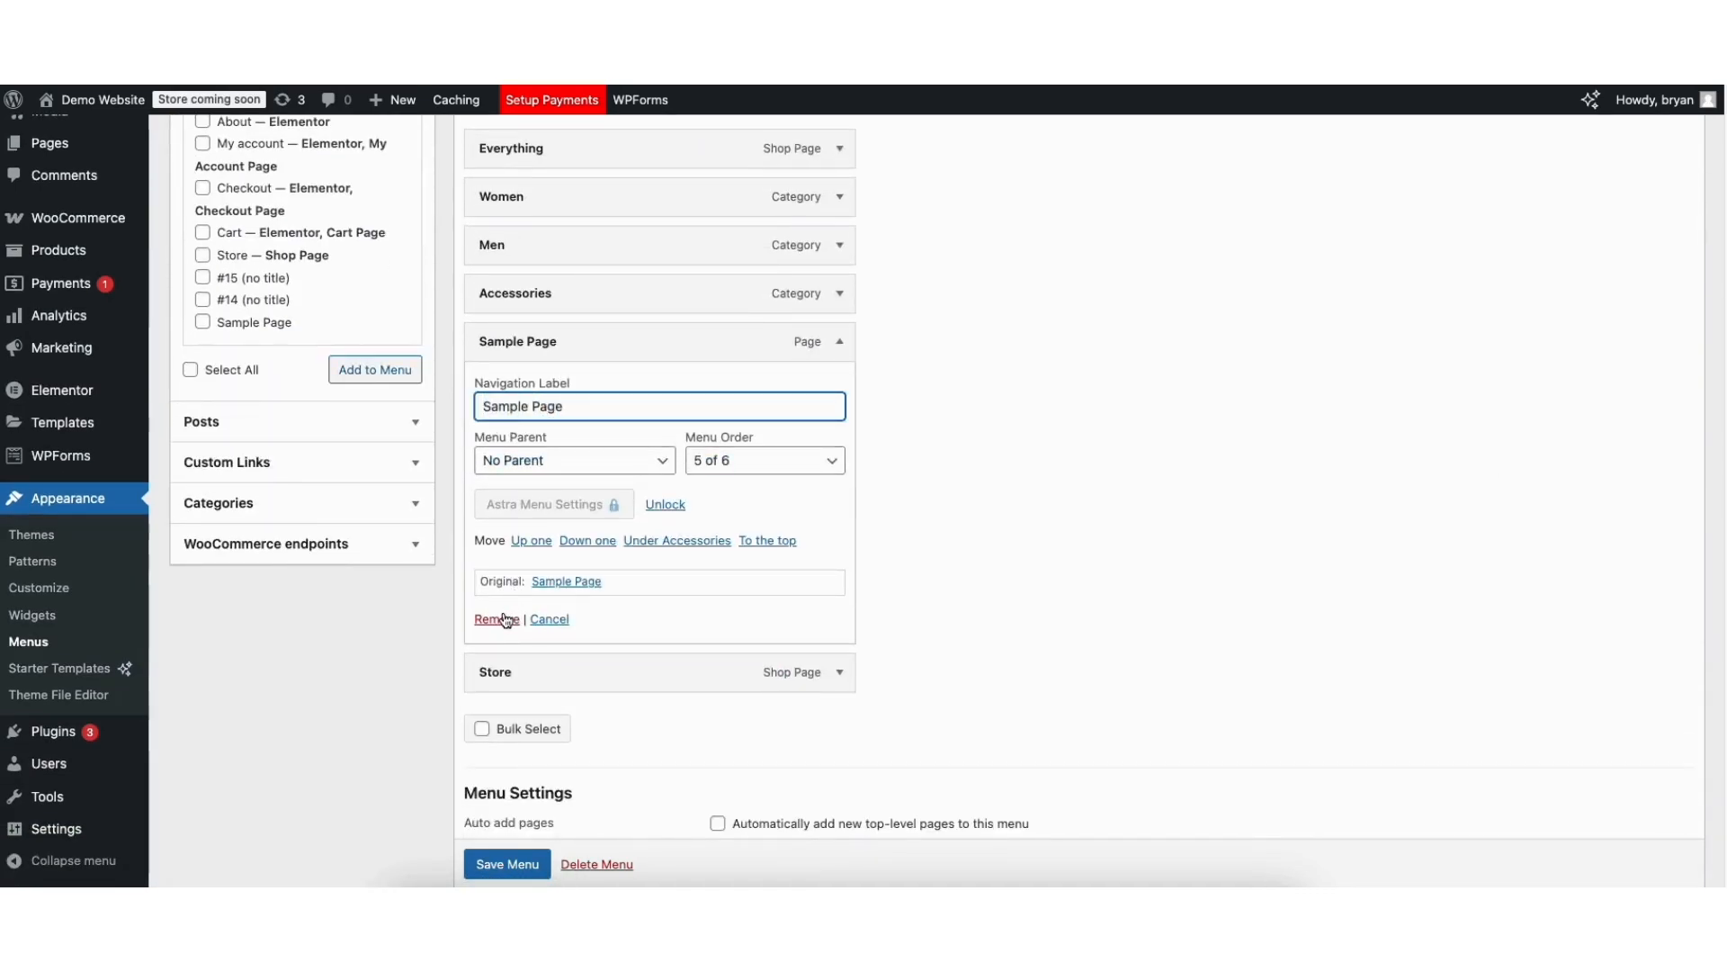
click(840, 341)
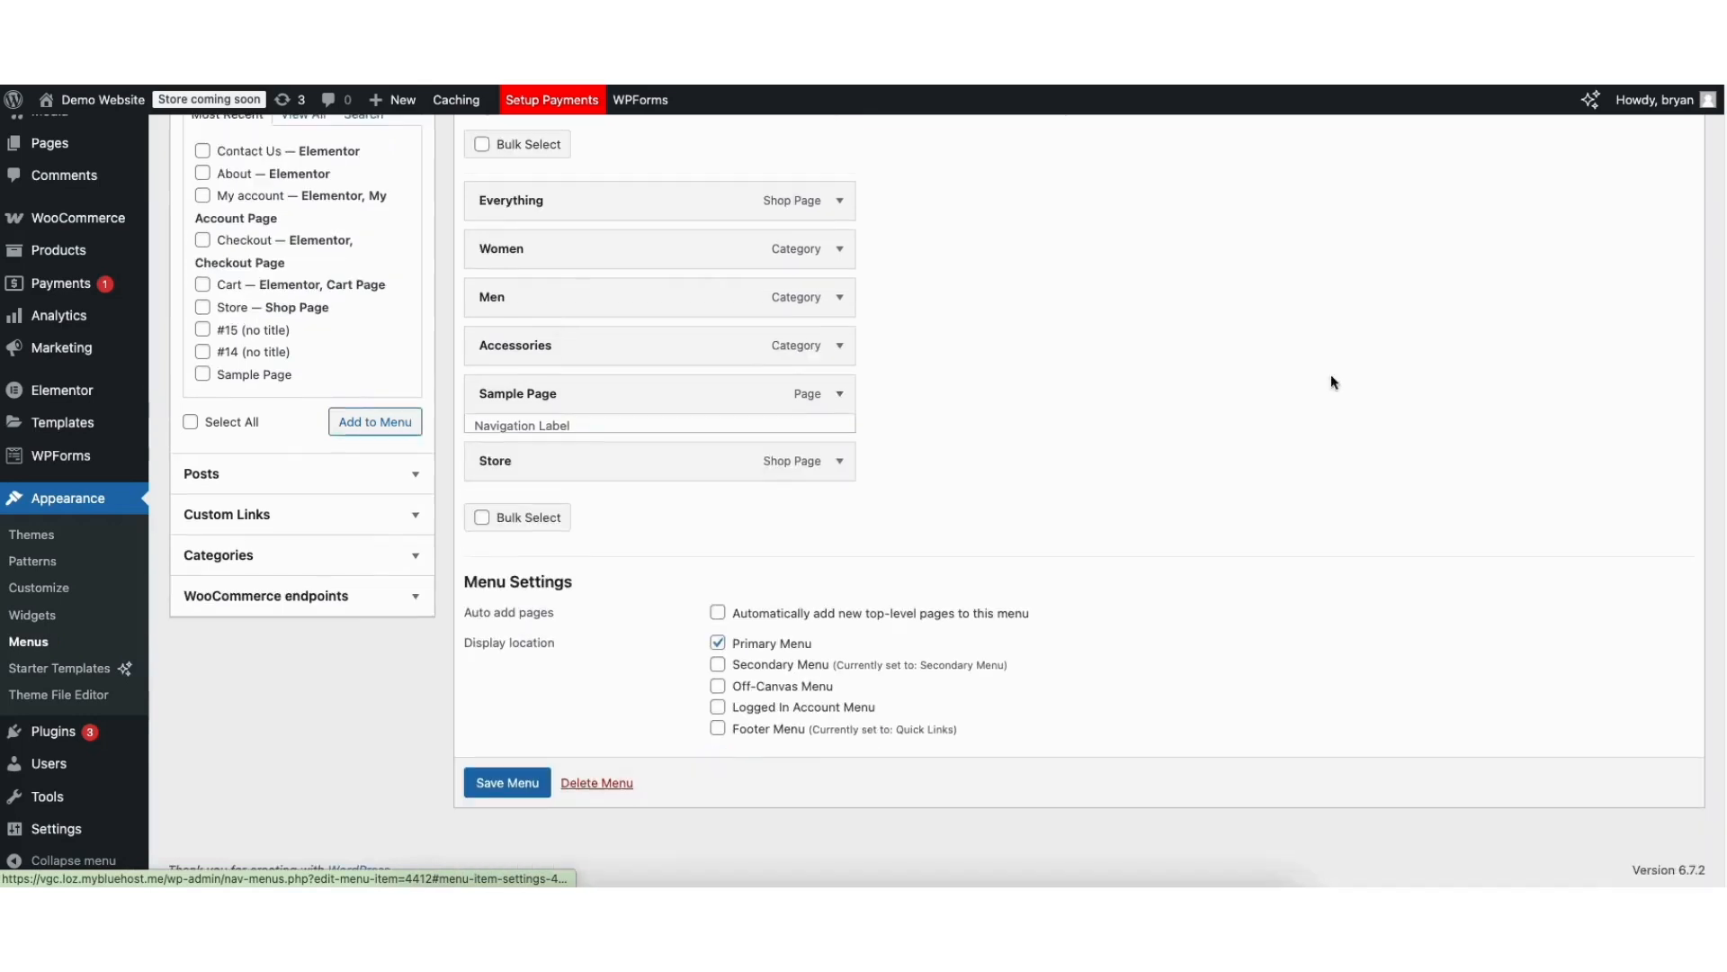
scroll(733, 239, up, 4)
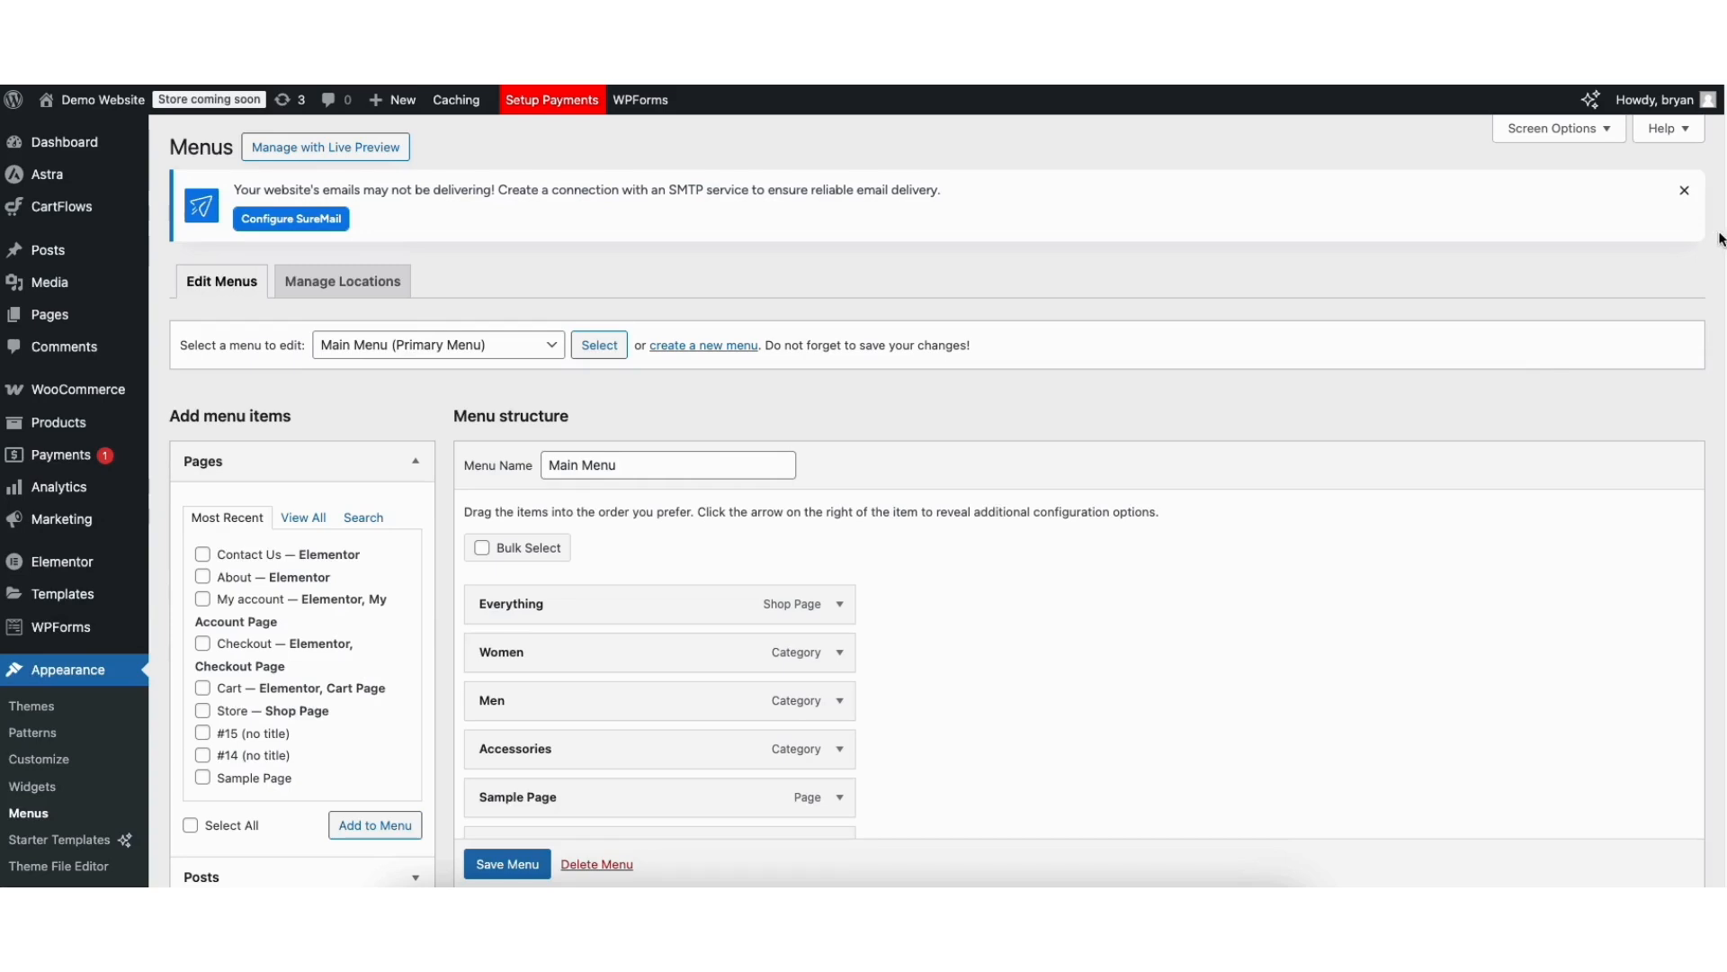
- Add a second Sample Page, nest both Sample Page items under Accessories as sub items, and save the menu
scroll(1718, 273, down, 3)
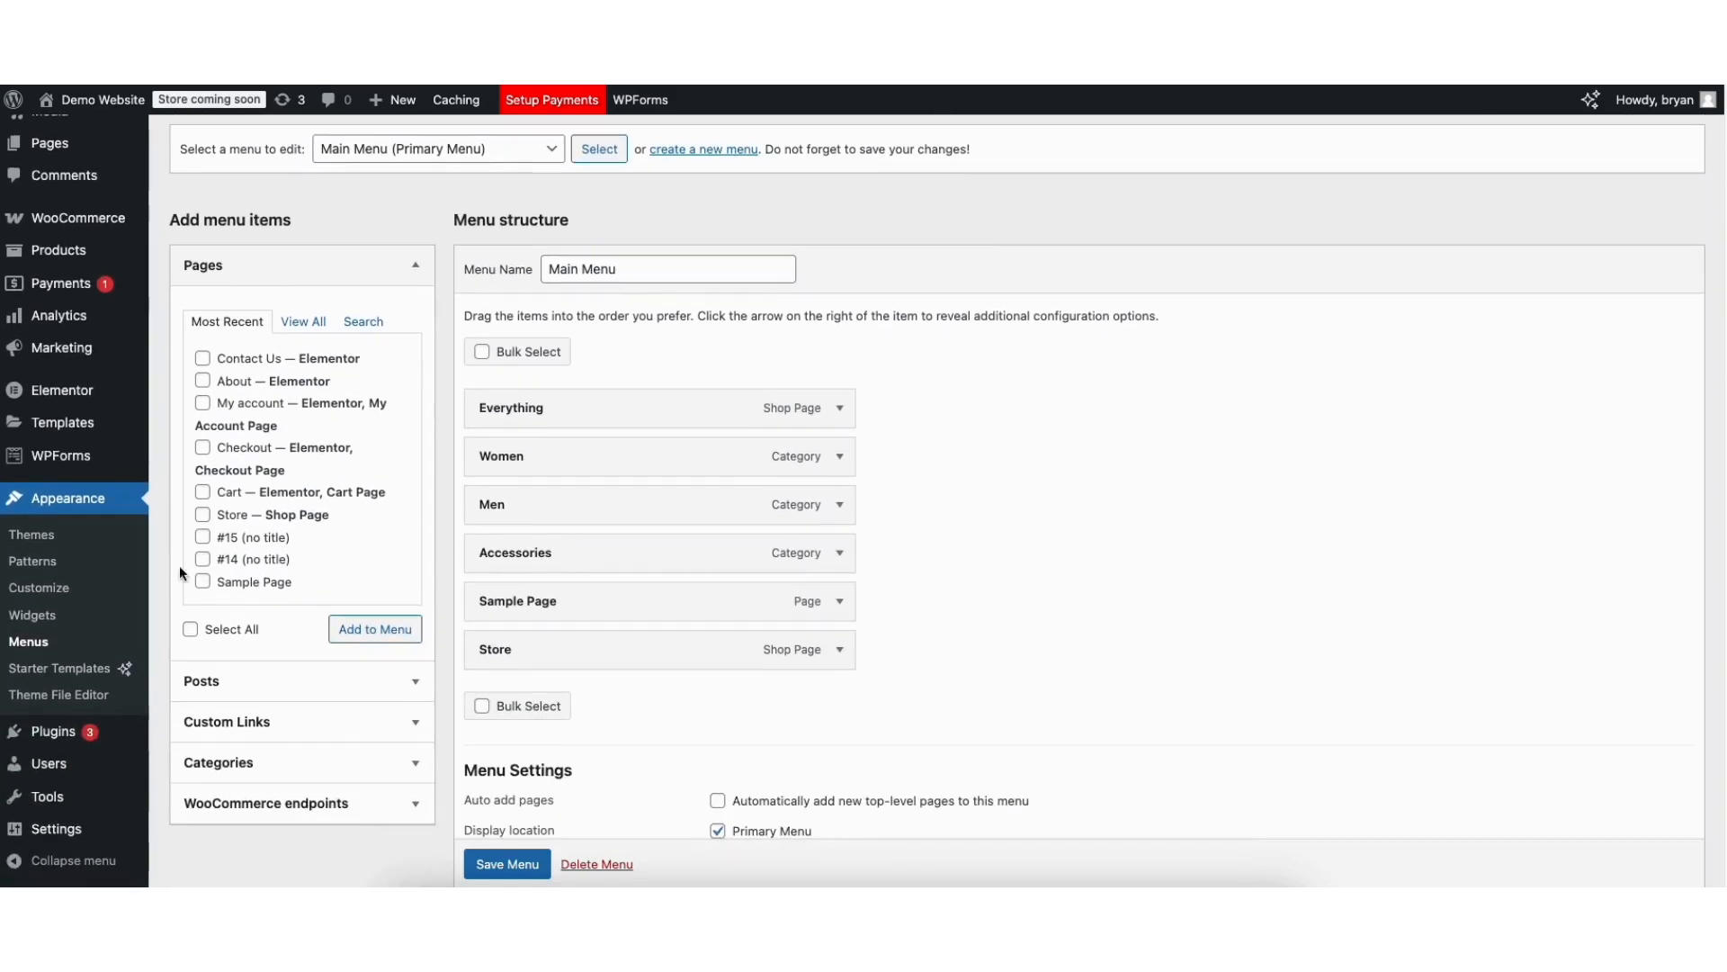
click(202, 582)
click(387, 628)
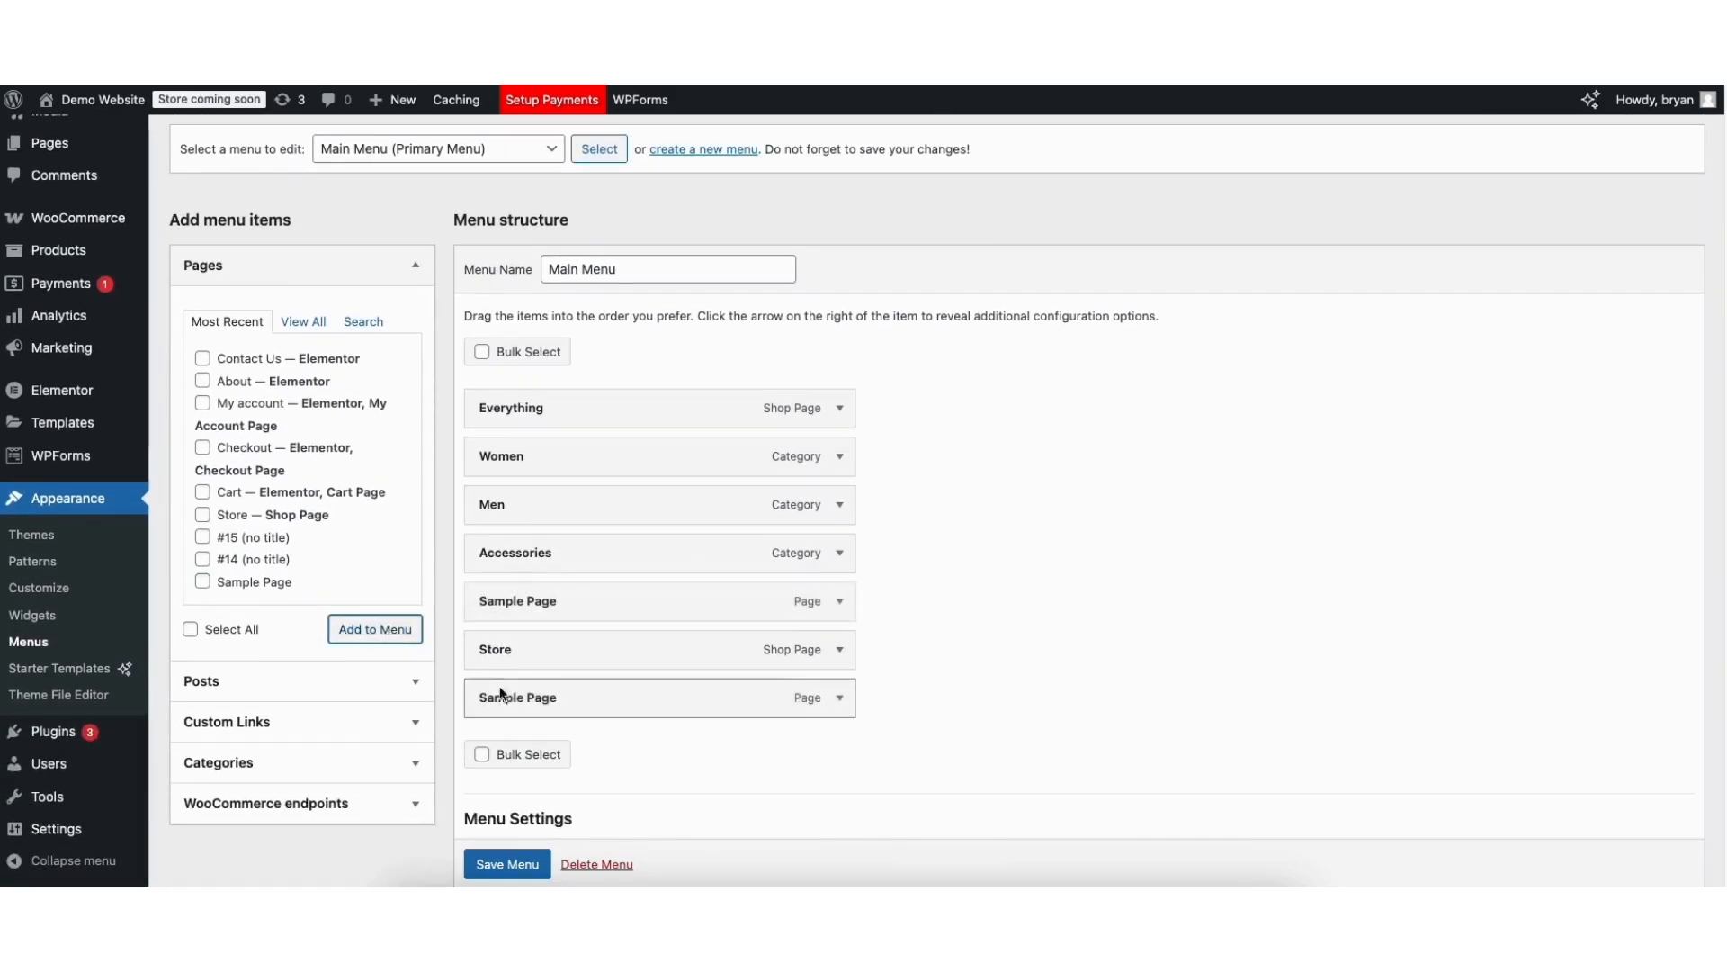
drag(508, 703, 554, 654)
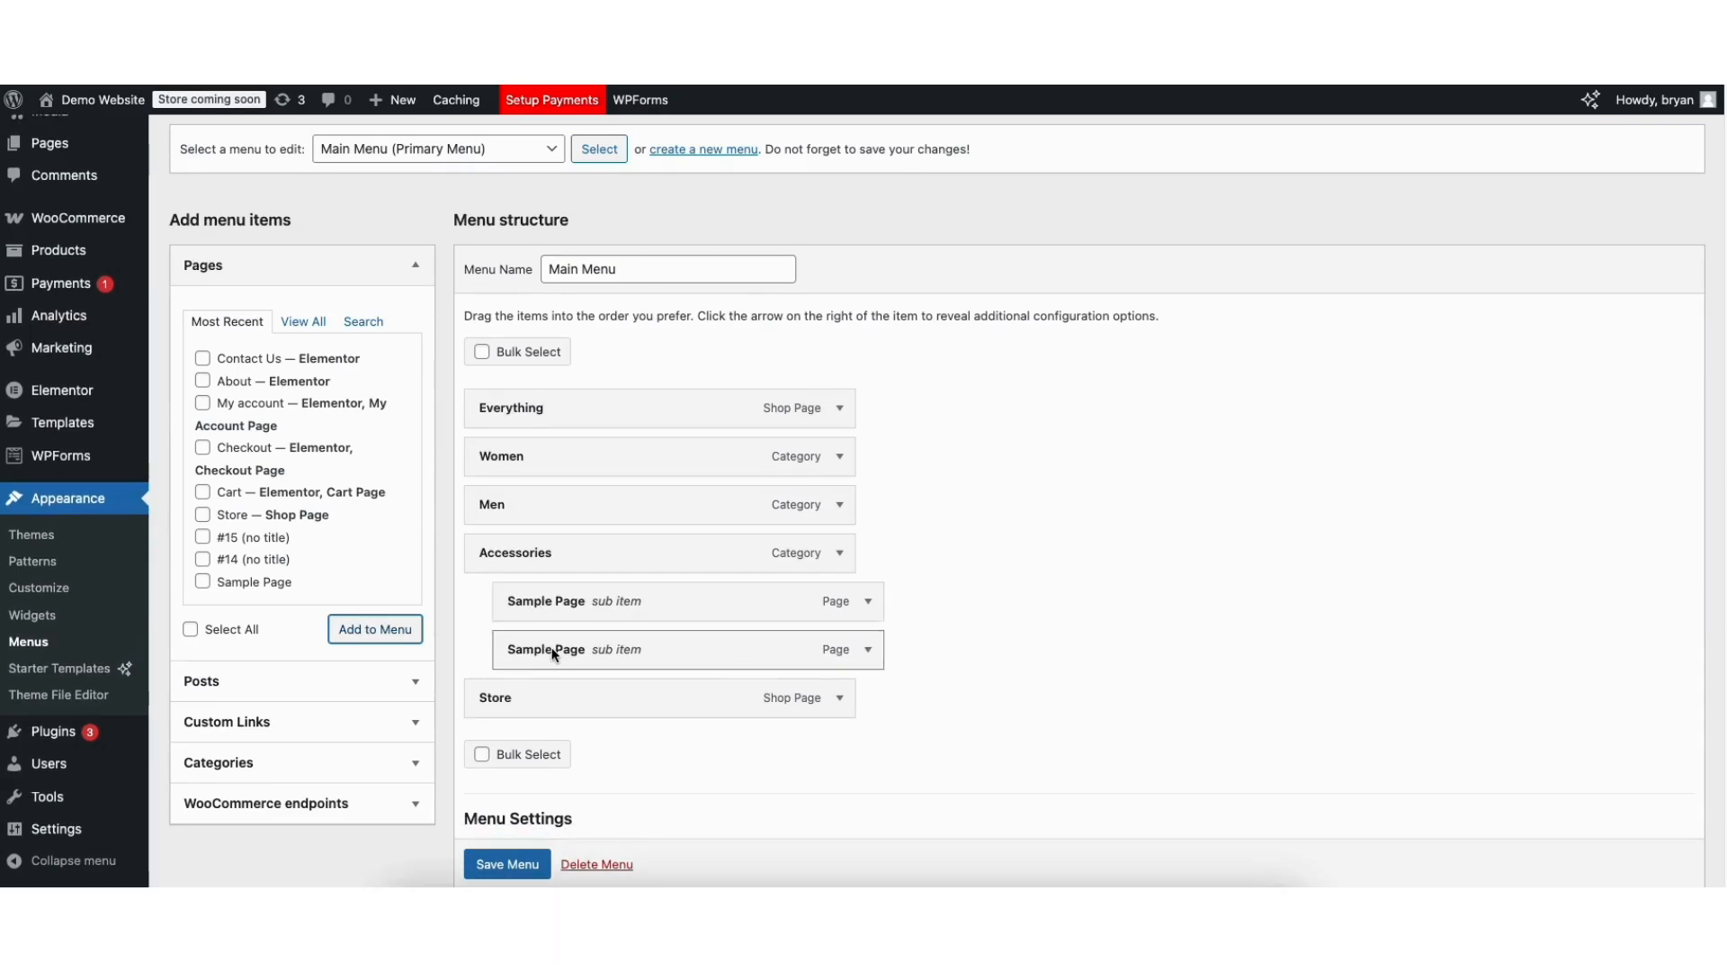
scroll(486, 819, down, 3)
click(507, 864)
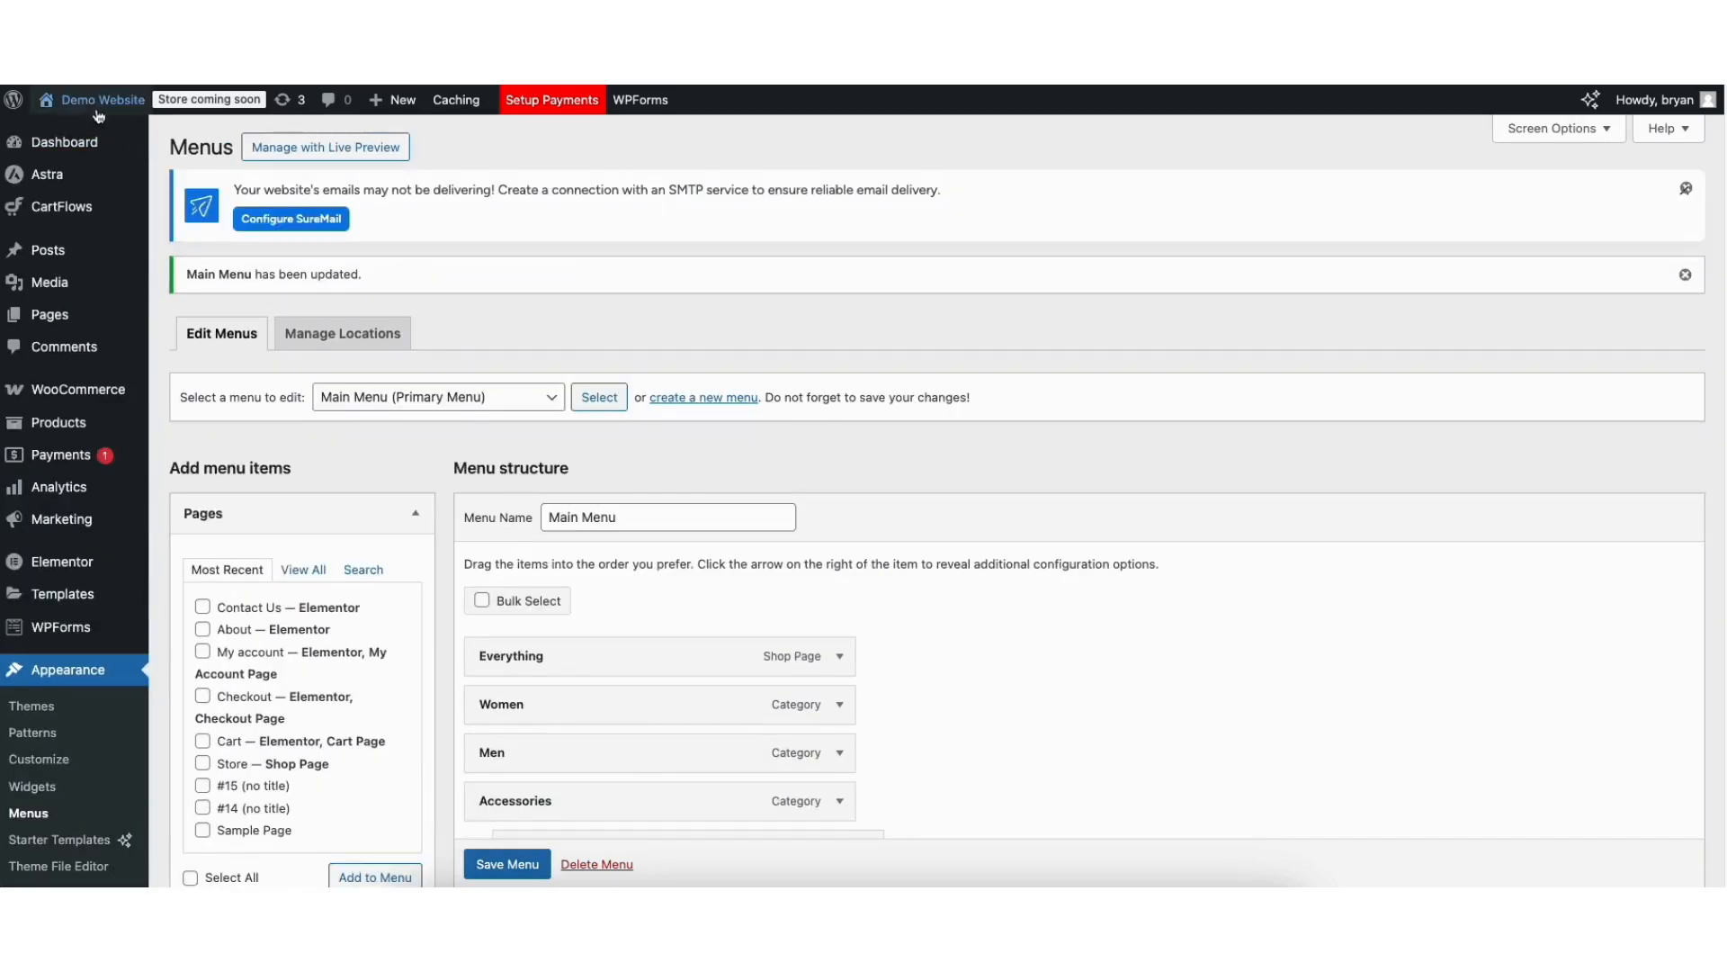
- Visit the live site and check the submenu under Accessories
click(75, 134)
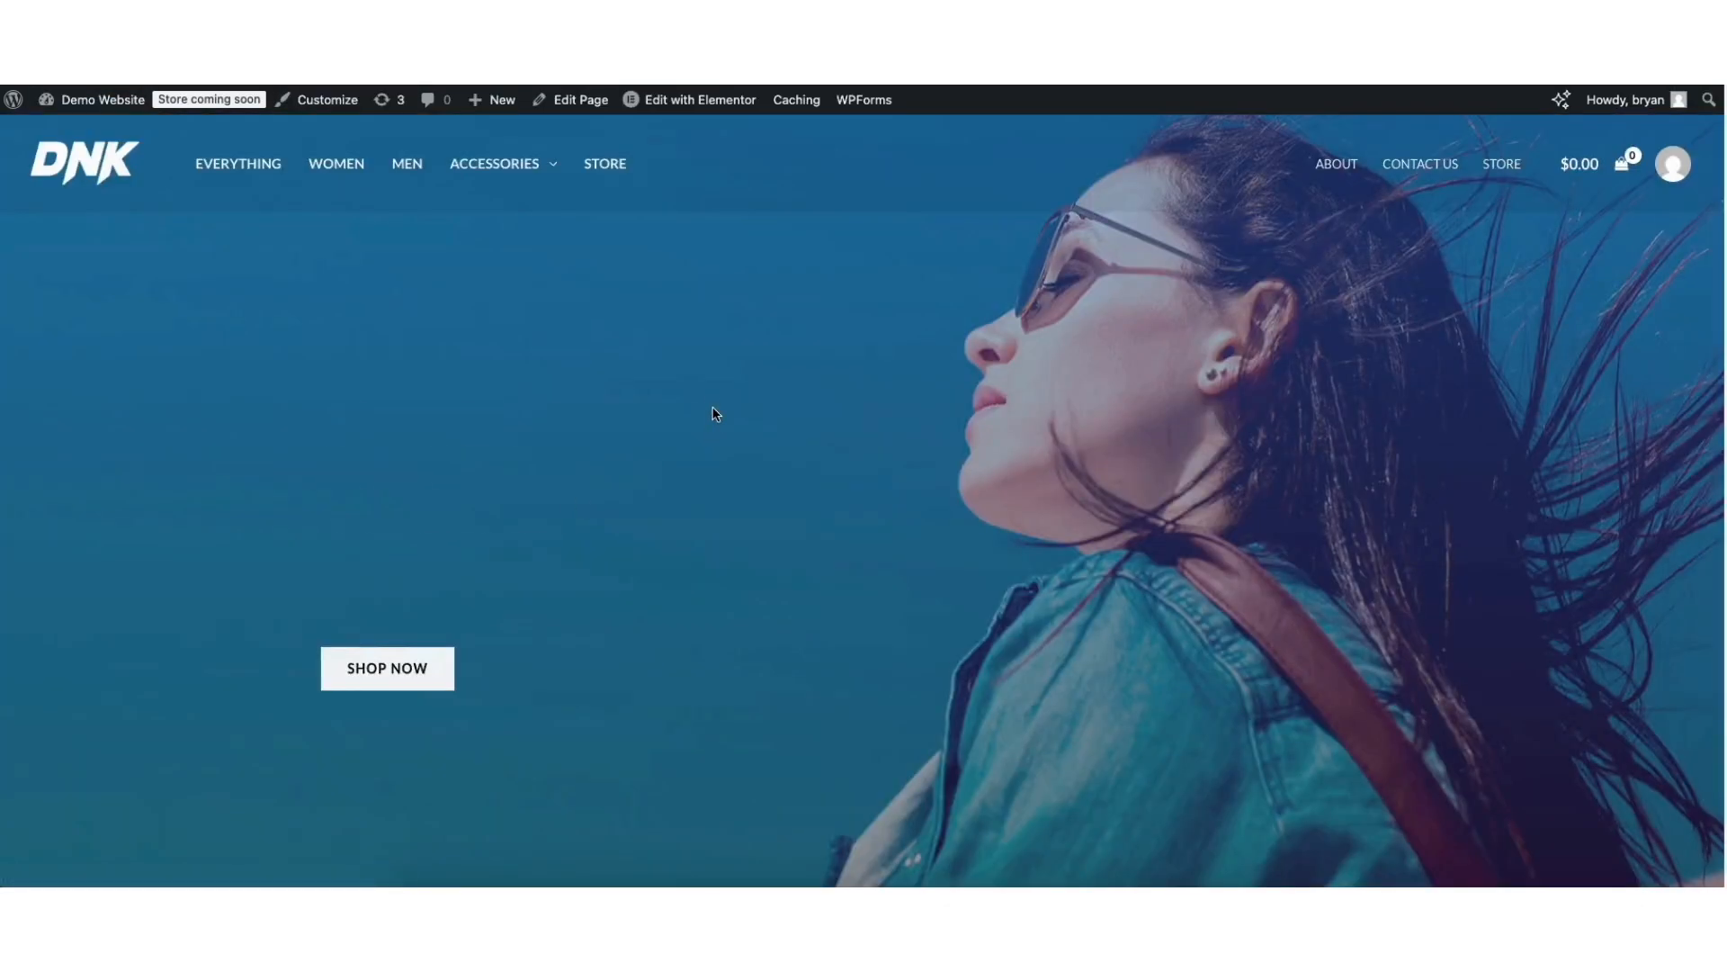
mouse_move(502, 174)
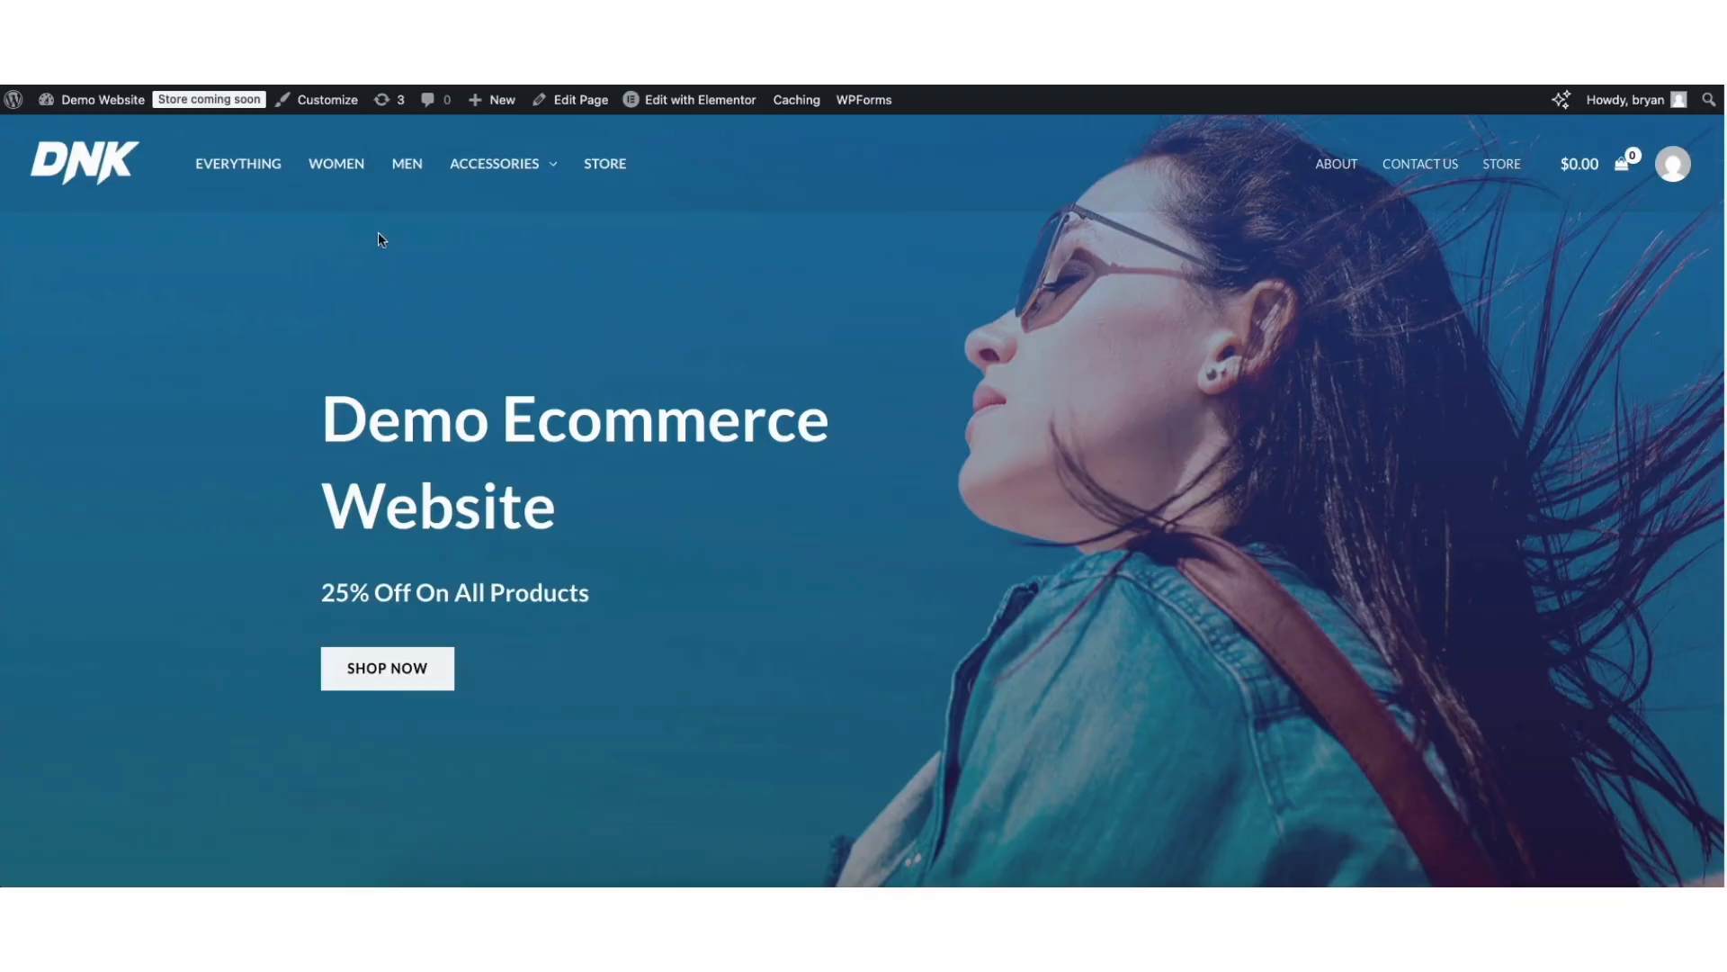
- Open the theme customizer's Footer Builder and examine the tagline widget's text and the blocks available to add to it
click(325, 101)
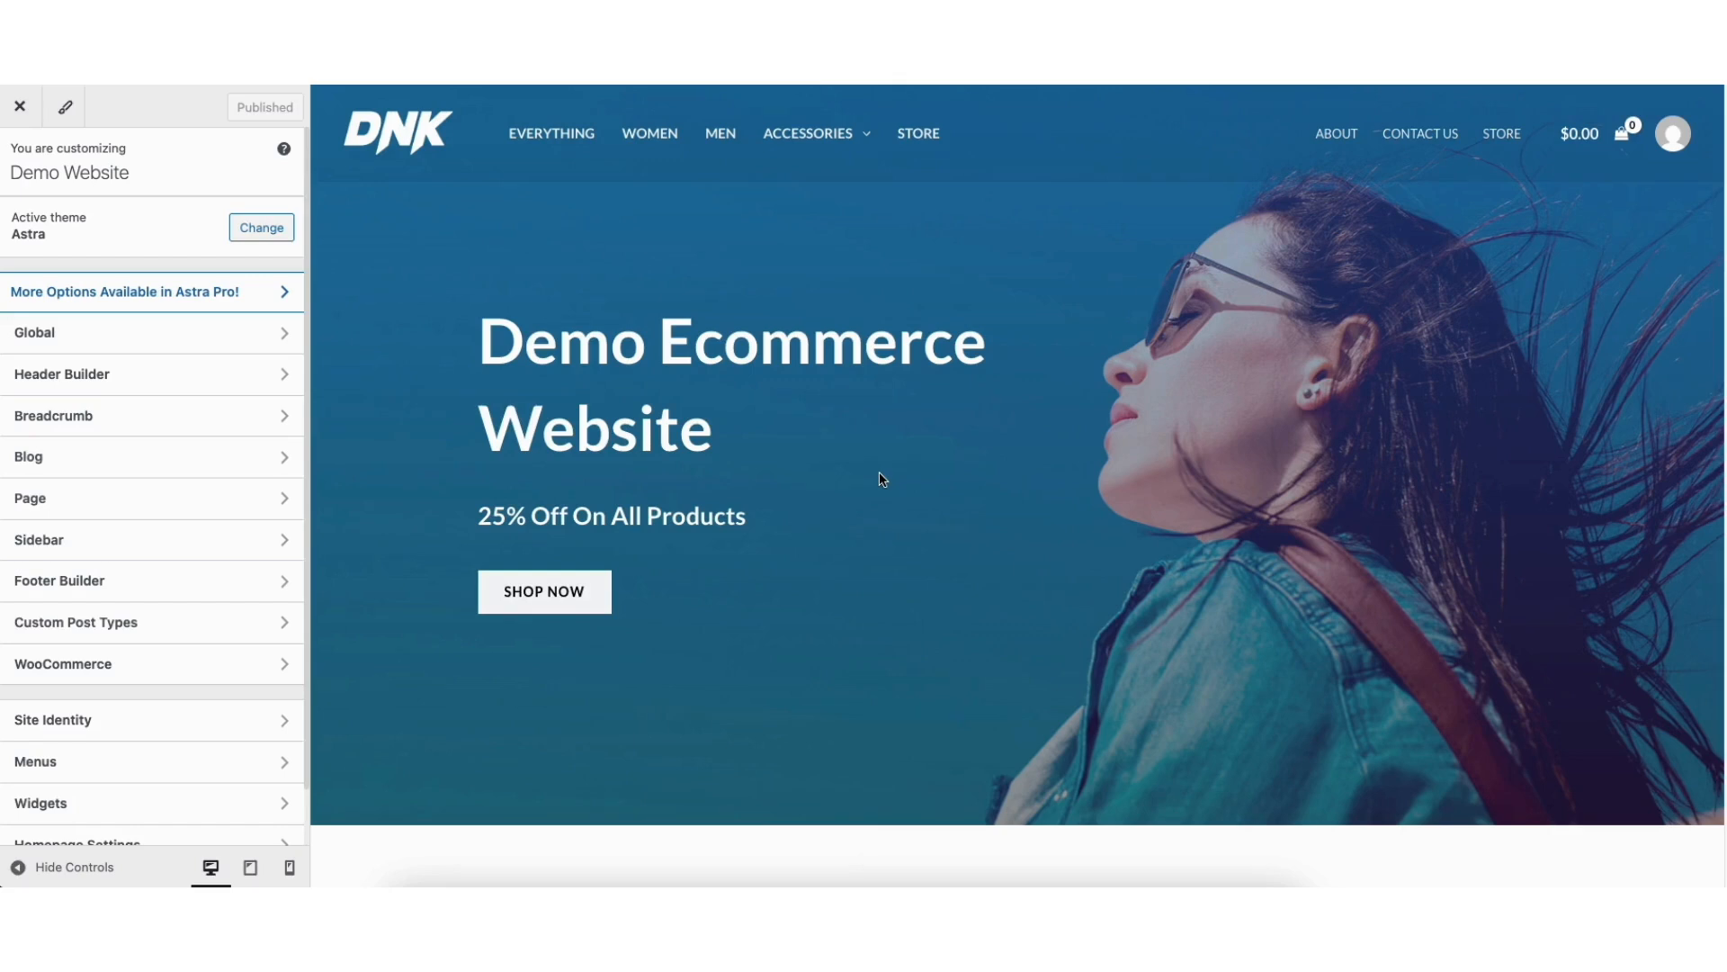
click(45, 583)
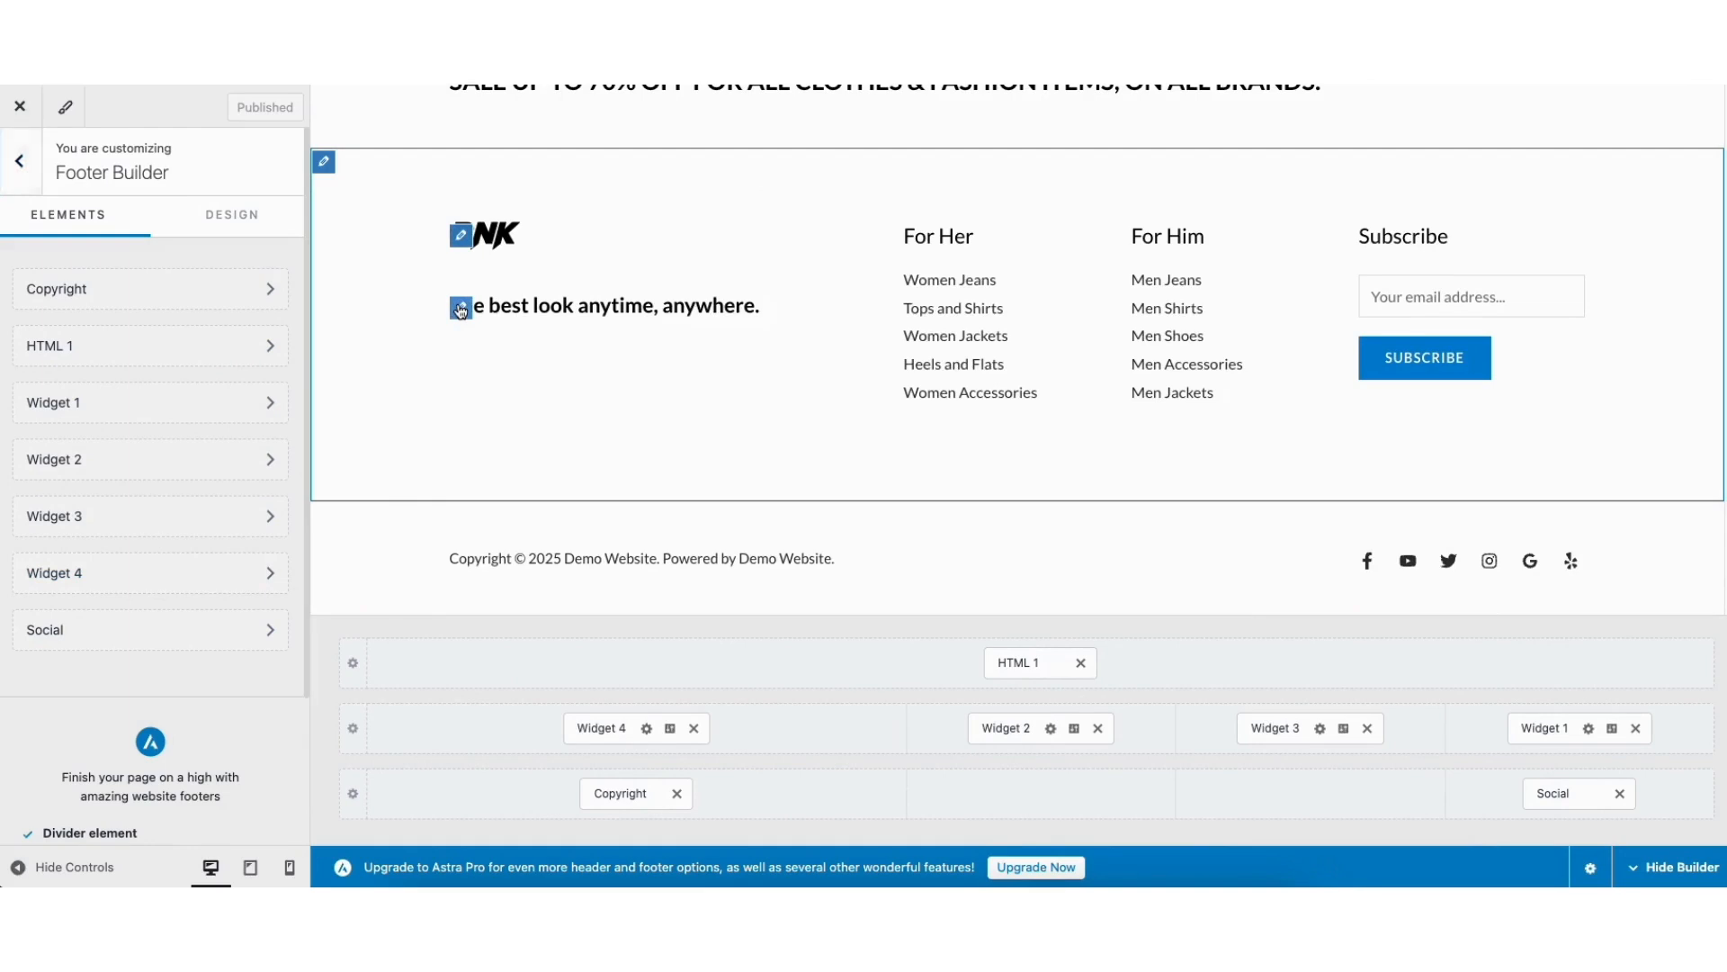
click(460, 310)
drag(24, 345, 144, 377)
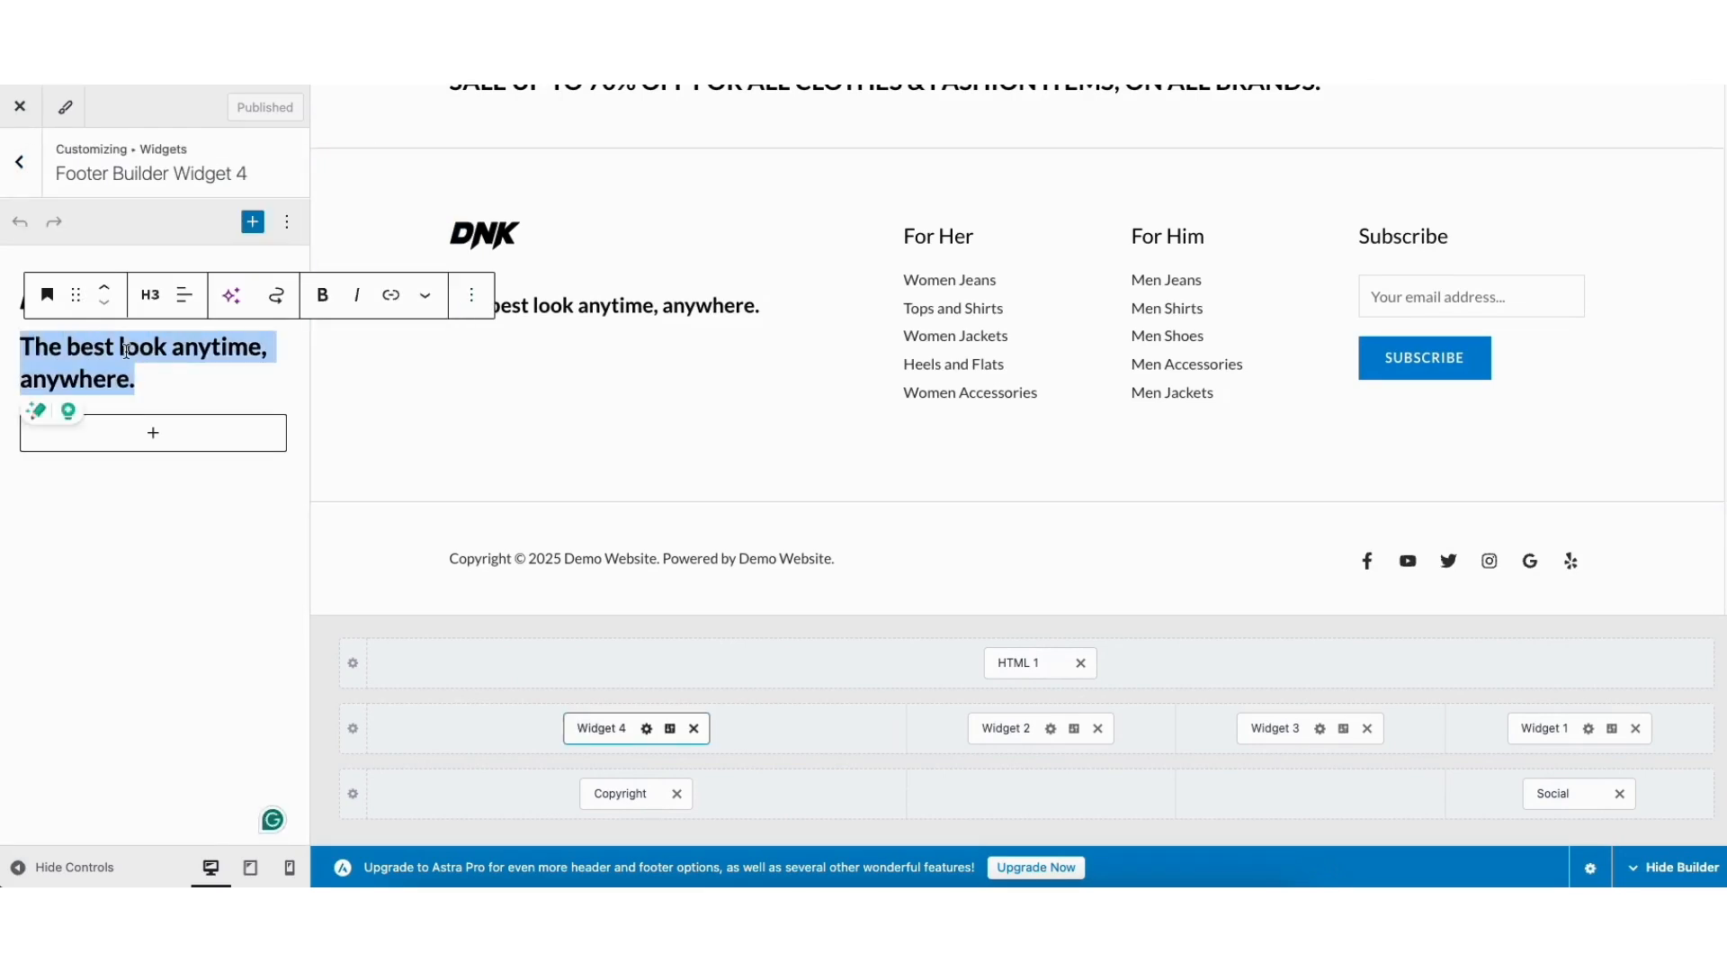
click(126, 349)
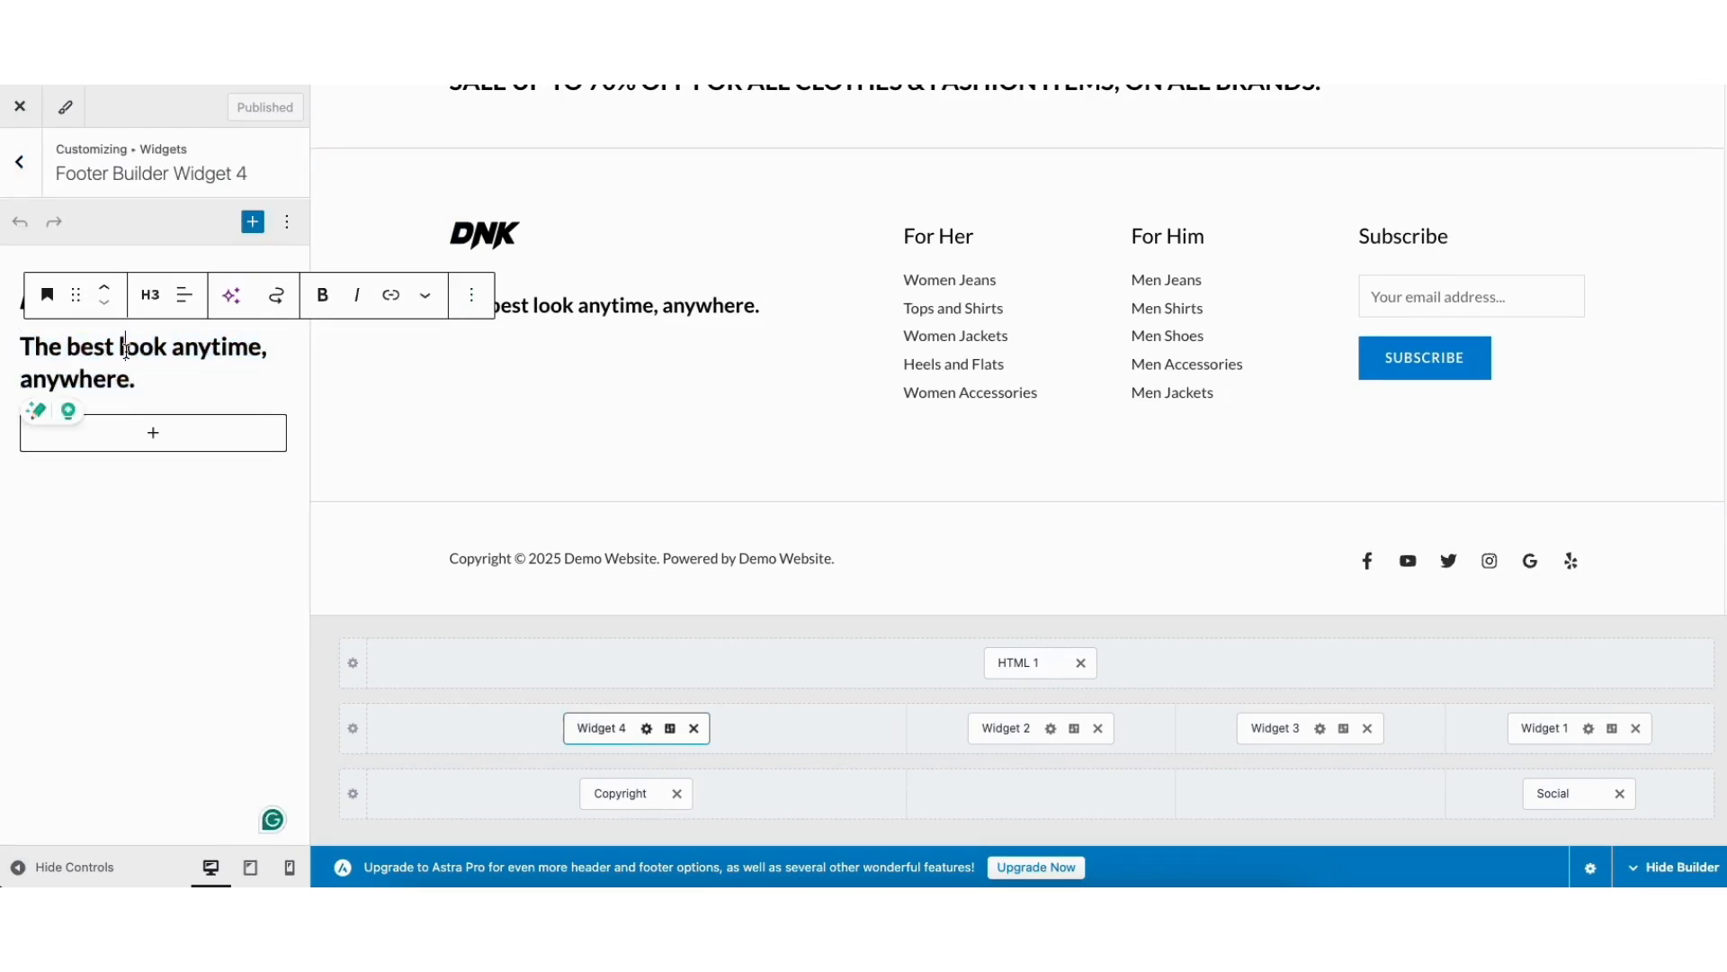
click(153, 433)
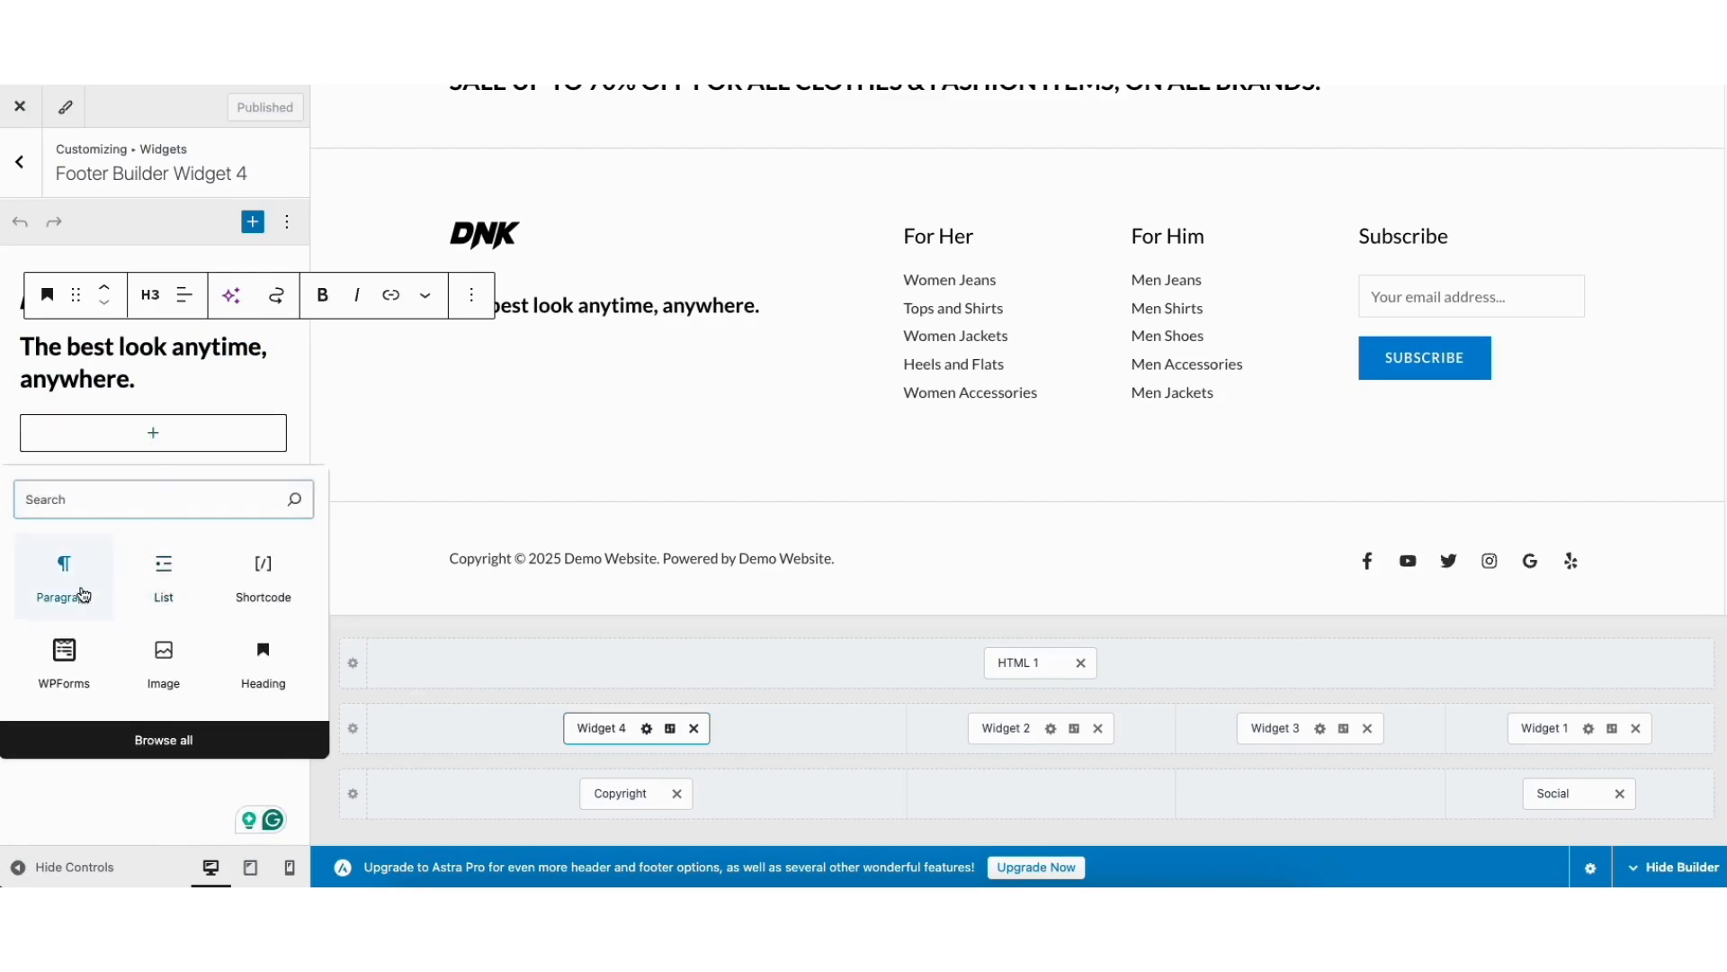
click(245, 385)
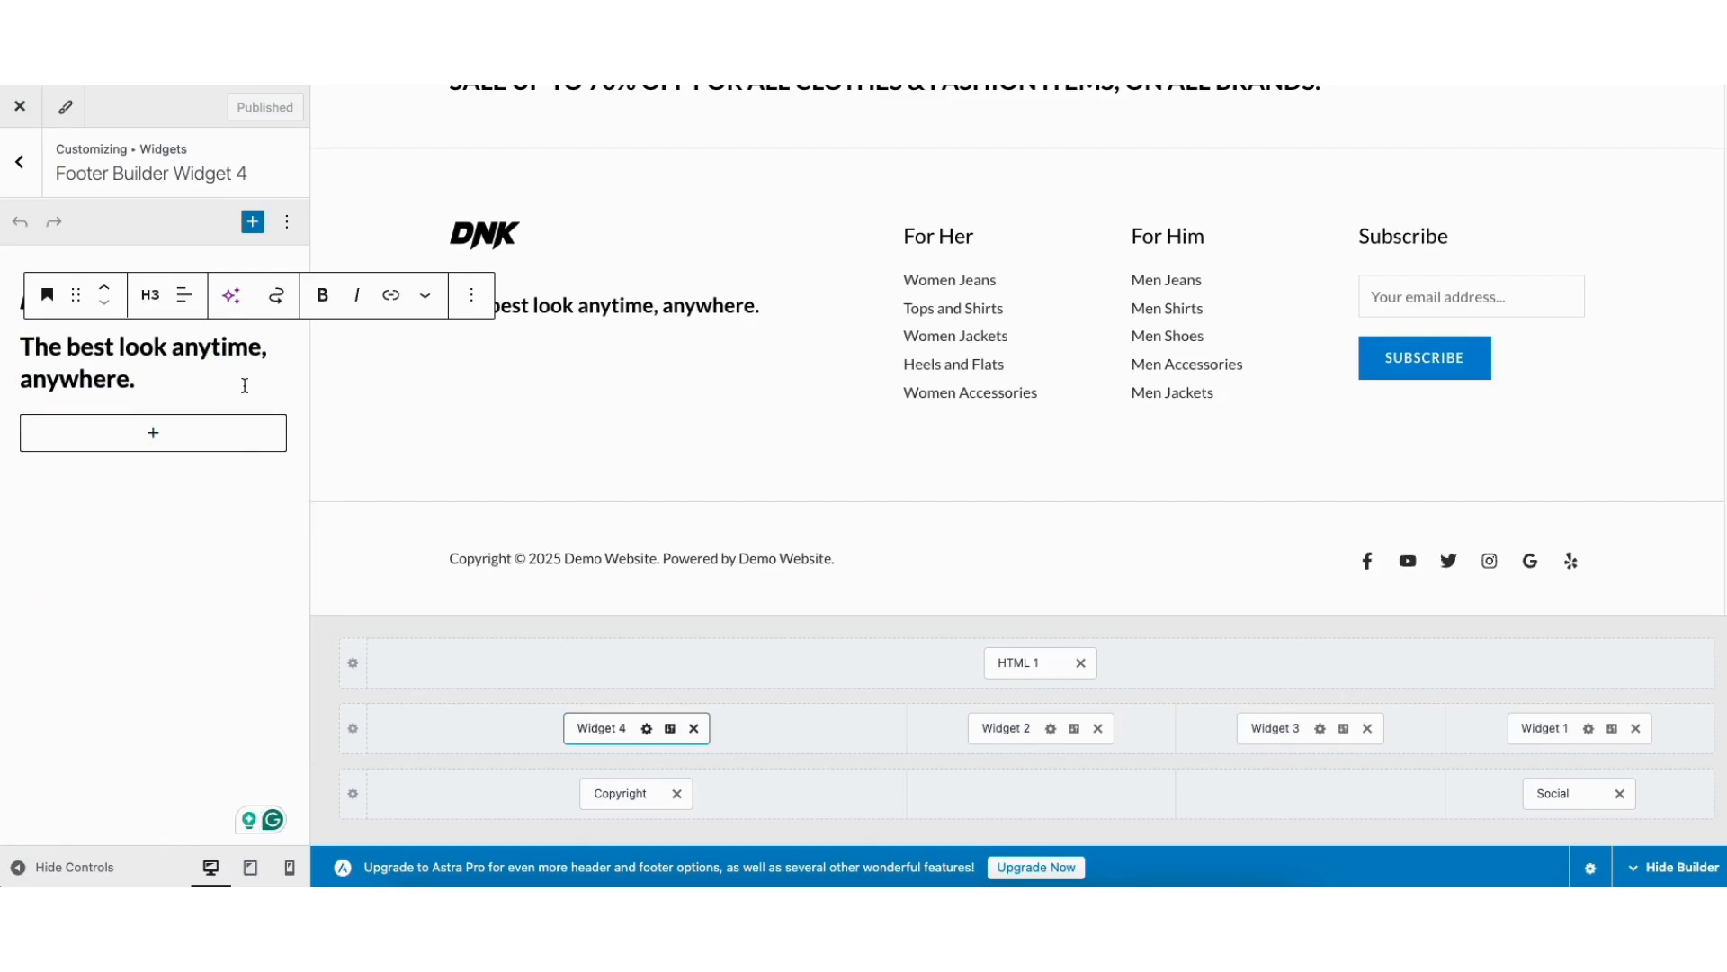
- View the styling settings of footer Widget 4 and the column and layout settings of the Primary Footer
click(670, 730)
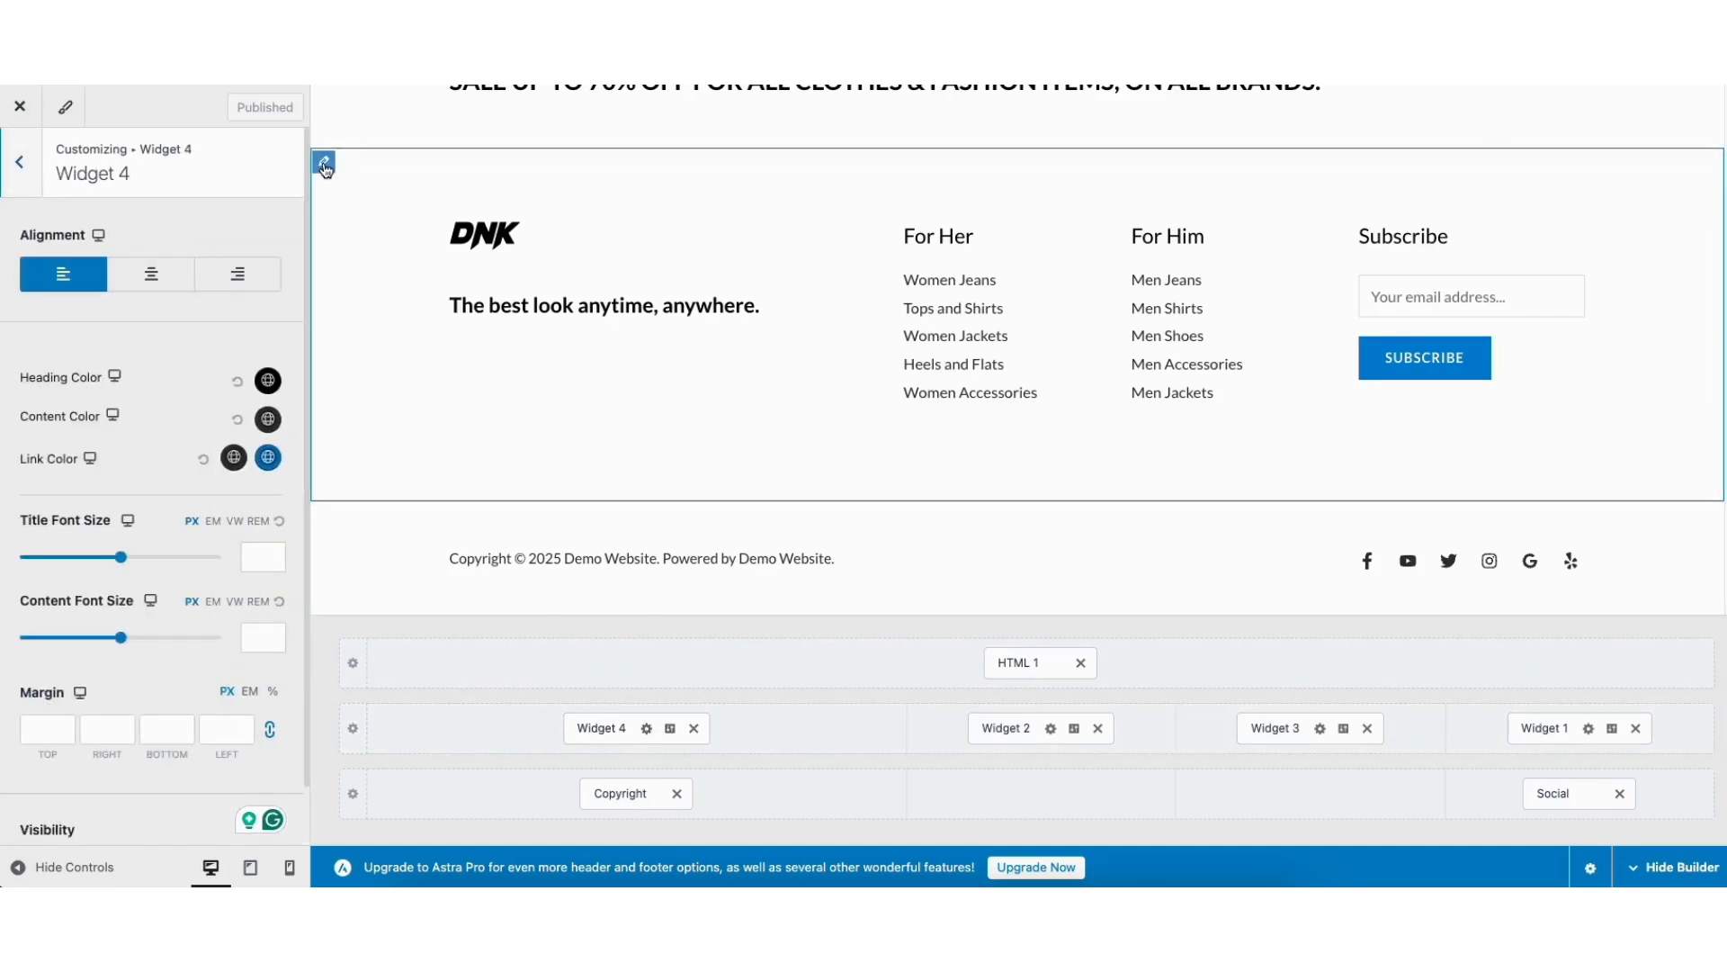
click(325, 165)
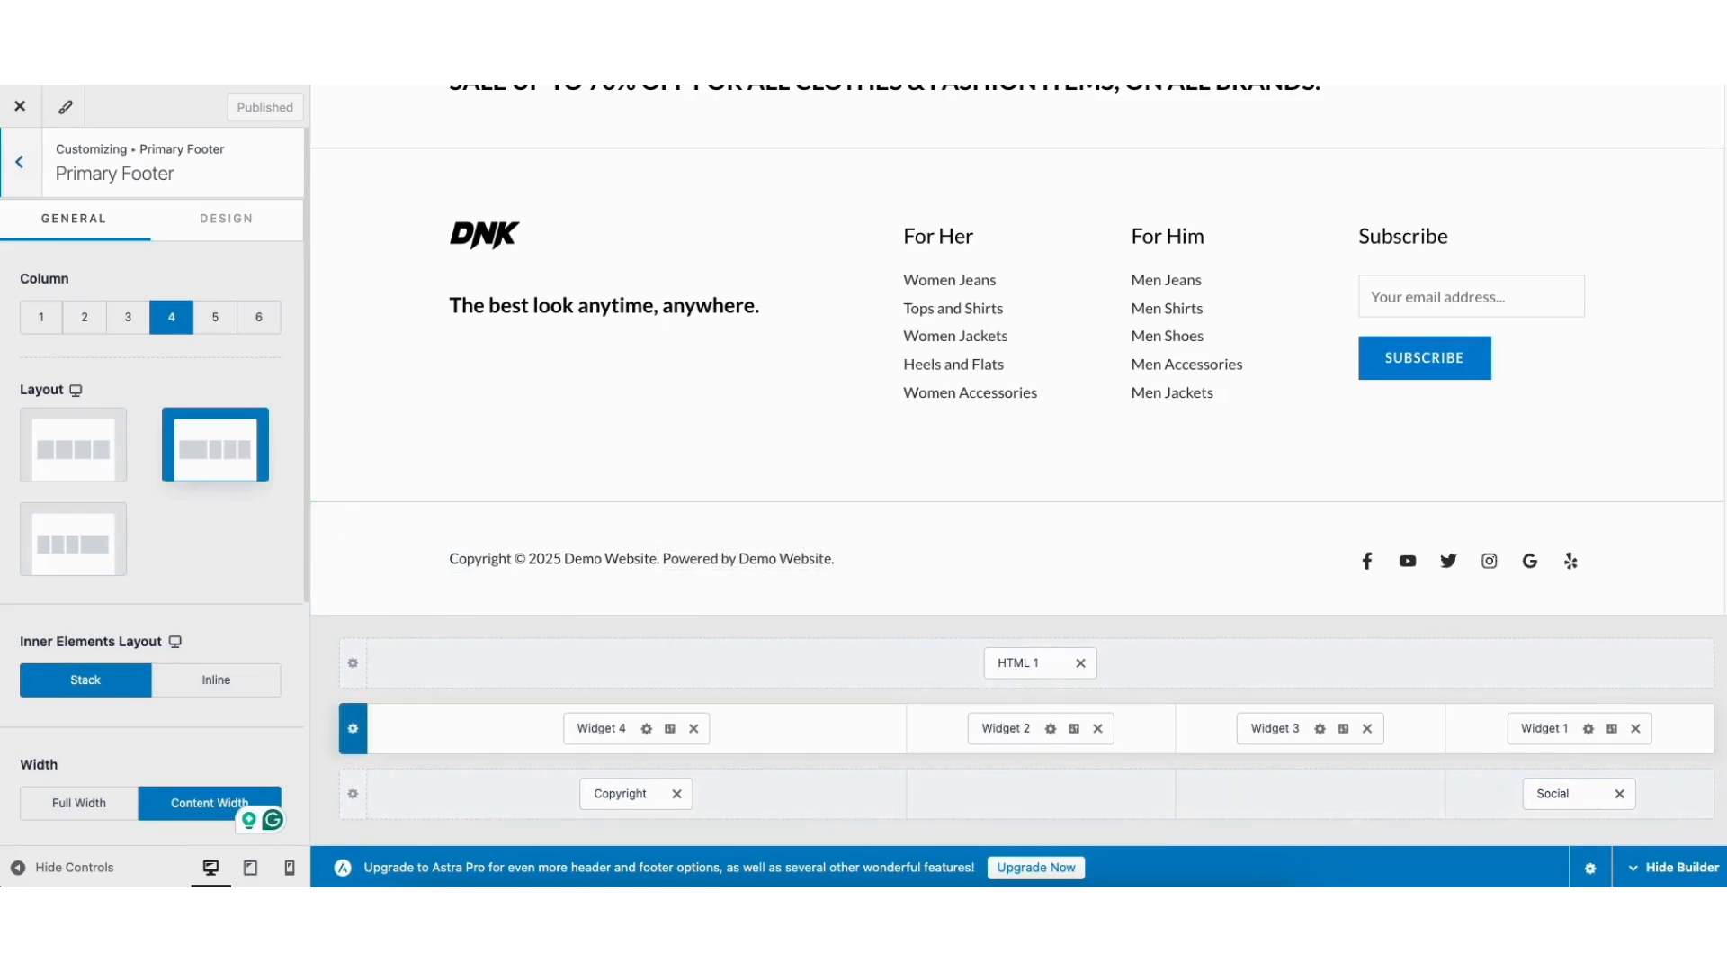
- Open the header's Secondary Menu settings and try shifting the Primary Menu element within its header row
drag(1725, 549, 1724, 108)
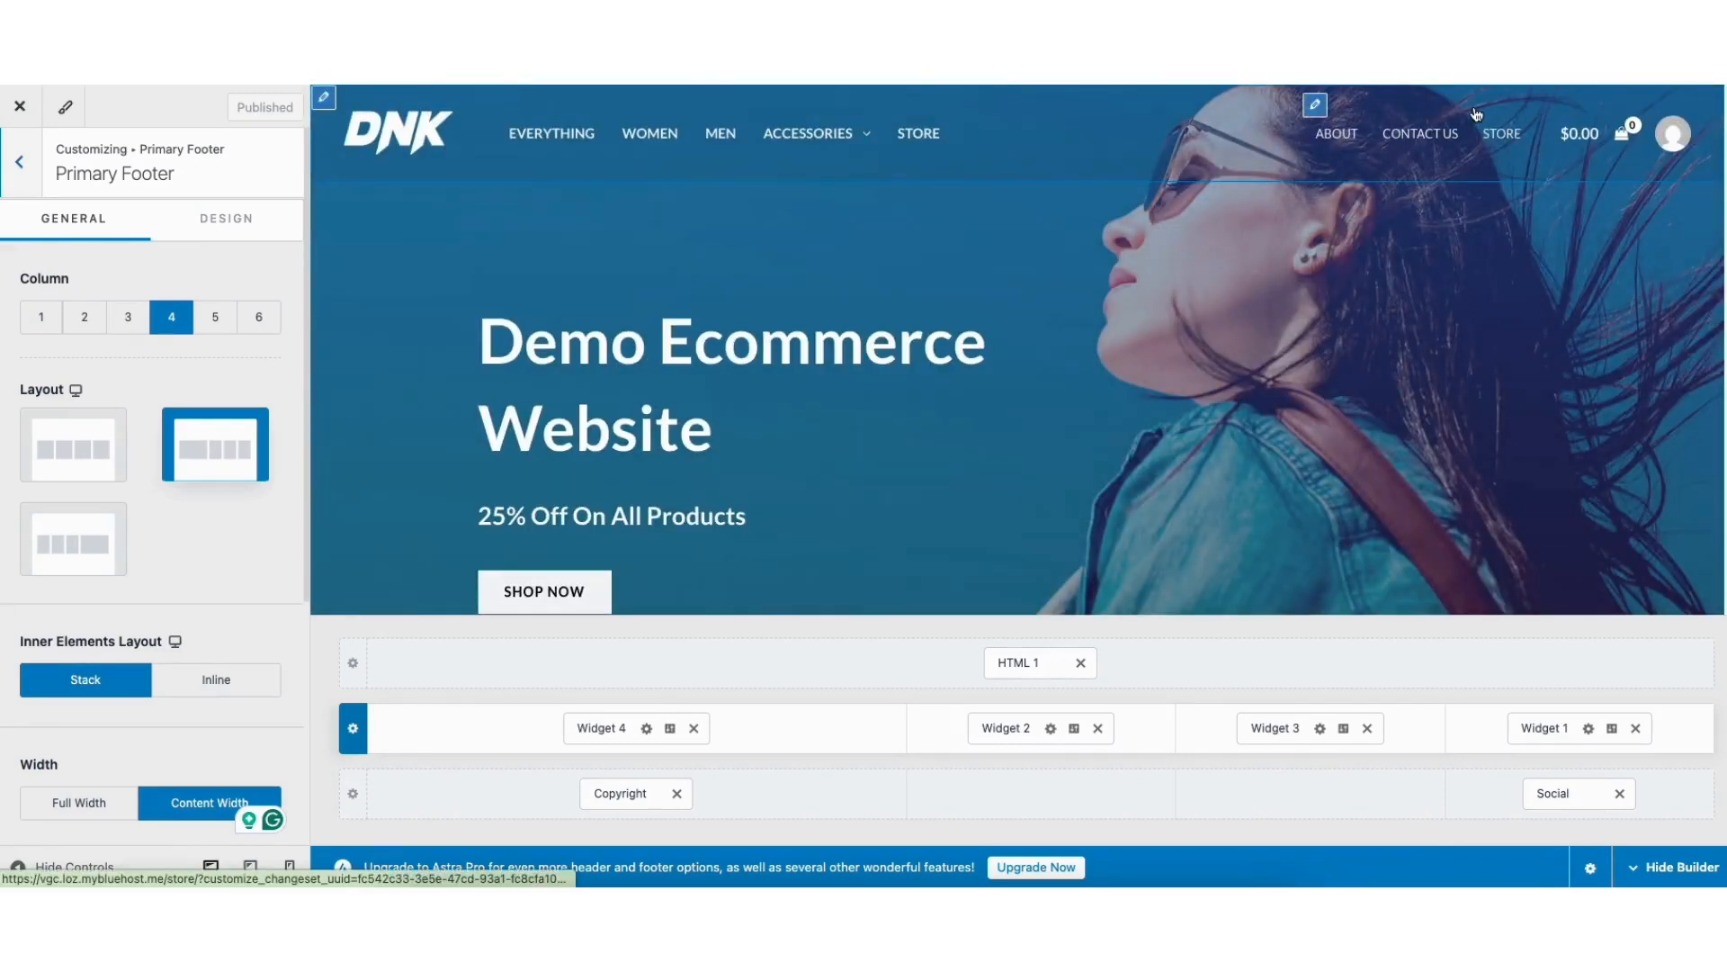
click(1316, 106)
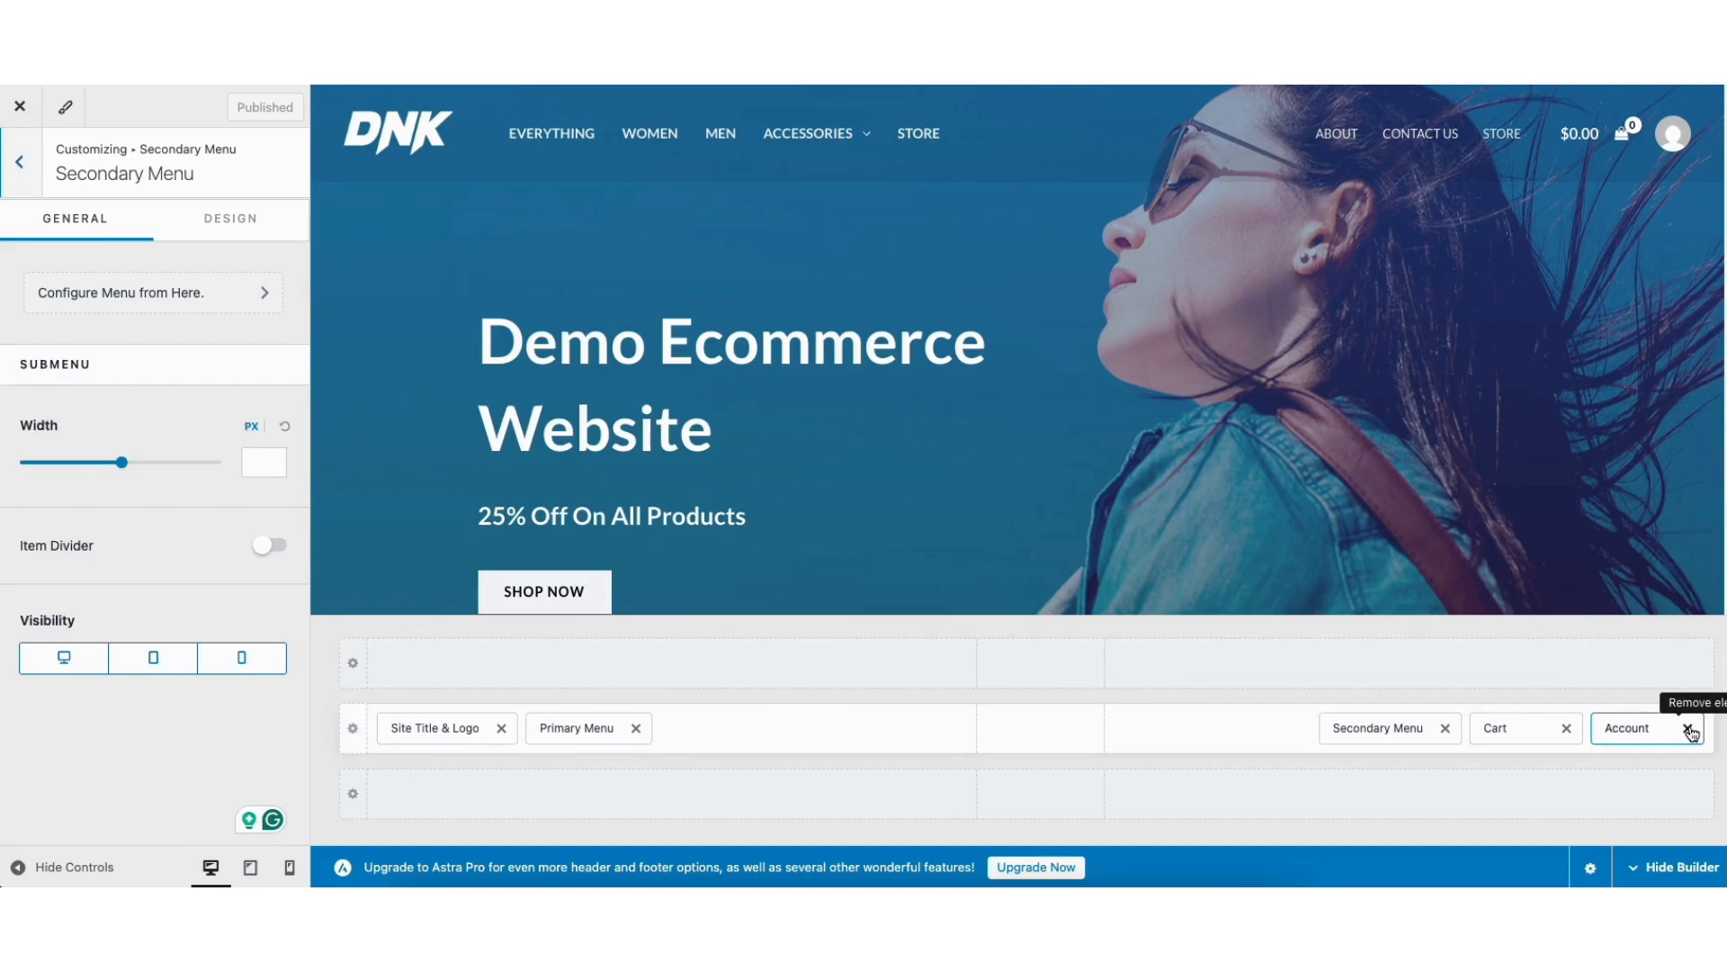
drag(579, 728, 627, 736)
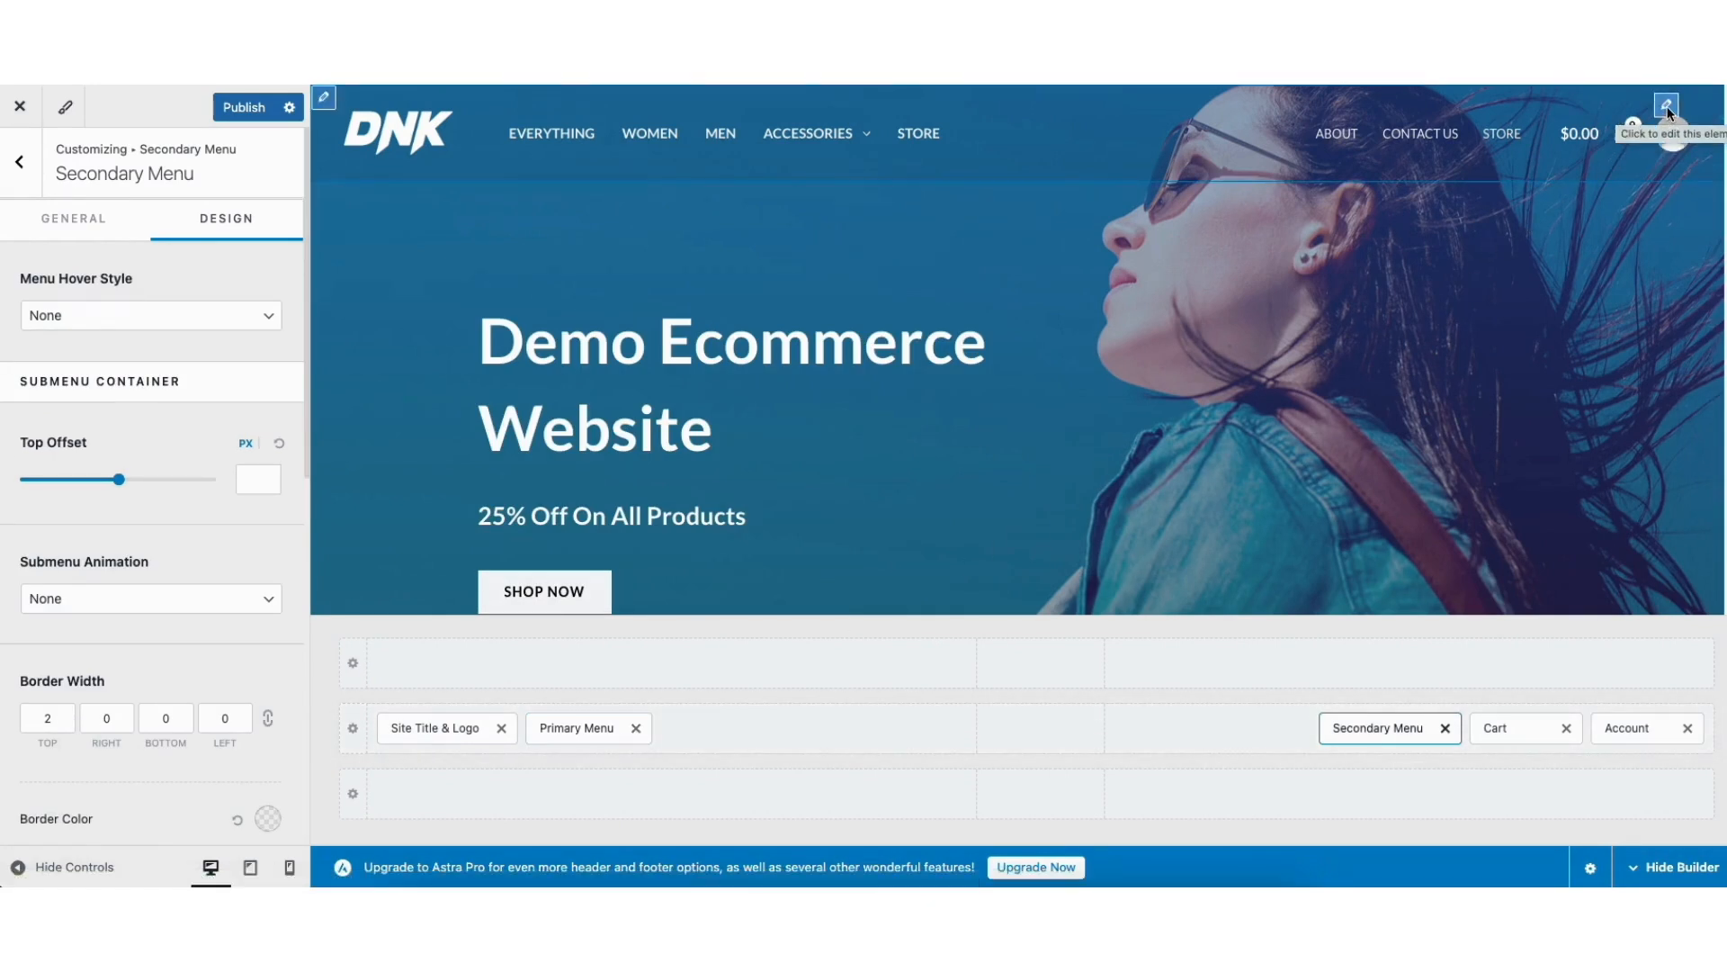
- Set the header account element's logged-in profile type to Icon after trying Avatar and Text, and show its design settings
click(1667, 106)
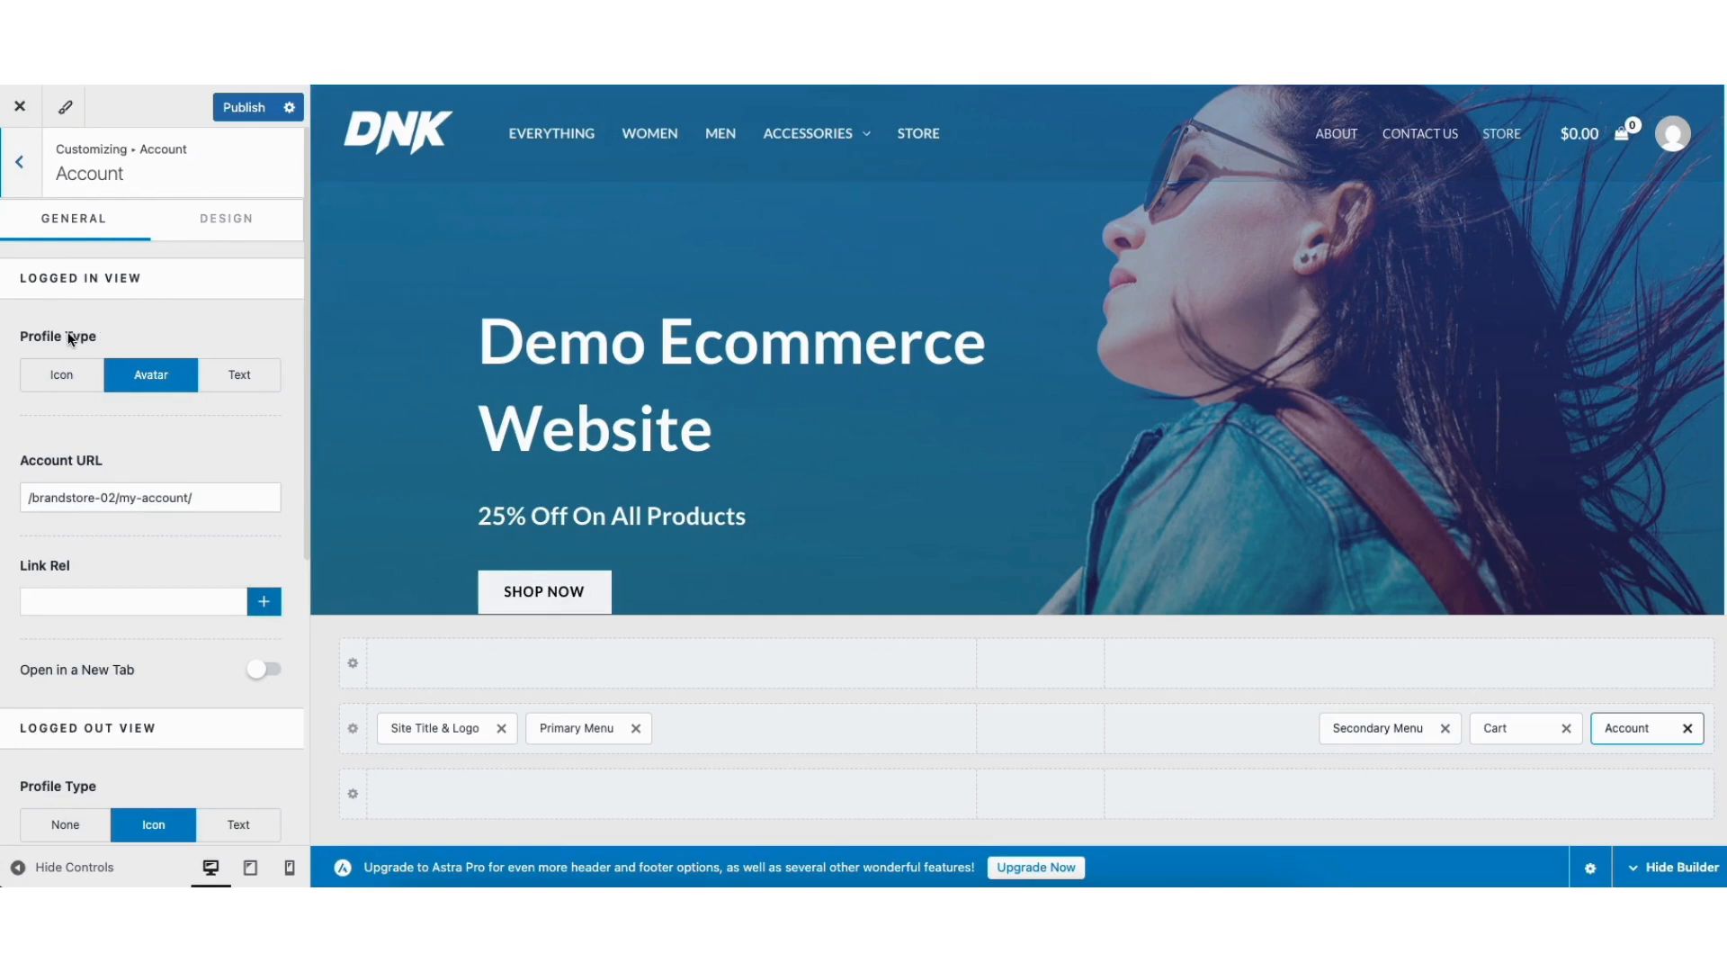
click(64, 377)
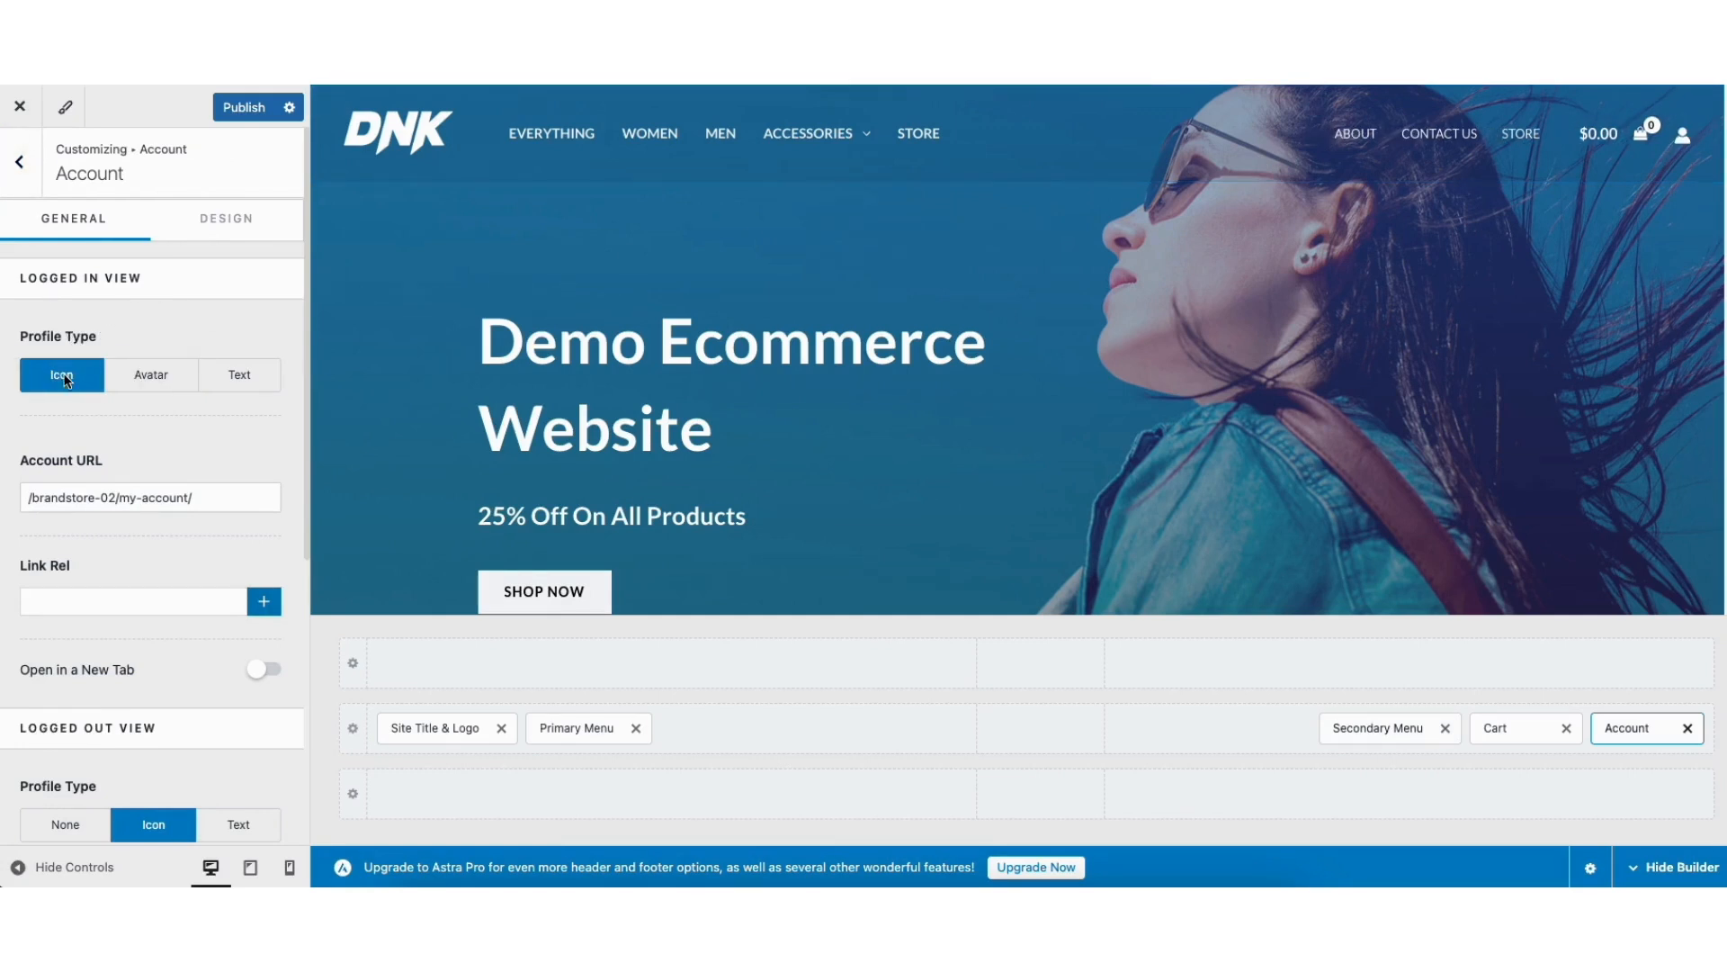
click(138, 374)
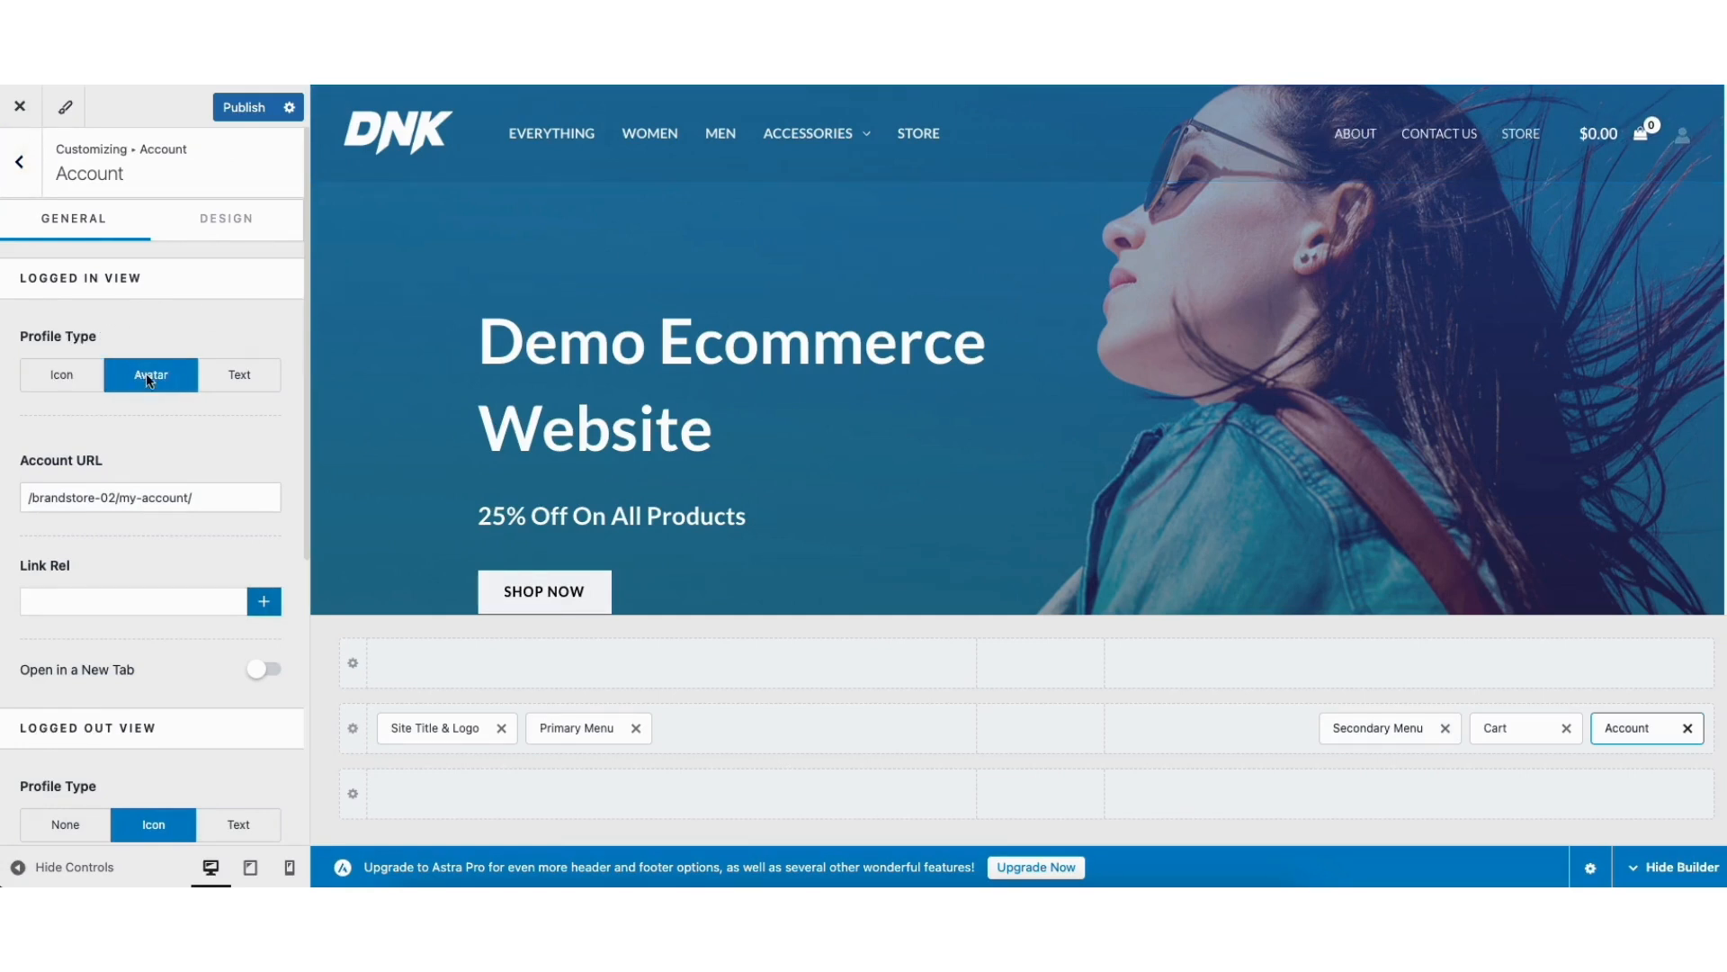
click(231, 374)
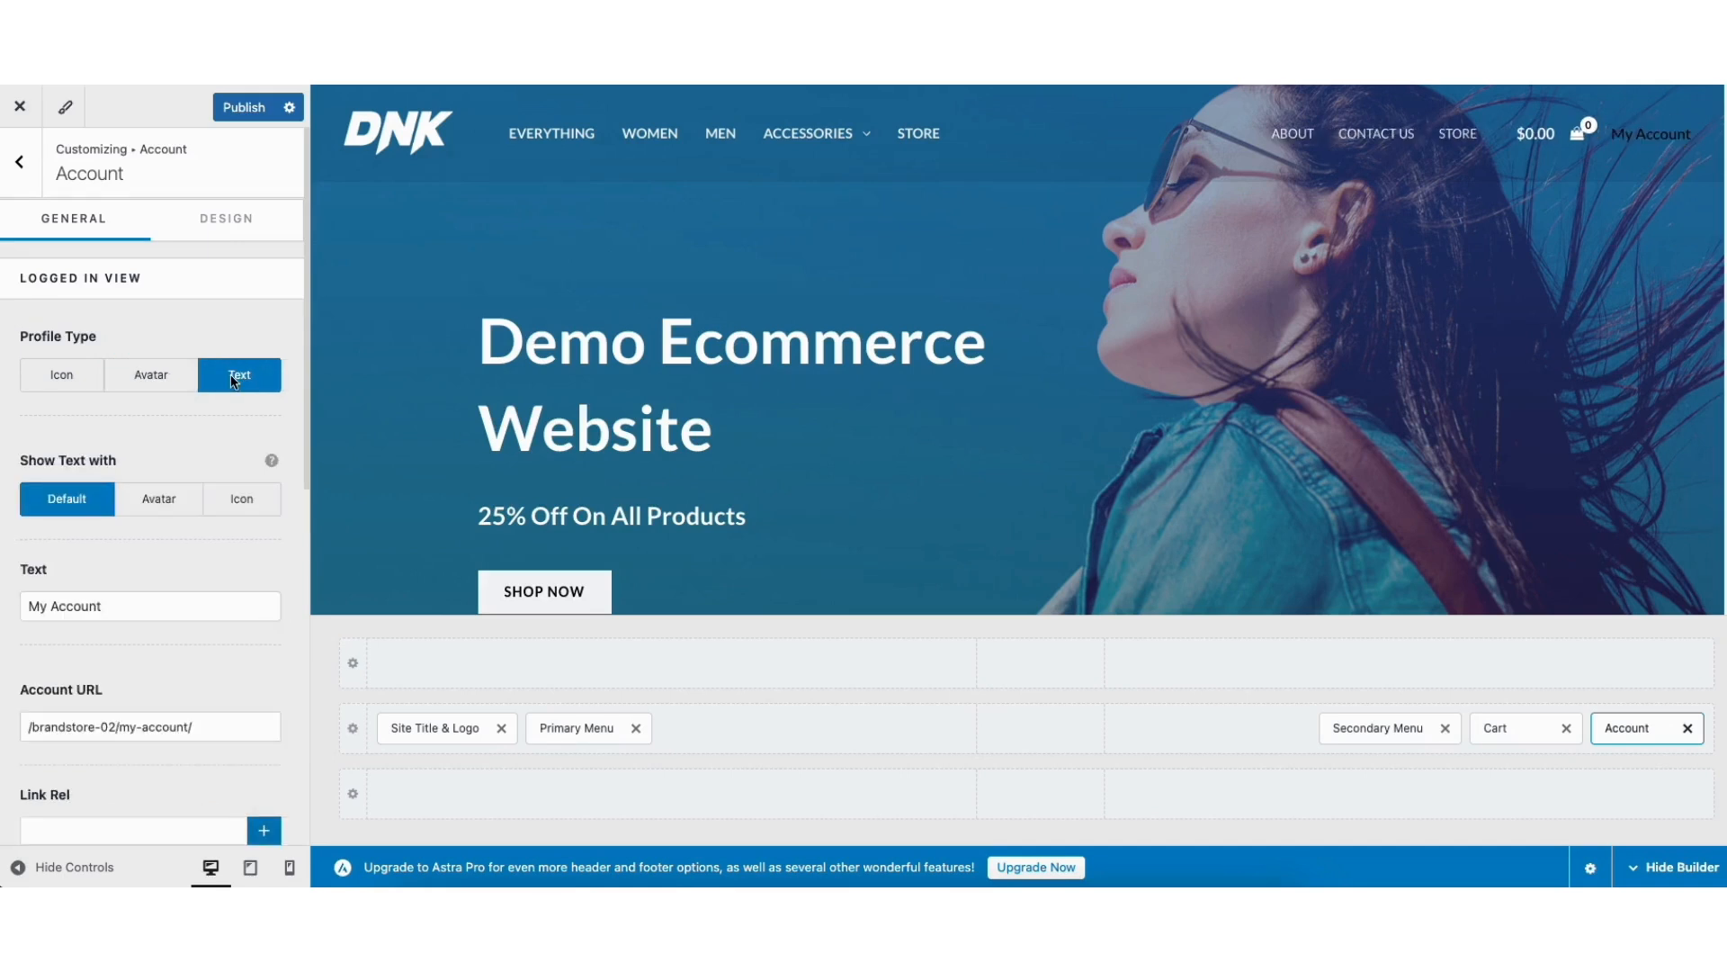
click(77, 374)
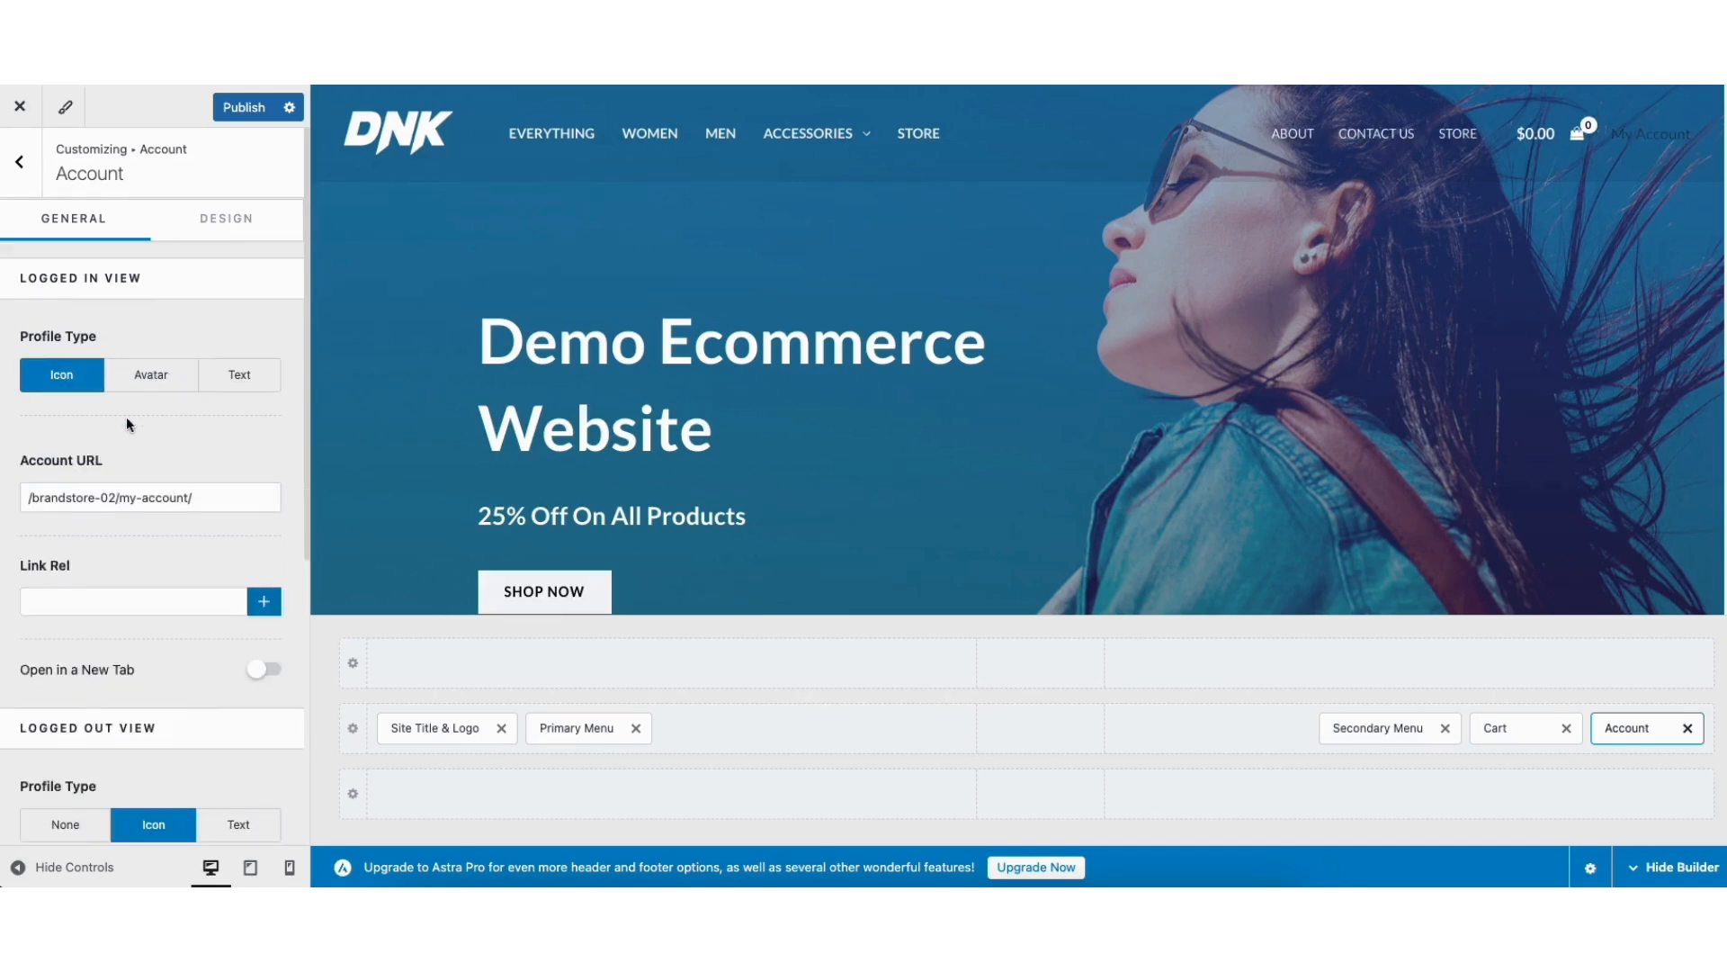
click(227, 220)
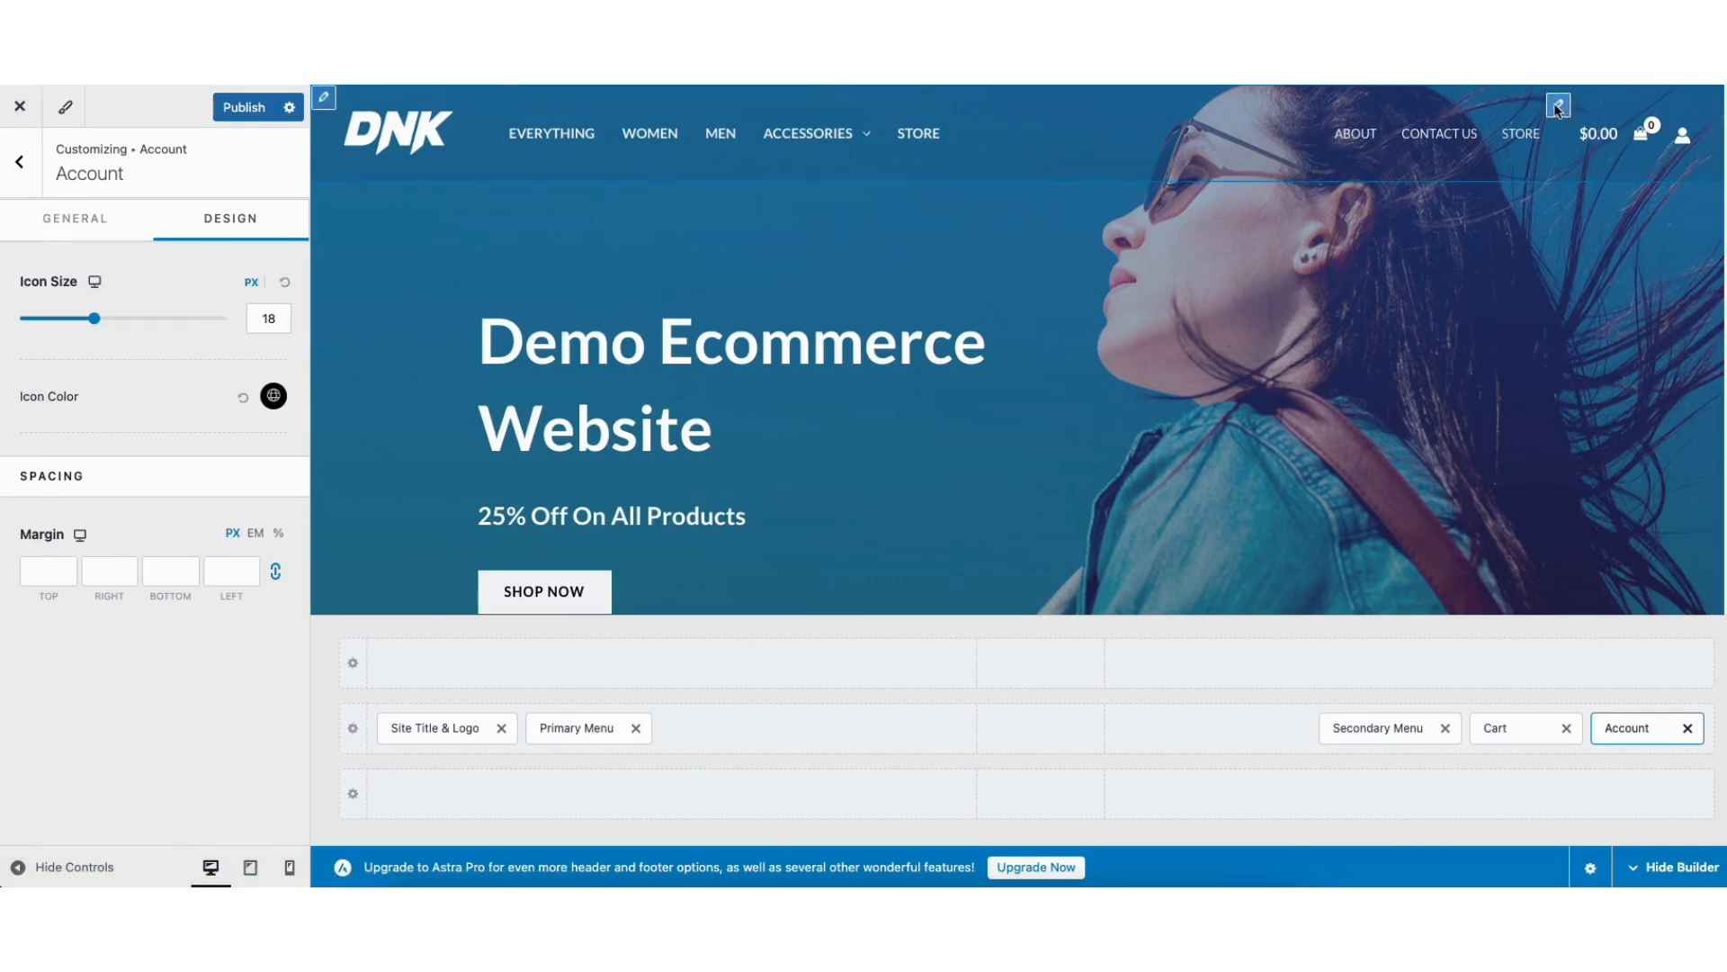
- Change the header's WooCommerce cart icon to the shopping cart after trying the basket
click(1559, 106)
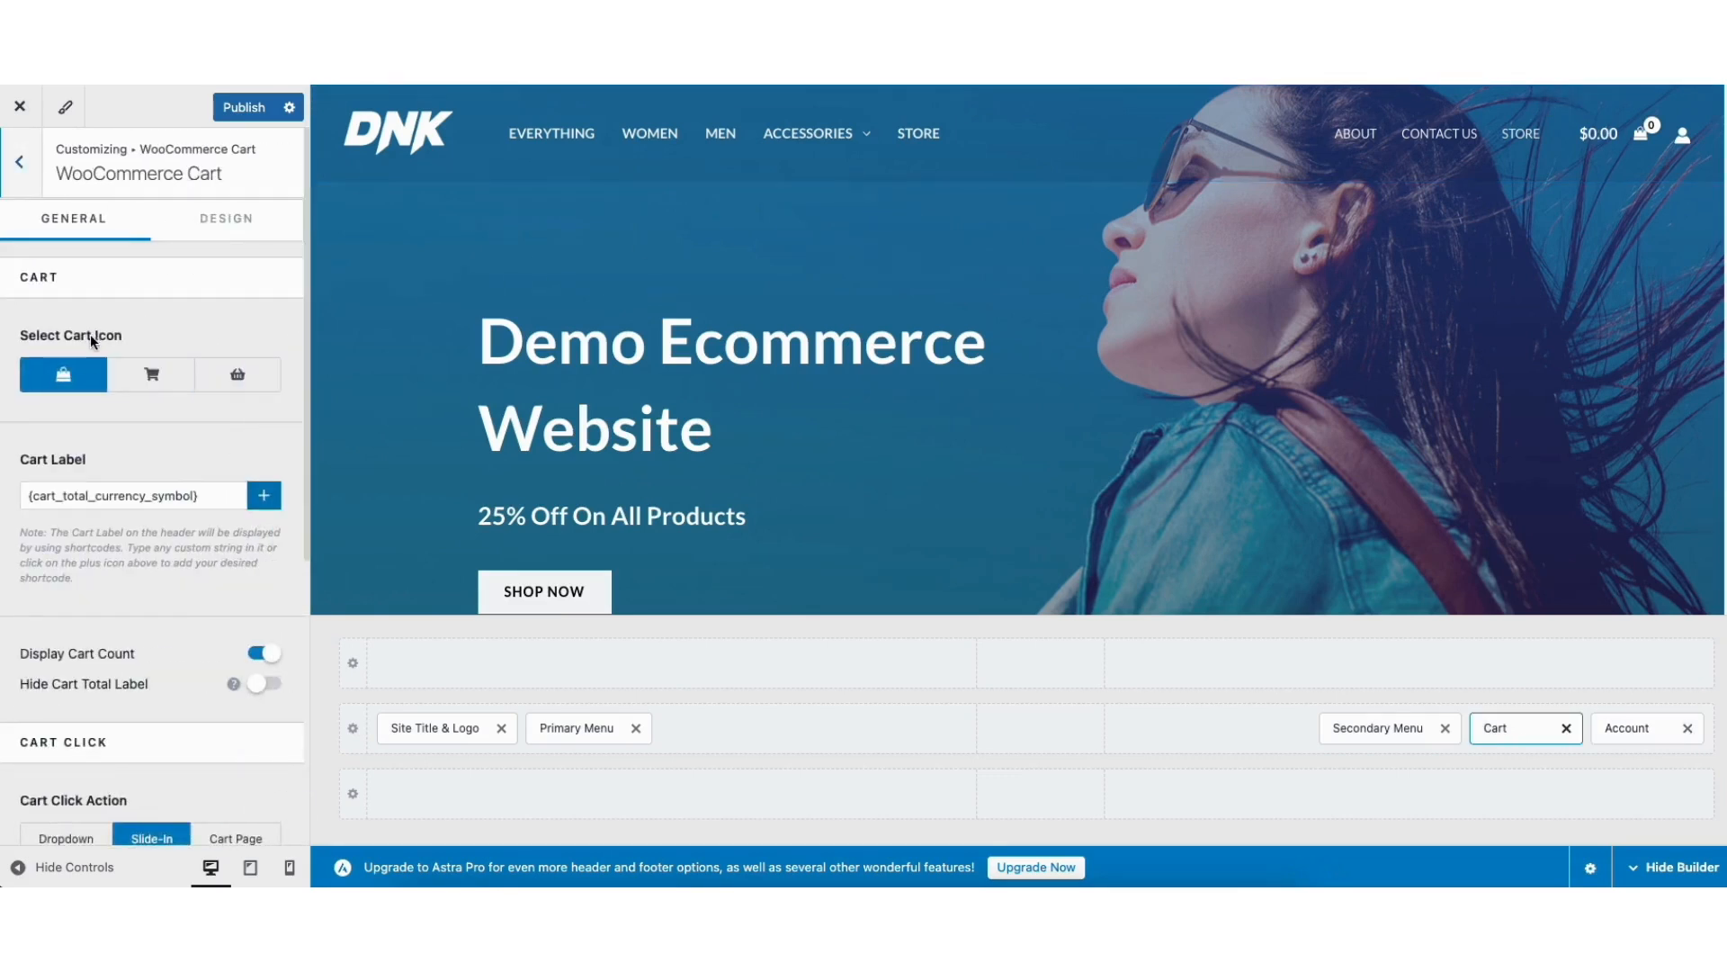
click(150, 378)
click(228, 377)
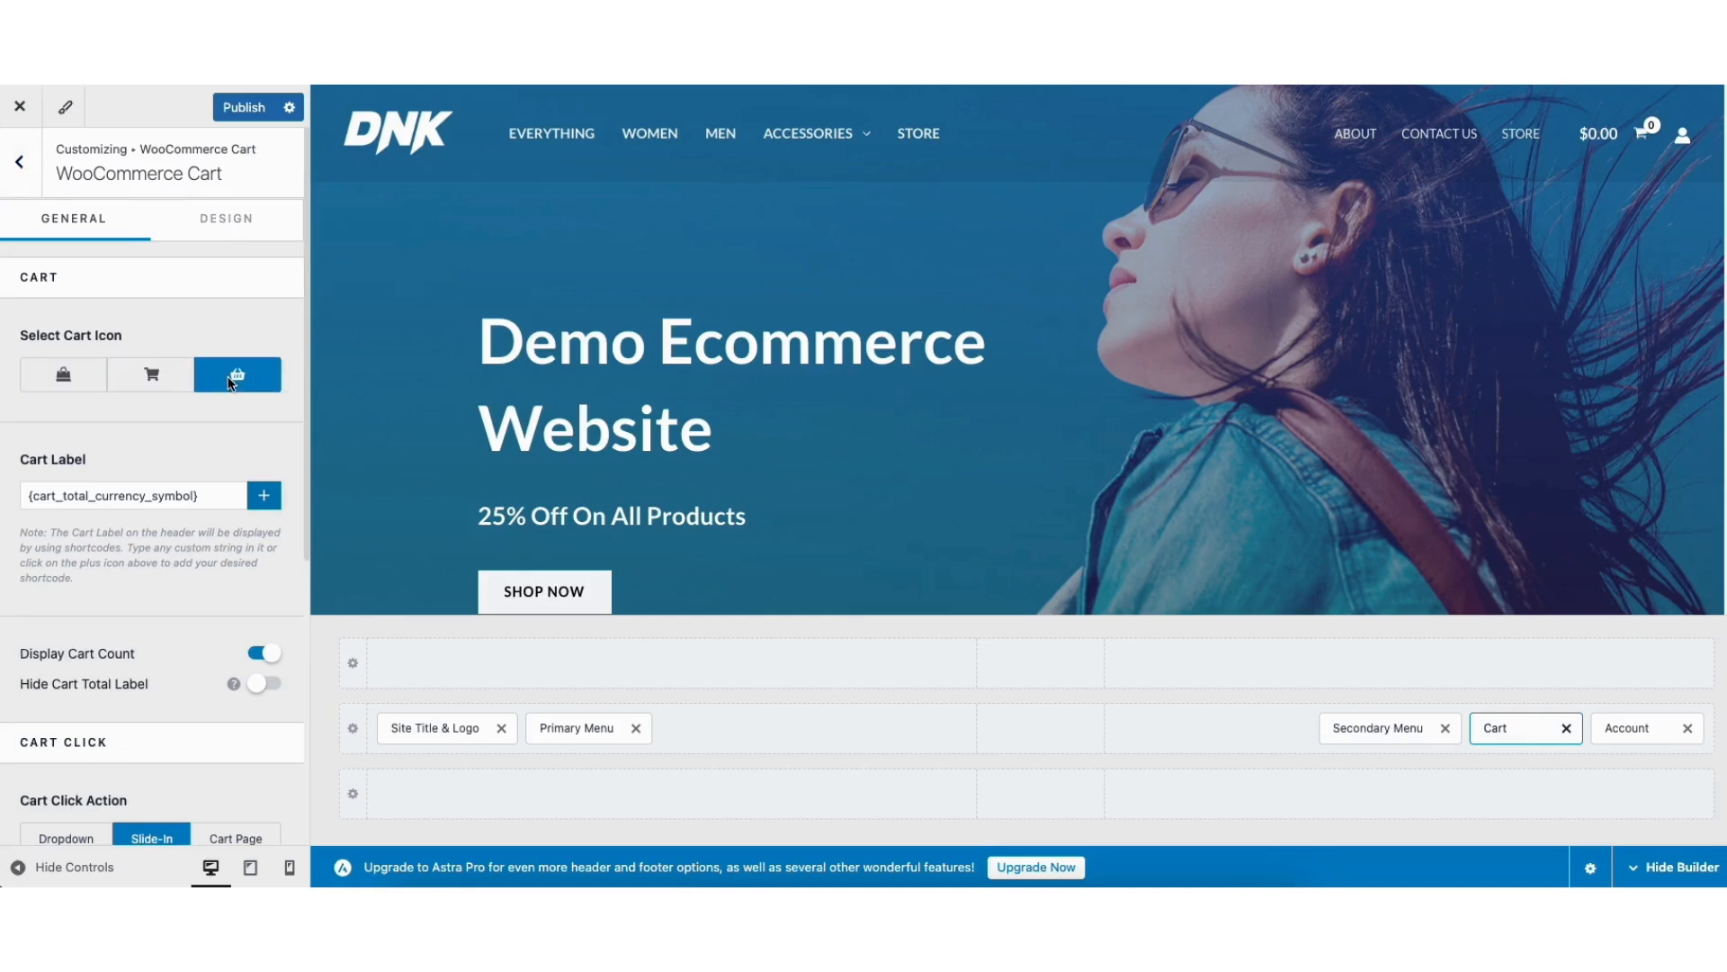
click(164, 375)
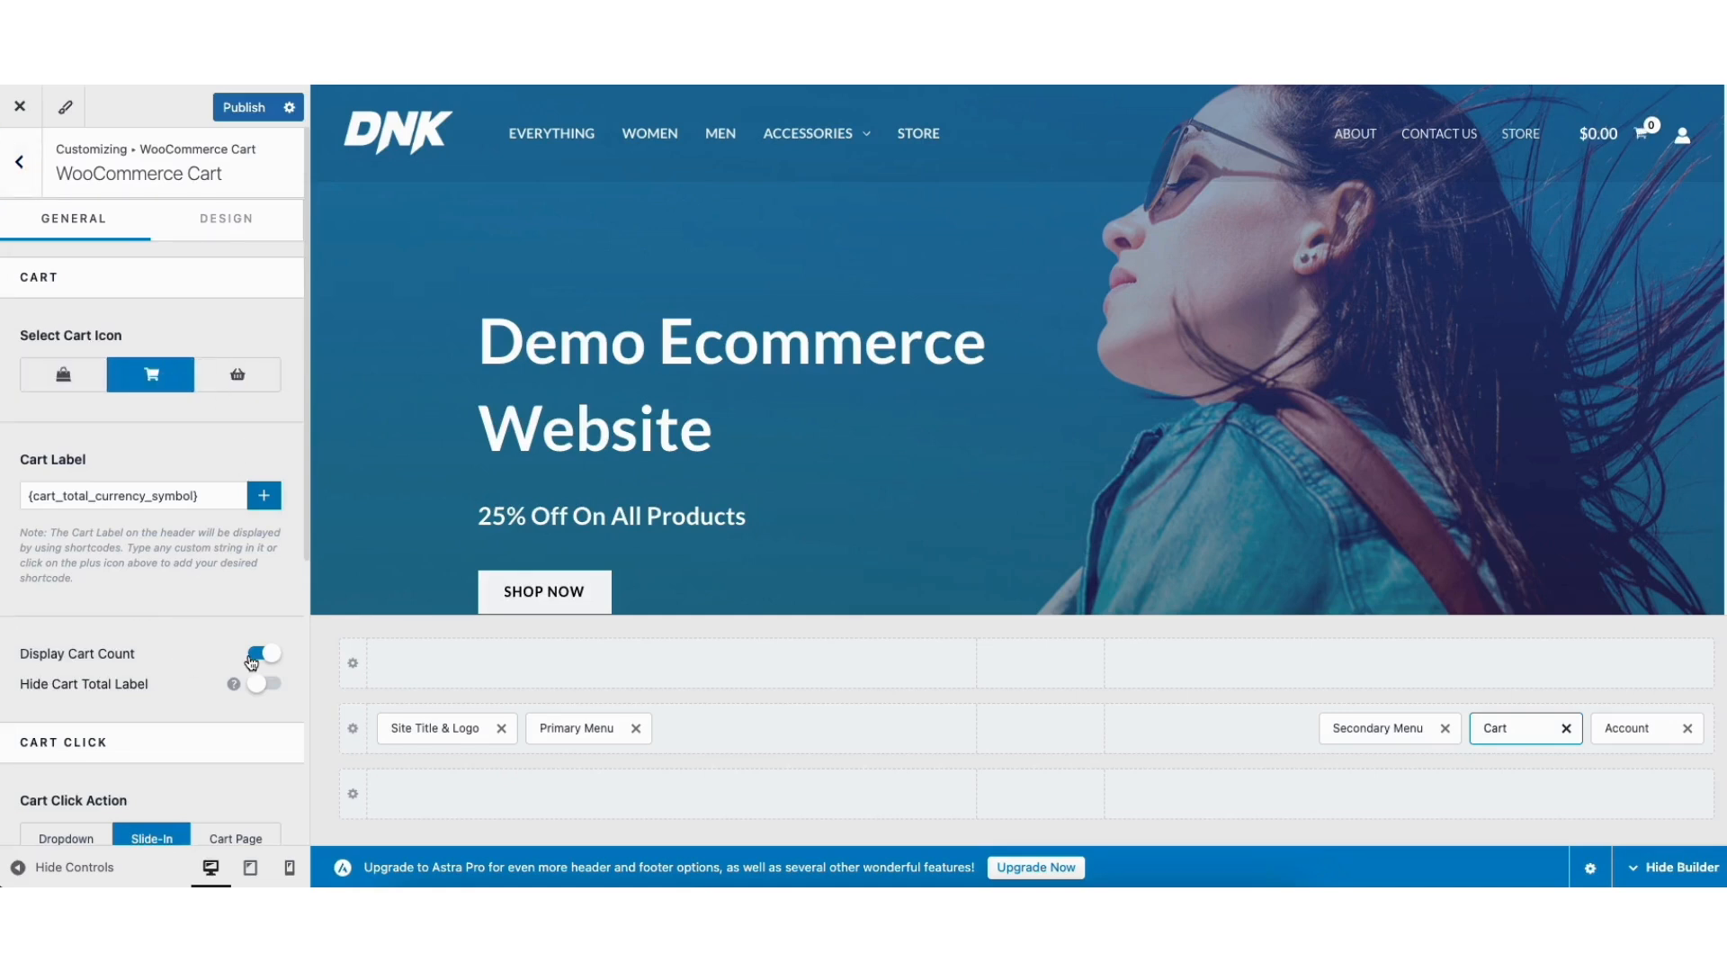
- Review the WooCommerce cart's click action, position and width options, and open its design settings
drag(305, 542, 313, 775)
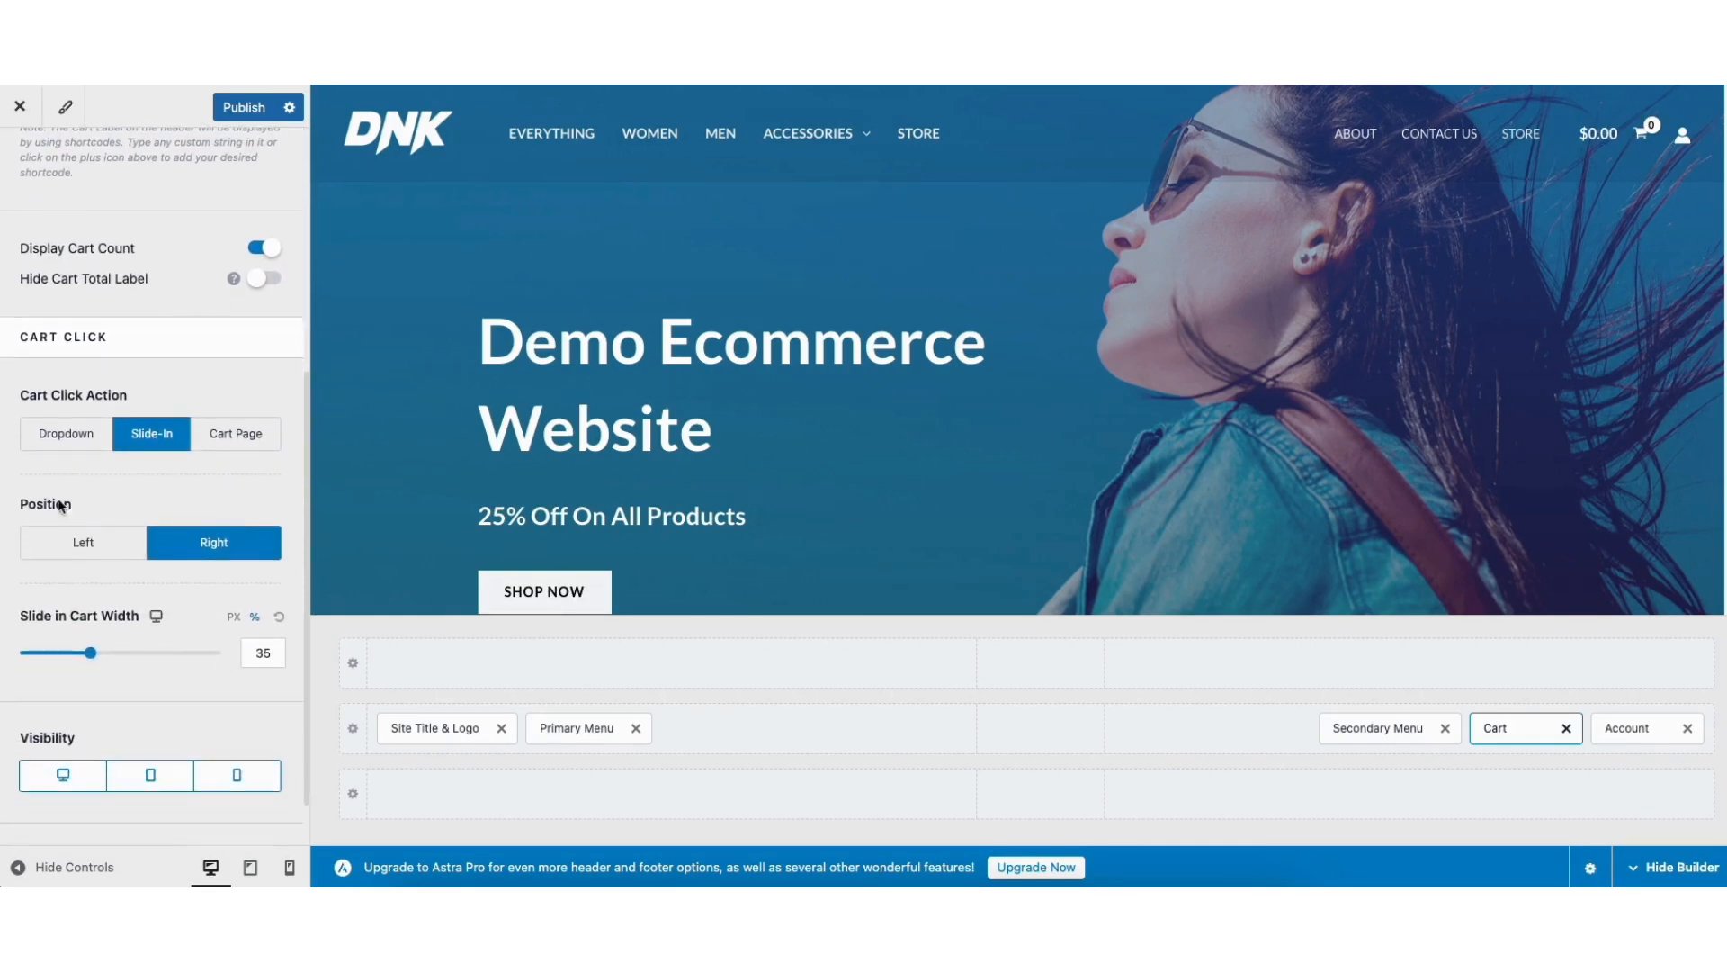
drag(306, 607, 304, 326)
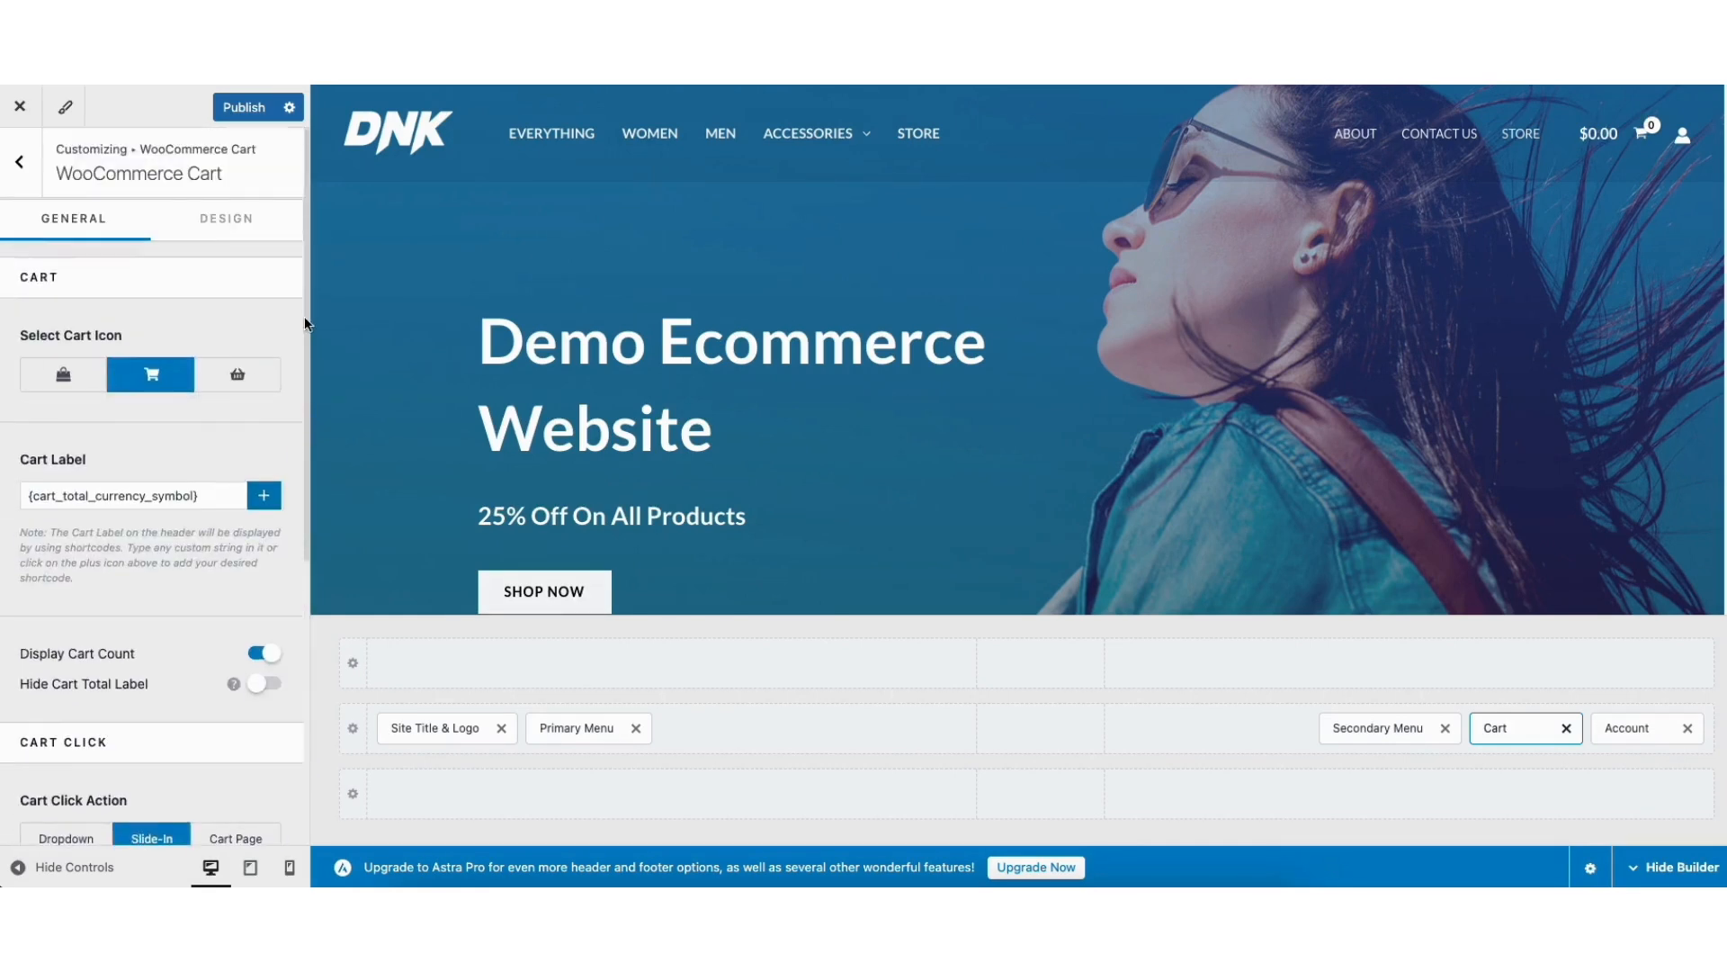
click(248, 225)
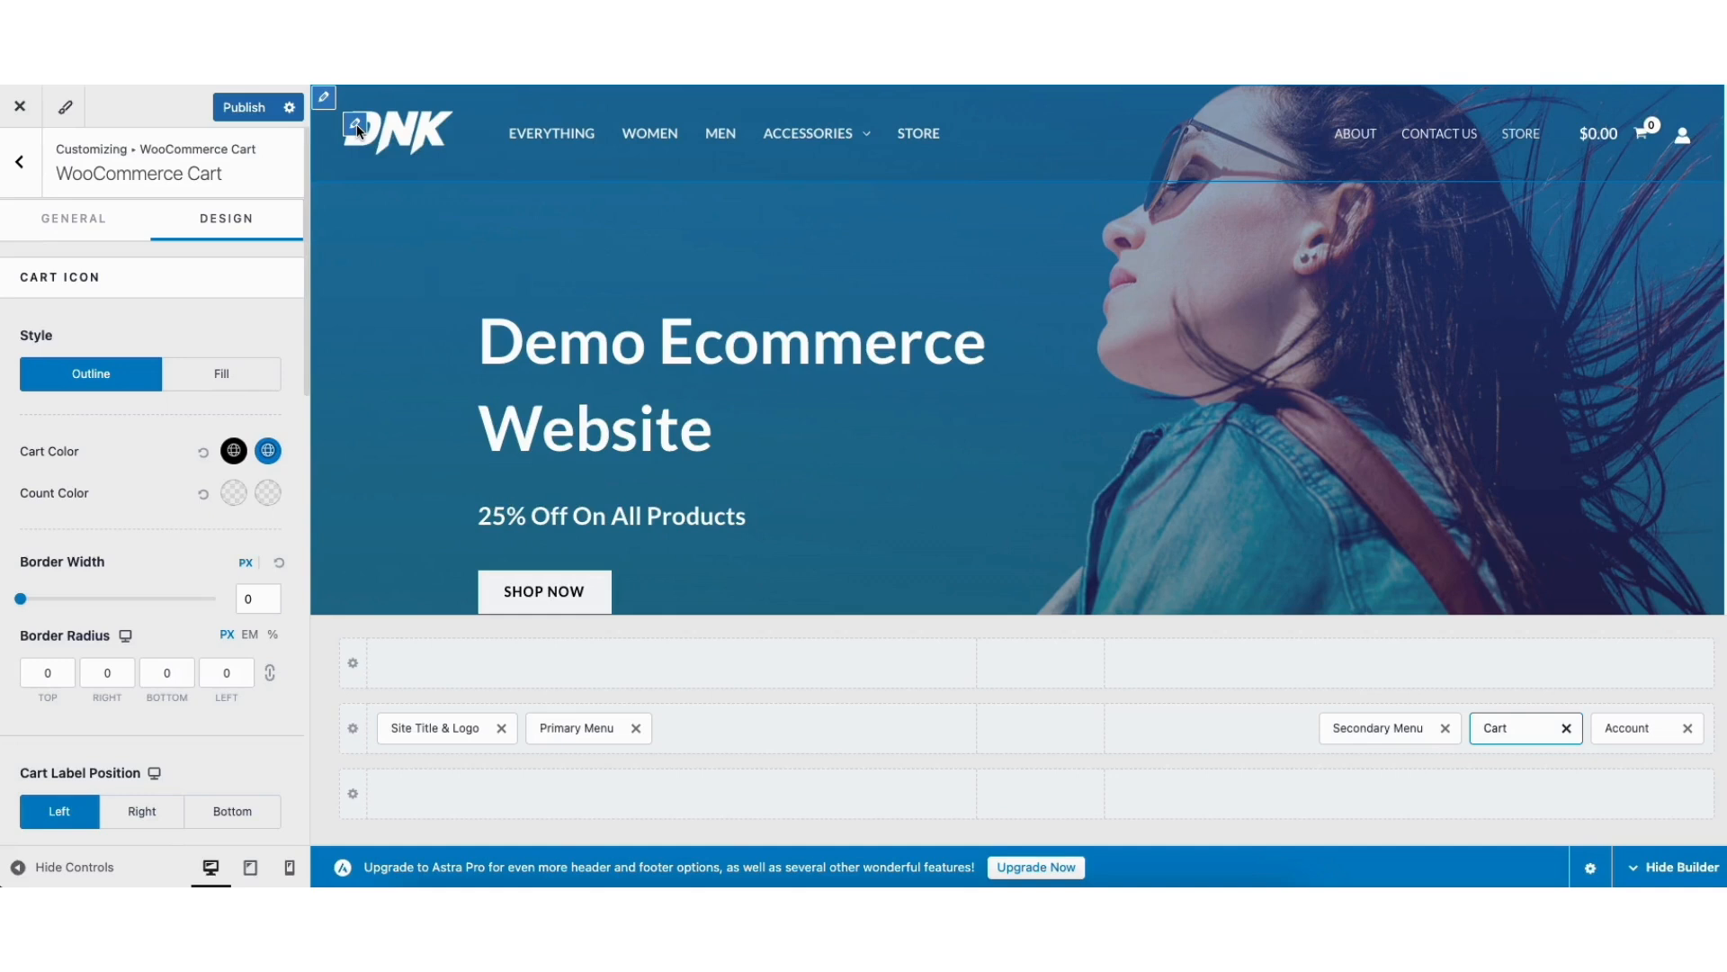
- Review the general and design settings of the transparent header behind the site logo, and return to the main customizer options
click(356, 125)
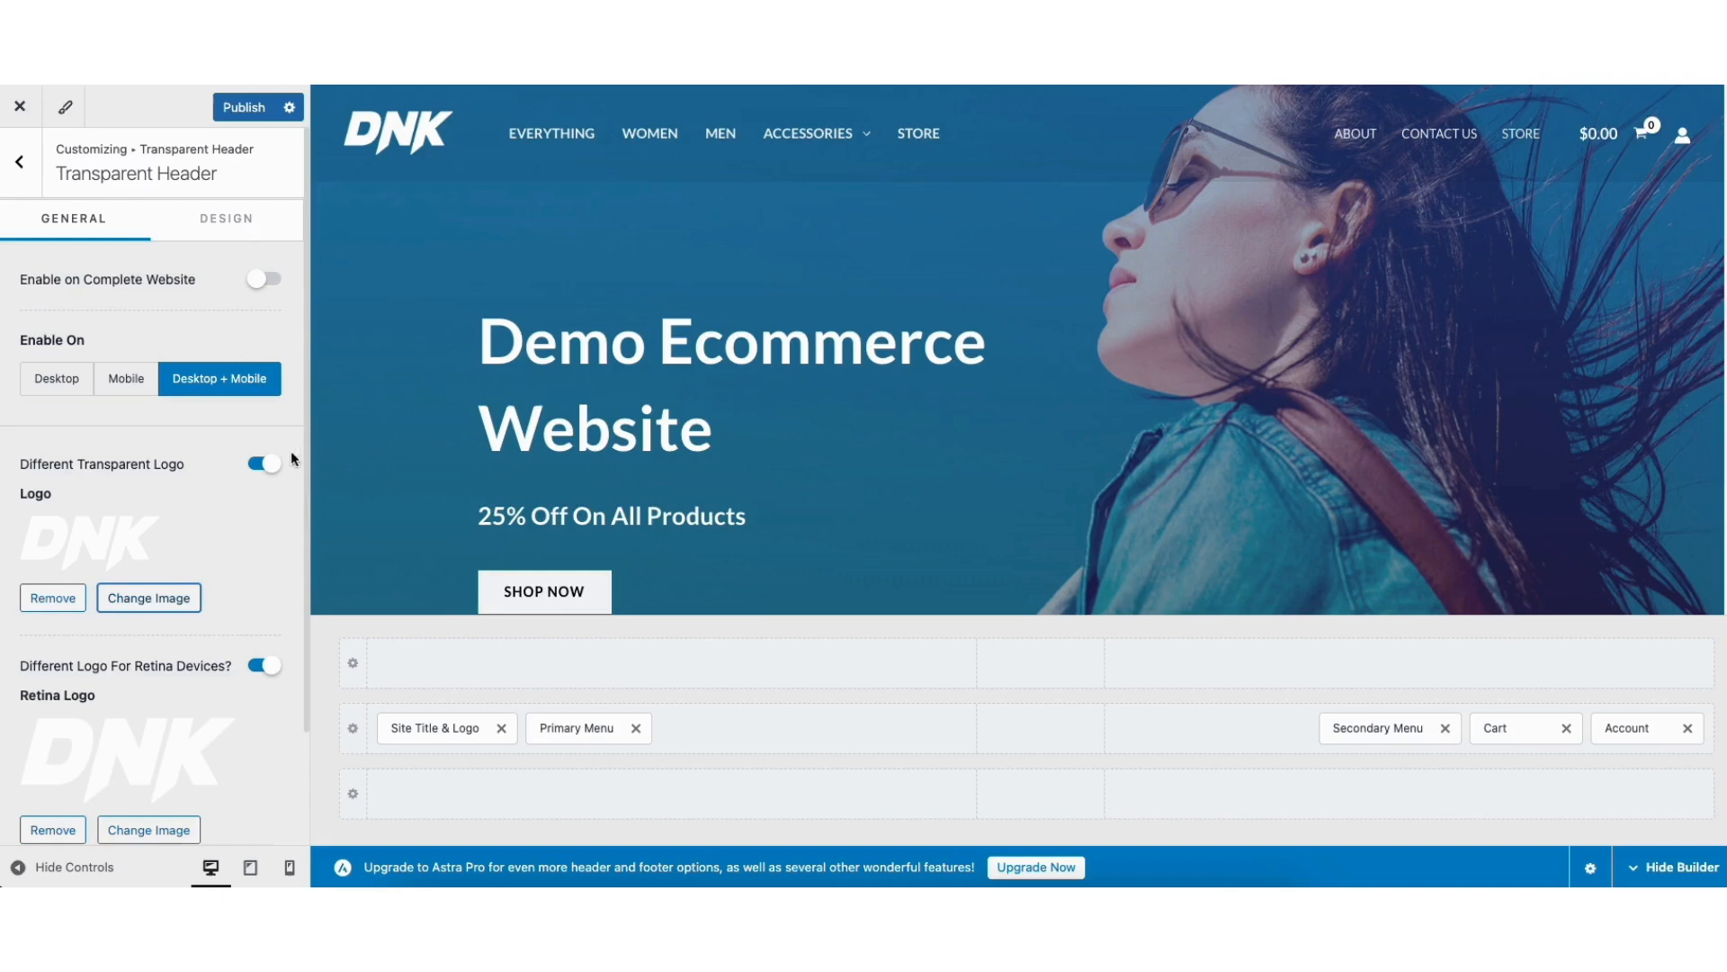
click(220, 222)
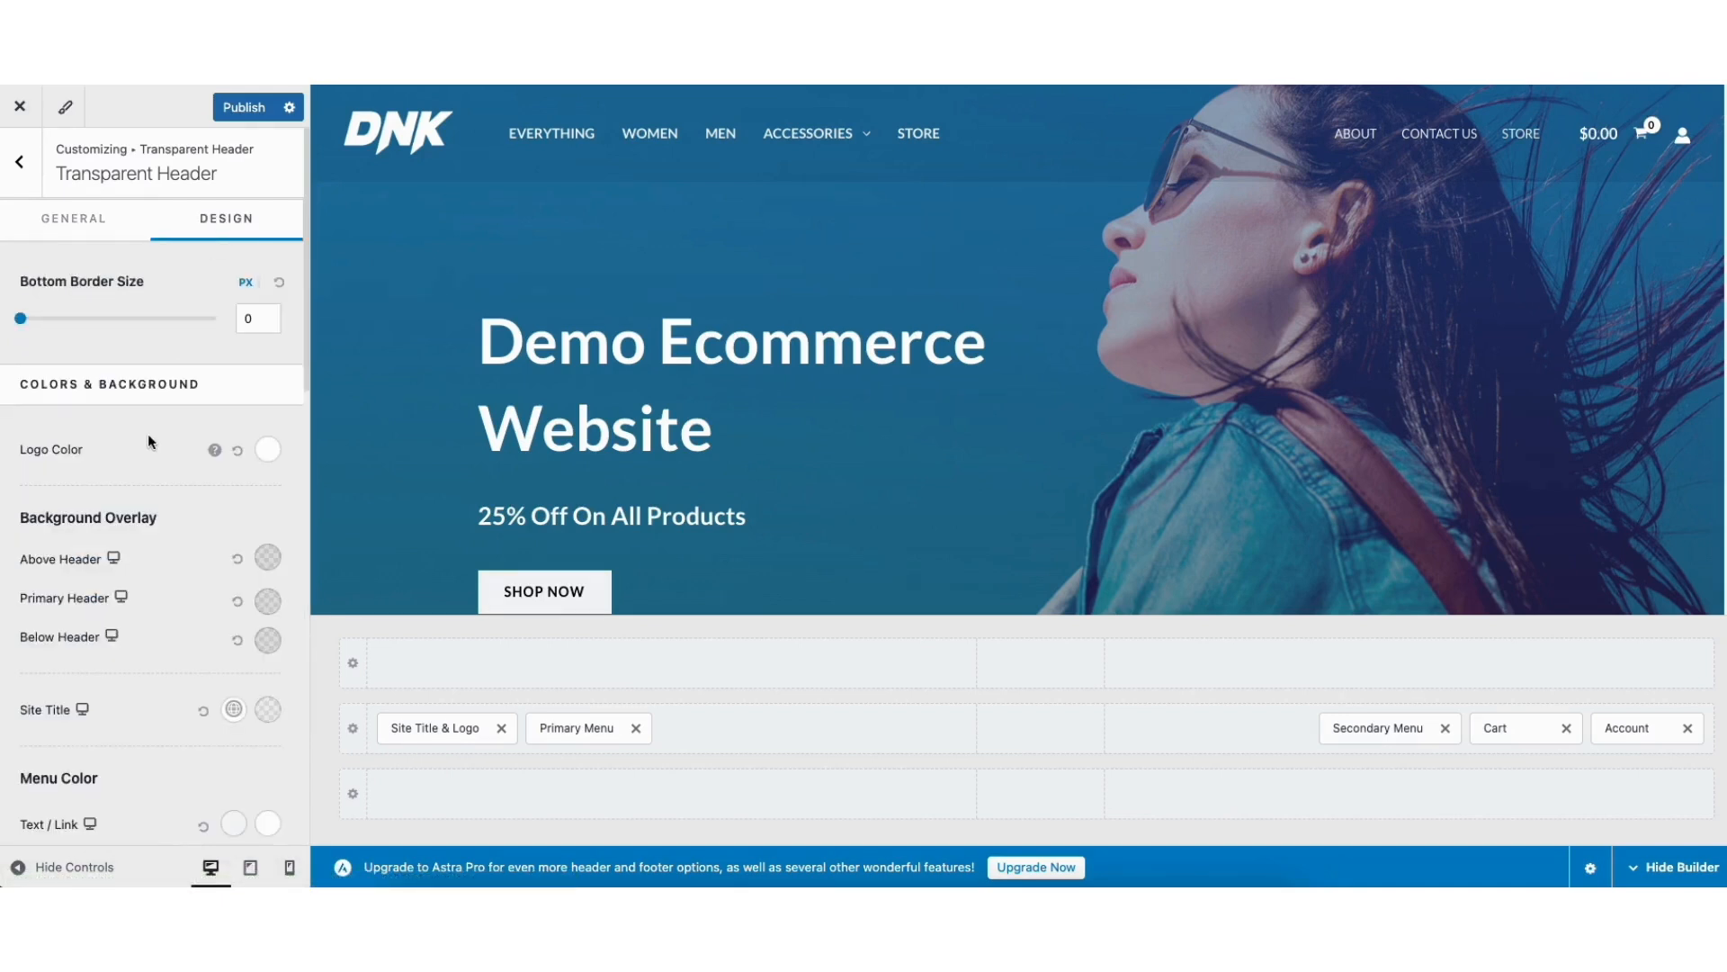
click(20, 165)
click(20, 165)
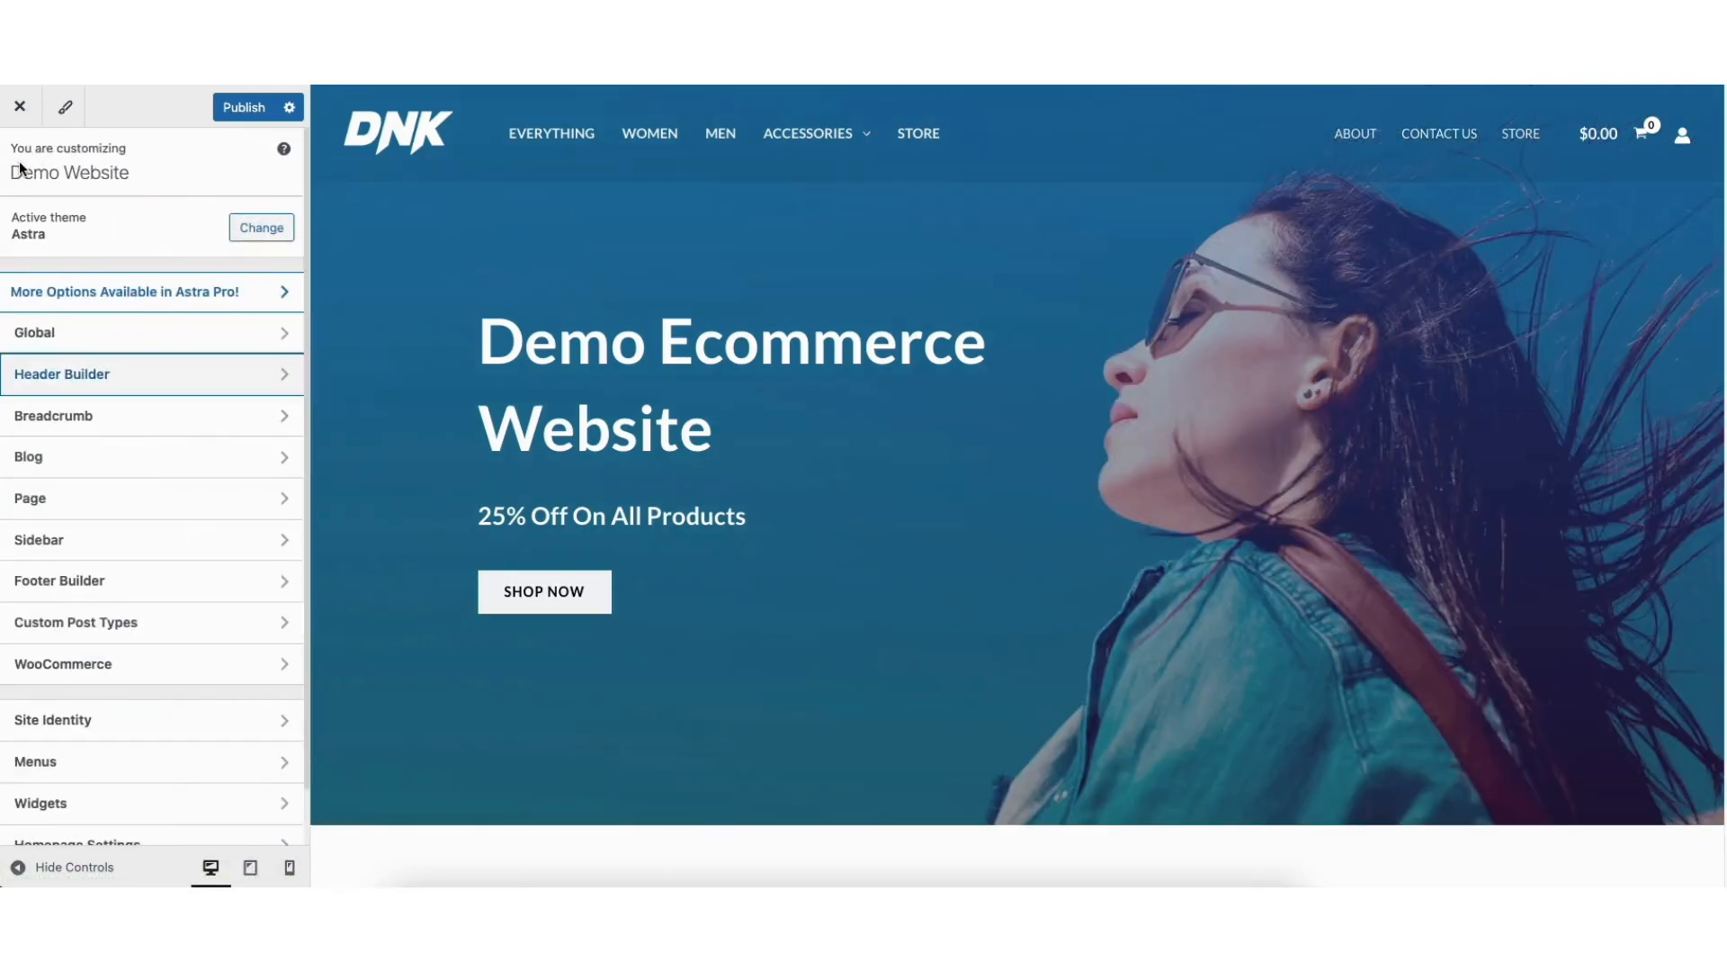
- Review the Site Title & Logo settings under Site Identity, including logo, retina logo, logo width, site title and tagline
click(38, 720)
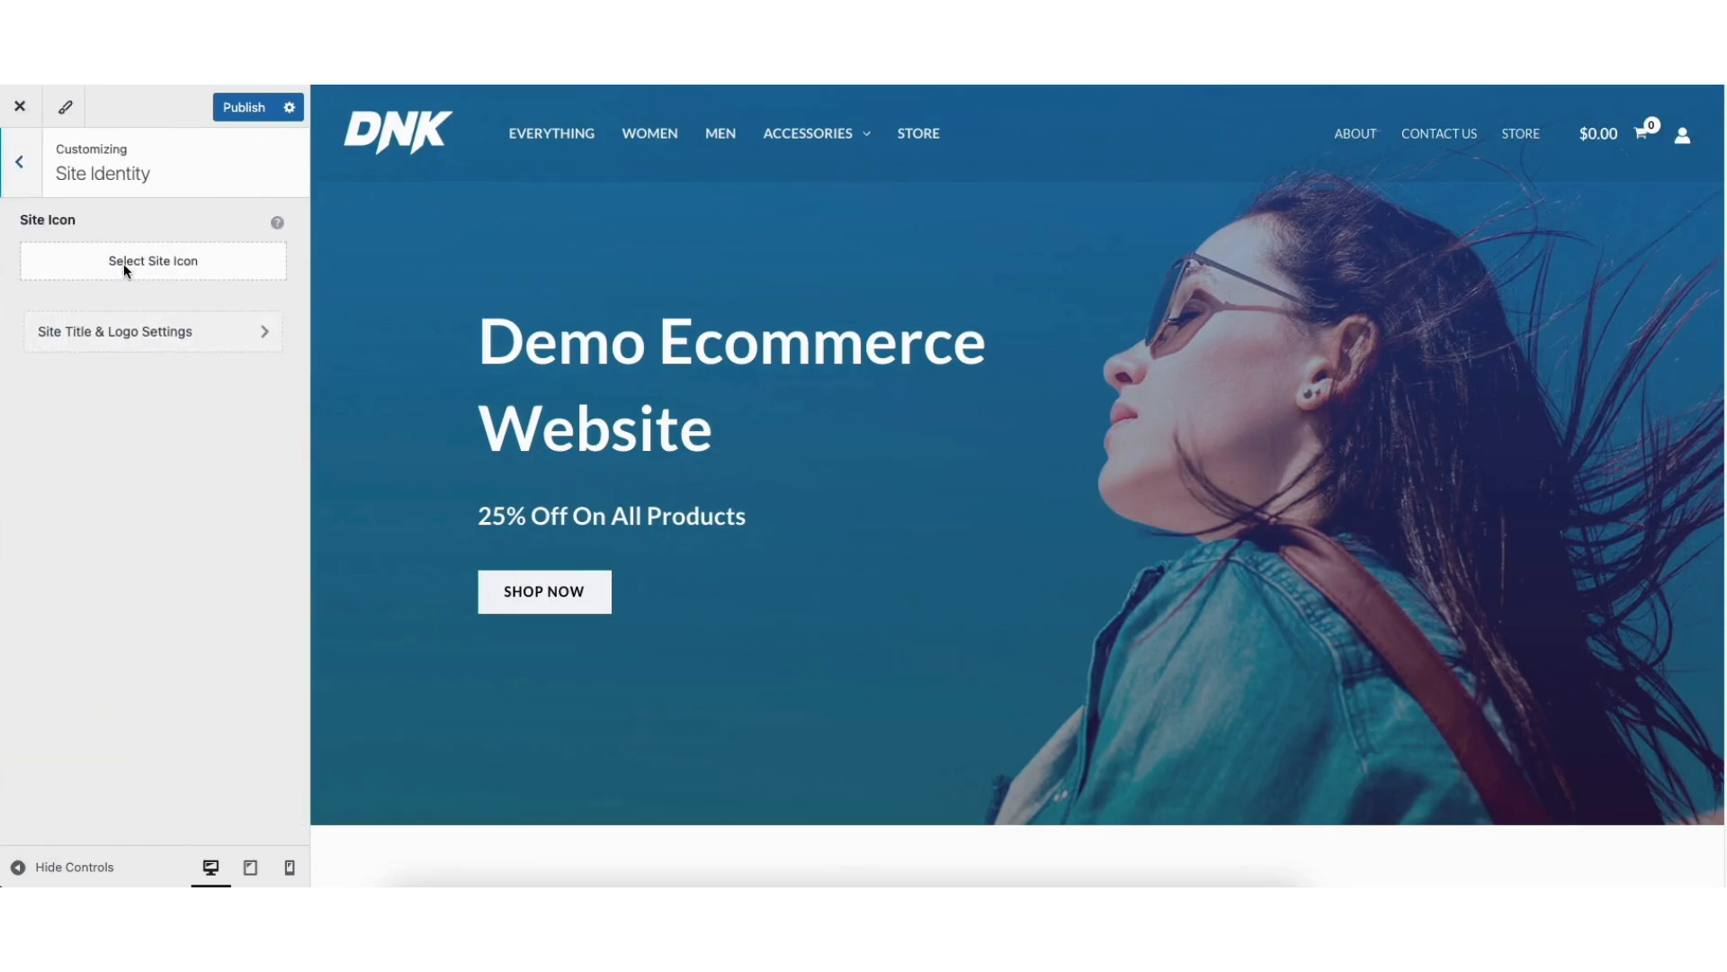
click(130, 339)
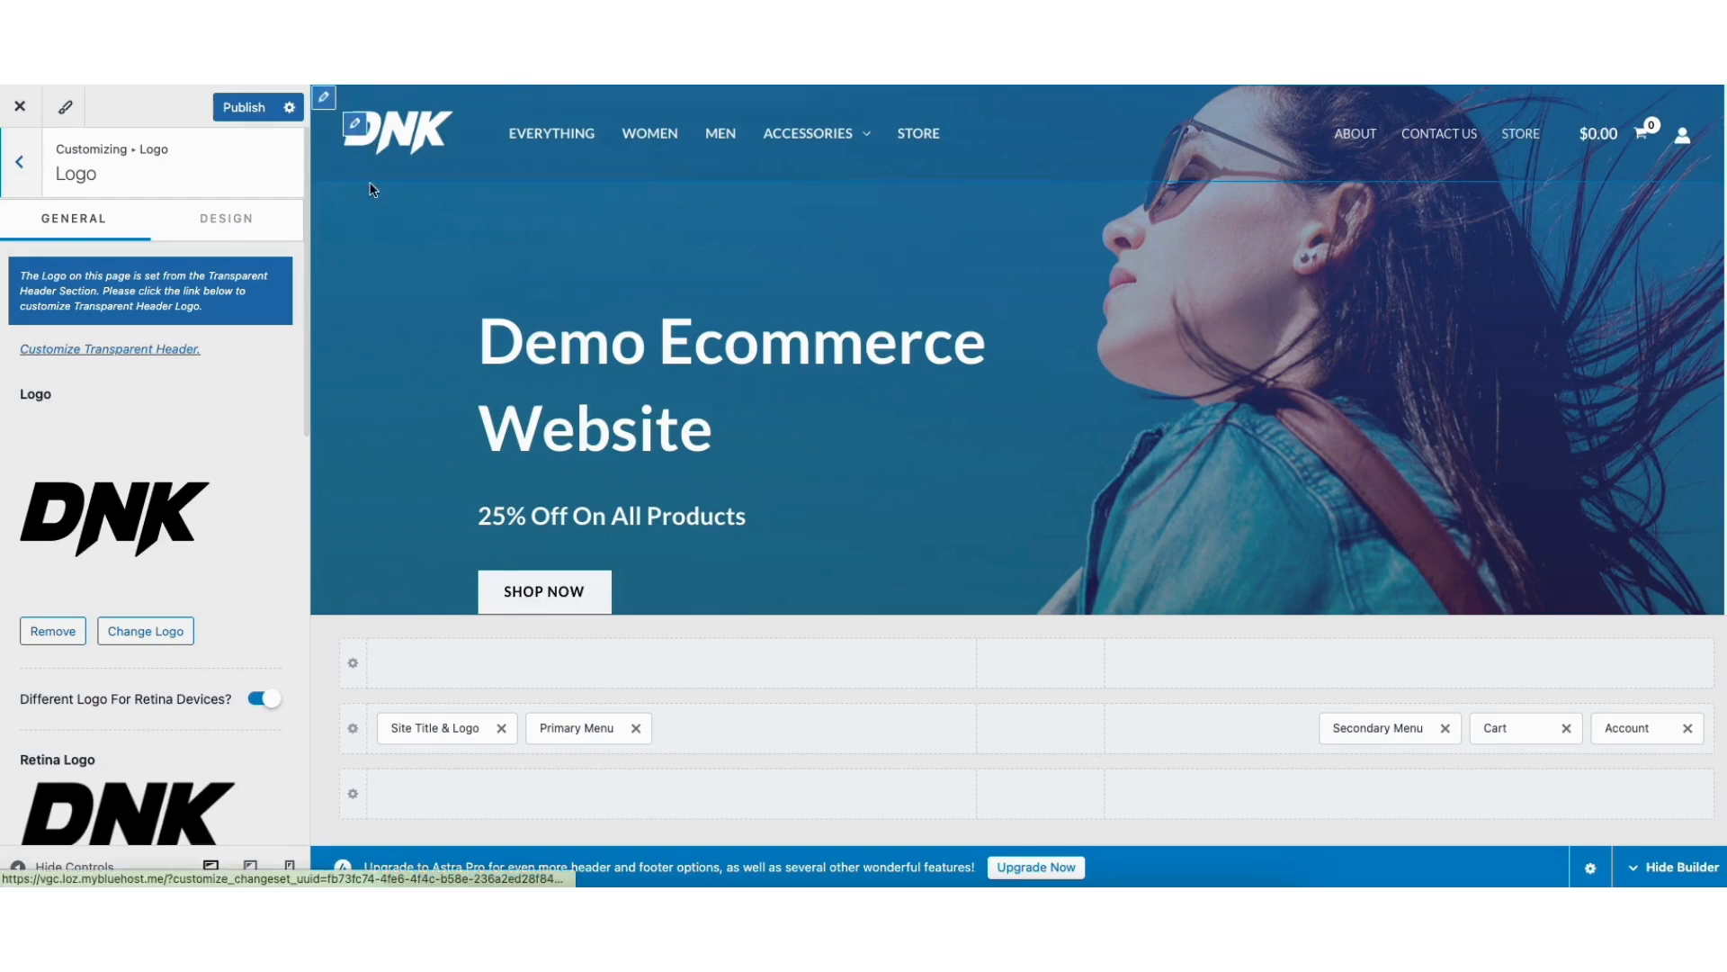
drag(304, 362, 309, 675)
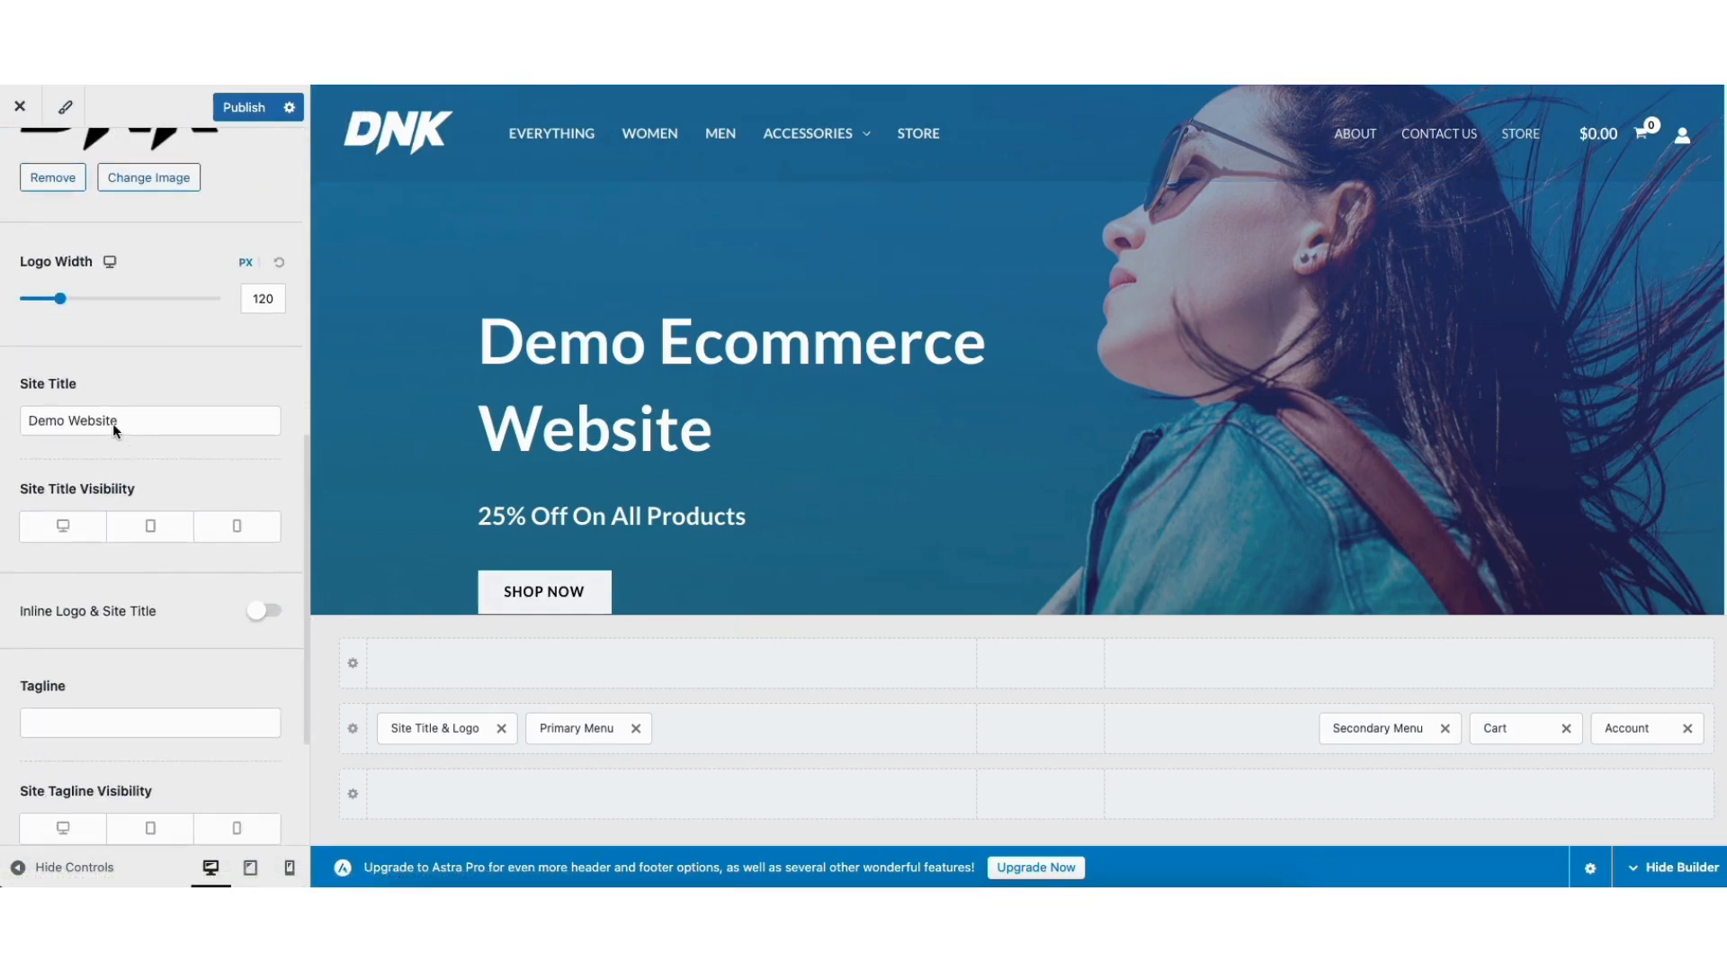
scroll(305, 455, down, 2)
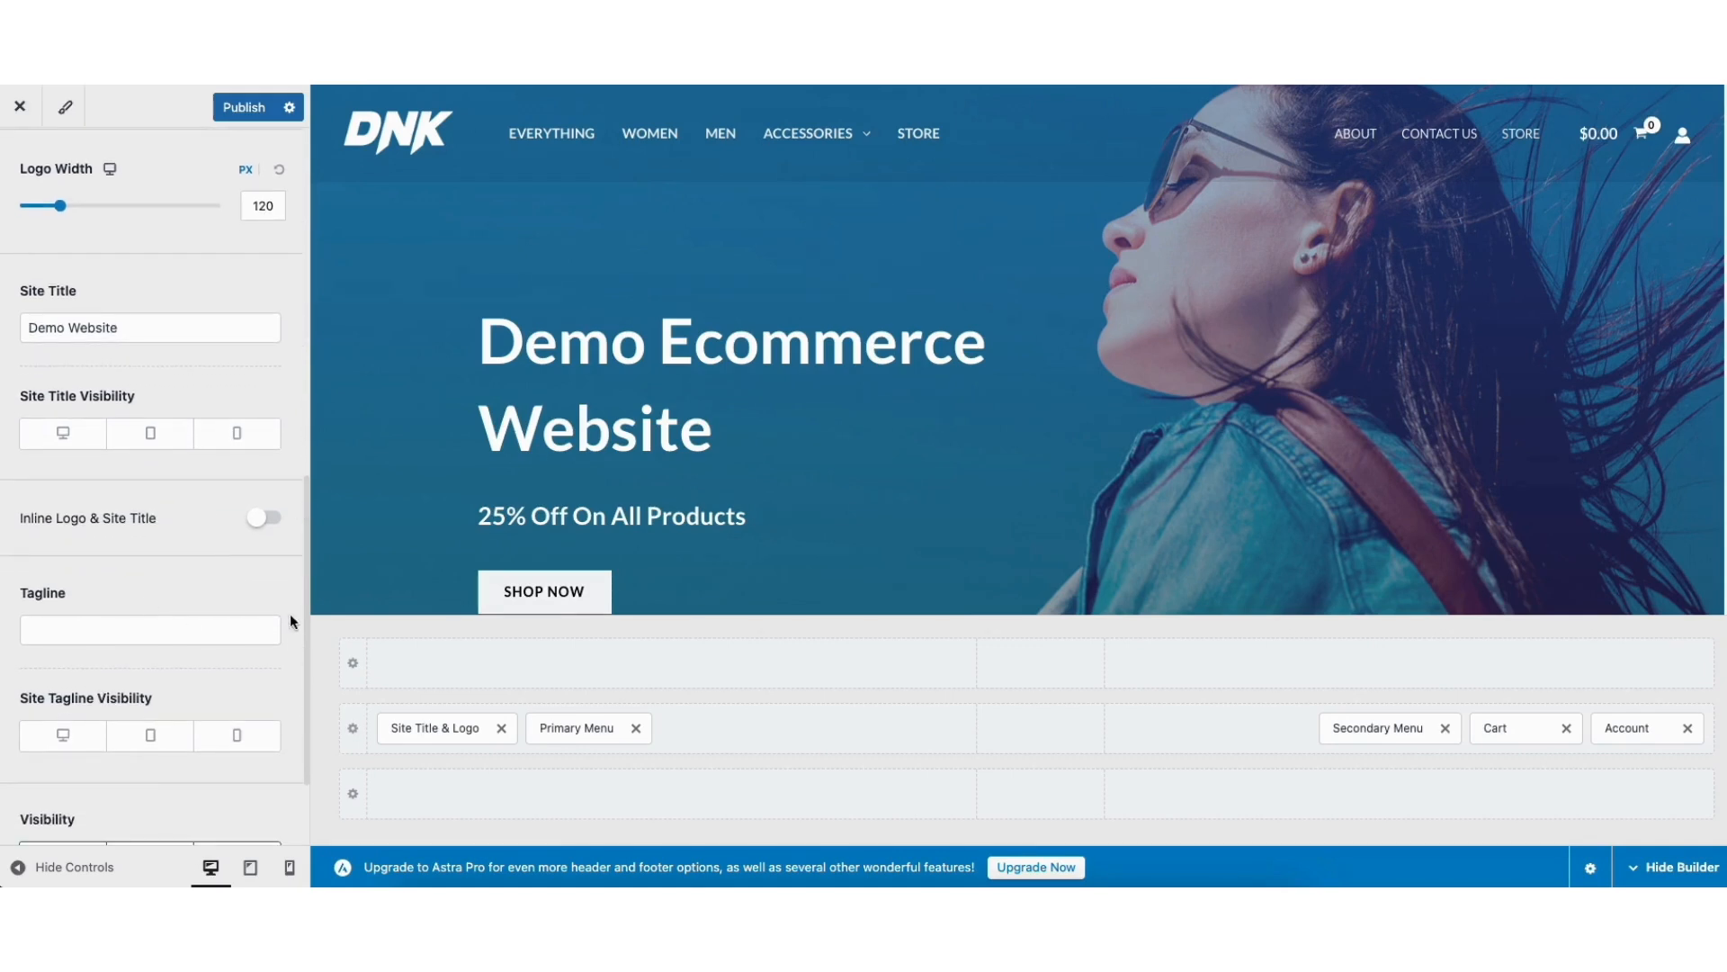
drag(304, 613, 311, 331)
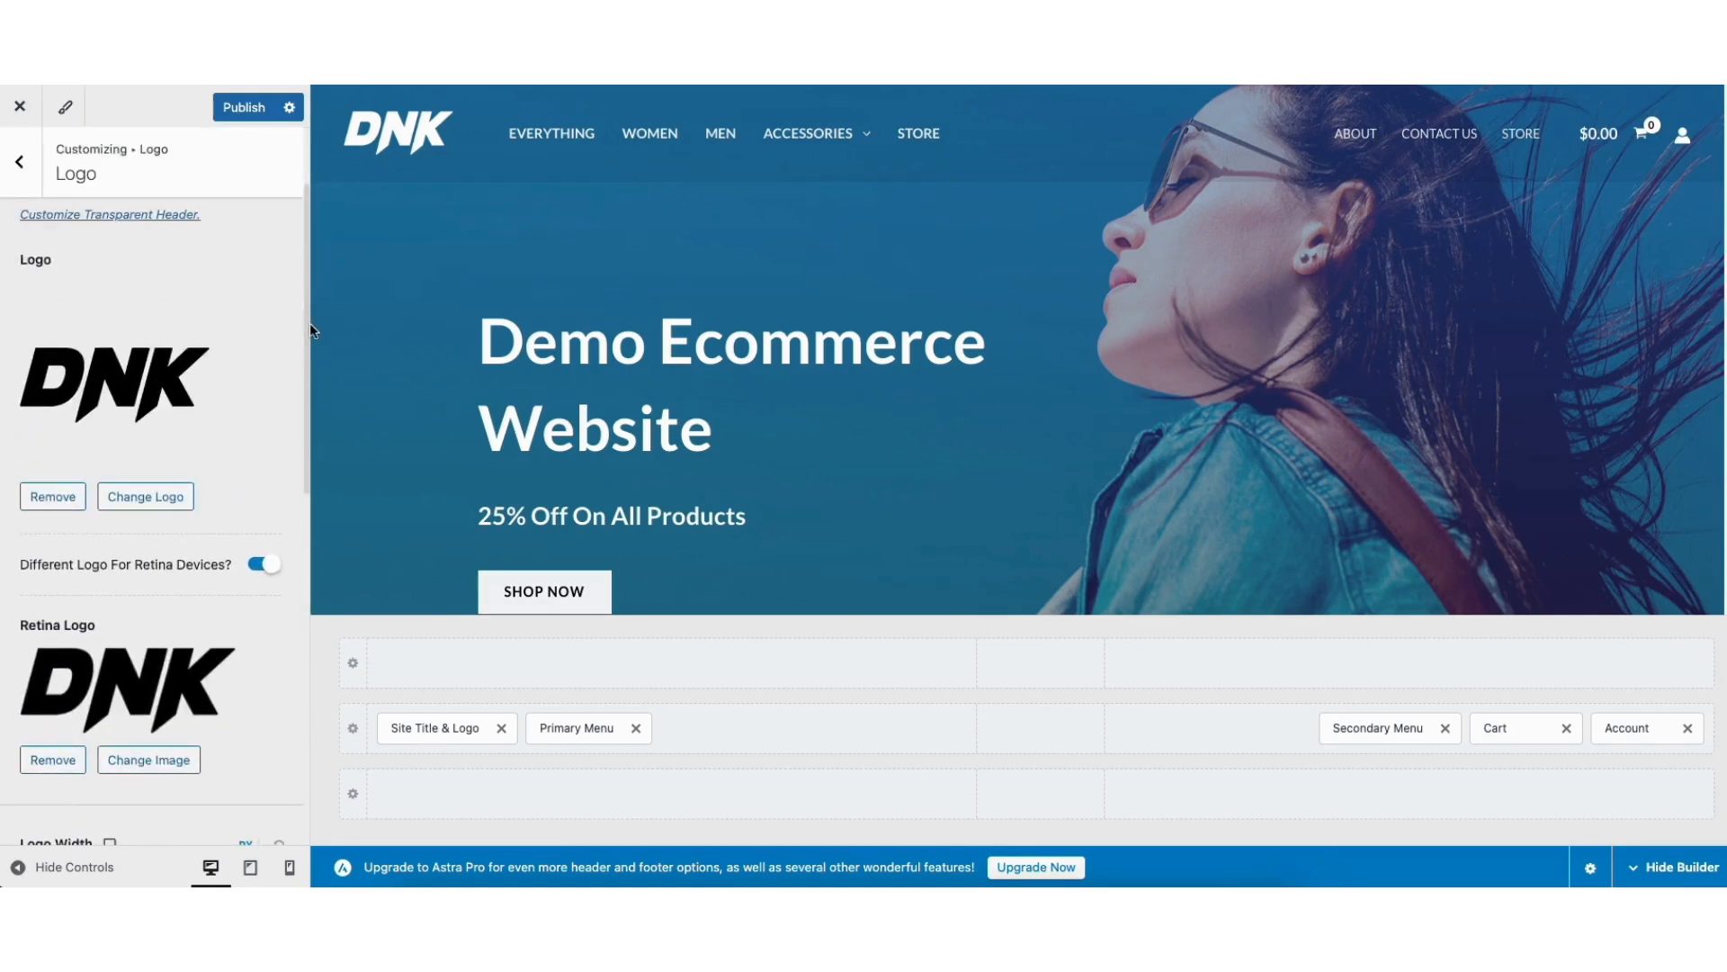
click(19, 161)
click(20, 161)
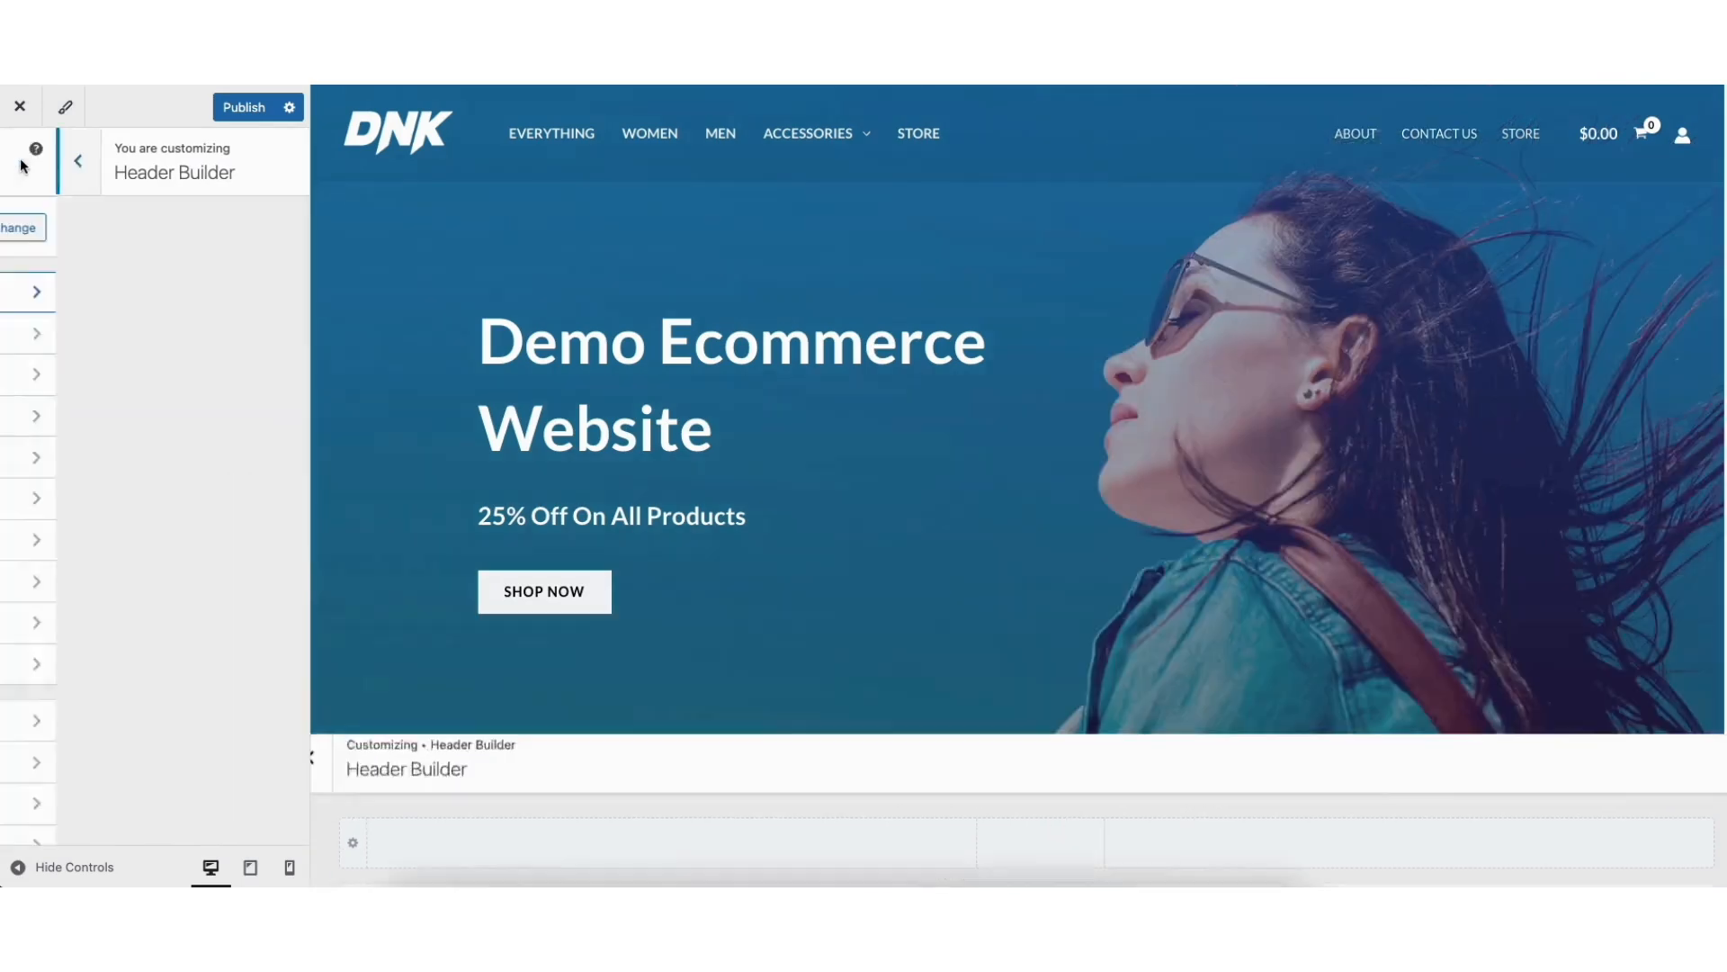
- Review the theme's global Typography and Colors settings, and open the global Buttons settings
click(90, 332)
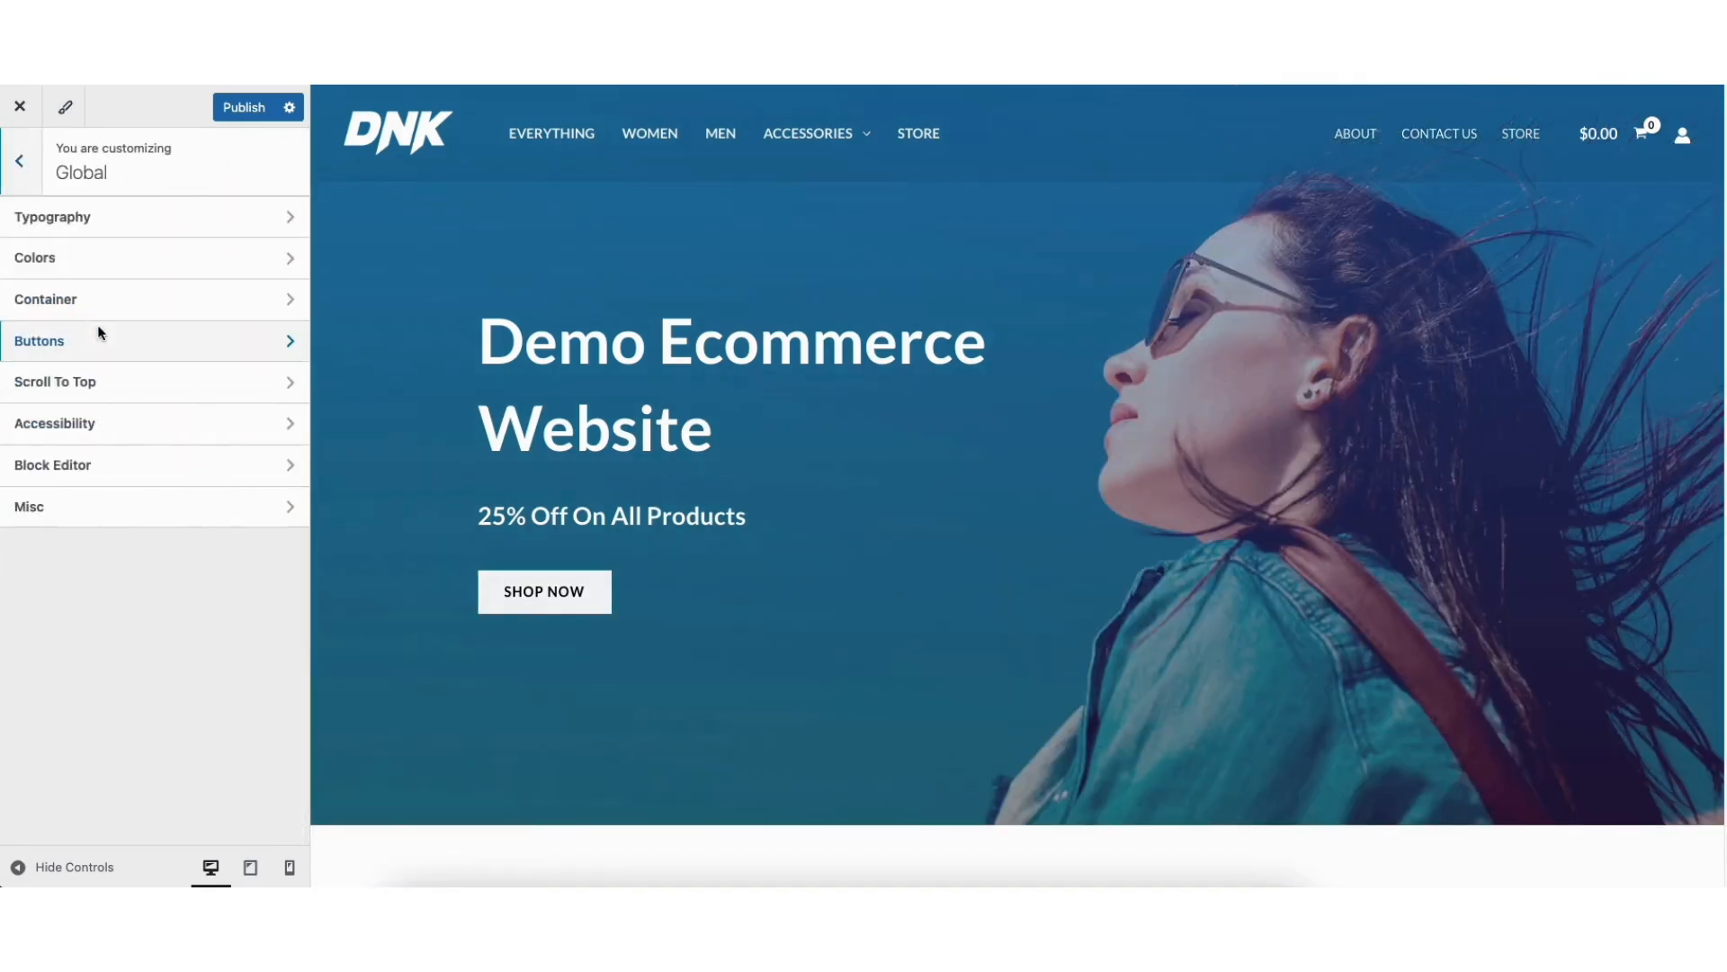
click(106, 218)
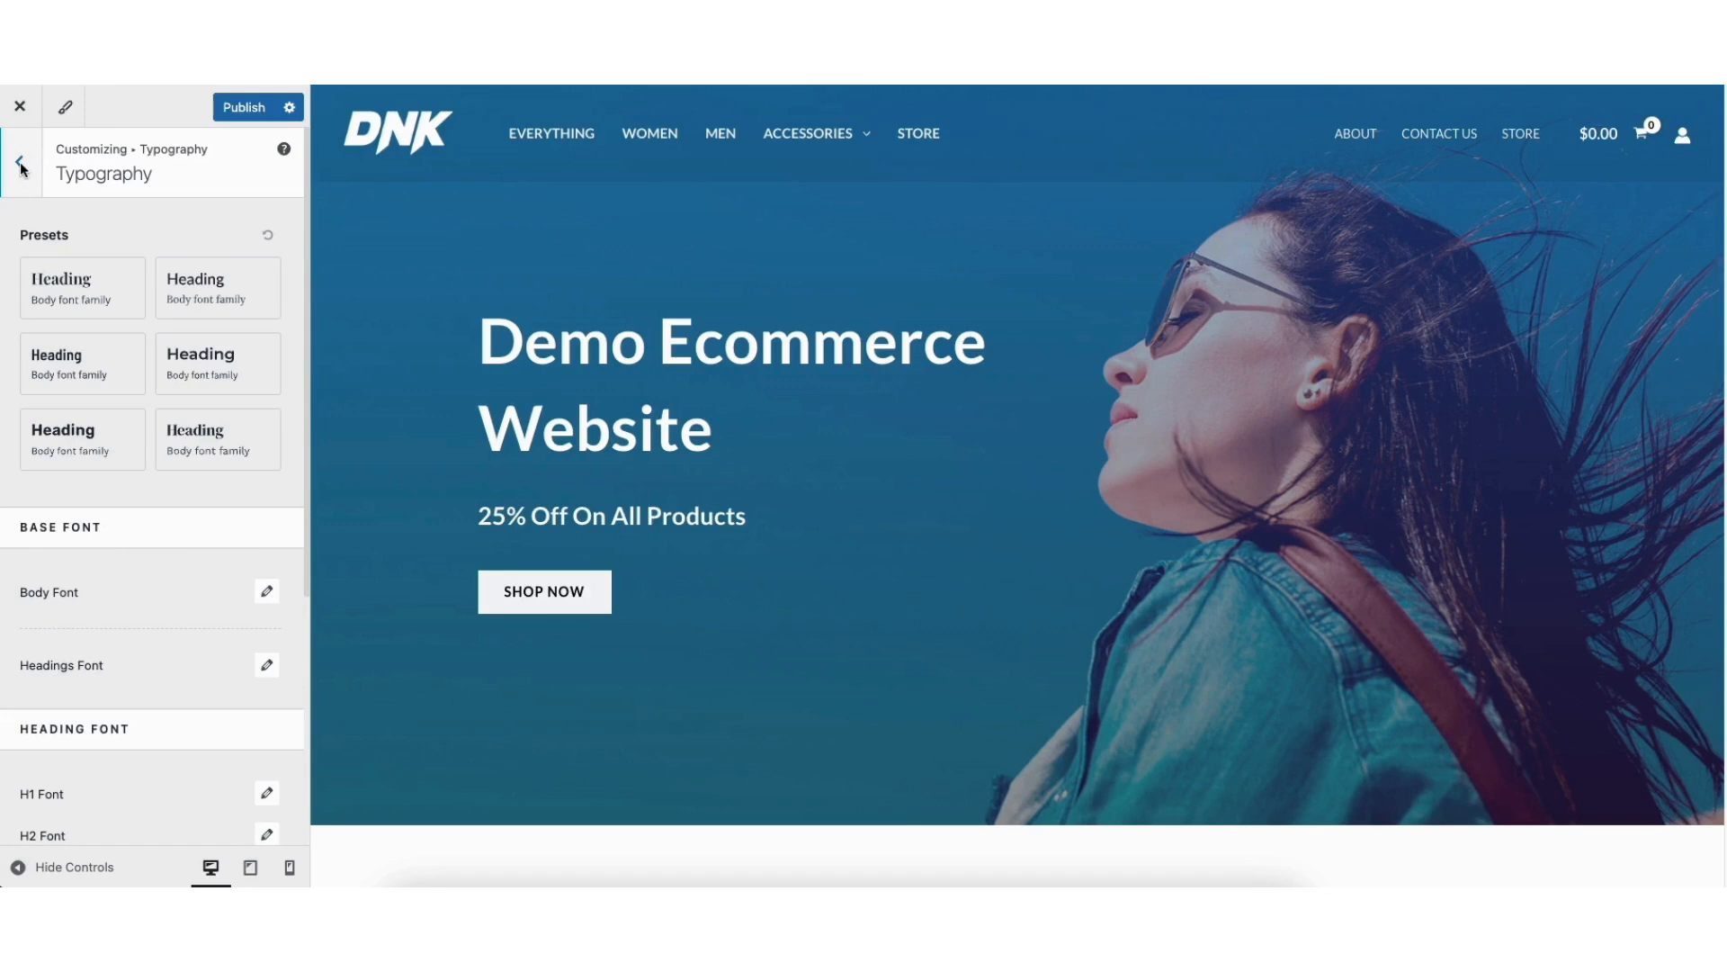
click(19, 162)
click(104, 258)
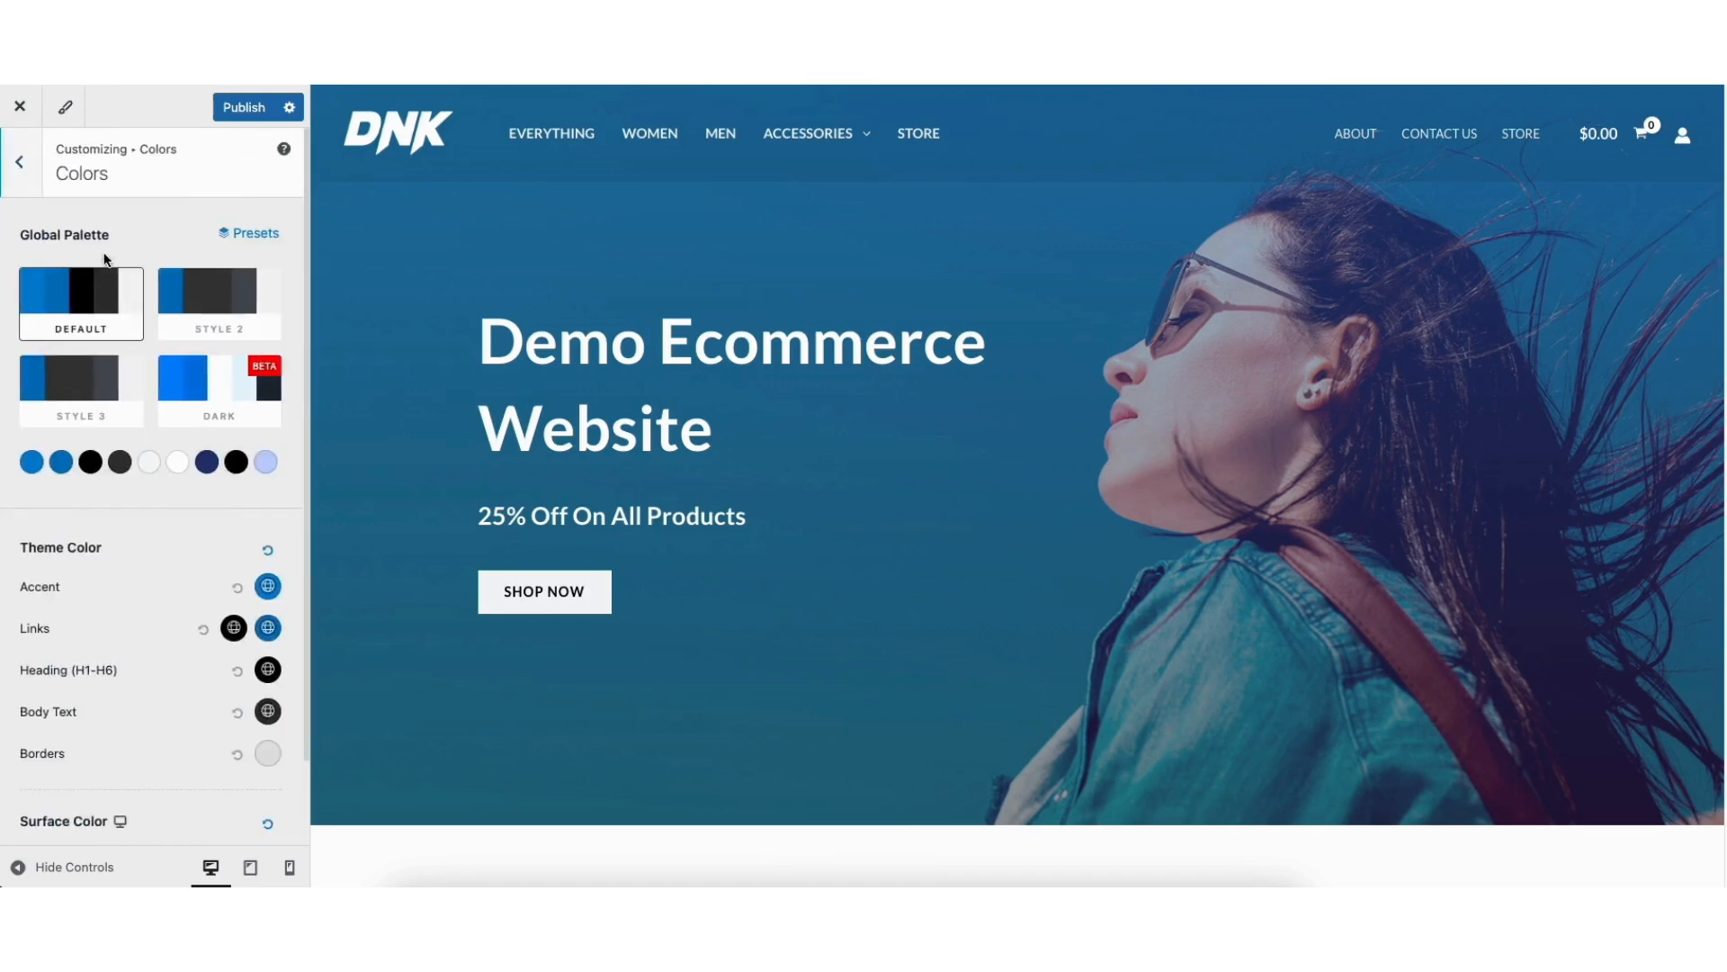
click(27, 166)
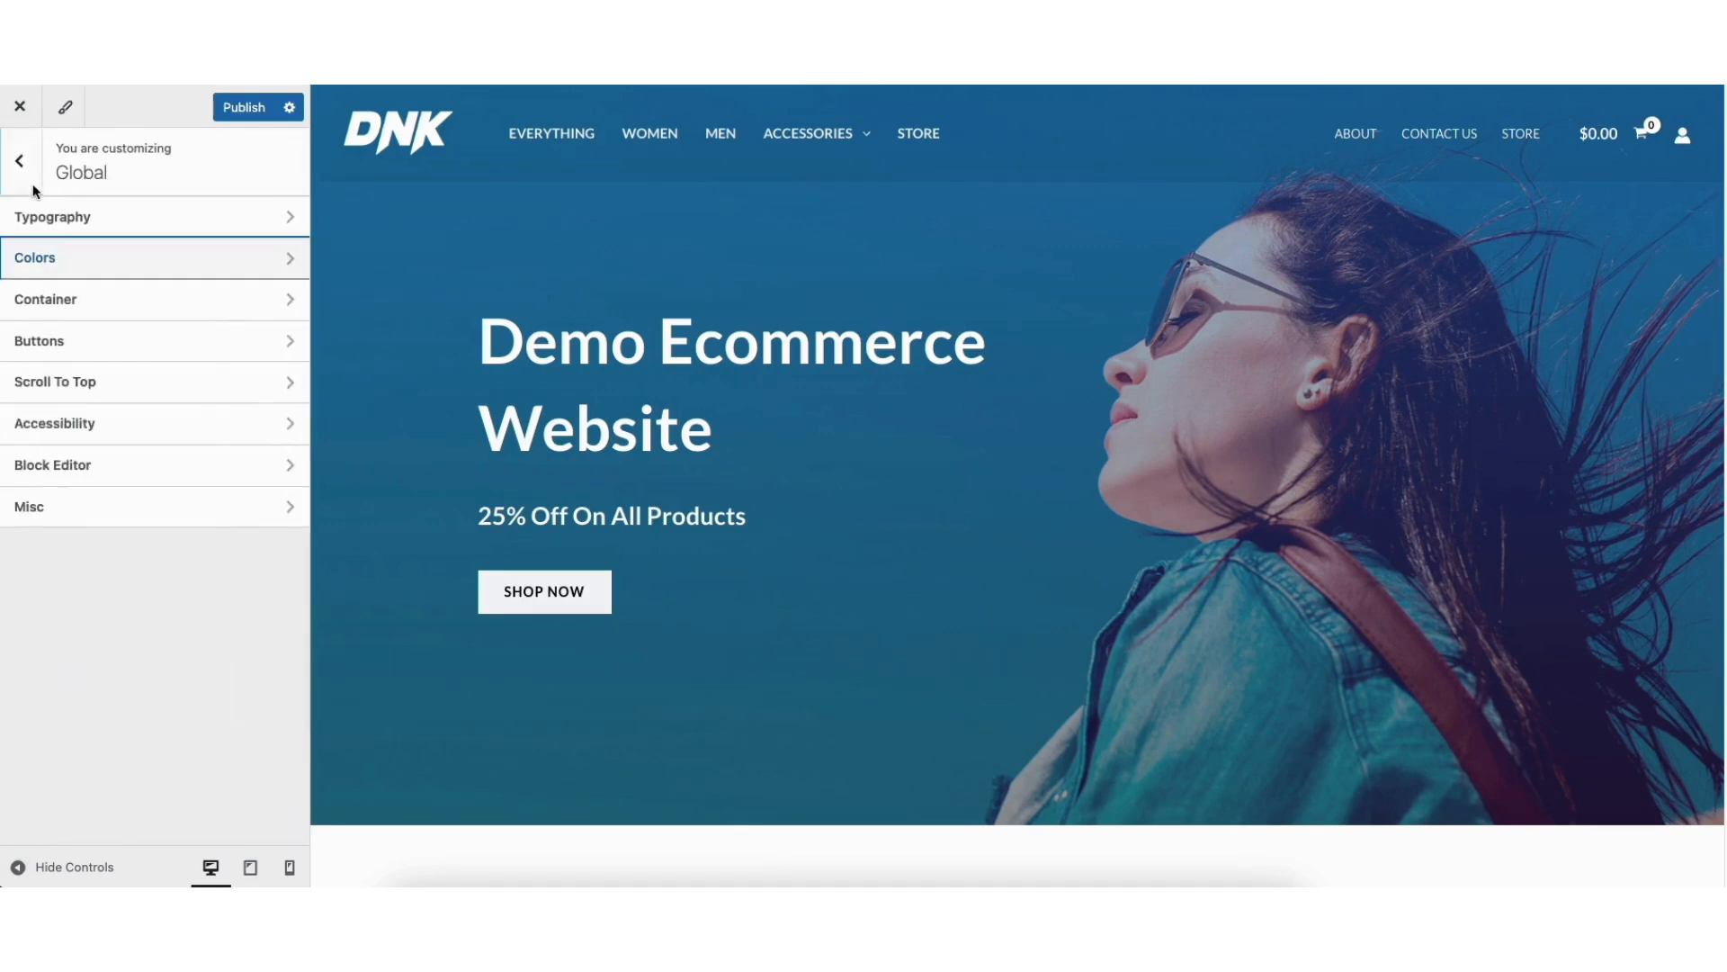
click(69, 341)
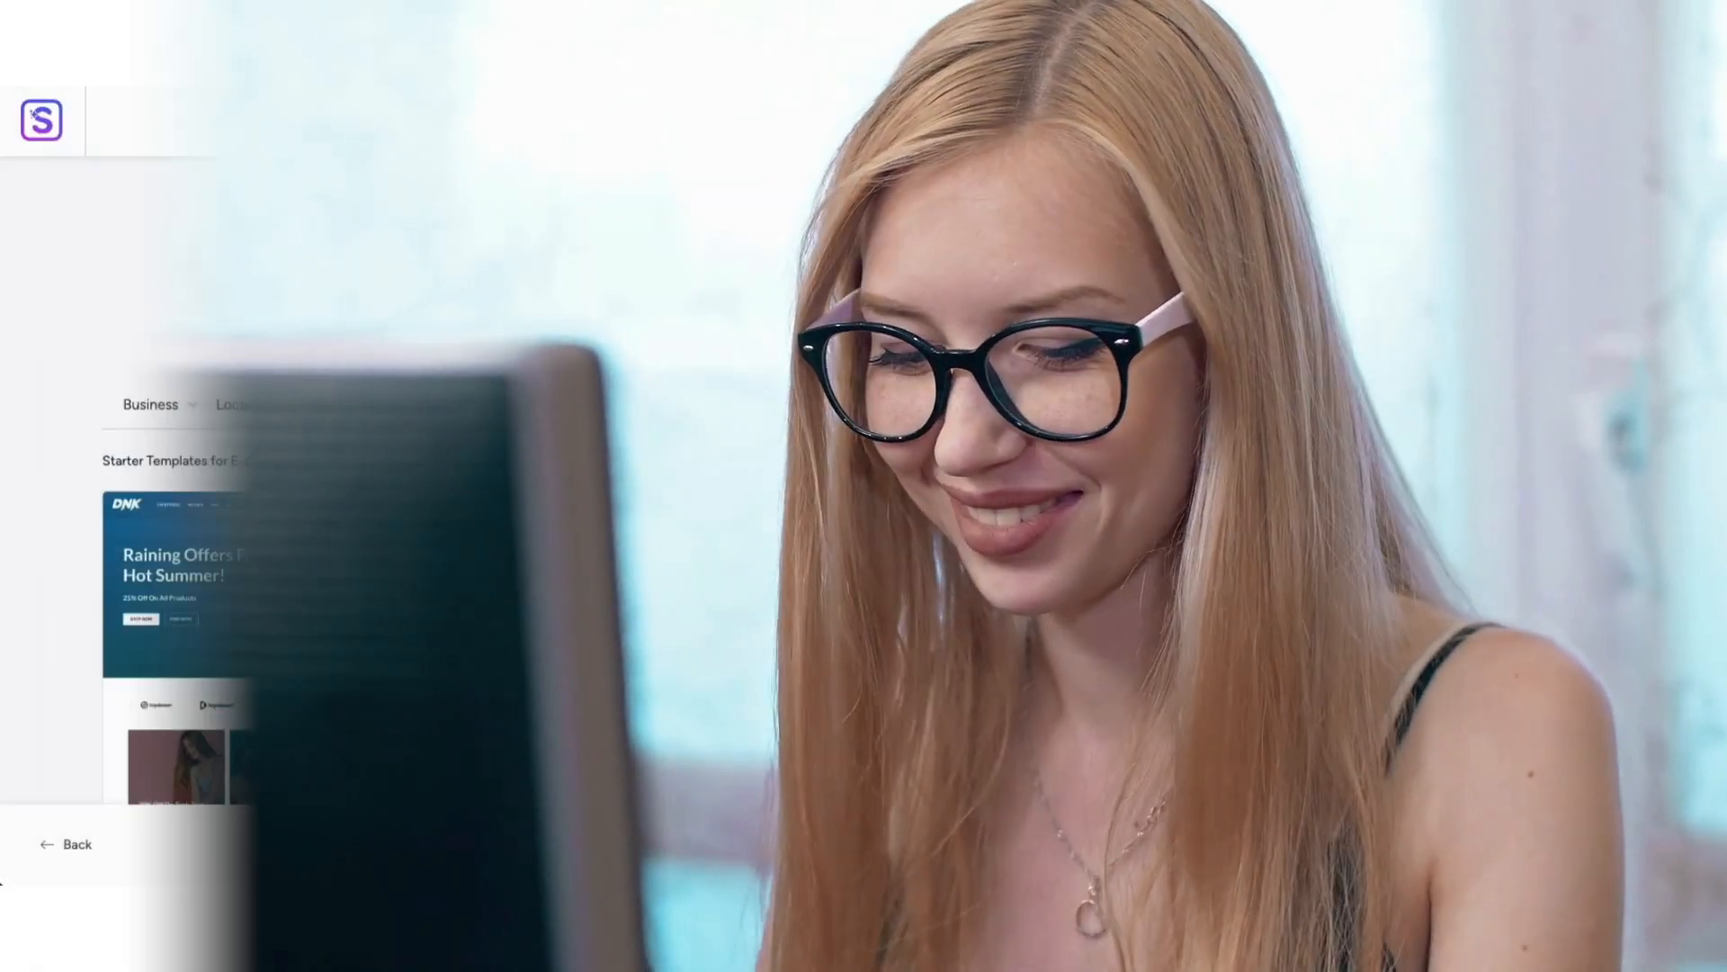
- Browse the E-Commerce starter templates for Elementor
scroll(864, 485, down, 6)
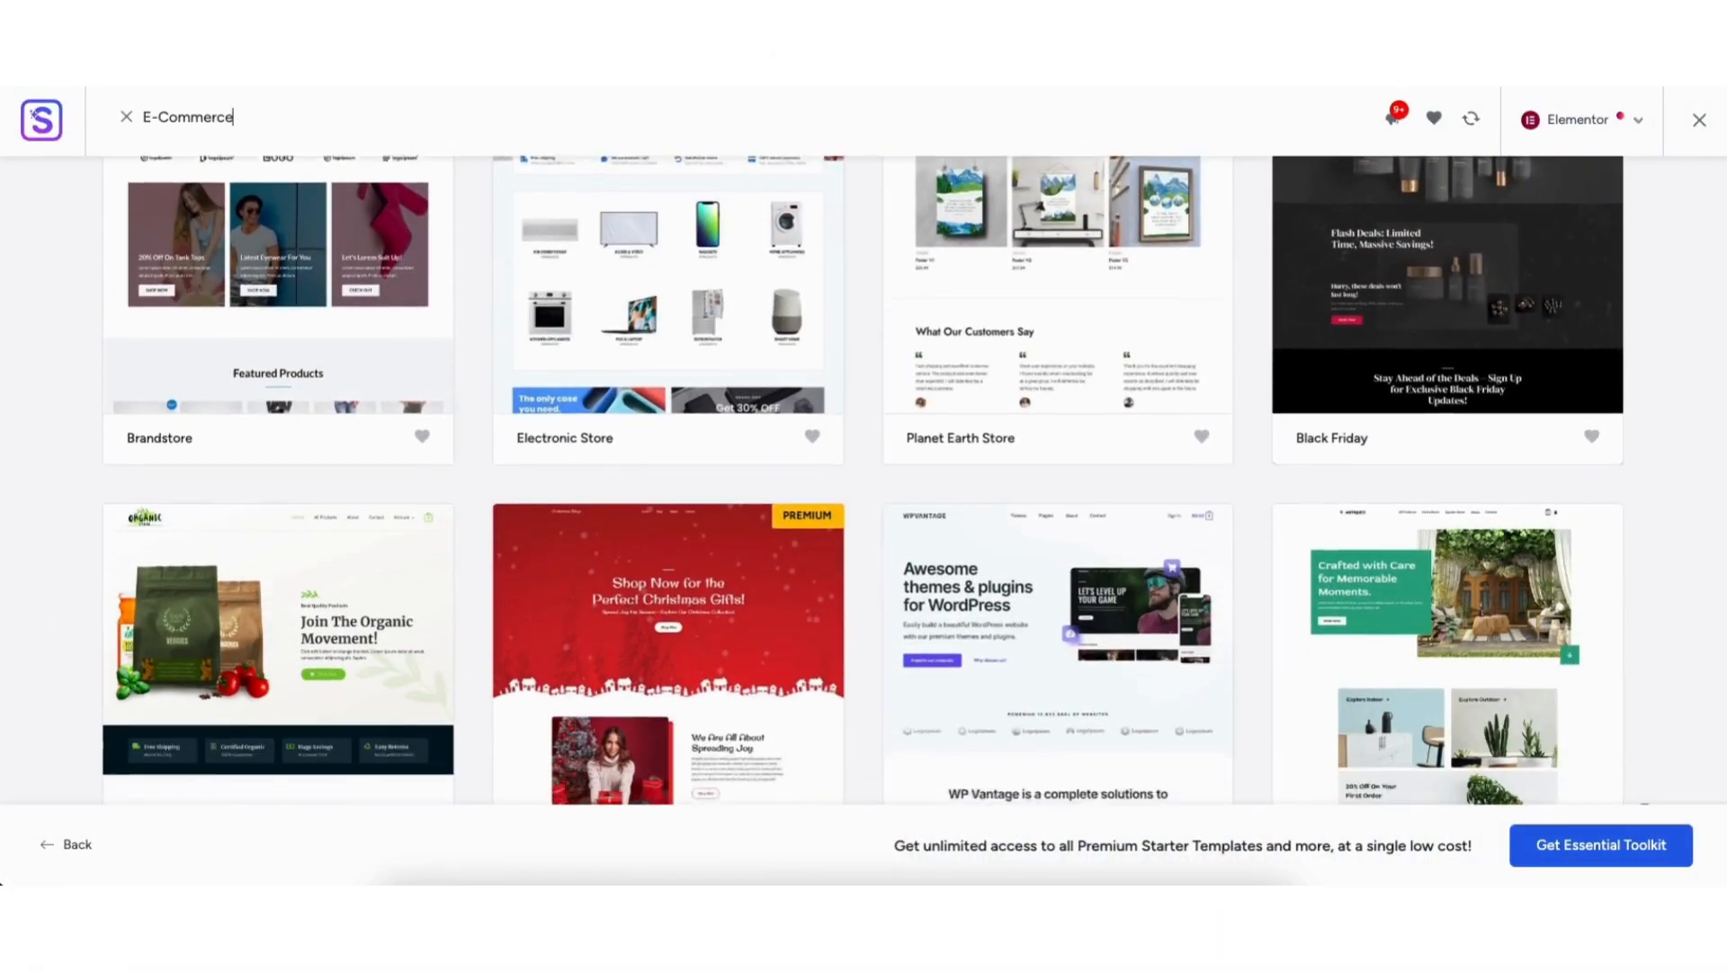
scroll(864, 486, down, 3)
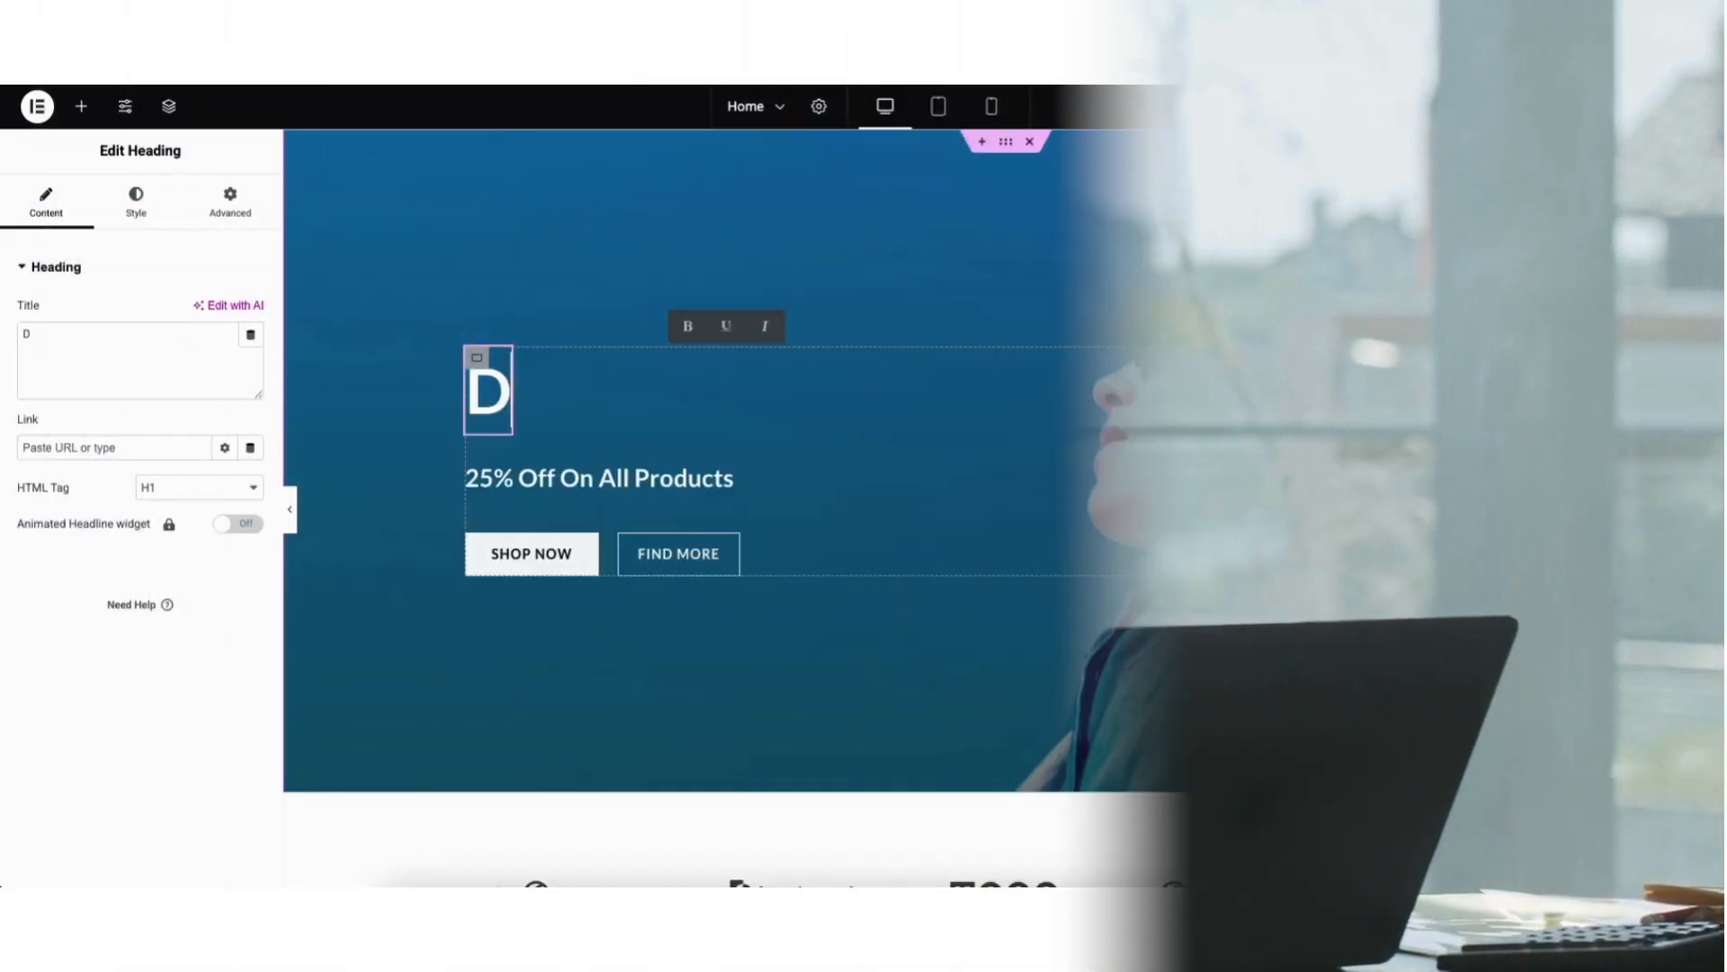
- Enter "Demo Eco" as the title text of the home page's hero heading in Elementor
text(emo)
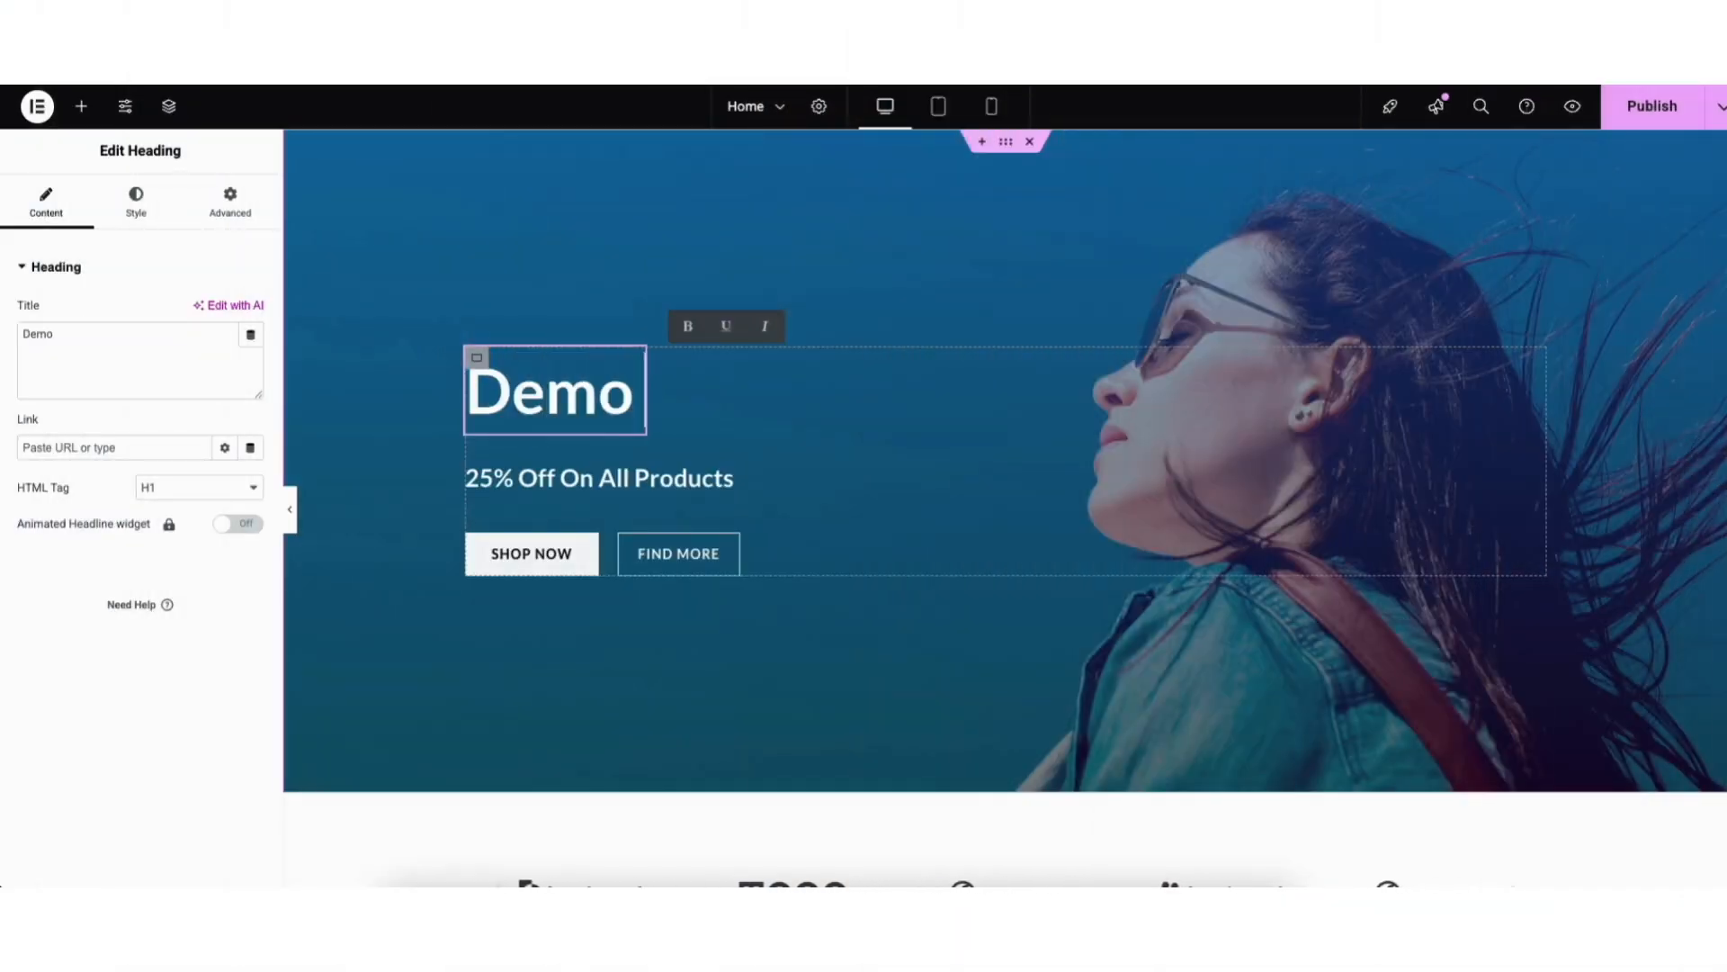
text( Eco)
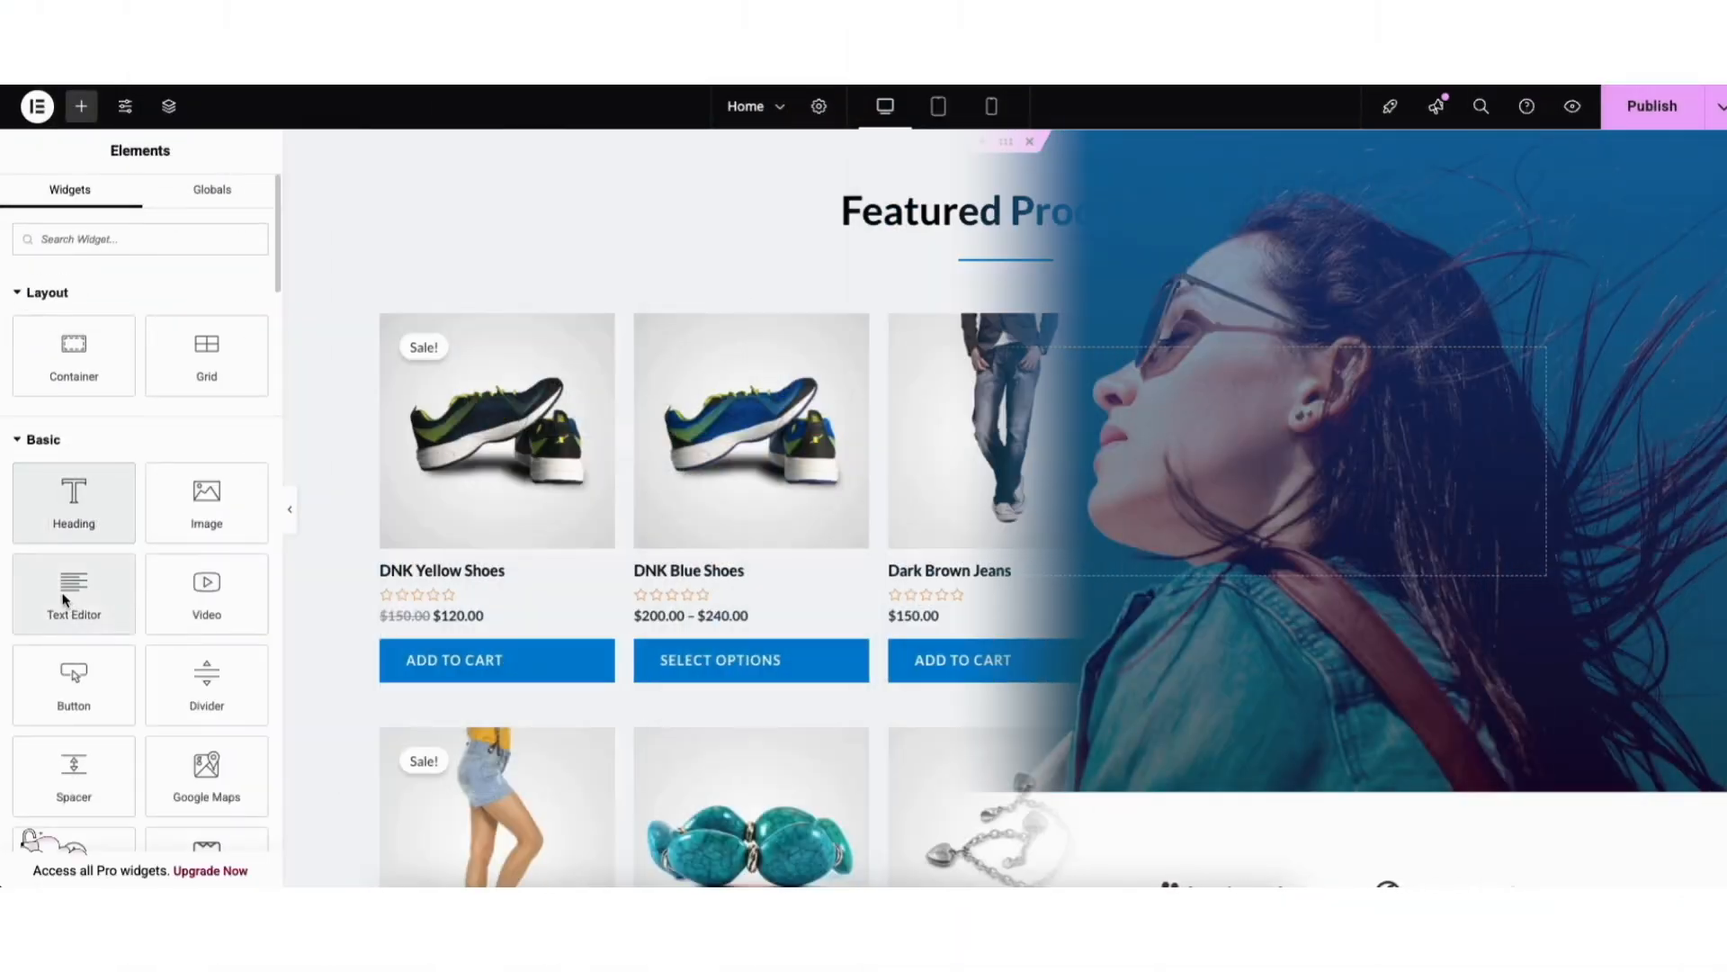
- Place a Text Editor widget just below the Featured Products heading on the home page
drag(74, 594, 985, 283)
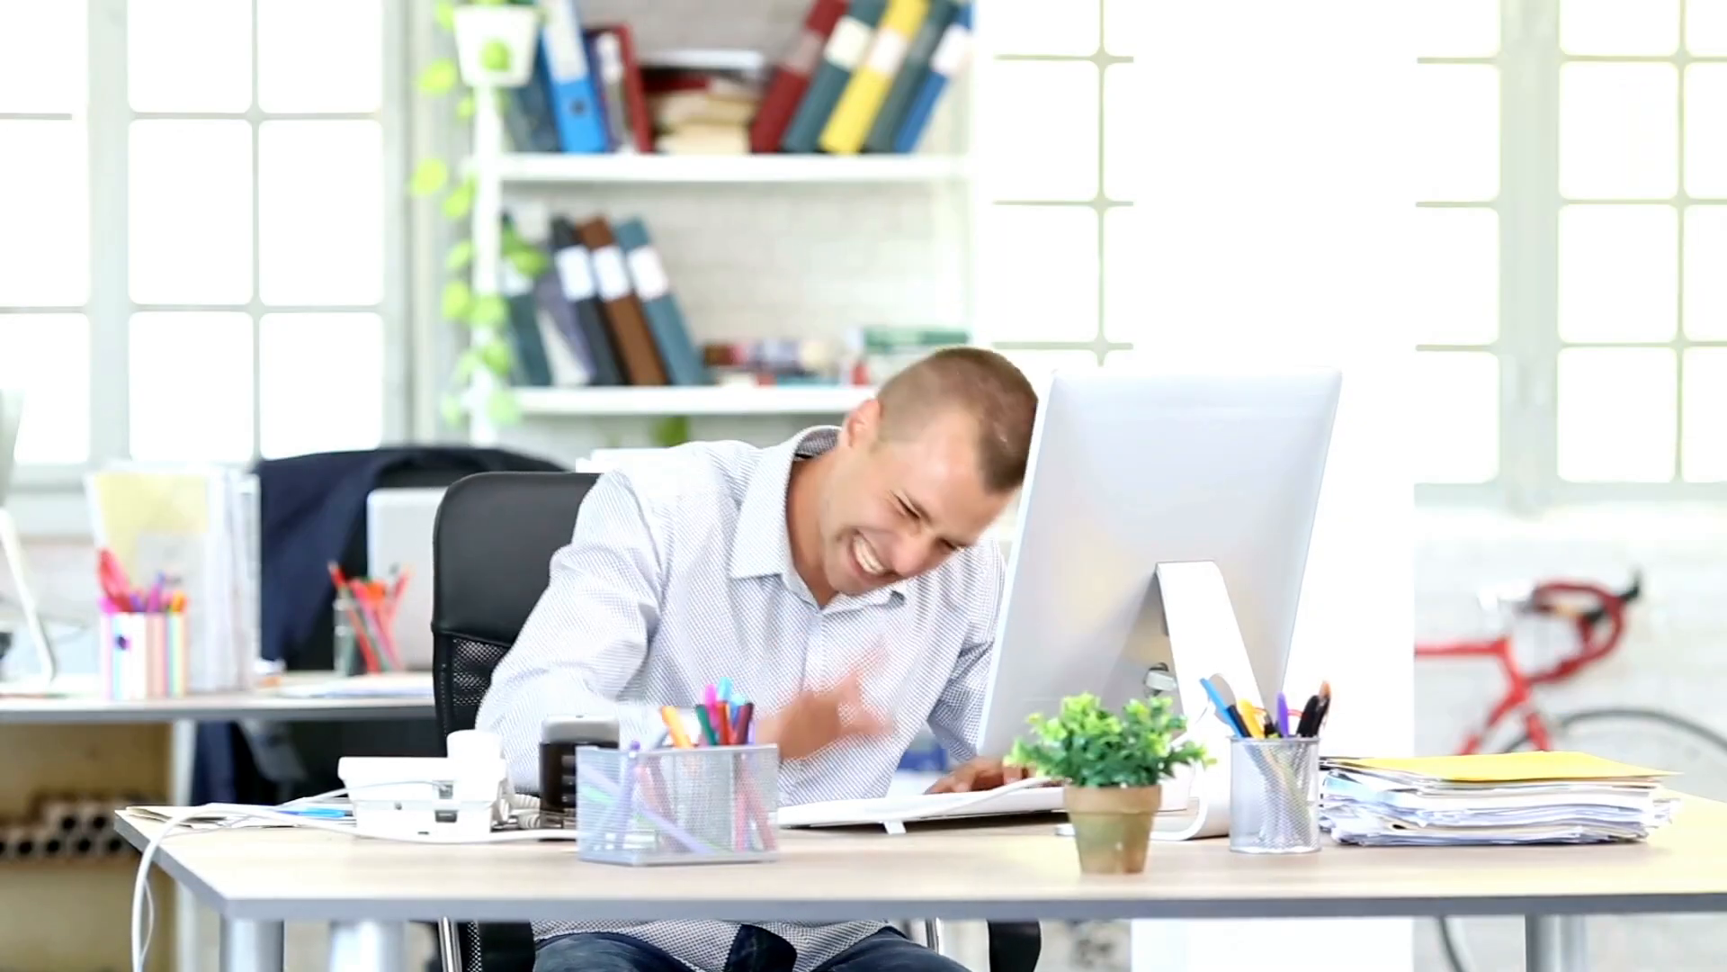